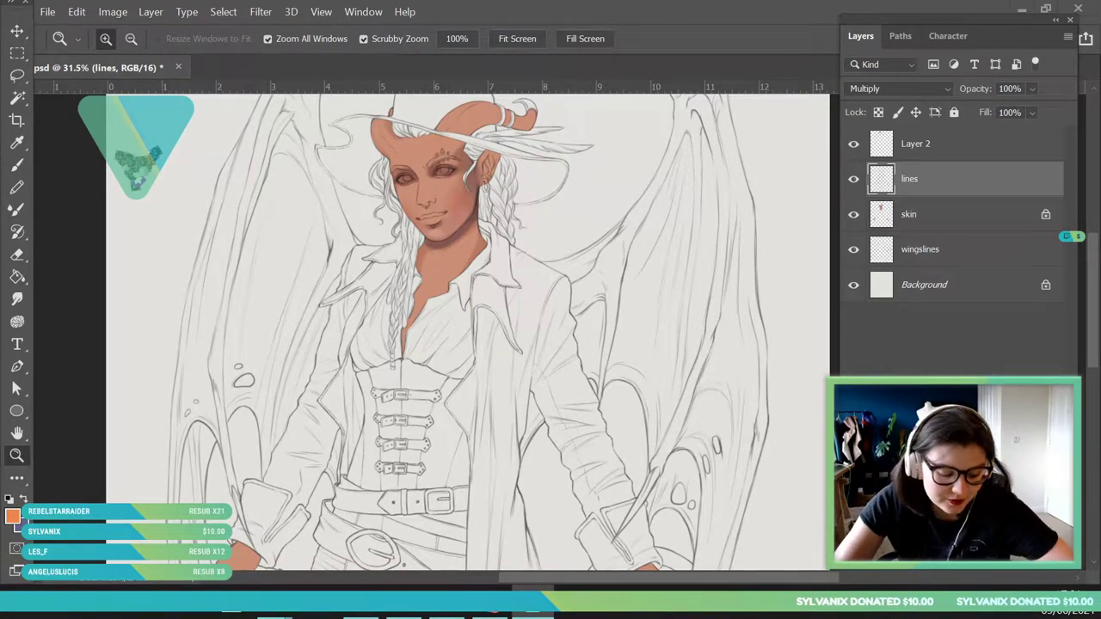
Examine the whole winged character drawing and the shaded face up close.
left_click_drag(518, 261, 464, 265)
left_click_drag(556, 187, 565, 215)
left_click_drag(602, 172, 592, 200)
left_click_drag(564, 327, 570, 342)
scroll(571, 344, "up", 1)
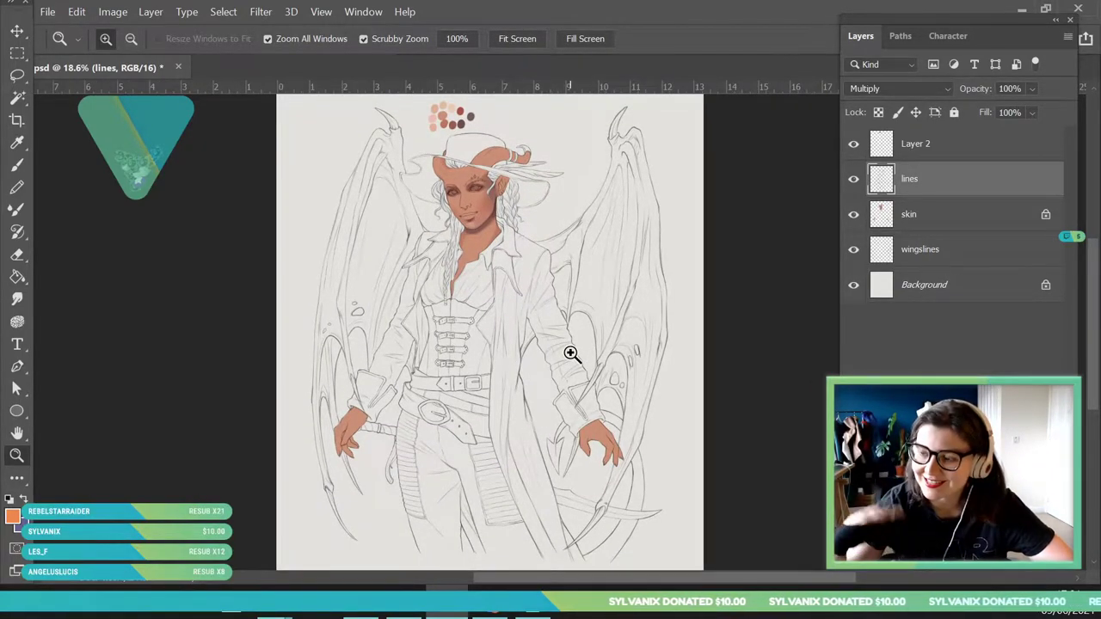
scroll(550, 203, "up", 1)
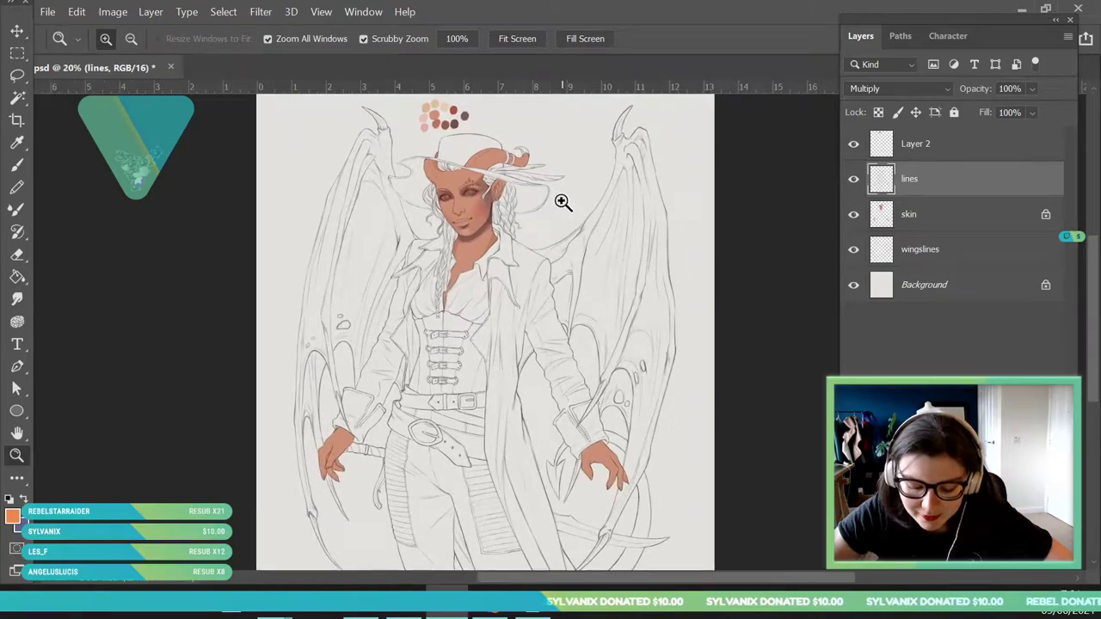
scroll(542, 150, "up", 2)
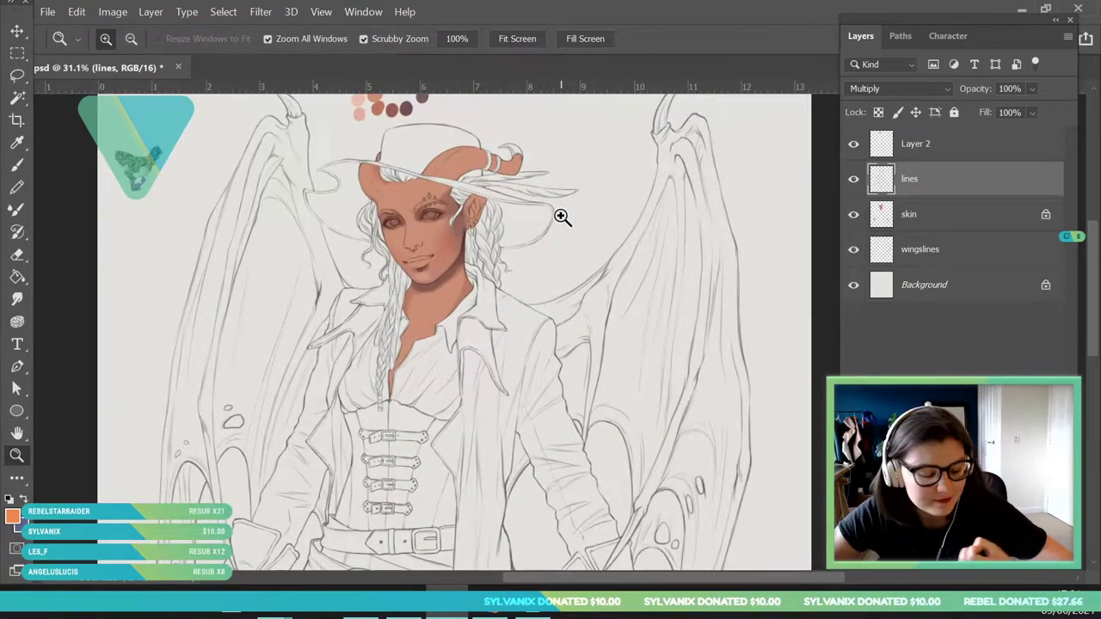
scroll(568, 236, "down", 2)
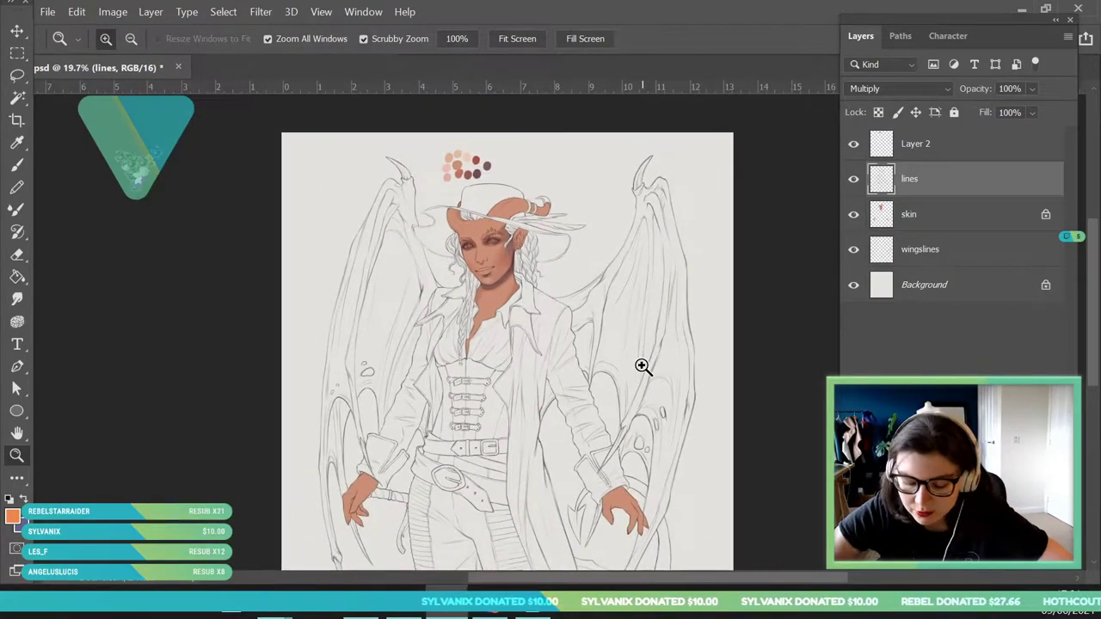
scroll(558, 201, "down", 1)
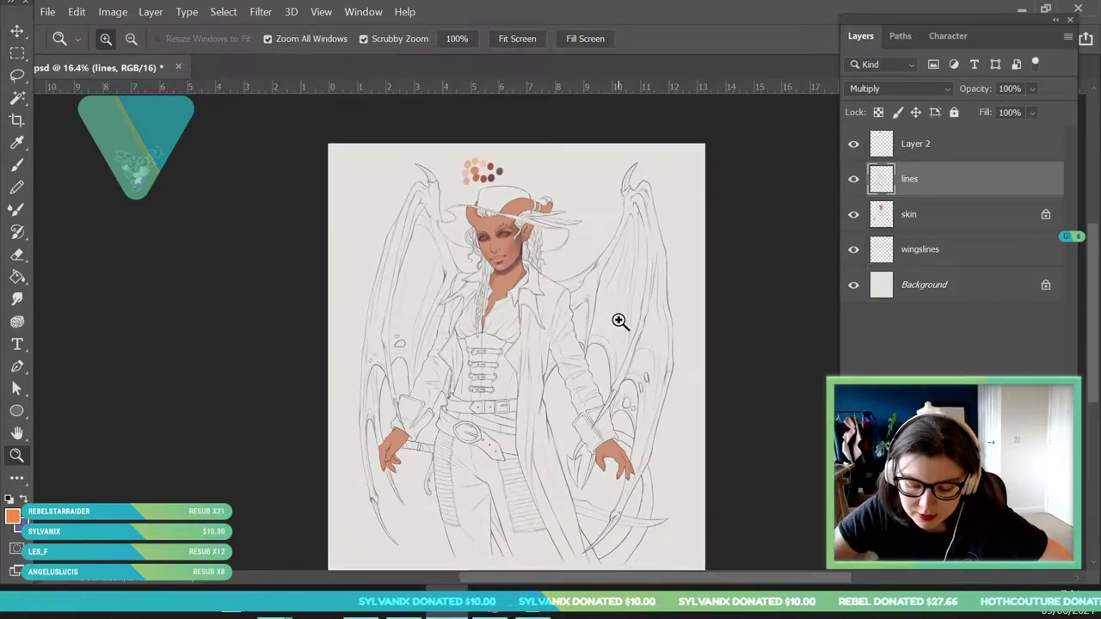
scroll(576, 277, "up", 2)
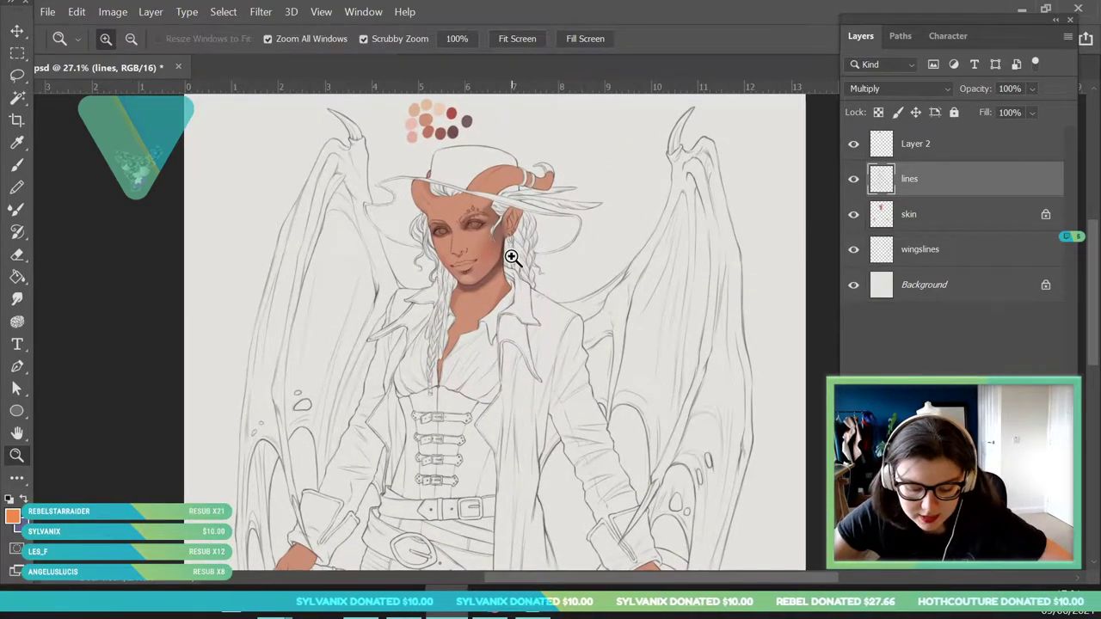
scroll(523, 202, "up", 1)
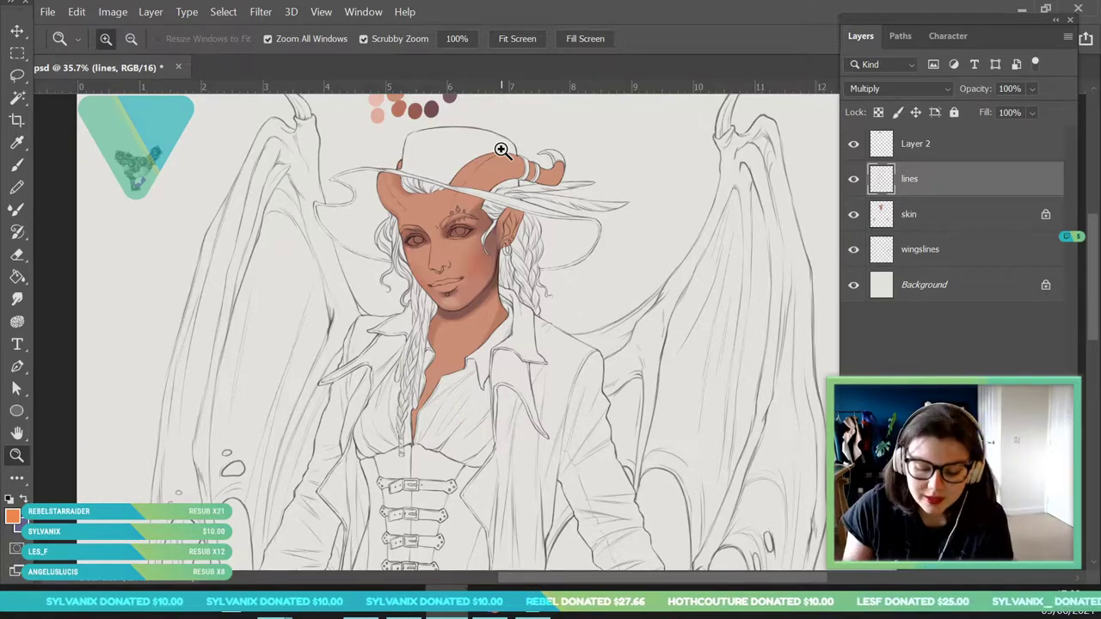
Move the skin colour swatches on Layer 2 down beside the character's face.
left_click_drag(503, 170, 571, 185)
key("v")
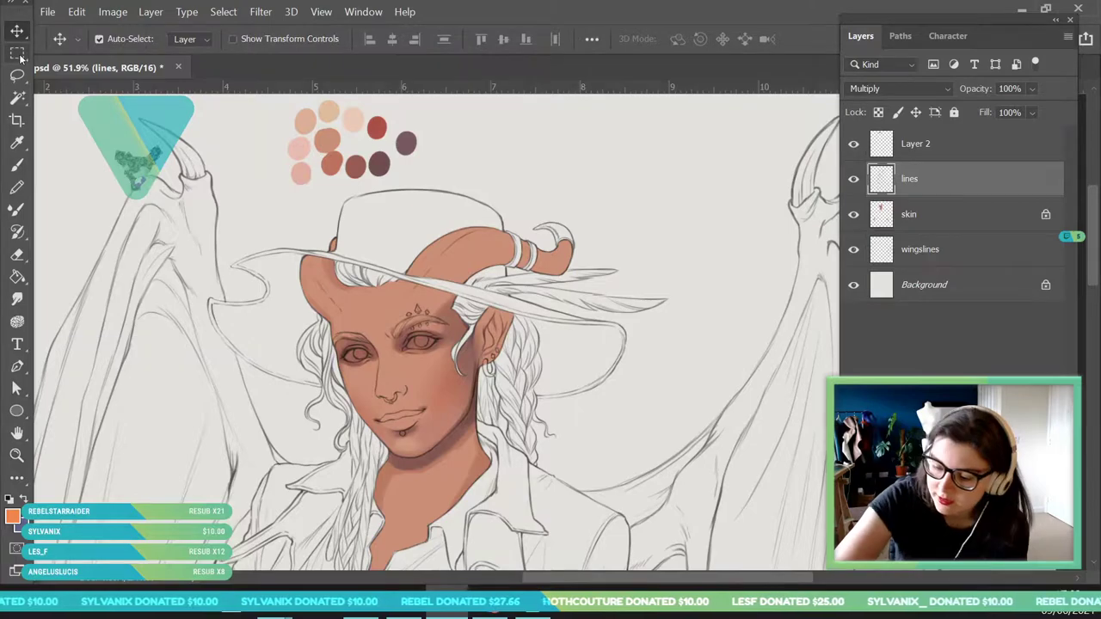
left_click(966, 147)
left_click_drag(405, 147, 301, 434)
key("z")
left_click_drag(368, 245, 398, 415)
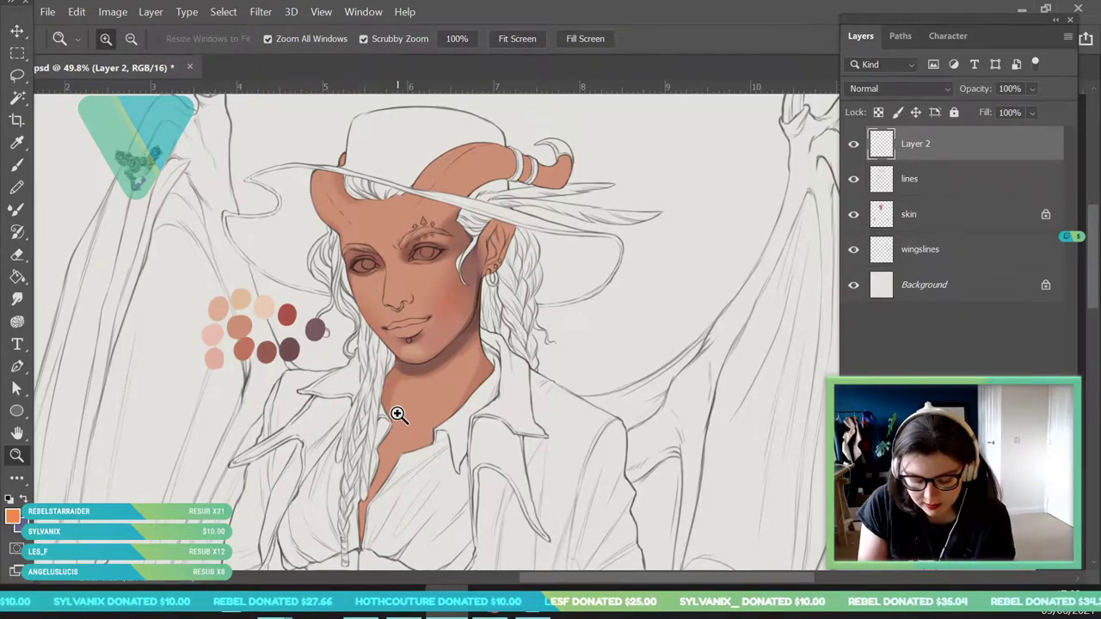
Examine the existing skin shading on the character's face, neck and ear at different magnifications.
left_click_drag(397, 413, 459, 312)
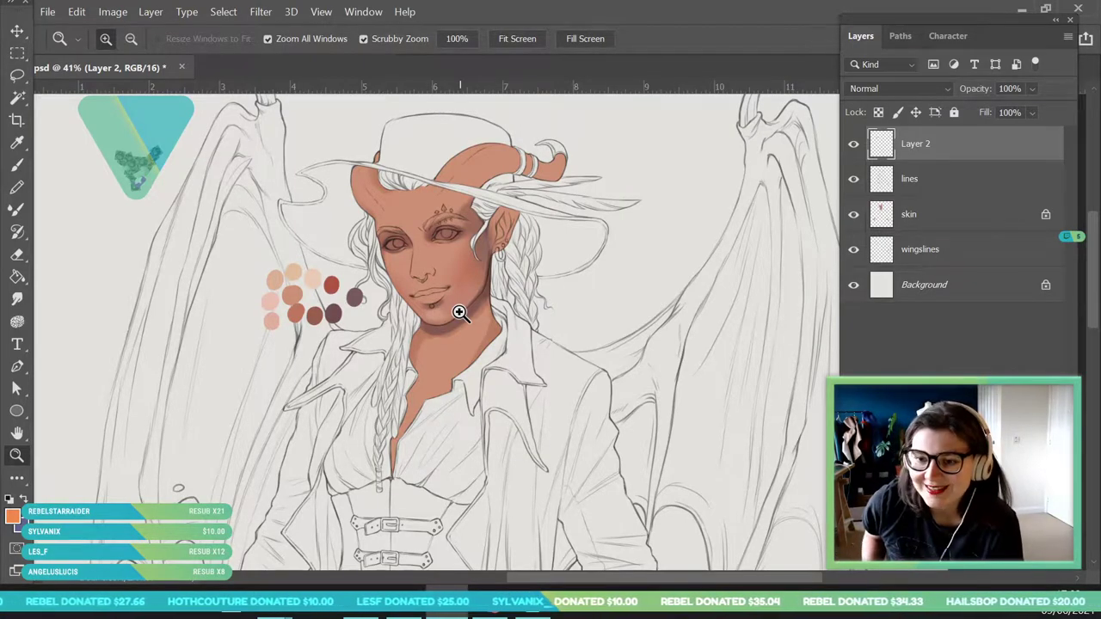
left_click_drag(460, 312, 464, 259)
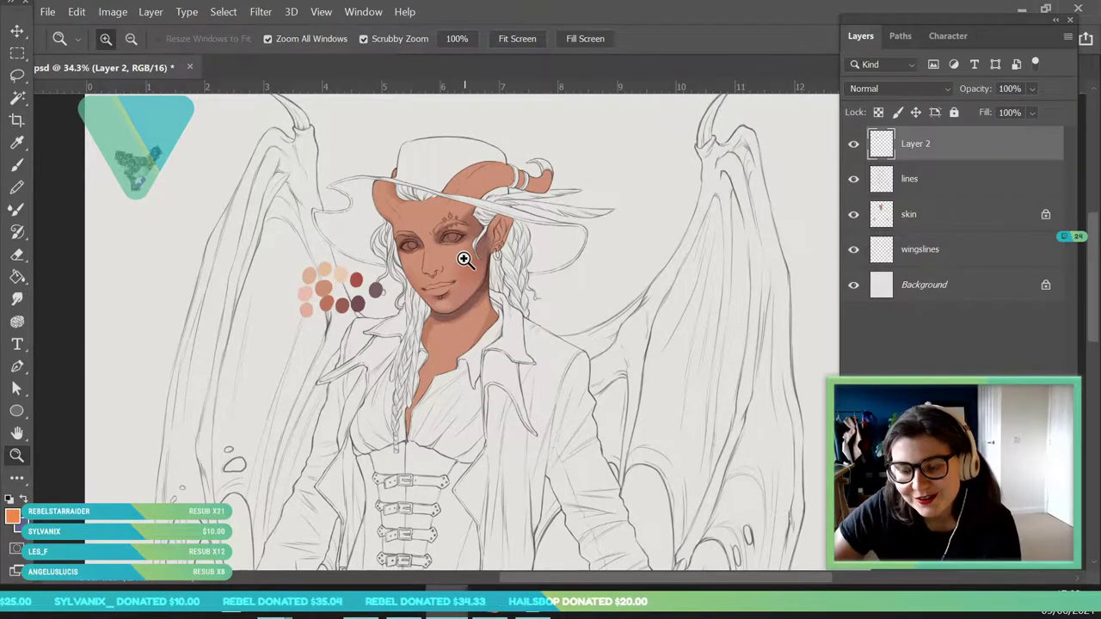
mouse_move(509, 283)
left_mouse_down()
mouse_move(479, 261)
mouse_move(488, 286)
left_mouse_up()
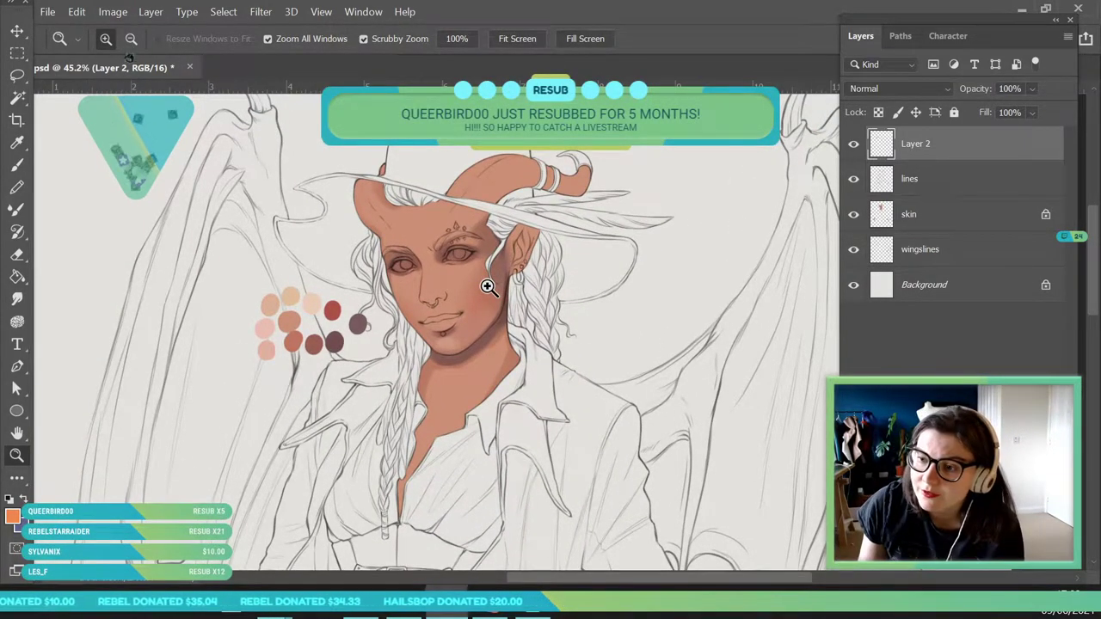
left_click_drag(457, 246, 516, 327)
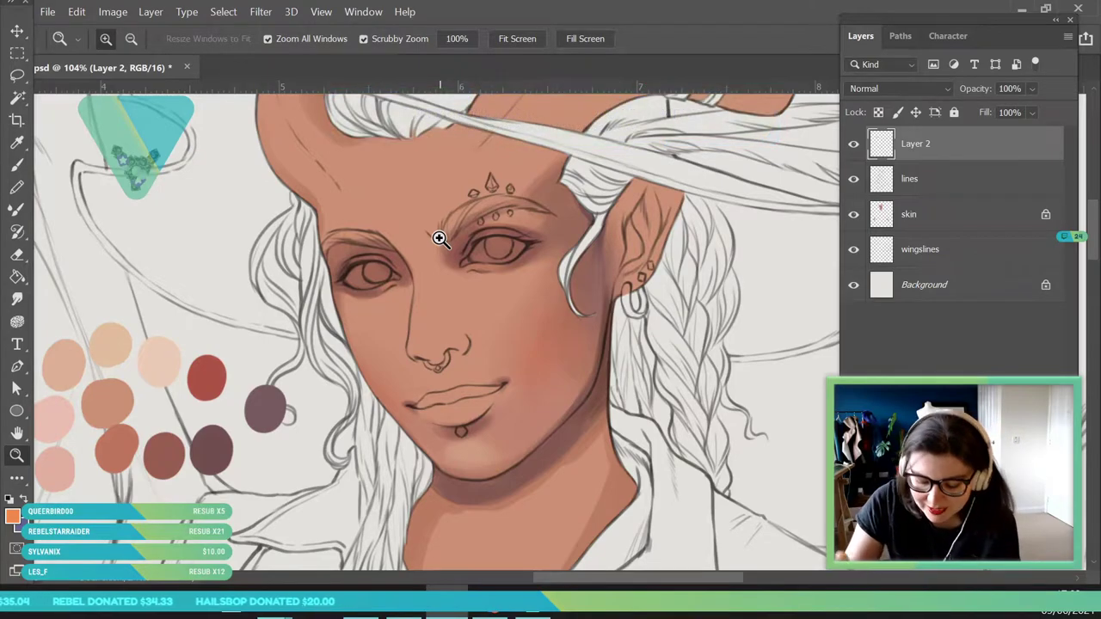
left_click_drag(420, 349, 406, 352)
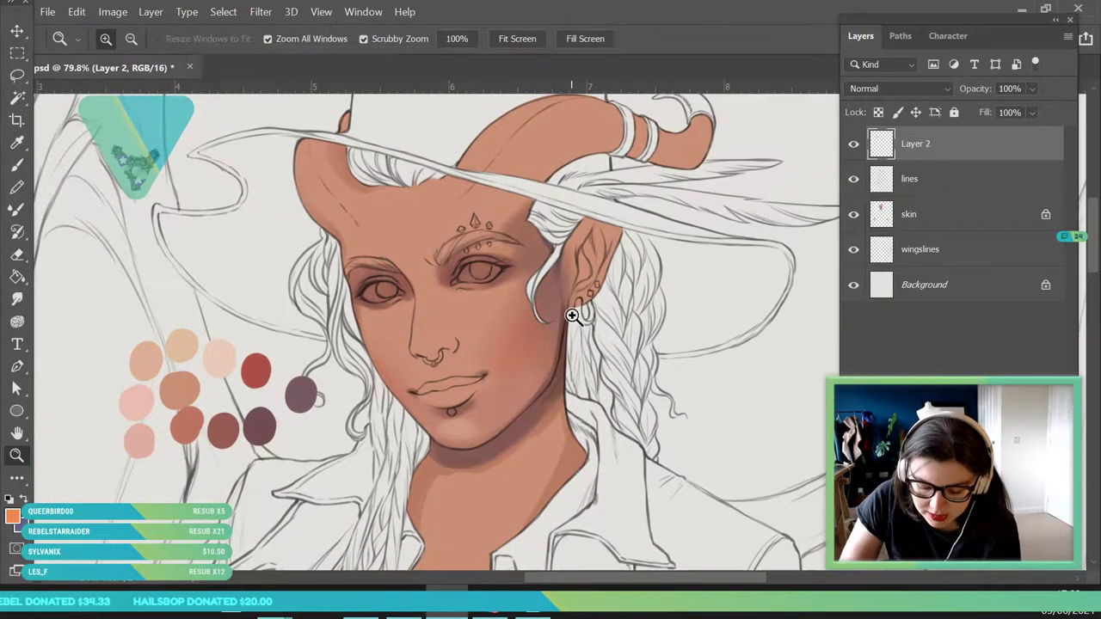
left_click_drag(565, 260, 577, 290)
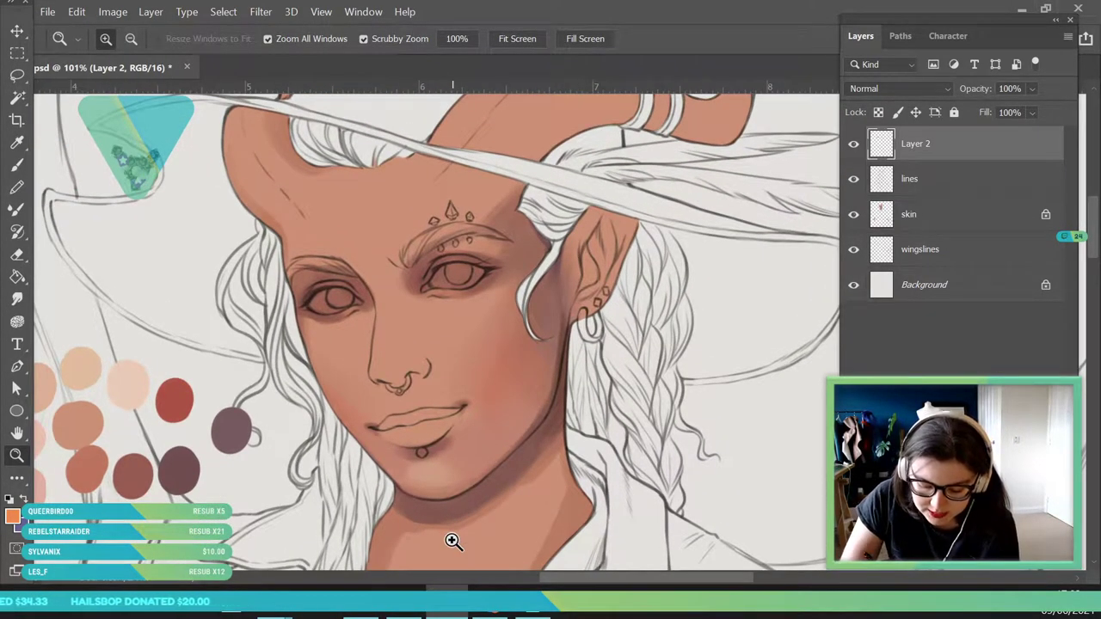
left_click_drag(572, 344, 612, 401)
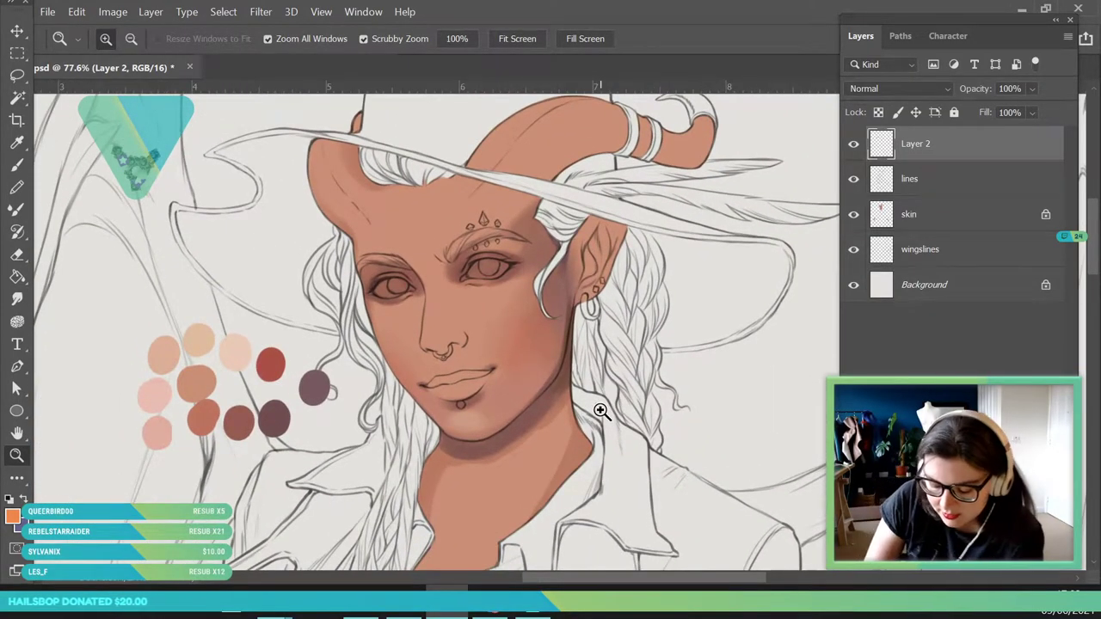
left_click_drag(536, 302, 518, 398)
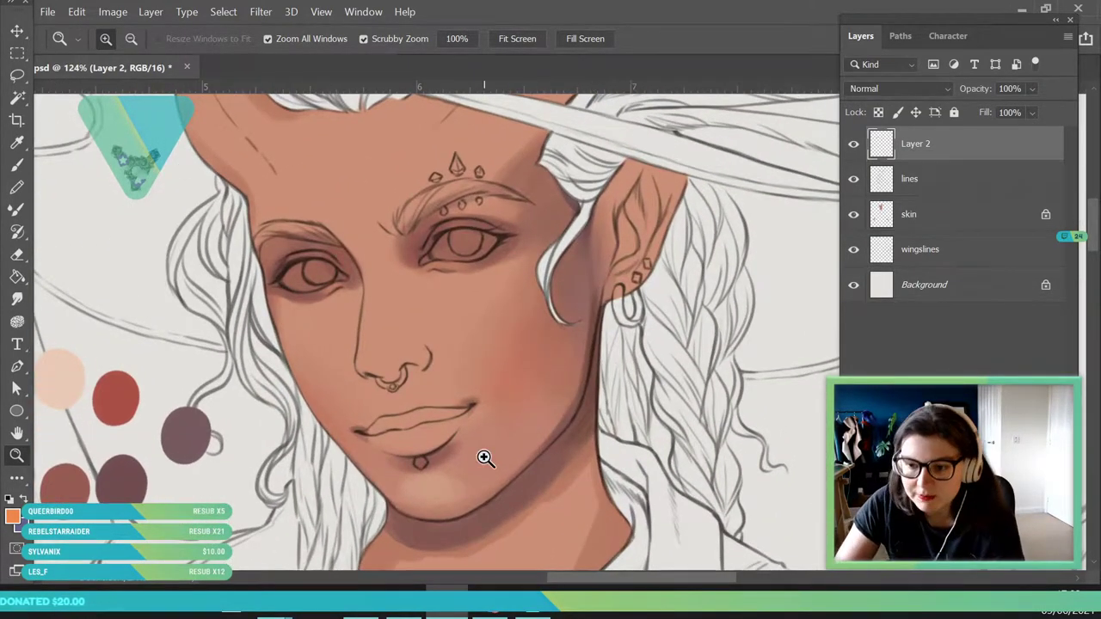
left_click_drag(537, 282, 504, 325)
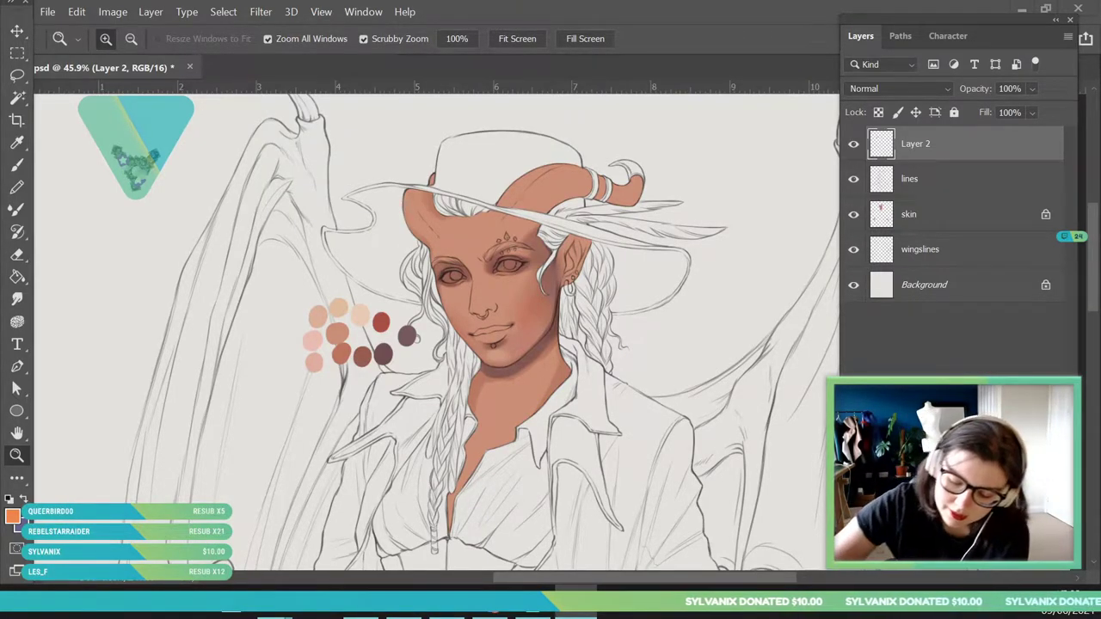
left_click_drag(540, 274, 570, 328)
left_click_drag(576, 225, 621, 367)
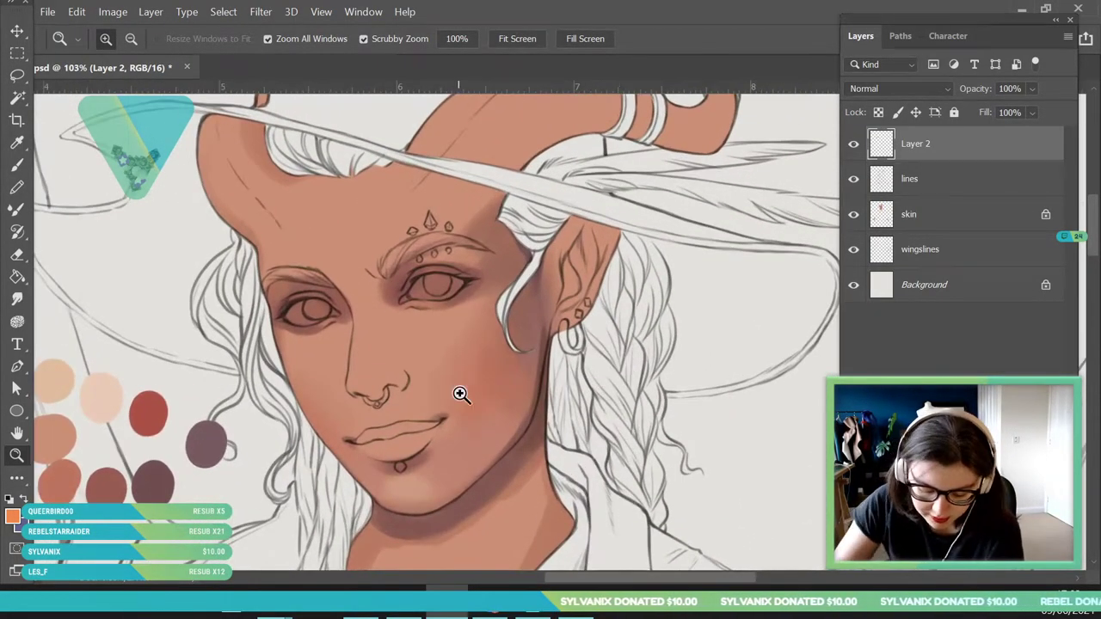
left_click_drag(452, 397, 431, 401)
left_click_drag(575, 338, 591, 398)
Add a new layer directly above the skin layer and clip it to the skin layer.
left_click(988, 219)
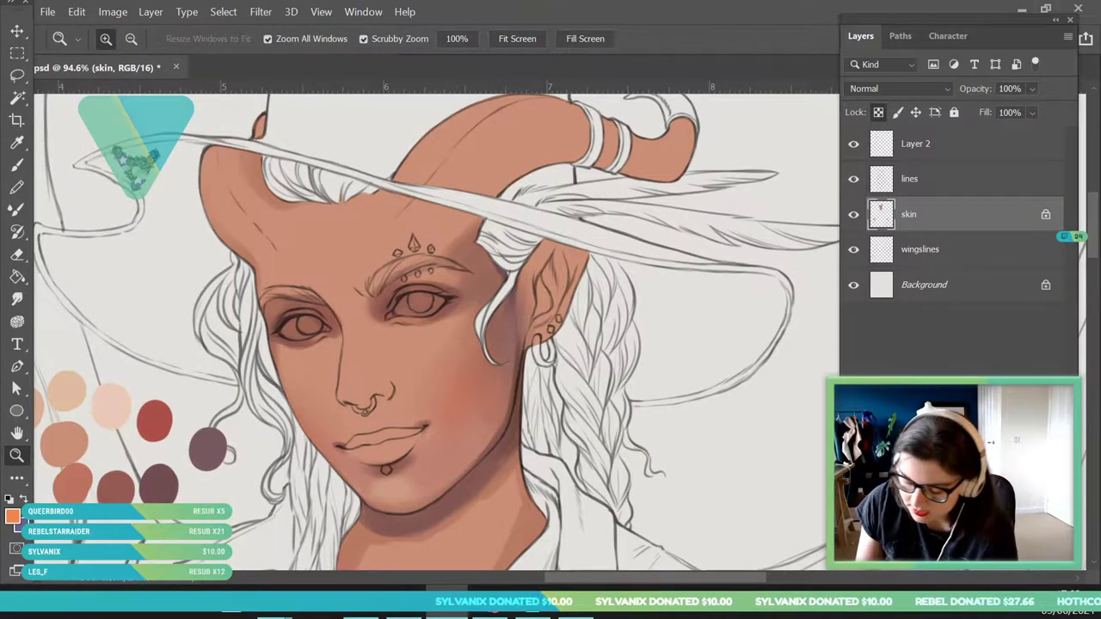
key("ctrl+shift+alt+n")
double_click(915, 214)
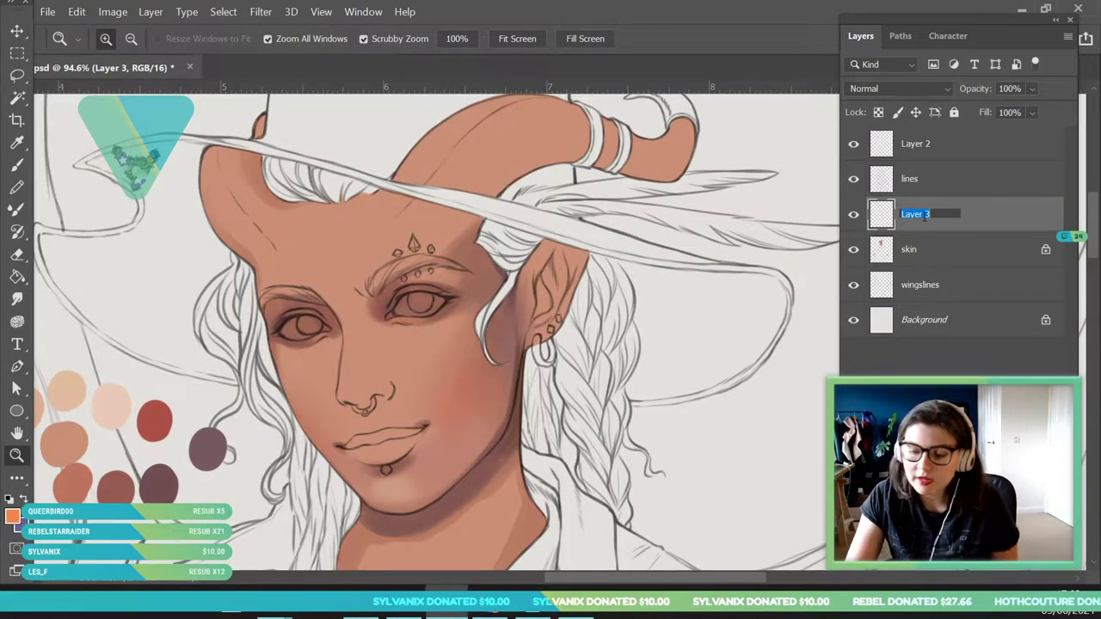
left_click(989, 217)
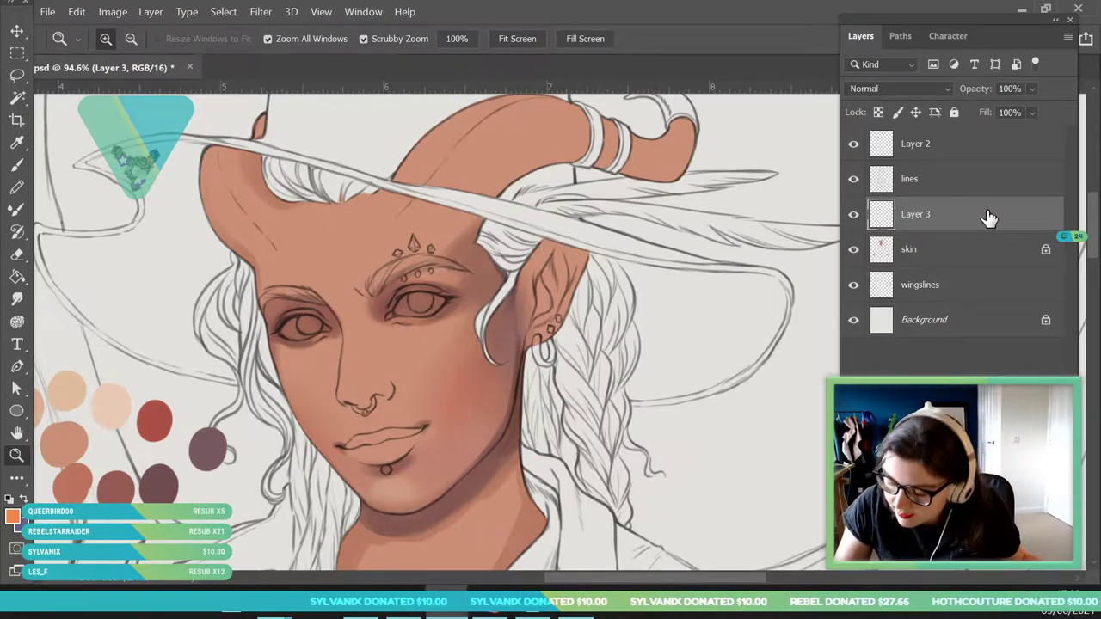
right_click(979, 216)
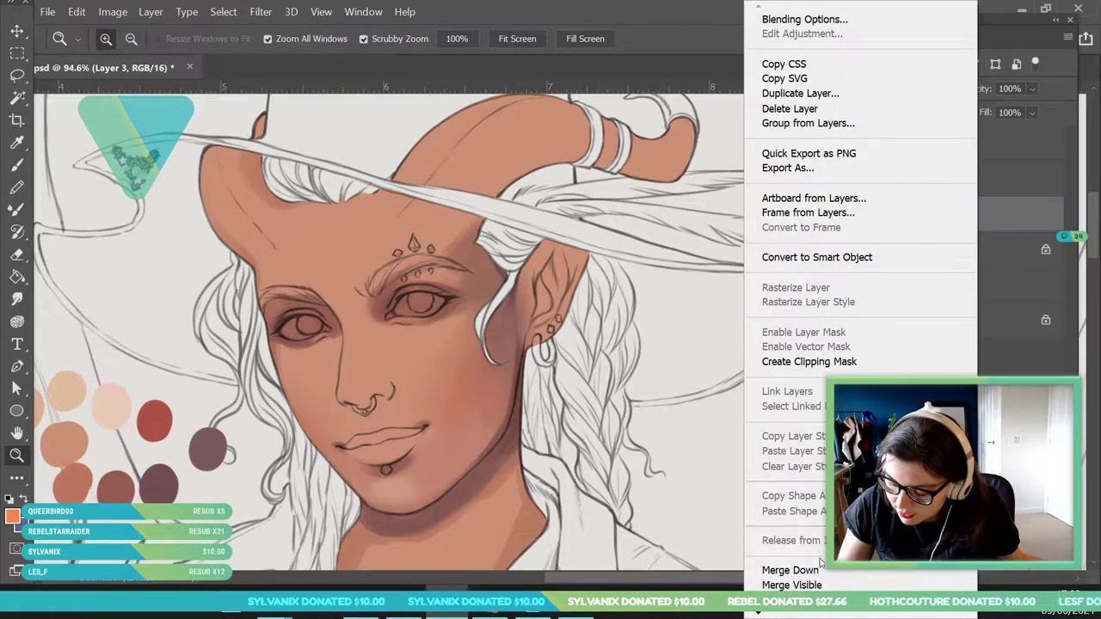
left_click(824, 362)
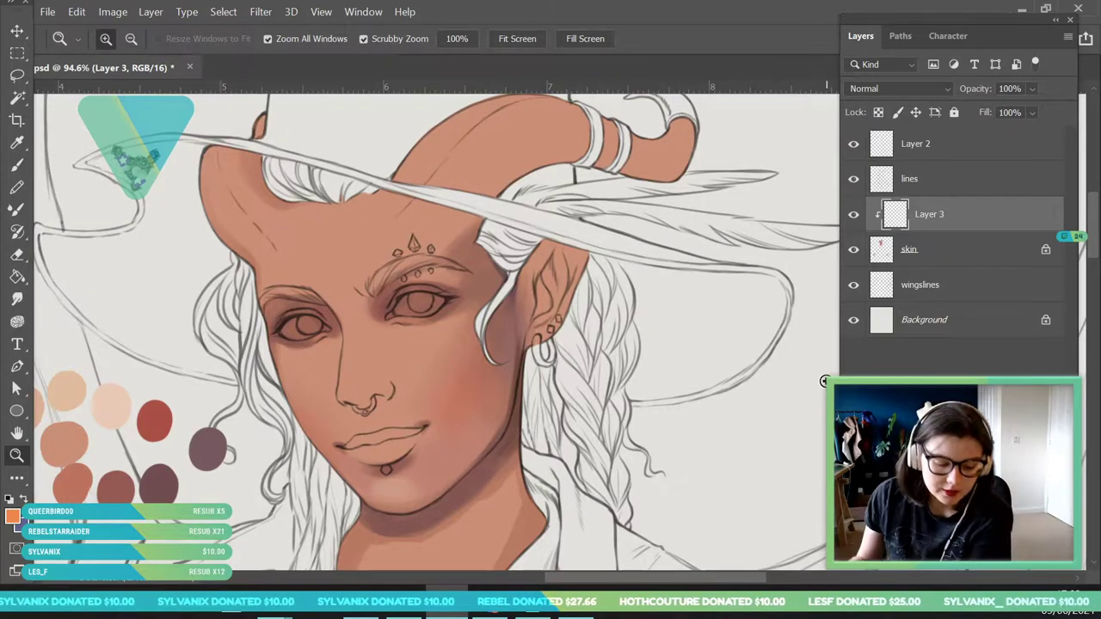
Sample the light peach-tan swatch from the palette as the painting colour for the face.
key("i")
left_click_drag(647, 584, 628, 583)
left_click(120, 404)
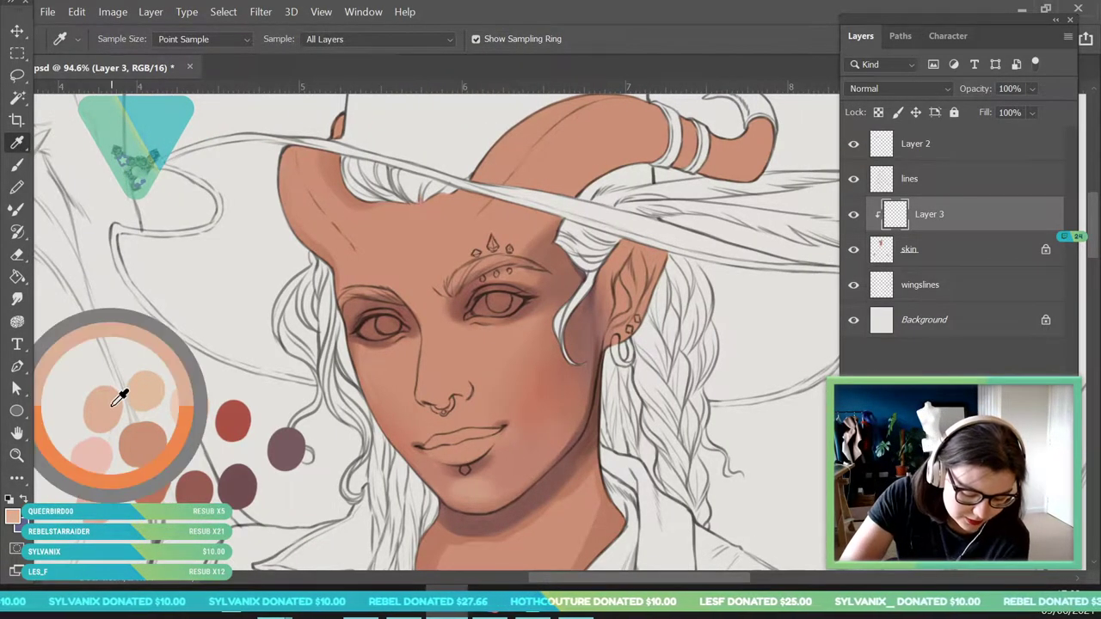
left_click(19, 458)
scroll(401, 344, "down", 1)
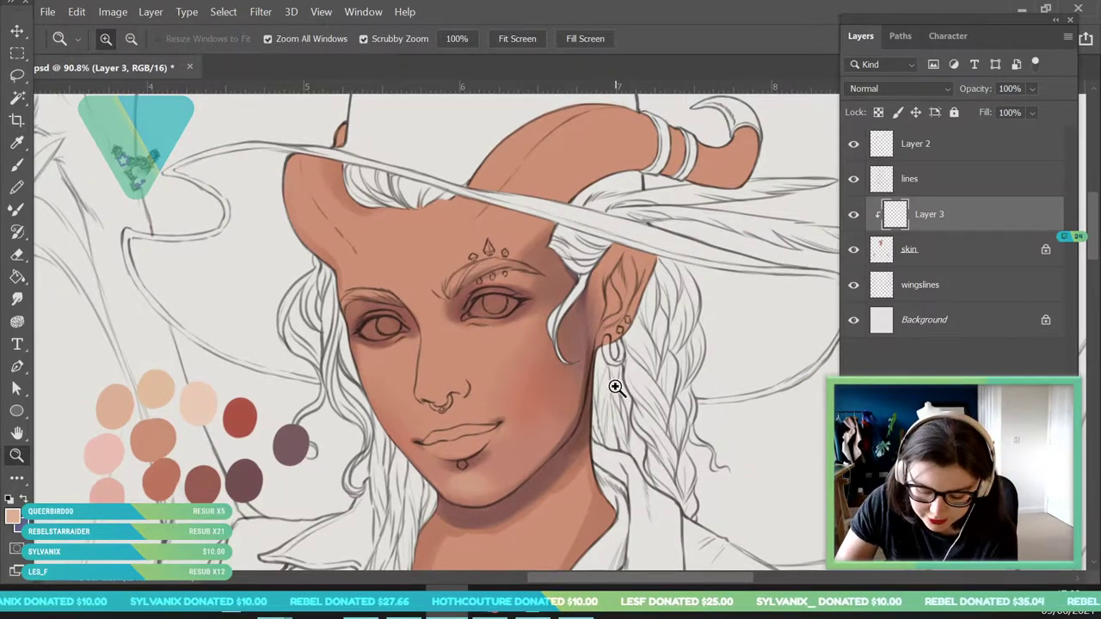
left_click_drag(615, 385, 678, 516)
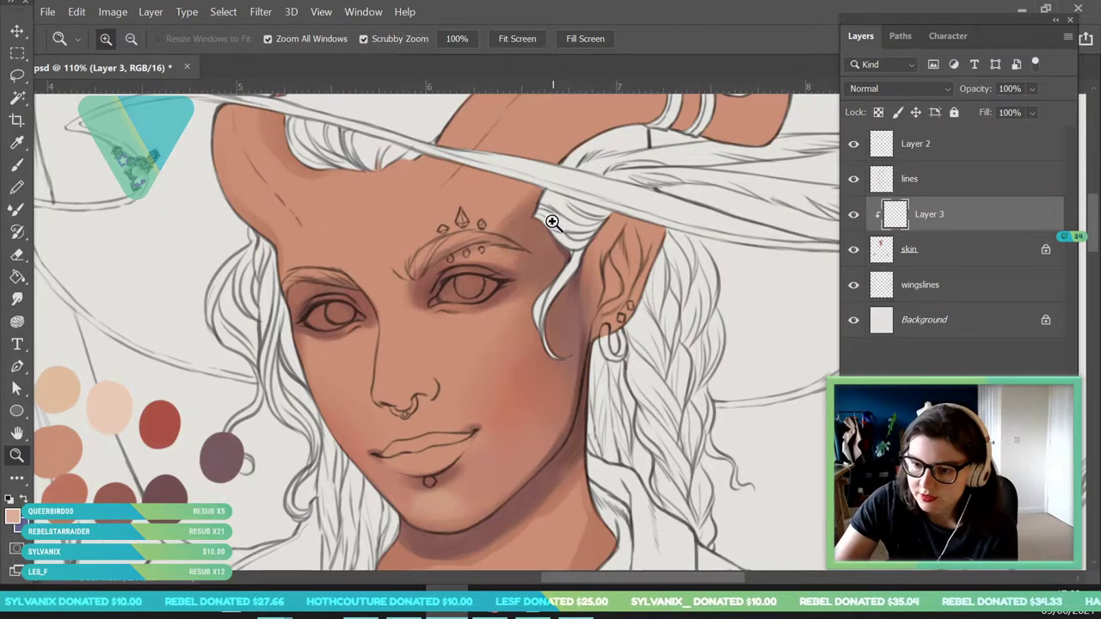
left_click_drag(574, 254, 539, 249)
left_click_drag(599, 347, 654, 378)
Set the brush size to 199 px and paint light skin highlights across the forehead.
left_click(18, 165)
left_click(123, 41)
left_click_drag(102, 92, 178, 95)
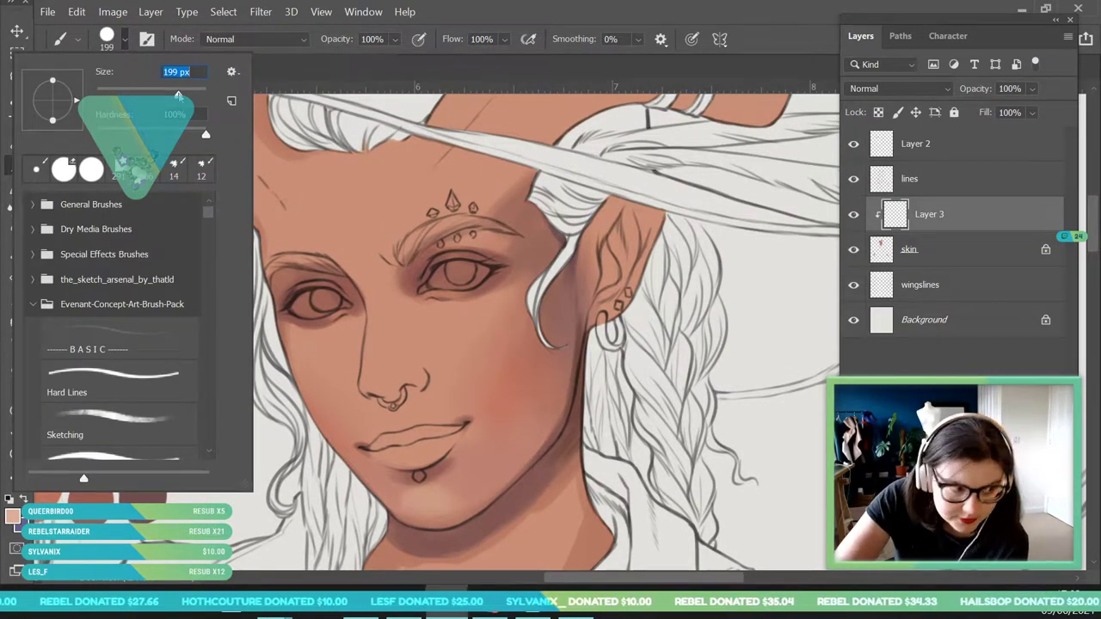
left_click(424, 210)
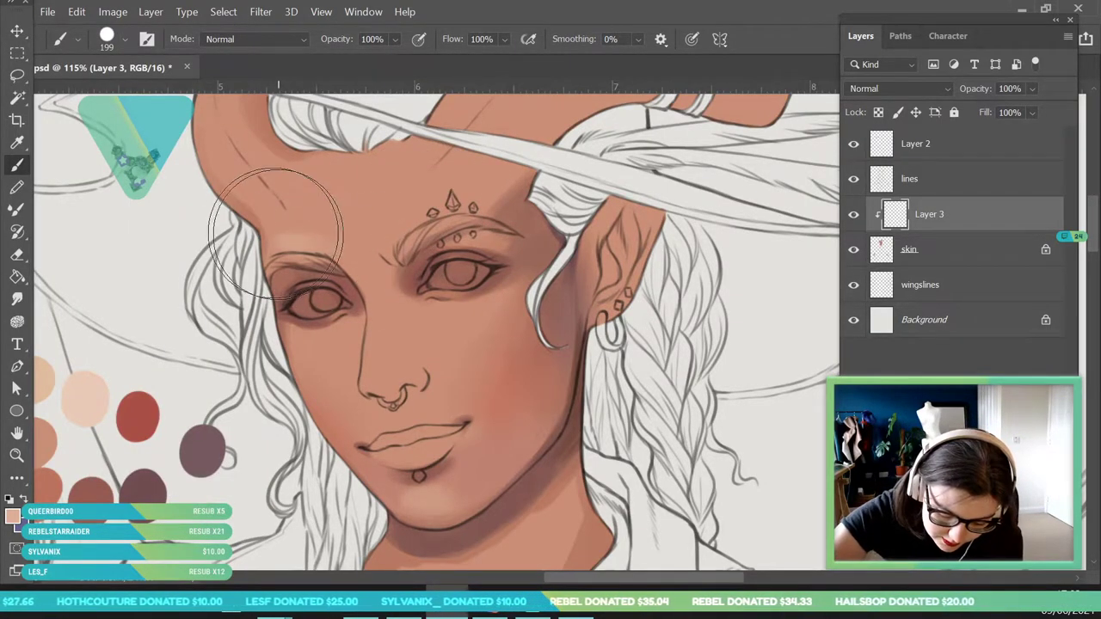
mouse_move(391, 231)
left_mouse_down()
mouse_move(414, 217)
mouse_move(386, 193)
mouse_move(394, 183)
mouse_move(457, 200)
left_mouse_up()
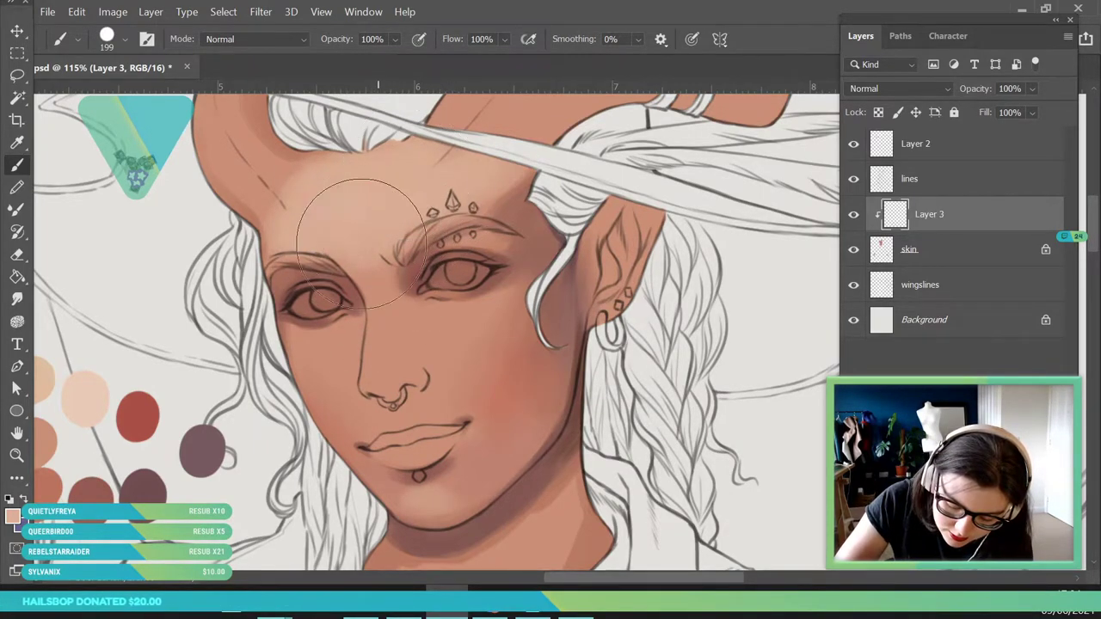
Sample the blended skin tone between the eyebrows and soften the lower forehead with a 168 px brush.
key("c")
key("i")
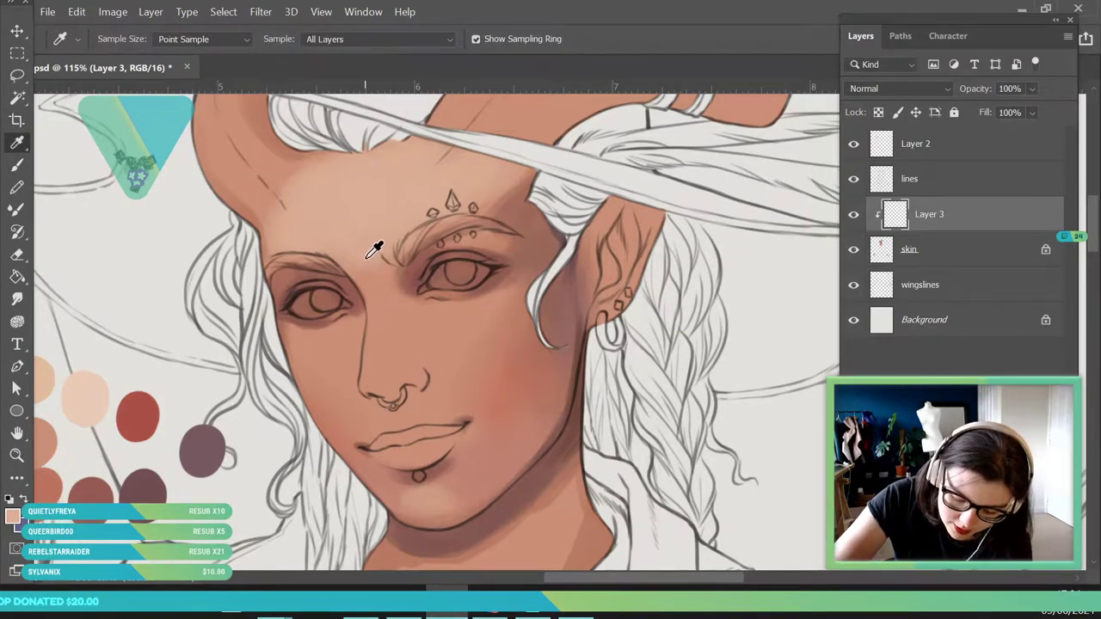
left_click(19, 167)
left_click(124, 40)
left_click_drag(179, 93, 173, 94)
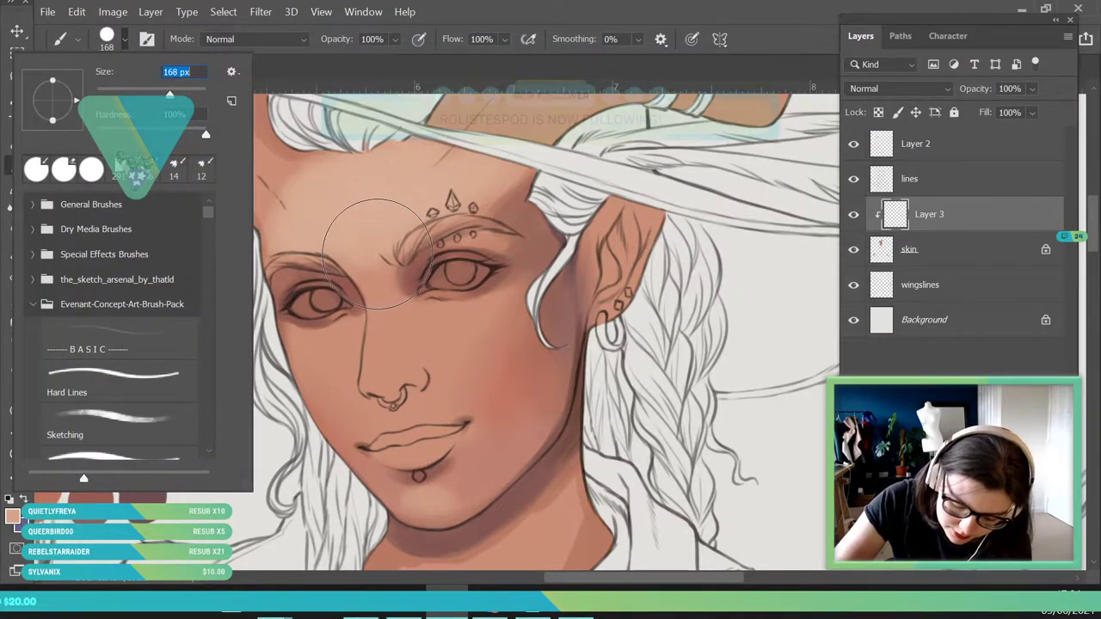
left_click(370, 249)
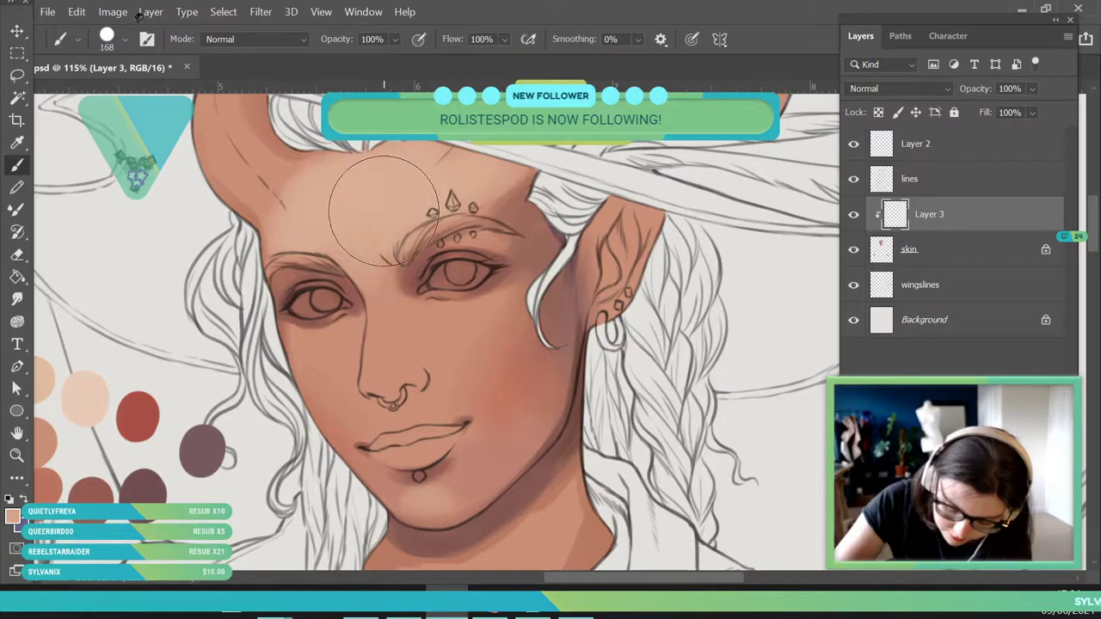
Sample the skin tone at the nose bridge and reduce the brush size to 17 px.
key("i")
left_click(368, 277)
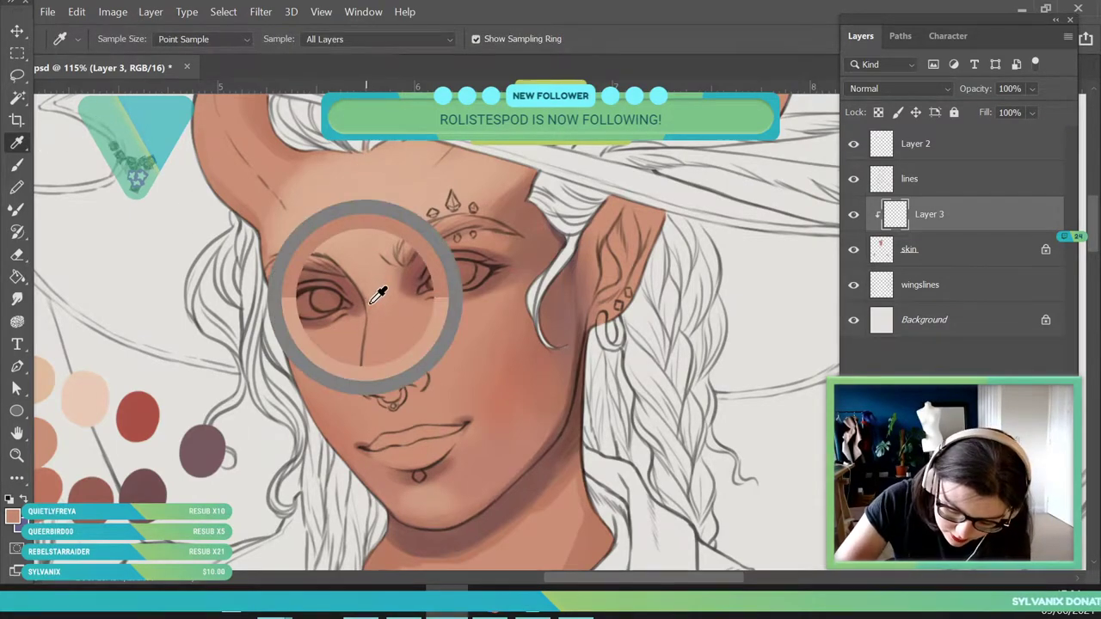
key("b")
left_click(123, 39)
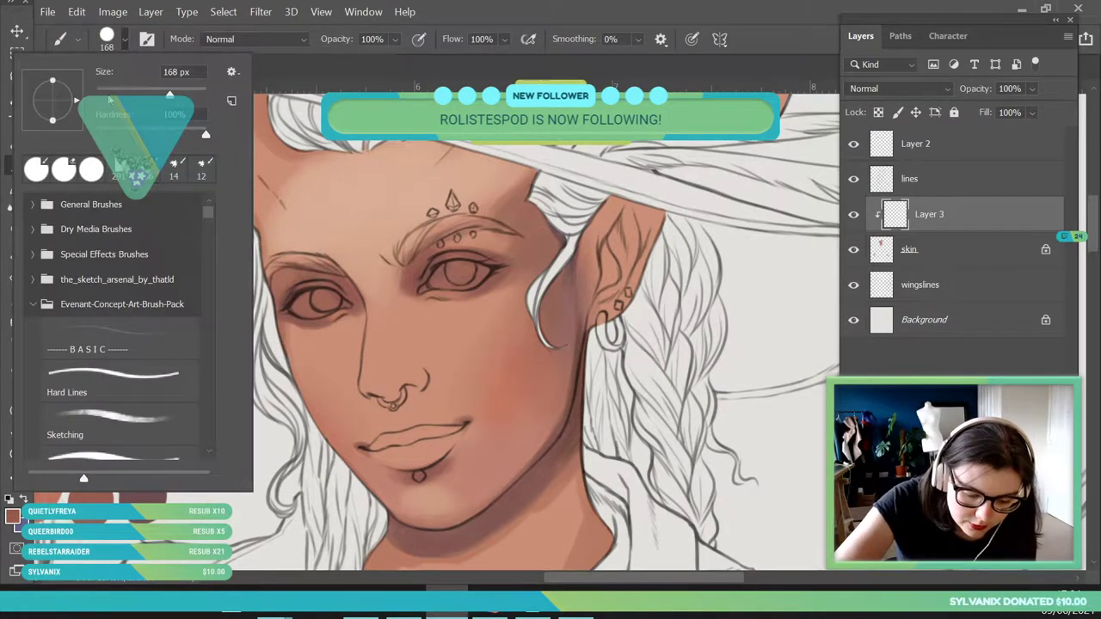
left_click(353, 286)
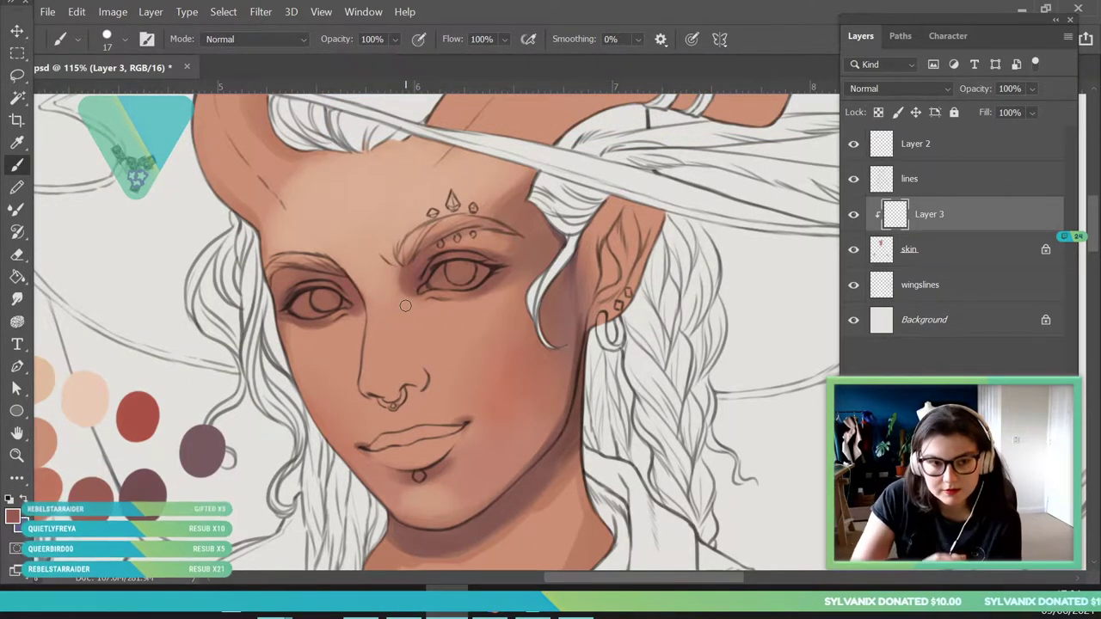
Resample a light peach skin tone as the painting colour and enlarge the brush to 196 px.
key("i")
key("b")
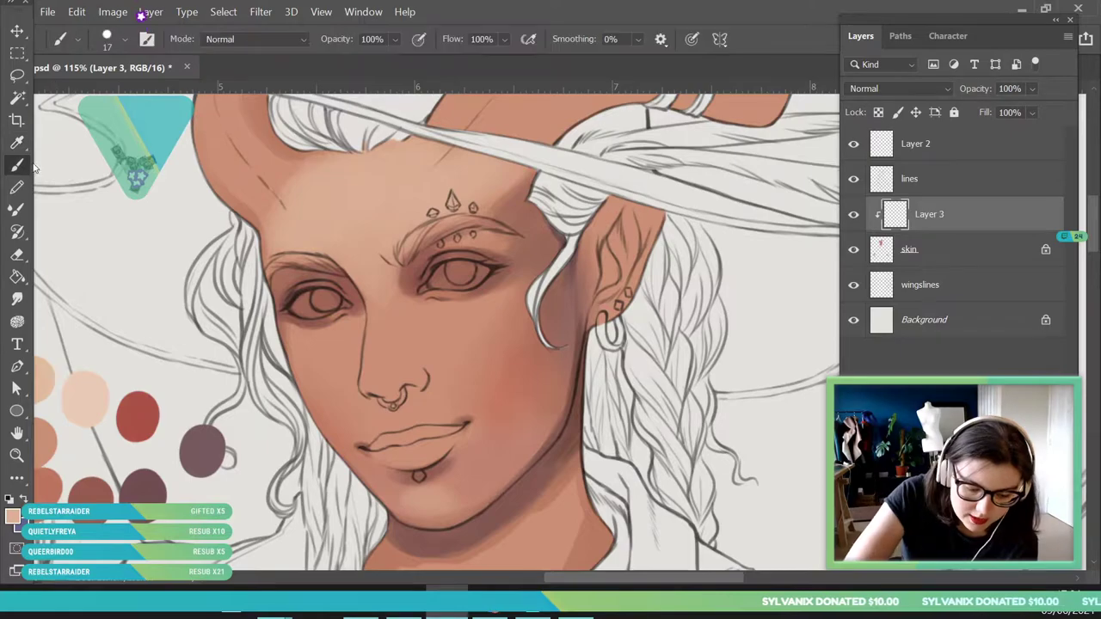
left_click(129, 40)
left_click_drag(177, 99, 179, 99)
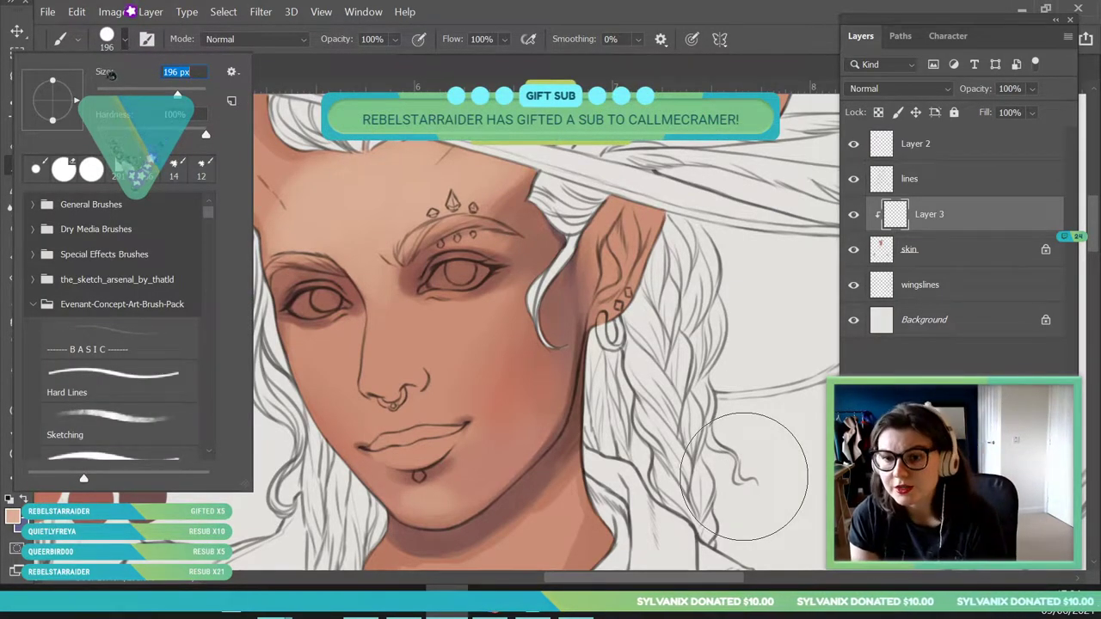
left_click(737, 345)
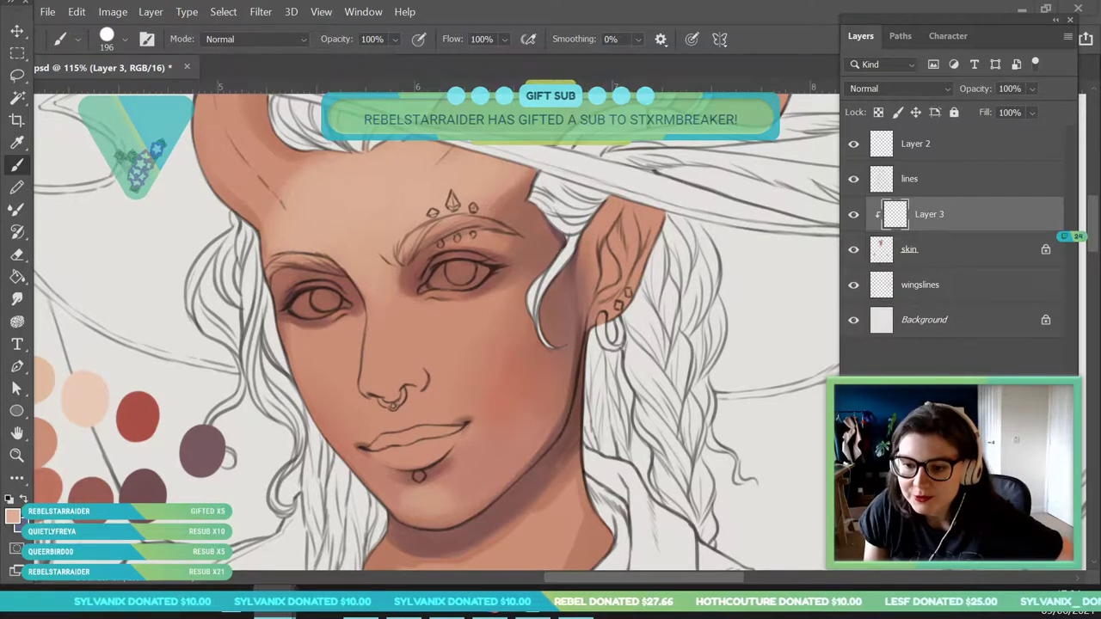
Compare the face with Layer 3 hidden and shown, and paint a light highlight on the near cheek below the eye.
key("z")
left_click_drag(366, 290, 353, 340)
left_click_drag(482, 255, 512, 384)
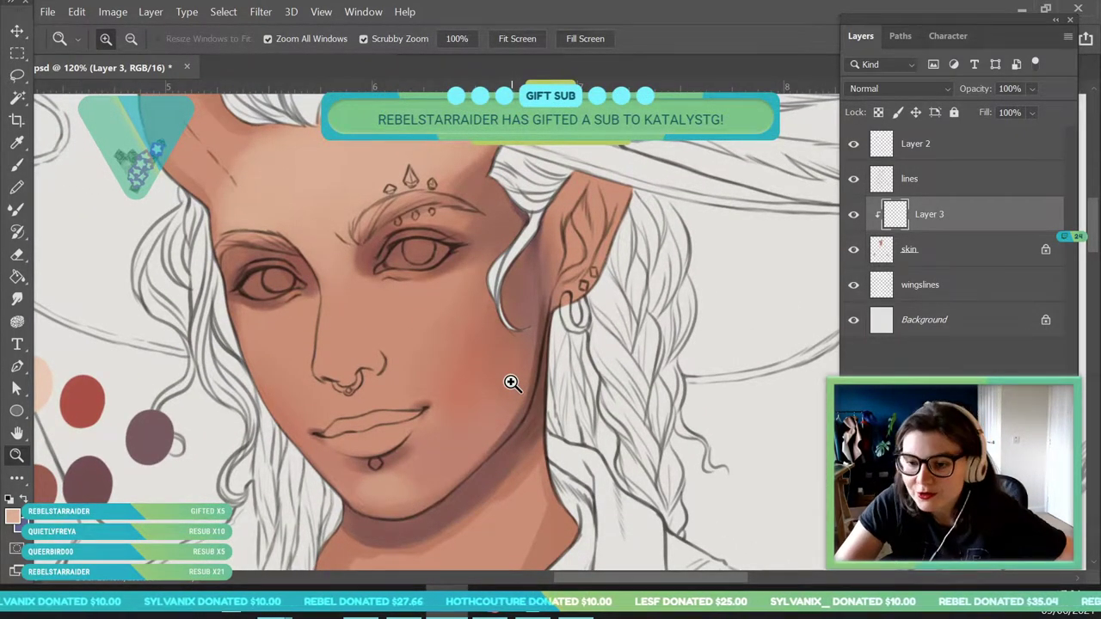
mouse_move(420, 231)
left_mouse_down()
mouse_move(394, 225)
mouse_move(435, 226)
mouse_move(405, 225)
left_mouse_up()
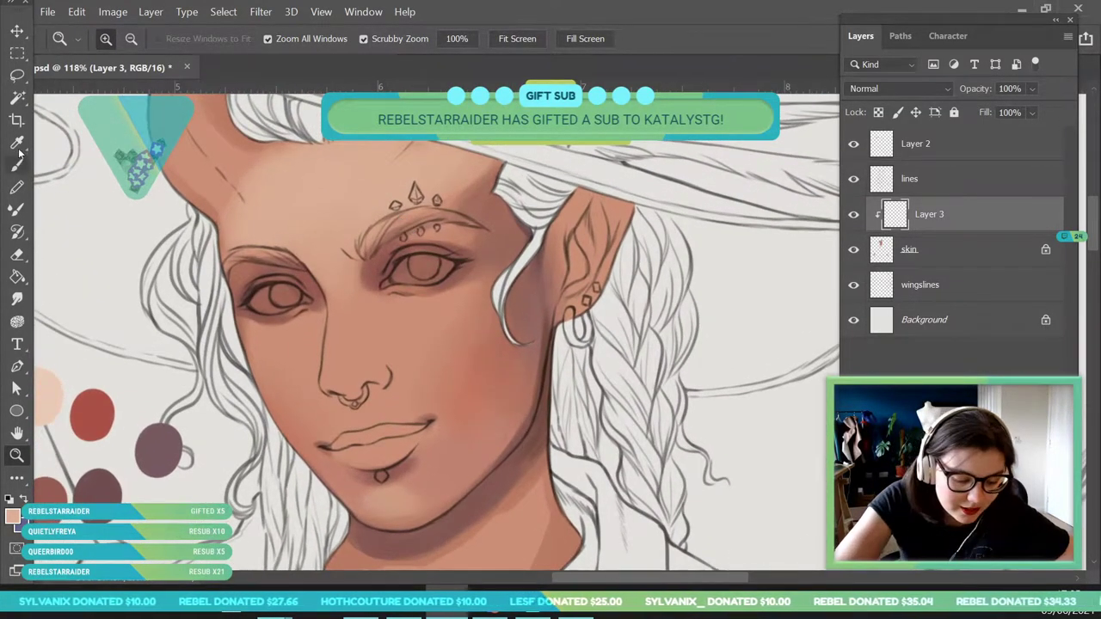
left_click(16, 145)
key("b")
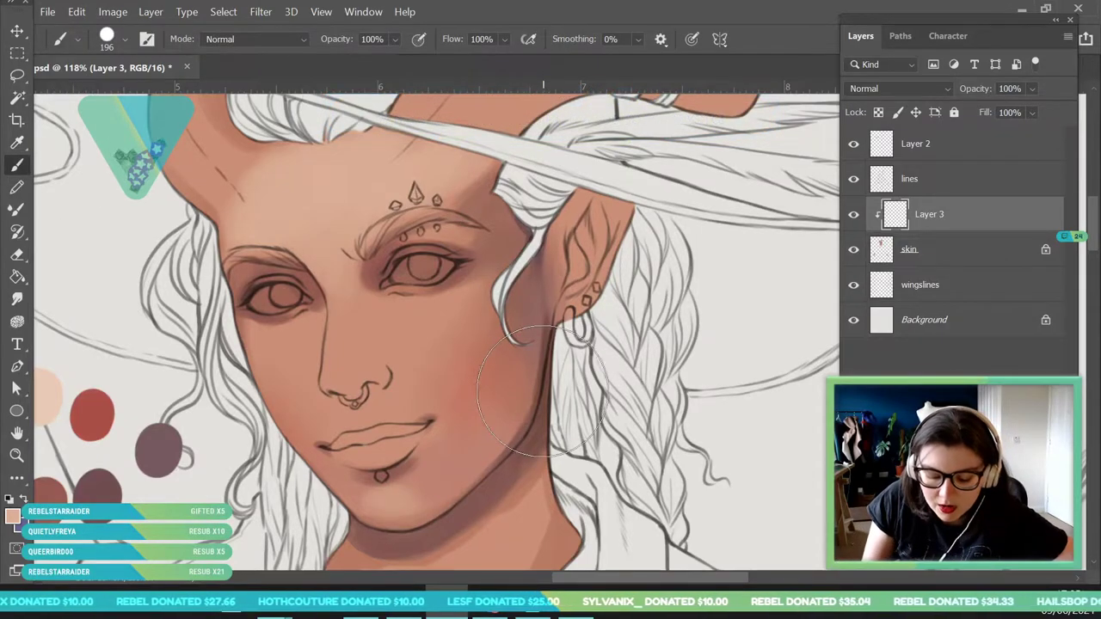
left_click(852, 216)
left_click(852, 220)
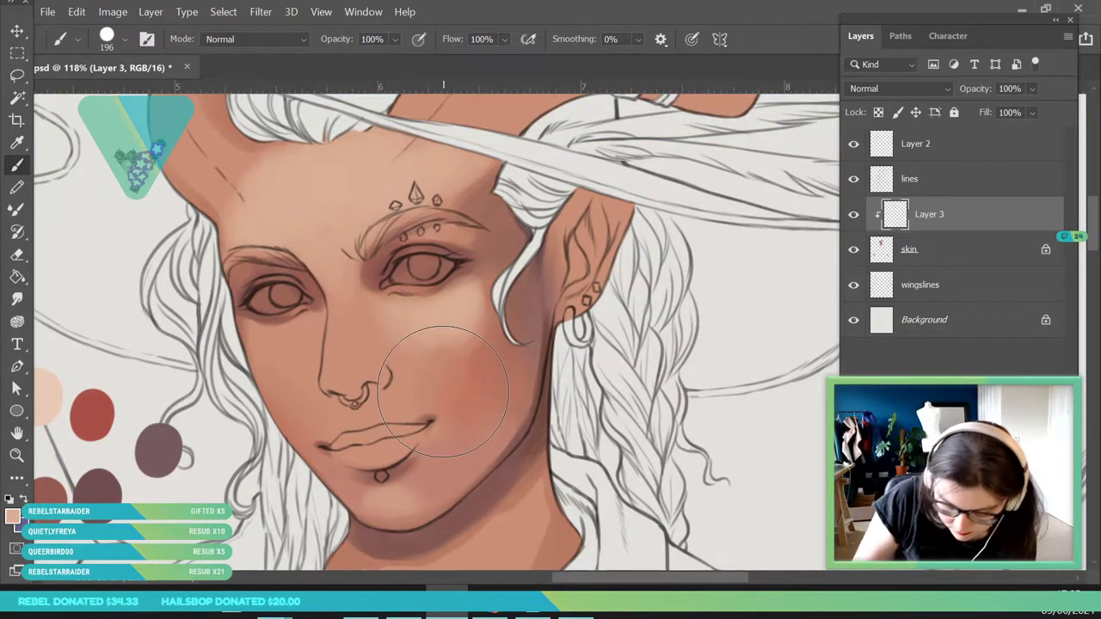
Sample the near cheek's highlight edge and refine the highlight with a 75 px brush.
key("i")
left_click(425, 343)
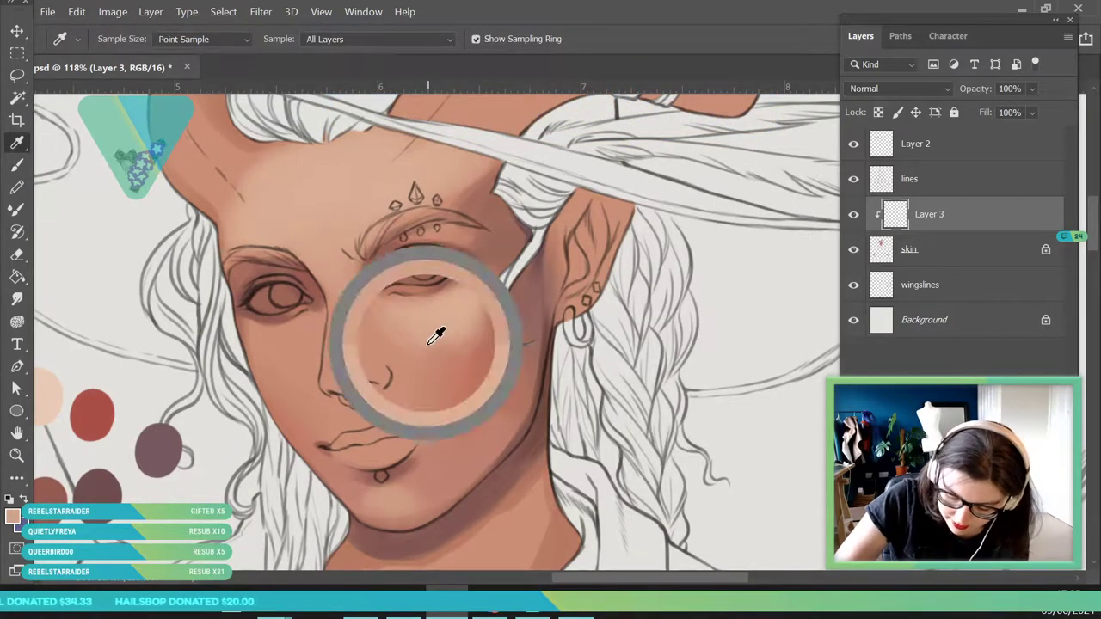
left_click(19, 168)
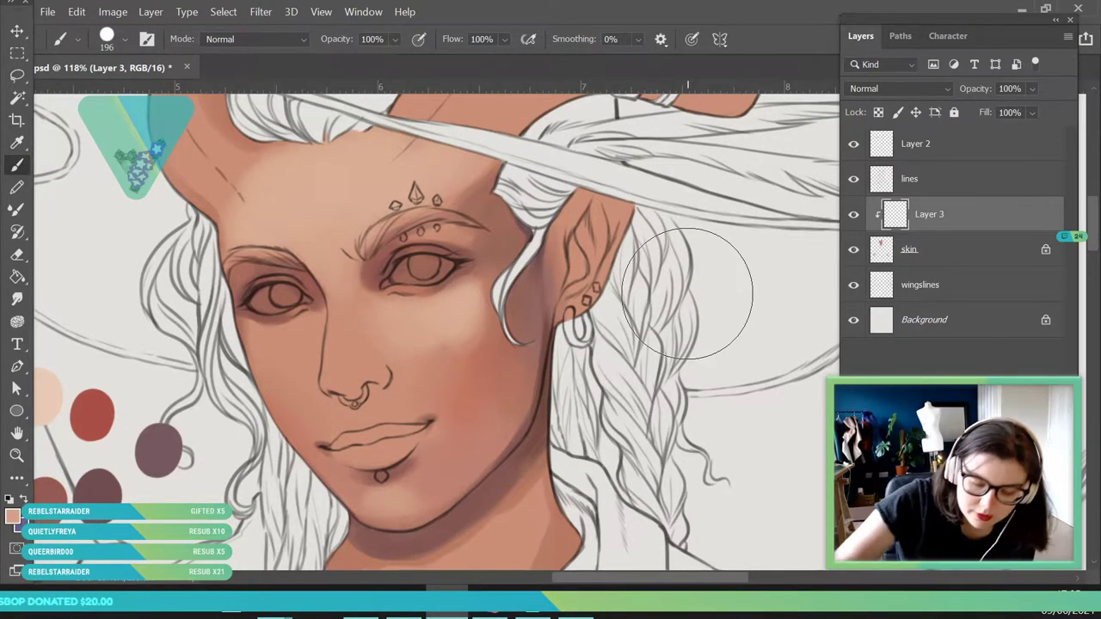
left_click(121, 40)
left_click(459, 332)
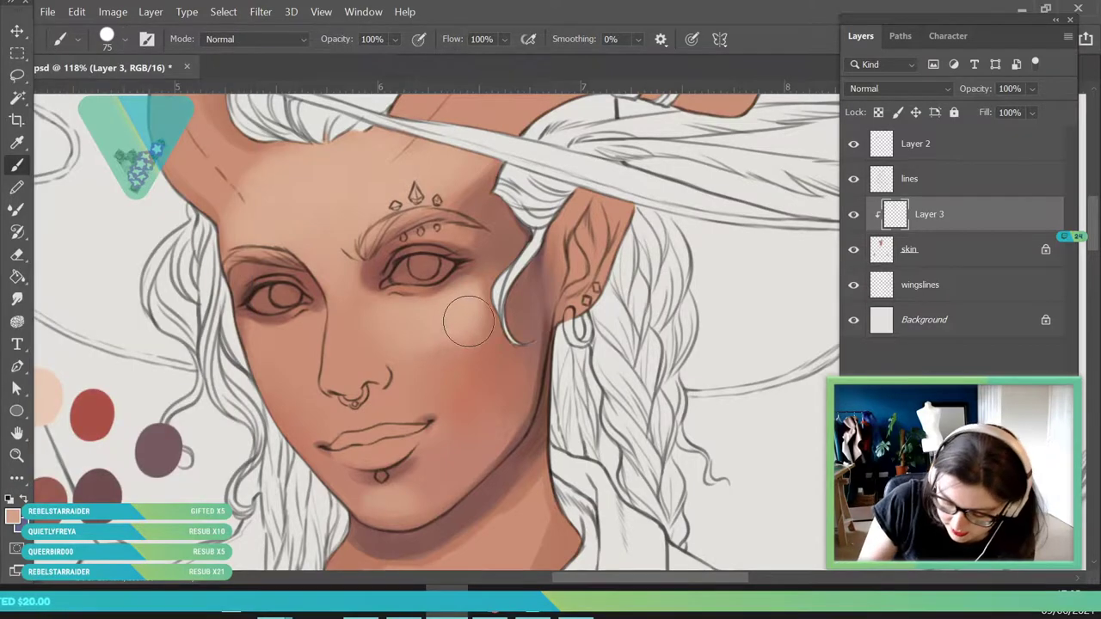
Set the brush size to 127 px, resample the near cheek's tone and blend the highlight down into the blush.
left_click(124, 38)
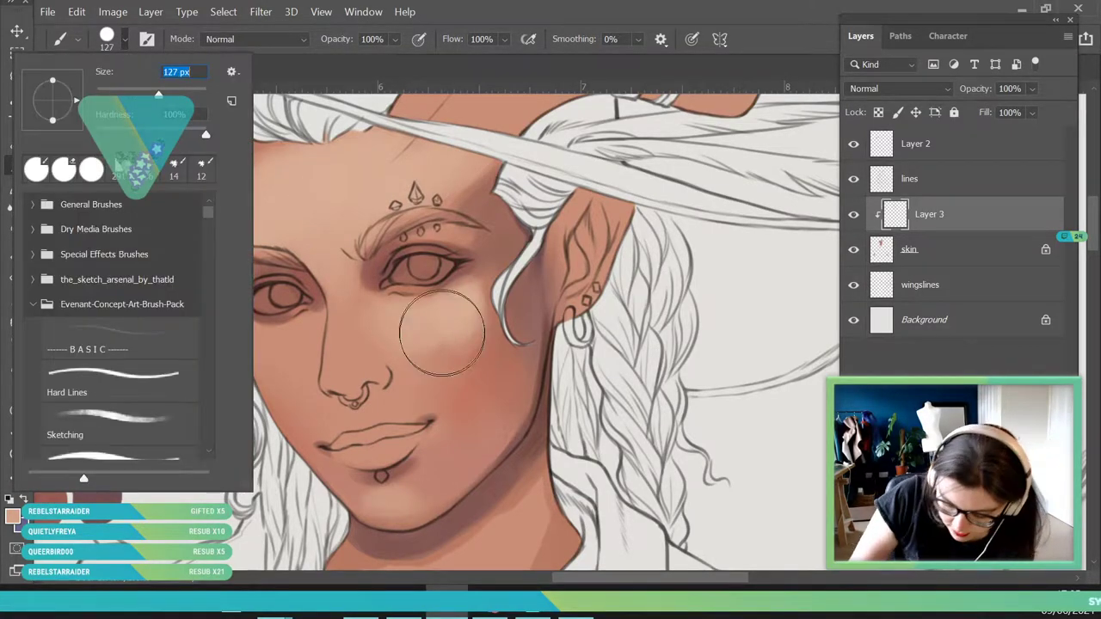
left_click(448, 335)
left_click(9, 145)
left_click(477, 334)
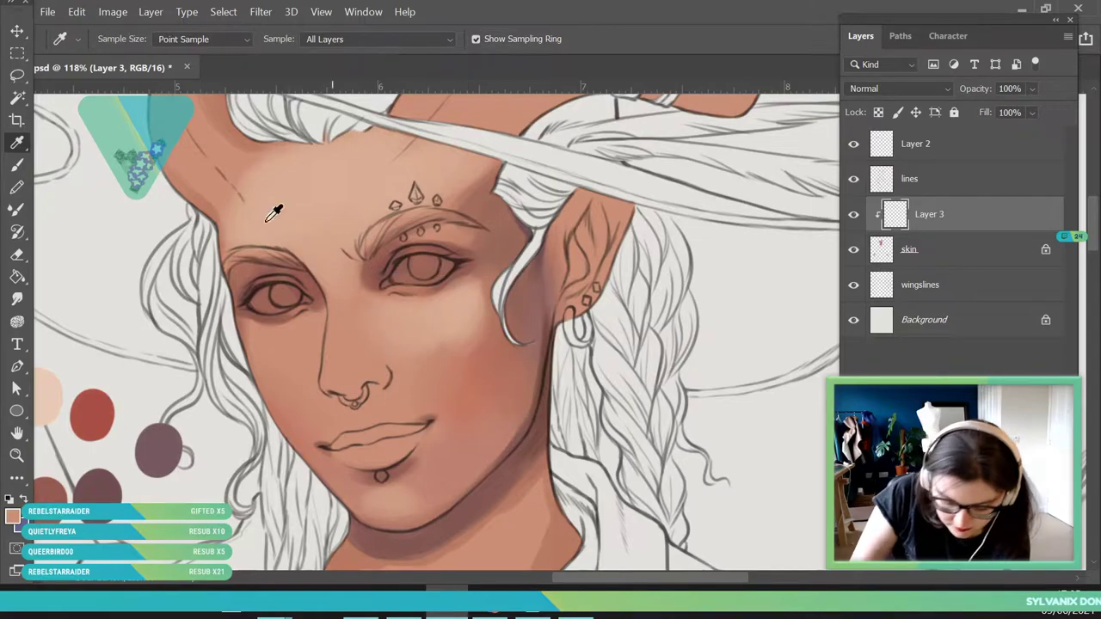
key("b")
mouse_move(471, 311)
left_mouse_down()
mouse_move(467, 369)
mouse_move(451, 384)
mouse_move(442, 371)
mouse_move(422, 376)
mouse_move(456, 385)
mouse_move(454, 396)
left_mouse_up()
Resample tones from the outer and inner near cheek and smooth the highlight's lower edge with the 127 px brush.
key("i")
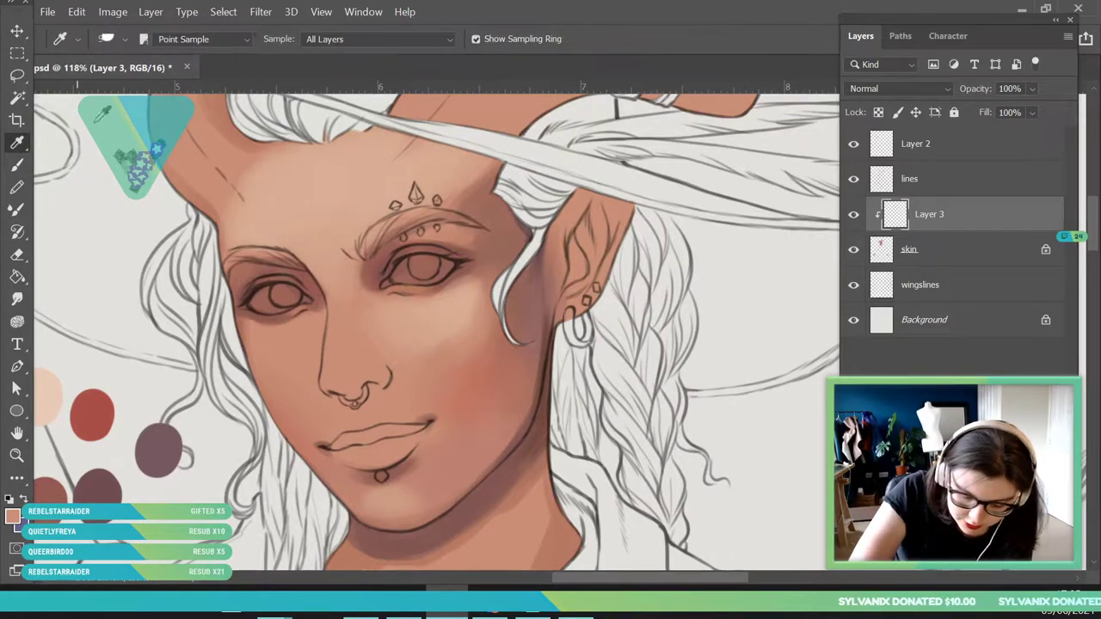
left_click(469, 325)
key("b")
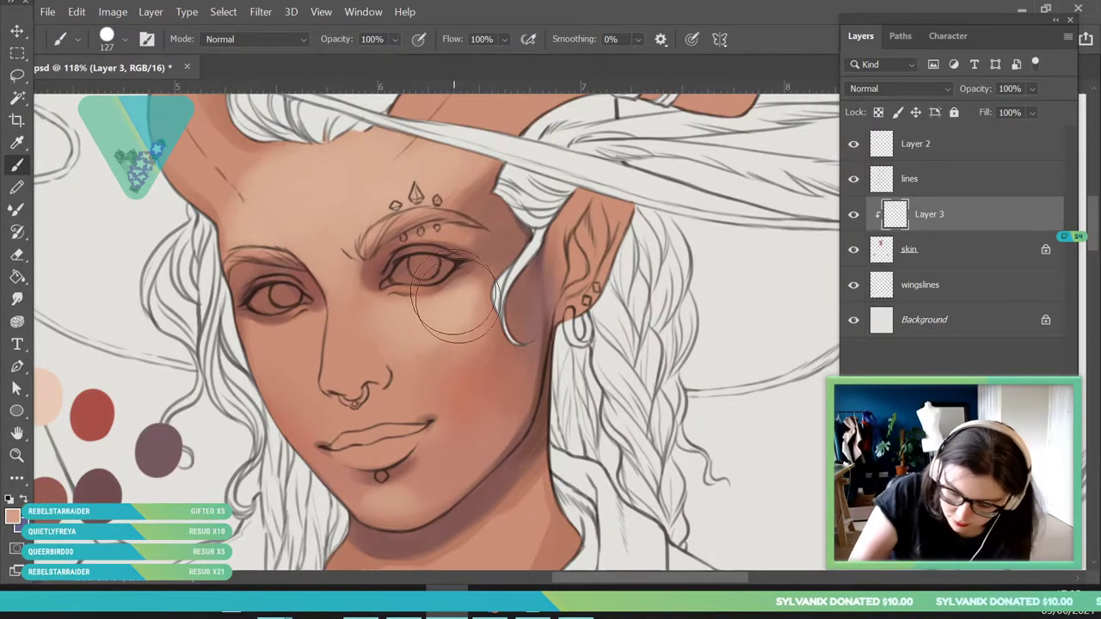
mouse_move(460, 332)
left_mouse_down()
mouse_move(435, 350)
mouse_move(466, 364)
mouse_move(451, 365)
left_mouse_up()
key("i")
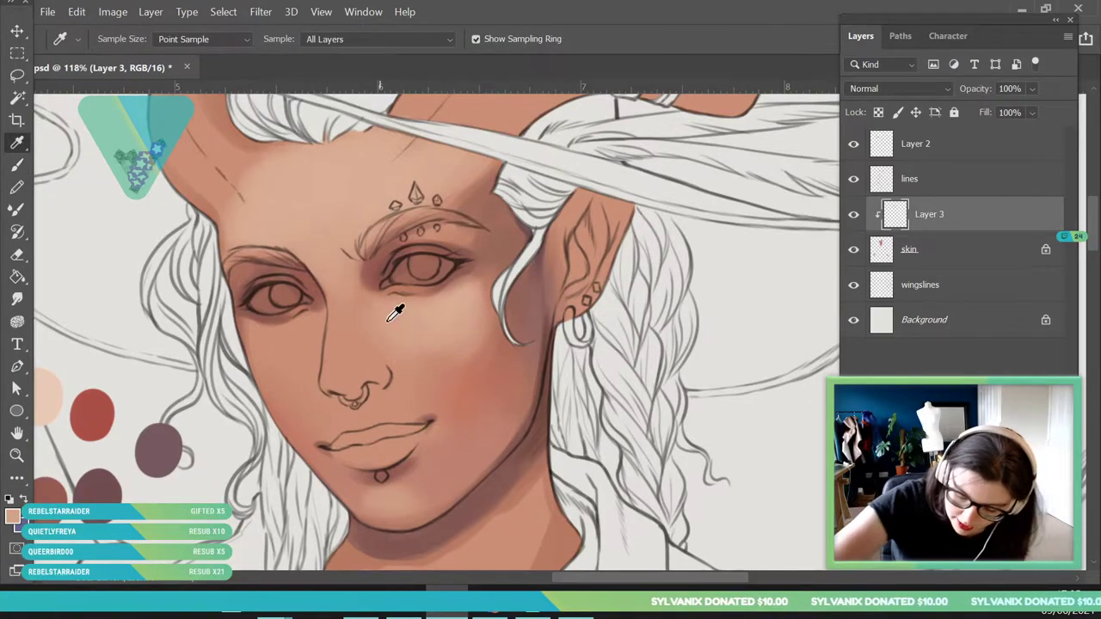
left_click(396, 336)
key("b")
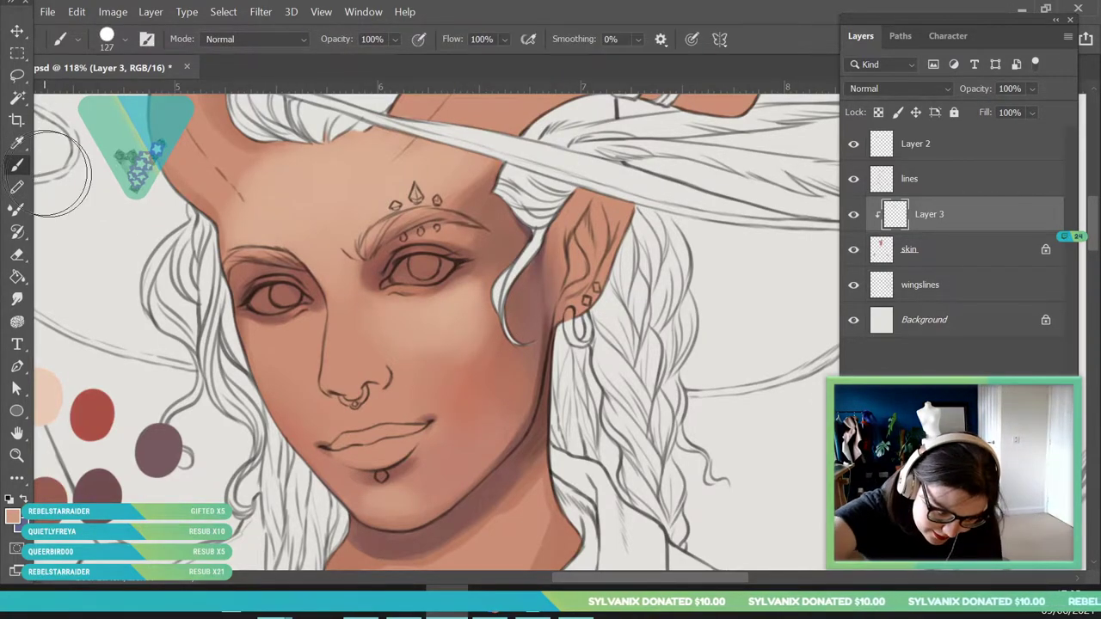
left_click_drag(402, 349, 449, 373)
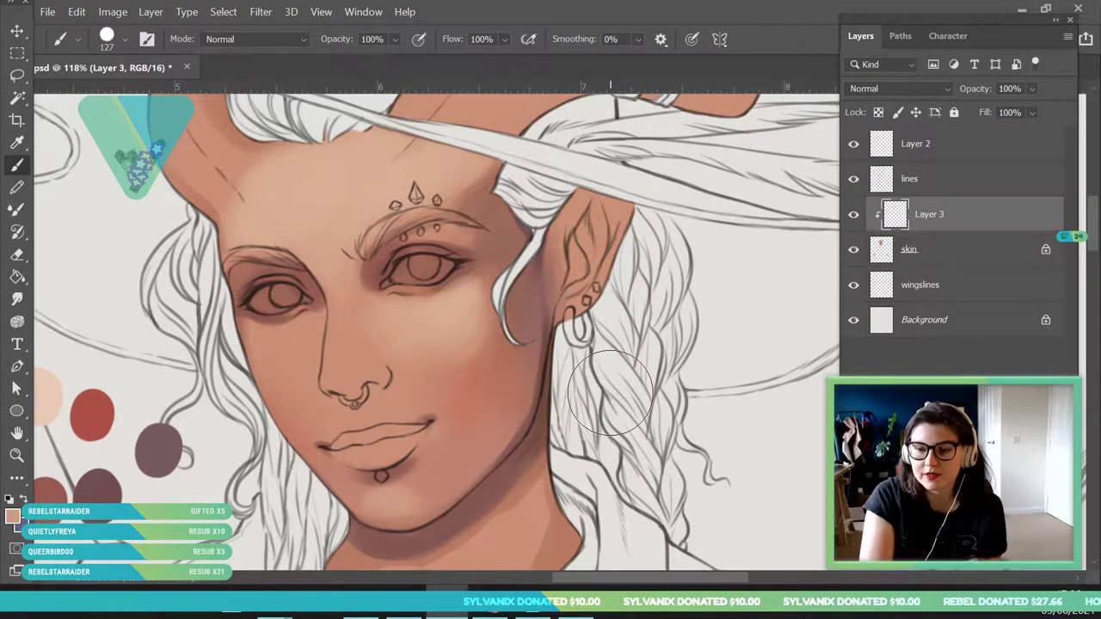
Sample the near cheek's light highlight tone and paint a matching highlight on the far cheek below the eye.
left_click(16, 143)
left_click(457, 300)
left_click(17, 454)
left_click_drag(417, 272, 456, 289)
left_click_drag(389, 329, 382, 412)
left_click_drag(409, 292, 379, 365)
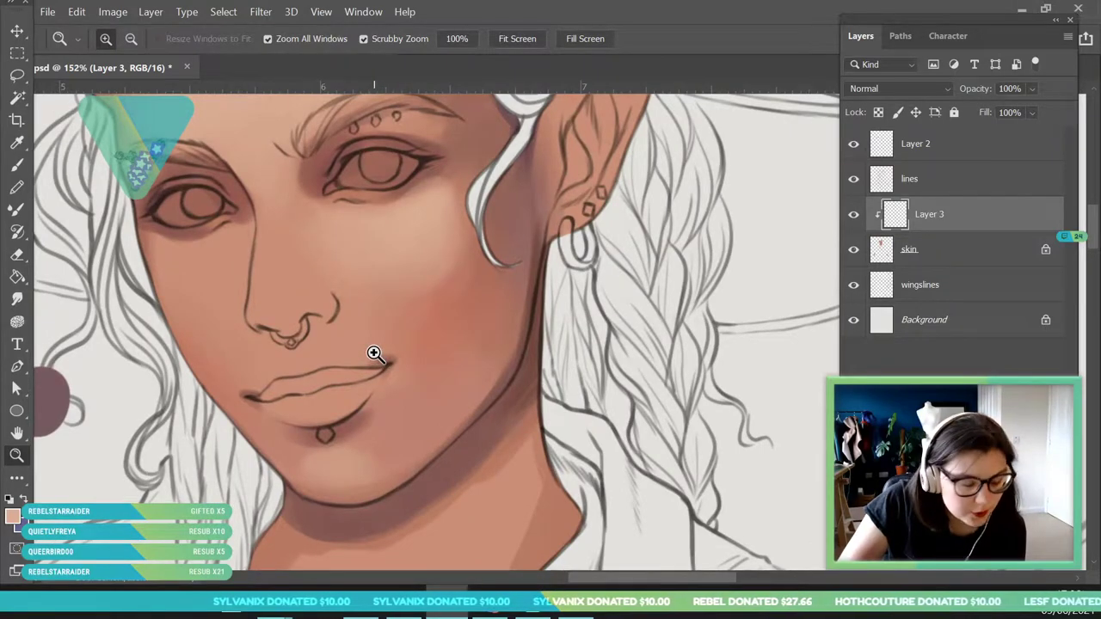
left_click(19, 163)
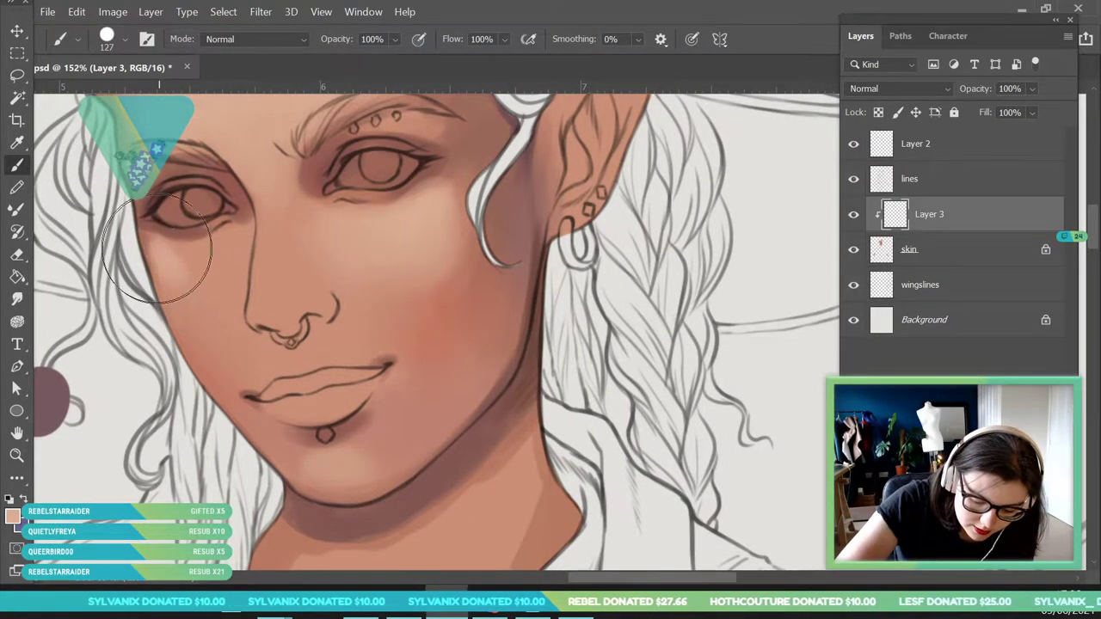
Extend the far cheek's highlight, sample its lower edge and blend it down towards the mouth.
left_click(21, 460)
left_click_drag(353, 344, 298, 418)
left_click_drag(298, 320, 285, 422)
key("b")
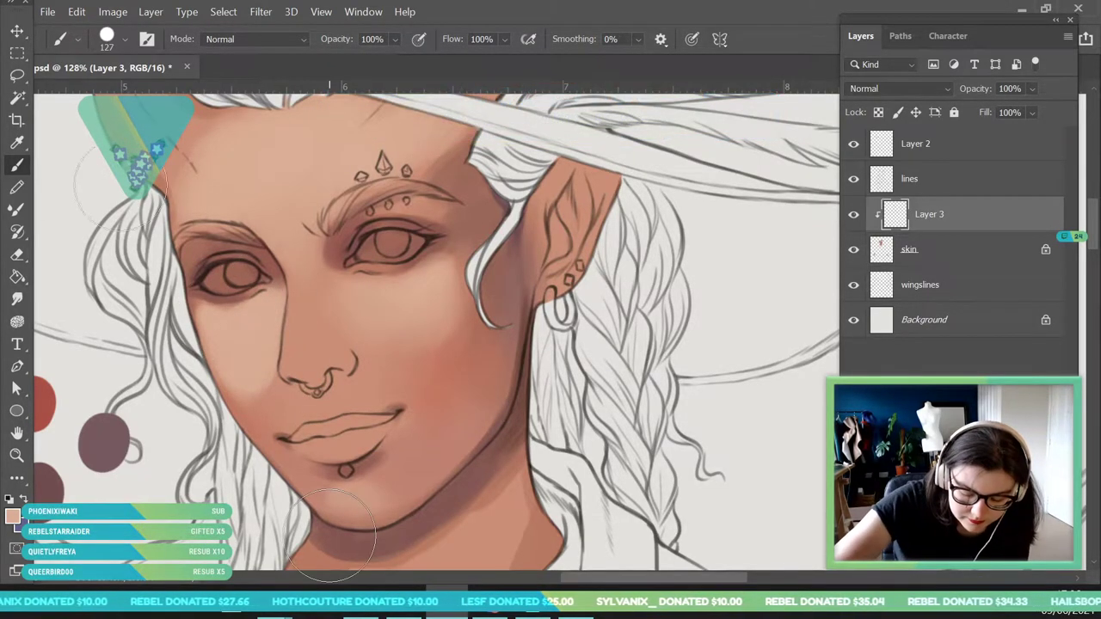
key("i")
mouse_move(257, 377)
left_mouse_down()
mouse_move(284, 376)
mouse_move(292, 383)
mouse_move(277, 361)
mouse_move(250, 365)
mouse_move(252, 333)
mouse_move(252, 390)
mouse_move(270, 435)
mouse_move(445, 285)
mouse_move(270, 421)
mouse_move(275, 441)
mouse_move(253, 396)
left_mouse_up()
key("b")
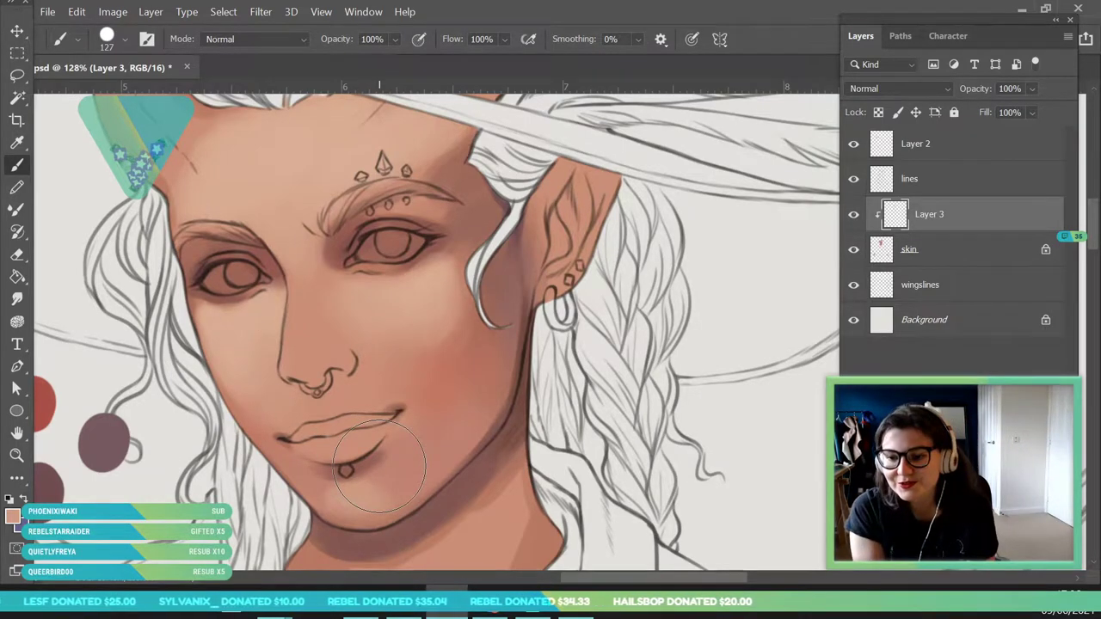
Sample a light skin tone and paint a highlight between the nose and upper lip with a 37 px brush.
key("i")
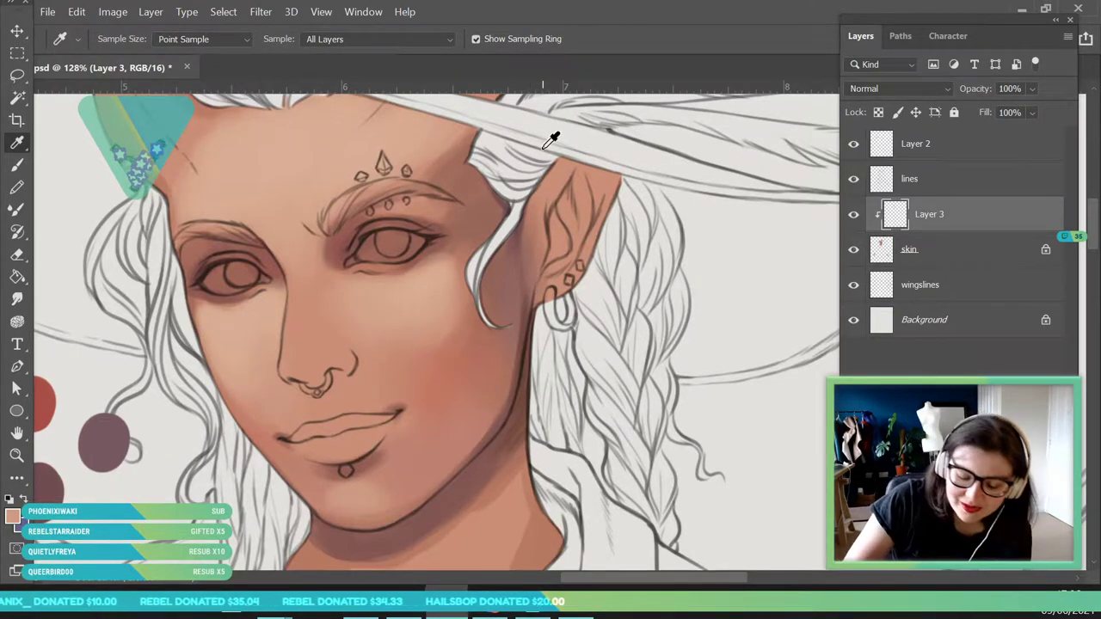
left_click(18, 166)
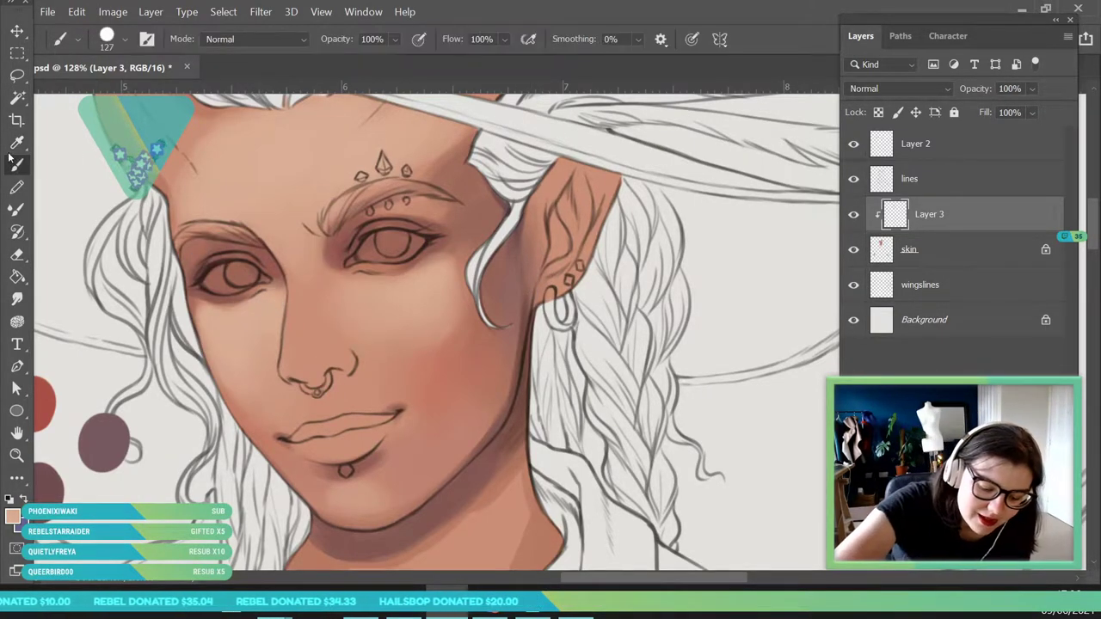
left_click(125, 39)
left_click(269, 311)
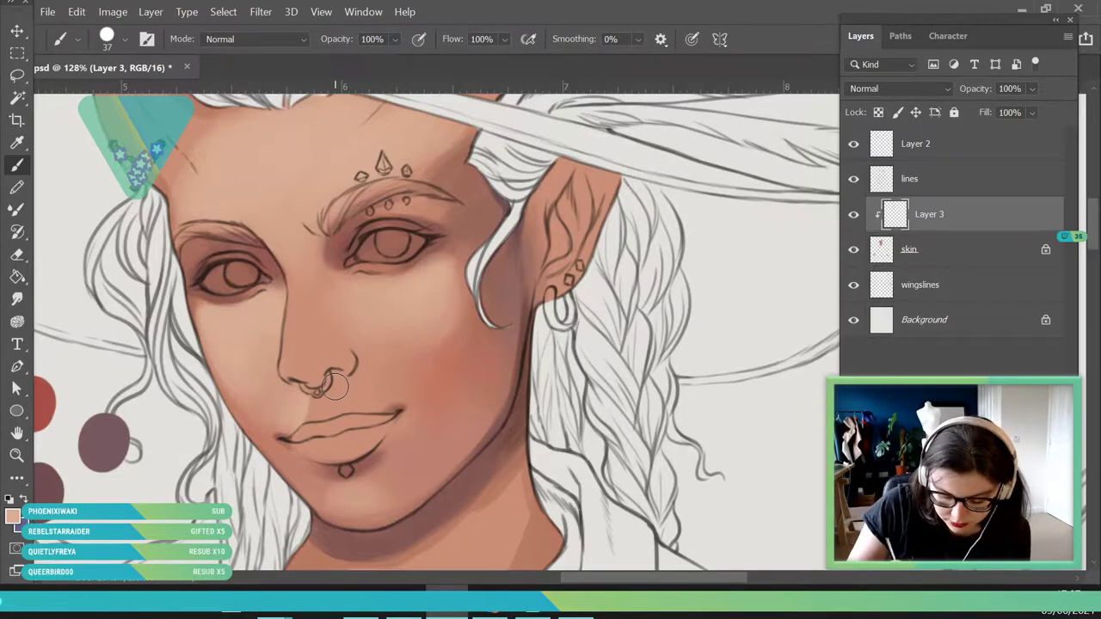
Set the brush size to 59 px and paint a light highlight on the chin below the lip piercing.
left_click(15, 146)
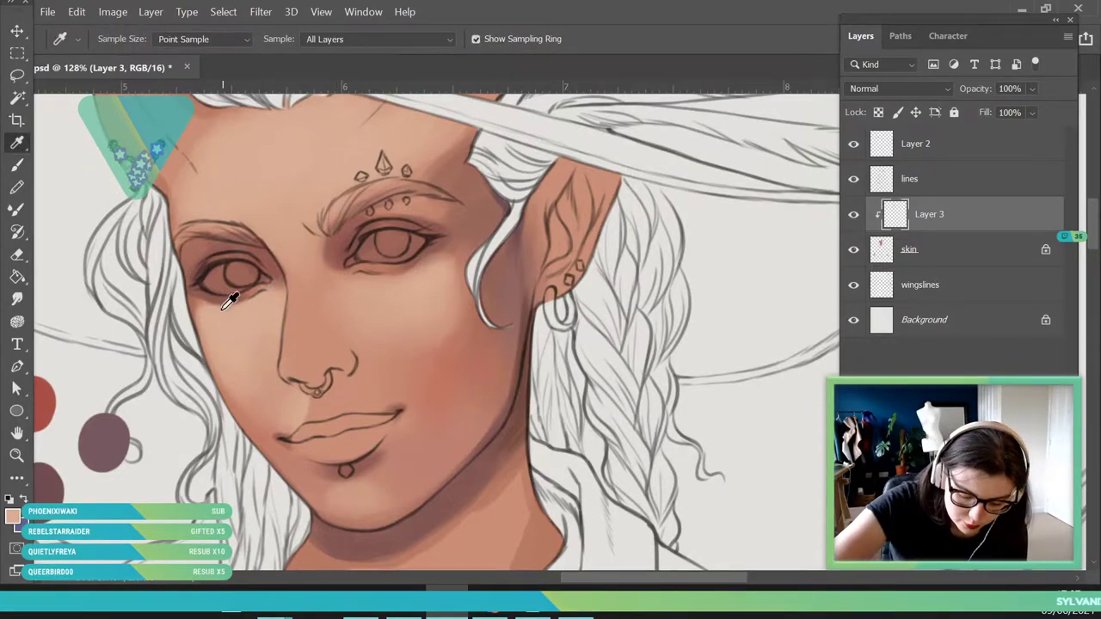
left_click(17, 166)
left_click(124, 39)
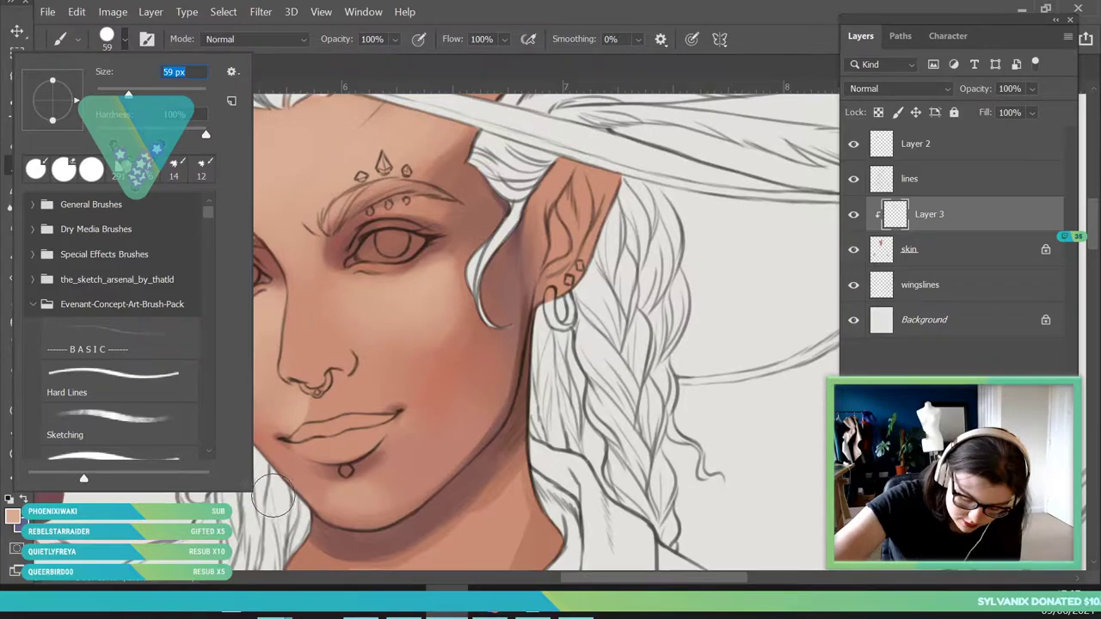
left_click(269, 495)
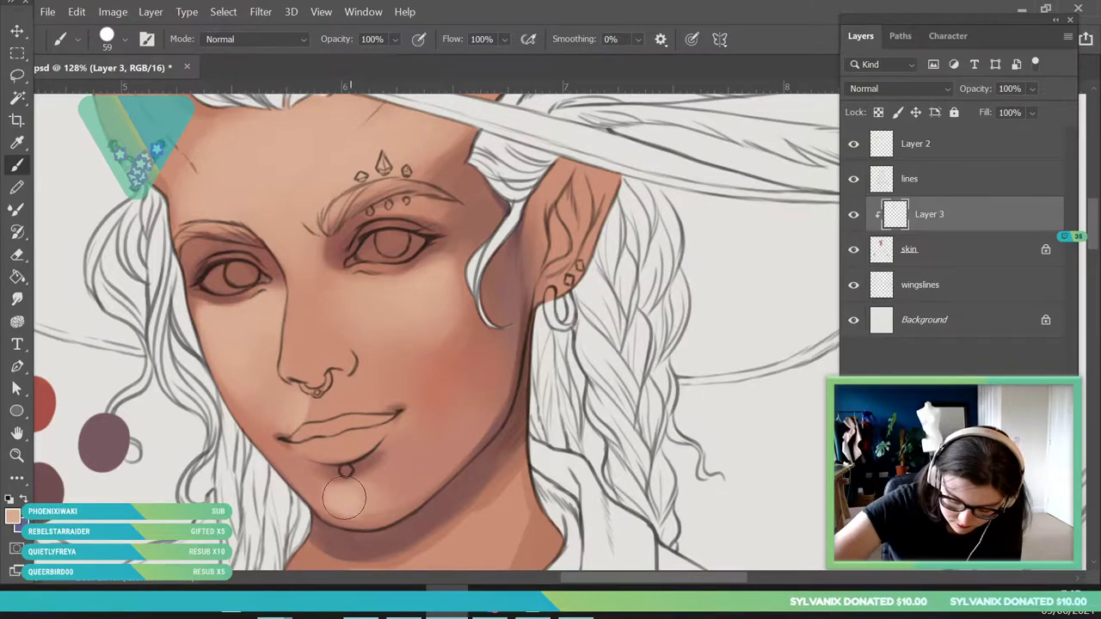
Sample the skin tone beside the chin highlight and soften the highlight with a 105 px brush.
left_click(17, 143)
left_click(377, 482)
left_click(18, 166)
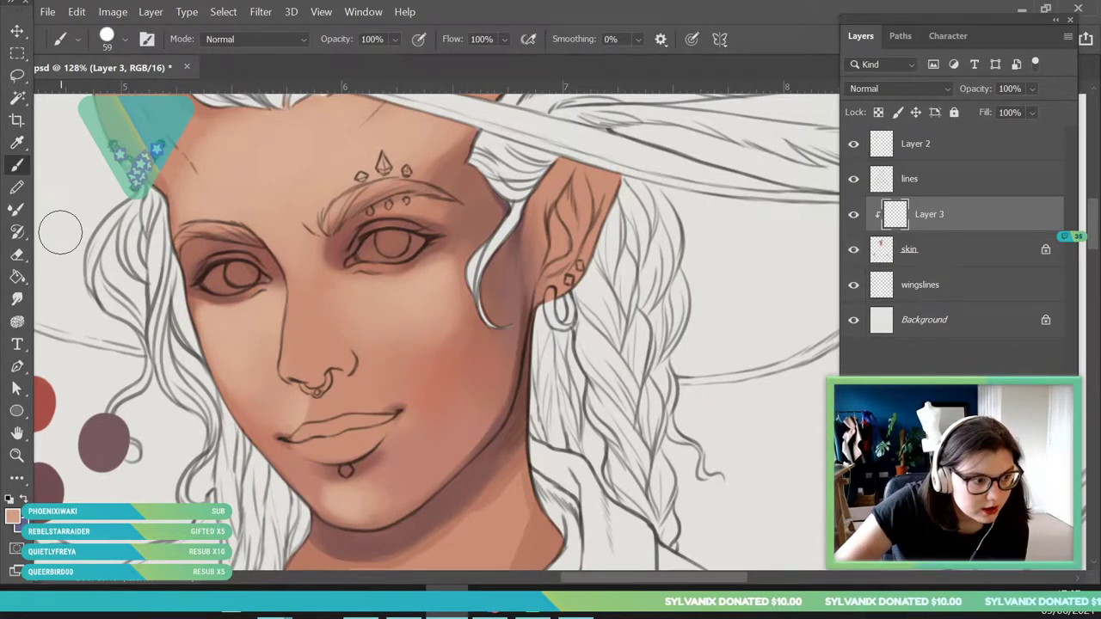
left_click(126, 37)
left_click_drag(141, 95, 150, 95)
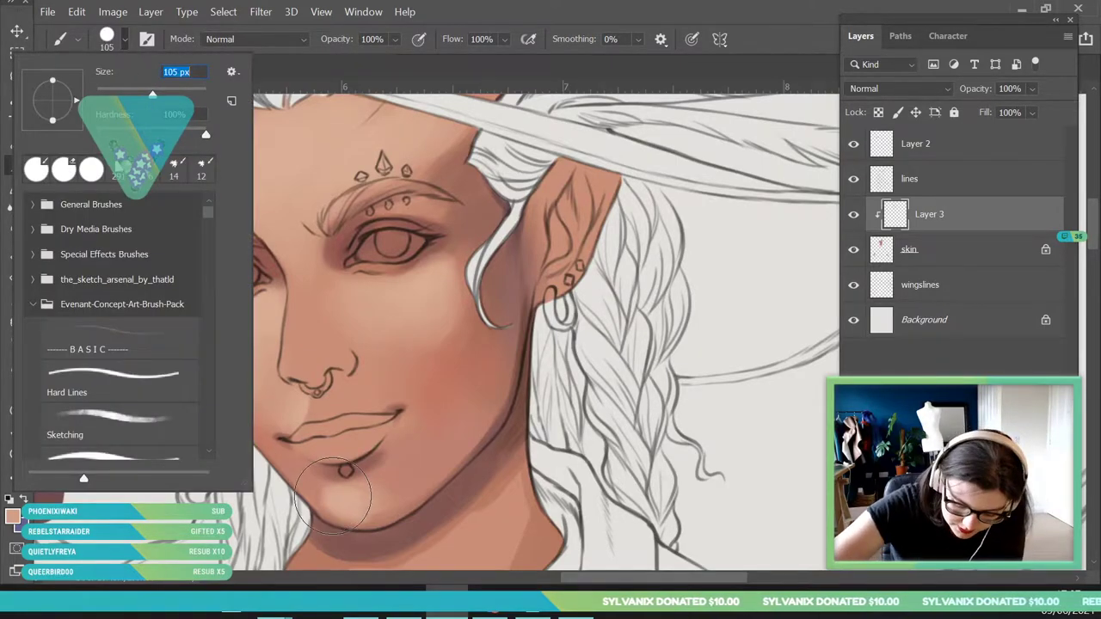
left_click(327, 494)
Soften the chin highlight towards the far jaw with the 105 px brush and sample the tone under the lower lip.
left_click_drag(342, 517, 359, 508)
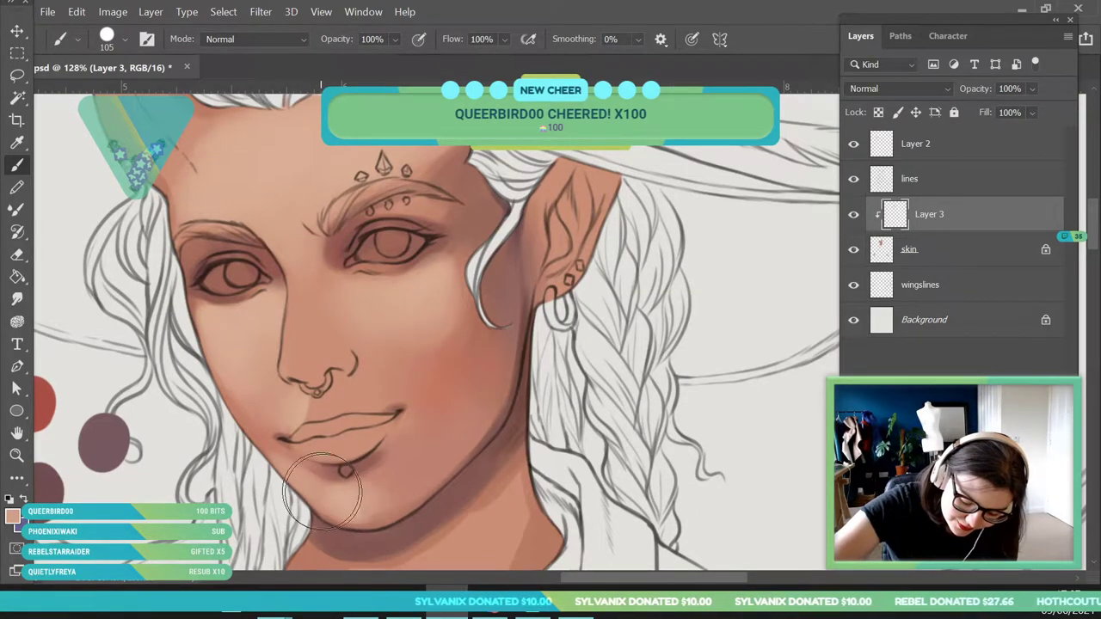
mouse_move(278, 459)
left_mouse_down()
mouse_move(259, 424)
mouse_move(271, 413)
left_mouse_up()
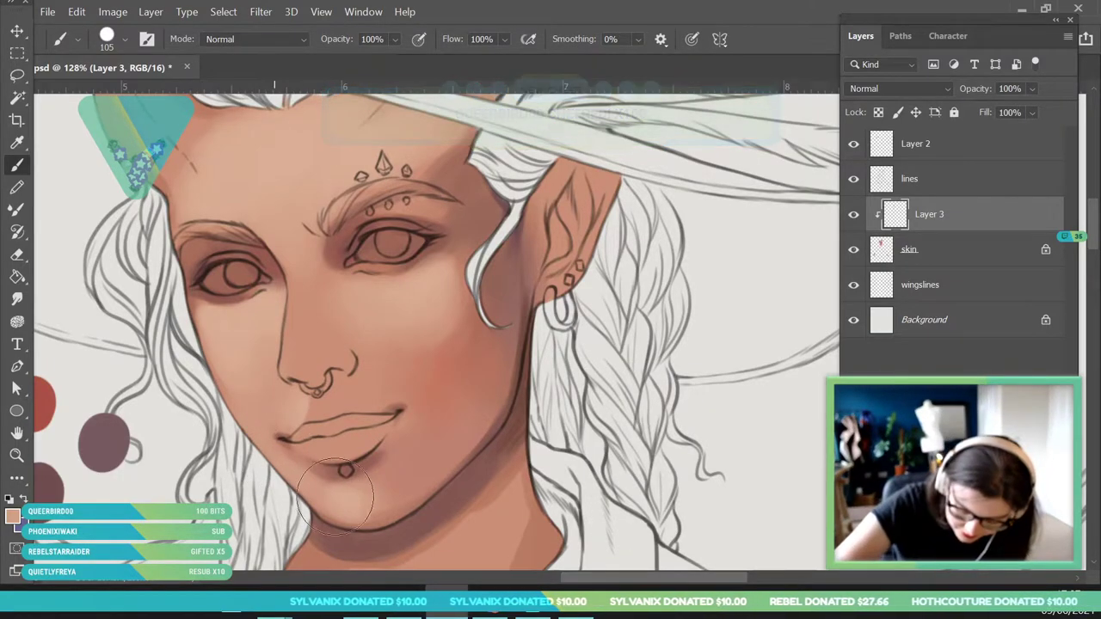
left_click(340, 464, "alt")
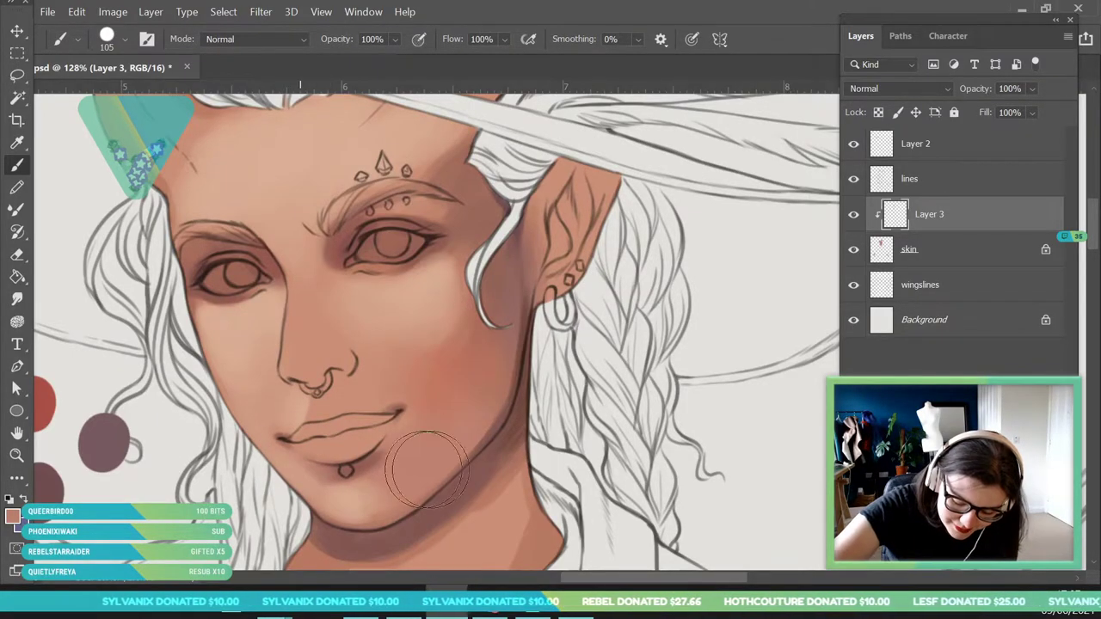
Sample the skin tone beside the chin highlight and blend the highlight's edge into the near side of the jaw.
left_click(22, 461)
left_click_drag(339, 413, 371, 376)
left_click_drag(315, 430, 342, 464)
key("i")
left_click(335, 416)
key("b")
mouse_move(330, 405)
left_mouse_down()
mouse_move(315, 413)
mouse_move(338, 417)
left_mouse_up()
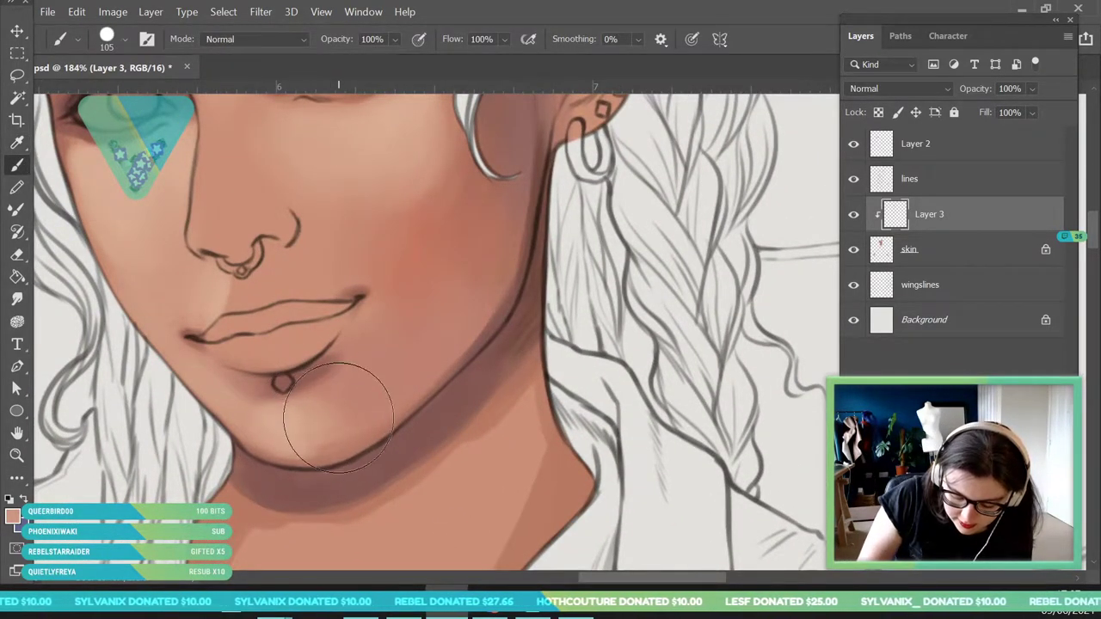
mouse_move(297, 449)
left_mouse_down()
mouse_move(365, 428)
mouse_move(291, 455)
mouse_move(355, 406)
mouse_move(430, 374)
mouse_move(215, 368)
mouse_move(346, 523)
mouse_move(452, 385)
mouse_move(468, 481)
mouse_move(407, 417)
mouse_move(397, 462)
left_mouse_up()
Sample the tone at the upper edge of the near cheek's blush and blend it down towards the mouth corner.
left_click(26, 461)
key("i")
left_click(401, 331)
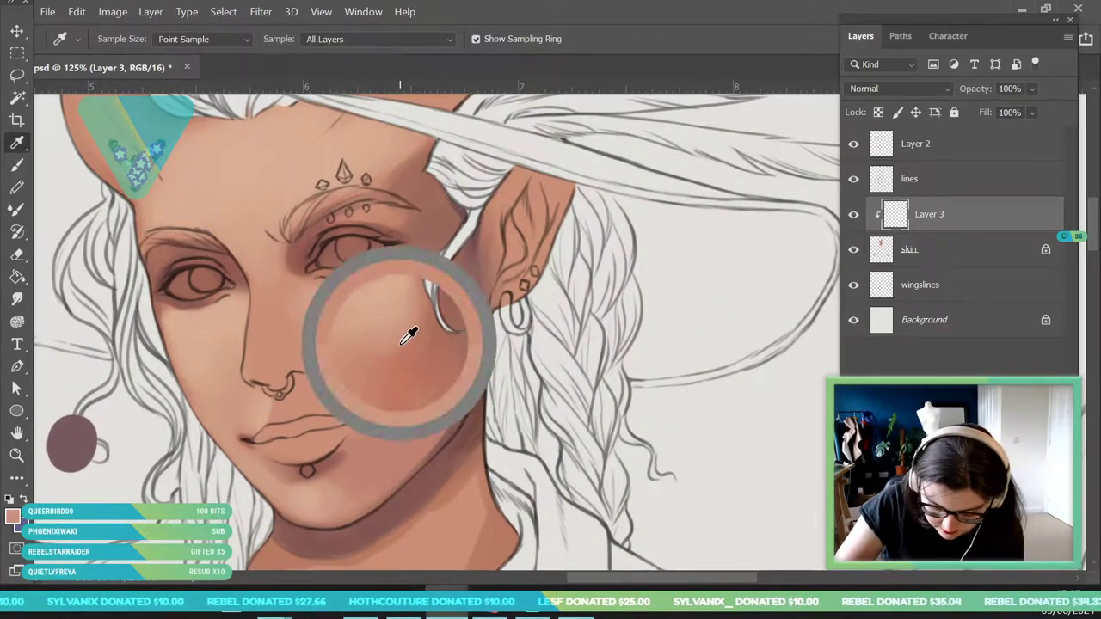
key("b")
left_click_drag(419, 313, 381, 373)
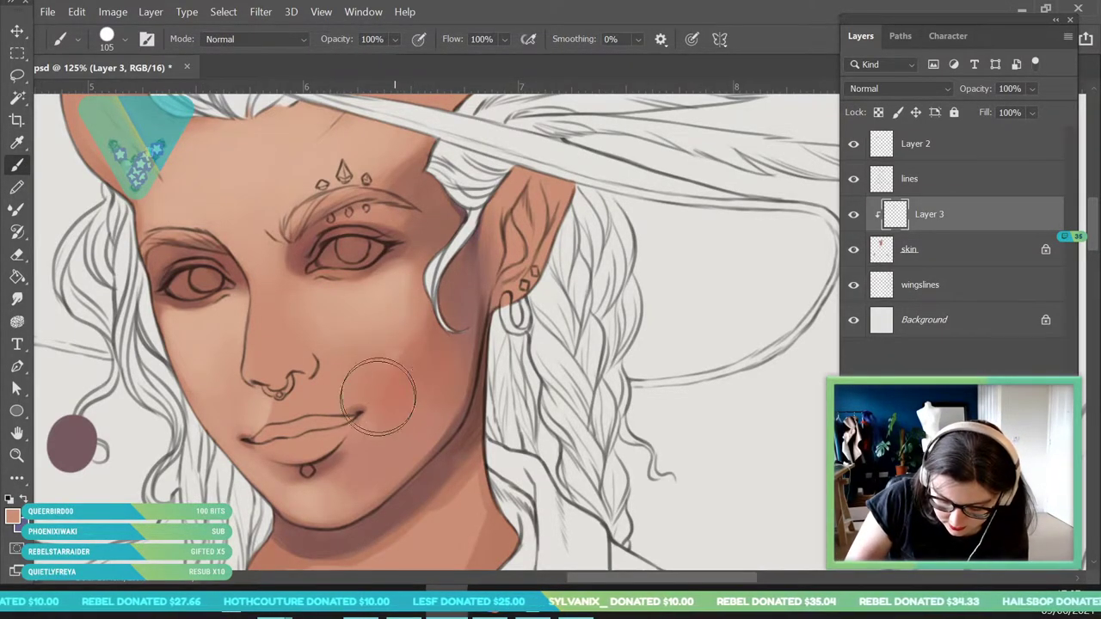
Sample the skin tone beside the nose tip, touch up above the upper lip at 26 px and set the brush to 66 px.
key("i")
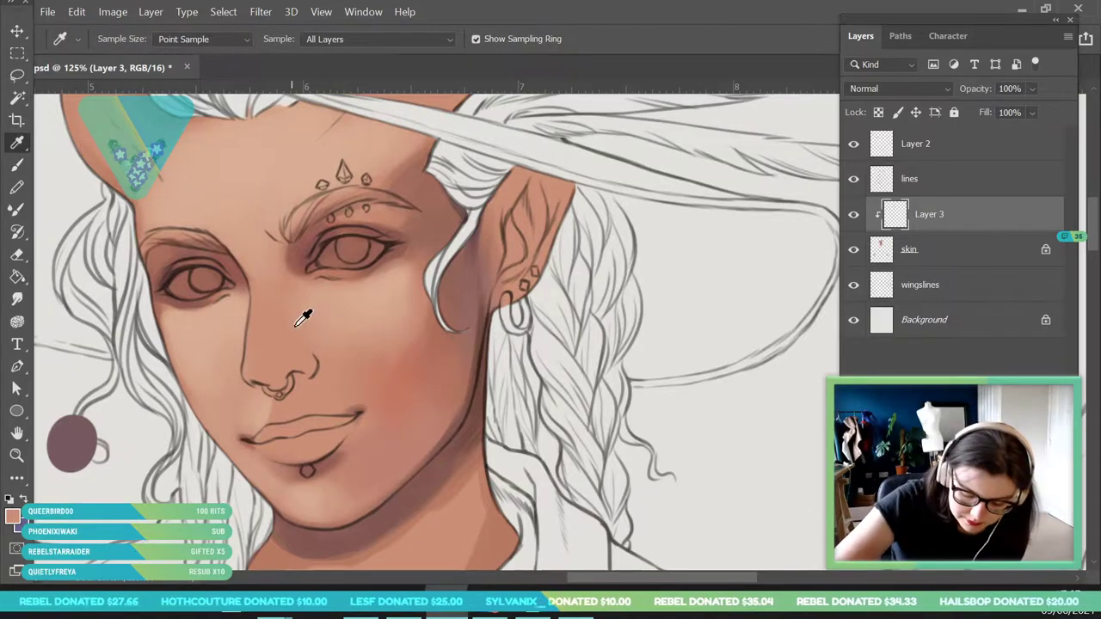
left_click(248, 381)
key("b")
left_click(124, 41)
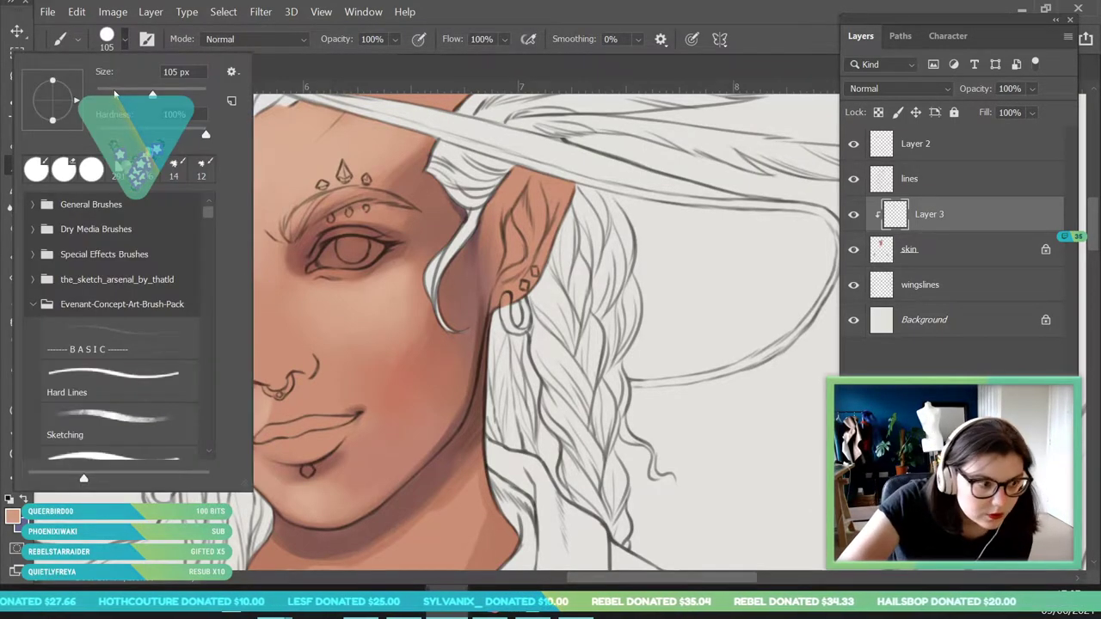
left_click(253, 533)
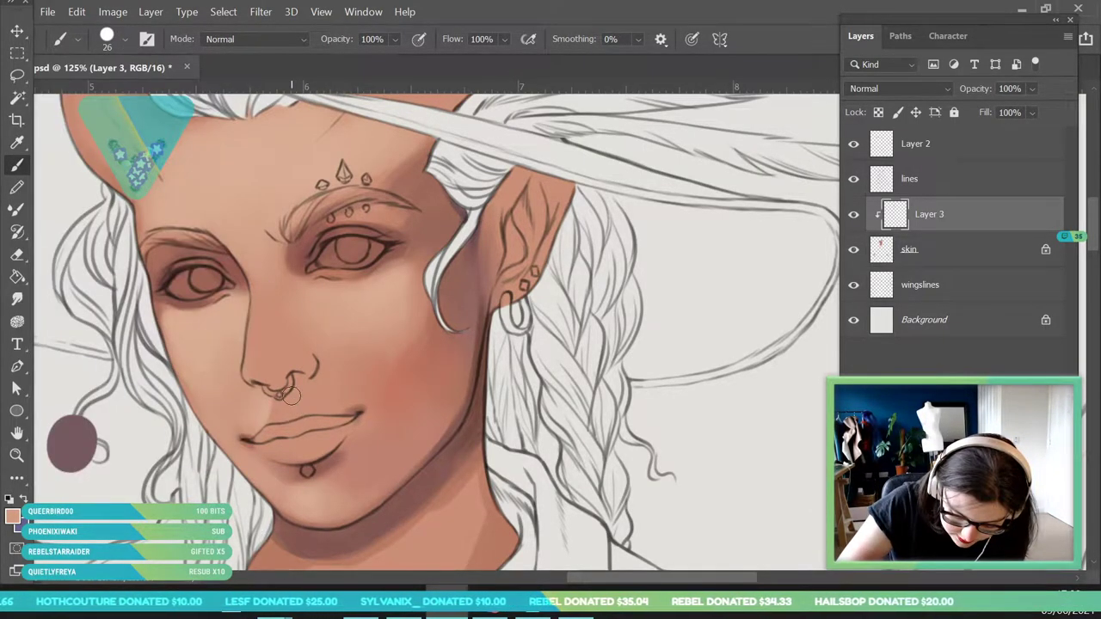
left_click(125, 41)
key("Return")
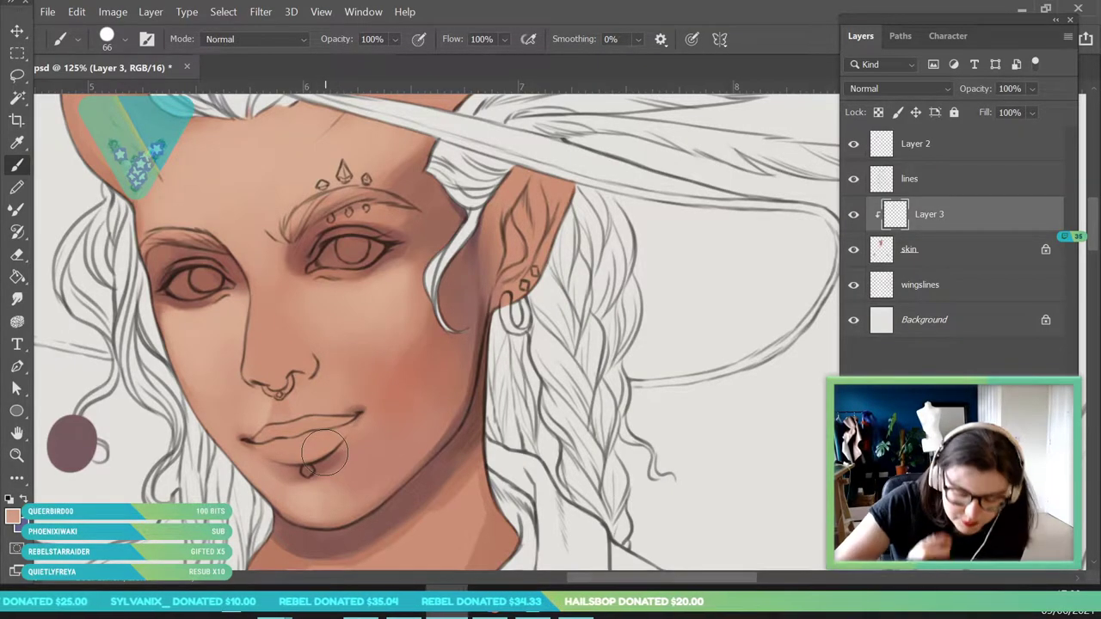
Sample the reddish blush tone from the near cheek and paint blush on the far cheek with a 161 px brush.
key("z")
left_click_drag(341, 378, 381, 545)
left_click_drag(394, 414, 385, 309)
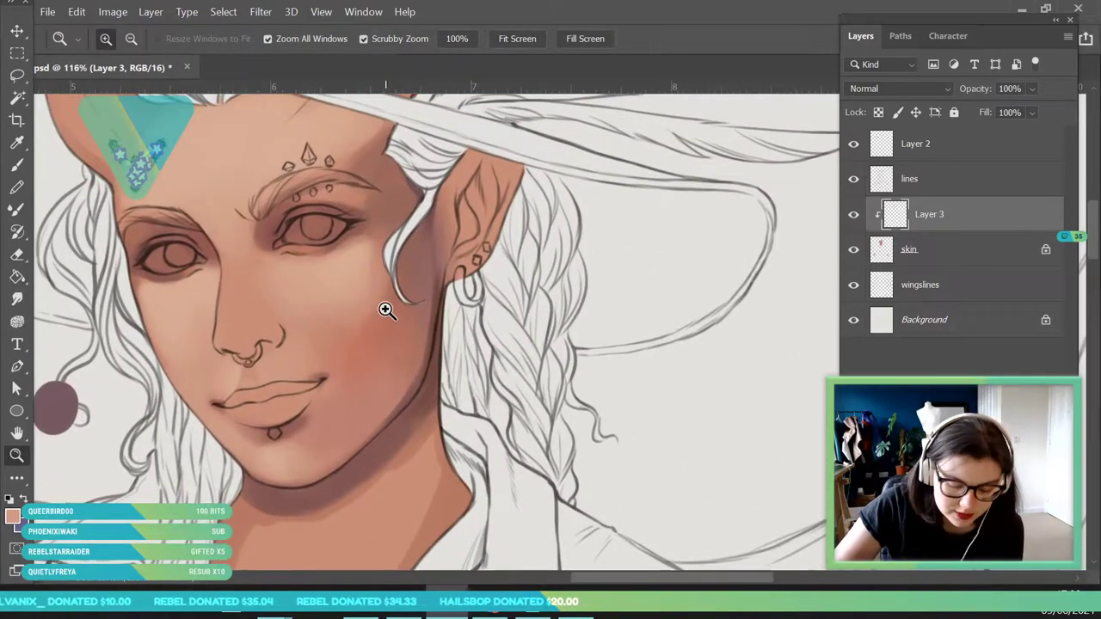
key("i")
left_click(393, 342)
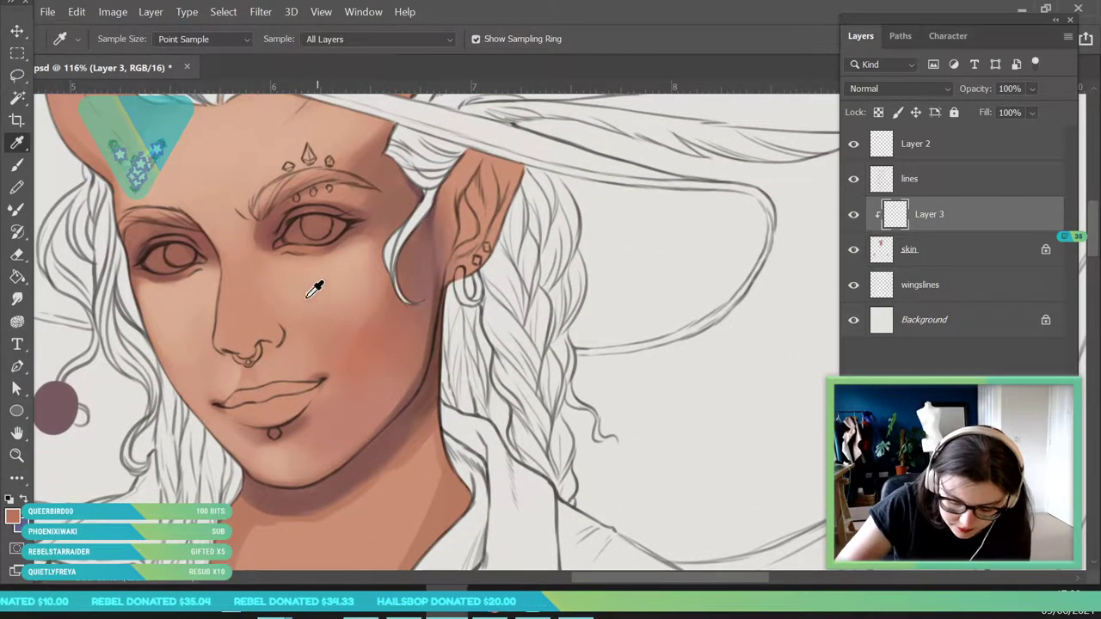
key("b")
left_click(125, 39)
key("Return")
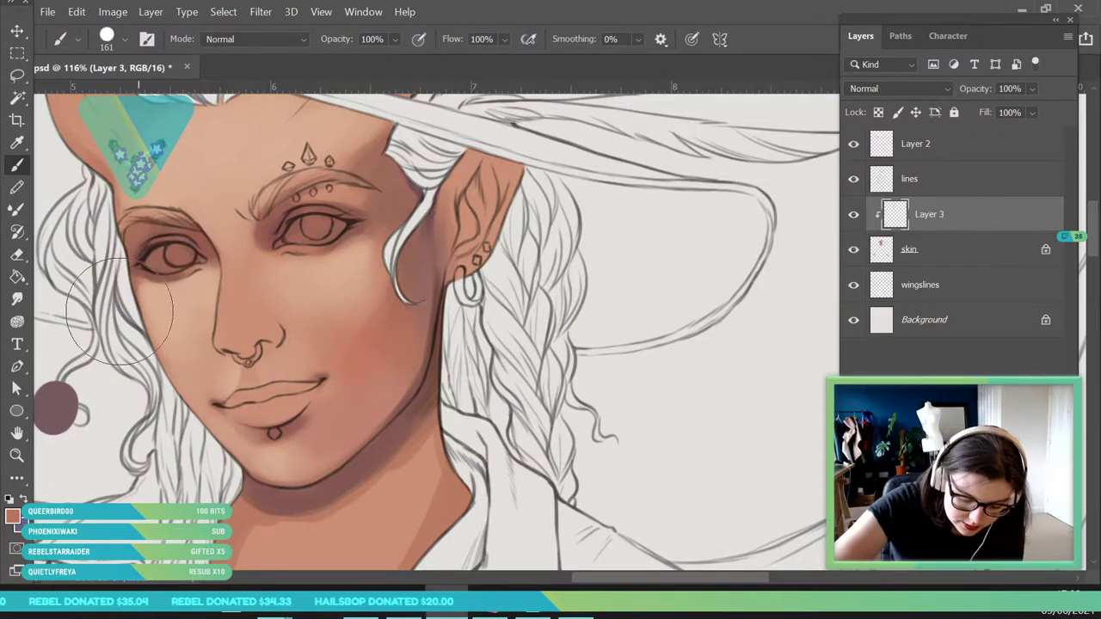
key("i")
key("b")
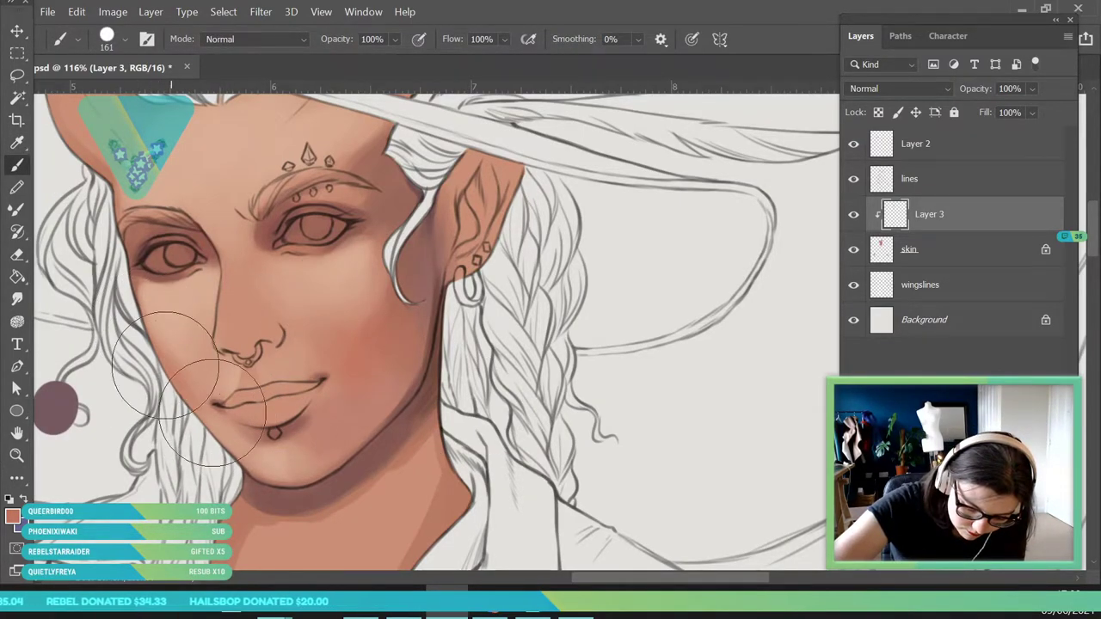
Sample a lighter skin tone and soften the far cheek's blush with the 161 px brush.
key("i")
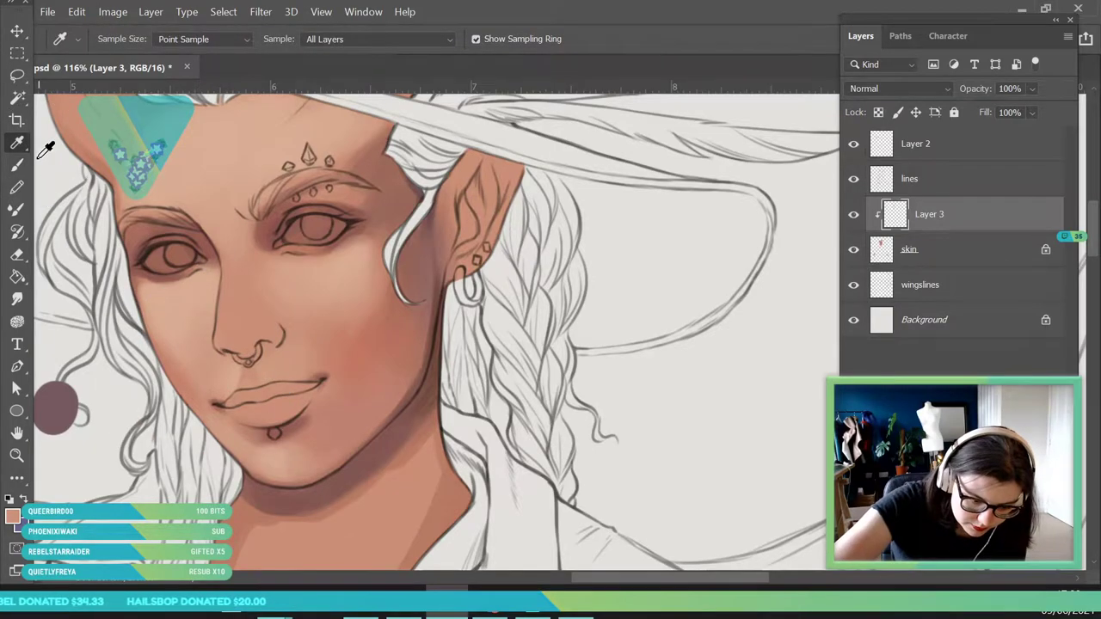
key("b")
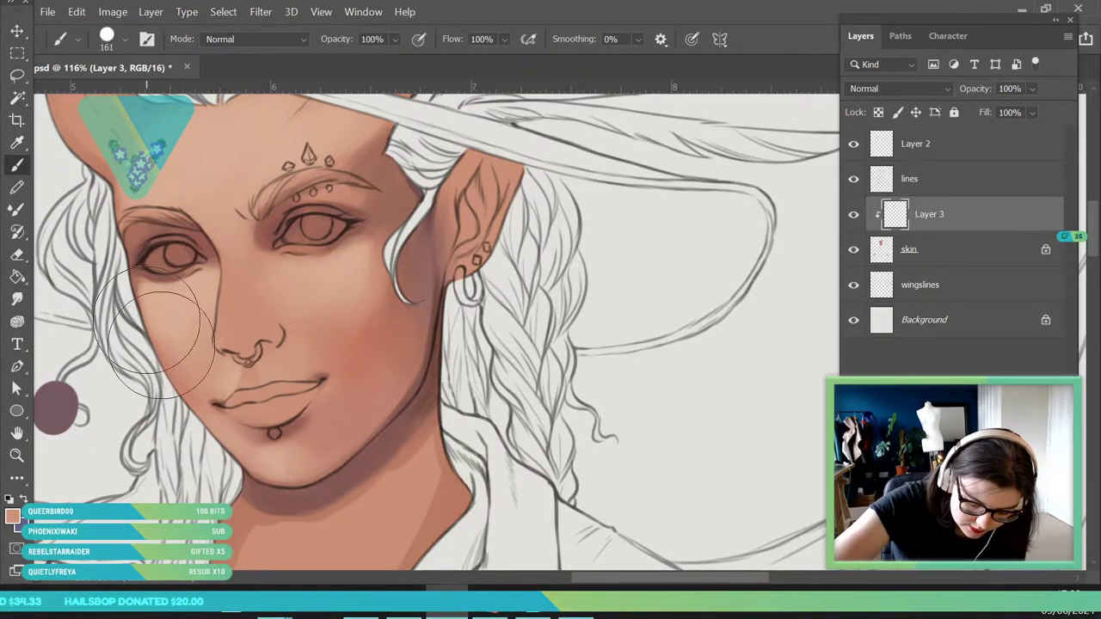
key("z")
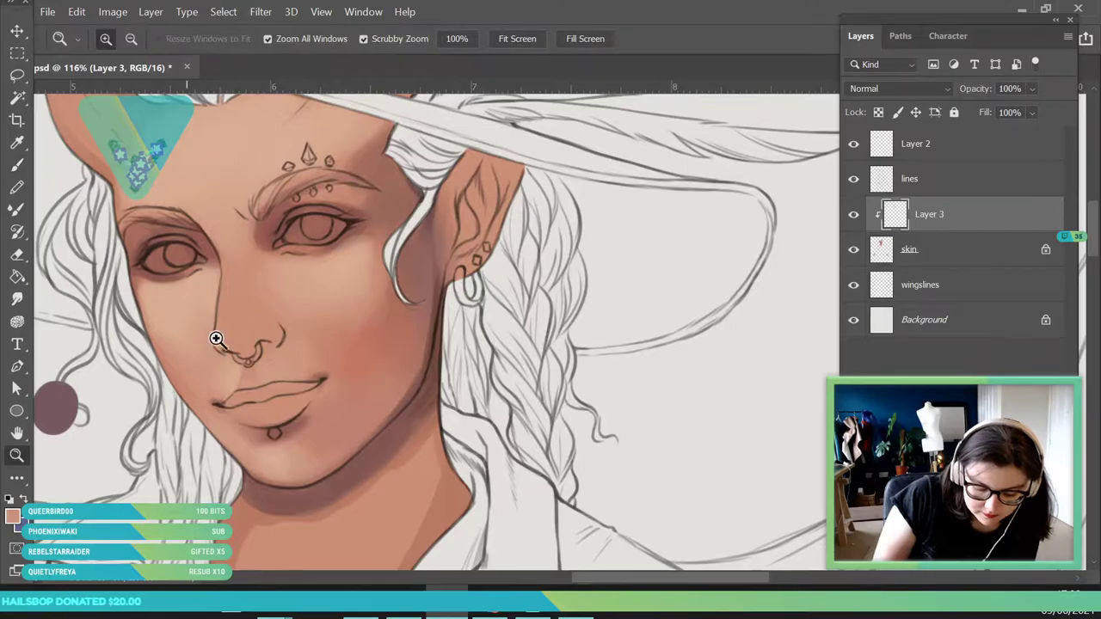
left_click_drag(301, 329, 172, 359)
left_click_drag(289, 338, 351, 446)
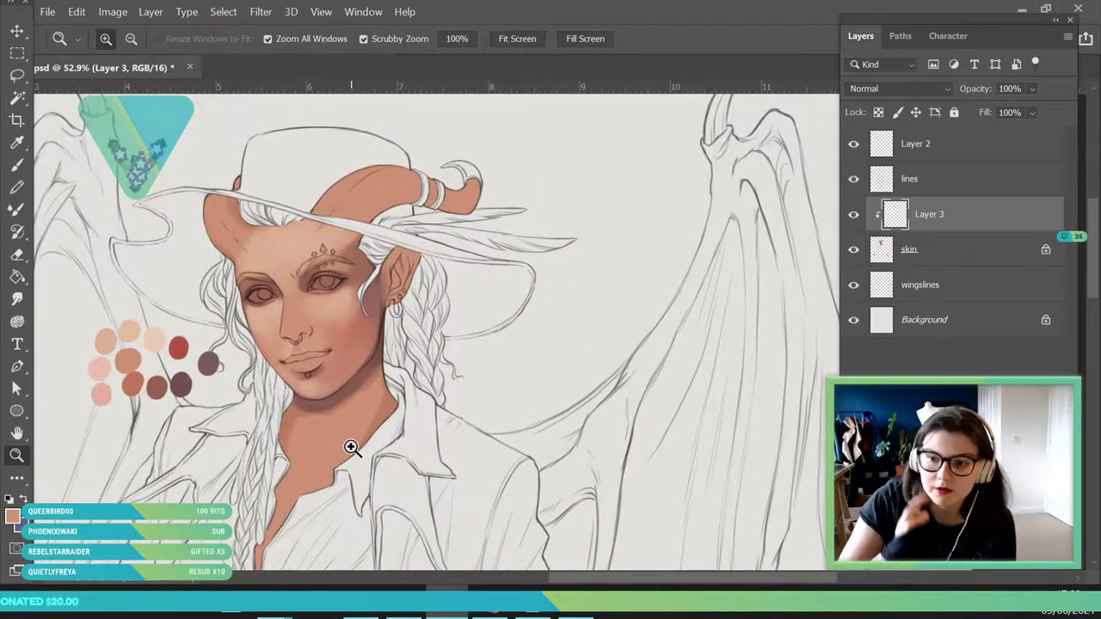
Sample the shadow tone on the neck below the jaw and touch up the near mouth corner with a 14 px brush.
left_click_drag(413, 305, 336, 429)
left_click(17, 142)
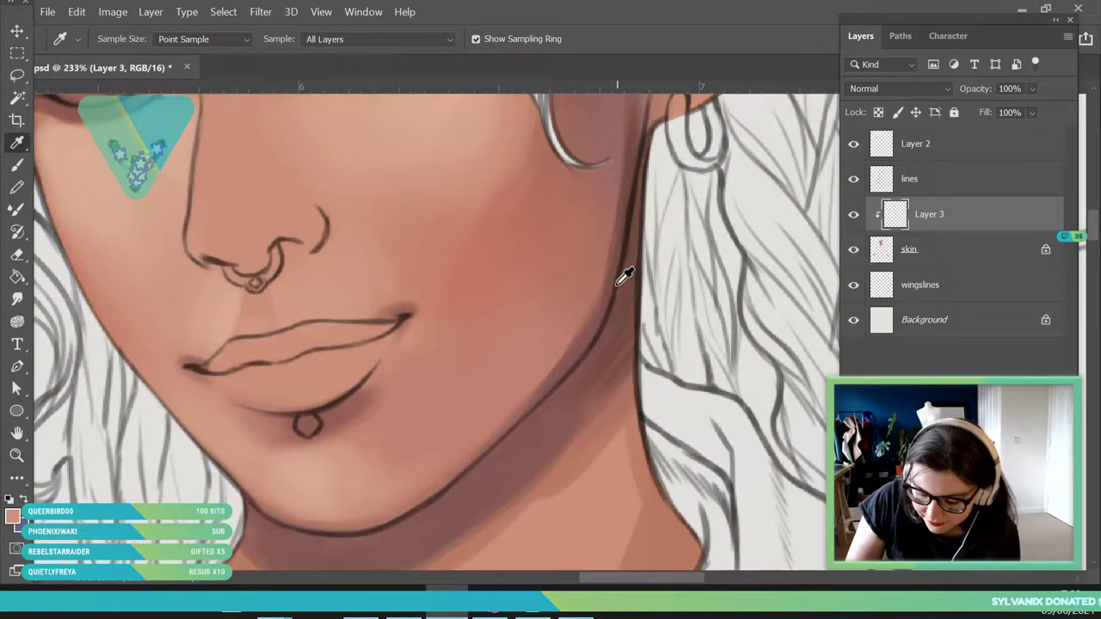
left_click(597, 401)
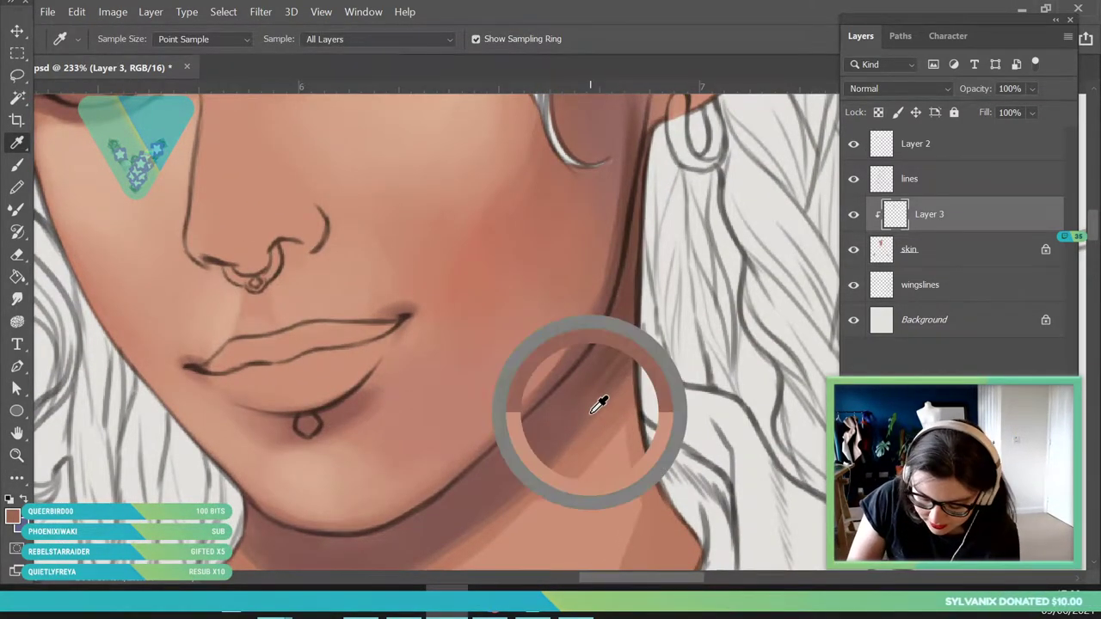
left_click(18, 191)
left_click(112, 41)
left_click(281, 347)
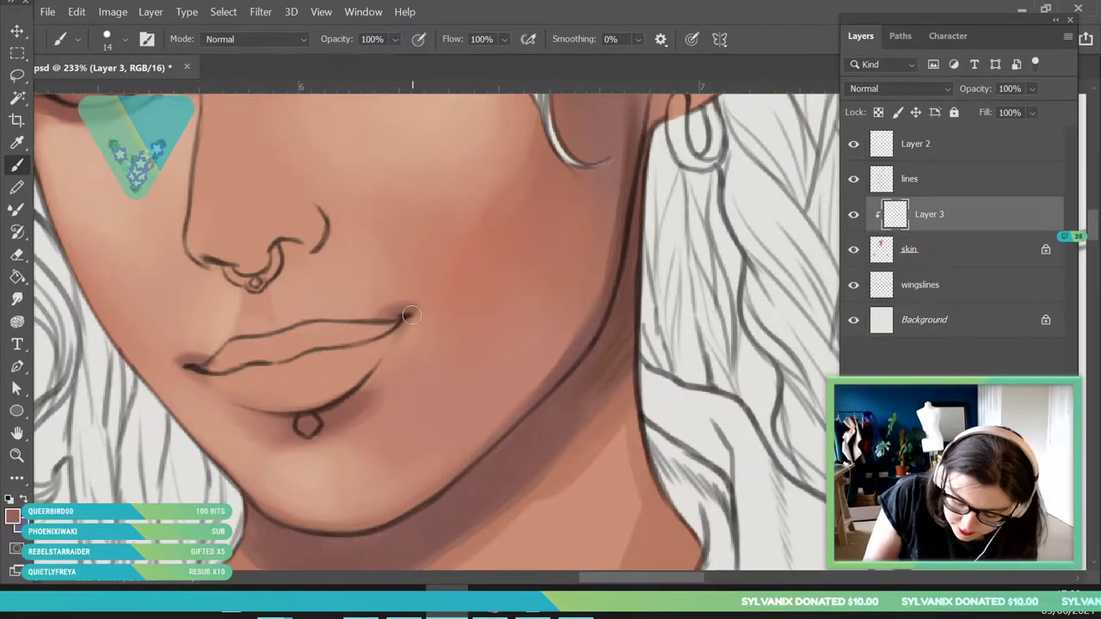
Sample a light skin tone below the nose and refine the highlight around the philtrum with the 14 px brush.
left_click(13, 459)
left_click_drag(351, 339, 405, 458)
left_click_drag(305, 391, 331, 611)
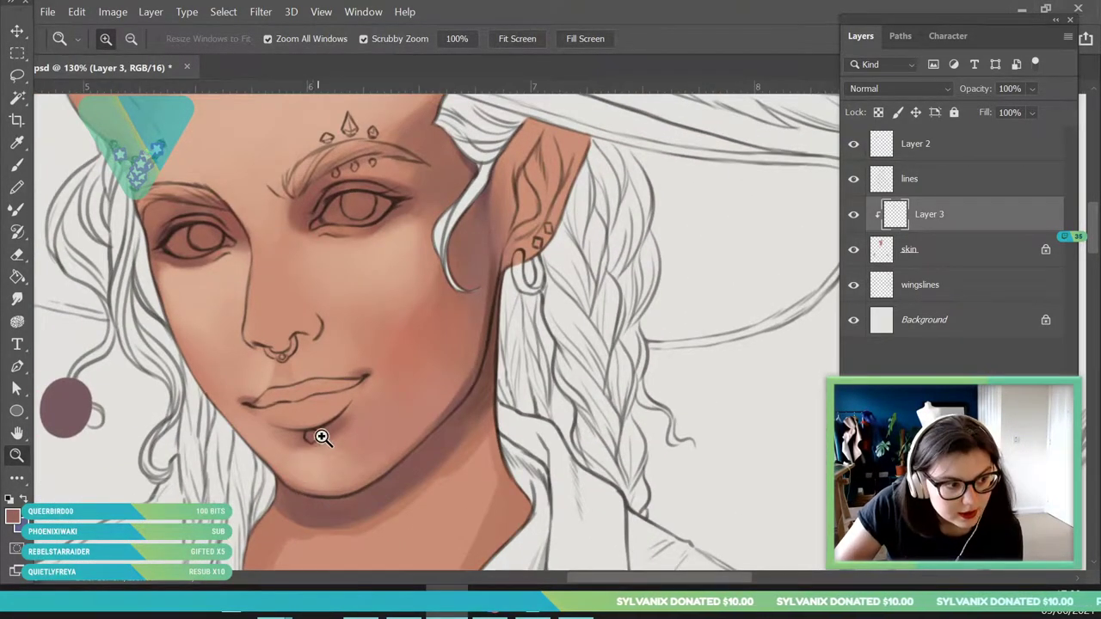
left_click_drag(401, 353, 362, 339)
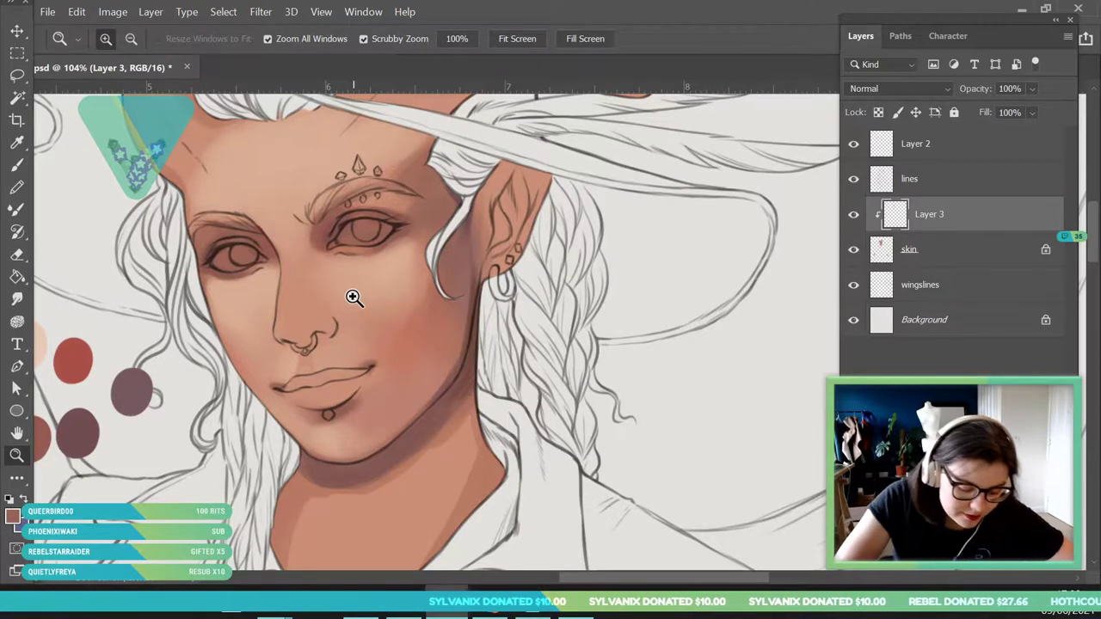
left_click_drag(341, 321, 348, 383)
left_click_drag(421, 273, 371, 416)
left_click(21, 145)
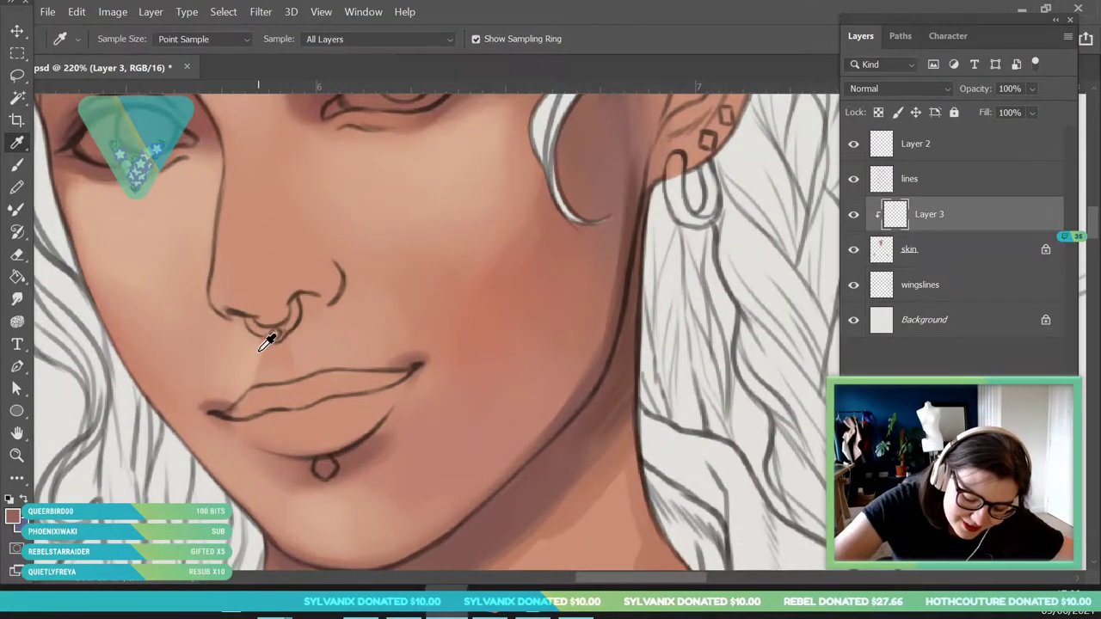
left_click(16, 163)
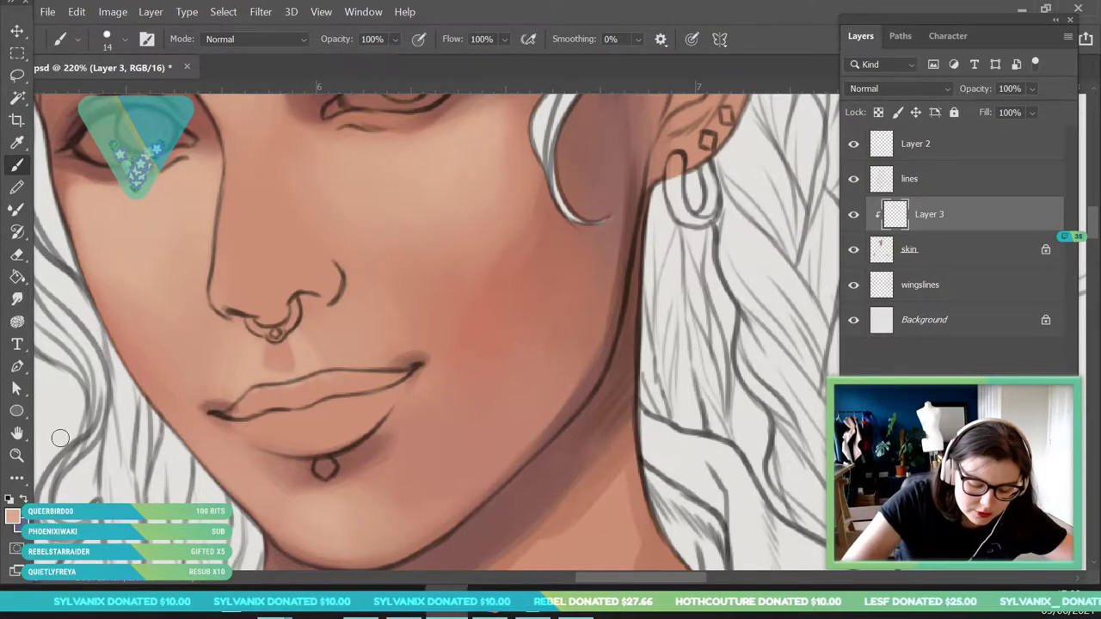
Sample the shaded skin tone beside the near eye's inner corner for the 14 px brush.
left_click(16, 455)
left_click_drag(317, 245, 235, 497)
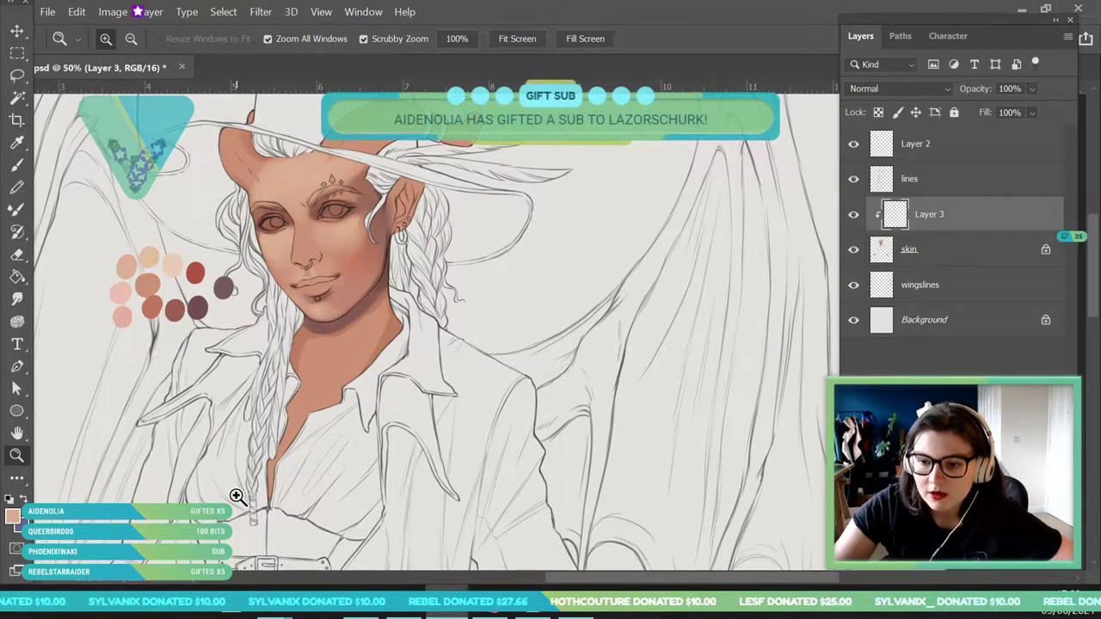
left_click_drag(315, 162, 405, 342)
left_click_drag(311, 237, 408, 430)
left_click(18, 143)
left_click(308, 251)
key("b")
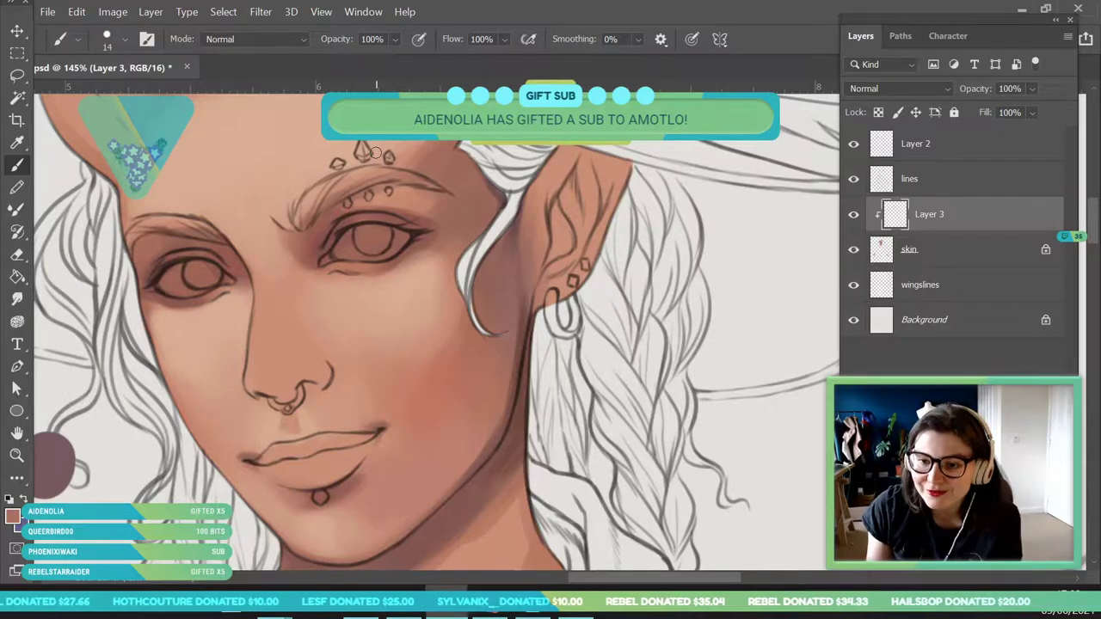
Sample the tone beside the mouth, blend the shading below the lower lip with a 91 px brush and pick a darker skin tone.
left_click(17, 455)
left_click_drag(457, 260, 454, 363)
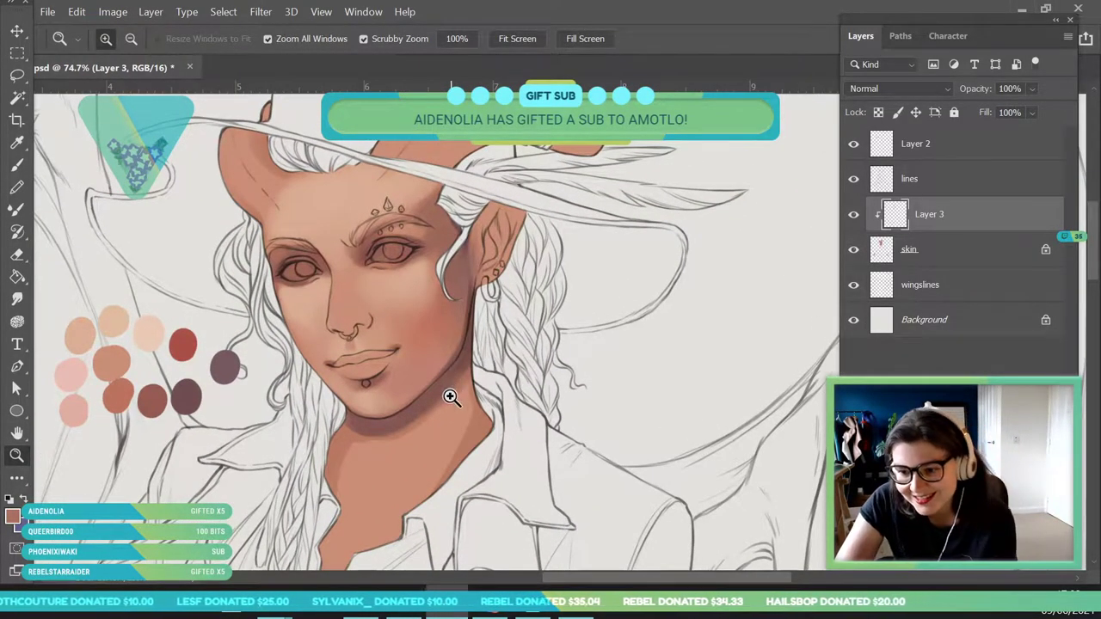
left_click_drag(457, 425, 430, 433)
left_click(16, 142)
left_click(372, 379)
left_click(16, 163)
left_click(121, 39)
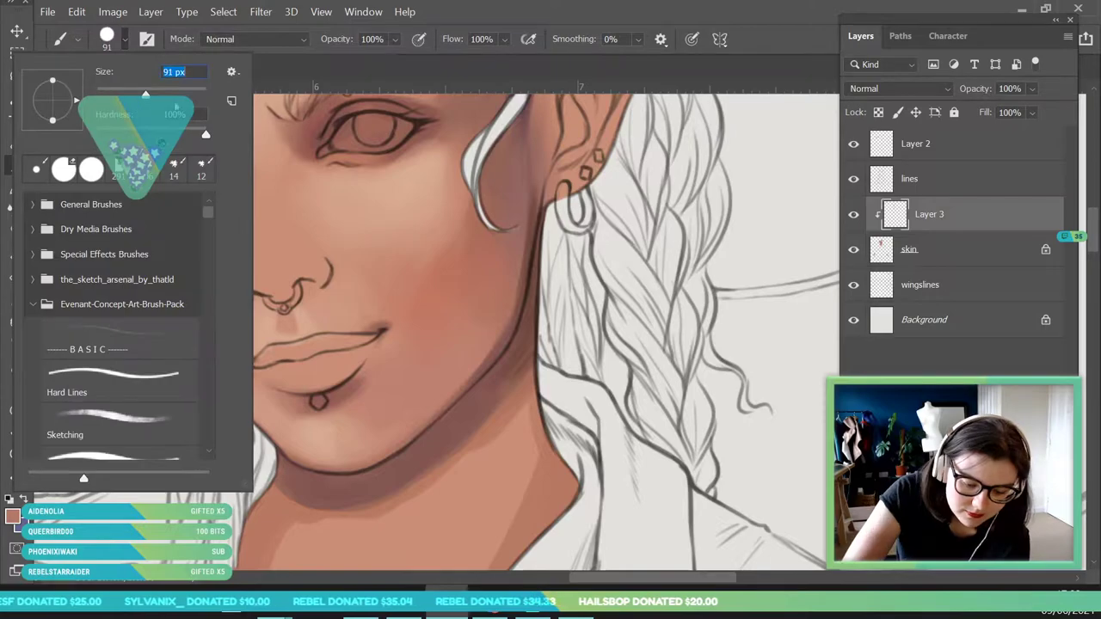
mouse_move(376, 400)
left_mouse_down()
mouse_move(332, 423)
mouse_move(346, 422)
mouse_move(342, 392)
mouse_move(334, 412)
mouse_move(353, 416)
left_mouse_up()
key("i")
key("b")
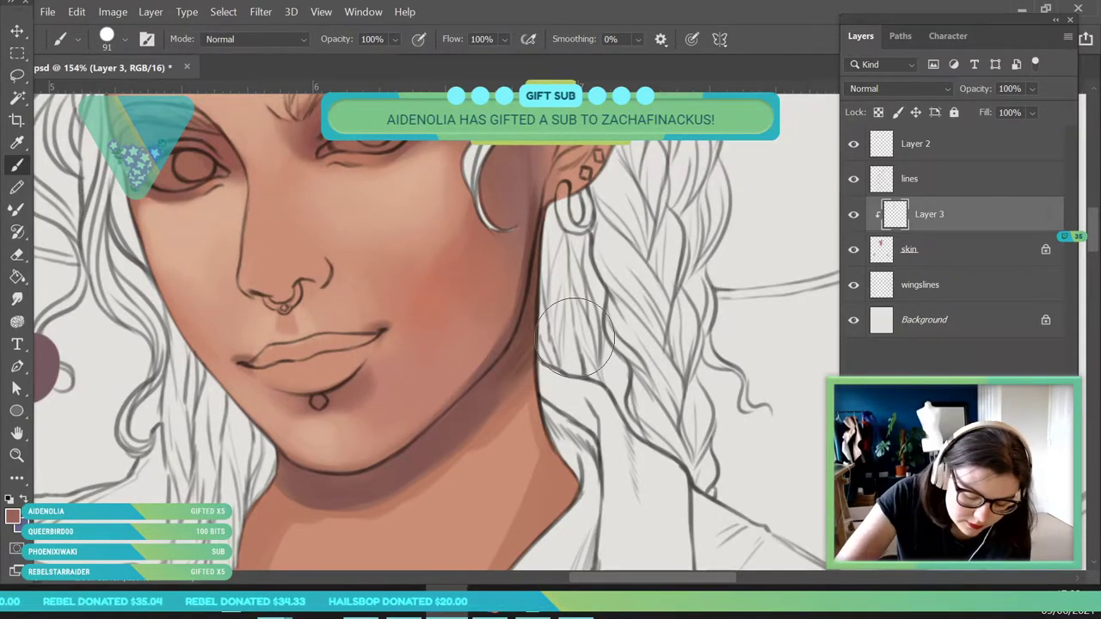
Sample the skin tone between the mouth and jaw and soften the shading beside the lower lip with the 91 px brush.
key("z")
left_click_drag(440, 360, 331, 490)
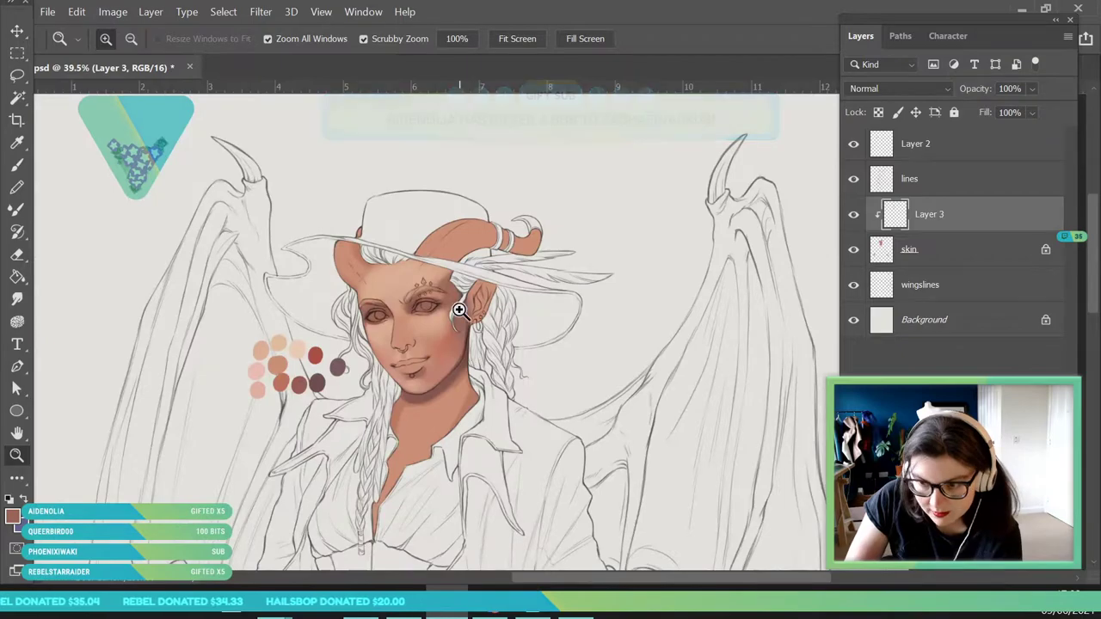
left_click_drag(459, 307, 487, 408)
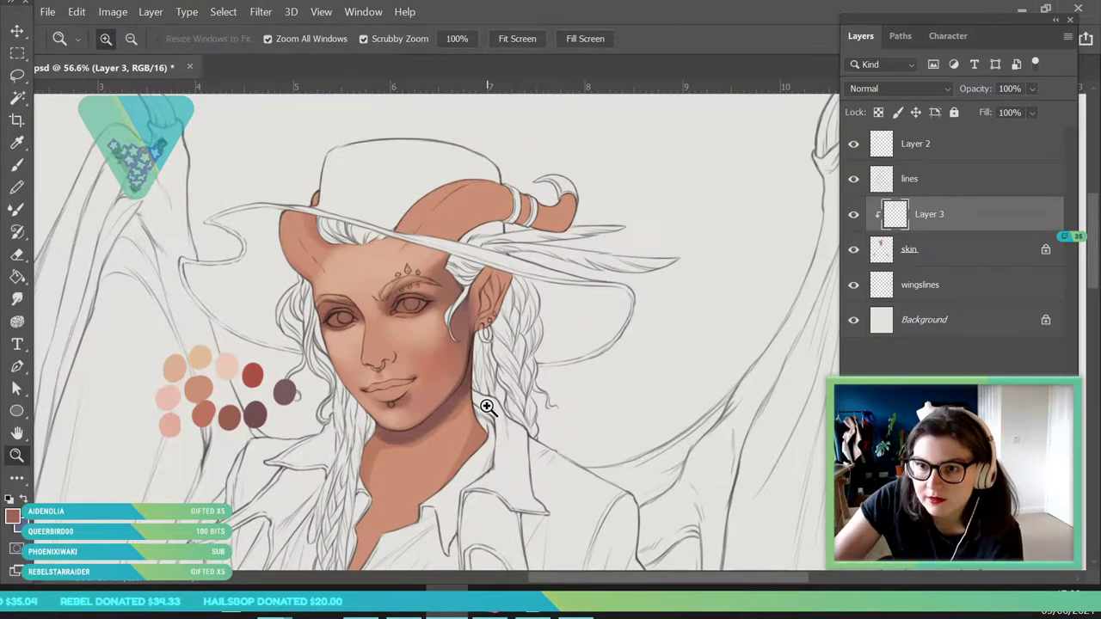
left_click_drag(450, 390, 507, 448)
left_click_drag(402, 430, 482, 473)
left_click(19, 141)
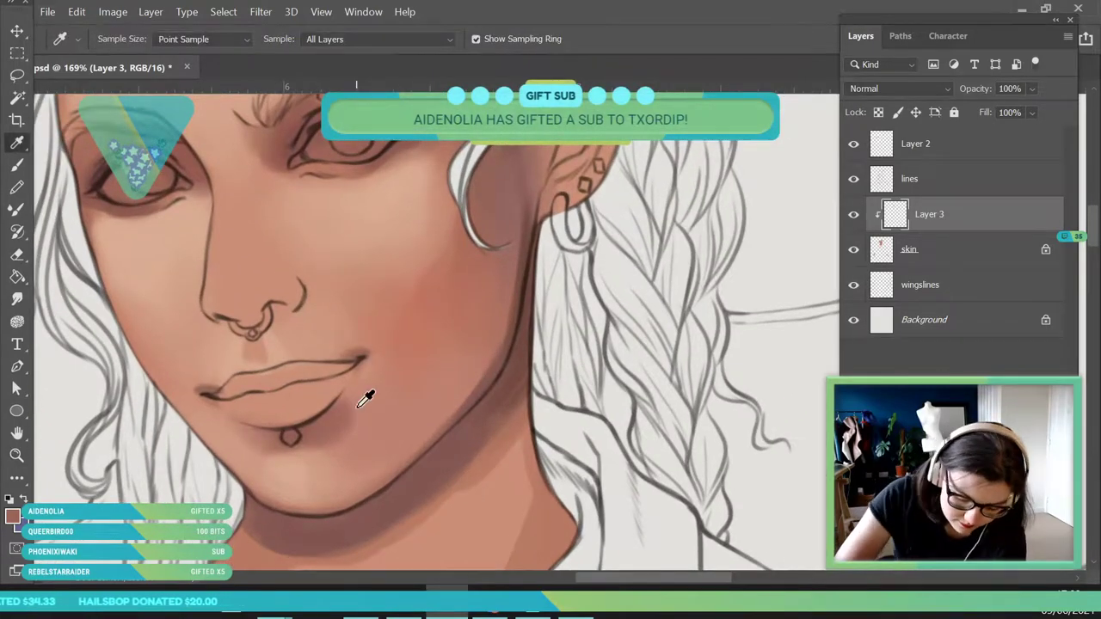
mouse_move(342, 457)
left_mouse_down()
mouse_move(331, 425)
mouse_move(361, 412)
mouse_move(357, 399)
left_mouse_up()
key("b")
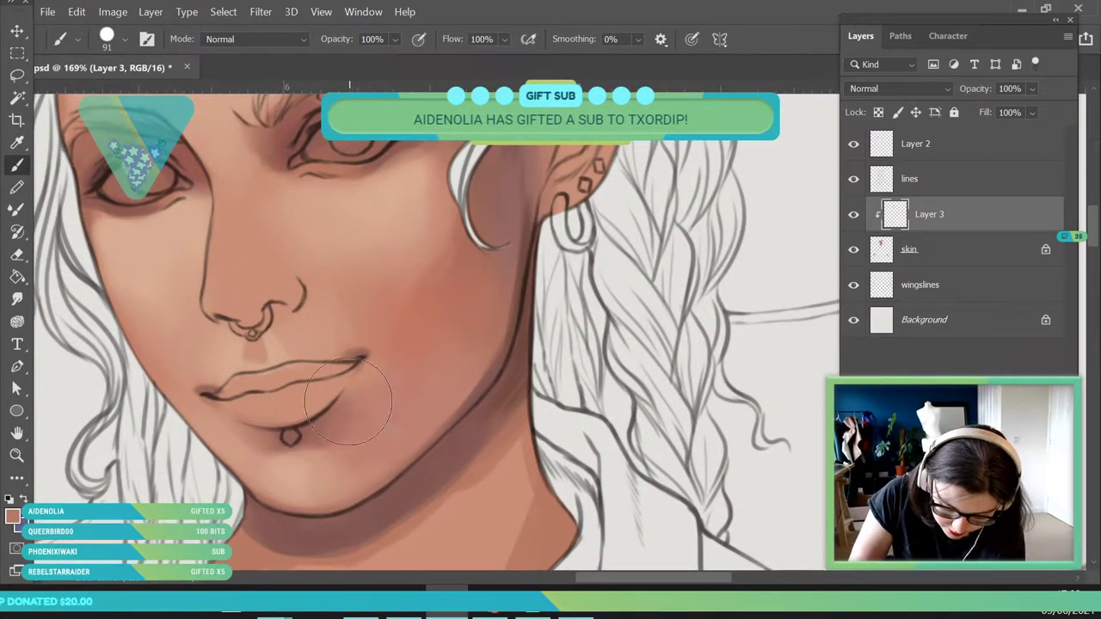
left_click(17, 455)
left_click_drag(348, 322, 252, 331)
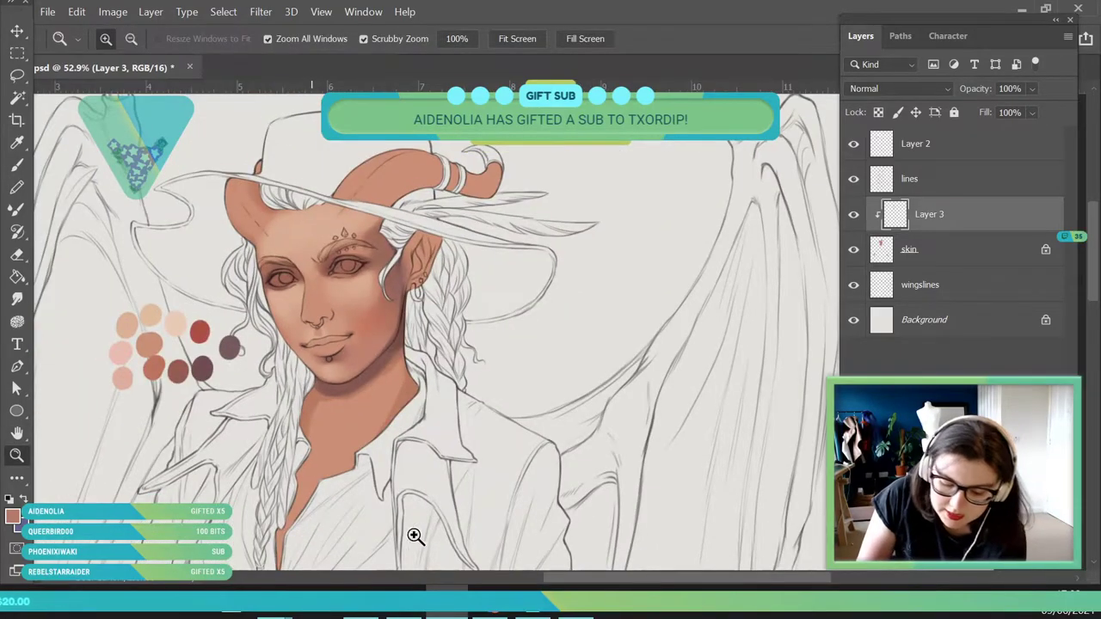
Sample a lighter skin tone near the chin and soften the shading along the jaw and lower cheek with a 183 px brush.
scroll(373, 303, "up", 3)
key("i")
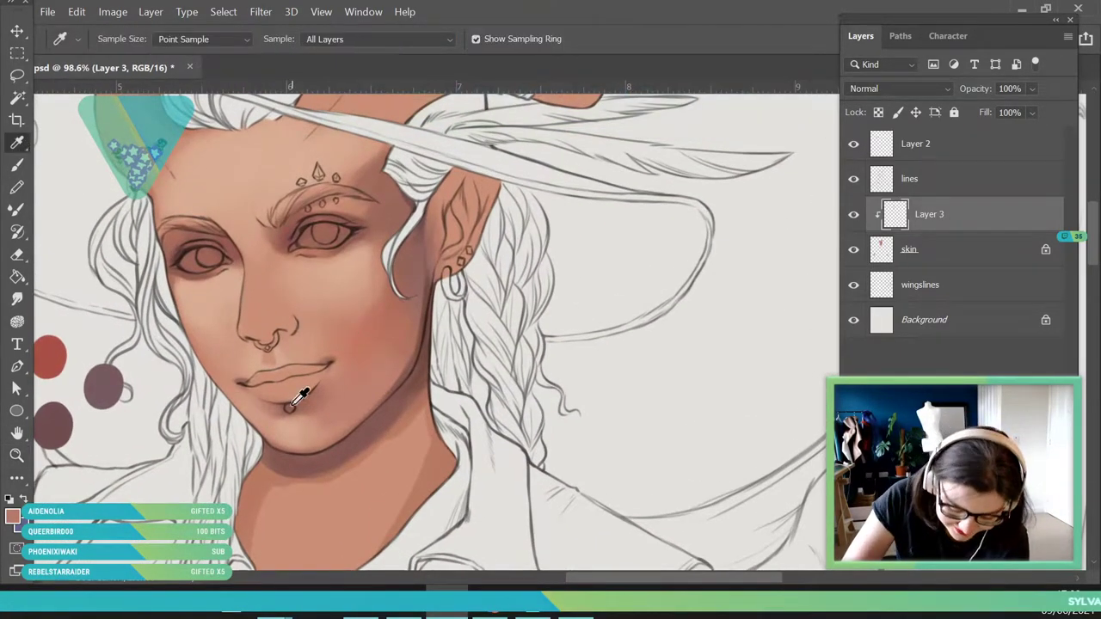
key("b")
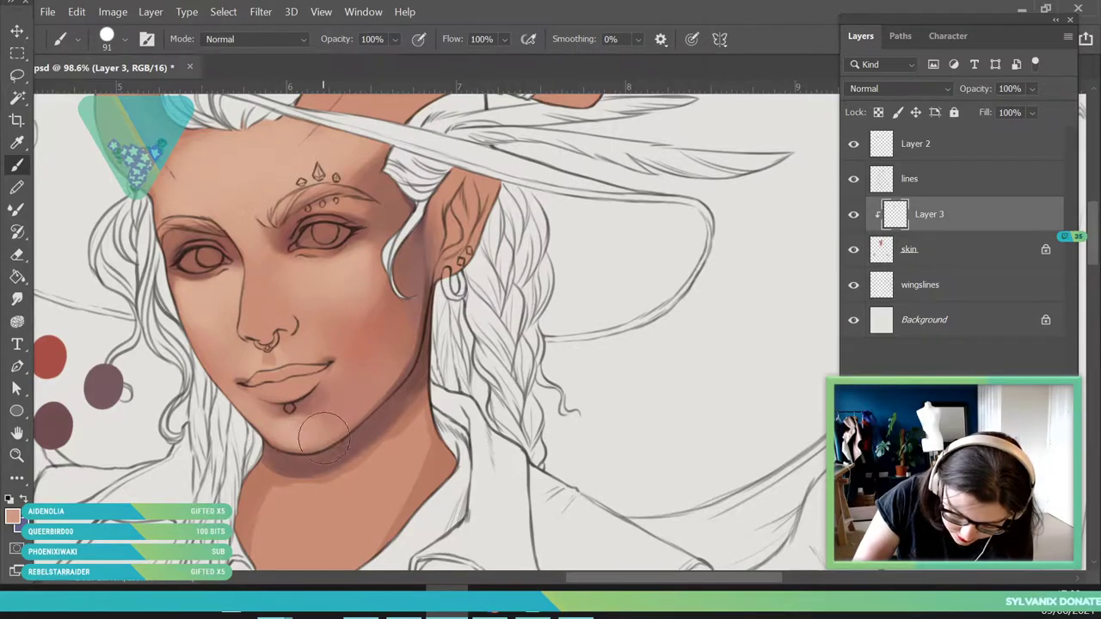
left_click(125, 43)
left_click_drag(159, 93, 189, 93)
left_click(542, 348)
left_click(125, 41)
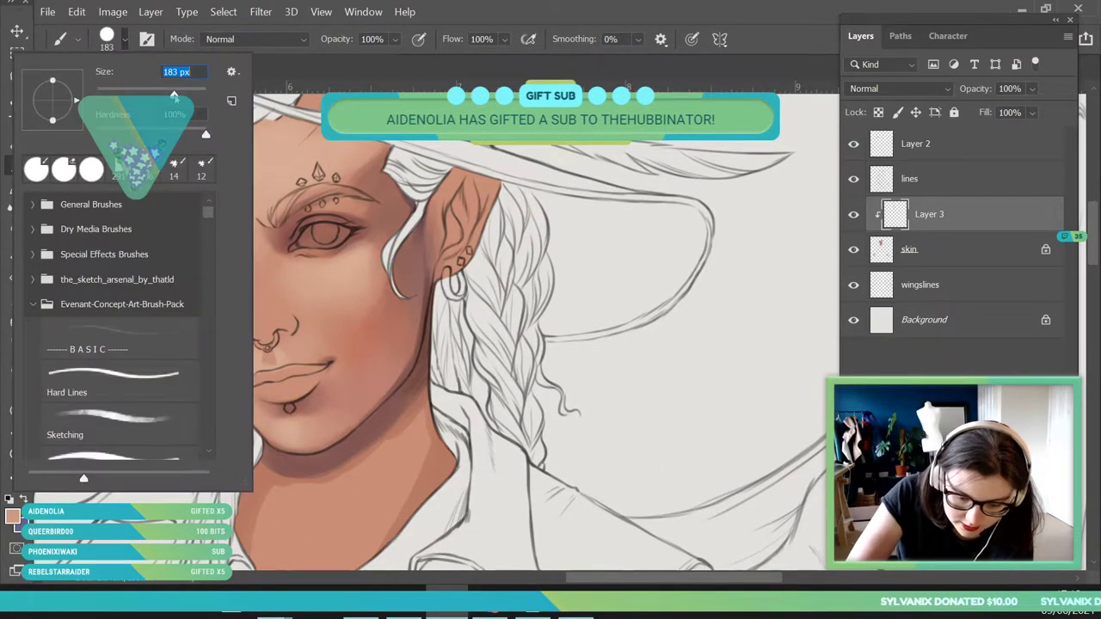
left_click(517, 307)
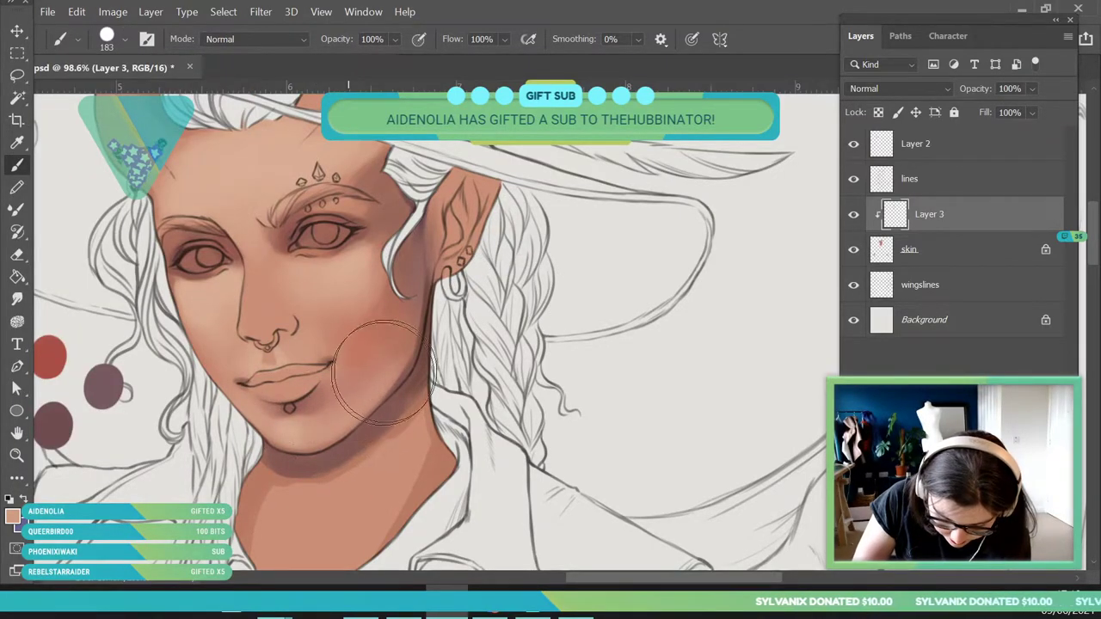
Sample the warm skin tone on the lower cheek and blend the blush into the jaw with the 183 px brush.
key("z")
mouse_move(365, 335)
left_mouse_down()
mouse_move(310, 494)
mouse_move(284, 504)
left_mouse_up()
left_click_drag(376, 317, 388, 396)
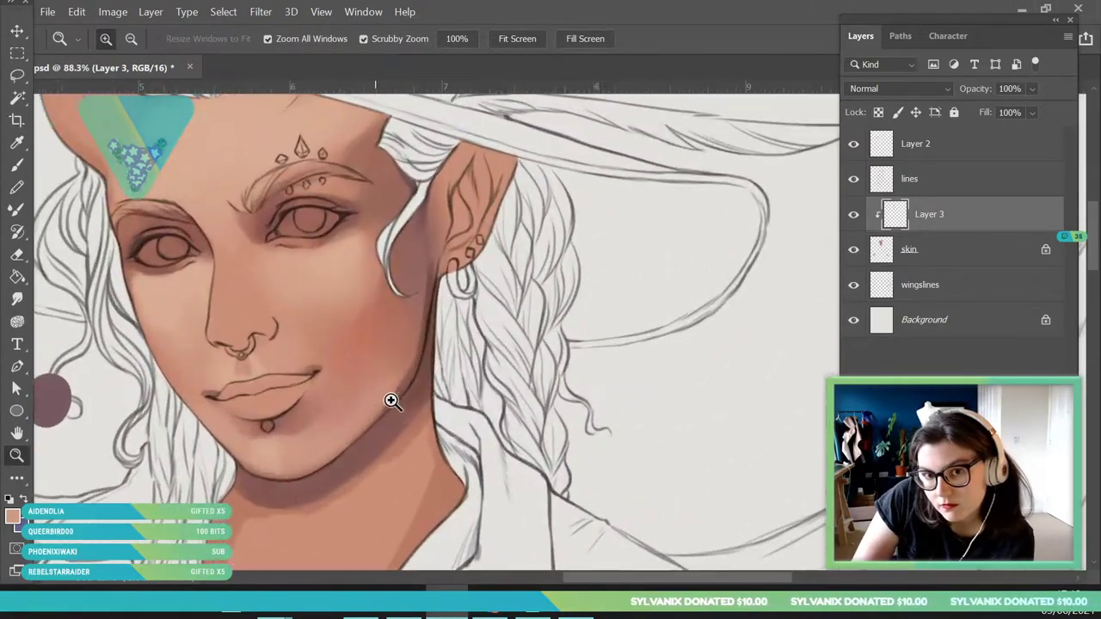
scroll(390, 396, "up", 3)
key("i")
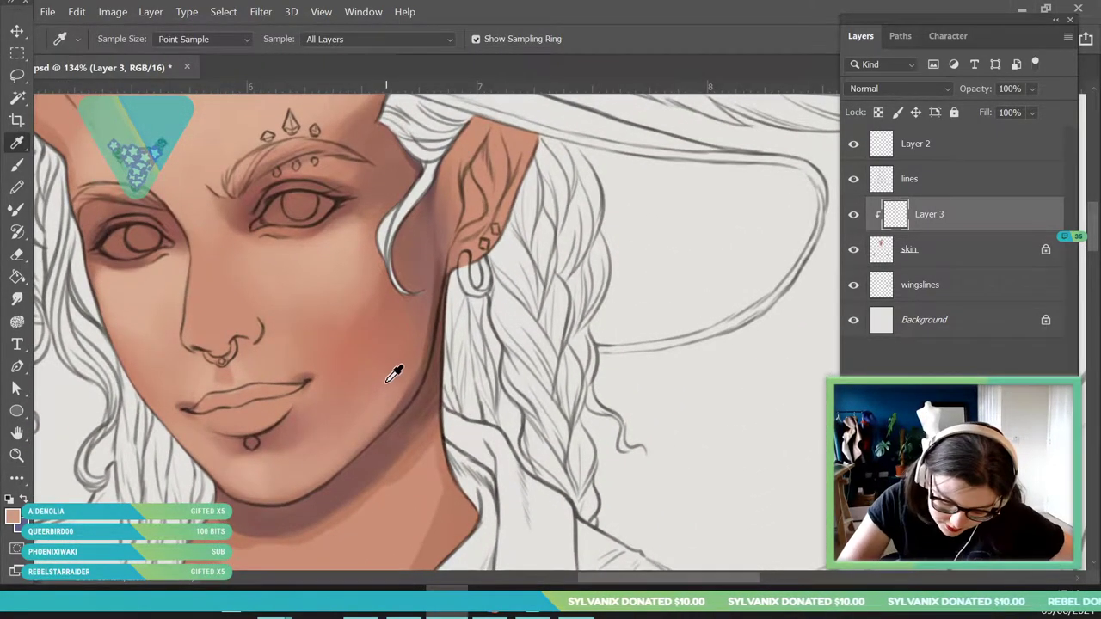
key("b")
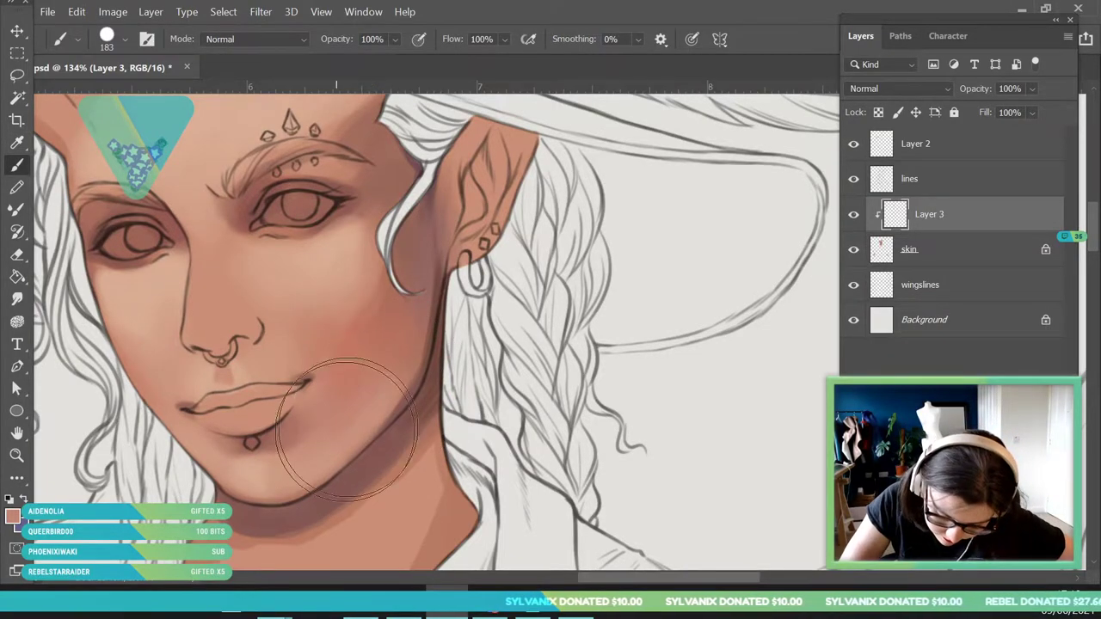
mouse_move(414, 368)
left_mouse_down()
mouse_move(315, 442)
mouse_move(313, 453)
mouse_move(342, 438)
mouse_move(342, 471)
left_mouse_up()
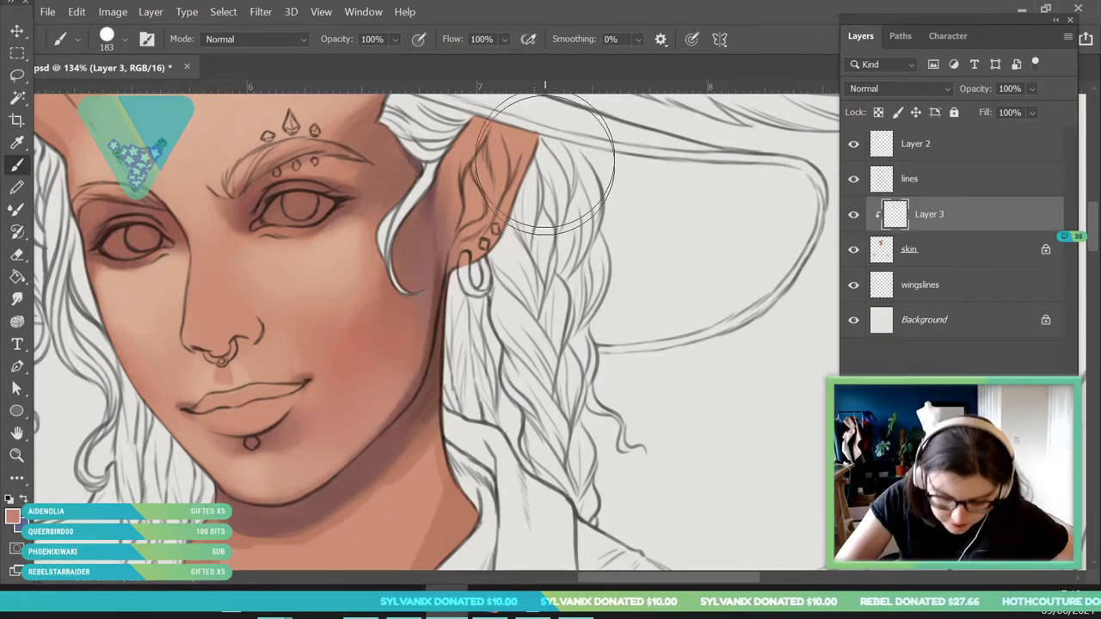
mouse_move(370, 314)
left_mouse_down()
mouse_move(367, 332)
mouse_move(332, 352)
mouse_move(331, 327)
left_mouse_up()
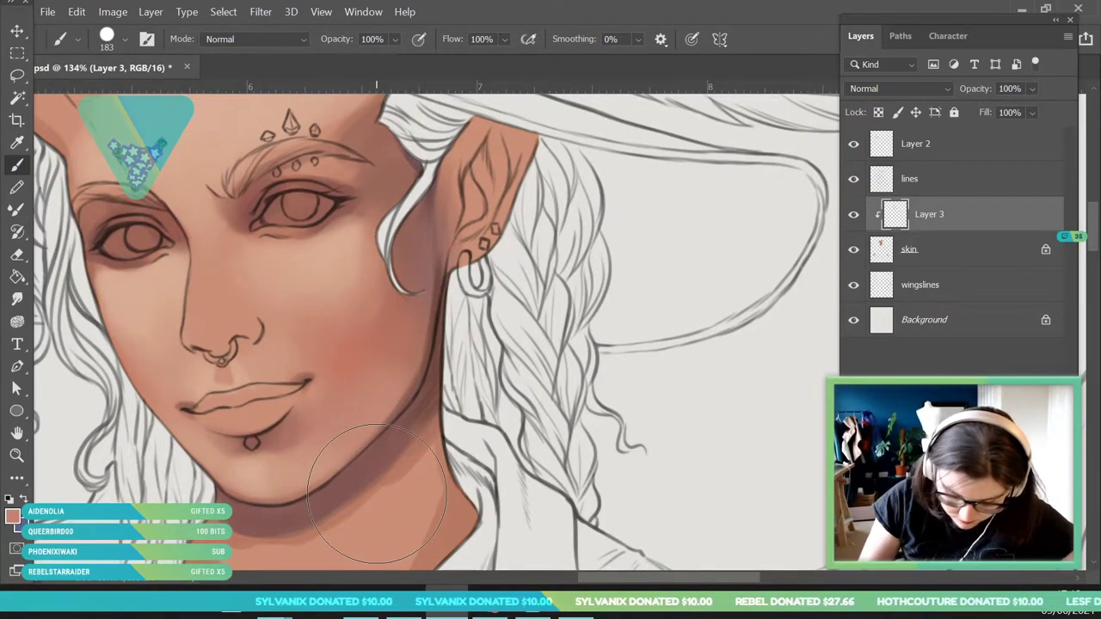
Sample the light pink palette swatch and brush a soft highlight onto the cheek below the near eye at 168 px.
key("z")
left_click_drag(337, 285, 334, 448)
left_click_drag(353, 249, 368, 352)
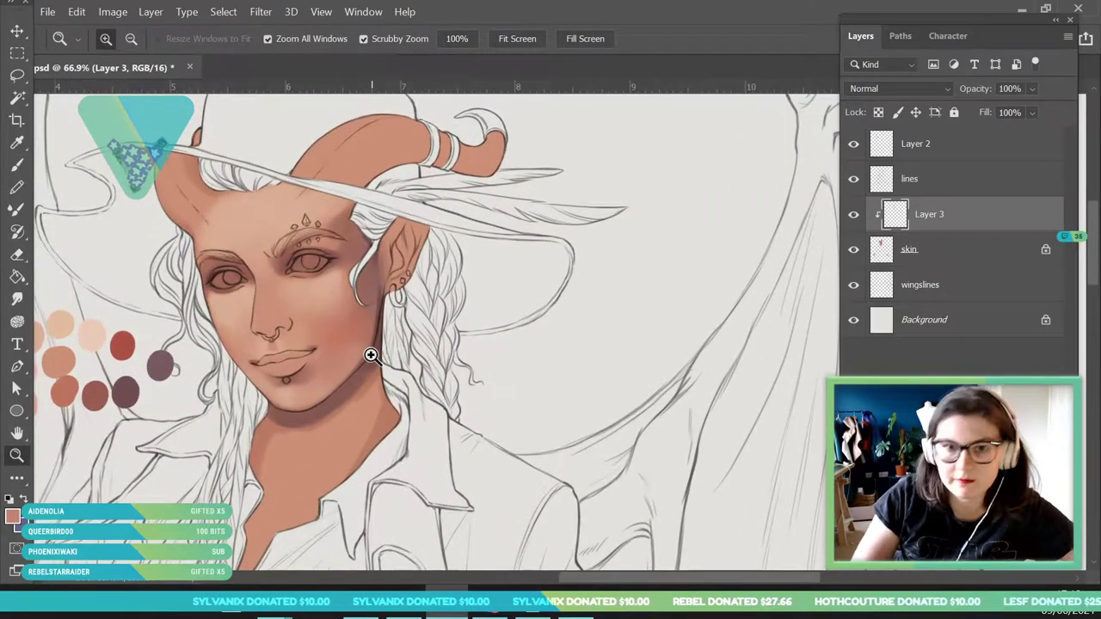
left_click_drag(299, 260, 419, 374)
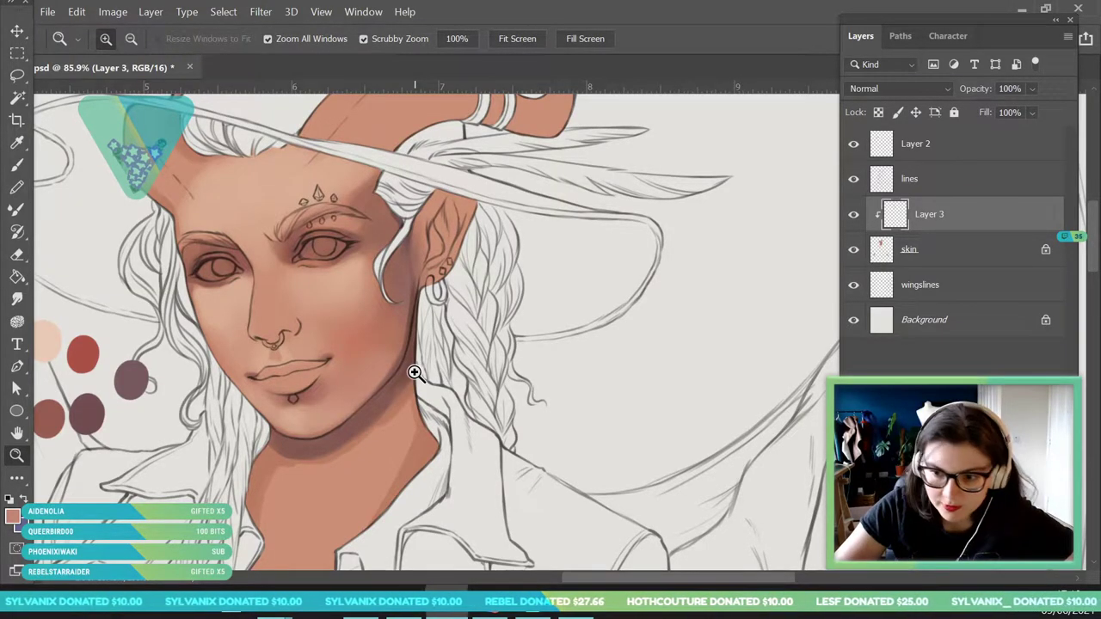
left_click_drag(320, 262, 296, 335)
left_click(18, 143)
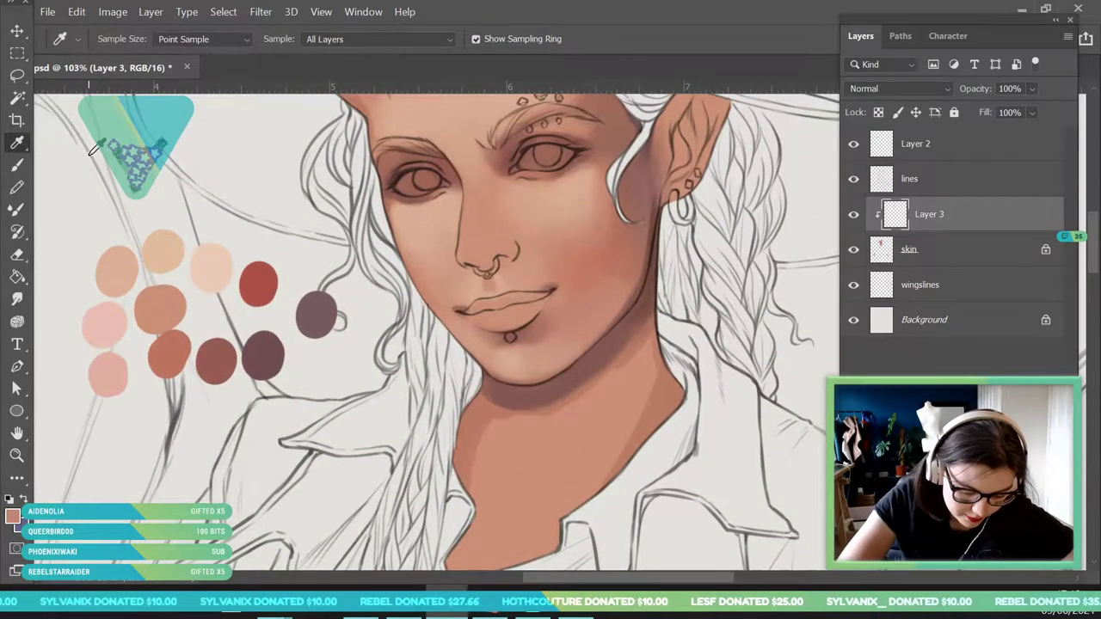
left_click_drag(129, 376, 118, 316)
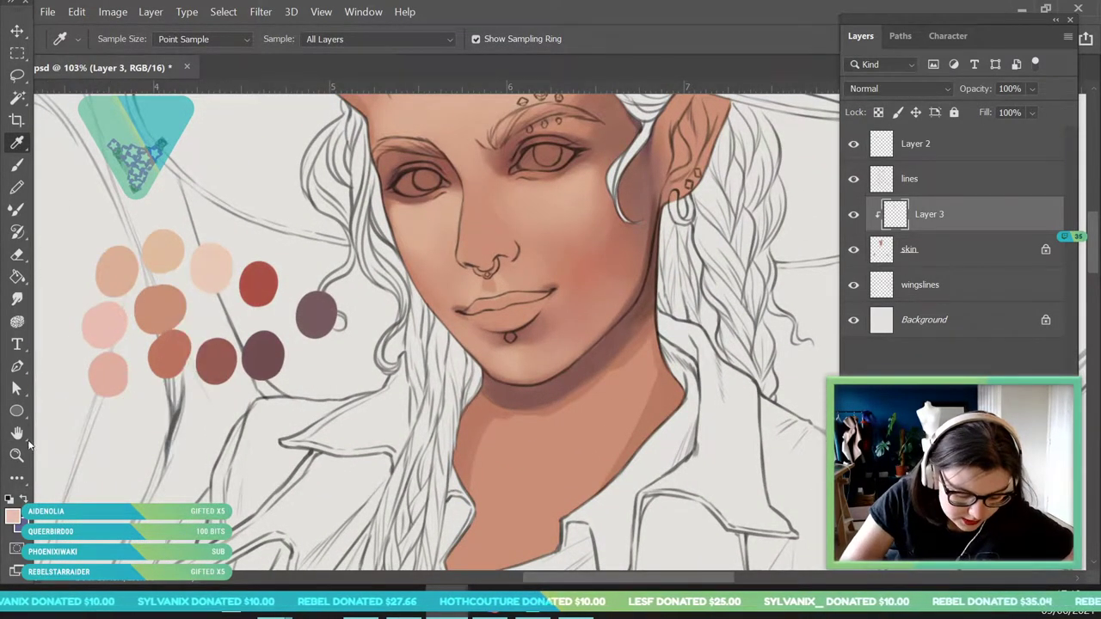
key("z")
left_click_drag(404, 328, 505, 338)
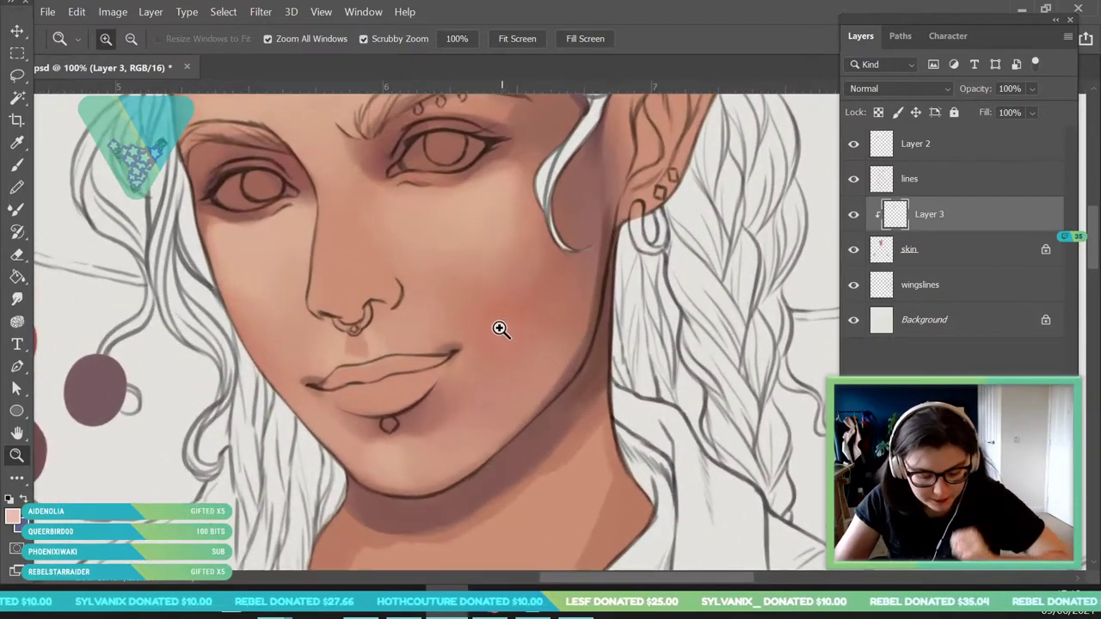
left_click(18, 165)
left_click(124, 39)
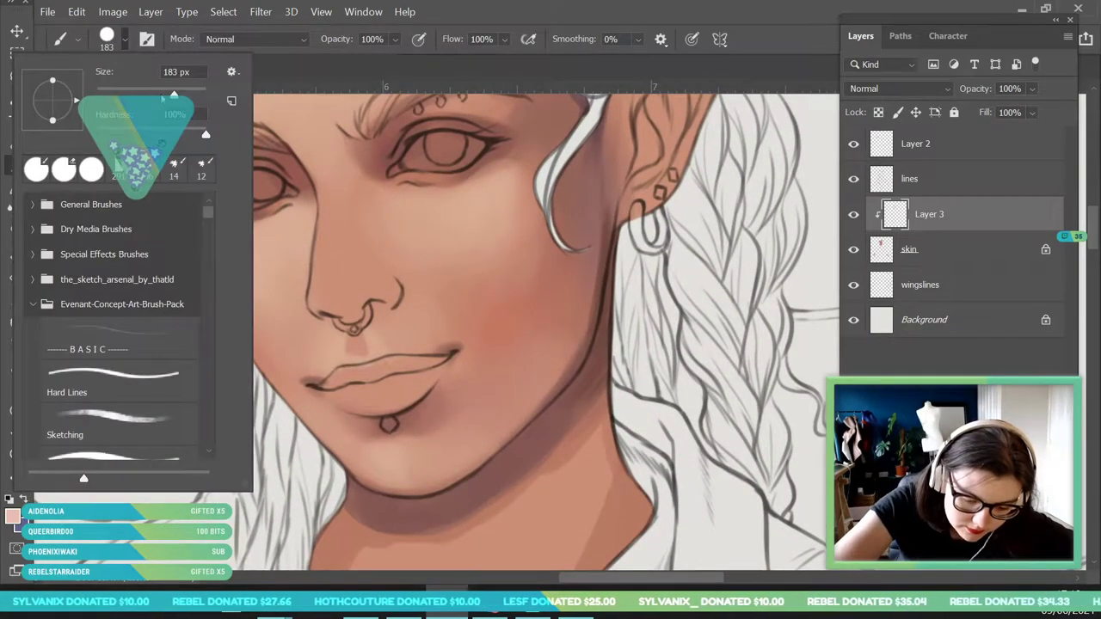
left_click(280, 360)
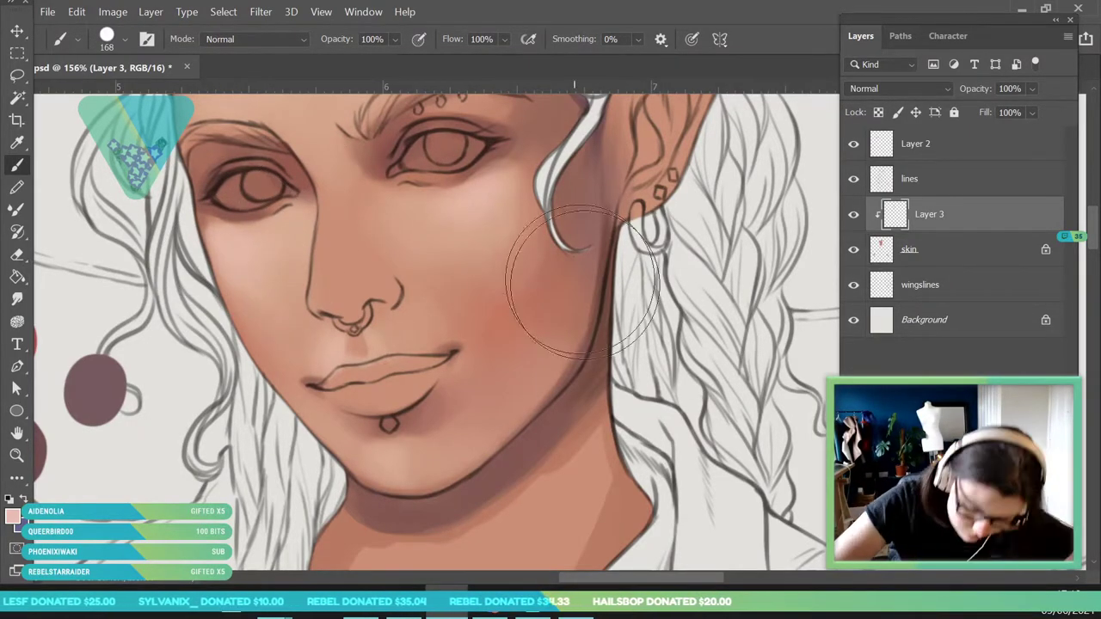
Sample the yellowish tan palette swatch and brush a warm highlight over the forehead with the 168 px brush.
left_click(17, 456)
left_click_drag(284, 361, 181, 464)
mouse_move(288, 296)
left_mouse_down()
mouse_move(368, 324)
mouse_move(490, 327)
left_mouse_up()
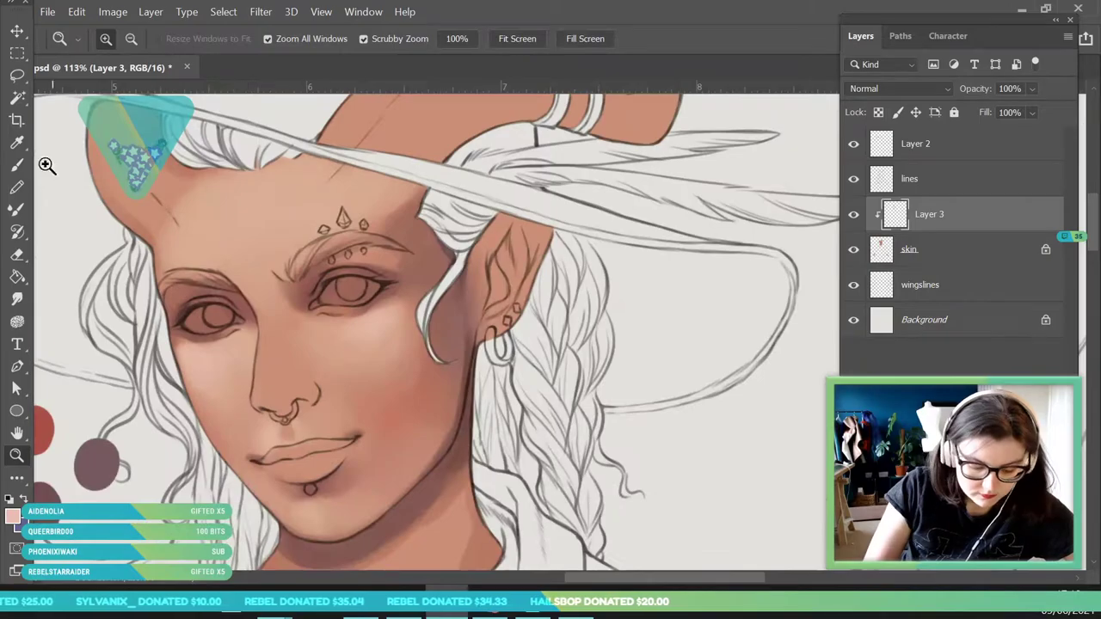
left_click(17, 165)
left_click(16, 455)
scroll(157, 364, "down", 4)
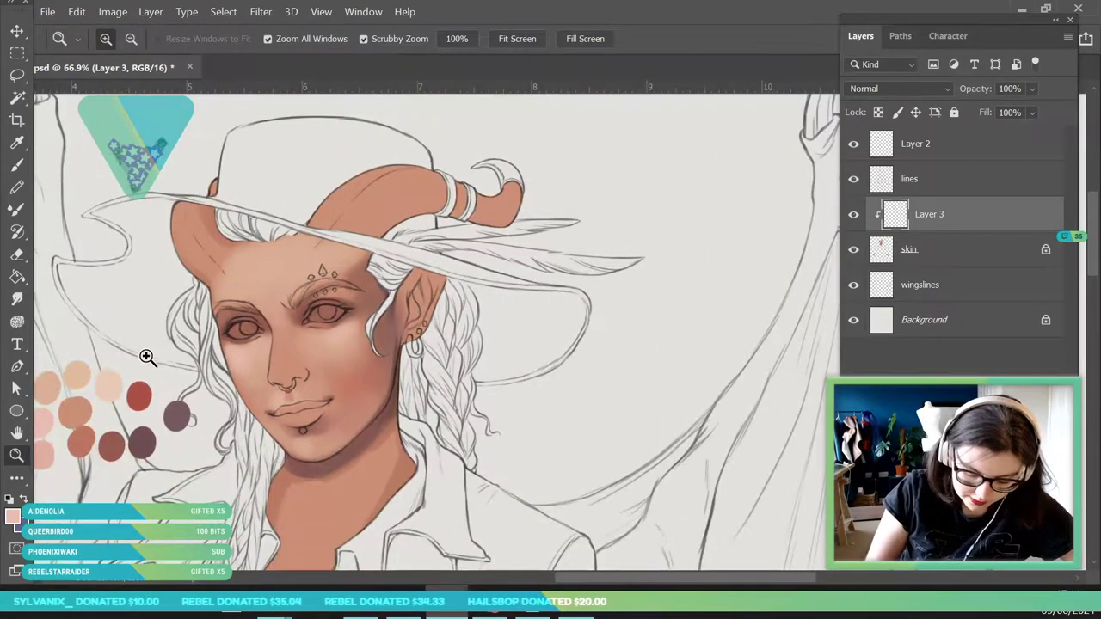
scroll(86, 380, "up", 4)
key("i")
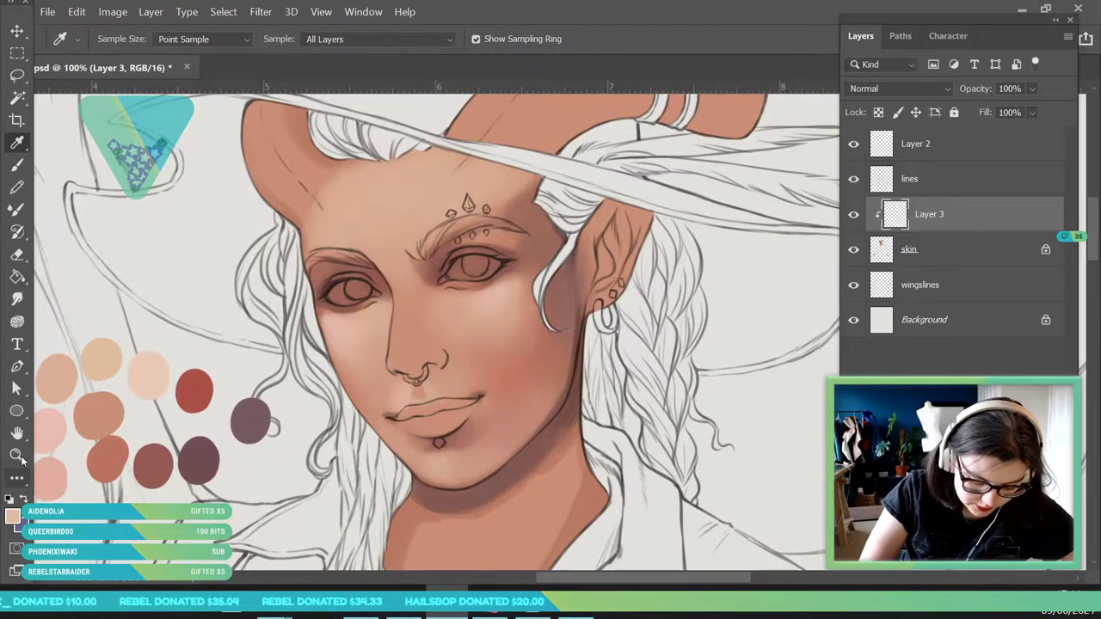
left_click(17, 455)
scroll(356, 239, "up", 1)
key("b")
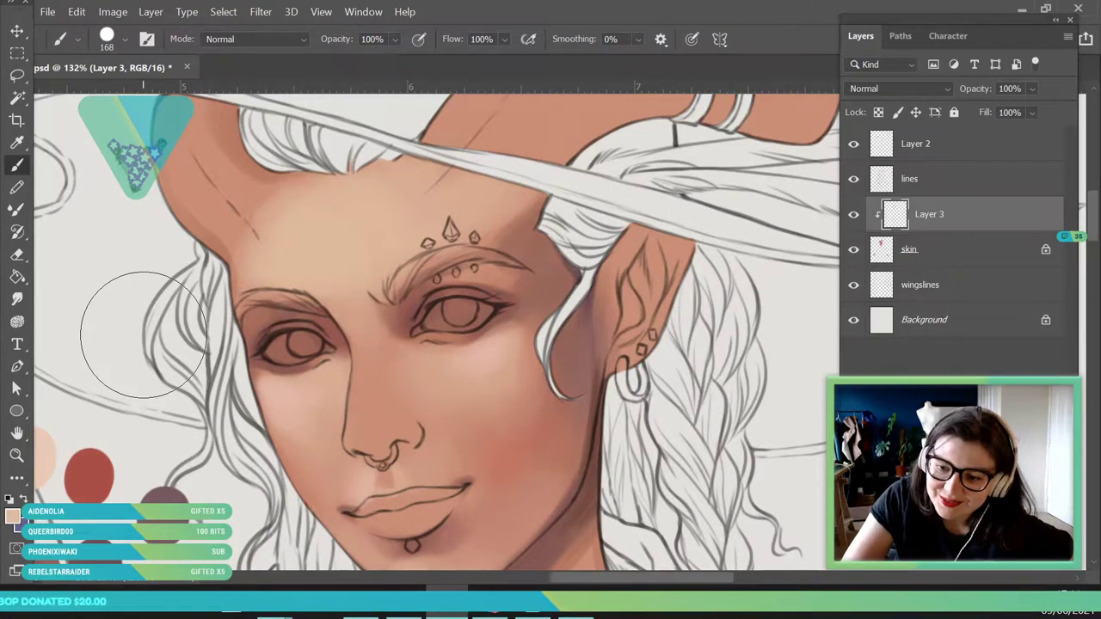
Sample the tan forehead tone and blend it between the brows and down the nose bridge with a 120 px brush.
left_click(19, 458)
left_click_drag(244, 217, 172, 220)
left_click_drag(315, 222, 345, 233)
key("i")
left_click(19, 166)
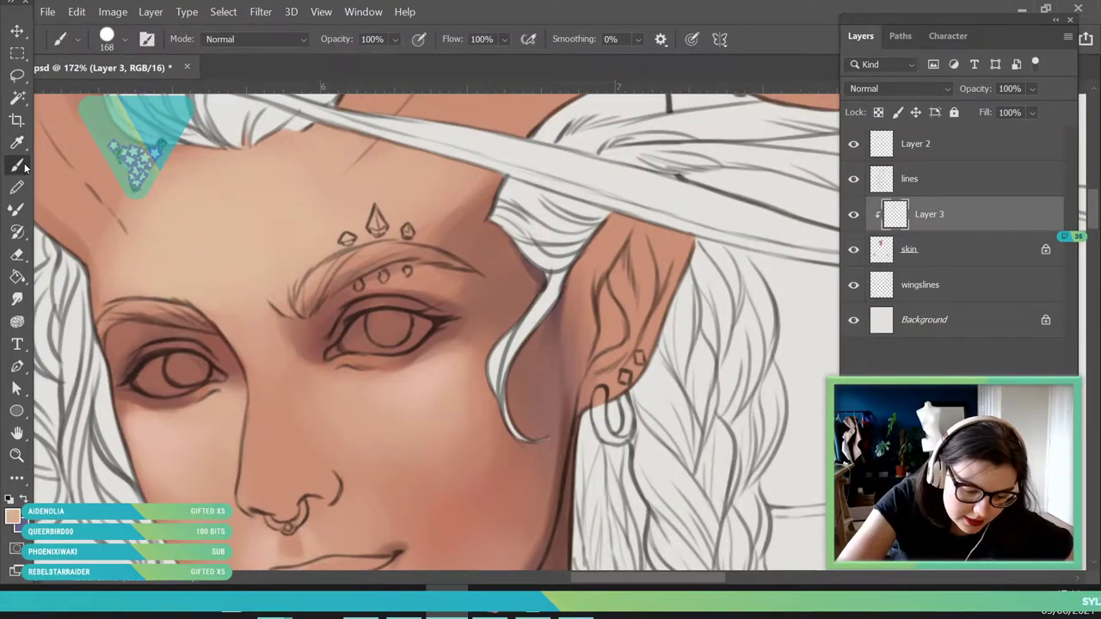
left_click(125, 41)
left_click_drag(161, 90, 170, 92)
left_click(301, 284)
mouse_move(285, 294)
left_mouse_down()
mouse_move(227, 292)
mouse_move(245, 310)
mouse_move(232, 316)
mouse_move(236, 331)
mouse_move(274, 363)
left_mouse_up()
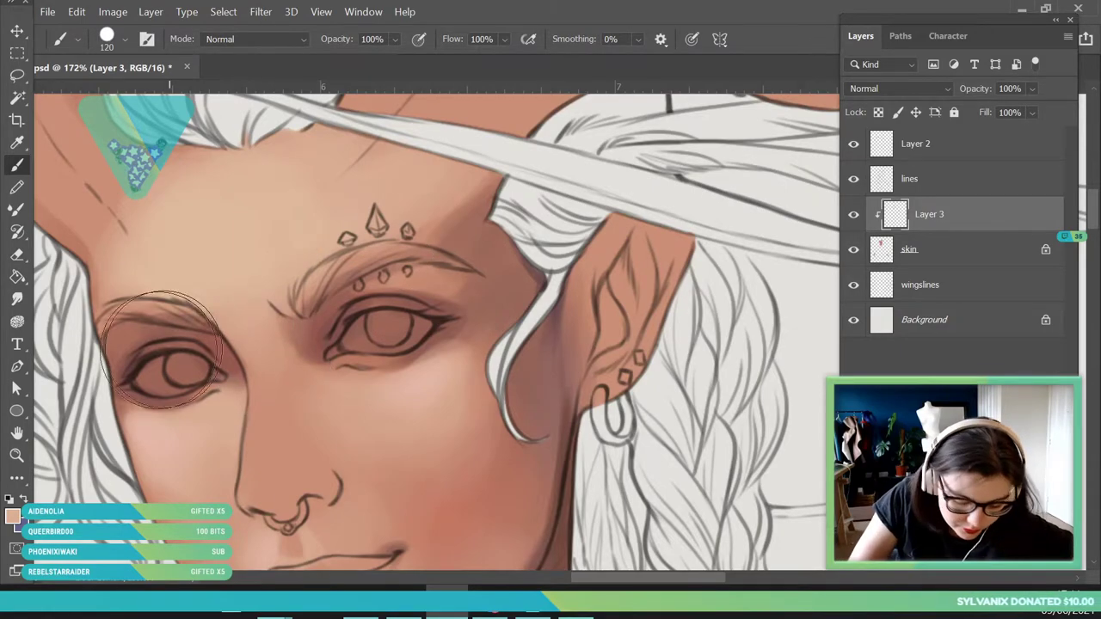
Sample the light cheek tone below the near eye and brush a highlight onto the chin with the 120 px brush.
left_click(18, 455)
mouse_move(249, 294)
left_mouse_down()
mouse_move(227, 326)
mouse_move(220, 369)
mouse_move(287, 371)
left_mouse_up()
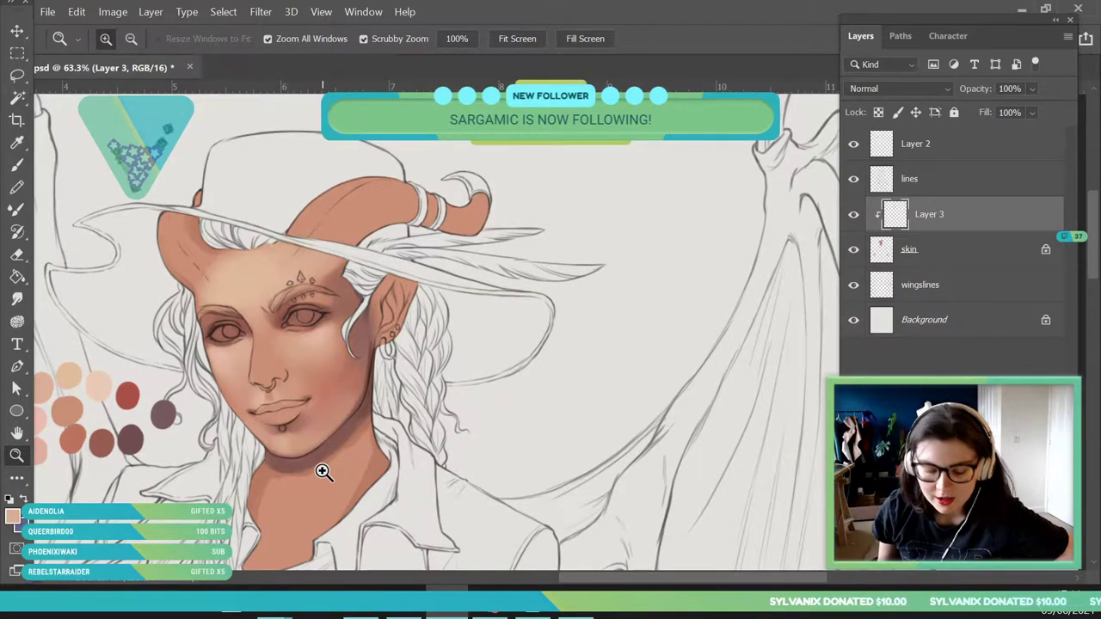
left_click_drag(244, 404, 329, 413)
left_click(329, 413)
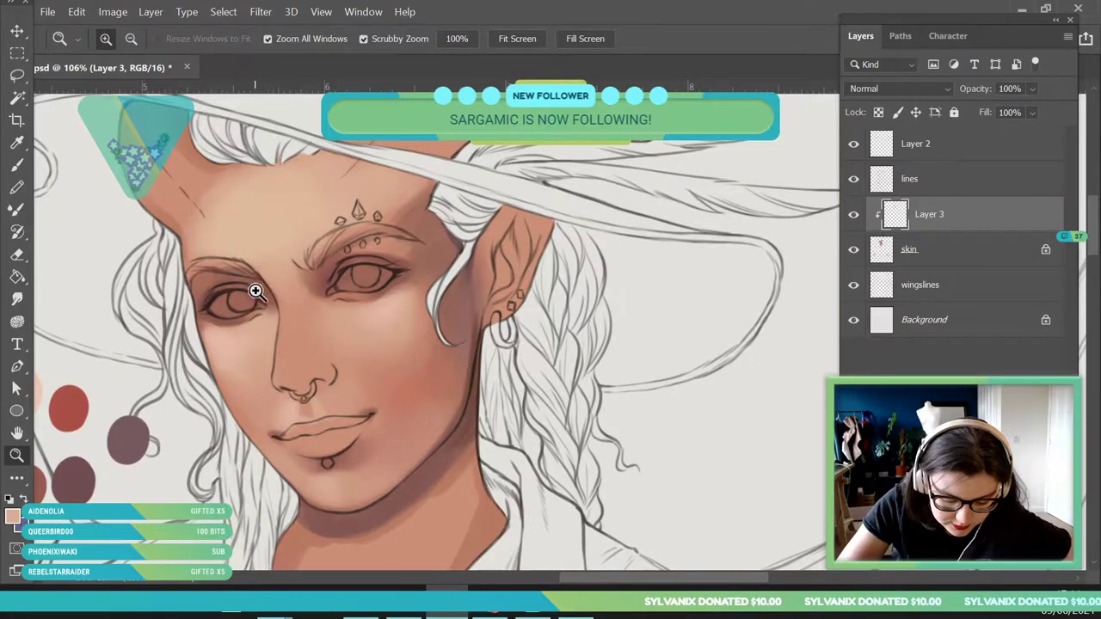
left_click_drag(253, 286, 327, 291)
scroll(159, 293, "down", 3)
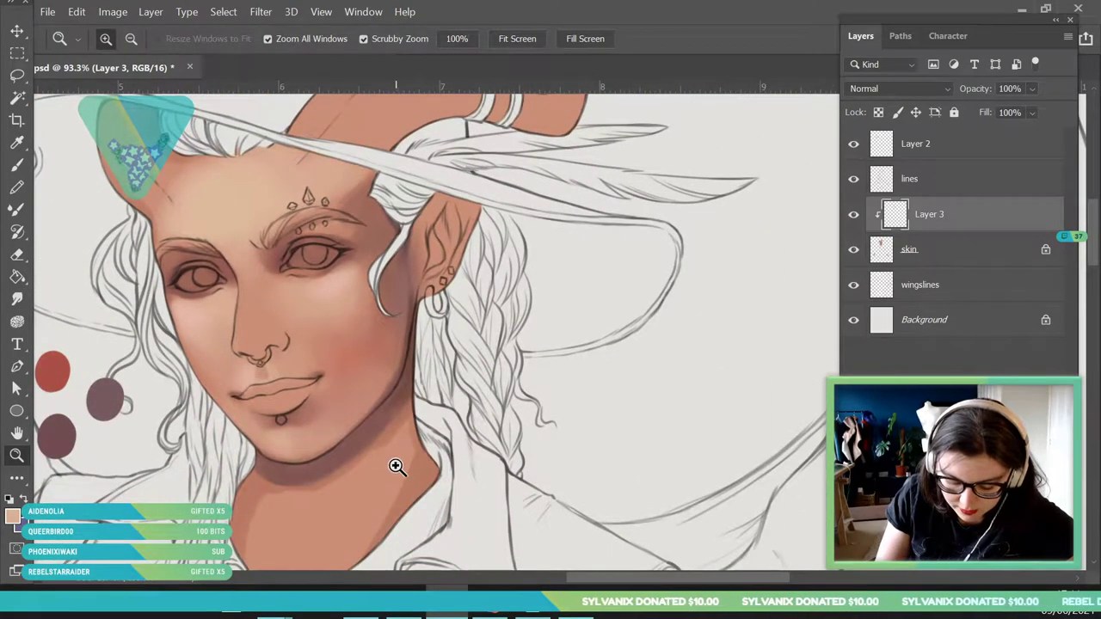
left_click_drag(378, 262, 346, 288)
left_click_drag(406, 420, 410, 479)
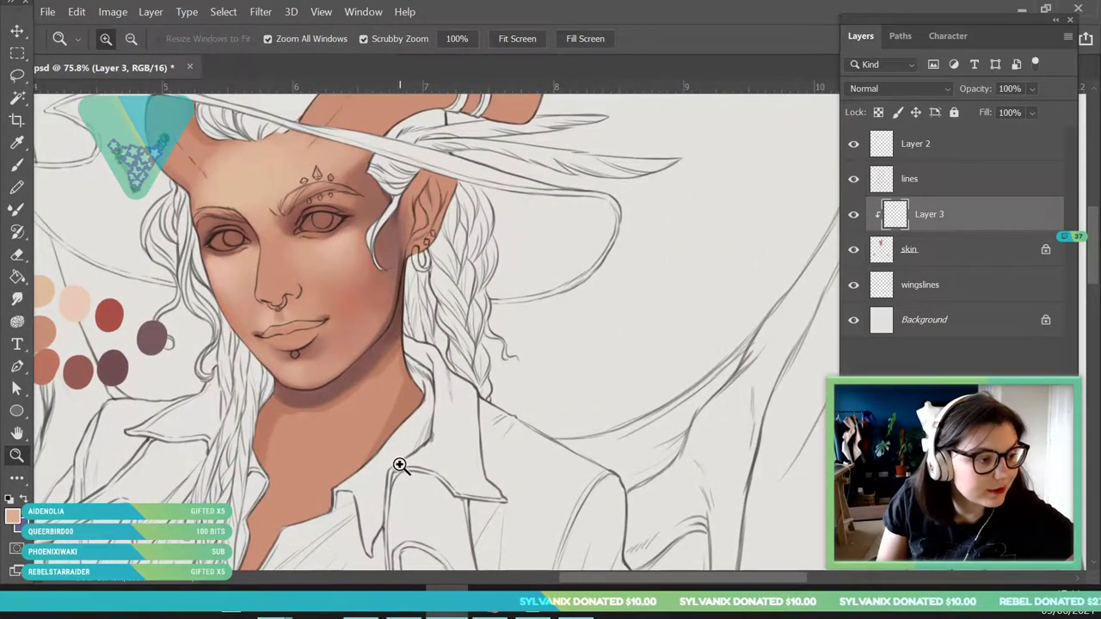
scroll(307, 373, "up", 4)
key("i")
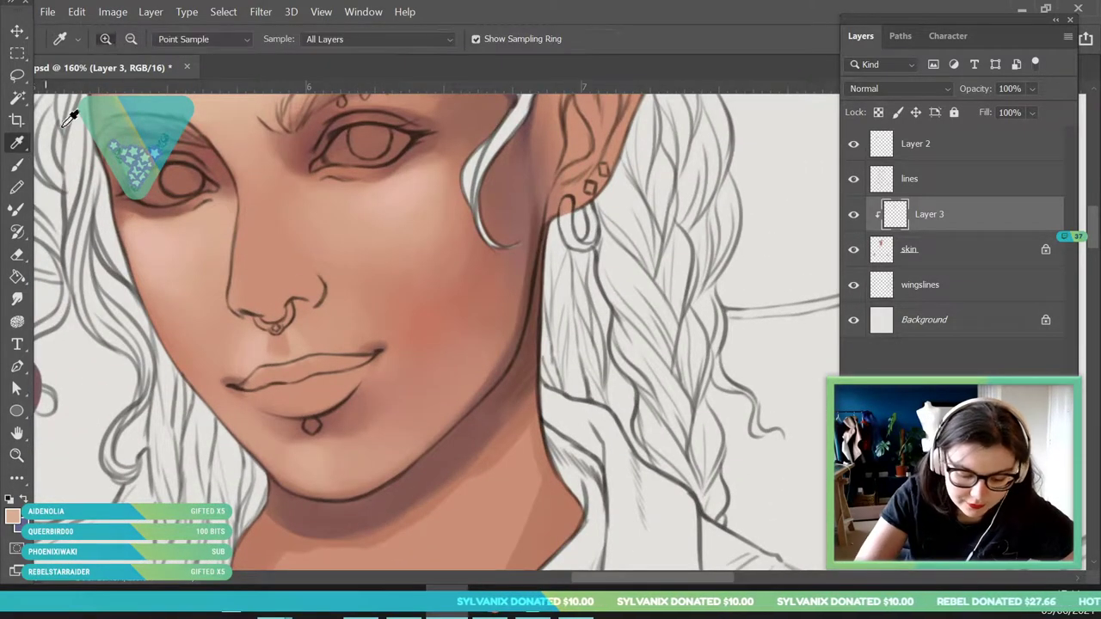
left_click(434, 179)
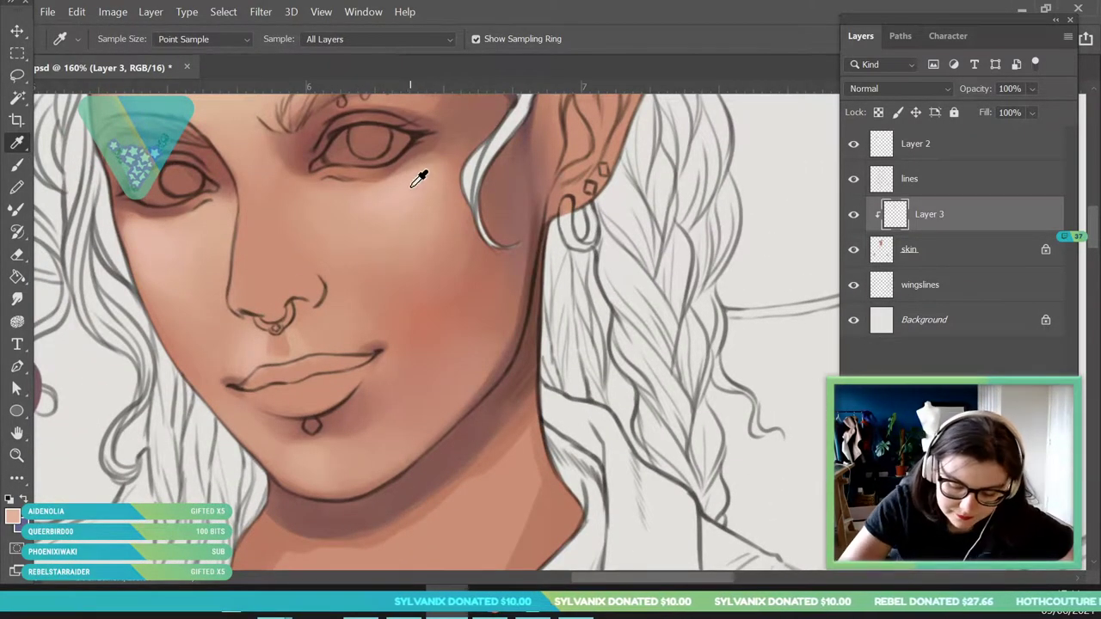
key("b")
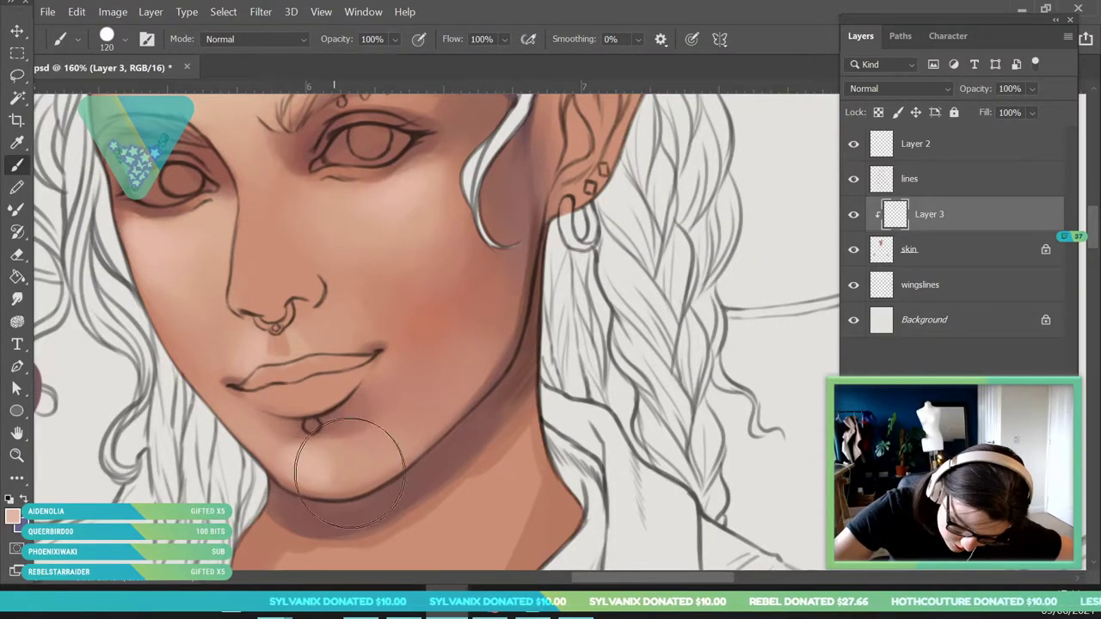
Sample the pale peach palette swatch and brush a brighter highlight across the forehead above the brows at 120 px.
key("z")
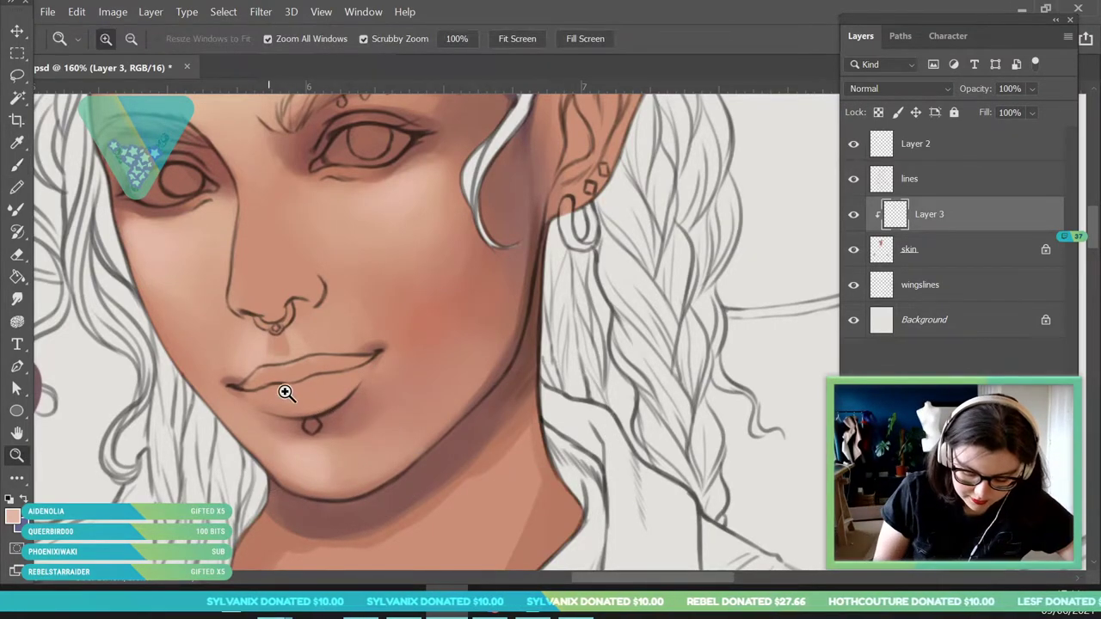
left_click_drag(246, 401, 245, 565)
left_click_drag(349, 397, 435, 430)
left_click_drag(270, 388, 314, 387)
left_click(17, 143)
left_click(106, 381)
left_click(17, 456)
left_click_drag(191, 359, 91, 365)
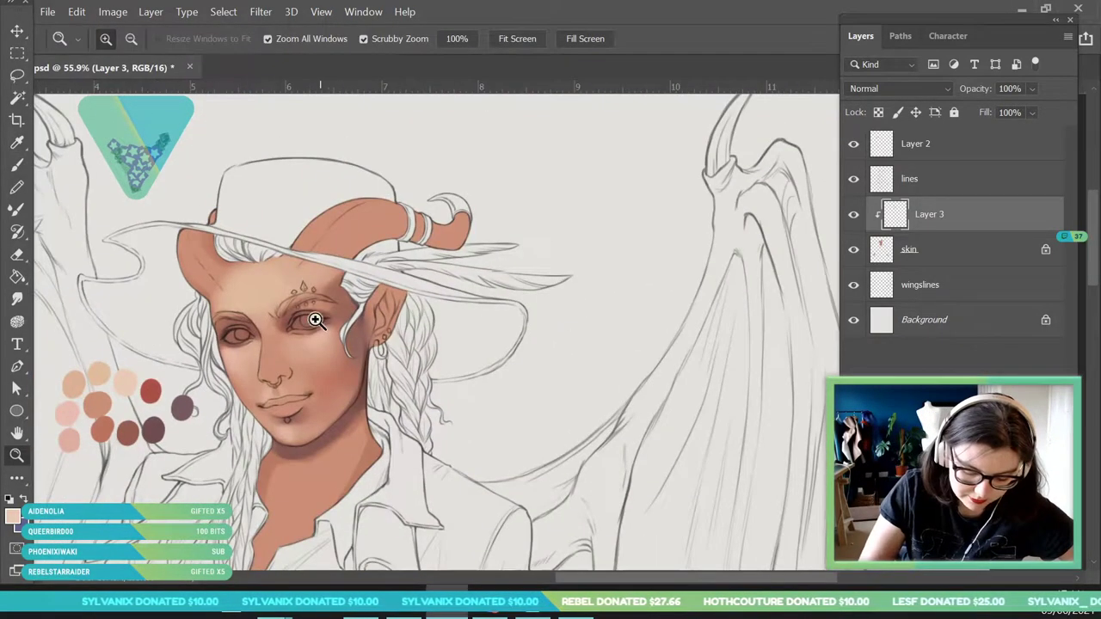
left_click_drag(322, 325, 415, 336)
left_click_drag(282, 397, 288, 396)
key("b")
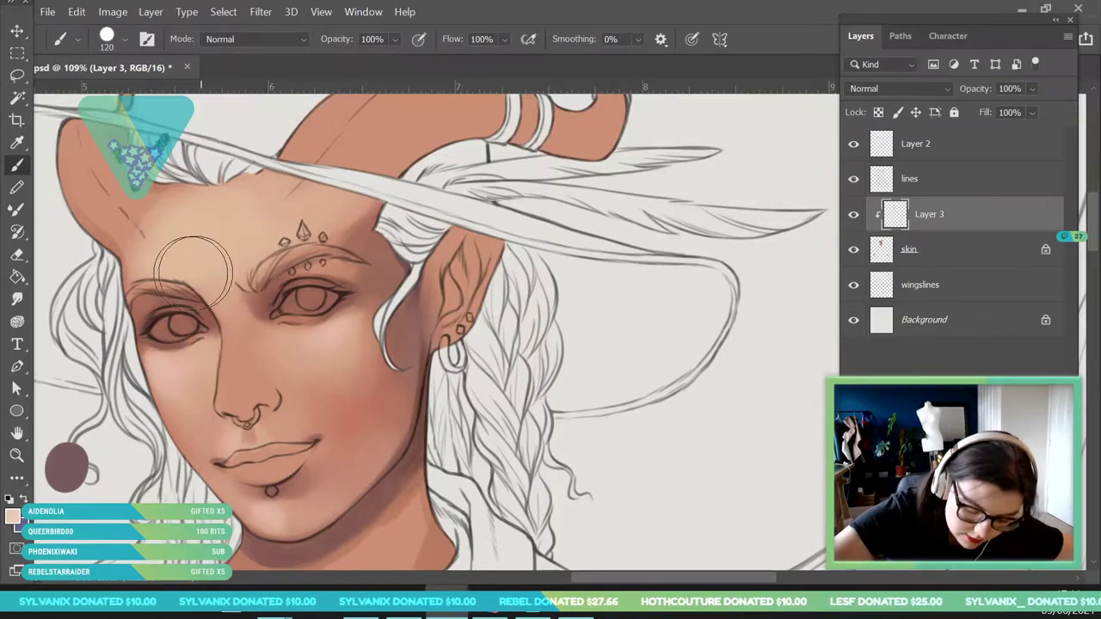
mouse_move(146, 265)
left_mouse_down()
mouse_move(172, 258)
mouse_move(249, 274)
mouse_move(202, 234)
left_mouse_up()
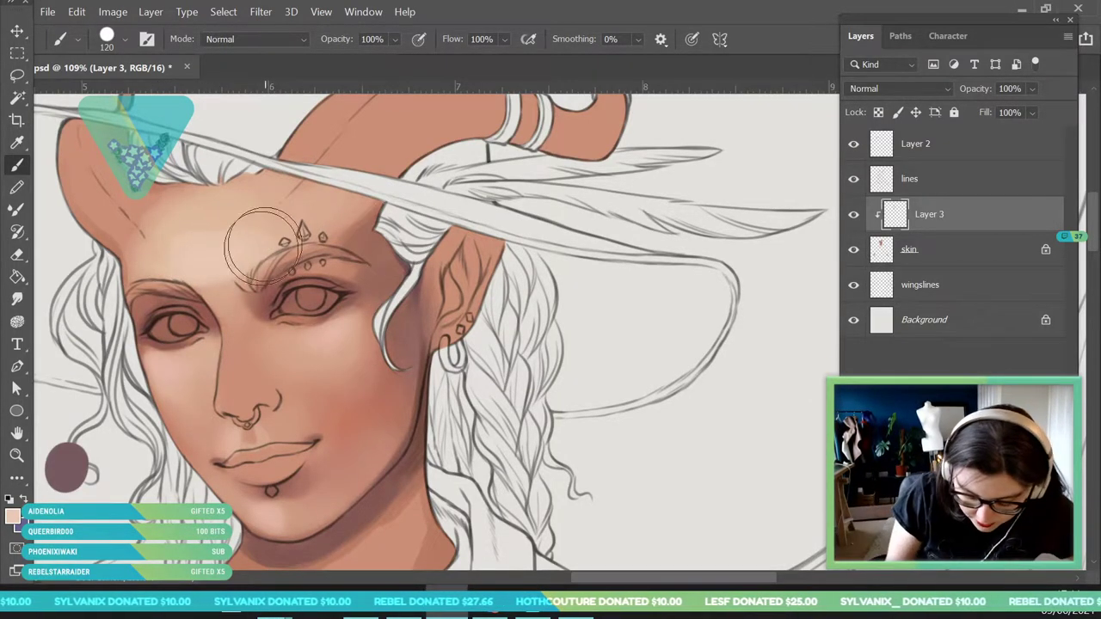
Sample the forehead, inner-brow and nose bridge skin tones in turn and blend them between the brows and down the nose with the 120 px brush.
key("i")
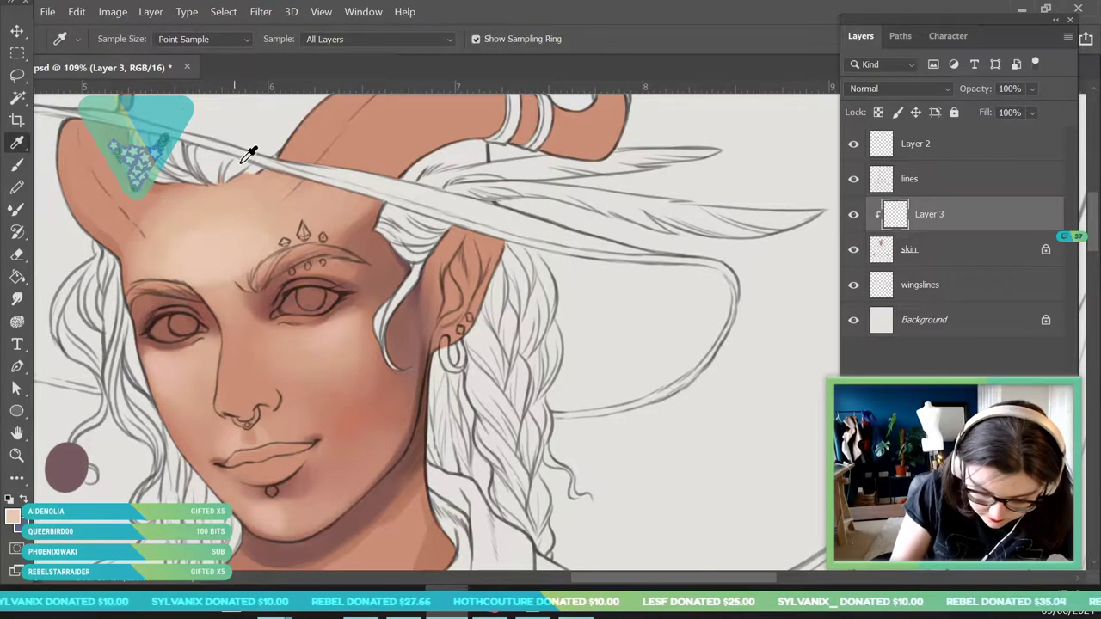
key("b")
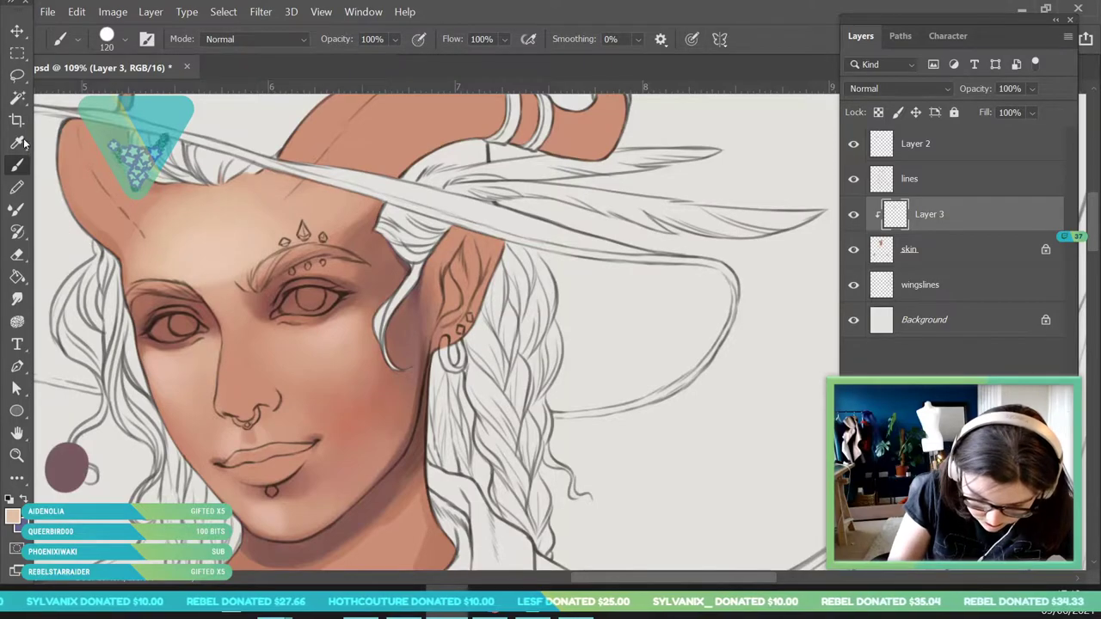
key("i")
left_click(228, 263)
key("b")
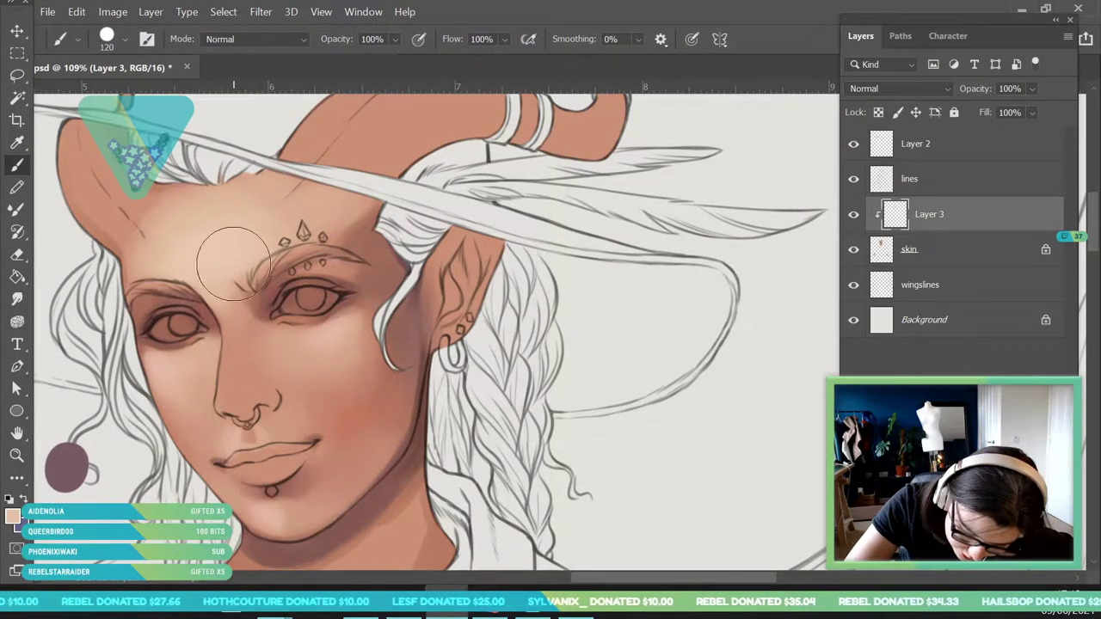
left_click(242, 289, "alt")
mouse_move(223, 312)
left_mouse_down()
mouse_move(242, 283)
mouse_move(225, 283)
left_mouse_up()
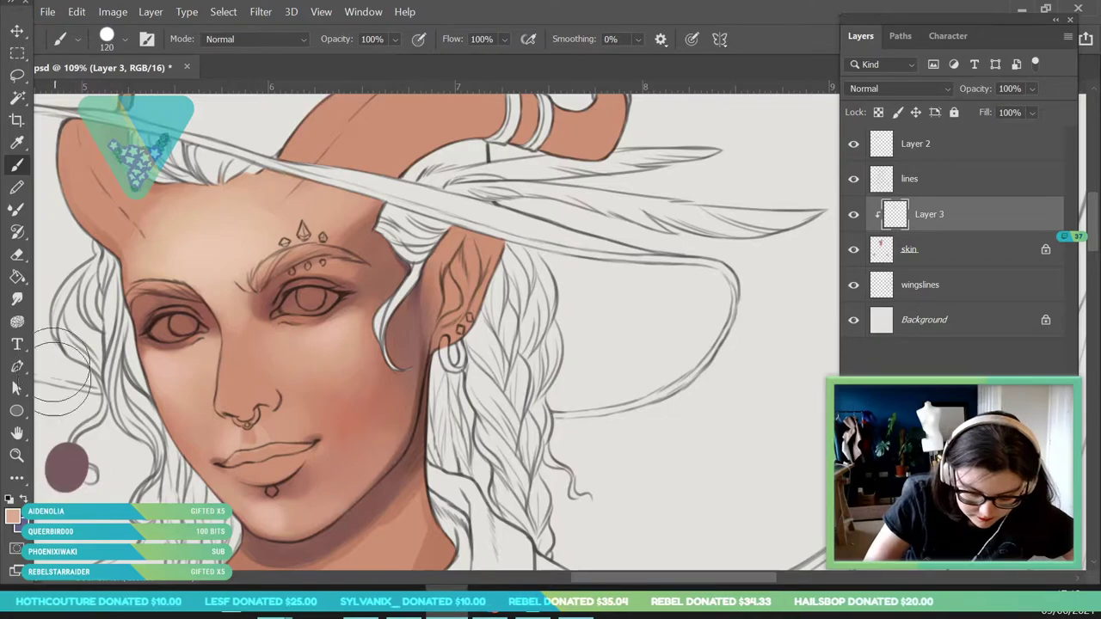
left_click(245, 327, "alt")
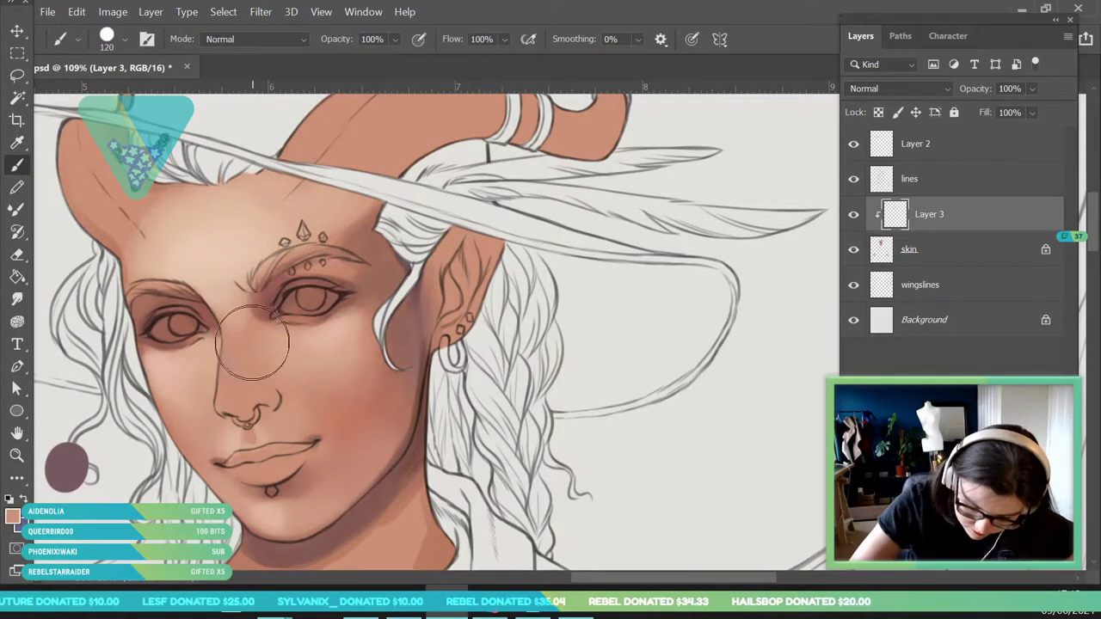
mouse_move(251, 305)
left_mouse_down()
mouse_move(241, 335)
mouse_move(236, 296)
mouse_move(229, 348)
left_mouse_up()
Sample the light skin tones on the near cheek, enlarge the brush to 243 px and blend over the cheek blush beside the mouth.
key("z")
left_click_drag(335, 290, 167, 349)
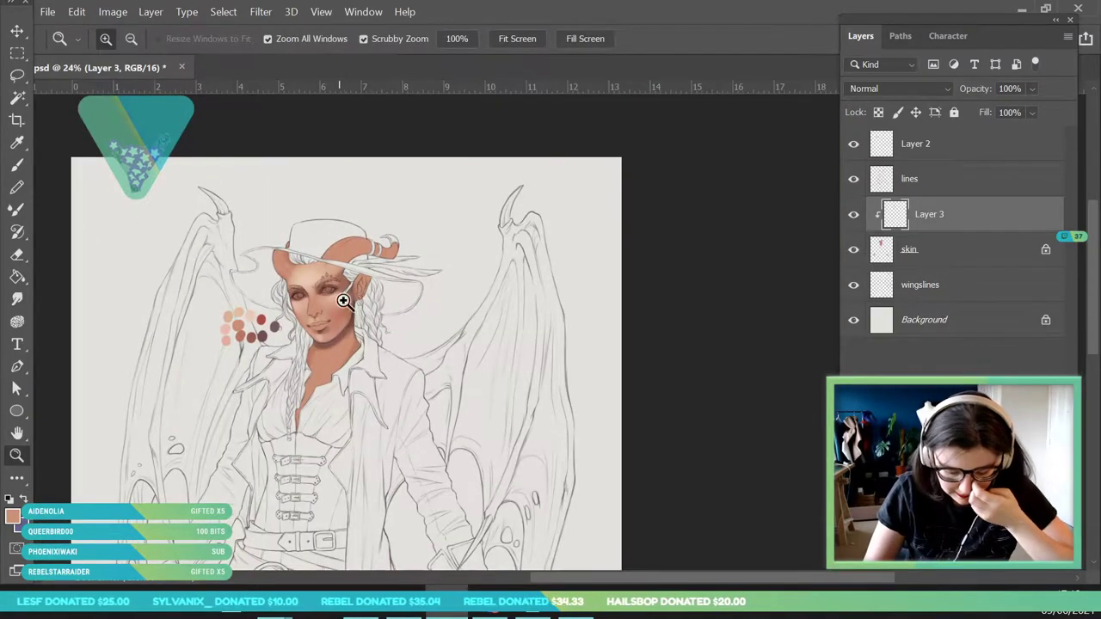
left_click_drag(385, 449, 338, 377)
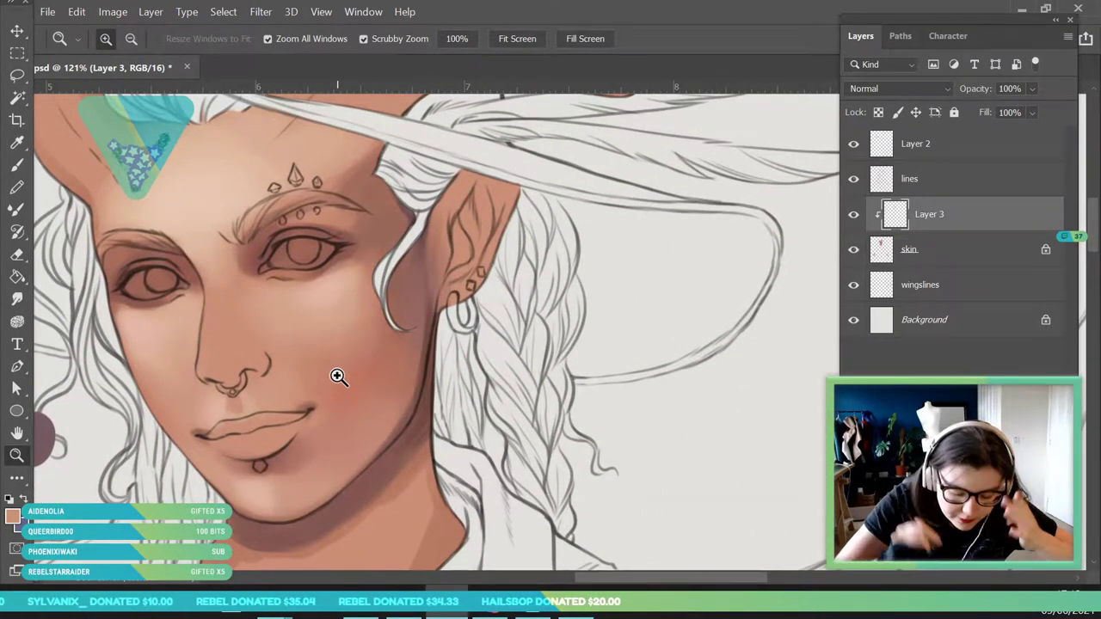
key("i")
left_click(332, 286)
key("b")
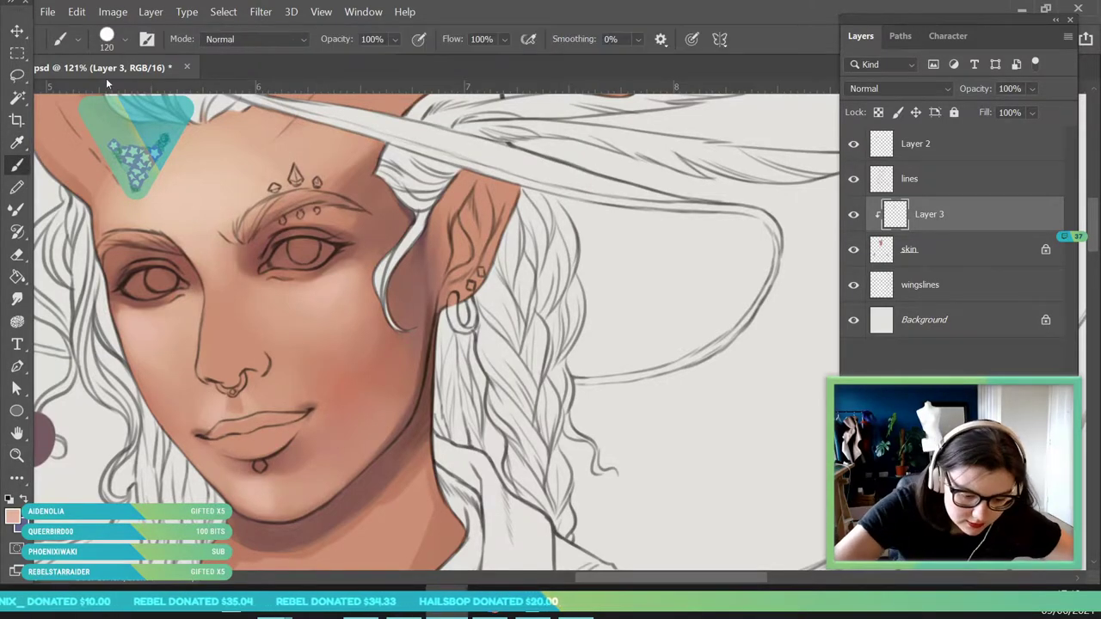
left_click(125, 40)
left_click_drag(157, 94, 181, 95)
left_click(628, 331)
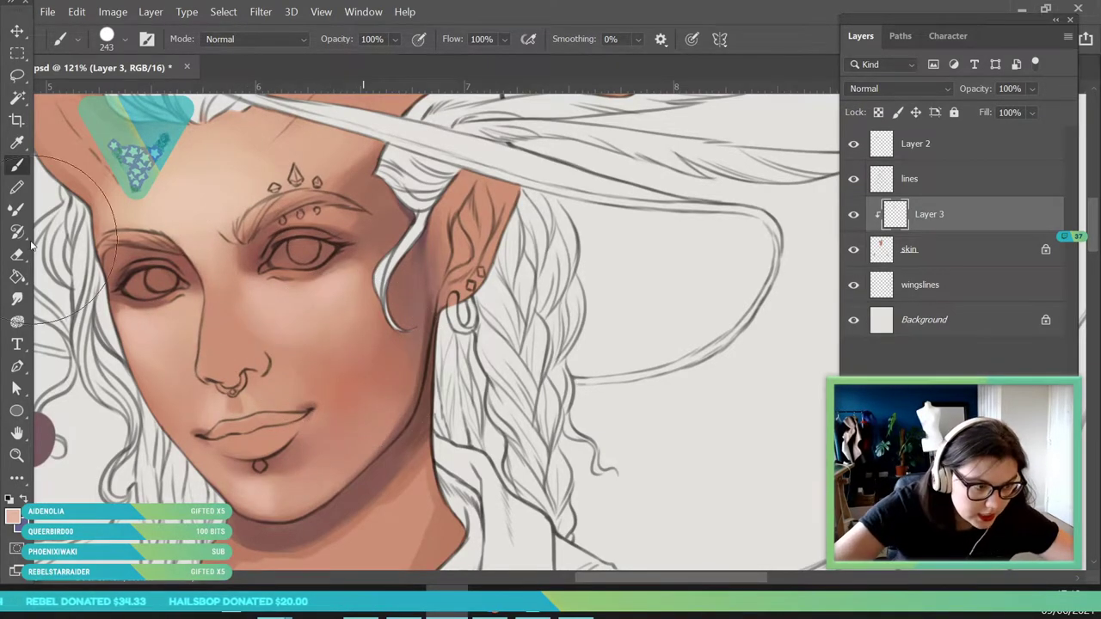
left_click(296, 334, "alt")
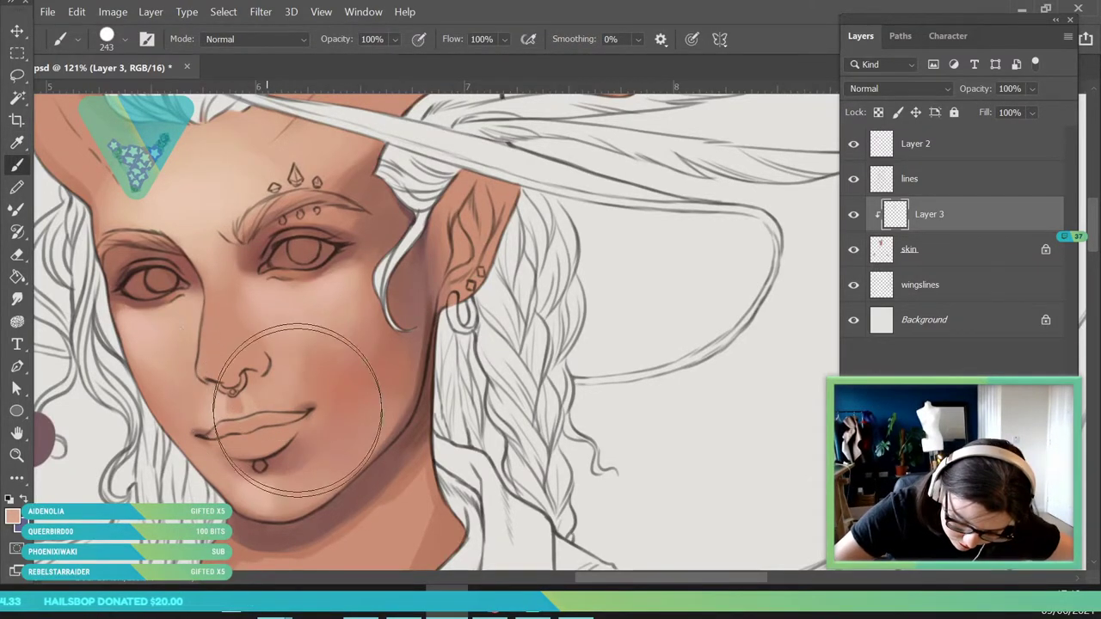
key("alt")
mouse_move(318, 370)
left_mouse_down()
mouse_move(332, 356)
mouse_move(307, 344)
mouse_move(297, 391)
mouse_move(316, 389)
mouse_move(337, 357)
mouse_move(334, 386)
mouse_move(341, 358)
mouse_move(330, 394)
mouse_move(310, 385)
left_mouse_up()
Sample a light cheek tone and brush it softly over the lower face with the 243 px brush.
left_click(18, 456)
left_click_drag(327, 325, 258, 516)
left_click_drag(350, 310, 371, 461)
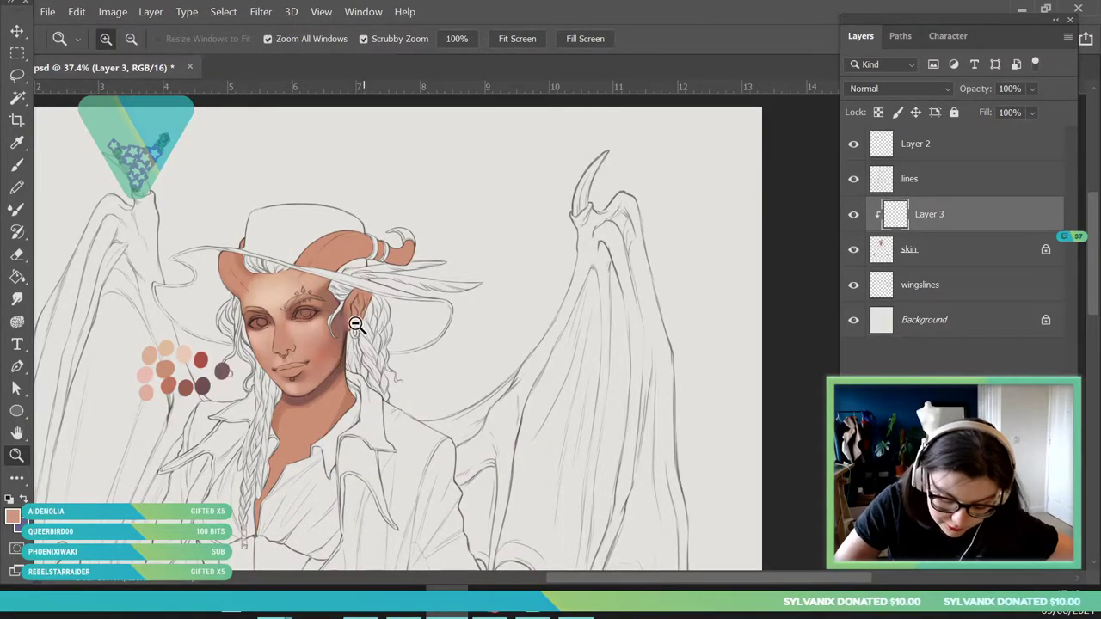
scroll(362, 344, "up", 6)
key("i")
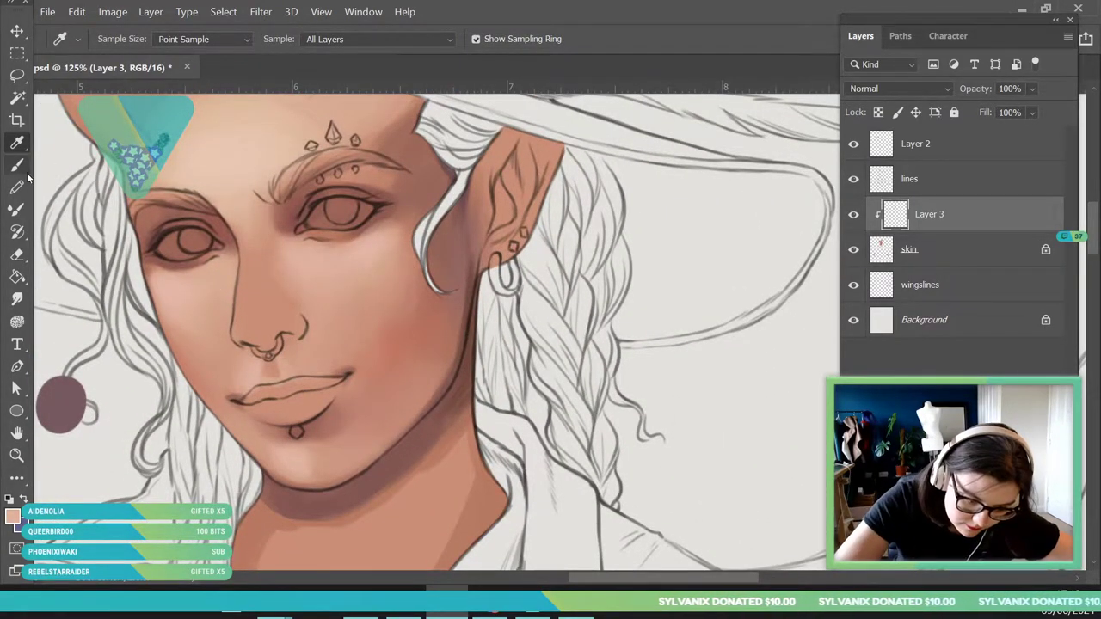
key("b")
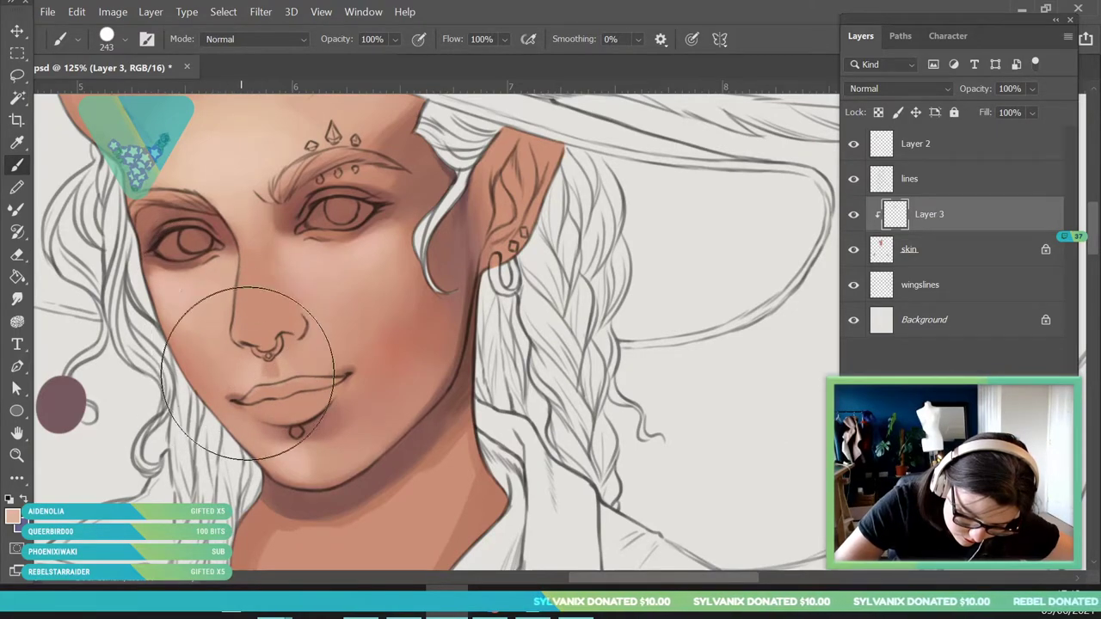
Toggle the visibility of Layer 3 and inspect the face shading against the whole figure.
key("z")
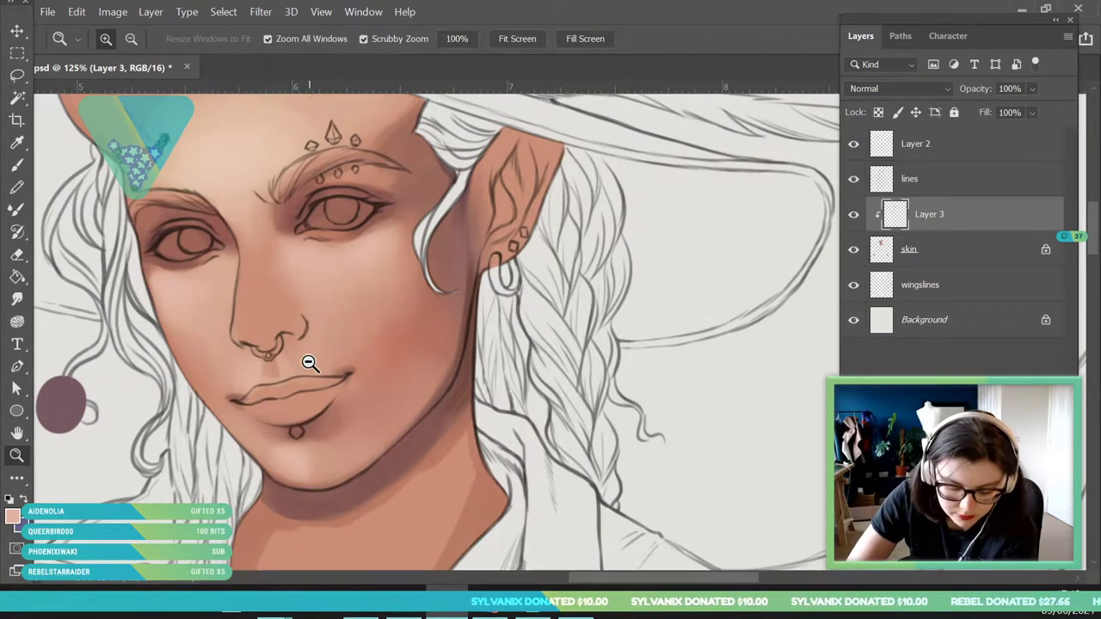
left_click_drag(307, 342, 283, 474)
left_click(853, 215)
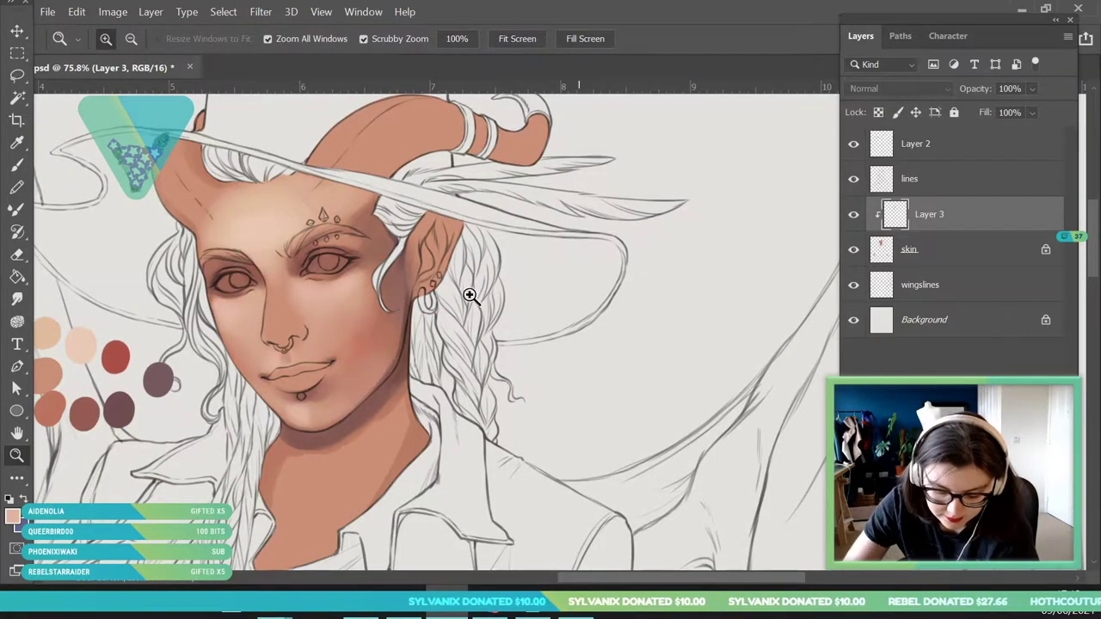
left_click_drag(467, 295, 307, 344)
left_click_drag(384, 263, 406, 324)
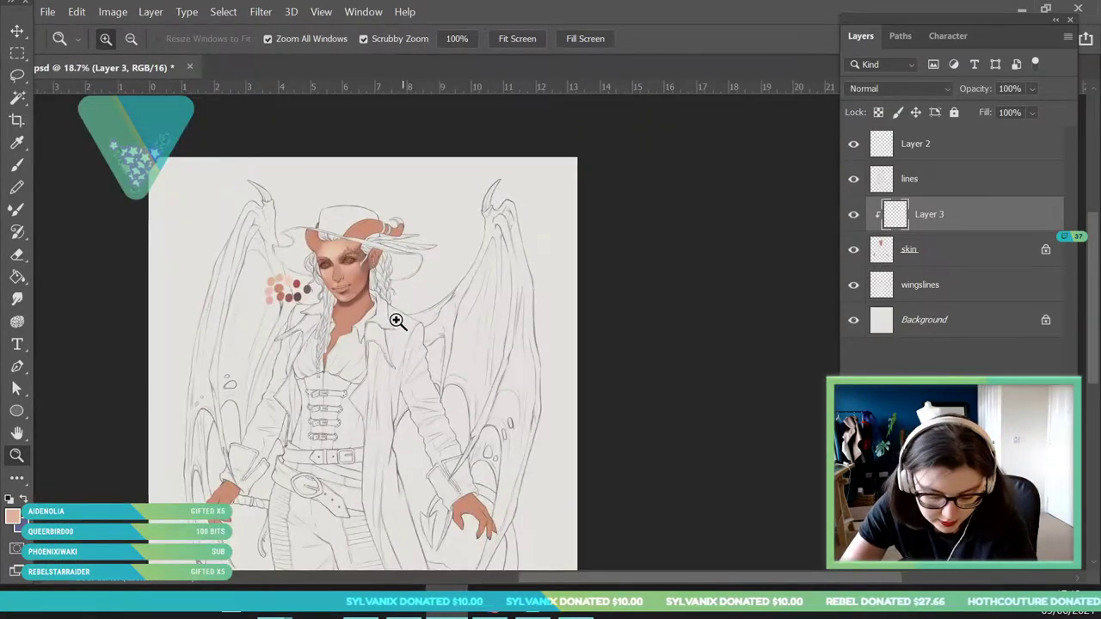
left_click_drag(371, 255, 322, 445)
Sample a light tan skin tone and soften the chin area below the lips with the 243 px brush.
key("i")
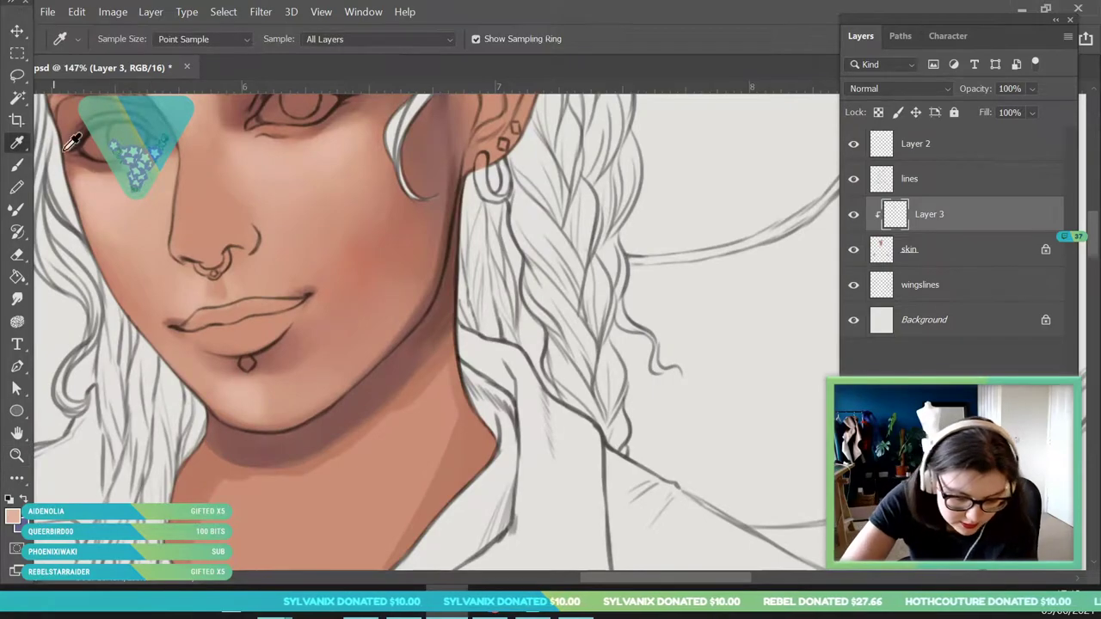
left_click(17, 165)
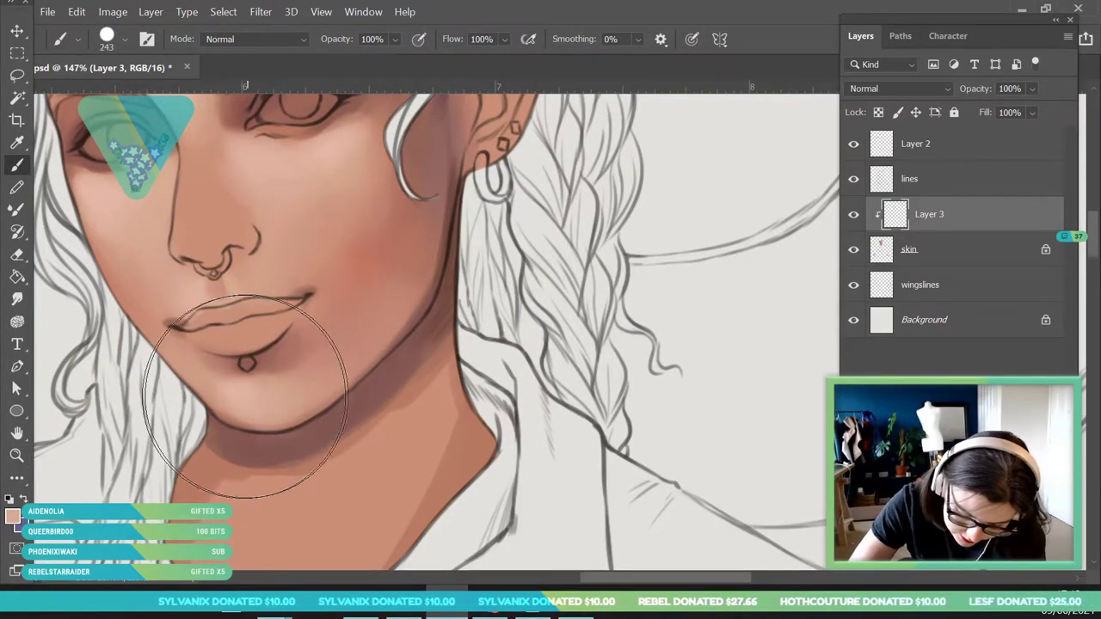
left_click(18, 455)
left_click_drag(270, 307, 202, 508)
left_click_drag(290, 290, 284, 254)
Sample the skin tones beside the chin and blend them along the lower cheek and jaw with the 243 px brush.
left_click(19, 143)
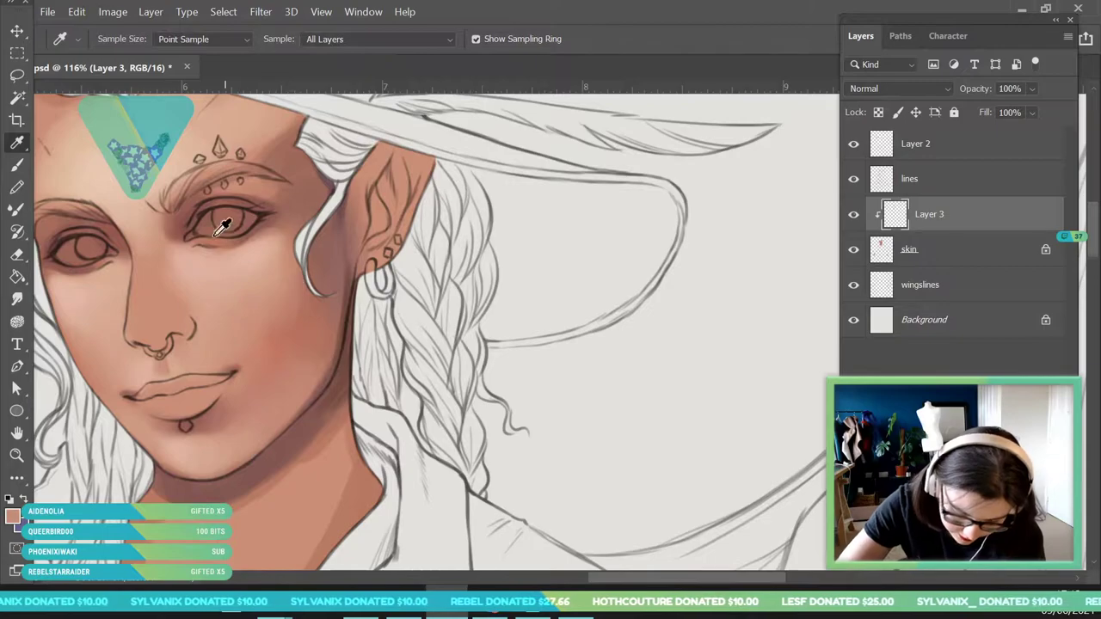
key("b")
mouse_move(267, 374)
left_mouse_down()
mouse_move(244, 398)
mouse_move(294, 413)
mouse_move(312, 381)
mouse_move(305, 370)
mouse_move(280, 463)
mouse_move(277, 404)
mouse_move(271, 460)
left_mouse_up()
key("i")
left_click(248, 441)
key("b")
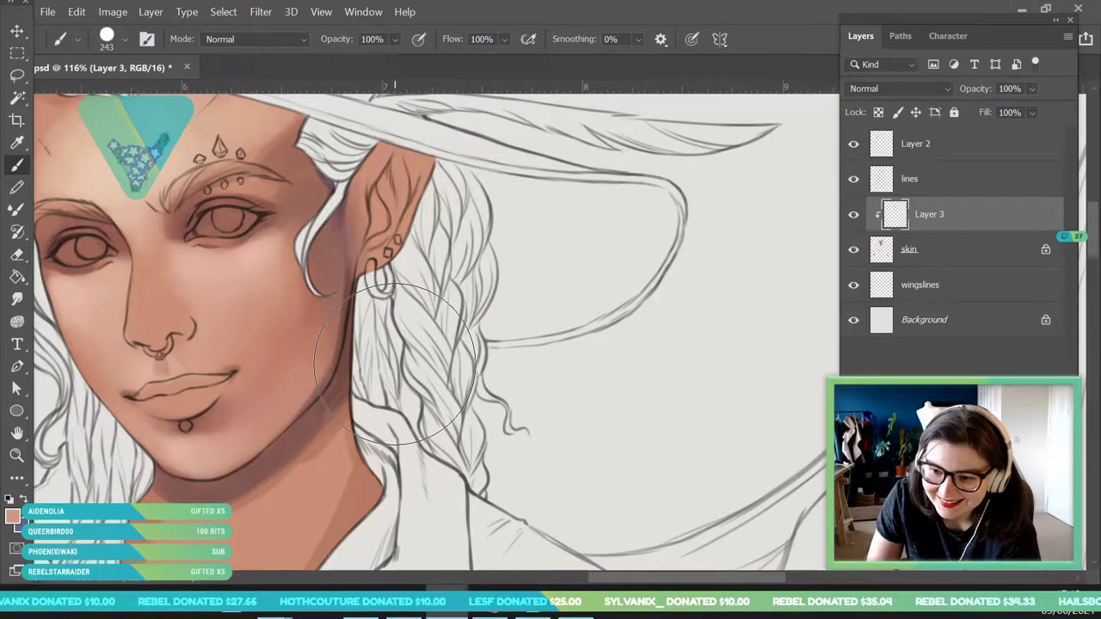
mouse_move(251, 456)
left_mouse_down()
mouse_move(225, 461)
mouse_move(309, 389)
mouse_move(251, 451)
mouse_move(323, 368)
mouse_move(224, 472)
mouse_move(272, 390)
mouse_move(241, 437)
left_mouse_up()
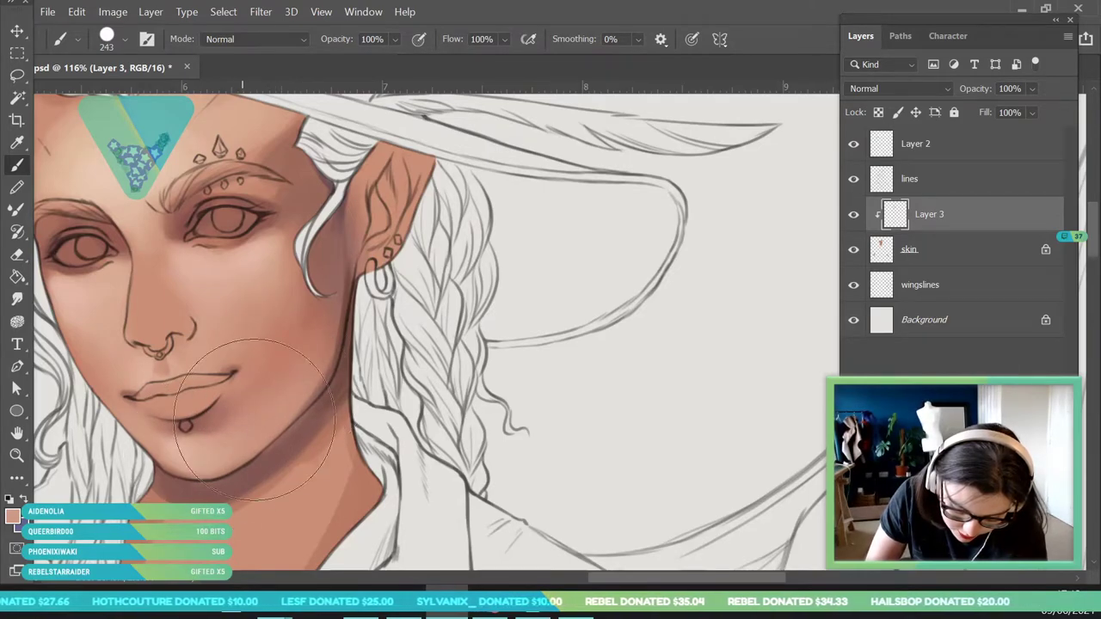
Sample the rosy tone of the lower near cheek and blend it beside the mouth and toward the chin at 243 px.
key("i")
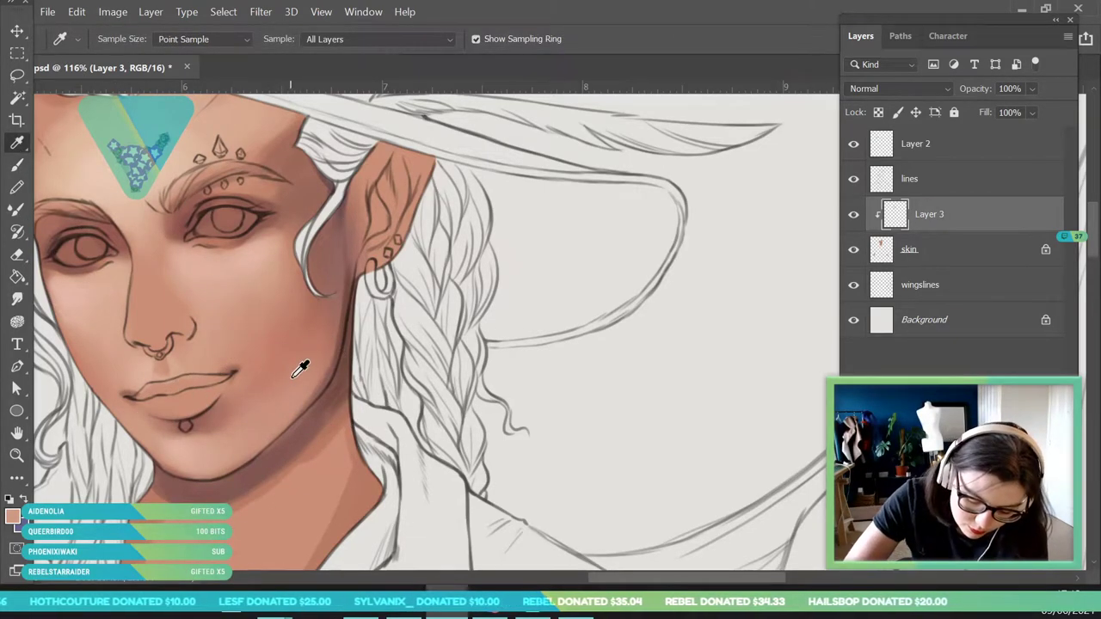
left_click(283, 381)
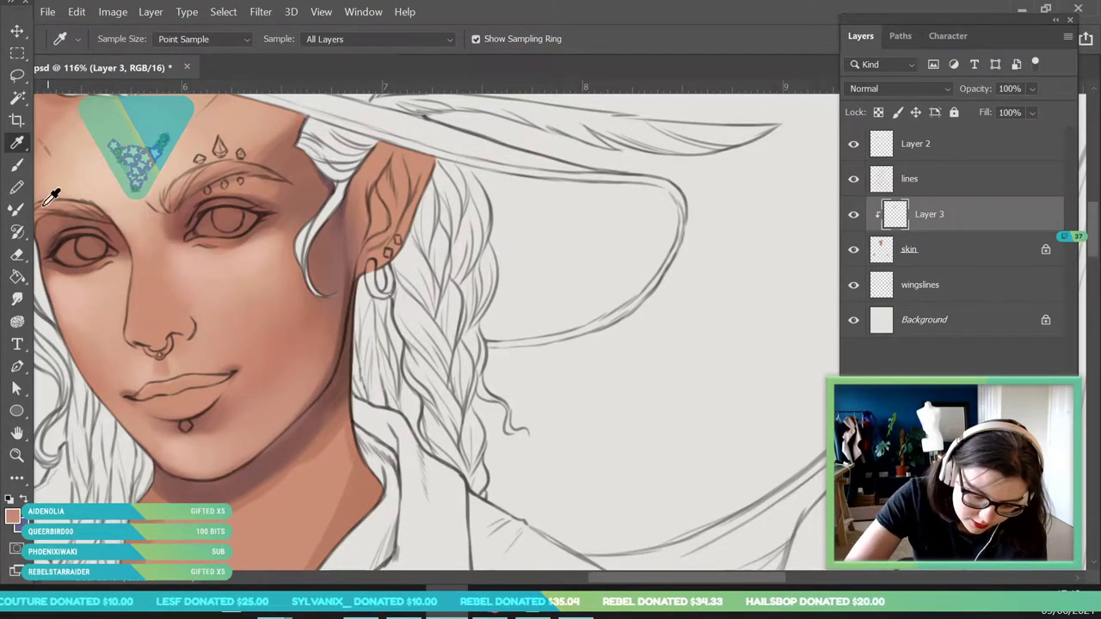
key("b")
mouse_move(262, 385)
left_mouse_down()
mouse_move(276, 379)
mouse_move(270, 405)
mouse_move(108, 422)
left_mouse_up()
Sample the dark brown at the edge of the near jaw and set the brush size to 28 px.
key("z")
mouse_move(321, 327)
left_mouse_down()
mouse_move(358, 393)
mouse_move(435, 421)
left_mouse_up()
left_click_drag(327, 363, 368, 456)
scroll(366, 450, "up", 3)
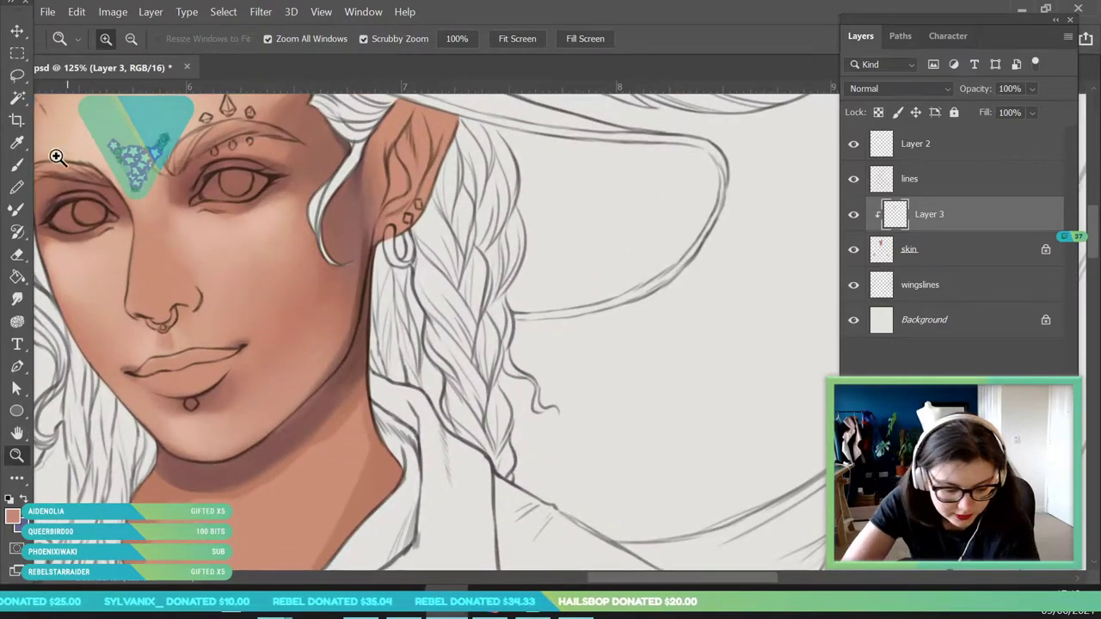
key("i")
left_click(365, 331)
key("b")
left_click(110, 39)
type("28")
key("Return")
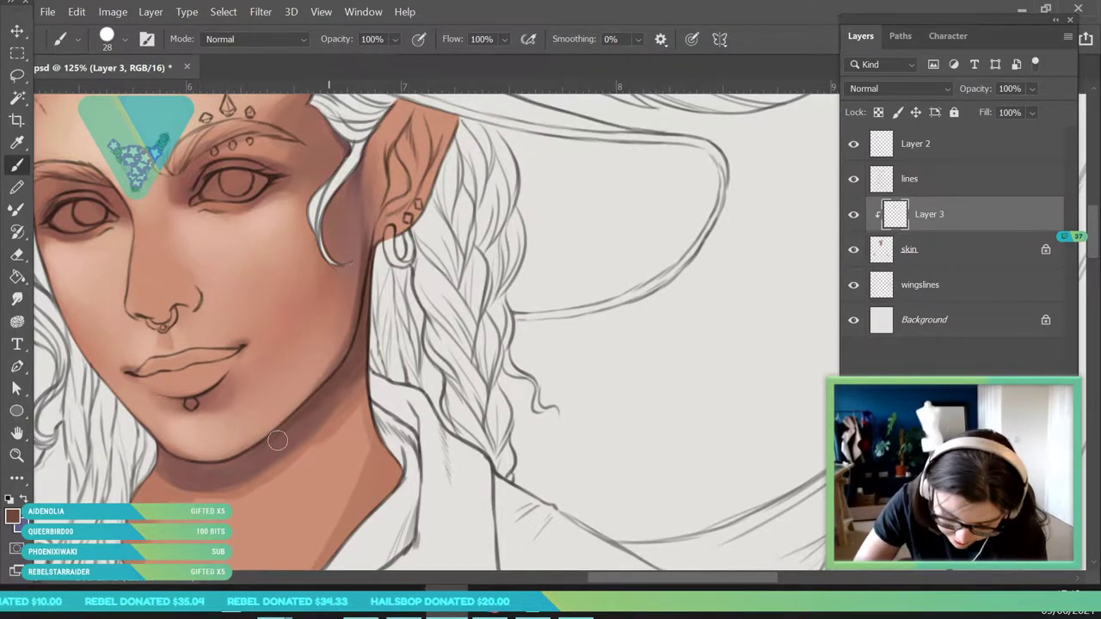
Add a new layer directly above the lines layer and name it overlines.
left_click(934, 191)
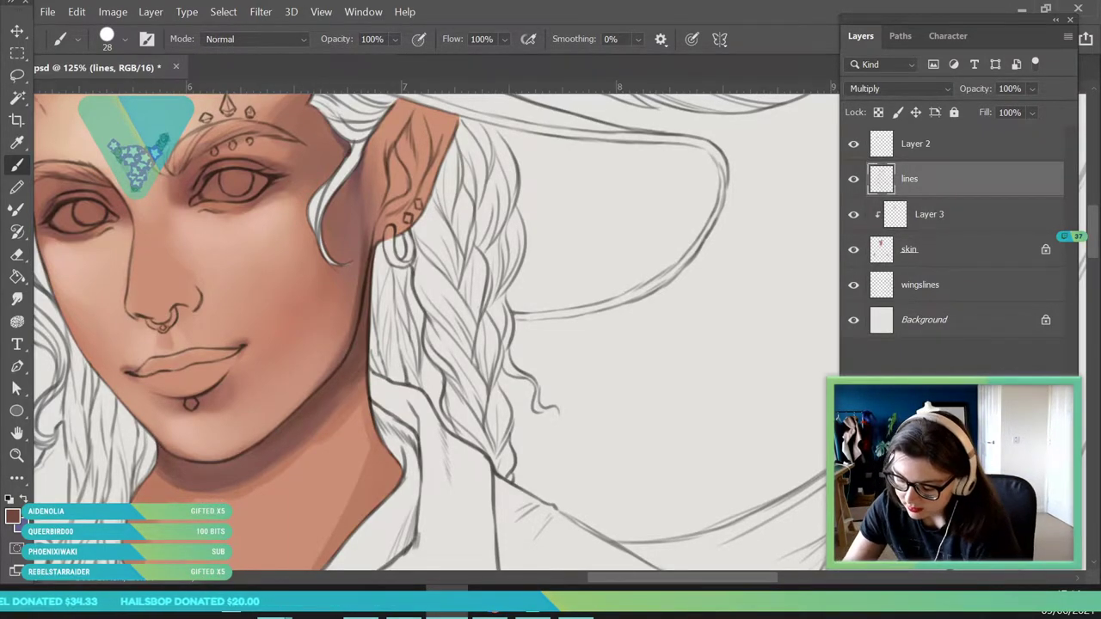
key("ctrl+shift+alt+n")
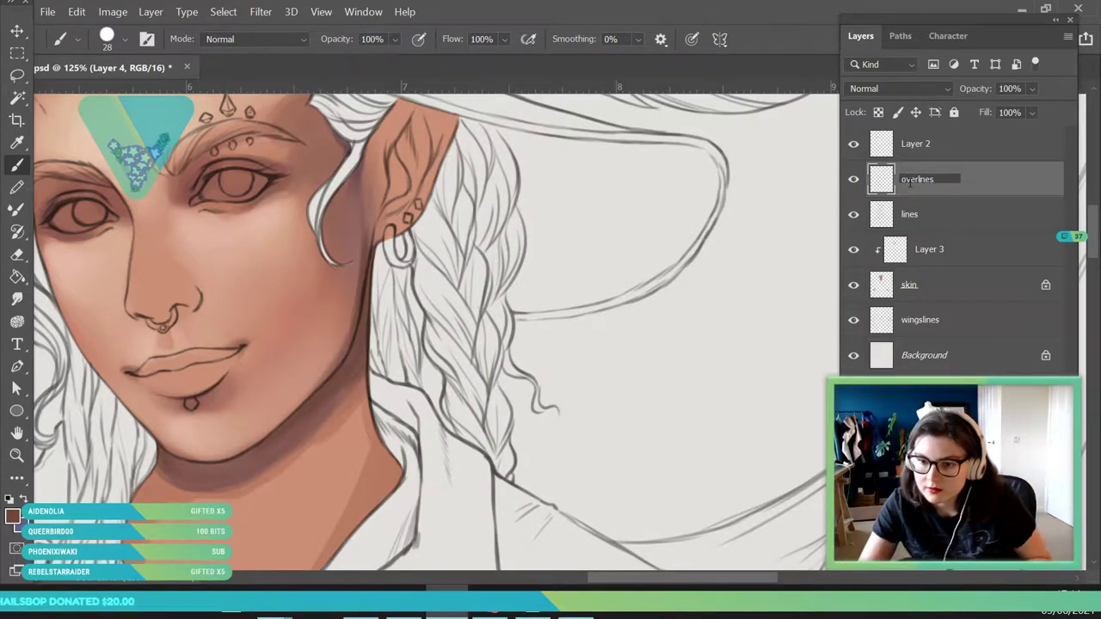
key("Return")
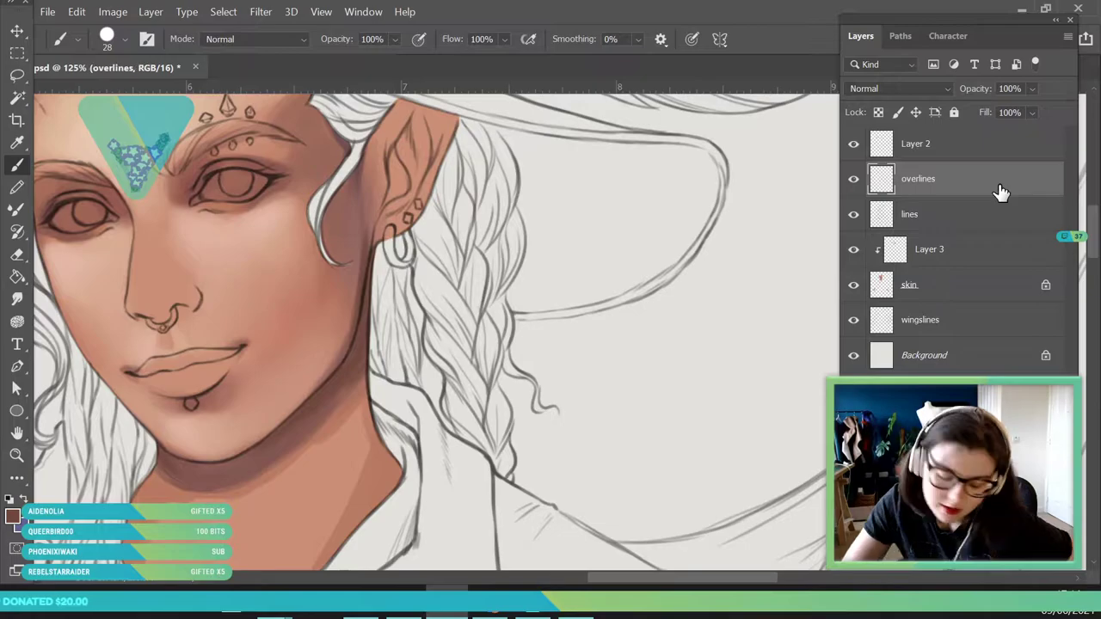
Set the foreground colour to a dark reddish brown of about #53312f, based on the jaw's shadow tone.
left_click(20, 460)
left_click_drag(290, 292, 292, 332)
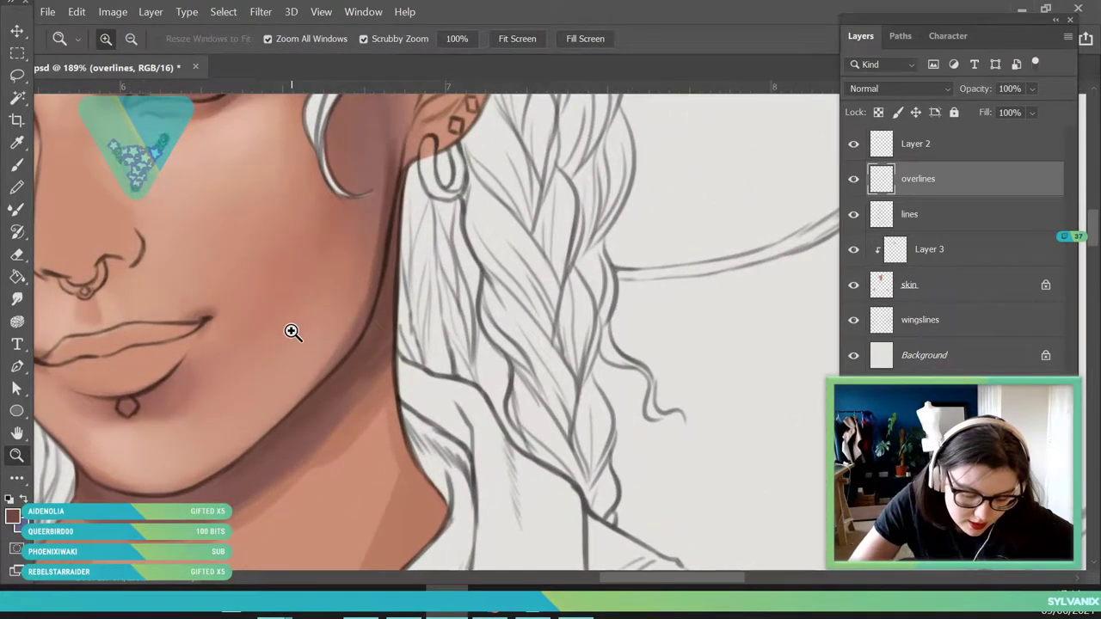
key("i")
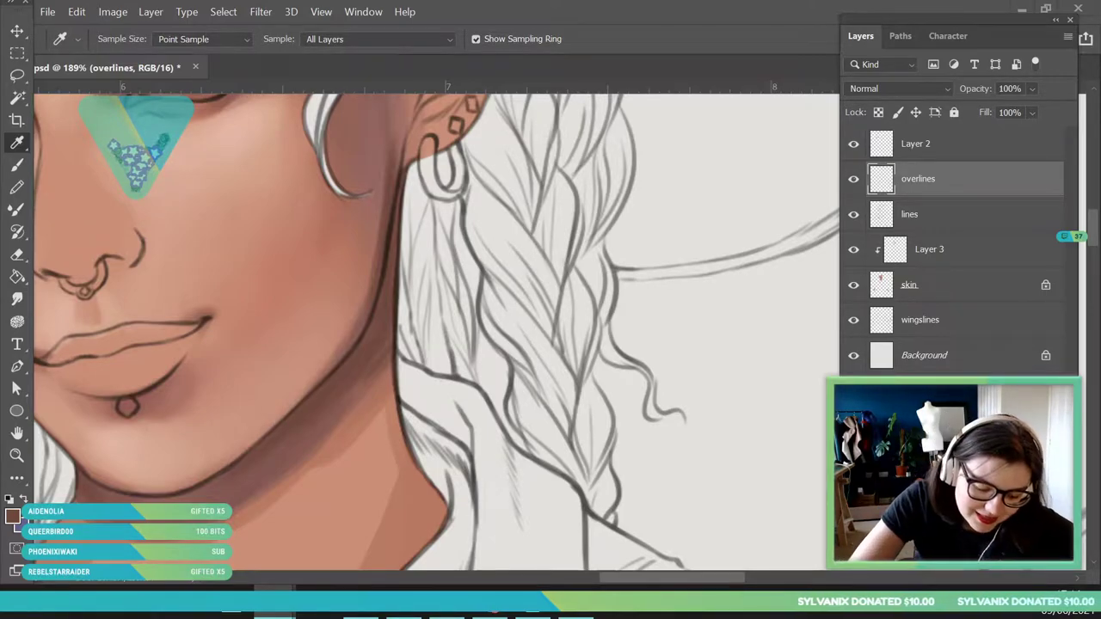
key("b")
key("i")
left_click(12, 516)
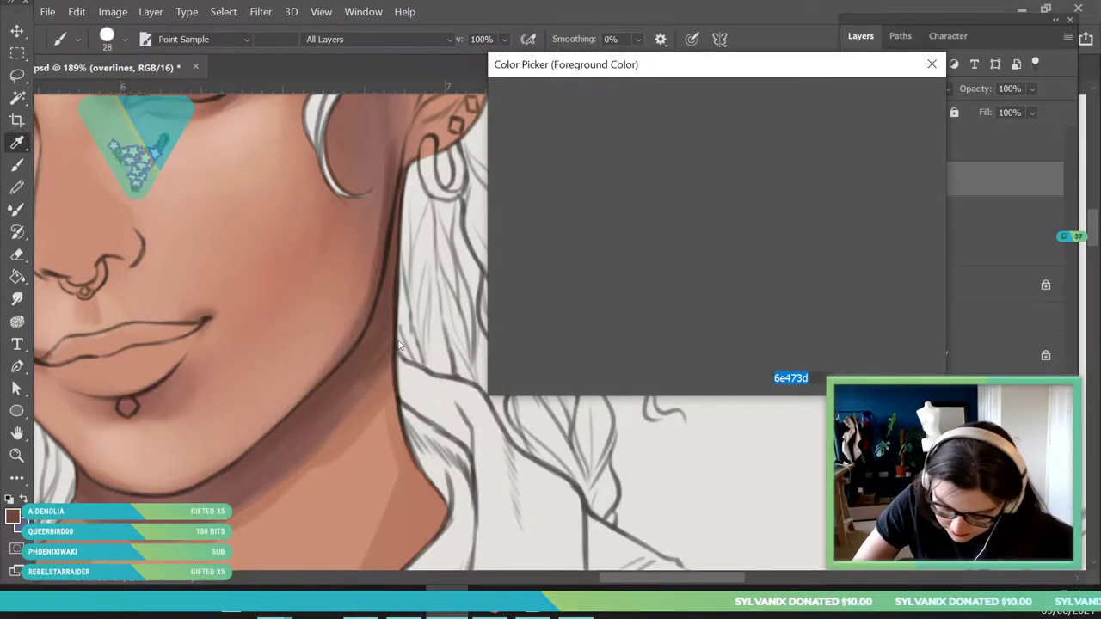
left_click(339, 401)
left_click_drag(748, 319, 750, 324)
left_click_drag(586, 218, 595, 253)
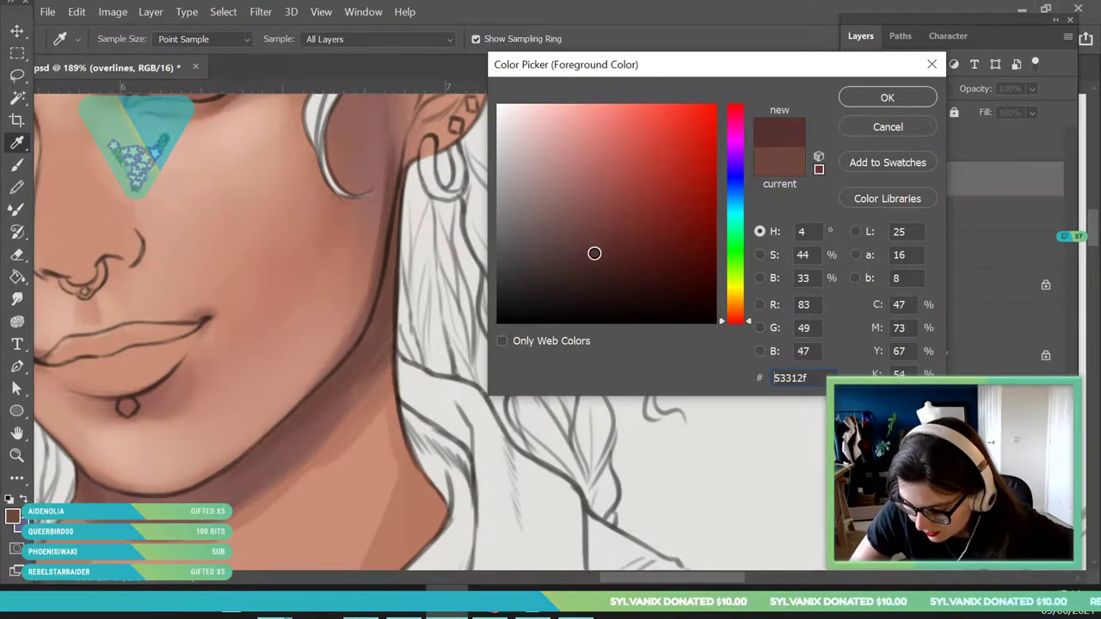
left_click(882, 98)
Retrace the near jaw's contour on the overlines layer with a 9 px brush and readjust the dark reddish brown foreground colour.
left_click(125, 40)
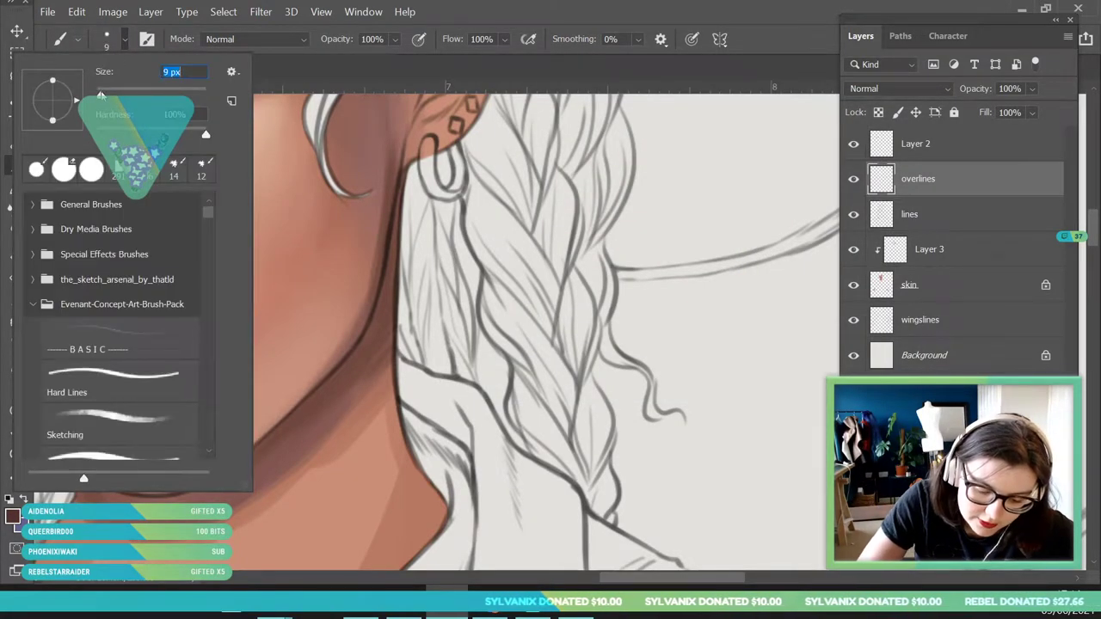
left_click(267, 434)
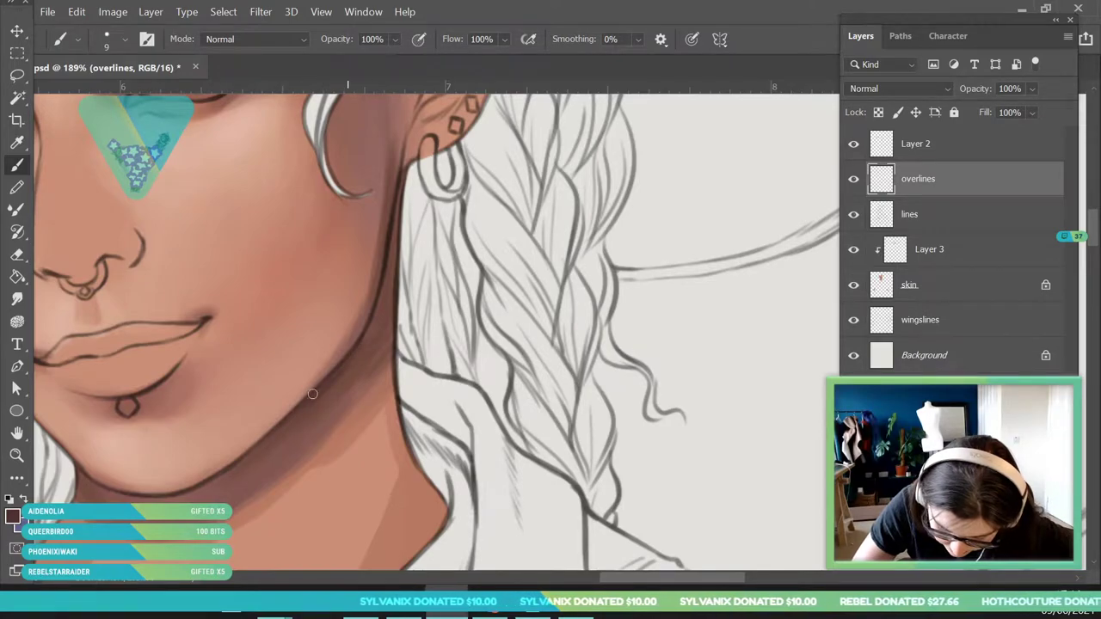
left_click(13, 516)
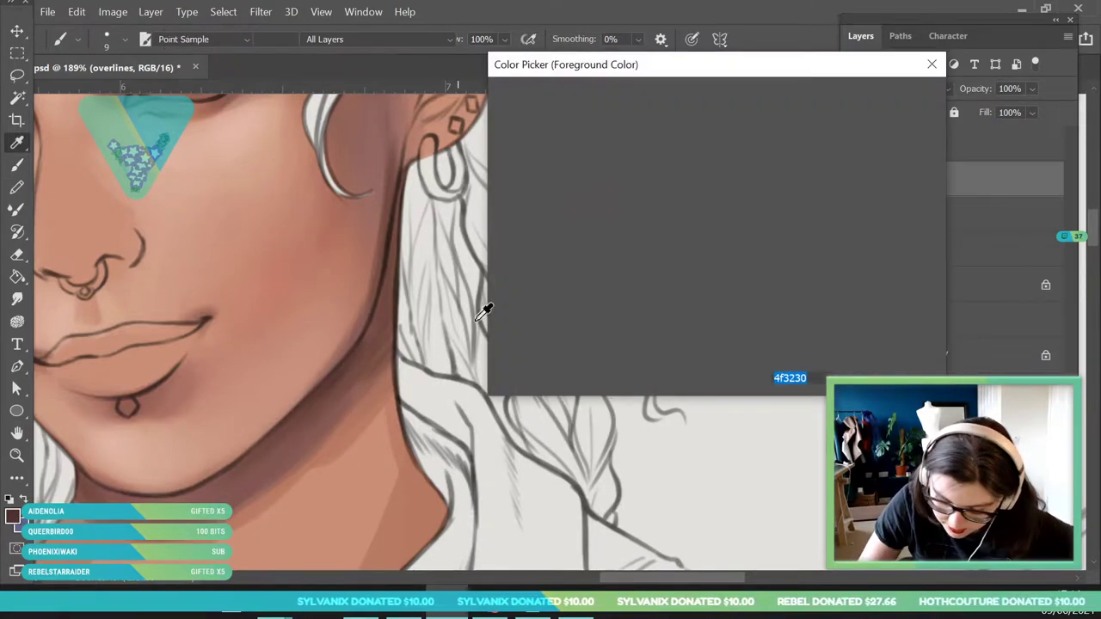
left_click(881, 99)
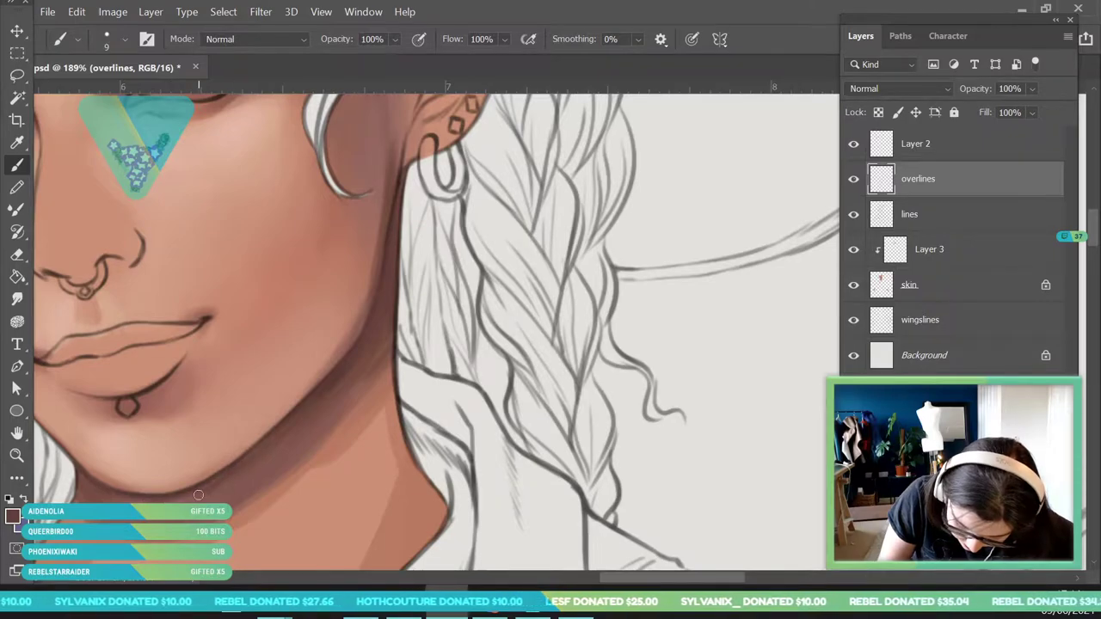
Examine the blended face up close and within the whole figure, comparing it with Layer 3 hidden and shown.
key("z")
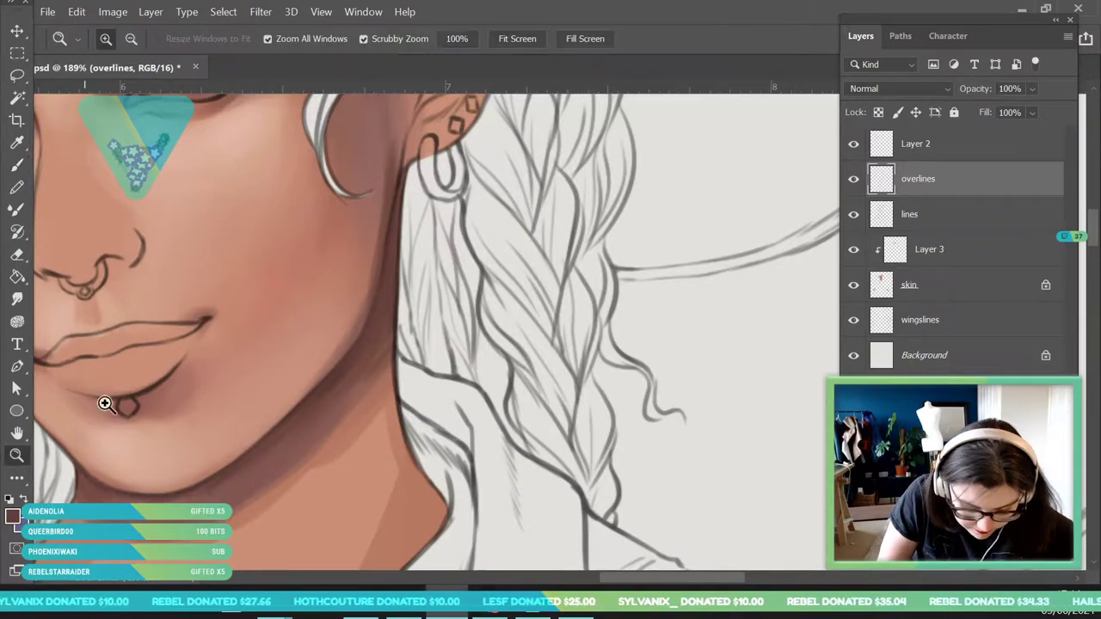
left_click_drag(245, 421, 164, 424)
left_click_drag(301, 431, 270, 415)
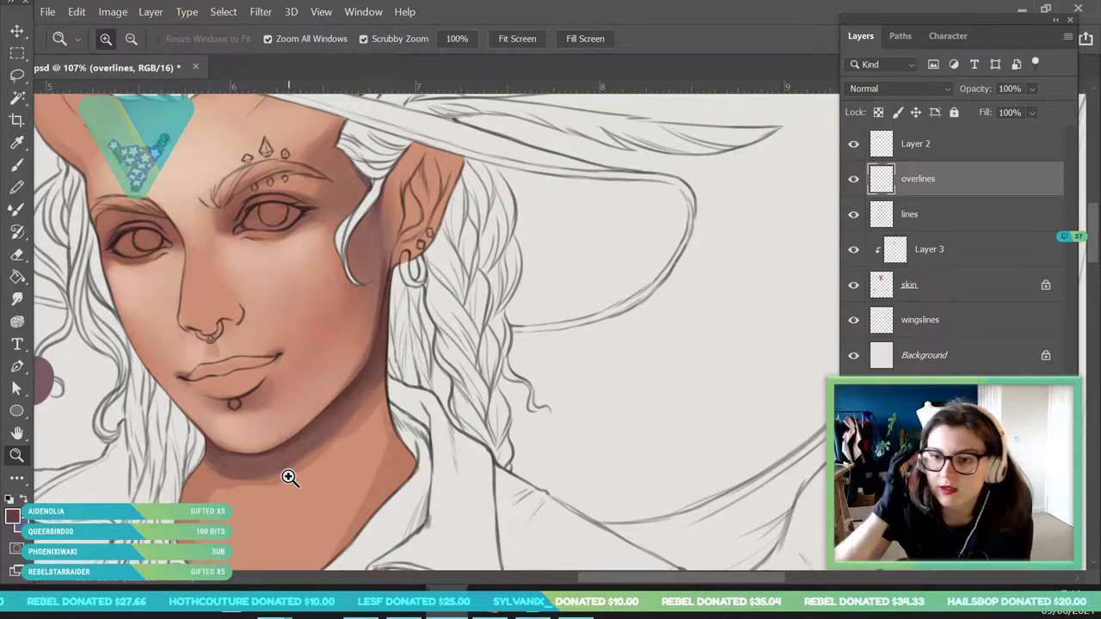
left_click_drag(260, 332, 248, 332)
scroll(379, 231, "down", 3)
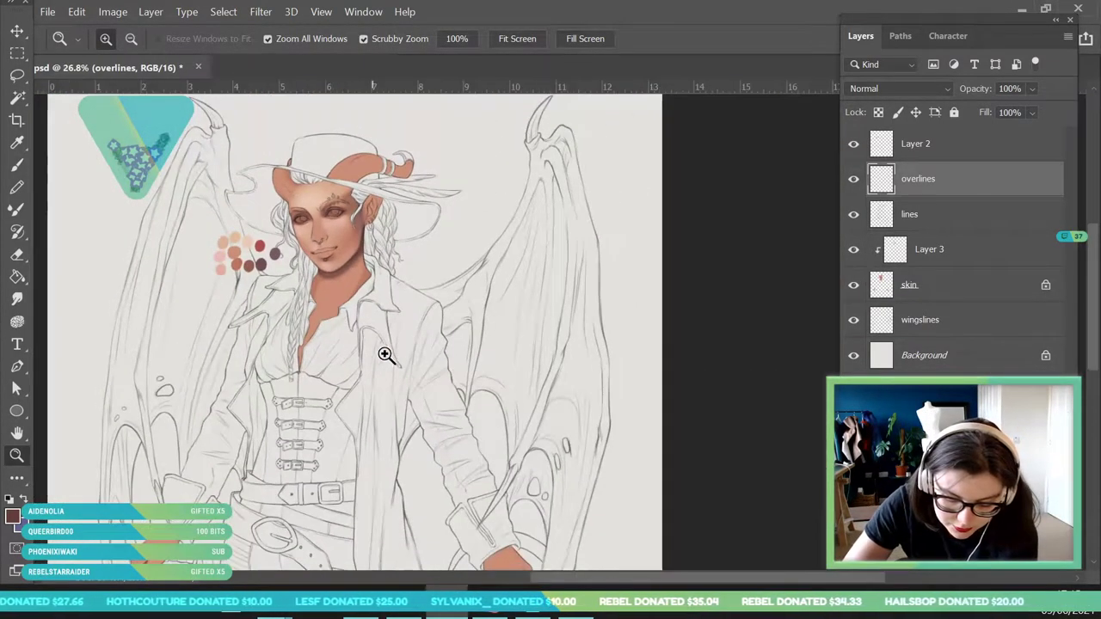
scroll(349, 227, "down", 1)
scroll(348, 237, "up", 5)
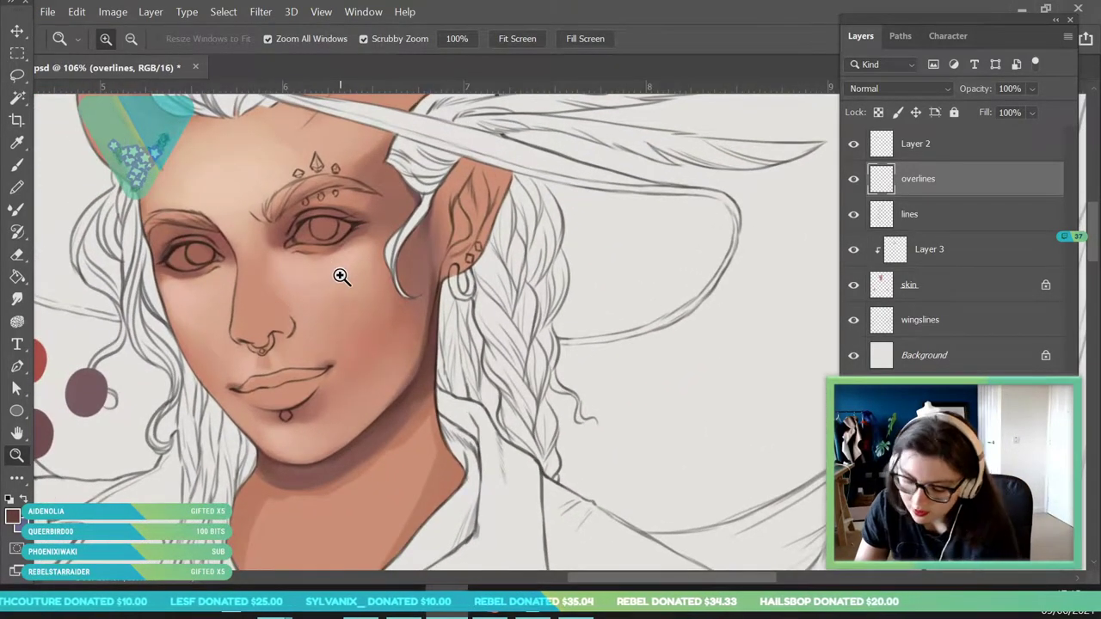
left_click(853, 250)
left_click(853, 249)
Merge the clipped Layer 3 down into the skin layer and add a new empty layer directly above it.
left_click(941, 246)
right_click(941, 246)
left_click(829, 574)
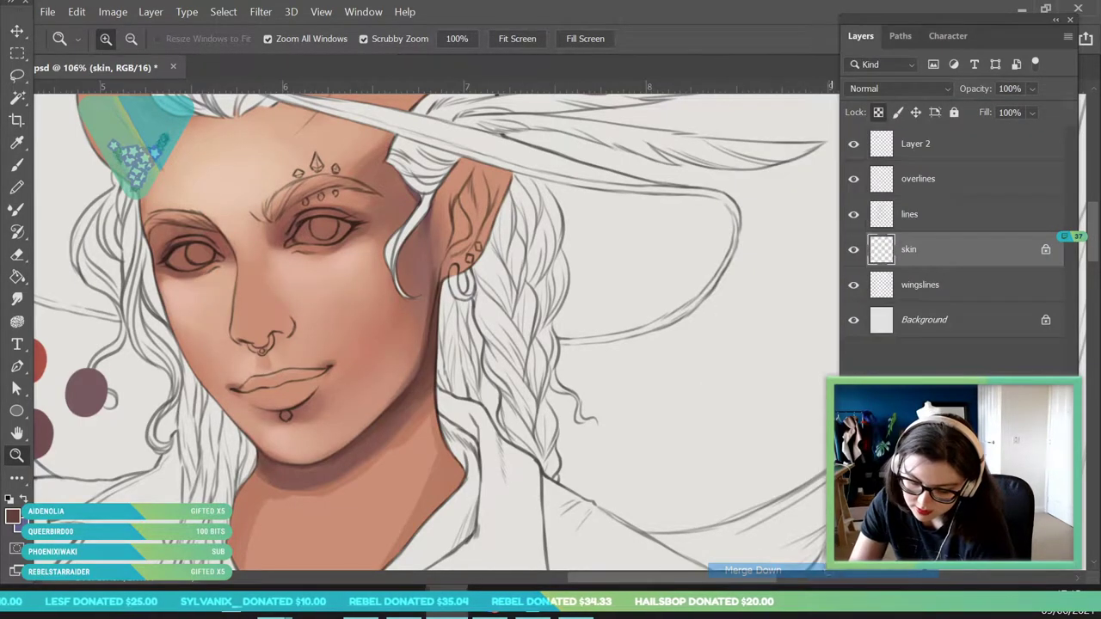
key("ctrl+z")
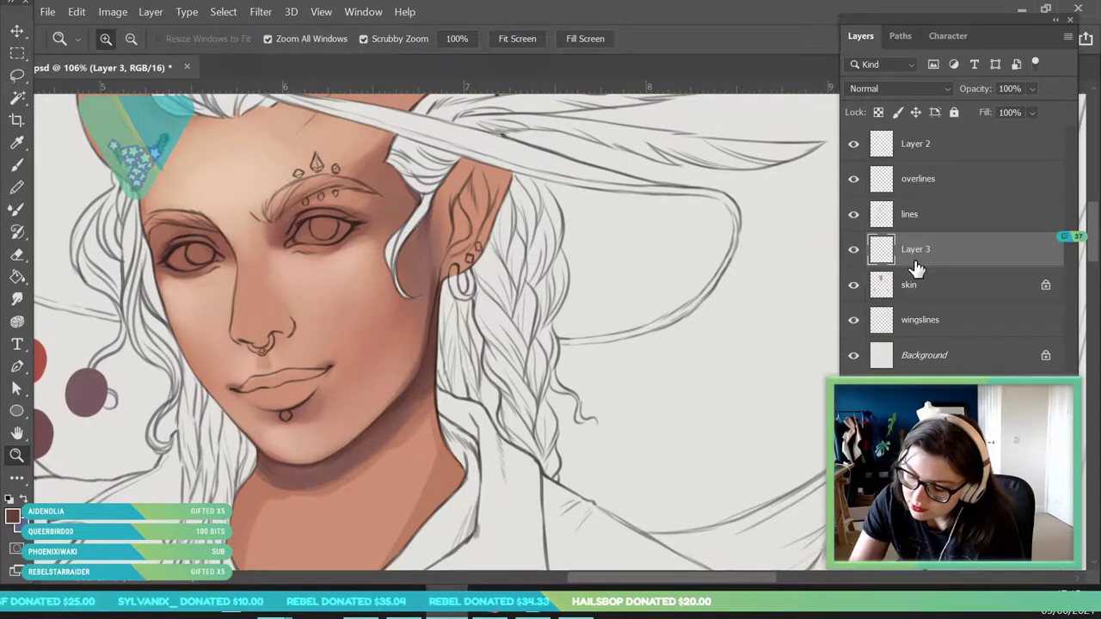
Sample the rosy tone of the near cheek and dab a small 9 px mark on the nose.
left_click_drag(623, 378, 452, 364)
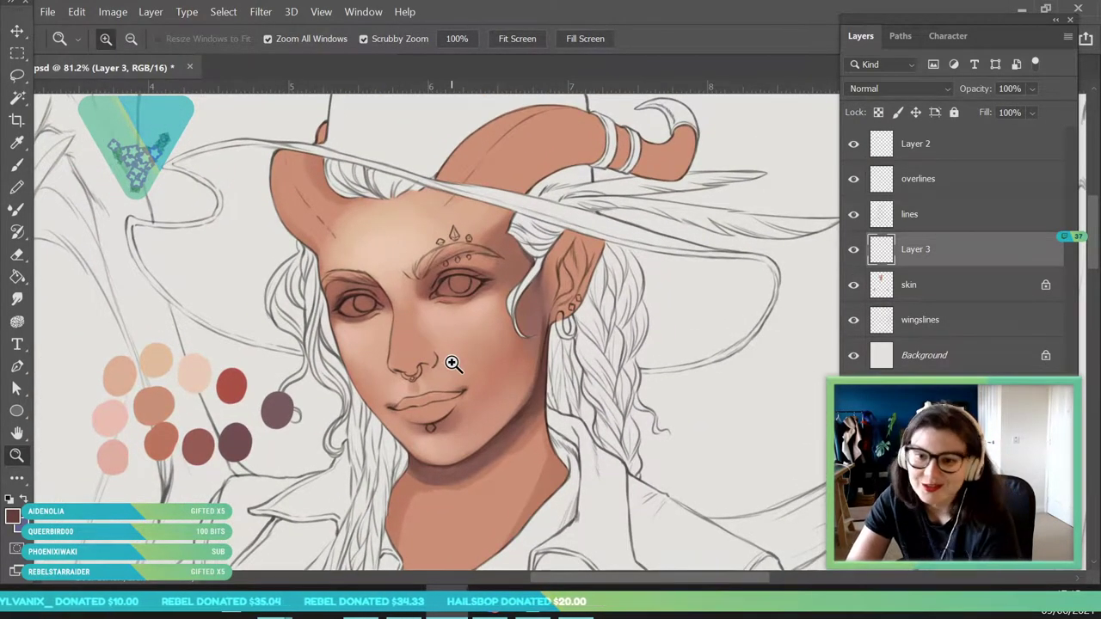
left_click_drag(125, 487, 60, 474)
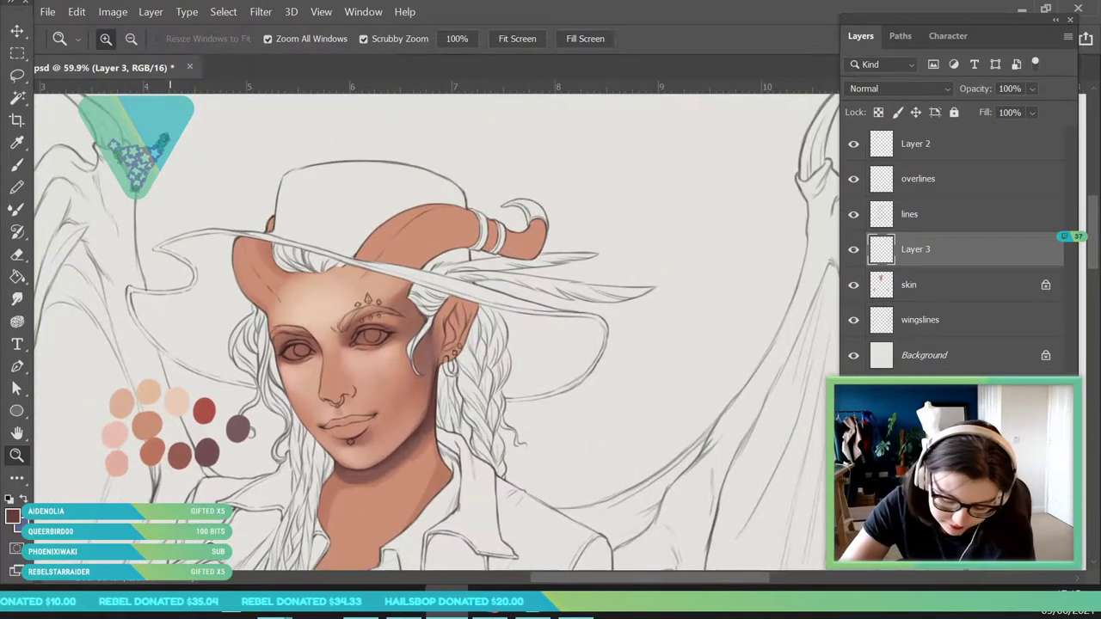
left_click_drag(387, 421, 441, 500)
key("i")
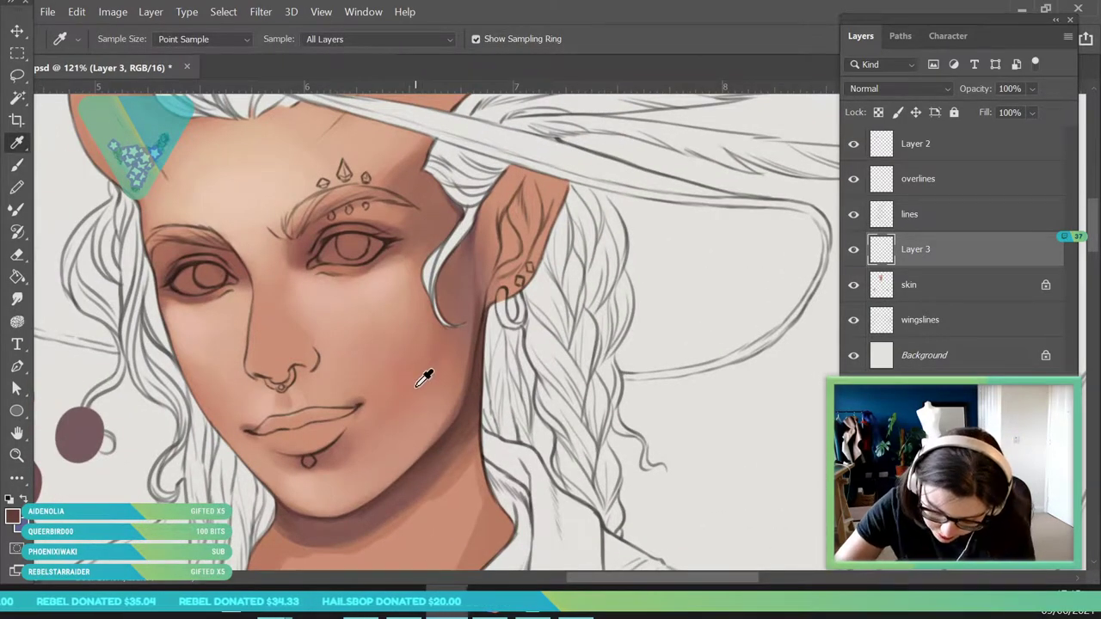
left_click(413, 388)
left_click(361, 437)
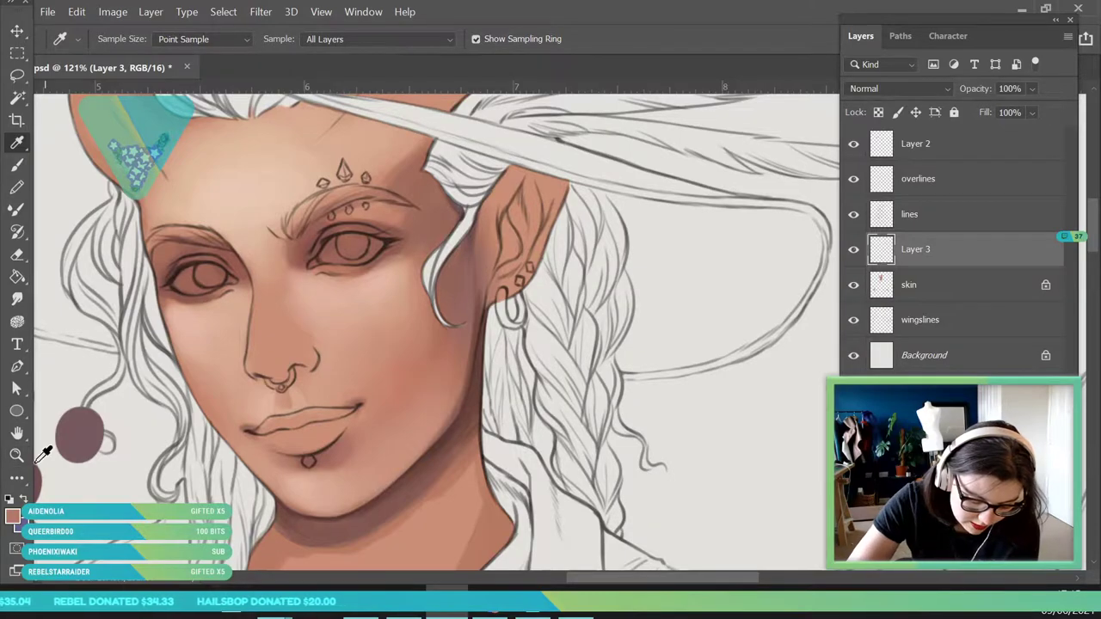
key("z")
left_click(308, 433)
key("b")
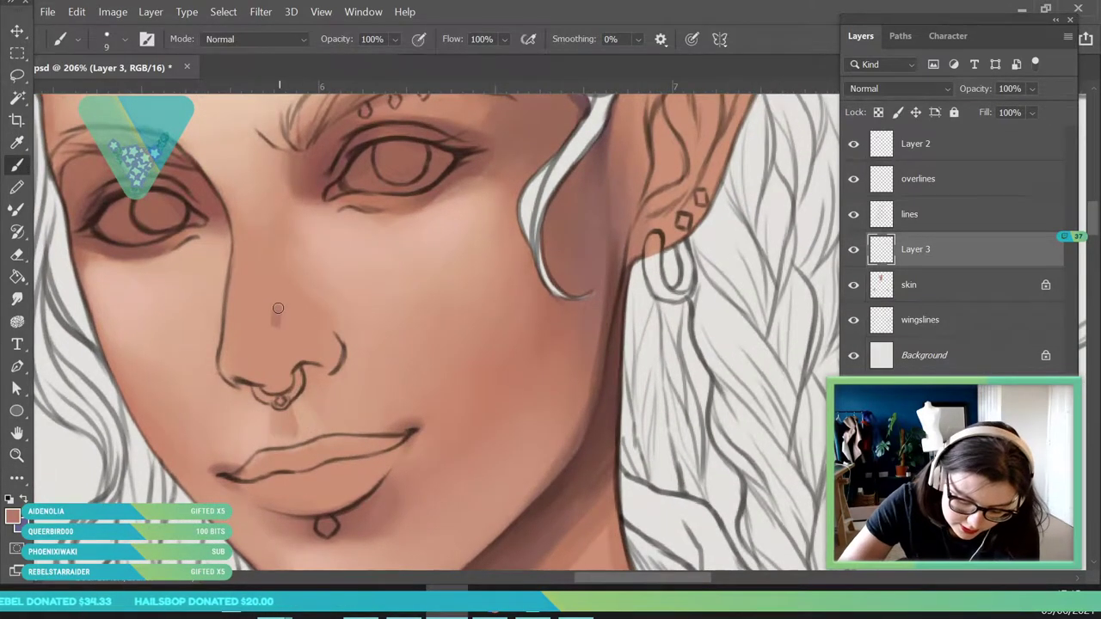
Resample the redder cheek tone and shade an oval on the nose plus its far side and underside at 20 px.
key("i")
left_click(541, 341)
key("b")
left_click(121, 39)
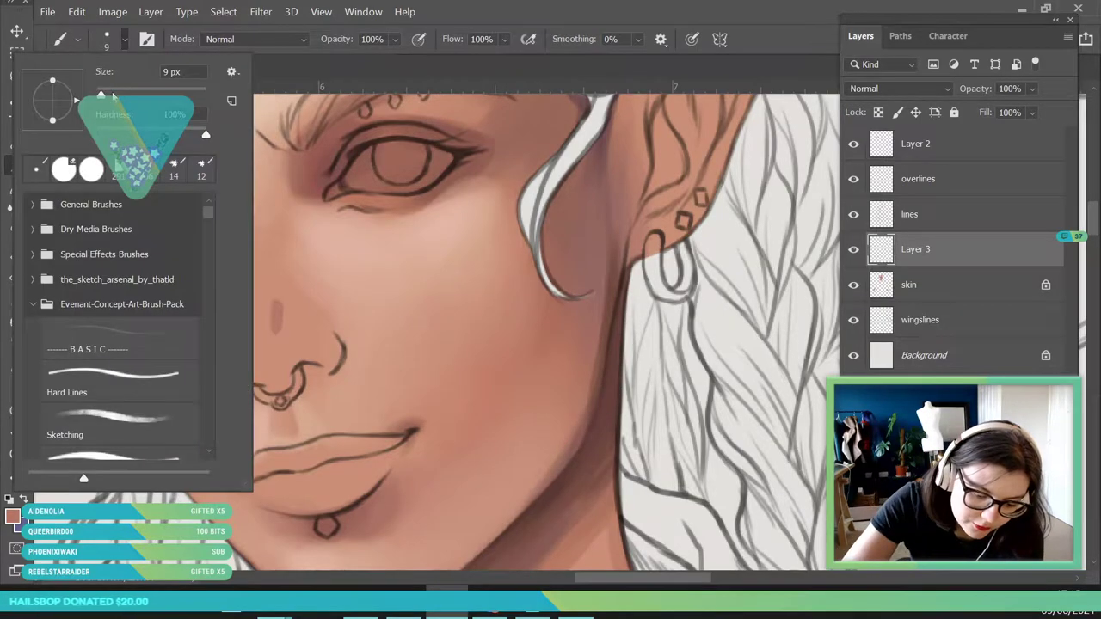
left_click(269, 327)
left_click_drag(270, 331, 275, 307)
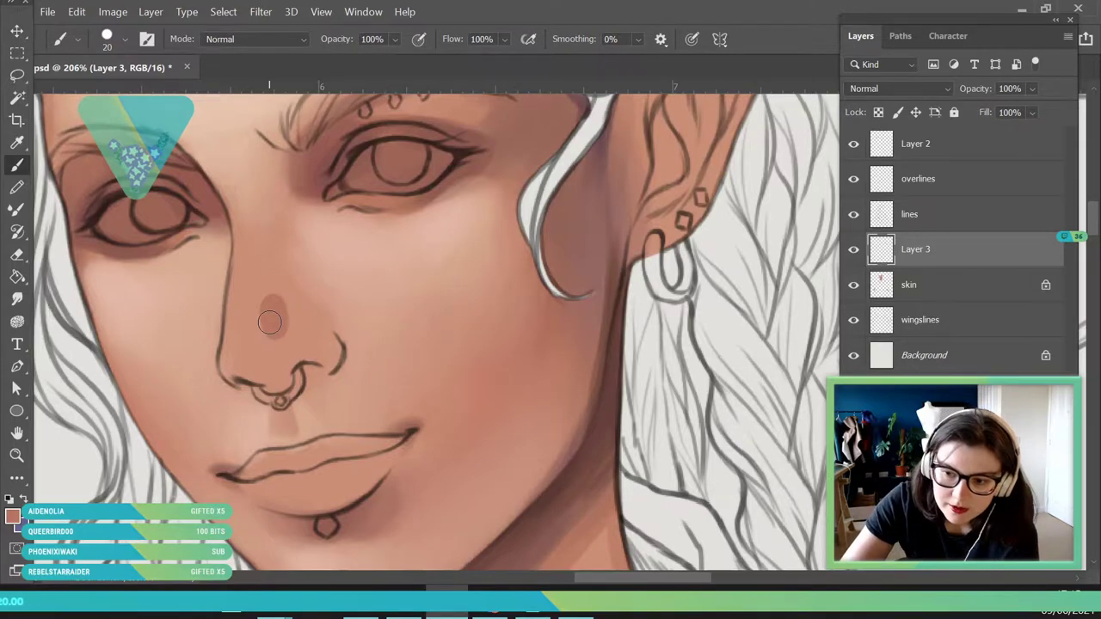
mouse_move(247, 342)
left_mouse_down()
mouse_move(242, 380)
mouse_move(234, 336)
mouse_move(230, 369)
mouse_move(230, 360)
mouse_move(250, 208)
left_mouse_up()
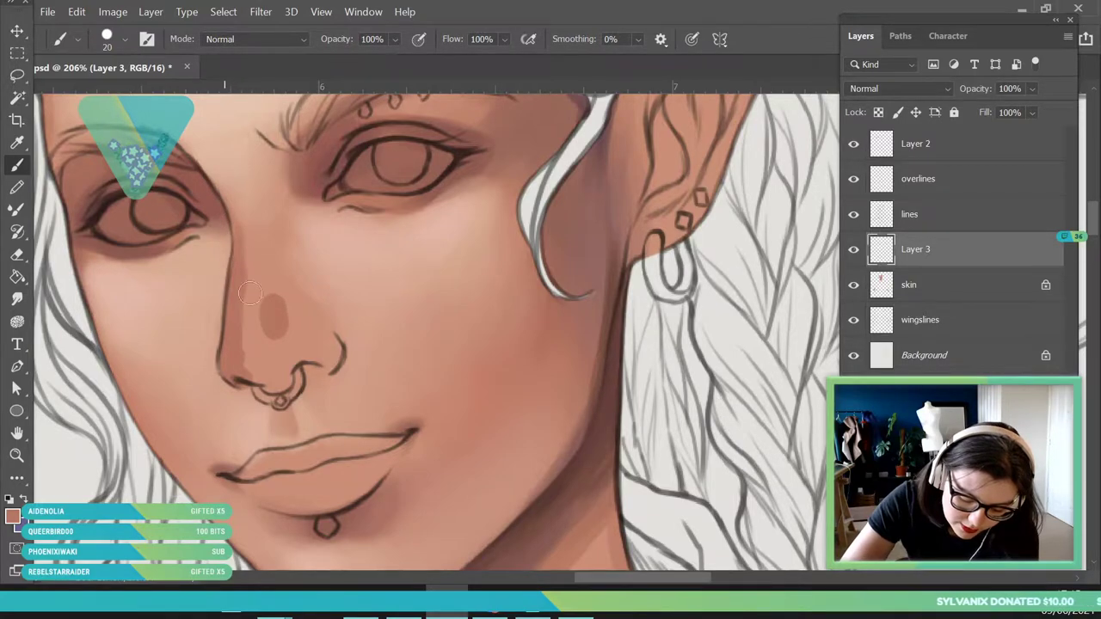
left_click_drag(262, 376, 257, 372)
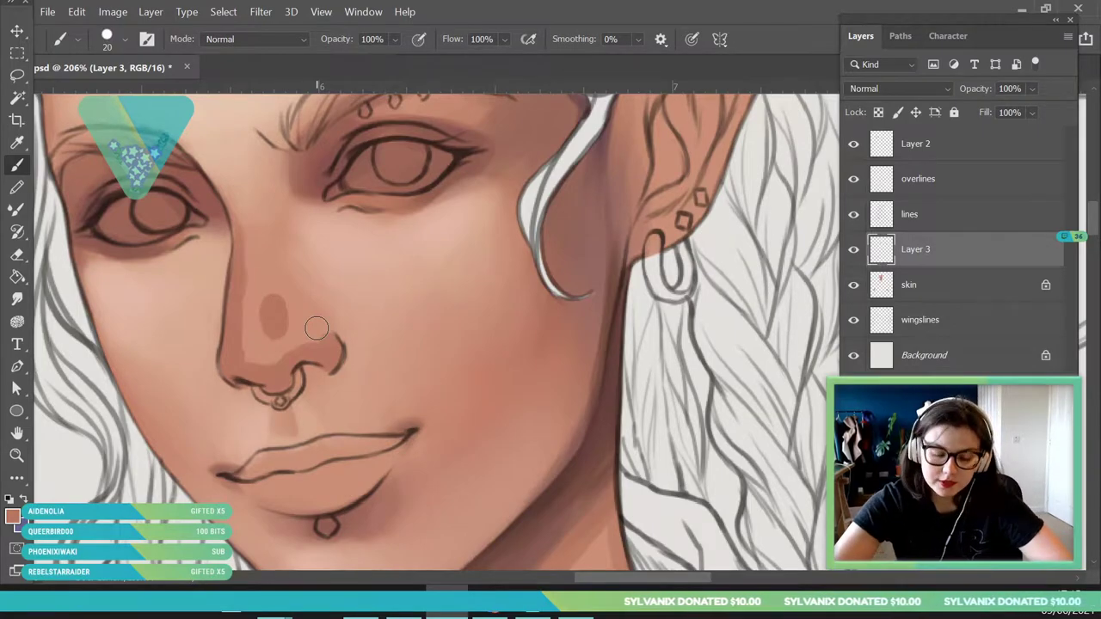
Enlarge the brush to 42 px and fill the whole nose with the reddish tone from the bridge to the nostrils.
left_click(19, 455)
mouse_move(359, 280)
left_mouse_down()
mouse_move(318, 262)
mouse_move(344, 268)
left_mouse_up()
left_click(20, 165)
left_click(123, 41)
left_click(196, 182)
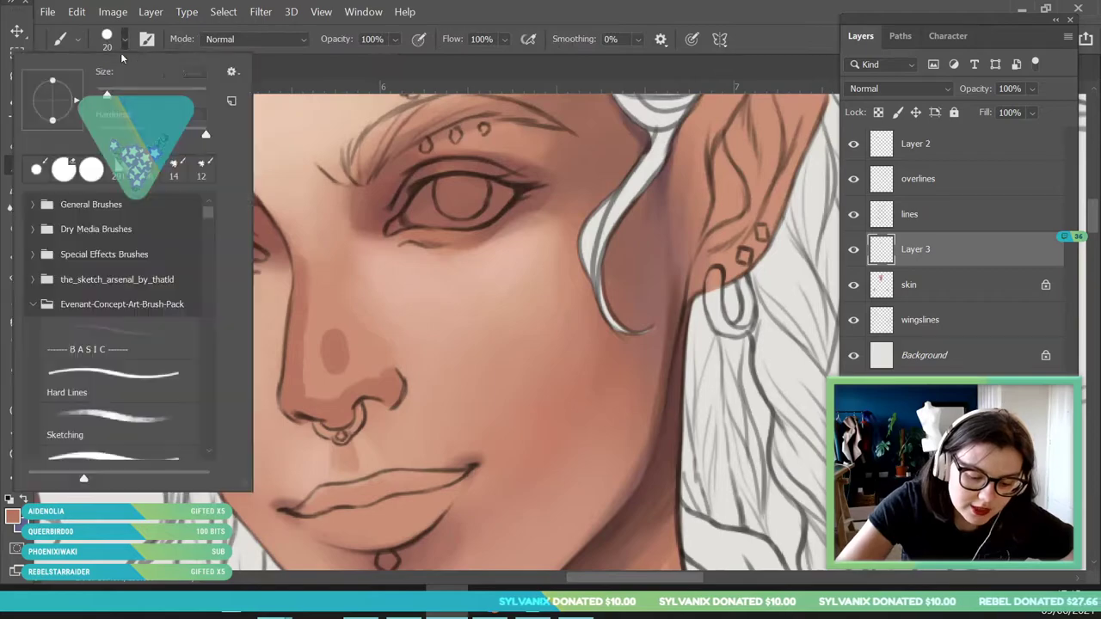
left_click(304, 282)
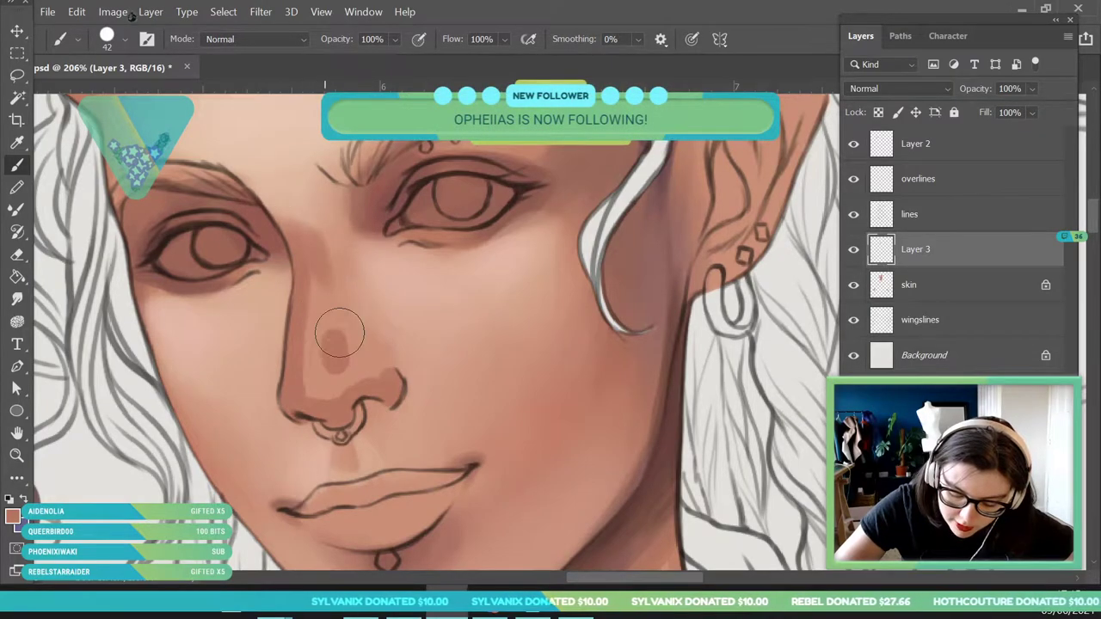
mouse_move(329, 238)
left_mouse_down()
mouse_move(327, 261)
mouse_move(317, 261)
mouse_move(319, 358)
mouse_move(368, 368)
mouse_move(379, 388)
mouse_move(349, 379)
mouse_move(361, 364)
mouse_move(387, 387)
mouse_move(340, 324)
mouse_move(335, 287)
left_mouse_up()
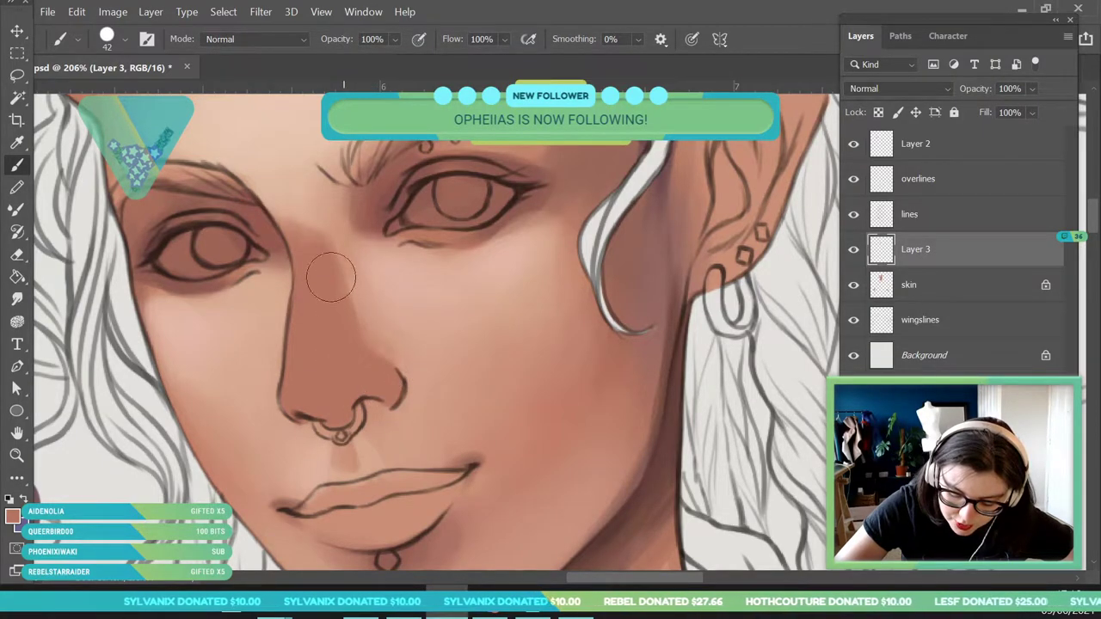
Sample intermediate tones at the top of the nose and blend its reddish colour softly into the skin between the brows.
key("i")
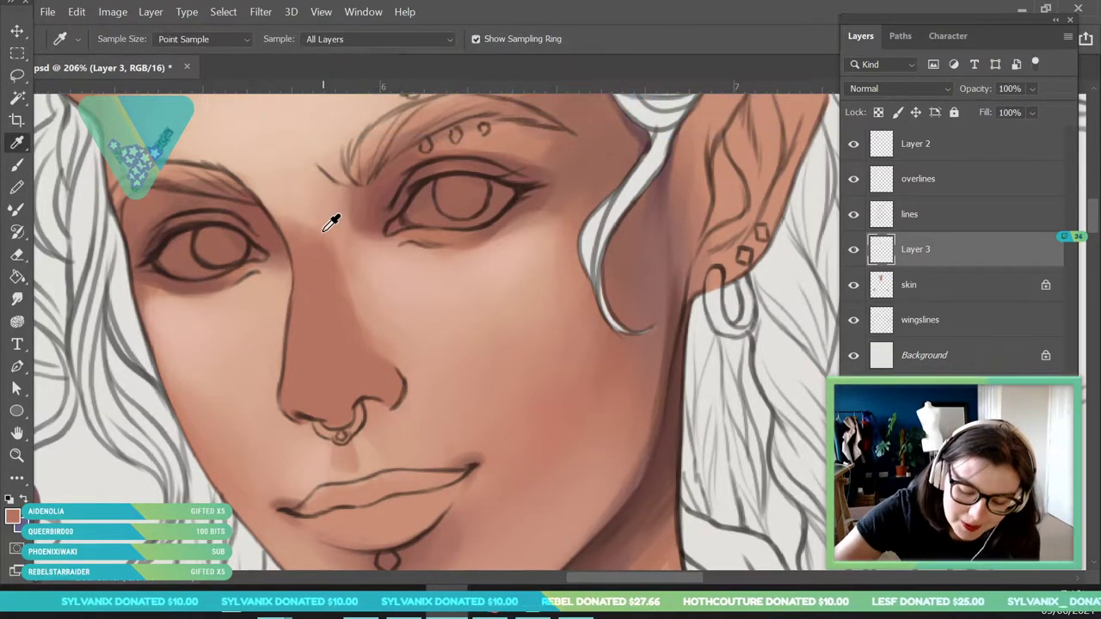
key("b")
mouse_move(308, 251)
left_mouse_down()
mouse_move(297, 198)
mouse_move(320, 215)
mouse_move(332, 263)
left_mouse_up()
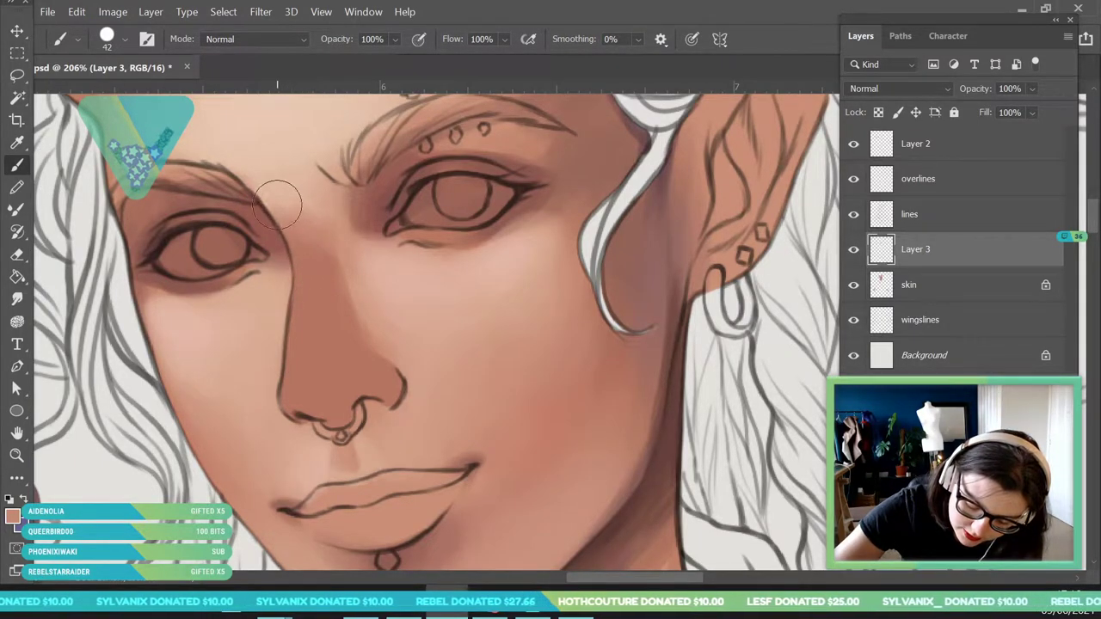
left_click(20, 145)
left_click(297, 221)
left_click(19, 165)
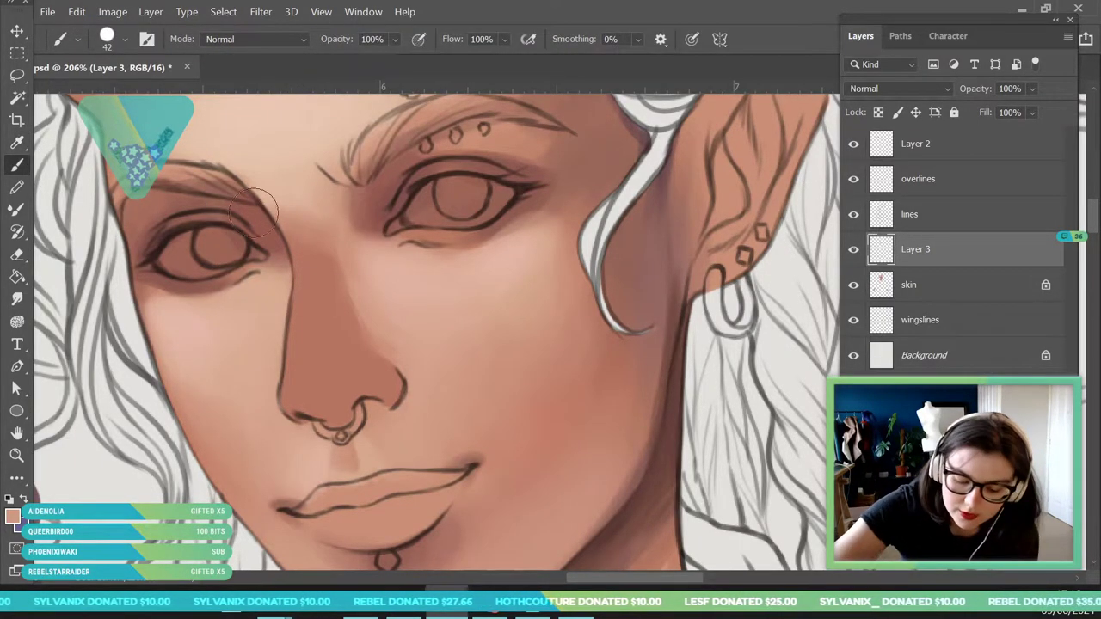
Sample mid-tones from the nose bridge and soften the near side of the nose down to the nostril.
key("i")
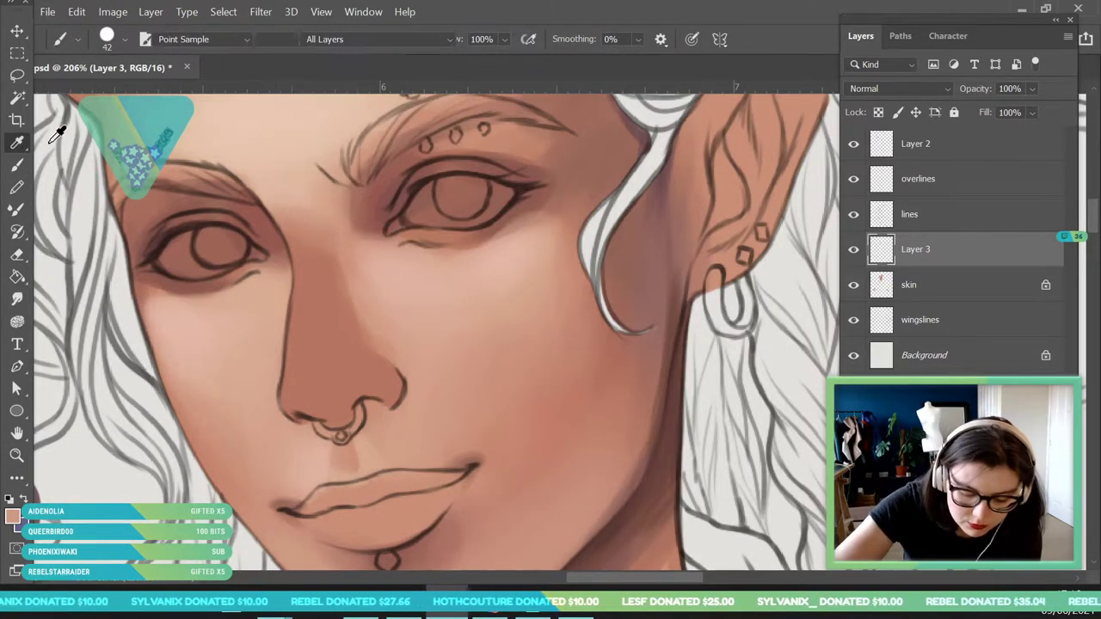
left_click(336, 242)
key("b")
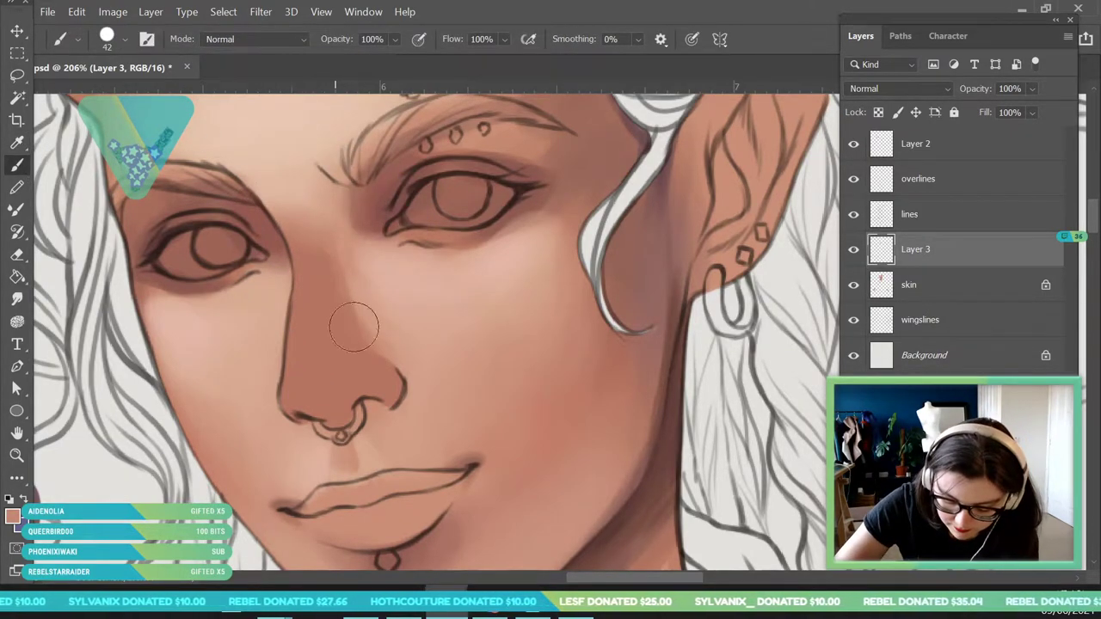
mouse_move(339, 274)
left_mouse_down()
mouse_move(365, 349)
mouse_move(405, 378)
mouse_move(351, 338)
mouse_move(355, 328)
mouse_move(368, 337)
mouse_move(391, 350)
left_mouse_up()
key("i")
left_click(320, 245)
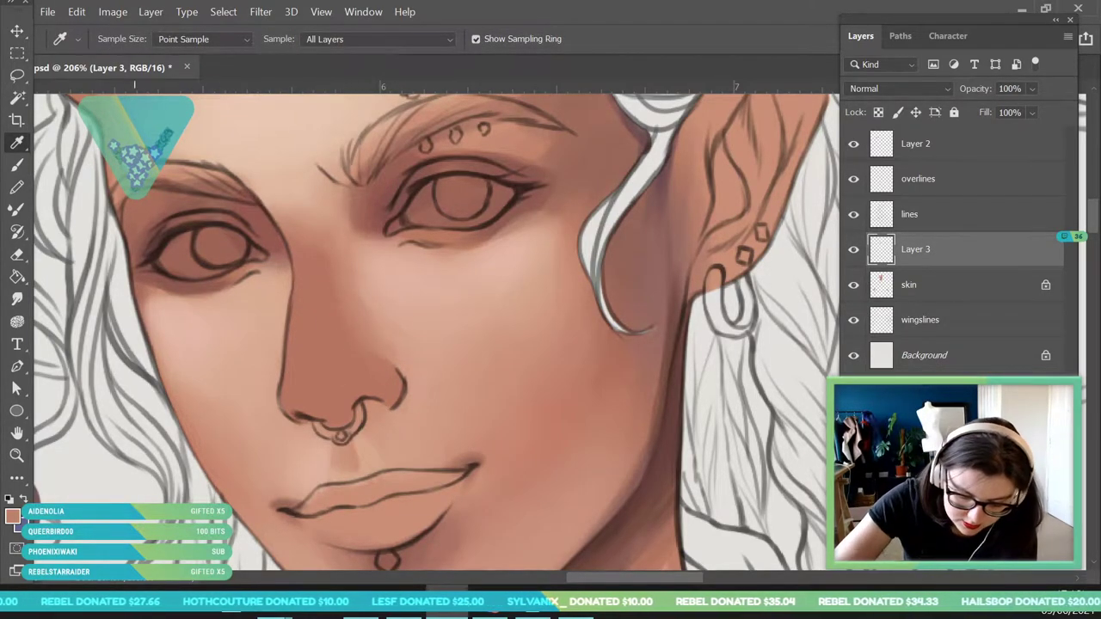
key("b")
mouse_move(319, 236)
left_mouse_down()
mouse_move(345, 309)
mouse_move(395, 381)
left_mouse_up()
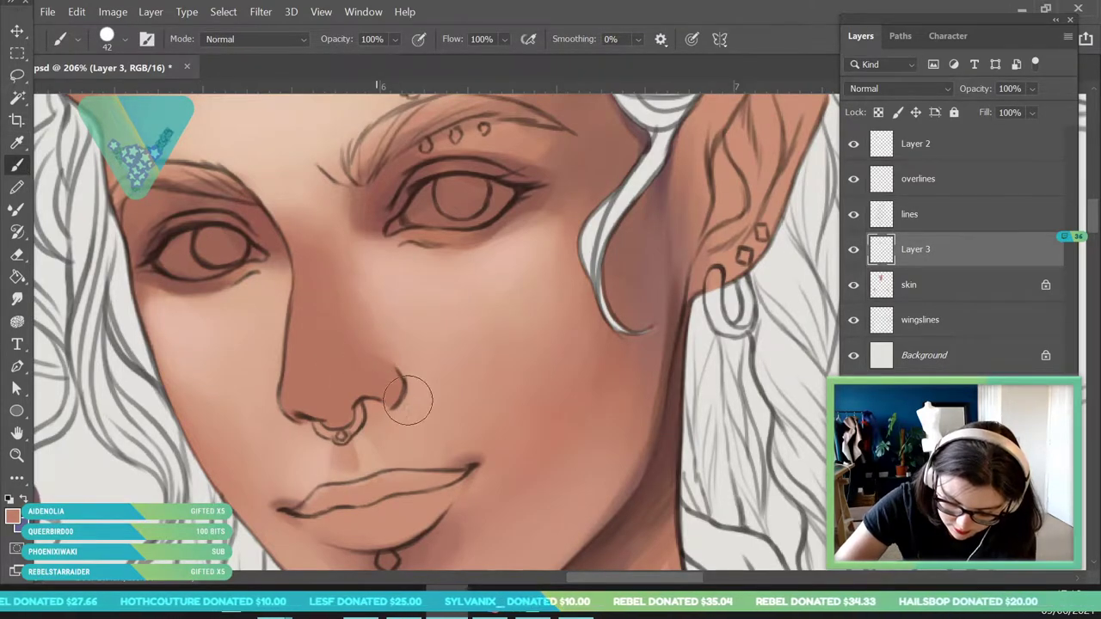
Check the nose within the full figure and try lowering Layer 3's opacity to 68%.
key("z")
left_click_drag(433, 442, 201, 473)
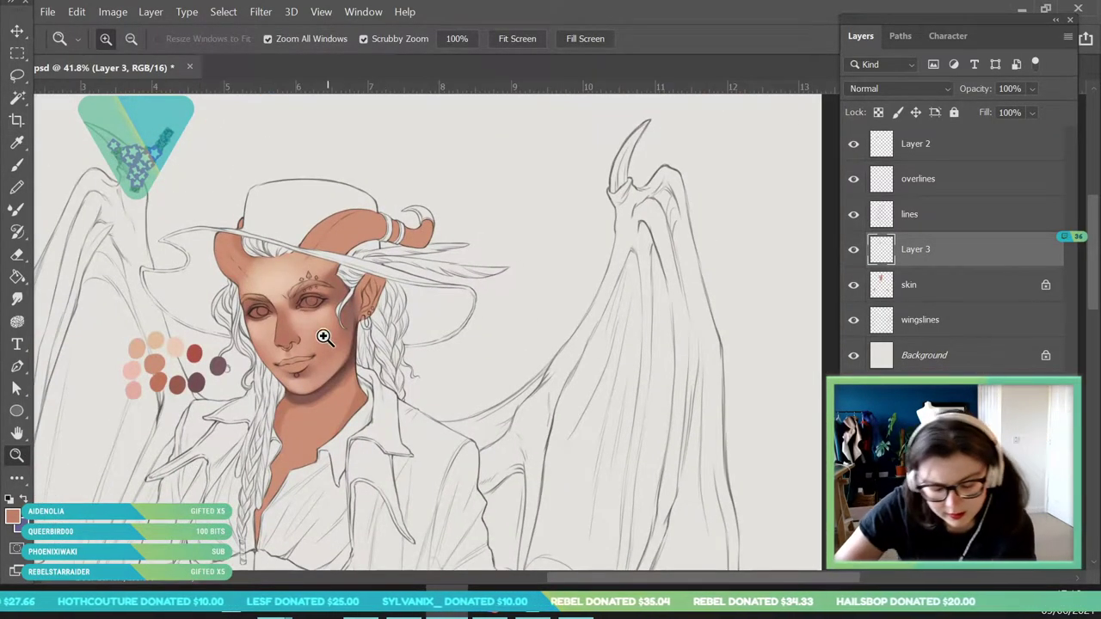
left_click_drag(295, 321, 344, 365)
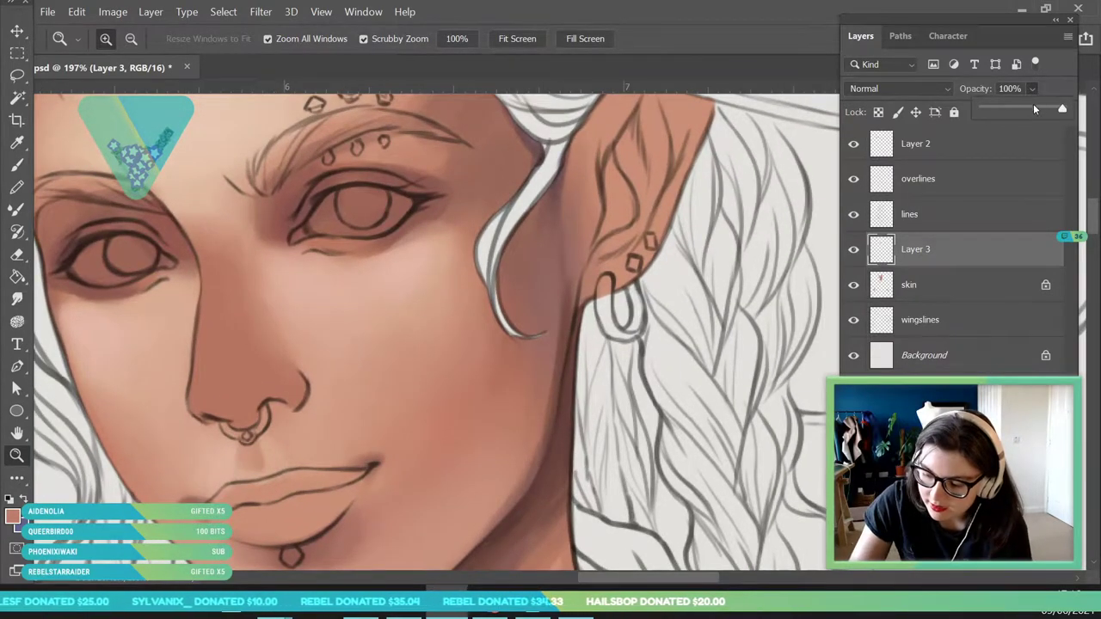
left_click_drag(1035, 108, 1038, 112)
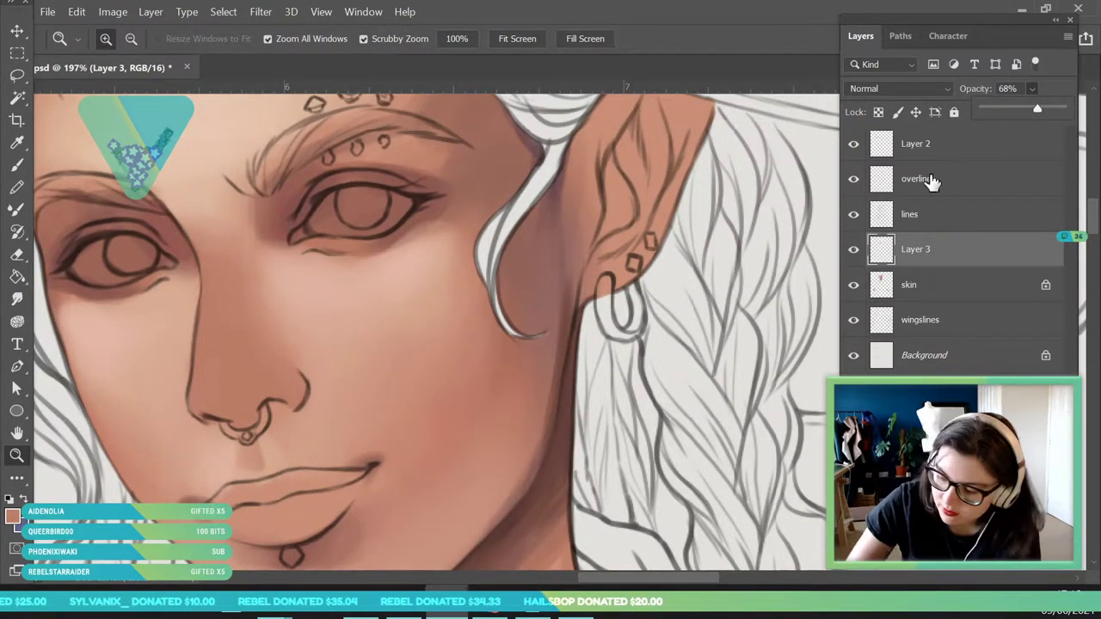
Return Layer 3's opacity to 100% and sample the dark shadow tone from the neck below the jaw.
left_click_drag(376, 283, 349, 306)
left_click_drag(422, 354, 462, 410)
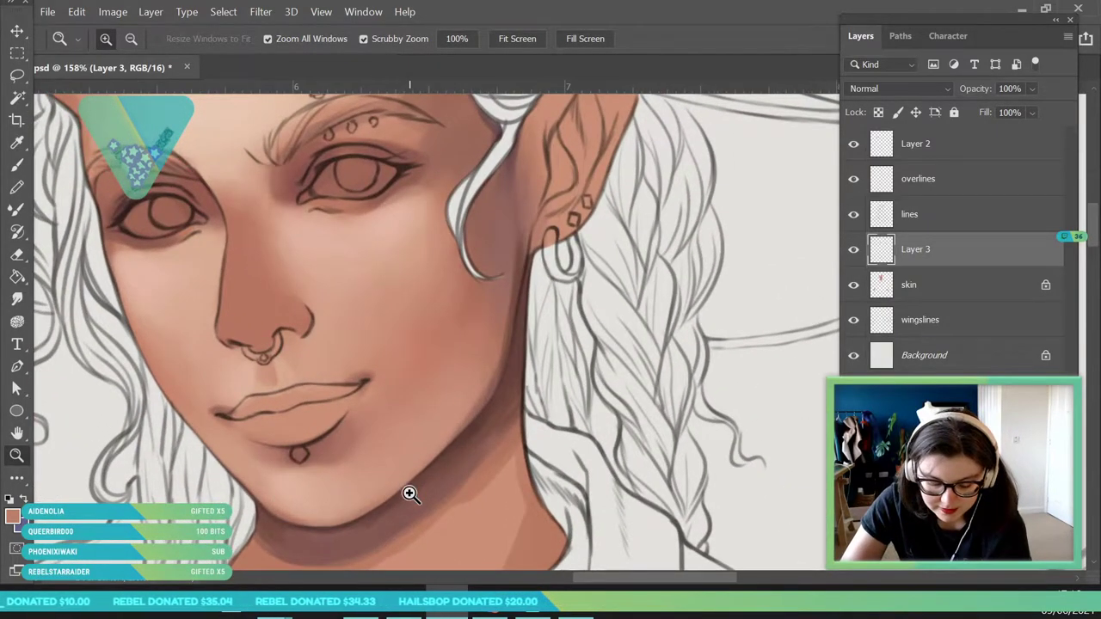
left_click_drag(410, 493, 418, 502)
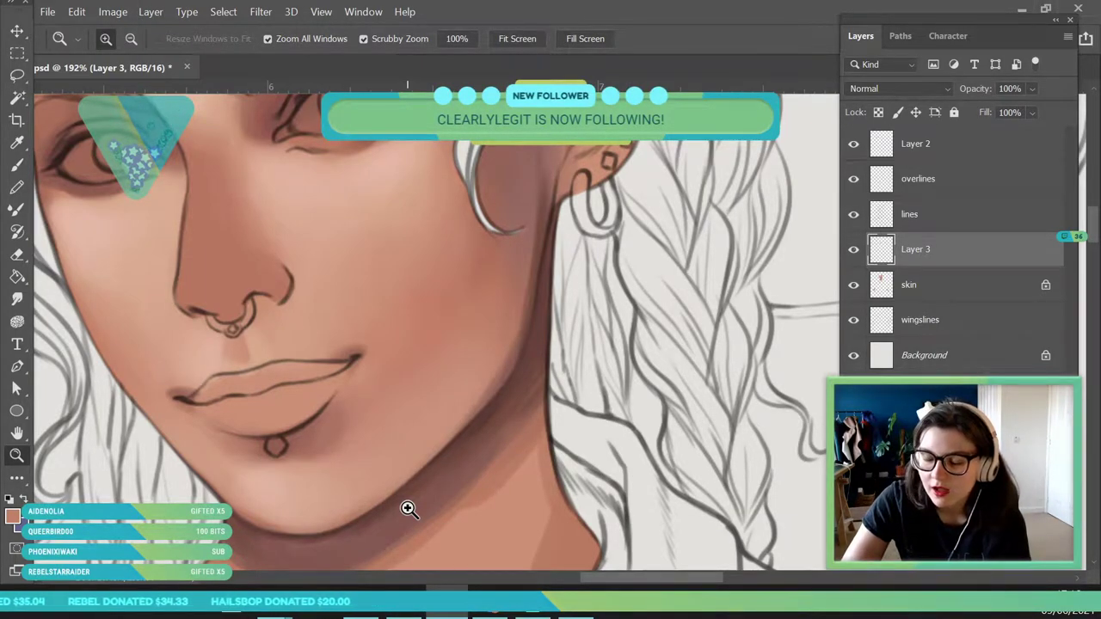
left_click_drag(343, 334, 344, 258)
left_click(20, 147)
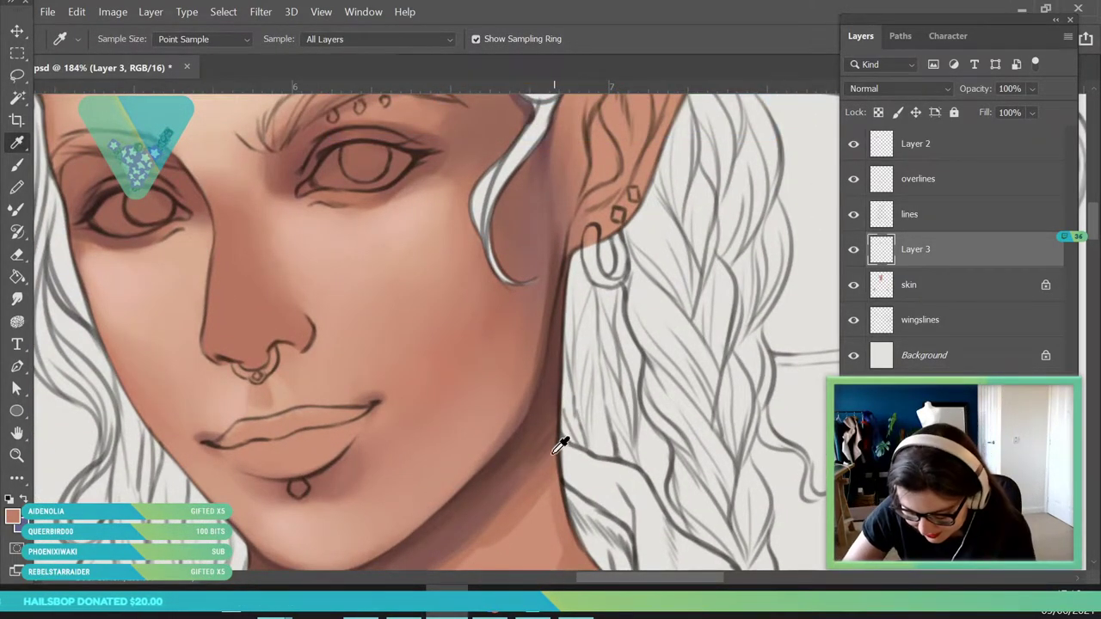
left_click(522, 472)
left_click(481, 508)
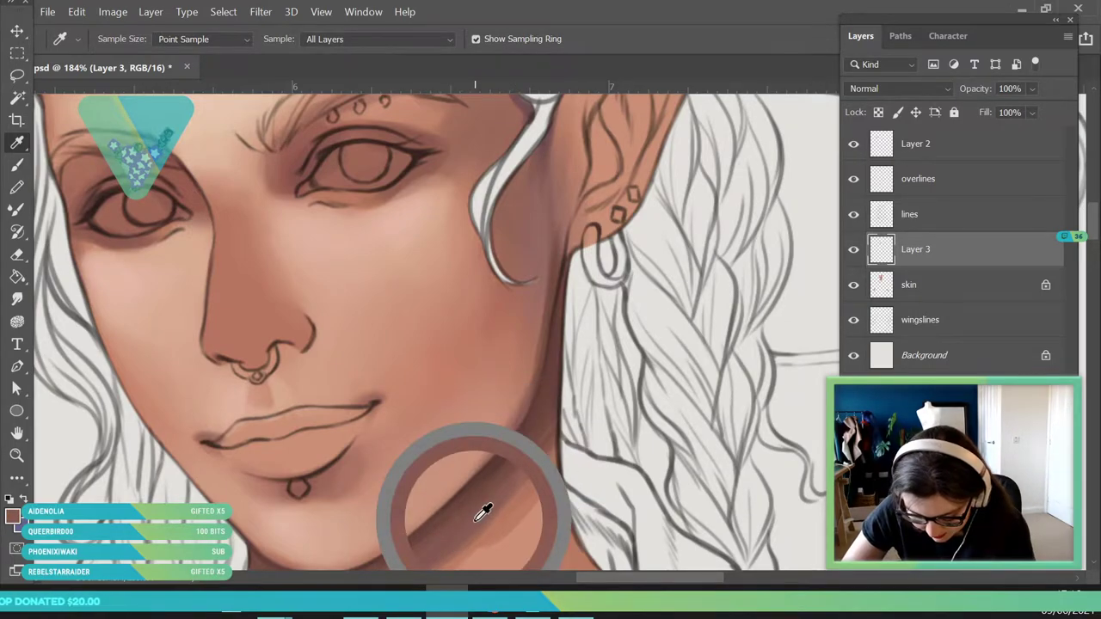
Paint a dark shadow along the underside of the nose with 9 px and 14 px brushes, softening its upper edge with the reddish tone.
key("z")
left_click_drag(264, 299, 283, 387)
left_click(21, 163)
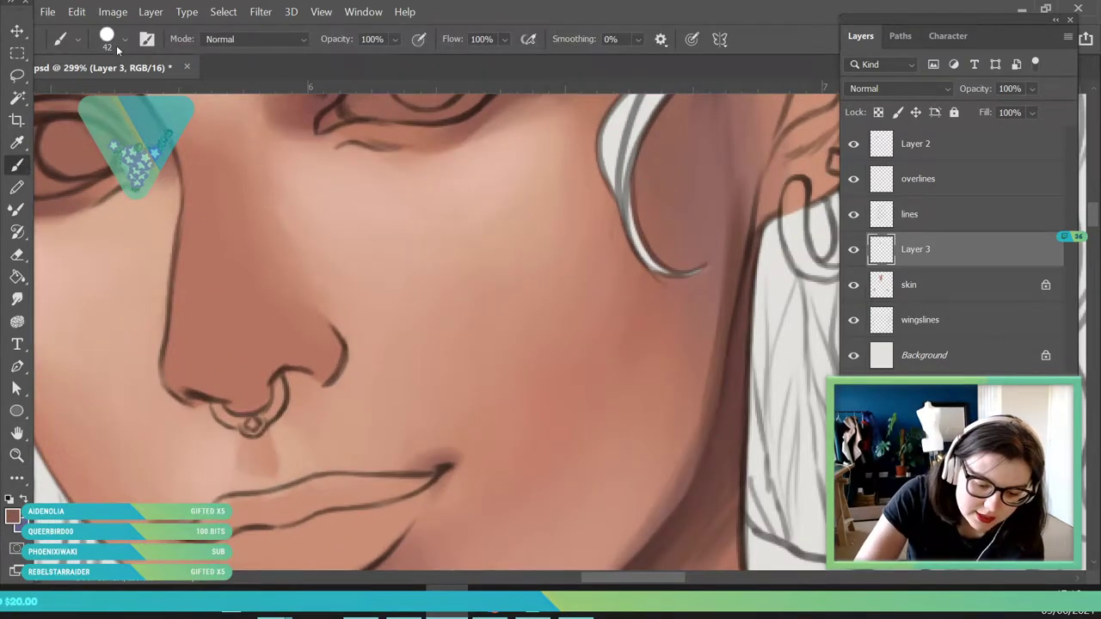
left_click(118, 42)
left_click_drag(104, 94, 100, 94)
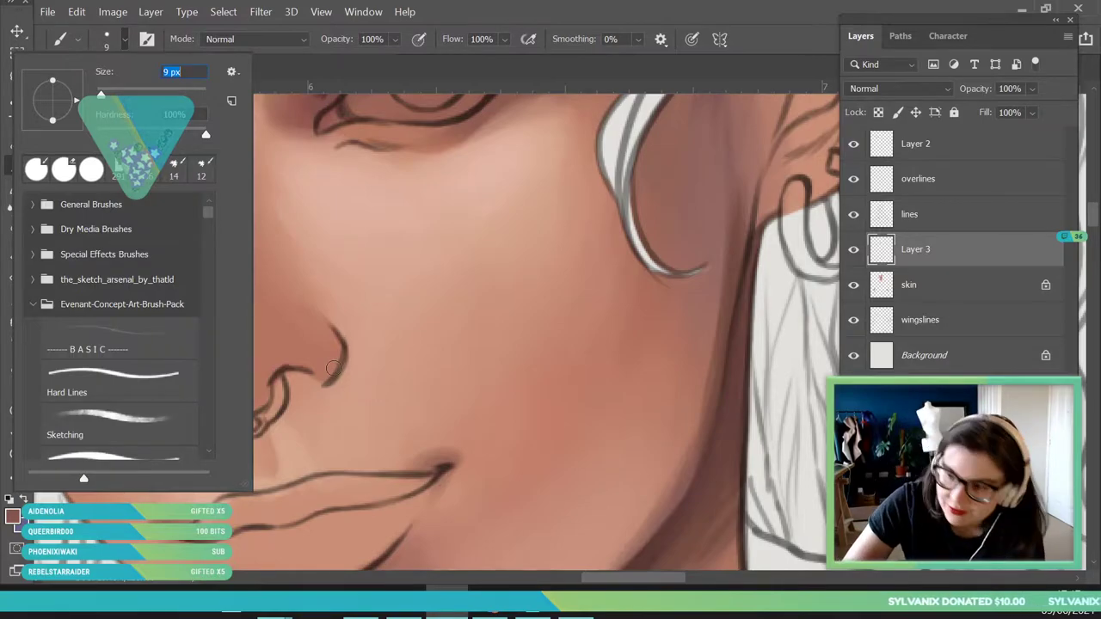
left_click(334, 369)
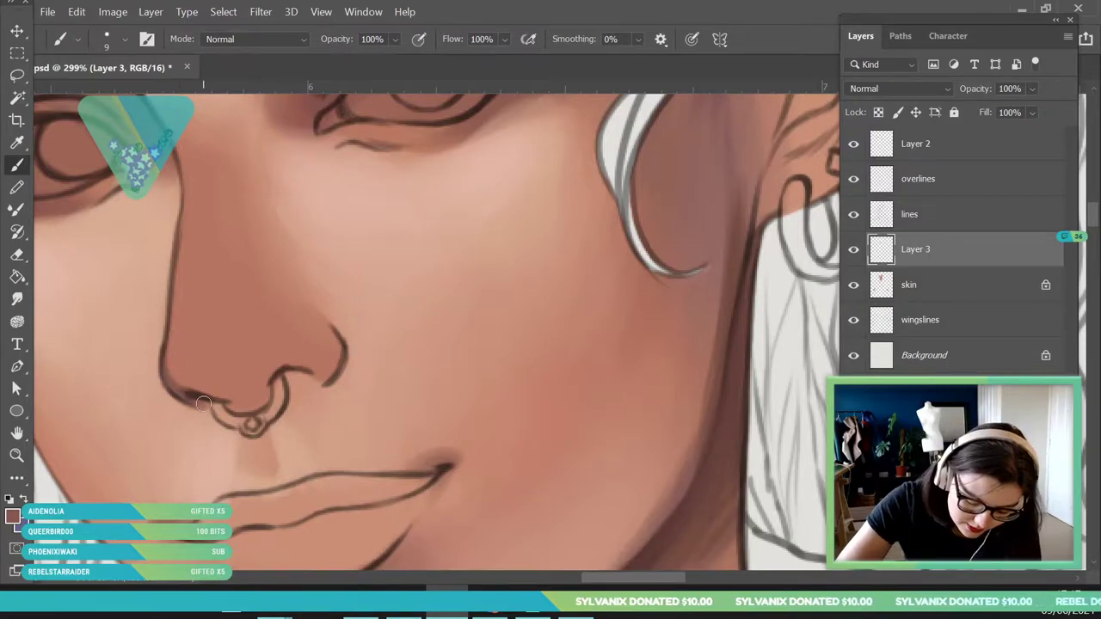
left_click(124, 40)
left_click_drag(102, 92, 106, 93)
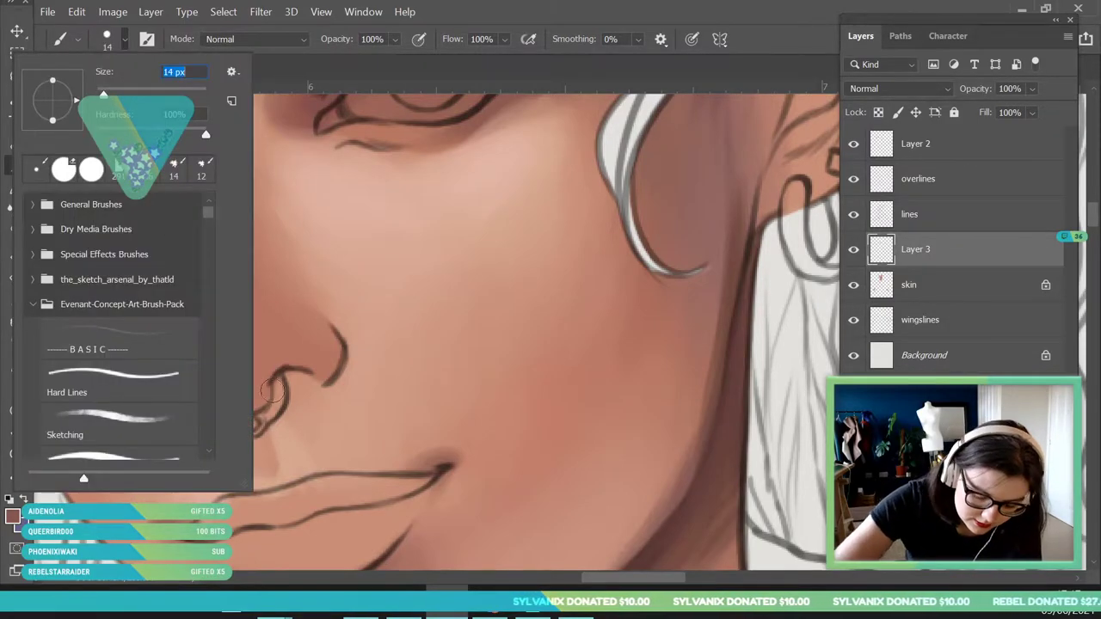
left_click(206, 387)
mouse_move(170, 387)
left_mouse_down()
mouse_move(233, 397)
mouse_move(258, 369)
mouse_move(303, 362)
mouse_move(332, 375)
mouse_move(330, 357)
left_mouse_up()
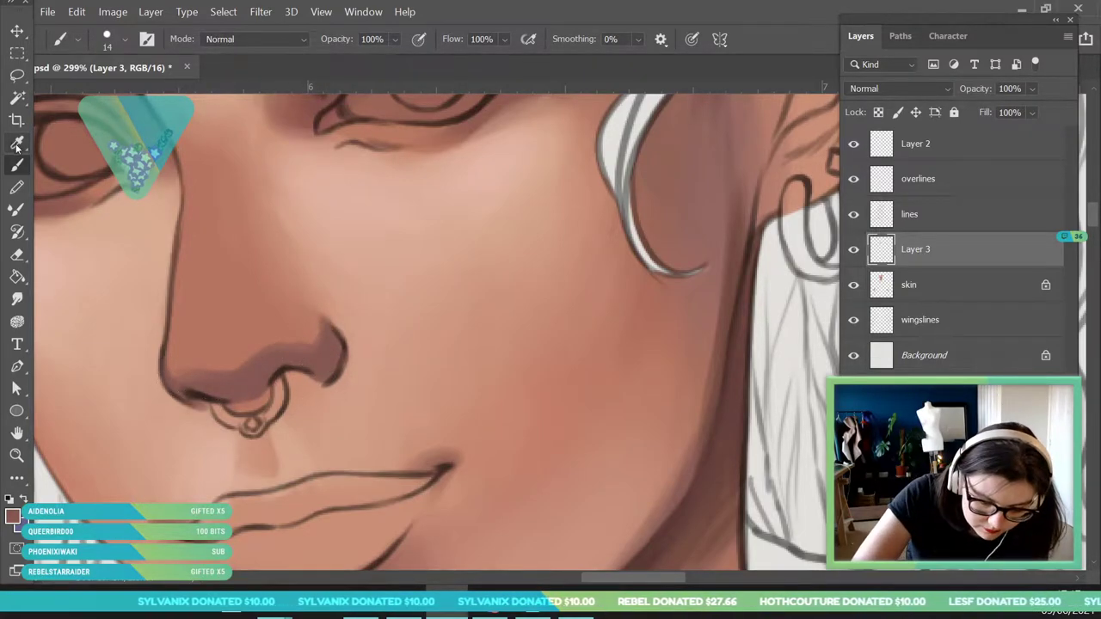
left_click(183, 375, "alt")
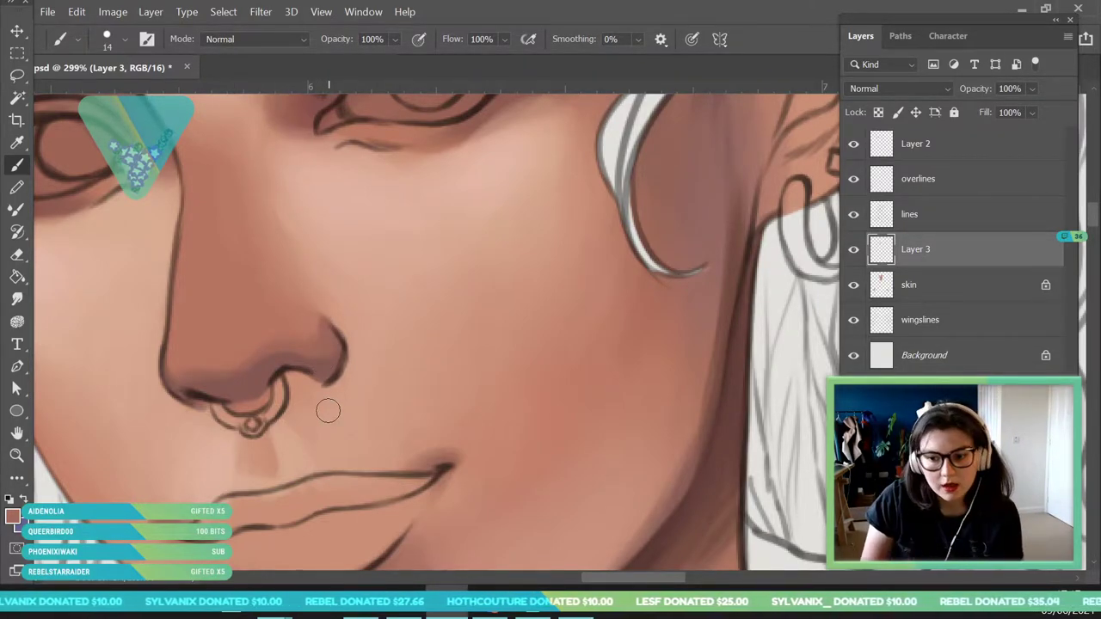
Sample tones around the near nostril and shade the crease above its wing with a 26 px brush.
left_click(18, 456)
left_click_drag(331, 331, 361, 320)
left_click(17, 145)
left_click(321, 393)
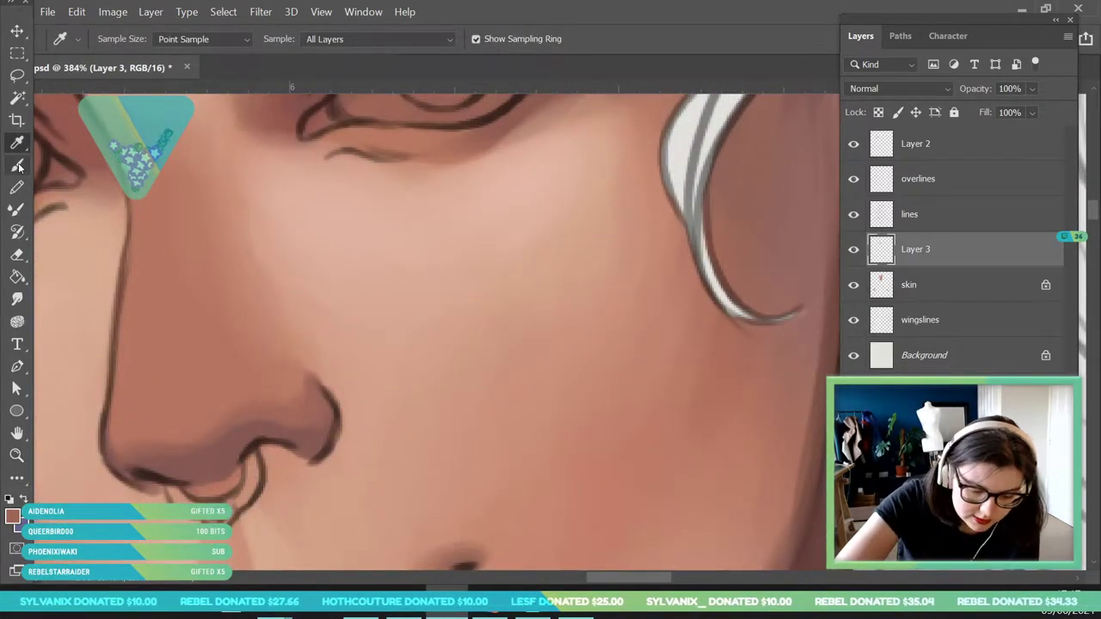
key("b")
right_click(184, 225)
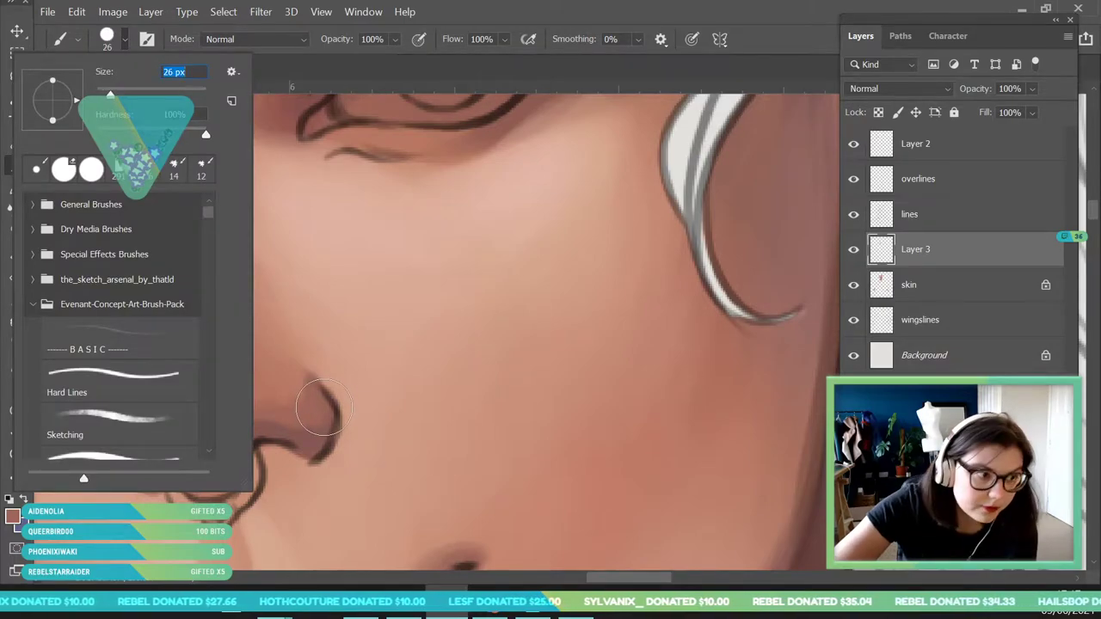
left_click(323, 408)
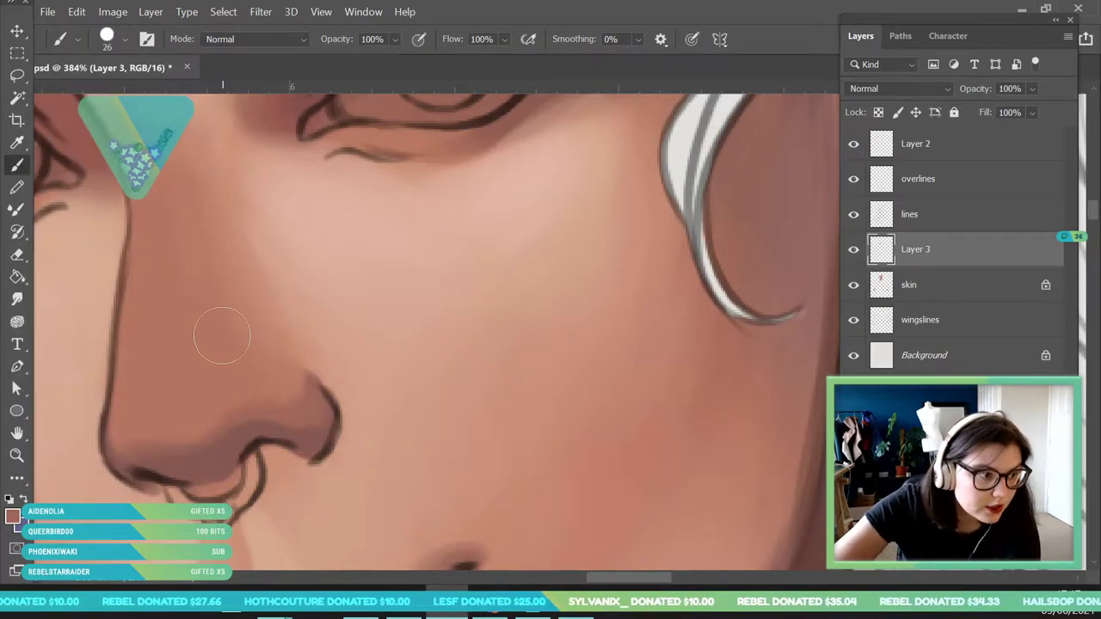
left_click(274, 356, "alt")
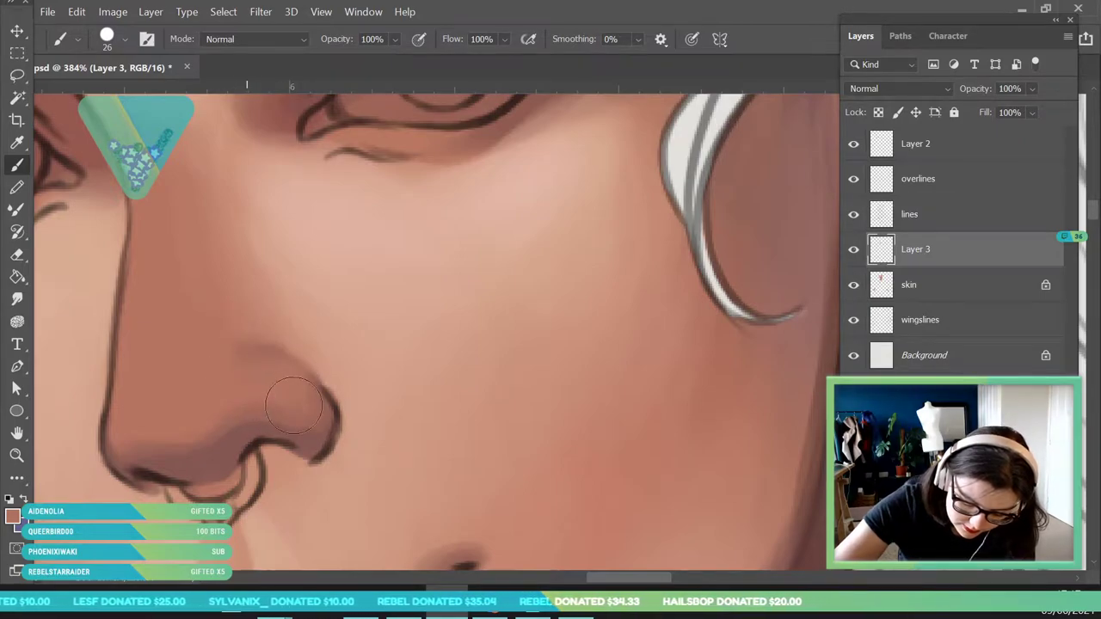
Sample the nose's darker reddish tone and refine the shading along its far contour with an 18 px brush.
key("z")
mouse_move(299, 273)
left_mouse_down()
mouse_move(238, 417)
mouse_move(204, 451)
left_mouse_up()
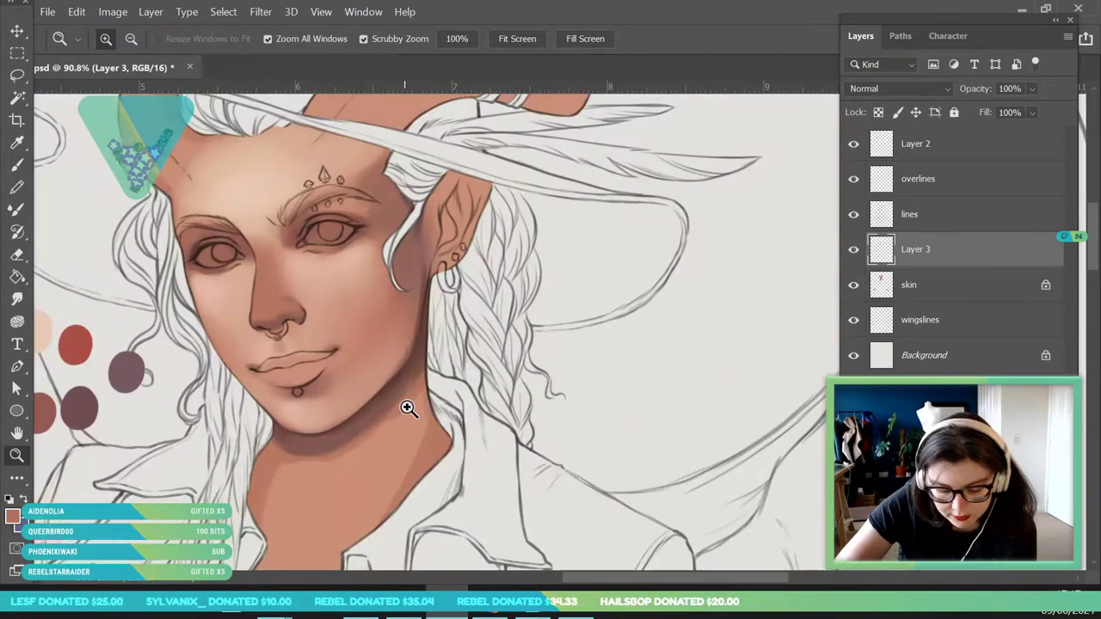
left_click_drag(405, 402, 381, 374)
left_click_drag(334, 321, 319, 386)
key("b")
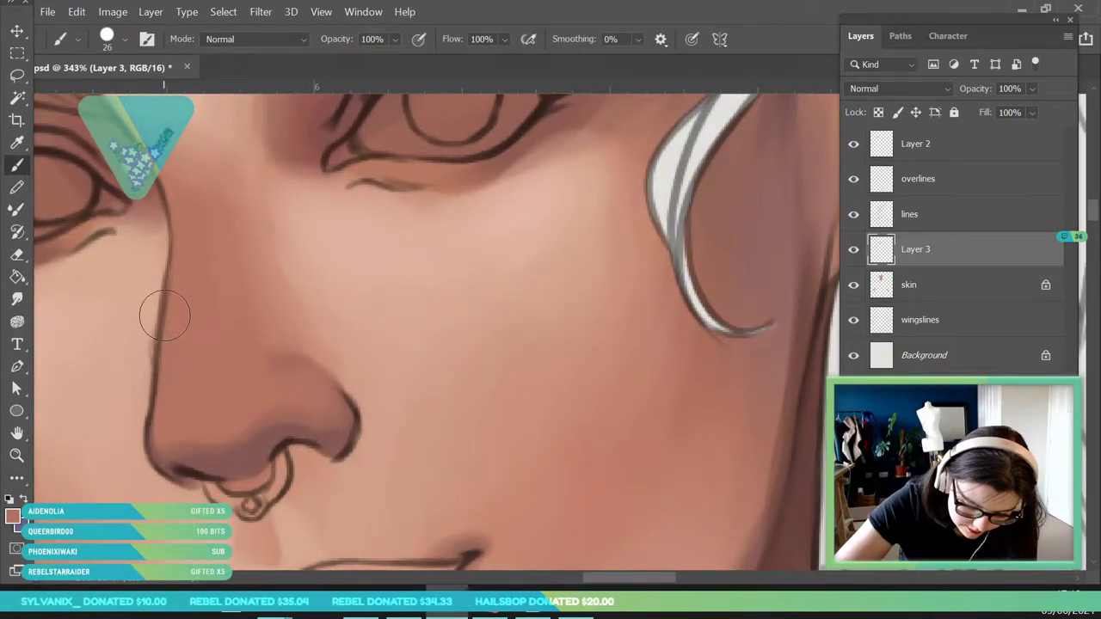
left_click(17, 142)
left_click(167, 288)
left_click(18, 164)
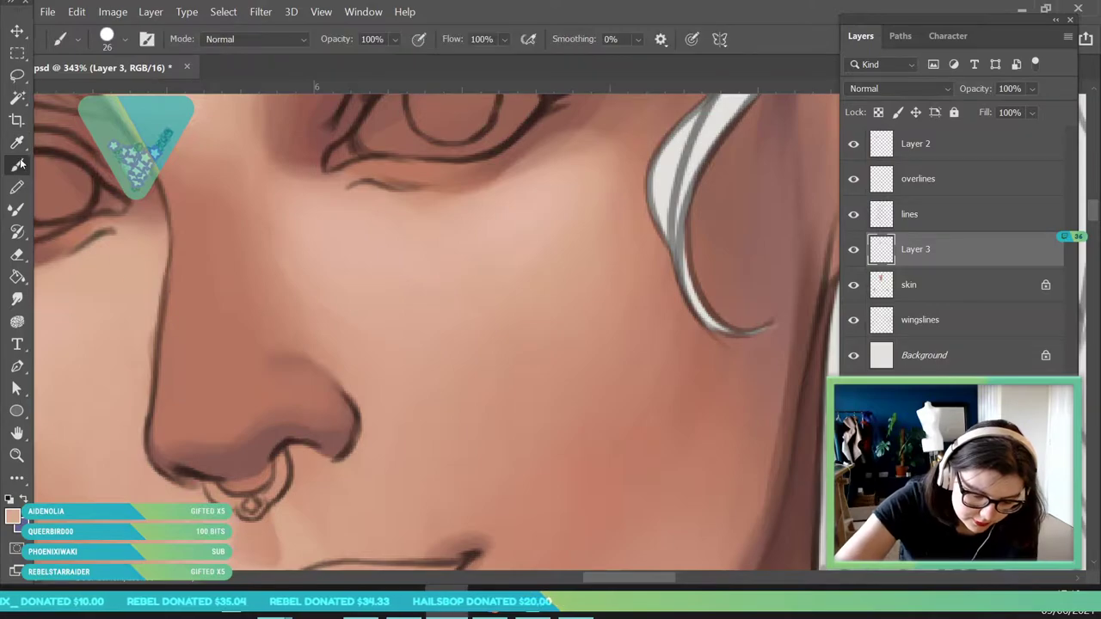
key("i")
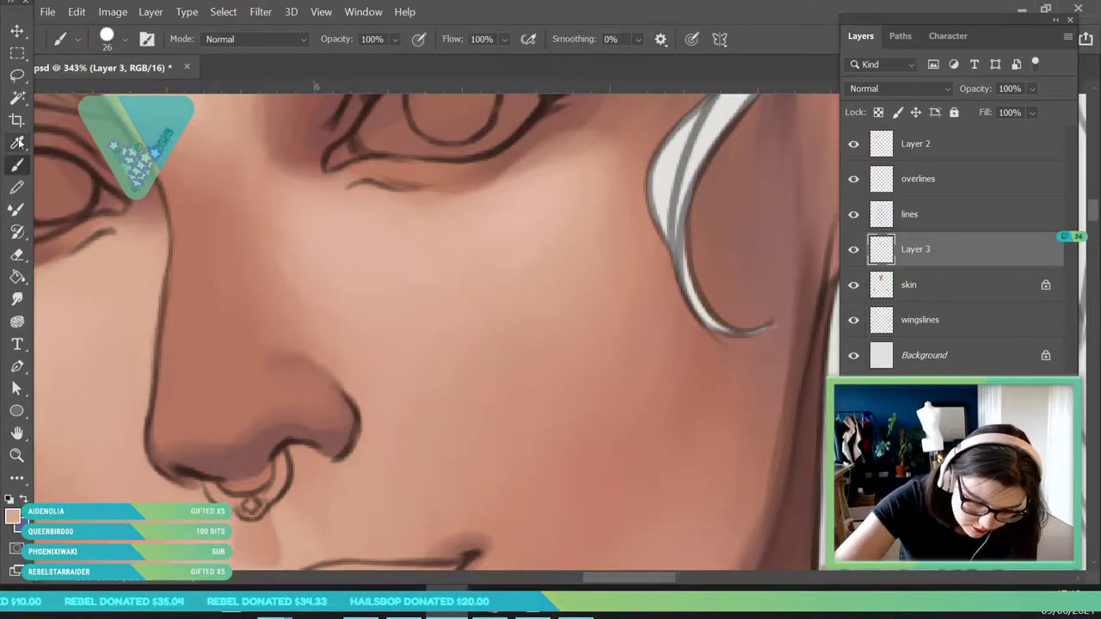
key("b")
left_click(124, 39)
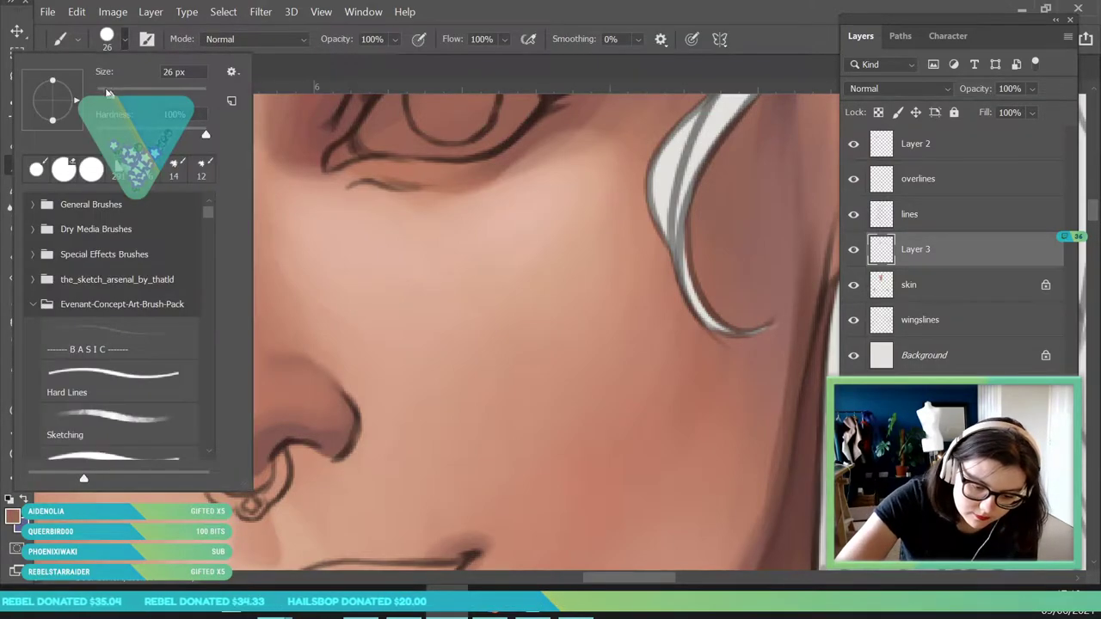
left_click(326, 394)
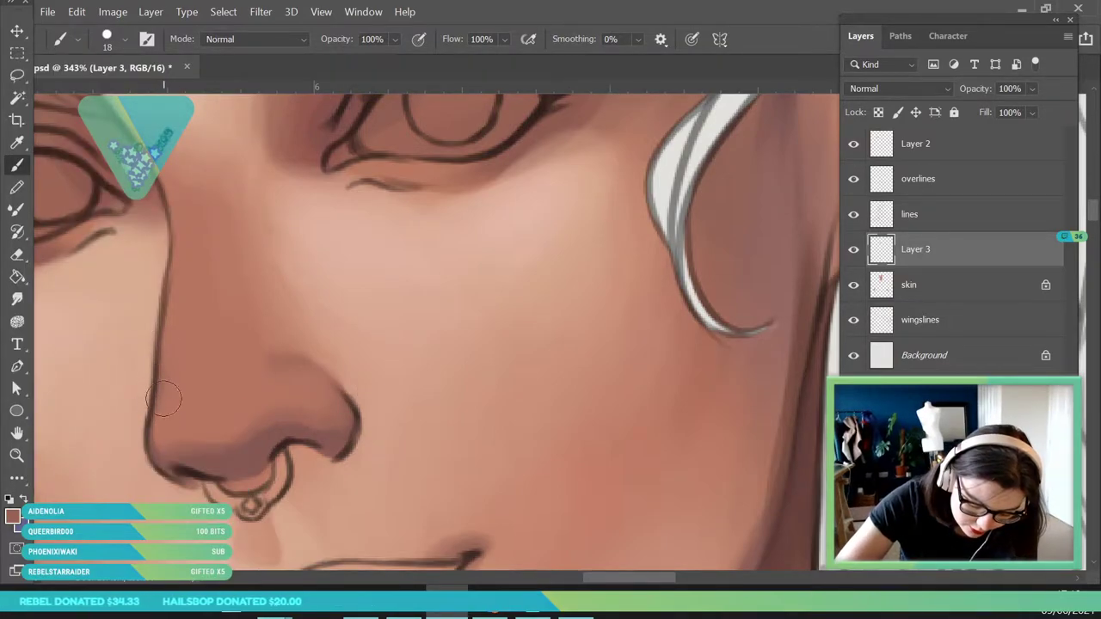
Sample a lighter peach tone from the cheek and paint a rounded highlight on the nose tip with a 12 px brush.
key("z")
left_click_drag(285, 285, 239, 519)
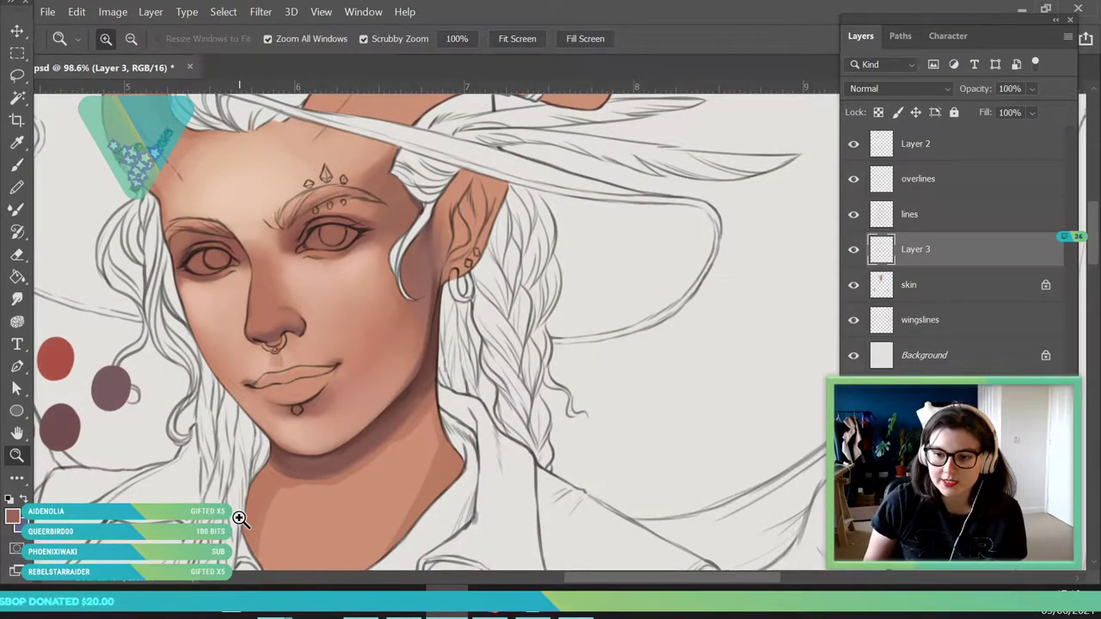
left_click_drag(407, 285, 383, 311)
left_click_drag(350, 325, 388, 339)
left_click_drag(338, 302, 359, 386)
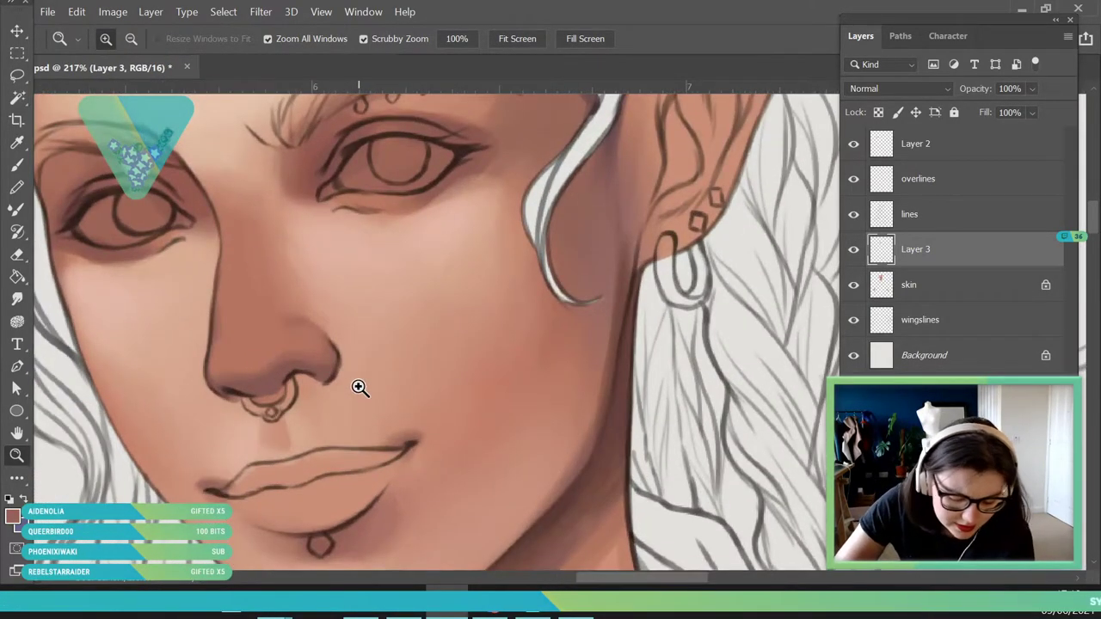
key("i")
mouse_move(470, 384)
left_mouse_down()
mouse_move(462, 369)
mouse_move(454, 393)
left_mouse_up()
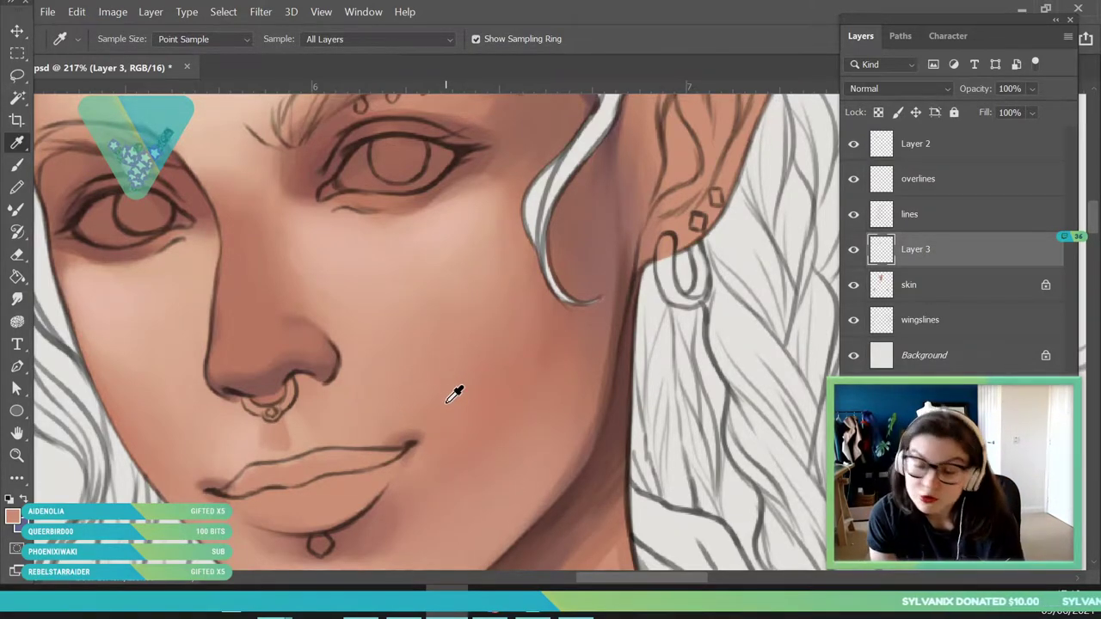
left_click(17, 455)
left_click(283, 339)
key("b")
left_click(122, 39)
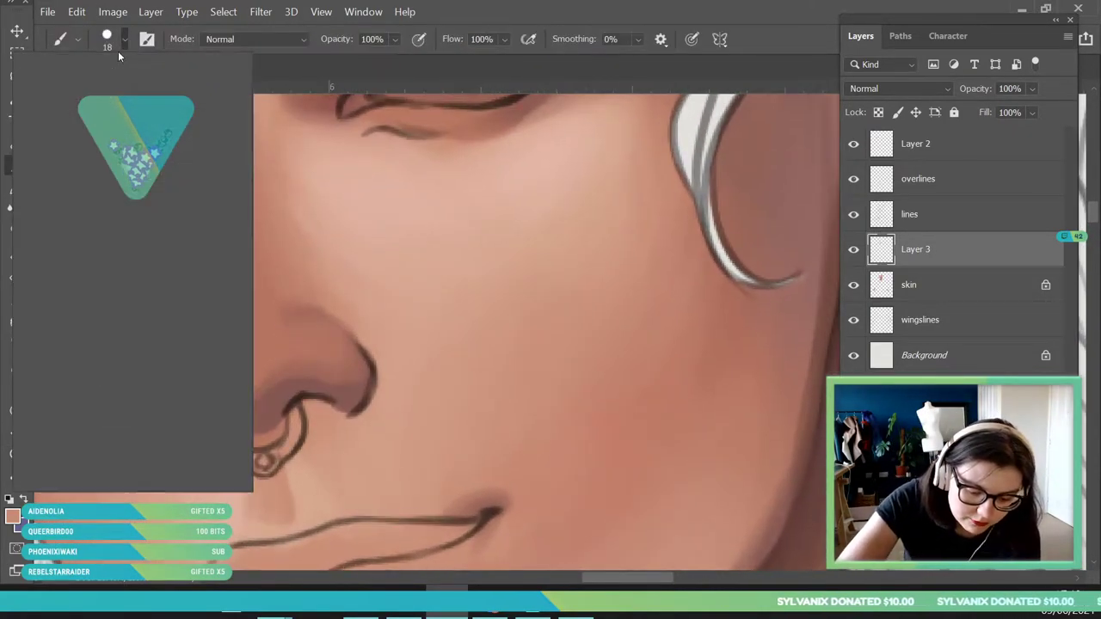
key("Return")
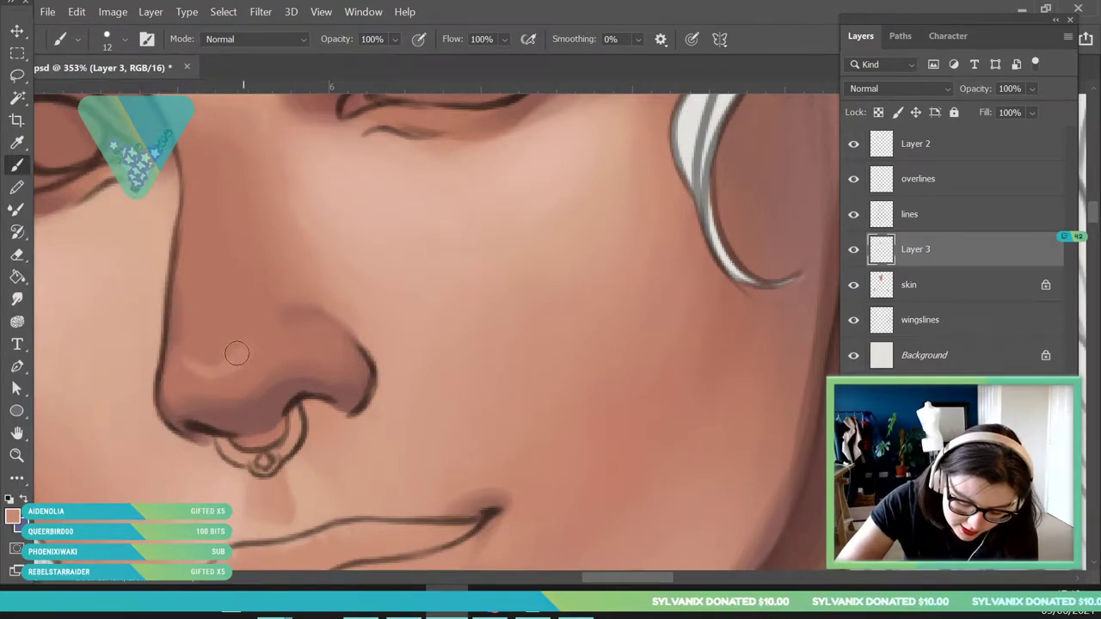
mouse_move(190, 364)
left_mouse_down()
mouse_move(220, 309)
mouse_move(255, 341)
left_mouse_up()
mouse_move(191, 359)
left_mouse_down()
mouse_move(226, 335)
mouse_move(177, 352)
left_mouse_up()
Enlarge the brush to 72 px and softly lighten the nose bridge above the tip highlight.
left_click(17, 455)
left_click_drag(180, 268, 280, 312)
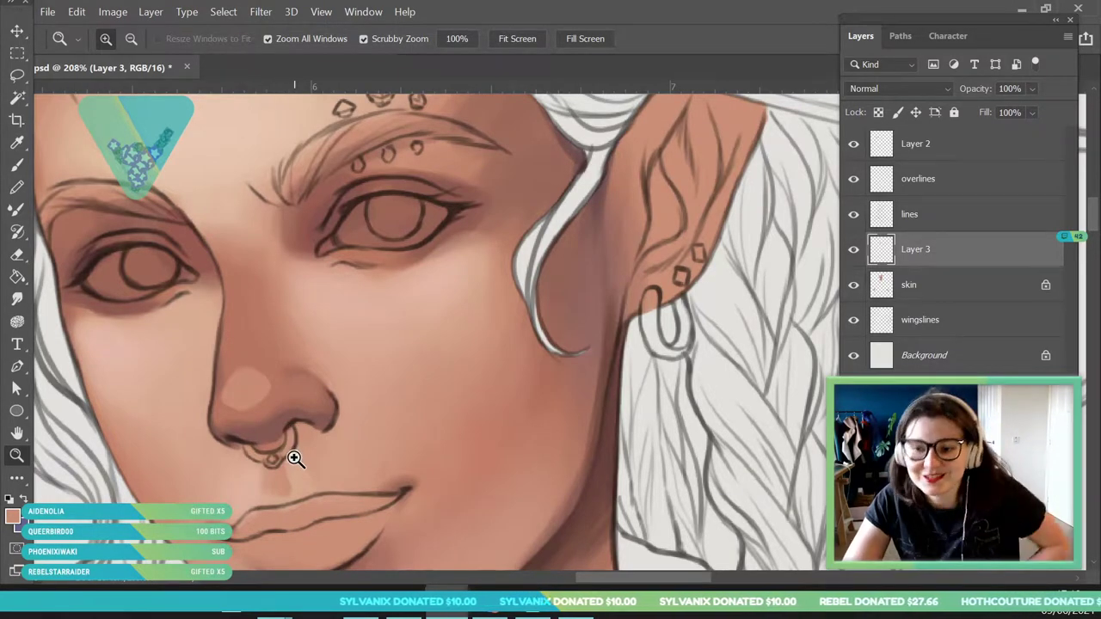
left_click_drag(152, 235, 160, 234)
key("b")
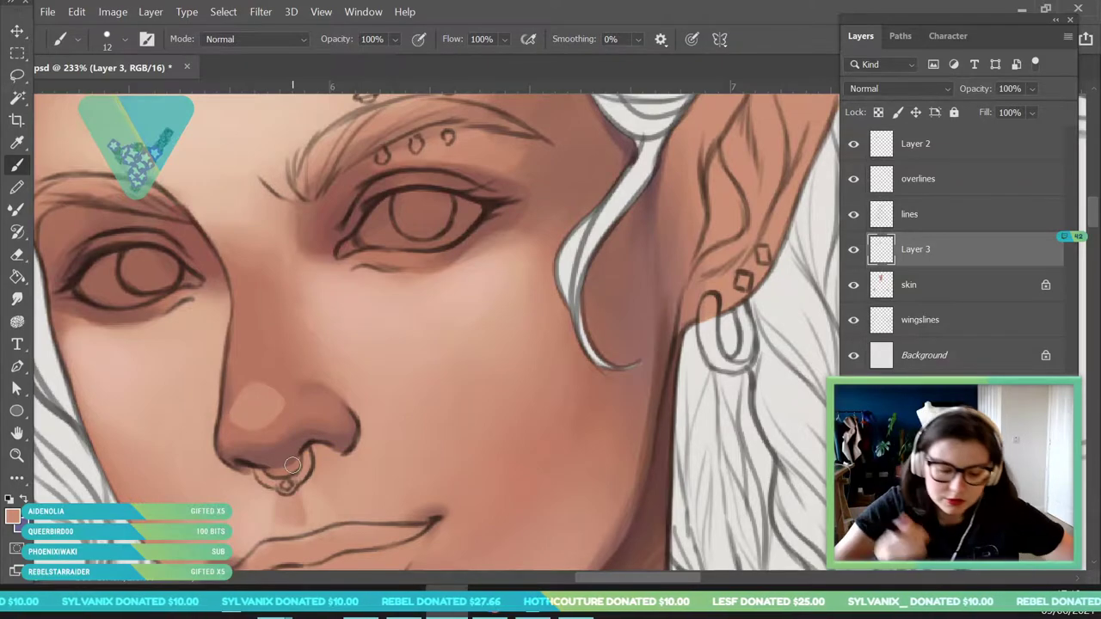
left_click(25, 146)
left_click(19, 166)
left_click(125, 41)
left_click_drag(120, 93, 135, 93)
left_click(260, 221)
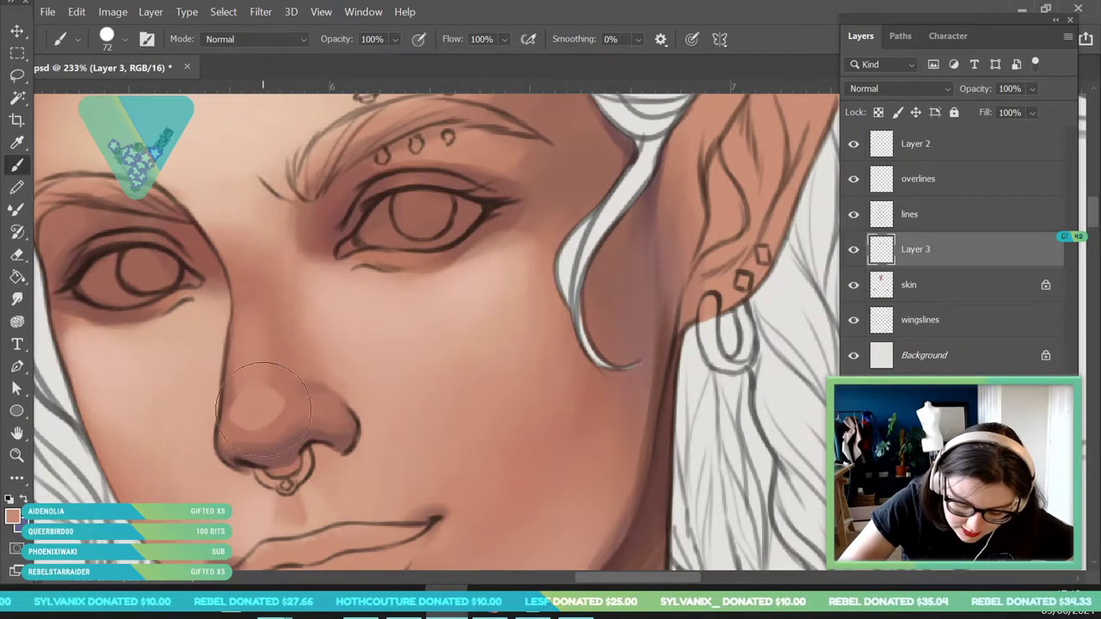
Sample lighter skin tones from between the brows and extend the highlight along the full nose bridge.
key("alt")
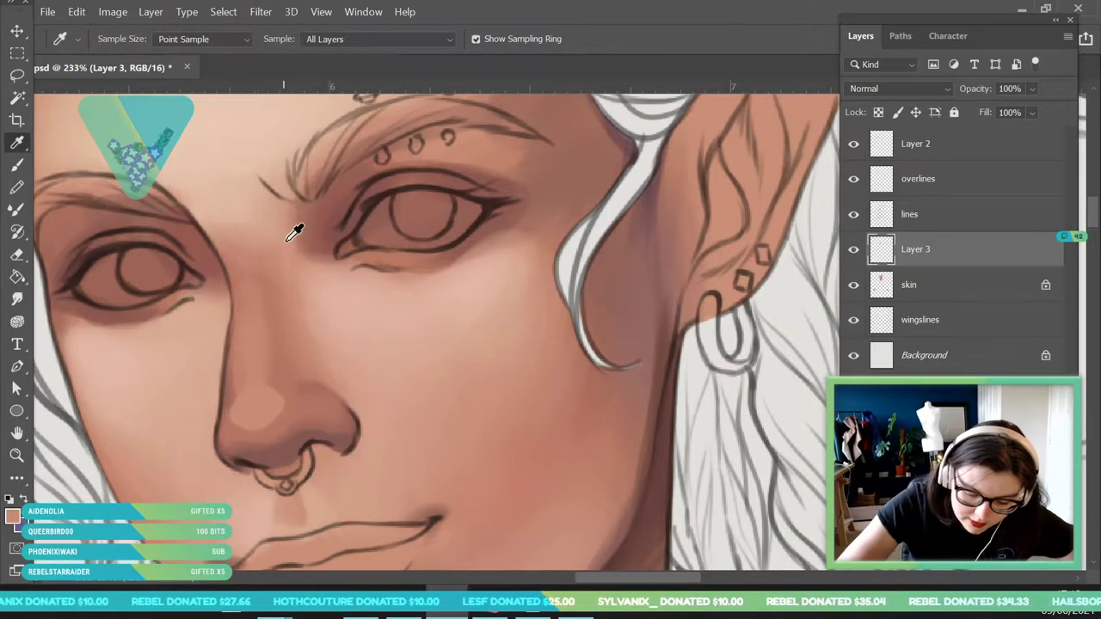
left_click(17, 165)
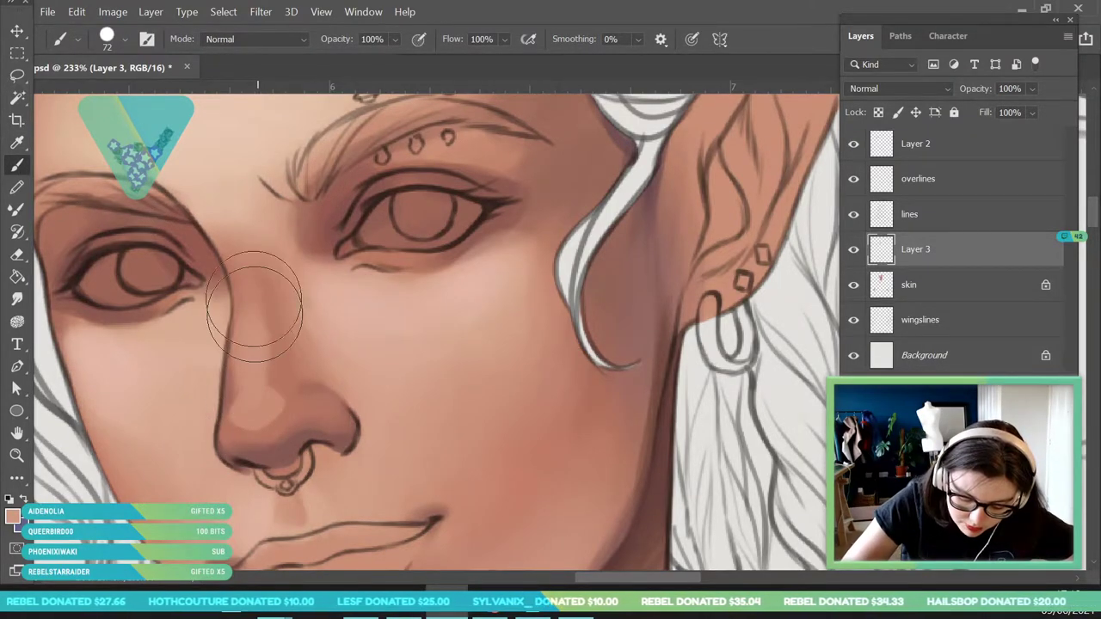
key("alt")
left_click(243, 217, "alt")
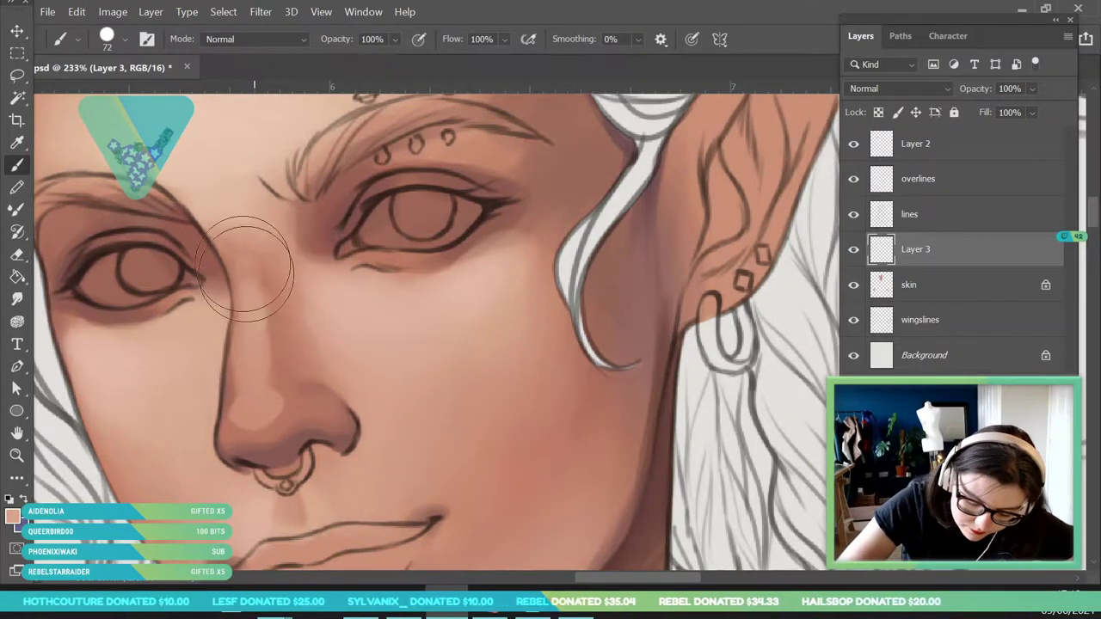
Reduce the brush to 12 px and paint a brighter highlight shape over the nose tip.
left_click(18, 455)
left_click_drag(290, 247, 185, 257)
scroll(290, 270, "up", 8)
key("b")
left_click(125, 39)
left_click_drag(135, 94, 102, 97)
left_click(290, 363)
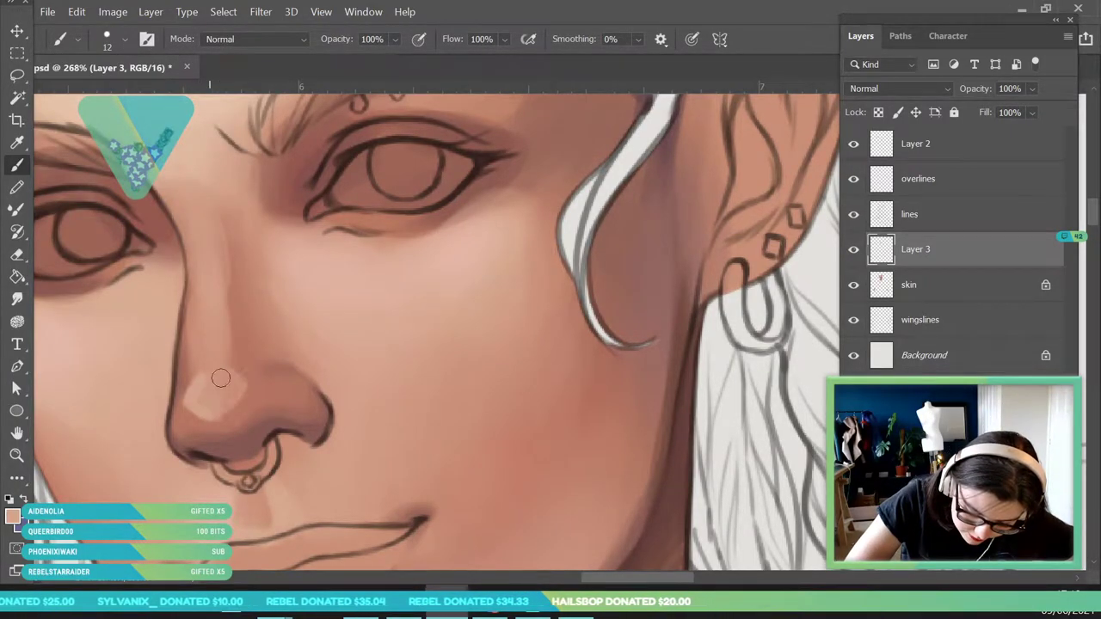
left_click_drag(230, 389, 198, 372)
Enlarge the brush to 39 px, sample the nose's light tone and blend the tip highlight into the bridge.
left_click(120, 40)
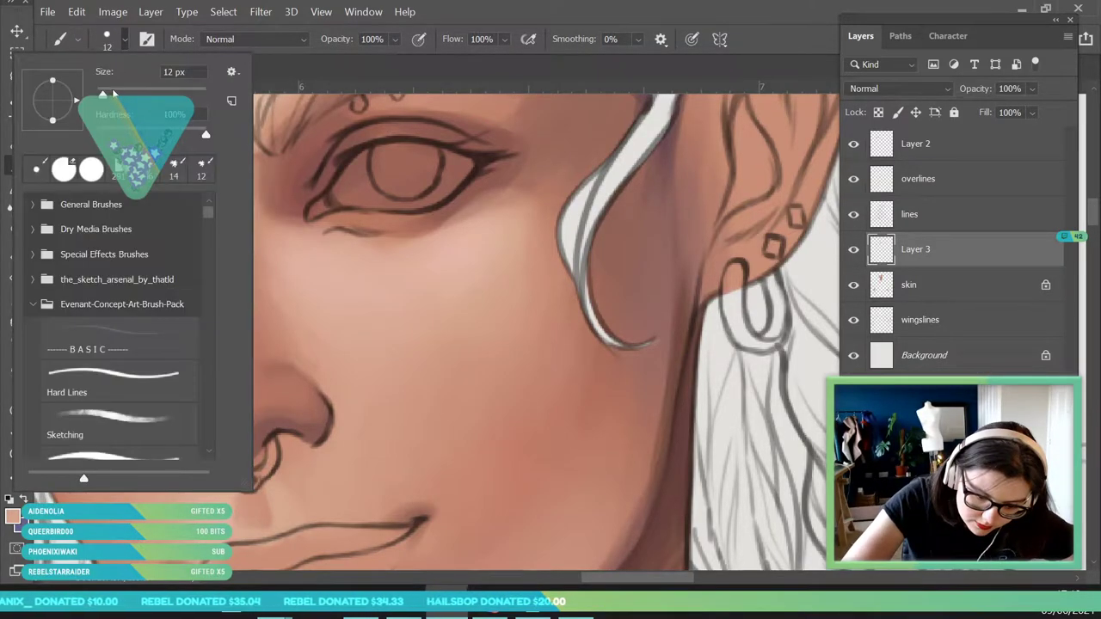
left_click(276, 370)
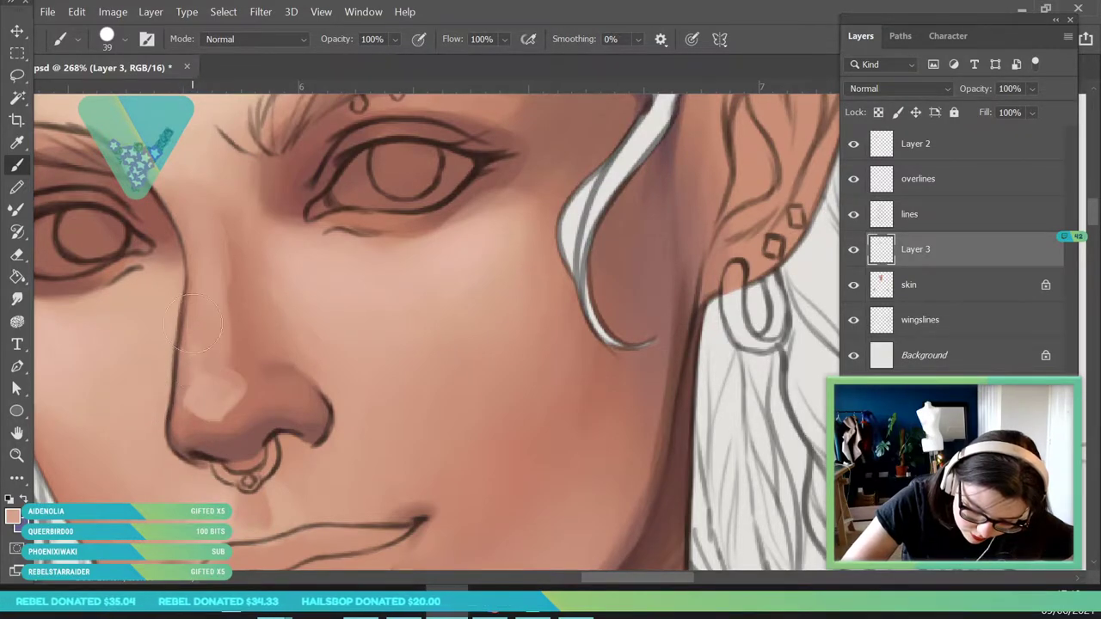
left_click(17, 455)
mouse_move(254, 275)
left_mouse_down()
mouse_move(121, 320)
mouse_move(280, 376)
left_mouse_up()
left_click(17, 142)
left_click(173, 334)
left_click(17, 165)
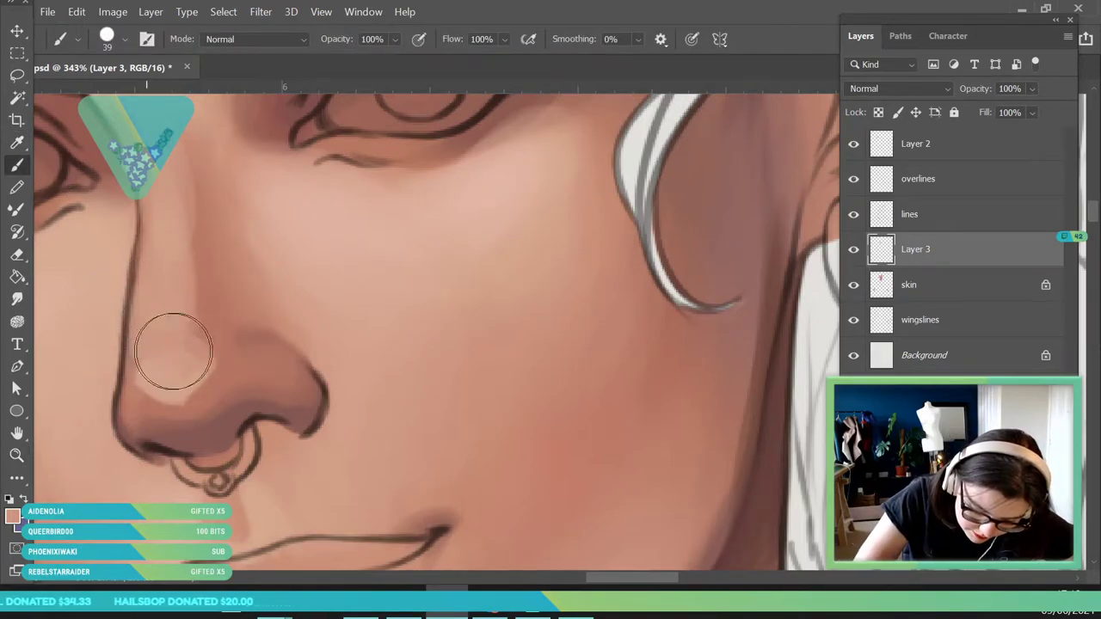
Sample a mid skin tone from the upper nose bridge and soften the shadow edge along the side of the bridge.
key("i")
left_click(208, 187)
key("b")
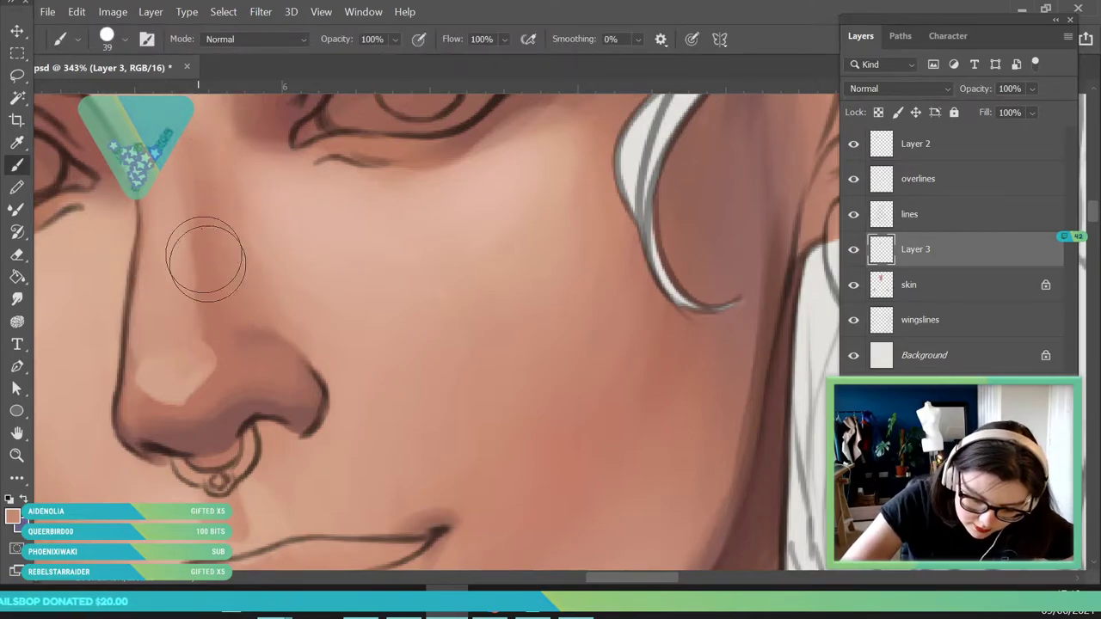
key("i")
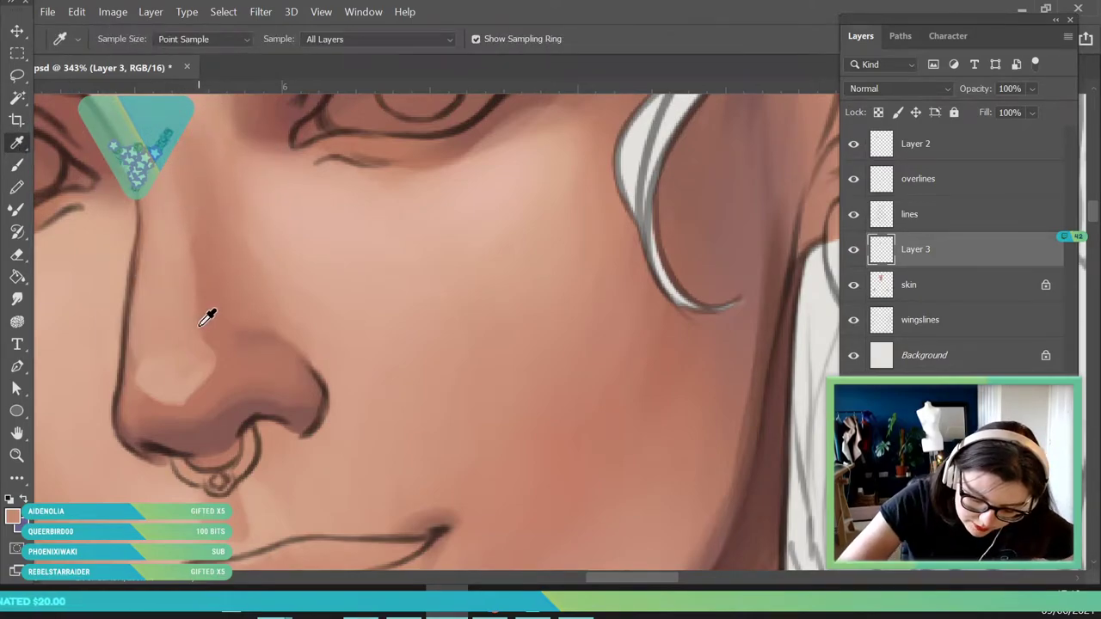
left_click(16, 165)
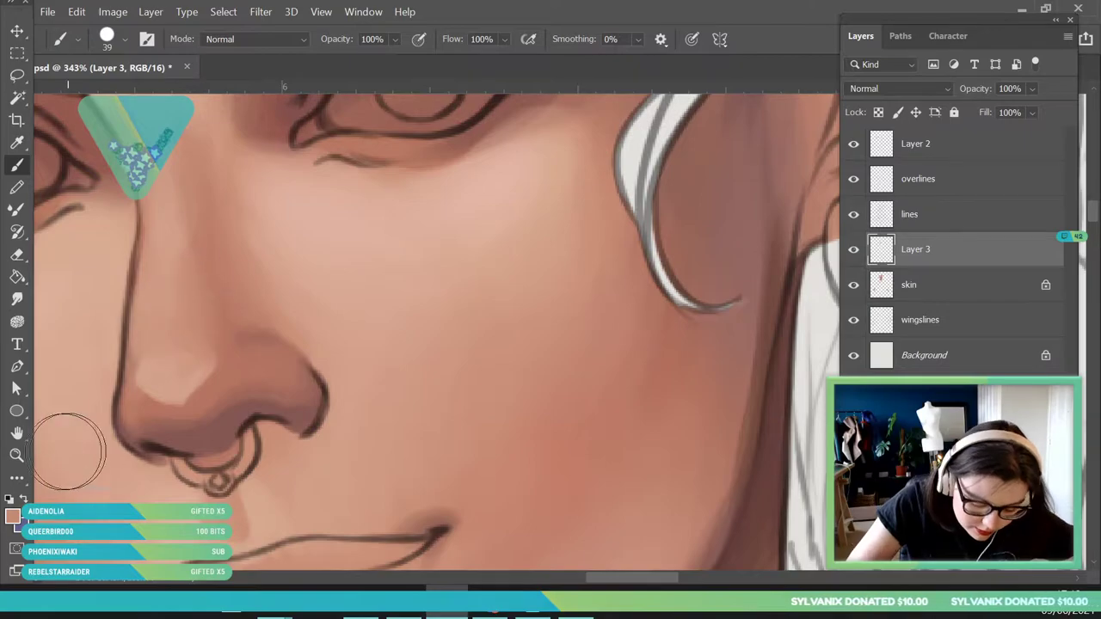
Sample a light tone from the upper nose, enlarge the brush to 105 px and softly blend the bridge between the eyes.
key("z")
left_click_drag(248, 257, 354, 329)
left_click_drag(258, 238, 85, 142)
key("i")
left_click(179, 204)
key("b")
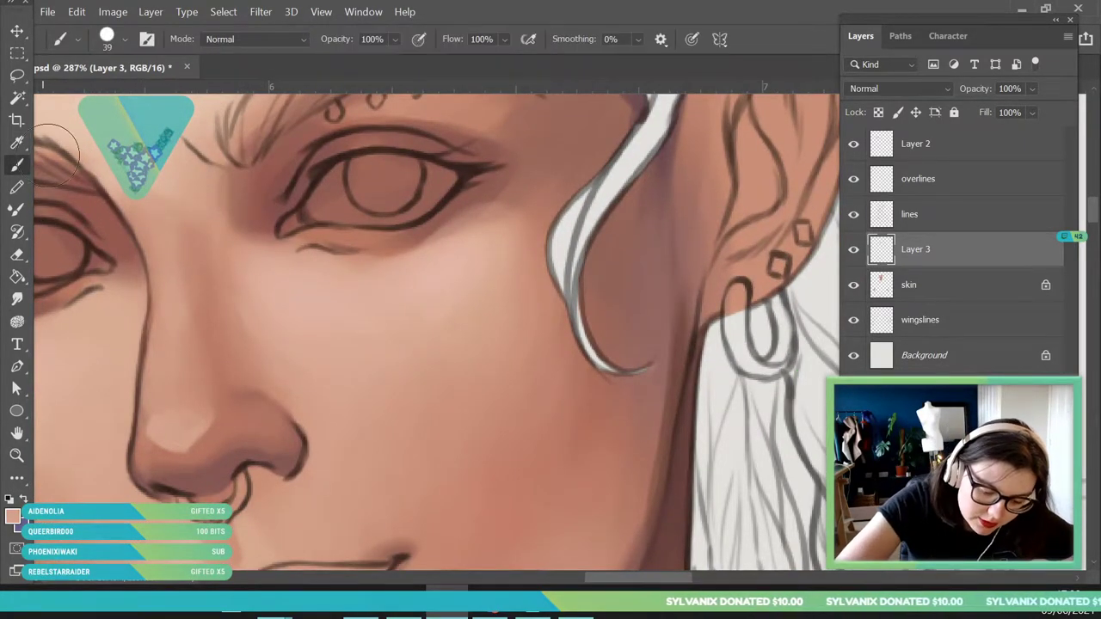
left_click(125, 40)
left_click(152, 90)
left_click(292, 254)
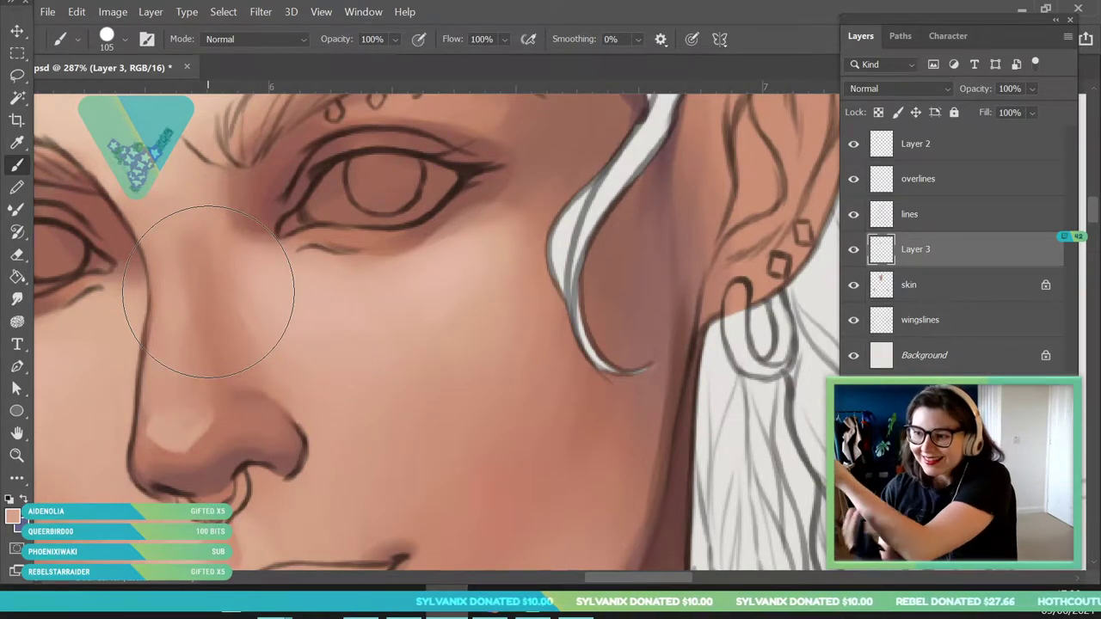
Examine the nose shading against the whole face at several zoom levels.
key("z")
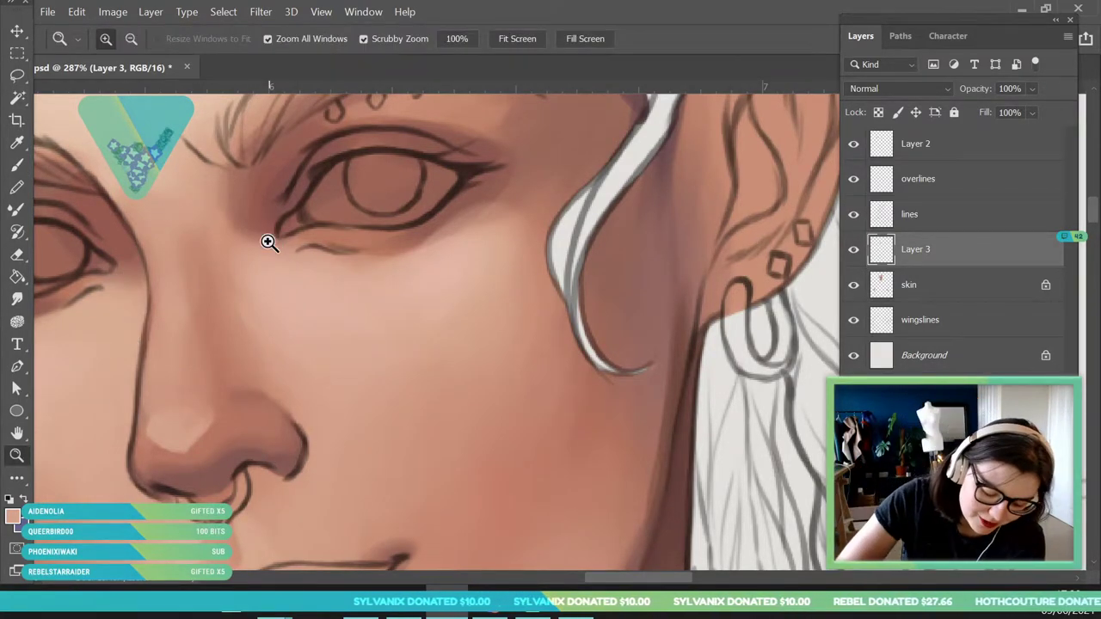
scroll(339, 315, "down", 6)
scroll(351, 356, "up", 10)
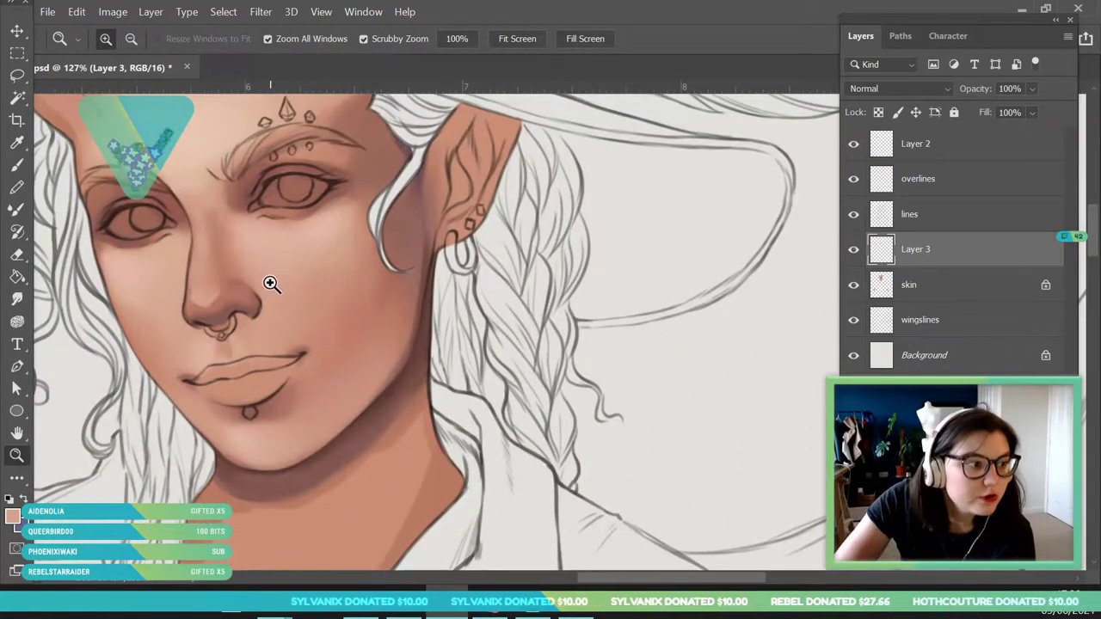
key("i")
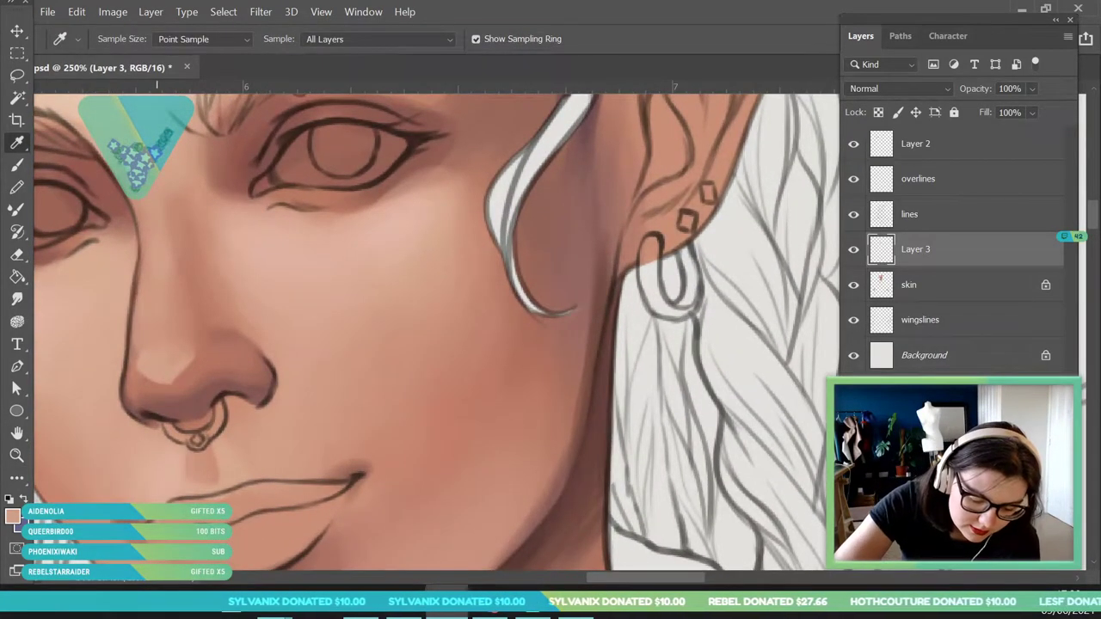
key("b")
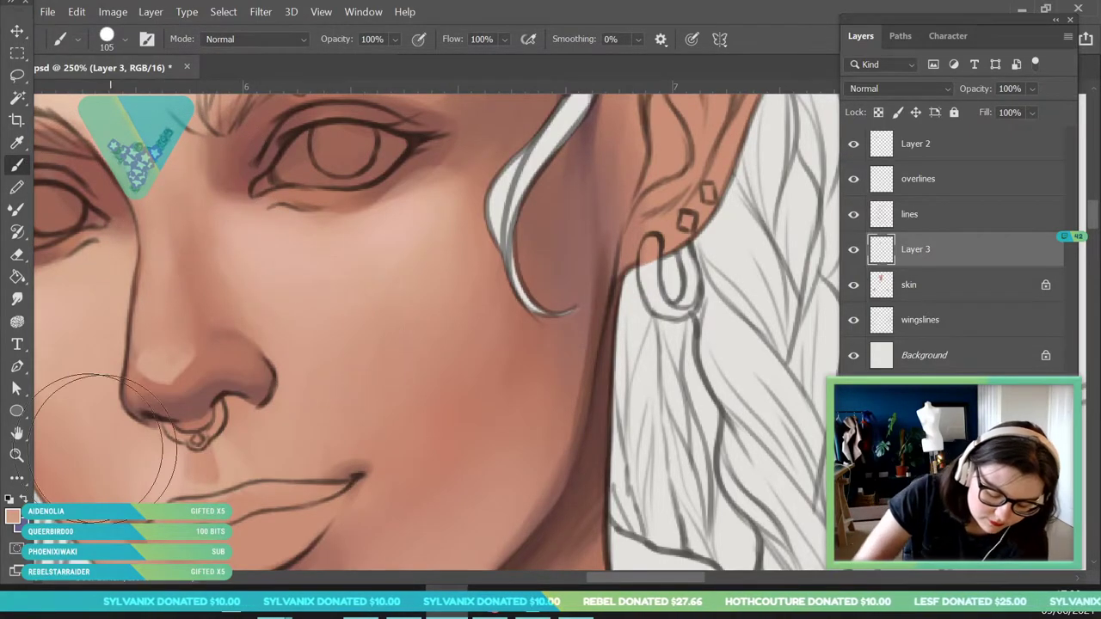
key("z")
scroll(299, 277, "down", 8)
scroll(308, 344, "up", 5)
scroll(290, 356, "down", 2)
scroll(216, 381, "up", 4)
scroll(94, 256, "up", 1)
Reduce the brush to 25 px and blend the hard edges of the nose tip highlight using sampled skin tones.
key("i")
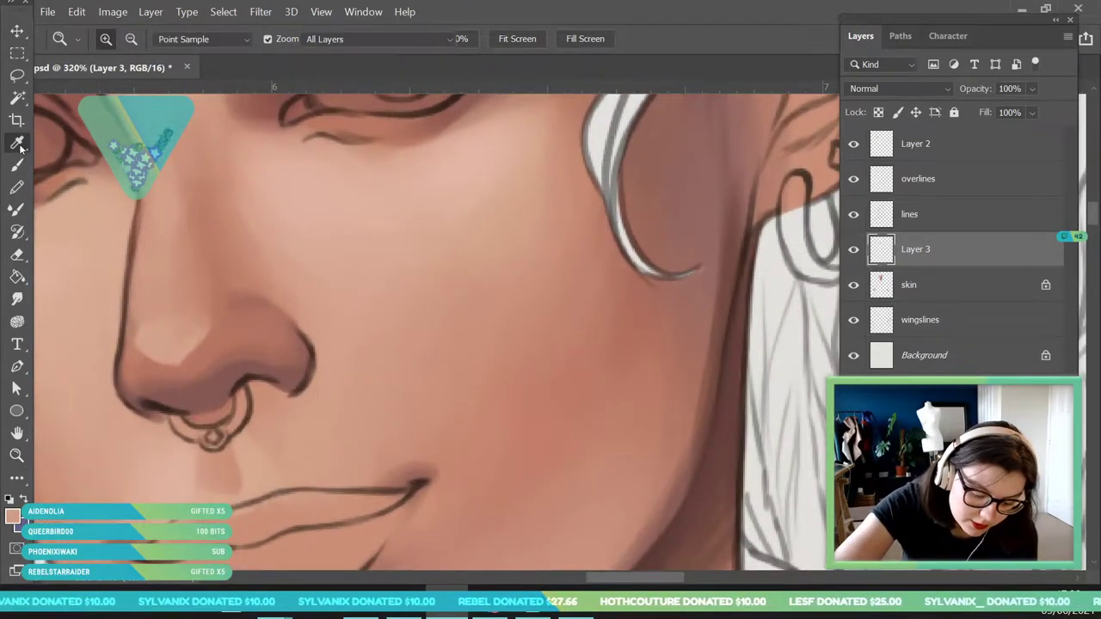
key("b")
left_click(103, 49)
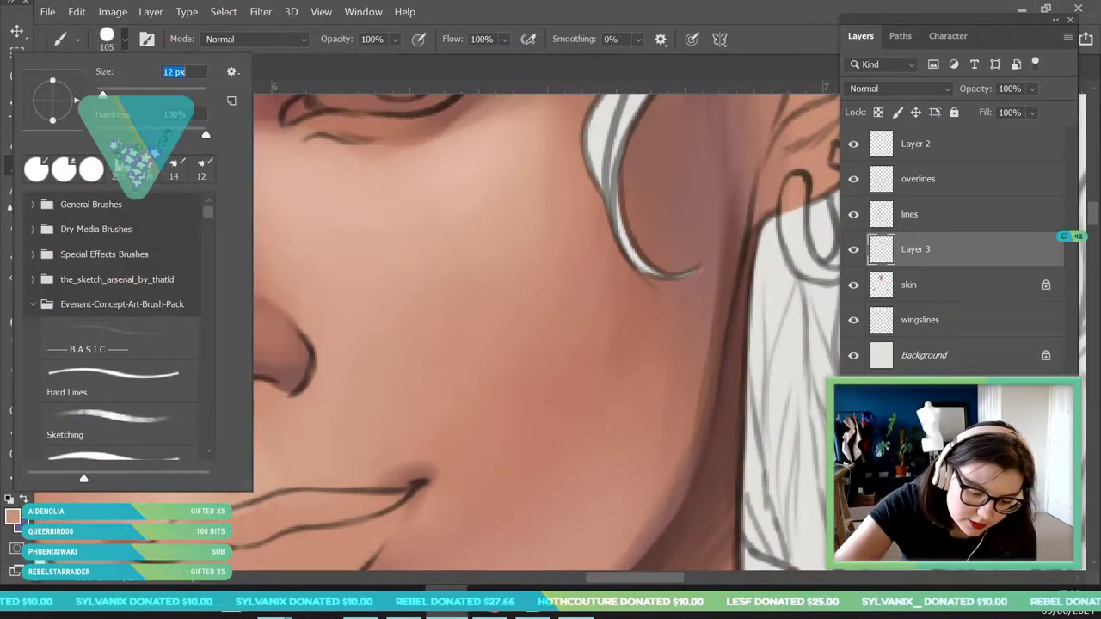
left_click(275, 316)
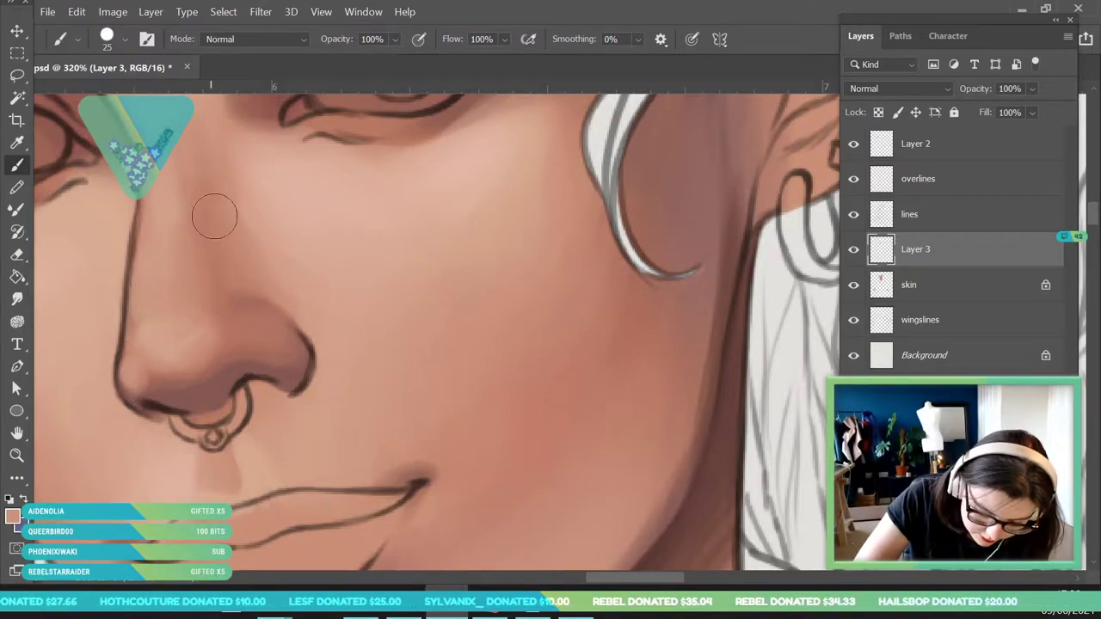
Sample a reddish tone near the nose contour and smooth the shading beside and below the tip highlight.
left_click(17, 456)
left_click_drag(257, 252, 168, 336)
mouse_move(320, 387)
left_mouse_down()
mouse_move(319, 364)
mouse_move(329, 386)
left_mouse_up()
left_click_drag(291, 302, 268, 386)
left_click(18, 144)
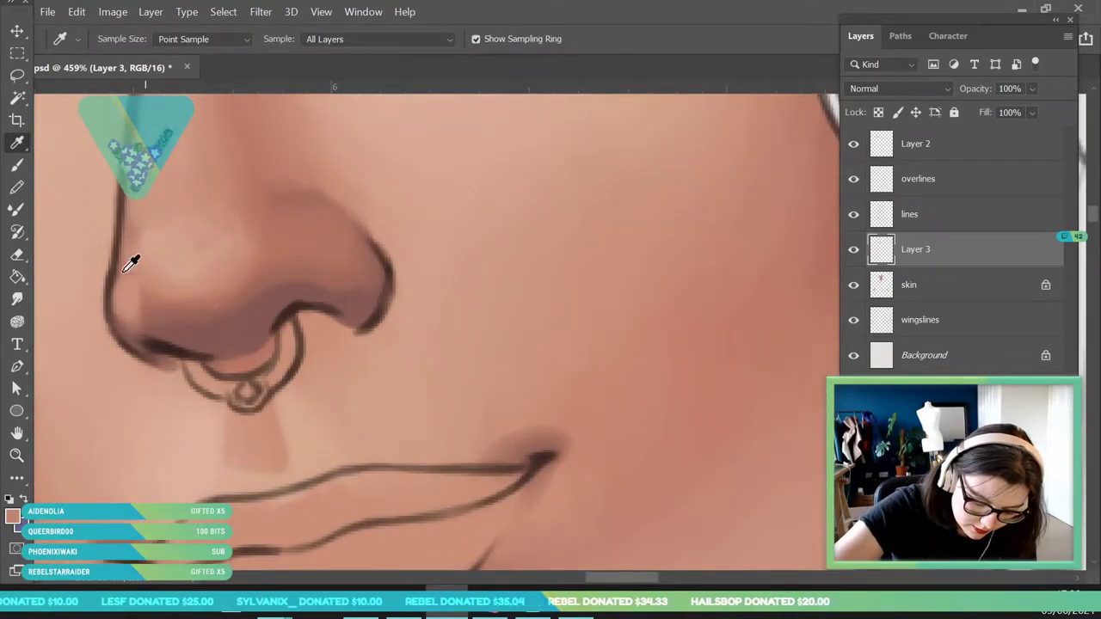
key("b")
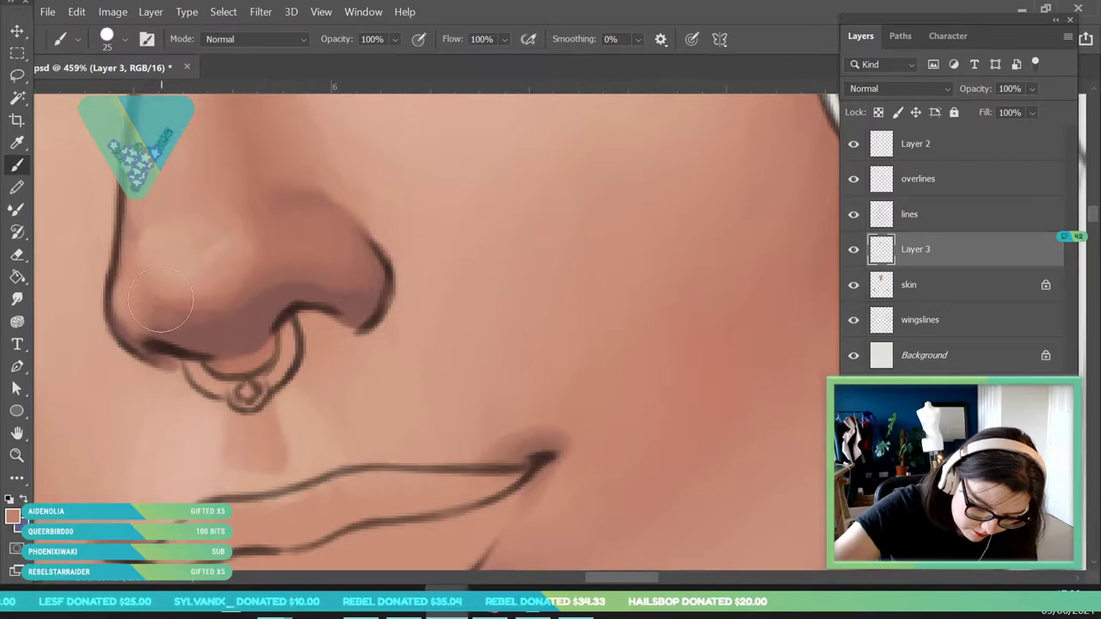
Examine the nose shading in relation to the whole character and the rest of the face.
left_click(17, 455)
left_click_drag(249, 293, 157, 542)
left_click_drag(313, 262, 292, 331)
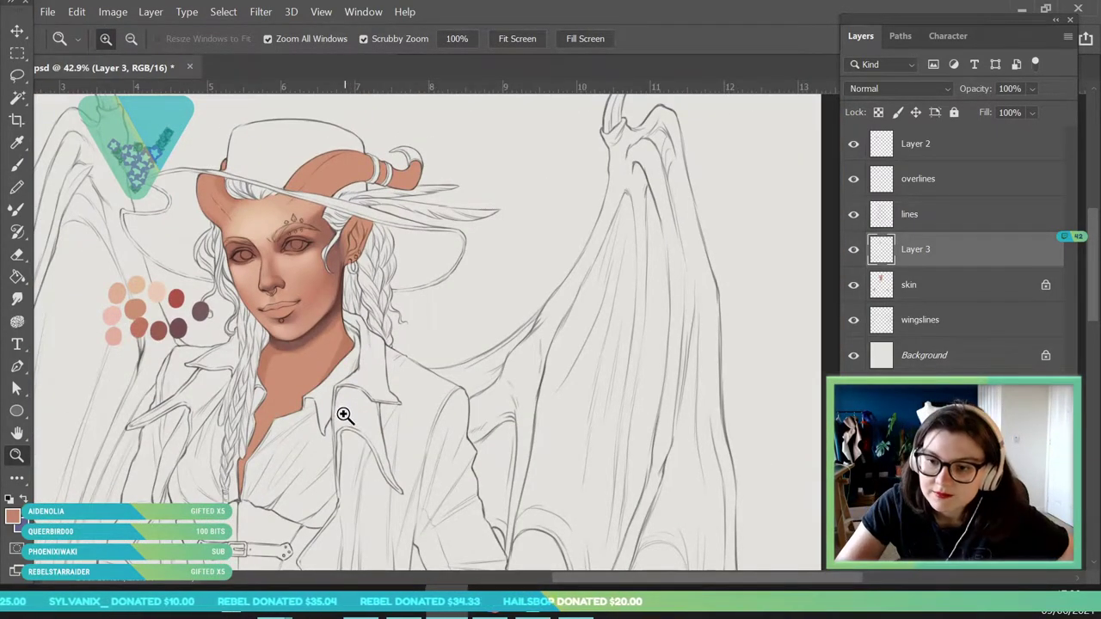
scroll(289, 300, "up", 2)
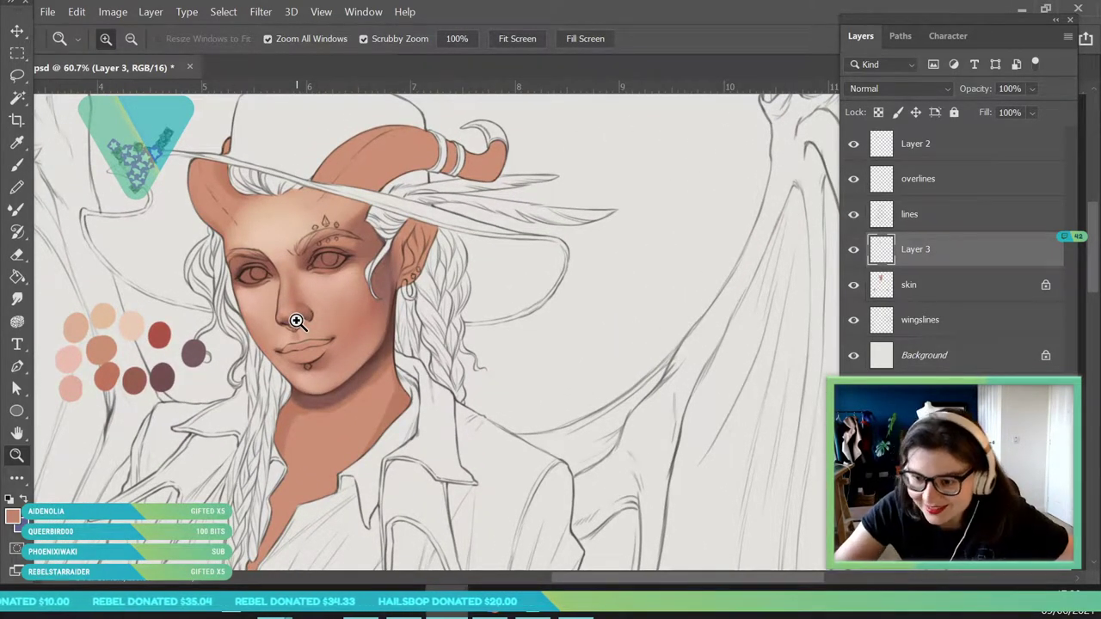
scroll(346, 288, "up", 3)
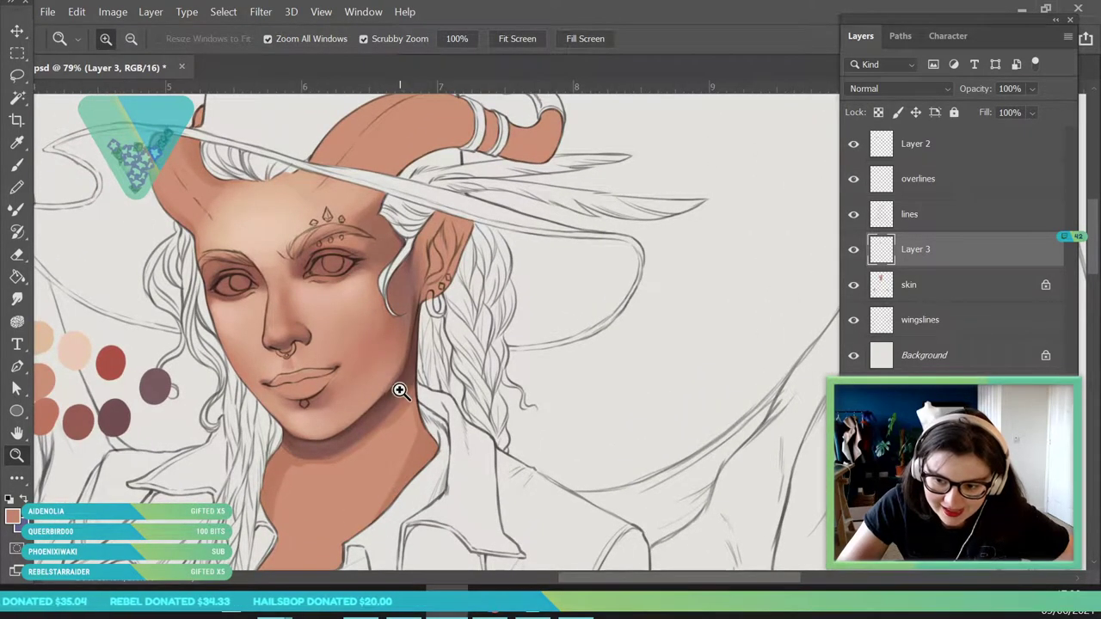
scroll(370, 383, "up", 3)
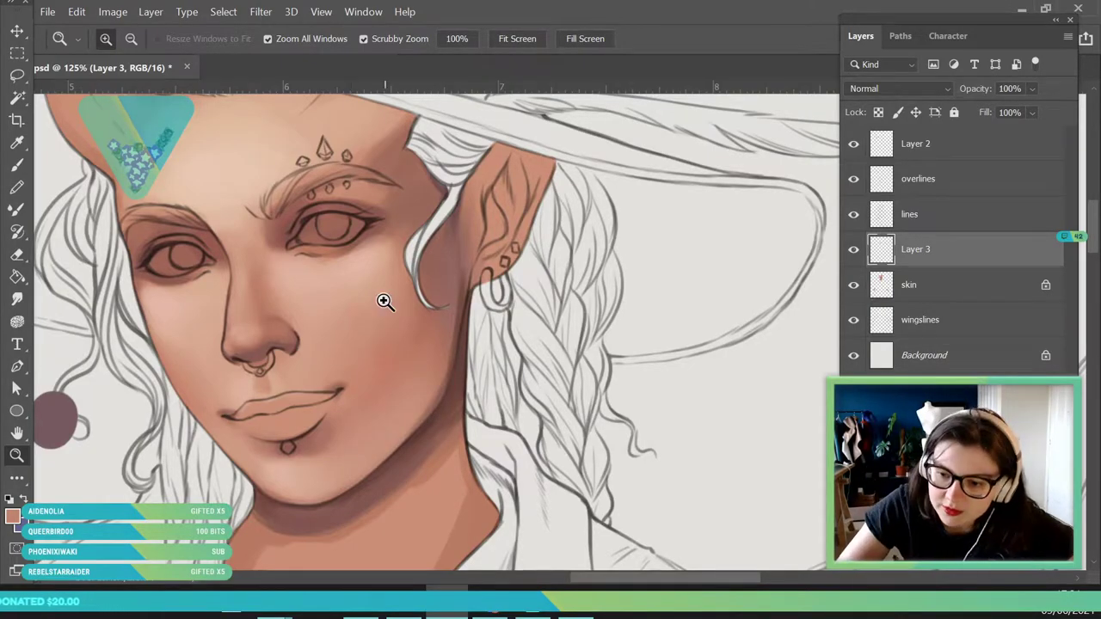
left_click_drag(385, 304, 351, 319)
left_click_drag(336, 282, 359, 423)
left_click_drag(297, 342, 221, 295)
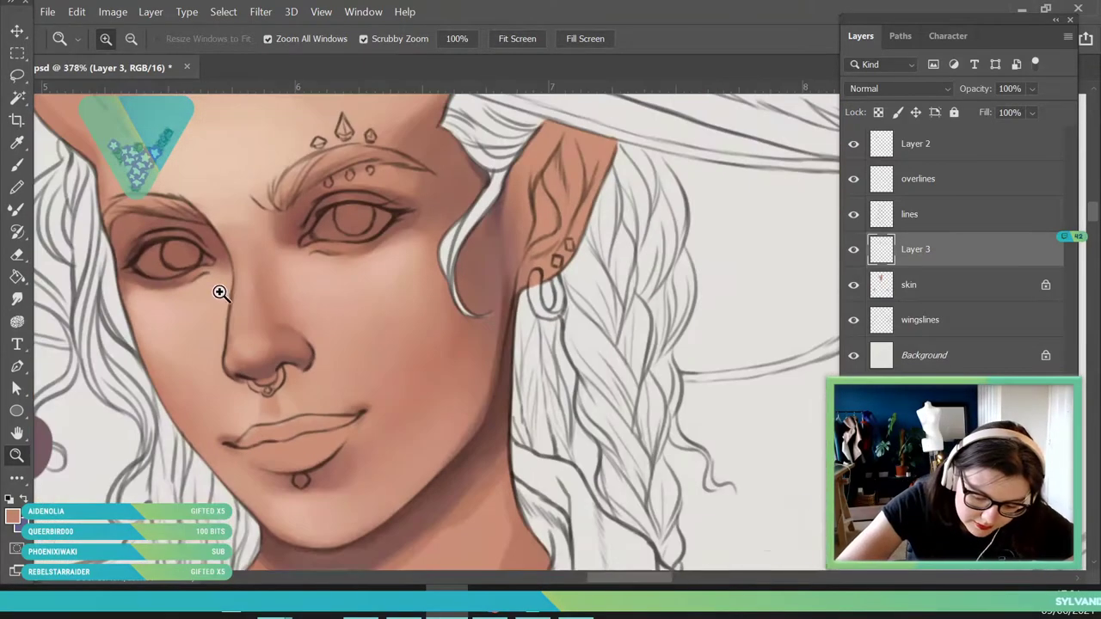
Sample a light skin tone from the cheek, paint a brighter nose tip highlight and blend its edges with the 25 px brush.
key("i")
left_click(194, 311)
left_click(17, 456)
left_click_drag(257, 352, 262, 384)
left_click(19, 167)
mouse_move(209, 336)
left_mouse_down()
mouse_move(255, 361)
mouse_move(267, 344)
mouse_move(228, 295)
mouse_move(214, 300)
mouse_move(224, 283)
mouse_move(221, 276)
mouse_move(216, 290)
mouse_move(215, 270)
mouse_move(244, 309)
mouse_move(155, 319)
left_mouse_up()
key("z")
left_click_drag(258, 331, 332, 331)
left_click(21, 146)
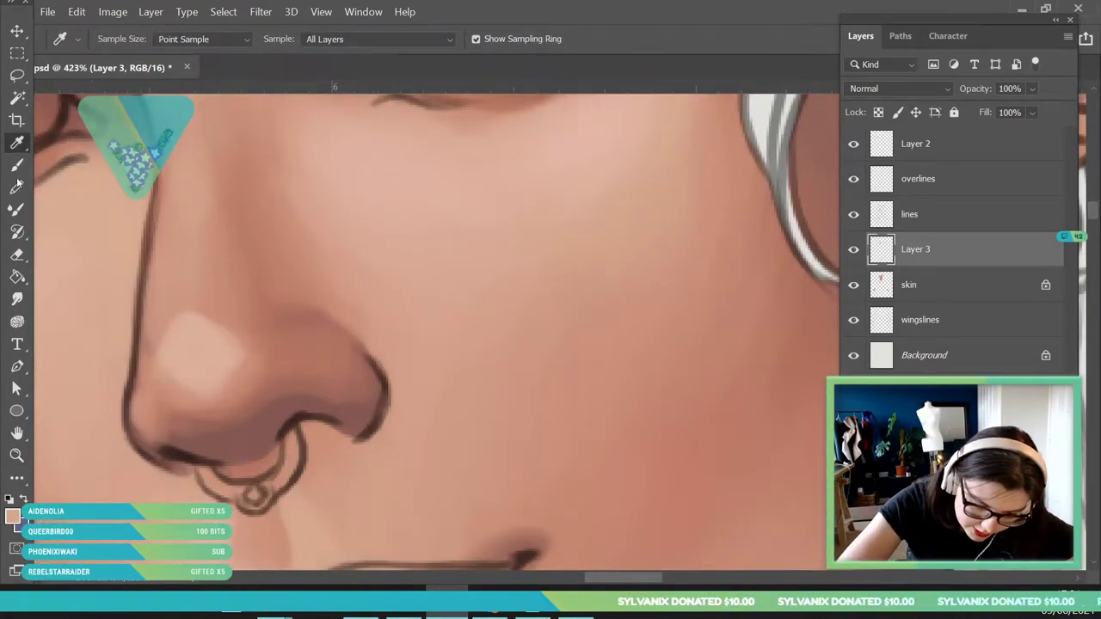
key("b")
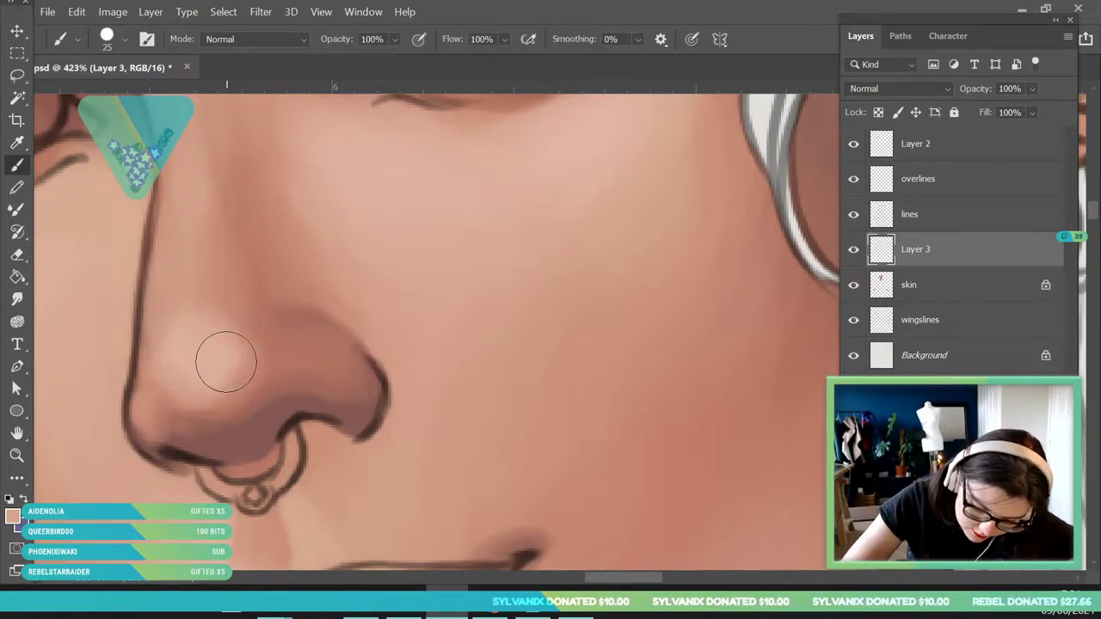
Activate the overlines layer, sample a reddish brown and set the brush to 6 px for painting over the nose contour.
left_click(16, 457)
left_click_drag(236, 268, 289, 270)
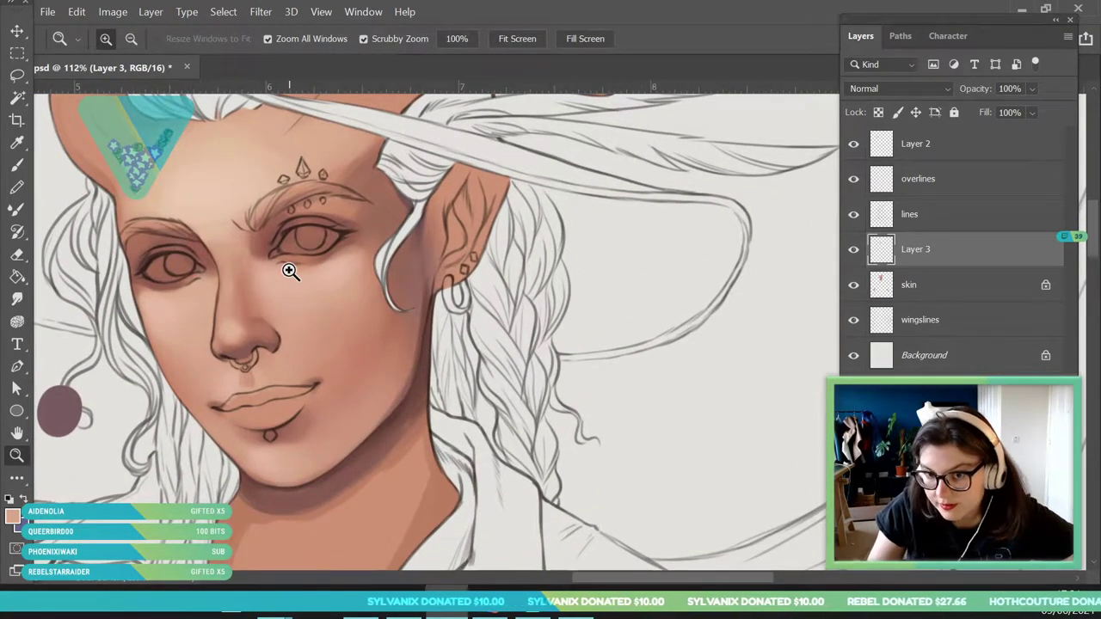
left_click(951, 184)
left_click(253, 353)
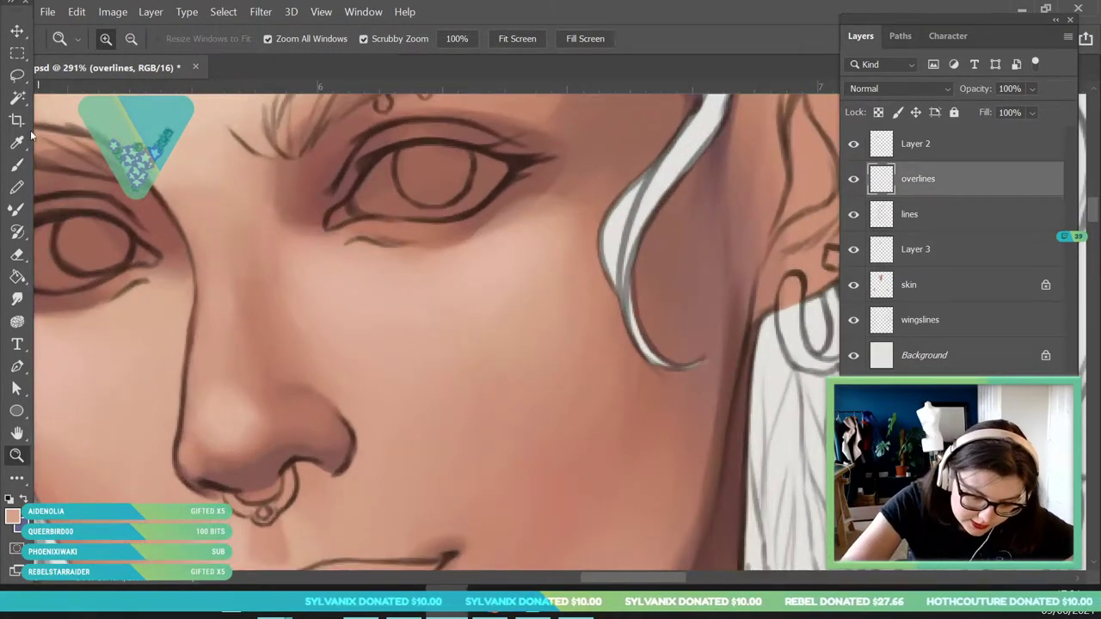
key("i")
key("z")
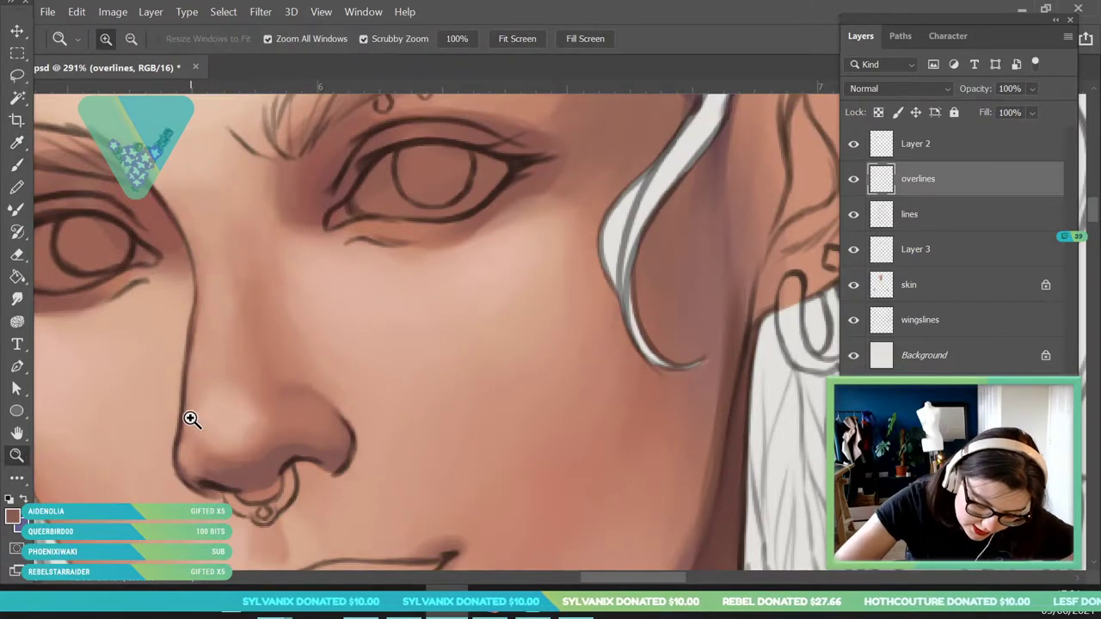
left_click(192, 418)
key("b")
left_click(123, 39)
left_click(103, 94)
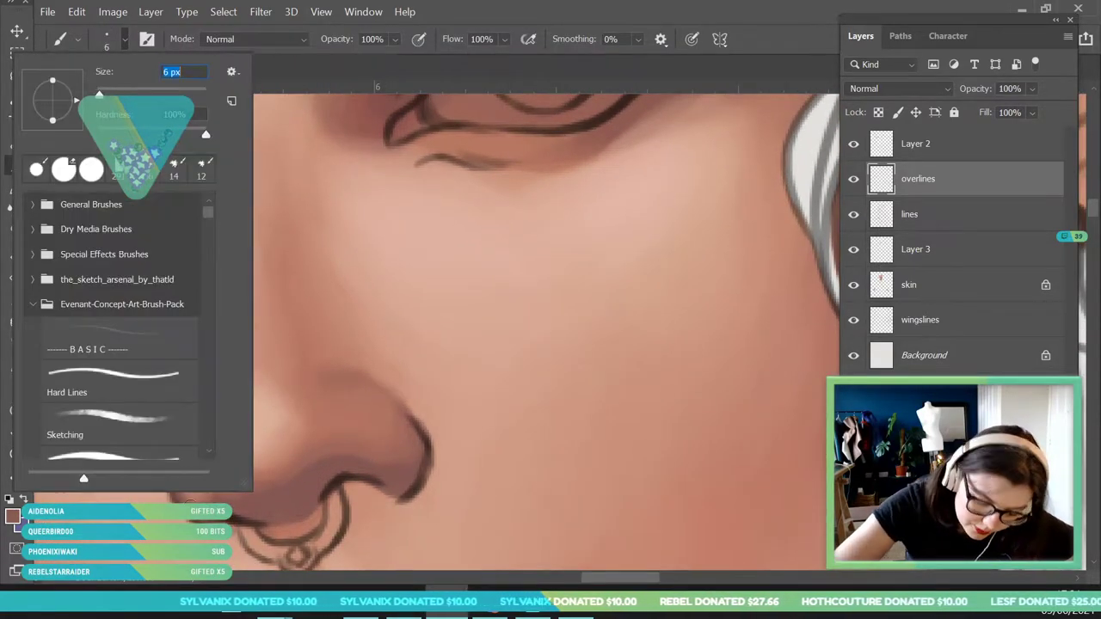
left_click(376, 86)
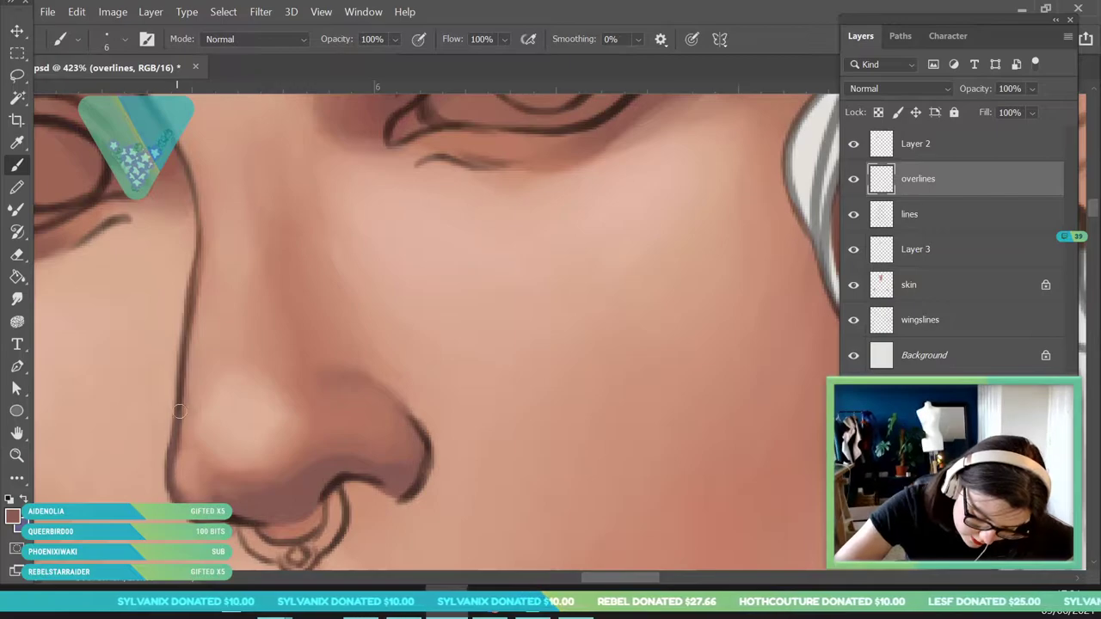
Sample warm skin tones and paint over the dark contour line along the nose bridge to soften it to reddish brown.
key("i")
left_click(104, 213)
key("b")
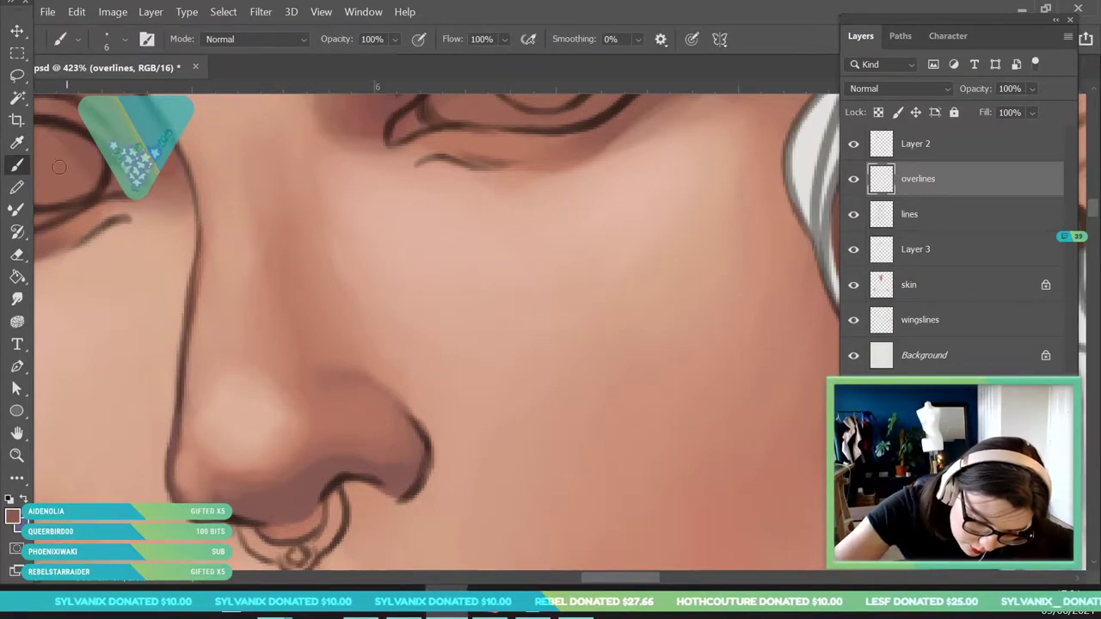
left_click(215, 234, "alt")
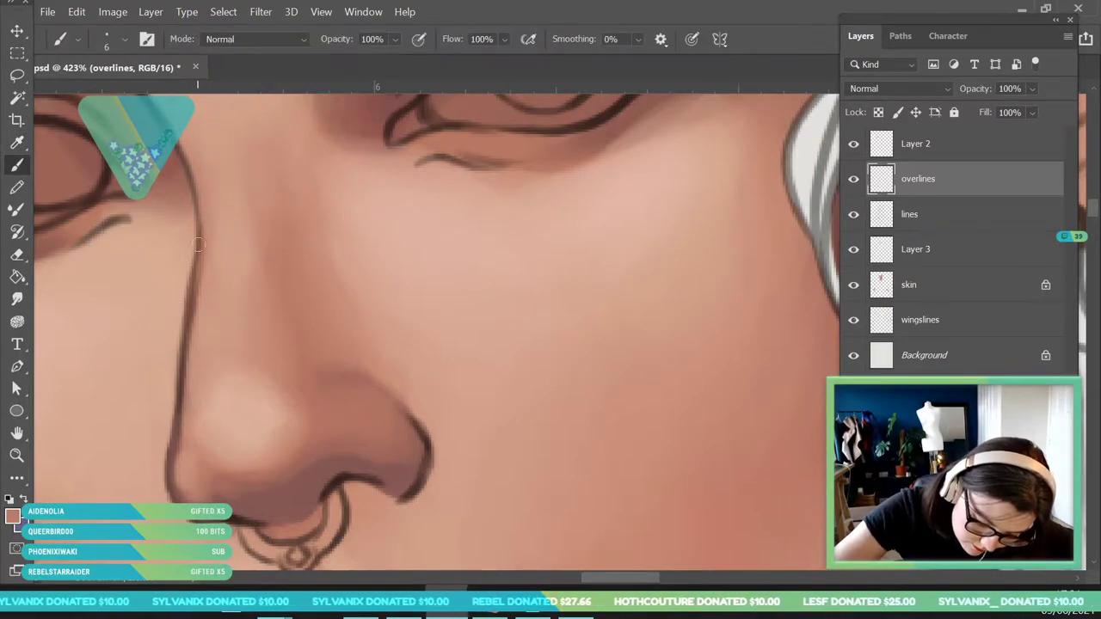
left_click_drag(178, 349, 195, 280)
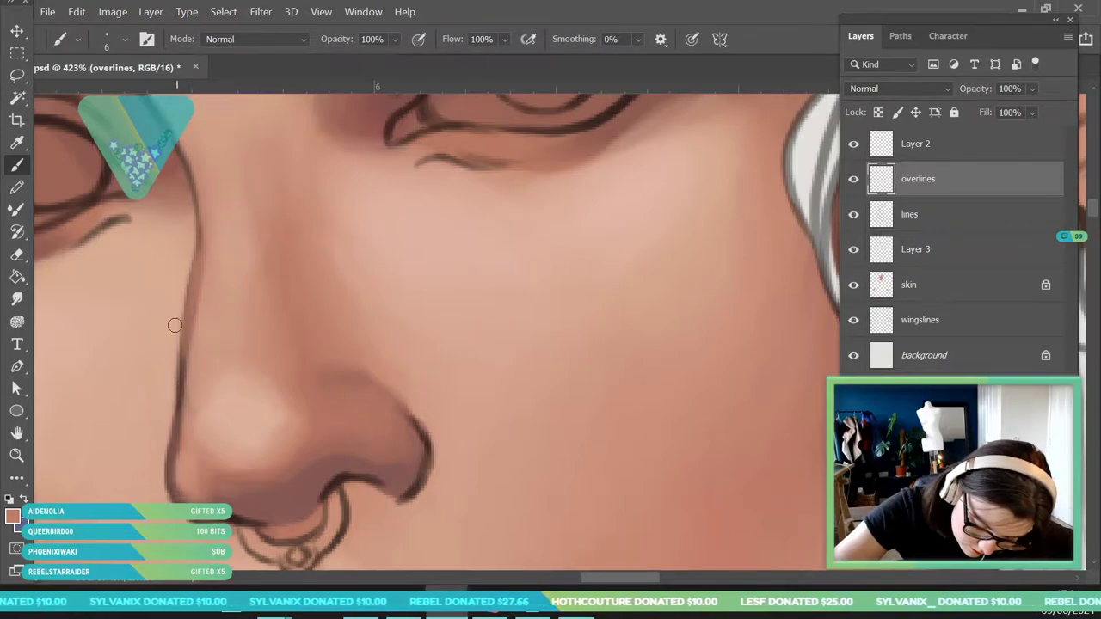
left_click(197, 285, "alt")
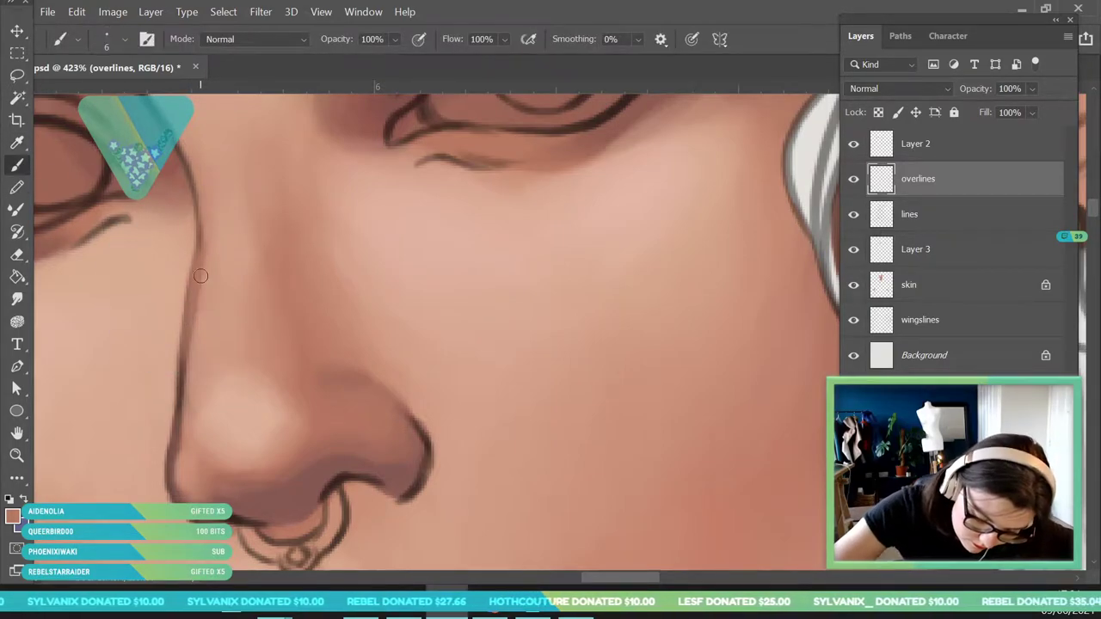
left_click_drag(198, 207, 180, 133)
left_click_drag(180, 368, 177, 467)
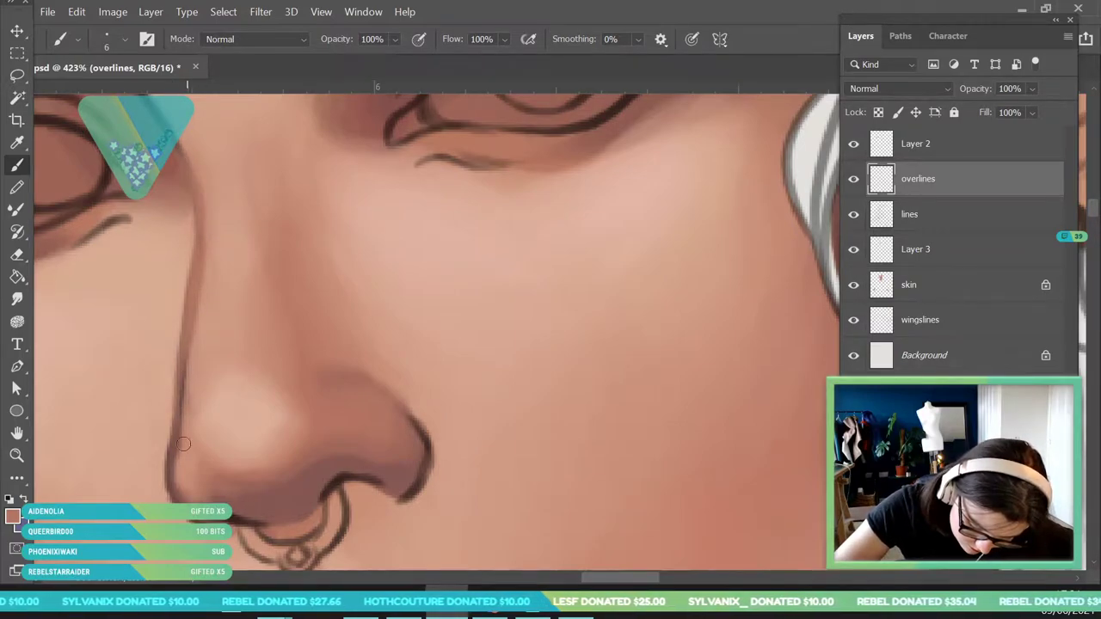
Sample lighter skin tones on both sides of the nose contour and thin the softened line along the bridge.
left_click(217, 231, "alt")
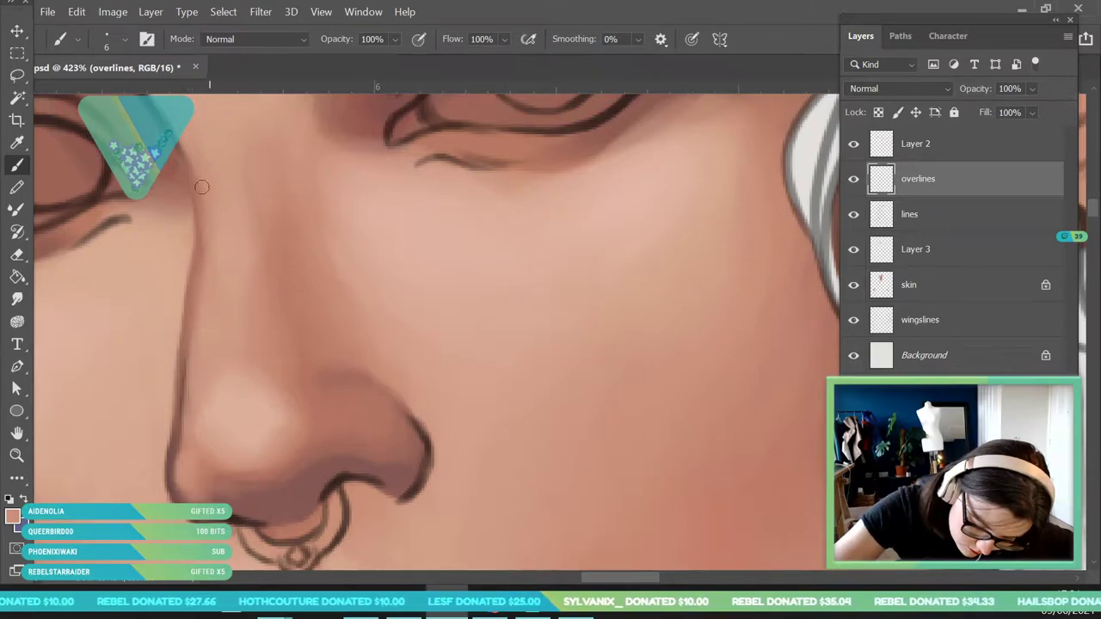
left_click(182, 256, "alt")
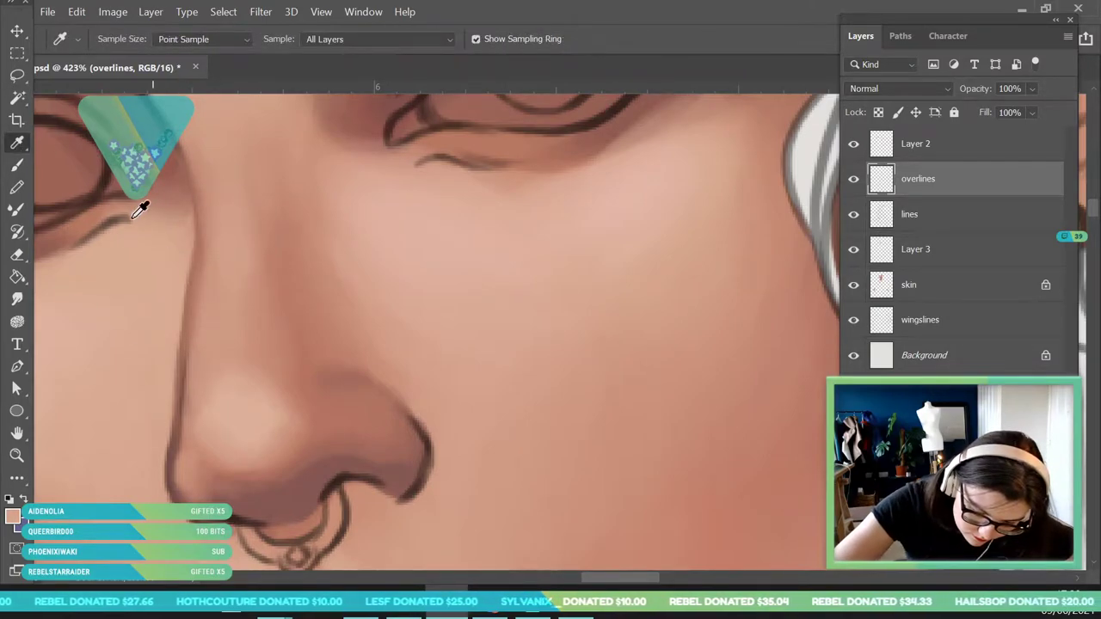
left_click_drag(175, 361, 177, 309)
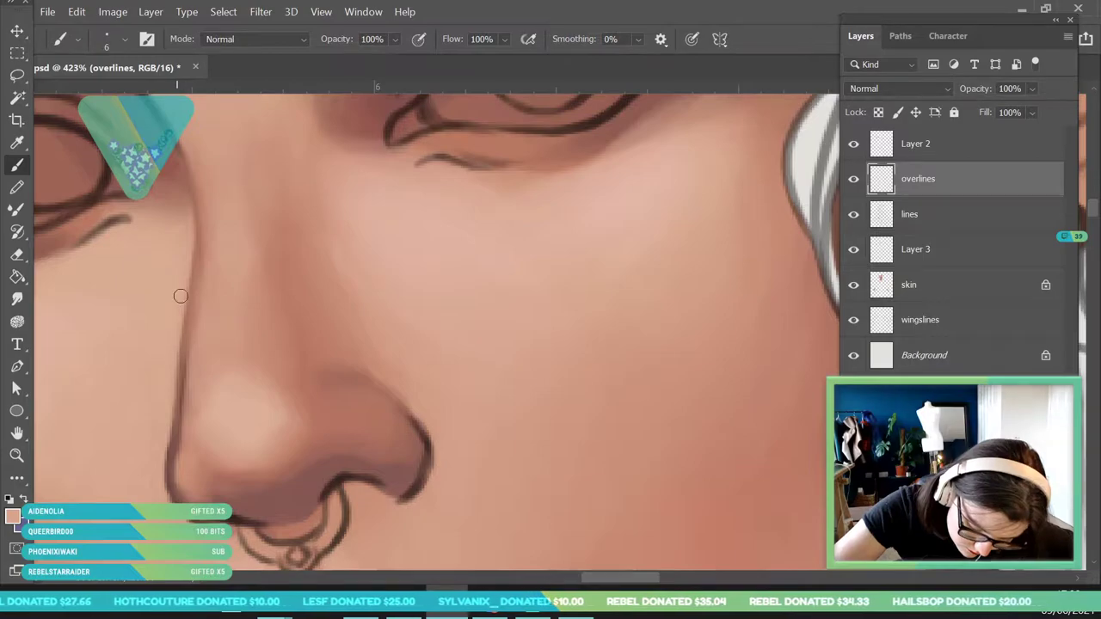
key("z")
mouse_move(228, 280)
left_mouse_down()
mouse_move(158, 487)
mouse_move(144, 491)
left_mouse_up()
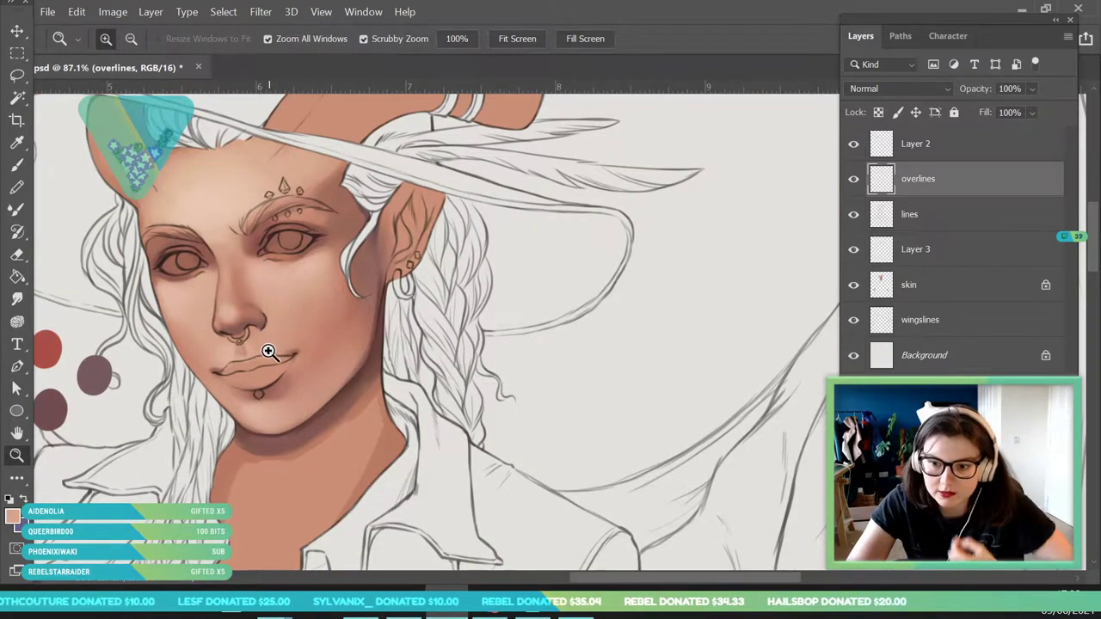
Sample reddish browns from the nose and paint over the dark contour along the left nostril and underside of the nose tip.
left_click_drag(261, 342, 250, 355)
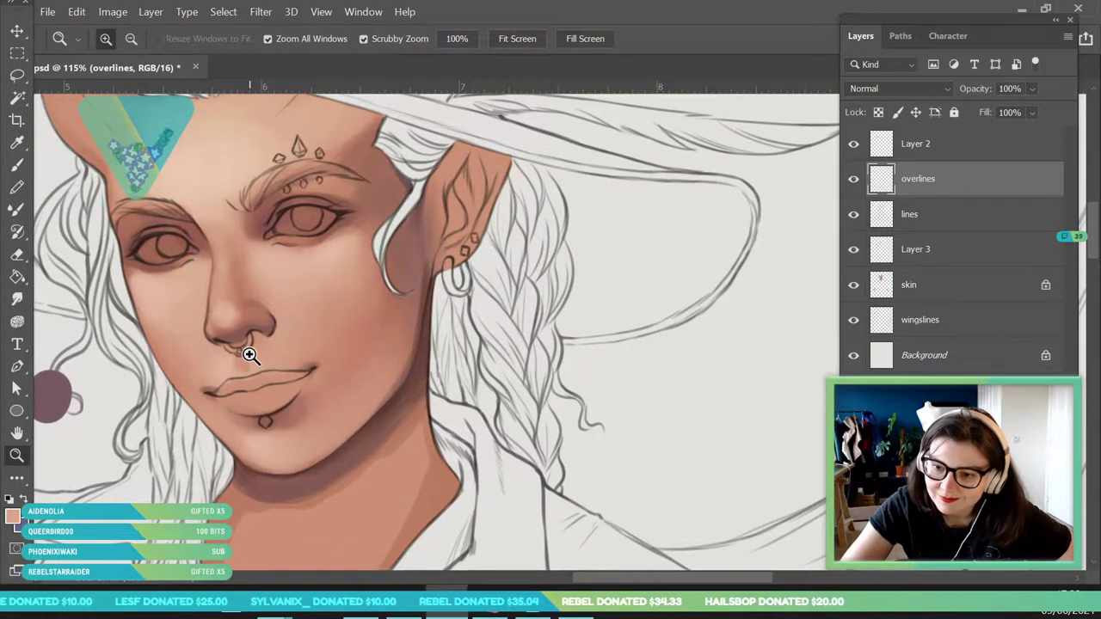
left_click_drag(249, 355, 70, 225)
key("i")
left_click(182, 205)
key("b")
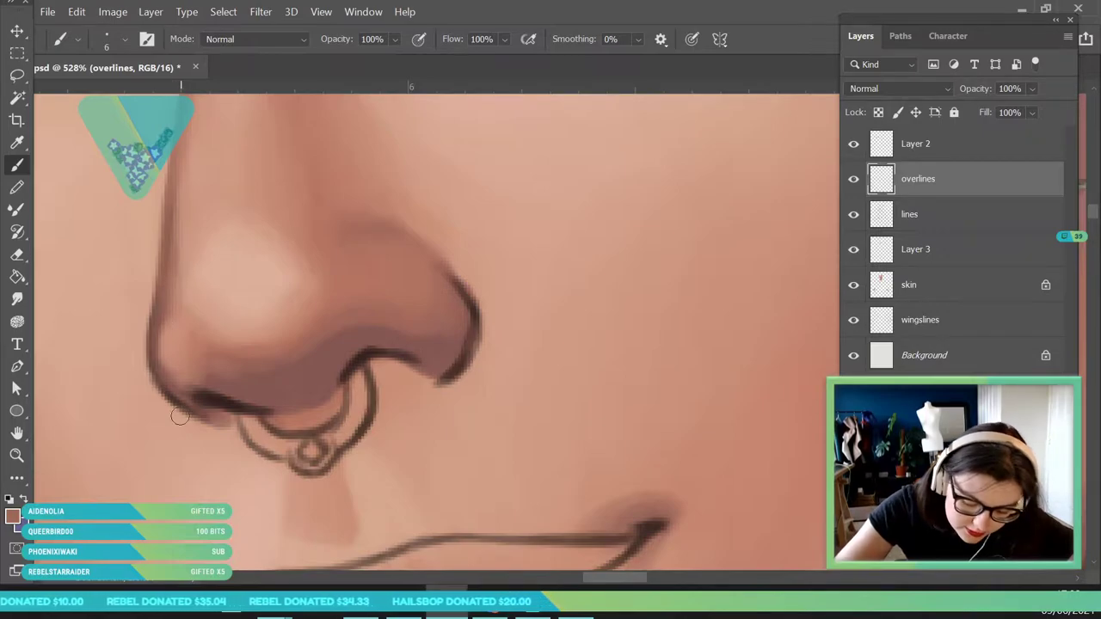
key("i")
left_click(411, 335)
key("b")
left_click_drag(192, 397, 277, 416)
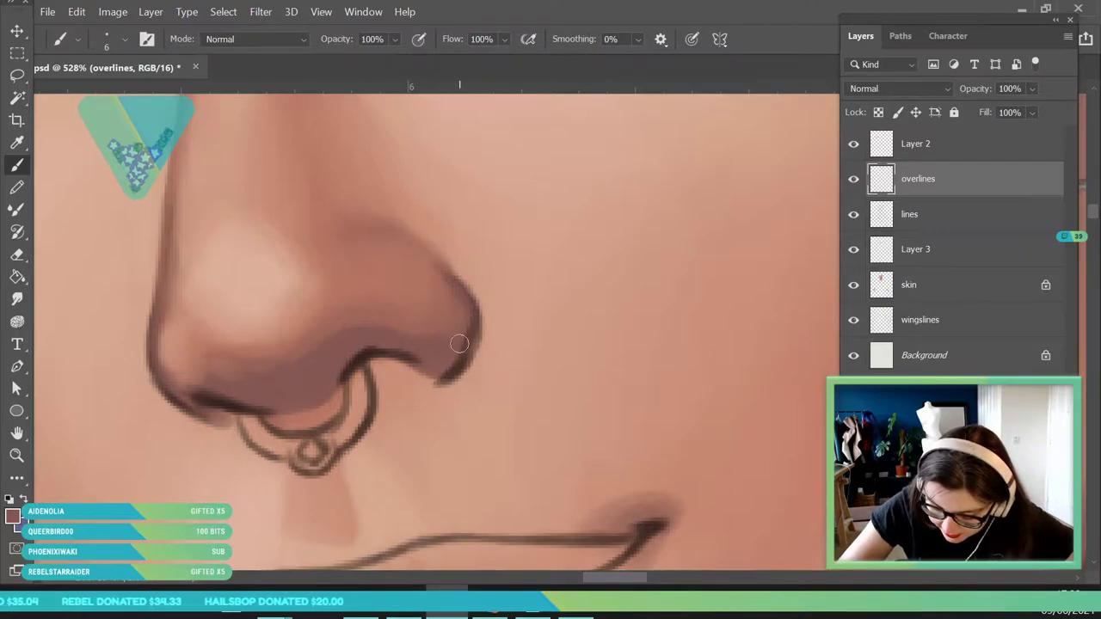
Paint over the dark outline of the right nostril wing and sample a reddish brown beside it to soften the edge.
left_click_drag(435, 384, 464, 326)
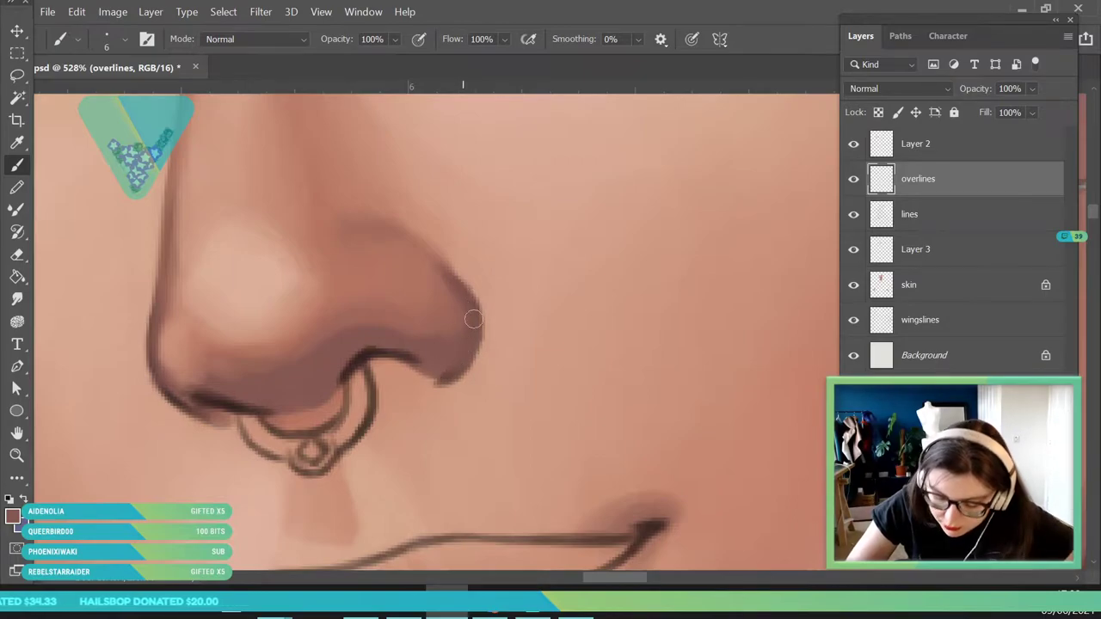
left_click(16, 143)
left_click(457, 324)
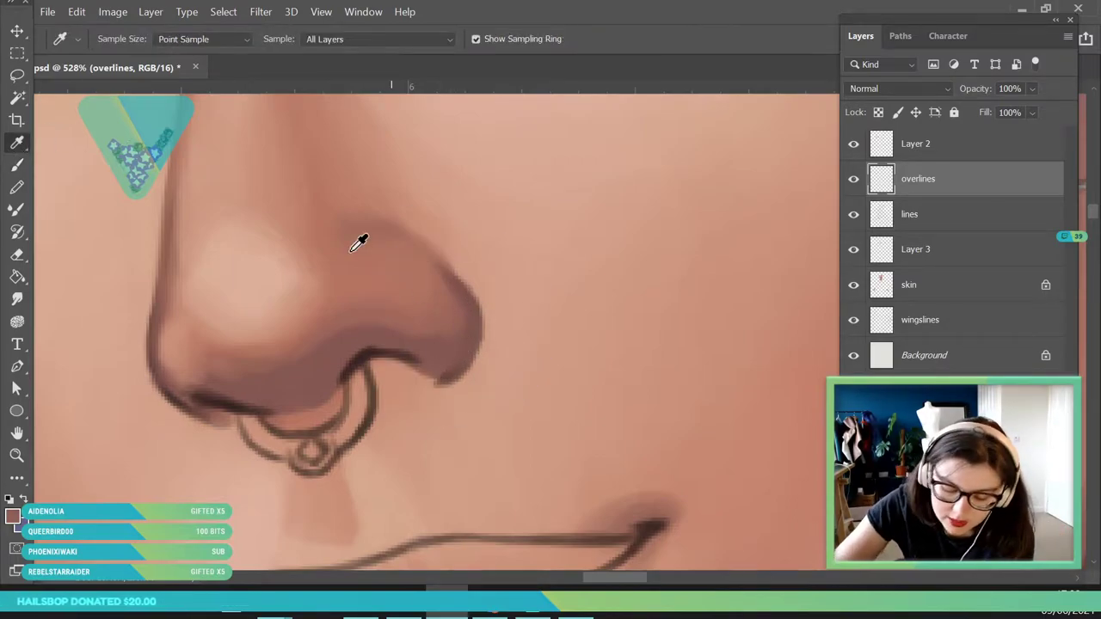
left_click(17, 164)
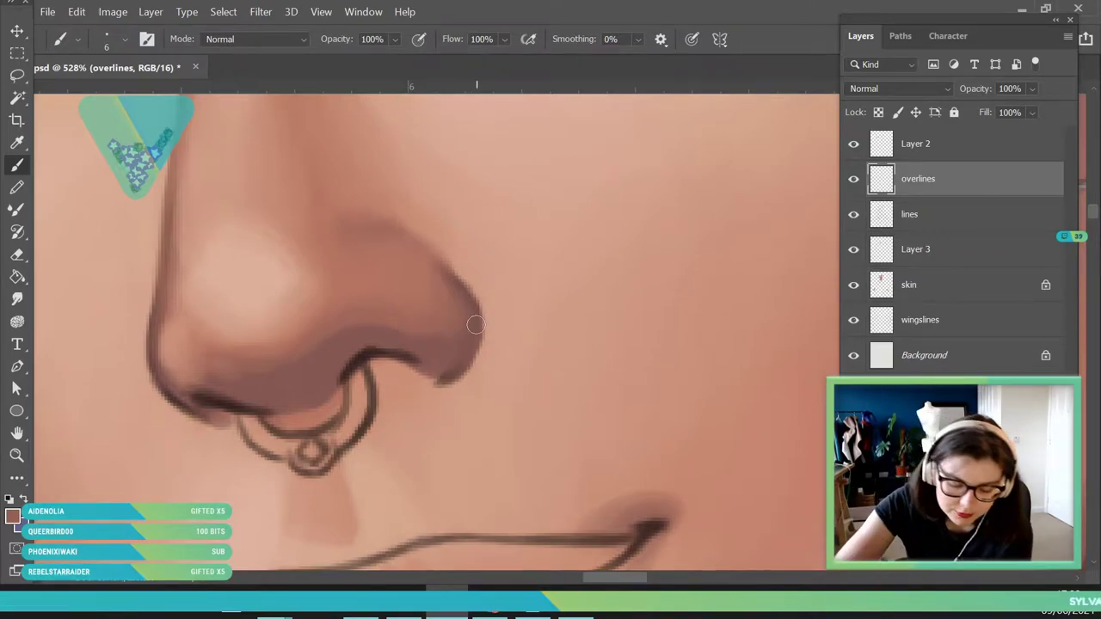
Sample darker reddish tones and paint the underside of the nose and the lower rim of the right nostril.
key("i")
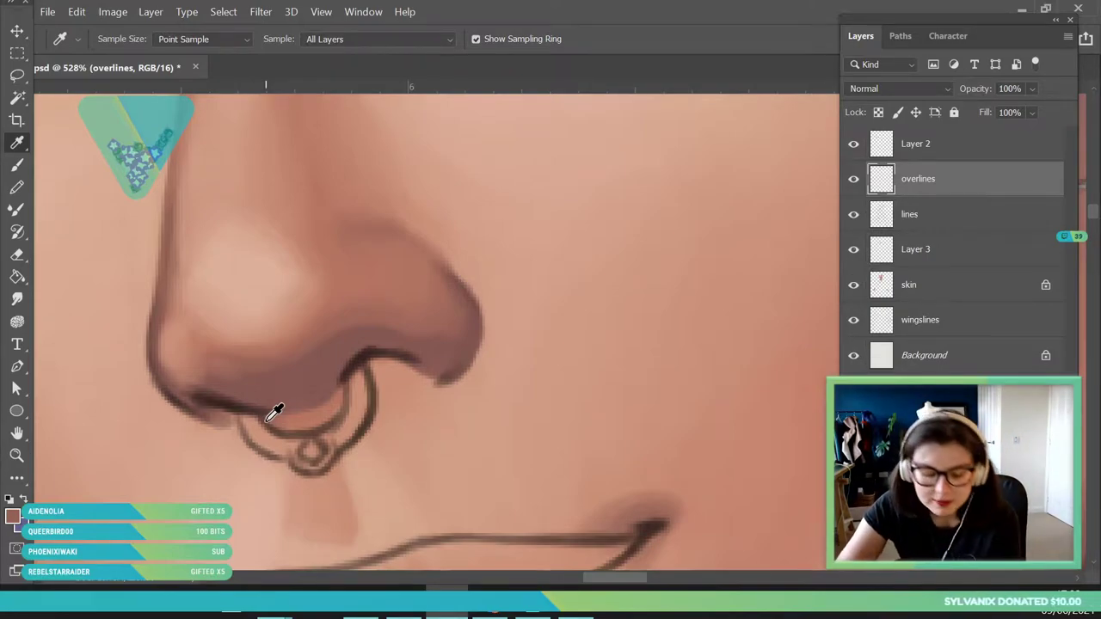
left_click(211, 397)
key("b")
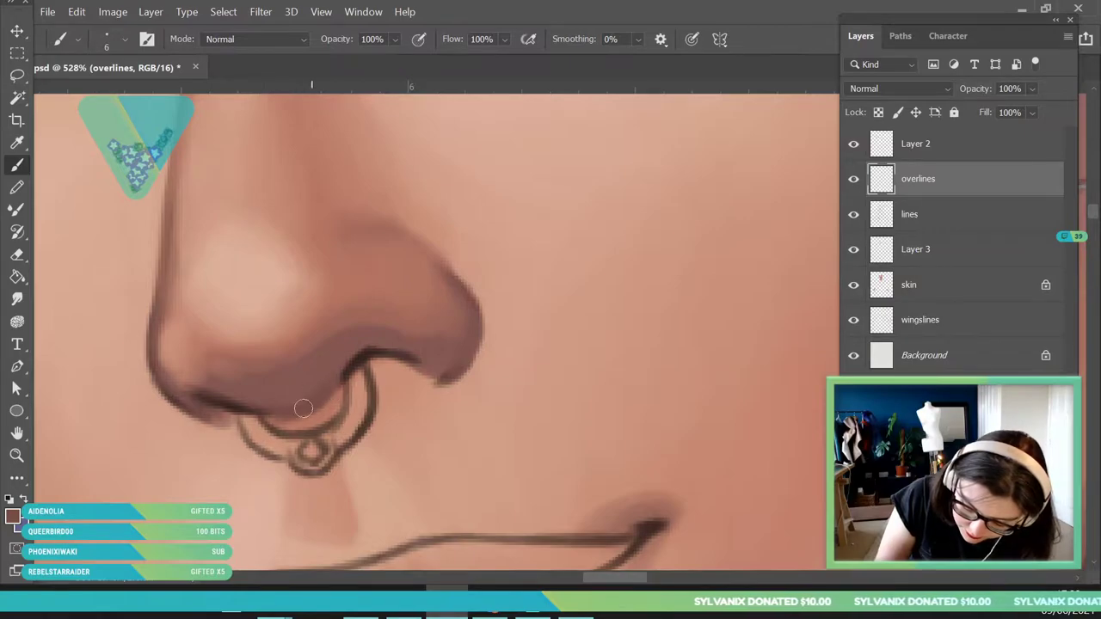
left_click(16, 142)
key("b")
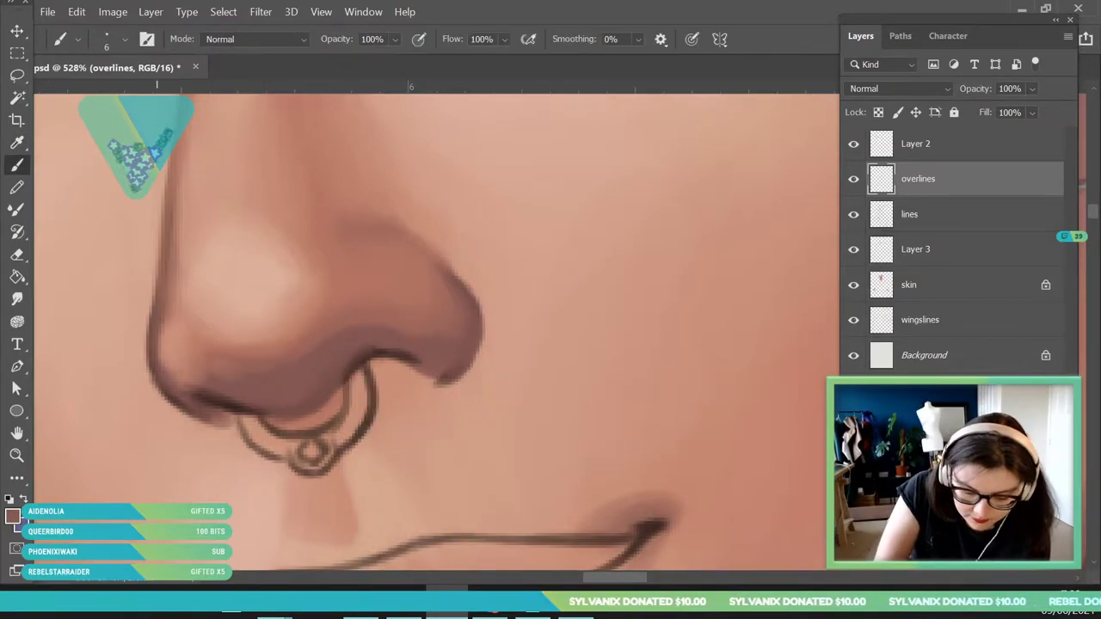
left_click_drag(405, 356, 433, 361)
left_click_drag(387, 389, 431, 385)
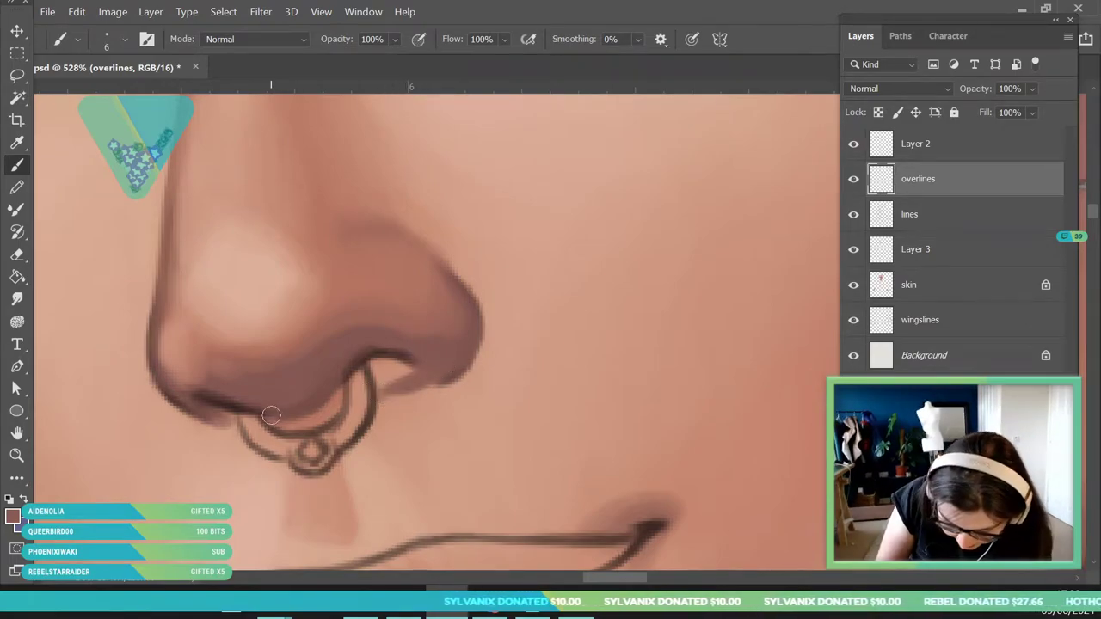
Set the foreground colour to near-black brown #1a100e, paint the right nostril opening and sample a reddish brown to refine its edge.
key("i")
left_click(238, 395)
left_click(13, 516)
left_click(600, 301)
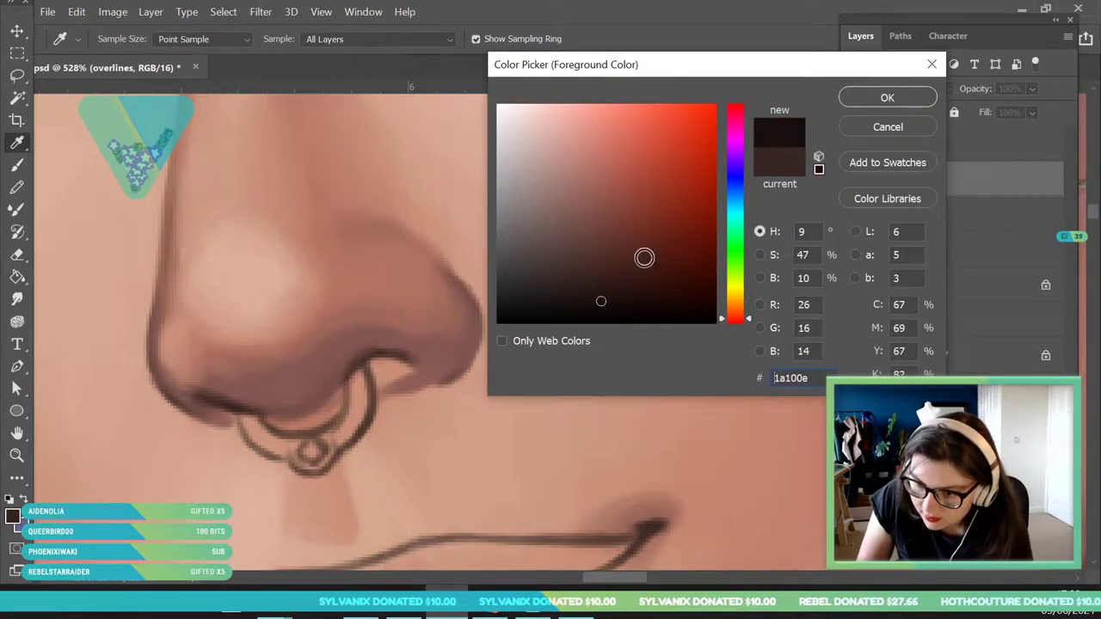
left_click(887, 97)
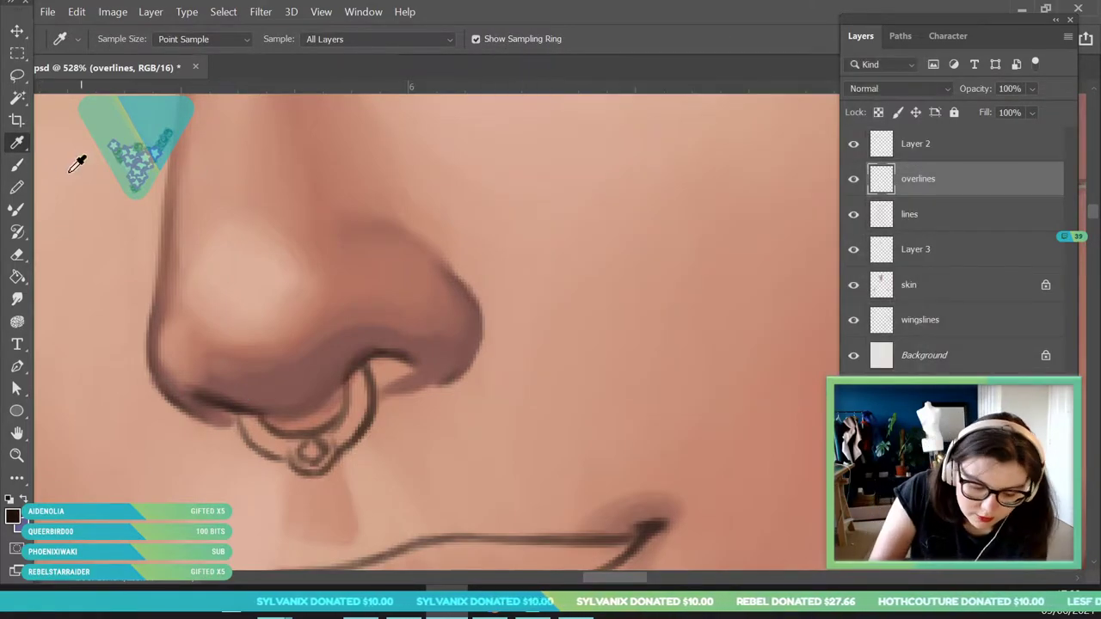
key("b")
mouse_move(412, 356)
left_mouse_down()
mouse_move(355, 371)
mouse_move(404, 360)
mouse_move(354, 378)
mouse_move(409, 370)
mouse_move(403, 361)
mouse_move(374, 383)
left_mouse_up()
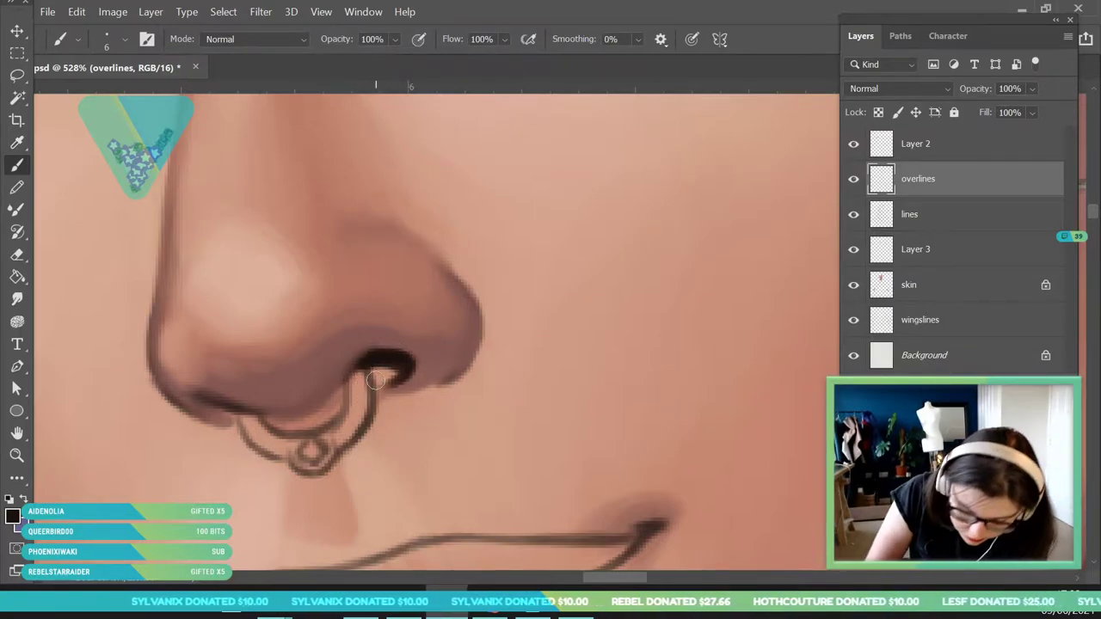
key("i")
left_click(336, 403)
key("b")
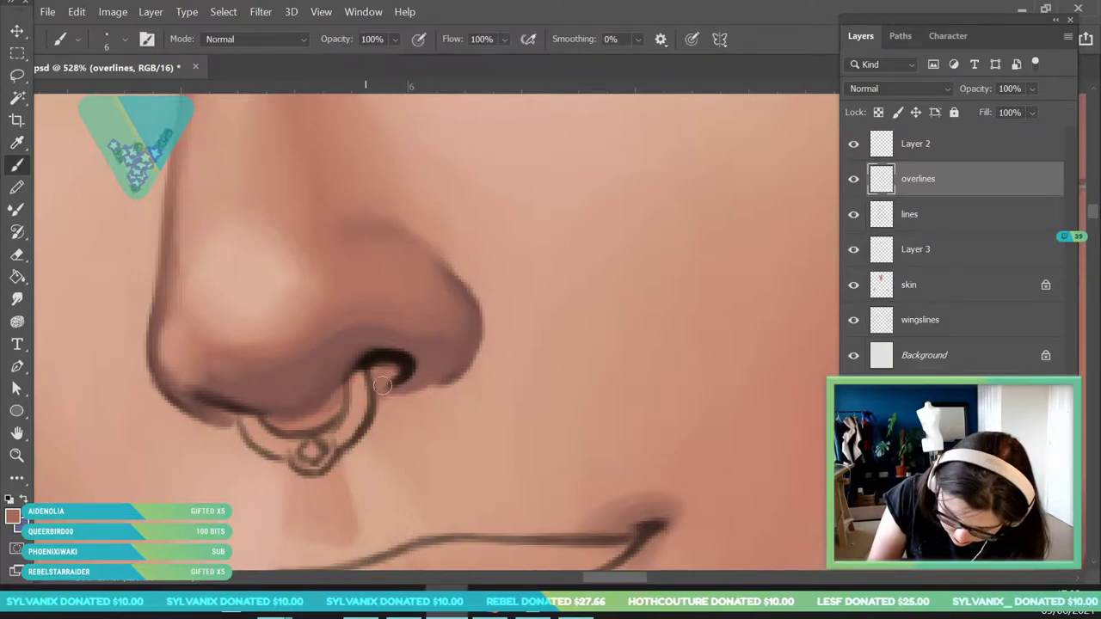
Save the document.
double_click(18, 458)
left_click_drag(421, 340, 389, 558)
left_click_drag(488, 318, 550, 514)
left_click_drag(465, 345, 476, 397)
scroll(430, 356, "up", 3)
scroll(504, 498, "down", 3)
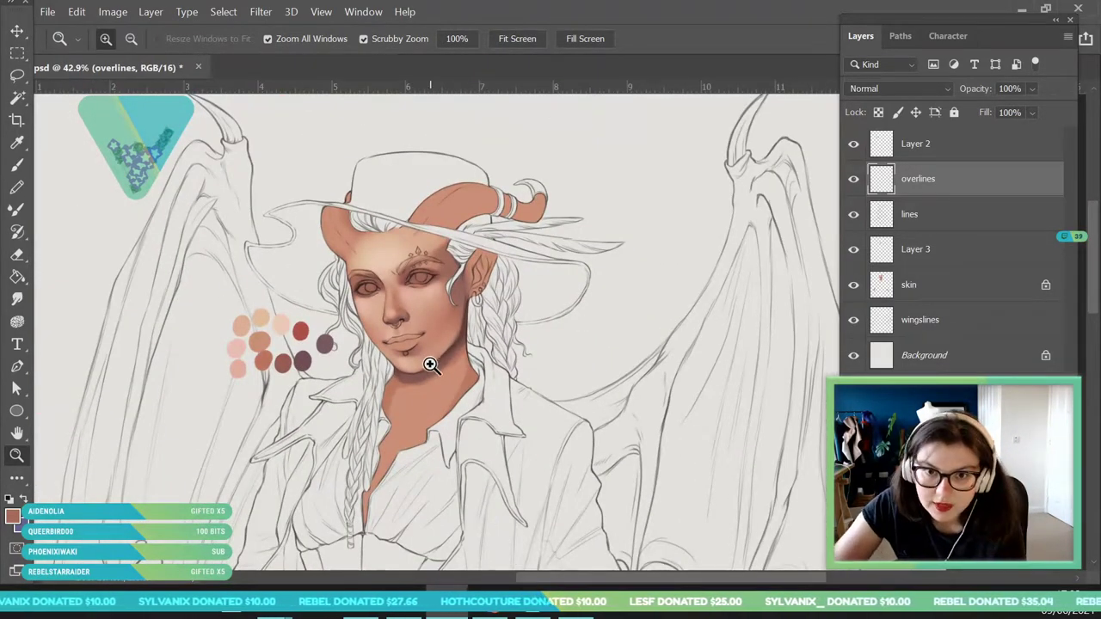
scroll(447, 327, "up", 4)
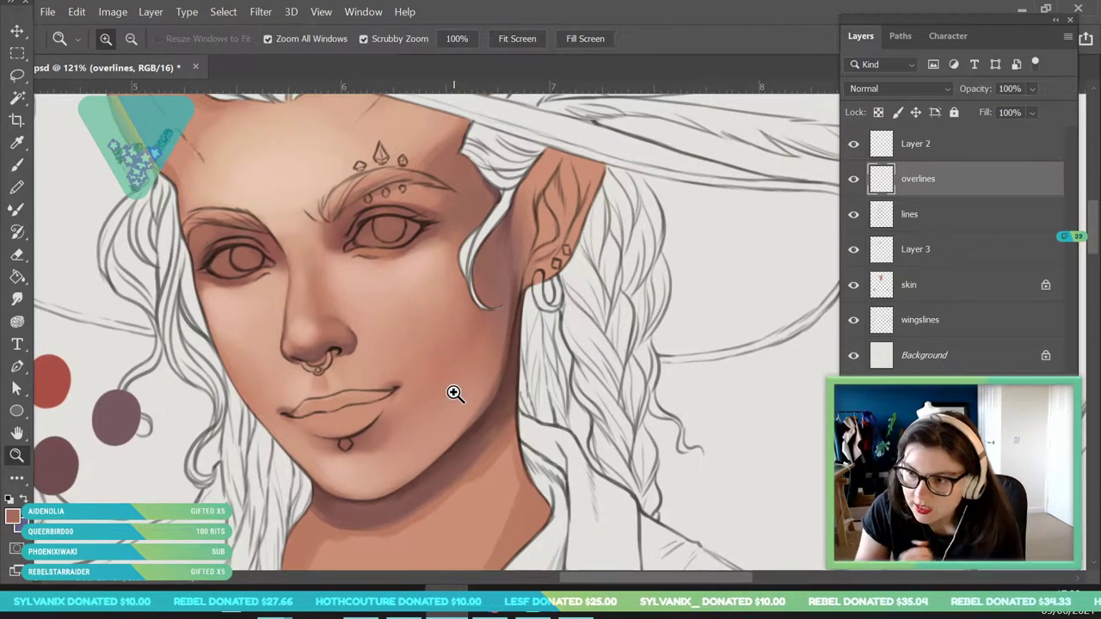
left_click(47, 11)
left_click(94, 182)
Activate the skin layer.
left_click_drag(310, 419, 301, 453)
left_click_drag(456, 318, 468, 334)
left_click_drag(414, 197, 433, 357)
scroll(432, 356, "up", 5)
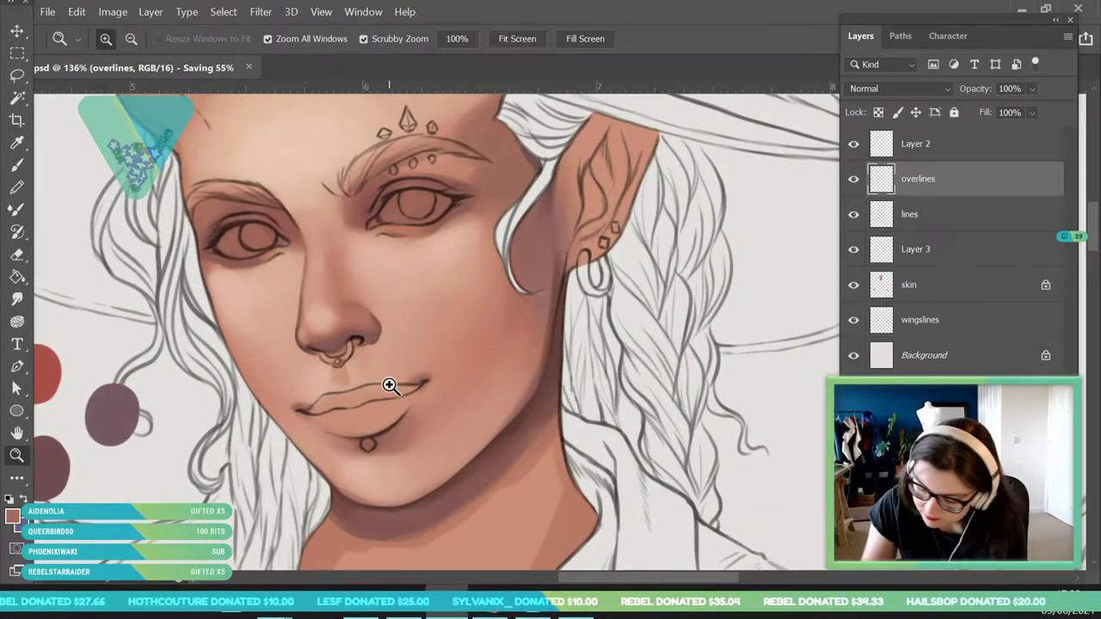
left_click(942, 281)
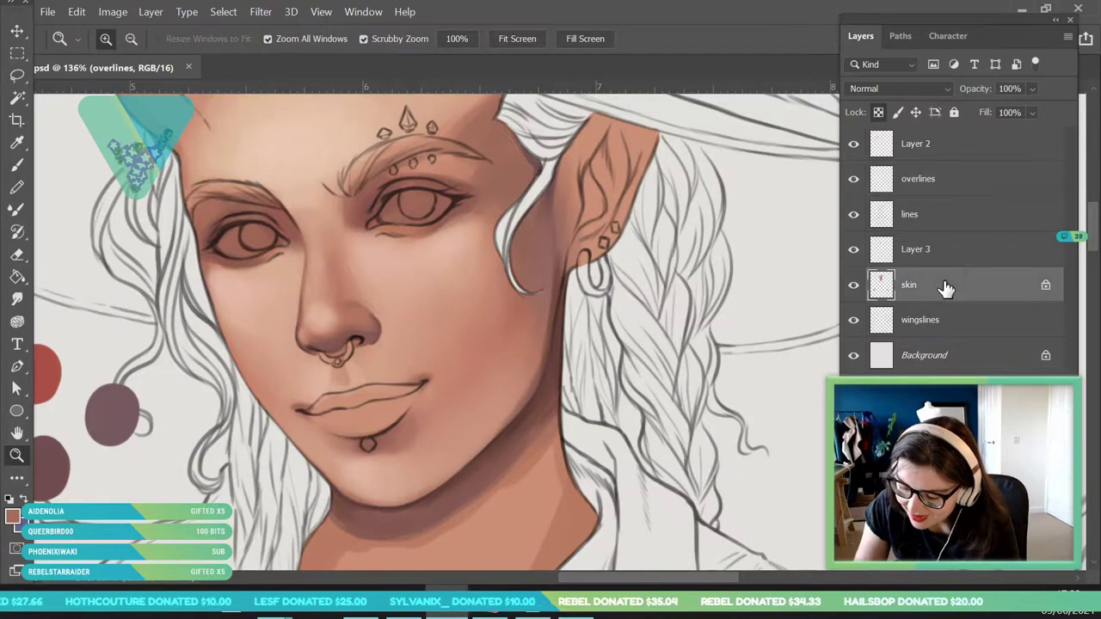
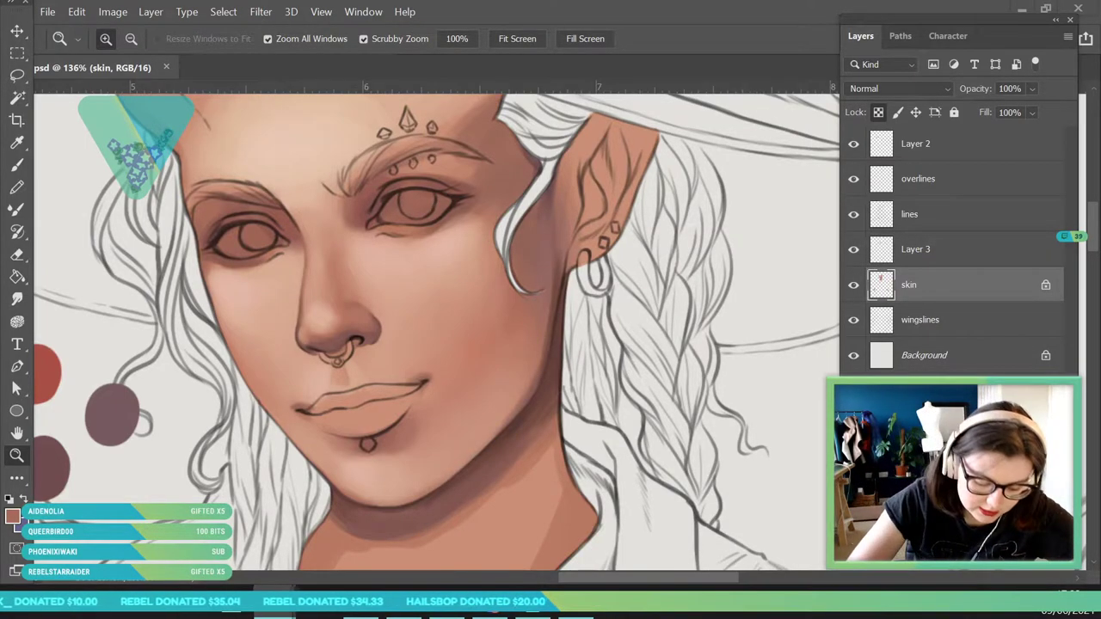
Sample the reddish brown beside the inner eye corner and deepen the foreground colour to dark red #71362f.
left_click_drag(297, 280, 351, 413)
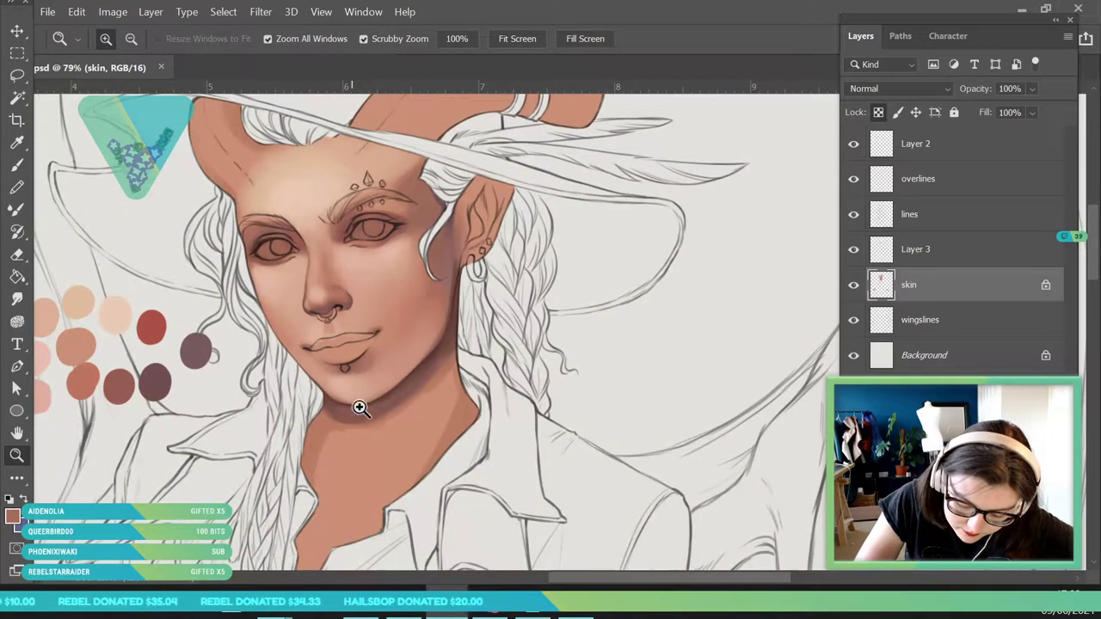
left_click_drag(149, 409, 160, 414)
left_click_drag(170, 301, 106, 218)
left_click(18, 142)
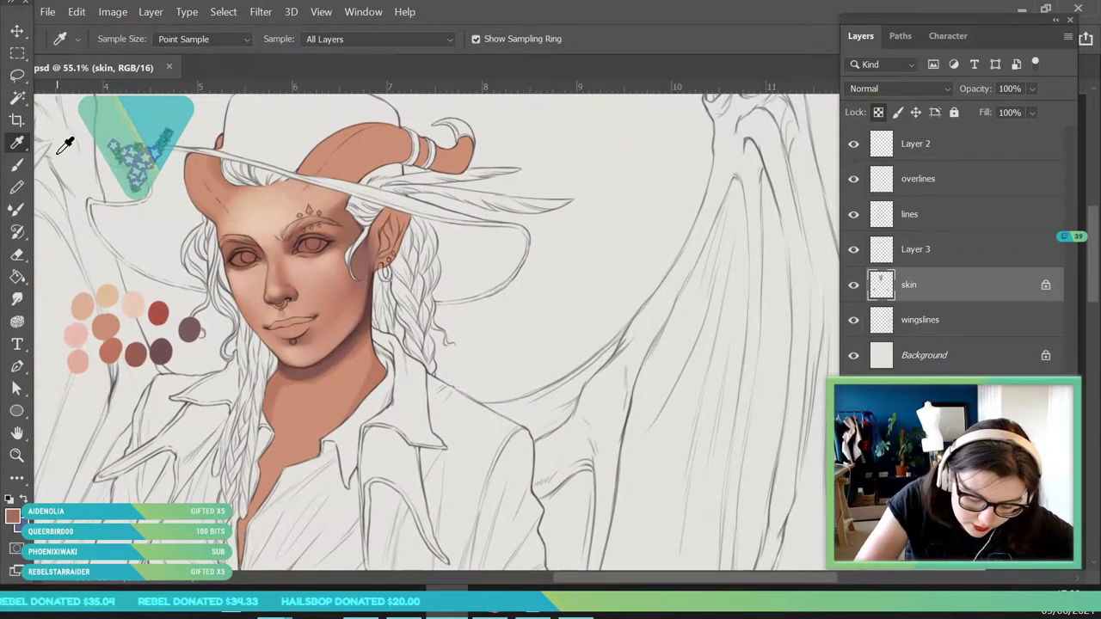
left_click(301, 239)
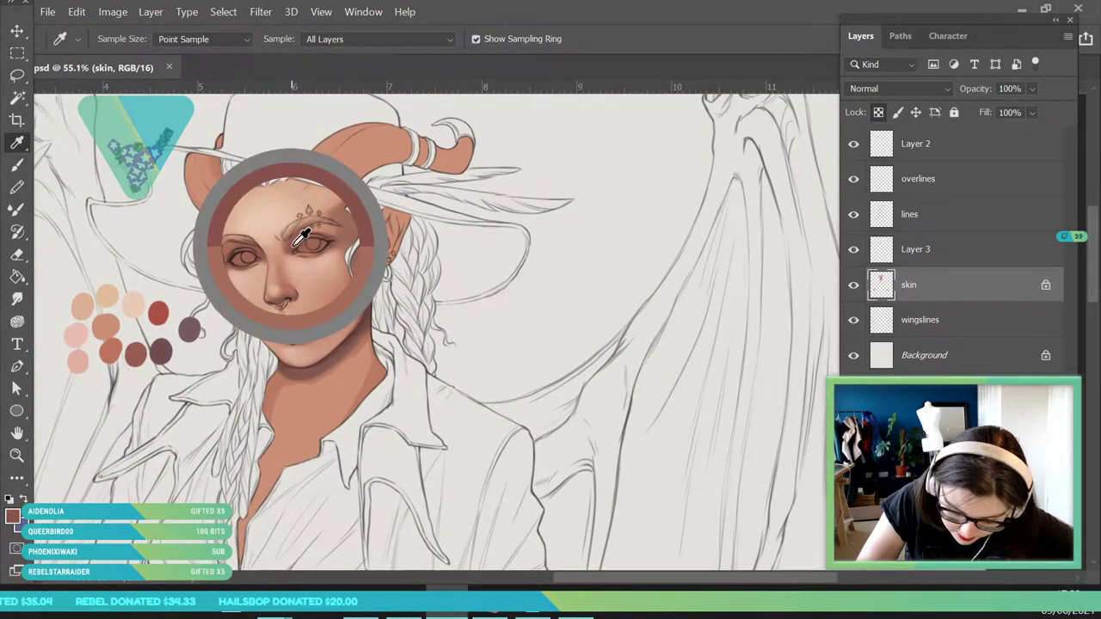
left_click(13, 516)
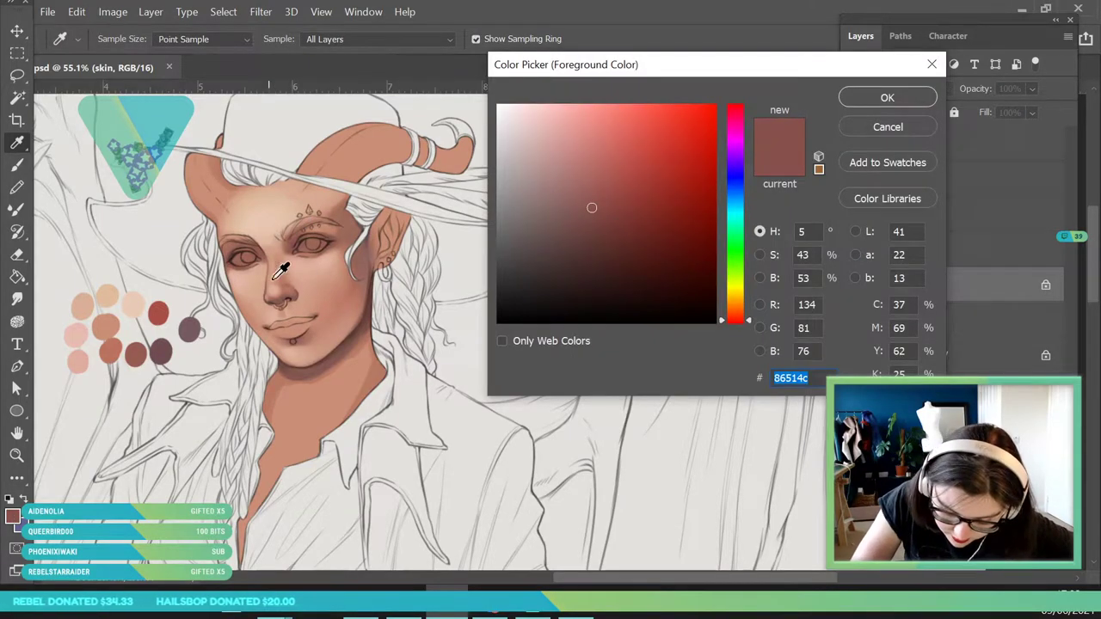
left_click(295, 244)
left_click(295, 245)
mouse_move(621, 228)
left_mouse_down()
mouse_move(637, 233)
mouse_move(625, 227)
left_mouse_up()
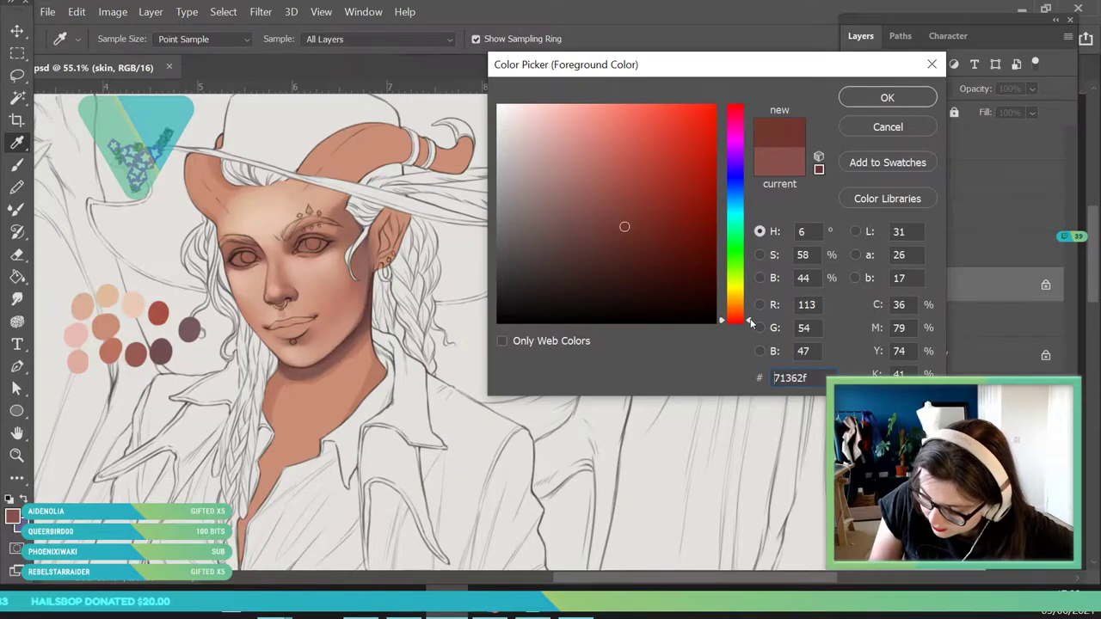
left_click(887, 97)
Trace the upper lip's top edge and the mouth line in dark red with the 6 px brush.
left_click(19, 457)
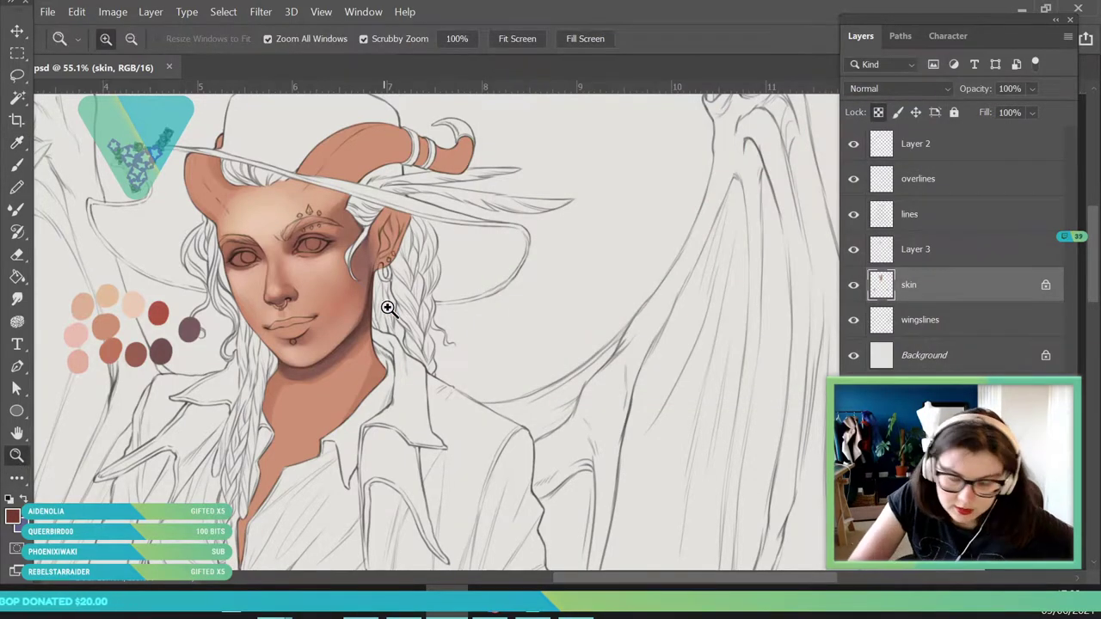
left_click_drag(331, 327, 371, 287)
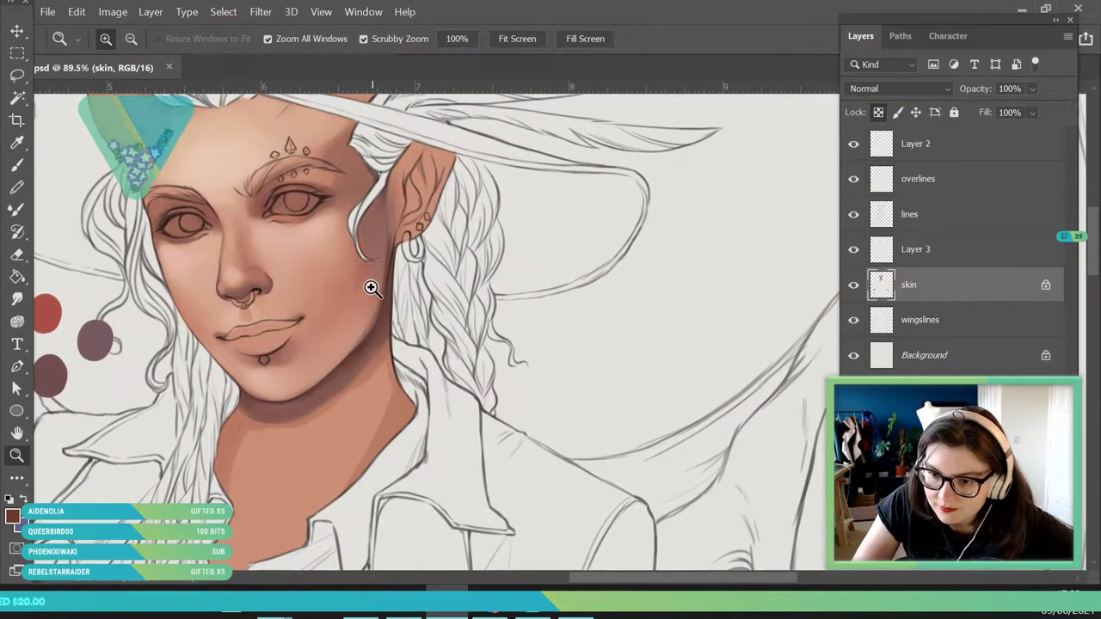
mouse_move(281, 343)
left_mouse_down()
mouse_move(312, 442)
mouse_move(135, 324)
mouse_move(266, 340)
mouse_move(245, 350)
left_mouse_up()
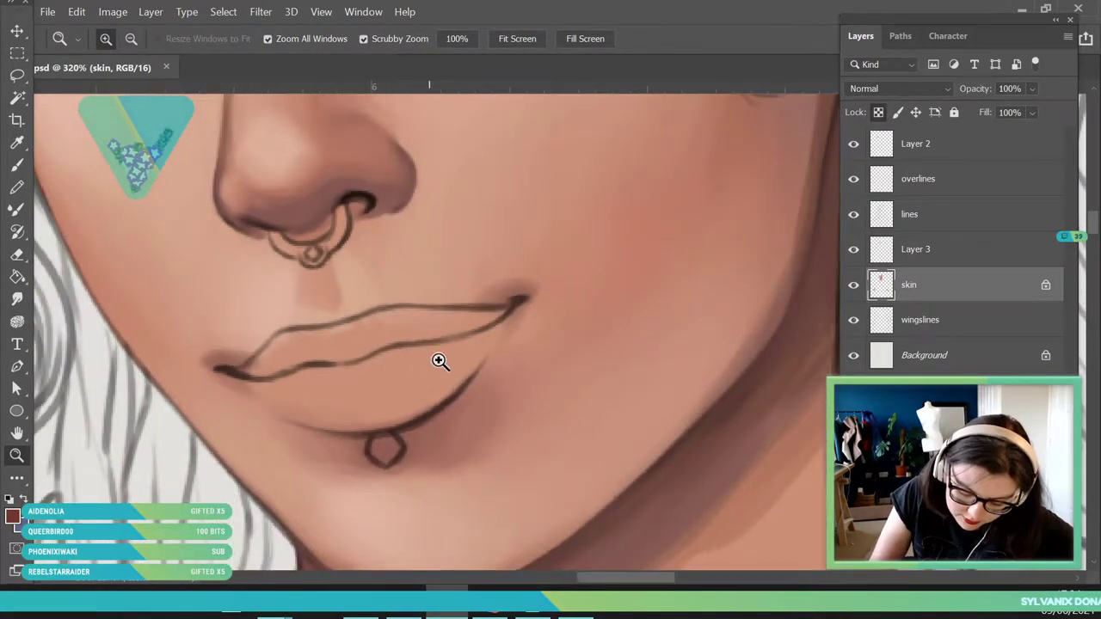
left_click_drag(431, 365, 478, 388)
left_click(17, 165)
mouse_move(201, 372)
left_mouse_down()
mouse_move(275, 327)
mouse_move(260, 329)
mouse_move(365, 304)
mouse_move(316, 326)
mouse_move(452, 304)
mouse_move(353, 308)
mouse_move(532, 288)
left_mouse_up()
mouse_move(200, 375)
left_mouse_down()
mouse_move(290, 351)
mouse_move(270, 365)
mouse_move(350, 353)
mouse_move(328, 362)
mouse_move(458, 325)
mouse_move(395, 334)
mouse_move(517, 295)
left_mouse_up()
left_click_drag(442, 326, 472, 319)
Set the brush size to 14 px and fill the upper lip with dark red out to both mouth corners.
left_click(126, 40)
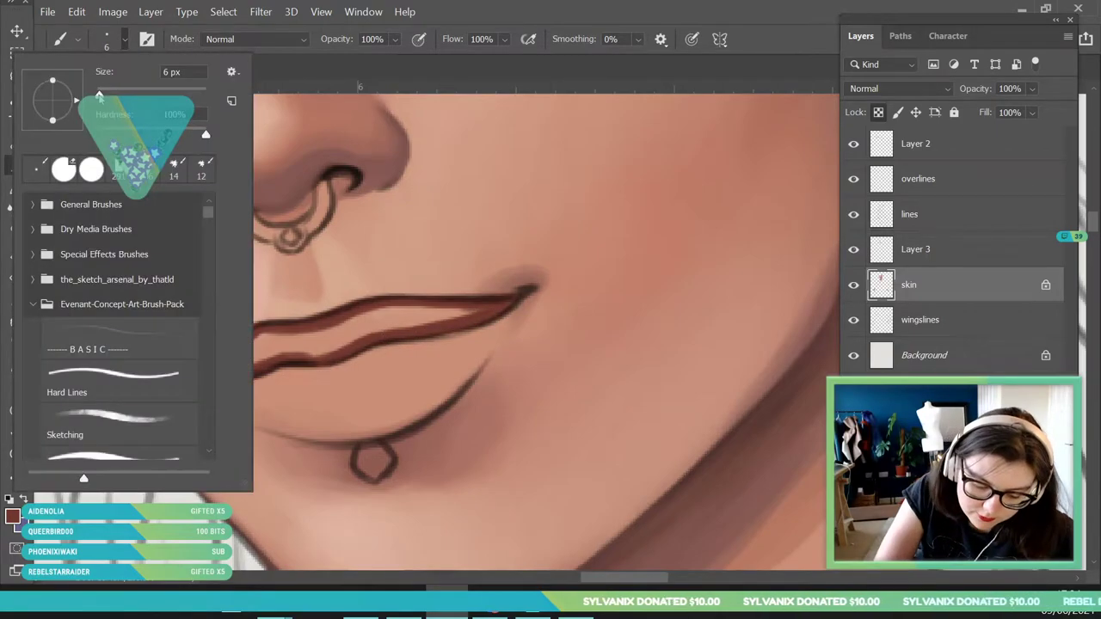
left_click(99, 96)
type("14")
key("Return")
mouse_move(219, 376)
left_mouse_down()
mouse_move(341, 329)
mouse_move(404, 317)
mouse_move(326, 337)
mouse_move(511, 302)
mouse_move(403, 319)
mouse_move(414, 327)
mouse_move(202, 387)
left_mouse_up()
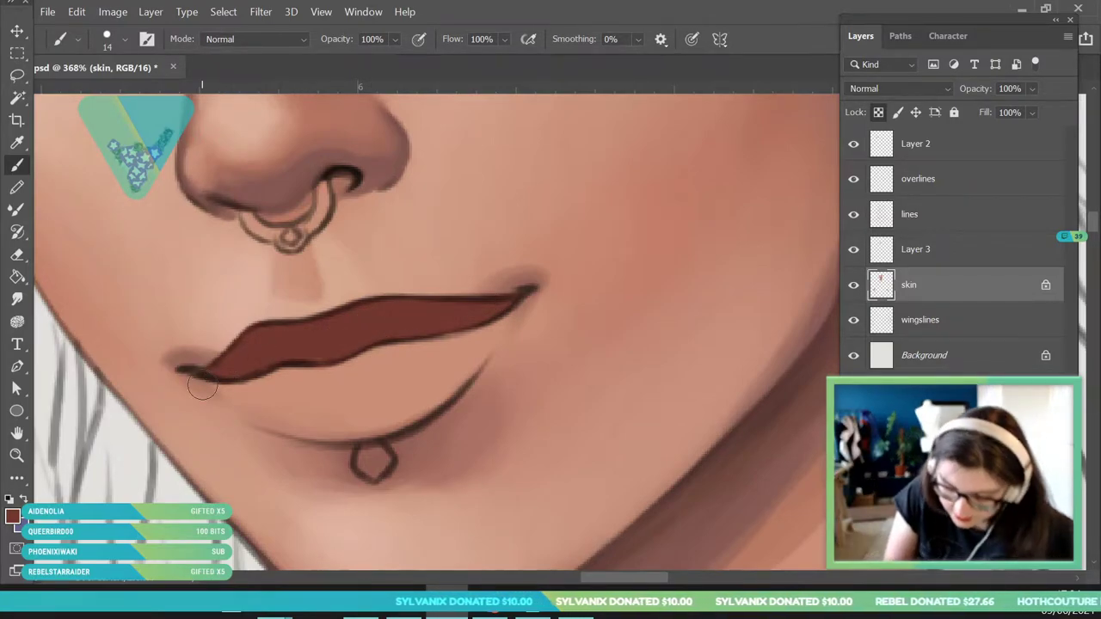
Sample the muted reddish-brown swatch from the painted colour palette as a lighter tone for the lips.
key("z")
left_click_drag(314, 277, 236, 288)
left_click_drag(427, 355, 388, 320)
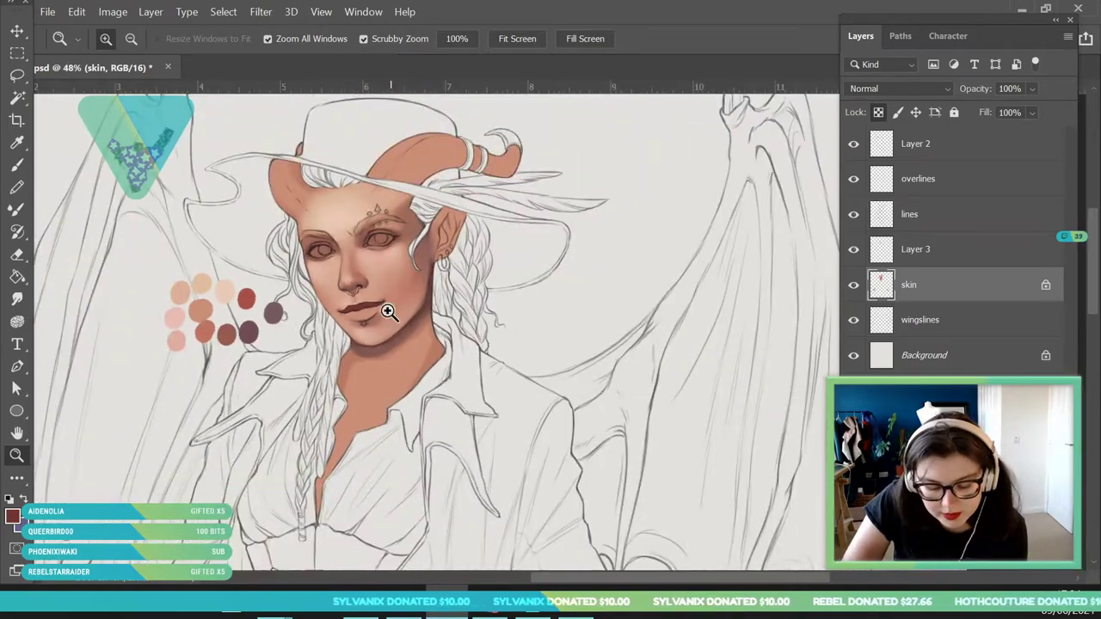
double_click(389, 311)
scroll(266, 364, "down", 2)
scroll(255, 388, "up", 3)
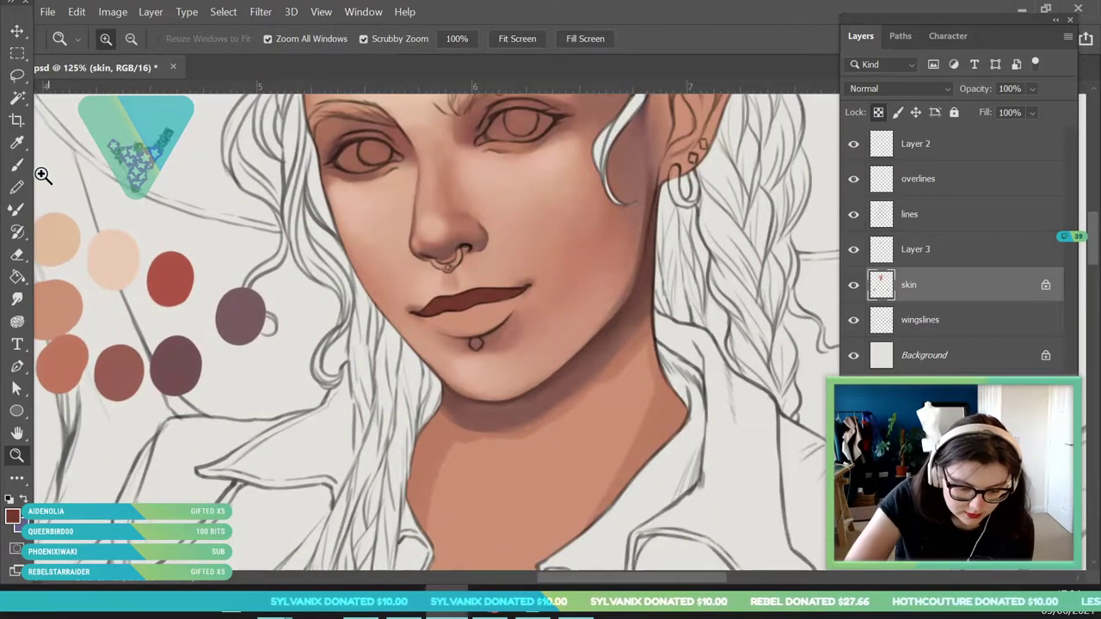
key("i")
left_click(138, 370)
key("z")
scroll(455, 352, "down", 1)
scroll(307, 332, "up", 3)
scroll(335, 361, "up", 1)
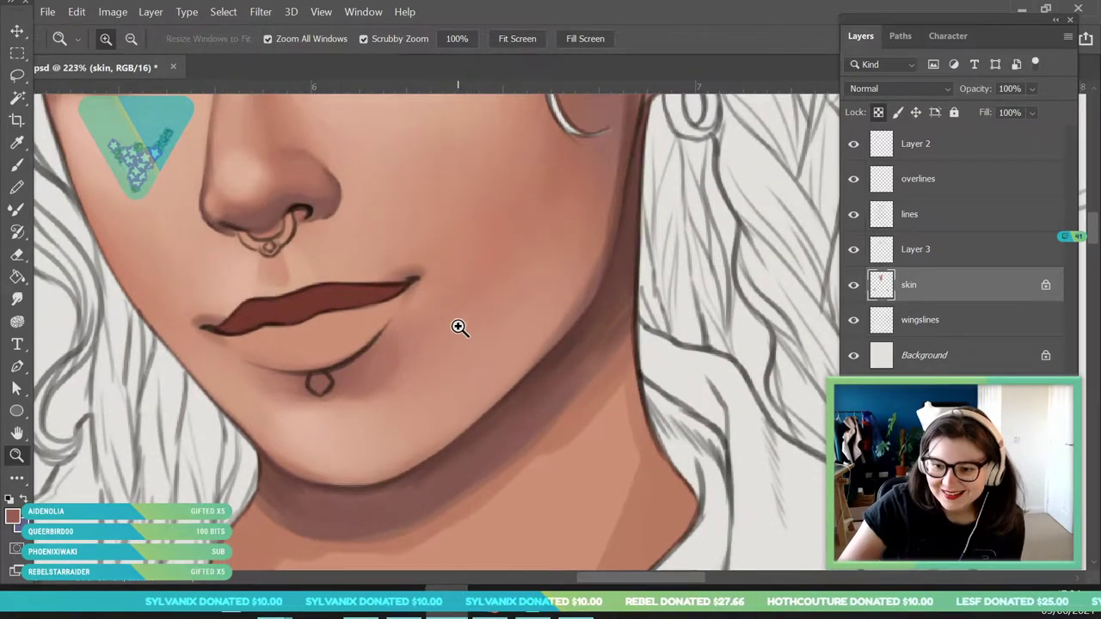
scroll(368, 360, "up", 1)
scroll(331, 374, "up", 1)
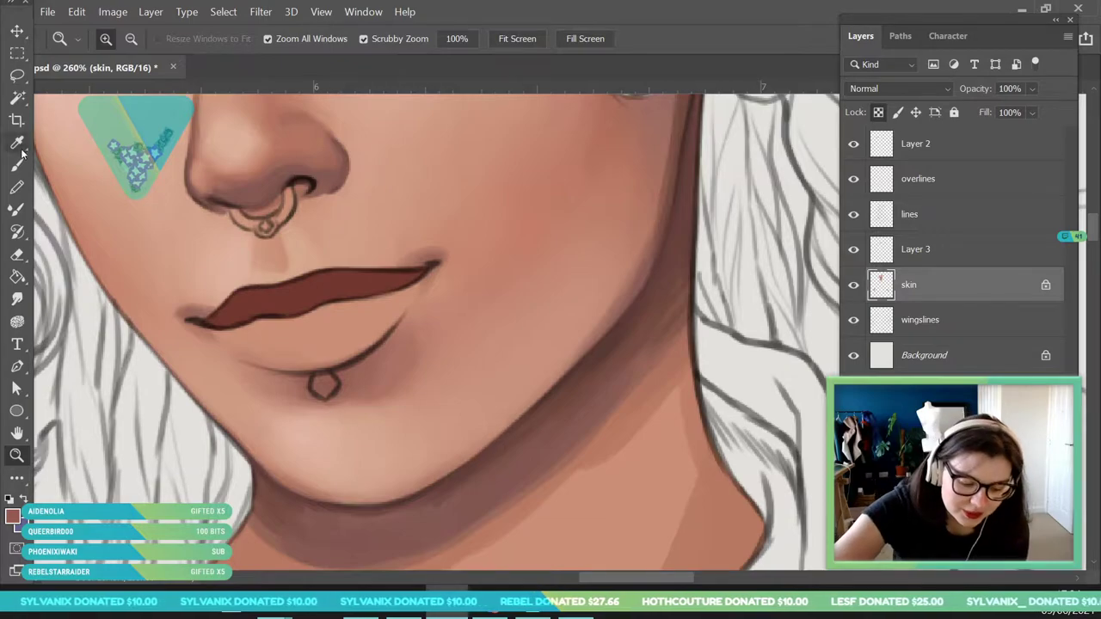
Block in the lower lip with flat muted reddish brown on the skin layer and touch up the upper lip with its own colour.
key("b")
mouse_move(248, 351)
left_mouse_down()
mouse_move(199, 326)
mouse_move(307, 371)
mouse_move(214, 334)
mouse_move(331, 342)
mouse_move(301, 350)
mouse_move(320, 353)
mouse_move(313, 359)
mouse_move(283, 355)
mouse_move(360, 348)
mouse_move(341, 354)
mouse_move(389, 314)
mouse_move(264, 327)
mouse_move(378, 308)
mouse_move(346, 344)
mouse_move(338, 313)
mouse_move(416, 285)
mouse_move(394, 315)
left_mouse_up()
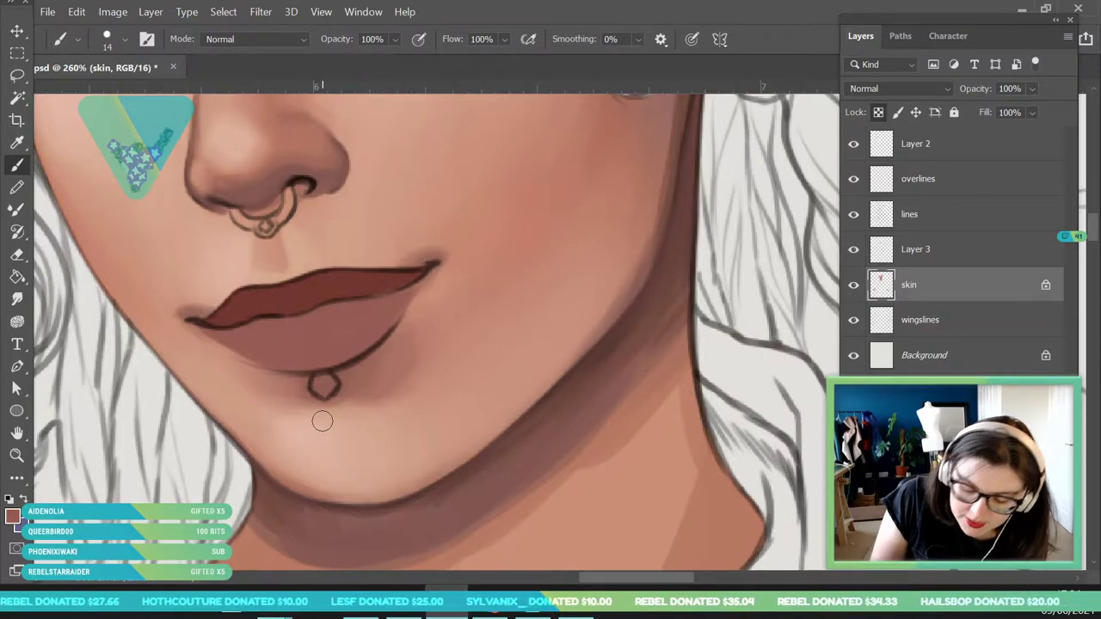
left_click(283, 283, "alt")
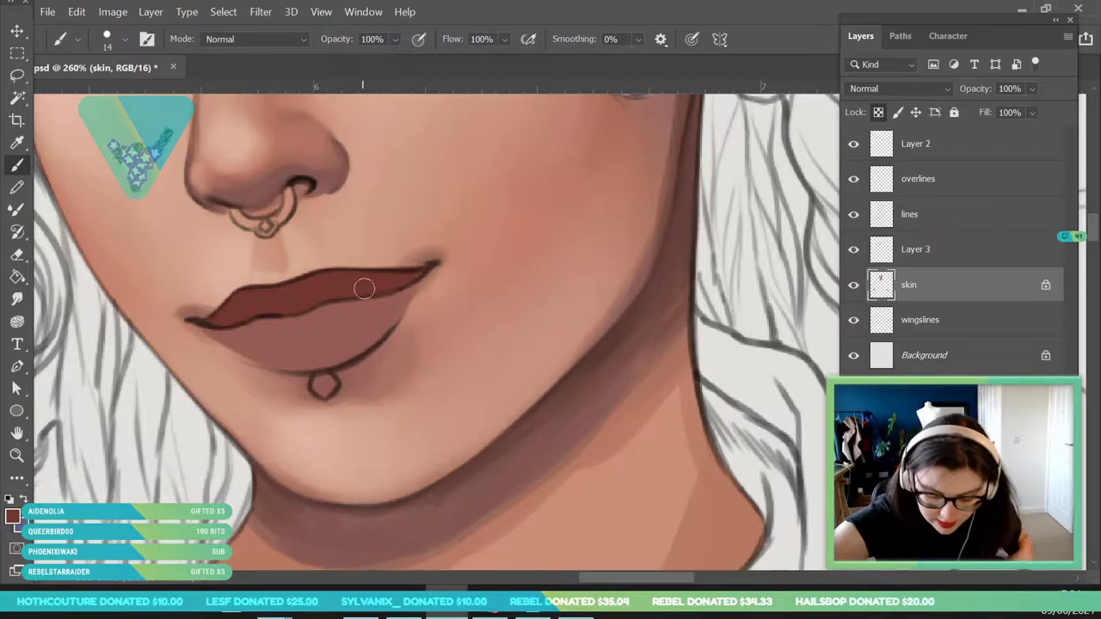
left_click_drag(331, 292, 224, 361)
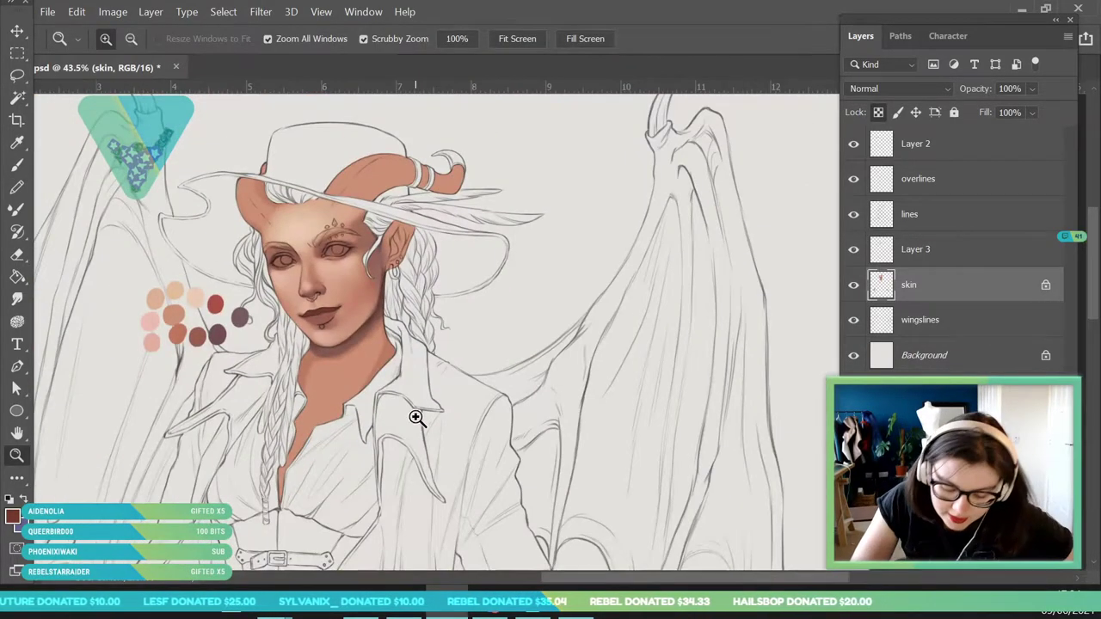
left_click_drag(354, 339, 379, 413)
left_click_drag(326, 387, 286, 312)
scroll(287, 312, "up", 2)
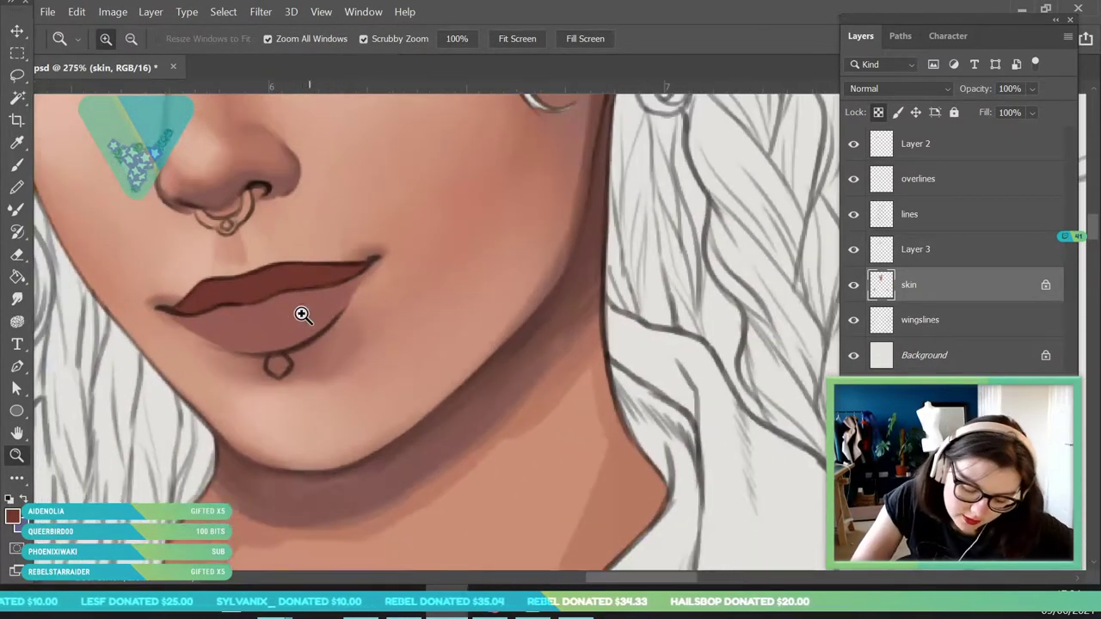
Sample the upper lip's colour and set the foreground to a darker red, 642624.
key("i")
left_click(247, 276)
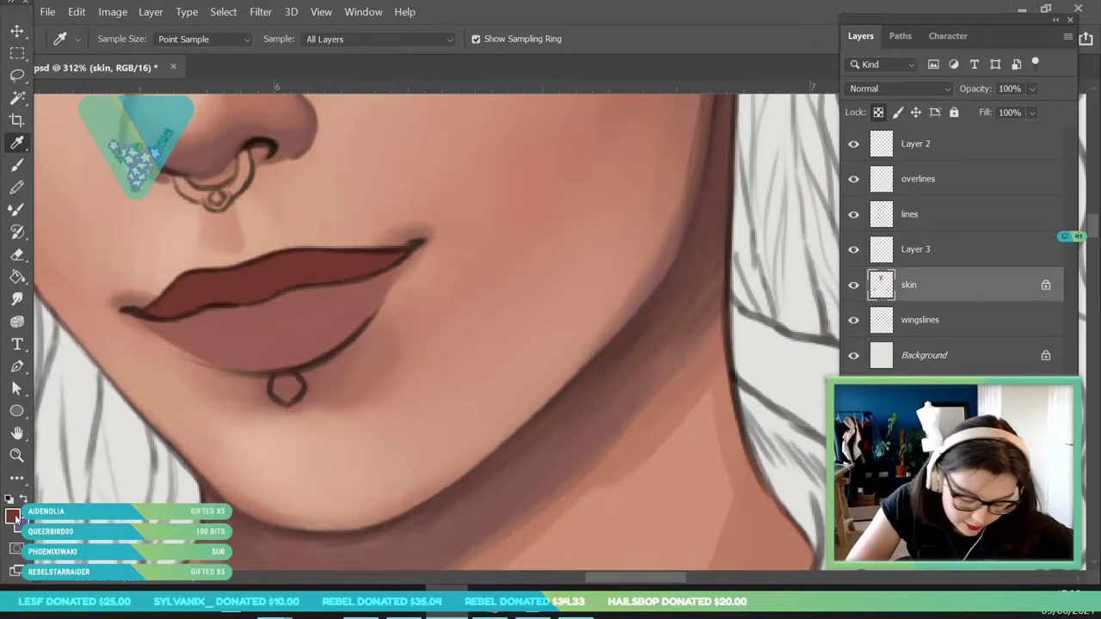
left_click(12, 515)
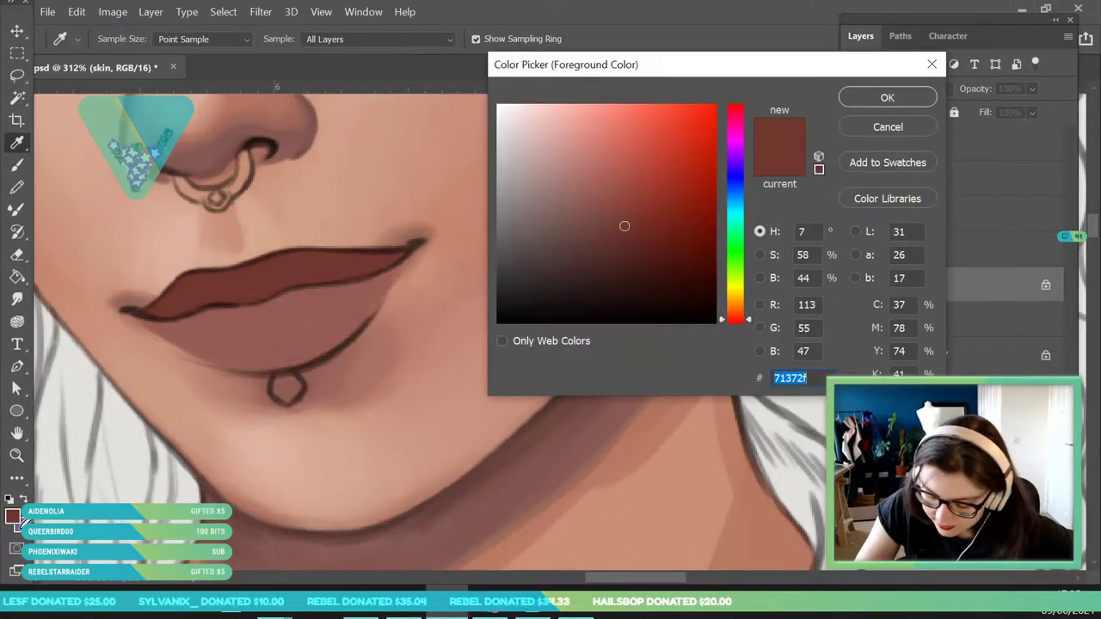
left_click(636, 239)
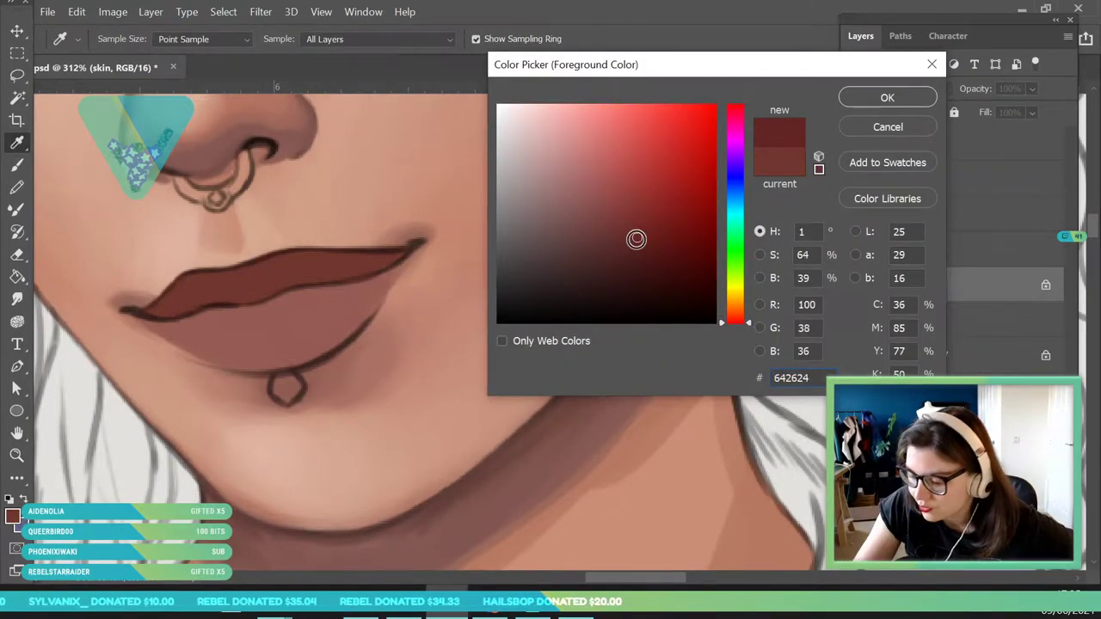
left_click(887, 97)
Shade the corners and lower edge of the upper lip in the dark red with a size 10 brush.
left_click(17, 165)
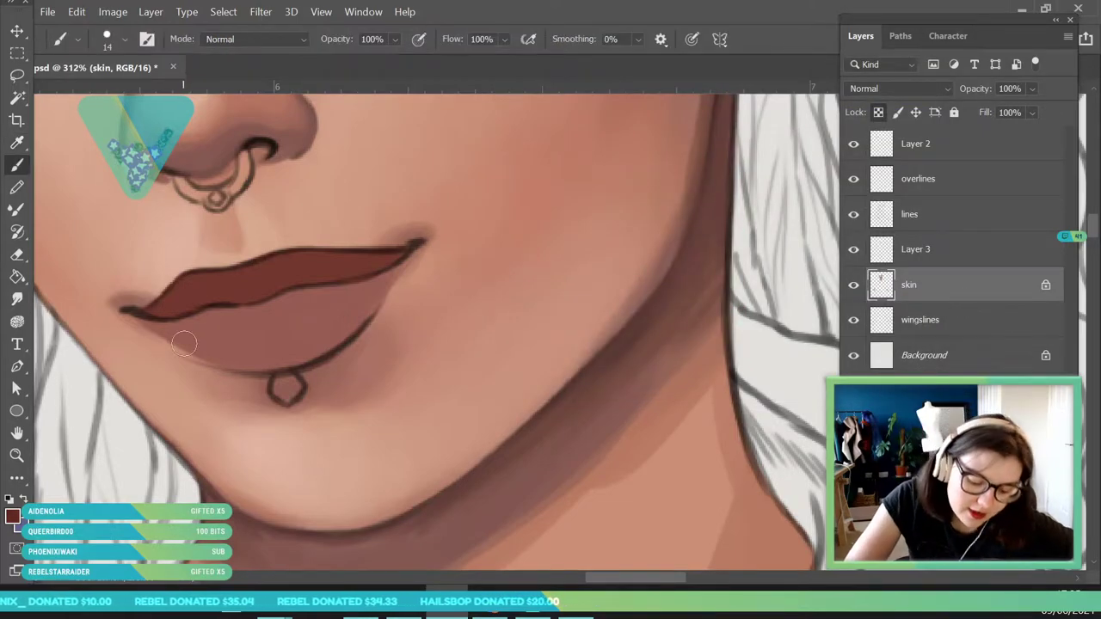
left_click_drag(159, 310, 165, 310)
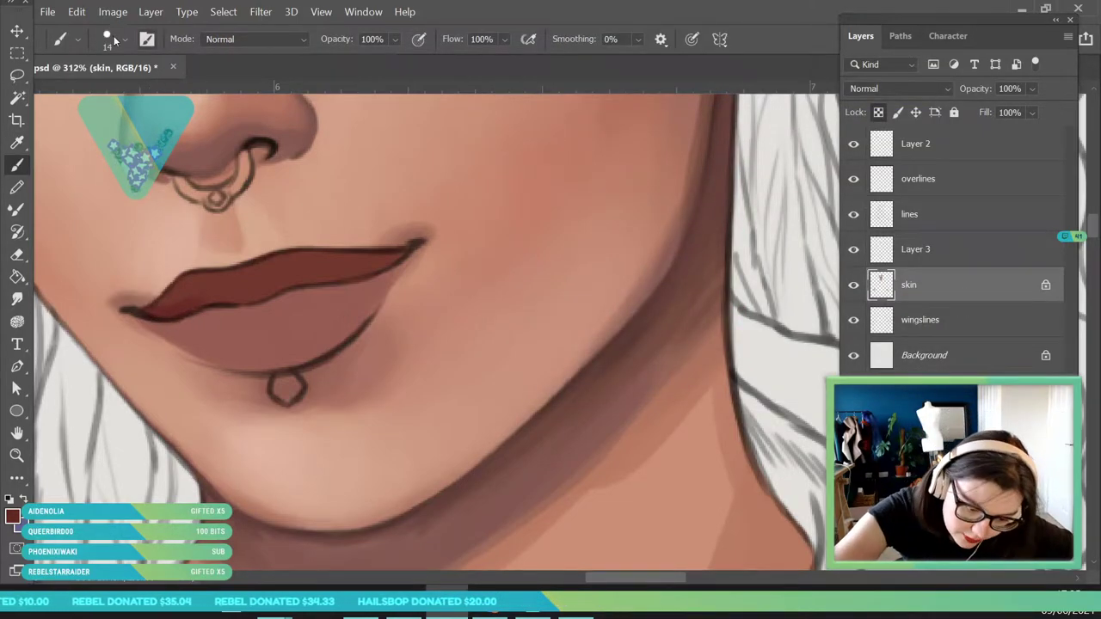
left_click(114, 41)
left_click(205, 300)
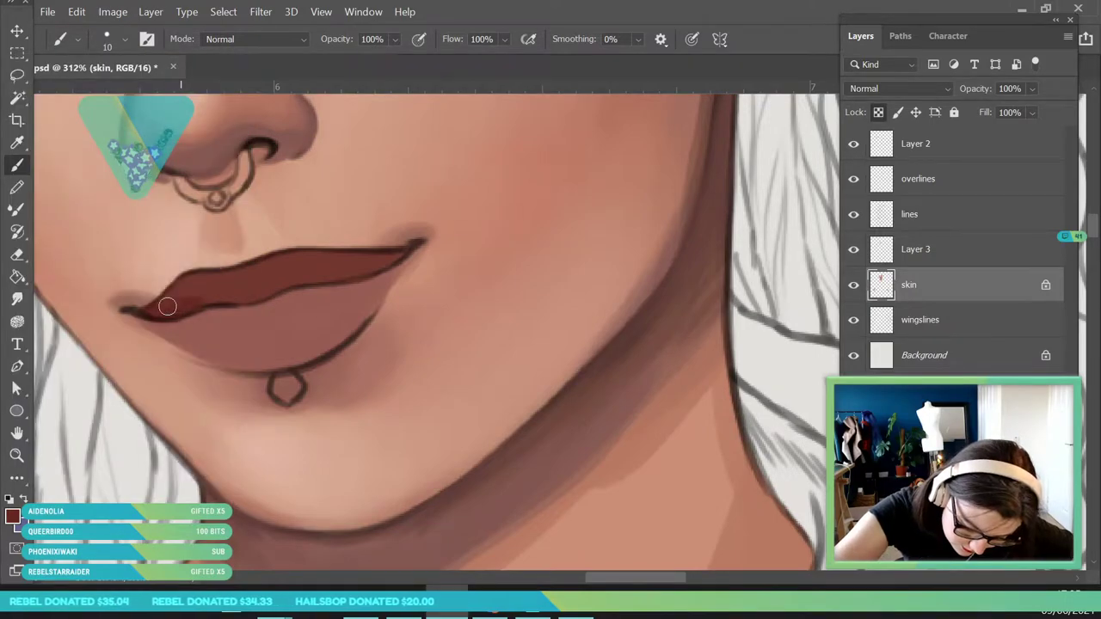
mouse_move(181, 296)
left_mouse_down()
mouse_move(230, 281)
mouse_move(267, 299)
left_mouse_up()
left_click_drag(334, 281, 404, 254)
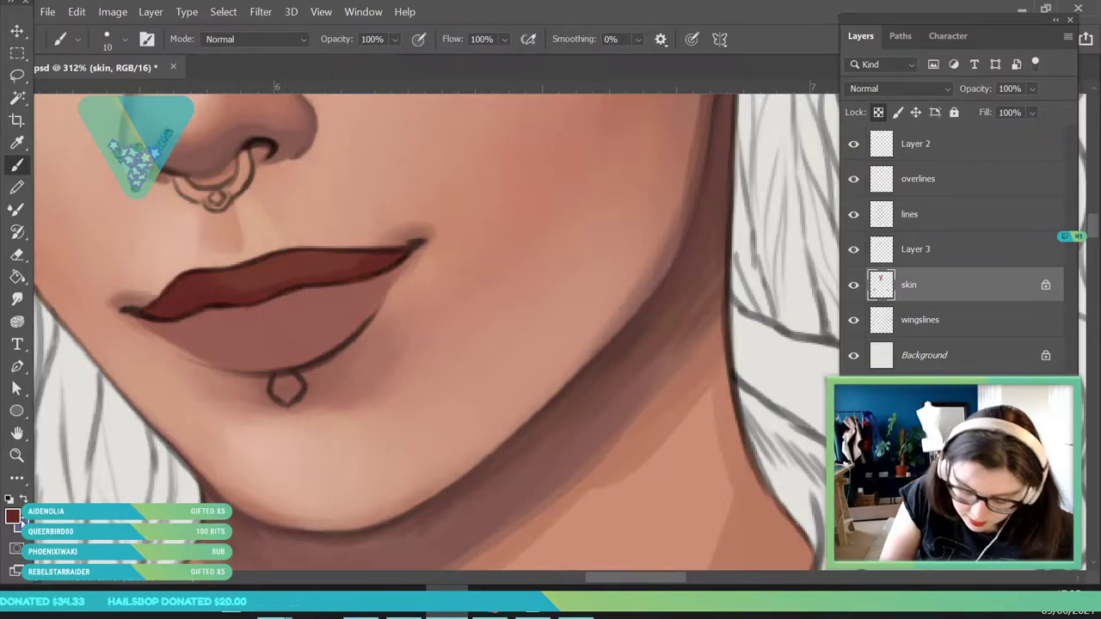
Choose a deeper, darker red and strengthen the upper lip's shadows along the mouth line and at both corners, blending with a sampled lip colour.
key("i")
left_click(13, 516)
mouse_move(637, 237)
left_mouse_down()
mouse_move(648, 261)
mouse_move(644, 253)
left_mouse_up()
left_click(886, 97)
key("b")
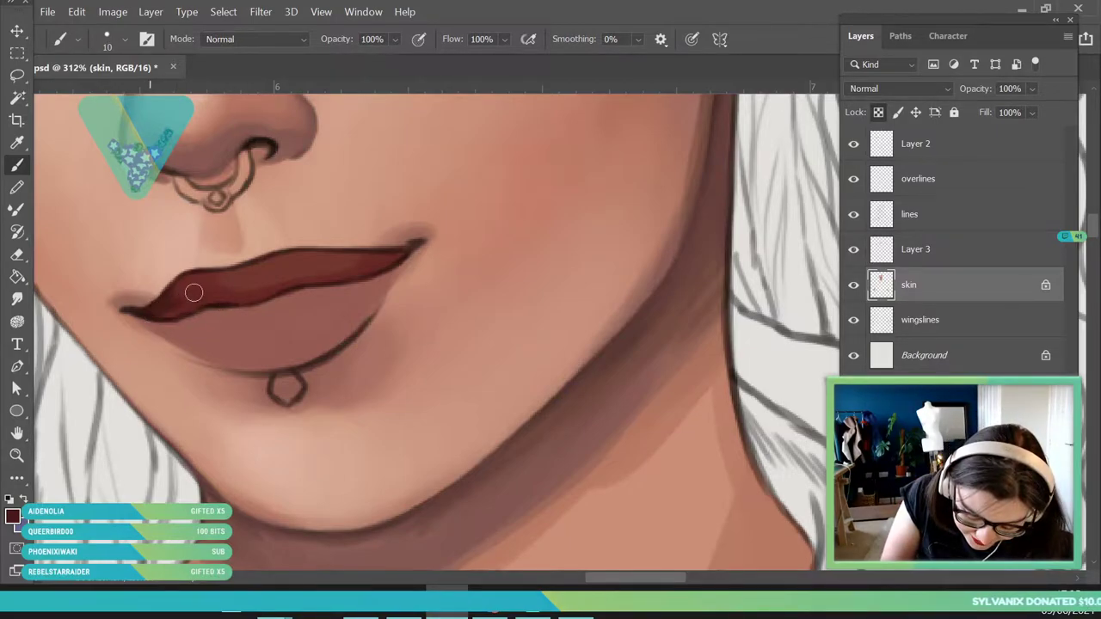
left_click_drag(176, 300, 184, 313)
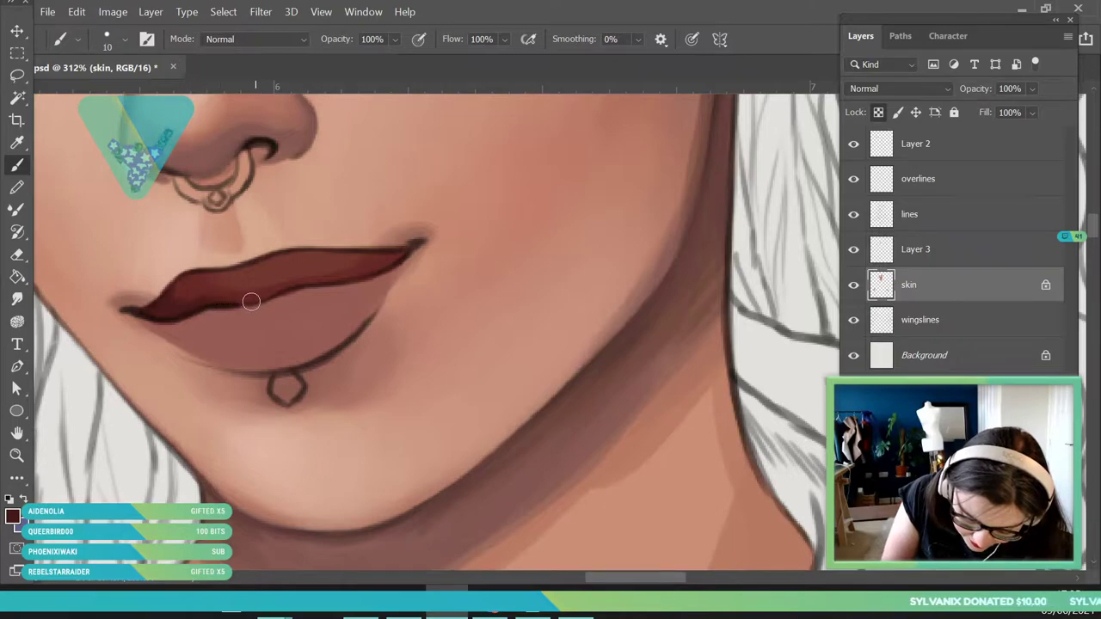
left_click_drag(347, 276, 409, 246)
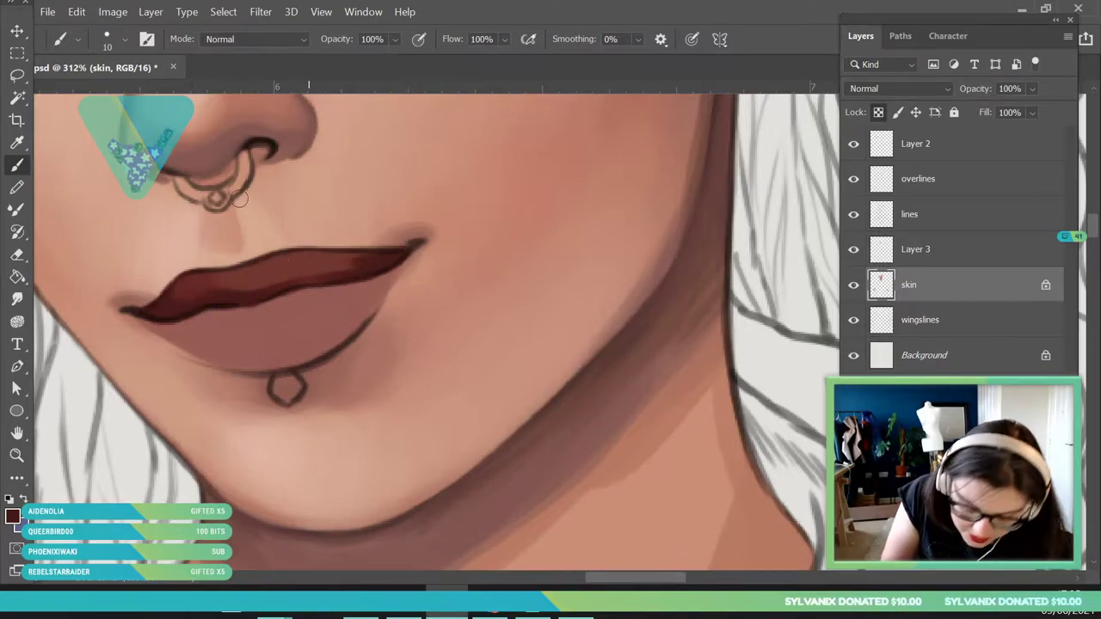
key("i")
key("b")
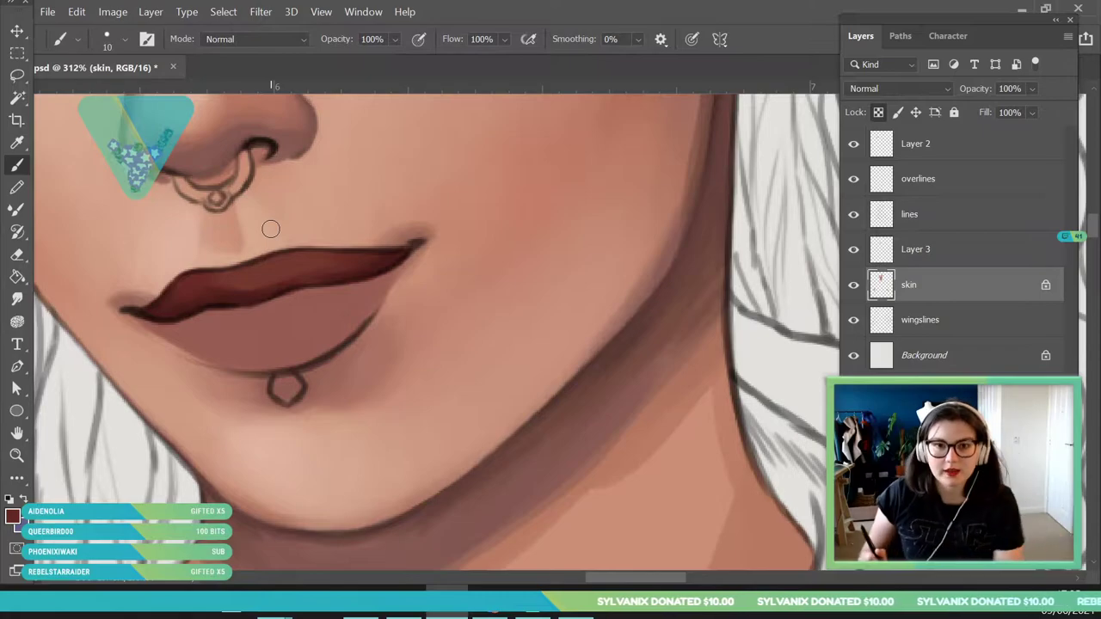
Sample the upper lip's reddish brown and shade the lower lip along the mouth line and its left outer edge.
left_click(17, 456)
left_click_drag(215, 318, 245, 320)
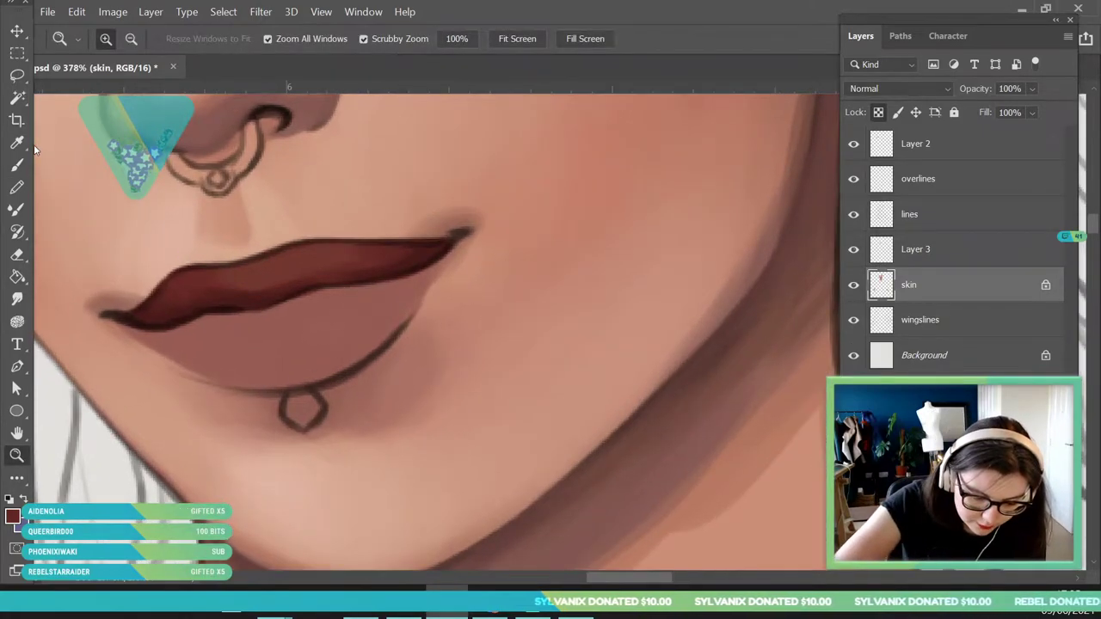
left_click(23, 149)
left_click(283, 266)
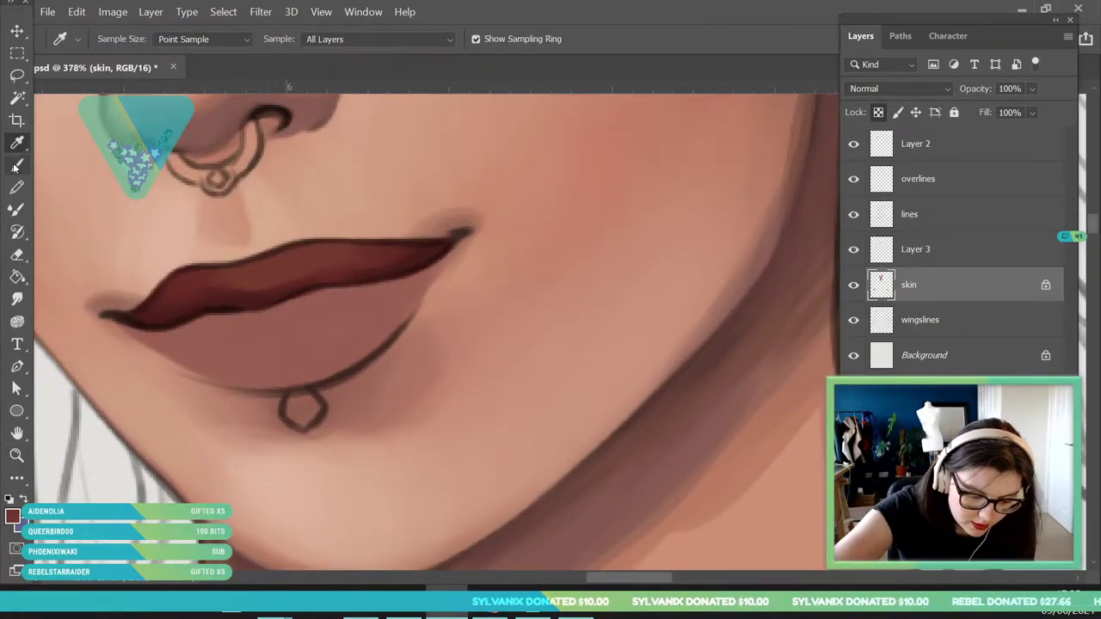
key("b")
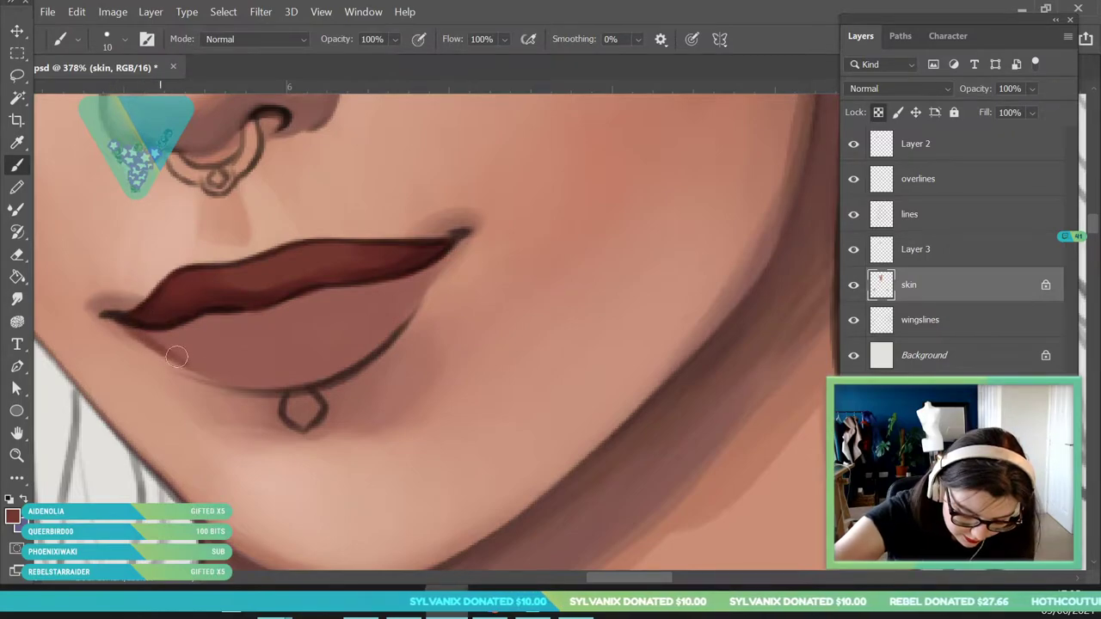
left_click_drag(189, 326, 237, 315)
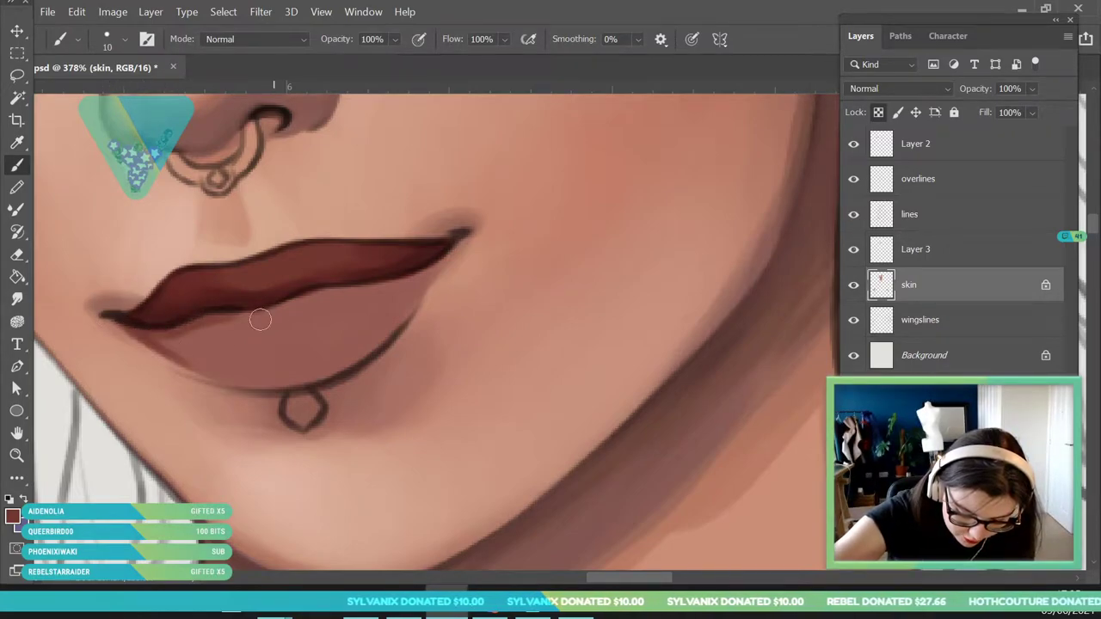
left_click_drag(150, 328, 220, 368)
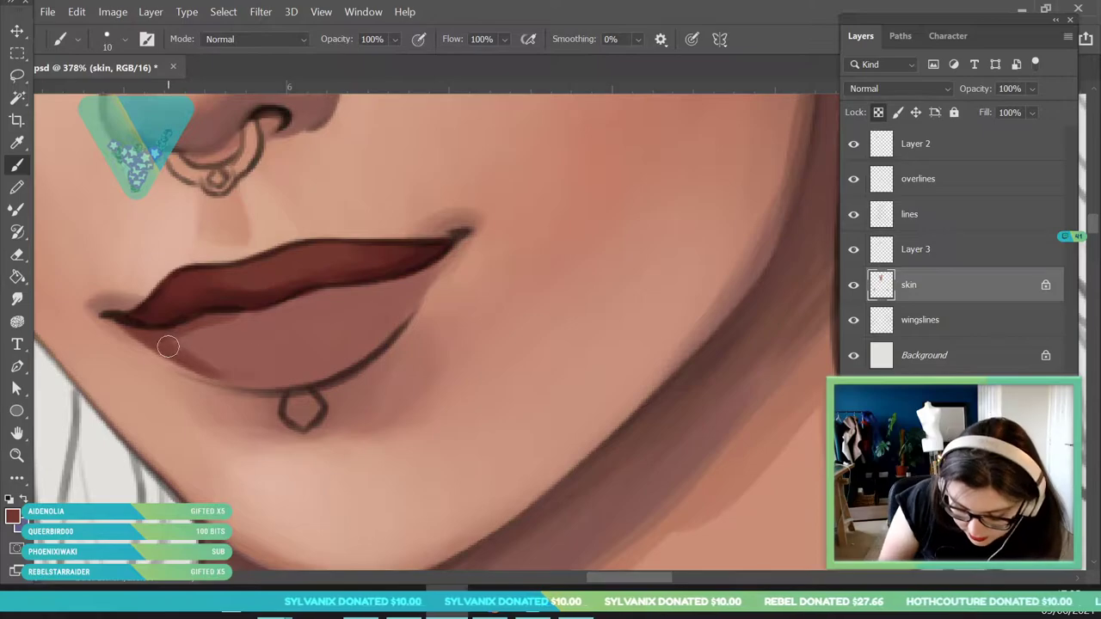
Shade the right side of the lower lip from the mouth corner down along its lower edge in the same reddish brown.
left_click_drag(295, 299, 439, 263)
left_click_drag(351, 293, 447, 258)
left_click_drag(394, 294, 470, 235)
mouse_move(426, 282)
left_mouse_down()
mouse_move(459, 238)
mouse_move(338, 378)
left_mouse_up()
mouse_move(361, 295)
left_mouse_down()
mouse_move(422, 276)
mouse_move(369, 327)
mouse_move(231, 366)
mouse_move(327, 367)
mouse_move(229, 373)
mouse_move(391, 318)
left_mouse_up()
Blend the lower lip's shading into its lighter centre with a size 34 soft brush, sampling intermediate lip colours.
left_click(125, 39)
left_click(115, 93)
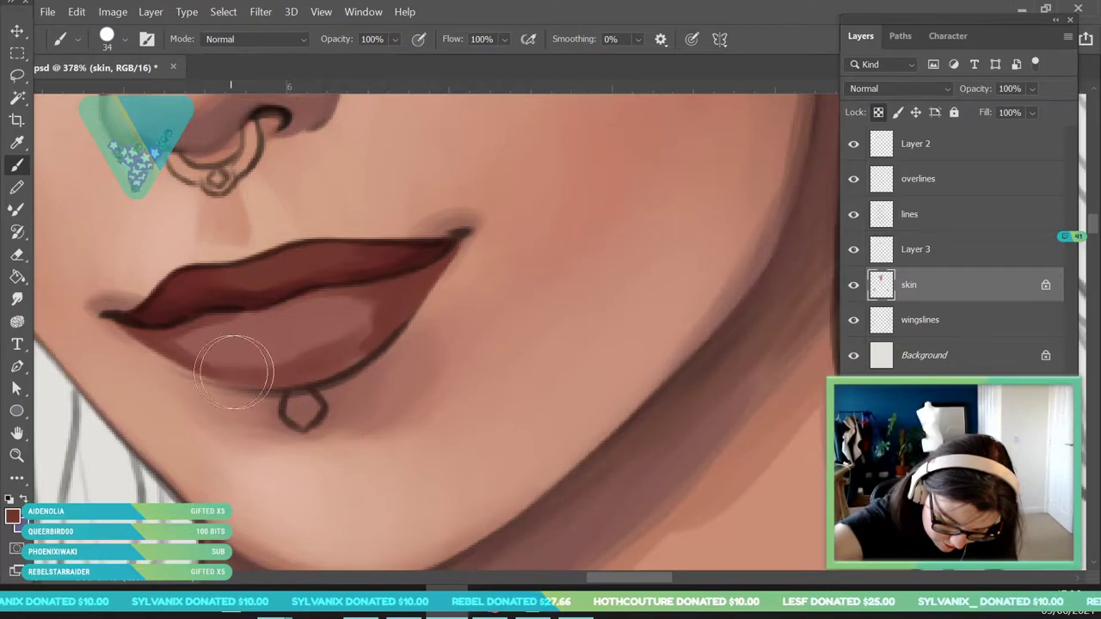
left_click(17, 143)
left_click(337, 329)
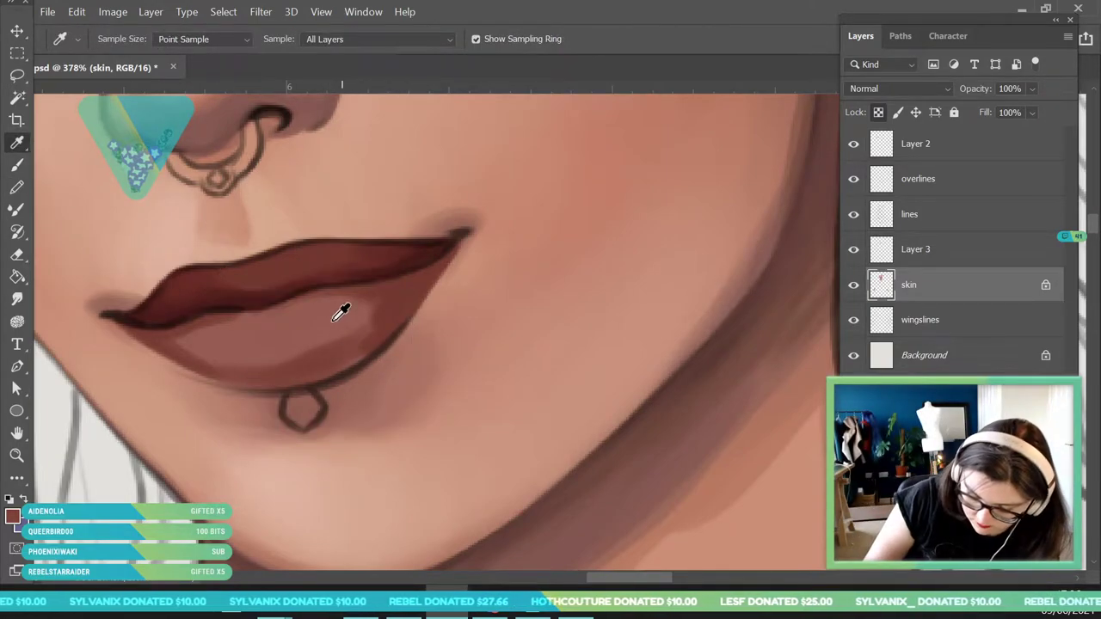
left_click(17, 165)
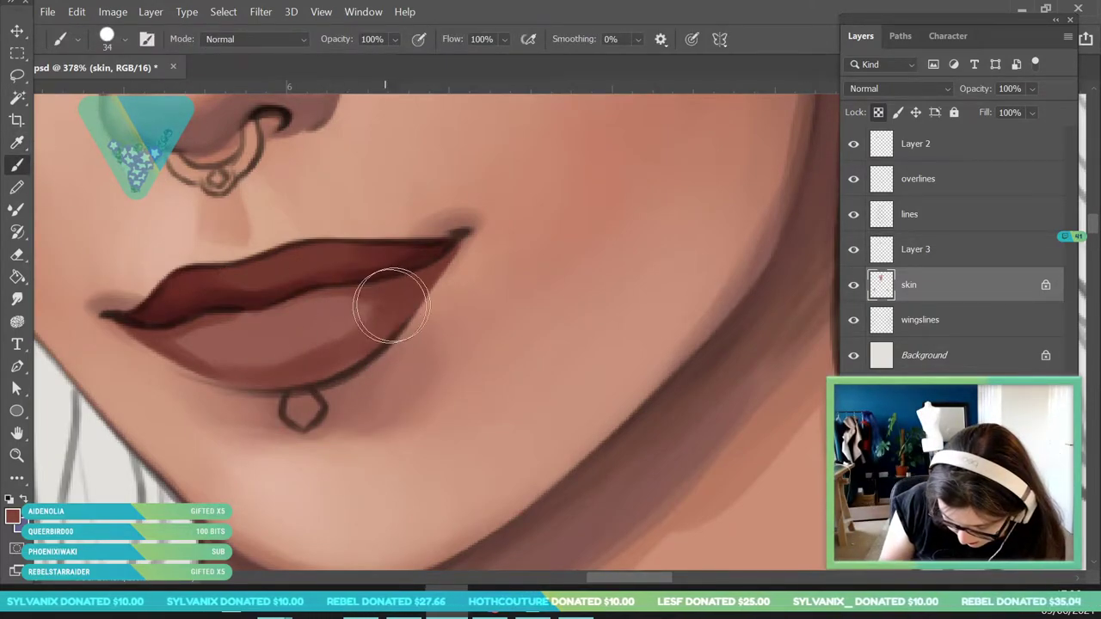
left_click(18, 143)
left_click(346, 307)
left_click(17, 165)
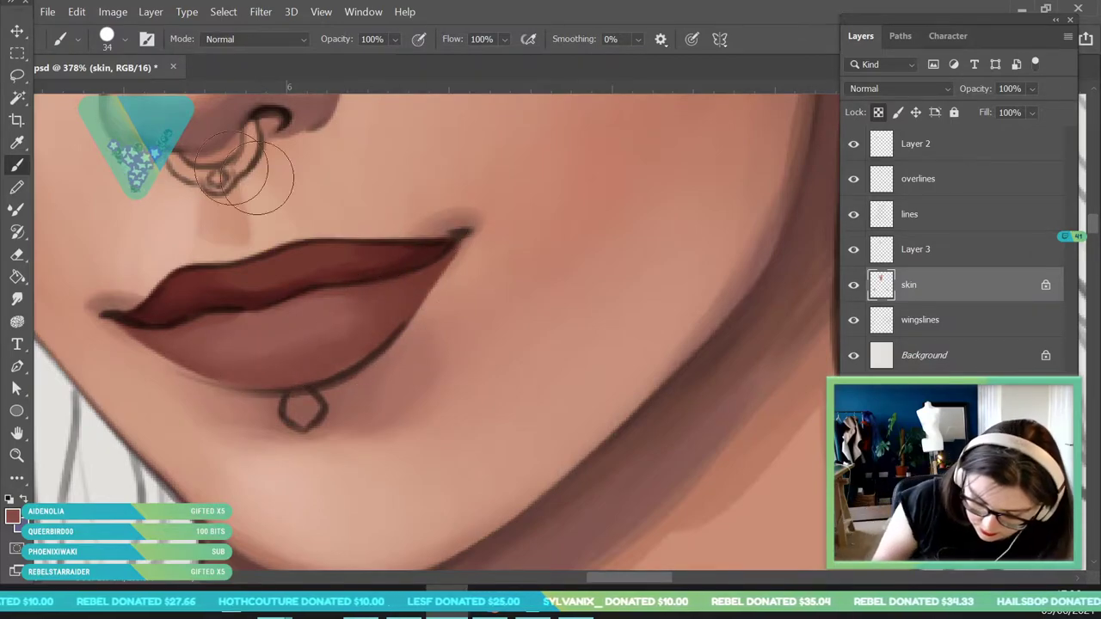
key("i")
key("b")
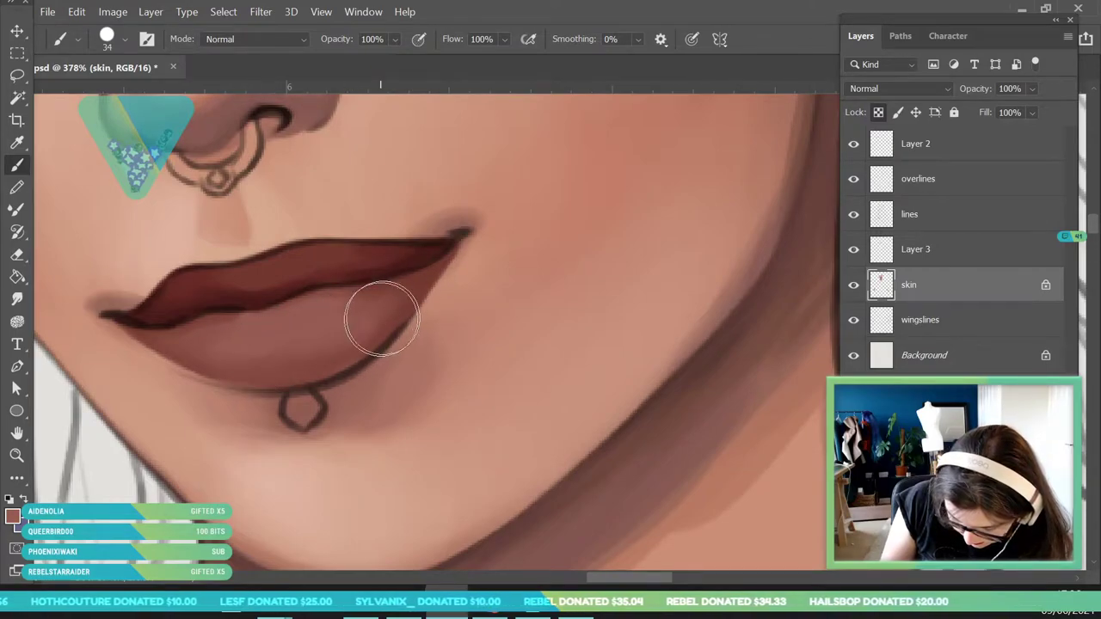
Check the lips against the whole face, and smooth the lower lip with a reddish brown sampled from its right side.
key("z")
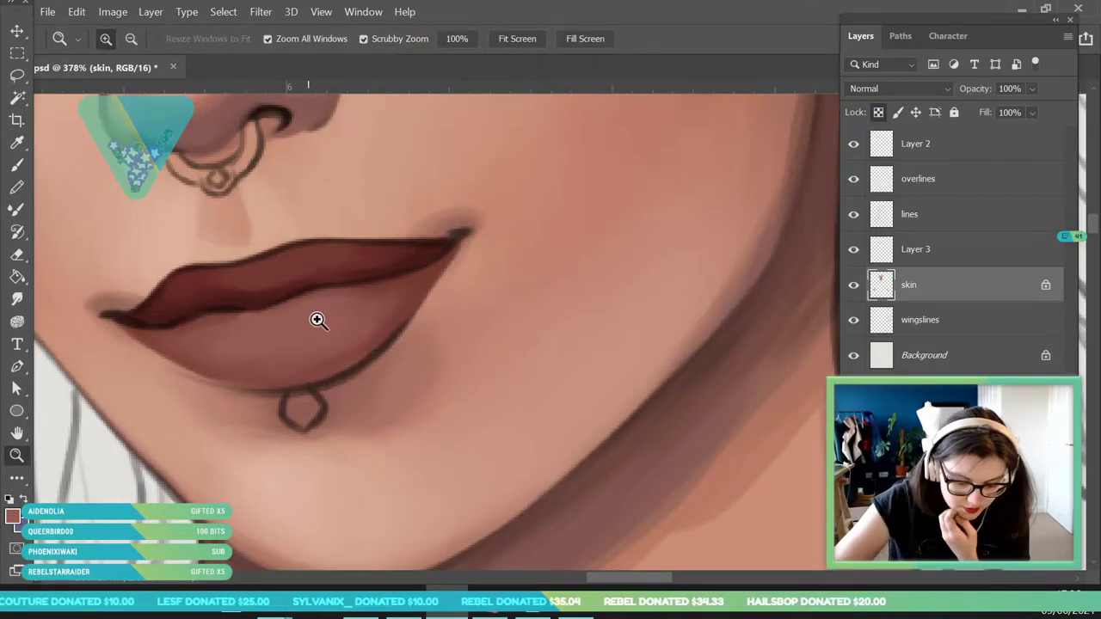
left_click_drag(332, 353, 307, 448)
scroll(353, 395, "up", 5)
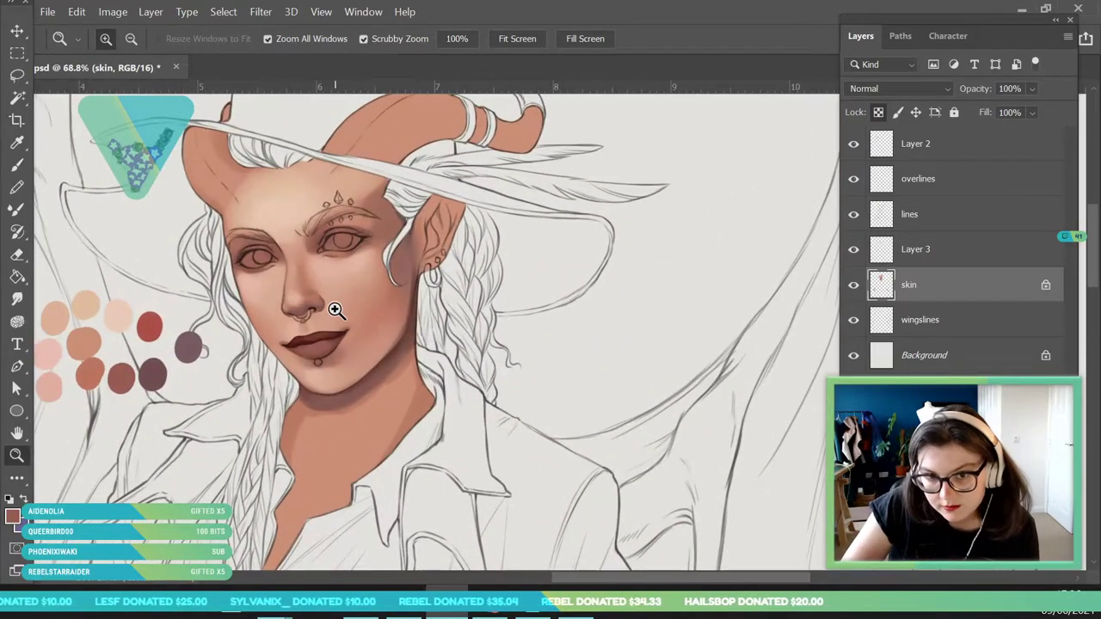
scroll(362, 370, "up", 3)
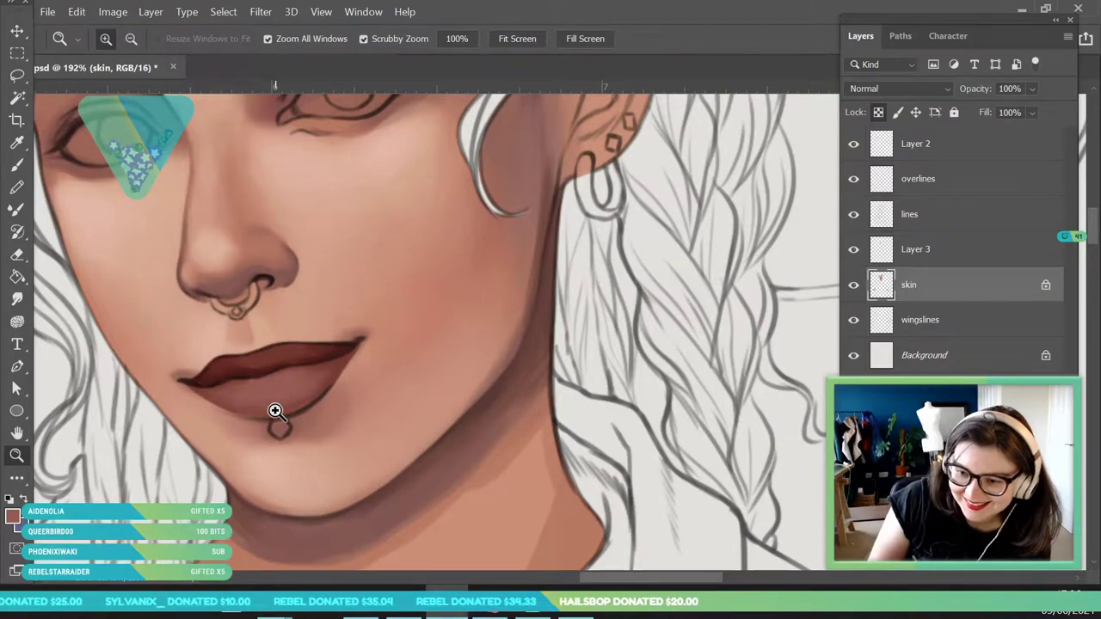
scroll(382, 364, "down", 1)
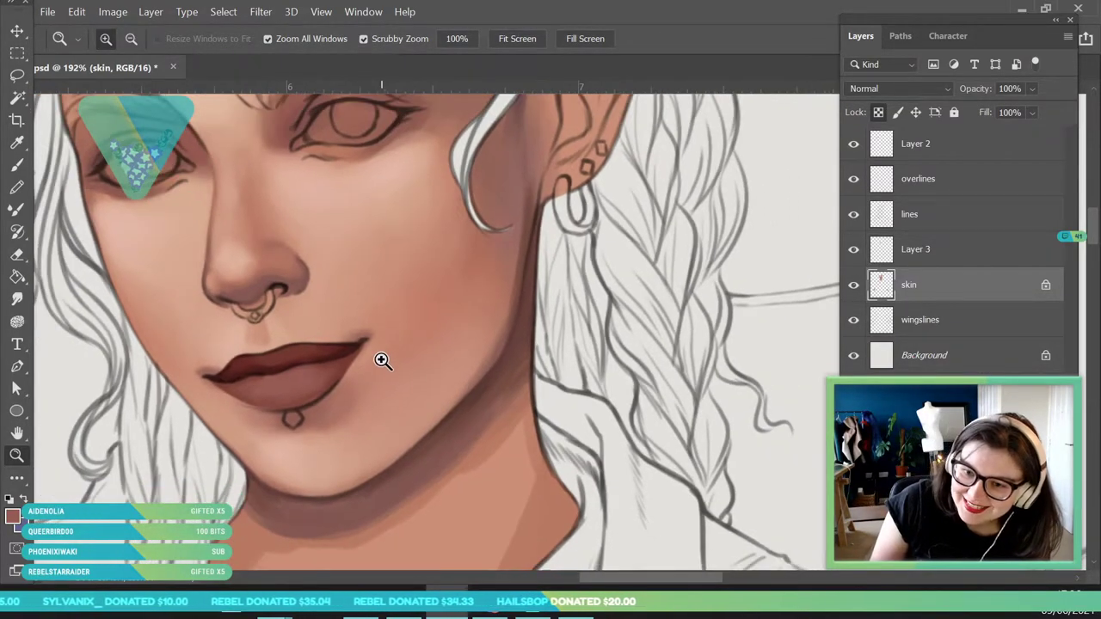
scroll(307, 398, "up", 1)
key("i")
left_click(347, 355)
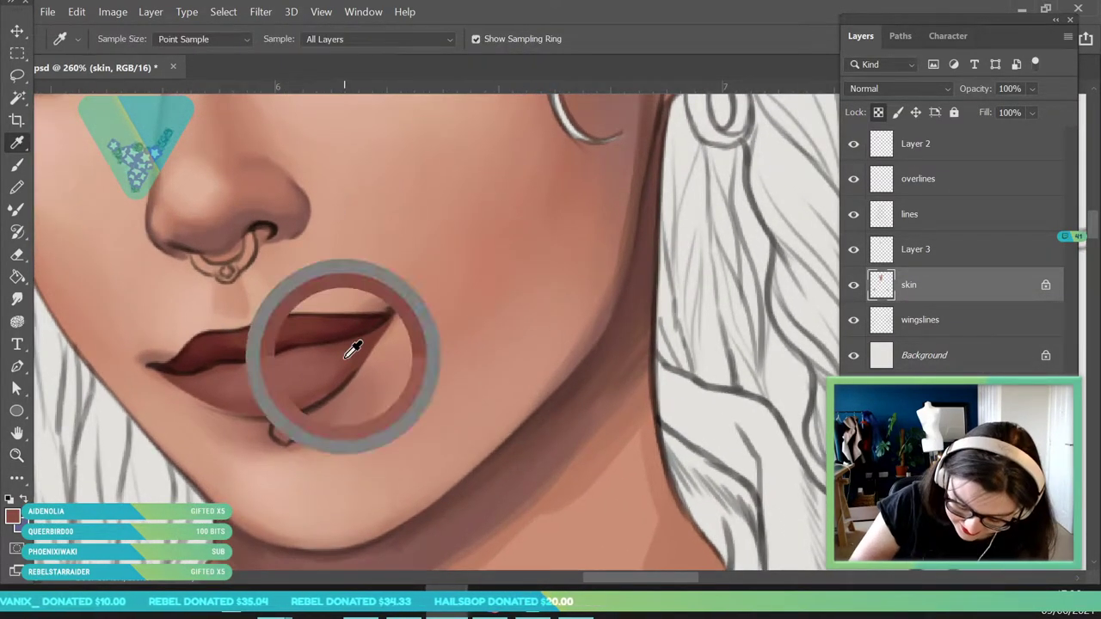
key("b")
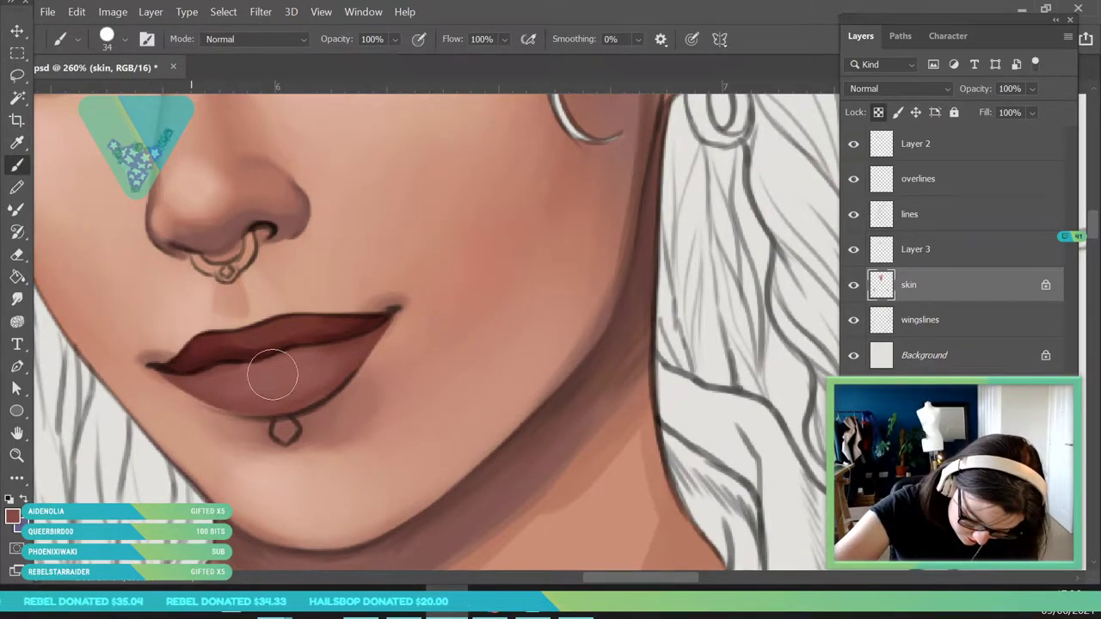
Soften the lower lip's outer edge near the right mouth corner with sampled skin colour.
left_click(190, 381, "alt")
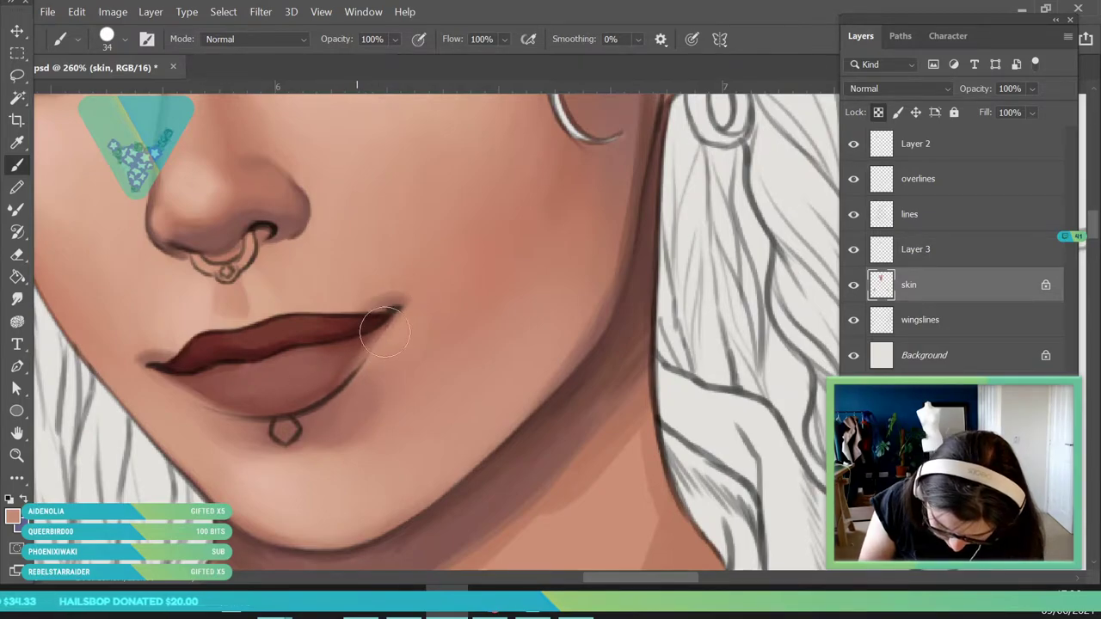
left_click(17, 144)
left_click(379, 345)
left_click(17, 187)
key("shift+b")
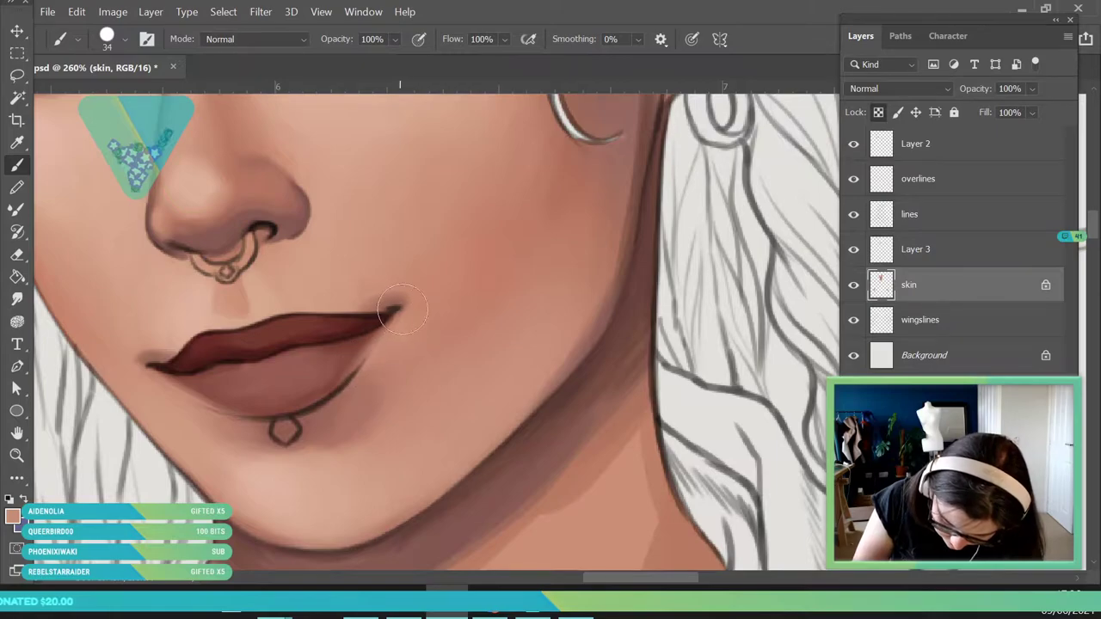
Blend the lower lip's right side with sampled reddish browns, and reduce the brush size to 20 px.
left_click(368, 344, "alt")
left_click(17, 166)
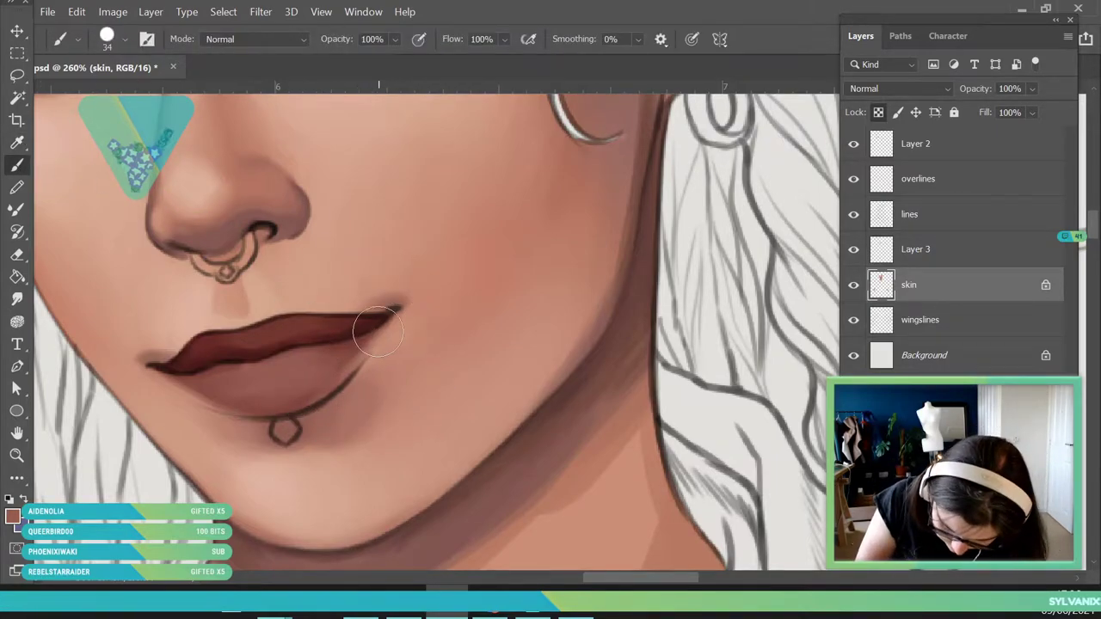
key("i")
left_click(308, 395)
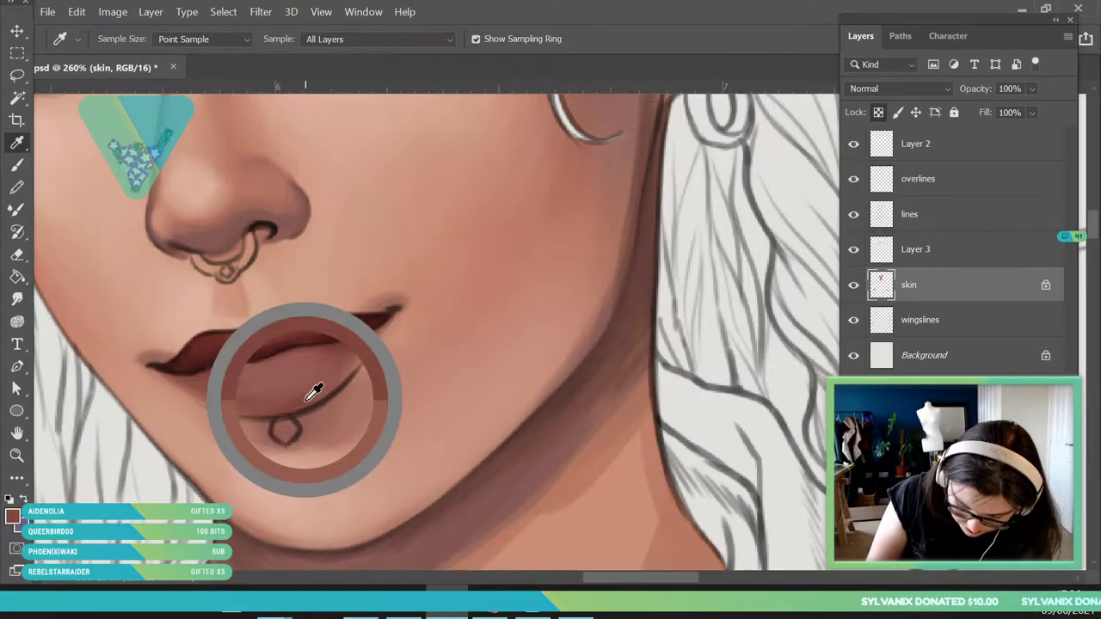
left_click(17, 167)
left_click(125, 43)
left_click_drag(129, 96, 109, 96)
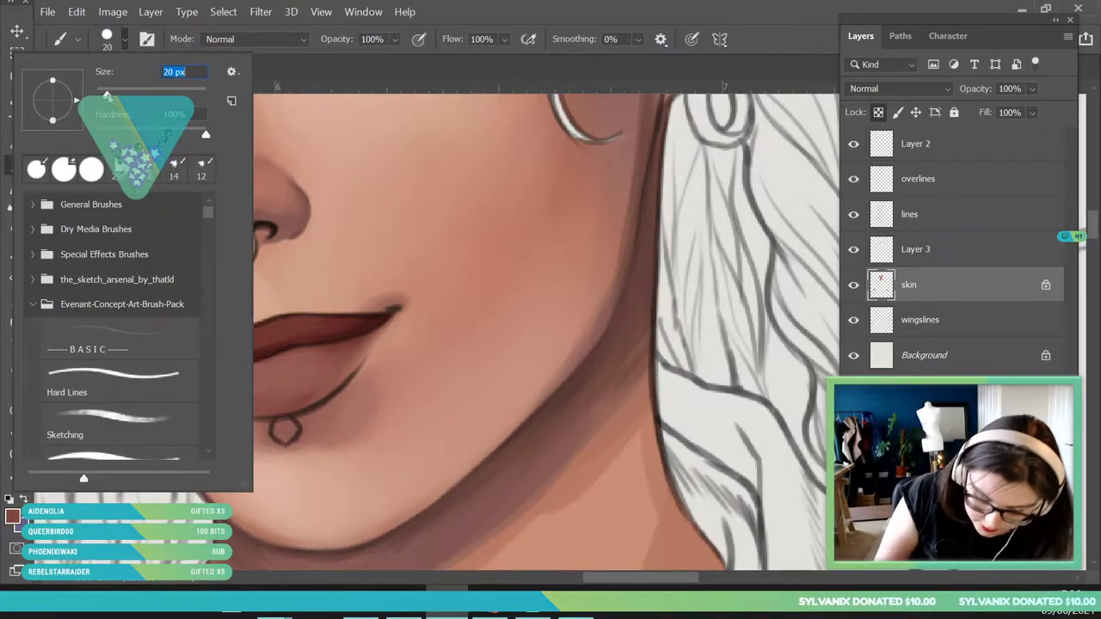
key("Return")
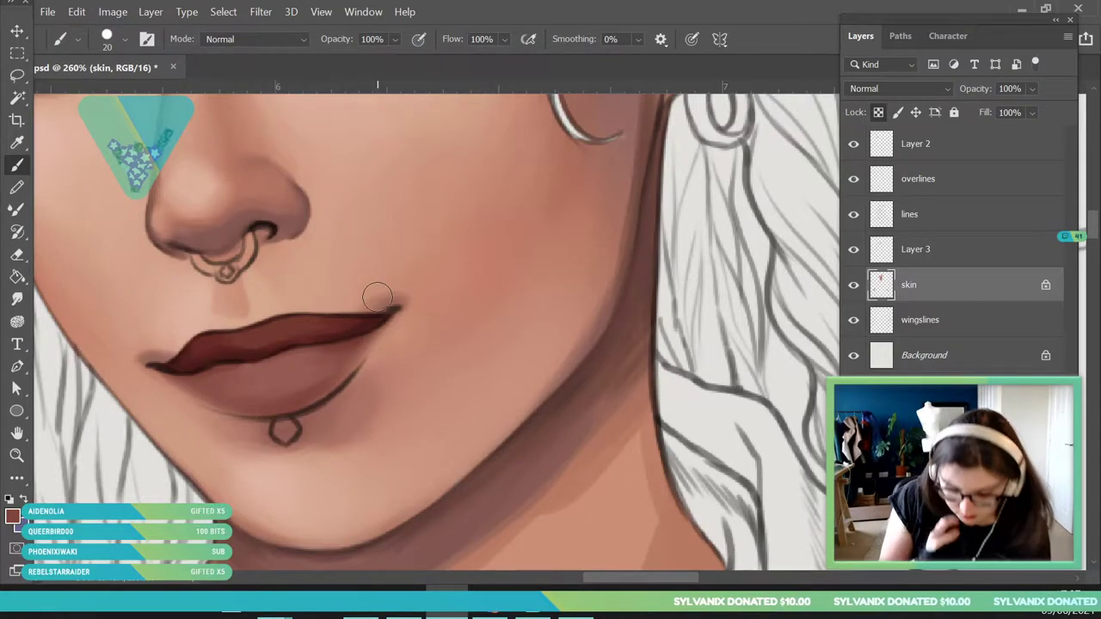
Check the lips against the whole figure, and refine the lower lip's upper edge with a size 10 brush in a sampled lip colour.
left_click(17, 456)
left_click_drag(301, 337, 258, 339)
left_click_drag(390, 289, 399, 358)
scroll(398, 358, "up", 3)
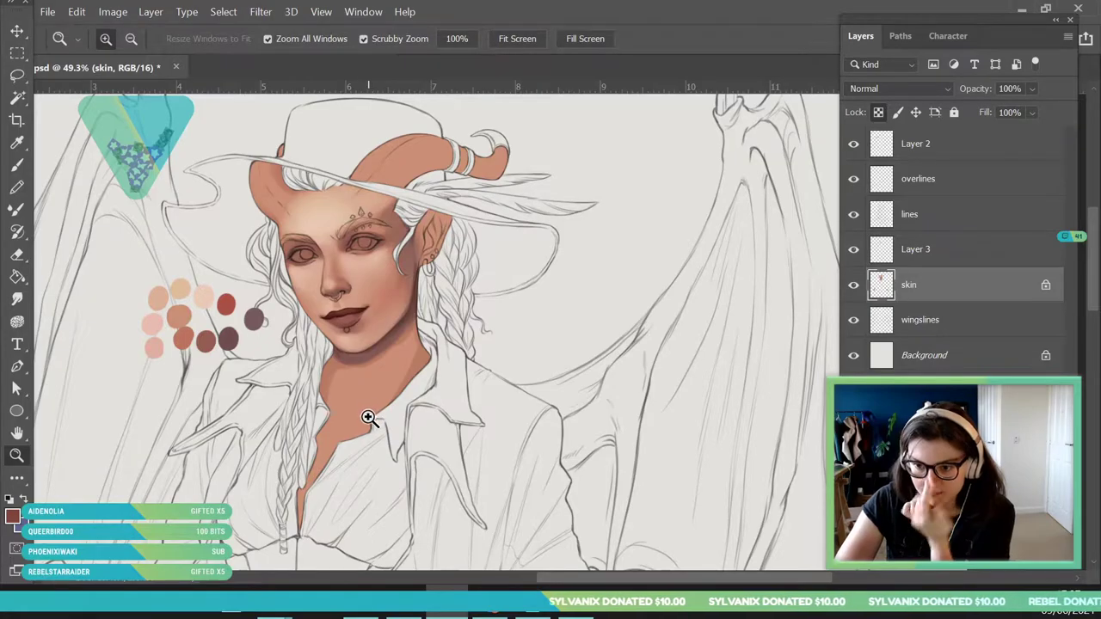
scroll(381, 327, "up", 1)
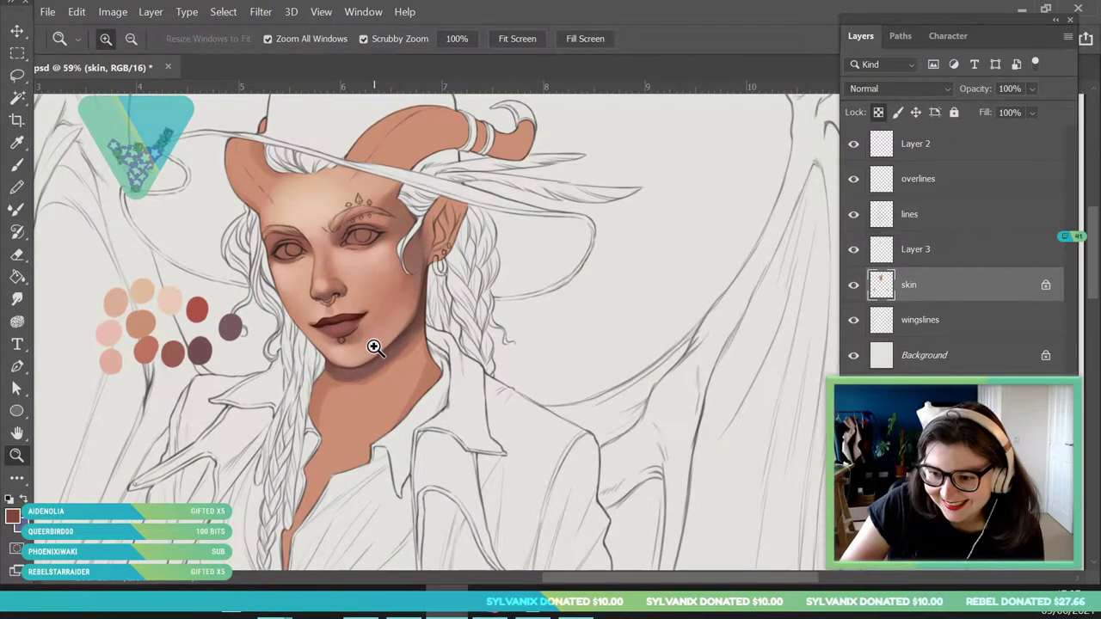
scroll(372, 351, "up", 9)
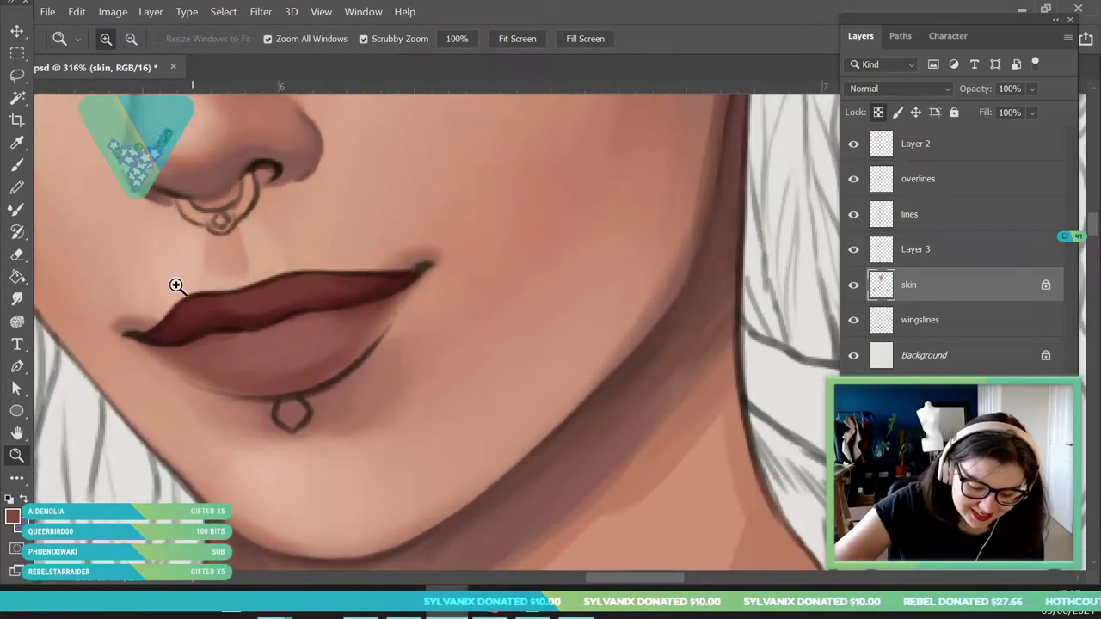
key("i")
left_click(215, 337)
key("b")
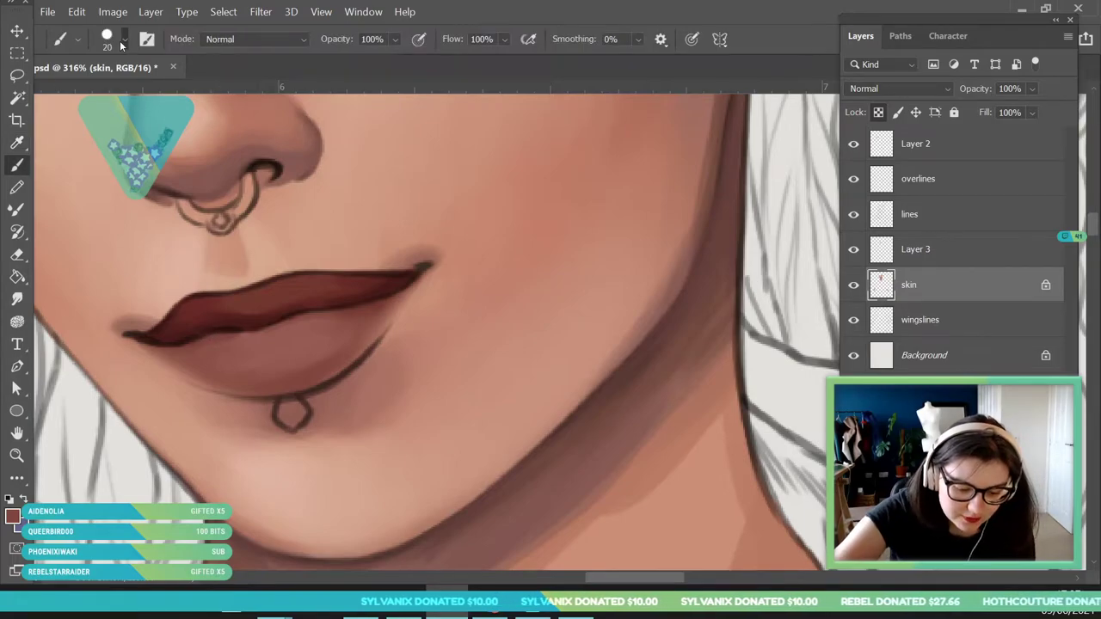
left_click(125, 39)
left_click_drag(105, 93, 101, 93)
left_click(343, 327)
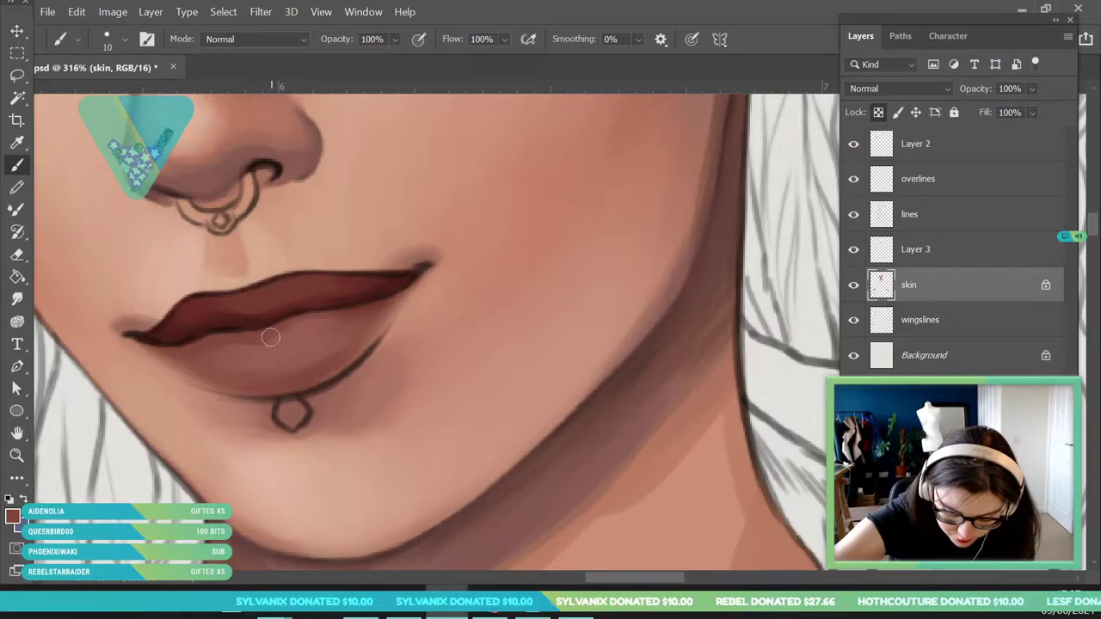
Deepen the lower lip's shading with dark red sampled from the upper lip, and blend it with the lower lip's lighter reddish brown.
left_click(206, 305, "alt")
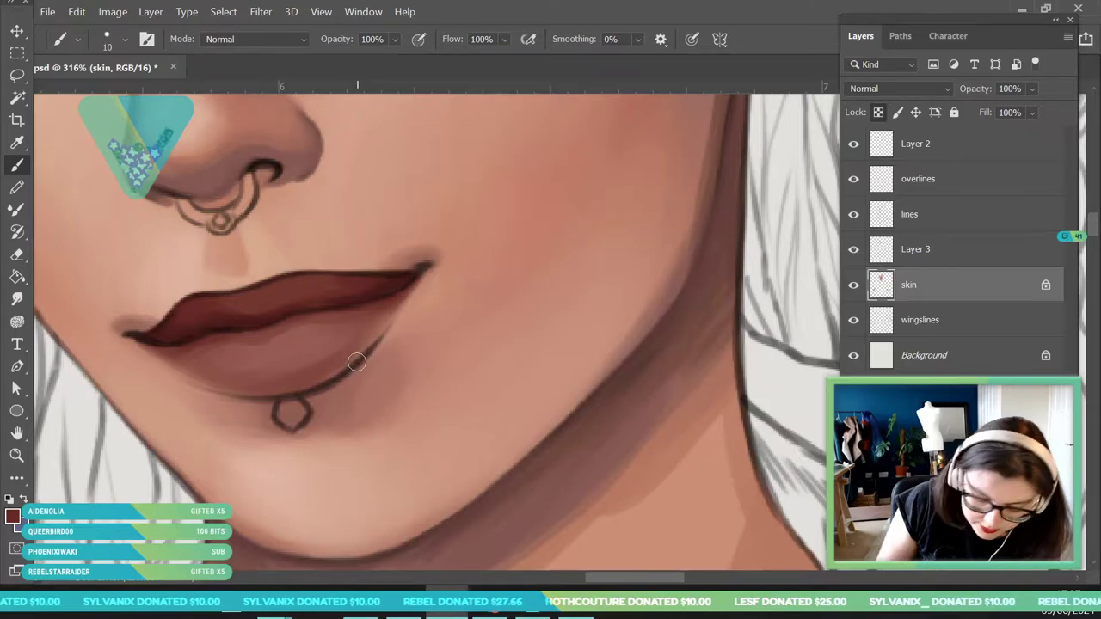
double_click(21, 457)
left_click_drag(352, 481, 280, 437)
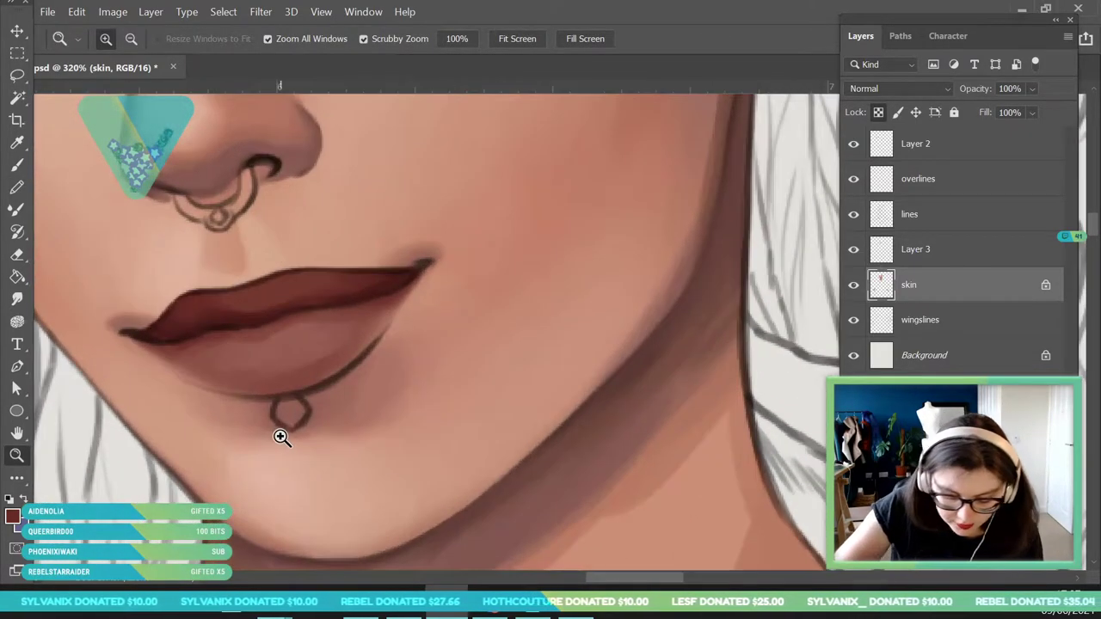
key("i")
left_click(256, 370)
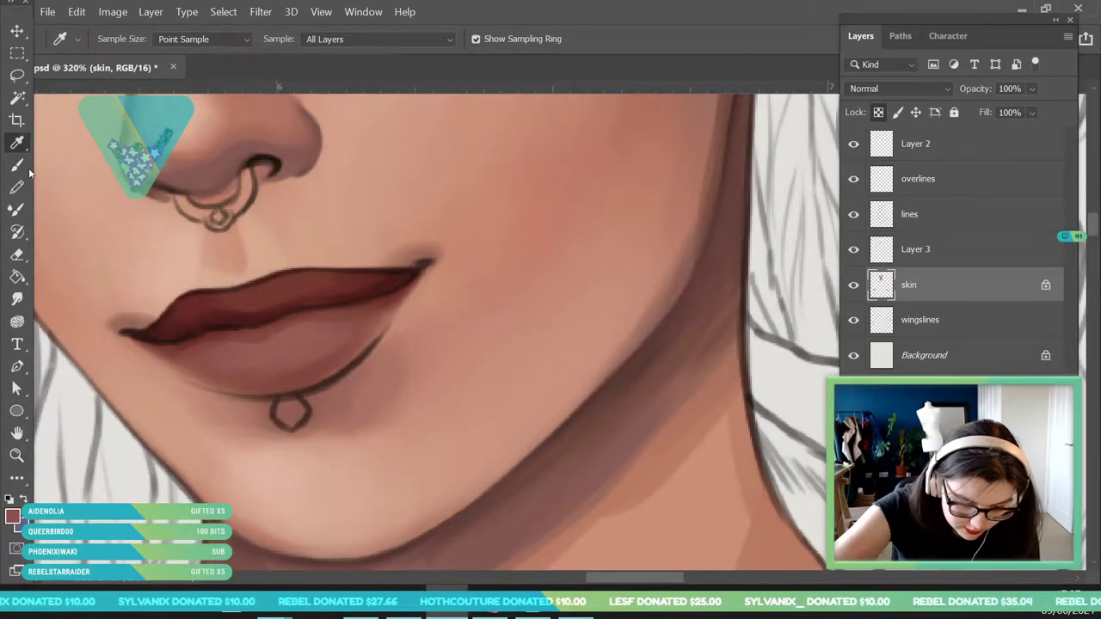
key("b")
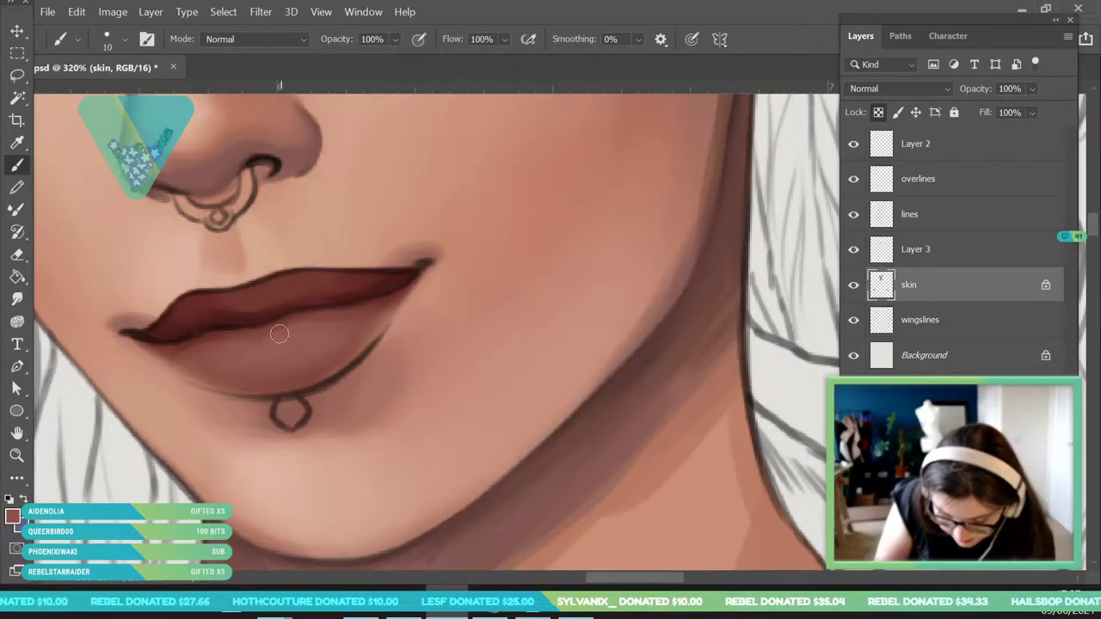
Check the lips within the lower face, and sample the dark maroon at the right mouth corner.
key("z")
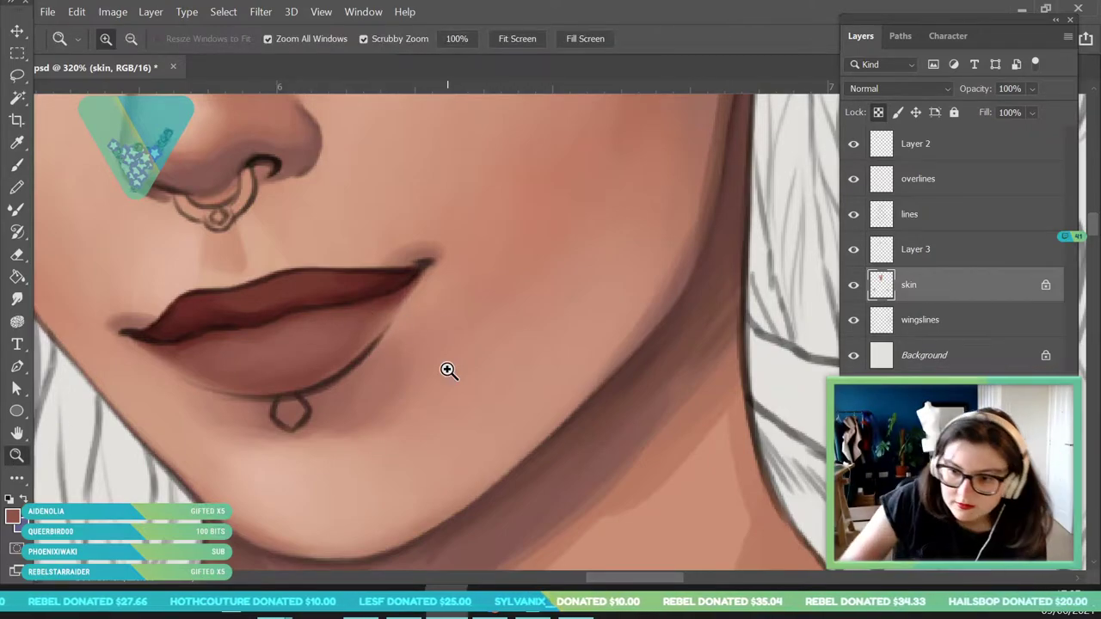
left_click_drag(399, 251, 365, 296)
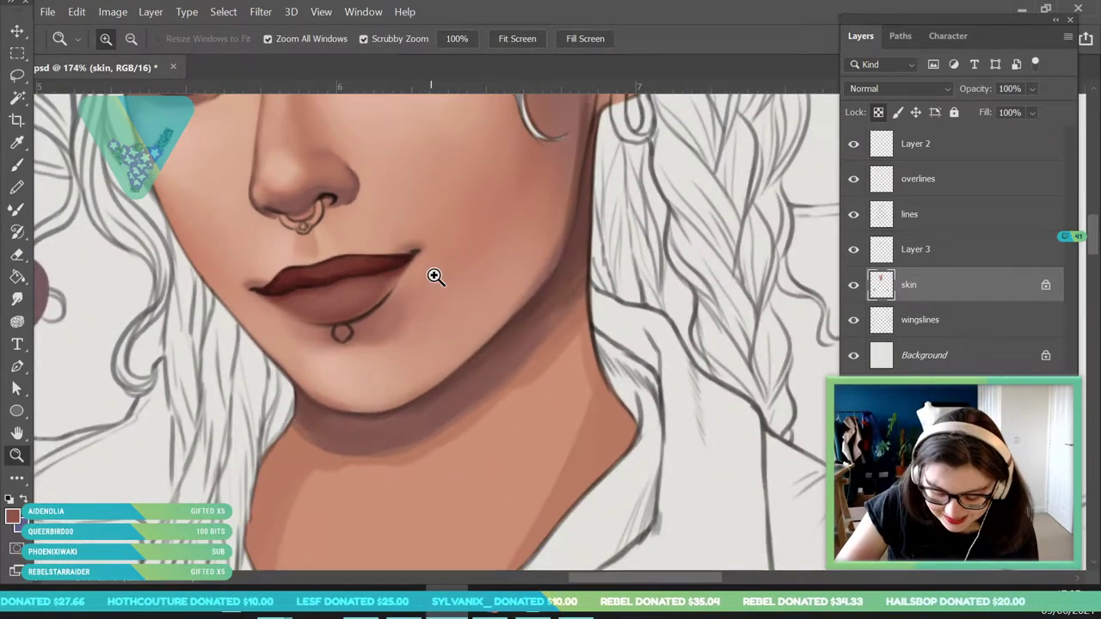
left_click_drag(433, 279, 397, 311)
left_click_drag(470, 419, 431, 387)
scroll(457, 381, "up", 8)
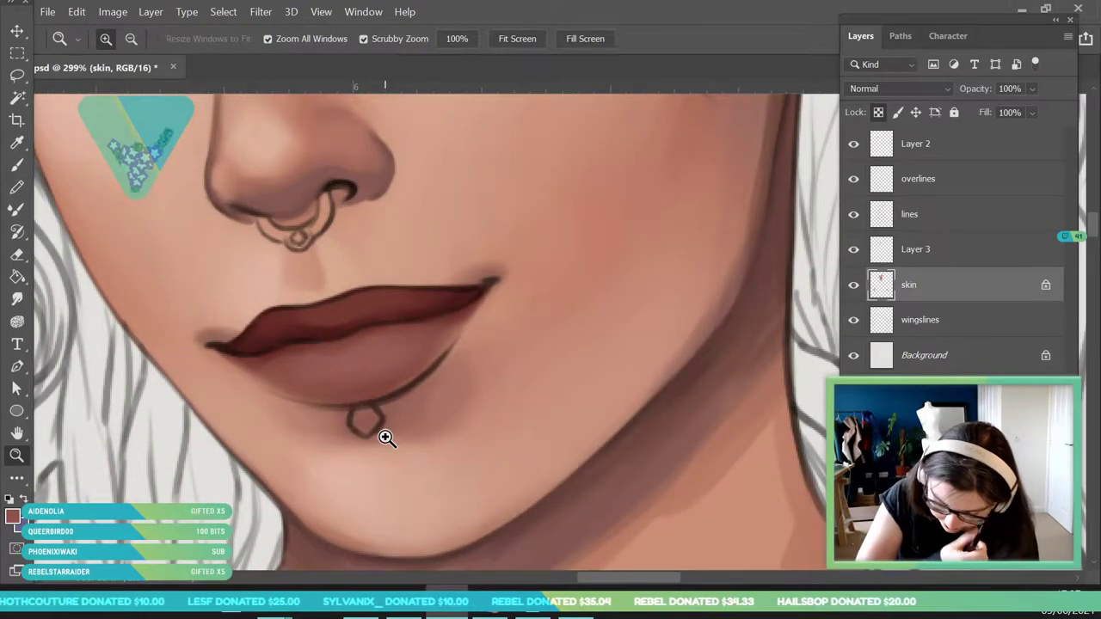
left_click(16, 141)
left_click(484, 283)
left_click(27, 160)
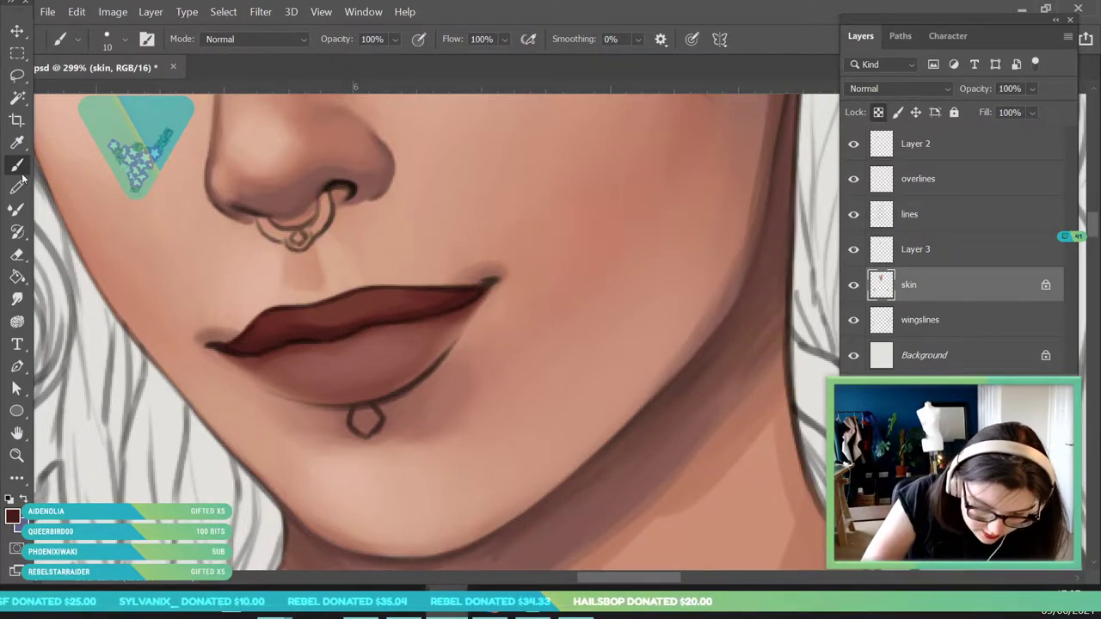
On the overlines layer, paint over the lower lip's dark bottom outline with a reddish brown sampled from the lower lip.
left_click(997, 179)
key("z")
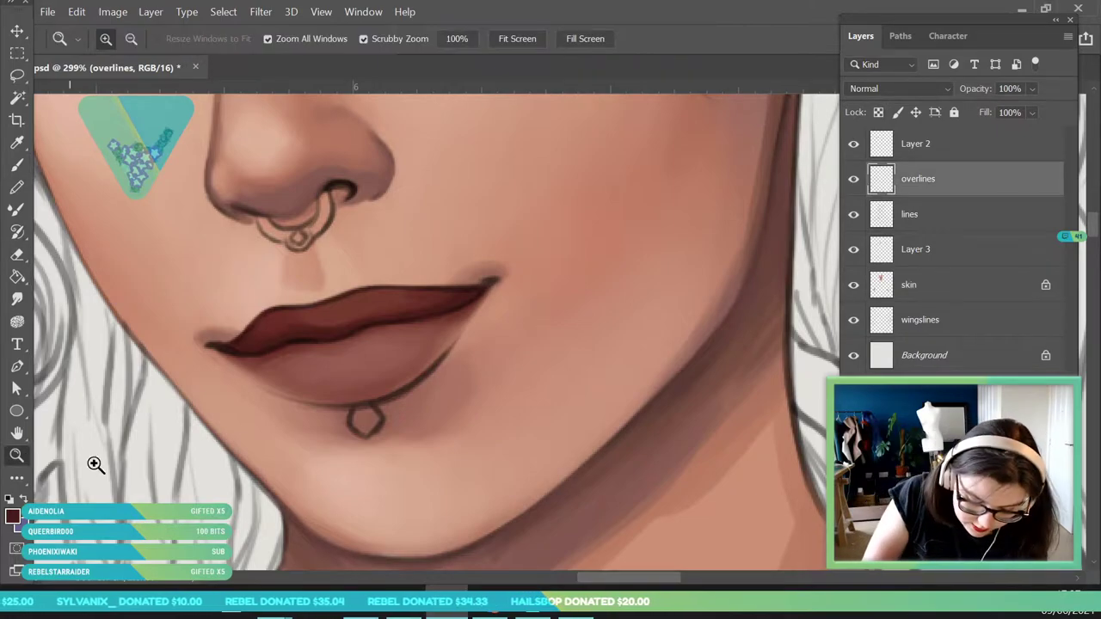
scroll(381, 433, "up", 2)
key("i")
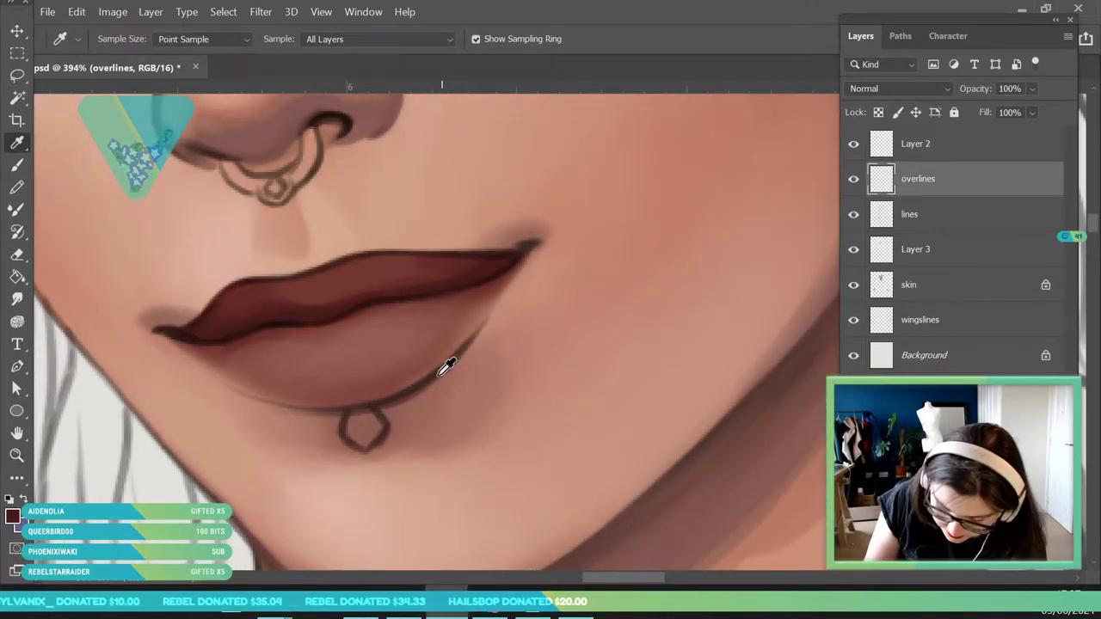
left_click(383, 365)
left_click(19, 163)
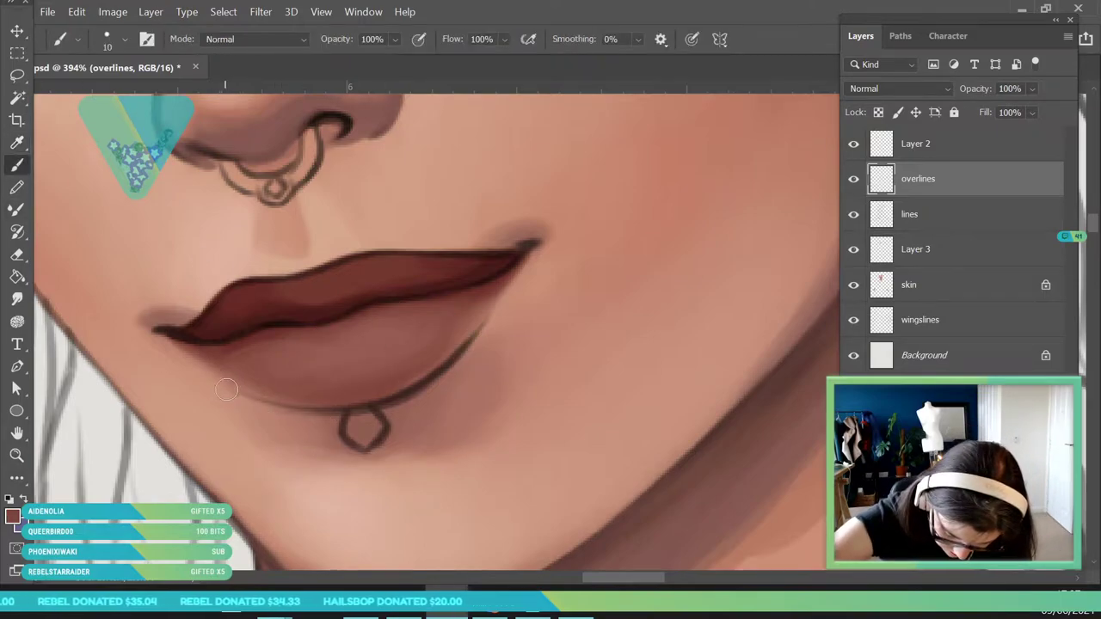
left_click_drag(368, 405, 410, 401)
left_click_drag(274, 403, 430, 380)
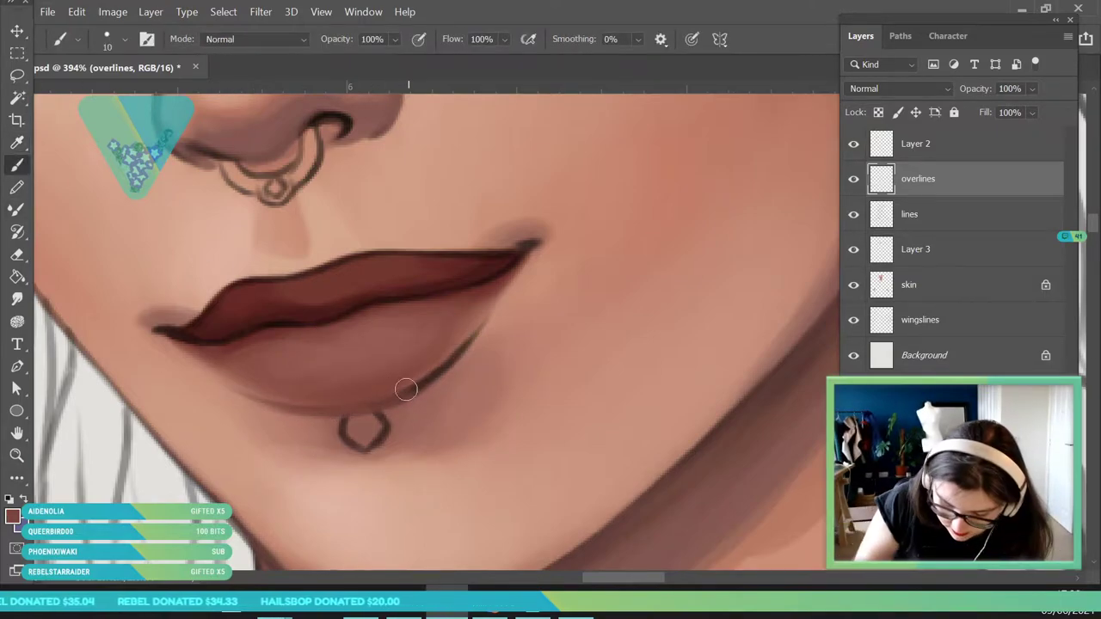
mouse_move(365, 403)
left_mouse_down()
mouse_move(465, 346)
mouse_move(379, 402)
left_mouse_up()
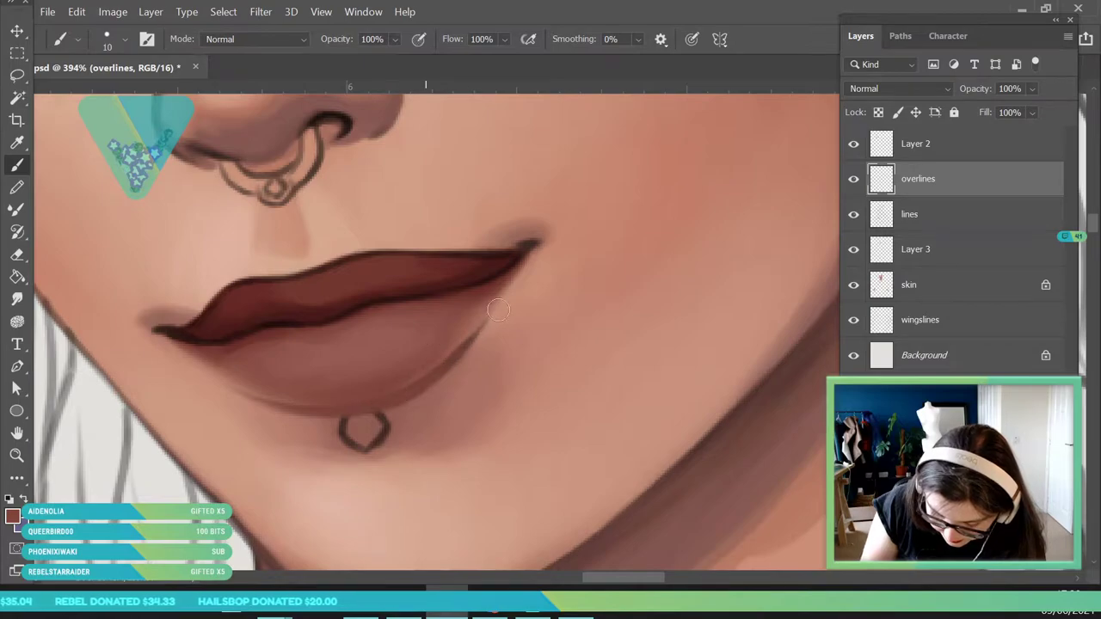
Cover the rest of the lower lip's outline above the piercing and toward the right corner with sampled lip and skin colours.
left_click(14, 147)
left_click(295, 405)
left_click(16, 165)
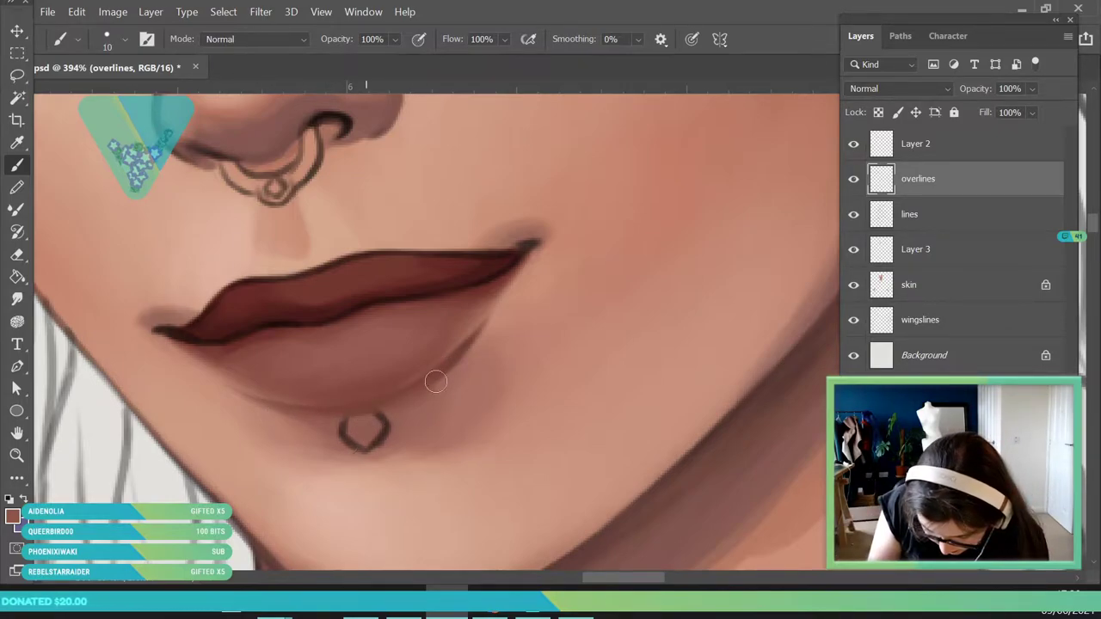
left_click(17, 454)
left_click_drag(303, 334, 198, 533)
left_click_drag(349, 285, 362, 346)
key("i")
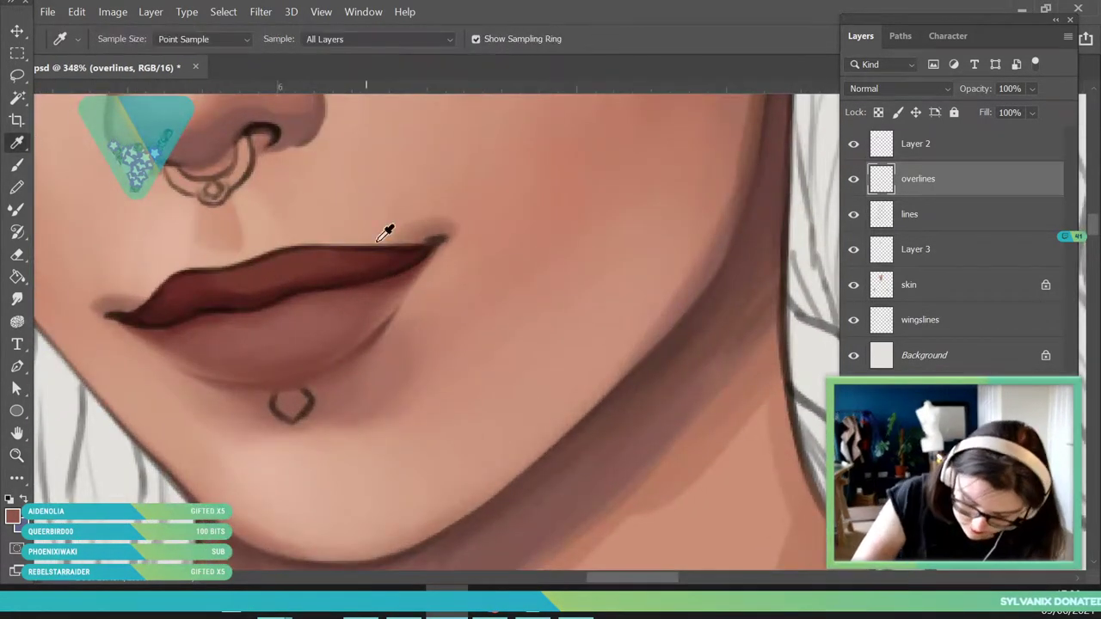
key("b")
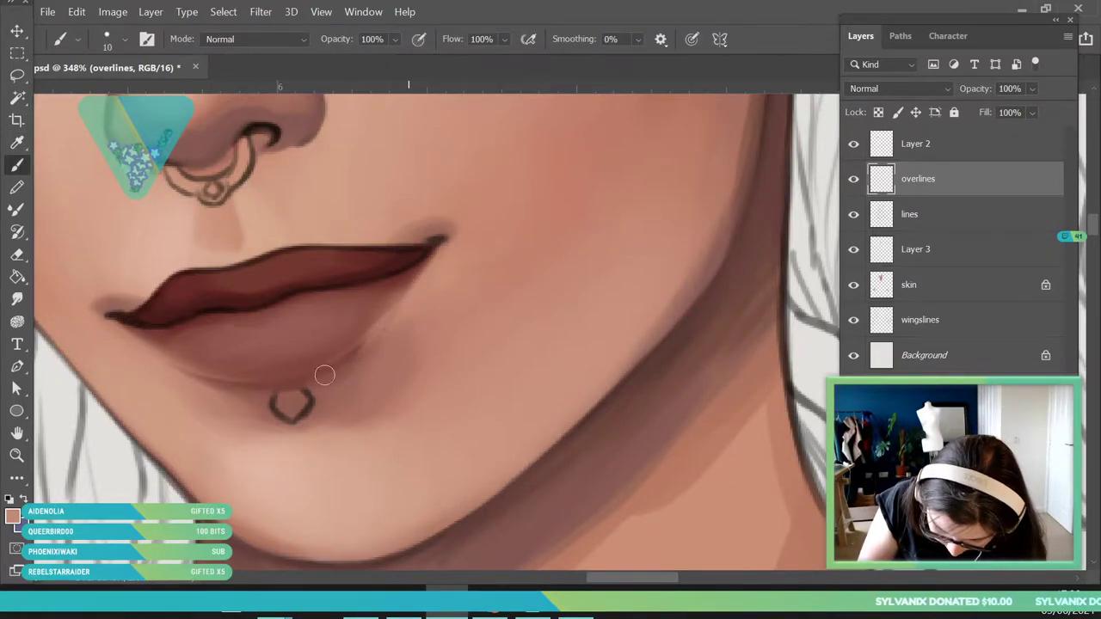
Soften the lower lip's right edge by alternating sampled reddish brown and lighter skin colour where the outline was.
key("i")
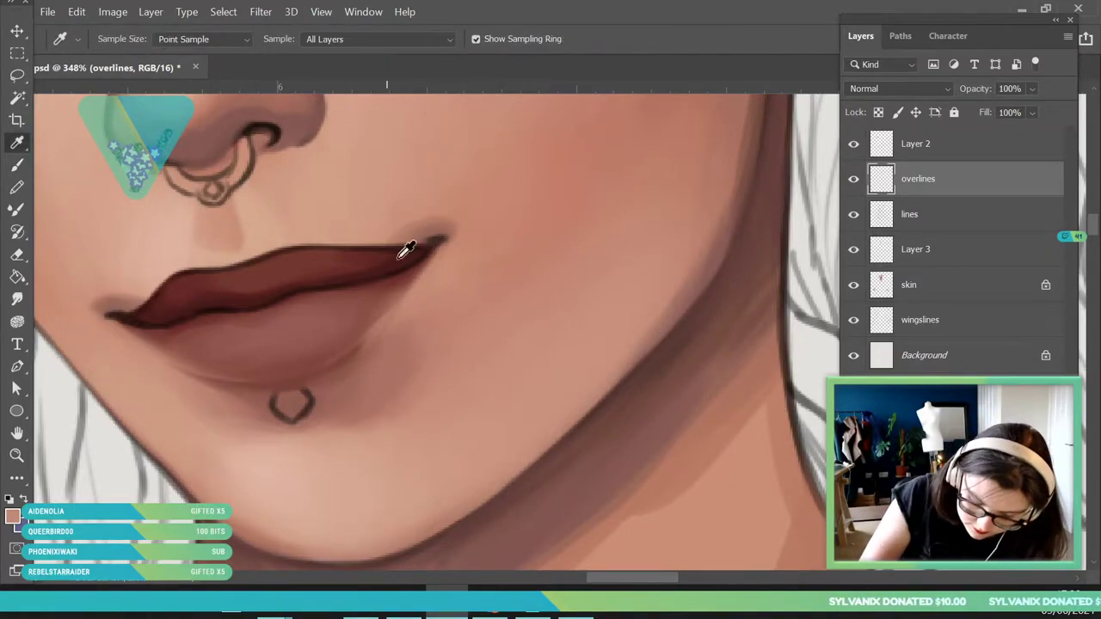
left_click(370, 332)
key("b")
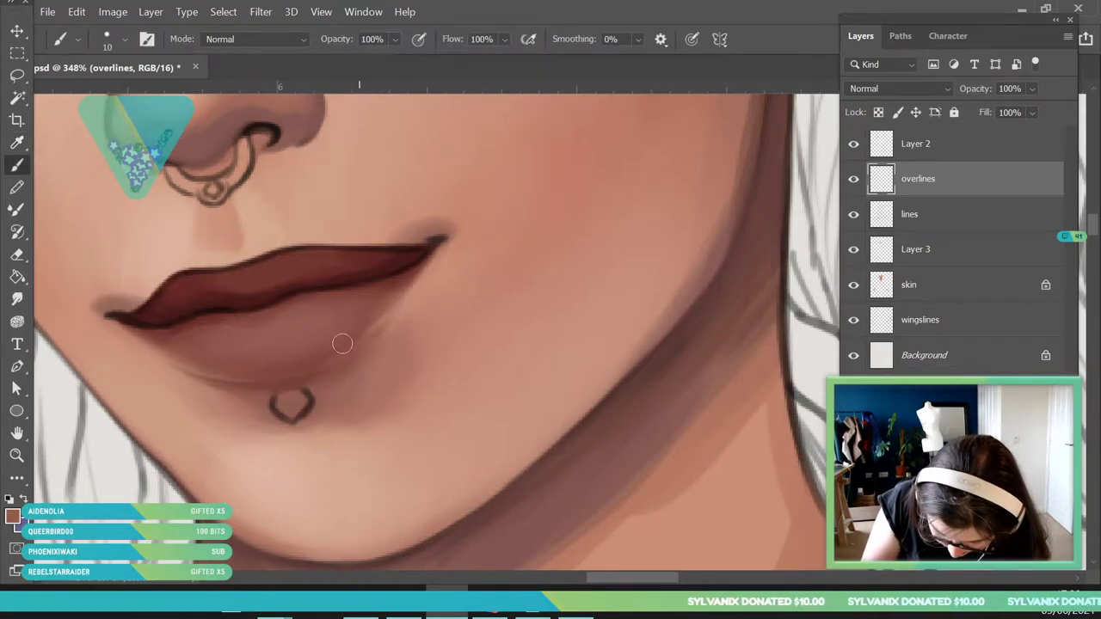
key("i")
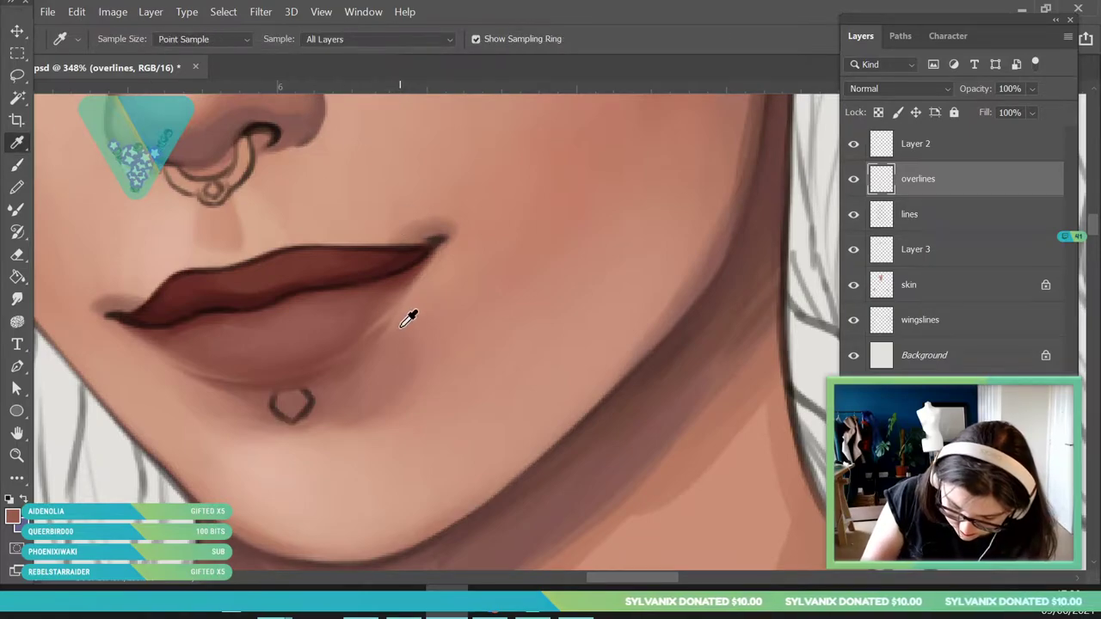
key("b")
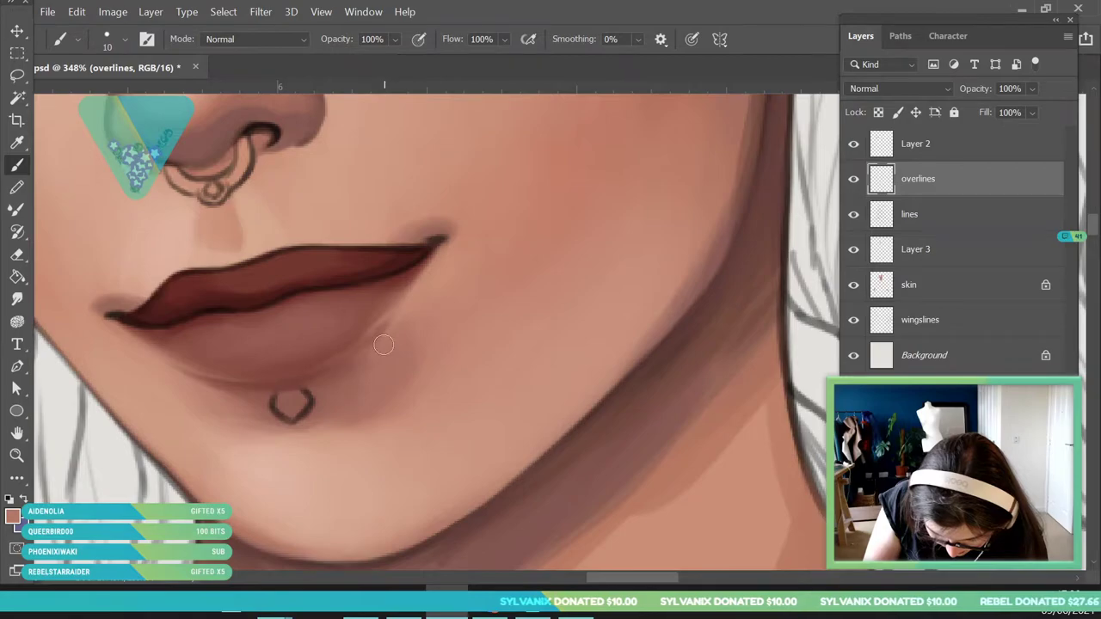
Darken the shadow beneath the lower lip, just above the piercing, with a sampled dark brown.
left_click(21, 456)
left_click_drag(246, 346, 78, 574)
left_click_drag(276, 392, 433, 316)
left_click(21, 152)
left_click(276, 477)
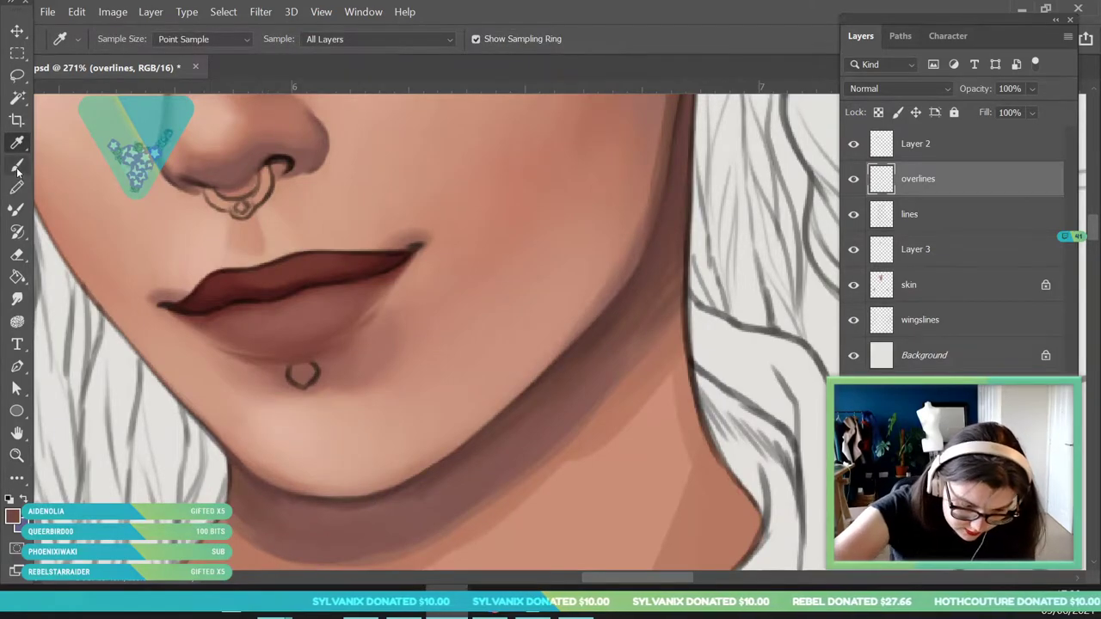
key("b")
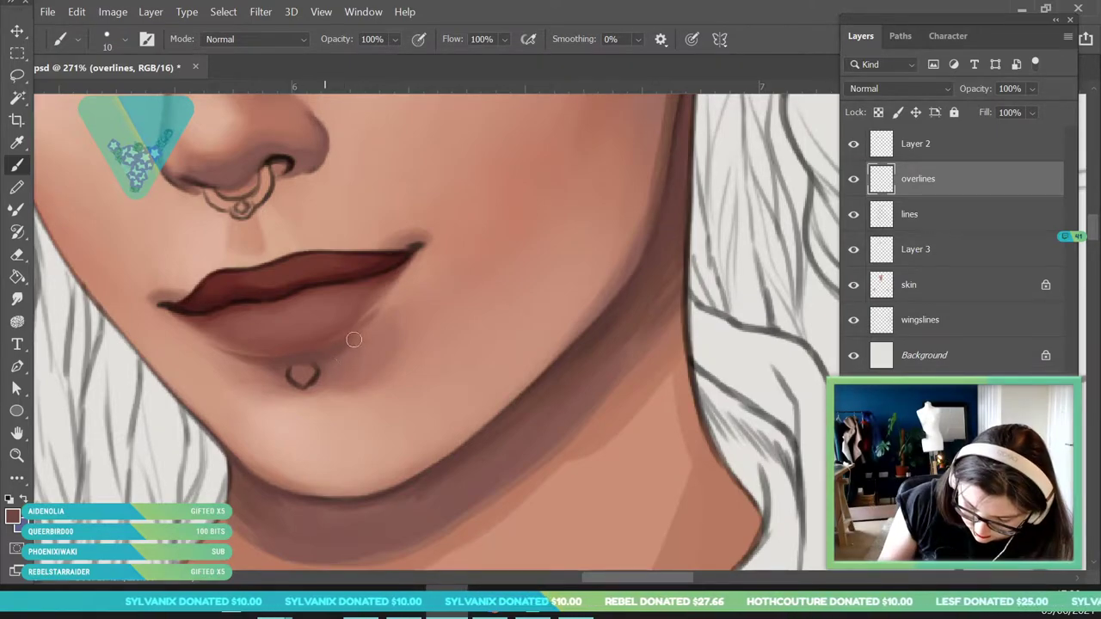
Set the foreground colour to dark brown #56322f and paint a soft shadow line along the lower lip's bottom edge.
key("z")
left_click_drag(321, 337, 225, 361)
left_click_drag(342, 417, 351, 450)
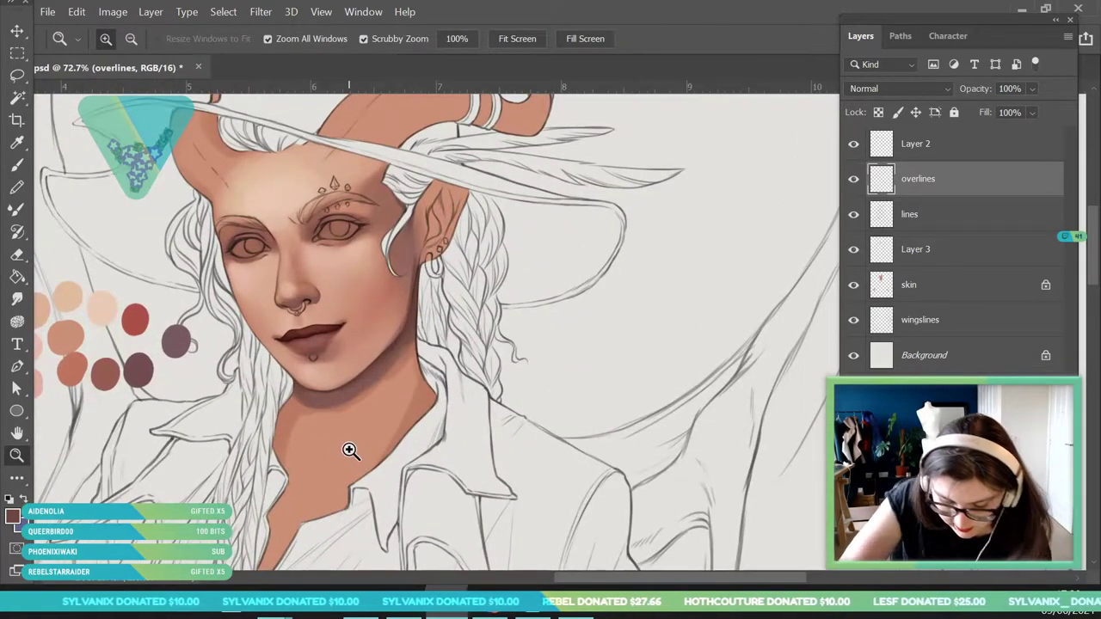
left_click_drag(330, 342, 372, 530)
left_click(12, 517)
left_click(593, 248)
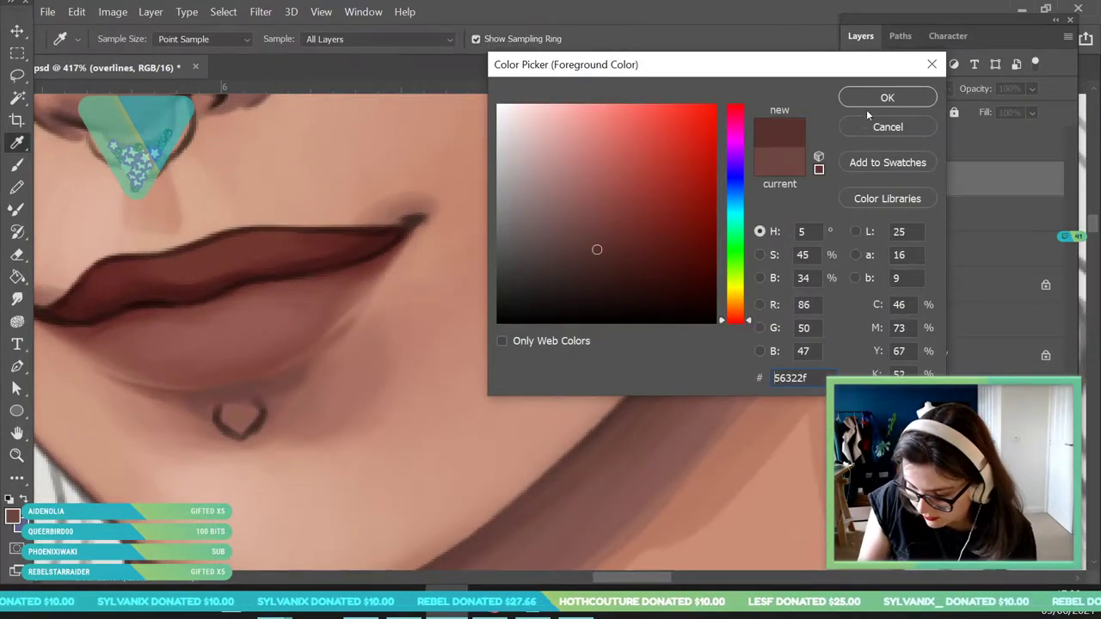
key("Return")
key("b")
mouse_move(167, 393)
left_mouse_down()
mouse_move(264, 376)
mouse_move(177, 386)
mouse_move(319, 335)
left_mouse_up()
left_click_drag(242, 372, 317, 340)
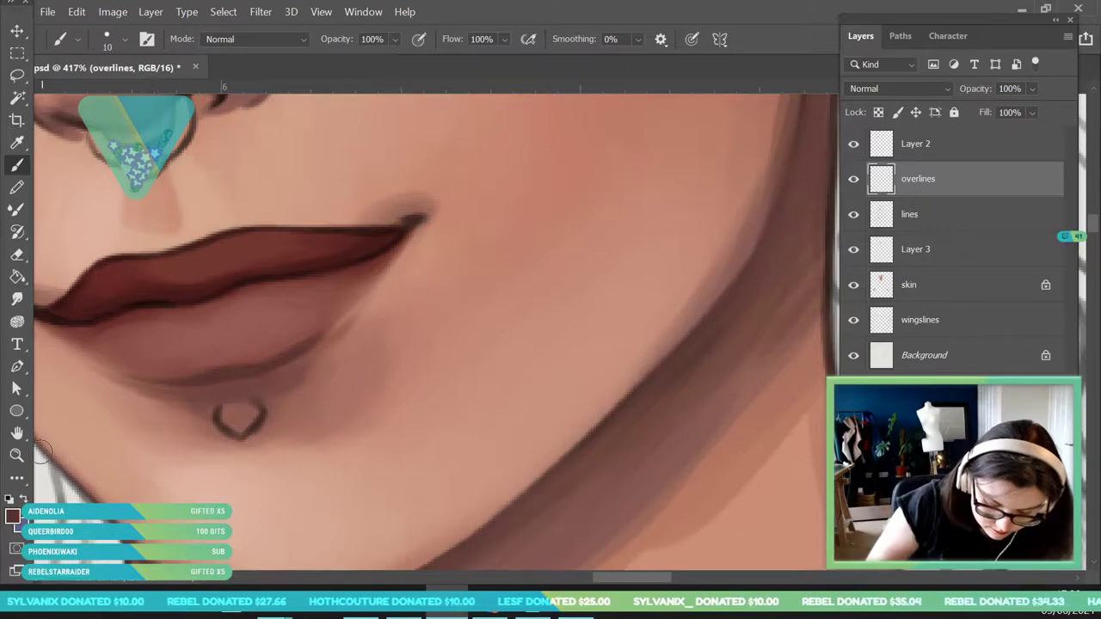
Cover the dark outline along the upper lip's top edge, from the cupid's bow toward the right corner, with sampled reddish brown.
left_click(17, 455)
left_click_drag(307, 321, 138, 361)
left_click_drag(348, 328, 430, 433)
left_click_drag(351, 287, 464, 368)
left_click_drag(300, 312, 210, 301)
key("alt")
left_click(142, 298)
key("b")
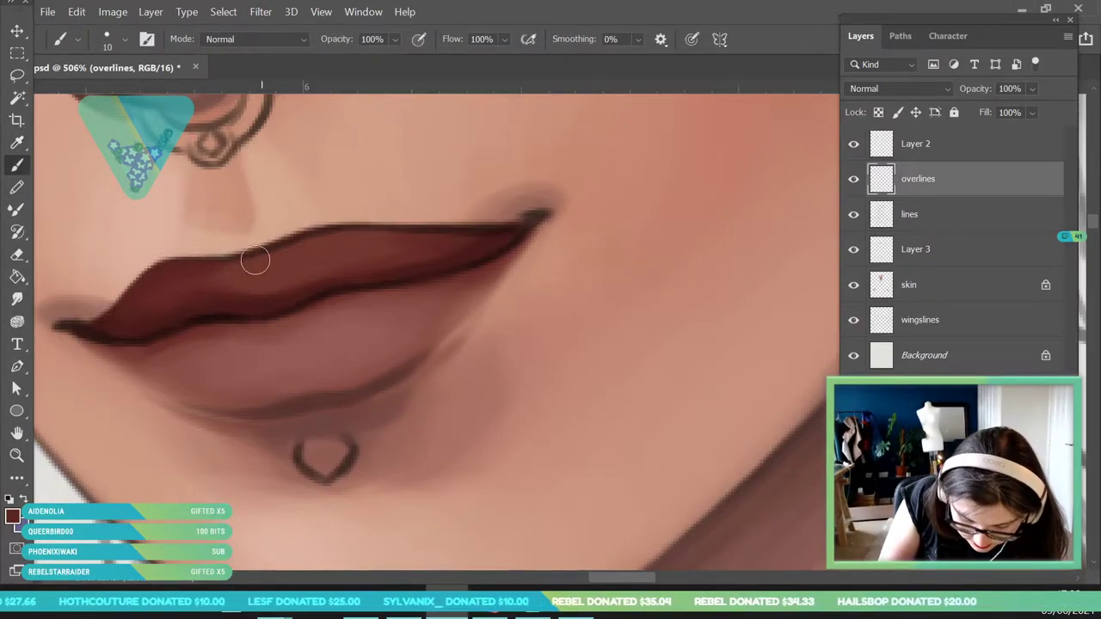
left_click(287, 250, "alt")
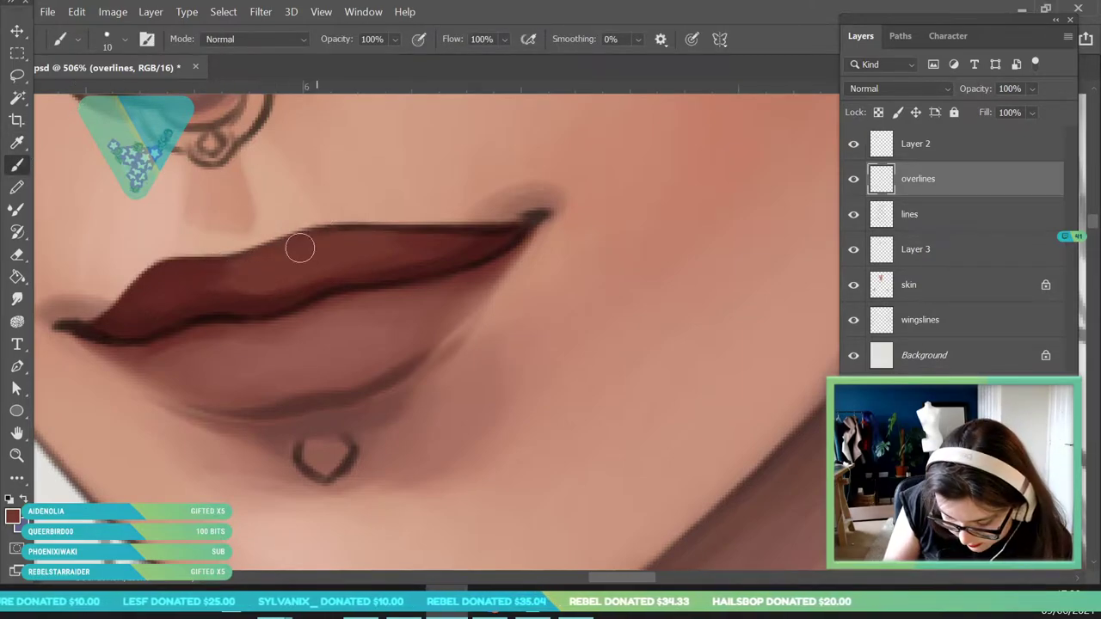
left_click_drag(342, 236, 522, 228)
left_click_drag(387, 235, 514, 219)
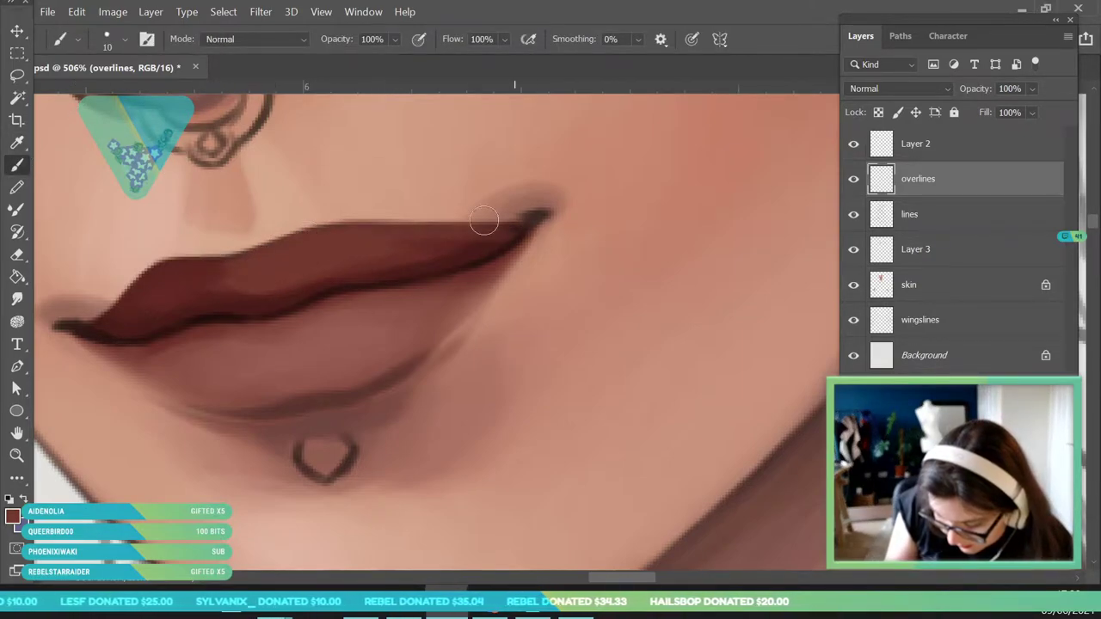
Sample the dark red near the upper lip's right corner and shade over the remaining outline there with a 9 px brush.
left_click(473, 250, "alt")
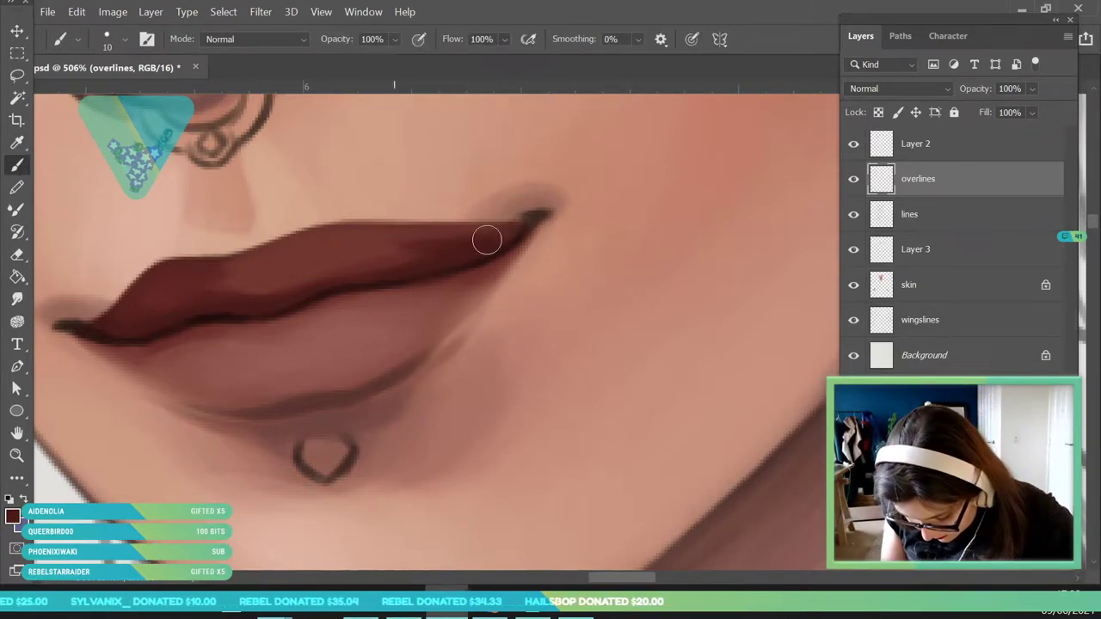
left_click(111, 39)
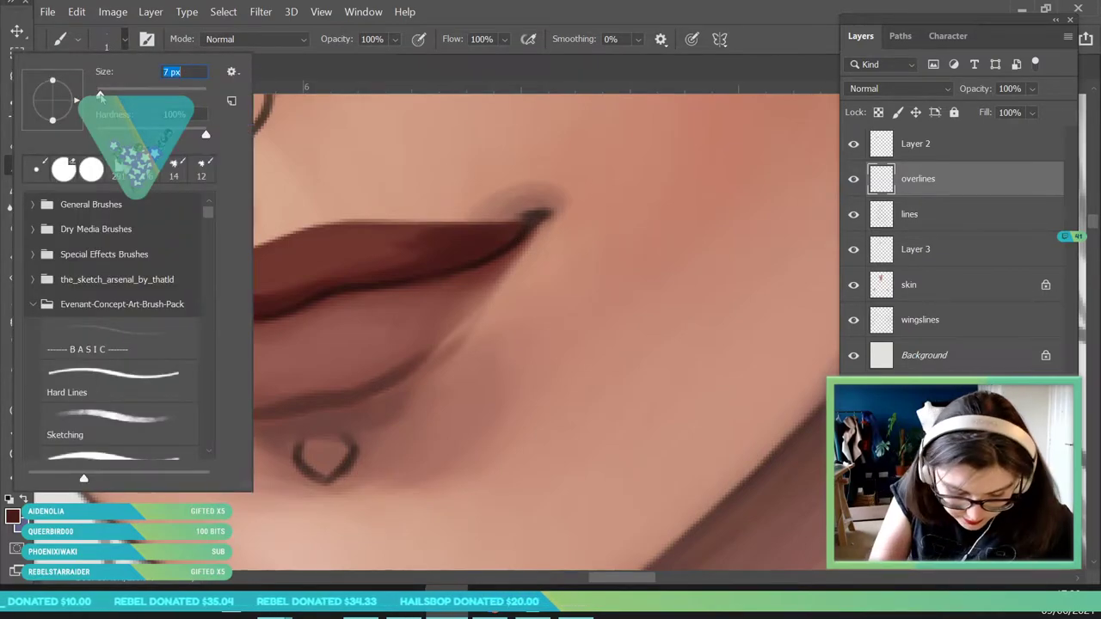
key("Return")
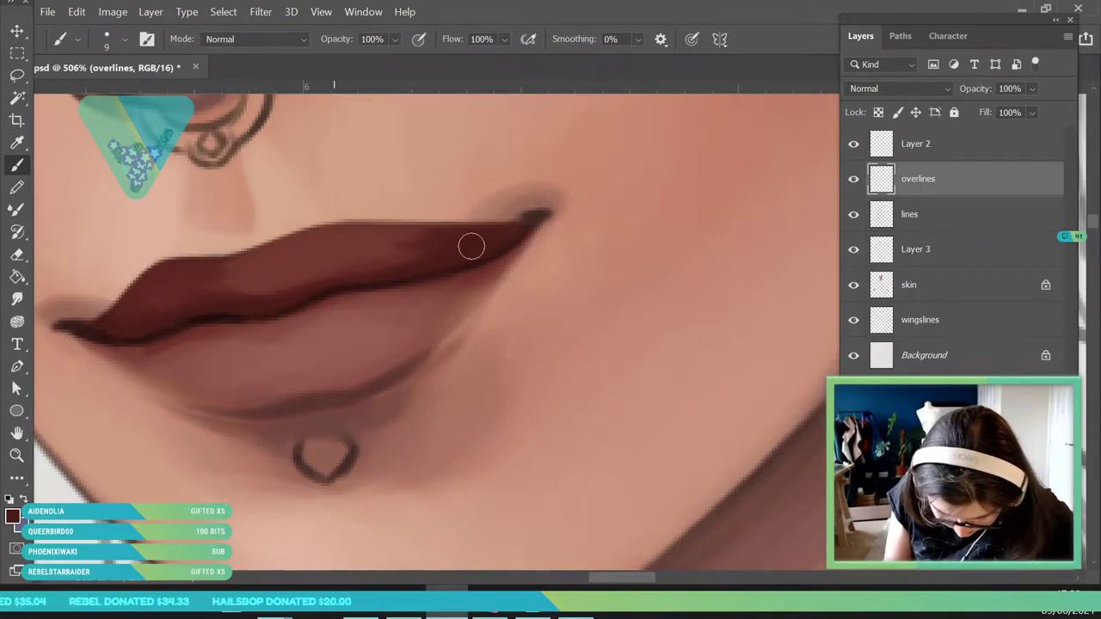
Set the brush to 7 px and cover the outline at the cupid's bow and left peak with sampled lip red.
left_click(18, 455)
left_click_drag(372, 332, 225, 509)
scroll(405, 290, "down", 3)
scroll(362, 309, "up", 8)
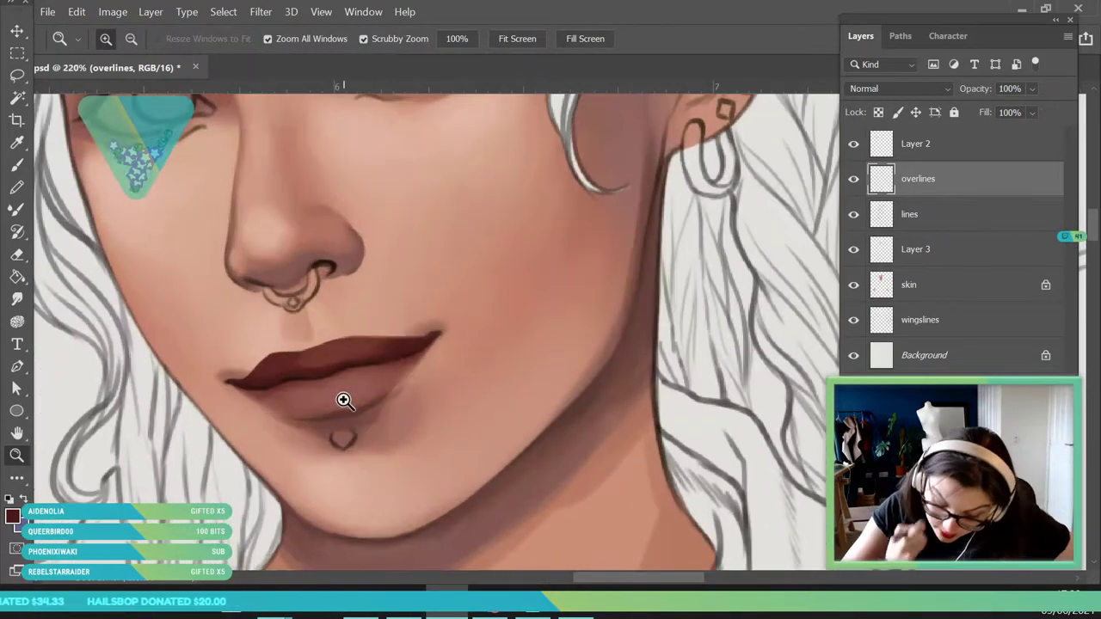
scroll(343, 399, "up", 4)
key("b")
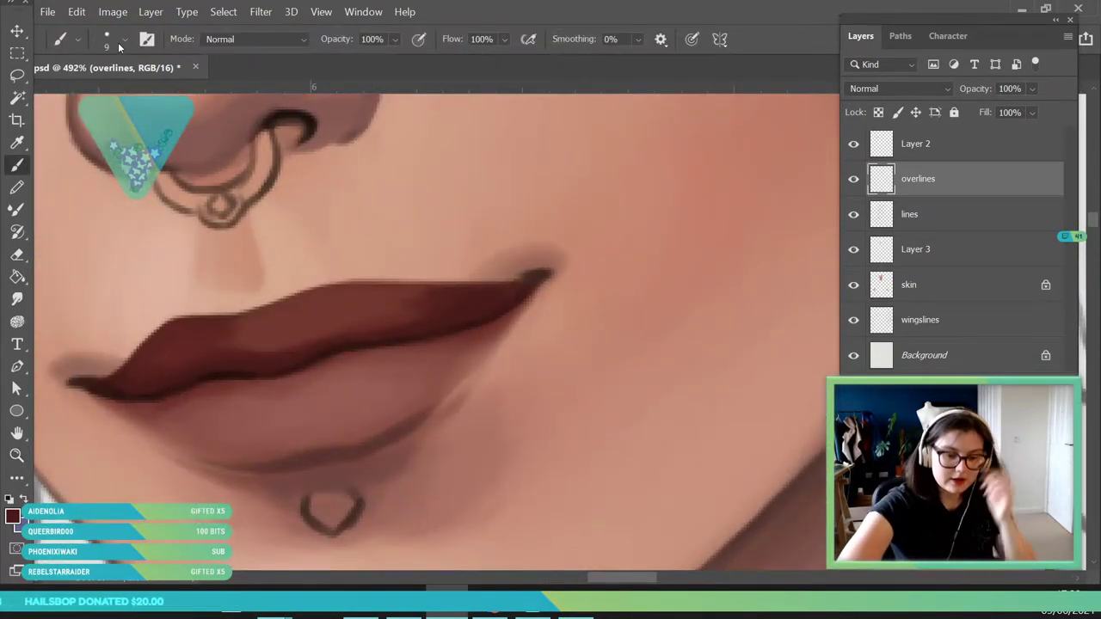
left_click(125, 39)
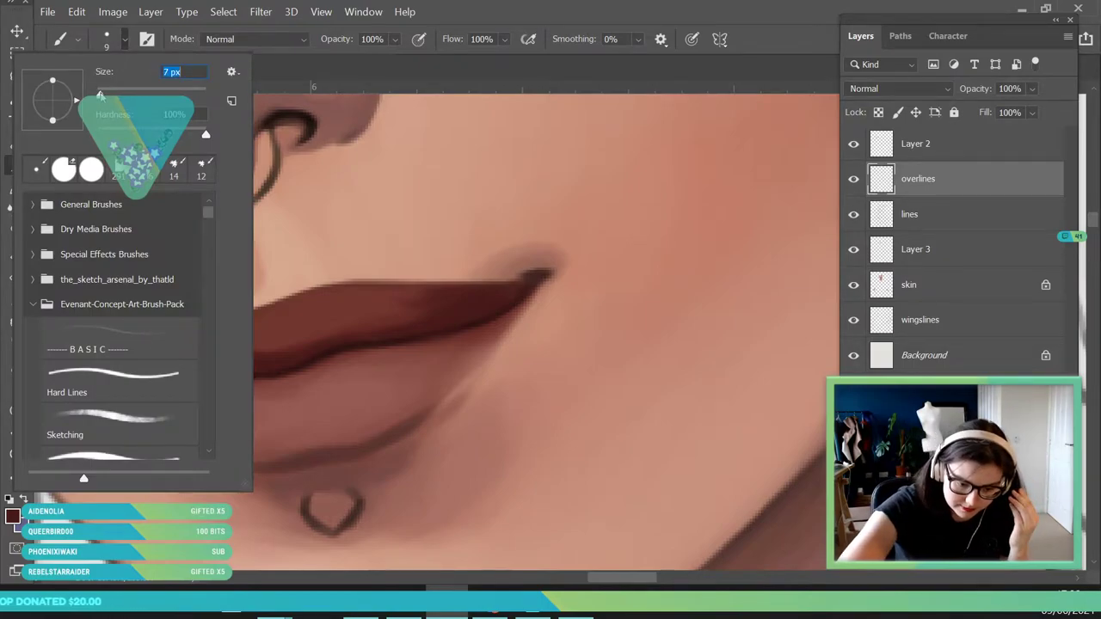
left_click(286, 308)
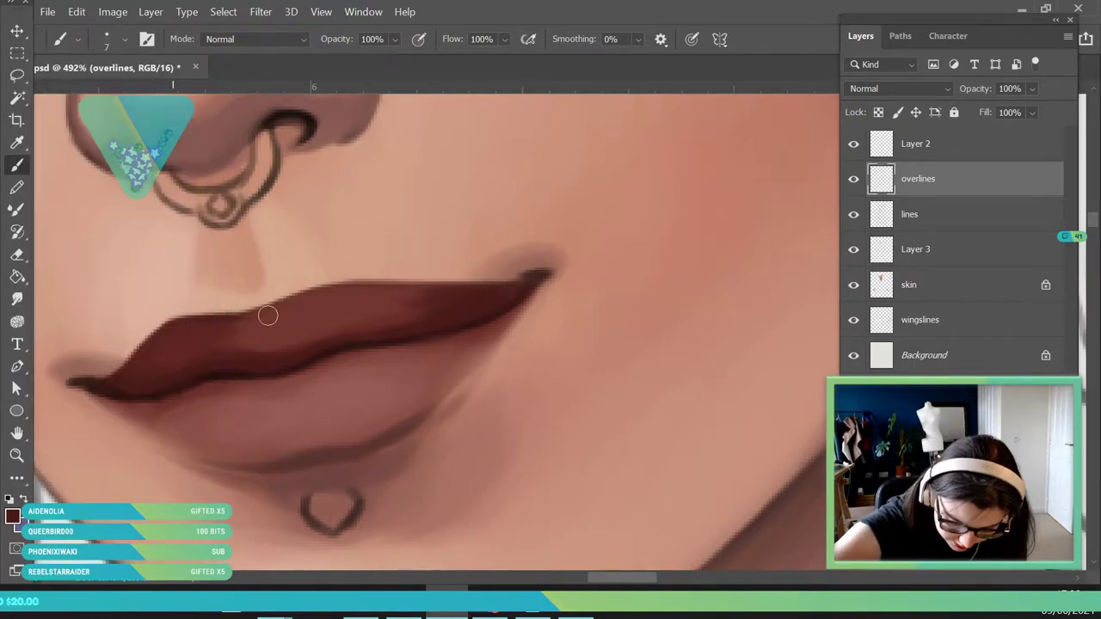
left_click(221, 319, "alt")
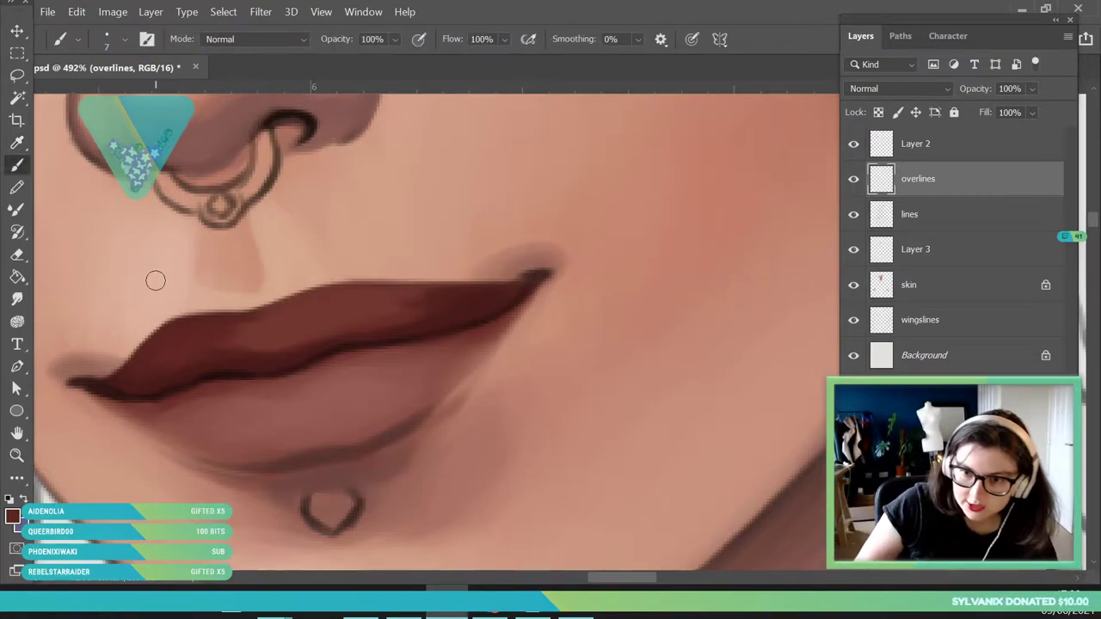
Sample the light skin tone above the mouth and clean up the skin along the upper lip's top edge.
key("z")
left_click_drag(232, 284, 240, 310)
key("i")
left_click(200, 265)
key("b")
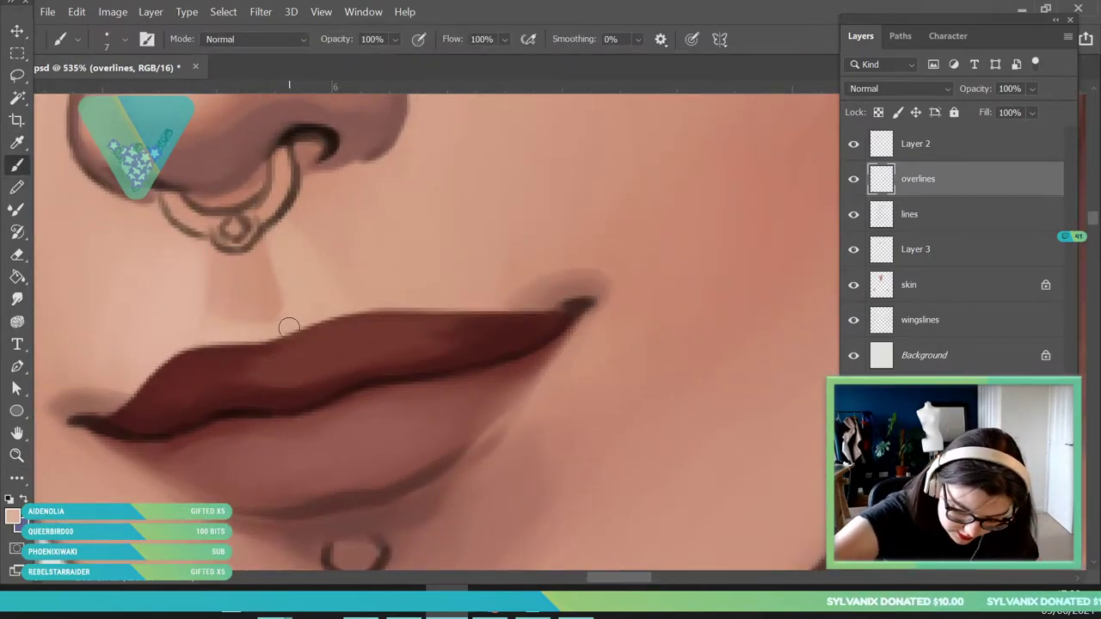
left_click_drag(101, 410, 144, 382)
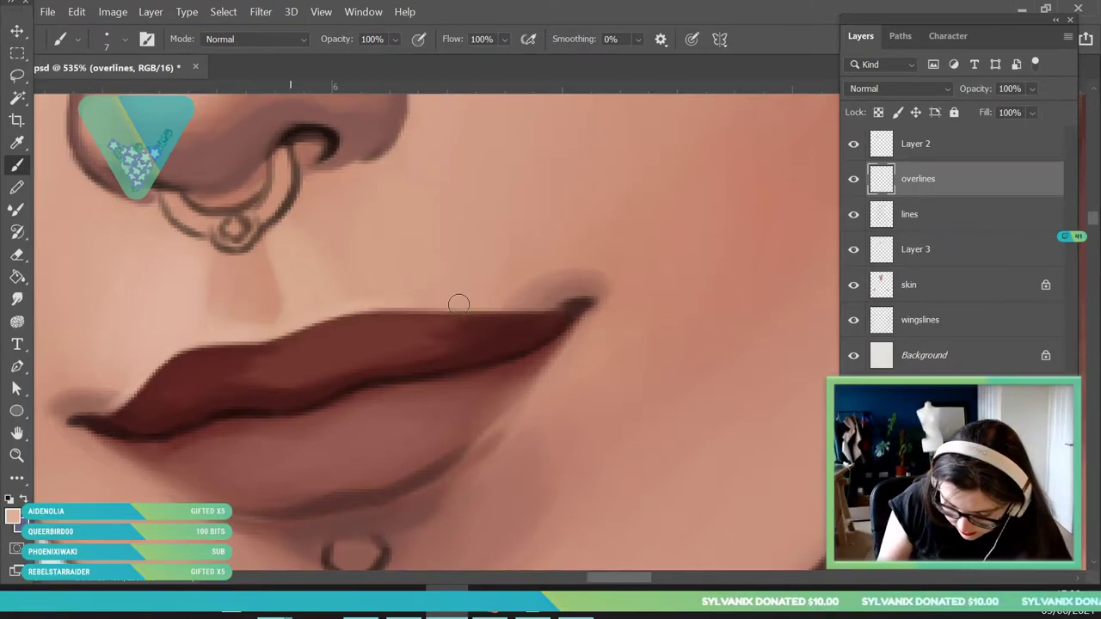
Create a new layer directly above overlines and name it "shinies".
left_click(17, 456)
left_click_drag(262, 374, 164, 378)
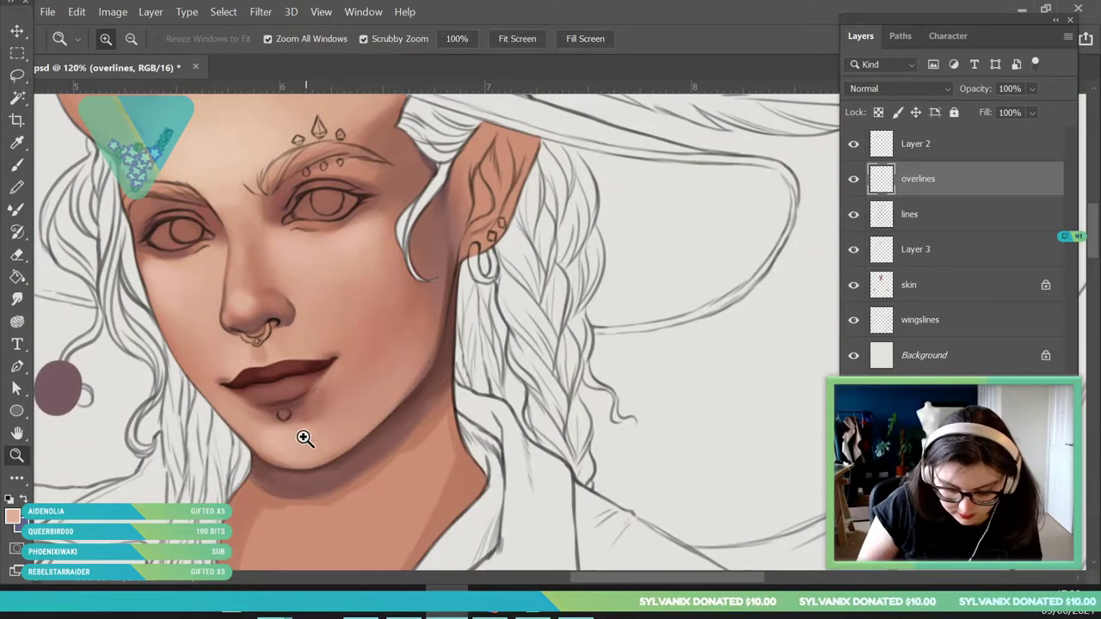
scroll(275, 419, "up", 1)
key("ctrl+shift+alt+n")
double_click(918, 182)
type("shinies")
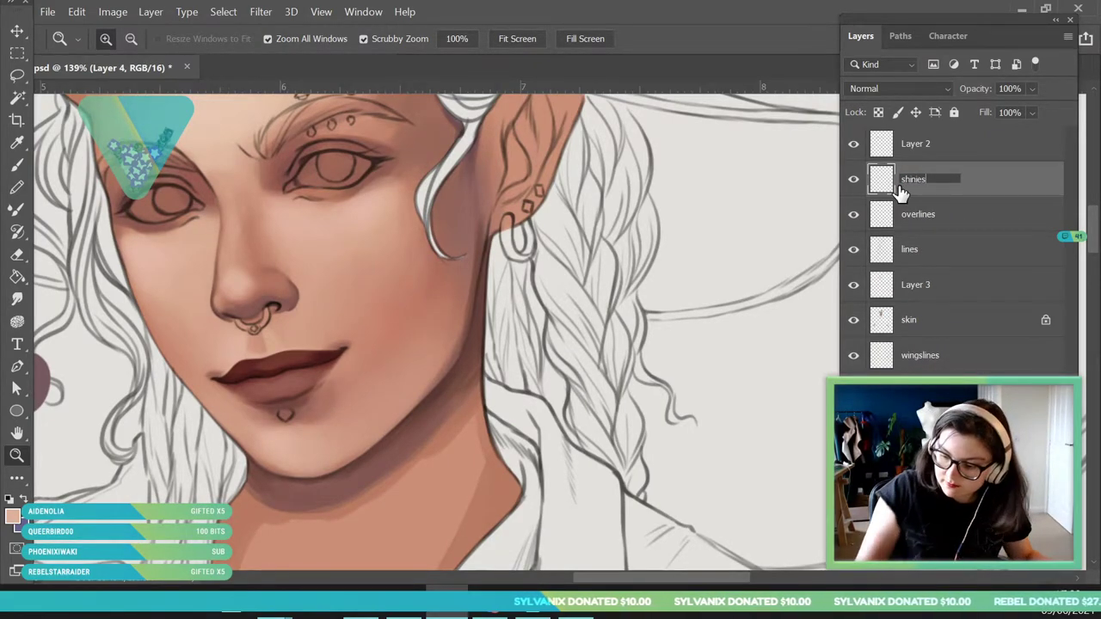
key("Return")
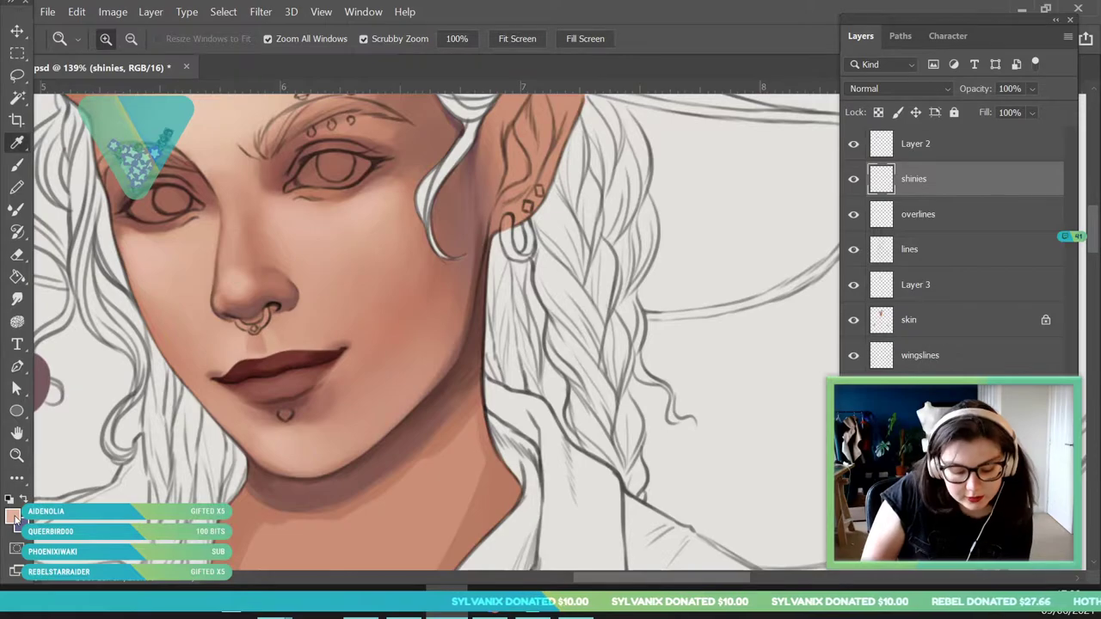
Set the foreground colour to pale pink #cfa39d and paint a soft highlight across the lower lip with a 37 px brush.
left_click(12, 516)
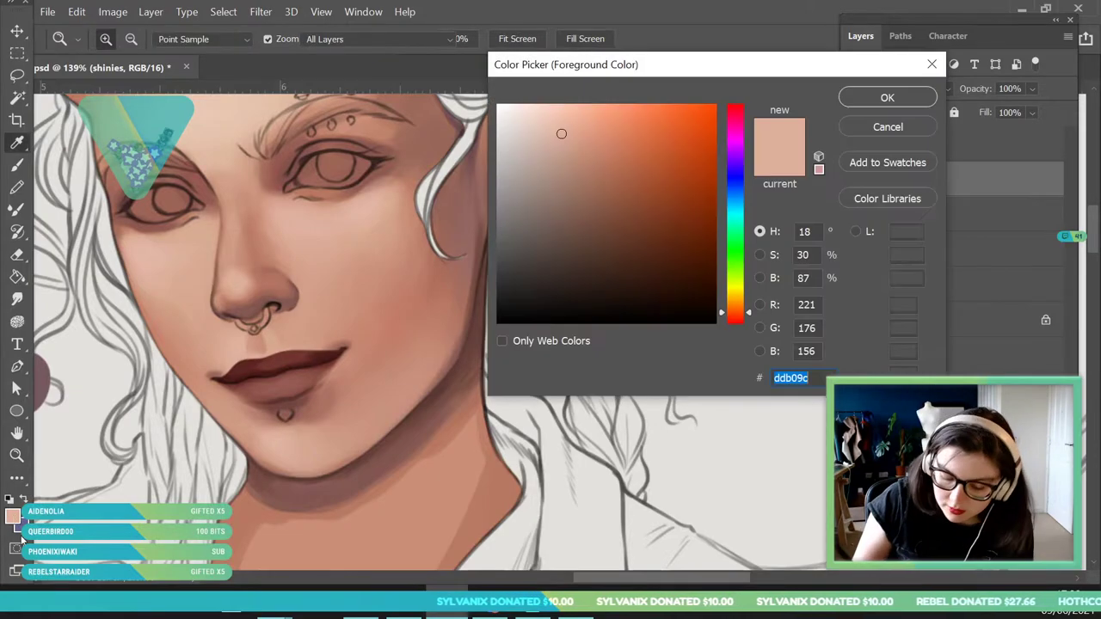
left_click(284, 388)
mouse_move(548, 151)
left_mouse_down()
mouse_move(533, 148)
mouse_move(551, 146)
left_mouse_up()
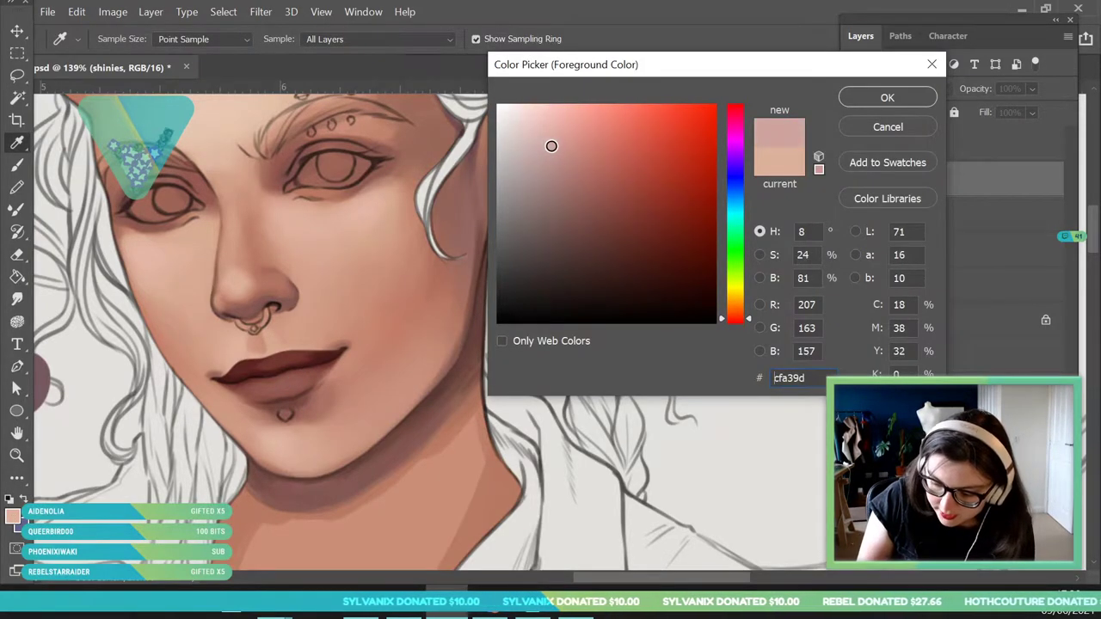
left_click(887, 98)
key("z")
mouse_move(275, 408)
left_mouse_down()
mouse_move(307, 480)
mouse_move(293, 452)
left_mouse_up()
left_click(17, 166)
left_click(118, 43)
left_click_drag(102, 74, 119, 74)
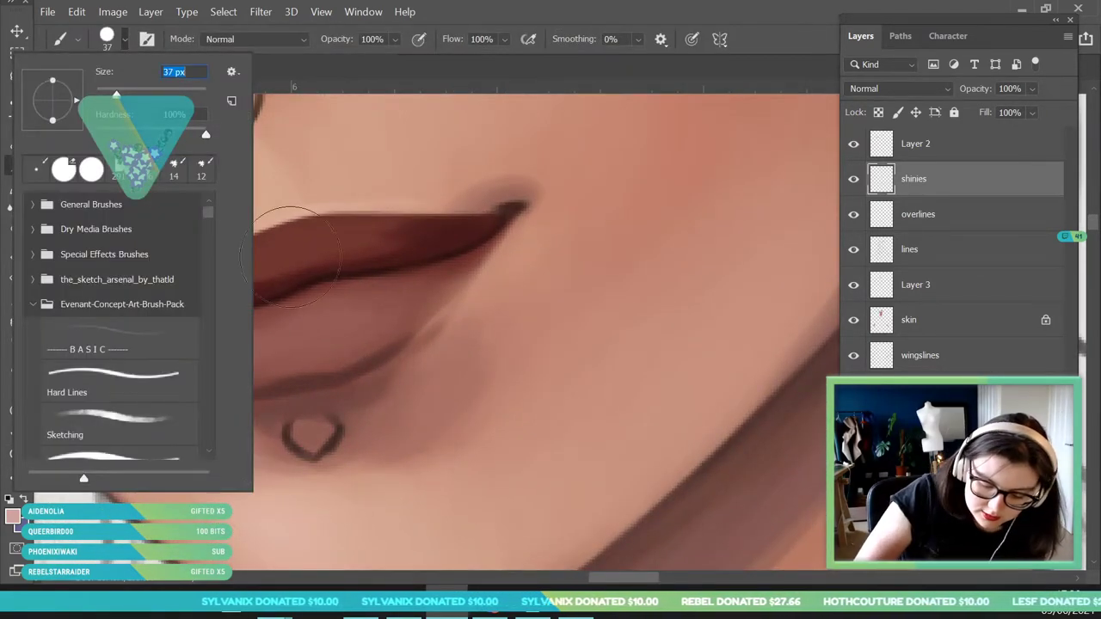
left_click(330, 340)
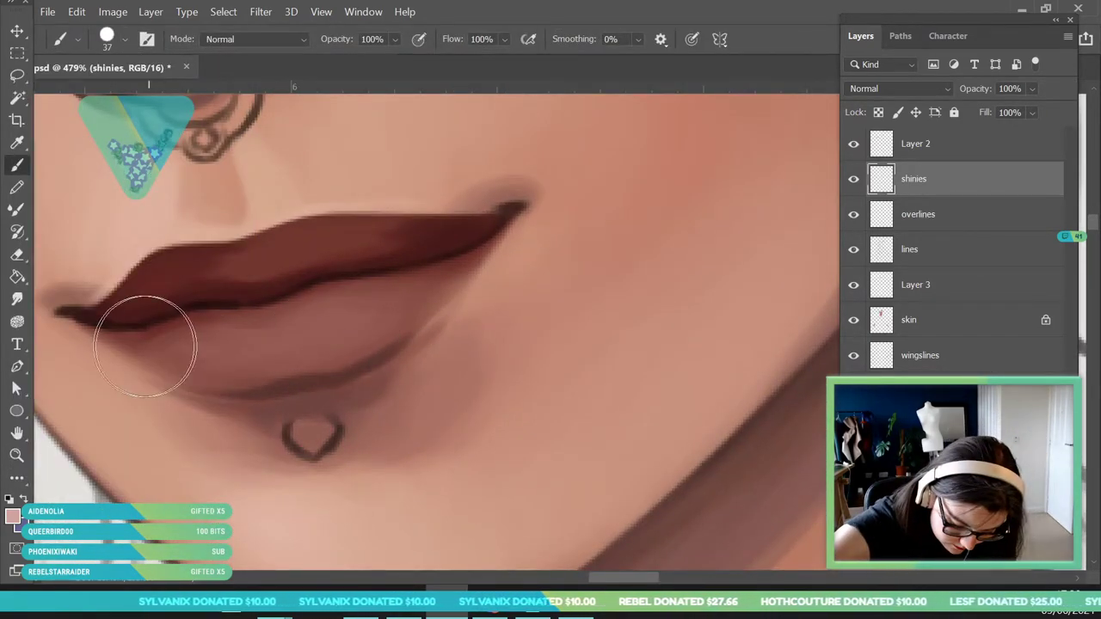
mouse_move(165, 348)
left_mouse_down()
mouse_move(281, 347)
mouse_move(316, 331)
mouse_move(197, 354)
mouse_move(329, 336)
mouse_move(424, 287)
mouse_move(289, 346)
mouse_move(200, 347)
mouse_move(233, 358)
mouse_move(327, 340)
left_mouse_up()
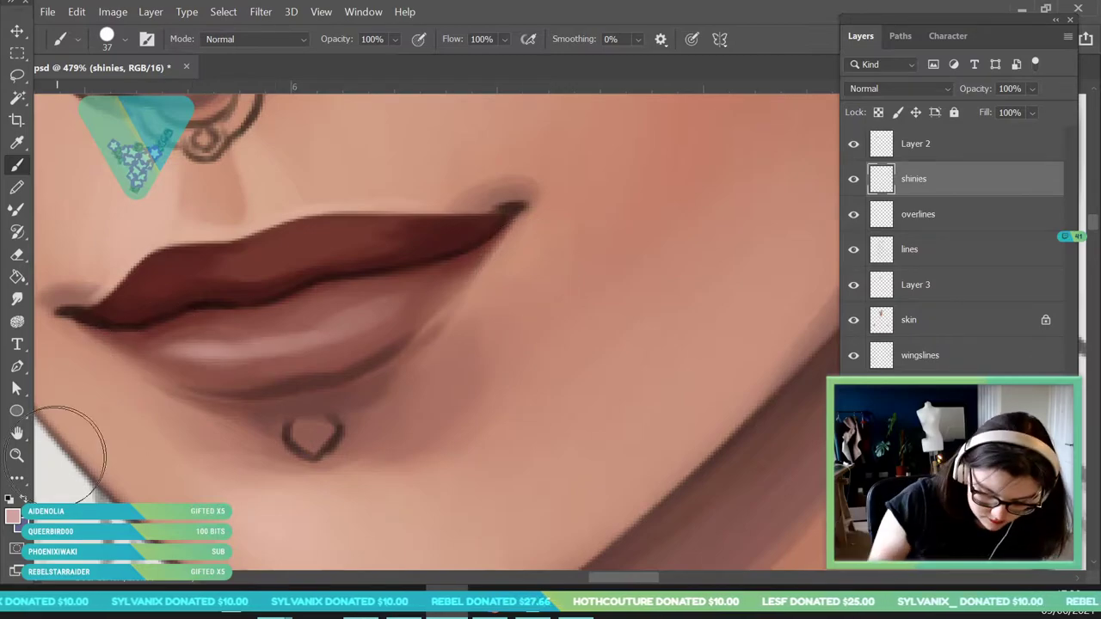
Blend the lower lip highlight's edges into the lip using sampled lip colours and a 31 px brush.
left_click(16, 455)
scroll(287, 322, "down", 5)
scroll(358, 456, "up", 5)
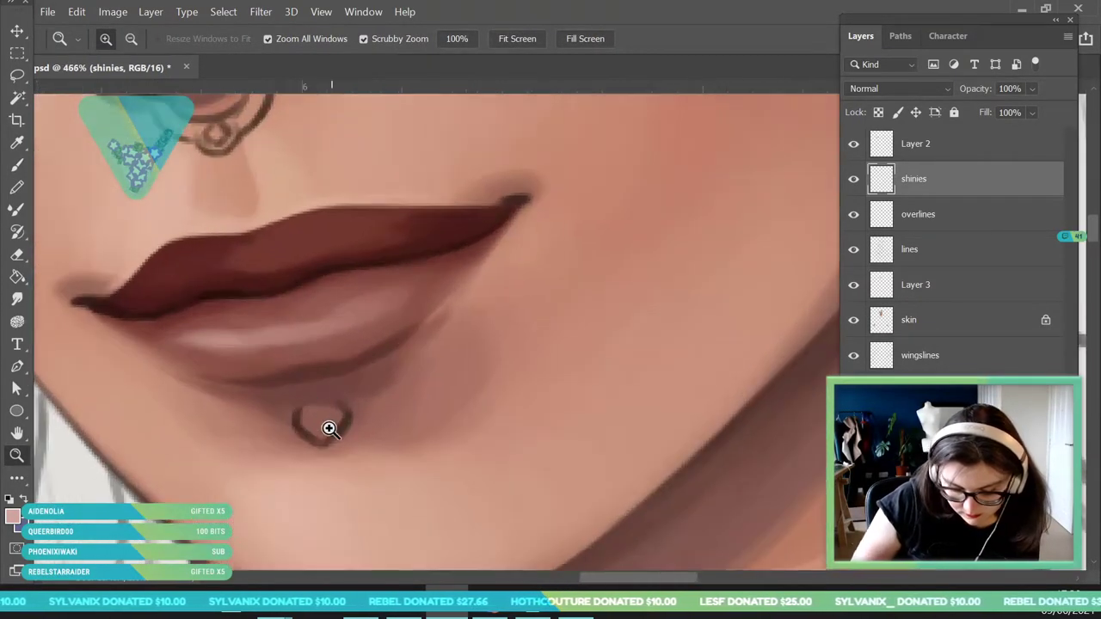
key("i")
left_click(412, 291)
key("b")
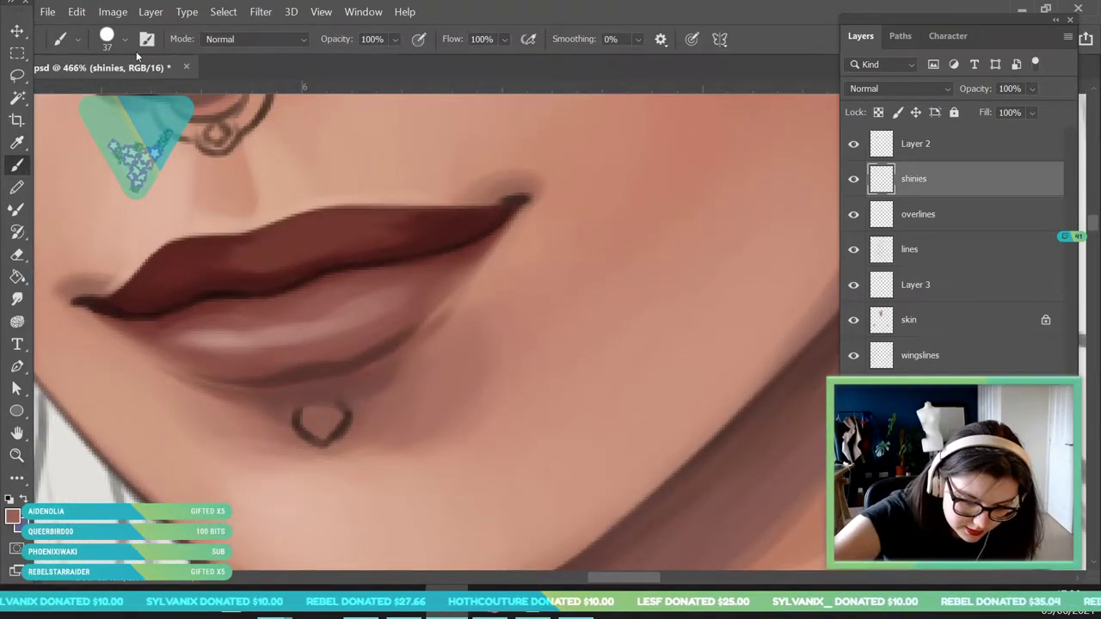
left_click(125, 39)
left_click(283, 332)
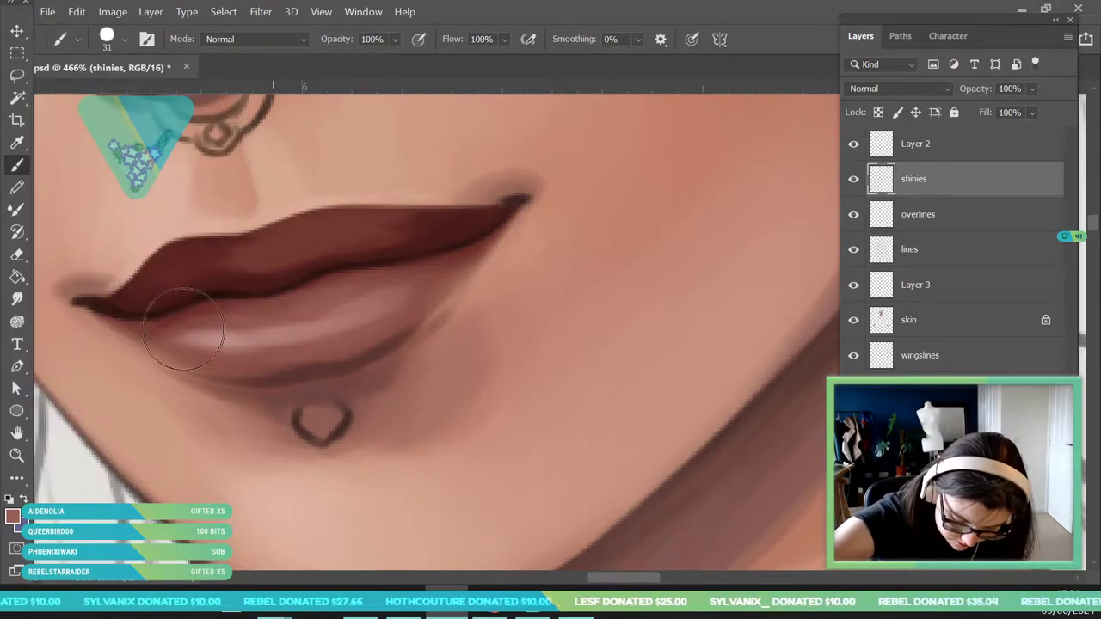
left_click(309, 331, "alt")
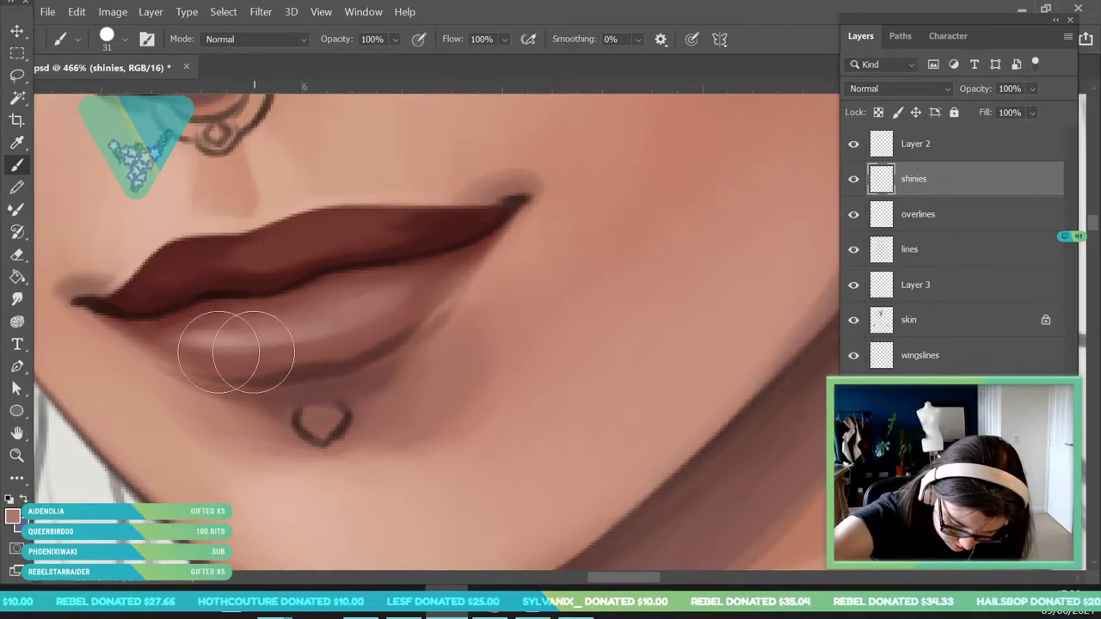
Choose a paler pink and paint short vertical shine streaks on the lower lip's left highlight with a 6 px brush.
left_click(17, 455)
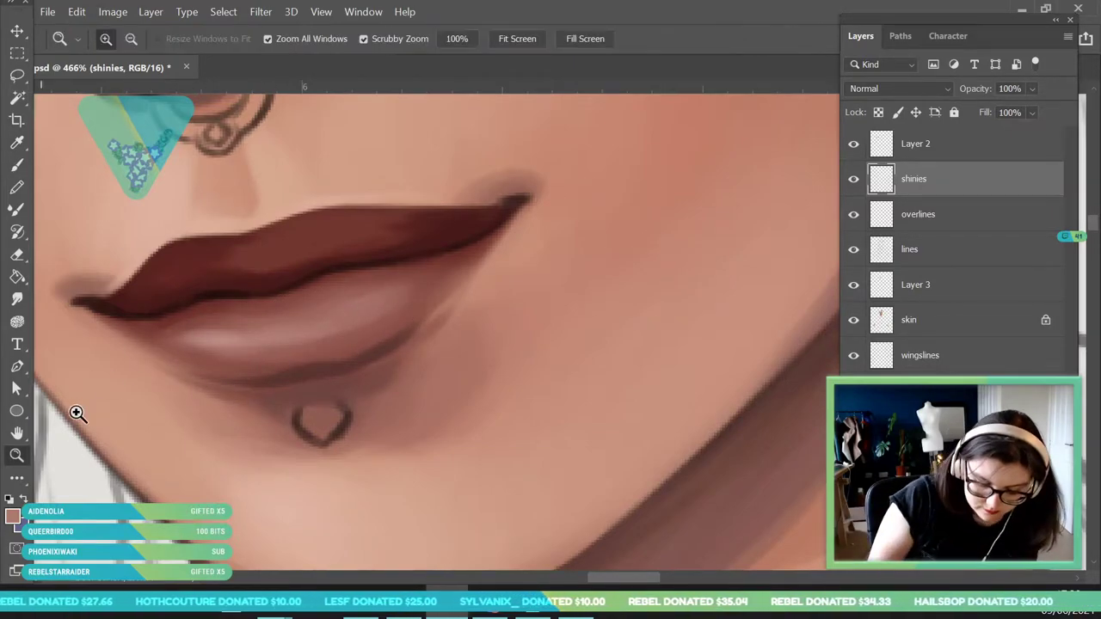
left_click_drag(305, 306, 202, 318)
left_click_drag(354, 365, 322, 386)
scroll(310, 344, "up", 8)
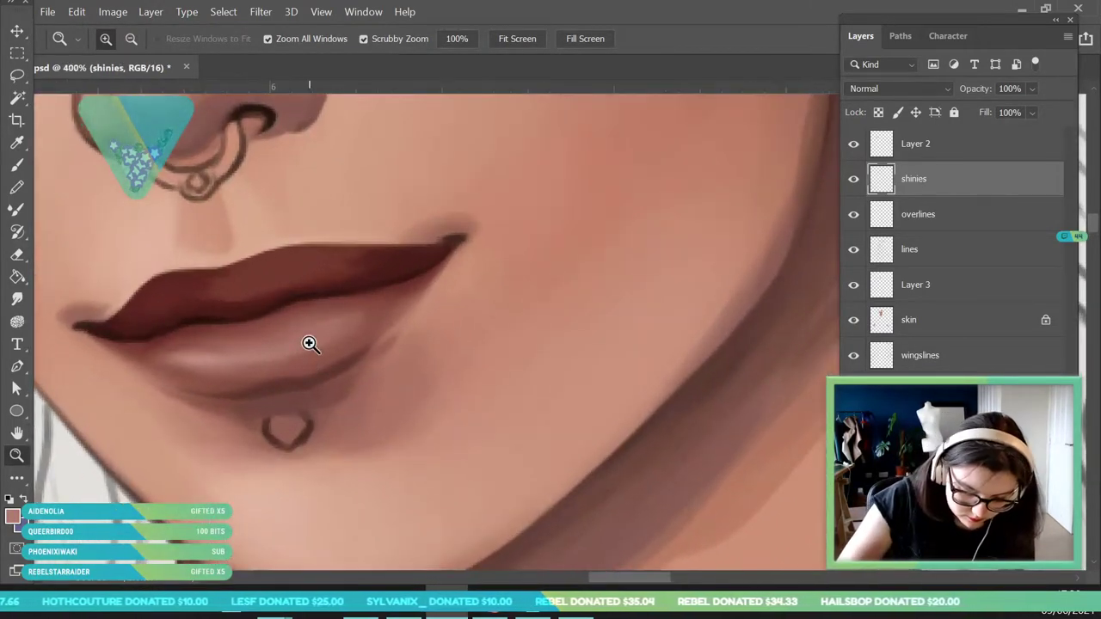
left_click(12, 516)
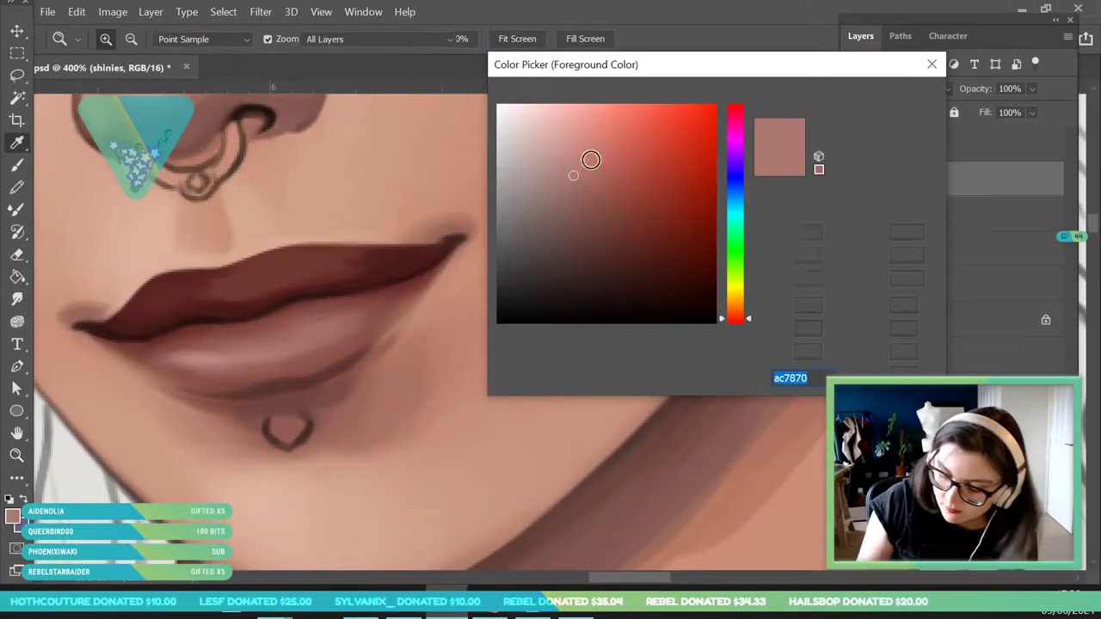
left_click(531, 136)
left_click(888, 98)
key("b")
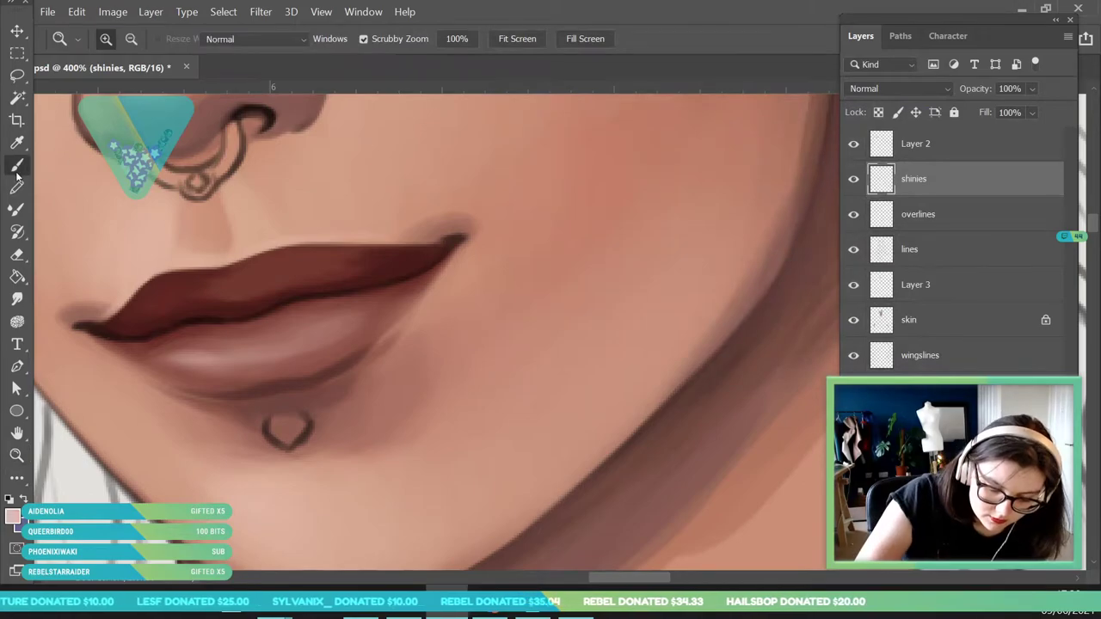
right_click(99, 93)
left_click(292, 330)
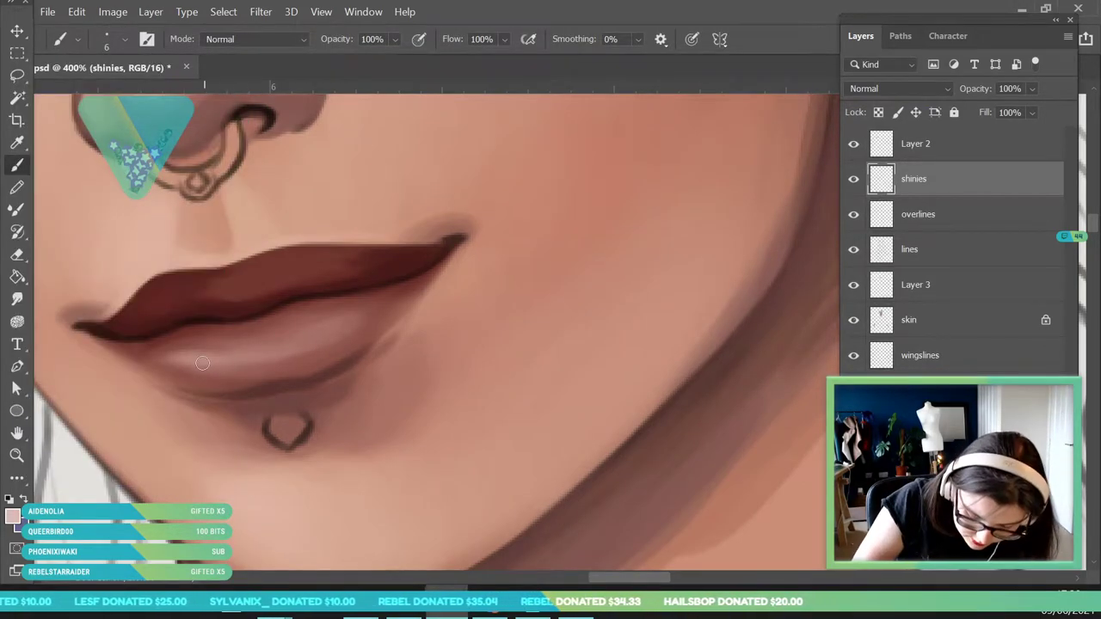
left_click_drag(217, 364, 219, 347)
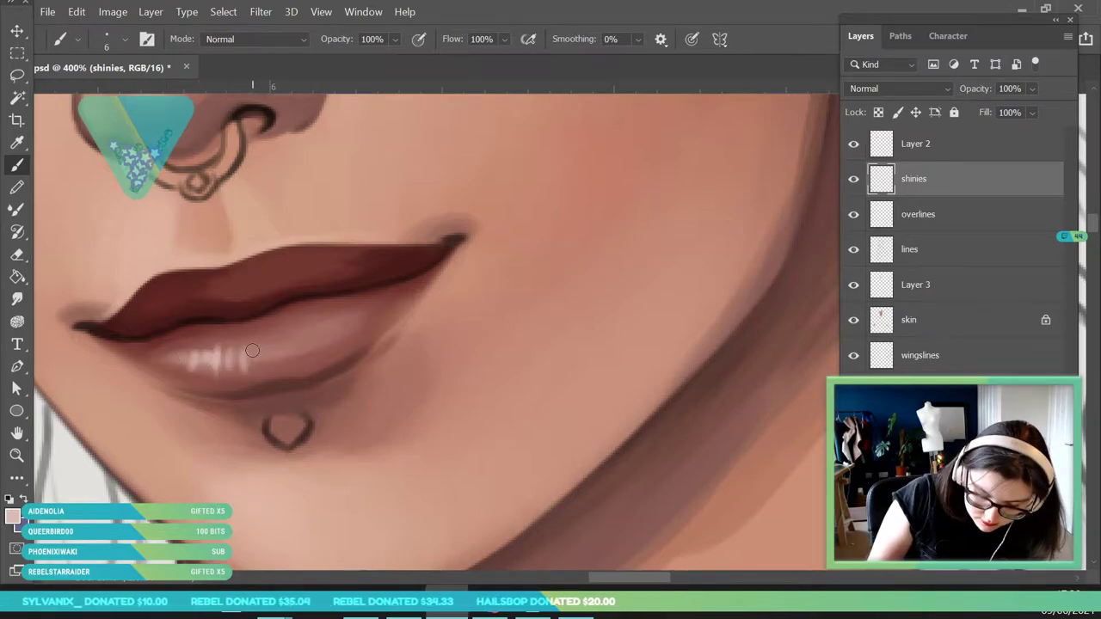
Soften the vertical shine streaks on the lower lip with the Eraser at 18 px.
key("e")
right_click(271, 373)
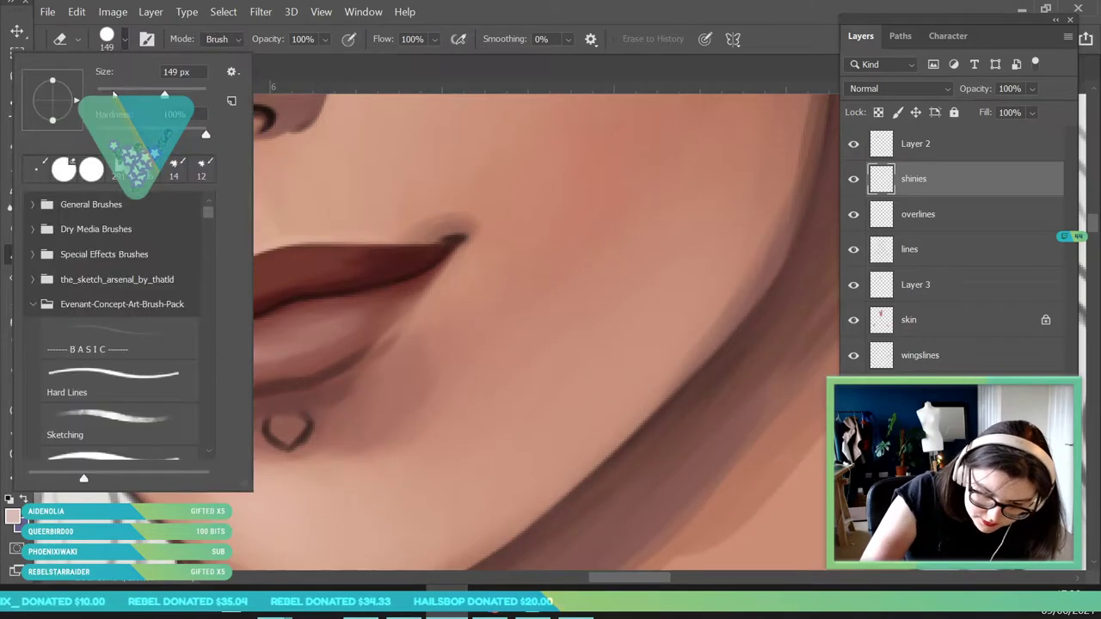
left_click(261, 384)
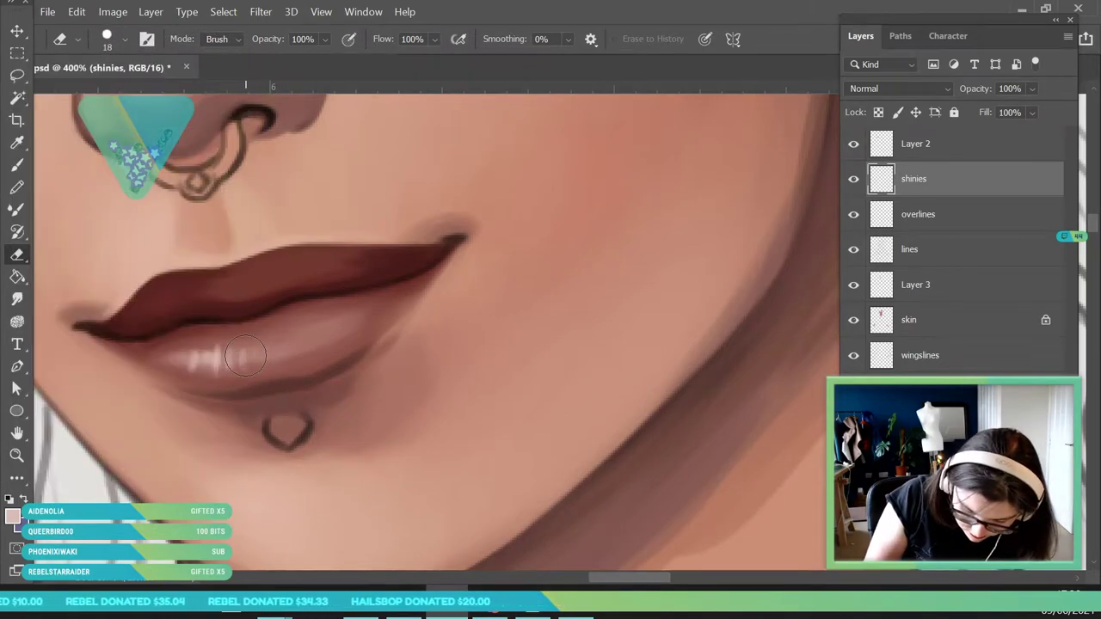
key("z")
left_click_drag(198, 344, 95, 348)
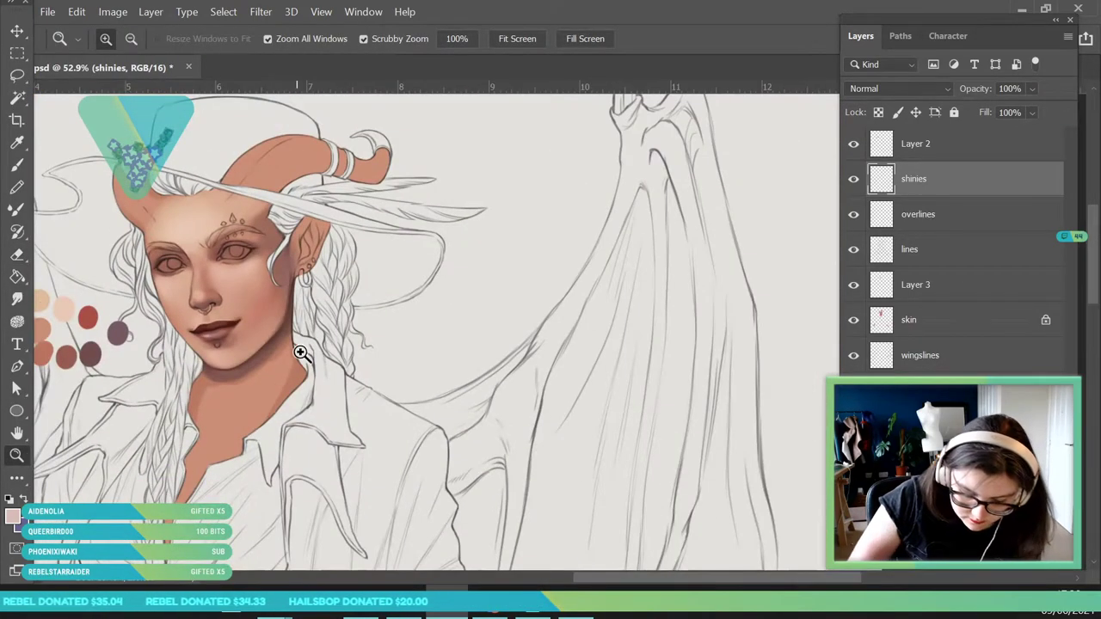
left_click_drag(298, 355, 269, 365)
scroll(237, 325, "down", 2)
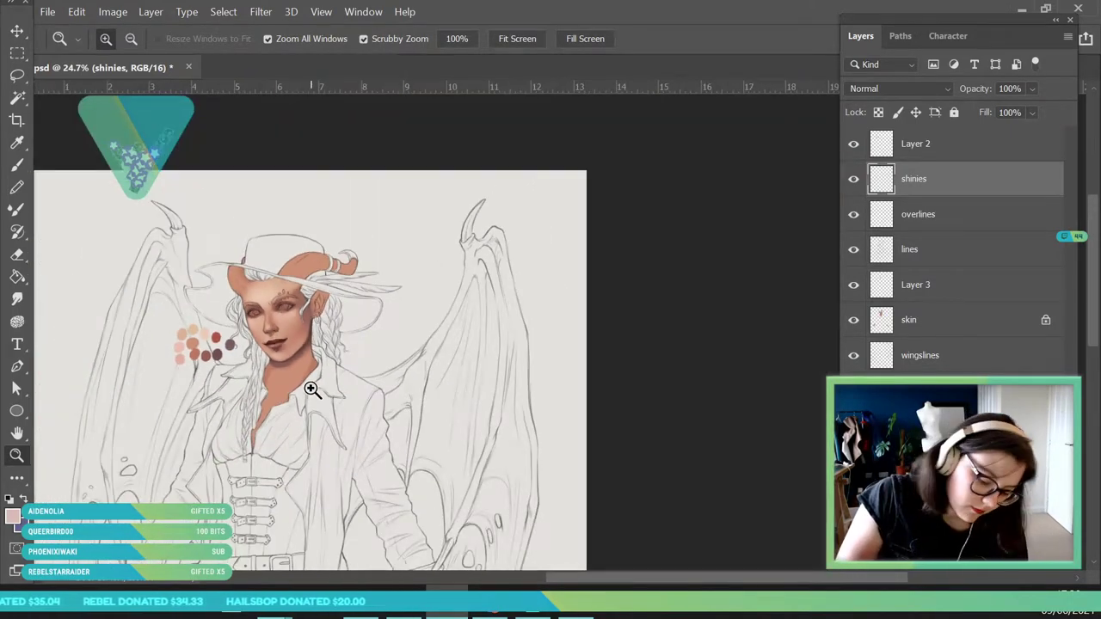
Compare the nose and lips with Layer 3 hidden and shown.
scroll(309, 400, "up", 1)
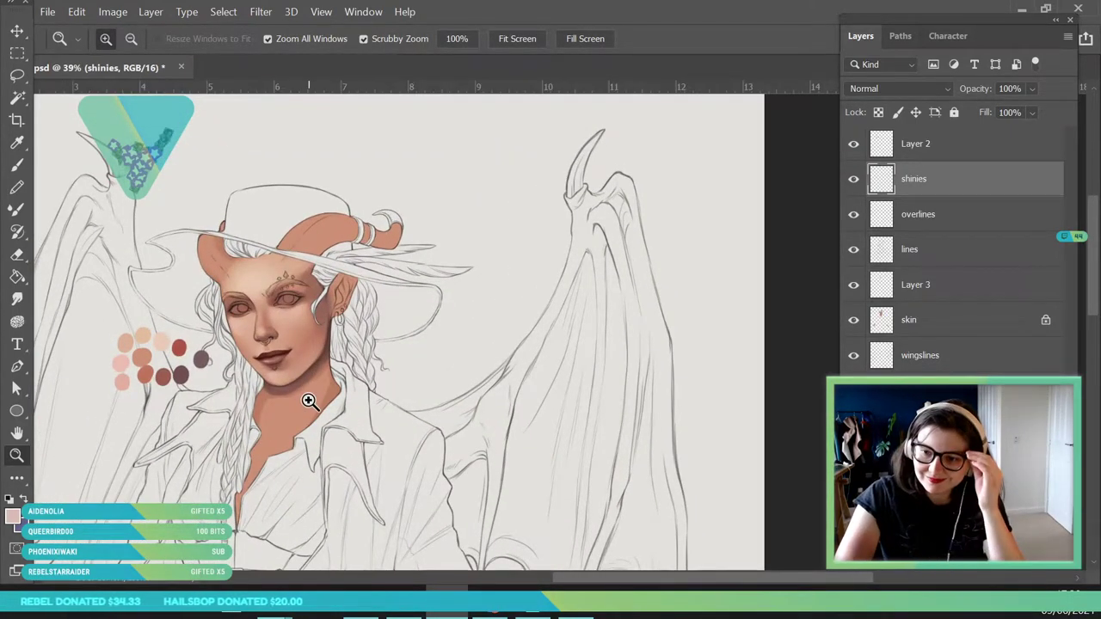
scroll(309, 401, "up", 6)
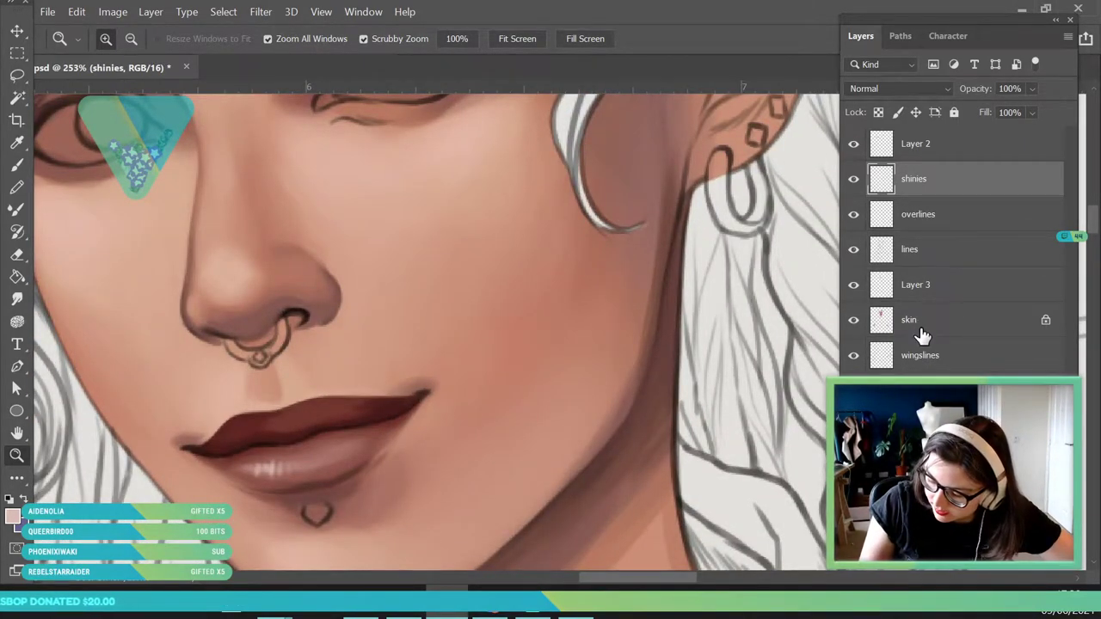
left_click(919, 334)
scroll(219, 392, "up", 2)
left_click(853, 285)
left_click(853, 288)
On Layer 3, sample a brownish skin tone beside the upper lip and paint a soft shadow beneath the nose ring with a 28 px brush.
left_click(915, 288)
key("i")
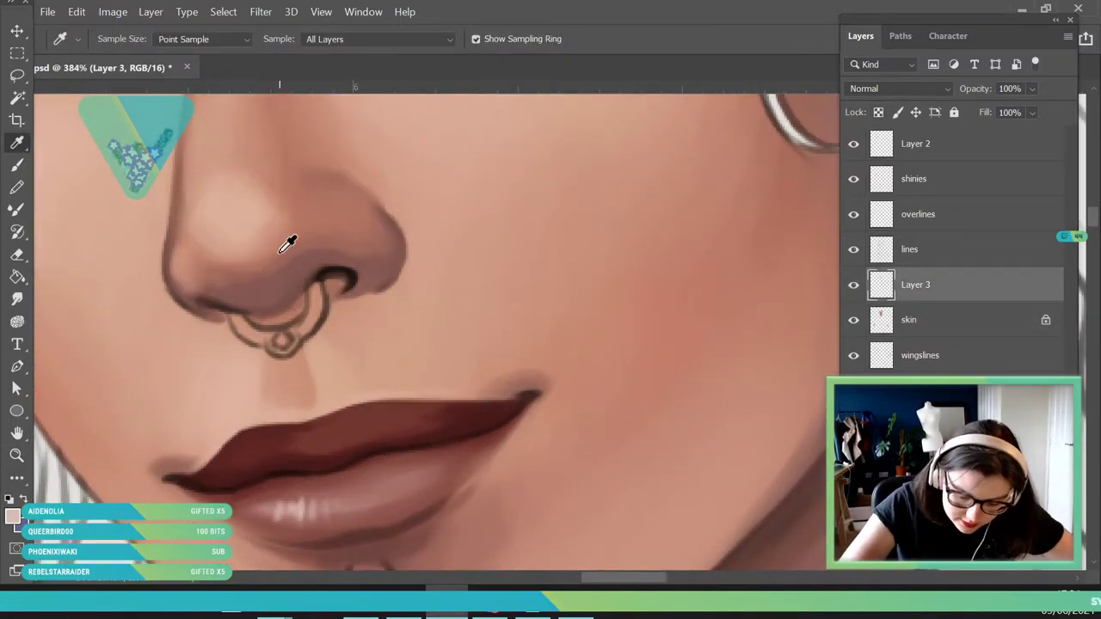
left_click(197, 443)
key("b")
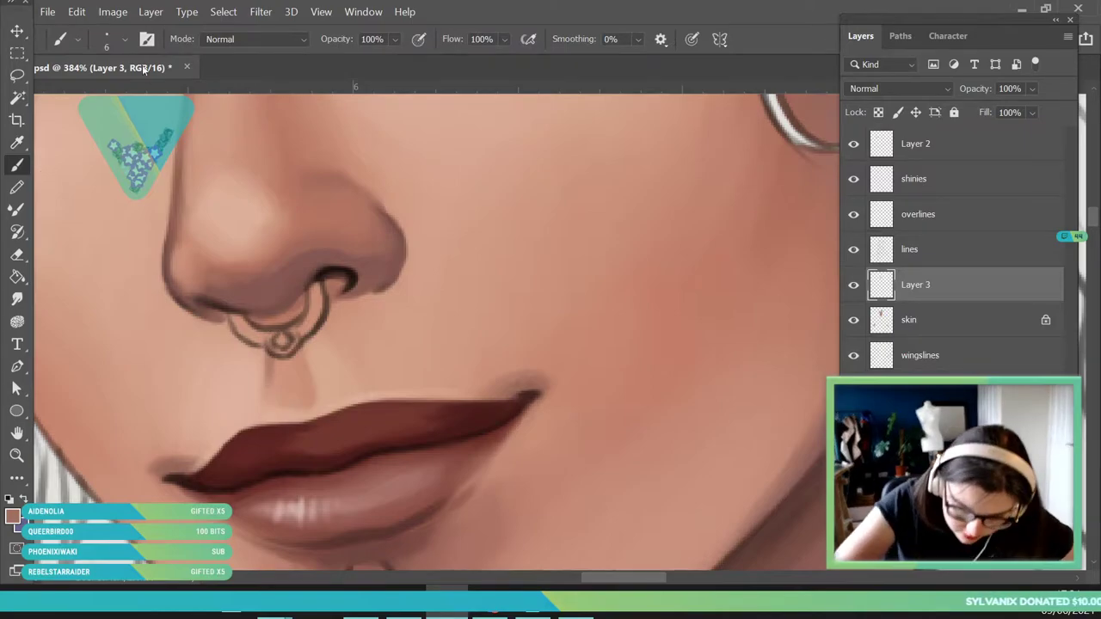
left_click(125, 40)
left_click(111, 93)
left_click(279, 316)
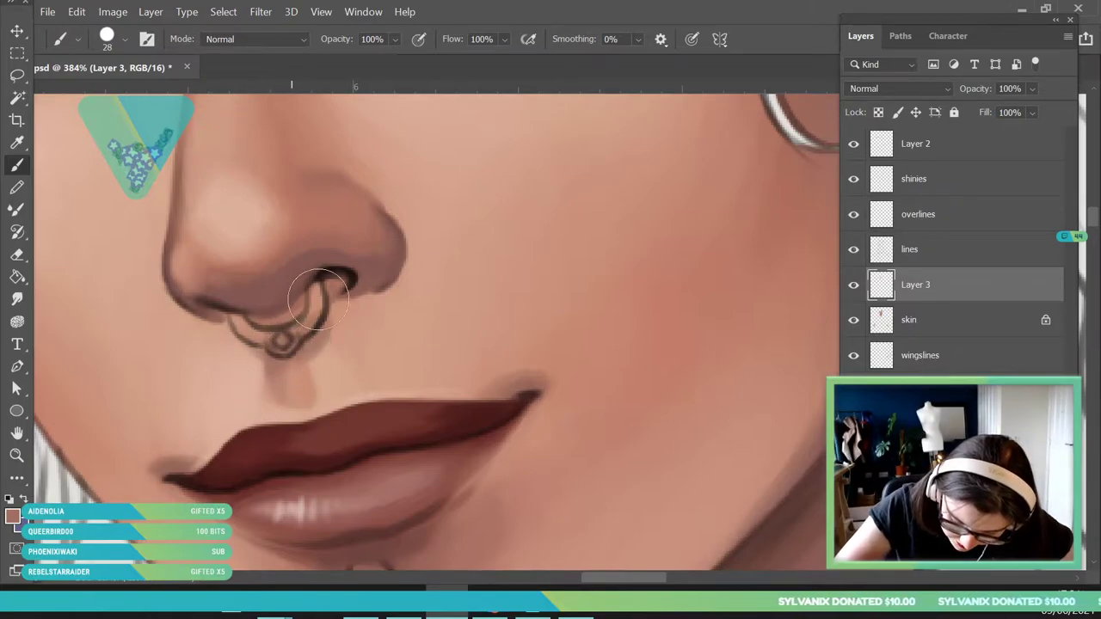
Merge Layer 3 down into the skin layer and check the merged layer by hiding and showing it.
left_click(17, 455)
left_click_drag(302, 329, 224, 331)
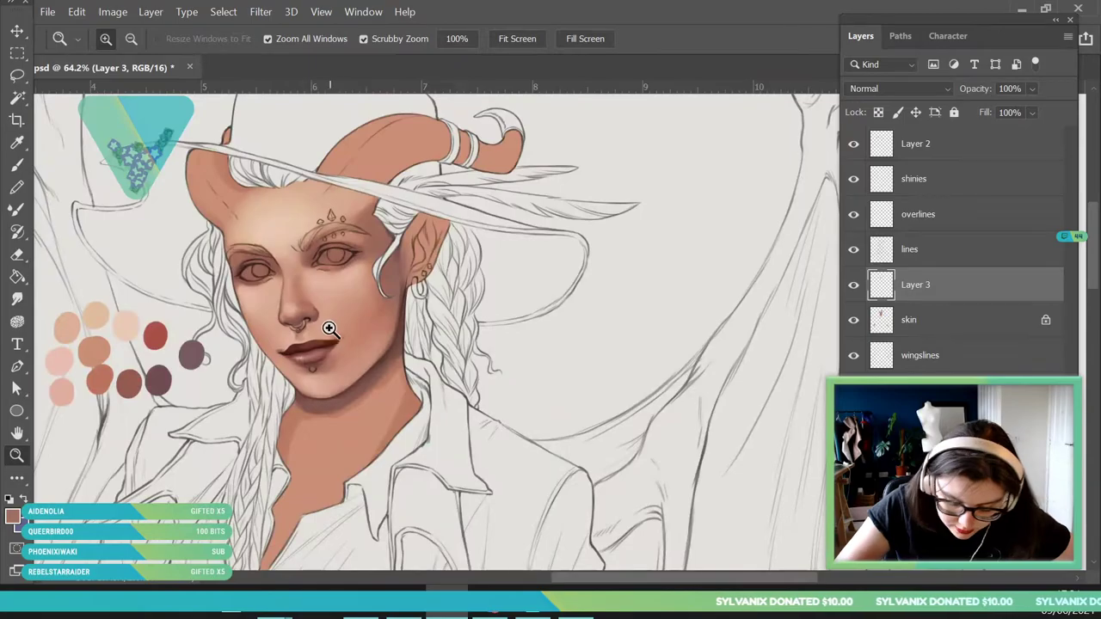
left_click_drag(335, 335, 280, 340)
scroll(367, 379, "up", 2)
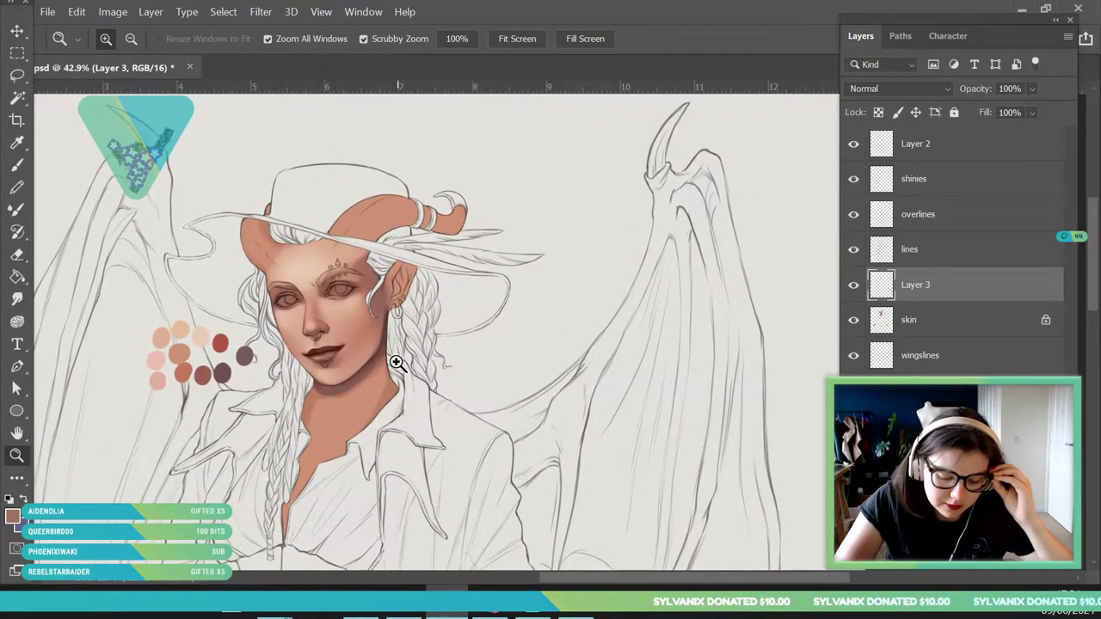
scroll(379, 285, "up", 3)
scroll(379, 284, "down", 4)
scroll(422, 385, "up", 3)
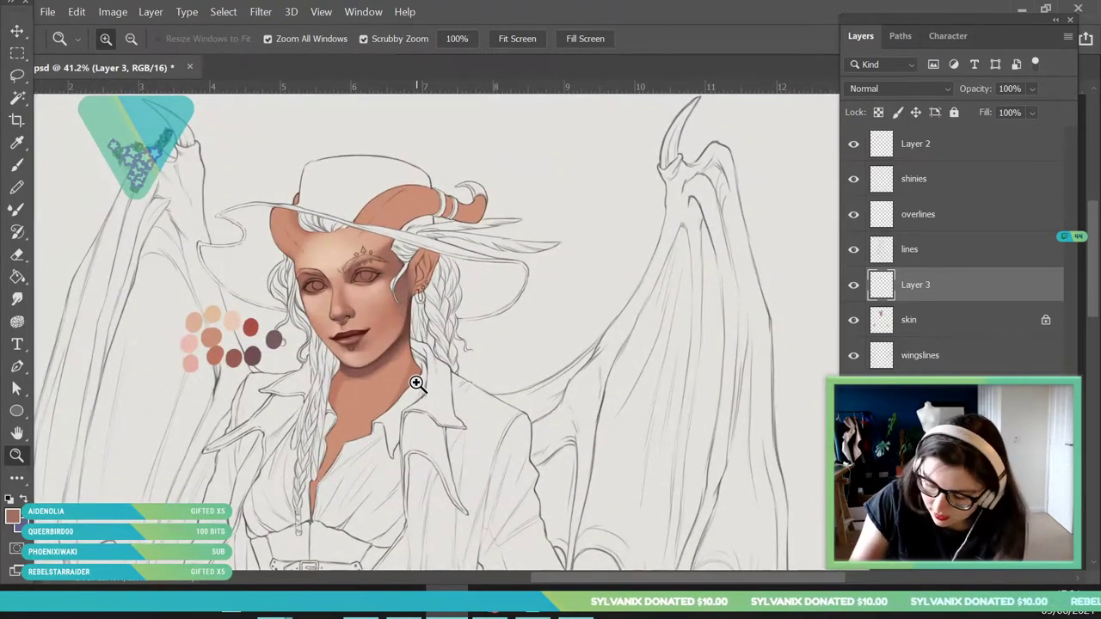
scroll(417, 347, "up", 2)
right_click(941, 287)
left_click(800, 570)
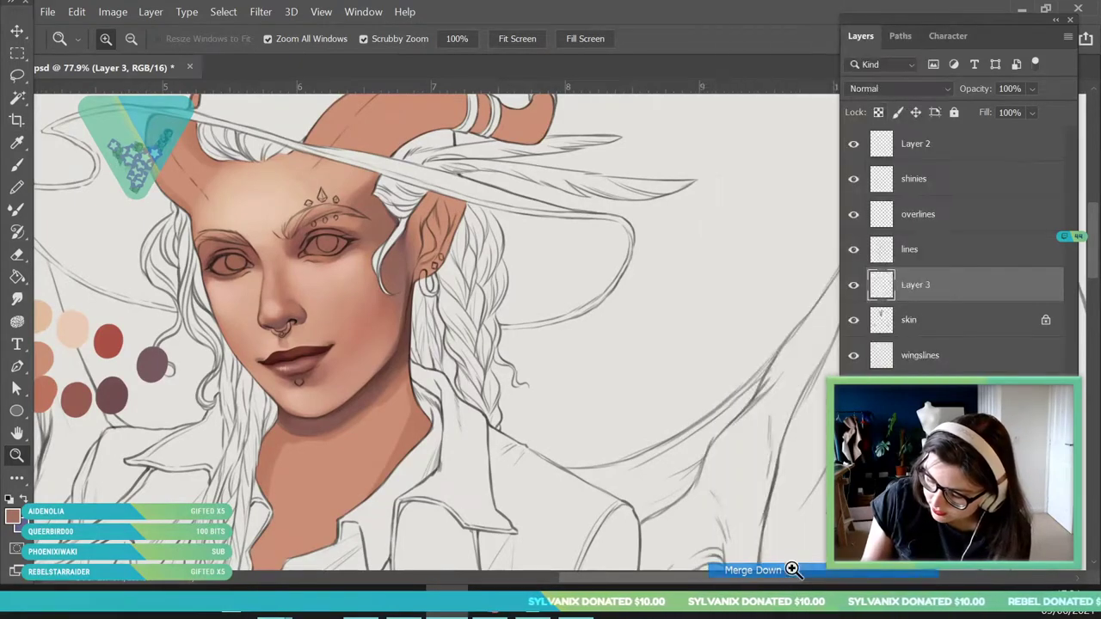
left_click(853, 286)
left_click(853, 285)
Apply a Color Balance adjustment to the skin layer's midtones with colour levels -14, -1 and +1, keeping Preserve Luminosity on.
scroll(319, 319, "down", 3)
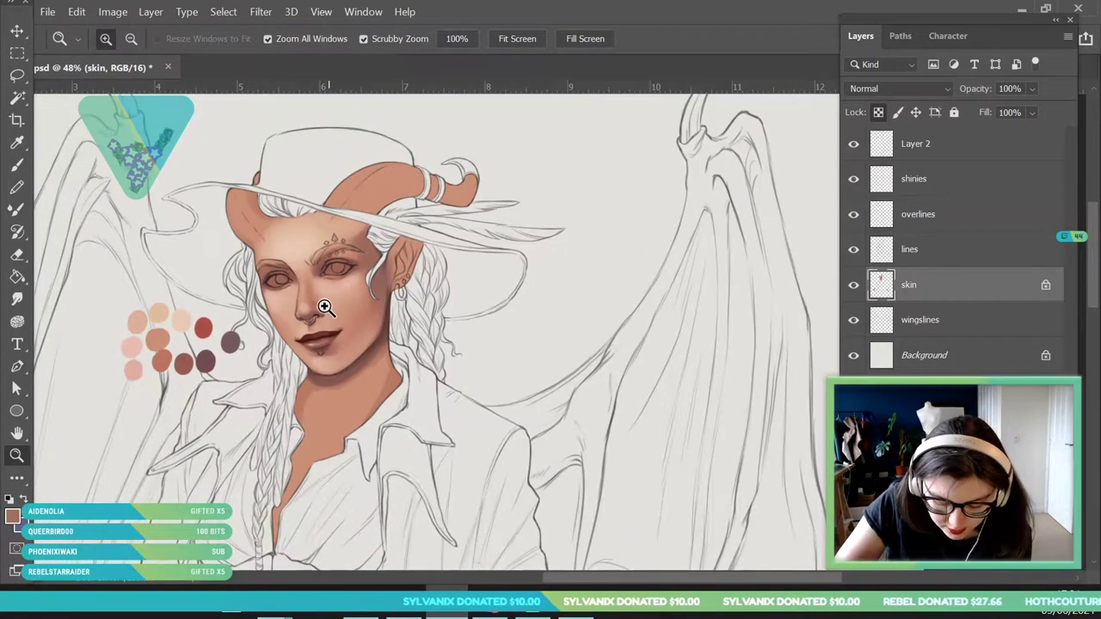
scroll(347, 357, "up", 3)
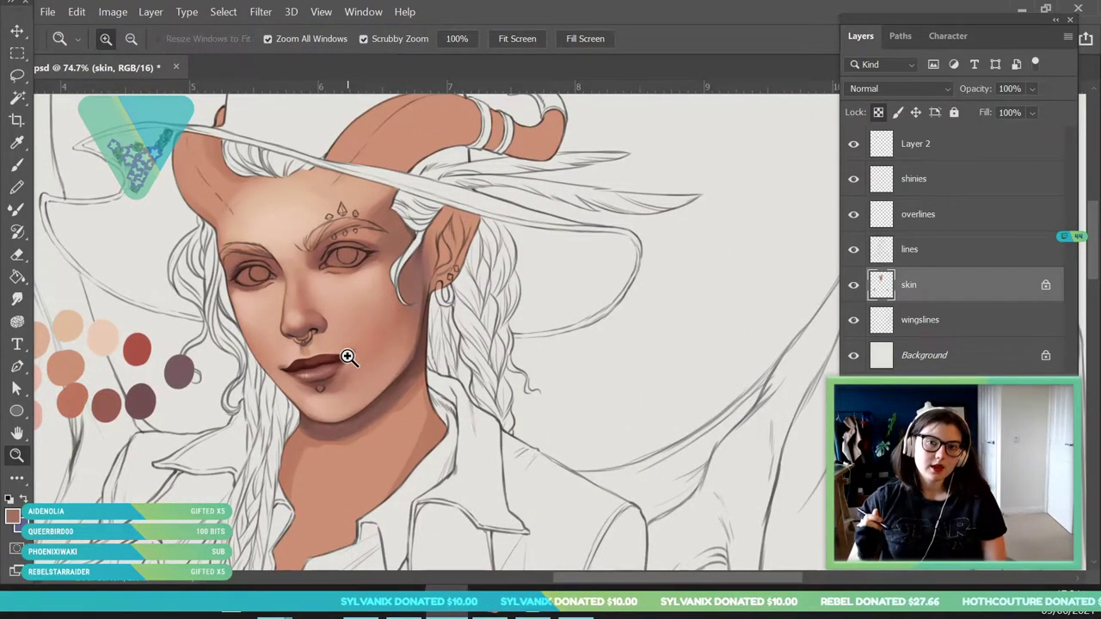
scroll(450, 300, "down", 3)
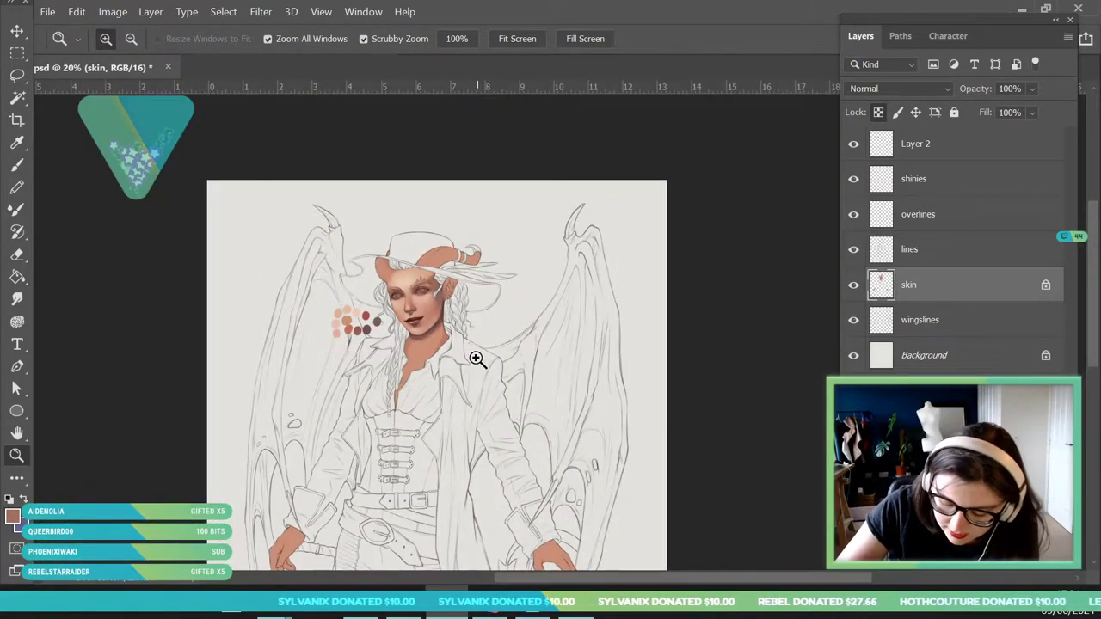
scroll(479, 362, "up", 2)
scroll(472, 375, "up", 3)
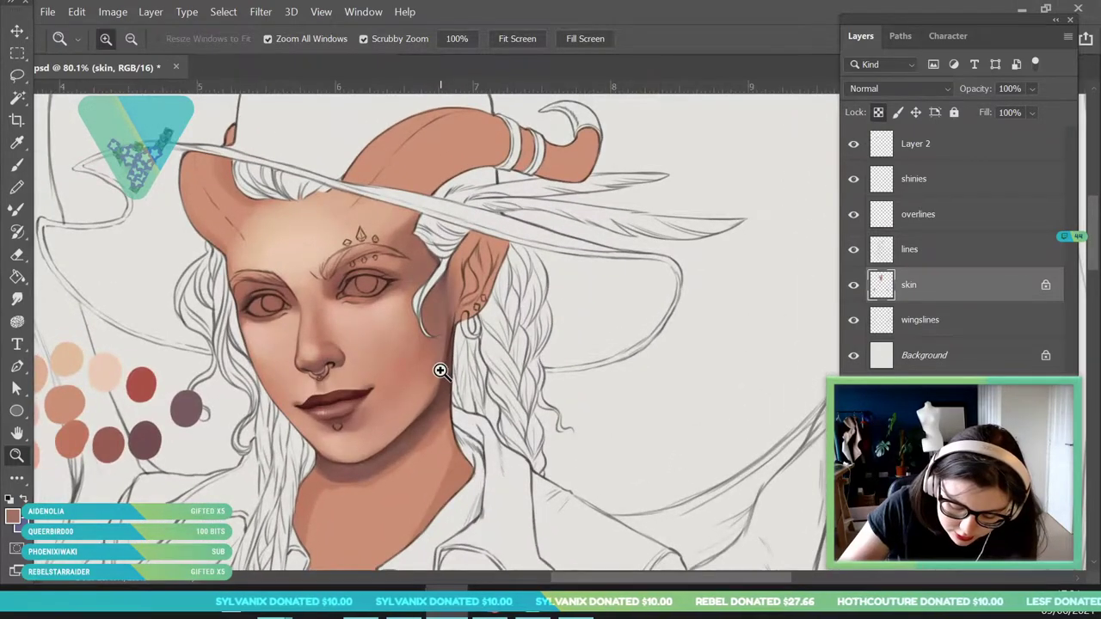
scroll(407, 372, "up", 1)
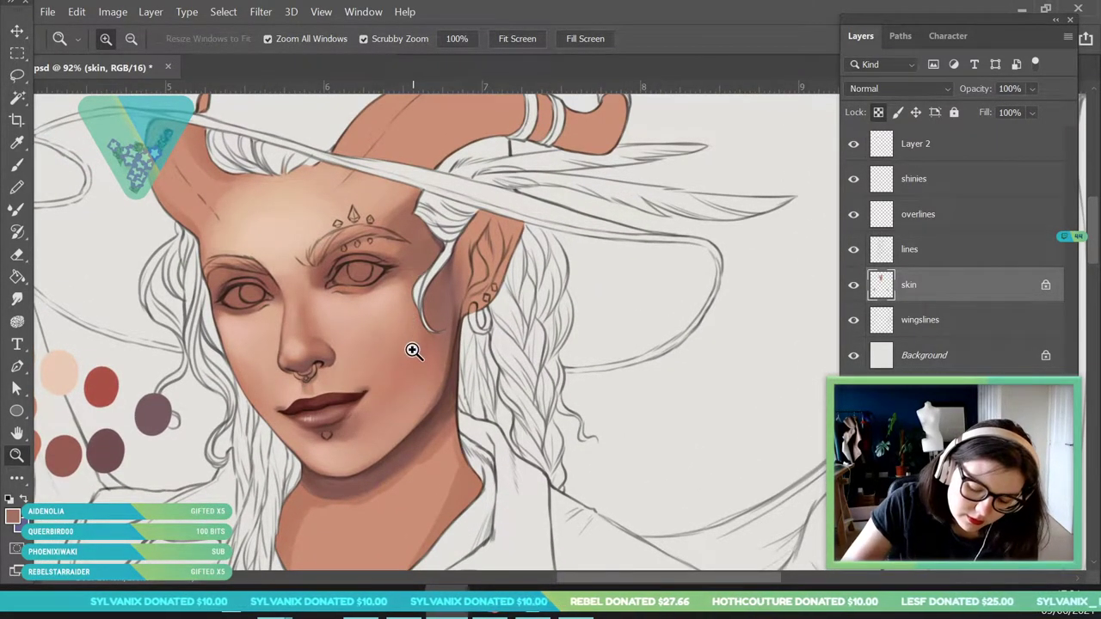
mouse_move(138, 55)
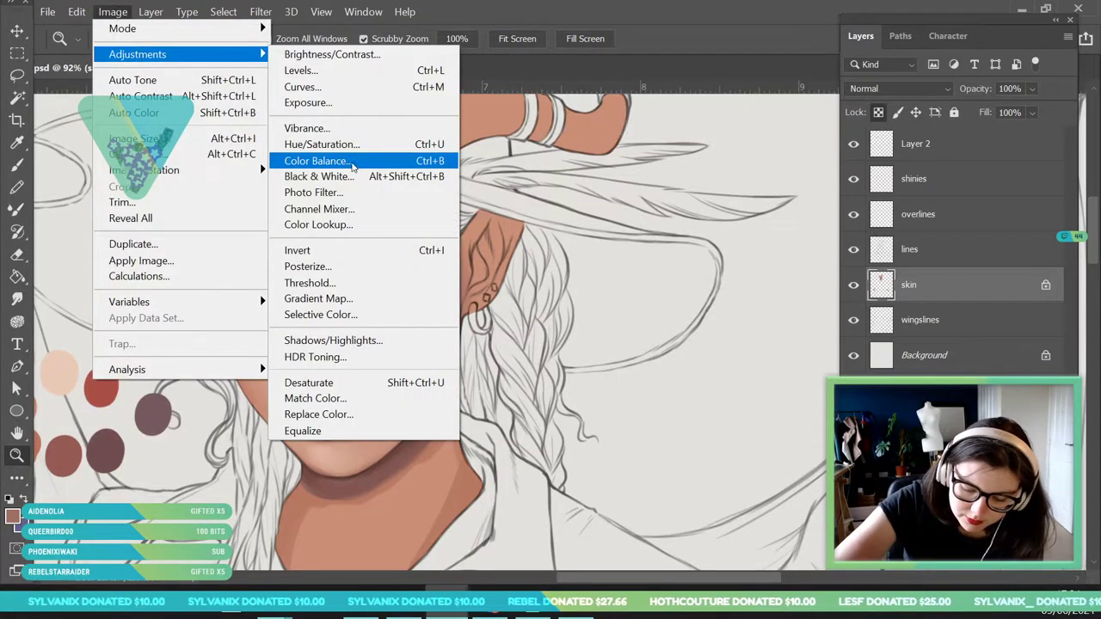
left_click(344, 155)
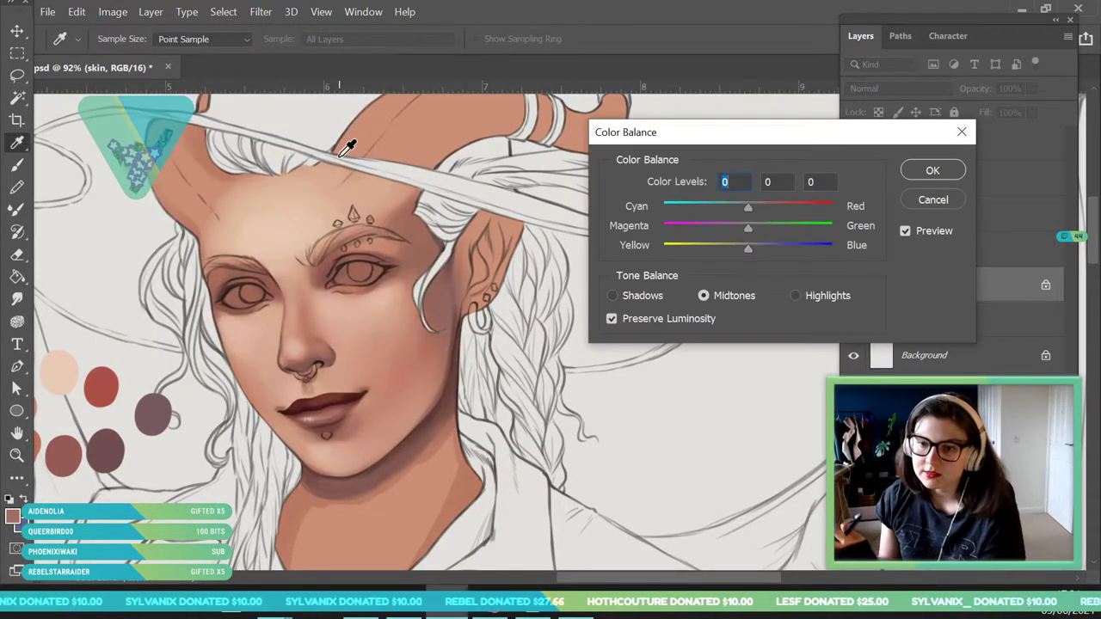
left_click_drag(723, 138, 691, 162)
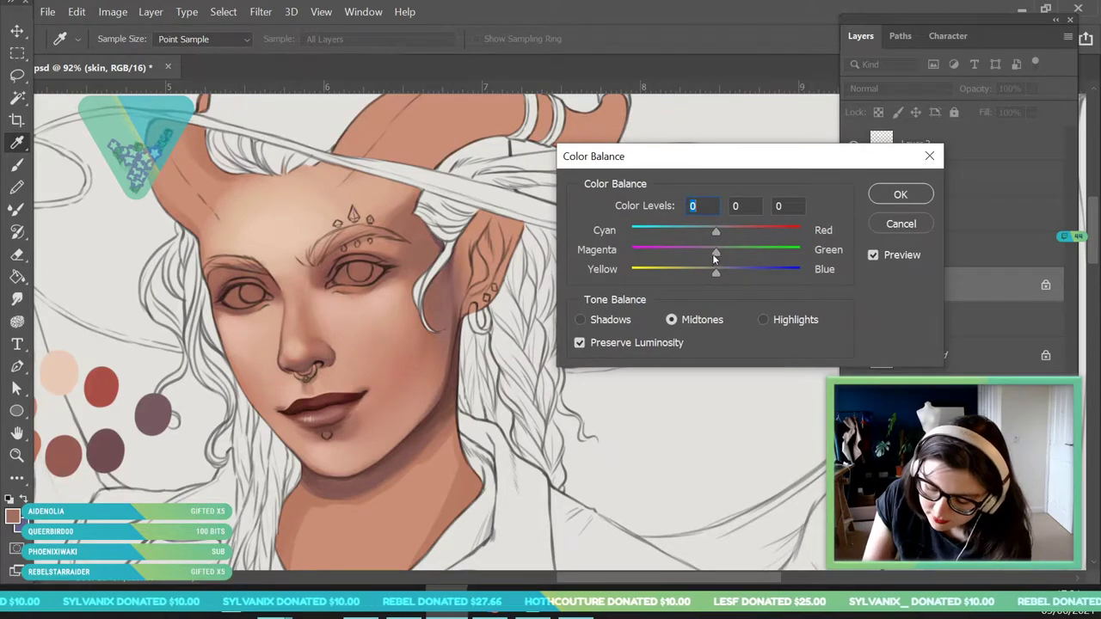
left_click_drag(716, 252, 717, 278)
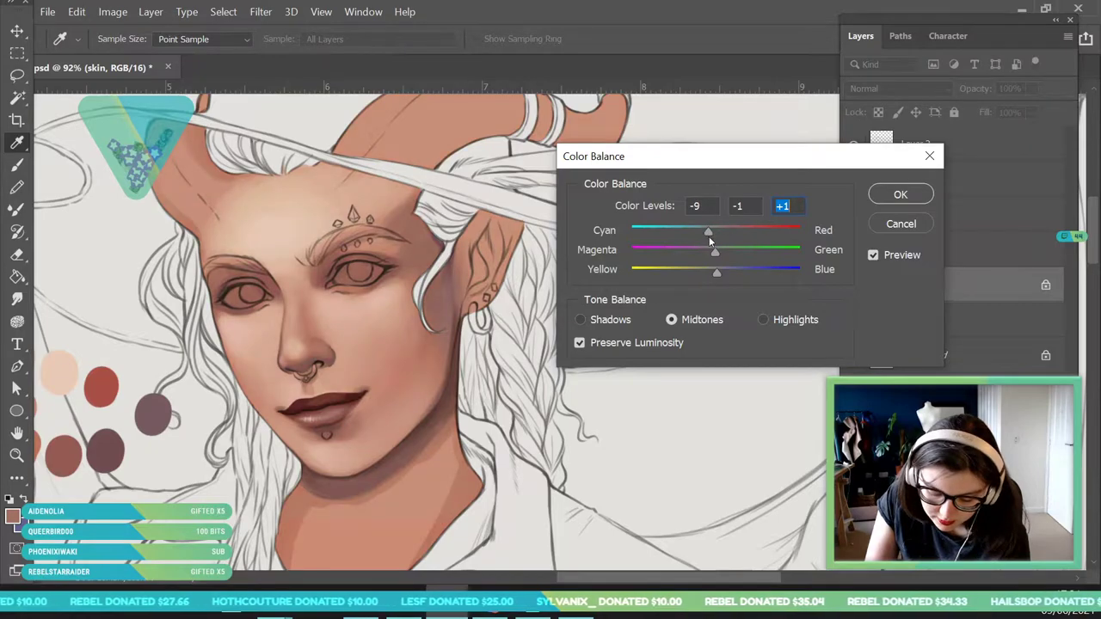
left_click_drag(687, 238, 719, 246)
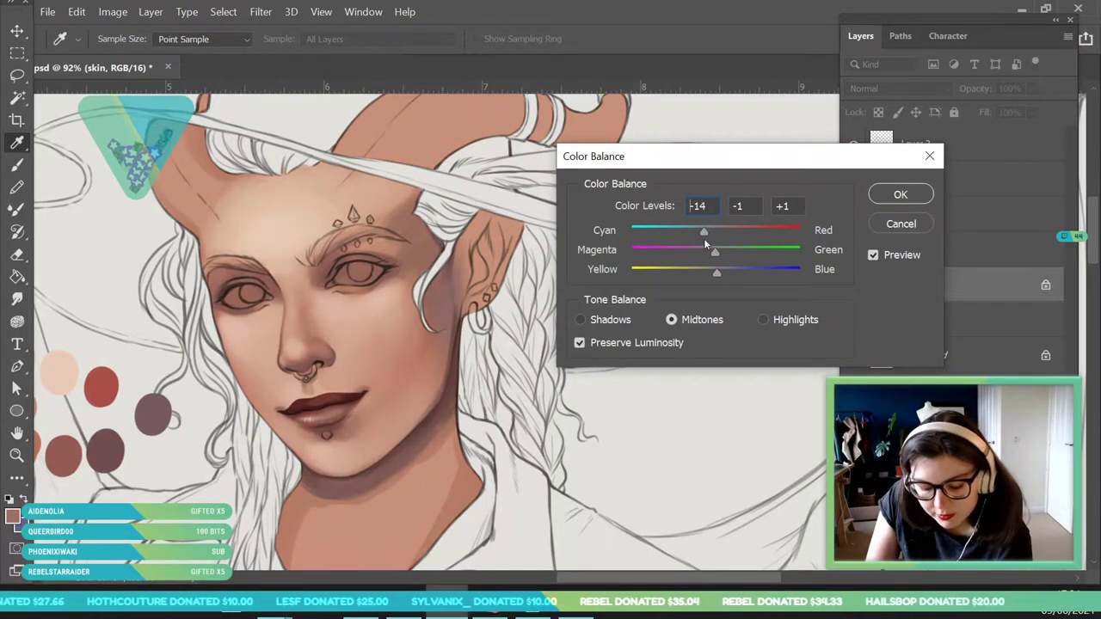
left_click(900, 194)
Review the recoloured skin on the whole figure and make the overlines layer active.
key("z")
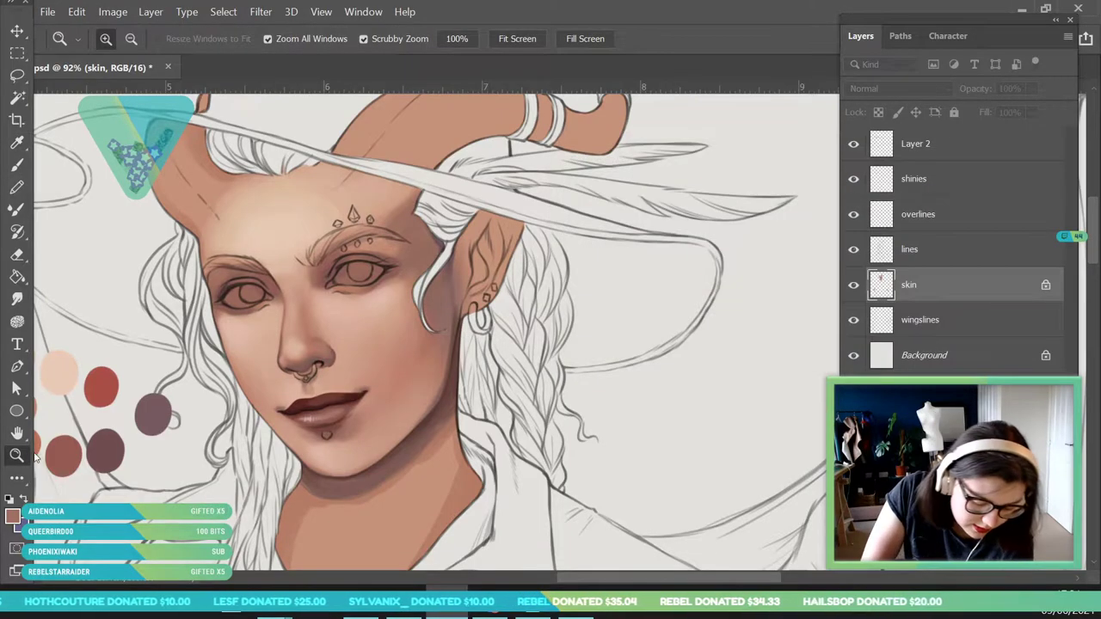
left_click_drag(348, 334, 356, 455)
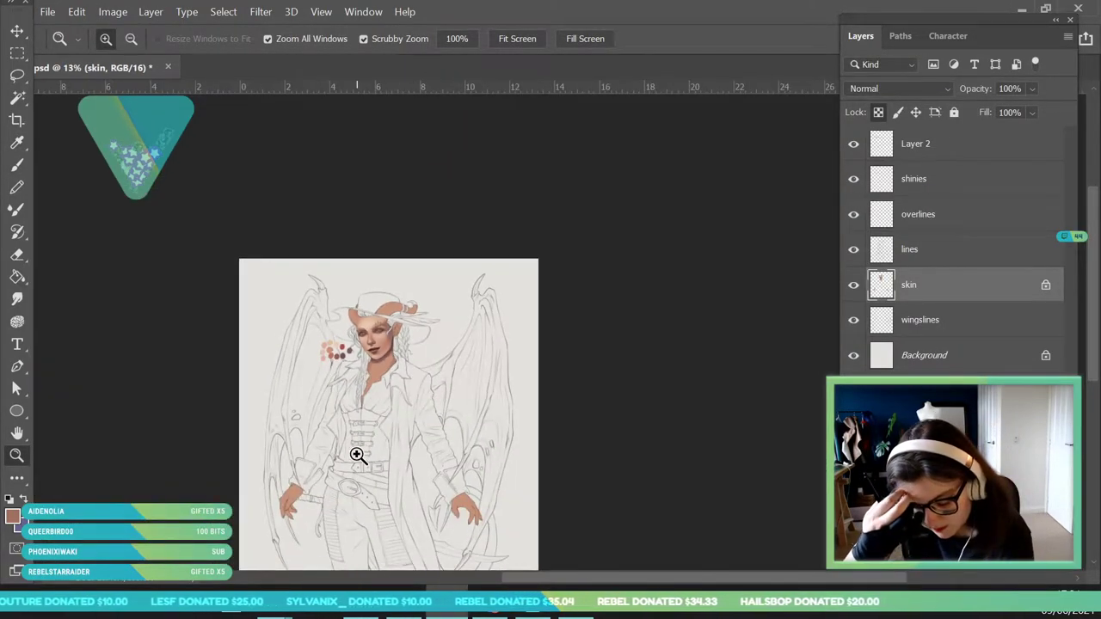
scroll(357, 454, "up", 7)
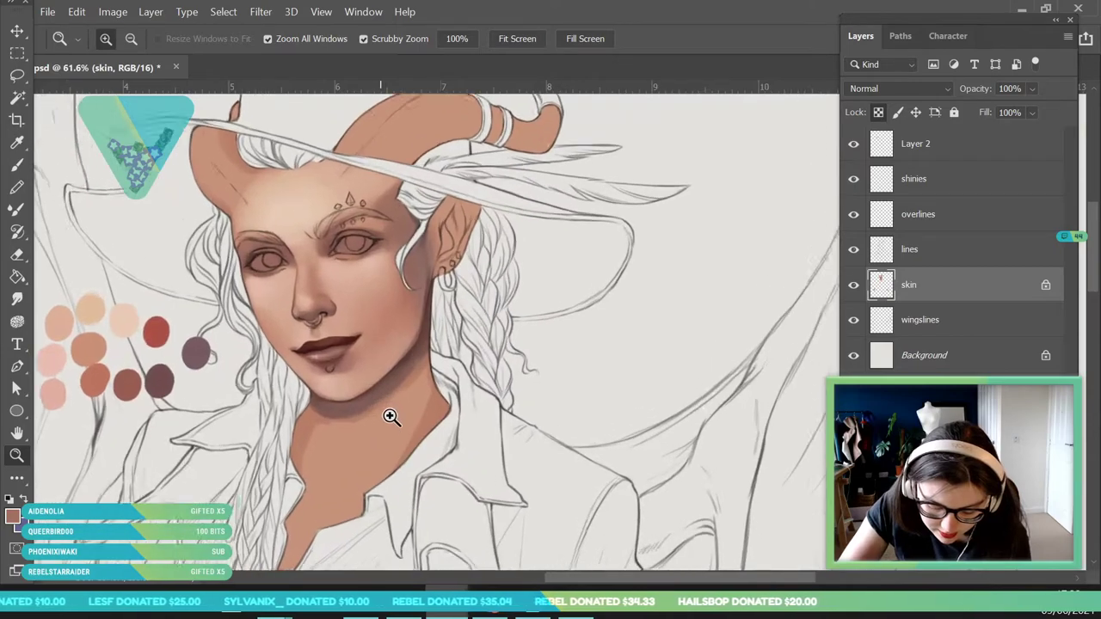
left_click(960, 217)
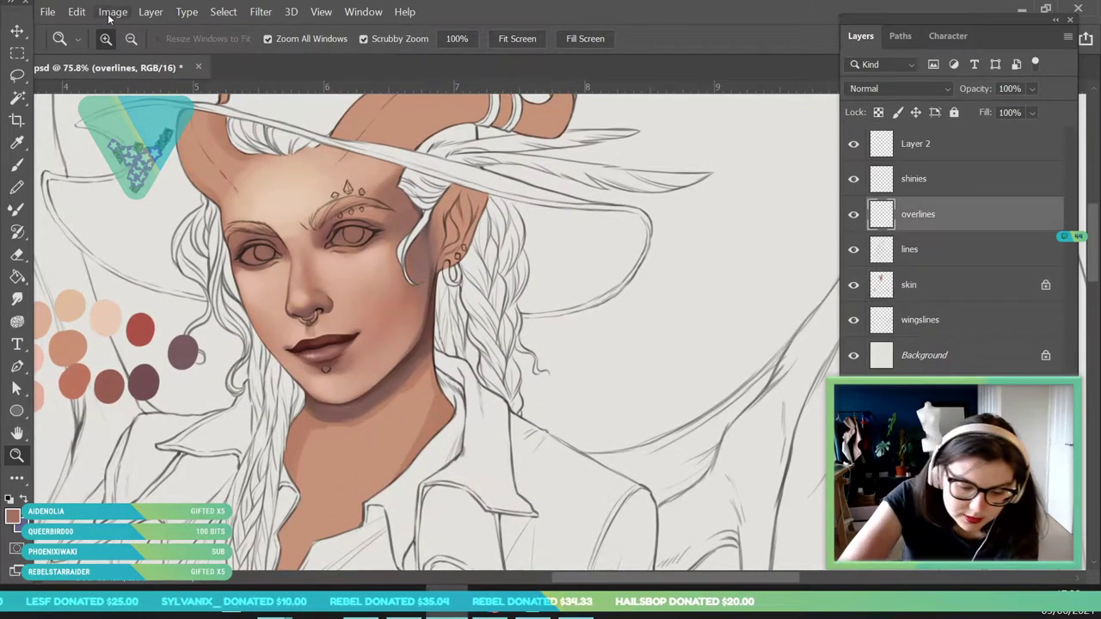
left_click(113, 12)
mouse_move(129, 55)
left_click(342, 144)
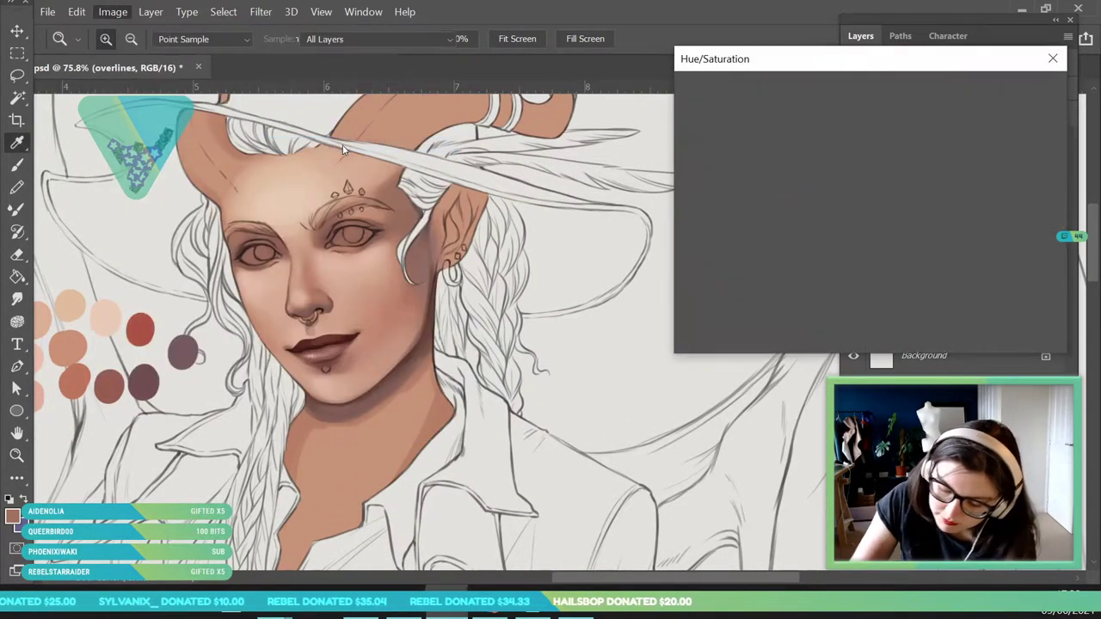
left_click(1023, 122)
key("z")
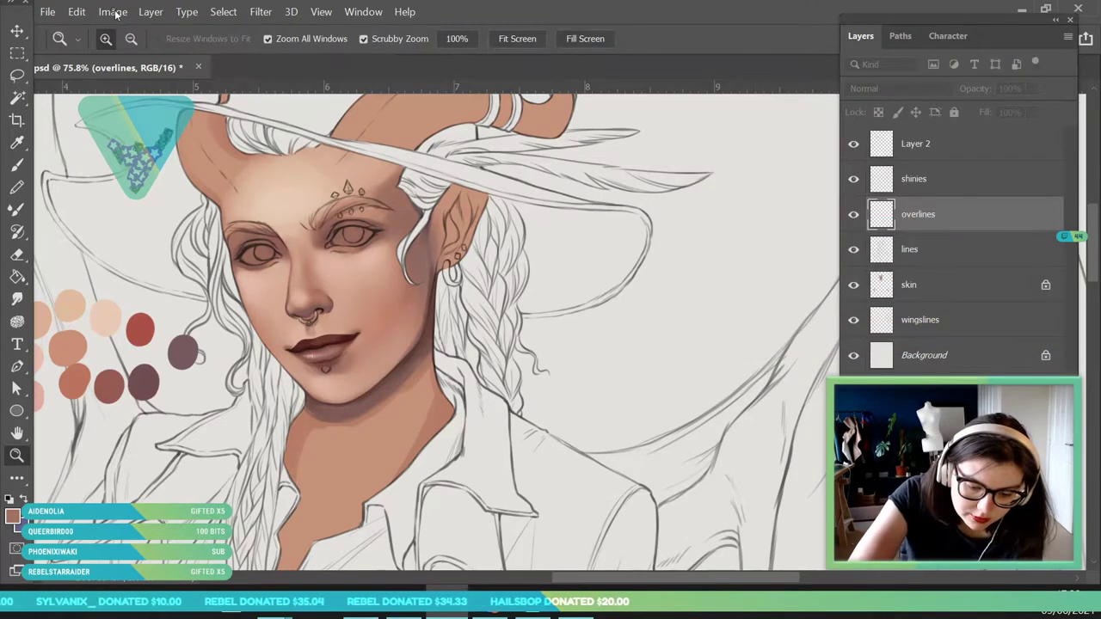
Apply a Color Balance adjustment to the overlines layer's midtones with colour levels -9, -6 and 0.
left_click(112, 12)
mouse_move(129, 54)
left_click(341, 161)
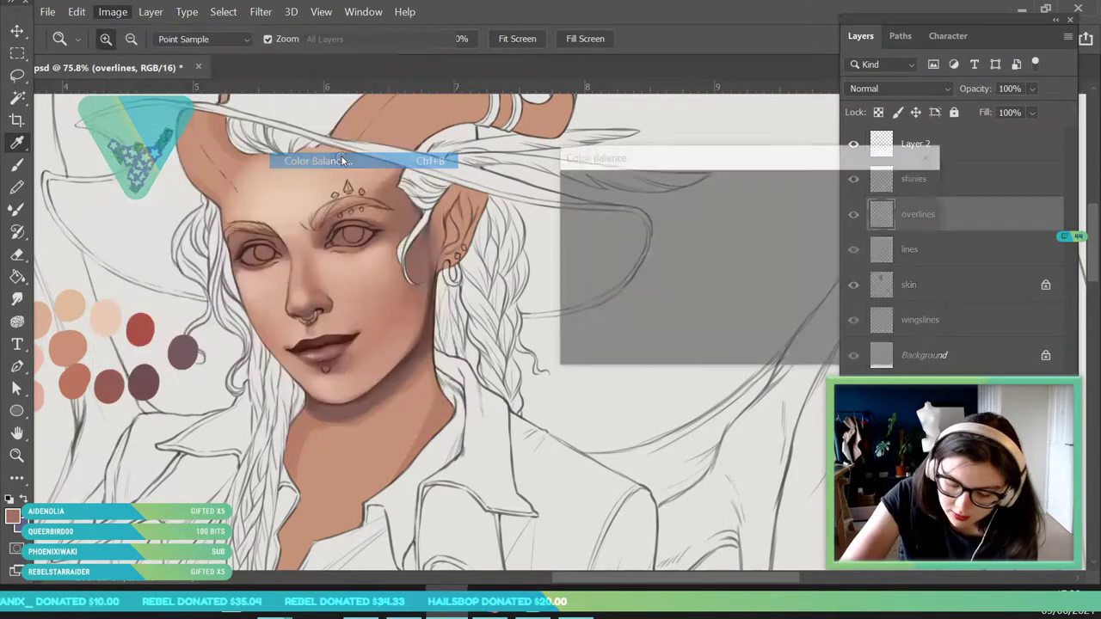
left_click_drag(603, 300, 594, 306)
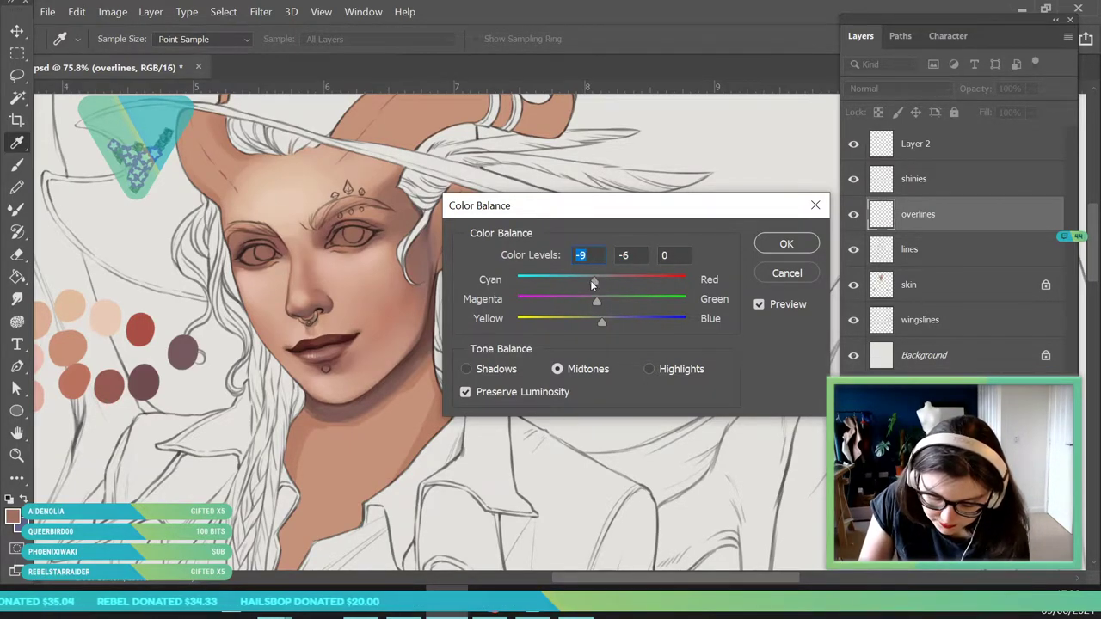
left_click(774, 247)
Check the recoloured face from afar and up close, and save the document.
left_click_drag(417, 337, 440, 447)
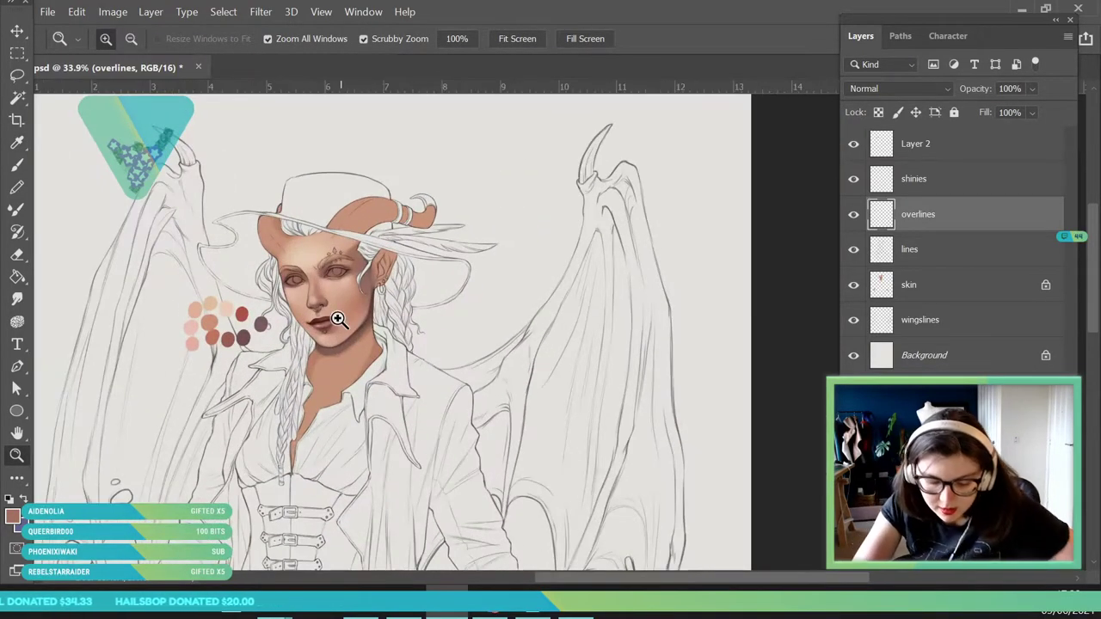
scroll(339, 322, "up", 4)
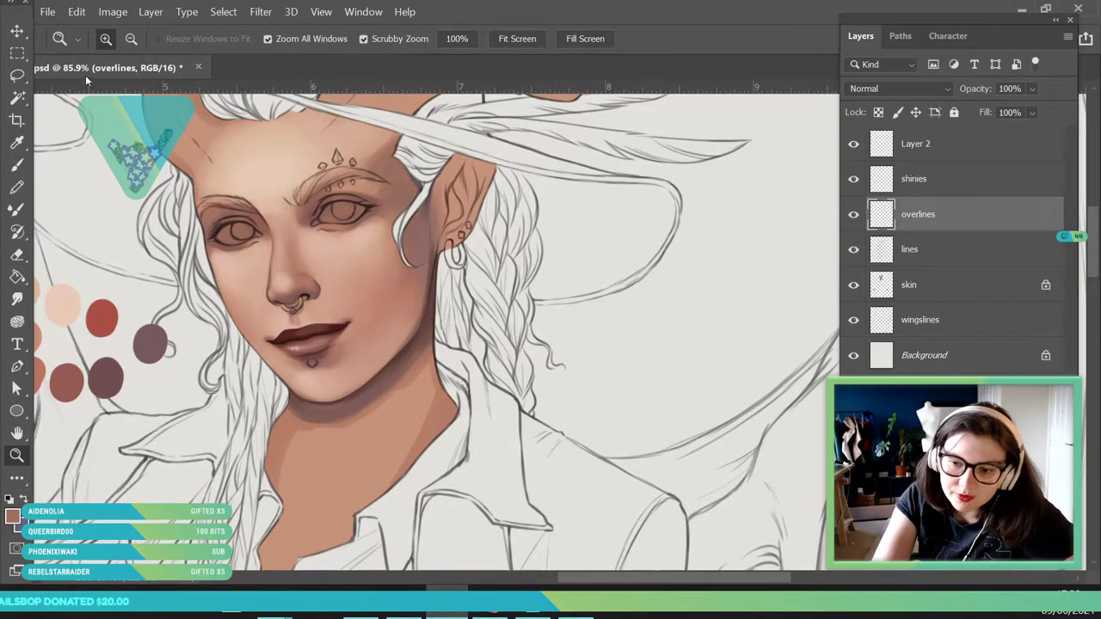
left_click(47, 11)
left_click(68, 180)
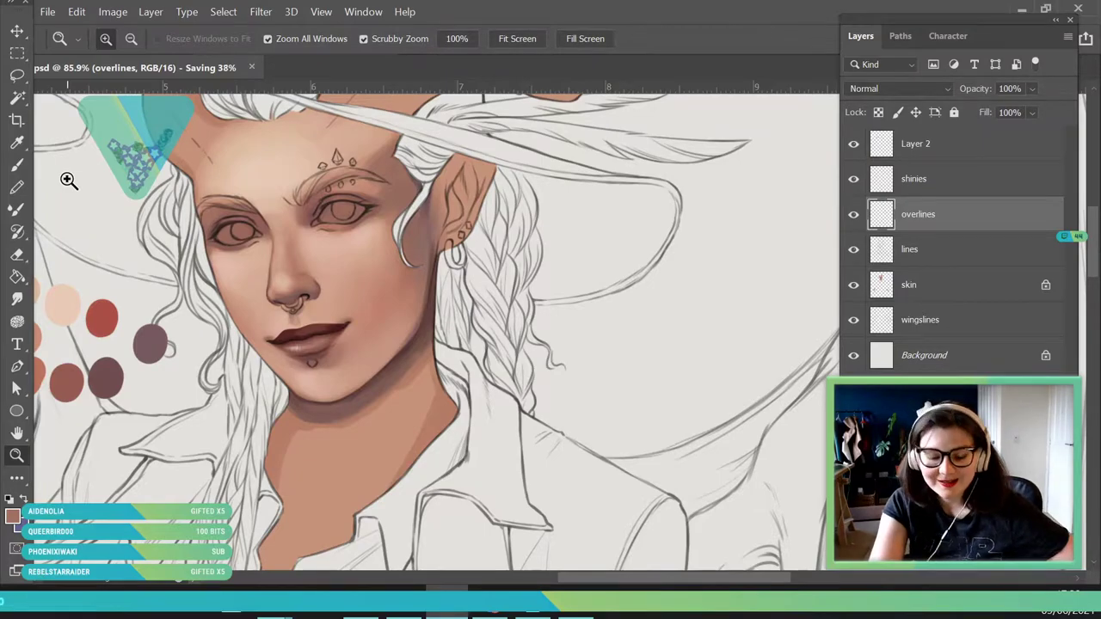
On the skin layer, sample dark red from the lip and shade the inner corner of the character's left eye with a 28 px brush.
left_click(949, 299)
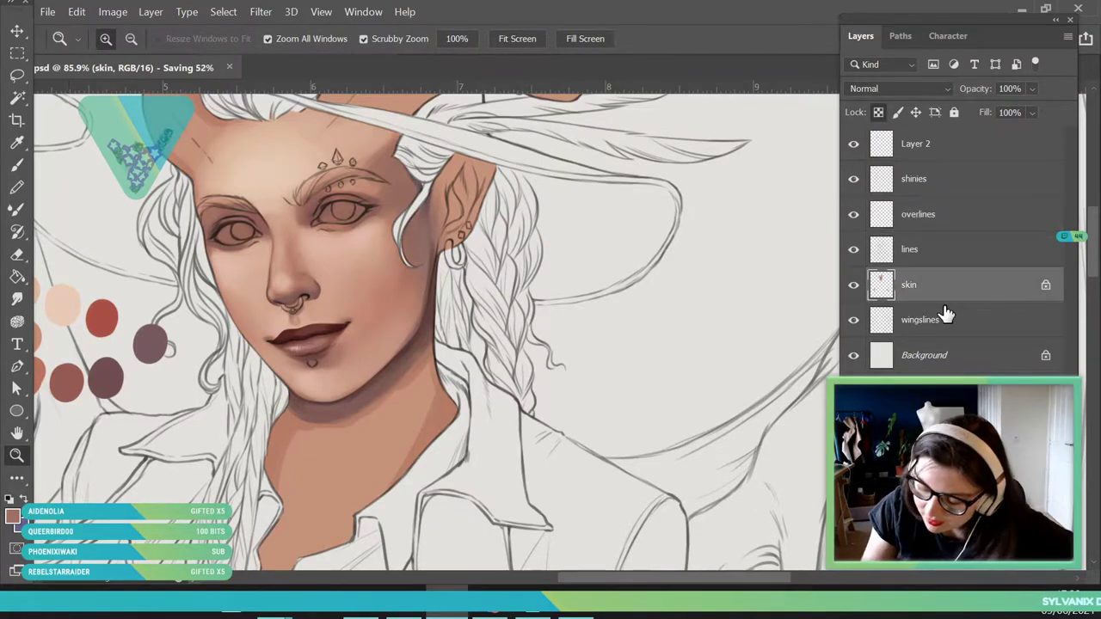
left_click_drag(260, 204, 290, 270)
left_click(18, 143)
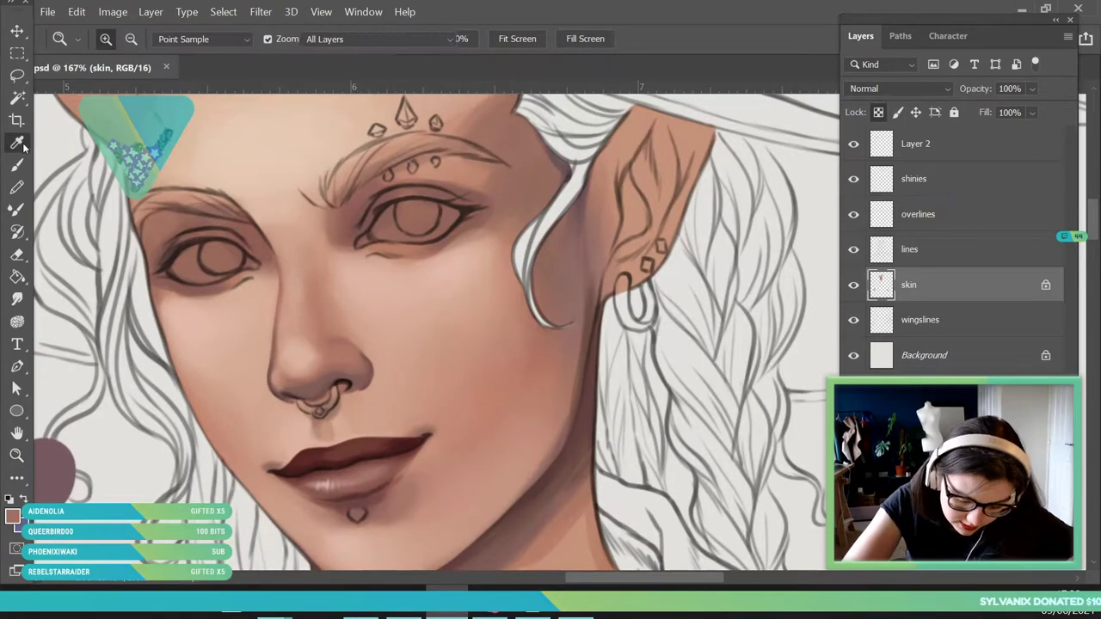
left_click(406, 454)
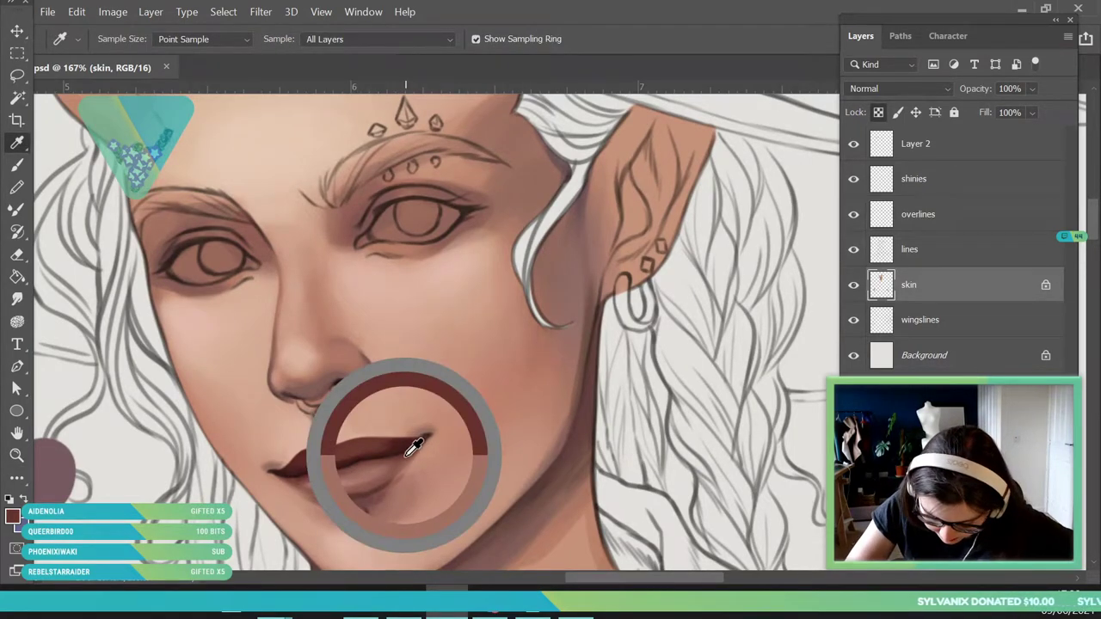
left_click(16, 456)
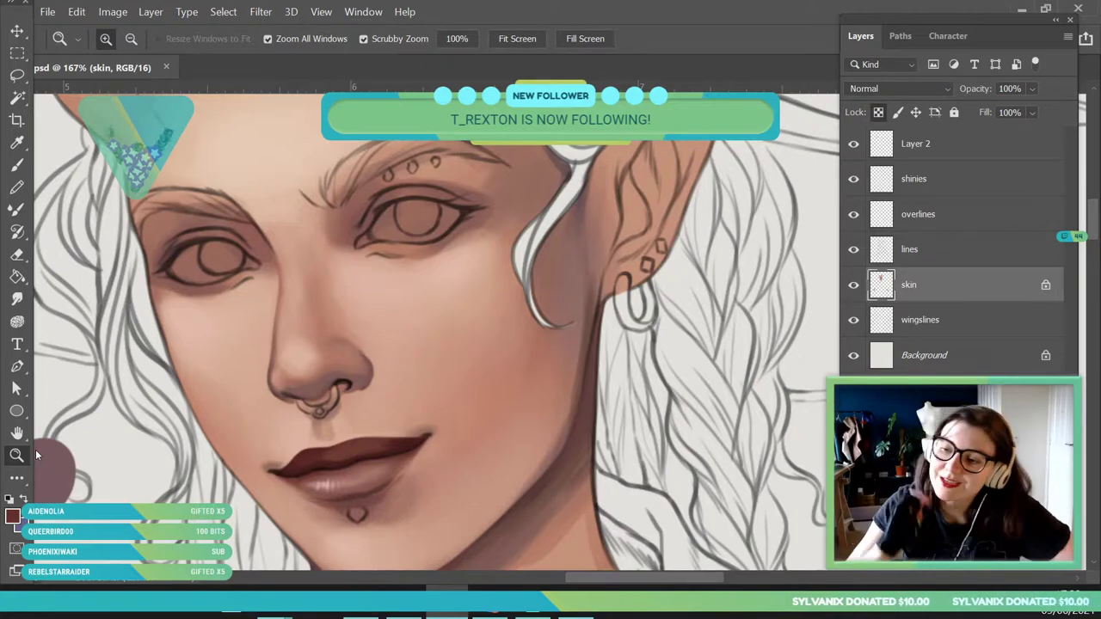
mouse_move(402, 199)
left_mouse_down()
mouse_move(414, 250)
mouse_move(452, 258)
left_mouse_up()
left_click(17, 165)
mouse_move(298, 251)
left_mouse_down()
mouse_move(306, 292)
mouse_move(314, 277)
mouse_move(298, 298)
mouse_move(309, 279)
left_mouse_up()
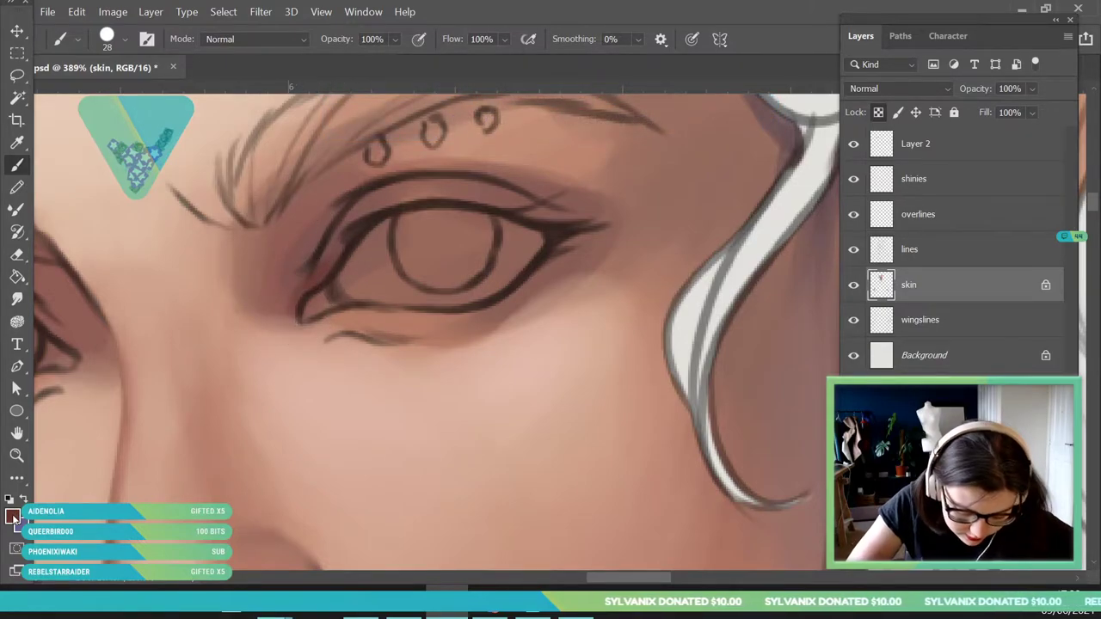
Set the foreground colour to dark red 5f3437 and deepen the shading at the inner corner of the left eye.
left_click(14, 517)
left_click_drag(733, 126, 734, 111)
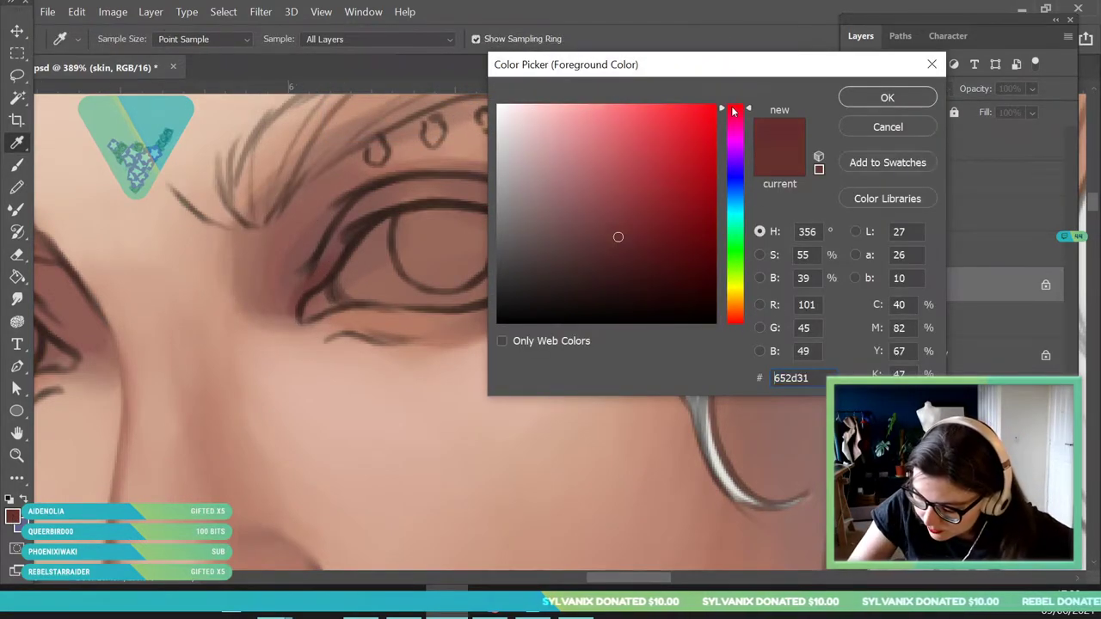
left_click(594, 241)
left_click(873, 102)
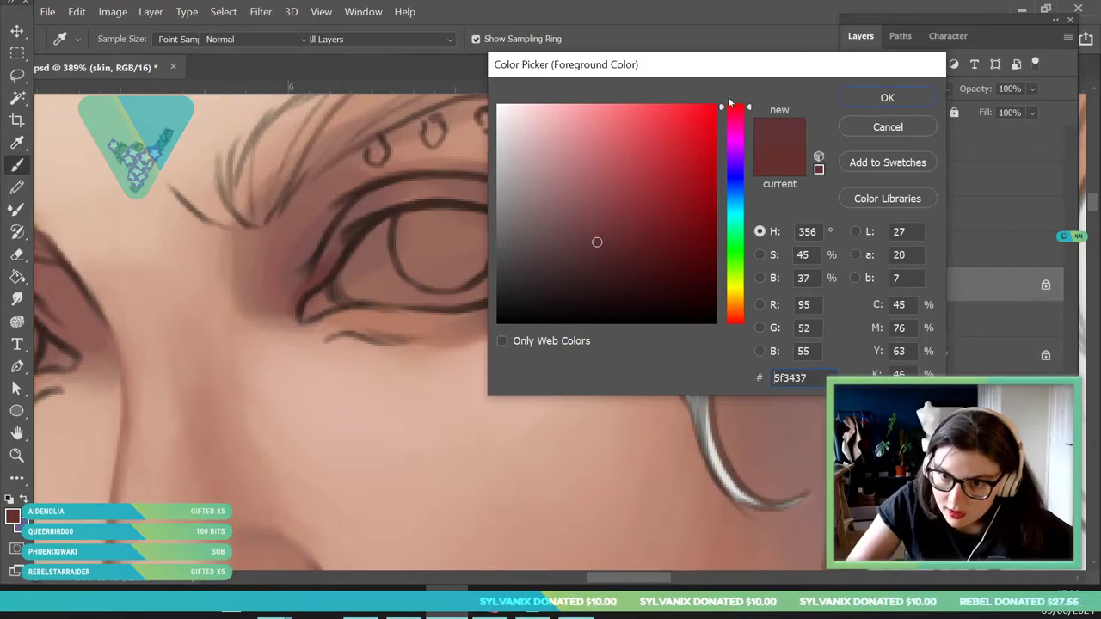
mouse_move(309, 297)
left_mouse_down()
mouse_move(352, 198)
mouse_move(271, 293)
mouse_move(301, 317)
mouse_move(375, 212)
mouse_move(355, 200)
mouse_move(316, 261)
mouse_move(334, 290)
mouse_move(401, 224)
mouse_move(383, 187)
mouse_move(296, 267)
left_mouse_up()
Reduce the brush to 15 px and darken the outer corner and upper lid of the left eye.
left_click(123, 40)
left_click_drag(111, 94, 106, 95)
mouse_move(568, 244)
left_mouse_down()
mouse_move(480, 322)
mouse_move(607, 221)
mouse_move(474, 325)
mouse_move(490, 327)
mouse_move(601, 231)
mouse_move(560, 244)
mouse_move(460, 346)
mouse_move(557, 265)
mouse_move(350, 304)
mouse_move(522, 201)
mouse_move(459, 204)
mouse_move(611, 226)
mouse_move(578, 225)
left_mouse_up()
mouse_move(369, 184)
left_mouse_down()
mouse_move(514, 184)
mouse_move(539, 216)
mouse_move(489, 172)
mouse_move(572, 198)
left_mouse_up()
Sample browns beside the left eye and blend the shadow under its outer corner and lower lid.
key("z")
left_click_drag(387, 308, 156, 333)
left_click_drag(347, 341, 250, 344)
left_click_drag(420, 340, 508, 340)
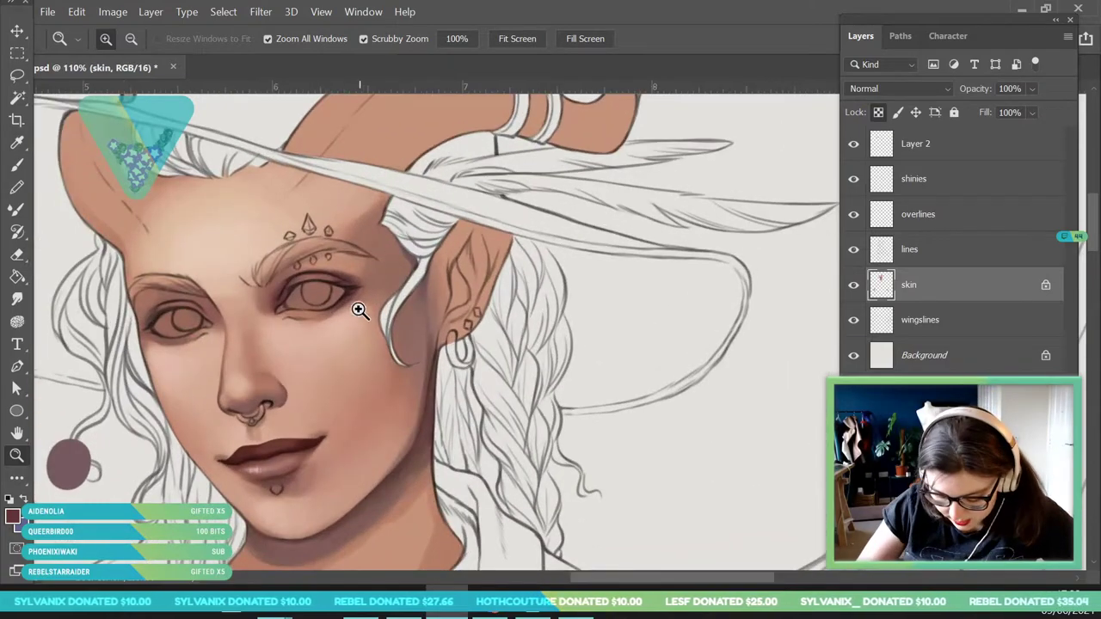
scroll(365, 340, "up", 4)
key("i")
left_click(352, 288)
key("b")
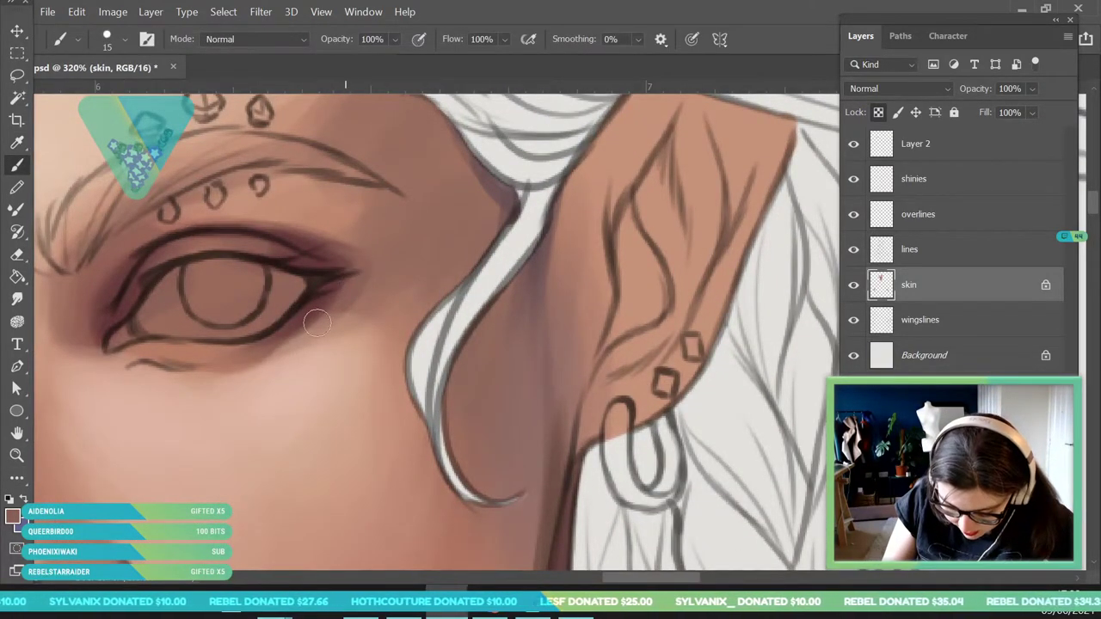
left_click_drag(323, 321, 323, 307)
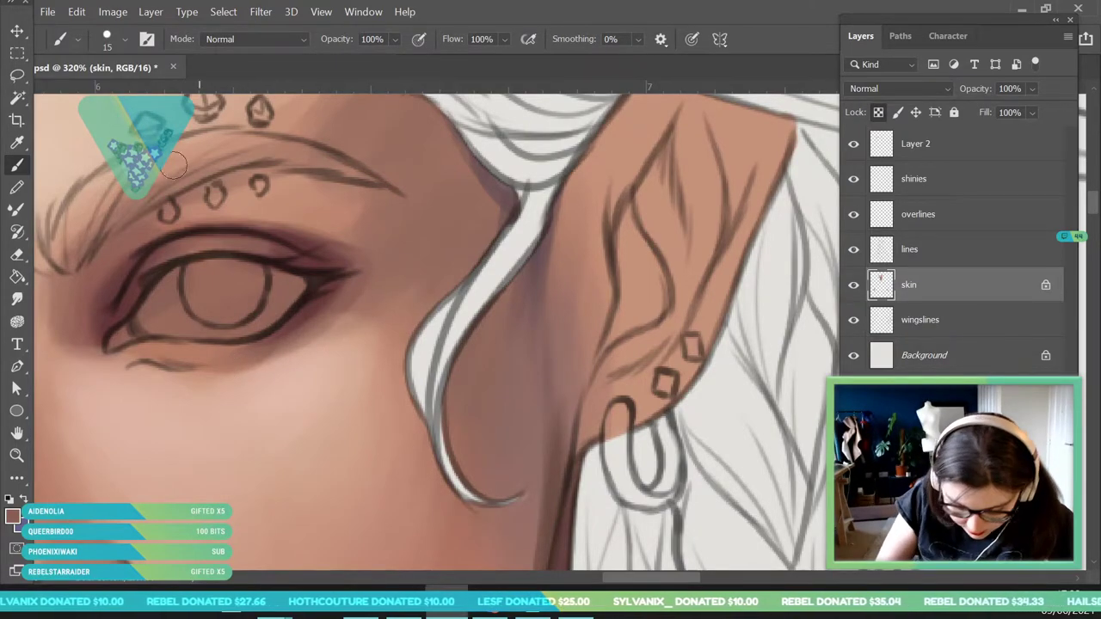
left_click(278, 337, "alt")
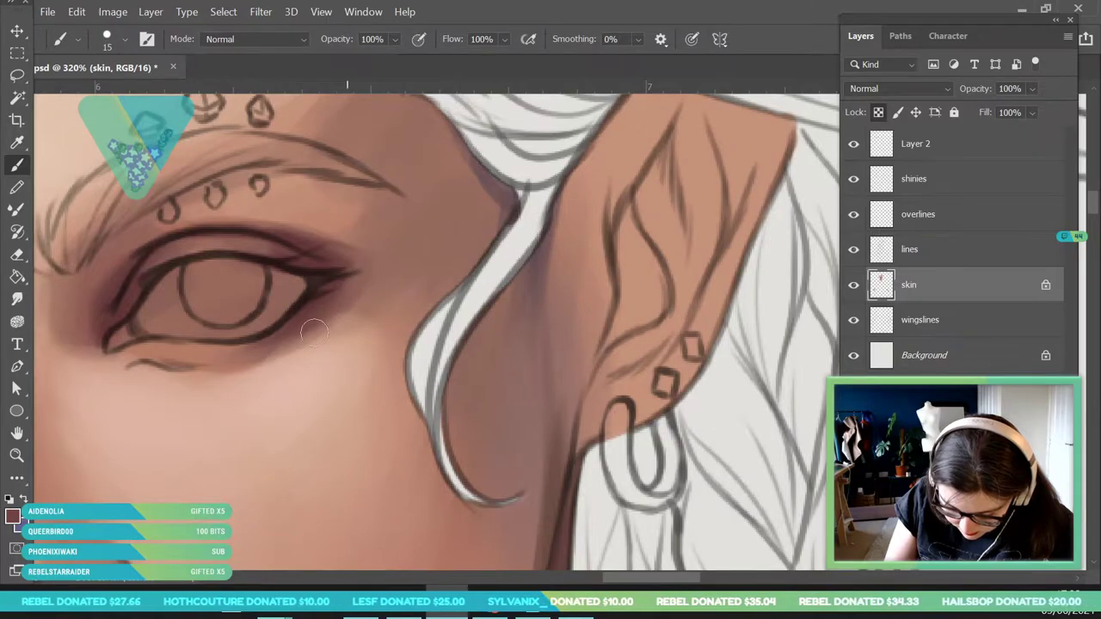
Shade the inner corner of the right eye with dark red sampled from the left eye's shadow and a mid tone from the lid.
key("z")
left_click_drag(270, 309, 214, 284)
key("i")
left_click(442, 228)
key("b")
mouse_move(217, 251)
left_mouse_down()
mouse_move(270, 299)
mouse_move(253, 275)
mouse_move(287, 296)
mouse_move(238, 241)
mouse_move(282, 280)
left_mouse_up()
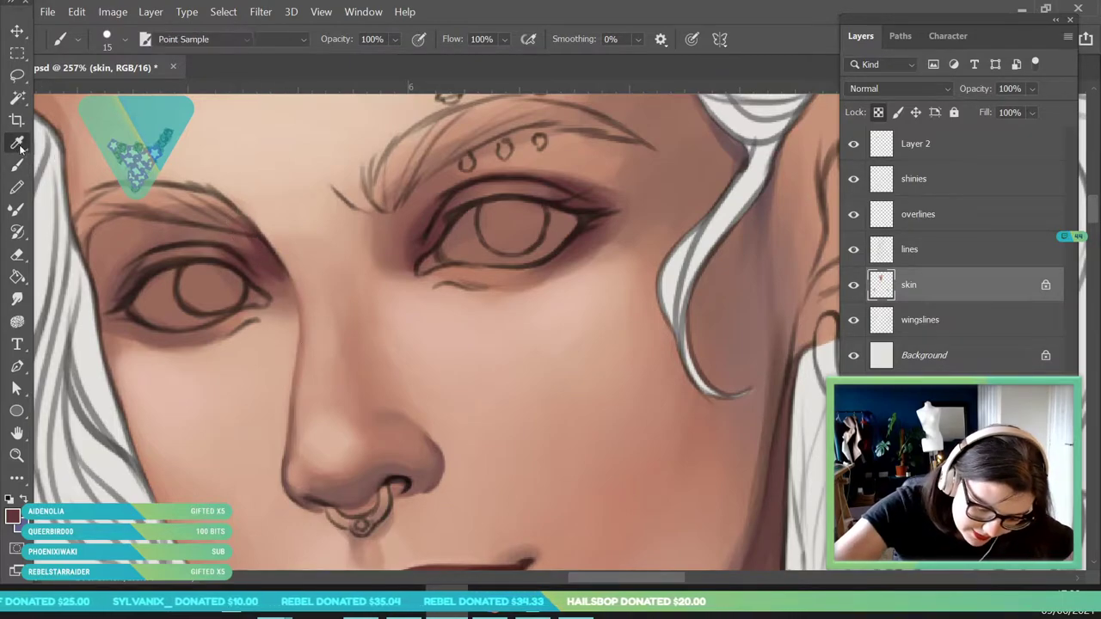
left_click(252, 250, "alt")
mouse_move(247, 252)
left_mouse_down()
mouse_move(258, 249)
mouse_move(276, 278)
left_mouse_up()
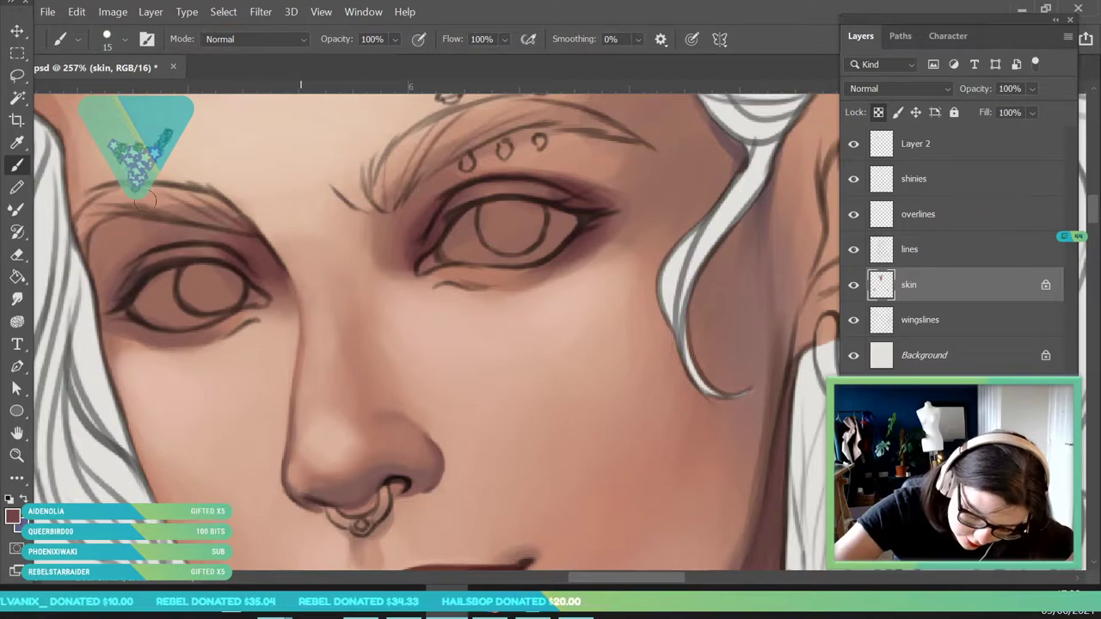
Sample the deep red at the left eye's inner corner and darken the right eye's upper lid and outer corner.
left_click(22, 144)
left_click(413, 234)
left_click(27, 168)
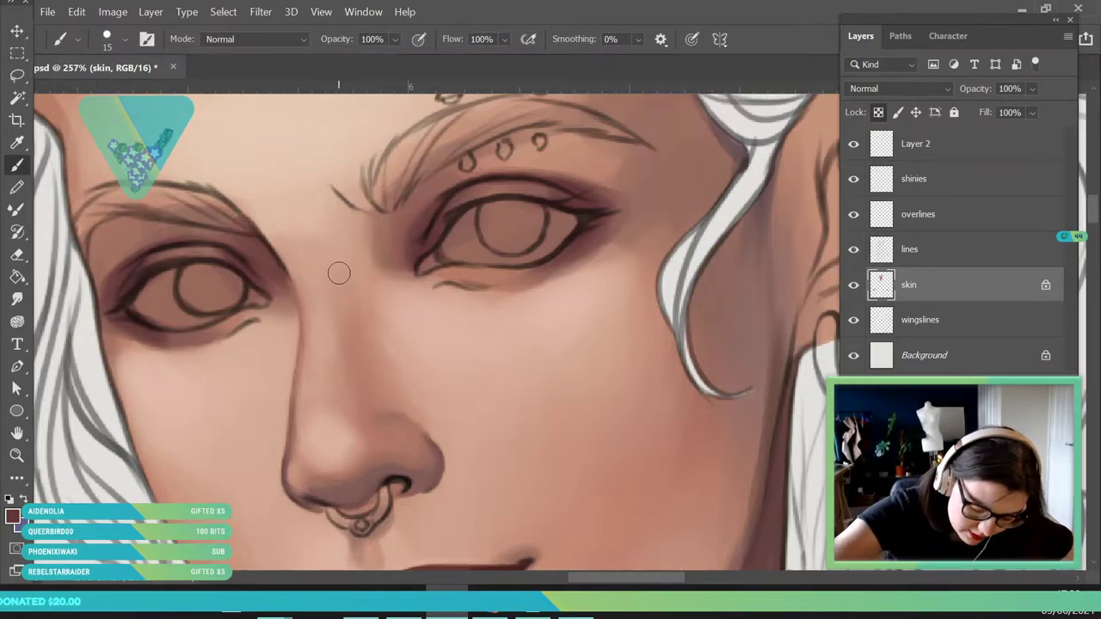
Review the eye shading on the whole figure and up close on the face.
left_click(23, 457)
left_click_drag(266, 301, 172, 486)
left_click_drag(384, 390, 381, 565)
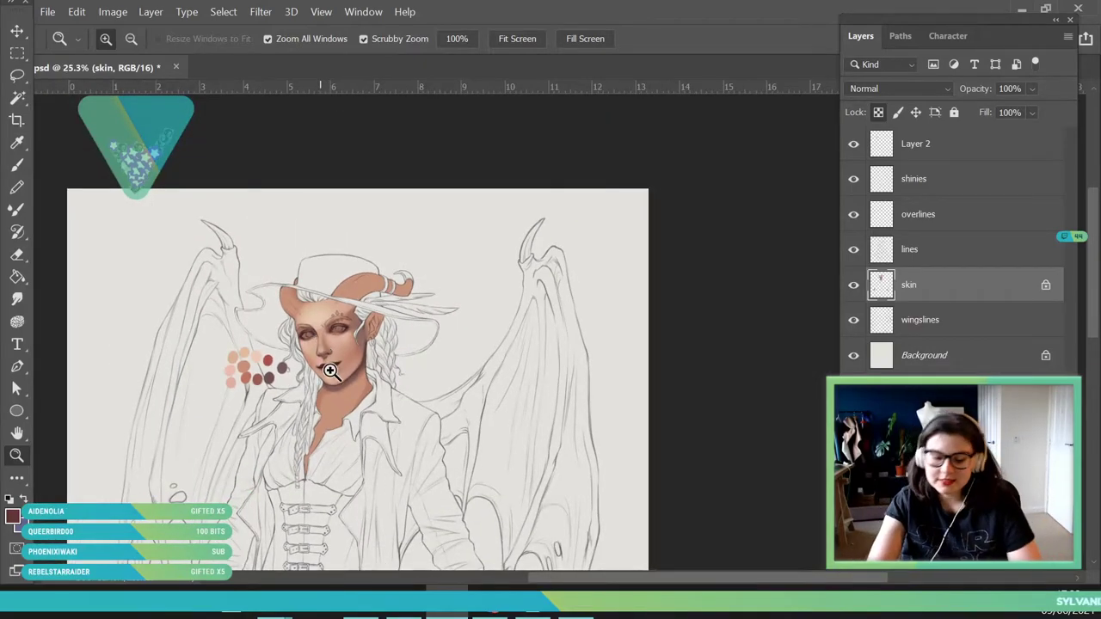
left_click_drag(319, 340, 407, 480)
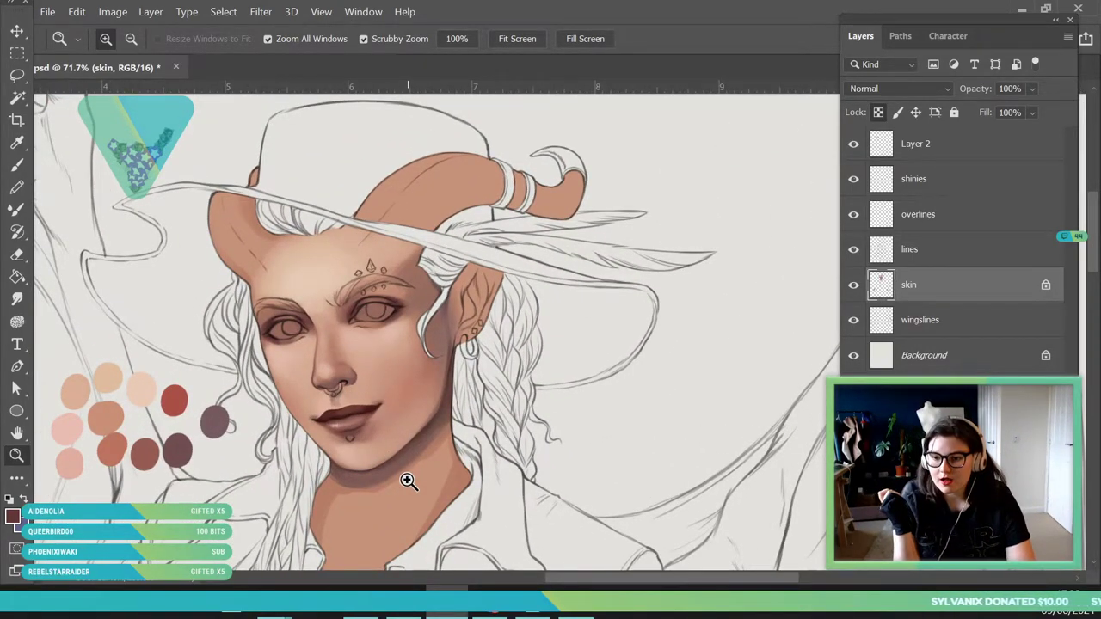
left_click_drag(356, 310, 358, 375)
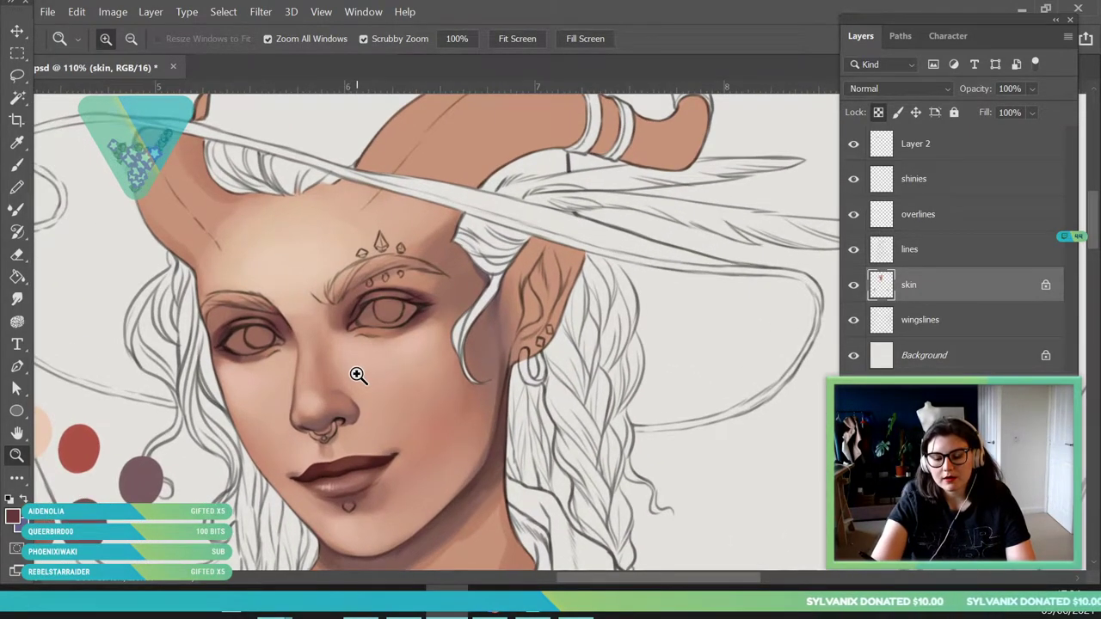
left_click_drag(315, 320, 340, 323)
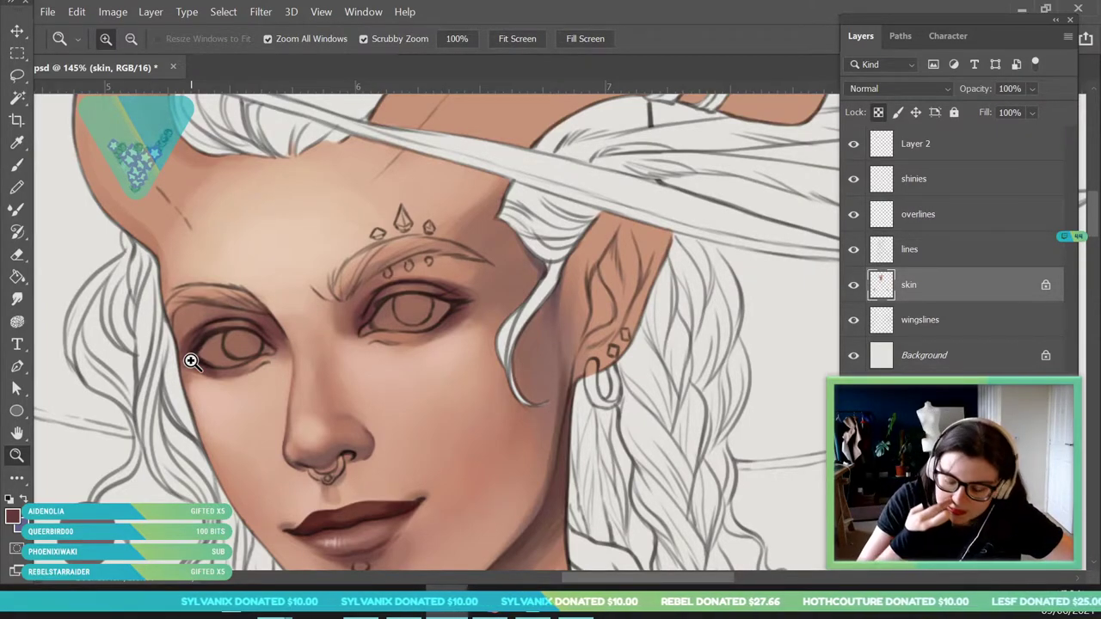
left_click_drag(340, 339, 215, 374)
left_click_drag(363, 418, 375, 427)
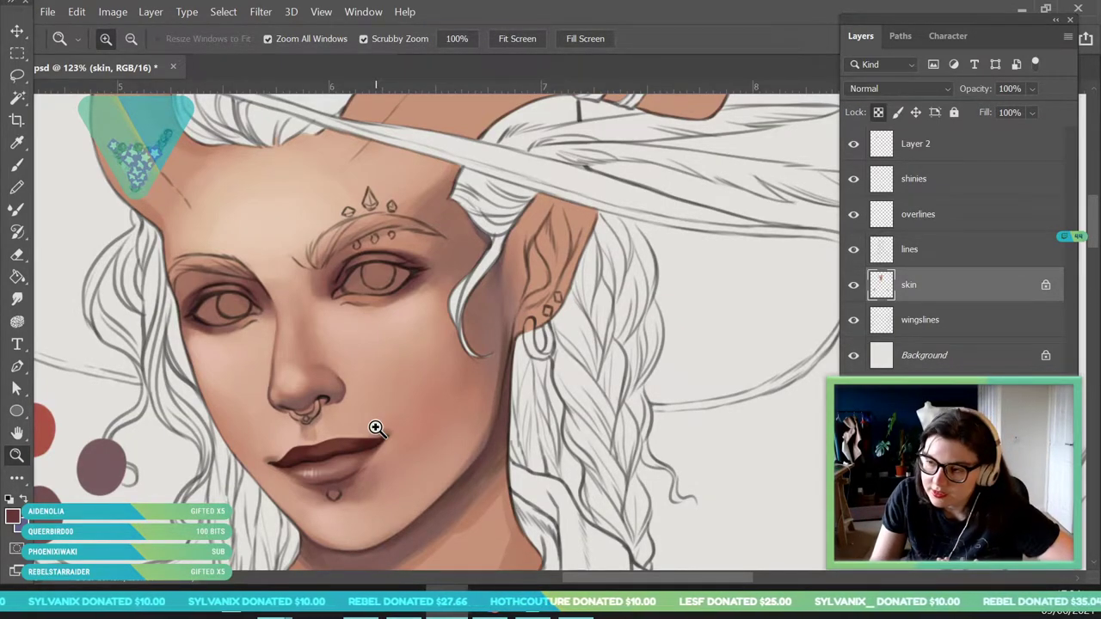
scroll(344, 322, "down", 2)
scroll(381, 344, "up", 3)
Hide and reshow the skin and overlines layers to compare them, and make the overlines layer active.
left_click(853, 284)
left_click(853, 285)
left_click(854, 222)
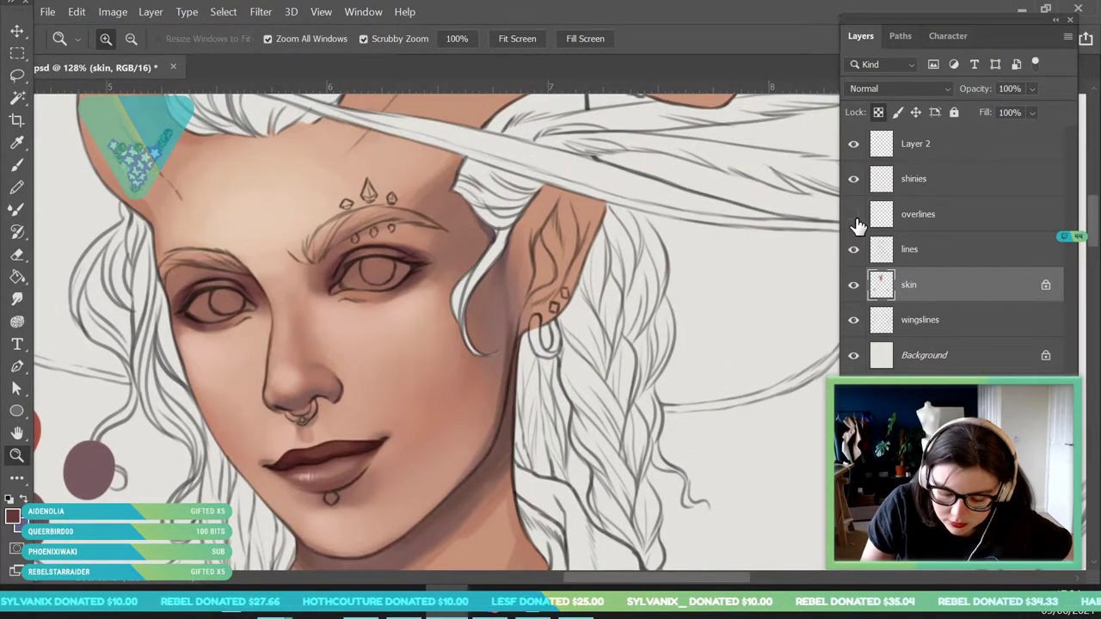
left_click(854, 222)
left_click(933, 220)
Set the background colour to a darker brownish red than the current shading colour.
scroll(370, 292, "up", 3)
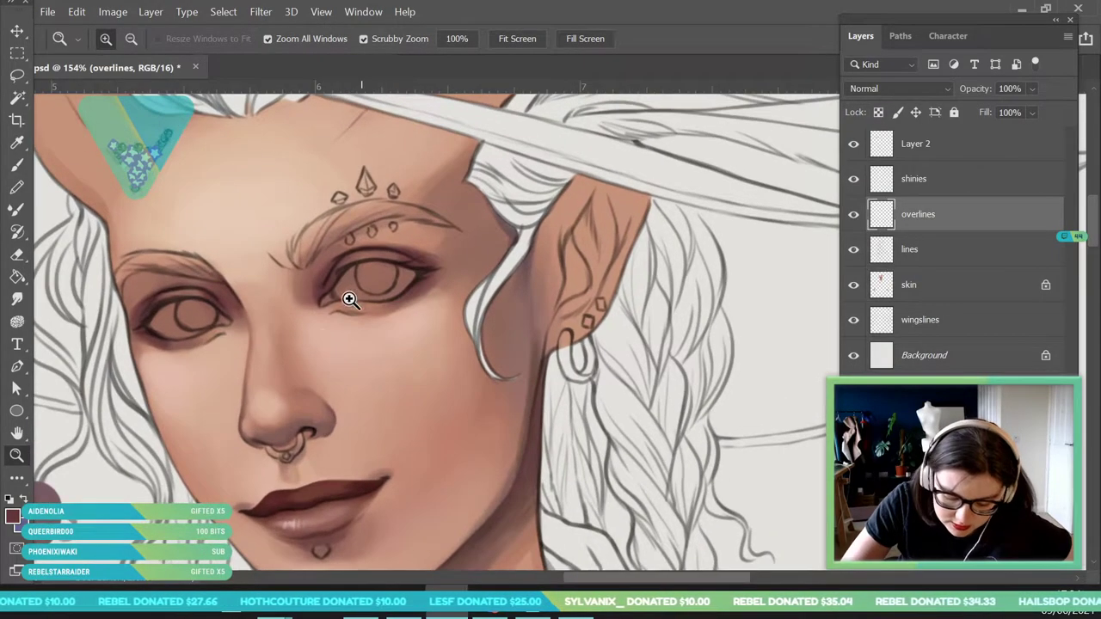
scroll(356, 292, "up", 5)
key("i")
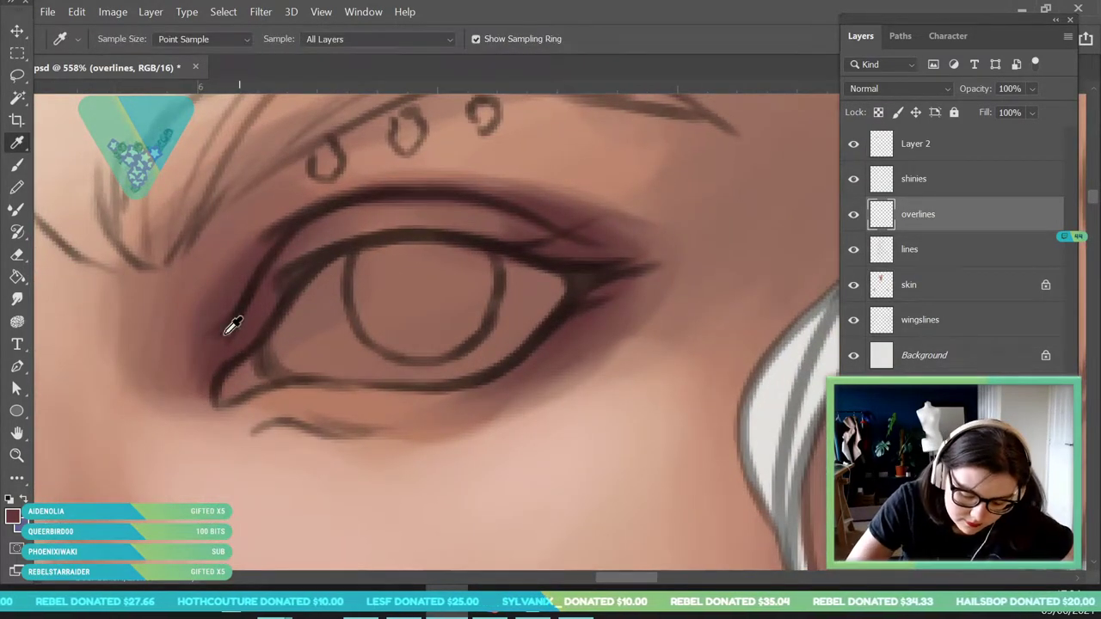
left_click(14, 530)
left_click(258, 304)
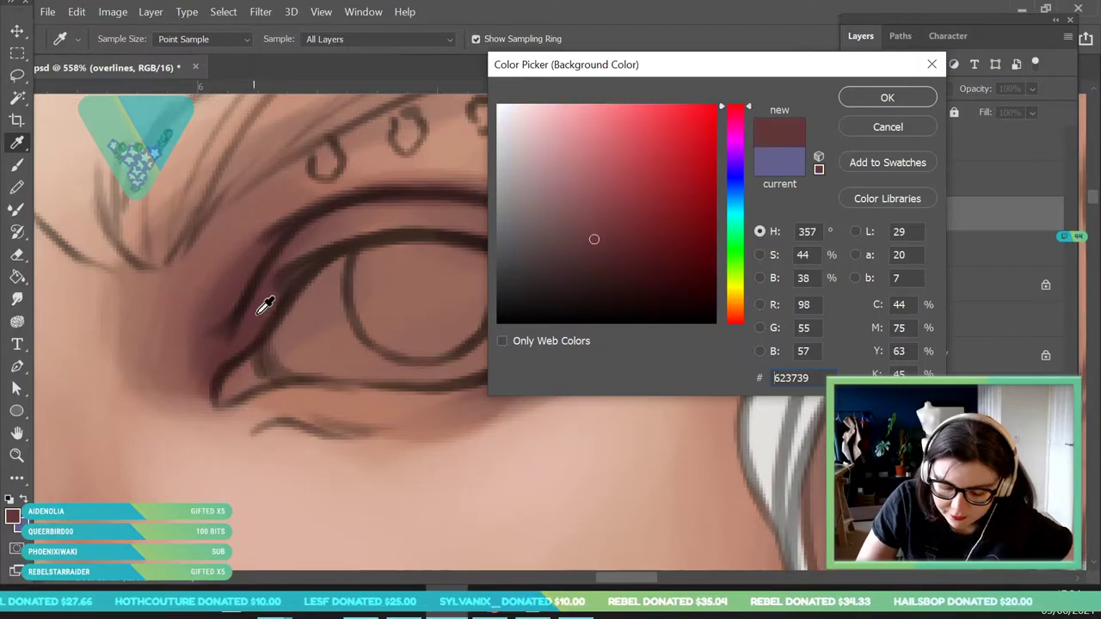
left_click_drag(588, 248, 605, 264)
left_click(885, 96)
Paint over the left eye's upper lid crease line on the overlines layer with a 10 px brush in sampled dark reds.
key("b")
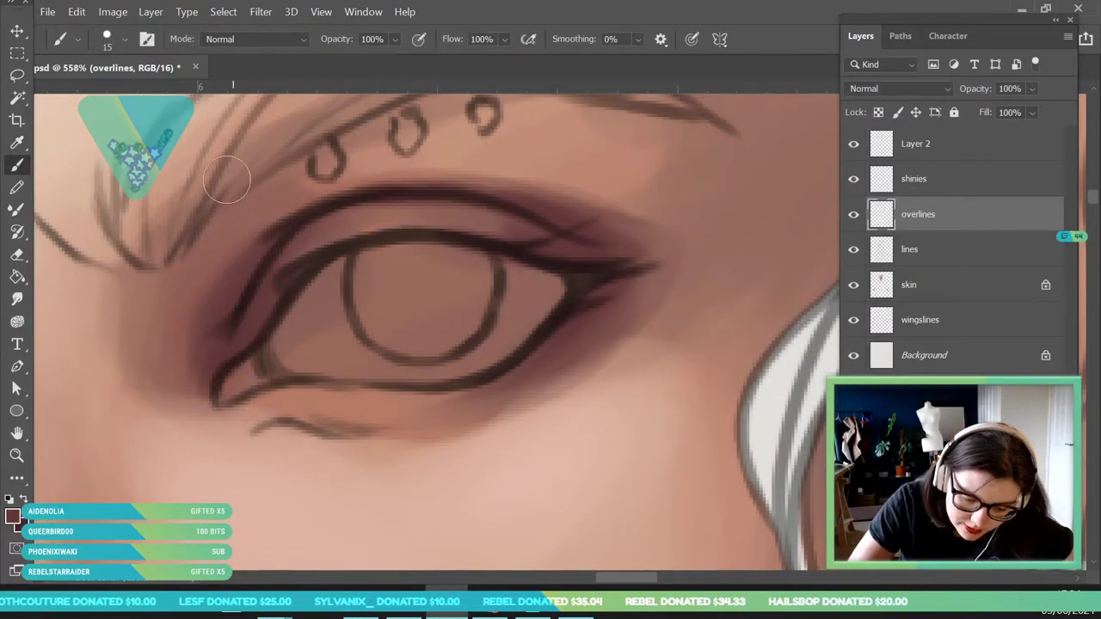
left_click(124, 41)
key("Return")
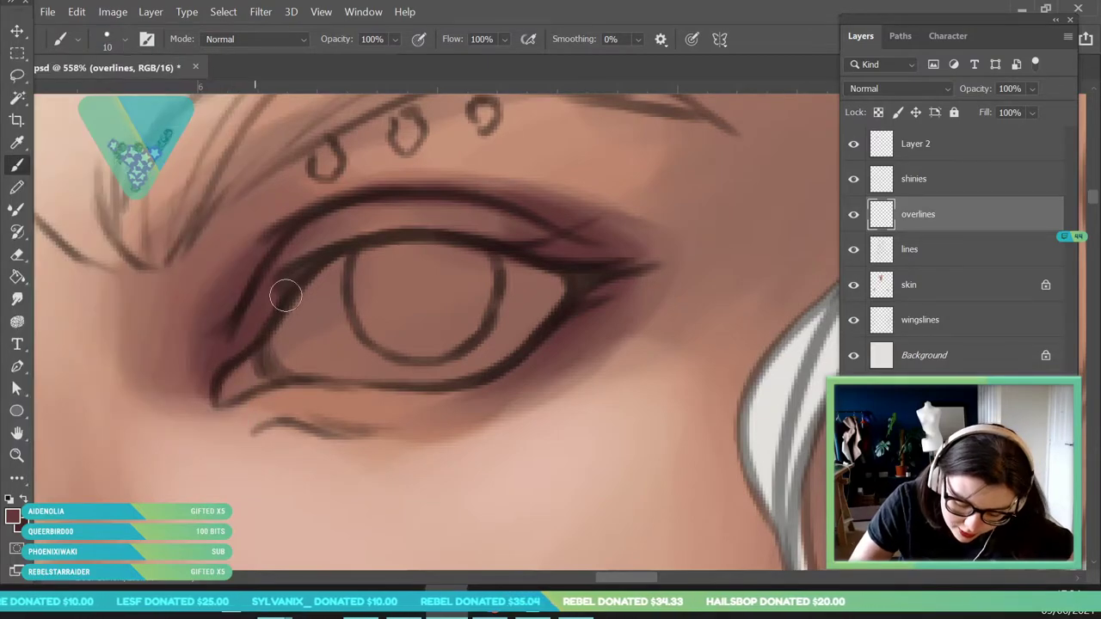
mouse_move(268, 302)
left_mouse_down()
mouse_move(241, 318)
mouse_move(209, 367)
mouse_move(209, 354)
left_mouse_up()
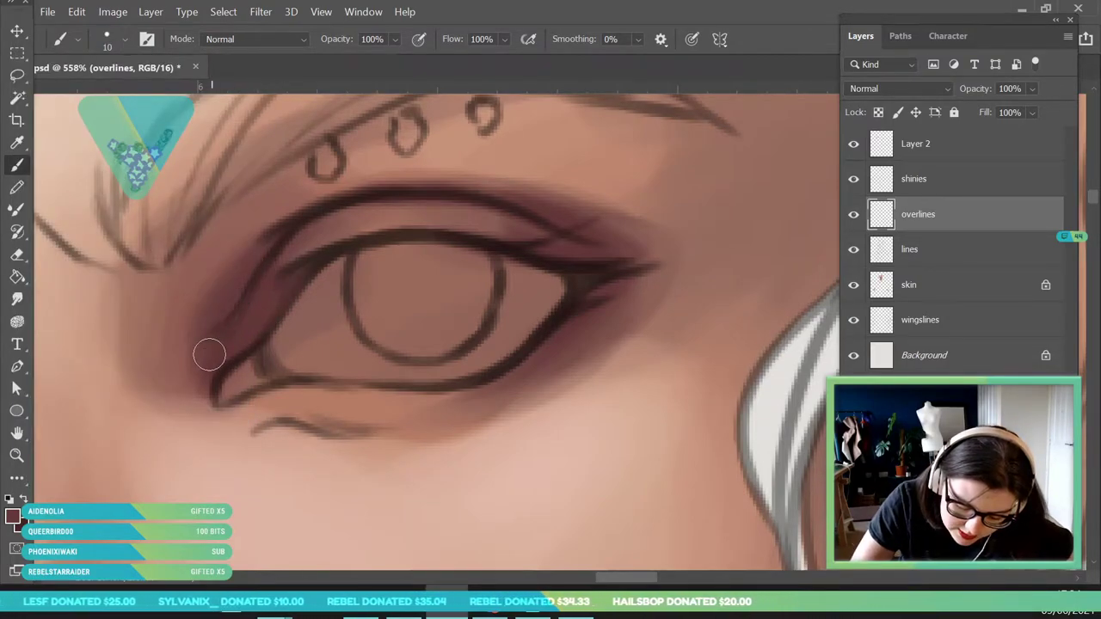
left_click(17, 142)
left_click(307, 275)
key("b")
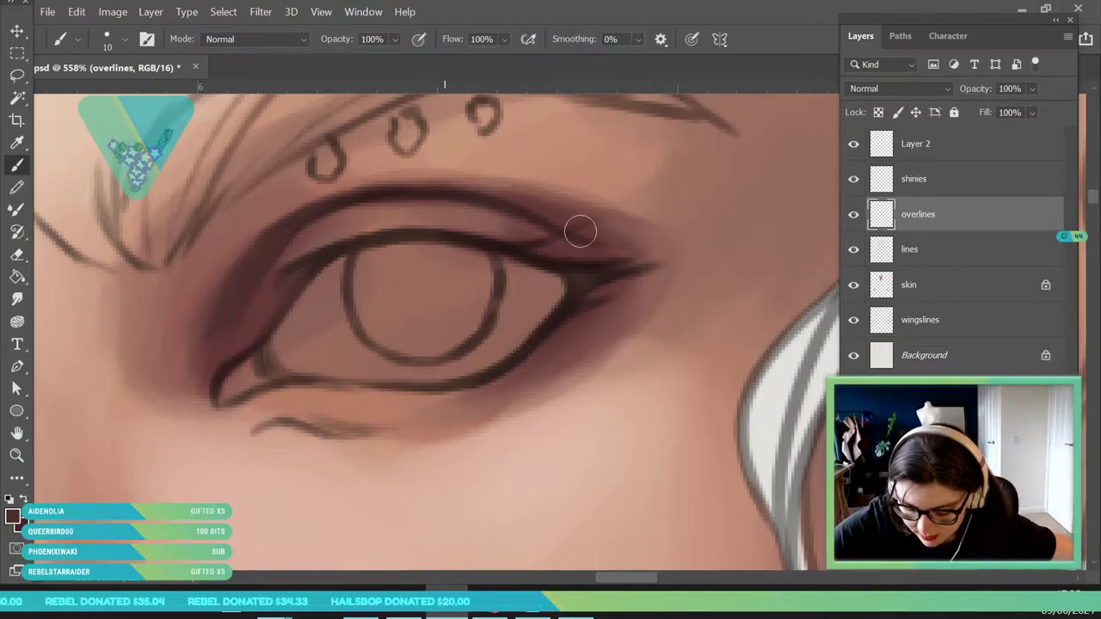
Paint over the right eye's upper lid crease and surrounding lines with the same dark red.
key("z")
mouse_move(369, 230)
left_mouse_down()
mouse_move(317, 381)
mouse_move(301, 379)
left_mouse_up()
left_click_drag(262, 251, 318, 258)
scroll(206, 258, "up", 4)
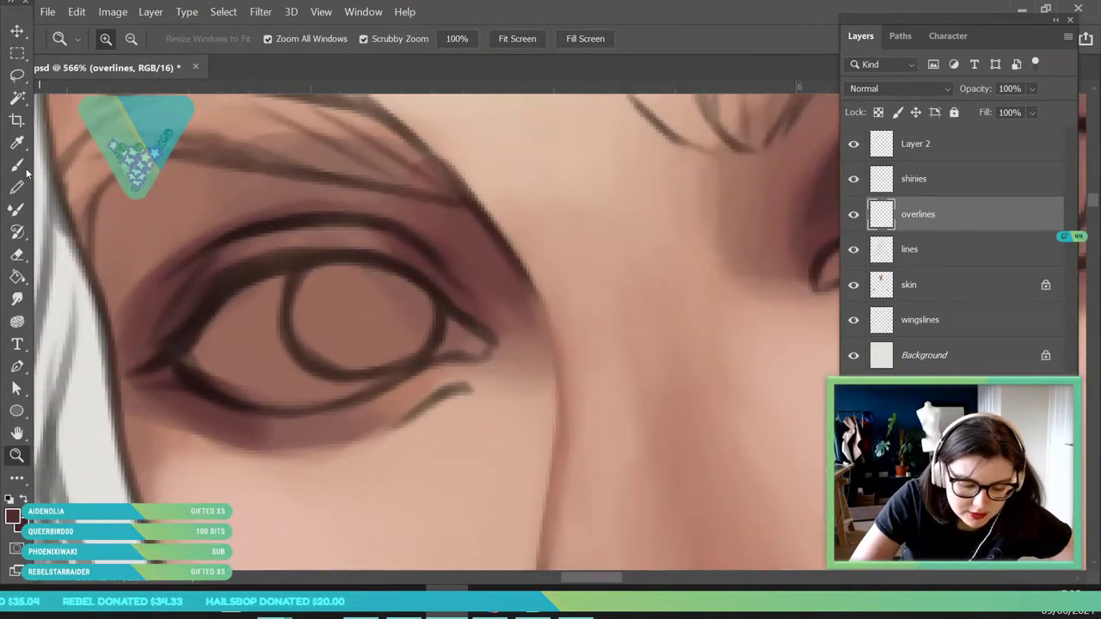
key("b")
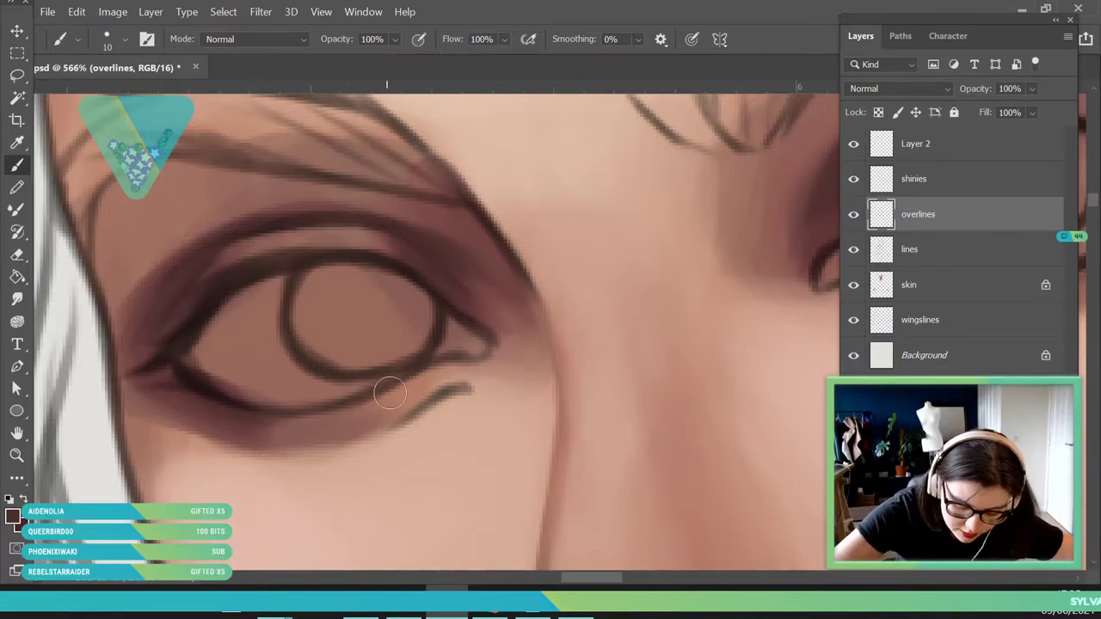
Sample a reddish brown from the right eye's shadow and soften the line between the brow and nose bridge.
left_click(20, 456)
left_click_drag(290, 268, 220, 440)
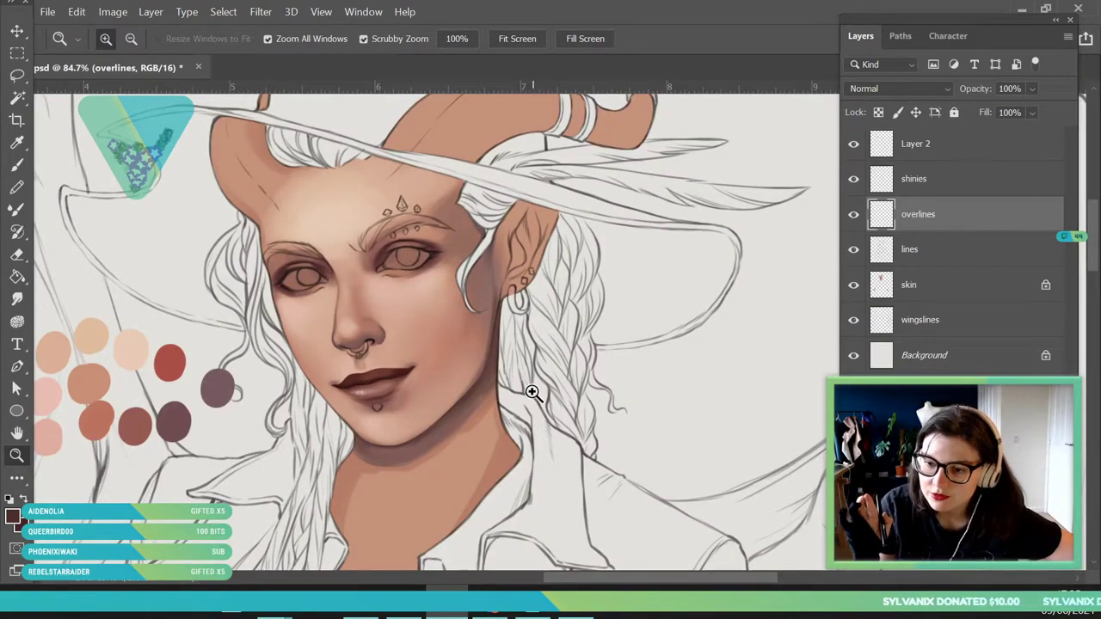
scroll(462, 312, "down", 4)
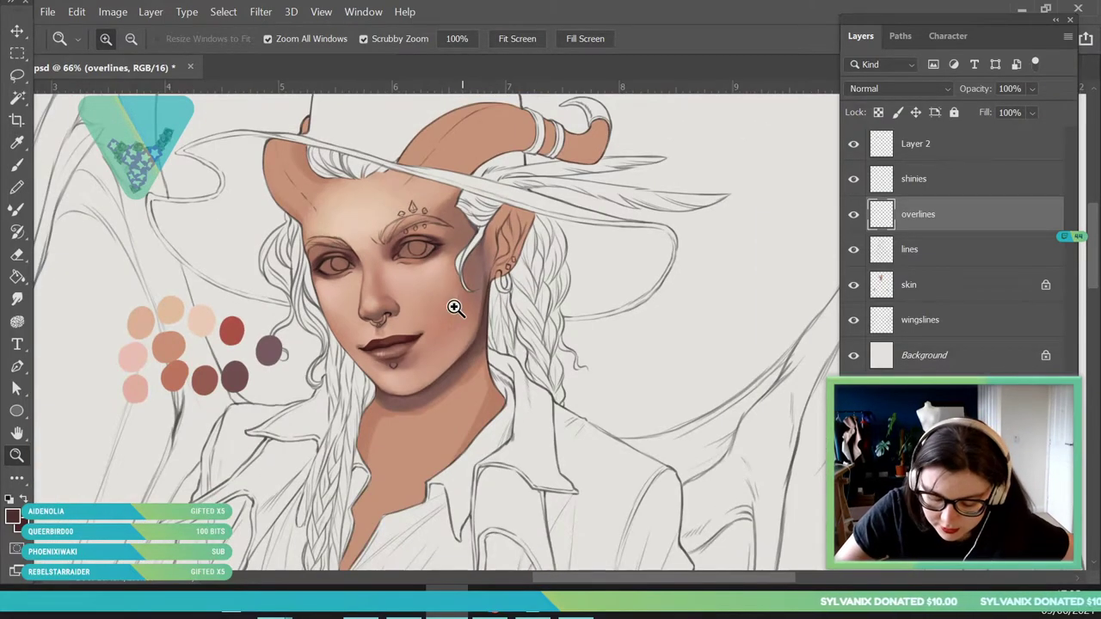
scroll(453, 375, "up", 4)
scroll(452, 375, "up", 2)
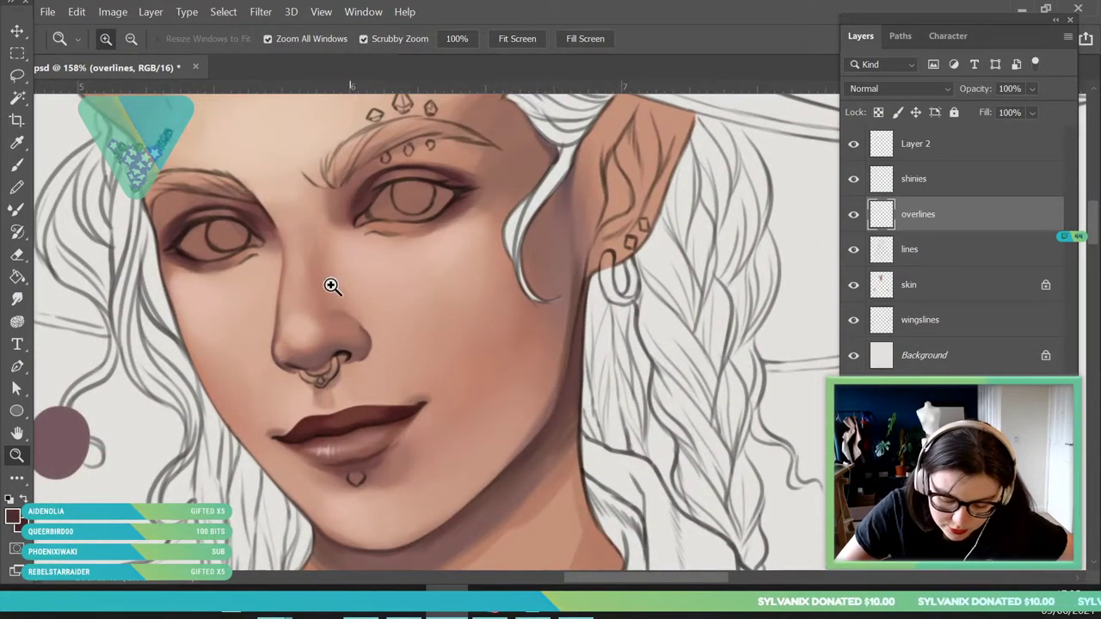
scroll(344, 295, "up", 4)
left_click(19, 143)
left_click(248, 225)
key("b")
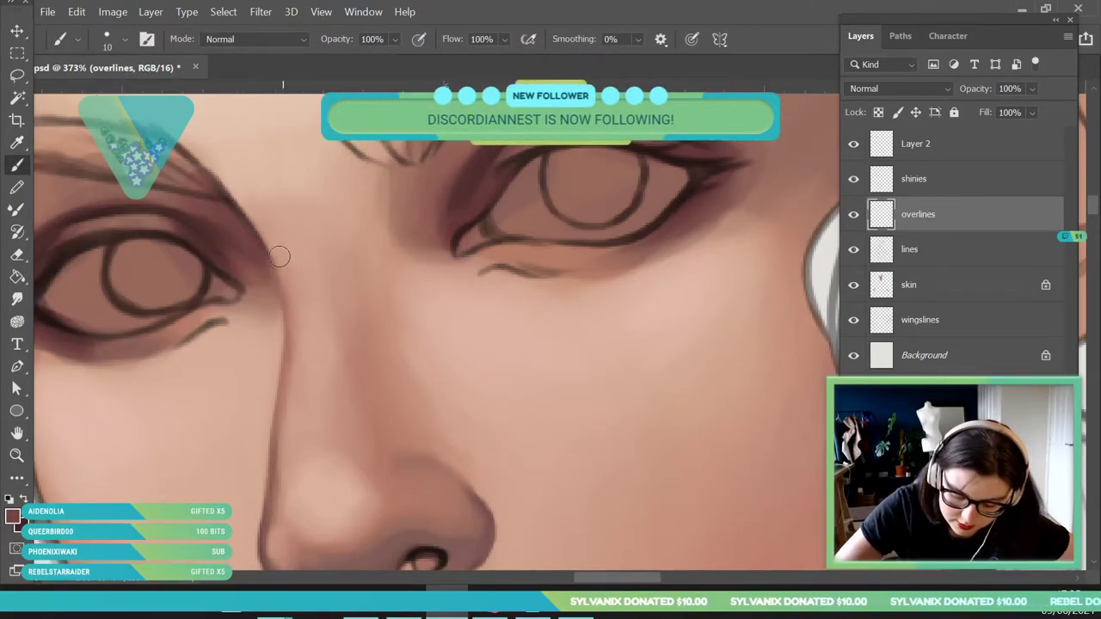
Sample the brown below the right eye and paint over the under-eye crease lines of both eyes.
left_click(17, 455)
left_click_drag(248, 273, 258, 327)
key("i")
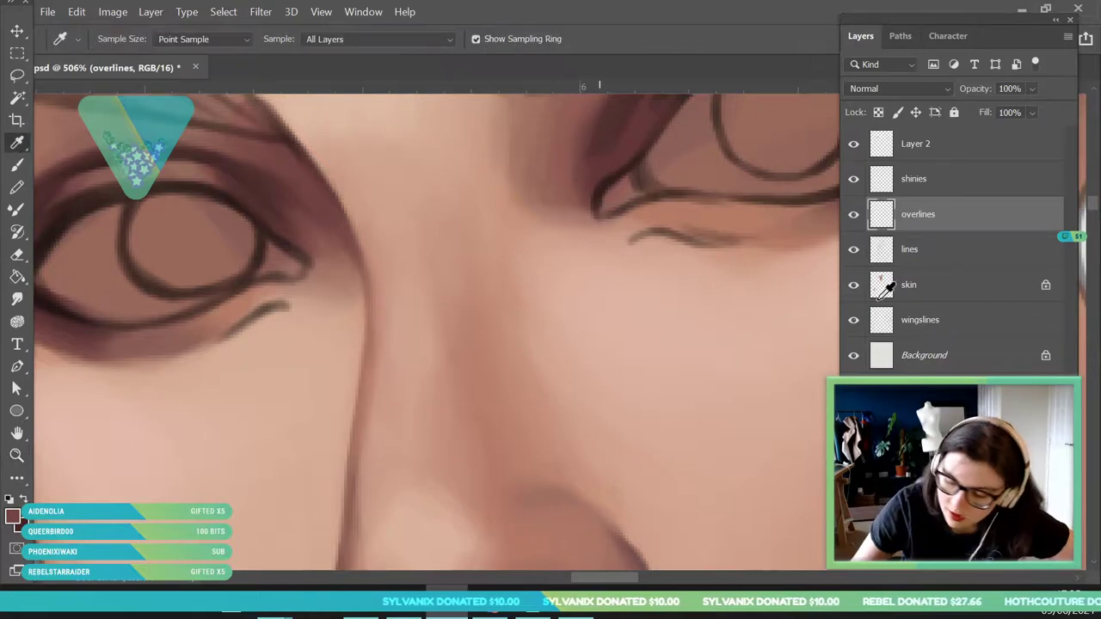
left_click(217, 325)
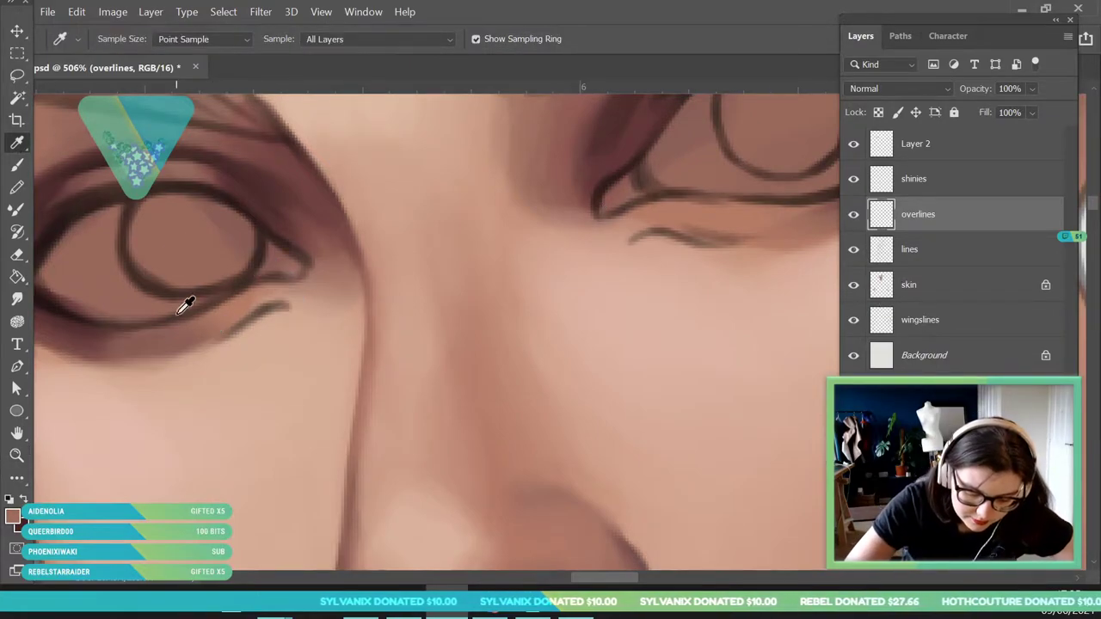
key("b")
mouse_move(288, 309)
left_mouse_down()
mouse_move(226, 342)
mouse_move(165, 351)
left_mouse_up()
left_click_drag(255, 315, 199, 348)
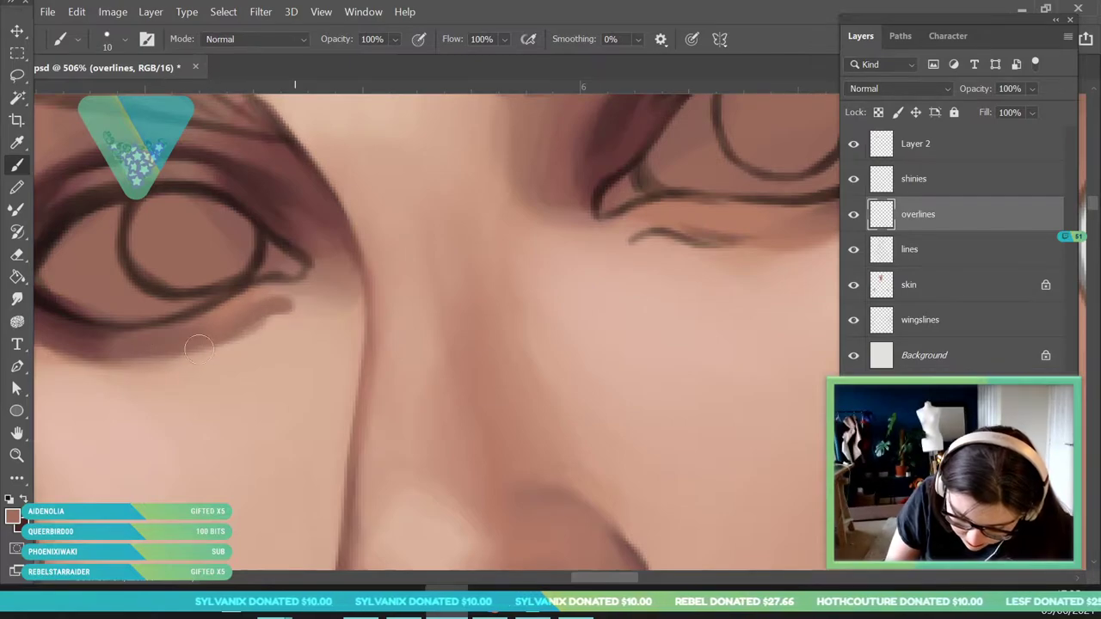
mouse_move(687, 254)
left_mouse_down()
mouse_move(636, 244)
mouse_move(695, 246)
mouse_move(646, 228)
left_mouse_up()
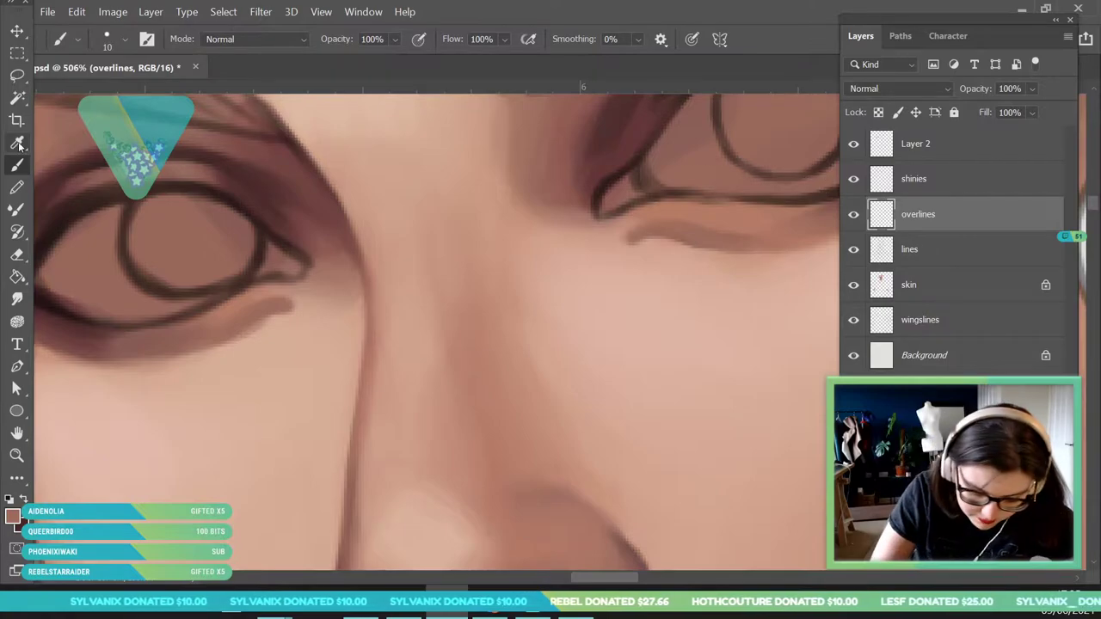
Sample the light skin tone below the left eye and soften the lower edge of both eyes' under-eye creases.
left_click(283, 314, "alt")
left_click_drag(288, 322, 252, 327)
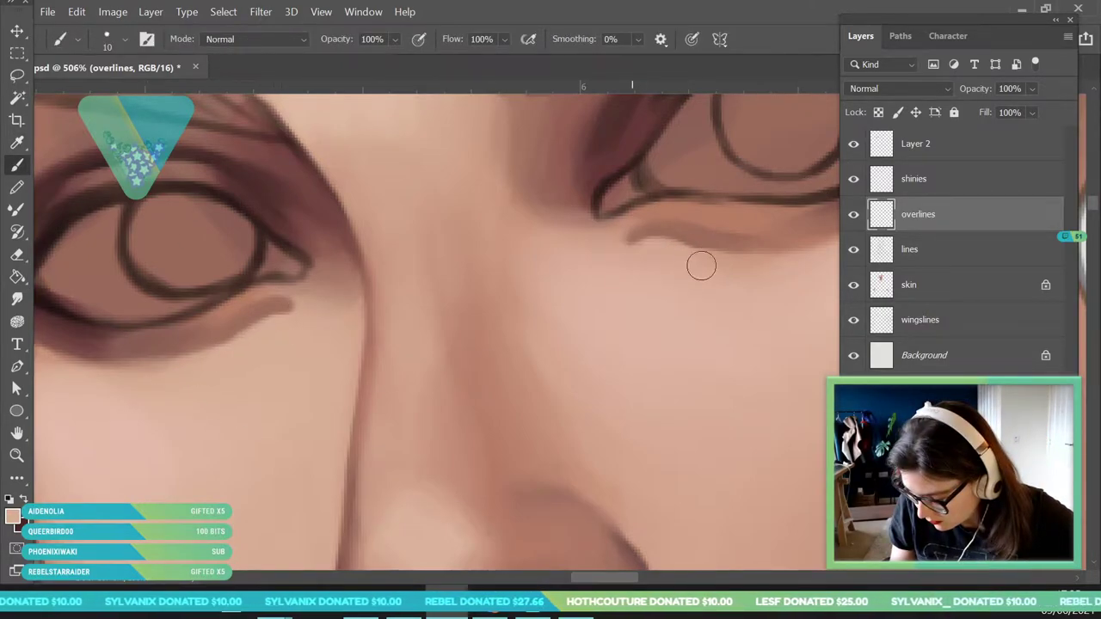
left_click_drag(653, 241, 786, 260)
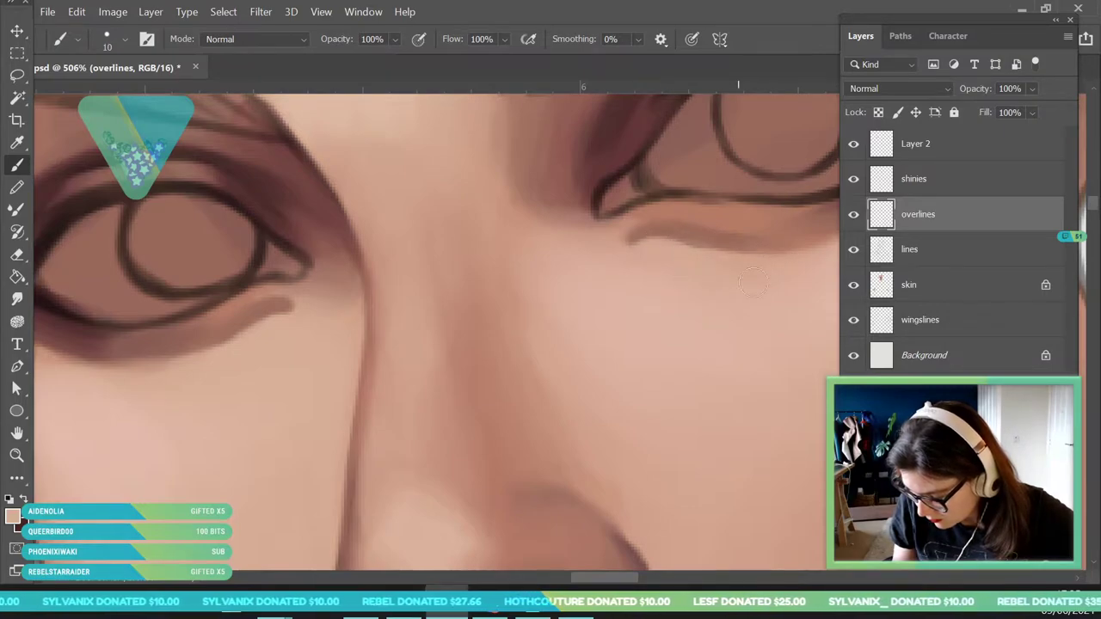
Paint thin light skin-tone highlights around the inner corners of both eyes and along the left lower lid with a 6 px brush.
left_click(239, 311, "alt")
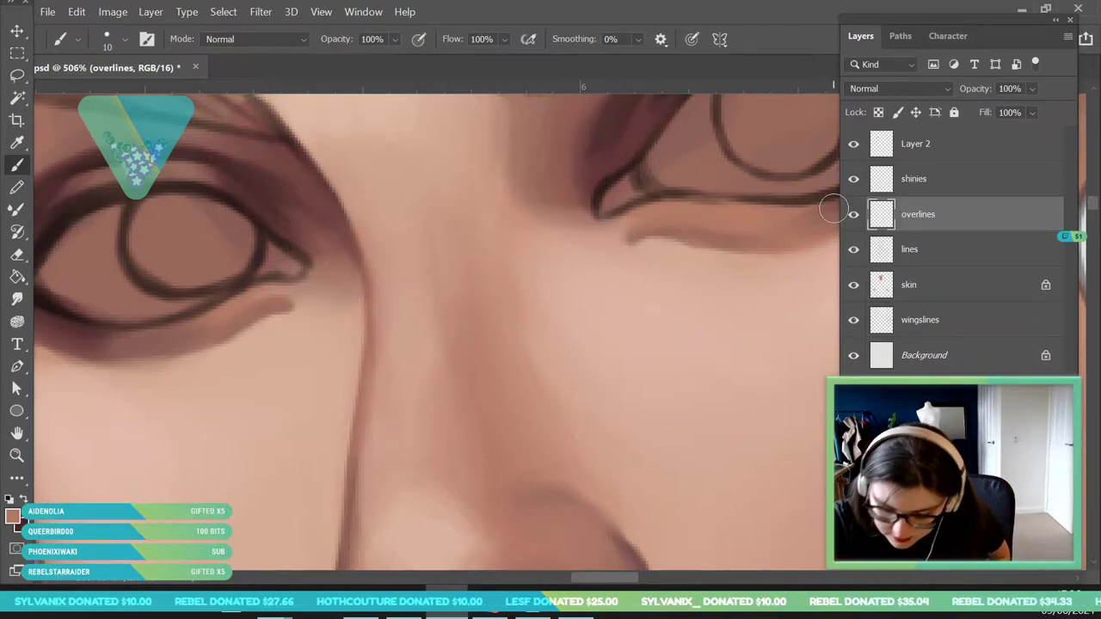
left_click(245, 303, "alt")
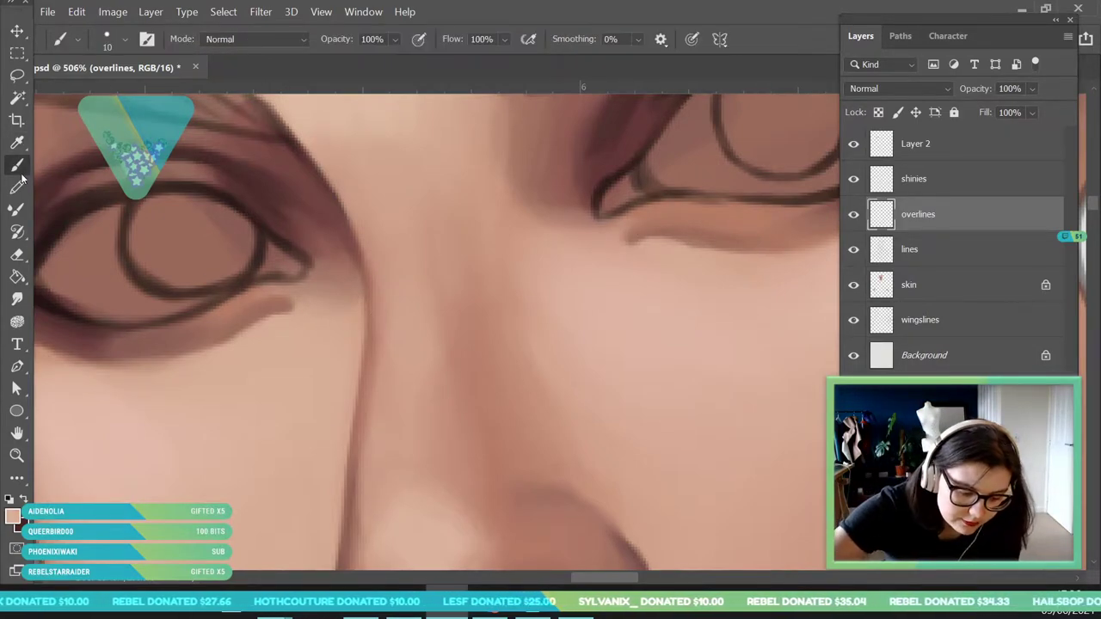
left_click(108, 41)
type("6")
key("Return")
key("Return")
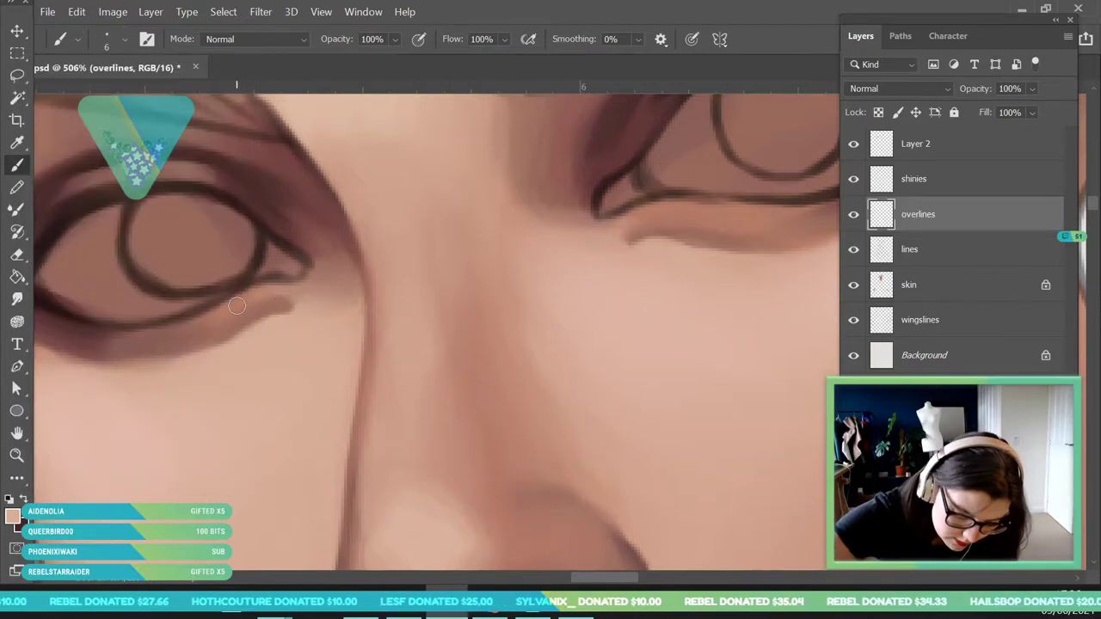
left_click_drag(188, 327, 295, 287)
left_click_drag(221, 313, 288, 290)
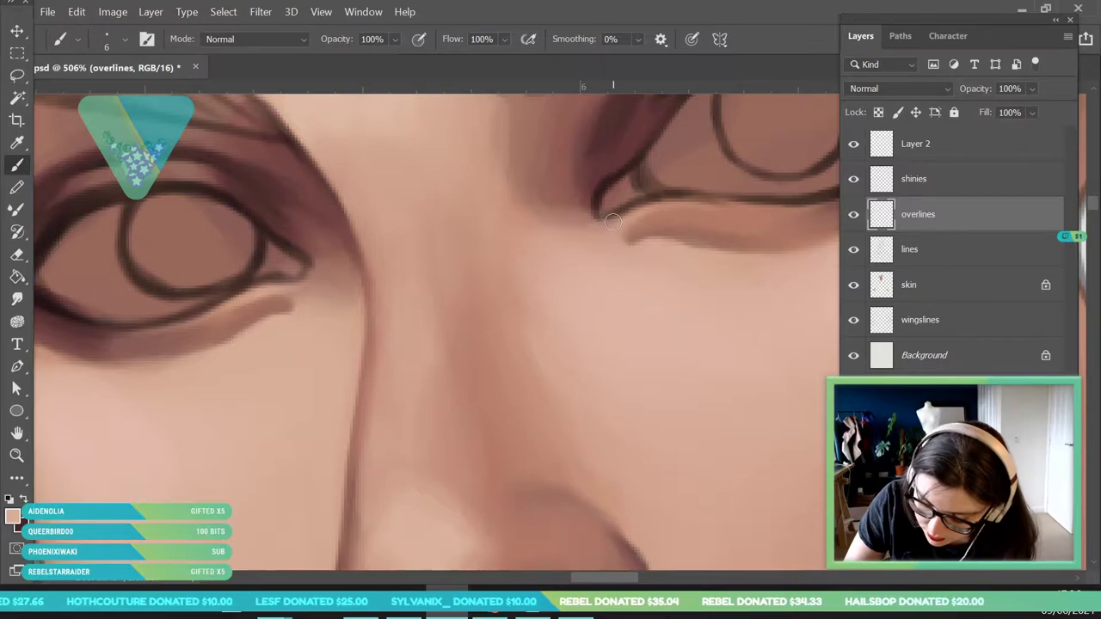
left_click_drag(590, 210, 636, 139)
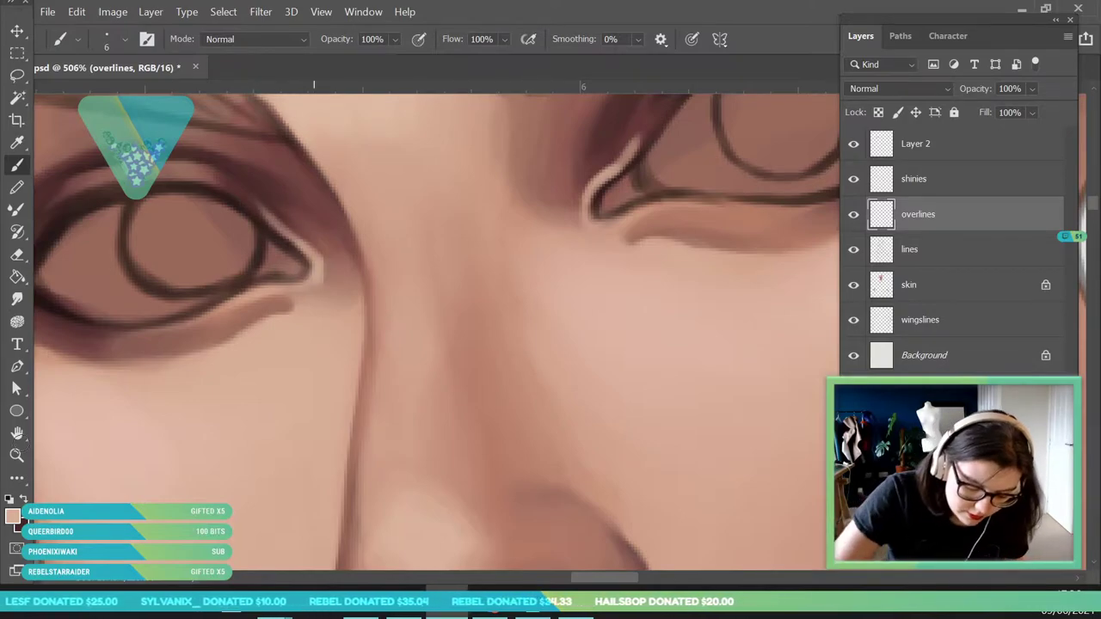
Paint light pinkish highlights on the upper lids of both eyes with a 4 px brush.
key("ctrl+space")
left_click_drag(354, 288, 336, 384)
left_click_drag(438, 309, 402, 348)
left_click_drag(483, 289, 515, 358)
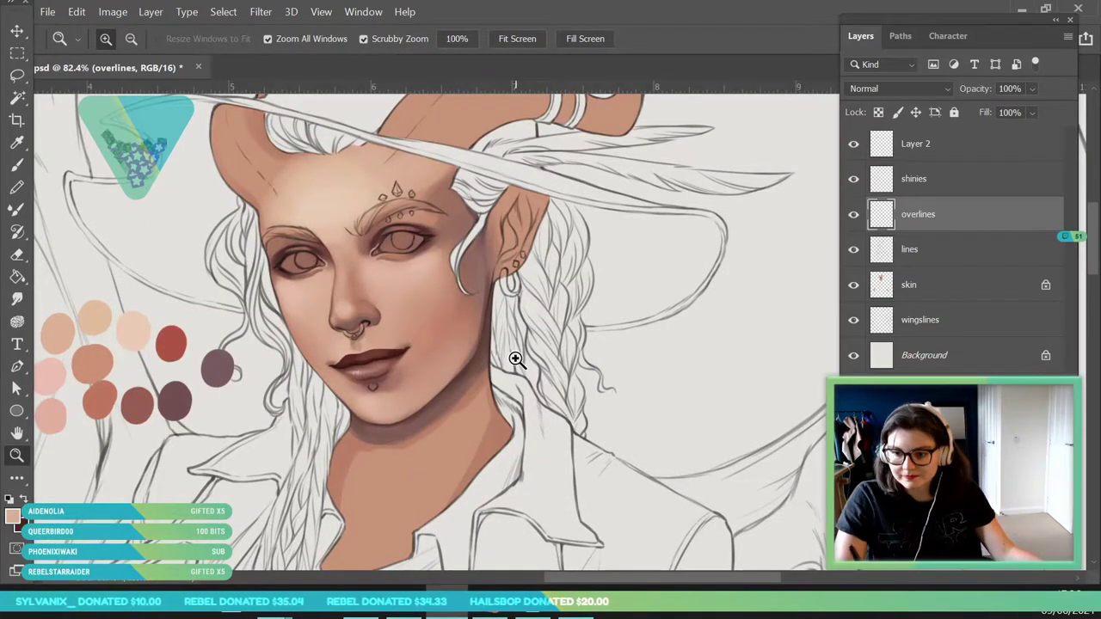
scroll(459, 290, "down", 3)
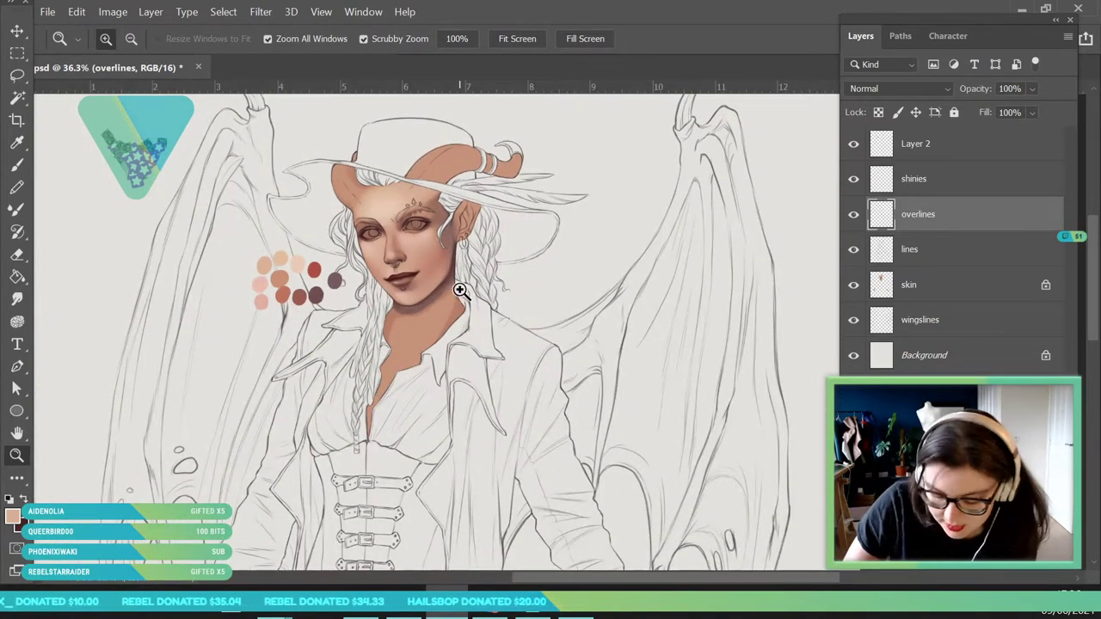
scroll(484, 410, "up", 4)
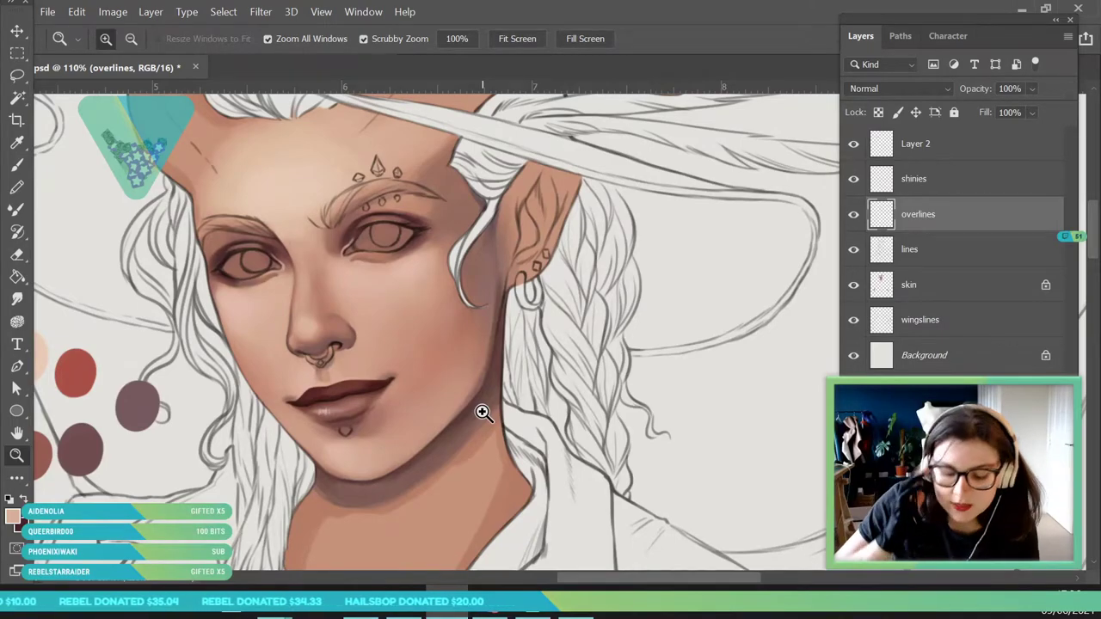
scroll(314, 228, "up", 6)
key("i")
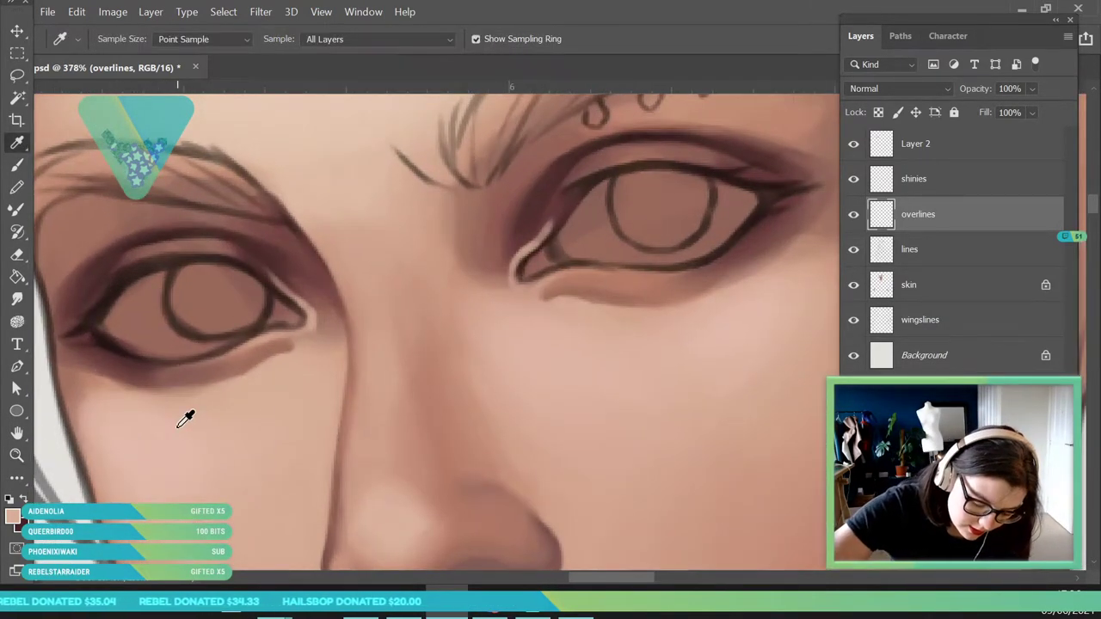
key("b")
left_click(120, 41)
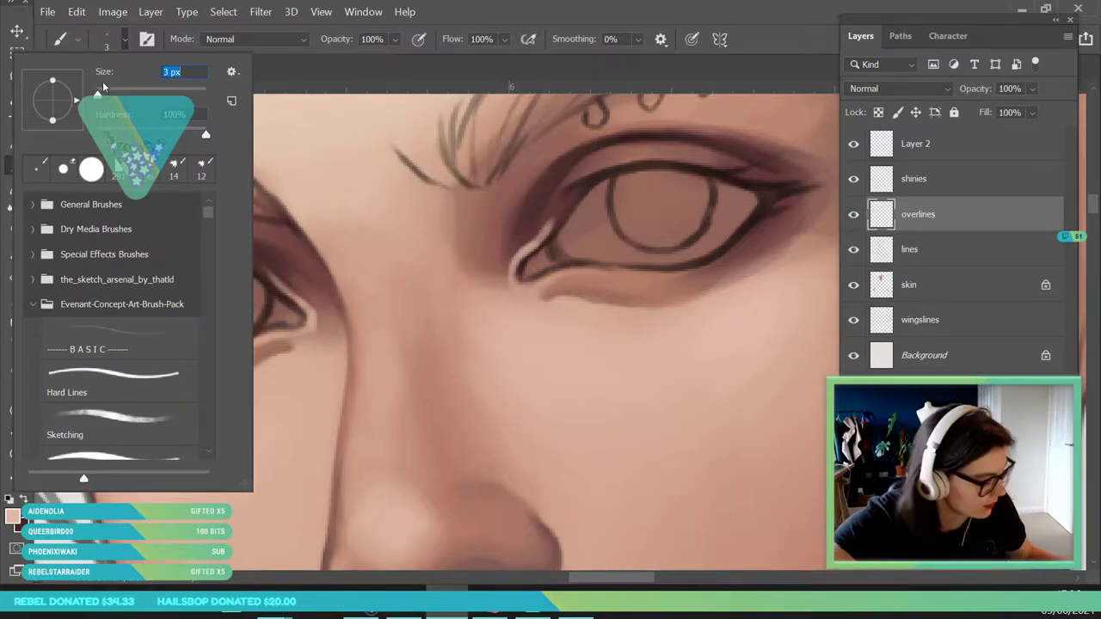
key("Return")
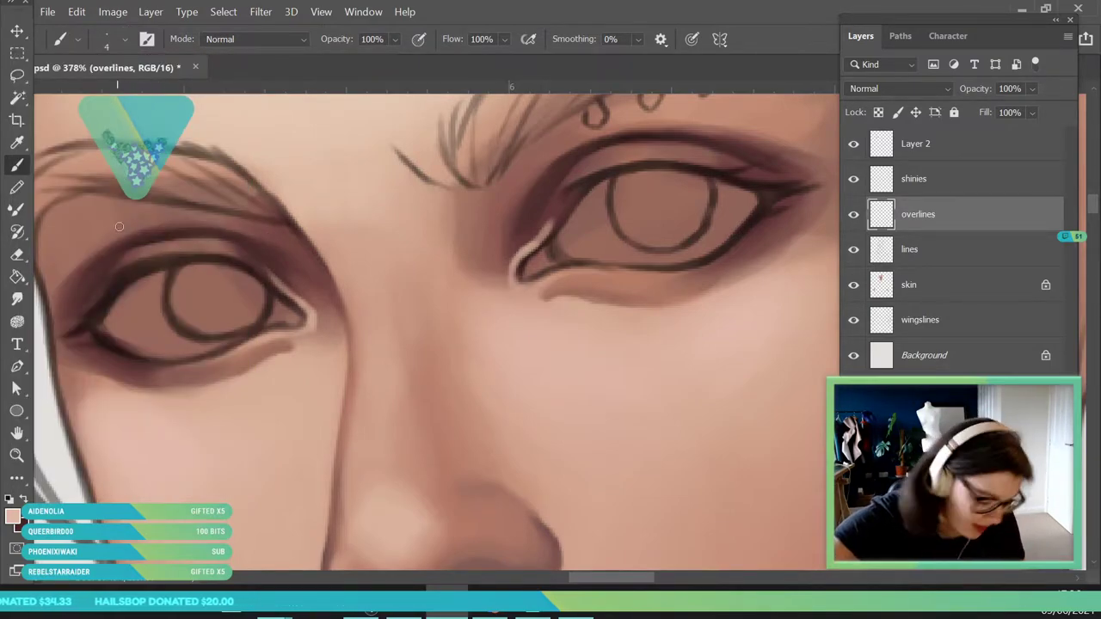
left_click_drag(148, 254, 184, 248)
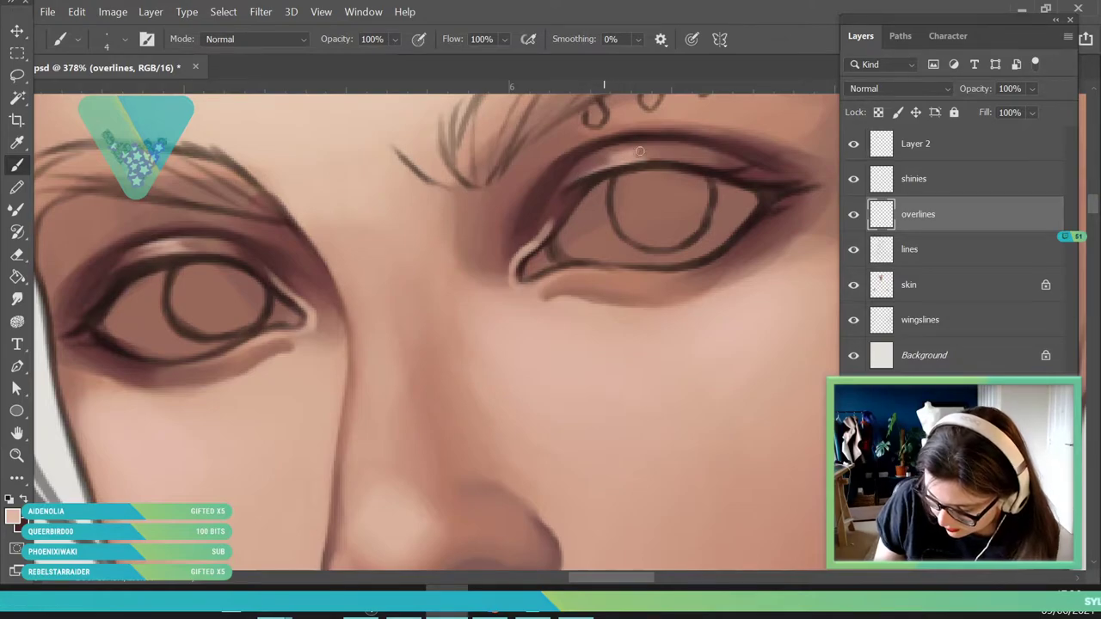
Create a new layer named eyes directly above the skin layer.
left_click(18, 456)
left_click_drag(314, 270, 301, 465)
left_click_drag(390, 282, 427, 401)
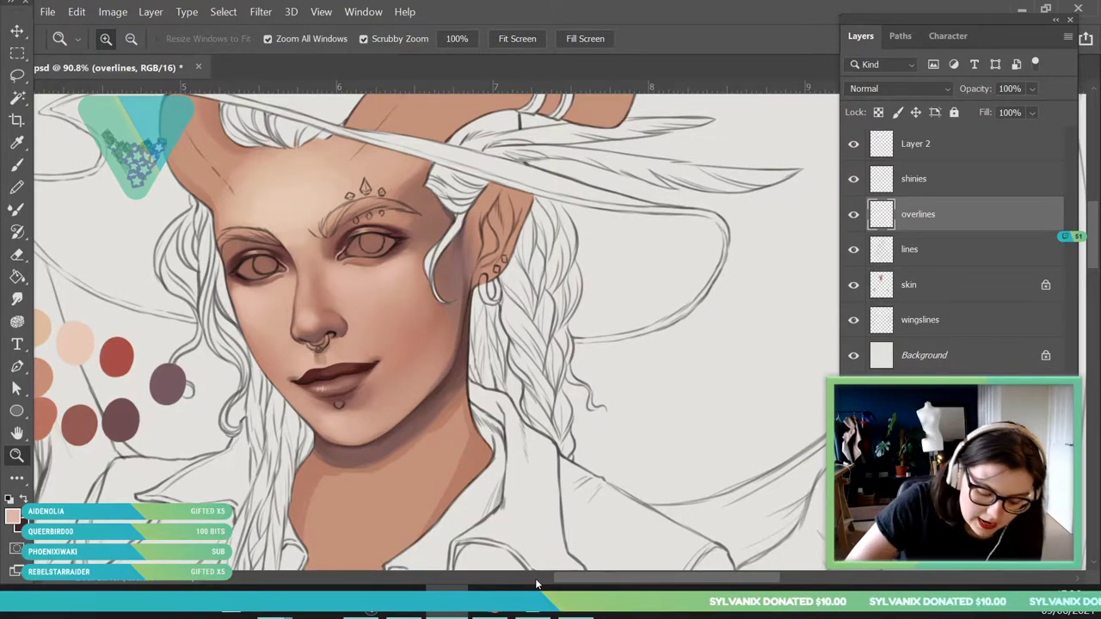
left_click_drag(351, 322, 408, 409)
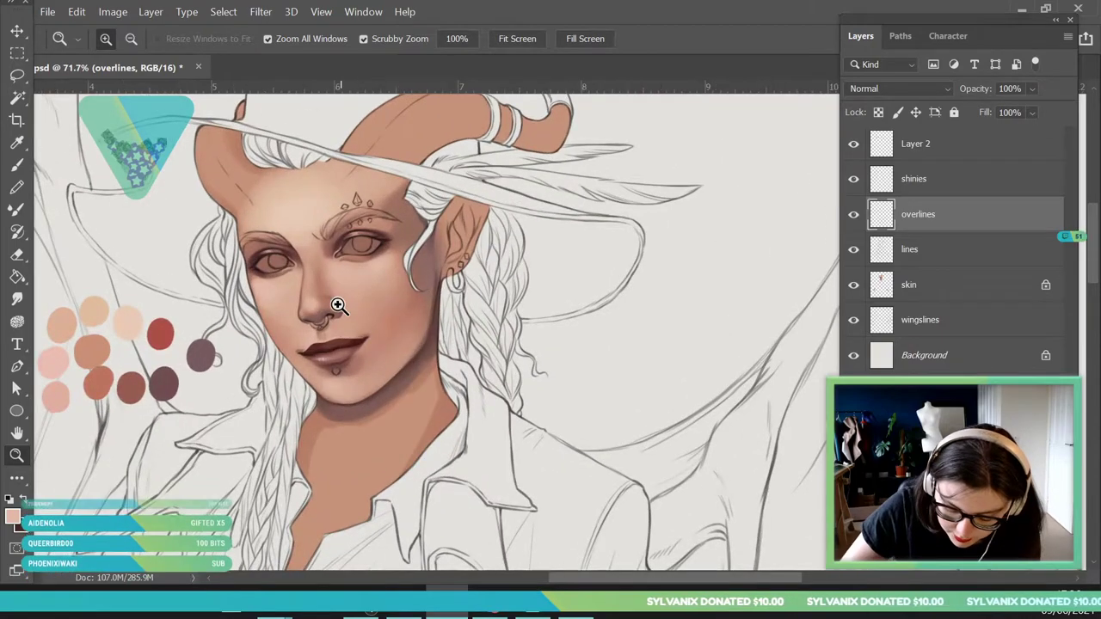
left_click(340, 304)
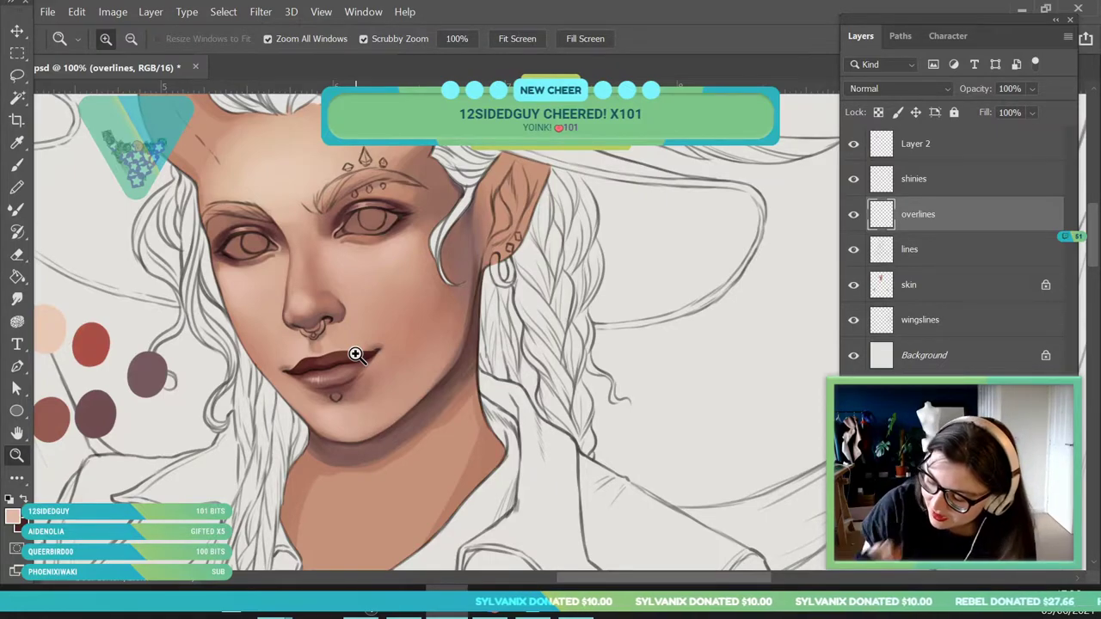
left_click(916, 297)
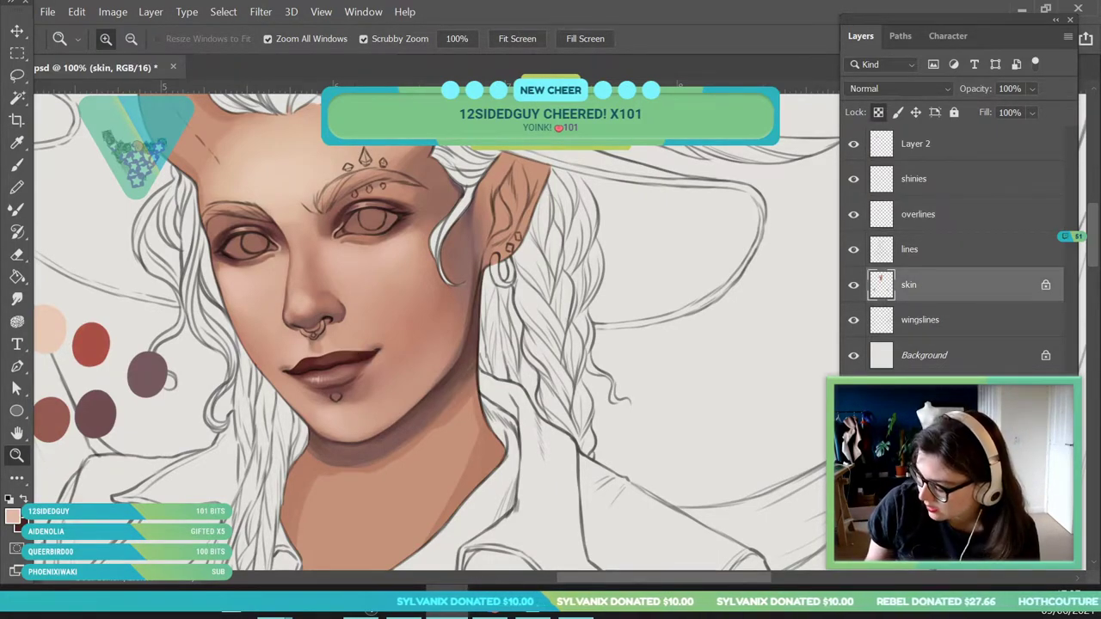
left_click(1008, 553)
double_click(921, 287)
type("eyes")
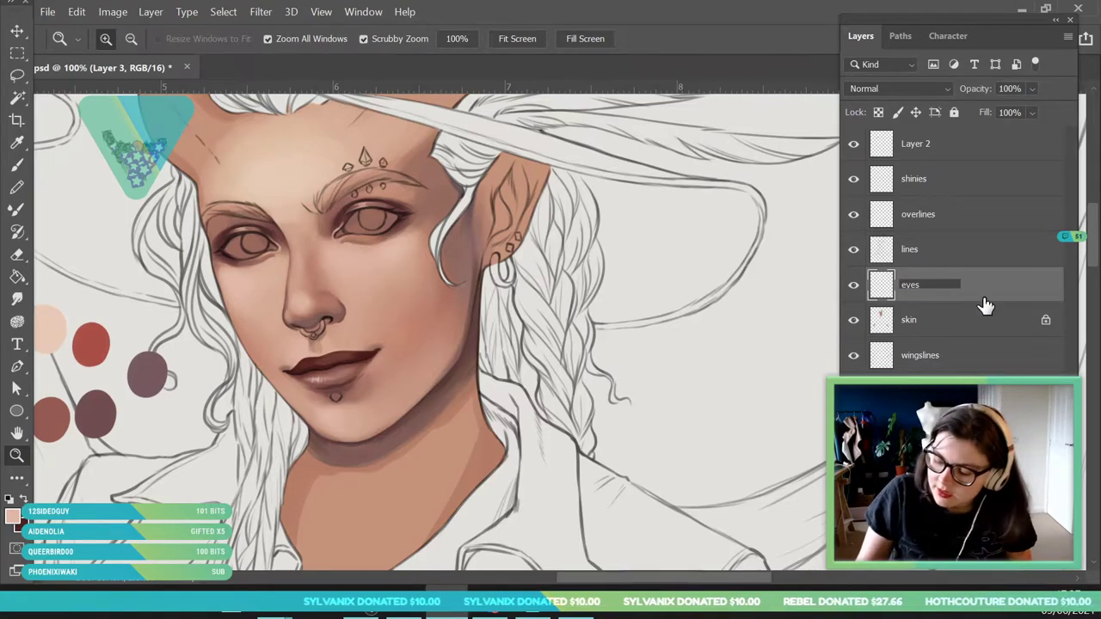
key("Return")
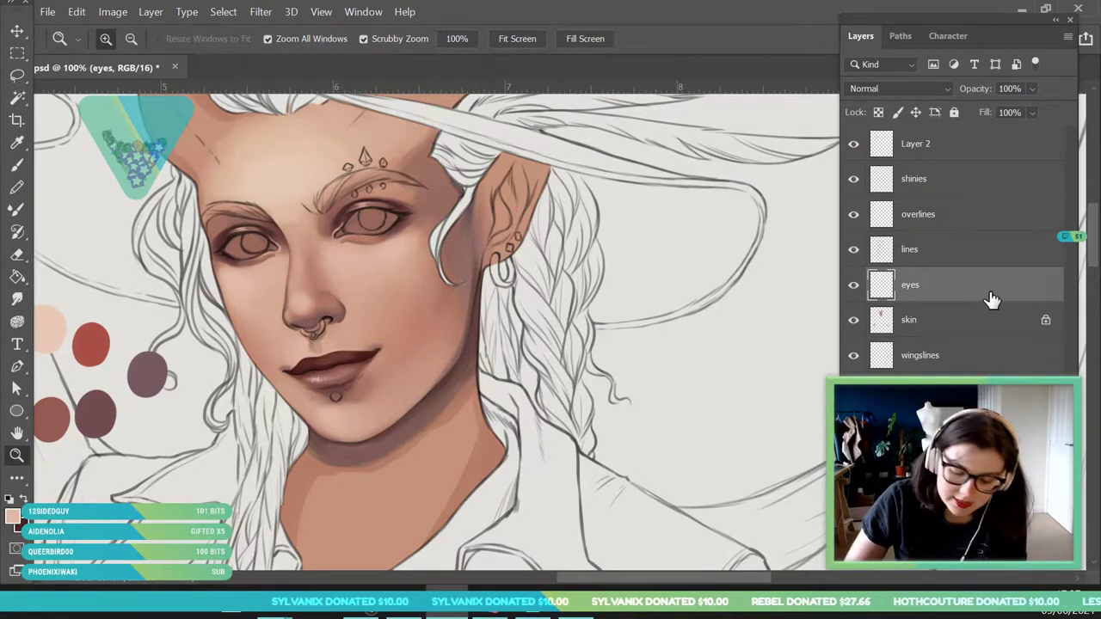
Set the foreground colour to the dark reddish brown 492928.
left_click(13, 517)
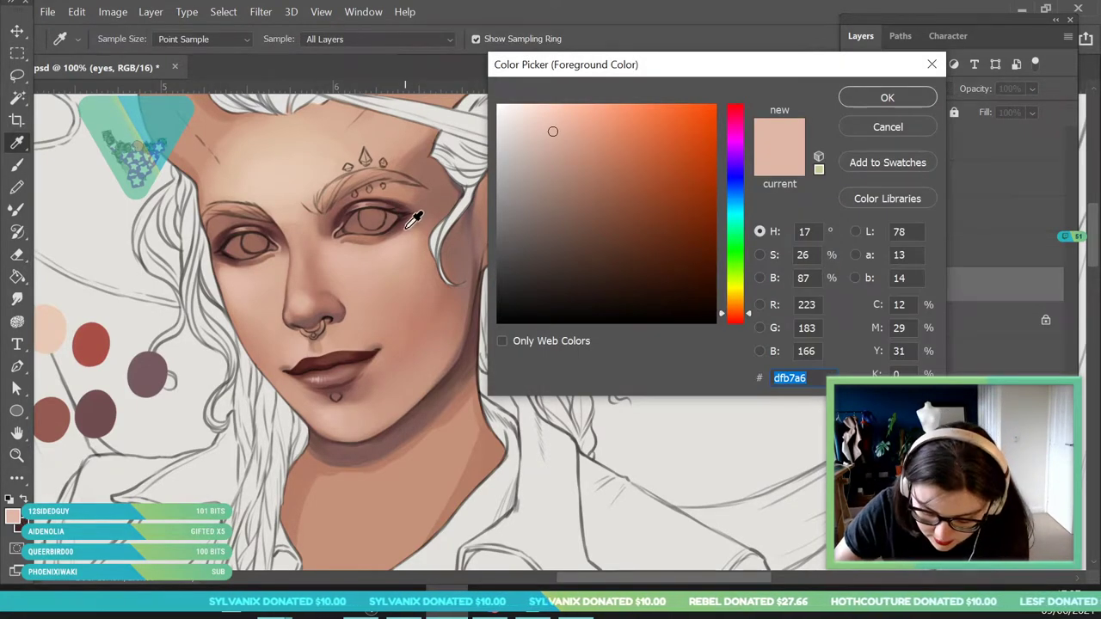
left_click(404, 229)
left_click_drag(584, 227, 569, 260)
left_click(871, 102)
key("z")
left_click(273, 270)
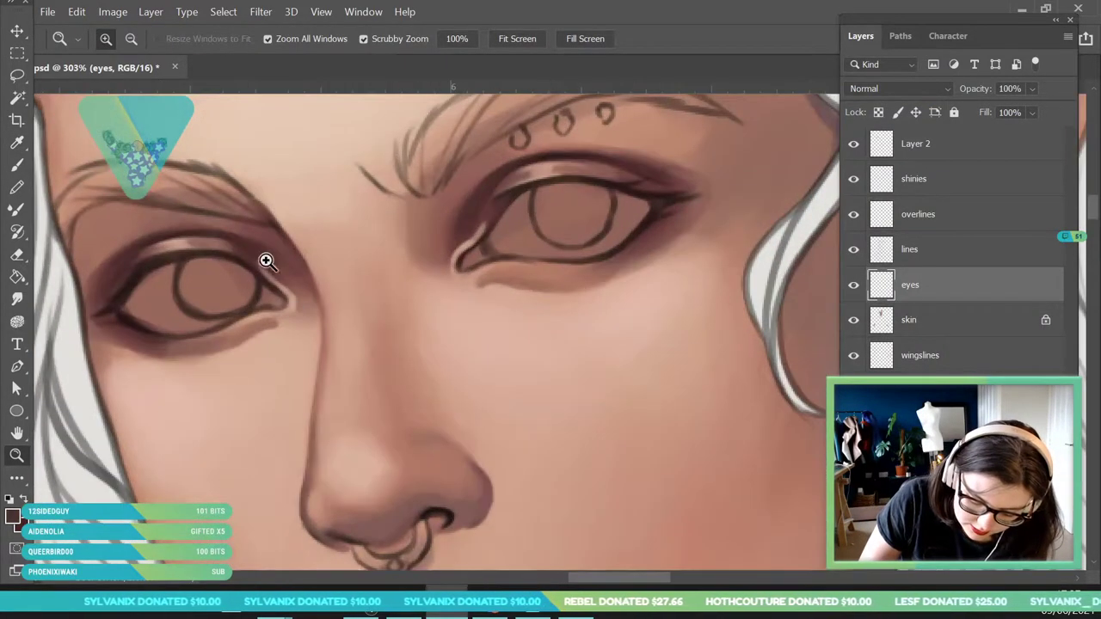
left_click(13, 516)
left_click(597, 260)
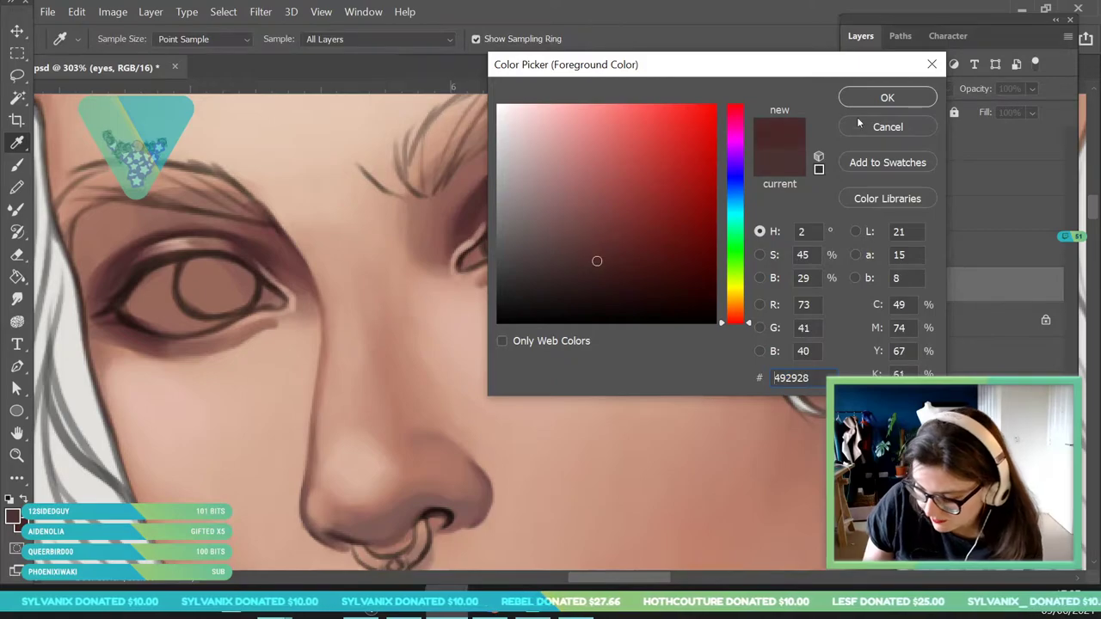
key("Return")
Fill the inside of both eyes with the dark reddish brown on the eyes layer using a 14 px brush.
key("b")
left_click(110, 42)
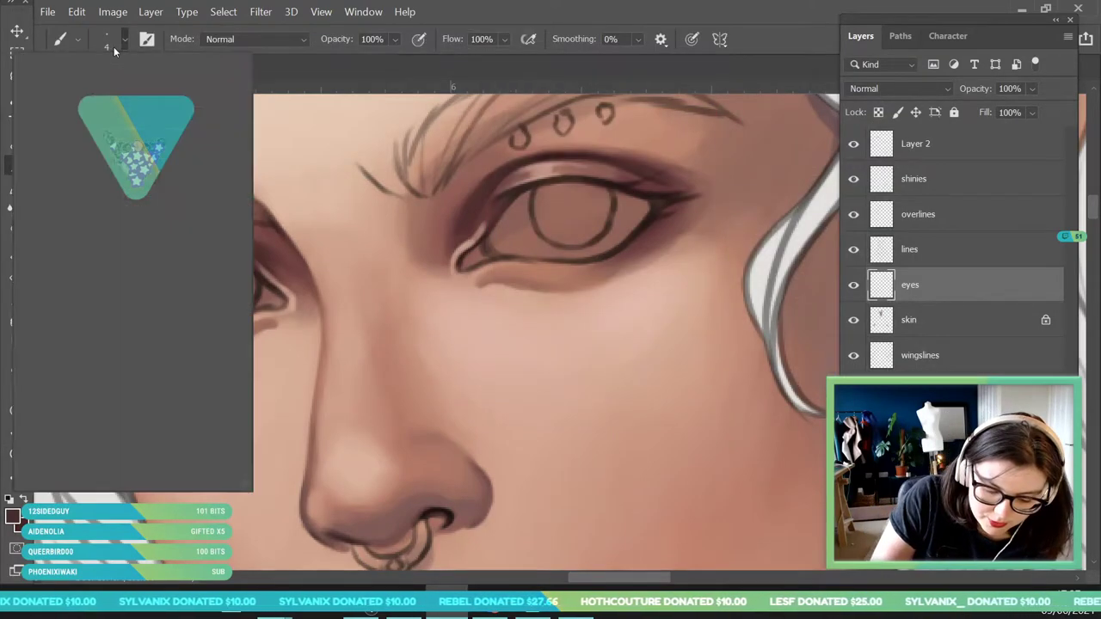
left_click(103, 93)
left_click(541, 236)
mouse_move(489, 248)
left_mouse_down()
mouse_move(462, 266)
mouse_move(531, 212)
mouse_move(509, 219)
mouse_move(501, 238)
mouse_move(564, 203)
left_mouse_up()
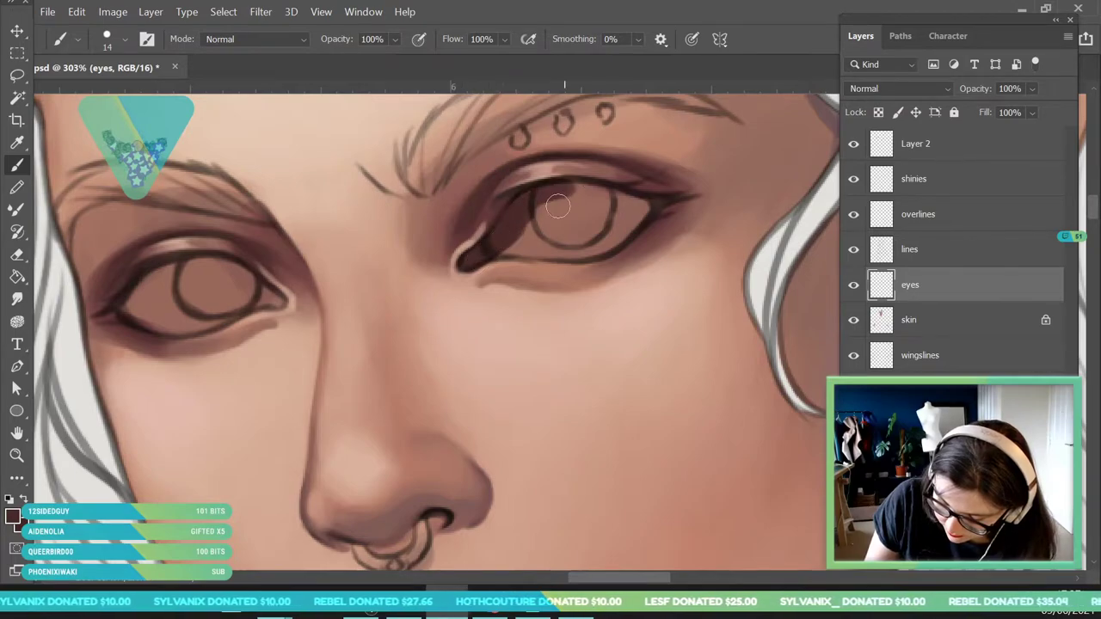
mouse_move(476, 263)
left_mouse_down()
mouse_move(574, 247)
mouse_move(530, 241)
mouse_move(613, 237)
mouse_move(597, 248)
mouse_move(651, 206)
mouse_move(586, 212)
mouse_move(658, 204)
mouse_move(587, 193)
mouse_move(513, 211)
mouse_move(594, 196)
mouse_move(551, 194)
mouse_move(641, 204)
mouse_move(559, 212)
mouse_move(602, 222)
mouse_move(524, 251)
left_mouse_up()
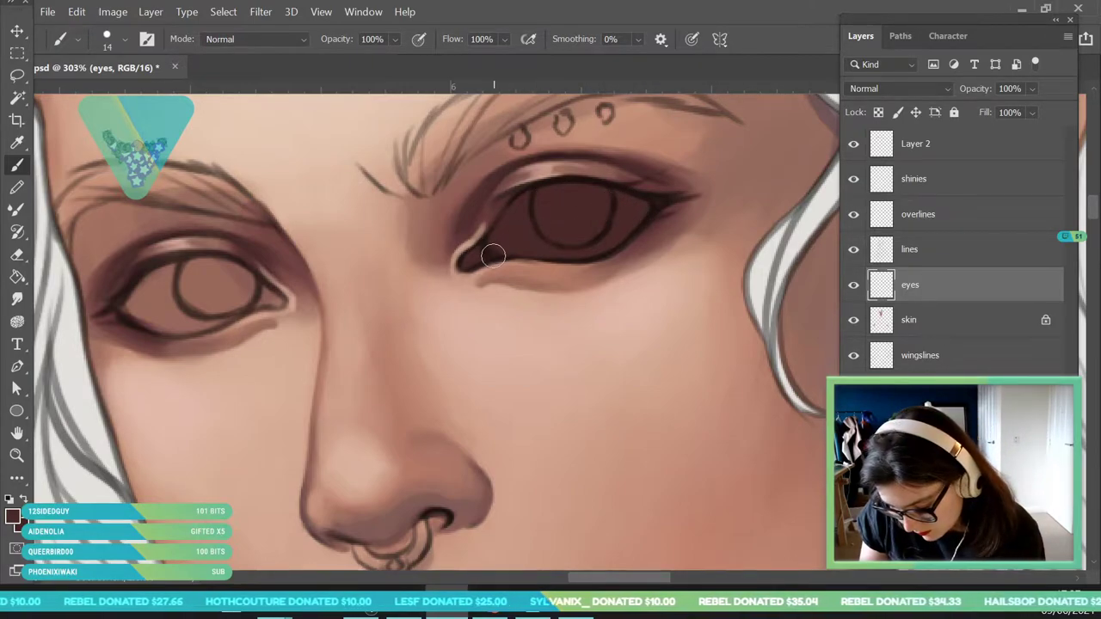
mouse_move(129, 310)
left_mouse_down()
mouse_move(163, 321)
mouse_move(221, 309)
mouse_move(201, 320)
mouse_move(272, 297)
mouse_move(263, 293)
left_mouse_up()
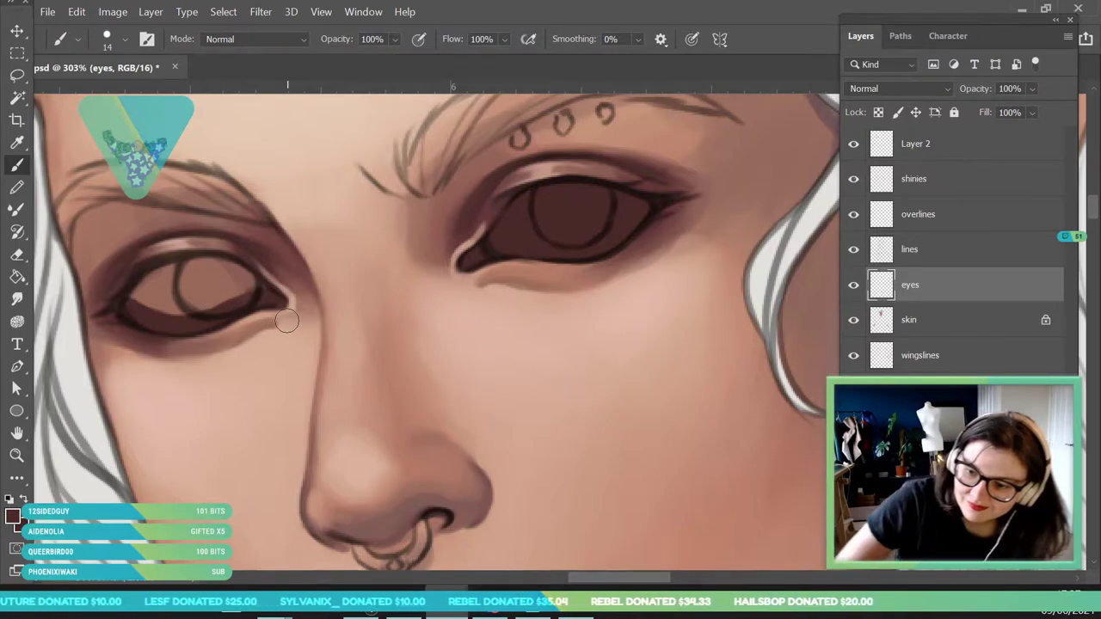
mouse_move(133, 305)
left_mouse_down()
mouse_move(145, 294)
mouse_move(120, 310)
mouse_move(195, 265)
mouse_move(226, 264)
mouse_move(260, 292)
left_mouse_up()
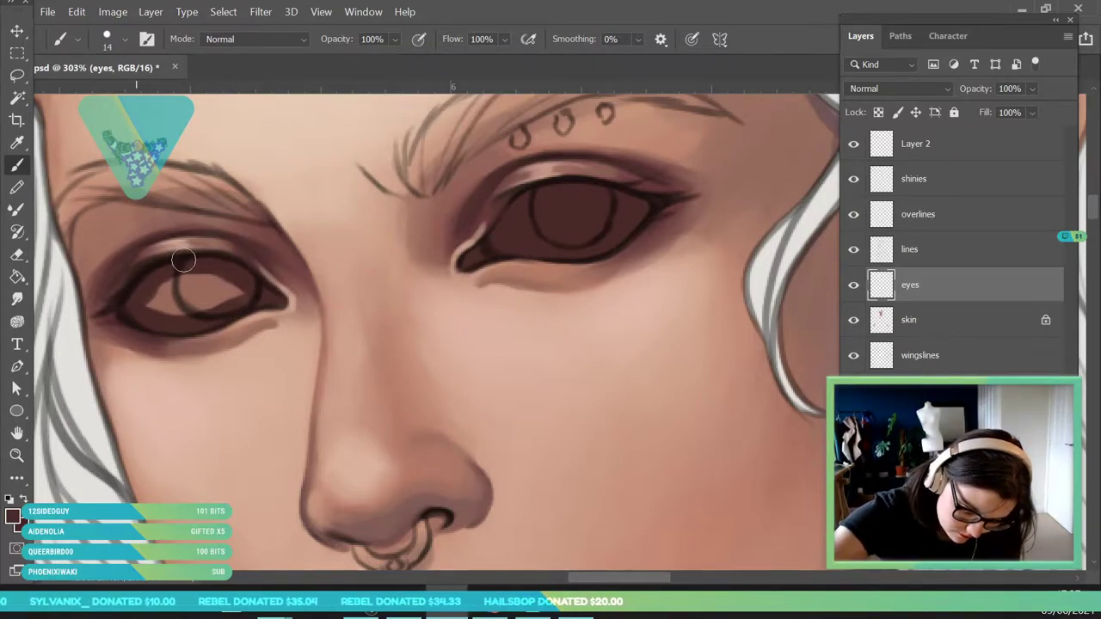
mouse_move(147, 315)
left_mouse_down()
mouse_move(237, 294)
mouse_move(178, 296)
left_mouse_up()
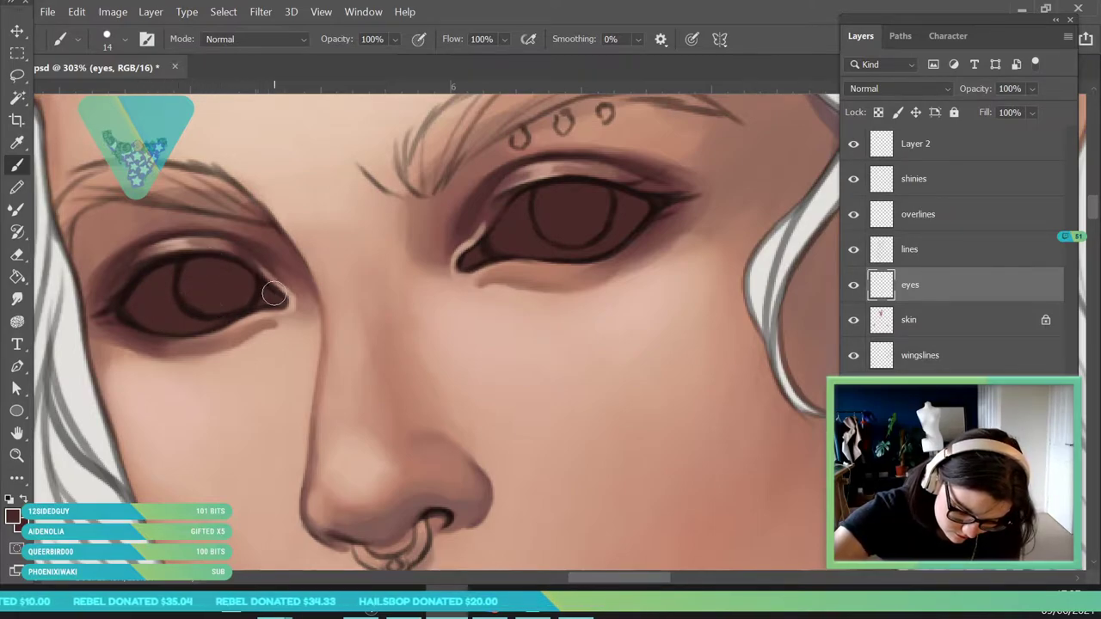
Lock the eyes layer's transparent pixels and set the foreground colour to the muted reddish brown 795757.
key("z")
mouse_move(341, 264)
left_mouse_down()
mouse_move(261, 411)
mouse_move(263, 431)
left_mouse_up()
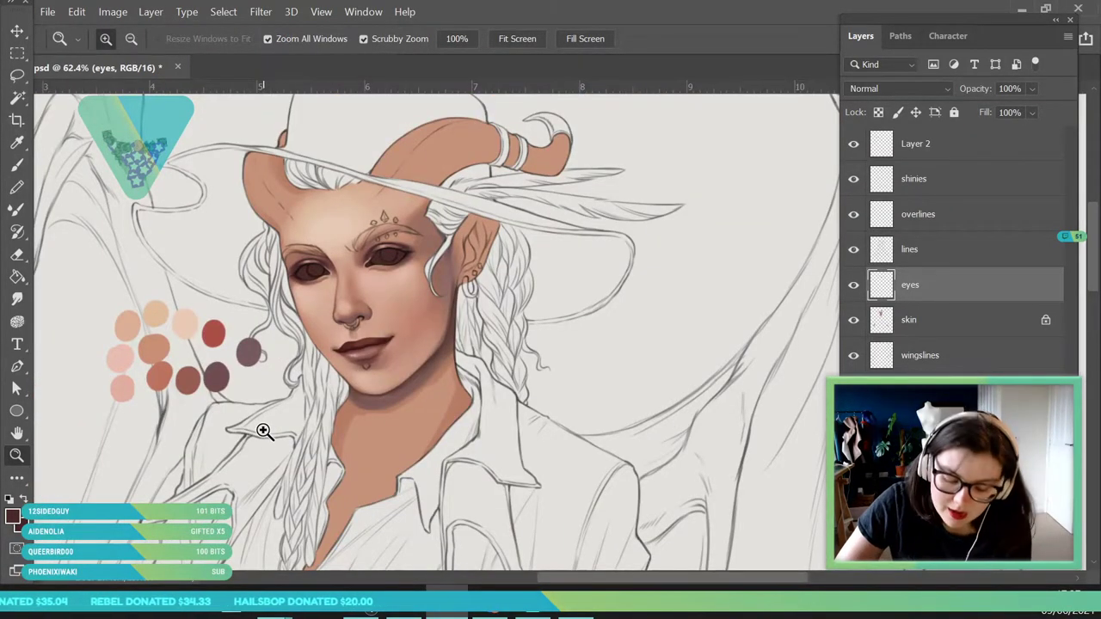
scroll(418, 352, "down", 4)
scroll(393, 204, "up", 6)
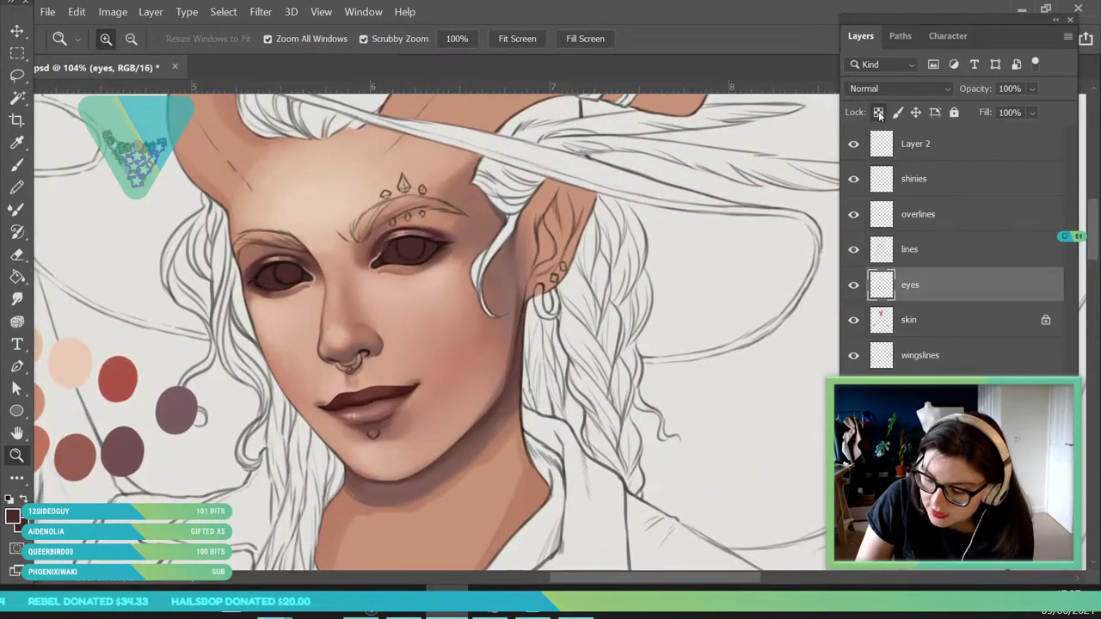
scroll(364, 346, "up", 2)
left_click(12, 515)
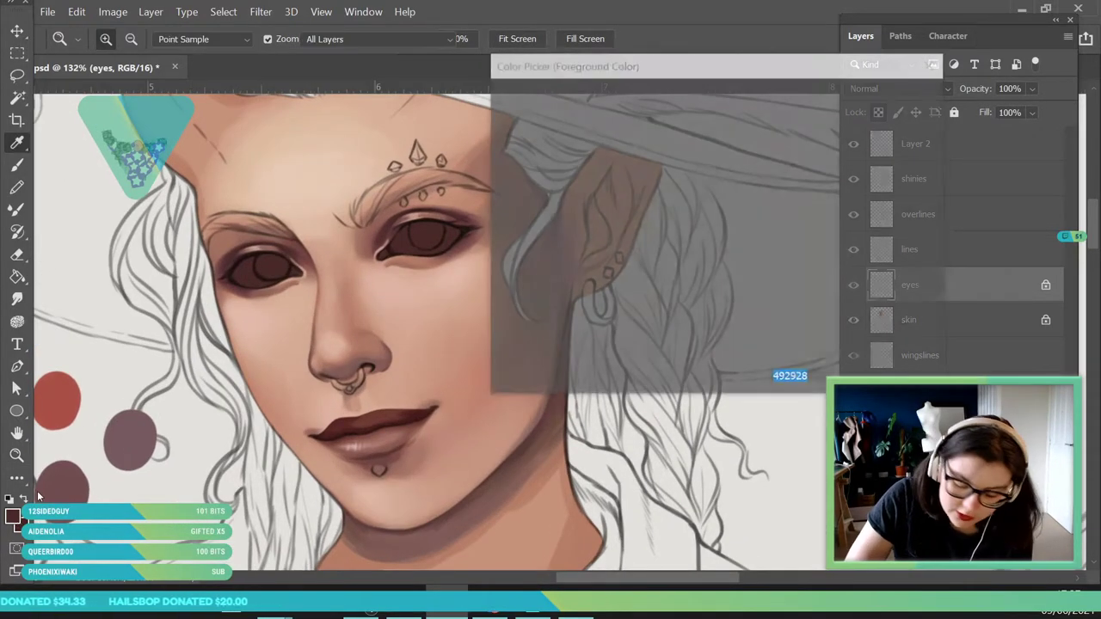
left_click_drag(747, 328, 746, 328)
left_click_drag(567, 217, 560, 220)
left_click(869, 96)
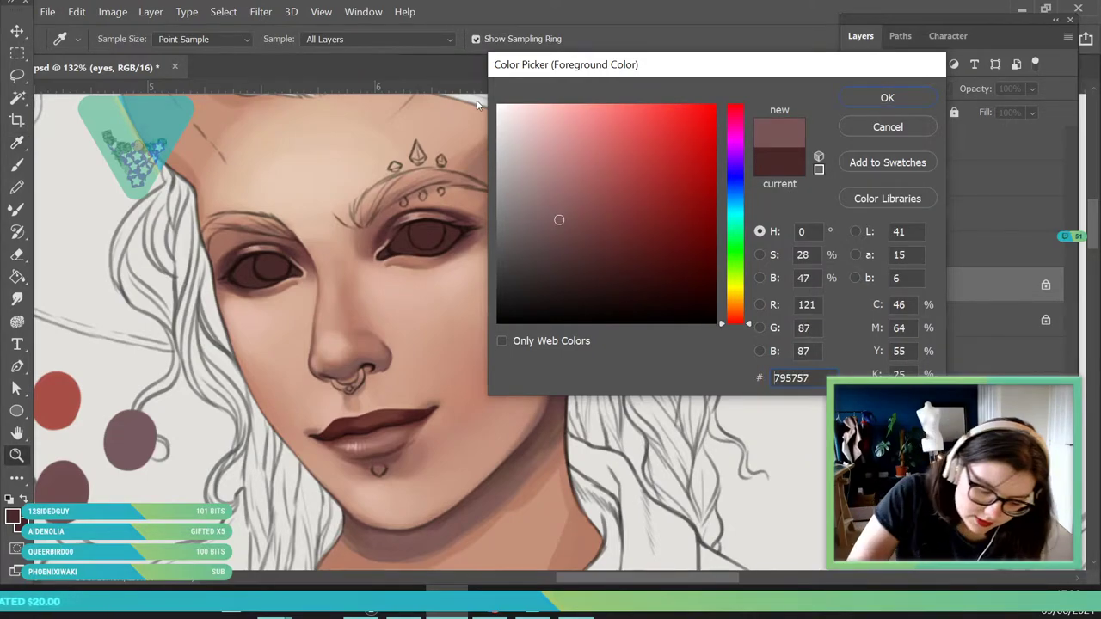
key("Return")
Paint over both eyes with the muted reddish brown on the eyes layer using a 111 px brush.
key("b")
left_click(123, 41)
left_click(179, 95)
left_click(175, 94)
left_click(311, 162)
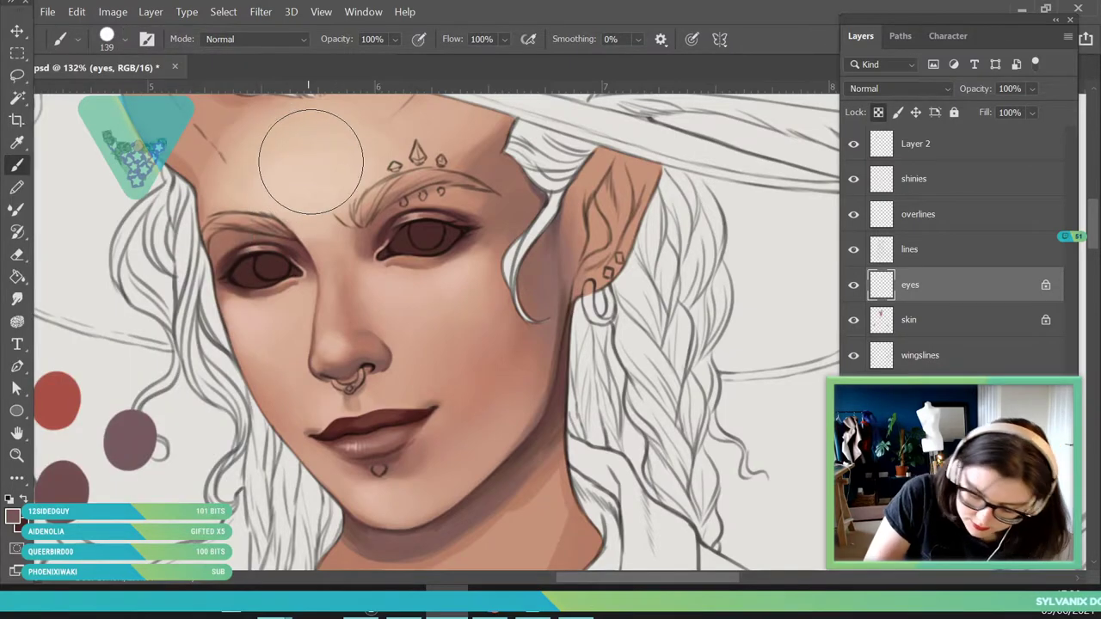
left_click(124, 42)
left_click(154, 93)
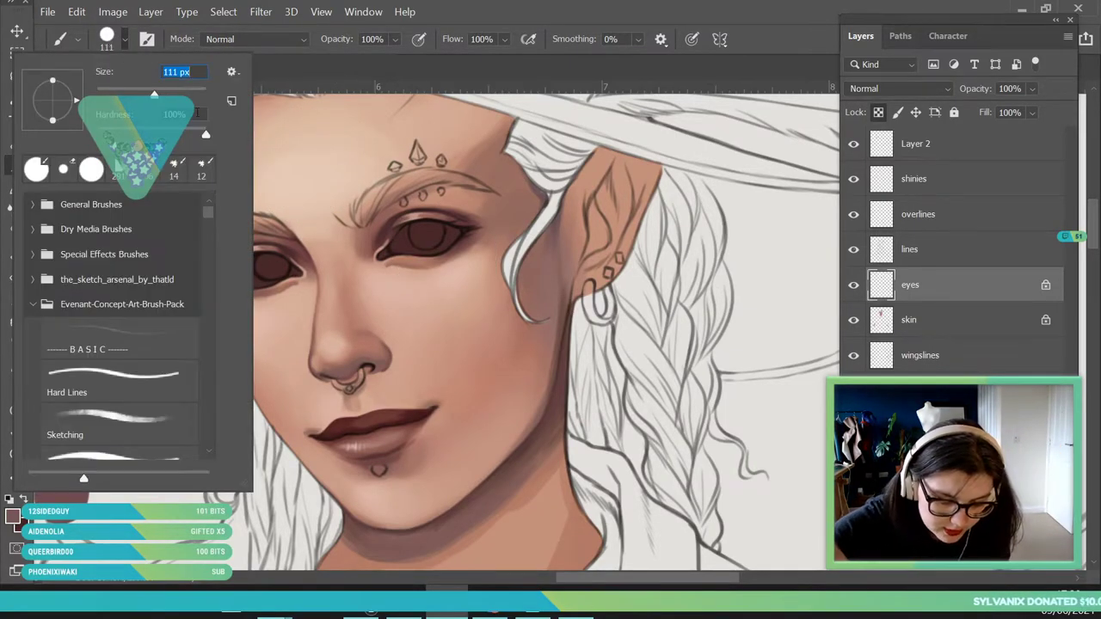
key("Return")
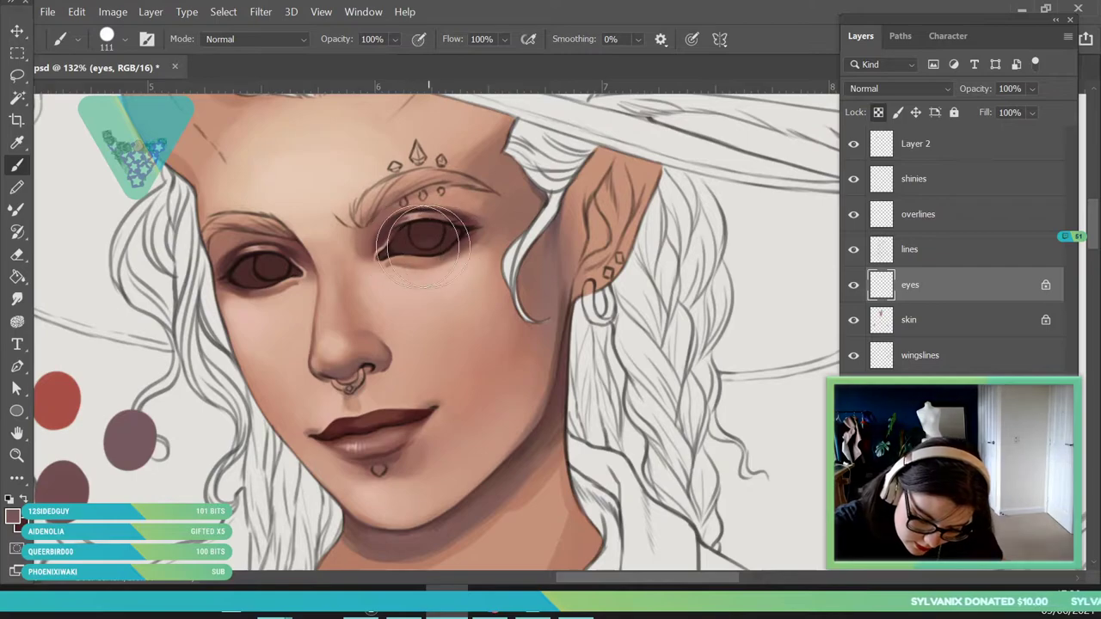
mouse_move(397, 244)
left_mouse_down()
mouse_move(422, 237)
mouse_move(404, 232)
mouse_move(443, 241)
left_mouse_up()
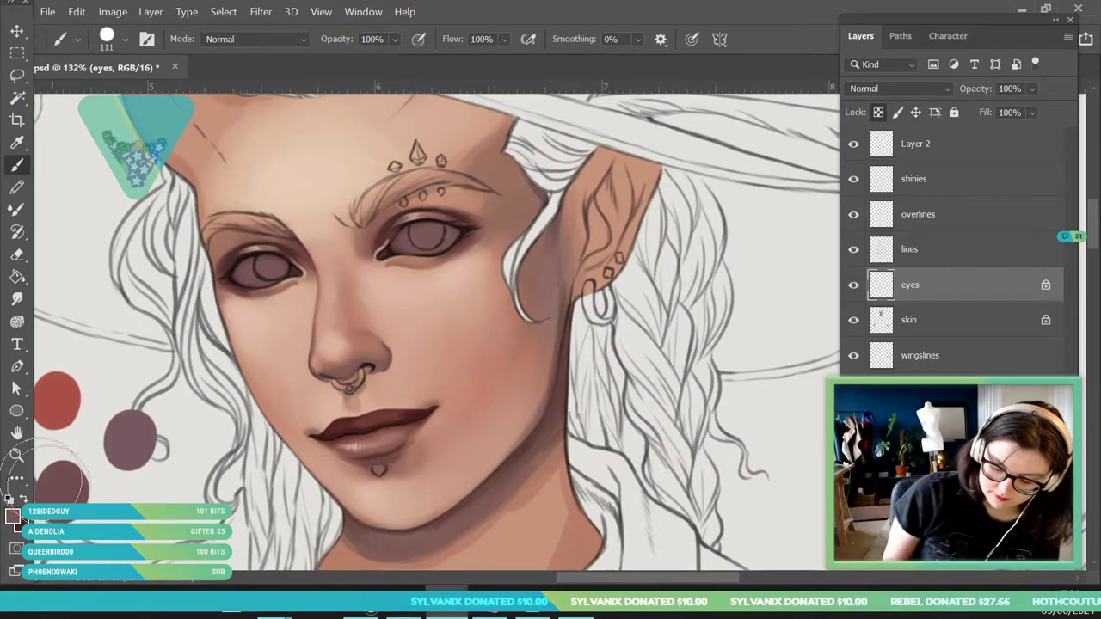
Set the foreground colour to the light greyish brown a89490.
left_click(12, 515)
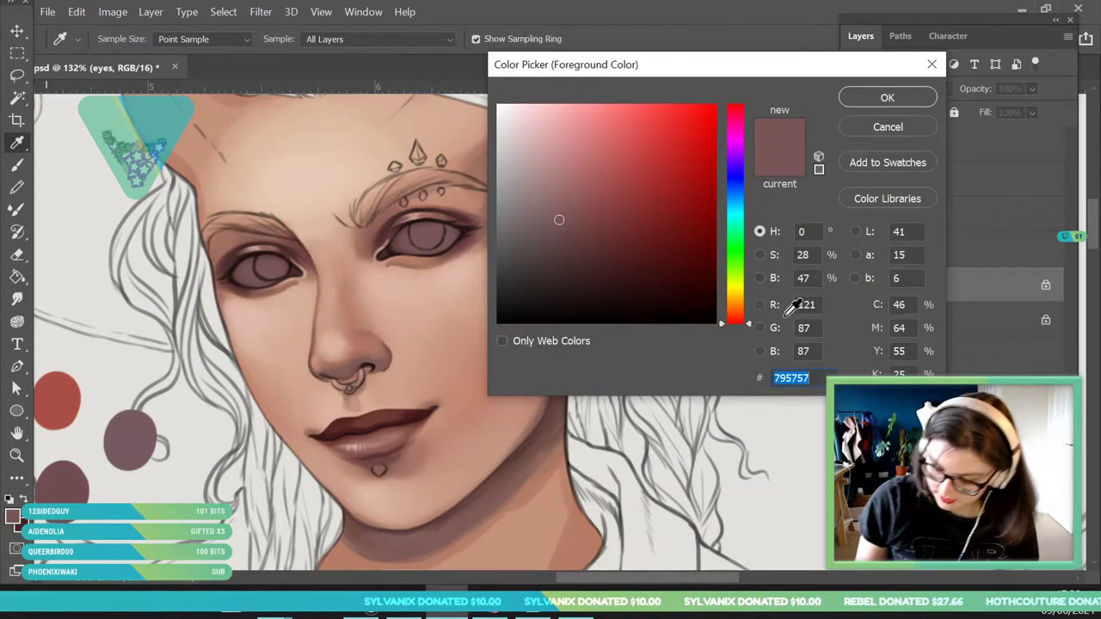
left_click(735, 317)
left_click(522, 186)
left_click(528, 178)
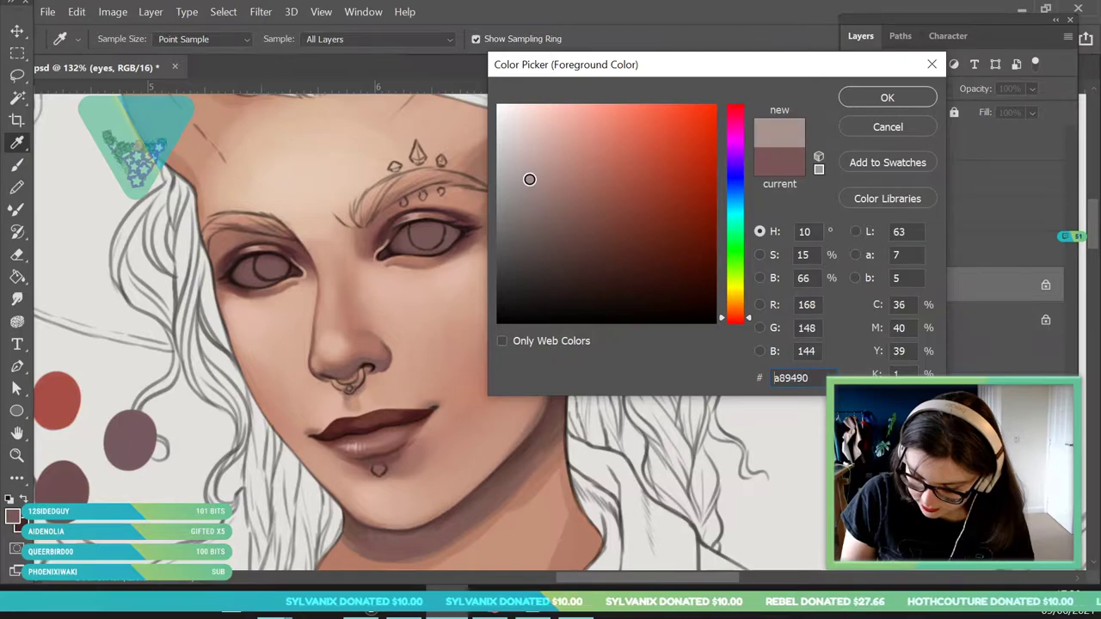
left_click(886, 97)
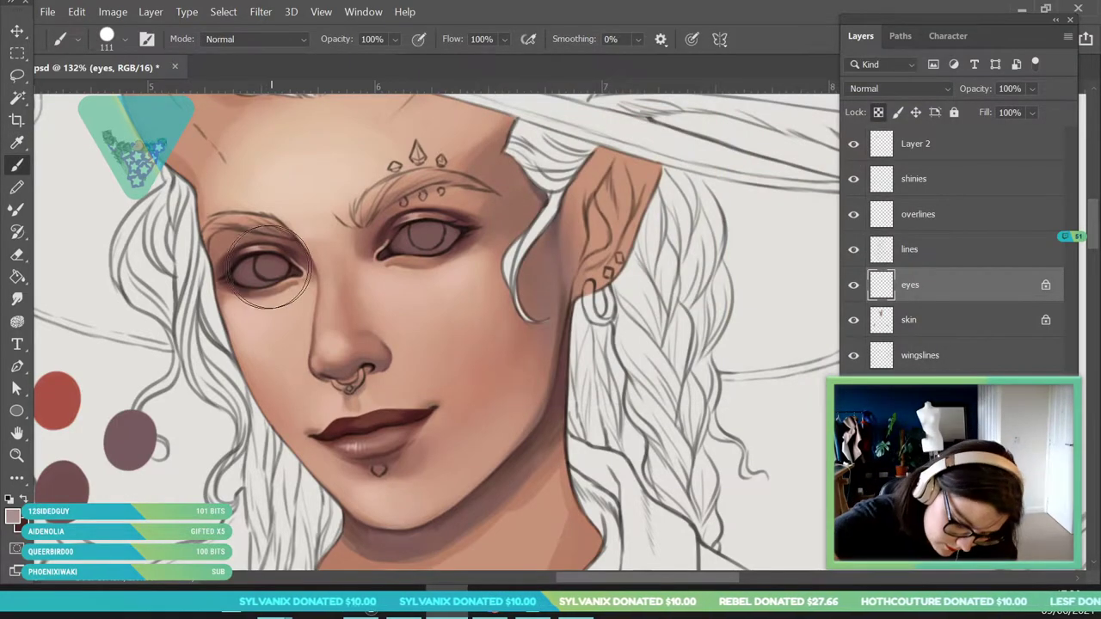
Lighten the inside of both eyes with the greyish brown using a 102 px brush.
left_click(125, 41)
left_click(151, 94)
left_click(315, 164)
mouse_move(282, 279)
left_mouse_down()
mouse_move(242, 278)
mouse_move(271, 268)
mouse_move(241, 276)
left_mouse_up()
mouse_move(417, 232)
left_mouse_down()
mouse_move(447, 233)
mouse_move(406, 248)
mouse_move(456, 231)
left_mouse_up()
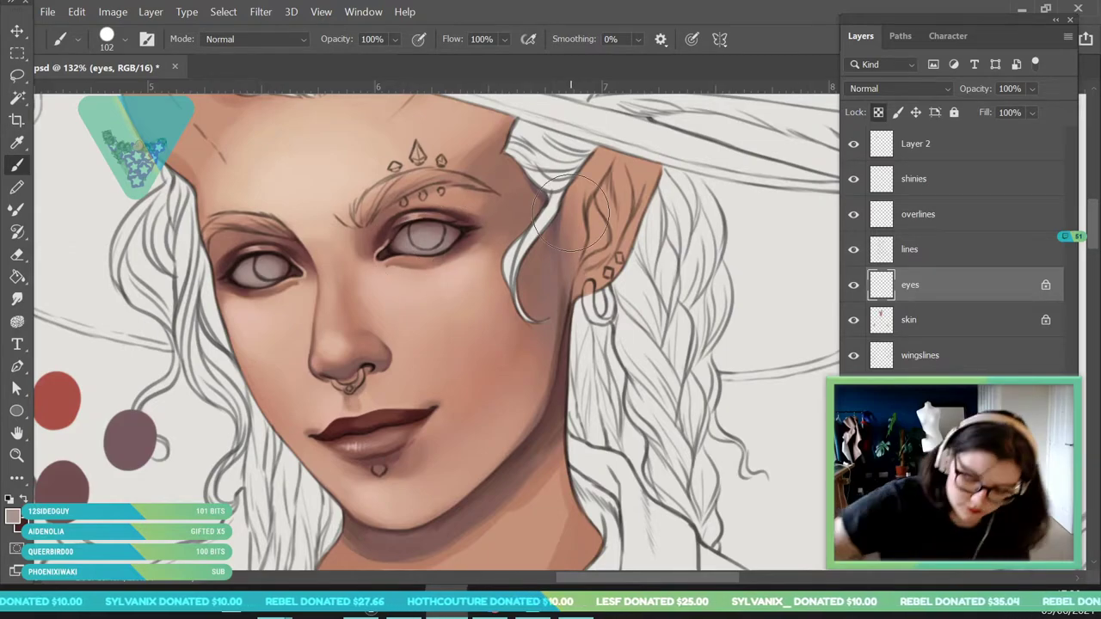
Set the foreground colour to the pale warm grey c3b9b3.
left_click(17, 455)
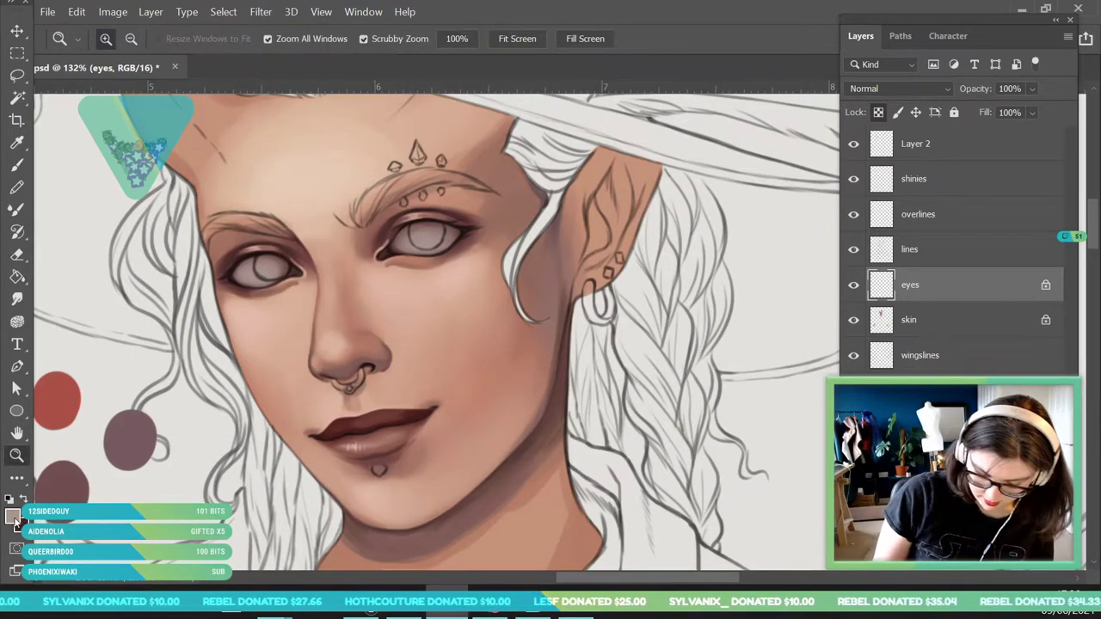
left_click(12, 516)
left_click_drag(503, 145, 515, 156)
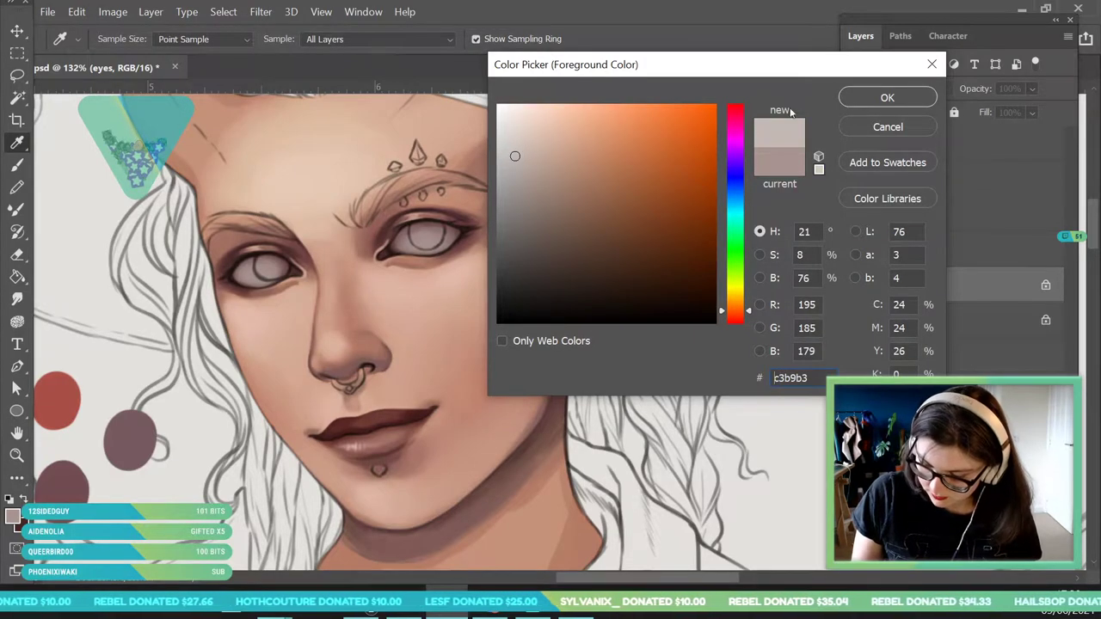
left_click(865, 103)
Brighten the lower whites of both eyes with the pale grey using a 64 px brush.
left_click(17, 164)
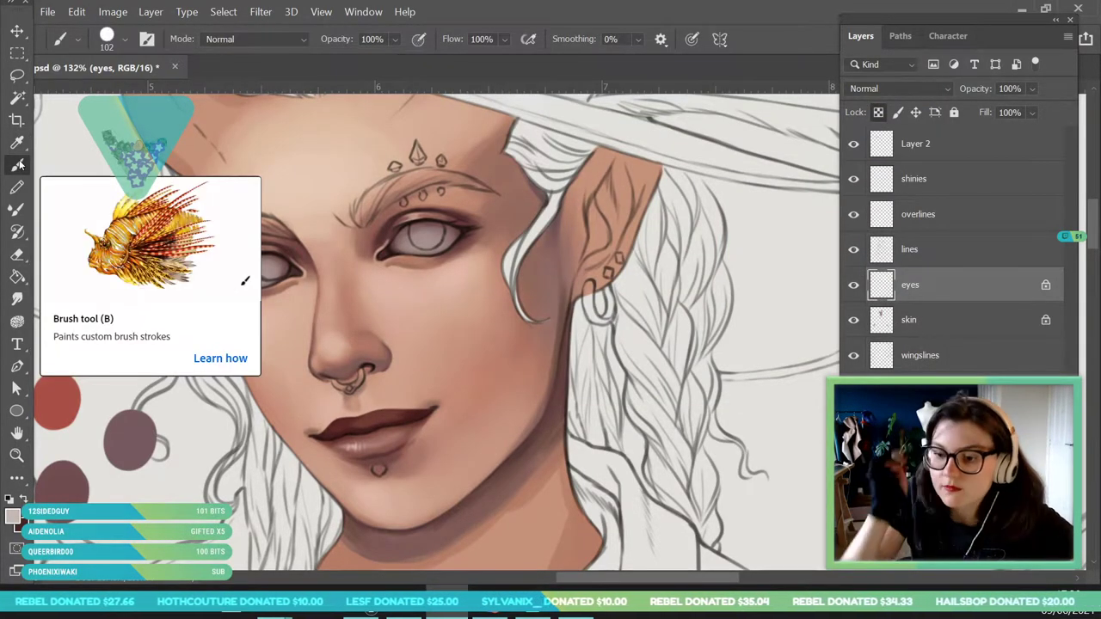
left_click(121, 38)
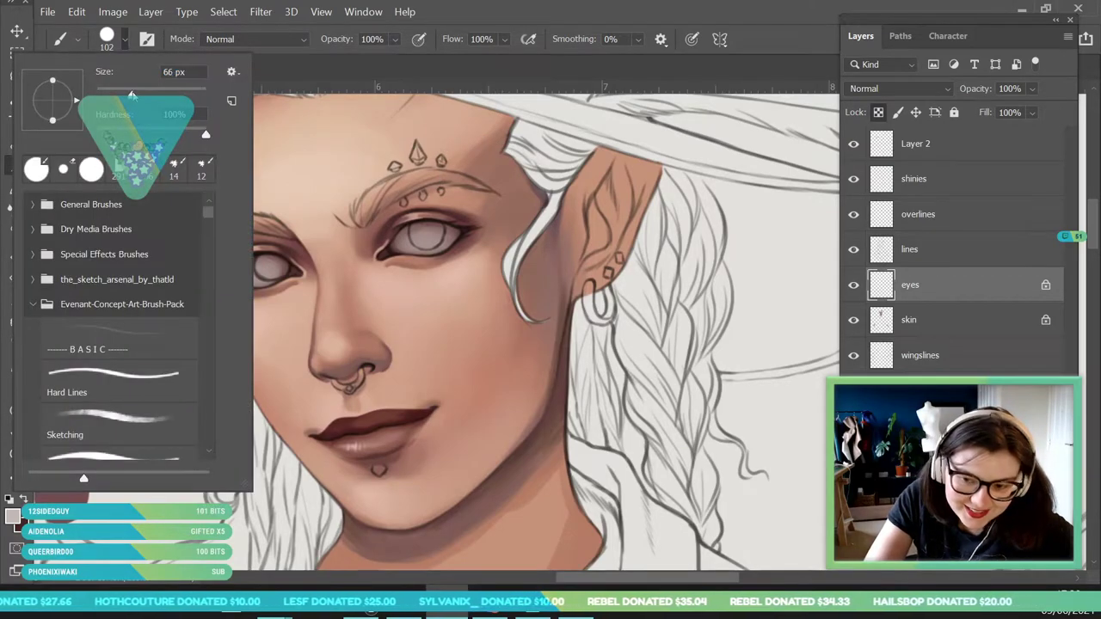
left_click(358, 315)
left_click(17, 455)
left_click_drag(315, 249, 229, 358)
left_click_drag(317, 299, 396, 301)
left_click_drag(297, 334, 362, 334)
left_click_drag(457, 312, 482, 312)
mouse_move(192, 211)
left_mouse_down()
mouse_move(167, 212)
mouse_move(215, 211)
left_mouse_up()
left_click(17, 165)
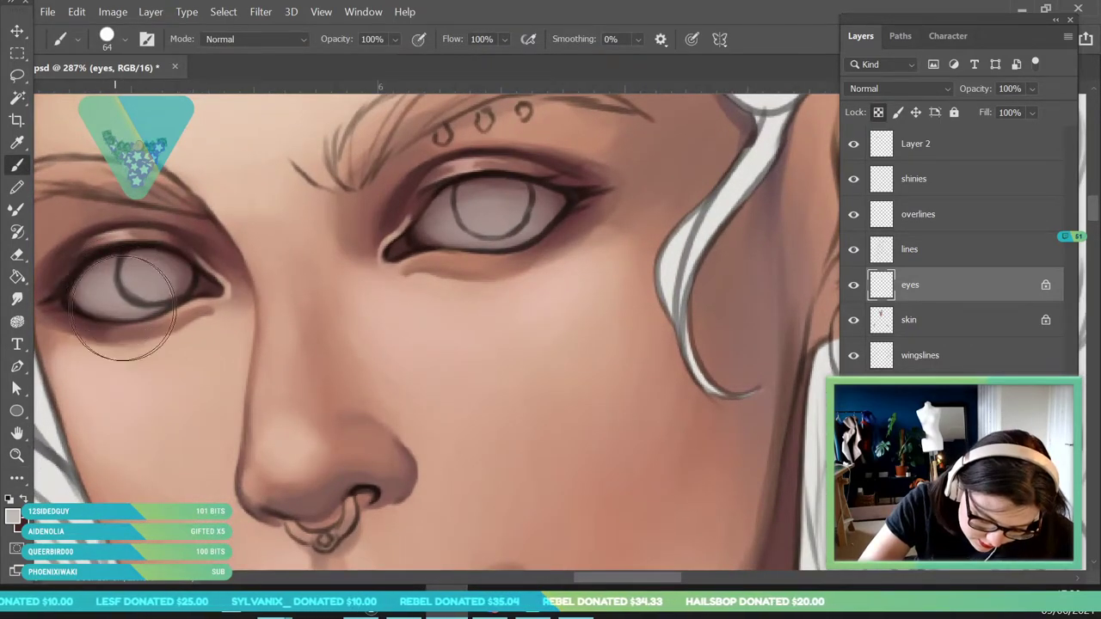
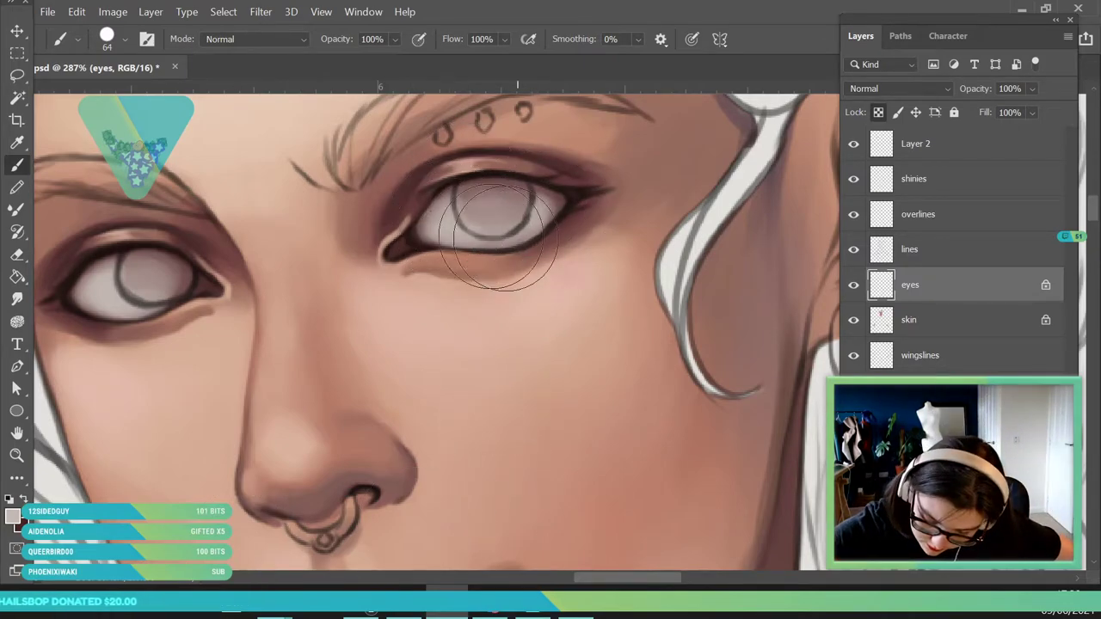
Shade the edges and corners of the eye whites with browns sampled from around the eyes, using a 17 px brush.
left_click(16, 455)
left_click_drag(202, 293, 307, 467)
left_click_drag(190, 274, 198, 295)
left_click(17, 142)
left_click(209, 250)
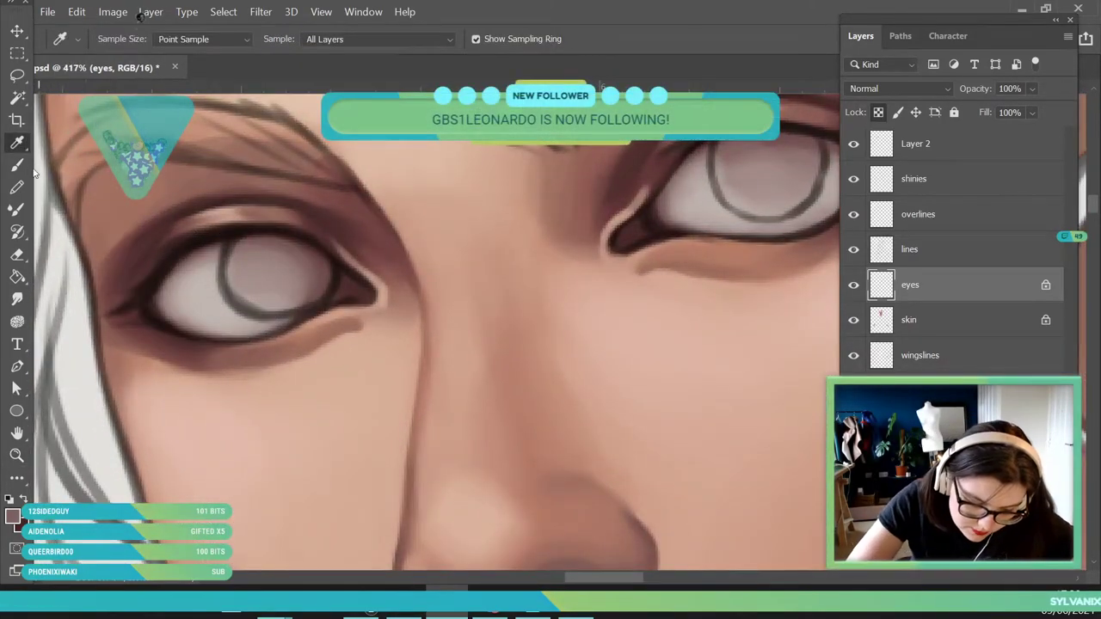
left_click(17, 165)
left_click(125, 40)
left_click(104, 89)
left_click(207, 263)
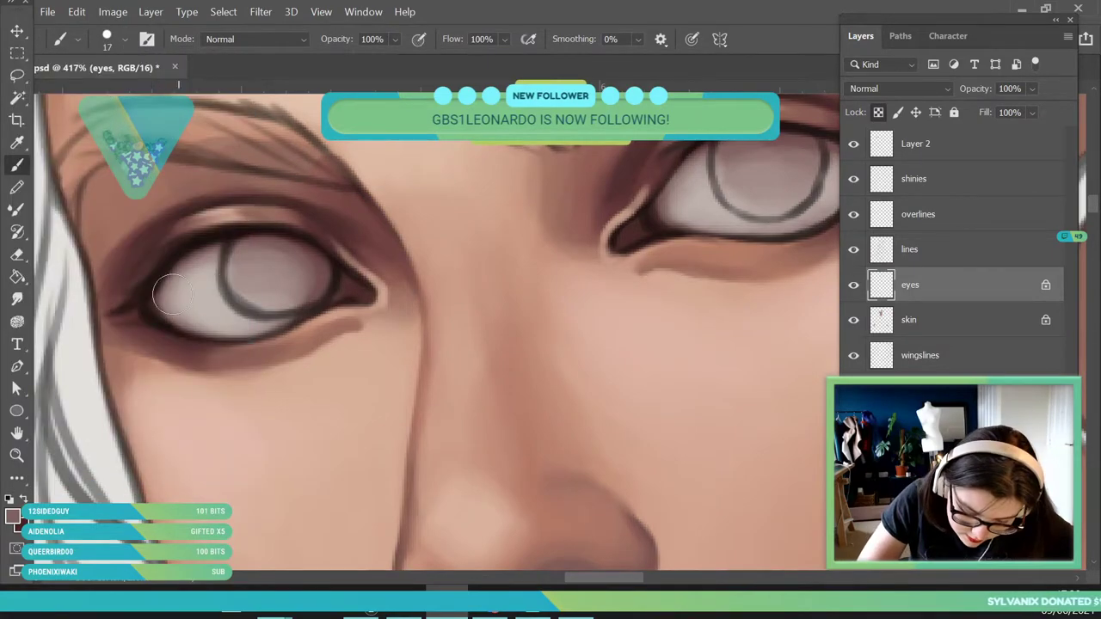
key("i")
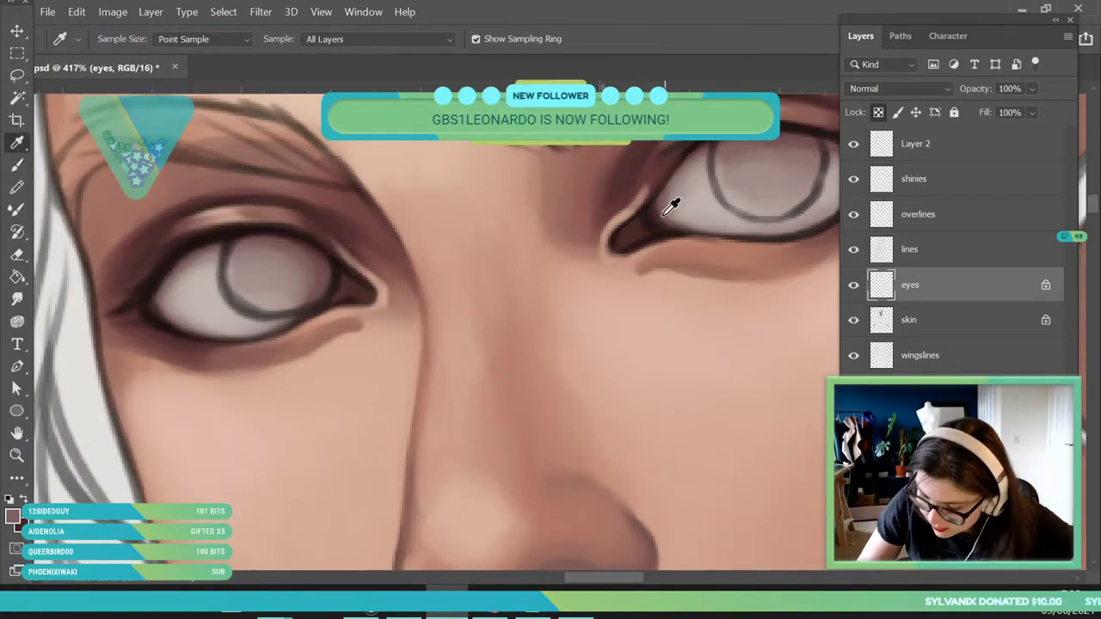
key("b")
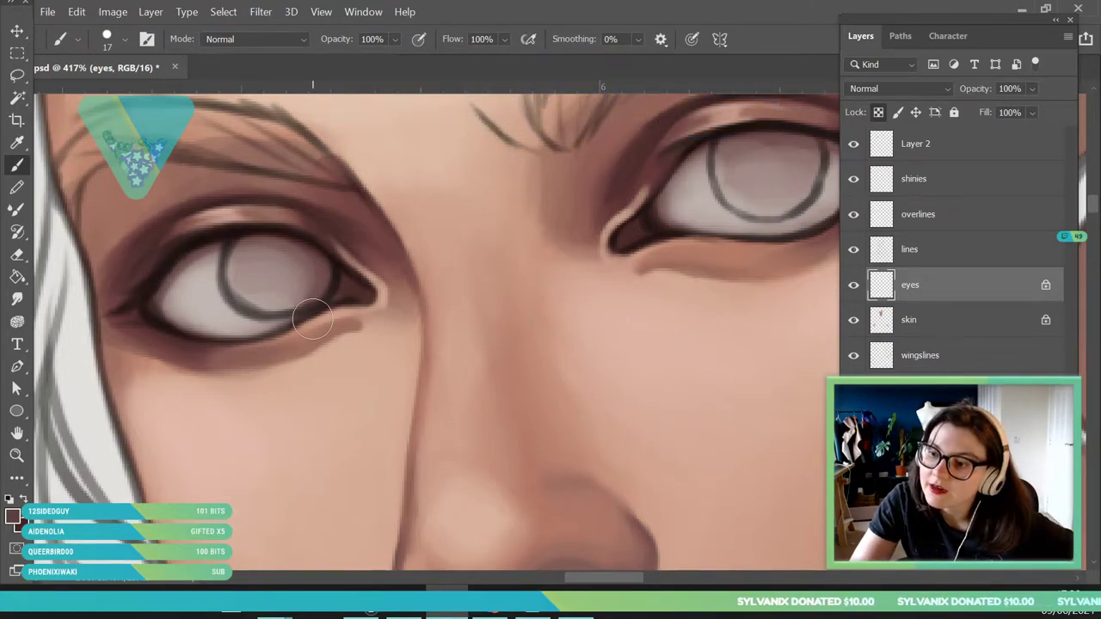
Set the foreground colour to the dark red 672421.
left_click(23, 457)
left_click_drag(187, 313, 138, 321)
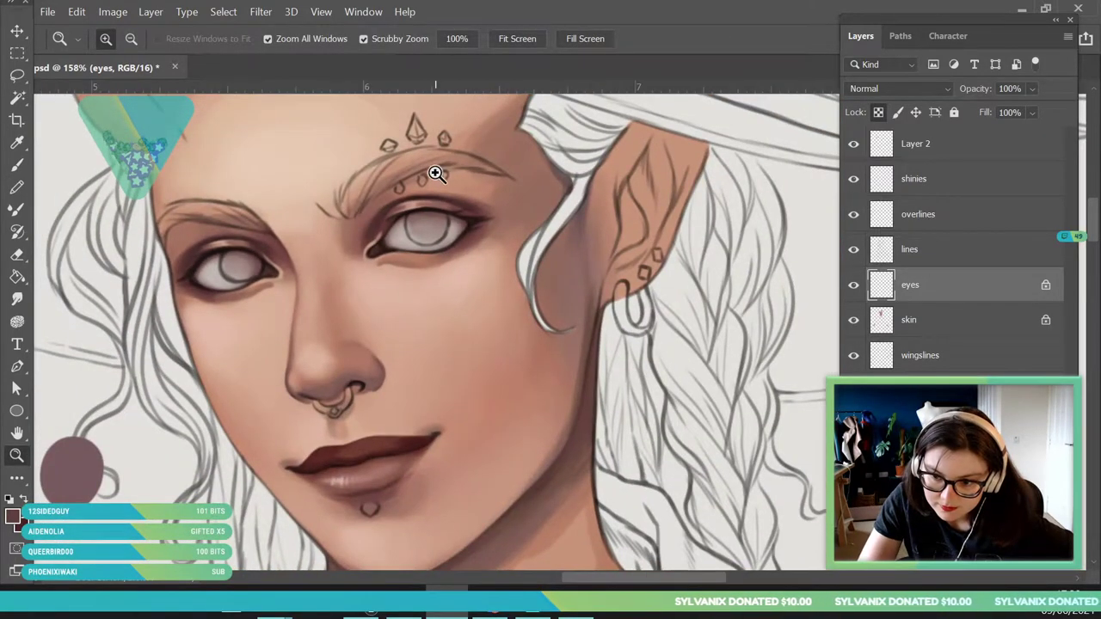
left_click_drag(438, 178, 449, 236)
scroll(450, 236, "down", 1)
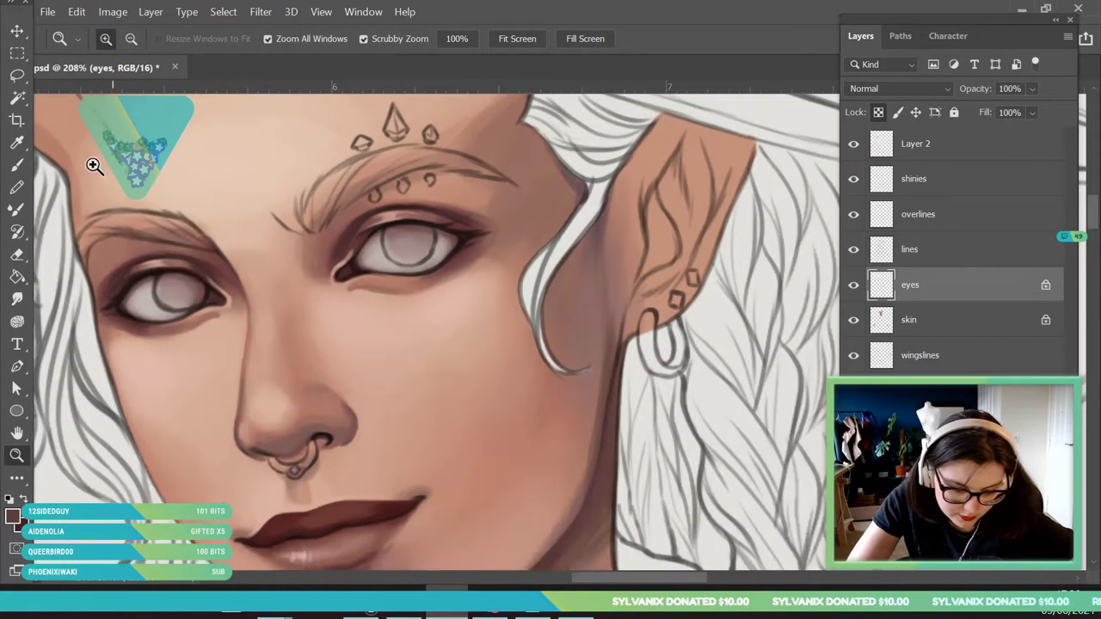
key("b")
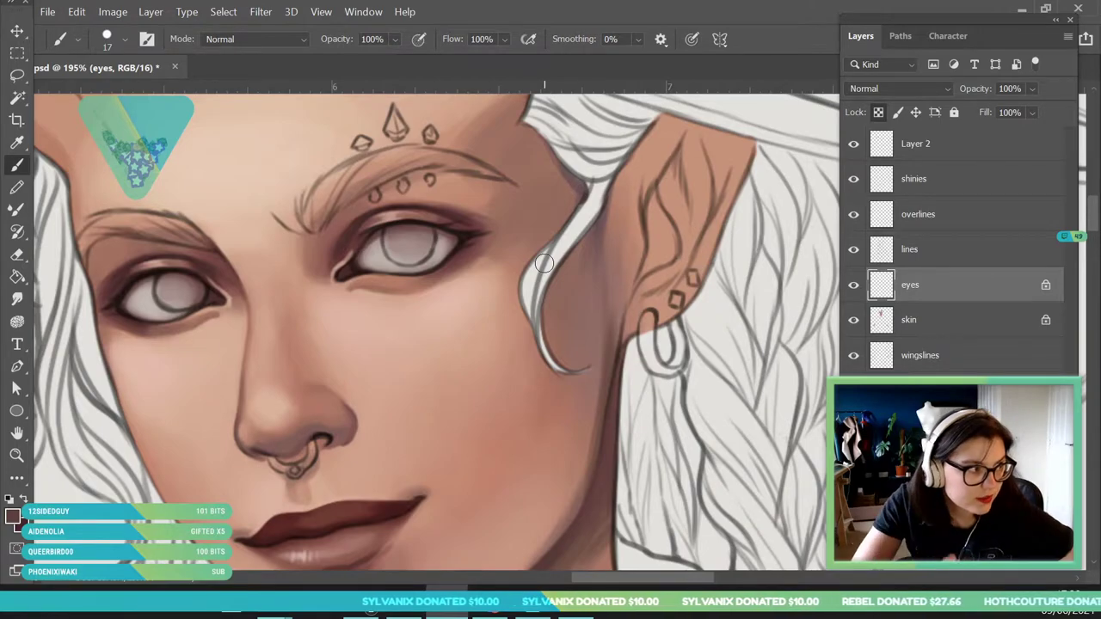
left_click(13, 516)
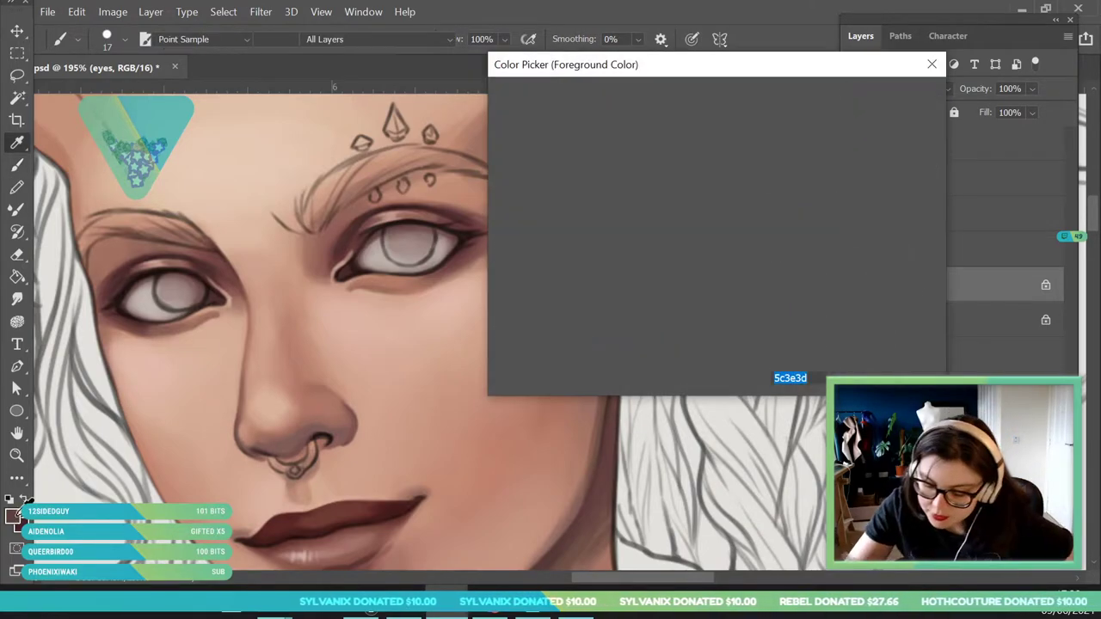
left_click_drag(751, 329, 751, 323)
left_click_drag(668, 214, 645, 235)
left_click(749, 324)
left_click_drag(749, 323, 749, 325)
left_click(878, 104)
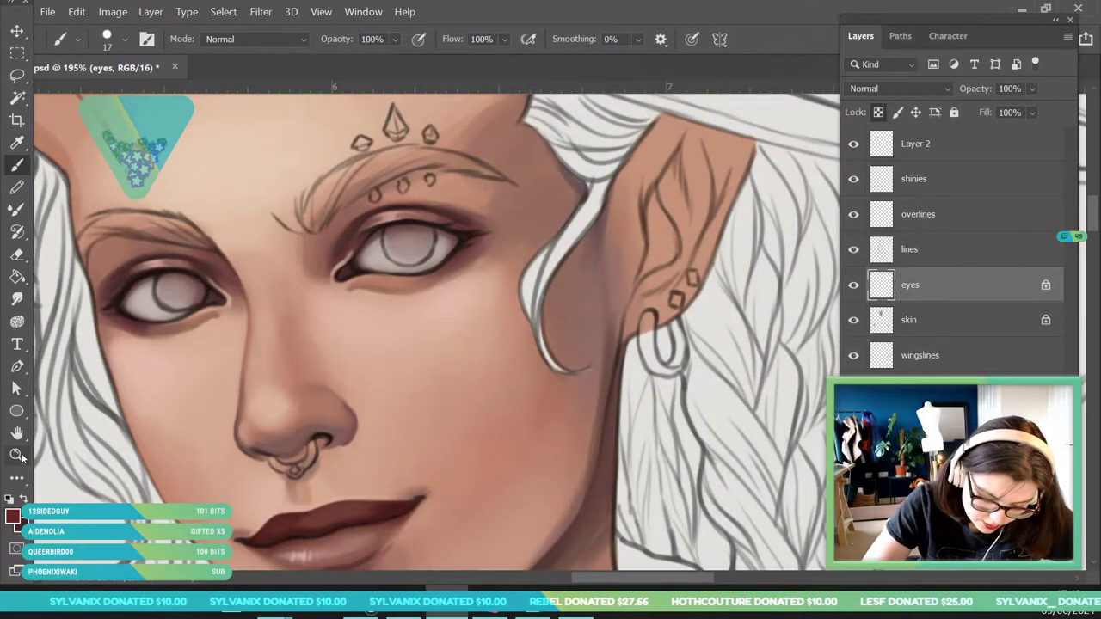
Fill the irises of both eyes with the dark red on the eyes layer using the 17 px brush.
left_click(17, 455)
left_click_drag(178, 297, 209, 292)
left_click(14, 168)
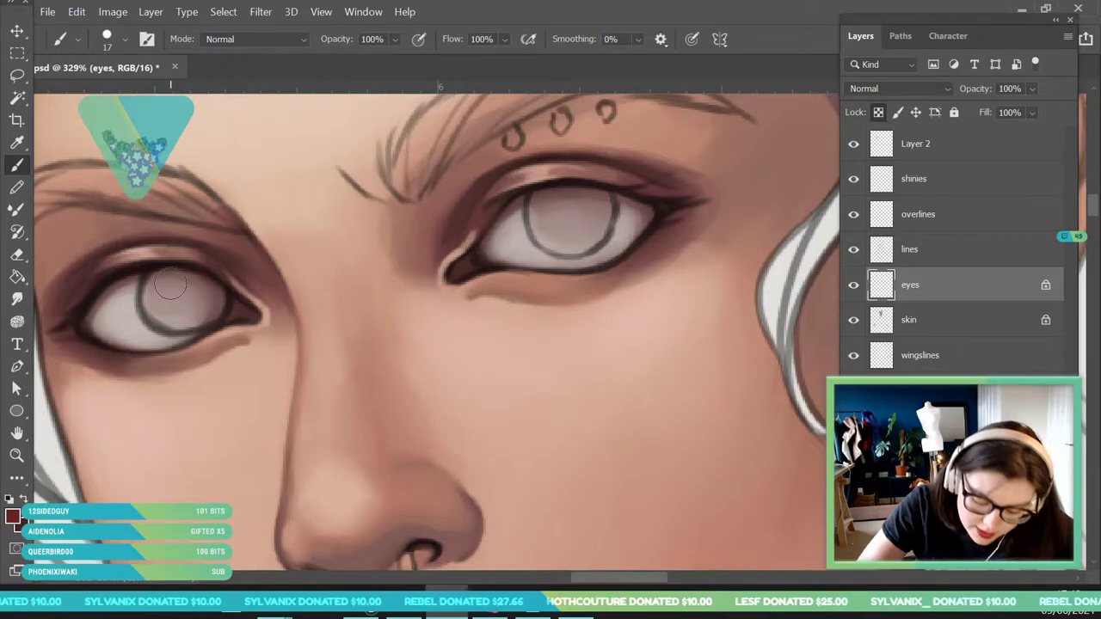
left_click(167, 289)
mouse_move(163, 287)
left_mouse_down()
mouse_move(157, 316)
mouse_move(186, 318)
mouse_move(161, 319)
mouse_move(208, 307)
mouse_move(194, 316)
mouse_move(183, 284)
left_mouse_up()
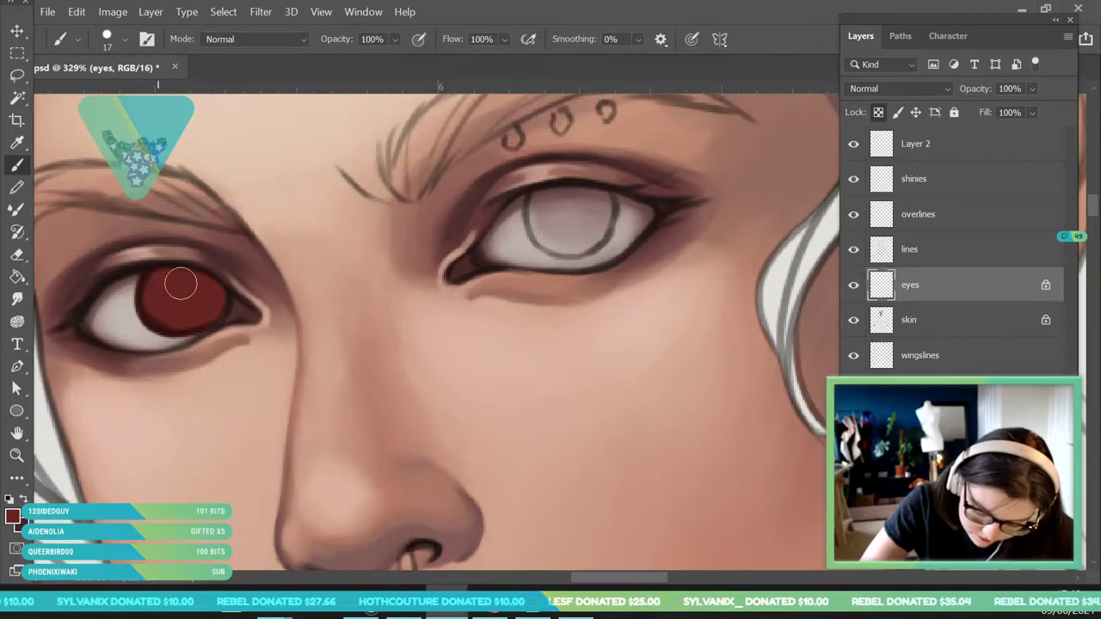
mouse_move(549, 201)
left_mouse_down()
mouse_move(541, 232)
mouse_move(572, 241)
mouse_move(600, 214)
mouse_move(558, 221)
left_mouse_up()
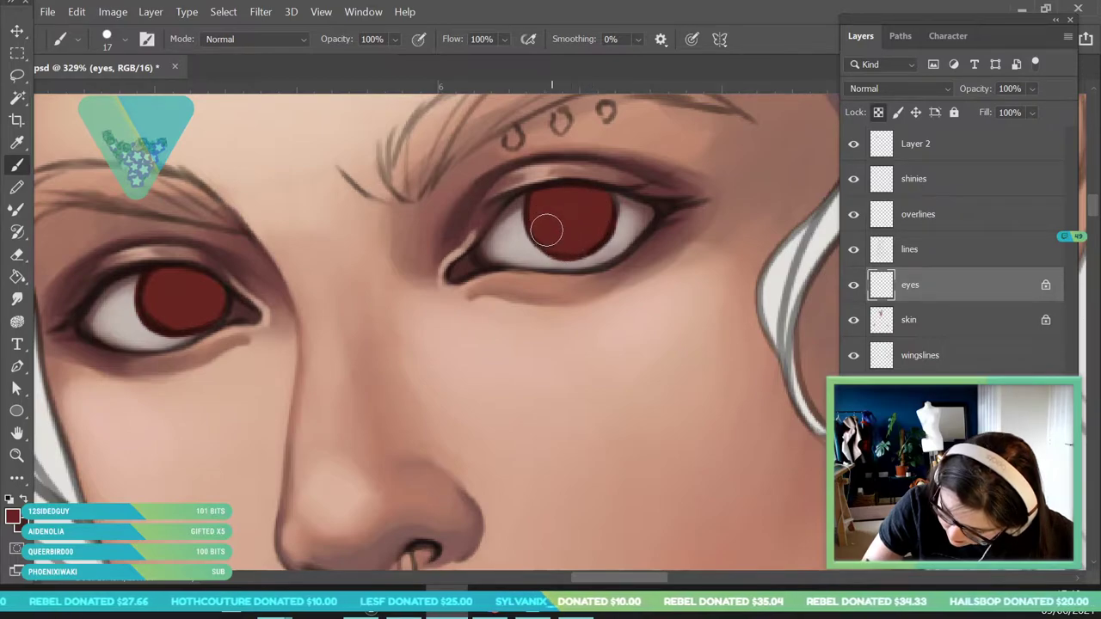
left_click_drag(153, 309, 197, 322)
Make the overlines layer active and set the foreground colour to the near-black 0e0505.
left_click(23, 461)
left_click_drag(201, 278, 102, 505)
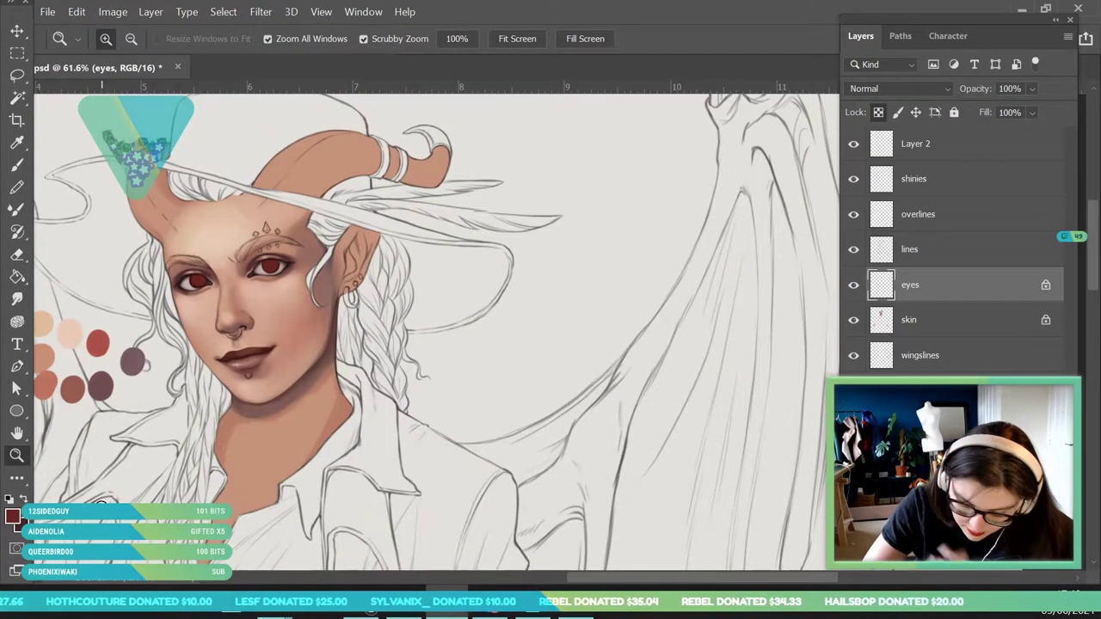
left_click_drag(241, 199, 231, 359)
left_click_drag(284, 237, 313, 327)
mouse_move(201, 203)
left_mouse_down()
mouse_move(231, 336)
mouse_move(267, 335)
left_mouse_up()
key("b")
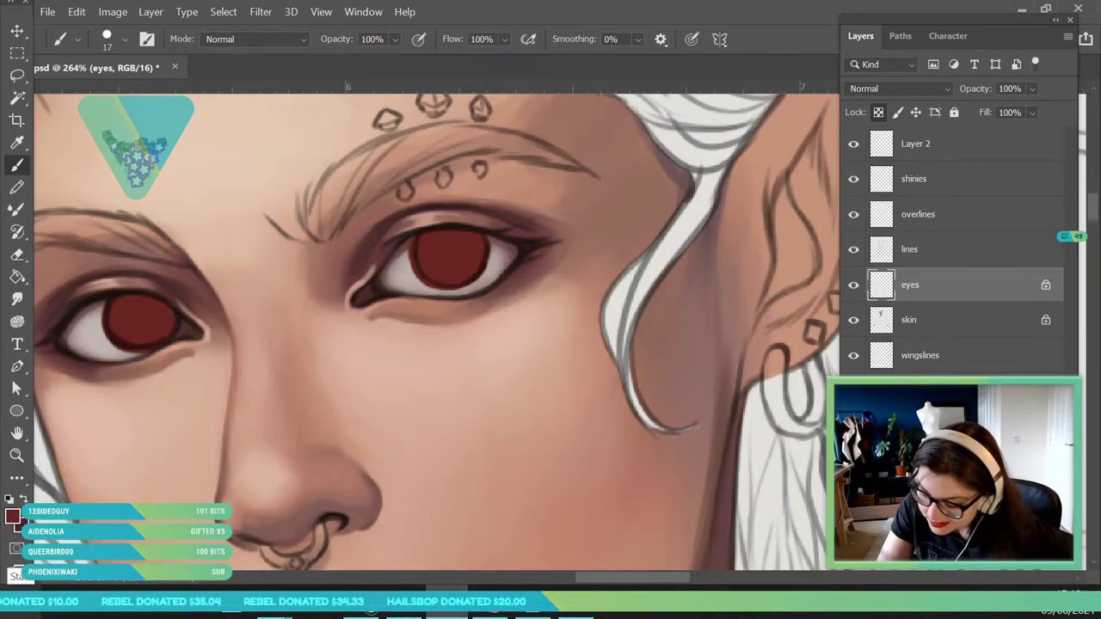
left_click(961, 220)
left_click(14, 517)
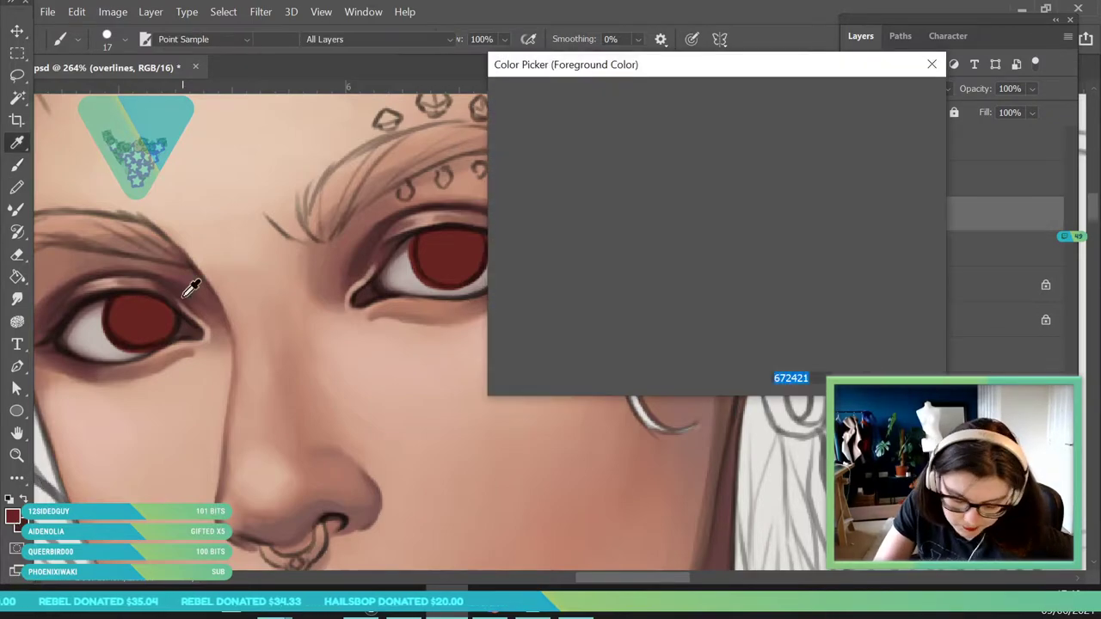
left_click_drag(645, 234, 646, 311)
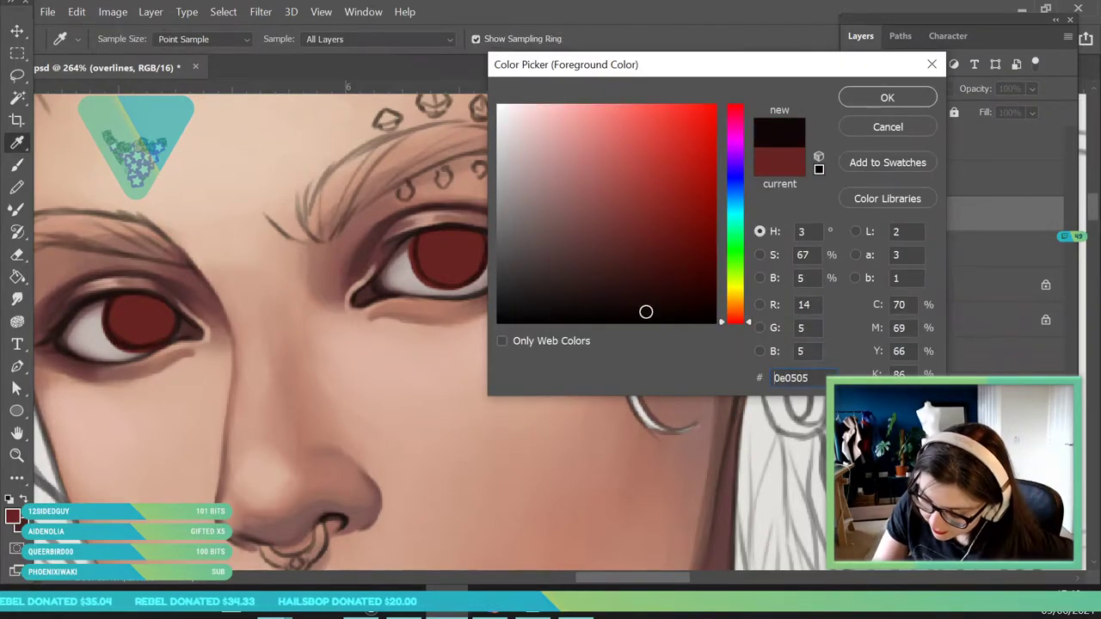
left_click(905, 102)
Darken the lash lines and outer corners of both eyes with the near-black using a 7 px brush.
key("b")
left_click(124, 41)
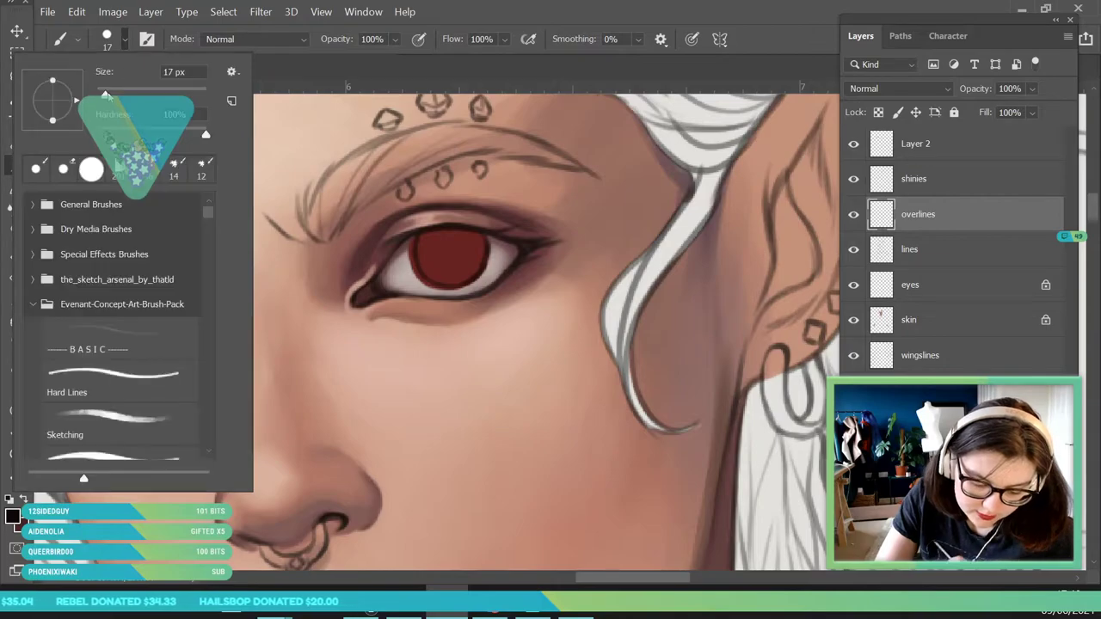
left_click_drag(103, 93, 98, 93)
left_click(372, 282)
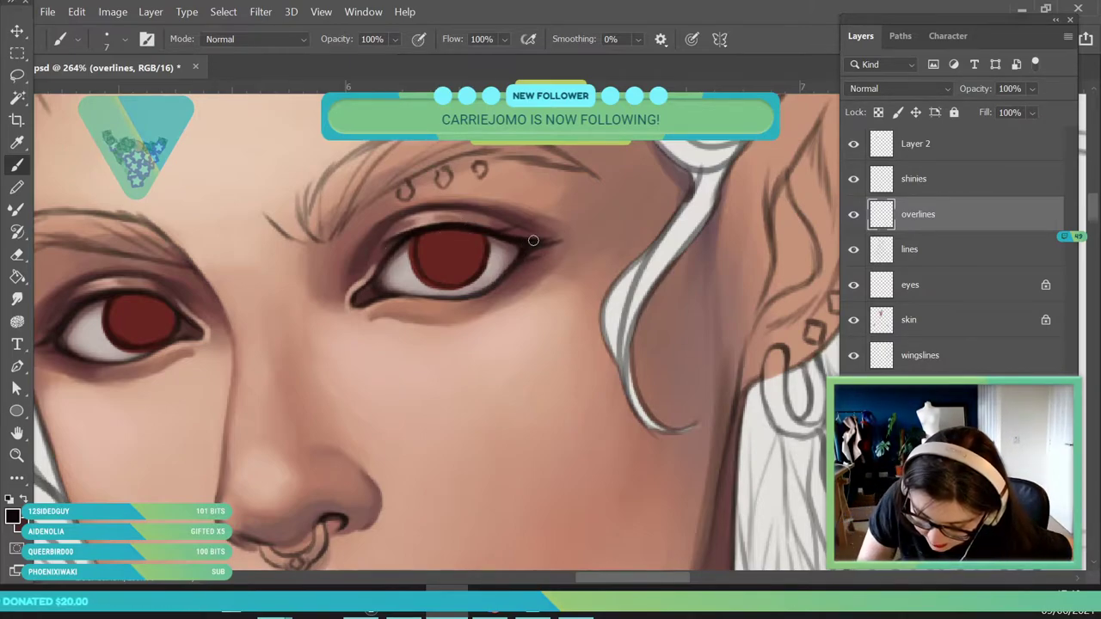
left_click_drag(671, 577, 652, 577)
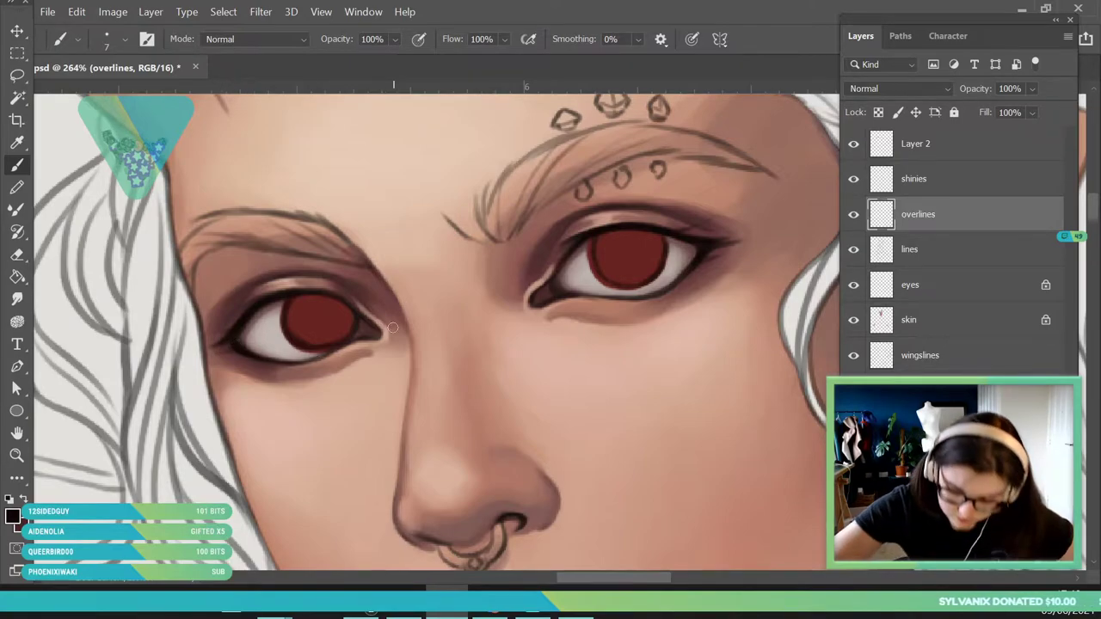
Sample a reddish brown from beside the inner brow and paint the inner eye corners with it on the overlines layer.
key("i")
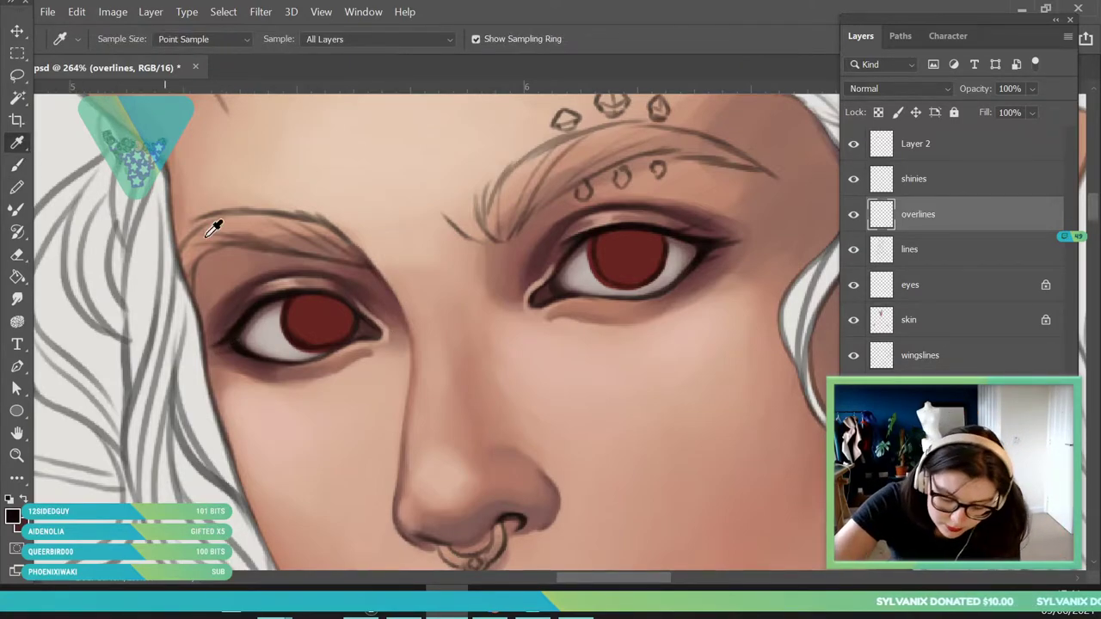
left_click(365, 265)
key("b")
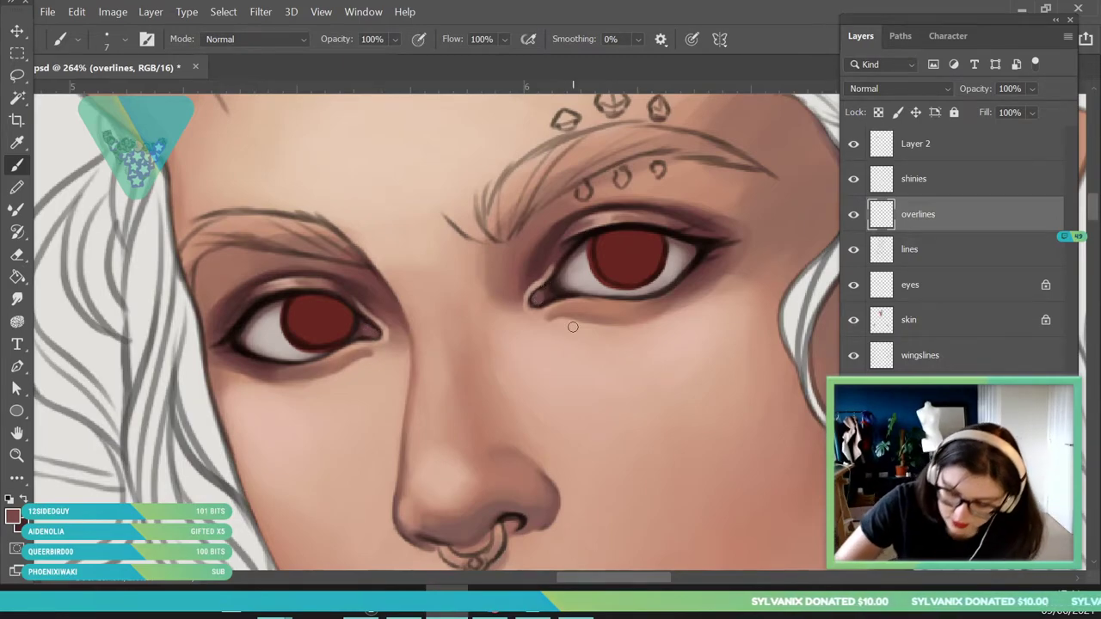
Shade the upper part of both irises with the sampled near-black and a sampled dark red, using an 18 px brush on the overlines layer.
key("i")
left_click(280, 292)
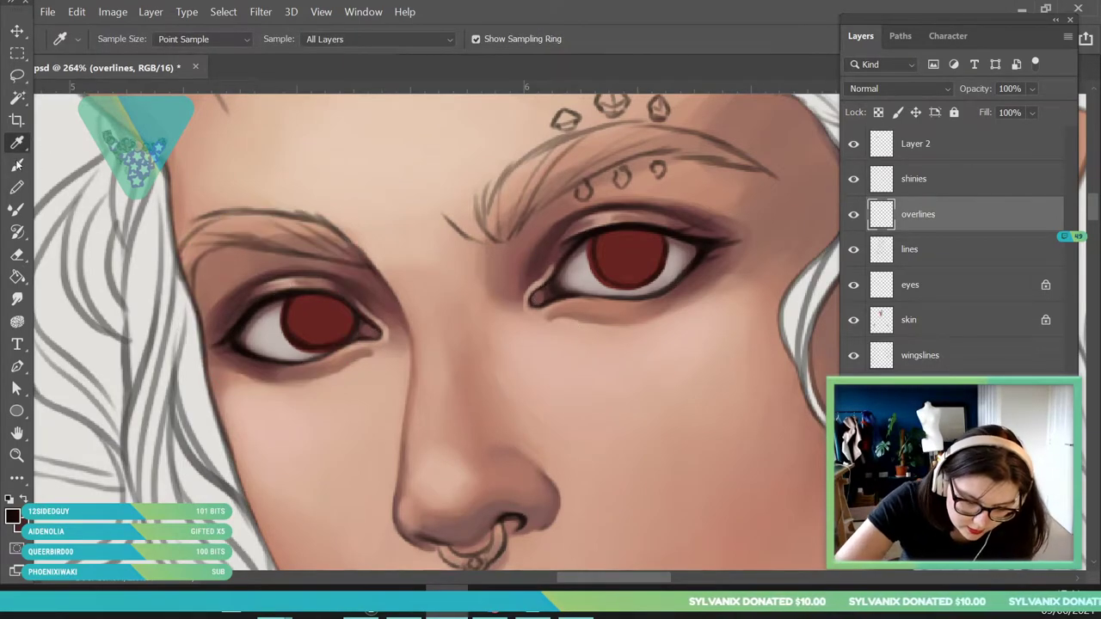
key("b")
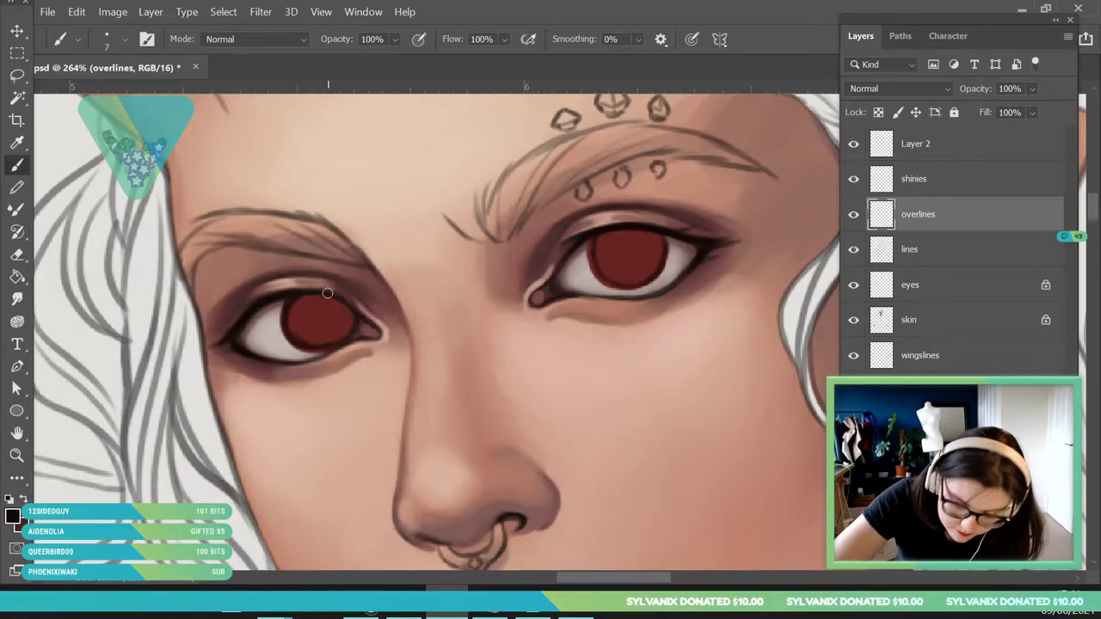
left_click(108, 40)
left_click(307, 301)
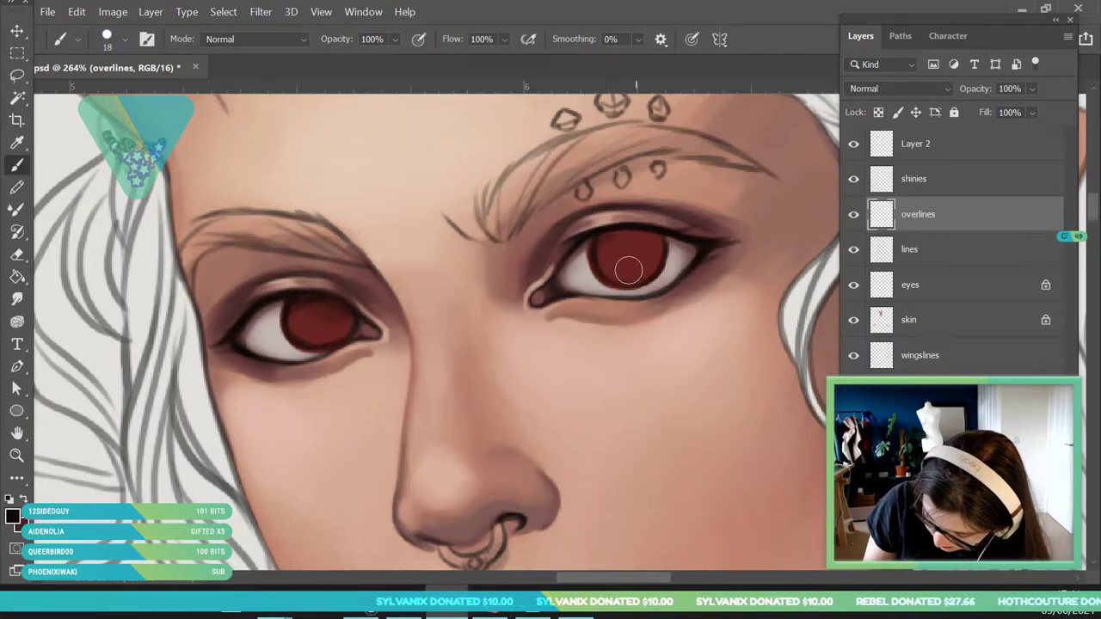
left_click_drag(592, 255, 625, 263)
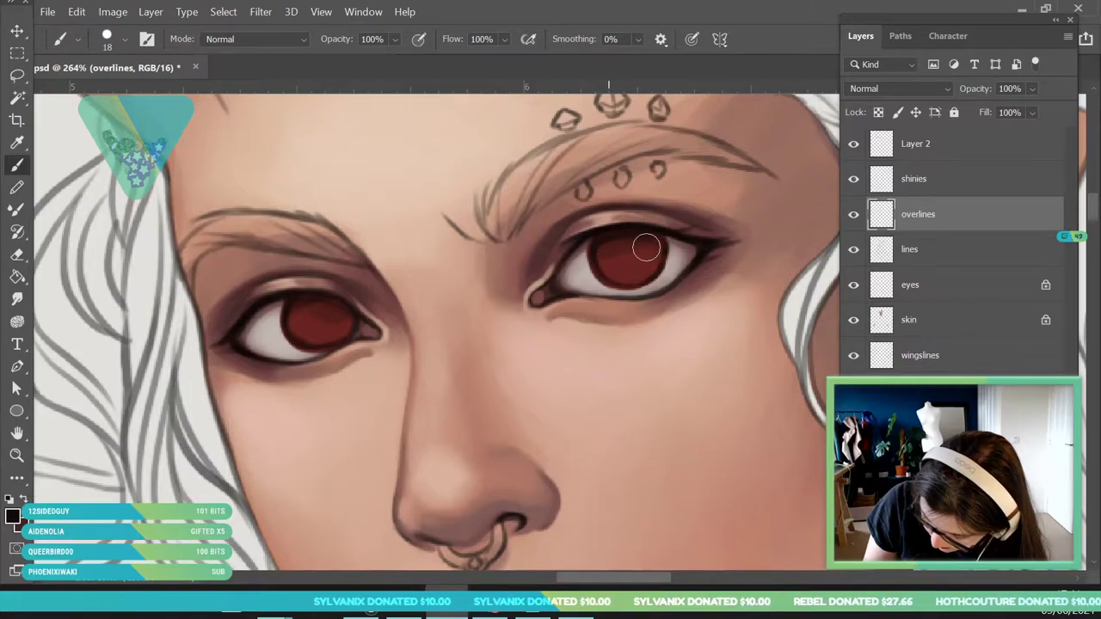
left_click(340, 311, "alt")
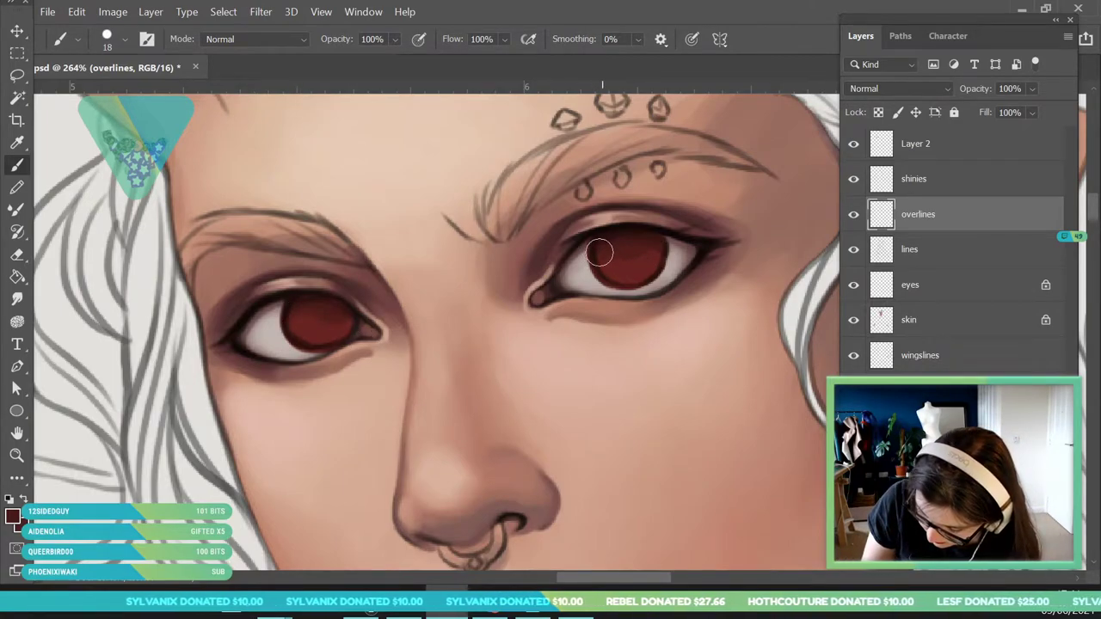
left_click_drag(657, 245, 654, 267)
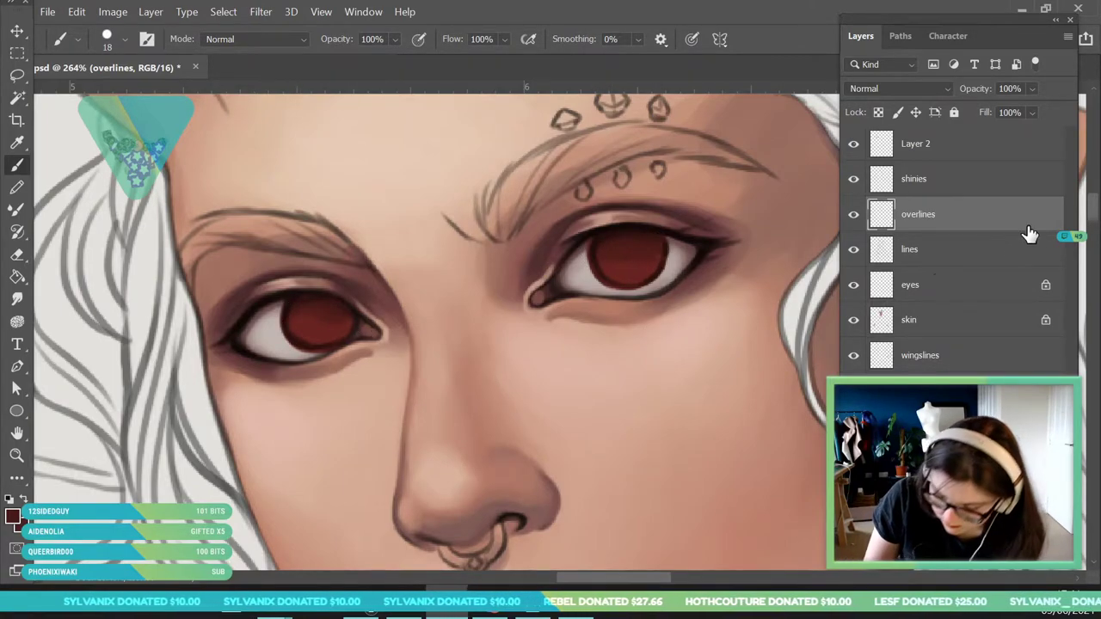
Sample the near-black from the lash line and reduce the brush size to 6 px.
left_click(289, 293, "alt")
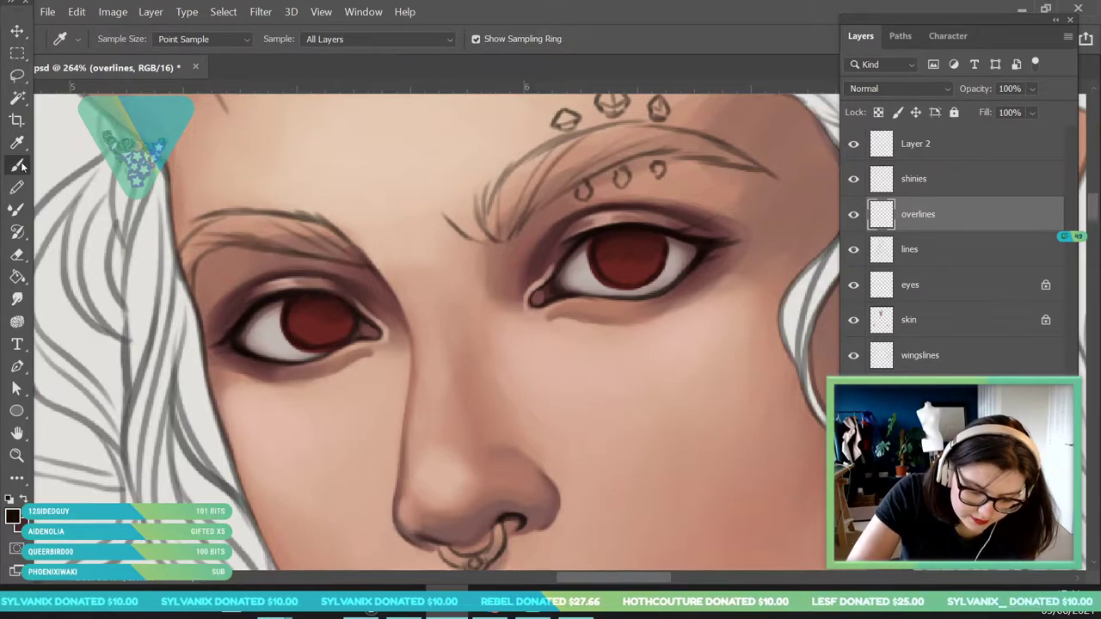
left_click(22, 167)
left_click(124, 41)
left_click_drag(106, 94, 102, 94)
left_click(333, 303)
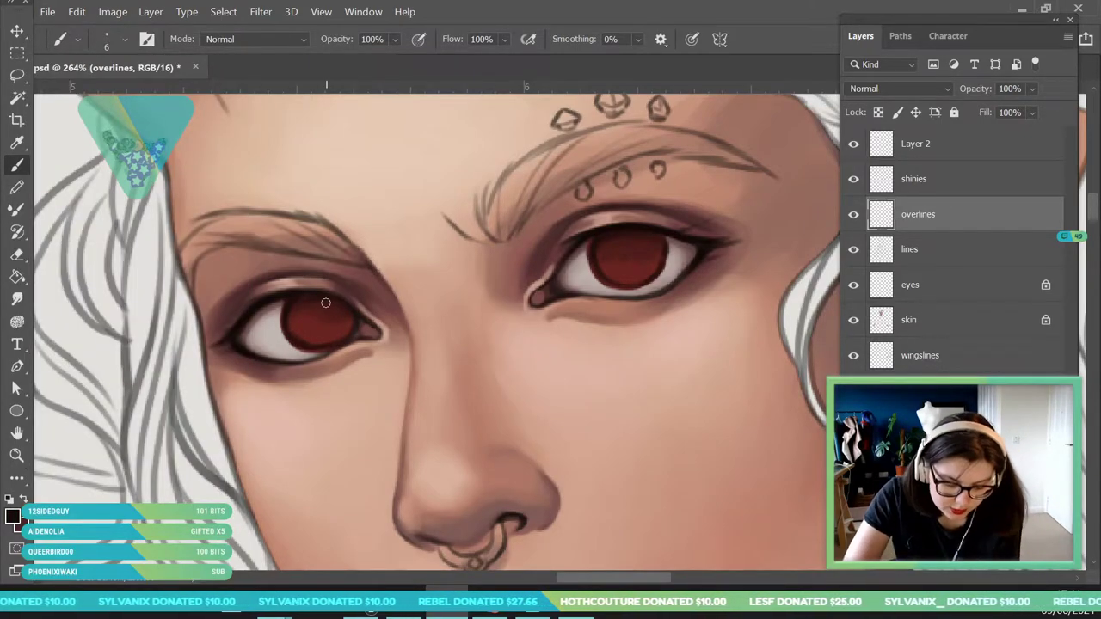
Paint vertical slit pupils in the irises of both eyes with the near-black.
key("z")
left_click_drag(434, 283, 348, 288)
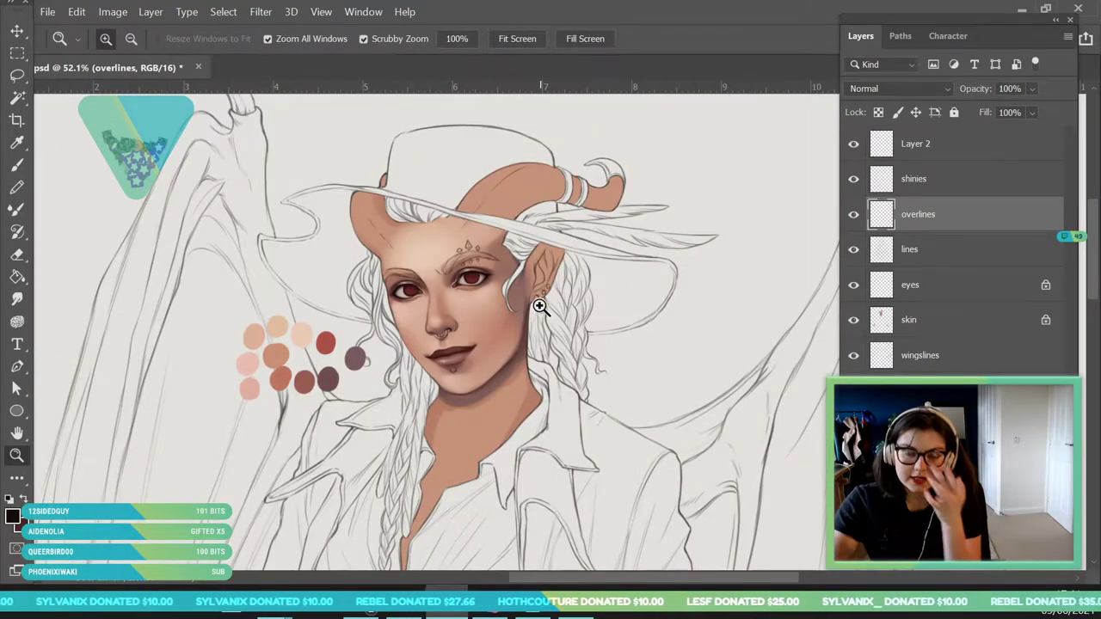
scroll(516, 307, "down", 4)
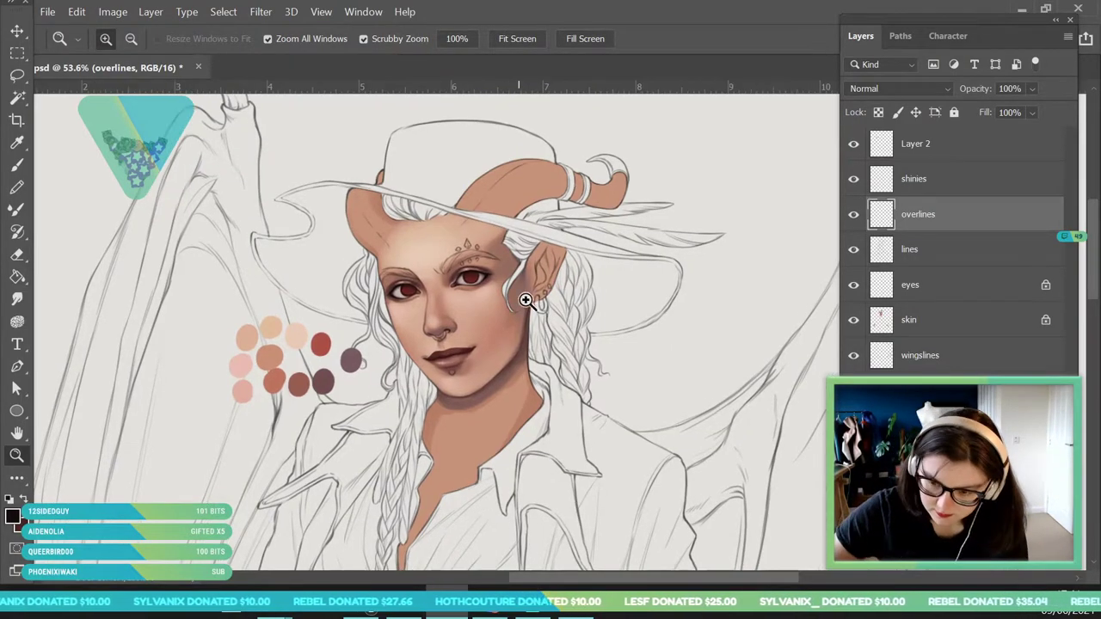
scroll(688, 344, "up", 2)
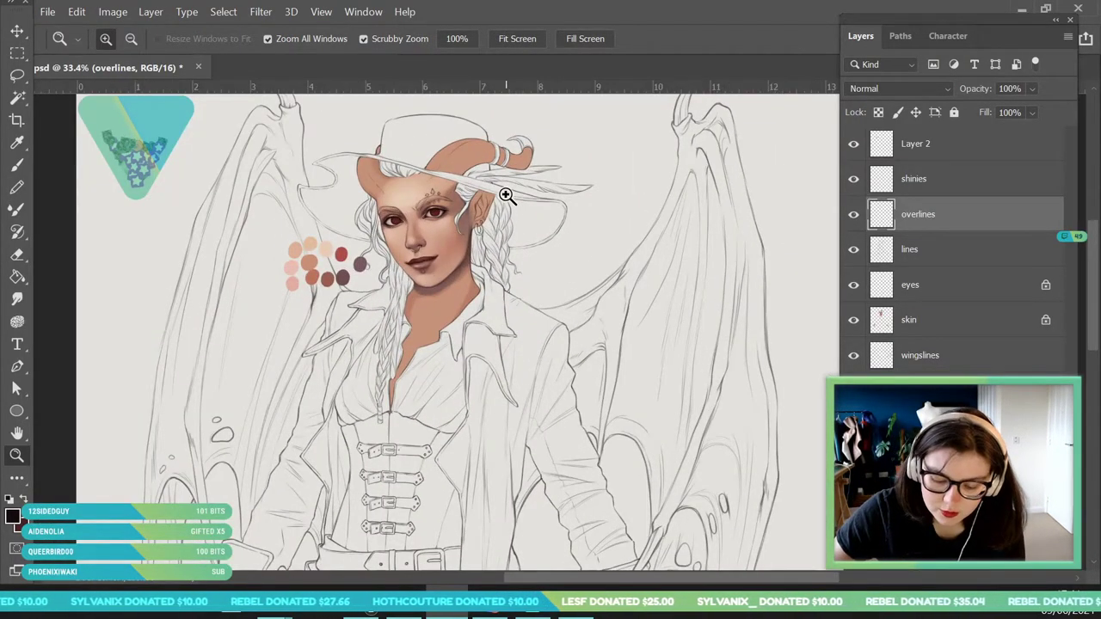
left_click_drag(506, 195, 538, 196)
left_click_drag(391, 234, 430, 236)
mouse_move(210, 303)
left_mouse_down()
mouse_move(237, 305)
mouse_move(201, 226)
mouse_move(206, 266)
mouse_move(207, 247)
left_mouse_up()
scroll(237, 305, "up", 2)
key("b")
mouse_move(689, 136)
left_mouse_down()
mouse_move(707, 194)
mouse_move(690, 123)
mouse_move(703, 188)
left_mouse_up()
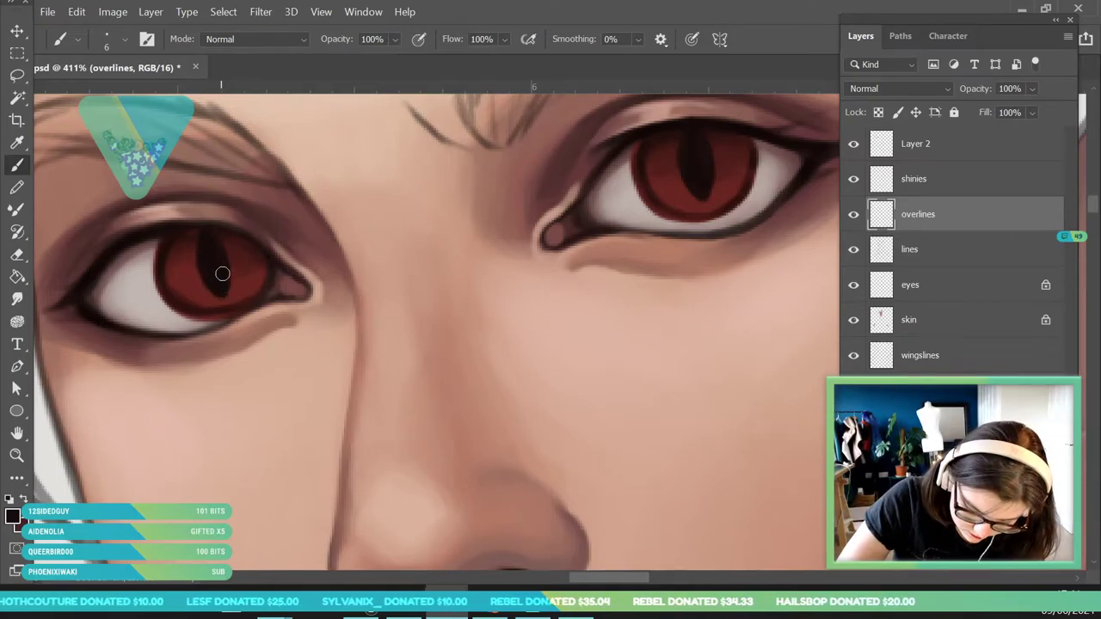
Darken the upper irises beneath the lash lines of both eyes with the near-black 6 px brush.
key("z")
left_click_drag(370, 263, 300, 455)
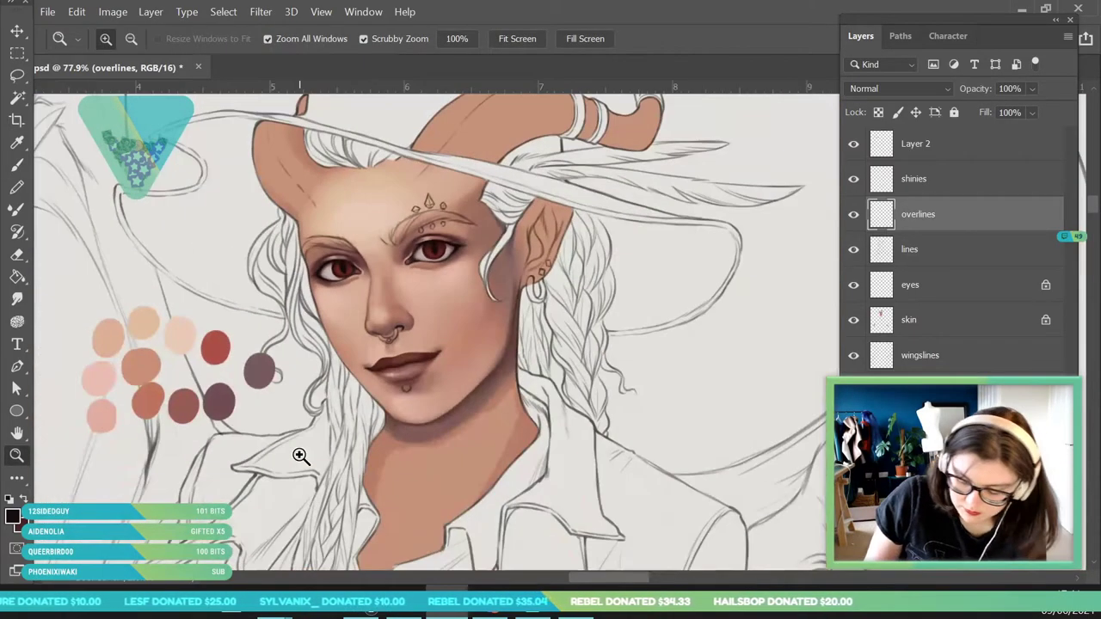
mouse_move(361, 259)
left_mouse_down()
mouse_move(377, 260)
mouse_move(366, 364)
mouse_move(320, 332)
left_mouse_up()
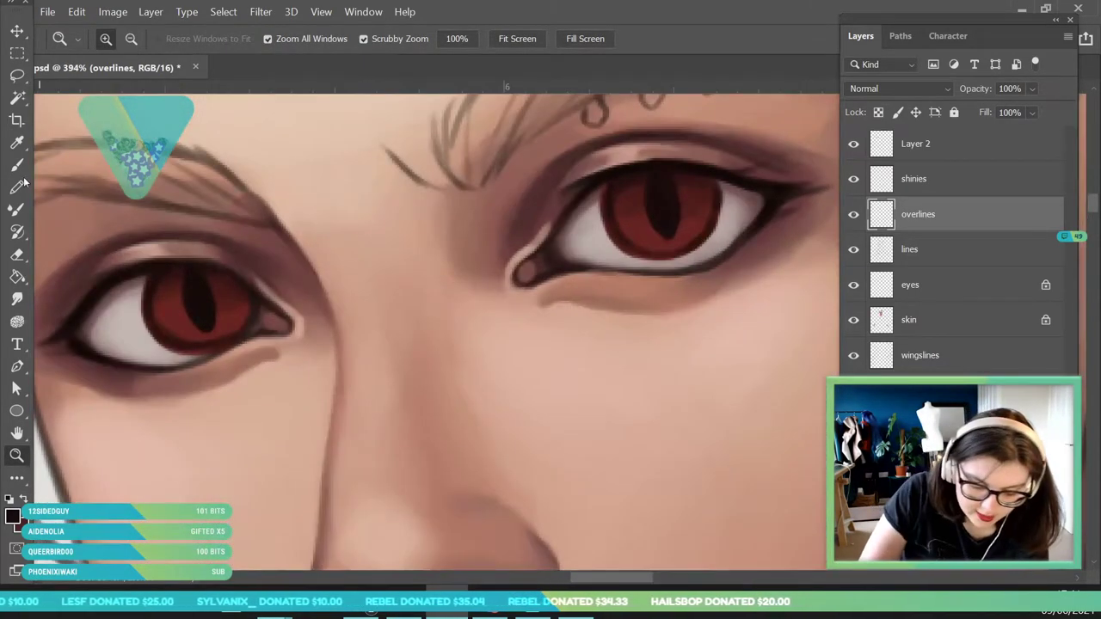
left_click(19, 165)
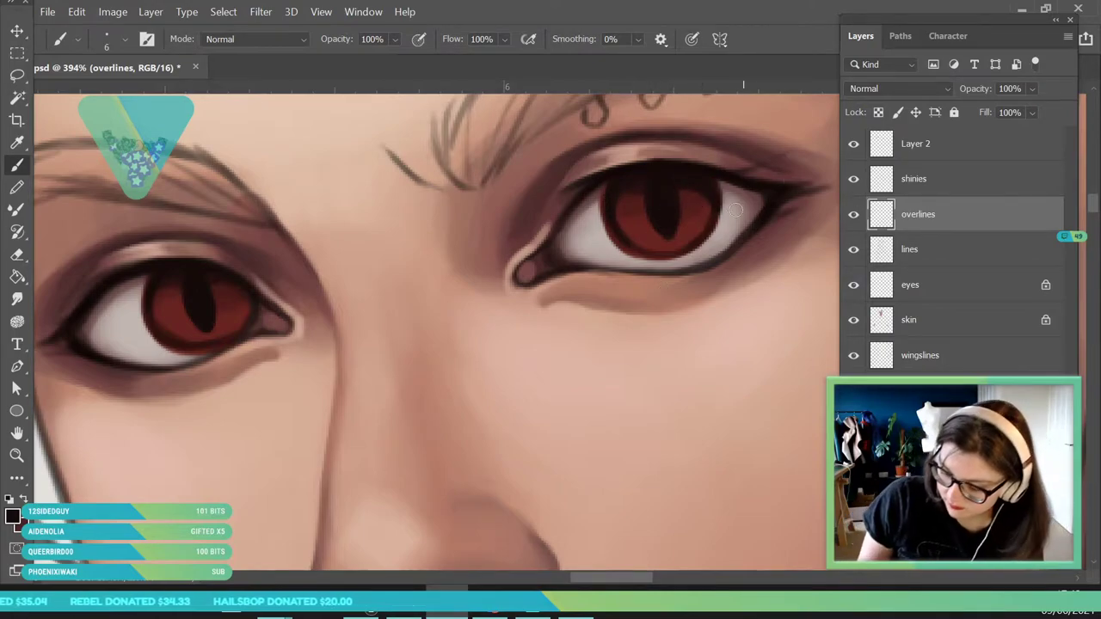
Set the foreground colour to the reddish brown 7d2817.
key("z")
left_click_drag(361, 334, 198, 370)
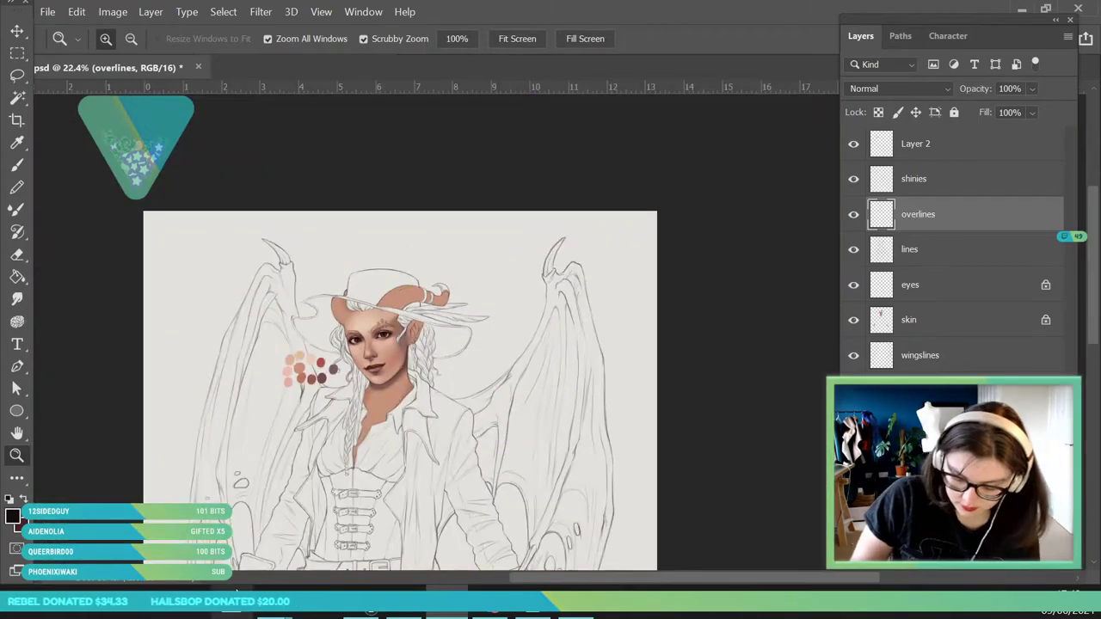
scroll(411, 423, "up", 8)
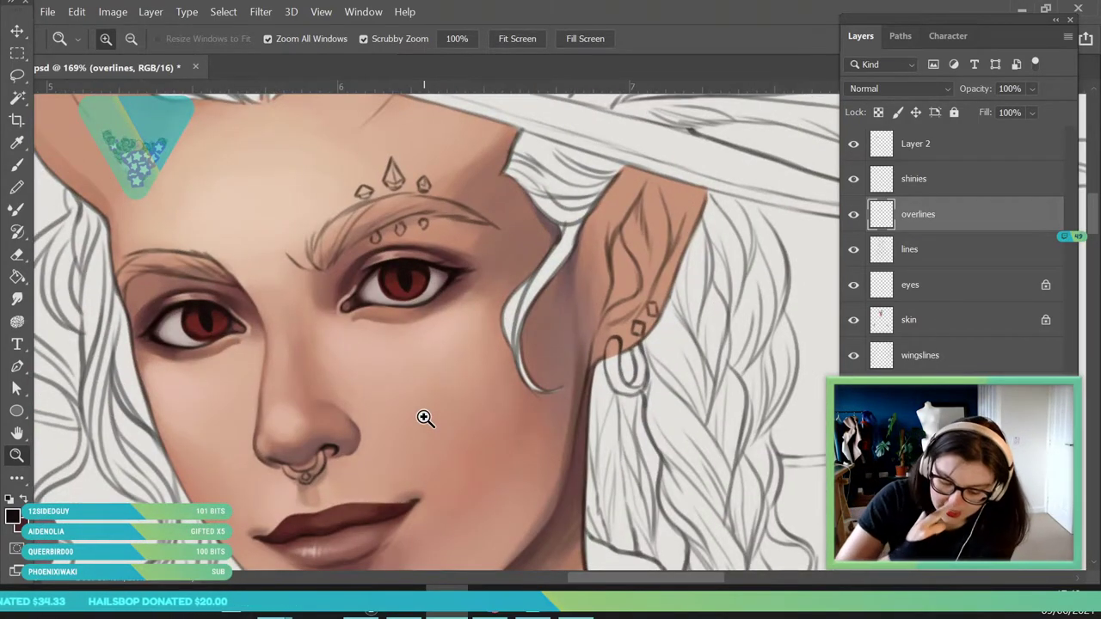
scroll(278, 363, "up", 5)
key("i")
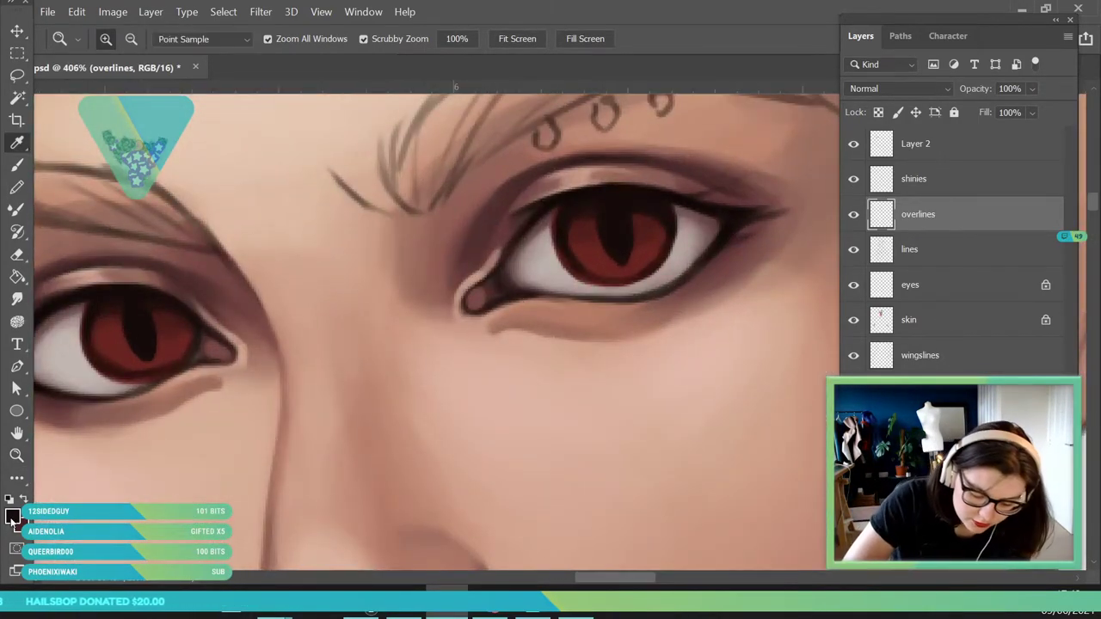
left_click(12, 516)
left_click_drag(741, 323, 745, 315)
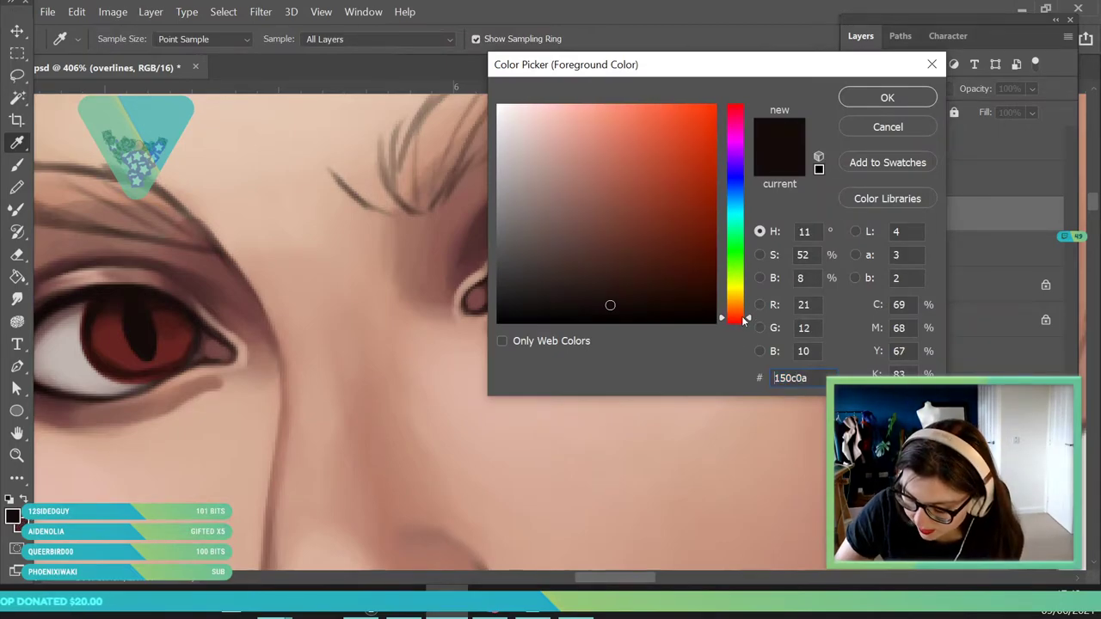
left_click(677, 215)
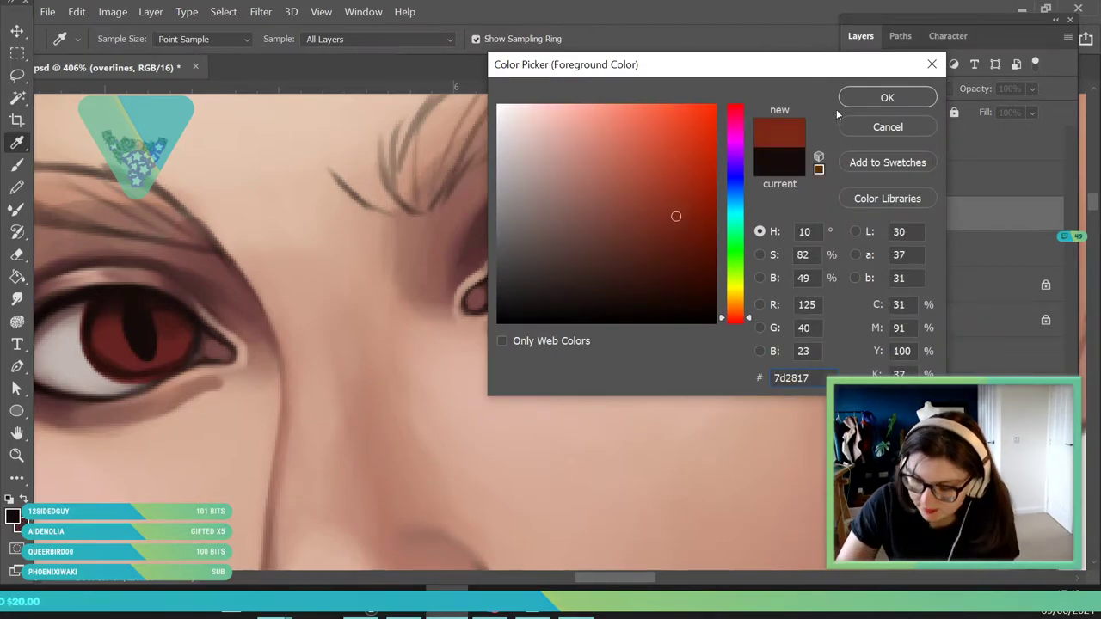
left_click(883, 100)
Brighten the irises of both eyes around the slit pupils with the reddish brown using the 6 px brush.
key("z")
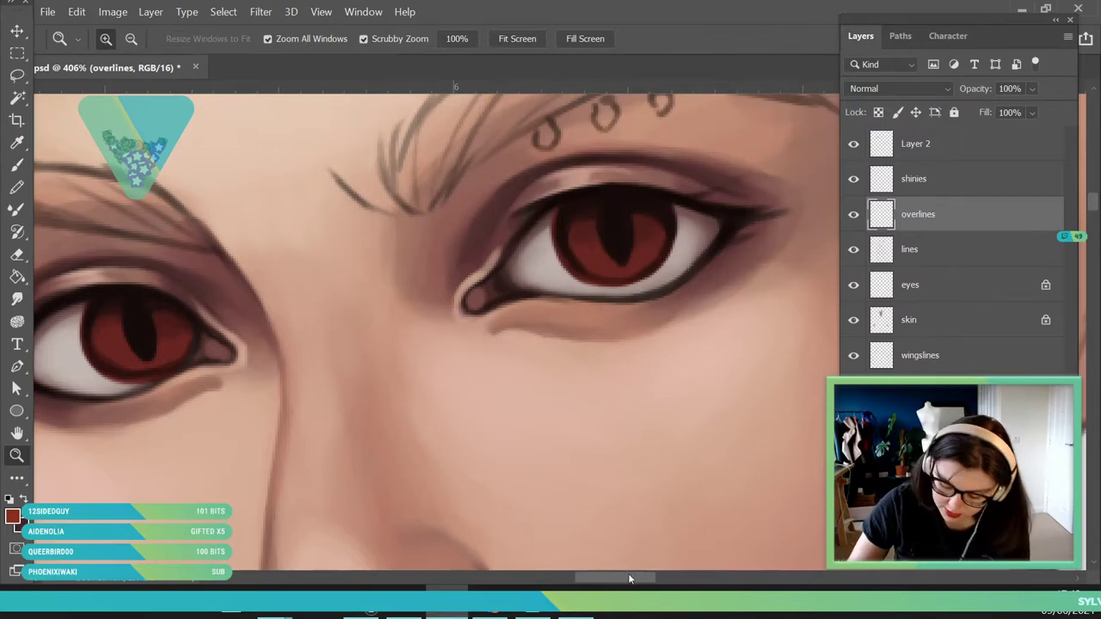
left_click_drag(629, 577, 616, 577)
key("i")
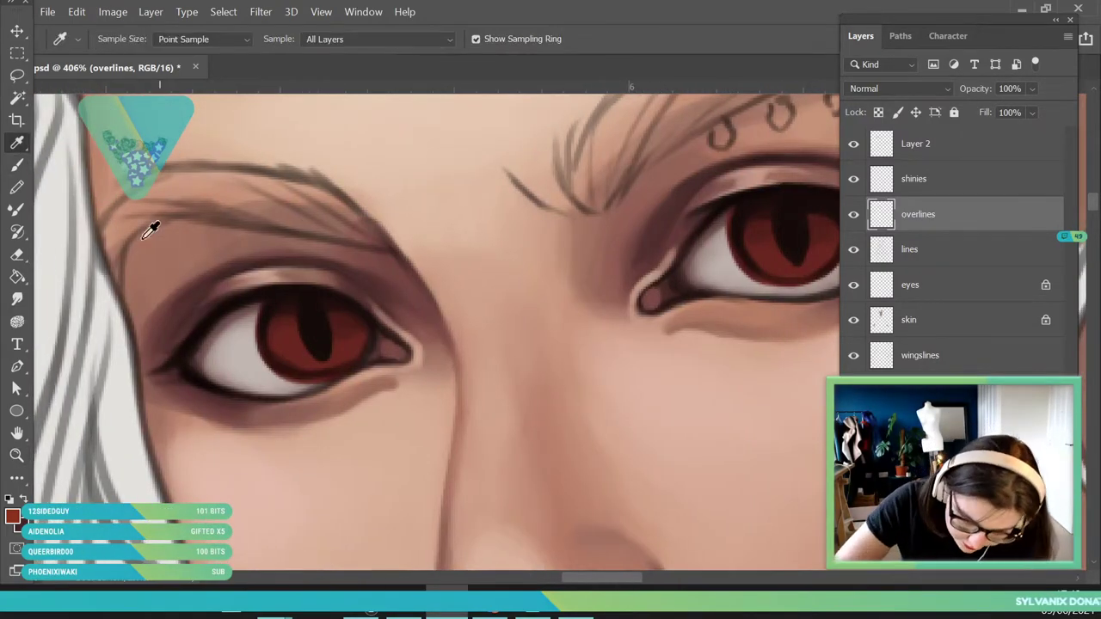
left_click(16, 163)
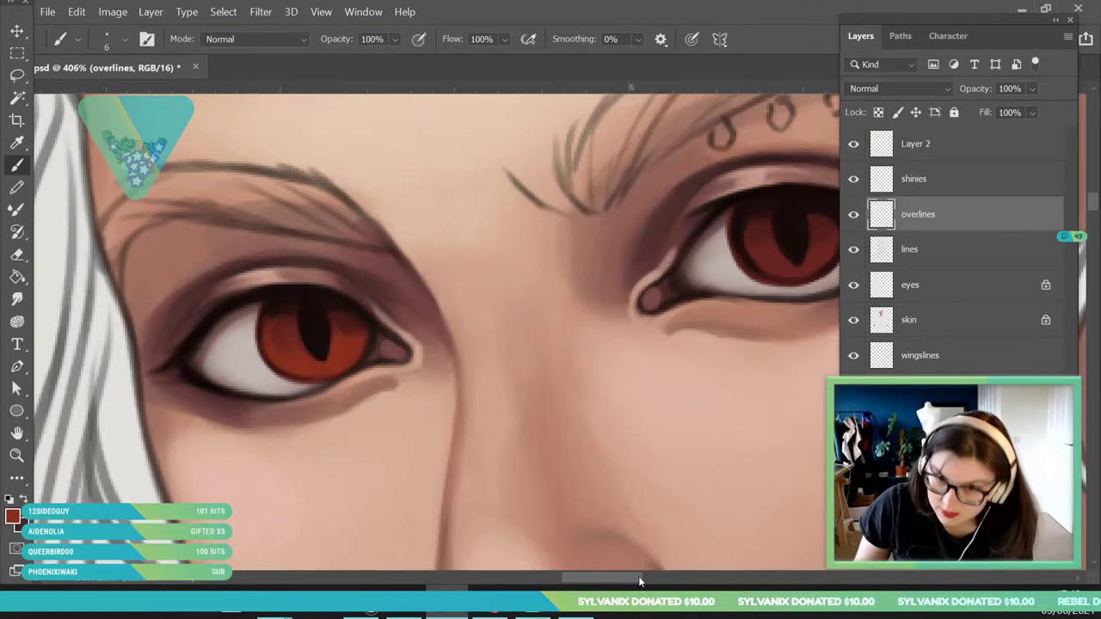
left_click_drag(639, 582, 661, 584)
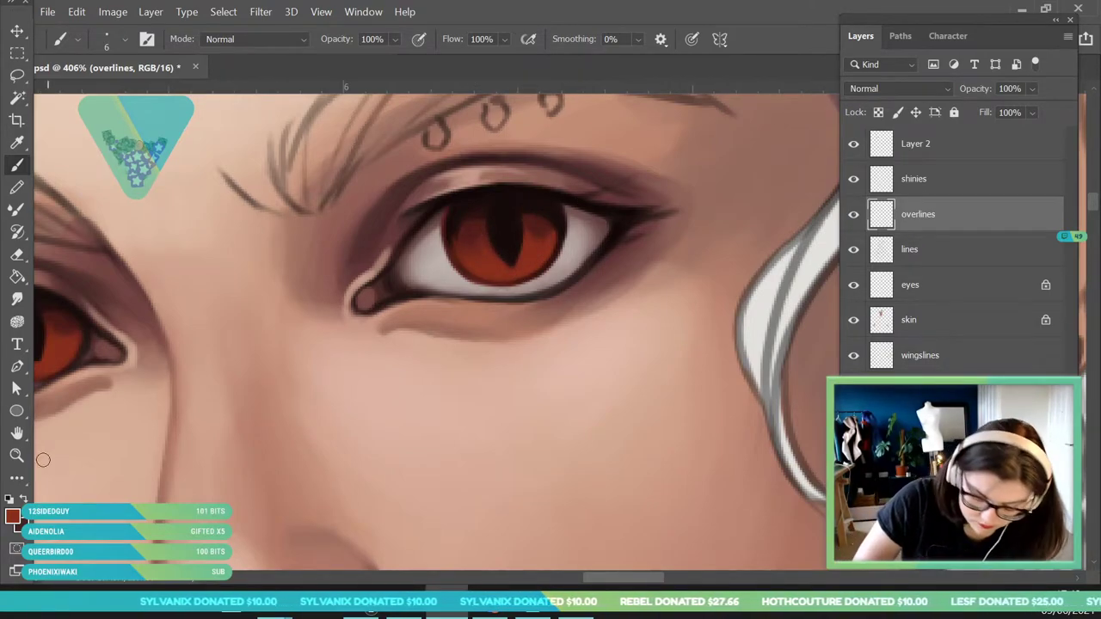
Set the foreground colour to the burnt orange bd582b.
left_click(17, 455)
left_click_drag(387, 311, 313, 469)
left_click_drag(500, 437, 184, 479)
left_click(354, 403)
left_click_drag(355, 404, 352, 459)
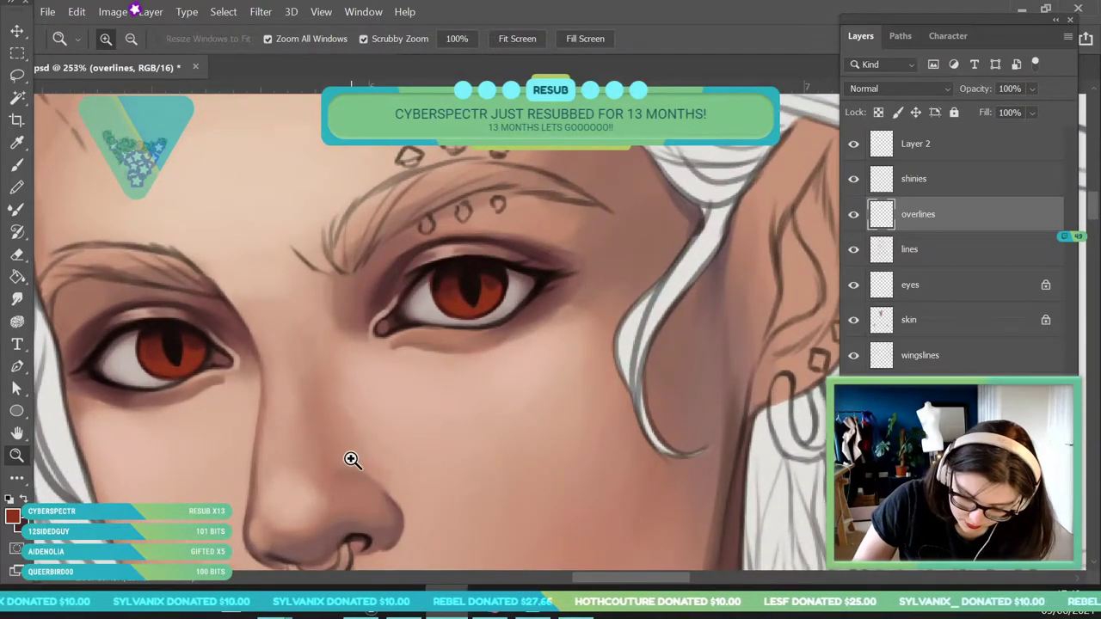
left_click(13, 517)
left_click_drag(748, 318, 748, 312)
mouse_move(663, 164)
left_mouse_down()
mouse_move(680, 157)
mouse_move(656, 157)
mouse_move(665, 161)
left_mouse_up()
left_click(860, 97)
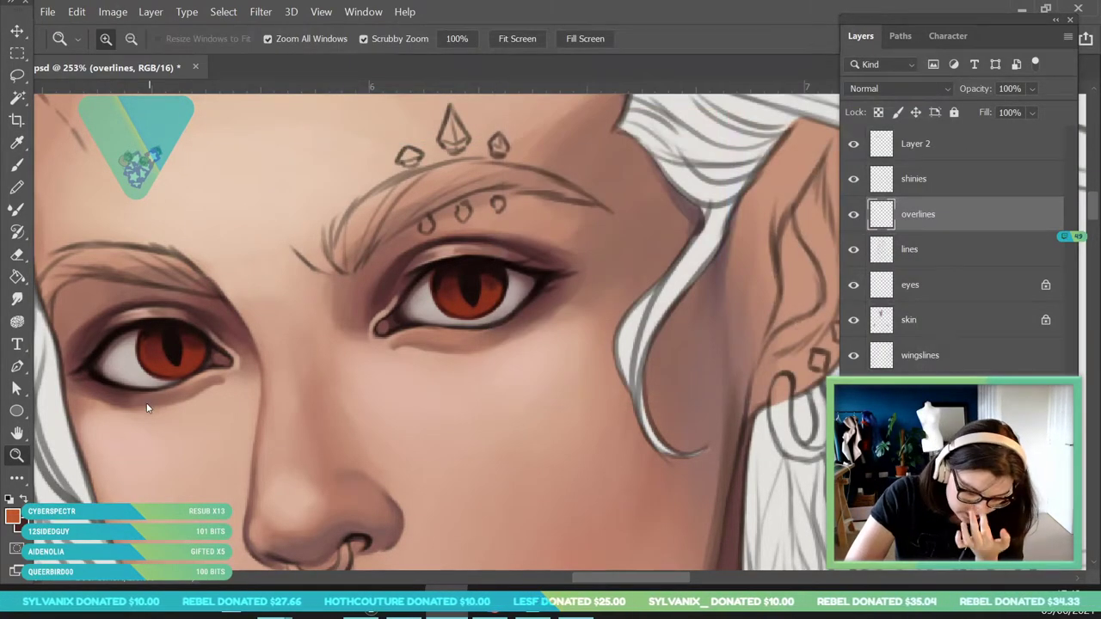
Paint burnt orange highlights around the pupil and along the lower iris of the left eye.
left_click_drag(164, 393, 226, 449)
key("b")
mouse_move(192, 331)
left_mouse_down()
mouse_move(160, 296)
mouse_move(170, 270)
mouse_move(218, 332)
mouse_move(172, 306)
mouse_move(171, 294)
mouse_move(225, 326)
mouse_move(235, 282)
mouse_move(174, 306)
mouse_move(199, 341)
mouse_move(124, 306)
mouse_move(210, 337)
mouse_move(108, 265)
left_mouse_up()
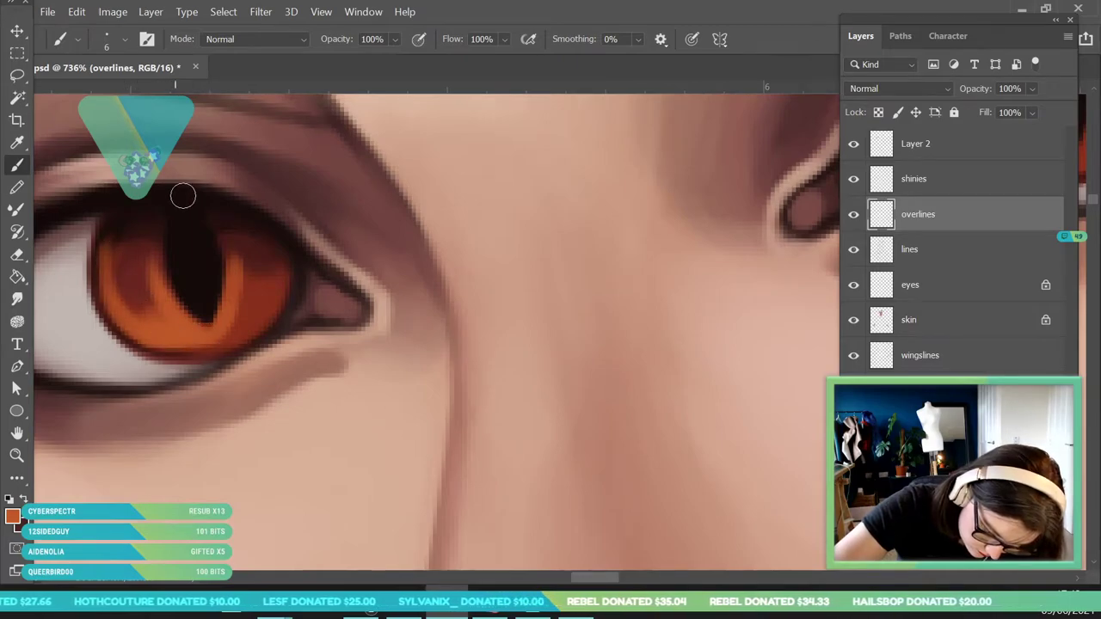
left_click_drag(186, 341, 249, 334)
mouse_move(150, 344)
left_mouse_down()
mouse_move(218, 343)
mouse_move(280, 306)
left_mouse_up()
left_click_drag(212, 335, 249, 311)
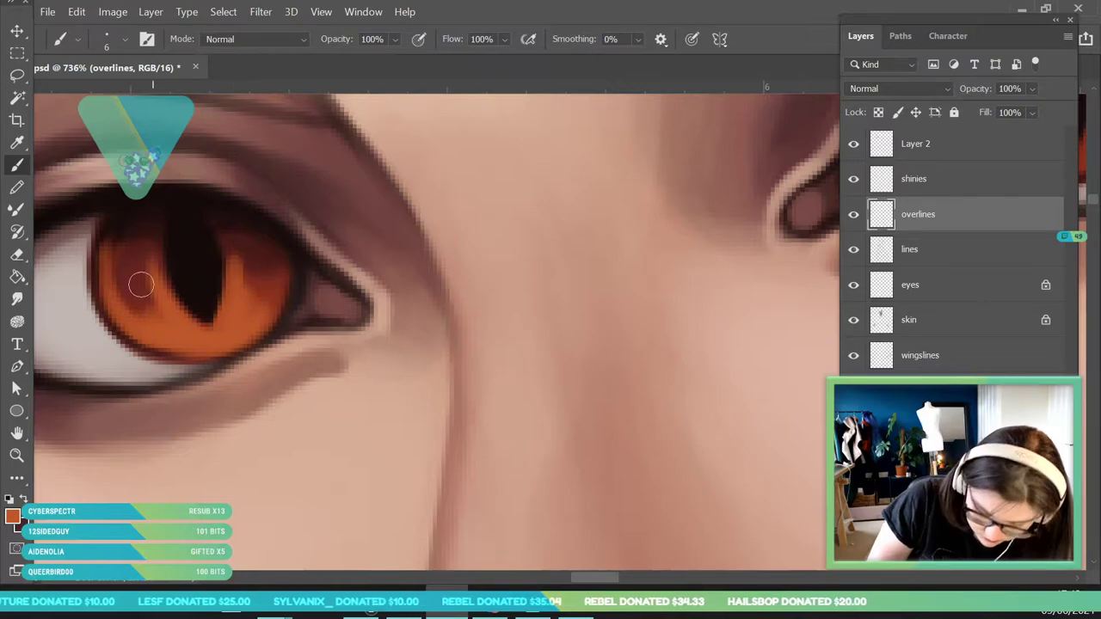
Add matching burnt orange highlights to the iris of the right eye.
key("z")
left_click_drag(180, 288, 54, 291)
left_click_drag(301, 271, 430, 260)
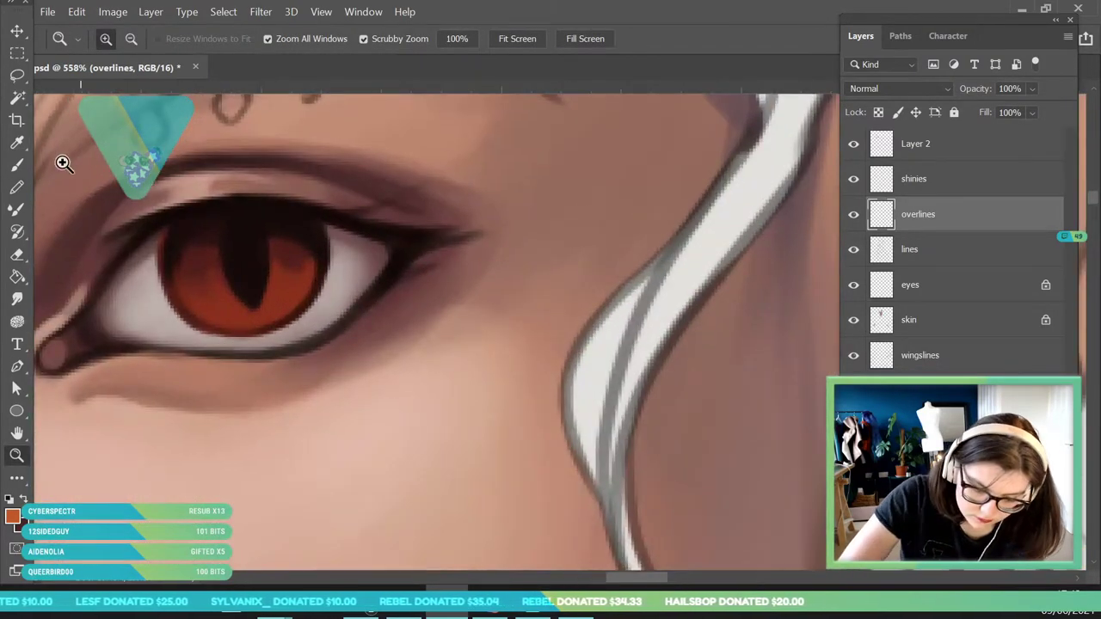
key("b")
mouse_move(170, 268)
left_mouse_down()
mouse_move(238, 306)
mouse_move(281, 314)
mouse_move(221, 316)
mouse_move(262, 291)
mouse_move(263, 322)
mouse_move(215, 275)
mouse_move(248, 318)
mouse_move(219, 298)
mouse_move(212, 311)
mouse_move(189, 289)
left_mouse_up()
mouse_move(247, 315)
left_mouse_down()
mouse_move(278, 310)
mouse_move(299, 287)
mouse_move(198, 424)
left_mouse_up()
Set the foreground colour to the bright orange f58b35.
left_click(21, 460)
left_click_drag(295, 289, 257, 320)
left_click_drag(290, 358, 297, 364)
scroll(258, 327, "up", 10)
left_click(12, 516)
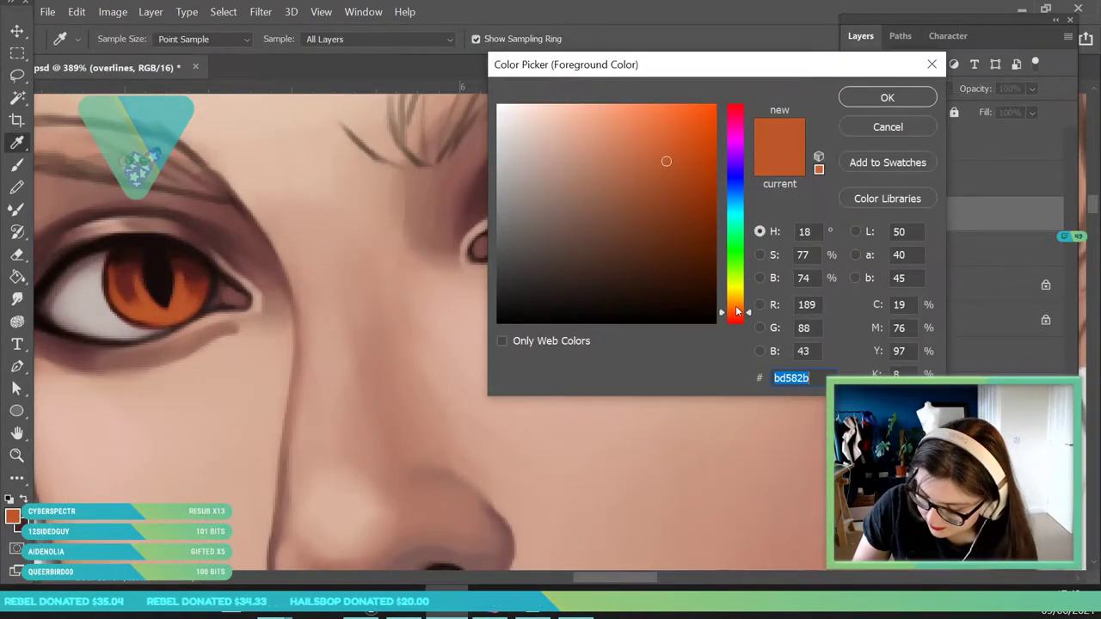
left_click_drag(737, 311, 737, 306)
left_click(669, 113)
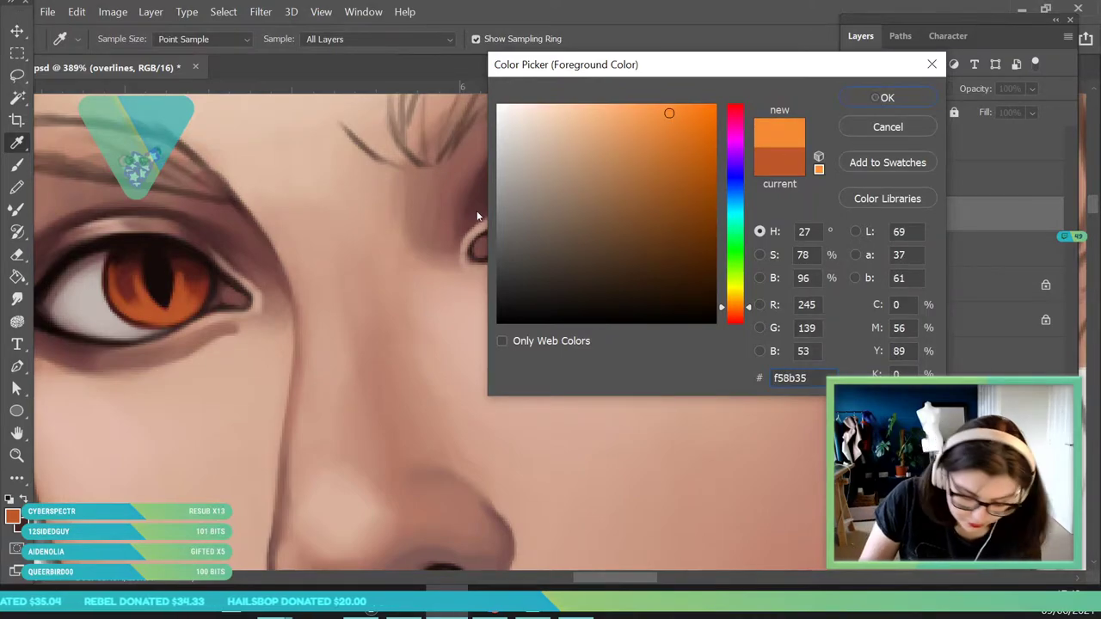
left_click(879, 99)
Switch to the Brush tool and set the brush size to 4 px.
scroll(103, 290, "up", 5)
left_click(17, 163)
scroll(204, 393, "down", 5)
scroll(143, 283, "up", 2)
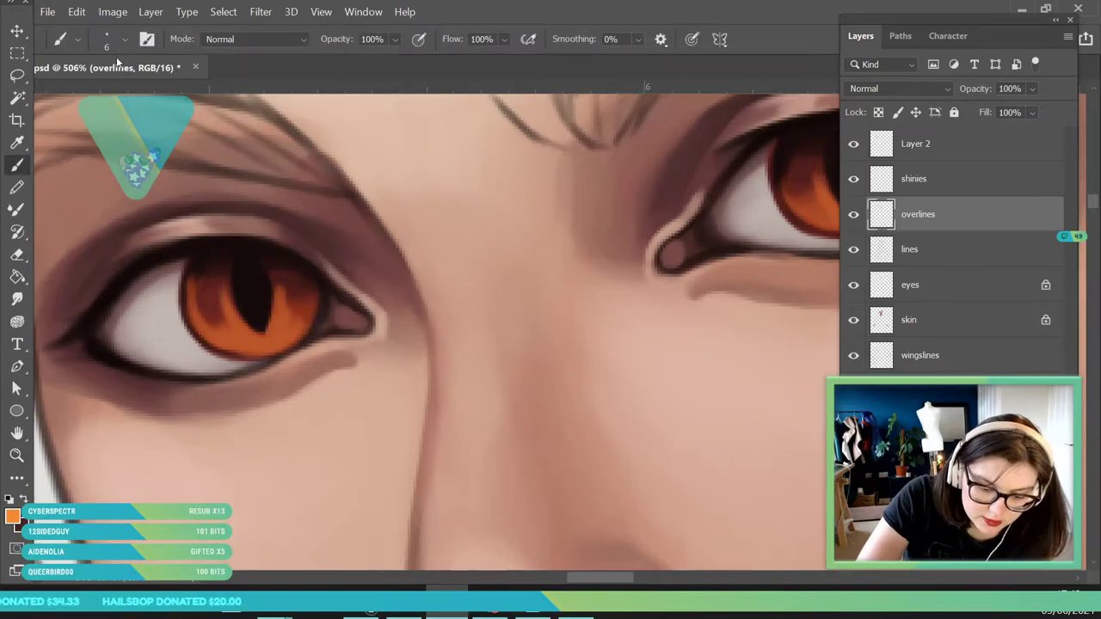
left_click(125, 39)
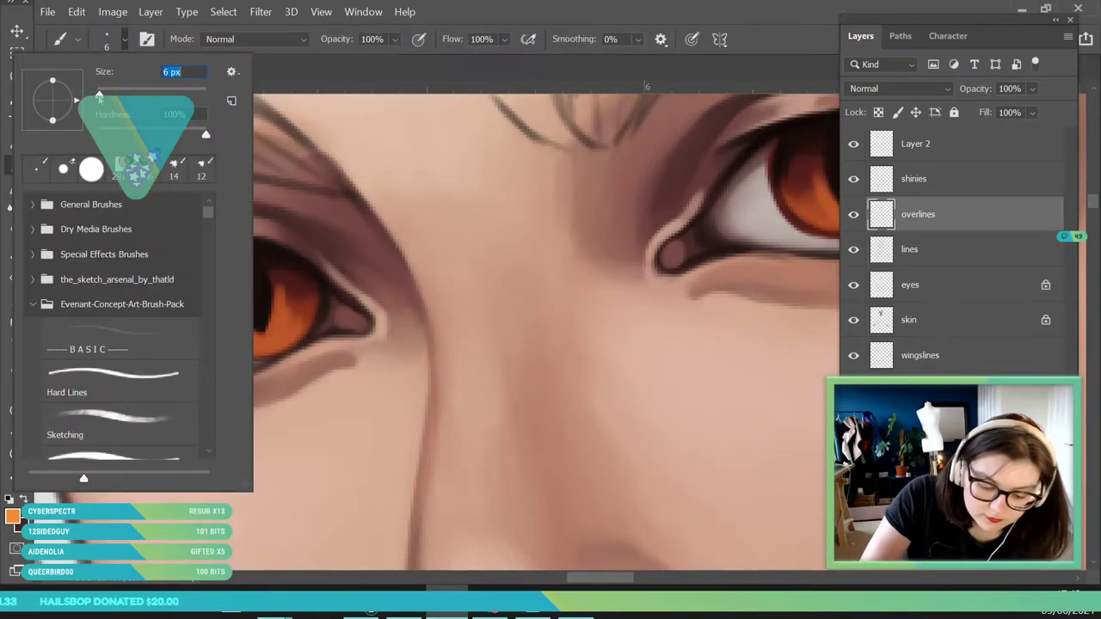
type("4")
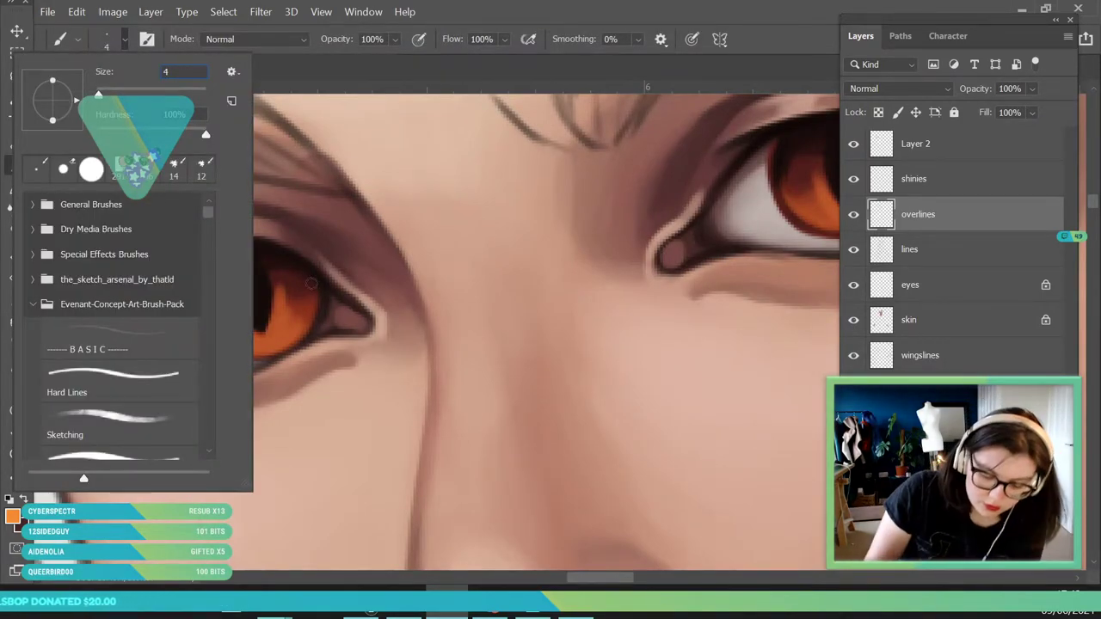
key("Return")
Set the foreground colour to the light yellow-orange f5bf62.
left_click(14, 516)
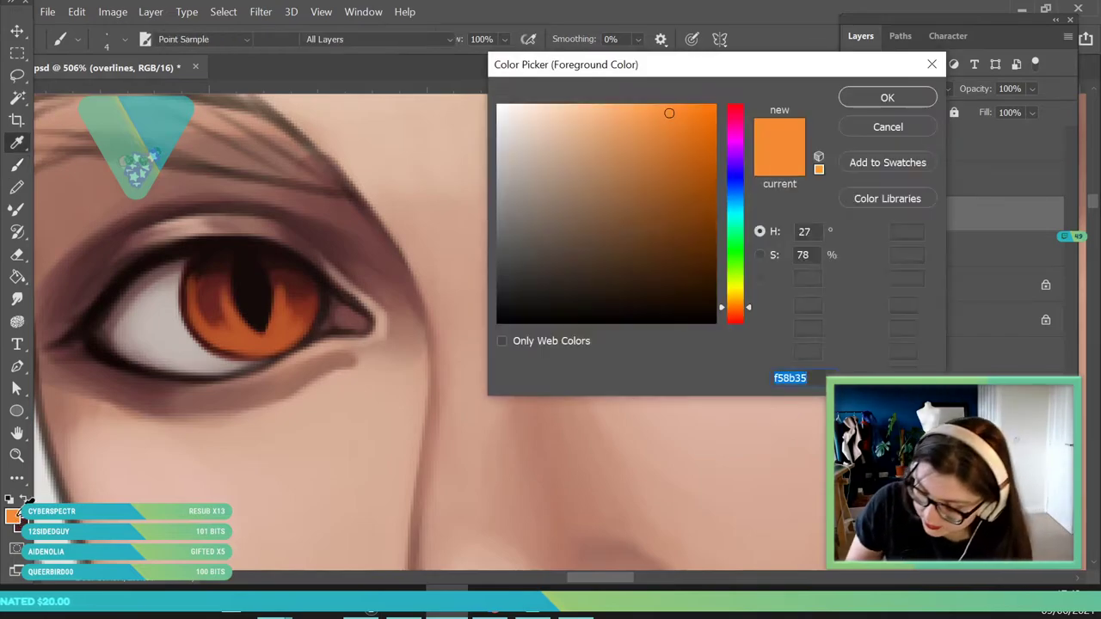
left_click(739, 301)
left_click(878, 100)
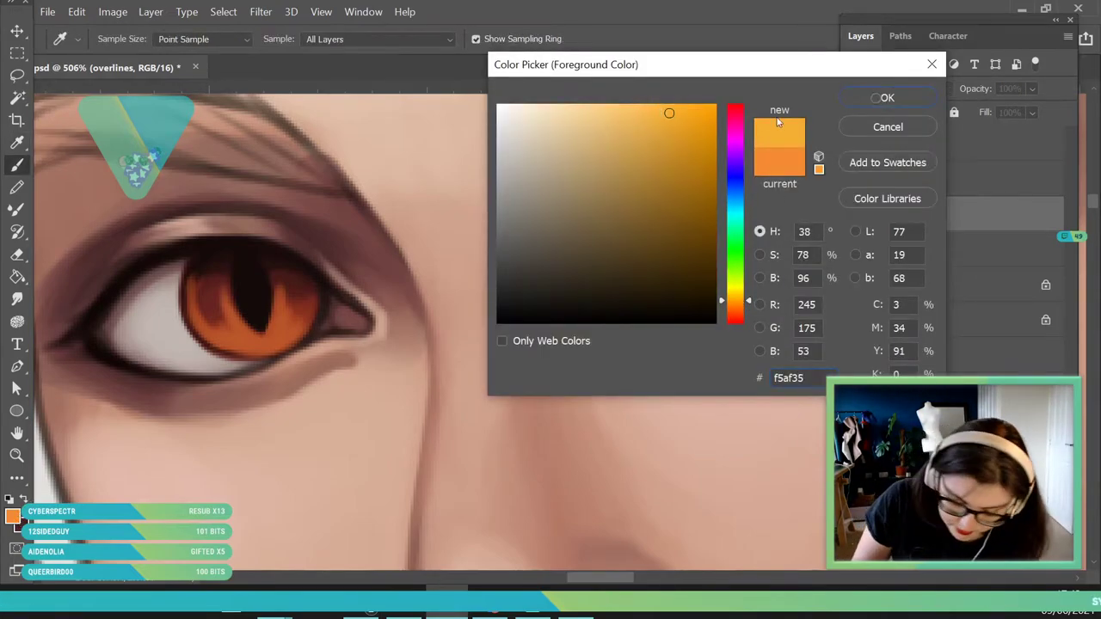
left_click(15, 518)
left_click(630, 113)
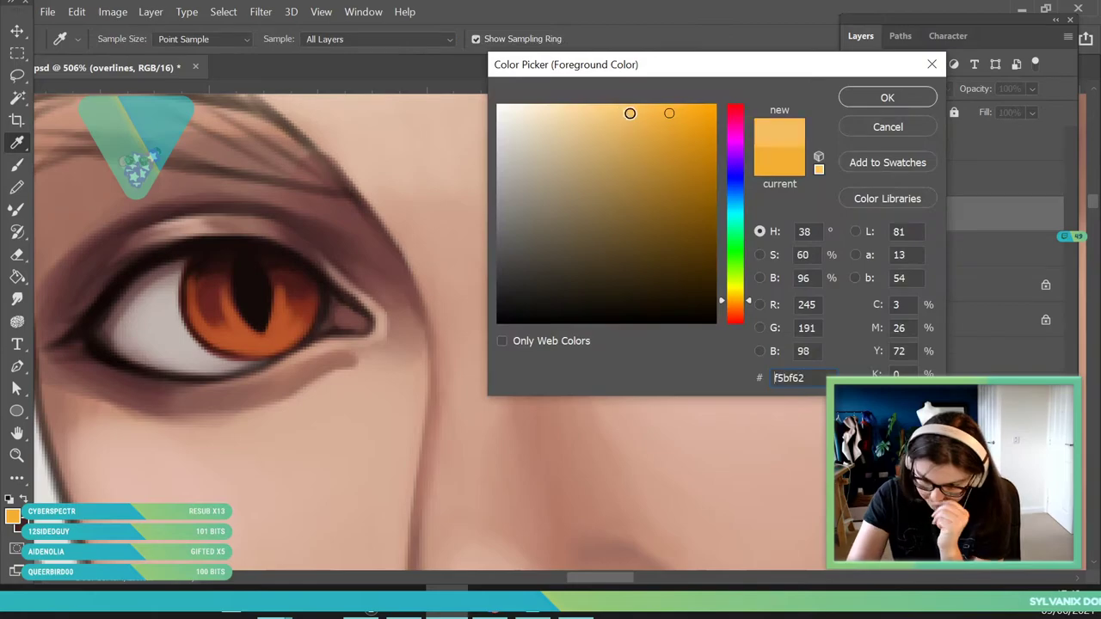
left_click(910, 95)
Paint fine light yellow-orange rays around the slit pupils and across the lower irises of both eyes.
mouse_move(226, 299)
left_mouse_down()
mouse_move(258, 342)
mouse_move(275, 340)
mouse_move(276, 308)
left_mouse_up()
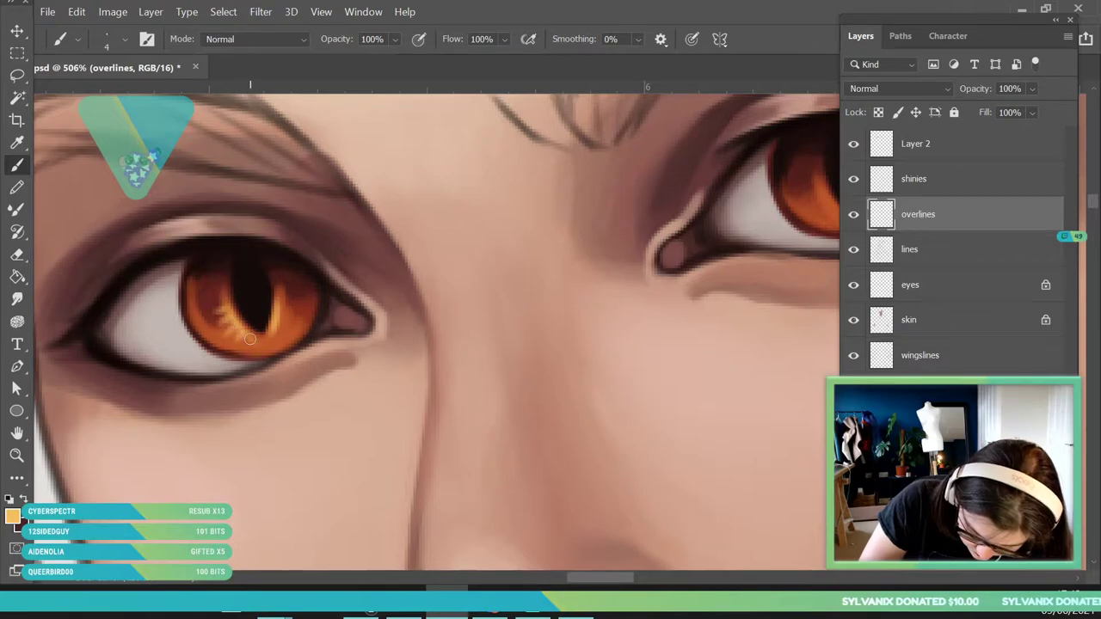
left_click(16, 456)
left_click_drag(148, 344, 91, 452)
left_click_drag(378, 316, 435, 317)
left_click(18, 166)
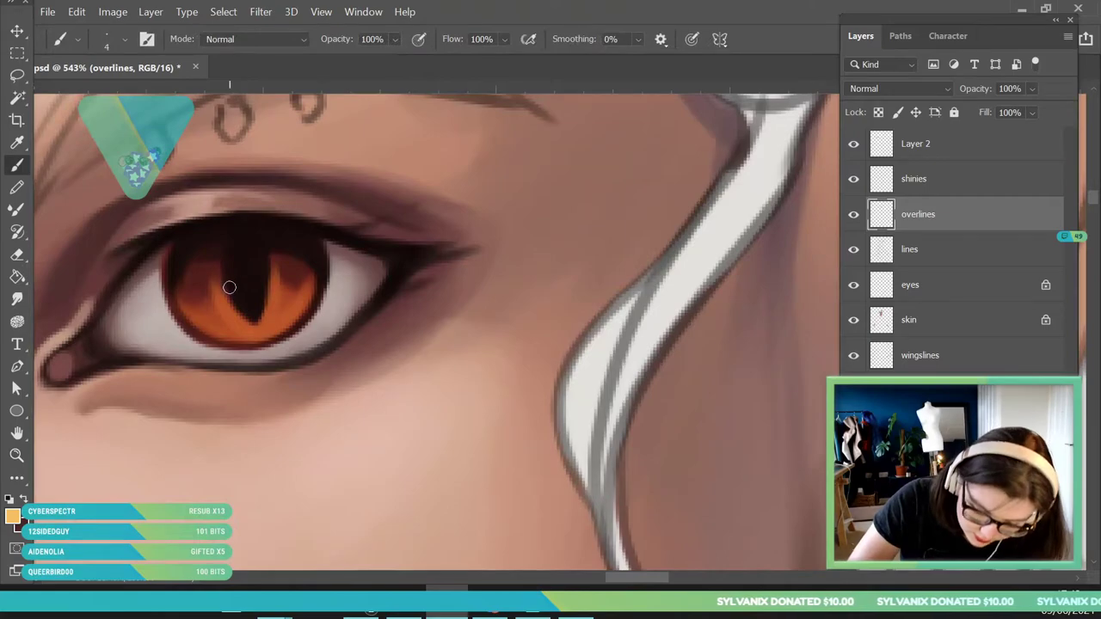
mouse_move(231, 314)
left_mouse_down()
mouse_move(216, 275)
mouse_move(260, 334)
mouse_move(223, 297)
left_mouse_up()
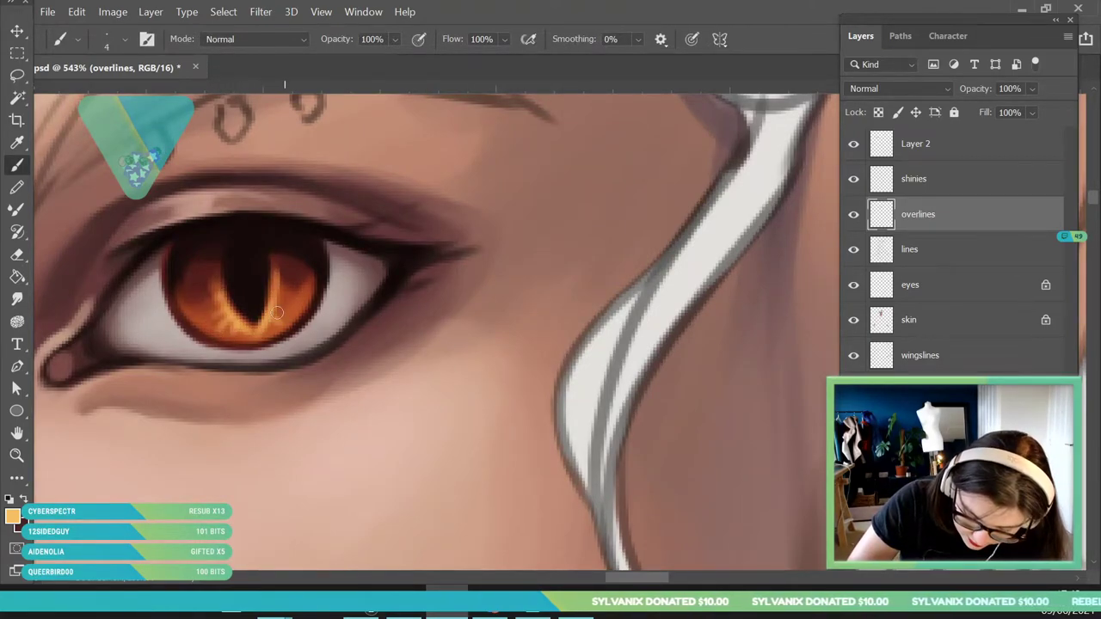
left_click(18, 455)
left_click_drag(350, 303, 381, 463)
Add a new layer directly above the overlines layer and set its blend mode to Overlay.
left_click(966, 148)
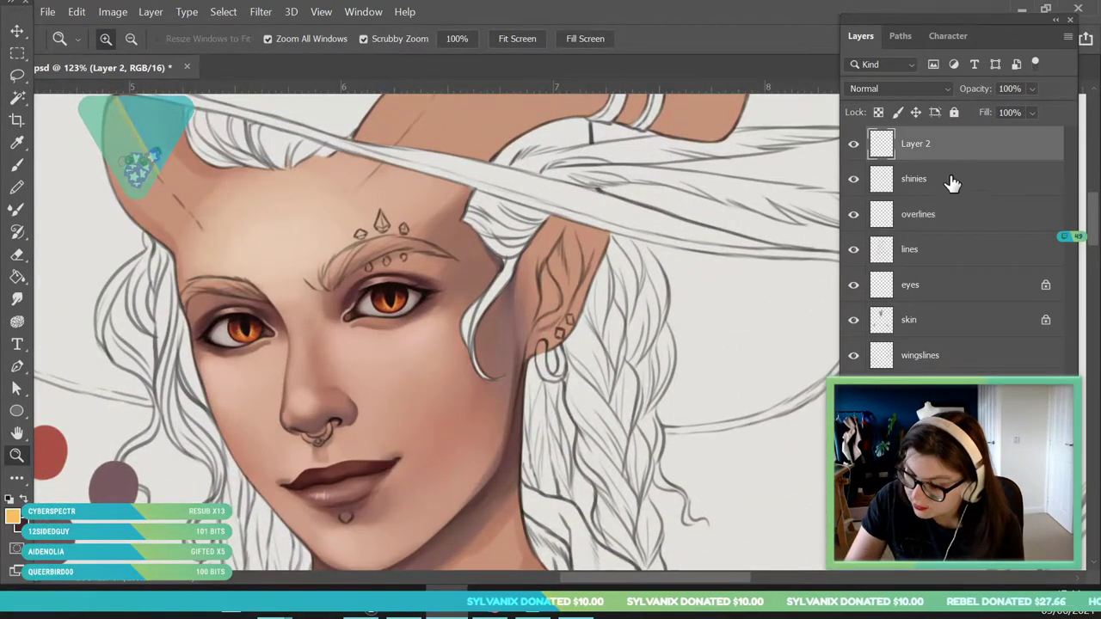
left_click(954, 180)
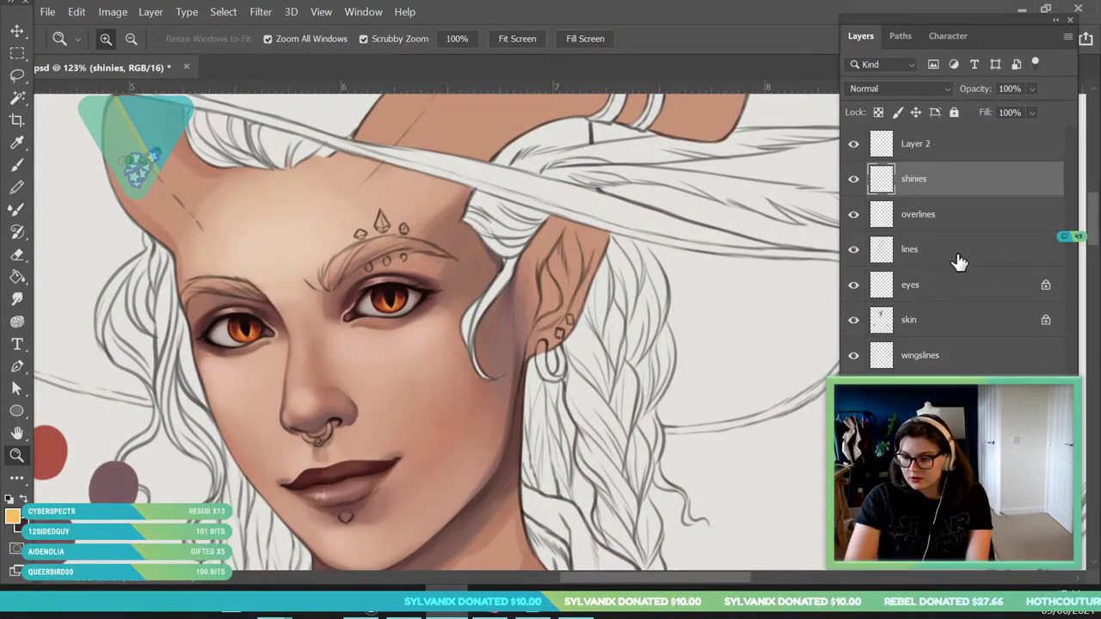
left_click(963, 225)
left_click(1017, 571)
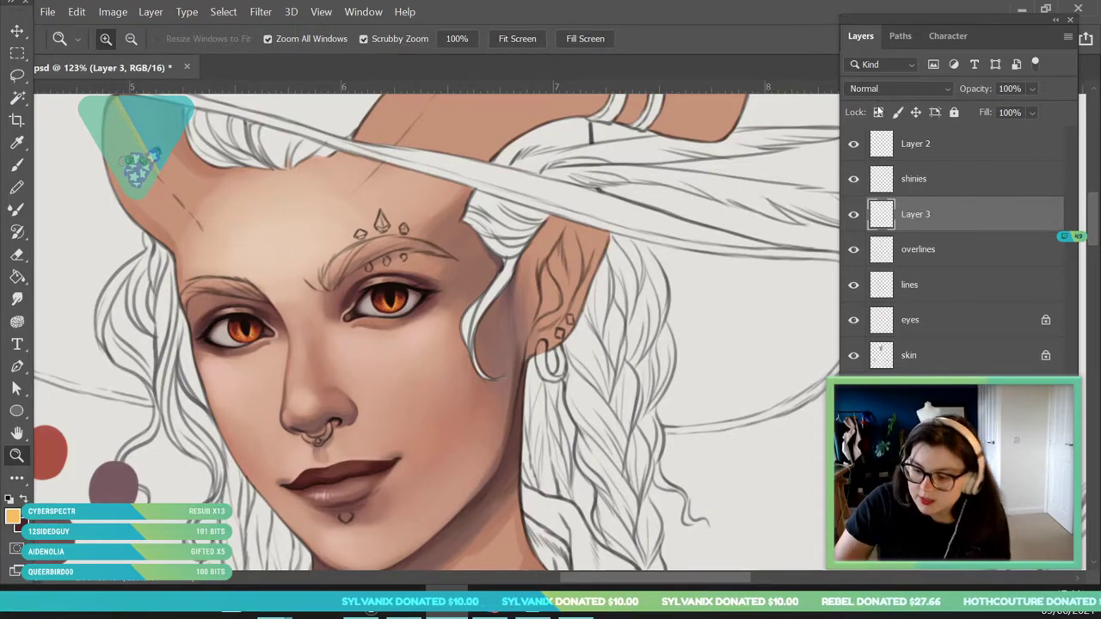
left_click(889, 90)
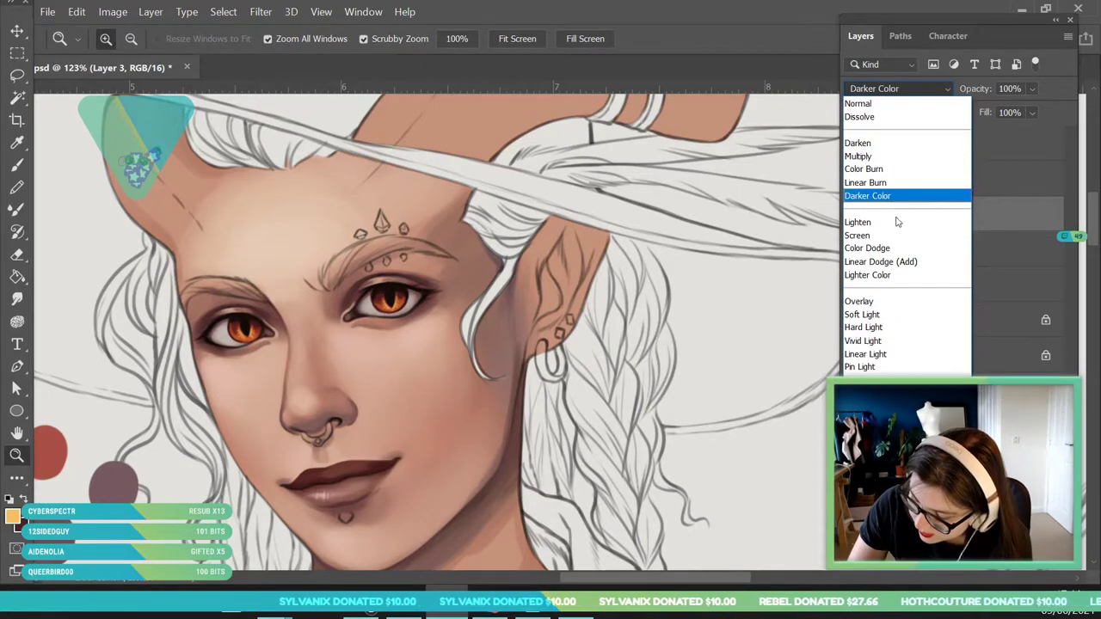
left_click(886, 301)
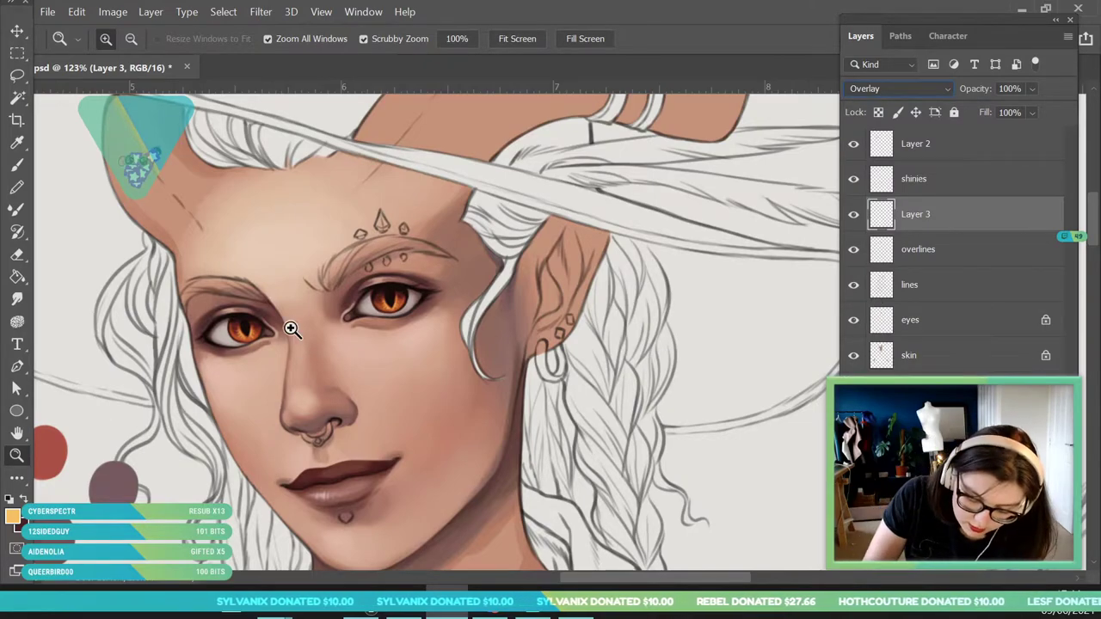
Paint a light yellow-orange glow over both irises on the Overlay layer with a 21 px brush.
left_click_drag(272, 323, 340, 327)
left_click(17, 165)
left_click(124, 39)
left_click_drag(100, 94, 108, 95)
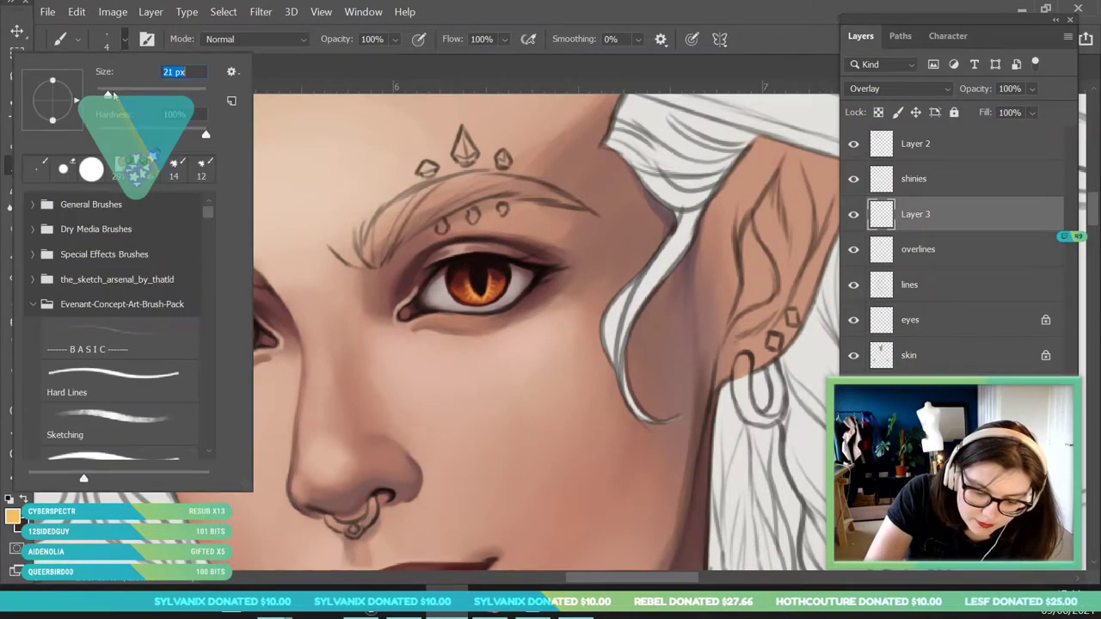
left_click(474, 290)
left_click_drag(474, 292, 501, 285)
mouse_move(215, 335)
left_mouse_down()
mouse_move(218, 345)
mouse_move(245, 342)
left_mouse_up()
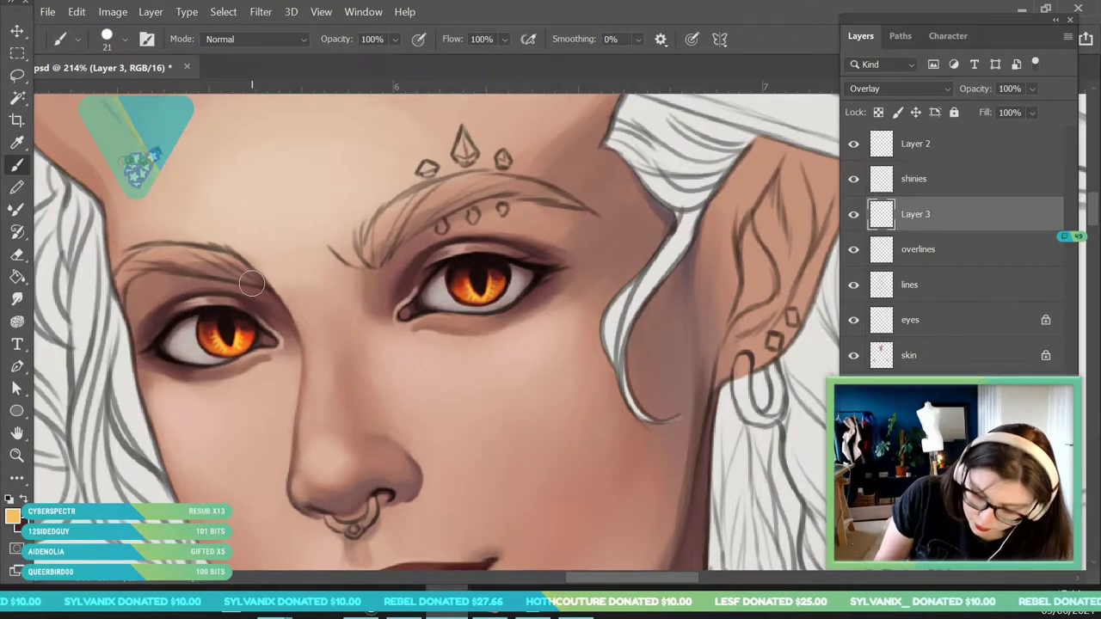
key("z")
left_click_drag(290, 320, 176, 459)
mouse_move(319, 420)
left_mouse_down()
mouse_move(320, 369)
mouse_move(290, 332)
mouse_move(360, 403)
left_mouse_up()
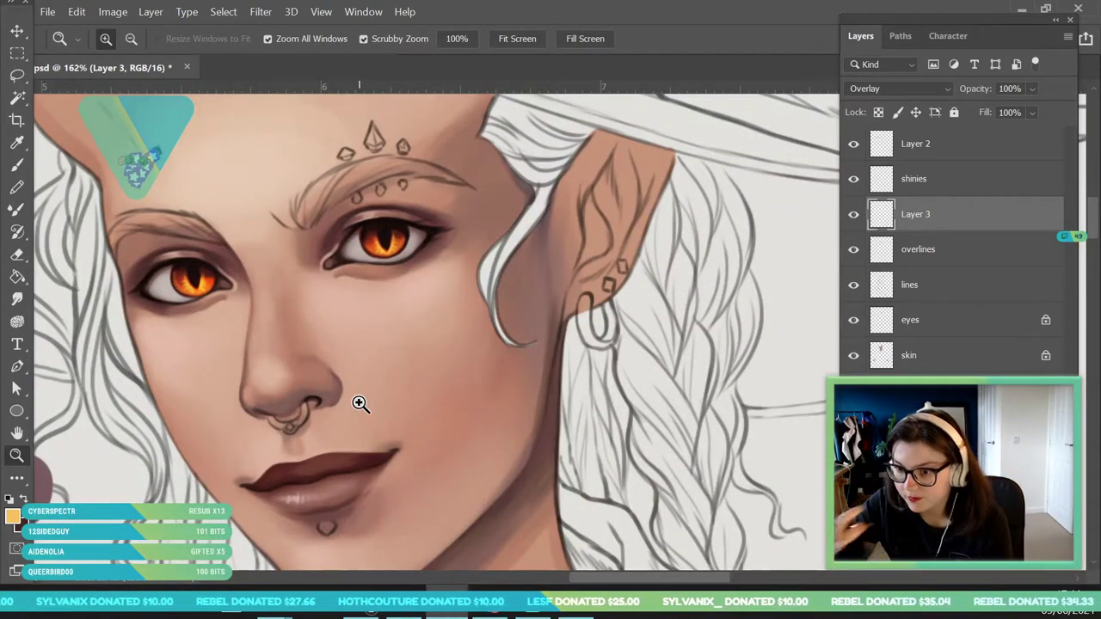
Select the shinies layer and set the foreground colour to the near-white f9ffff.
left_click(946, 187)
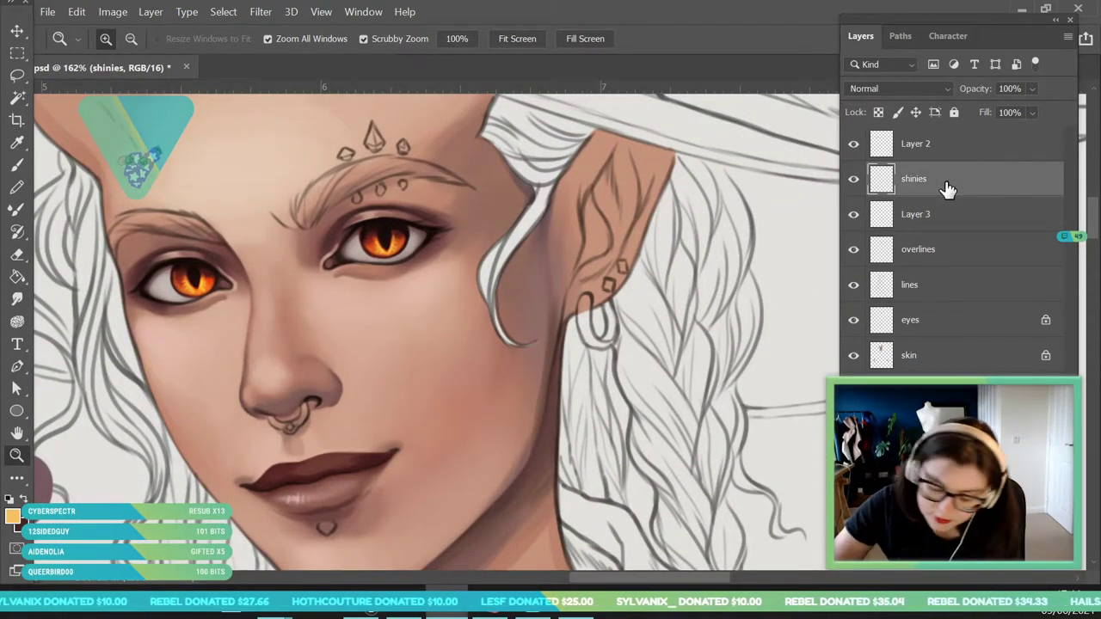
left_click(18, 517)
left_click(740, 215)
left_click_drag(680, 195, 500, 73)
left_click(854, 100)
Paint a white catchlight beside the iris of each eye with a 12 px brush.
key("z")
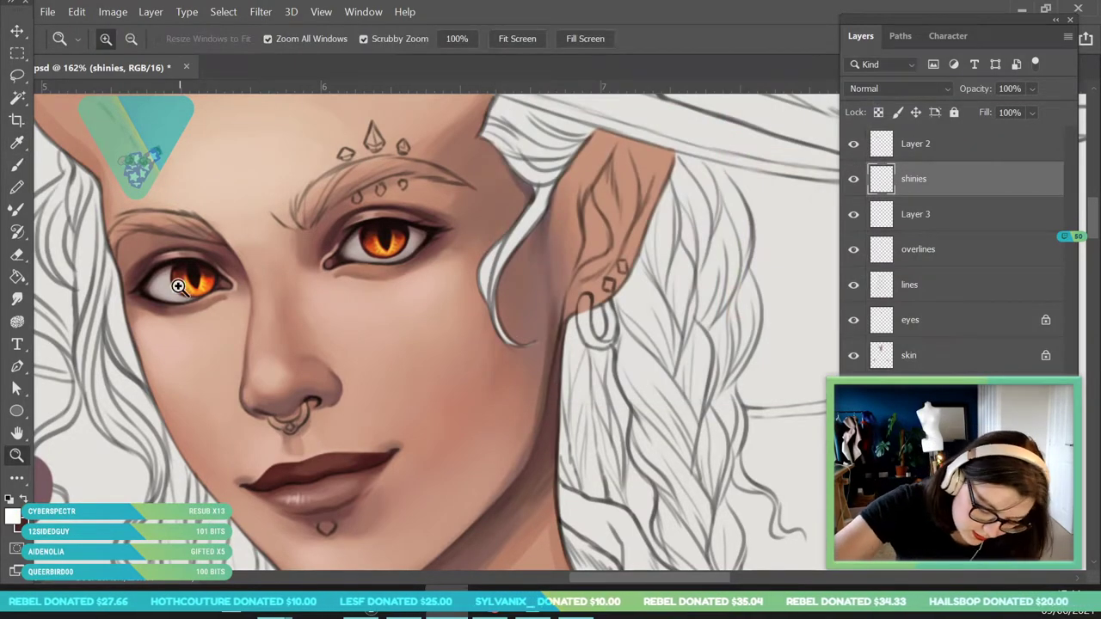
left_click(156, 274)
left_click(17, 168)
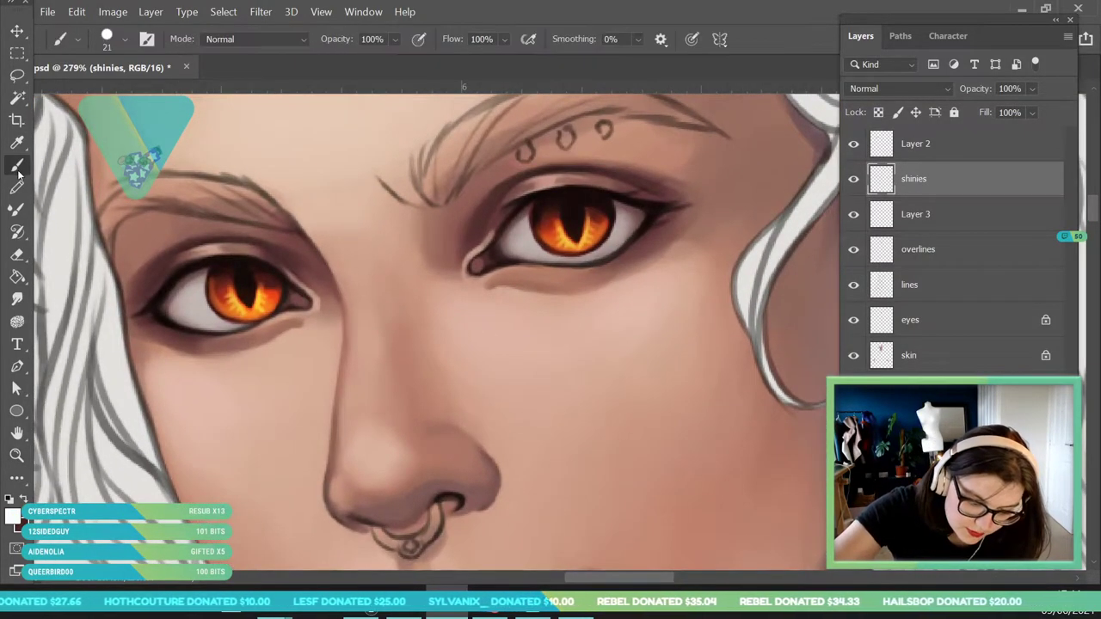
left_click(125, 39)
left_click_drag(108, 96, 105, 98)
key("Return")
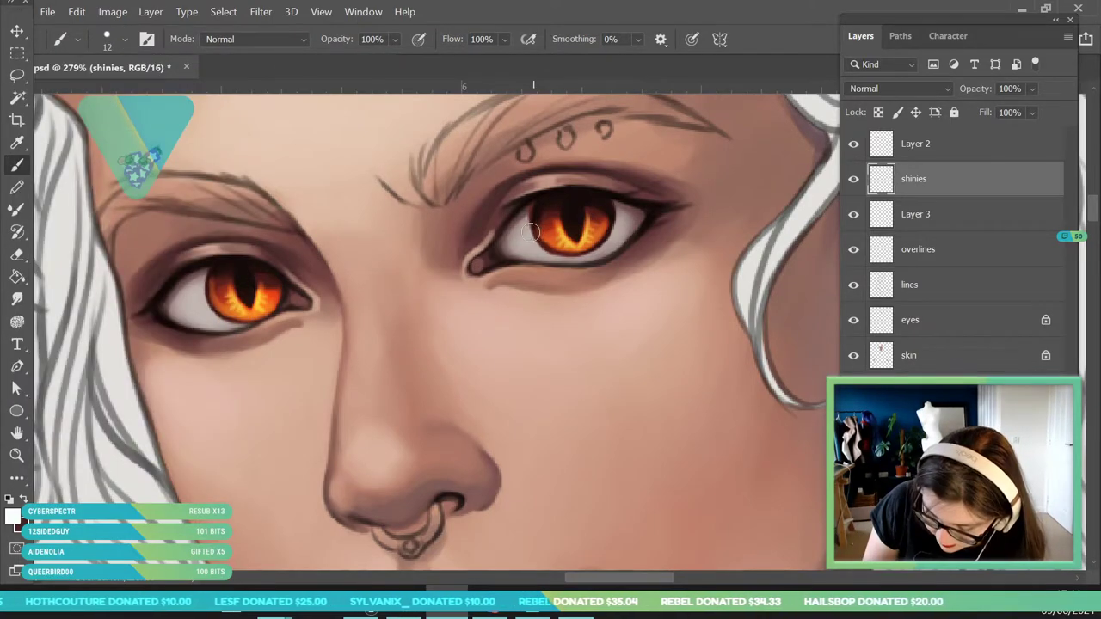
left_click_drag(534, 229, 529, 233)
left_click_drag(210, 297, 121, 310)
key("z")
mouse_move(302, 368)
left_mouse_down()
mouse_move(278, 363)
mouse_move(319, 381)
left_mouse_up()
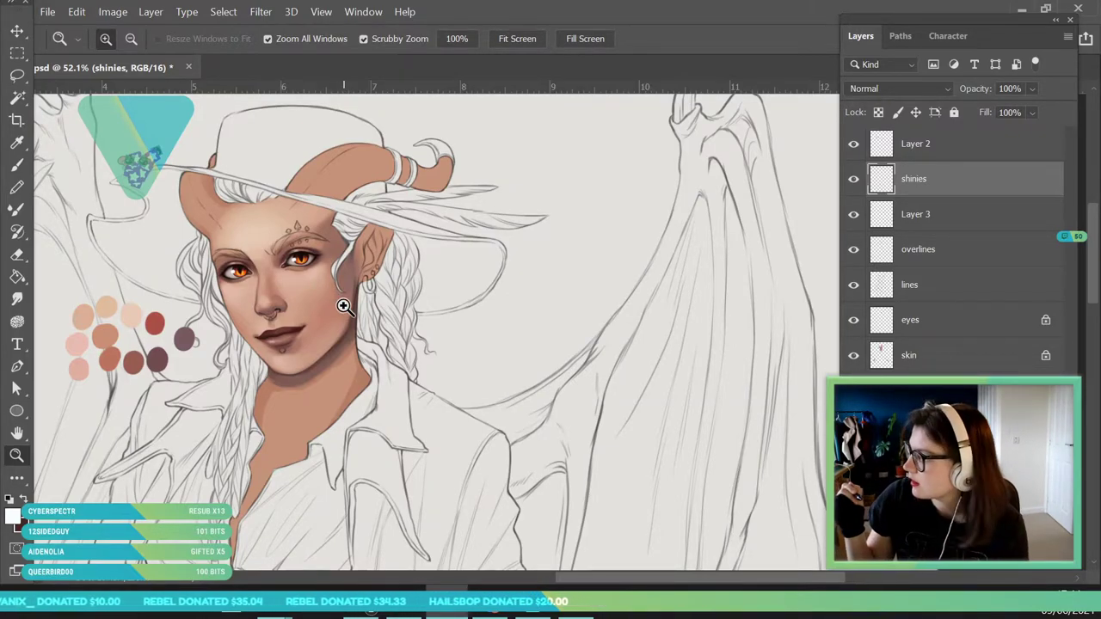
left_click_drag(332, 256, 401, 465)
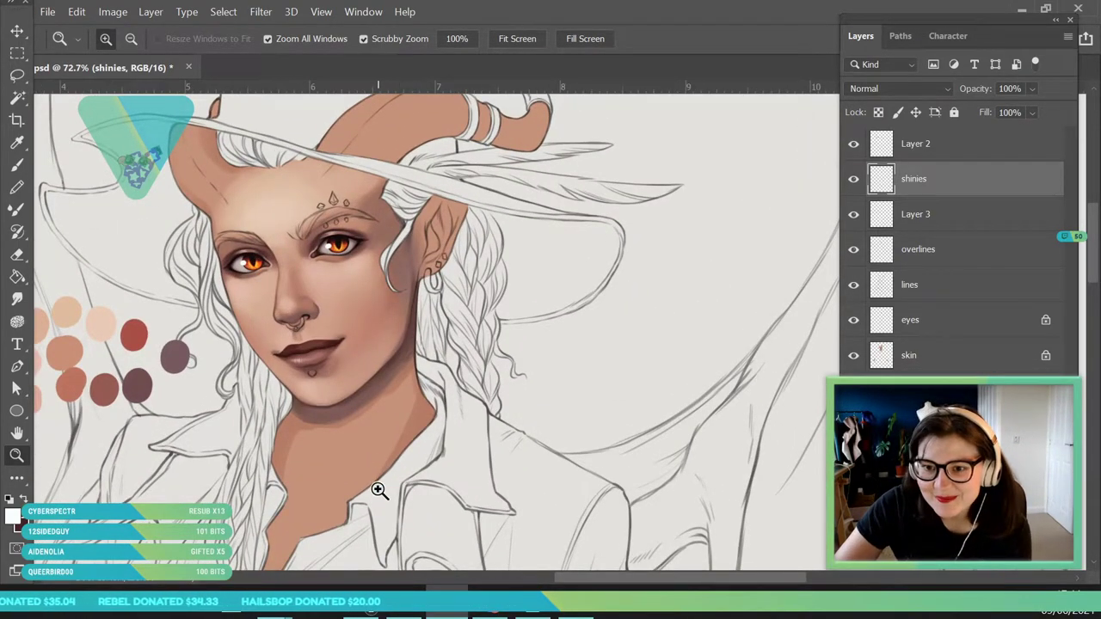
left_click_drag(340, 259, 354, 336)
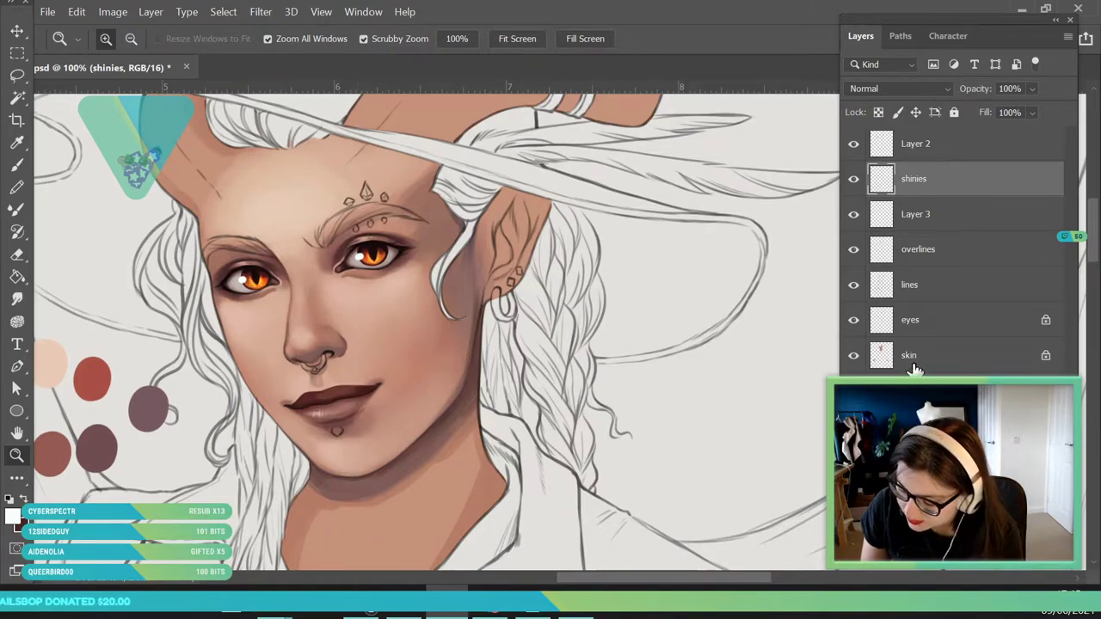
Select the skin layer and set the foreground colour to the dark maroon 4f2227.
left_click(952, 362)
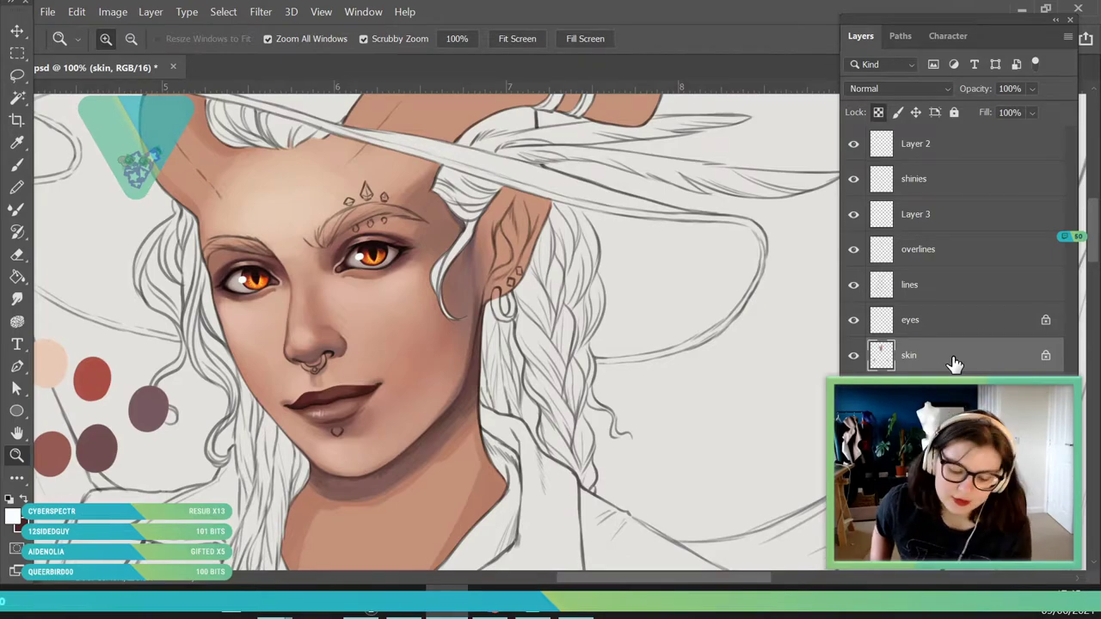
left_click(12, 516)
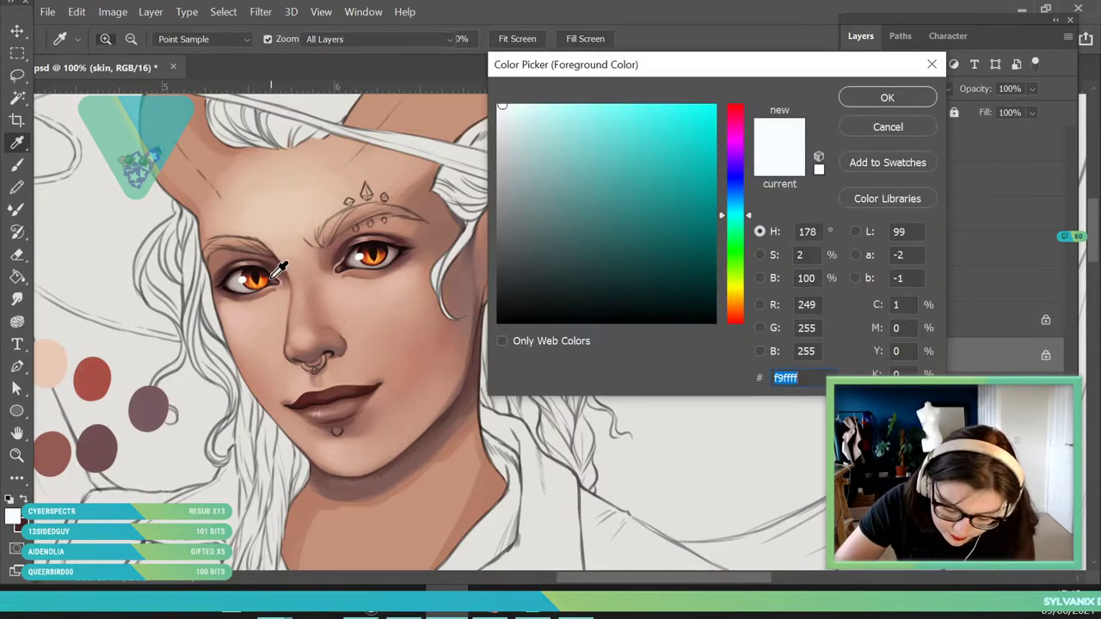
left_click(310, 390)
left_click(644, 245)
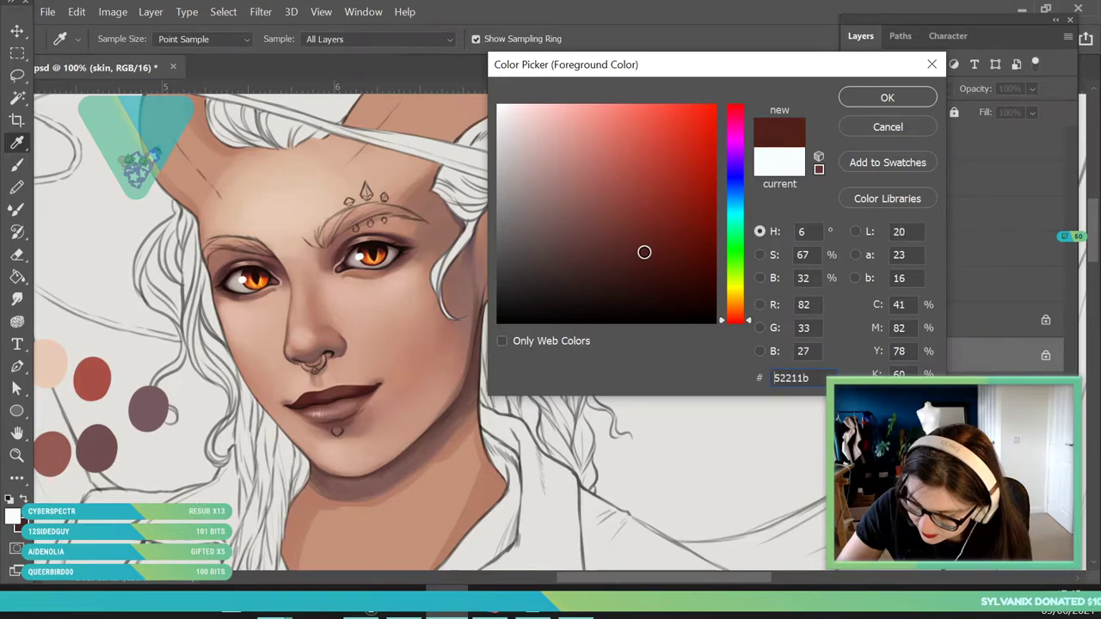
left_click(886, 98)
key("z")
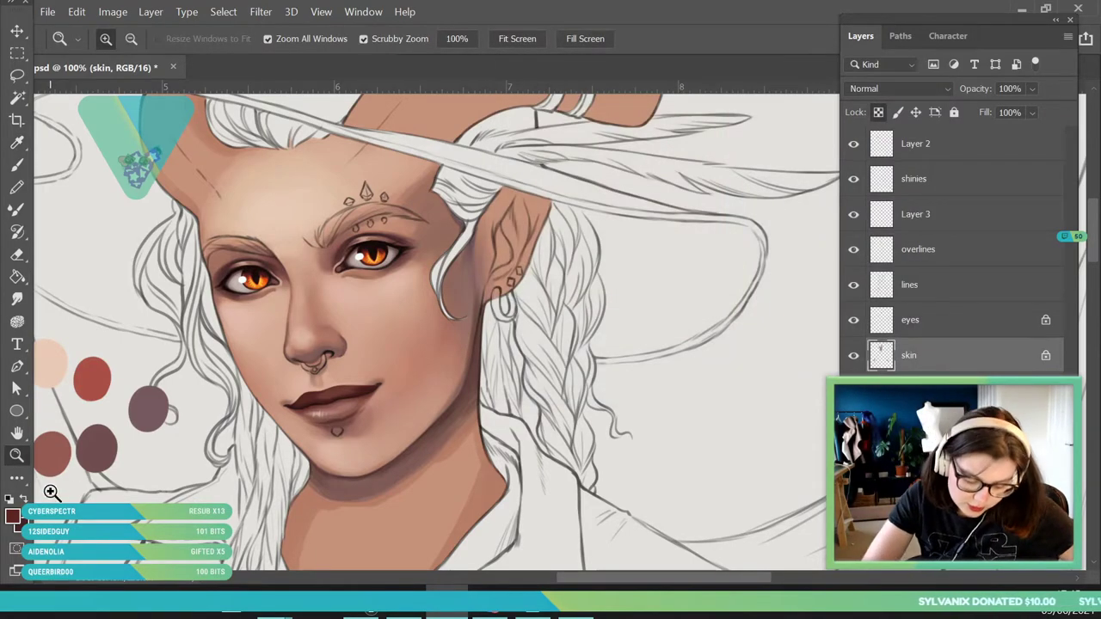
left_click(361, 192)
left_click(12, 516)
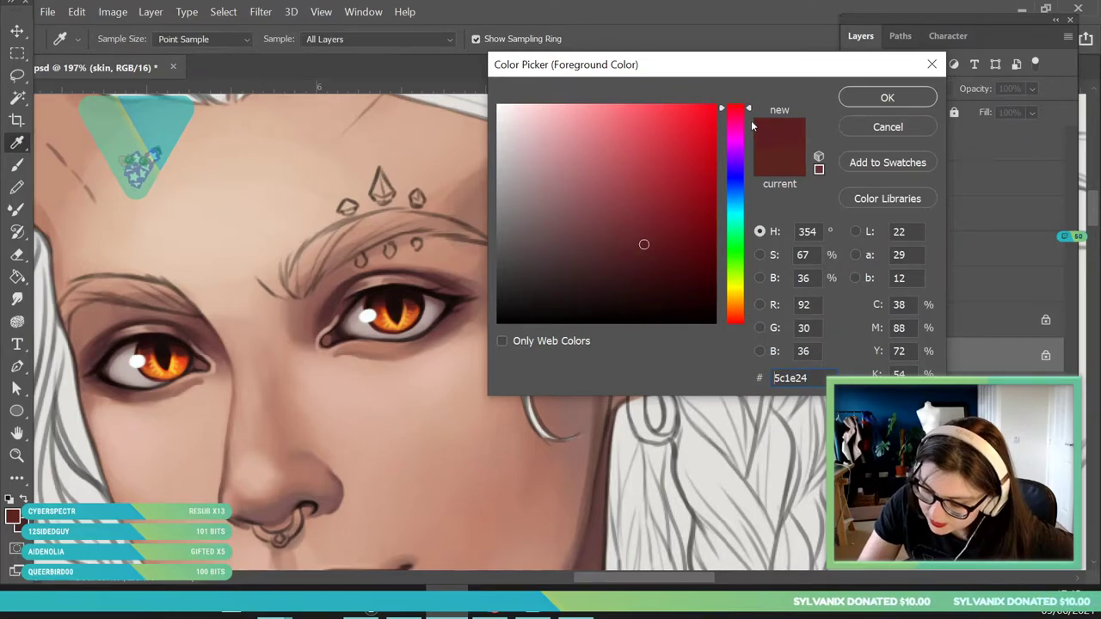
left_click_drag(634, 250, 621, 256)
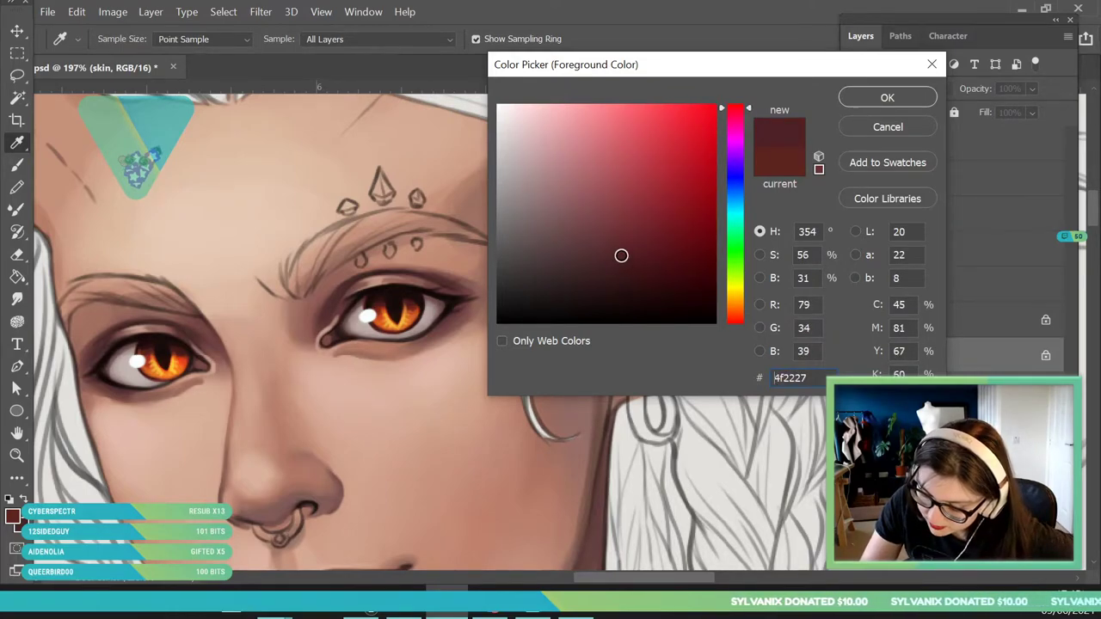
left_click(887, 99)
Paint dark maroon strokes at the inner end of the right eyebrow and set the brush size to 12 px.
key("b")
left_click(120, 38)
left_click(310, 272)
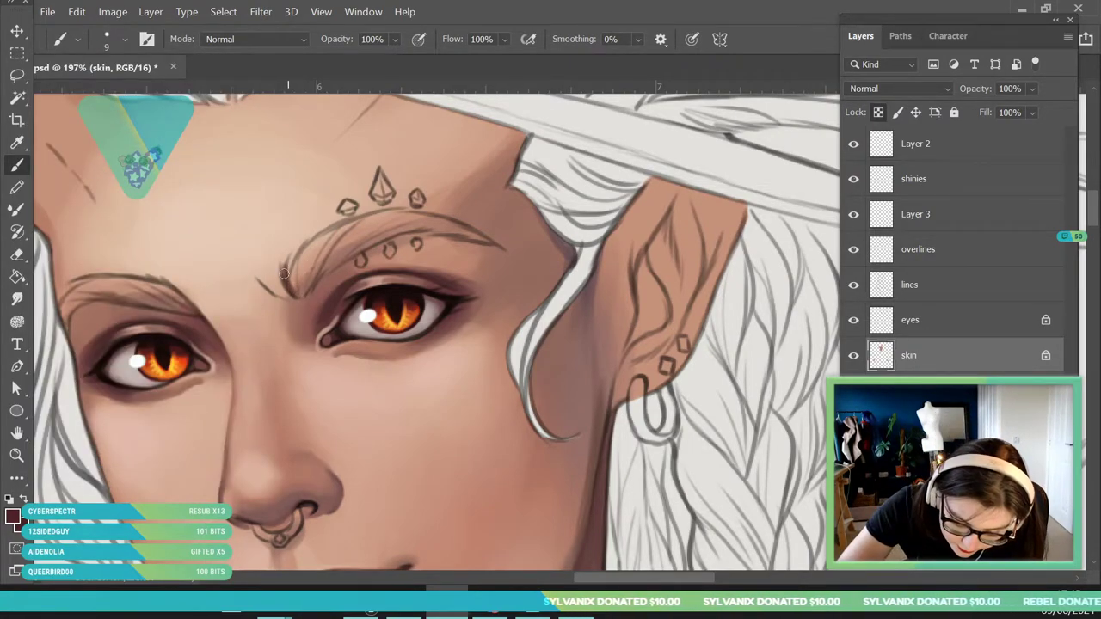
left_click(125, 39)
left_click_drag(100, 93, 103, 96)
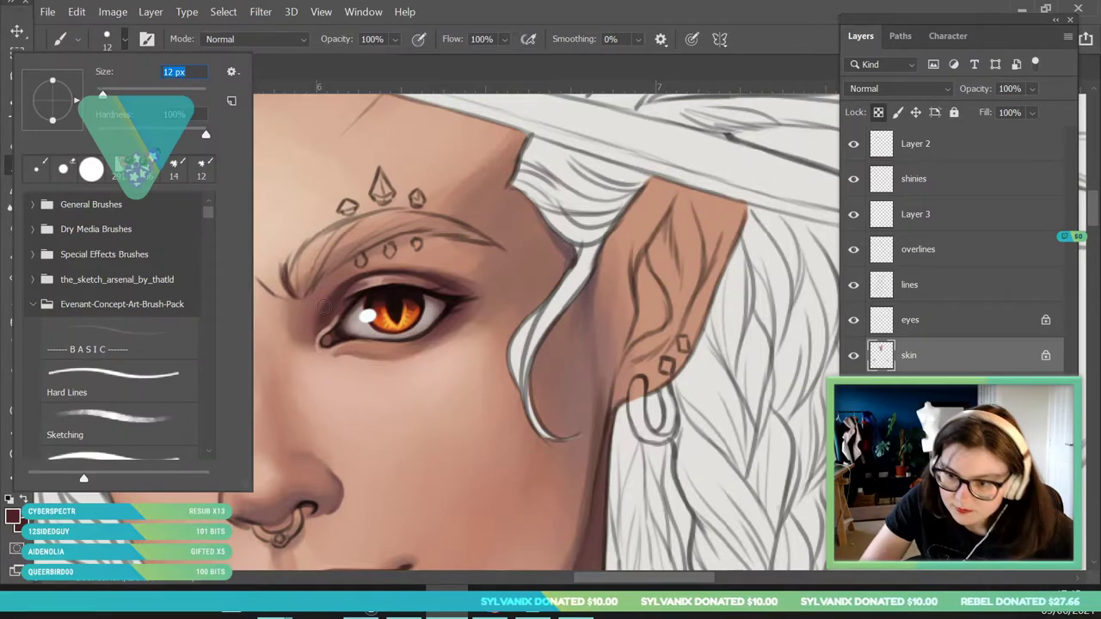
left_click(307, 262)
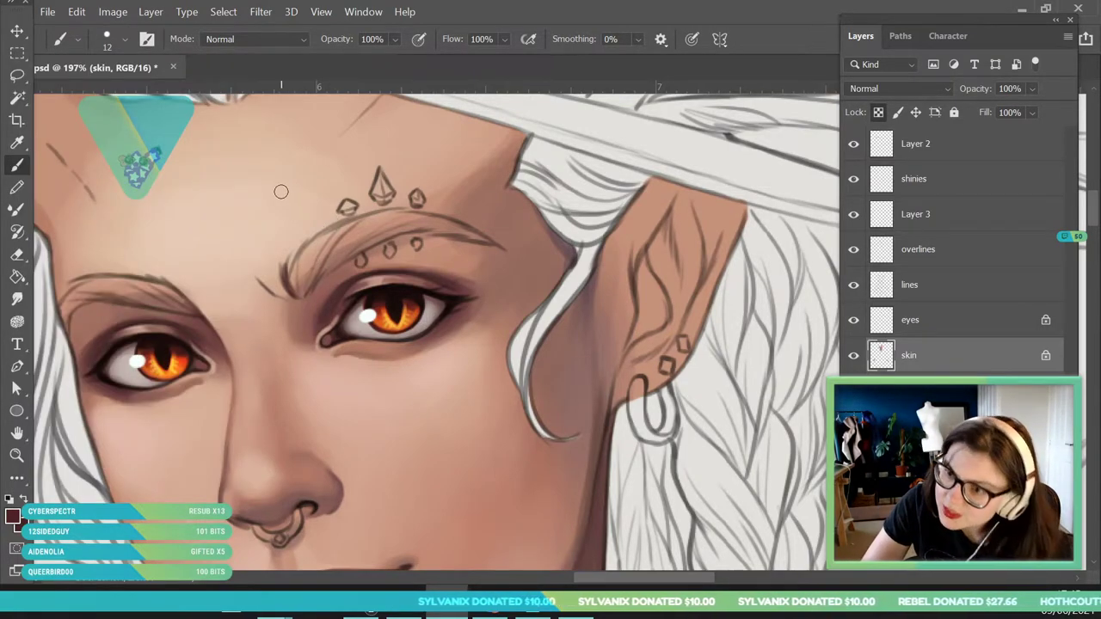
Fill both eyebrows with a solid dark maroon base on the skin layer using the 12 px brush.
left_click_drag(294, 291, 372, 237)
mouse_move(322, 272)
left_mouse_down()
mouse_move(397, 231)
mouse_move(302, 279)
mouse_move(322, 257)
mouse_move(308, 246)
mouse_move(368, 222)
mouse_move(309, 292)
mouse_move(316, 264)
mouse_move(294, 276)
mouse_move(299, 265)
mouse_move(397, 211)
mouse_move(320, 241)
mouse_move(412, 214)
mouse_move(339, 255)
mouse_move(472, 232)
left_mouse_up()
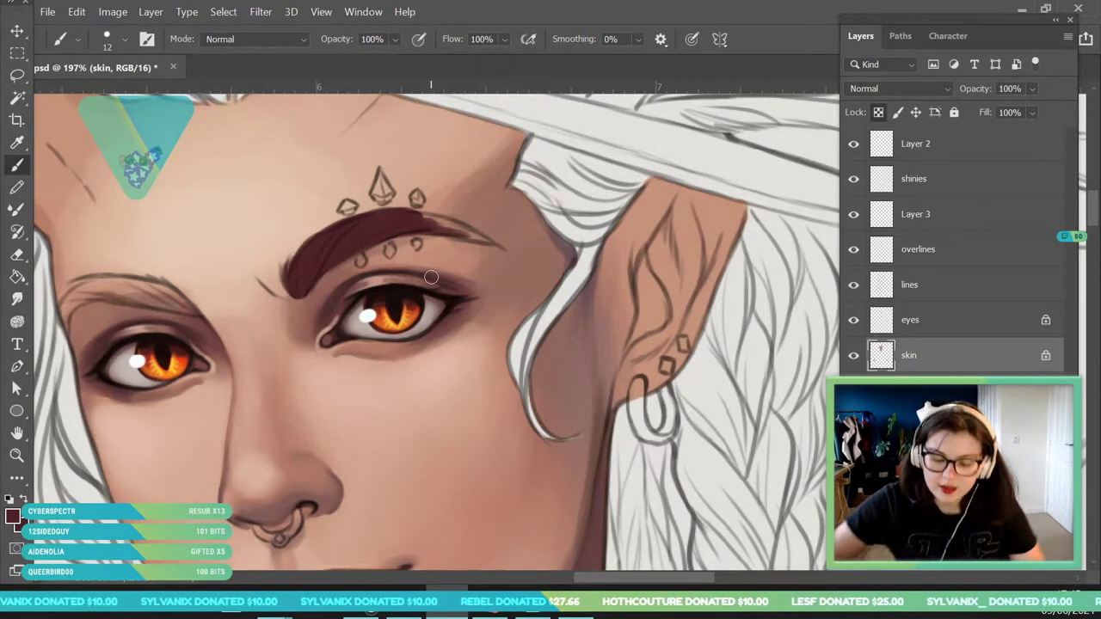
left_click_drag(412, 224, 491, 242)
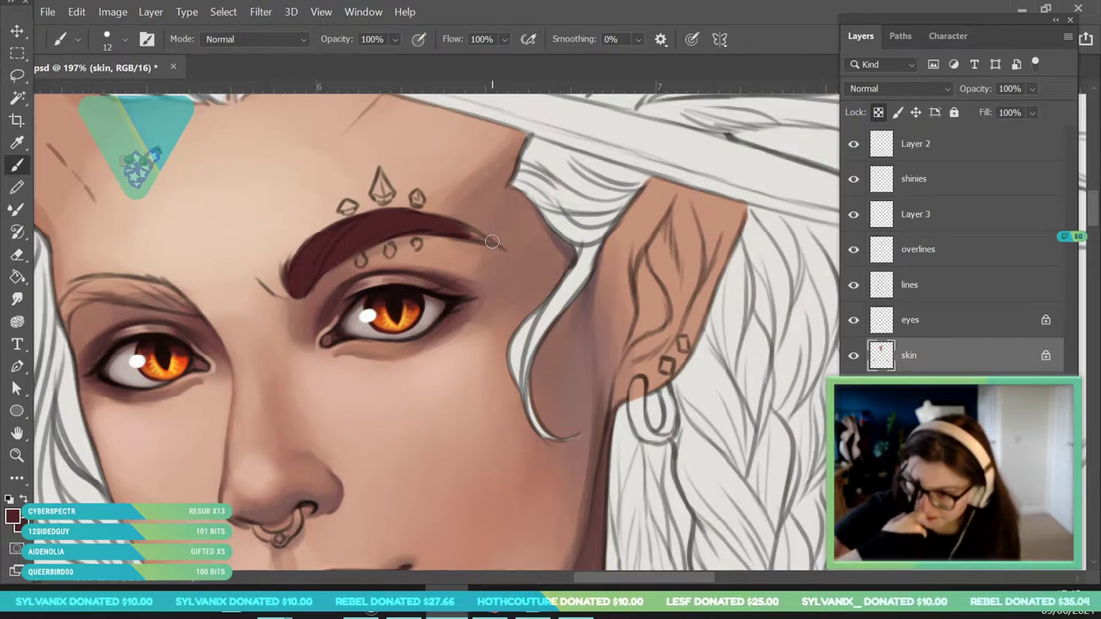
left_click_drag(412, 216, 517, 256)
left_click_drag(469, 228, 500, 249)
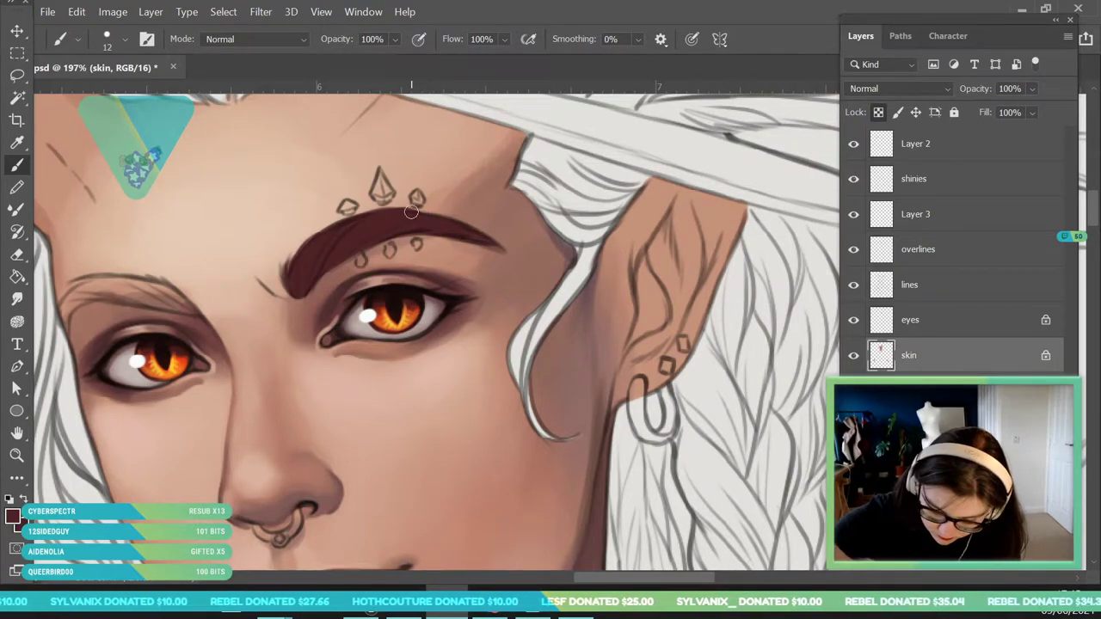
mouse_move(74, 311)
left_mouse_down()
mouse_move(98, 292)
mouse_move(62, 312)
mouse_move(115, 283)
mouse_move(131, 285)
mouse_move(92, 303)
mouse_move(181, 309)
mouse_move(164, 291)
mouse_move(186, 305)
left_mouse_up()
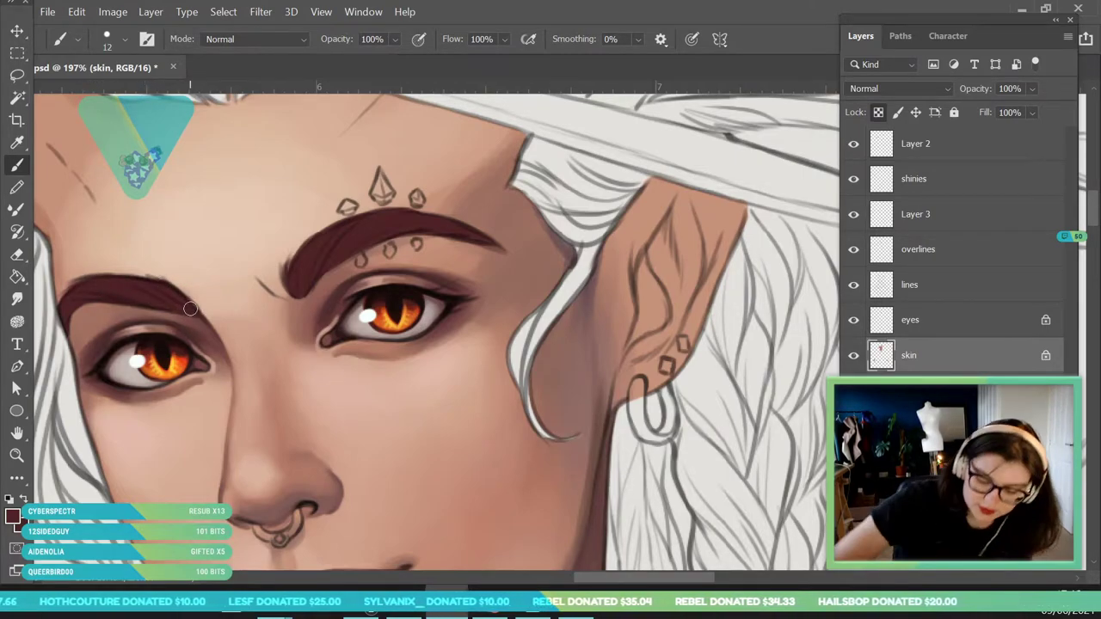
Choose the darker maroon 351014 as foreground colour and shade along the lower part of both eyebrows.
left_click(13, 516)
left_click(648, 279)
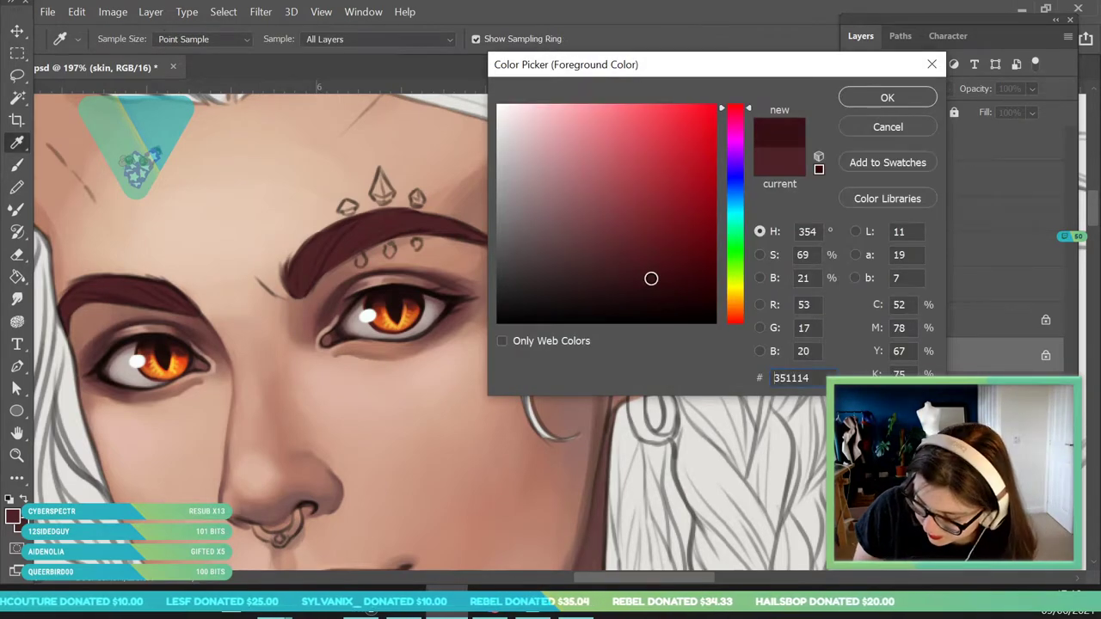
left_click(886, 97)
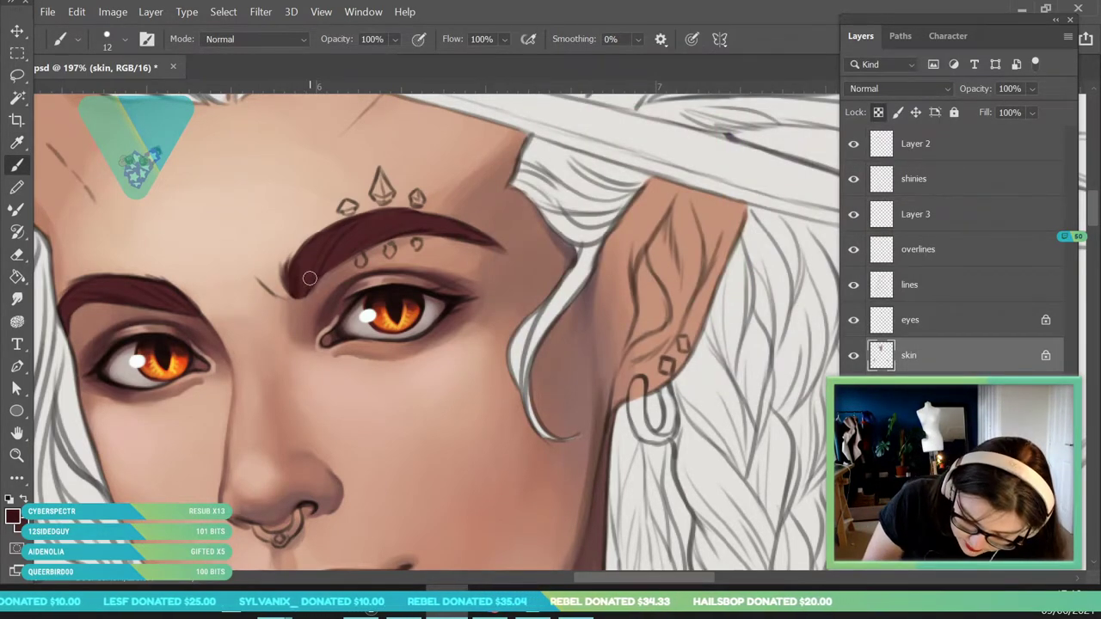
left_click_drag(319, 252, 363, 231)
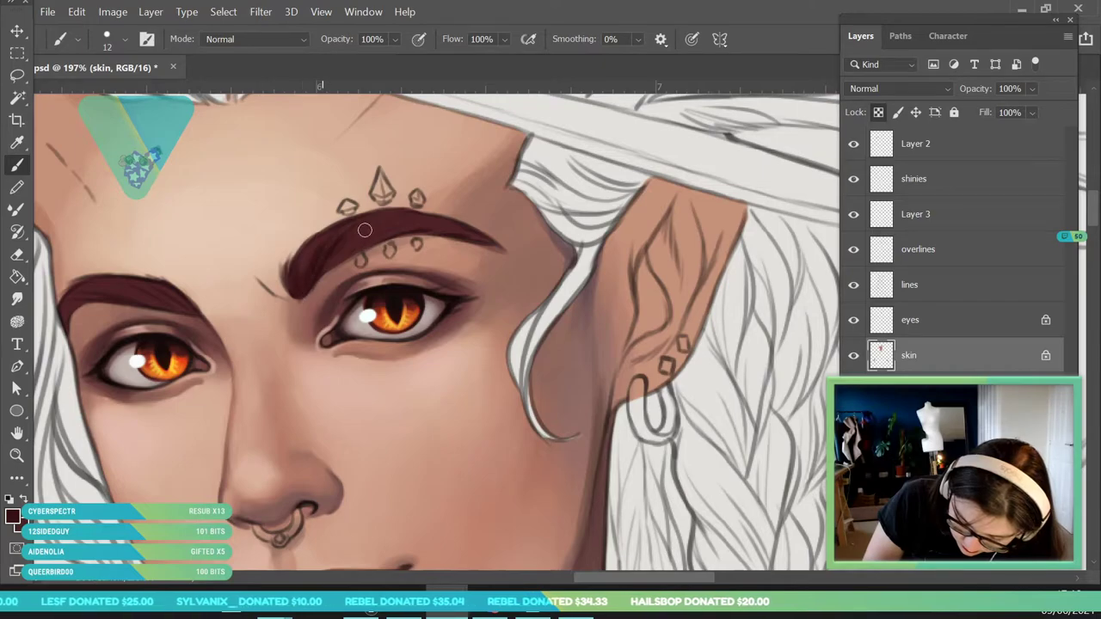
mouse_move(306, 291)
left_mouse_down()
mouse_move(379, 236)
mouse_move(507, 243)
left_mouse_up()
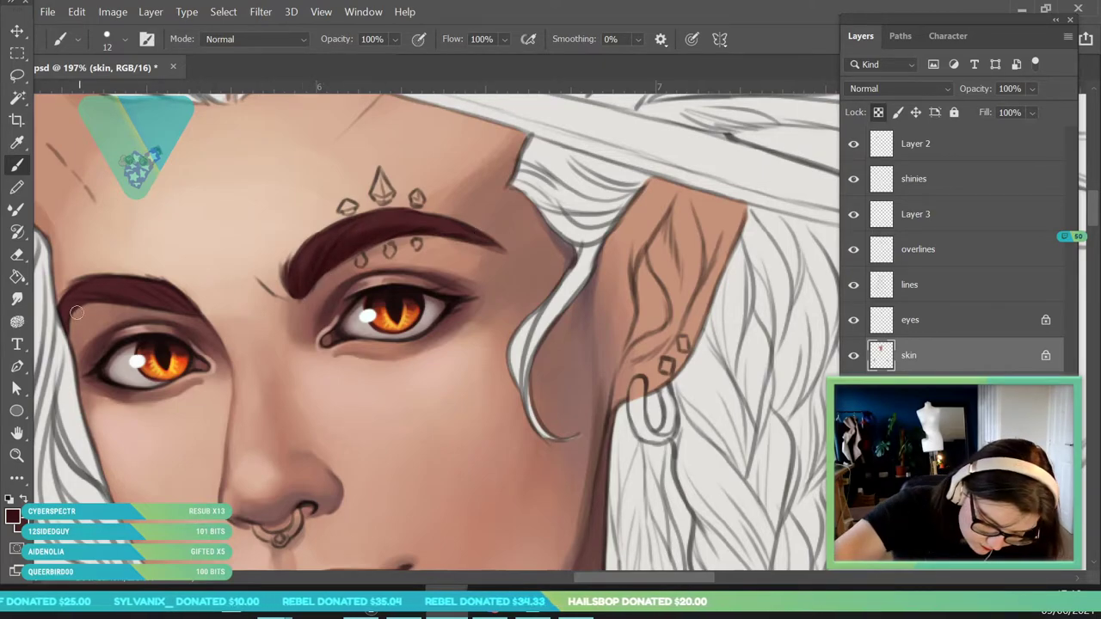
left_click_drag(94, 297, 196, 318)
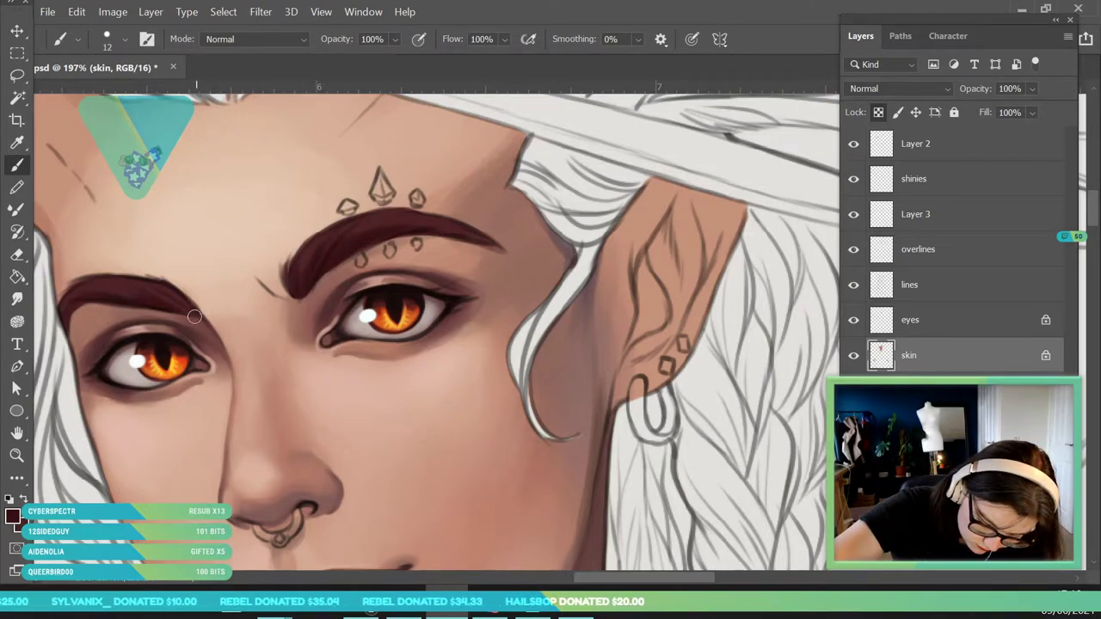
Paint lighter red hair strokes over both eyebrows on the overlines layer with a 9 px brush.
left_click(13, 517)
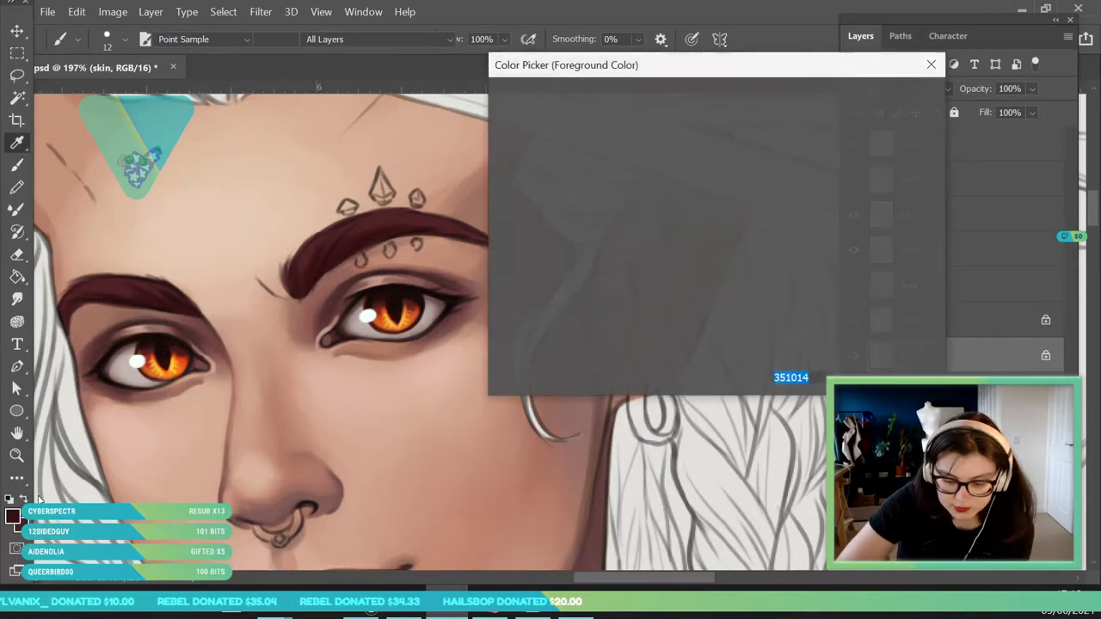
left_click(375, 217)
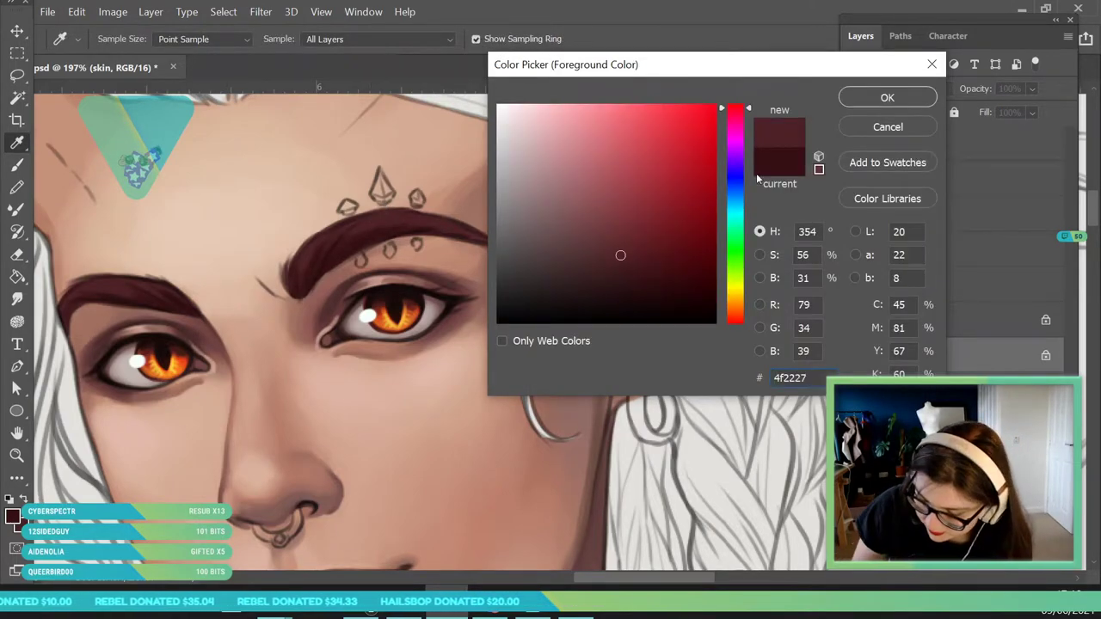
left_click_drag(745, 325, 745, 321)
left_click_drag(637, 228, 636, 214)
left_click(851, 100)
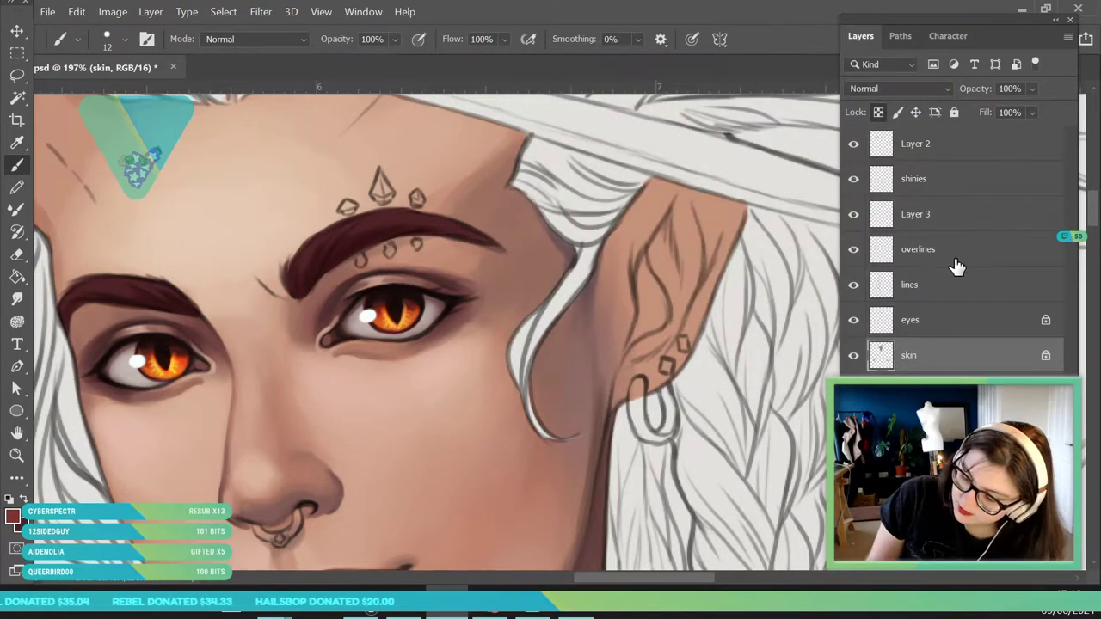
left_click(953, 259)
left_click(124, 39)
left_click_drag(105, 97, 101, 97)
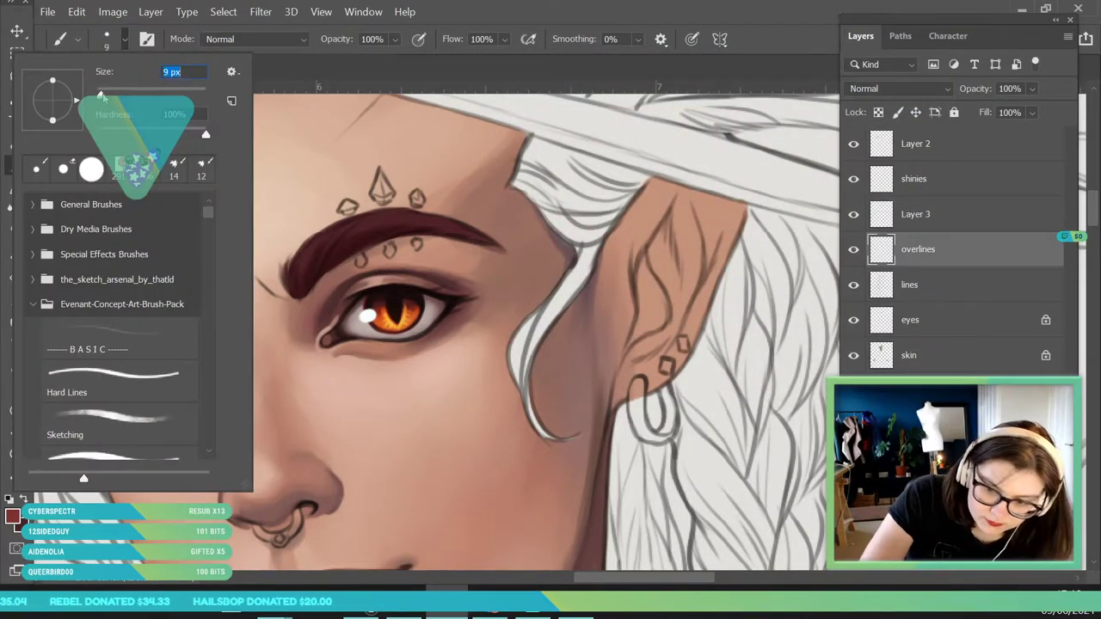
left_click(346, 239)
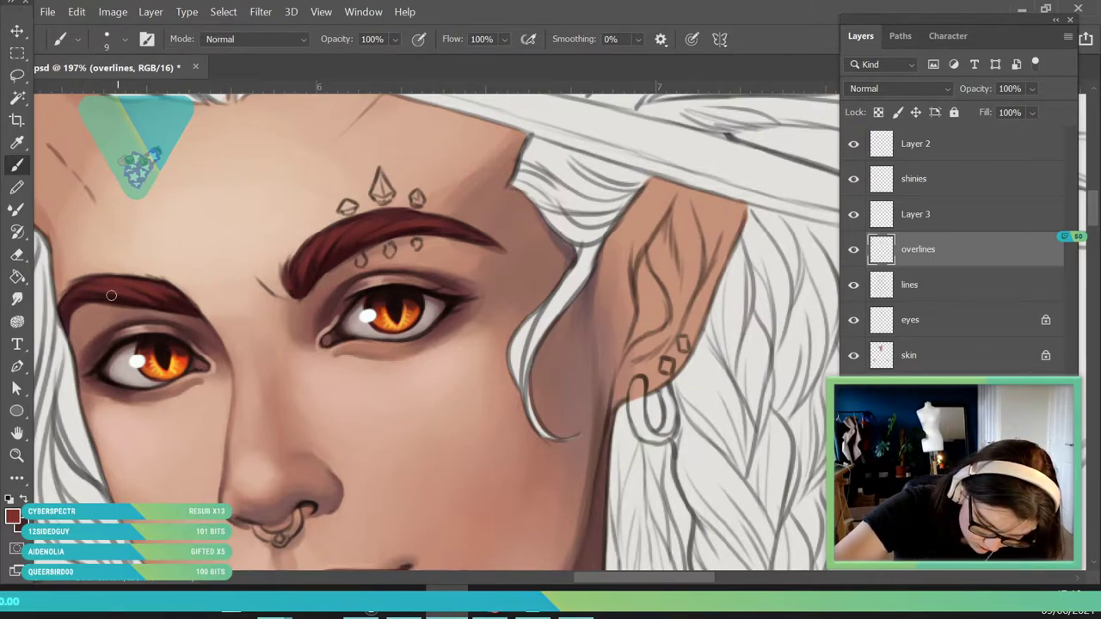
Examine the eyebrows at several magnifications and compare the face with the overlines layer hidden and shown.
left_click(17, 455)
left_click_drag(295, 301, 155, 559)
mouse_move(385, 356)
left_mouse_down()
mouse_move(321, 298)
mouse_move(375, 411)
mouse_move(352, 287)
mouse_move(370, 343)
left_mouse_up()
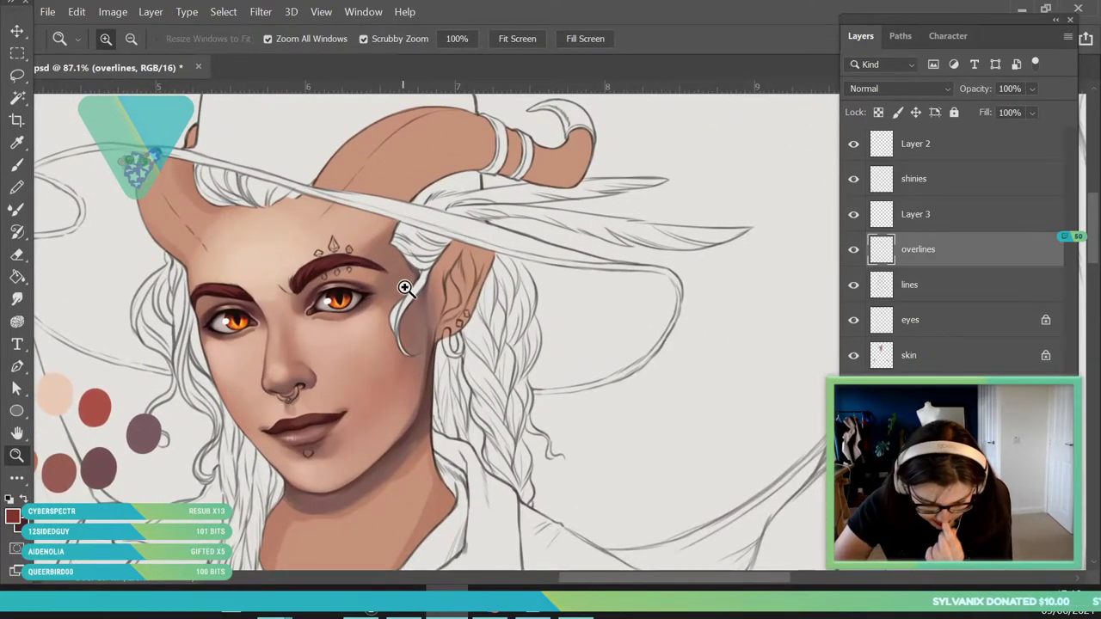
left_click_drag(403, 291, 401, 435)
left_click_drag(412, 302, 420, 363)
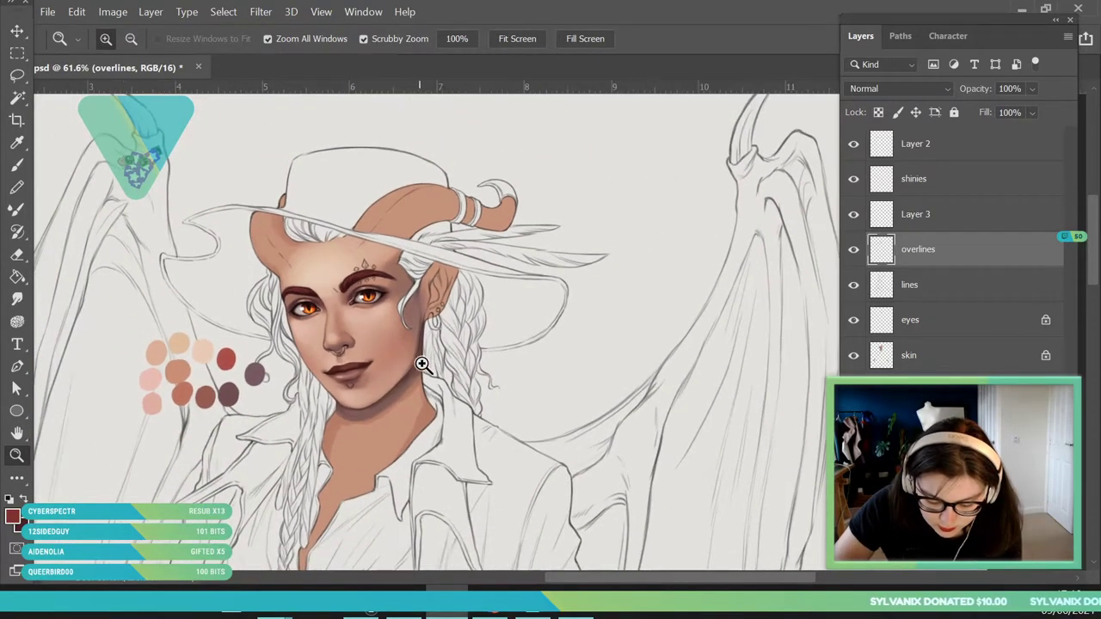
left_click_drag(396, 293, 424, 388)
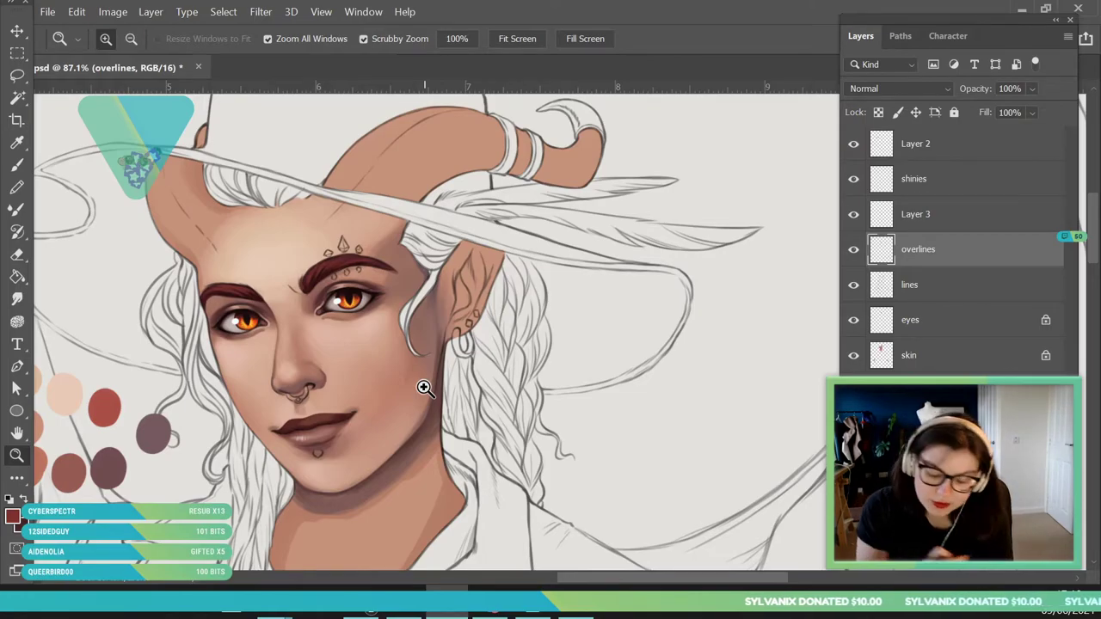
left_click_drag(424, 388, 400, 381)
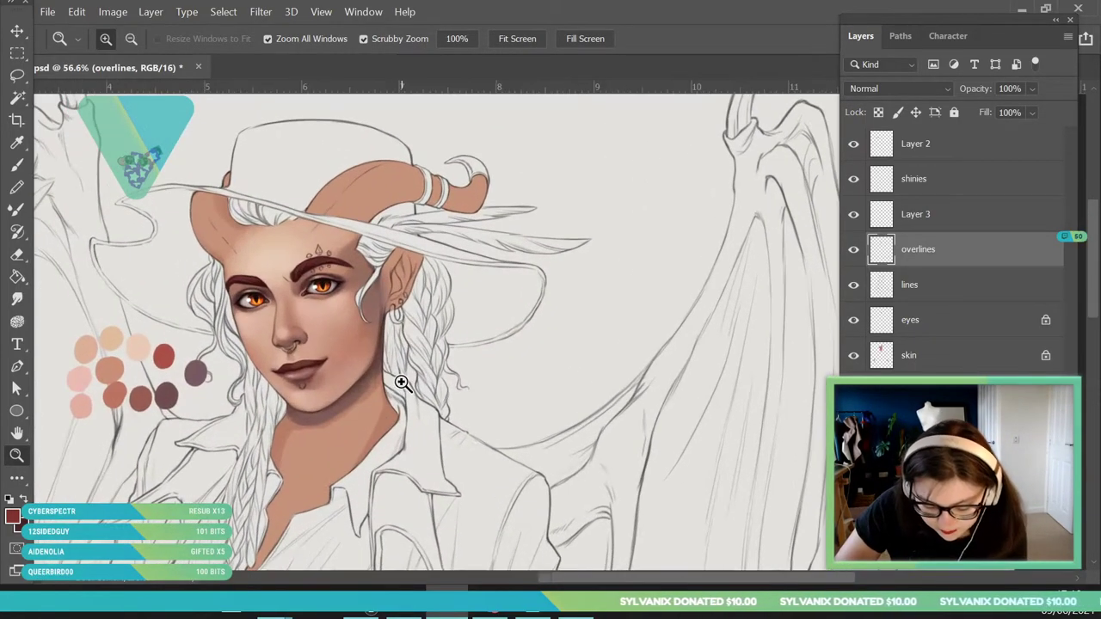
left_click(852, 252)
left_click(852, 252)
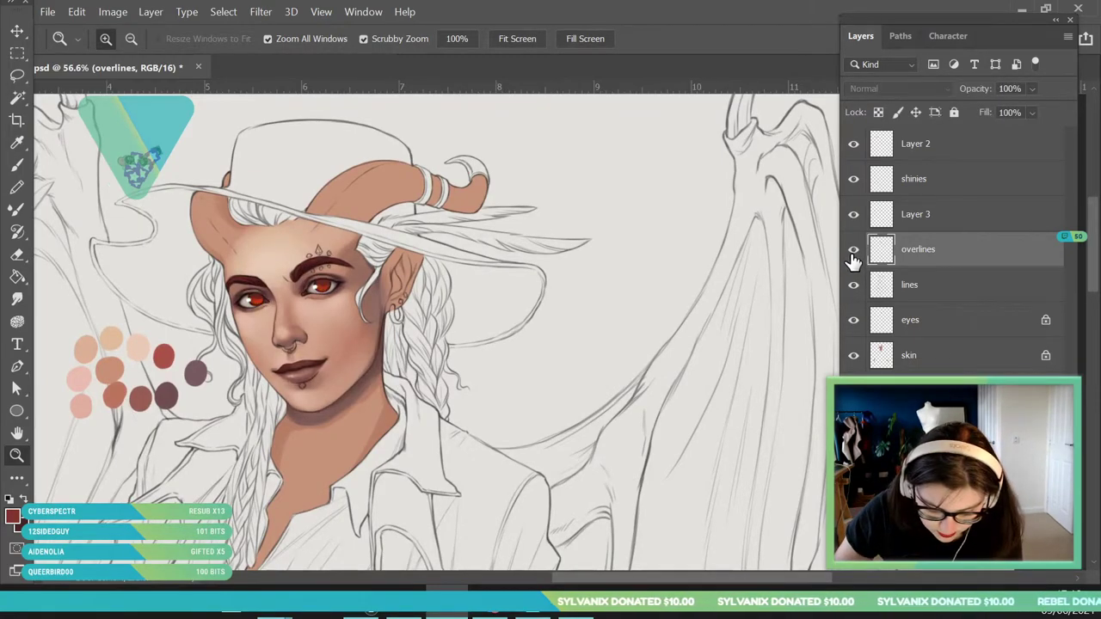
left_click(931, 387)
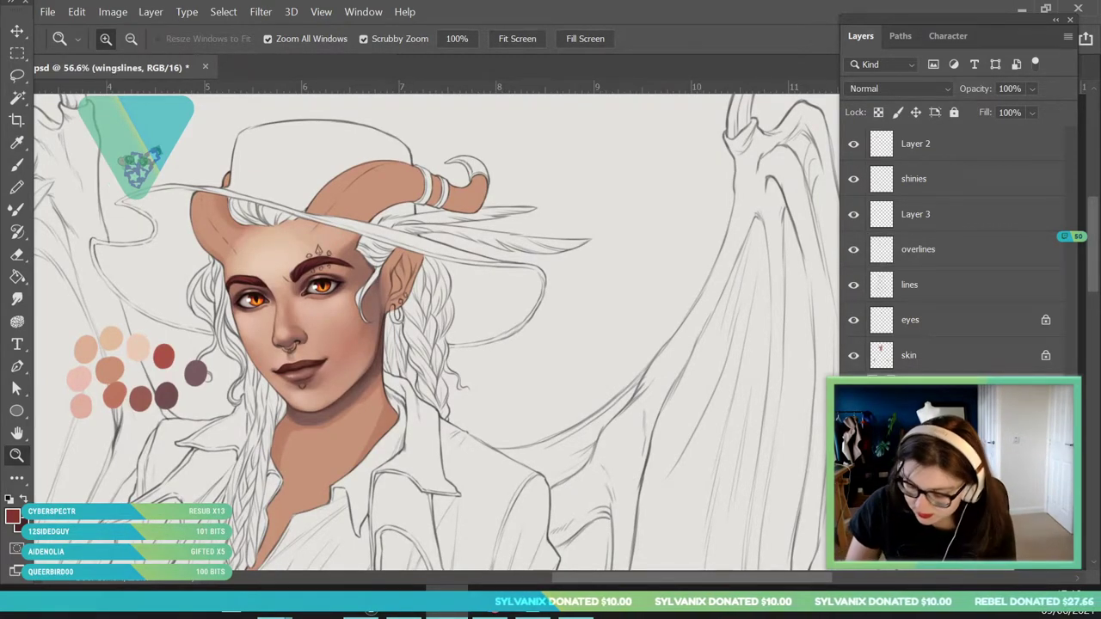
left_click(941, 359)
key("ctrl+alt+shift+n")
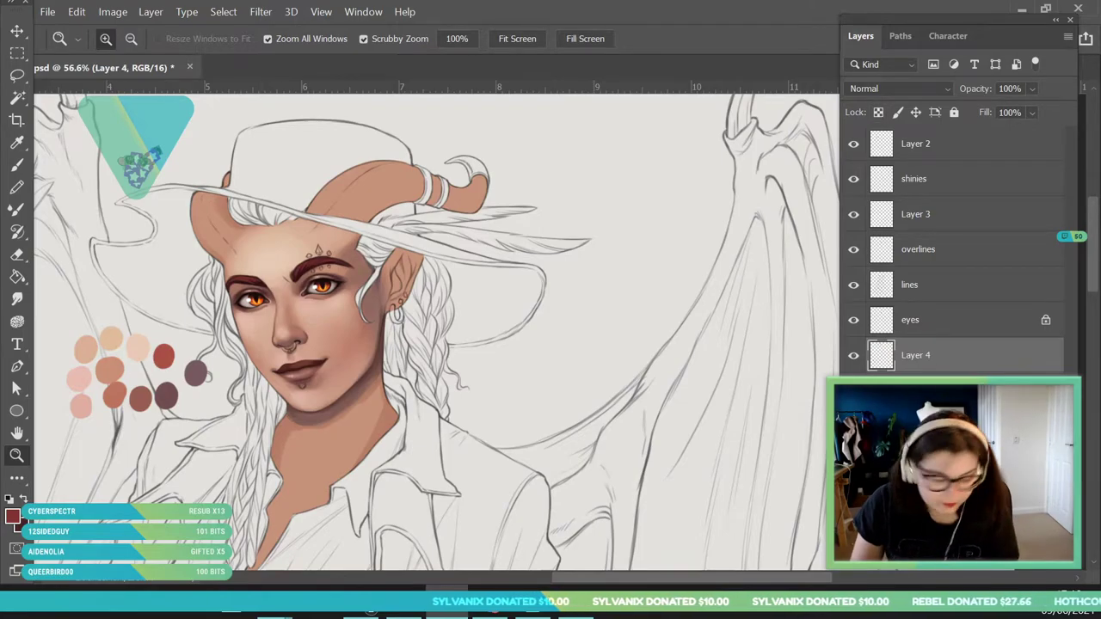
key("ctrl+z")
Merge the eyes layer down into the skin layer and add a new layer above it named jewels.
left_click(958, 330)
right_click(958, 329)
left_click(913, 571)
key("ctrl+shift+alt+n")
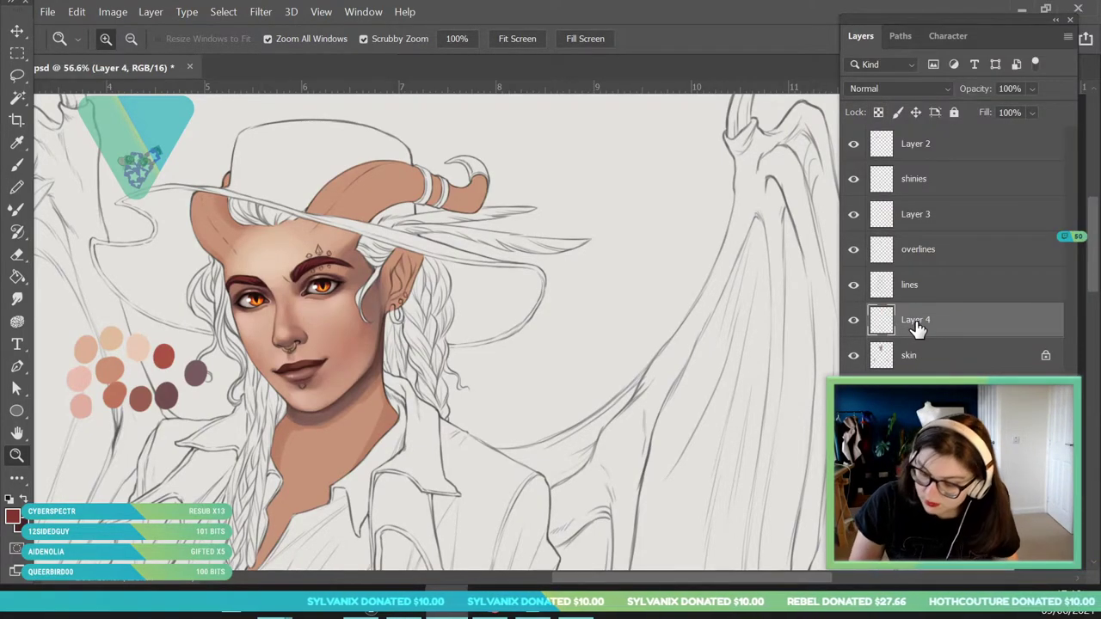
double_click(914, 320)
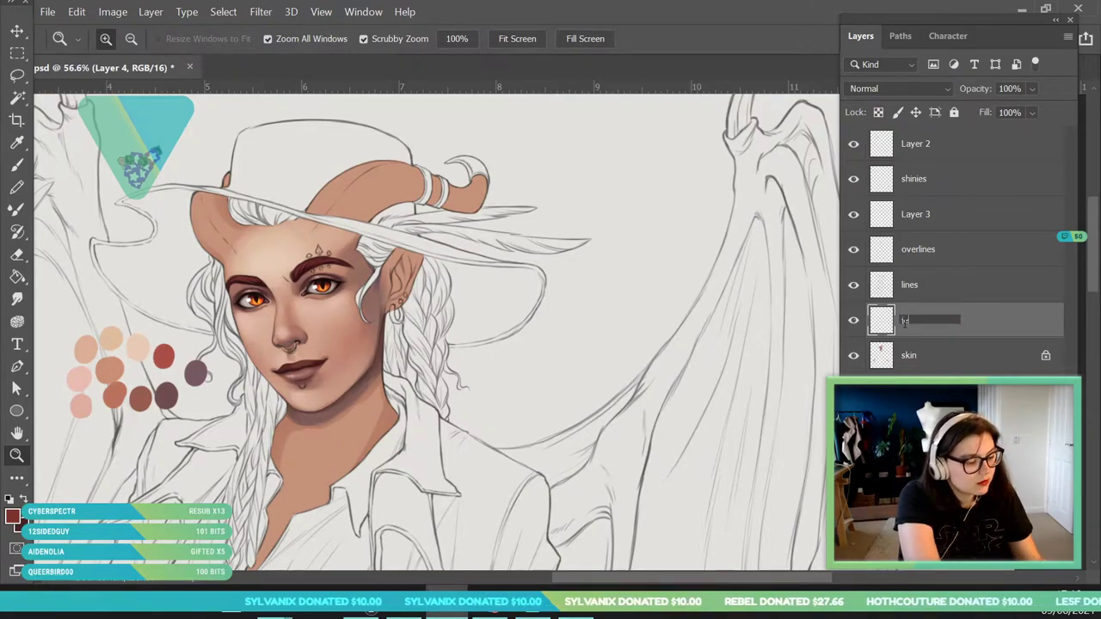
type("jewels")
left_click(1005, 324)
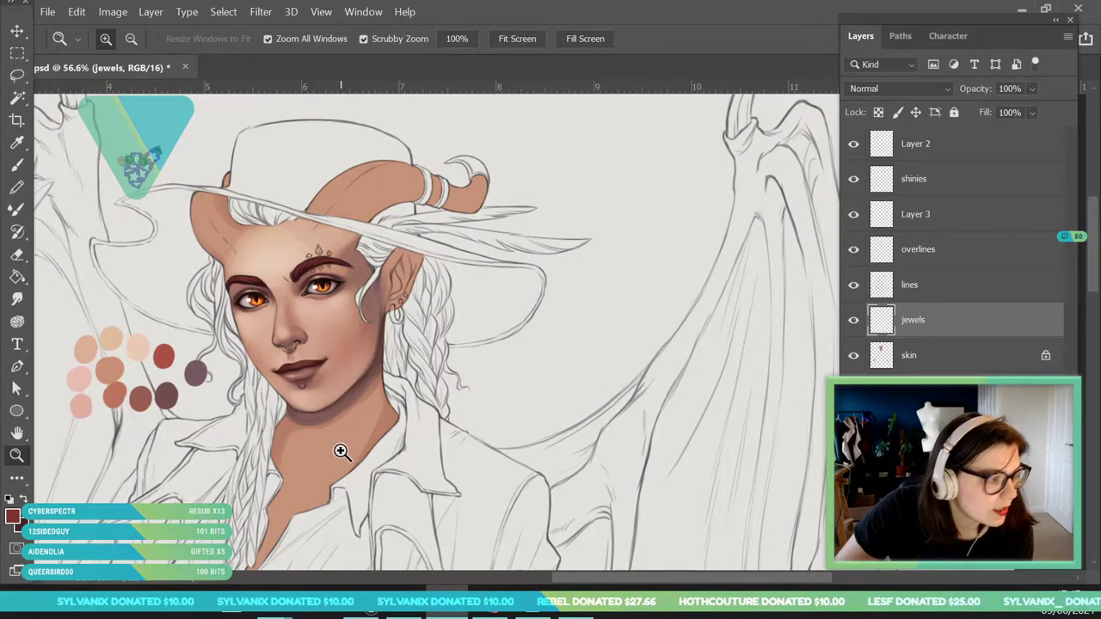
Set the foreground colour to a dark reddish brown and save the document.
left_click(315, 327)
left_click(14, 516)
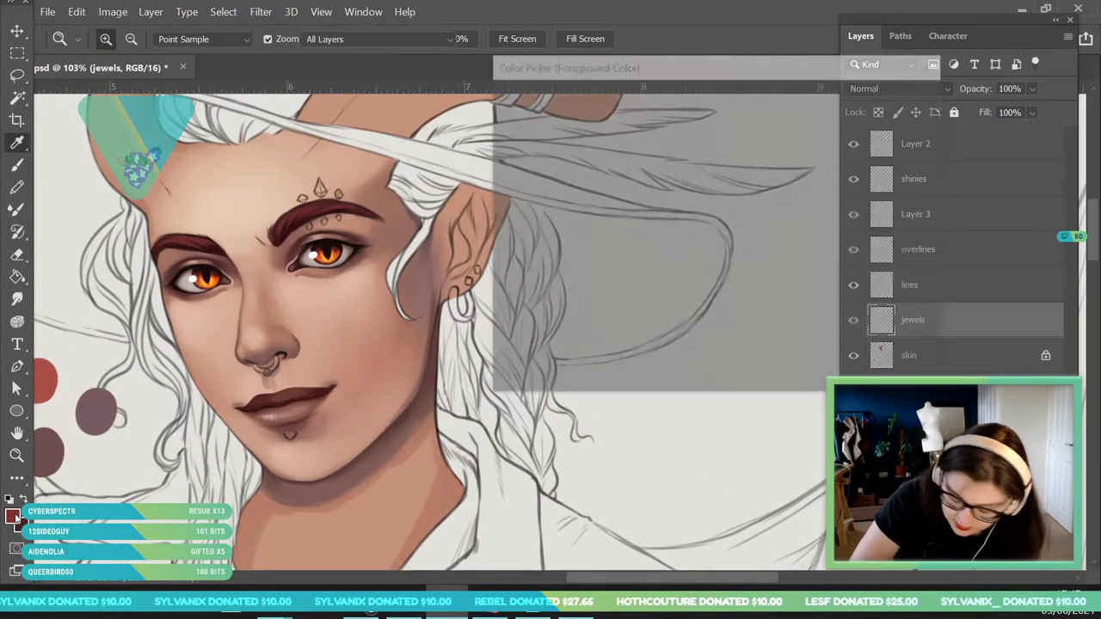
left_click_drag(749, 327, 749, 321)
left_click_drag(636, 226, 647, 247)
left_click(886, 97)
key("z")
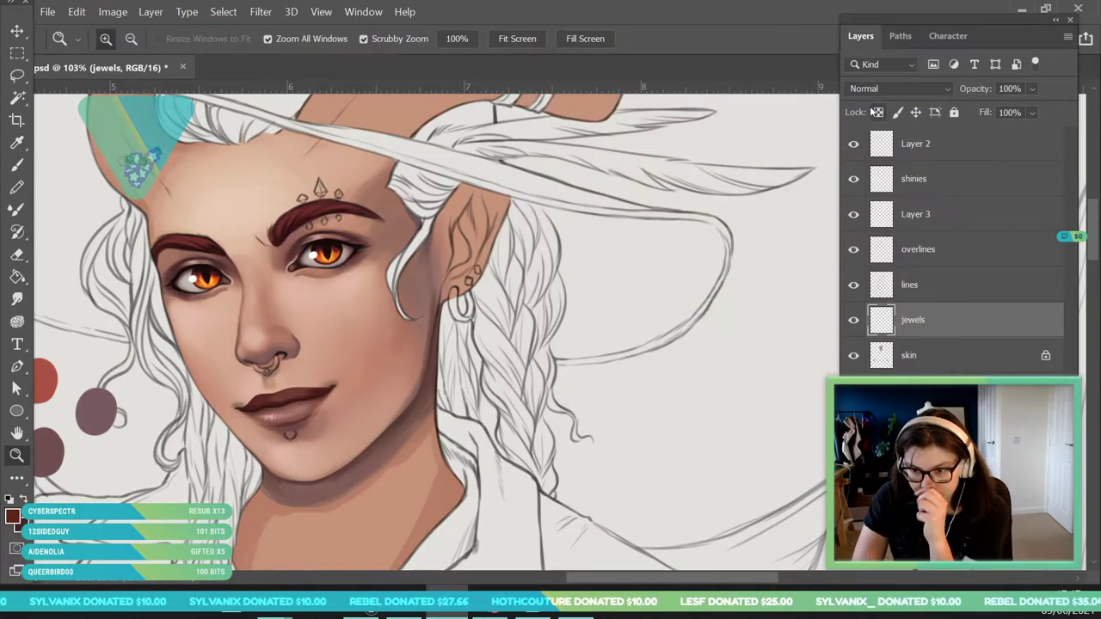
left_click(48, 11)
left_click(81, 181)
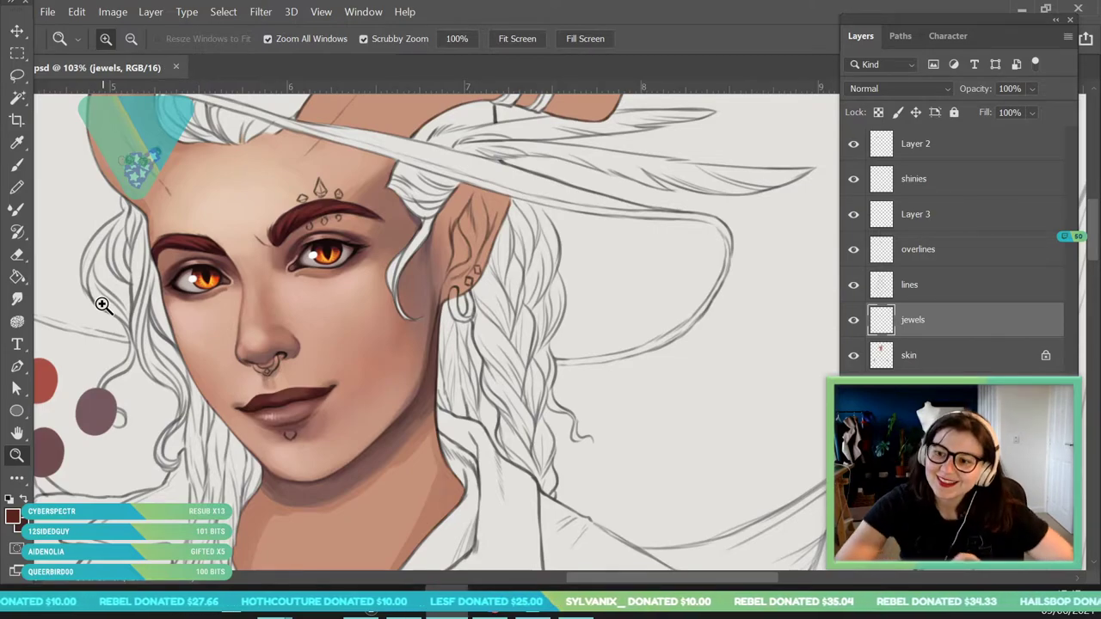
Fill the heart-shaped stud below the lip and the nose ring with dark reddish brown on the jewels layer.
scroll(319, 418, "up", 5)
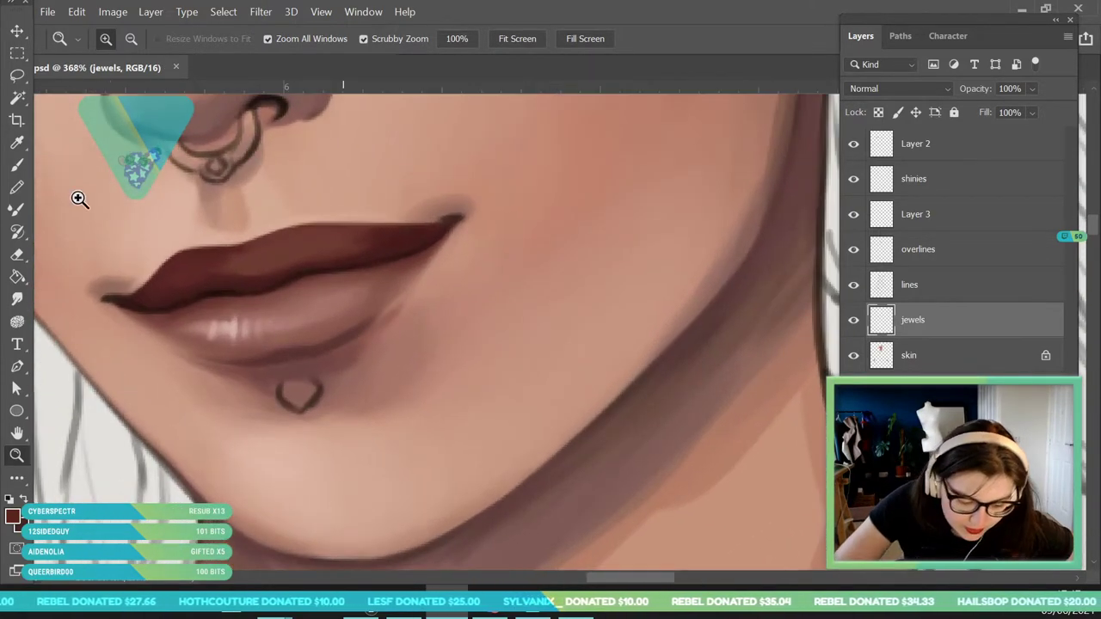
key("b")
left_click_drag(290, 392, 305, 387)
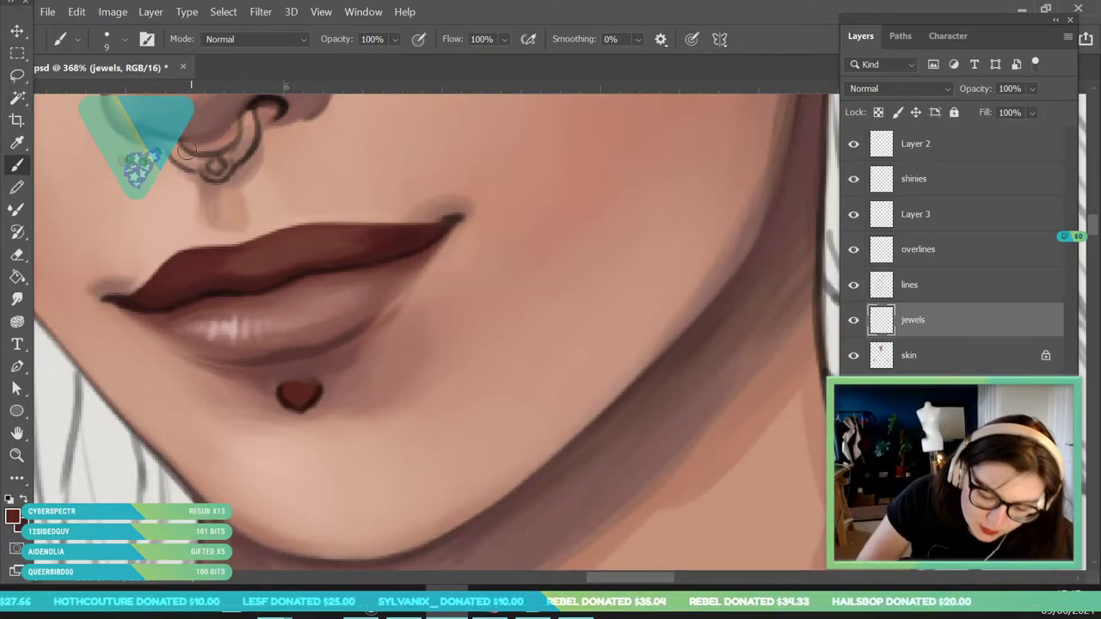
mouse_move(189, 155)
left_mouse_down()
mouse_move(203, 167)
mouse_move(251, 135)
mouse_move(229, 162)
left_mouse_up()
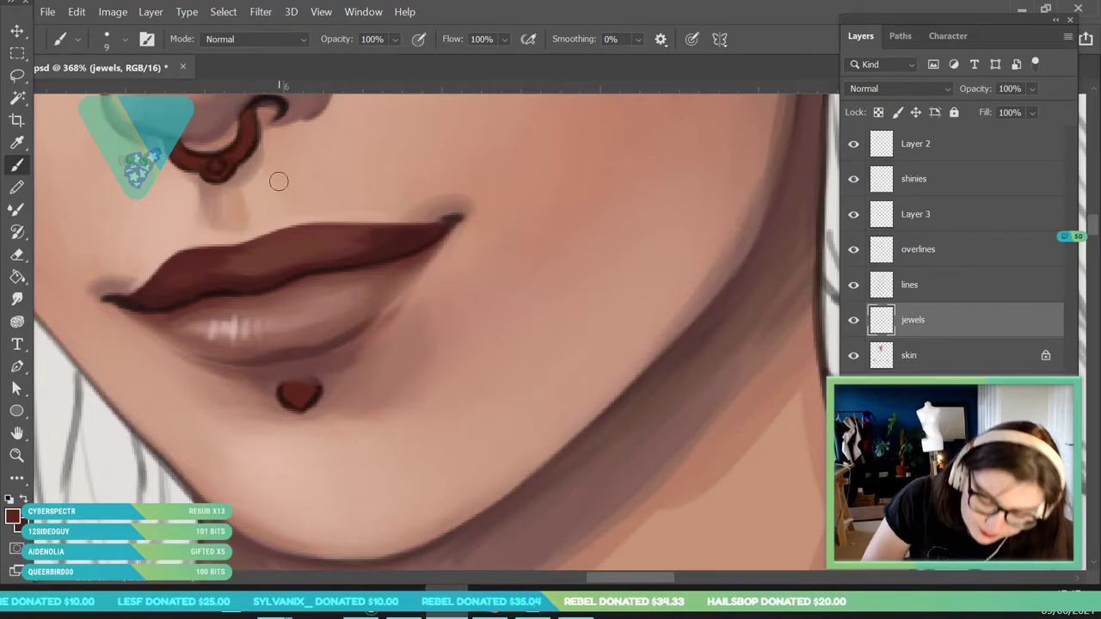
Fill the hoop earring on the earlobe with the same dark reddish brown.
left_click(16, 456)
left_click_drag(245, 379, 116, 457)
mouse_move(327, 296)
left_mouse_down()
mouse_move(413, 359)
mouse_move(384, 352)
left_mouse_up()
key("b")
mouse_move(249, 314)
left_mouse_down()
mouse_move(241, 413)
mouse_move(226, 369)
mouse_move(234, 354)
mouse_move(251, 420)
mouse_move(252, 329)
mouse_move(268, 410)
mouse_move(285, 429)
mouse_move(256, 427)
mouse_move(239, 406)
mouse_move(295, 432)
mouse_move(284, 440)
mouse_move(256, 409)
mouse_move(311, 390)
mouse_move(306, 424)
mouse_move(287, 437)
mouse_move(290, 344)
mouse_move(316, 395)
mouse_move(298, 329)
mouse_move(255, 431)
left_mouse_up()
Reduce the brush to 4 px and fill the two square studs above the hoop earring.
left_click(125, 40)
left_click_drag(102, 96, 98, 97)
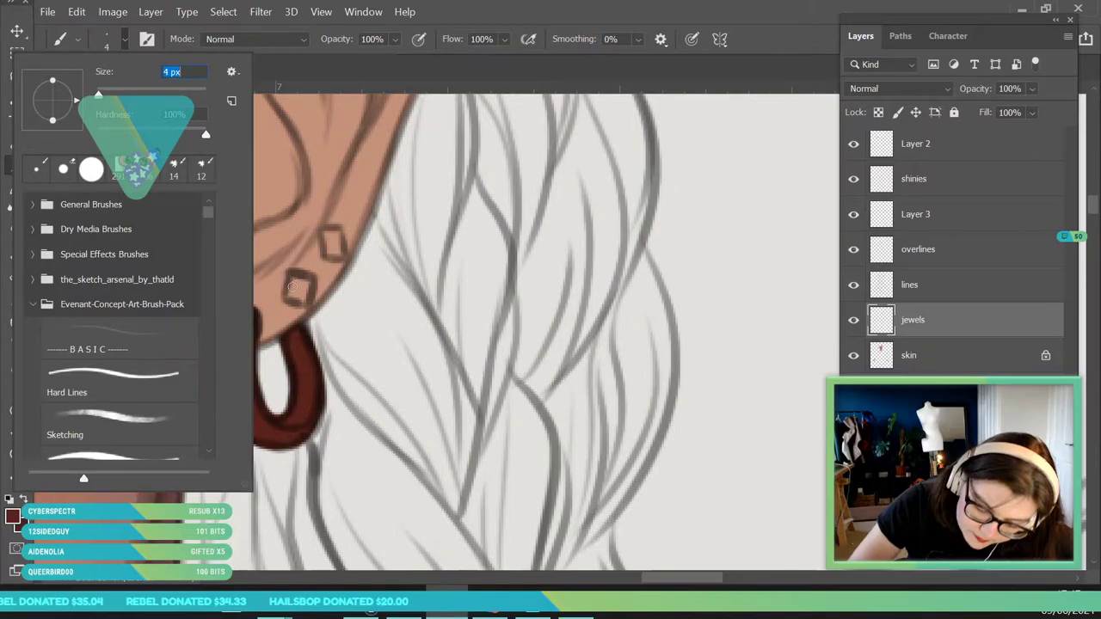
key("Return")
mouse_move(291, 274)
left_mouse_down()
mouse_move(302, 300)
mouse_move(303, 281)
left_mouse_up()
mouse_move(325, 228)
left_mouse_down()
mouse_move(327, 256)
mouse_move(344, 231)
mouse_move(335, 252)
left_mouse_up()
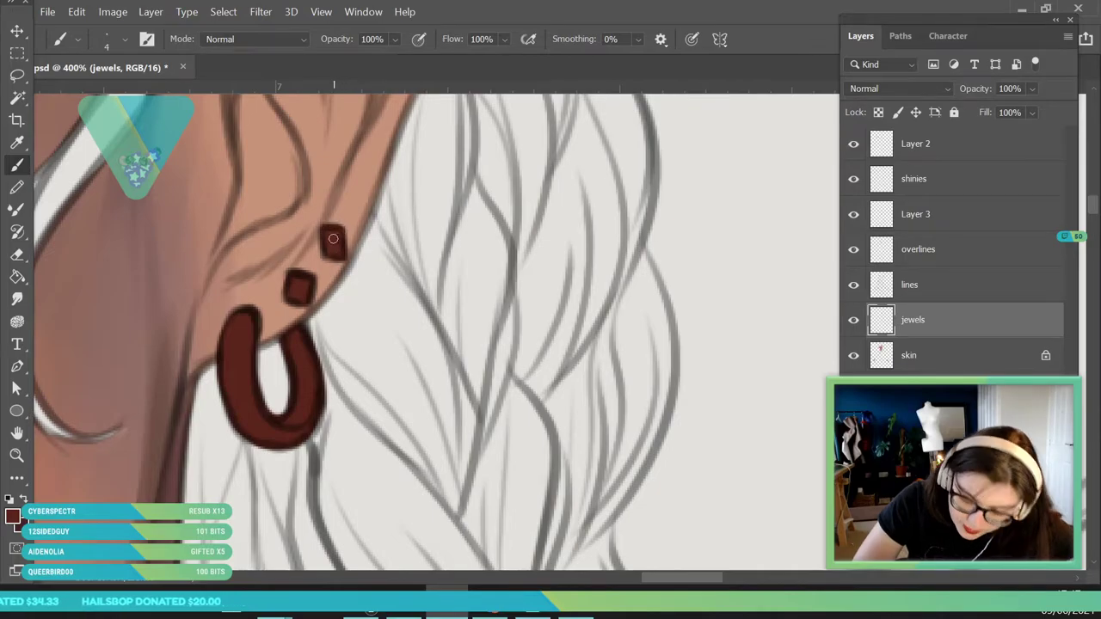
Fill the innermost gem above the eyebrow with dark reddish brown on the jewels layer.
left_click(17, 457)
left_click_drag(376, 288, 236, 382)
left_click_drag(368, 318, 324, 344)
mouse_move(275, 366)
left_mouse_down()
mouse_move(339, 381)
mouse_move(263, 327)
left_mouse_up()
key("b")
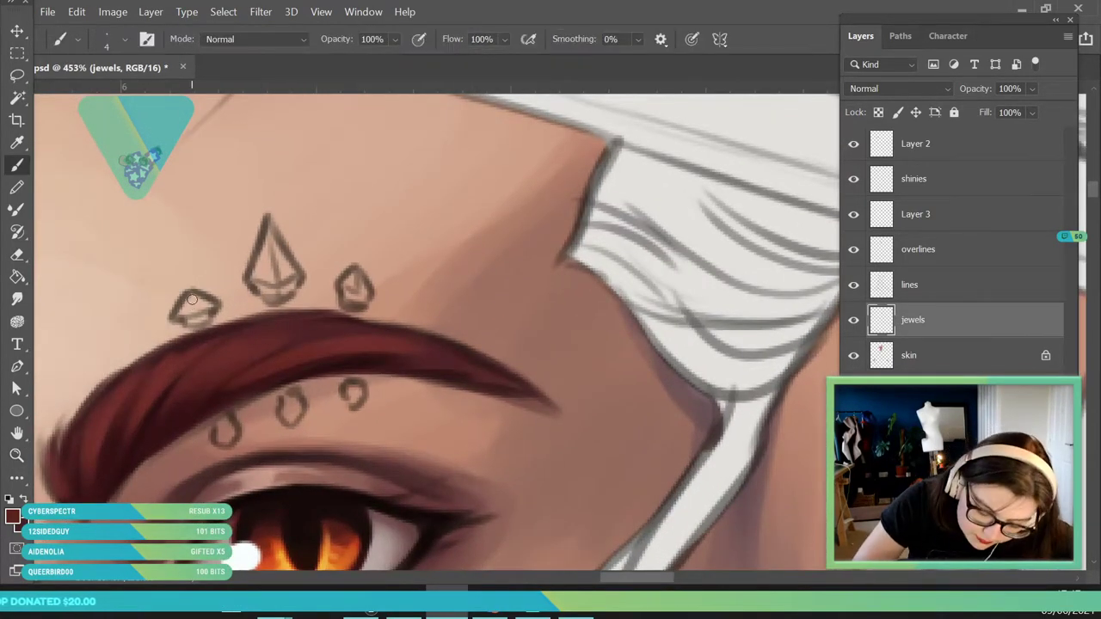
left_click_drag(205, 303, 197, 308)
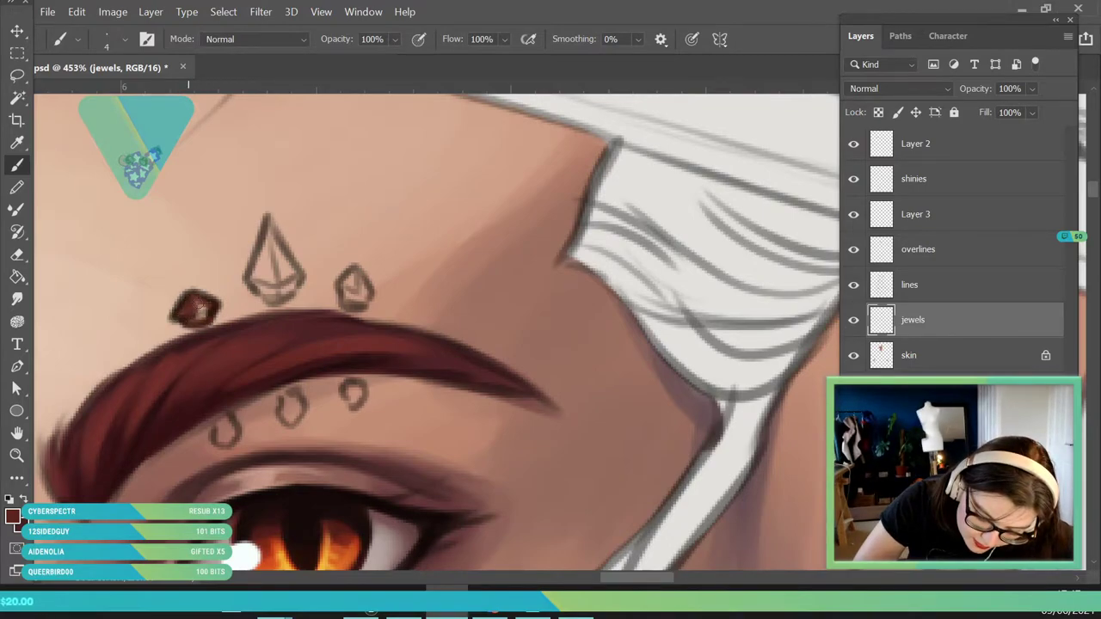
Enlarge the brush to 9 px and fill the three studs below the eyebrow and the other two gems above it.
right_click(99, 93)
left_click(284, 276)
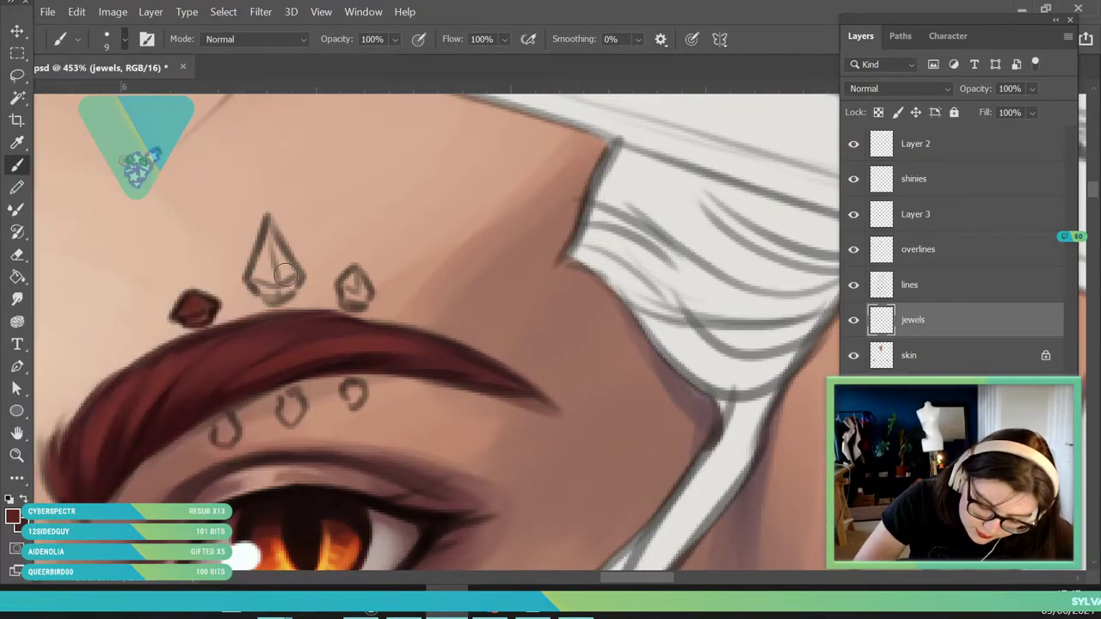
left_click_drag(228, 436, 225, 430)
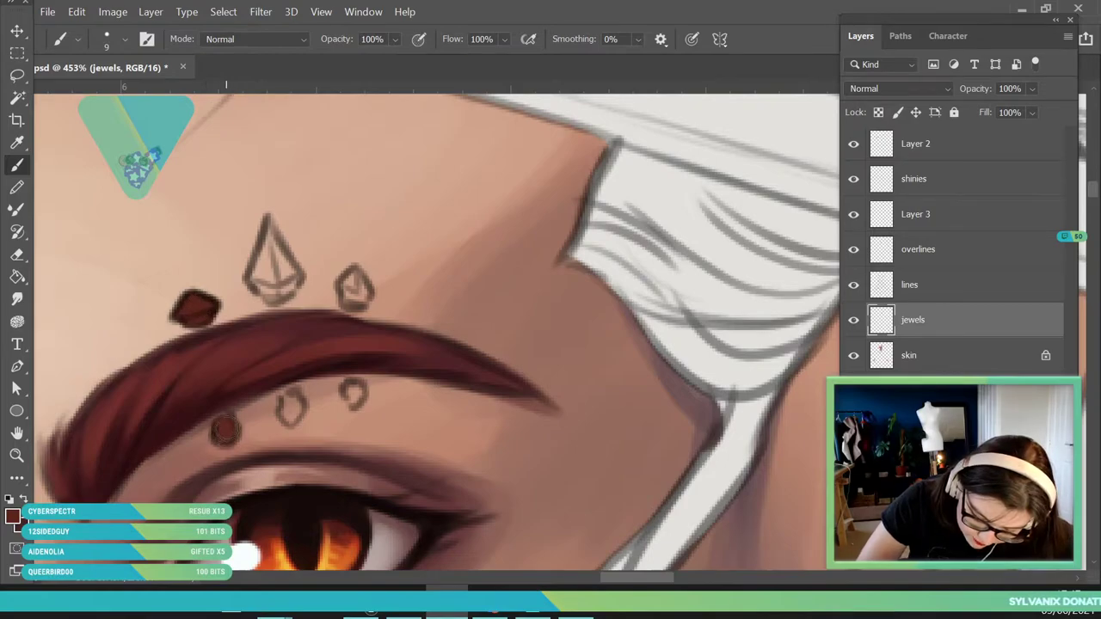
left_click_drag(305, 408, 291, 413)
left_click_drag(354, 389, 353, 396)
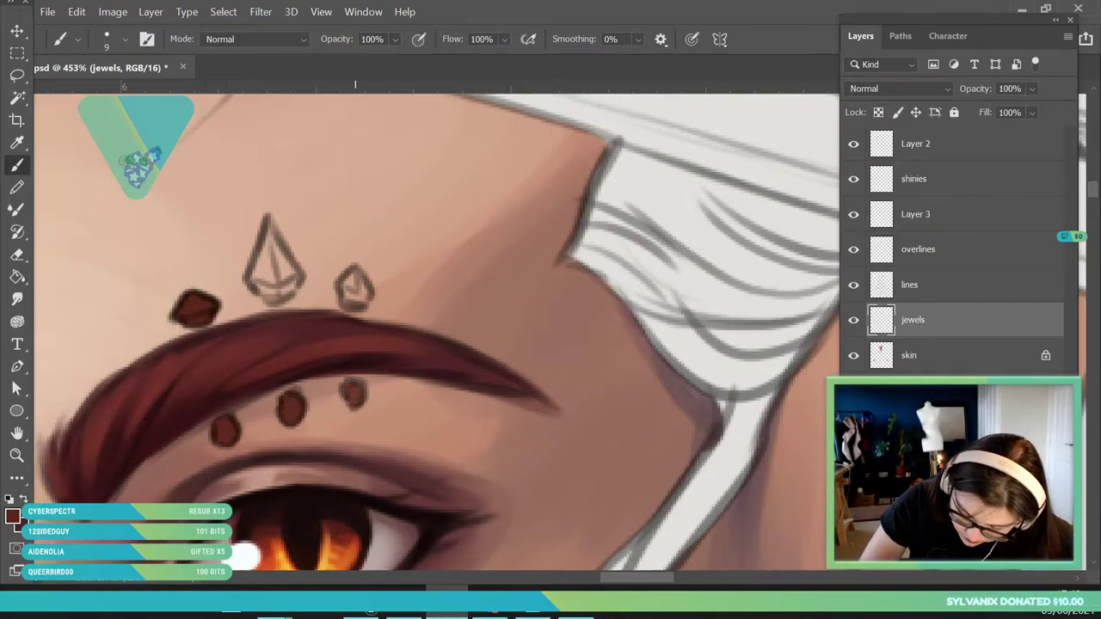
mouse_move(268, 288)
left_mouse_down()
mouse_move(269, 218)
mouse_move(292, 279)
mouse_move(280, 292)
mouse_move(272, 254)
left_mouse_up()
left_click_drag(345, 286, 361, 297)
Make the overlines layer active for painting over the ear jewellery.
left_click(18, 457)
left_click_drag(219, 316, 94, 522)
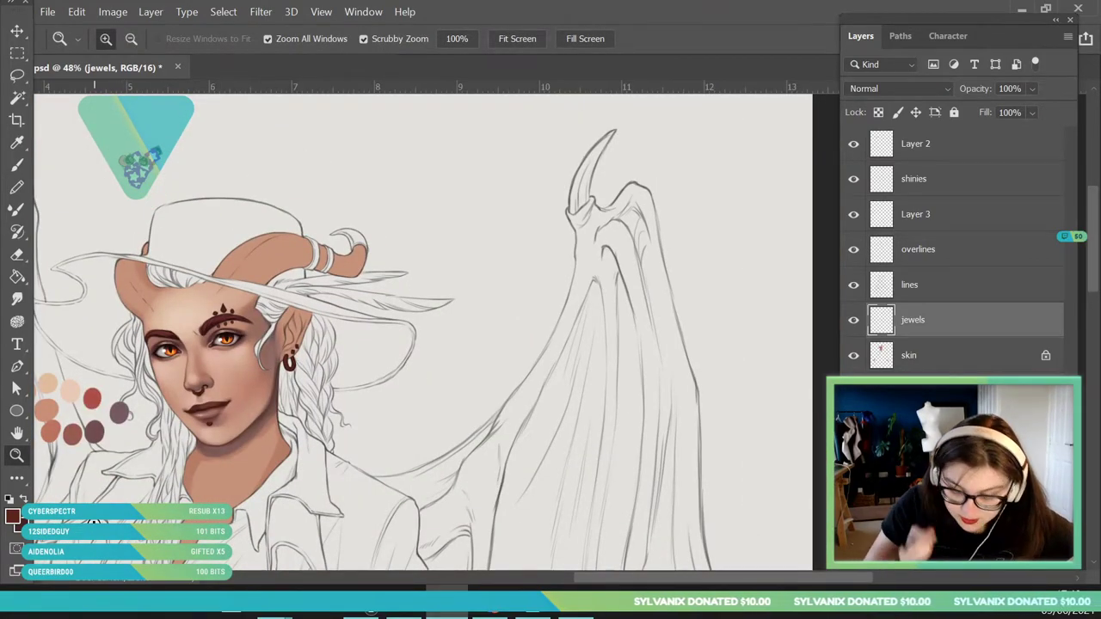
left_click_drag(310, 328, 279, 420)
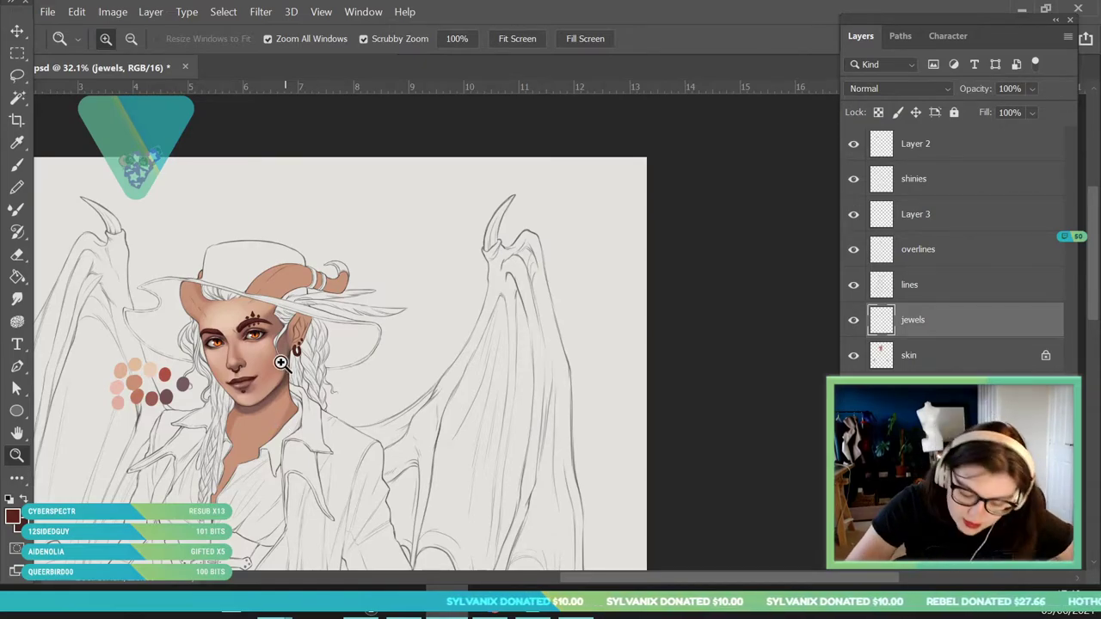
left_click_drag(253, 352, 277, 408)
left_click_drag(360, 379, 419, 432)
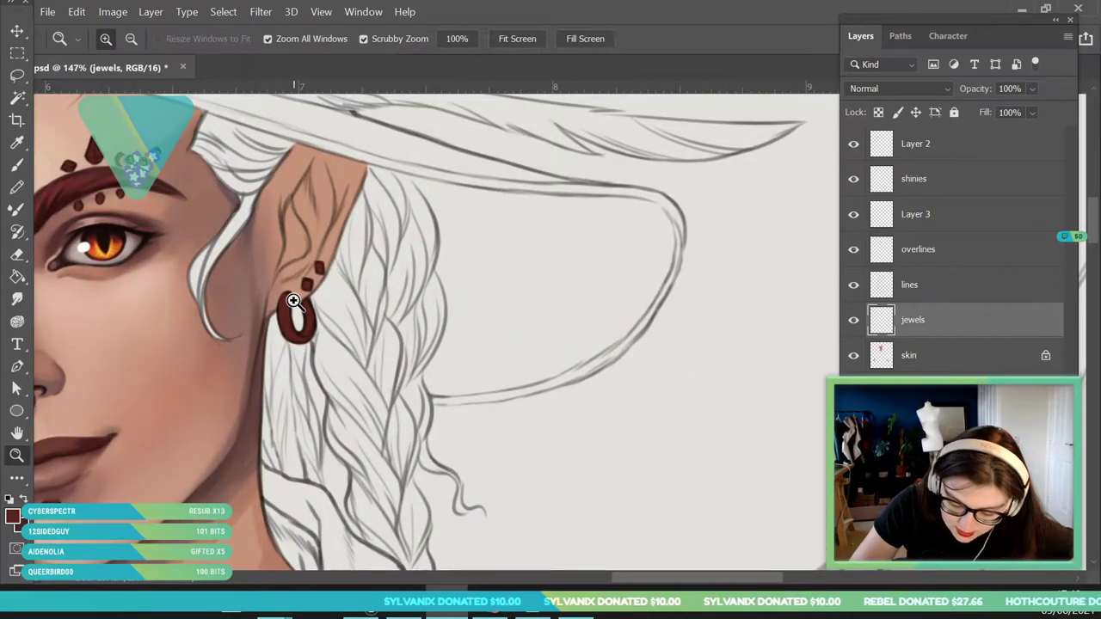
left_click(945, 251)
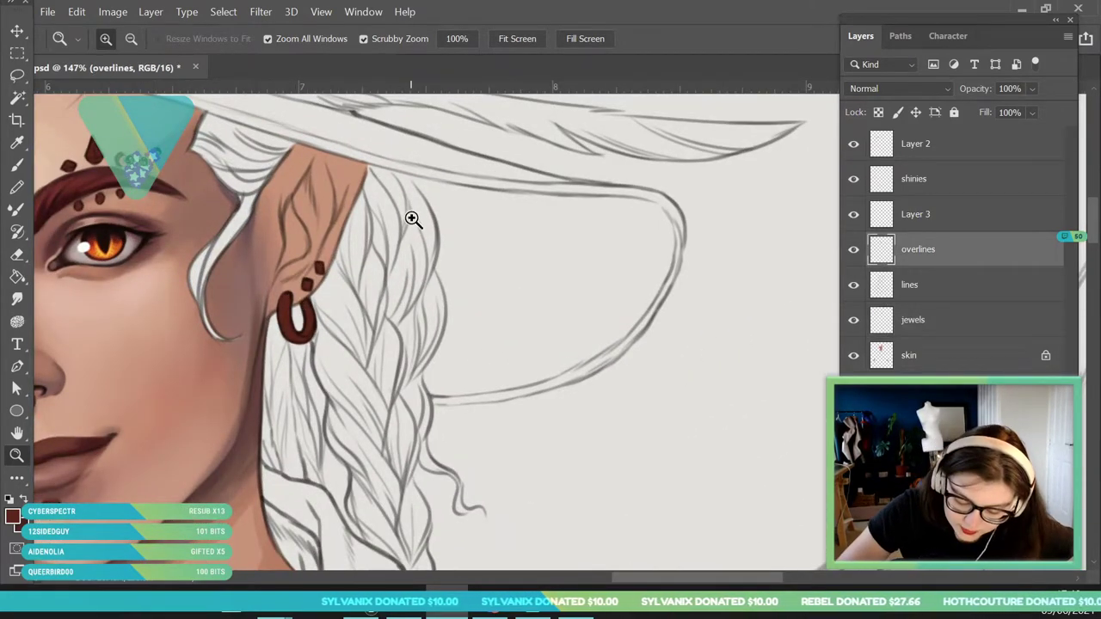
left_click(338, 294)
left_click(338, 294)
Set the foreground colour to the orange-brown 943f21.
left_click(12, 516)
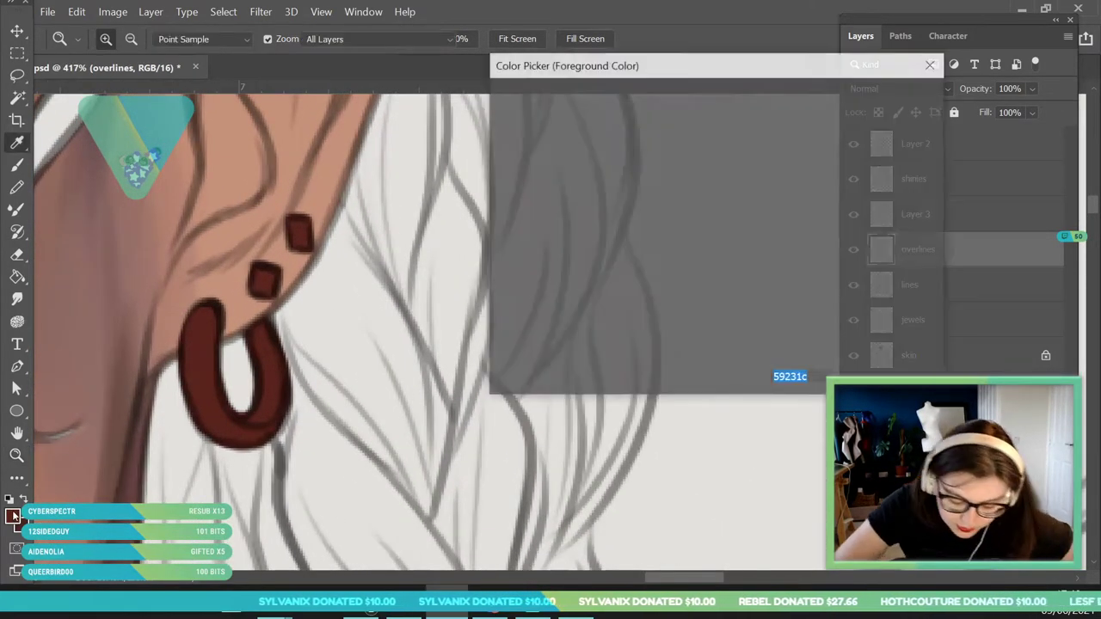
left_click_drag(753, 325, 749, 316)
left_click_drag(654, 216, 669, 196)
key("z")
left_click(886, 97)
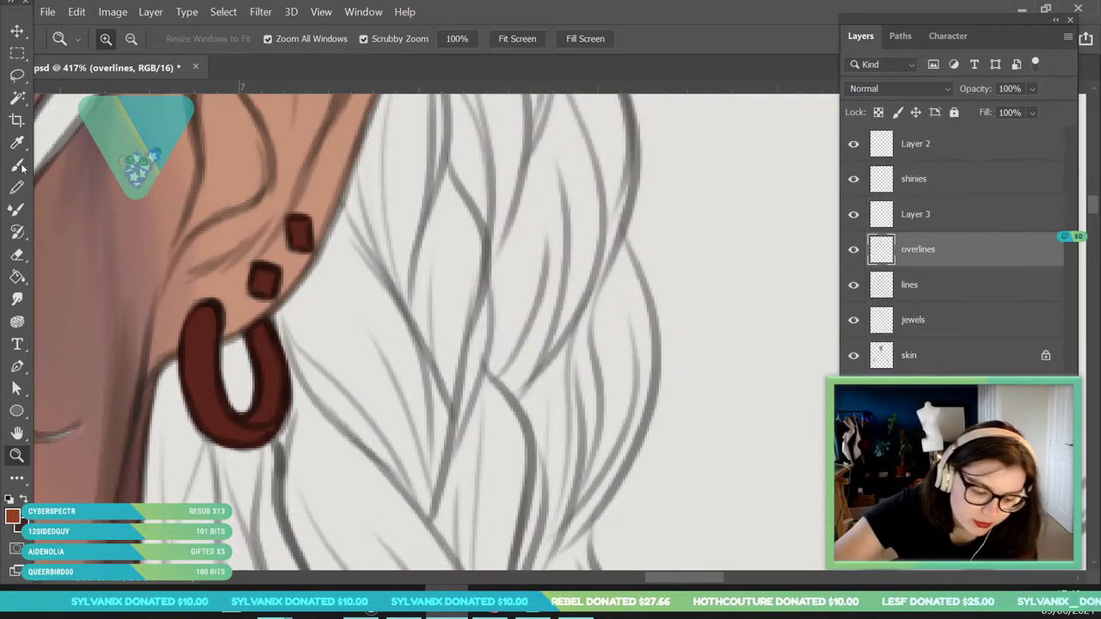
Paint orange-brown midtones on the hoop earring with a 6 px brush and on the square ear studs at 4 px.
key("b")
right_click(101, 95)
left_click(273, 379)
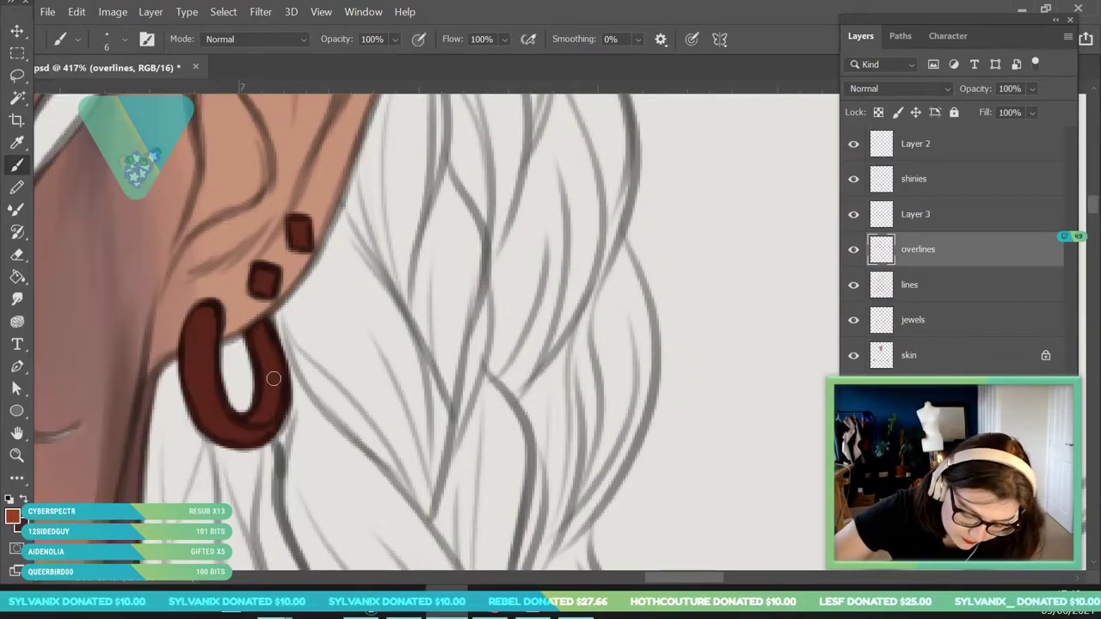
mouse_move(188, 358)
left_mouse_down()
mouse_move(211, 435)
mouse_move(199, 342)
mouse_move(187, 353)
mouse_move(194, 402)
mouse_move(210, 336)
mouse_move(221, 423)
mouse_move(216, 311)
mouse_move(239, 430)
mouse_move(215, 406)
mouse_move(235, 399)
mouse_move(275, 412)
mouse_move(266, 389)
mouse_move(238, 434)
mouse_move(280, 372)
mouse_move(280, 389)
mouse_move(273, 345)
left_mouse_up()
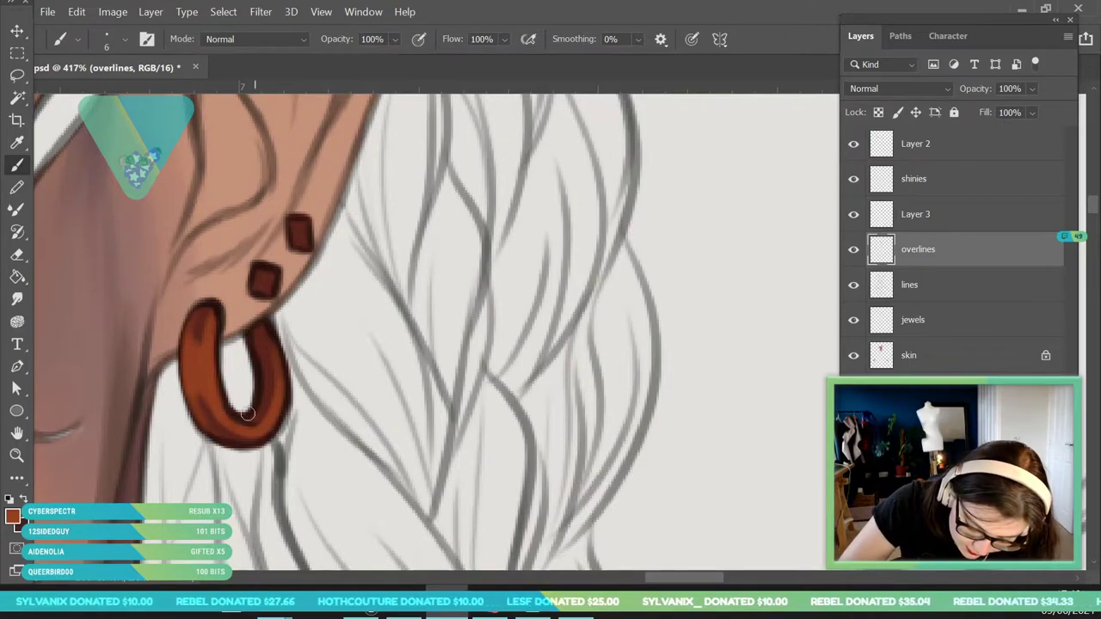
left_click_drag(243, 338, 225, 437)
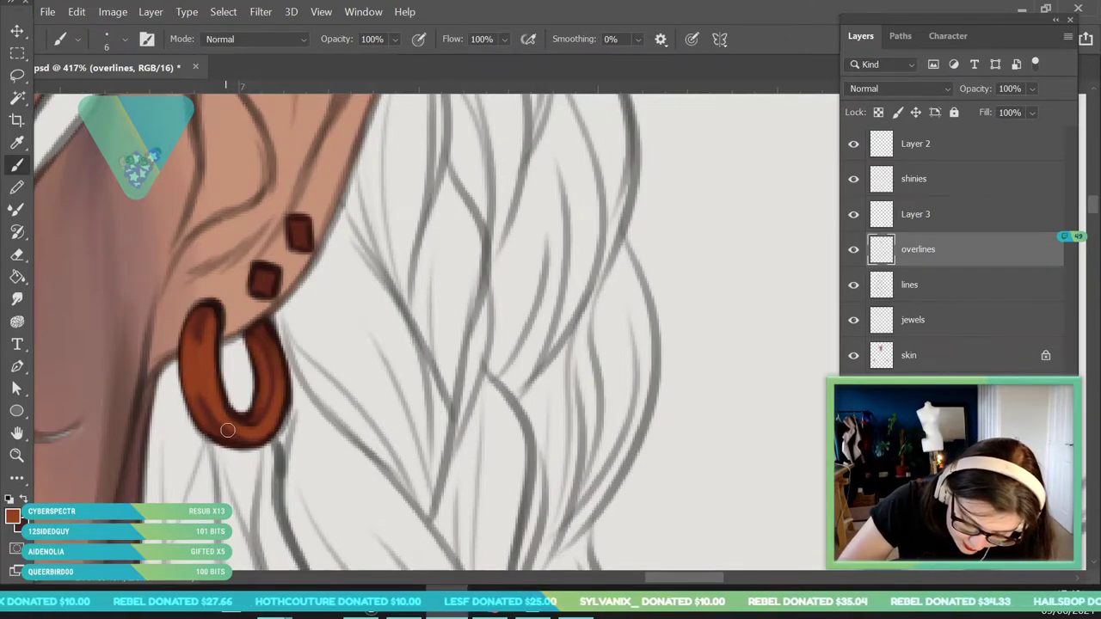
left_click(125, 40)
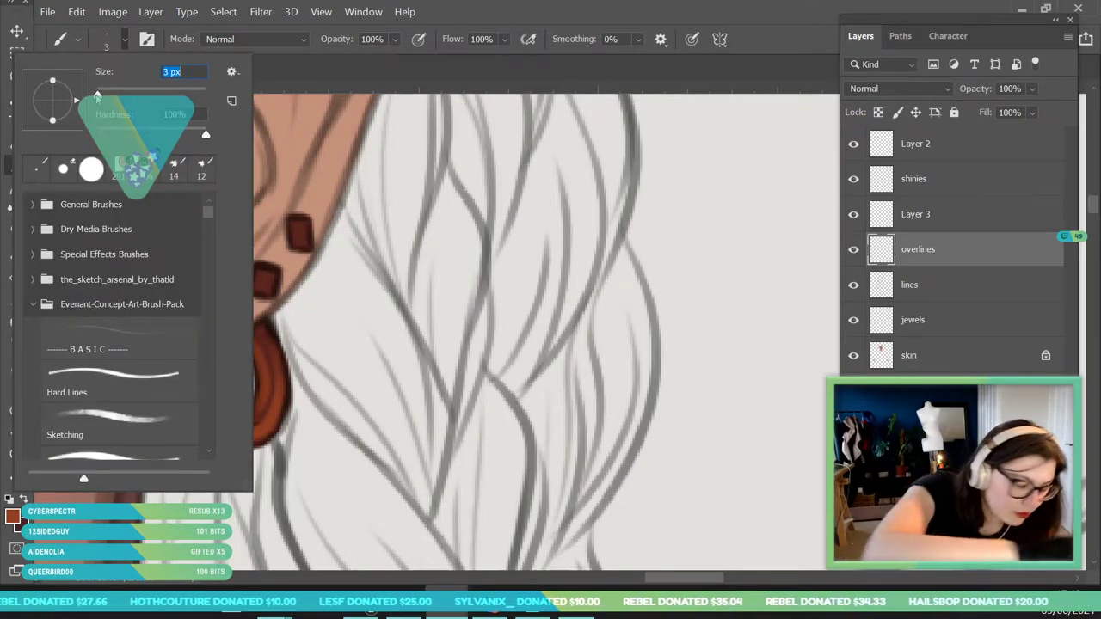
key("Return")
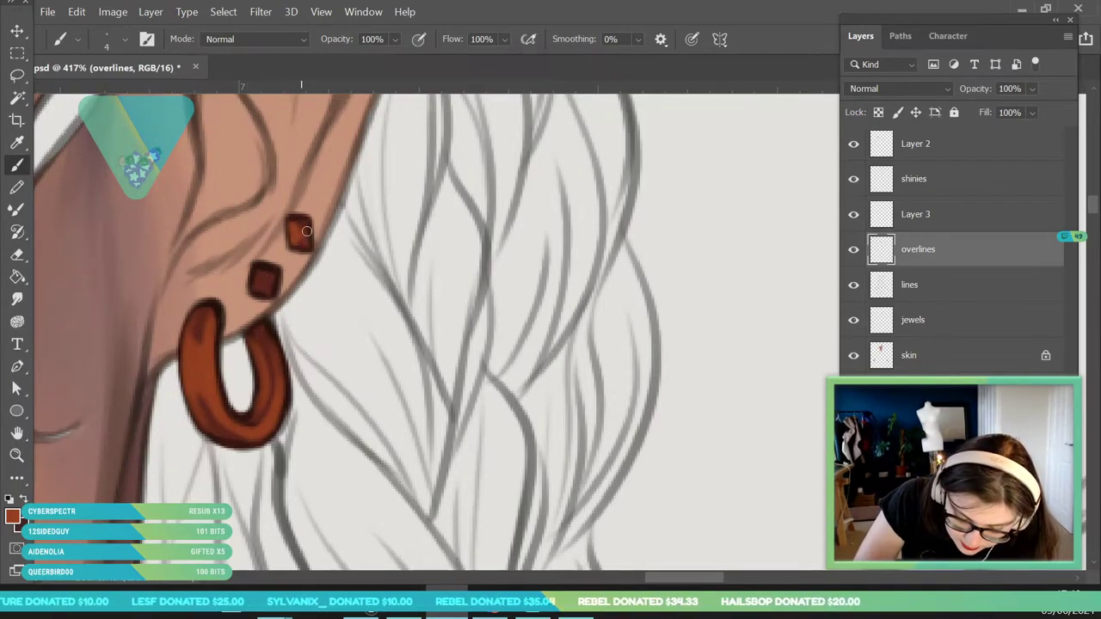
Paint orange-brown midtones on the heart-shaped stud below the lip.
key("z")
left_click_drag(326, 306, 253, 445)
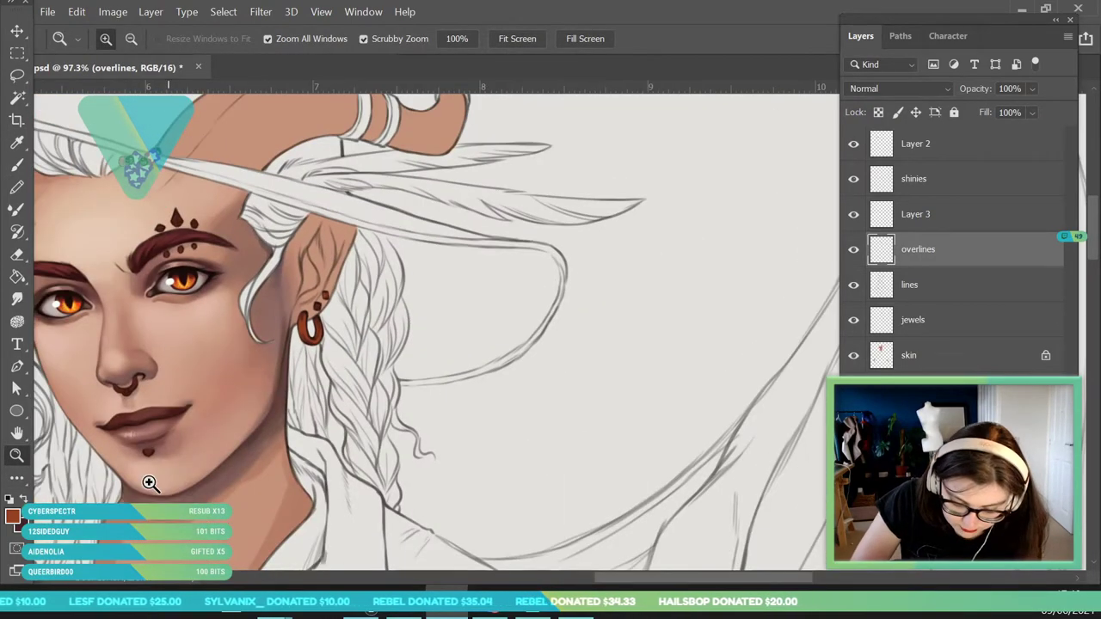
left_click_drag(375, 324, 337, 373)
scroll(232, 387, "up", 6)
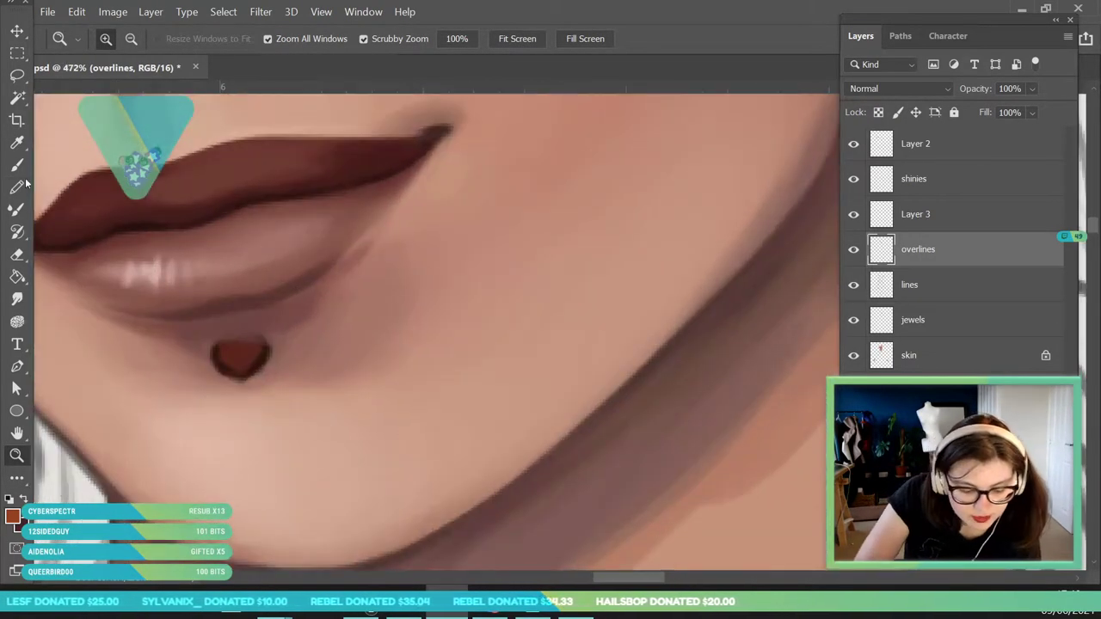
key("b")
mouse_move(235, 354)
left_mouse_down()
mouse_move(243, 368)
mouse_move(264, 349)
left_mouse_up()
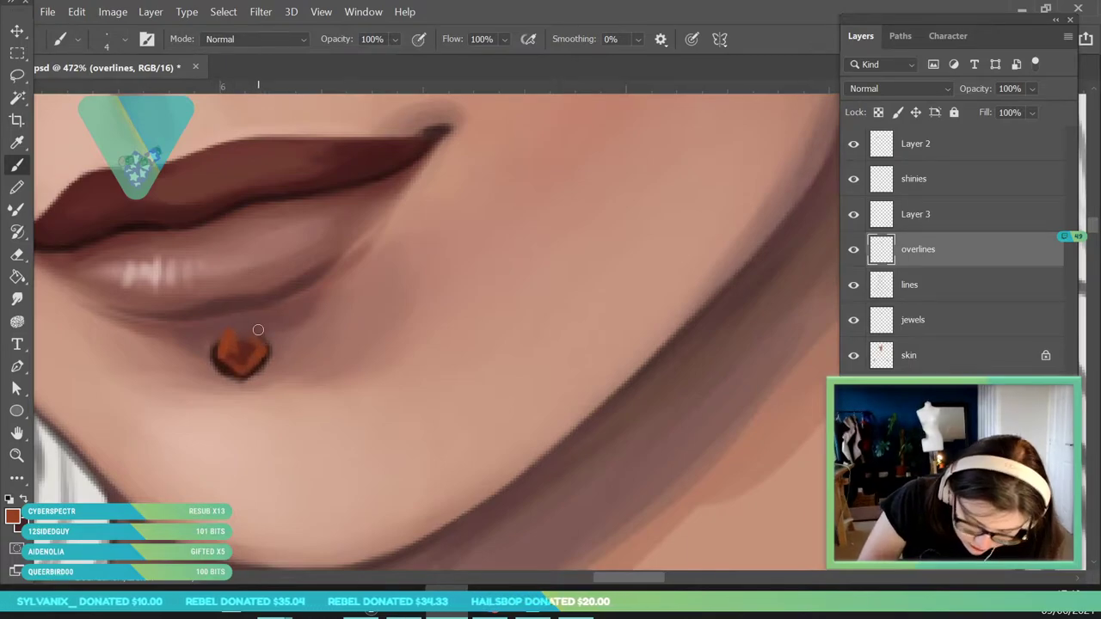
Paint orange-brown midtones along the nose ring and around its central gem.
key("z")
scroll(258, 329, "down", 8)
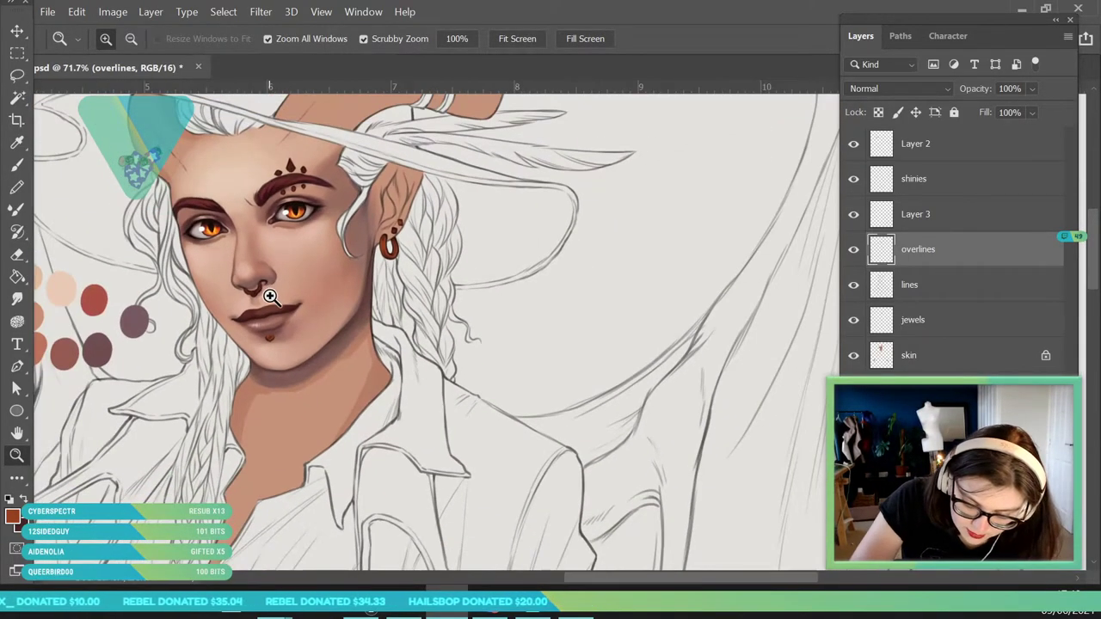
scroll(269, 295, "up", 8)
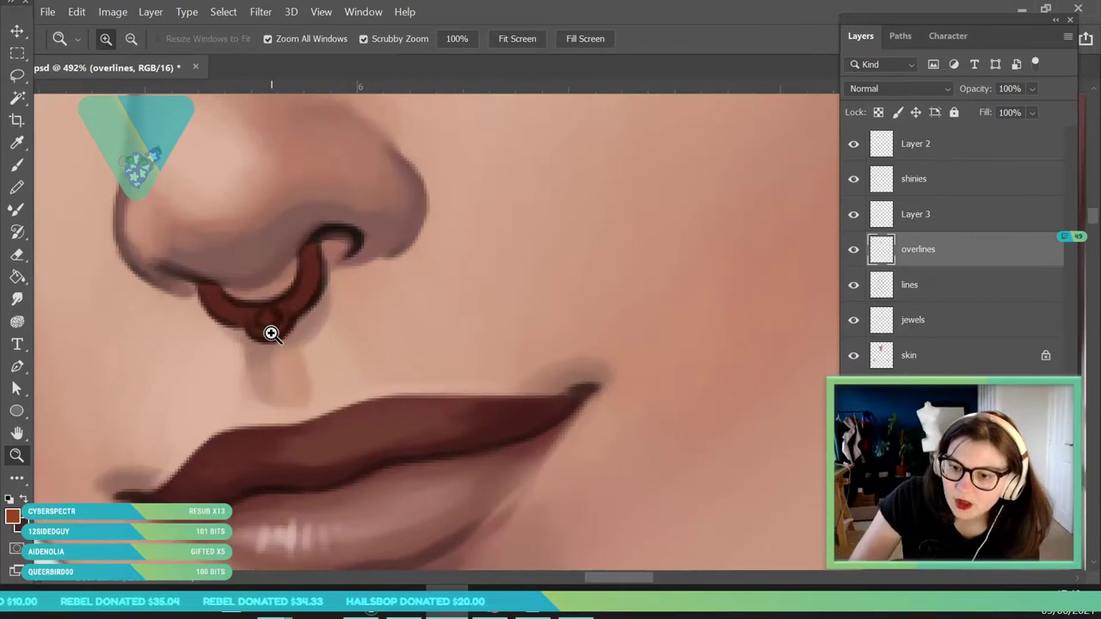
scroll(335, 327, "up", 2)
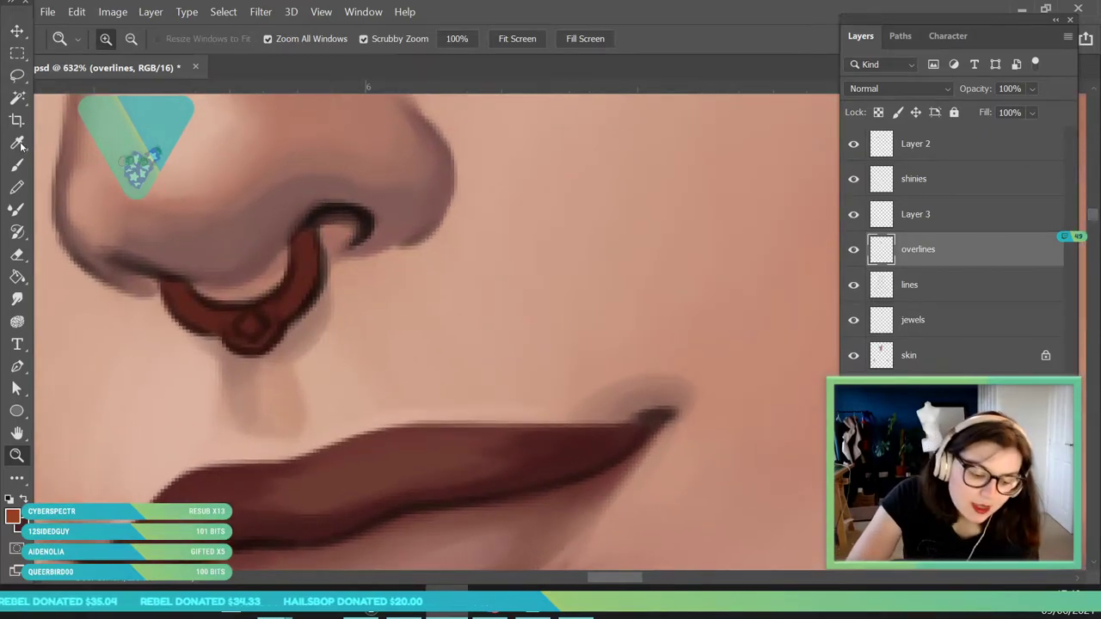
left_click(25, 165)
mouse_move(185, 304)
left_mouse_down()
mouse_move(184, 286)
mouse_move(216, 321)
mouse_move(230, 305)
mouse_move(282, 317)
mouse_move(236, 337)
mouse_move(272, 306)
mouse_move(298, 243)
mouse_move(279, 314)
mouse_move(298, 307)
mouse_move(239, 322)
mouse_move(162, 488)
mouse_move(131, 508)
left_mouse_up()
Paint orange-brown facets on the innermost gem above the eyebrow and on the three studs below it.
left_click(17, 456)
mouse_move(303, 185)
left_mouse_down()
mouse_move(366, 356)
mouse_move(416, 387)
left_mouse_up()
key("b")
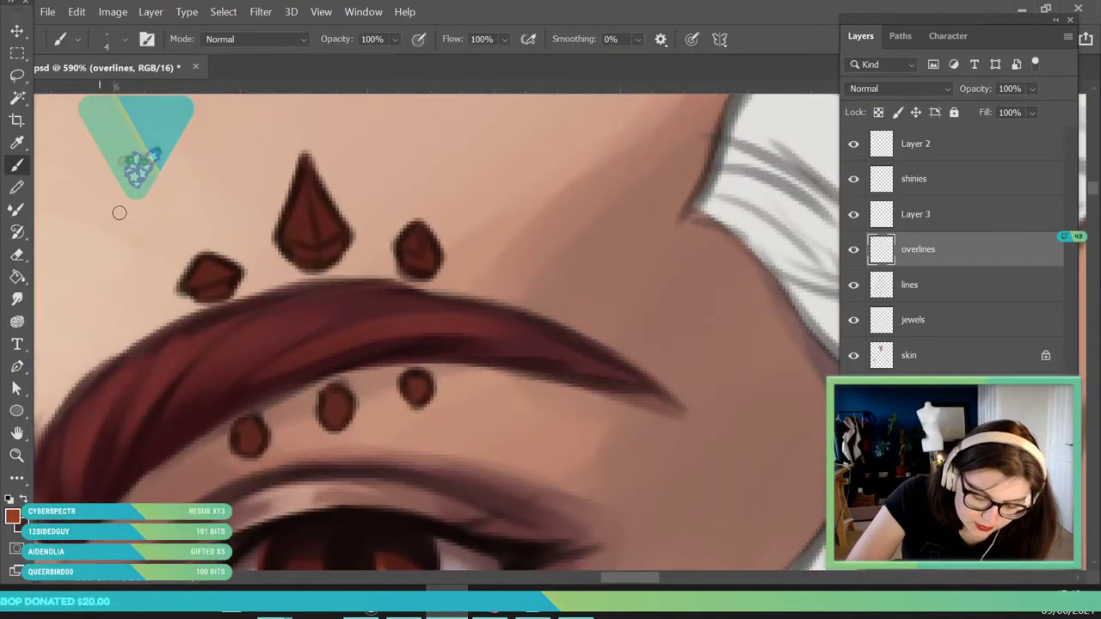
left_click_drag(199, 267, 203, 263)
left_click_drag(242, 432, 245, 449)
left_click_drag(335, 411, 329, 408)
left_click_drag(417, 382, 414, 396)
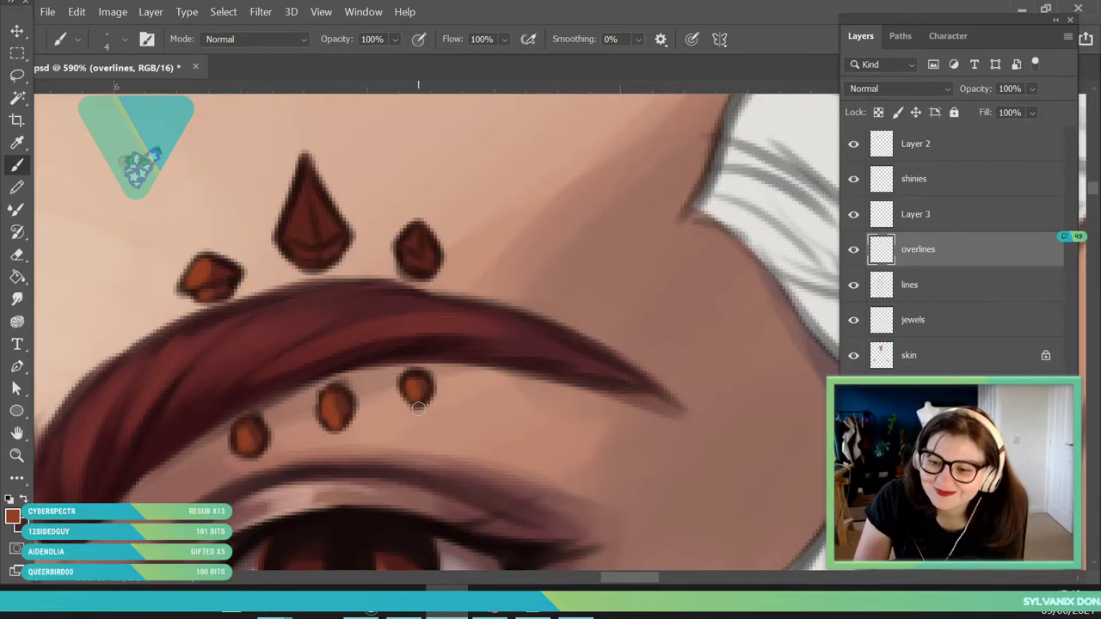
Paint orange-brown facets on the tall central gem and the outer gem above the eyebrow, touching up the gem row.
mouse_move(303, 239)
left_mouse_down()
mouse_move(287, 235)
mouse_move(301, 237)
mouse_move(306, 176)
mouse_move(289, 234)
mouse_move(305, 194)
left_mouse_up()
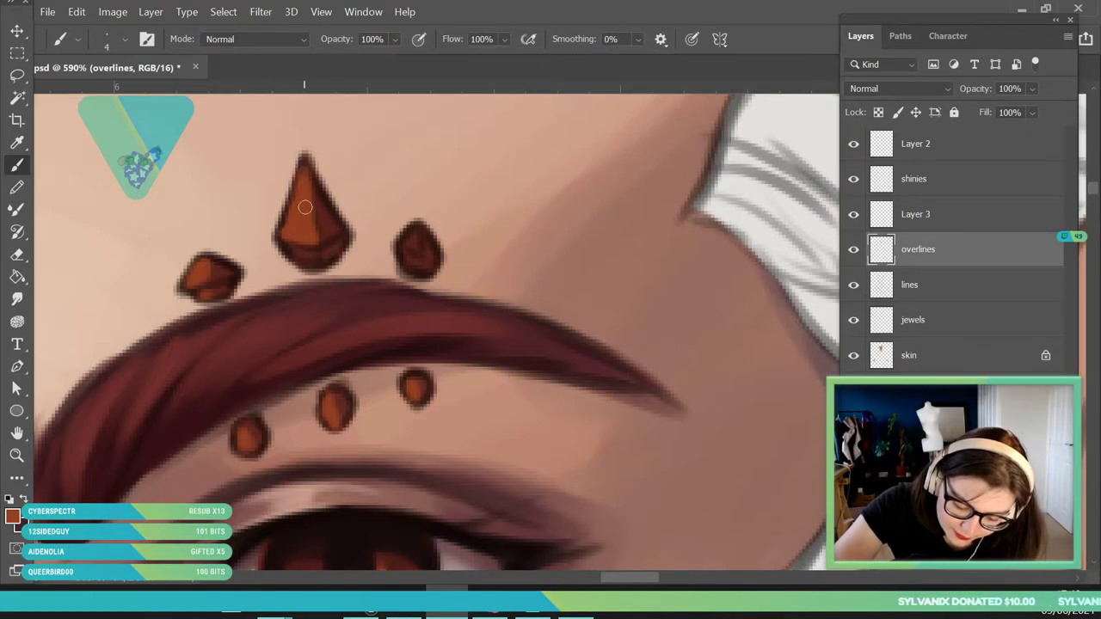
left_click_drag(284, 243, 300, 249)
left_click_drag(420, 252, 411, 236)
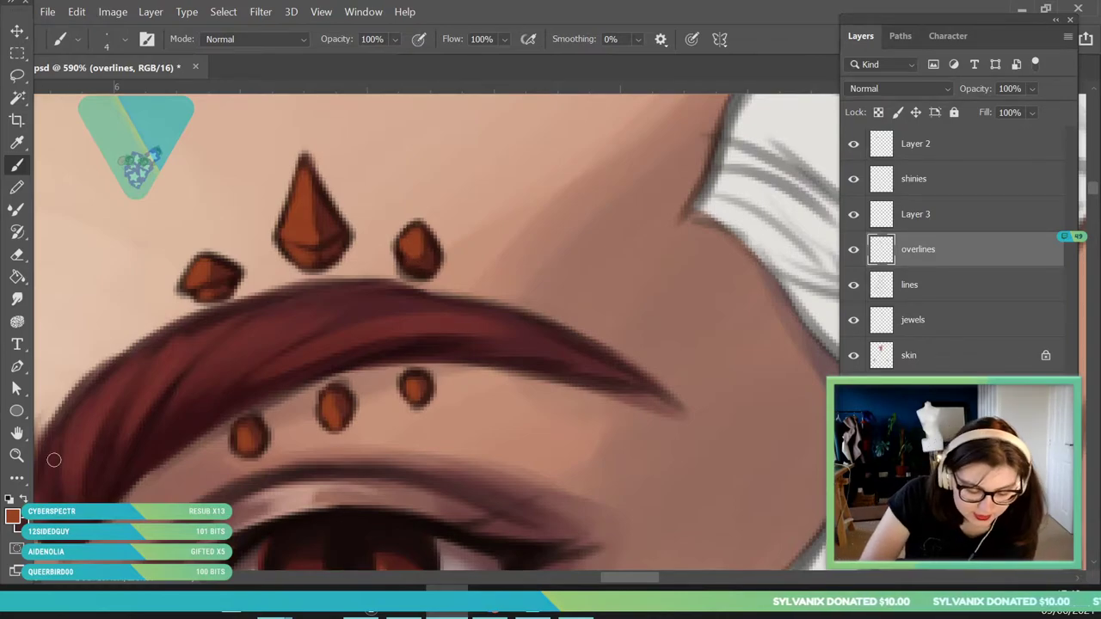
left_click_drag(344, 238, 311, 177)
mouse_move(439, 258)
left_mouse_down()
mouse_move(427, 270)
mouse_move(206, 267)
left_mouse_up()
Set the foreground colour to the lighter golden orange c57635.
left_click(17, 456)
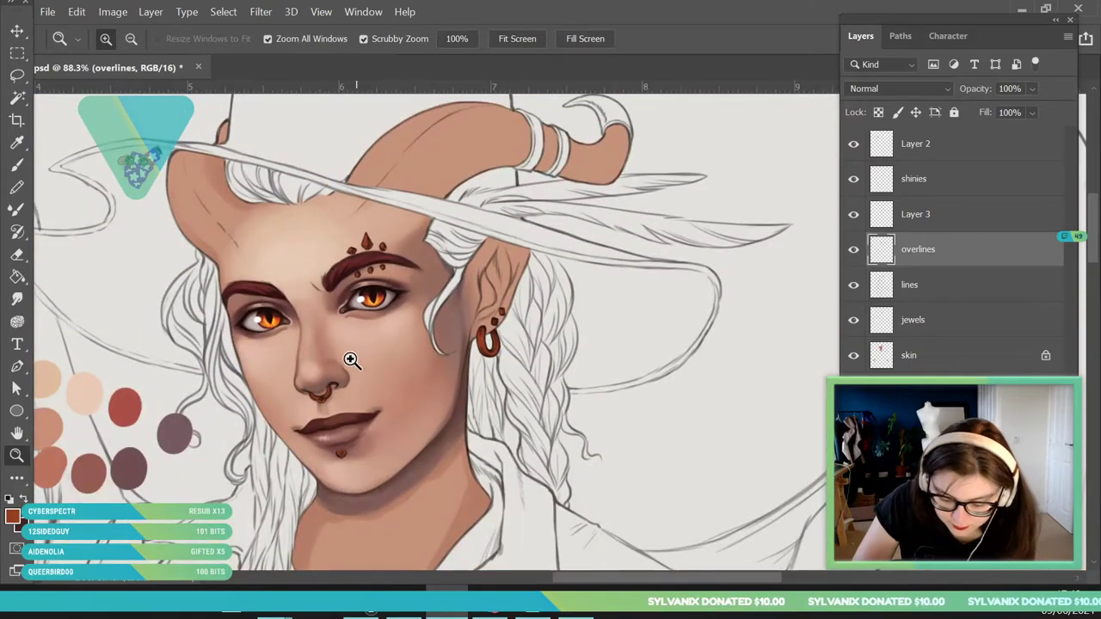
left_click_drag(356, 368, 401, 469)
left_click(12, 517)
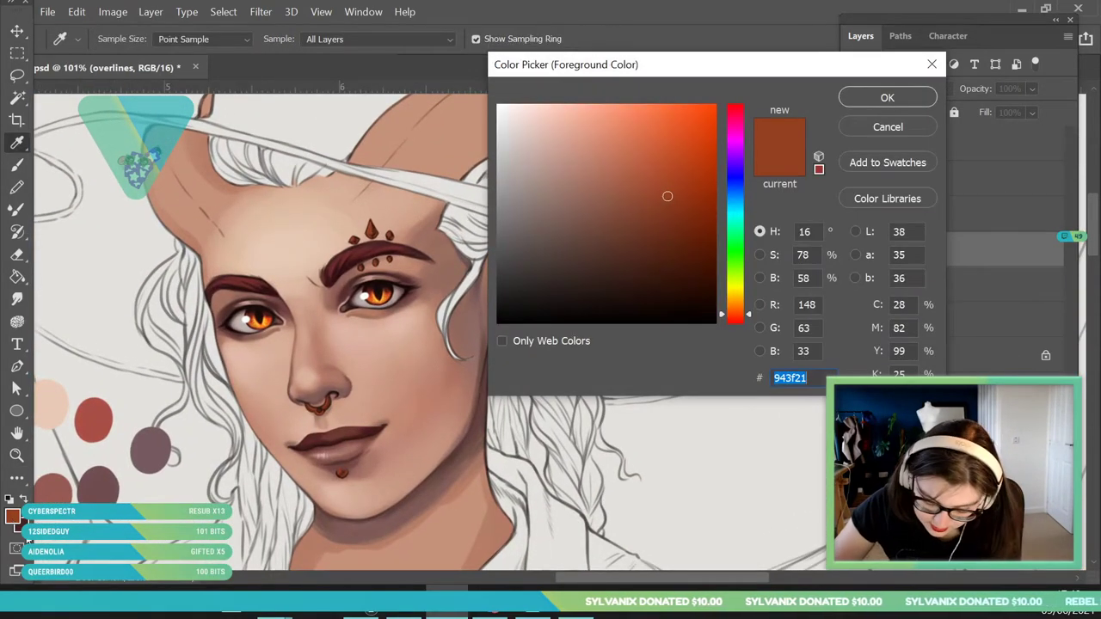
left_click_drag(744, 321, 744, 307)
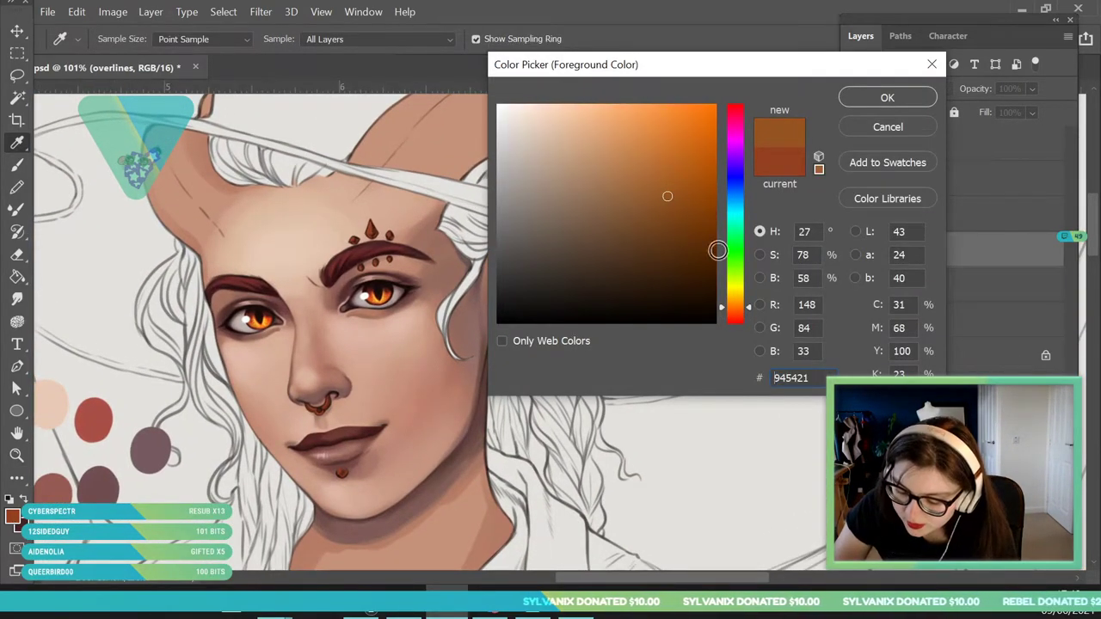
left_click_drag(670, 174, 656, 153)
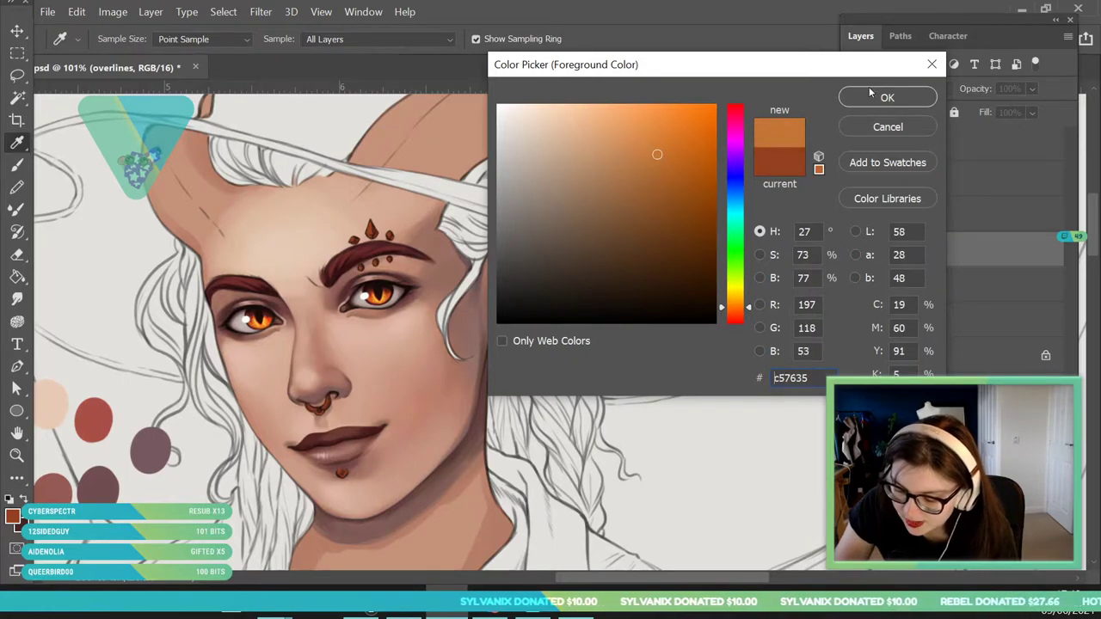
left_click(871, 89)
Add golden orange highlights to the heart-shaped stud below the lip.
left_click_drag(363, 520, 478, 537)
left_click_drag(307, 392, 361, 414)
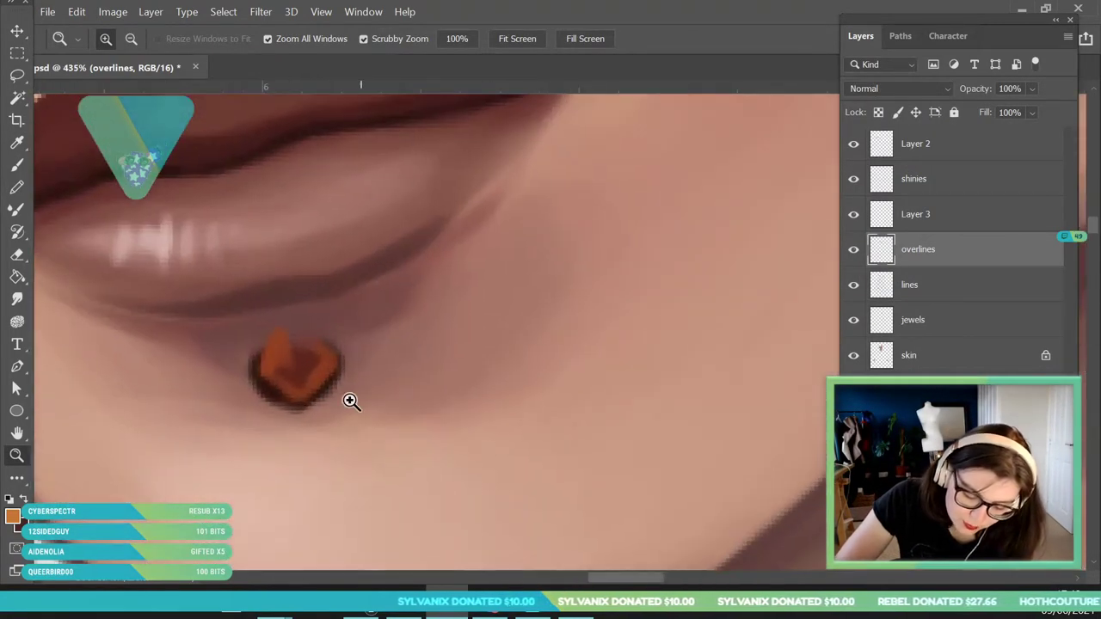
left_click(18, 167)
mouse_move(263, 369)
left_mouse_down()
mouse_move(296, 377)
mouse_move(259, 375)
mouse_move(298, 401)
mouse_move(325, 357)
left_mouse_up()
Add golden orange highlights along the nose ring.
key("z")
scroll(344, 344, "down", 10)
scroll(289, 356, "up", 8)
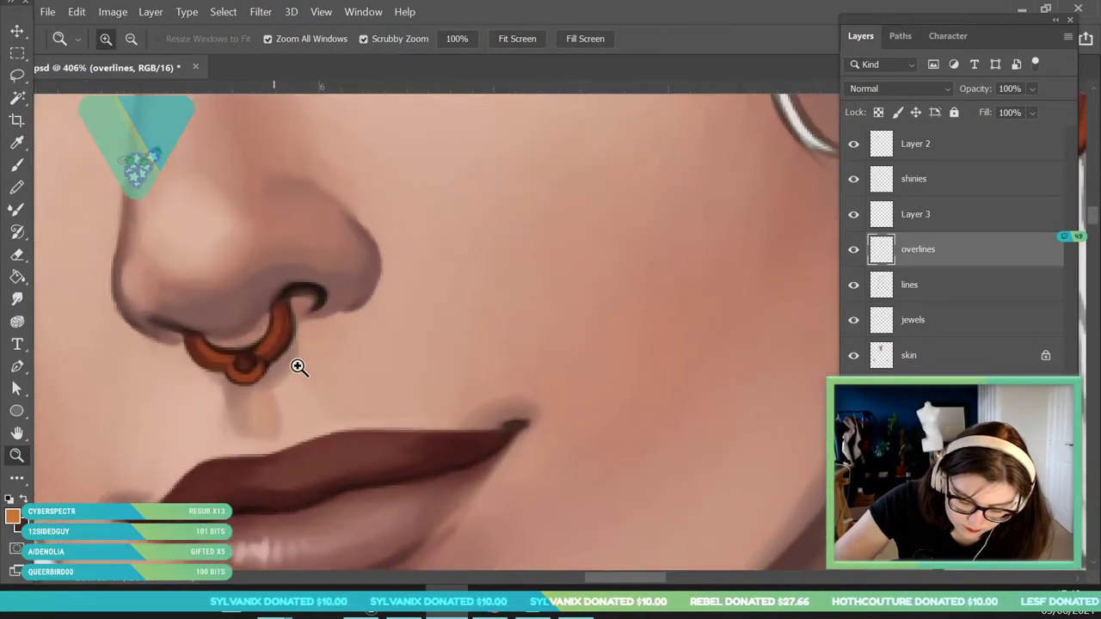
left_click(19, 167)
mouse_move(176, 350)
left_mouse_down()
mouse_move(198, 367)
mouse_move(167, 341)
mouse_move(210, 362)
mouse_move(203, 373)
mouse_move(166, 354)
mouse_move(190, 379)
mouse_move(162, 337)
left_mouse_up()
mouse_move(230, 367)
left_mouse_down()
mouse_move(221, 385)
mouse_move(277, 340)
mouse_move(262, 353)
mouse_move(280, 300)
mouse_move(255, 374)
mouse_move(291, 297)
mouse_move(259, 374)
mouse_move(287, 368)
mouse_move(181, 497)
left_mouse_up()
Add golden orange highlights to the facets of the gems above the eyebrow and the studs below it.
left_click(29, 460)
left_click_drag(302, 218, 390, 185)
left_click(17, 165)
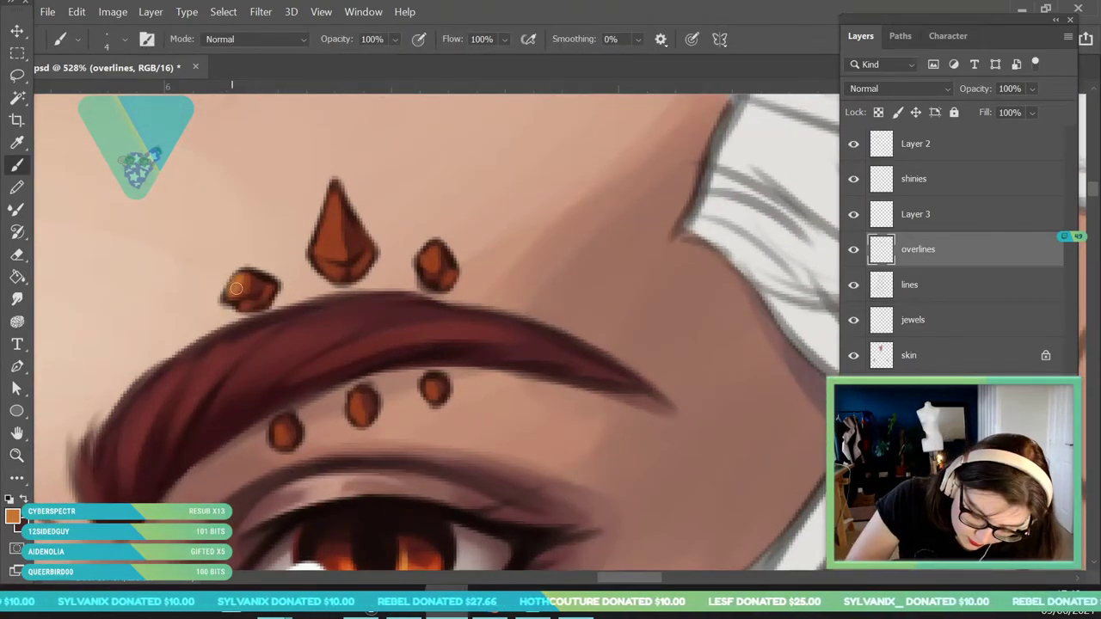
mouse_move(344, 260)
left_mouse_down()
mouse_move(316, 251)
mouse_move(331, 205)
mouse_move(328, 255)
mouse_move(331, 209)
mouse_move(337, 250)
left_mouse_up()
left_click_drag(354, 415, 365, 420)
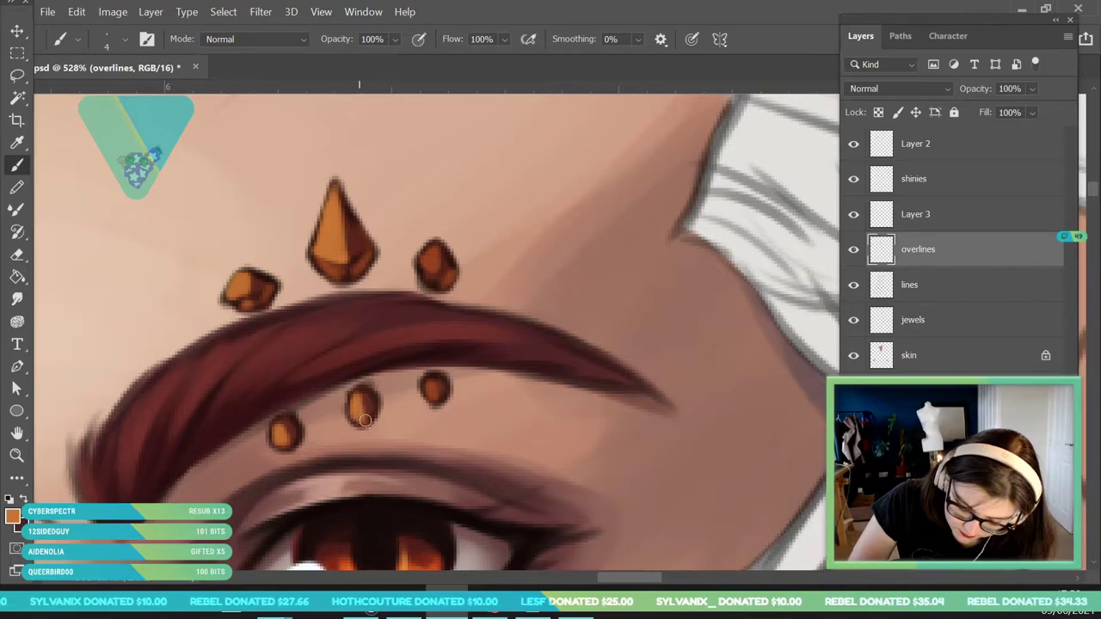
left_click_drag(427, 383, 433, 389)
left_click_drag(429, 254, 453, 276)
left_click_drag(371, 252, 353, 272)
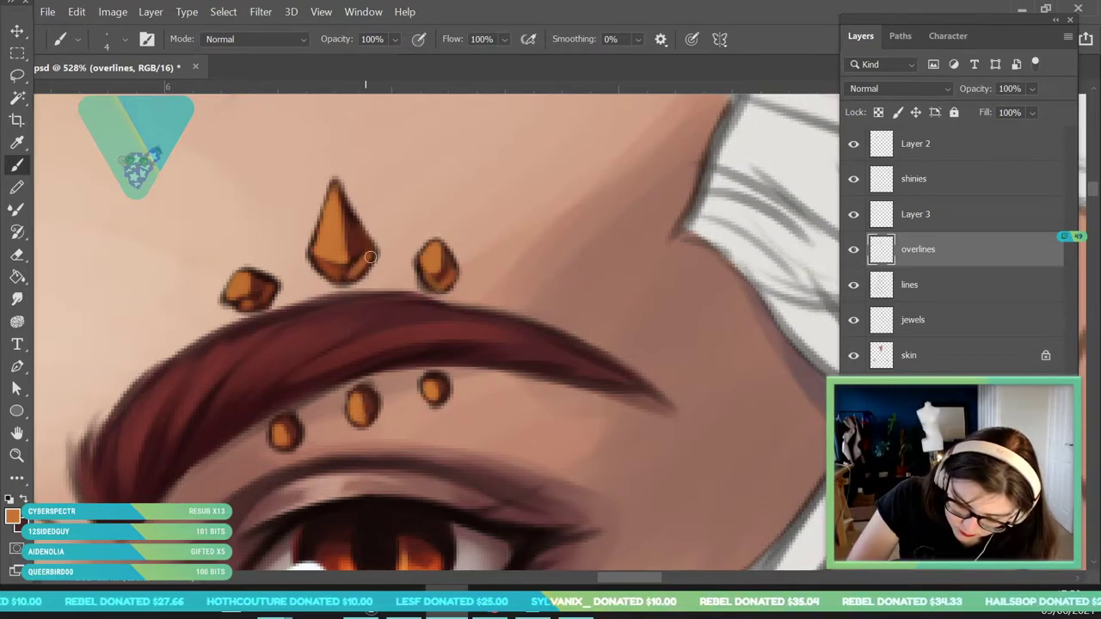
Add golden orange highlights to the pointed brow gem's shaded facet, along the hoop earring and on the upper square ear stud.
left_click_drag(339, 195, 360, 244)
left_click(19, 458)
left_click_drag(280, 309, 182, 468)
left_click_drag(445, 400, 497, 392)
left_click_drag(430, 366, 468, 375)
left_click_drag(192, 364, 222, 425)
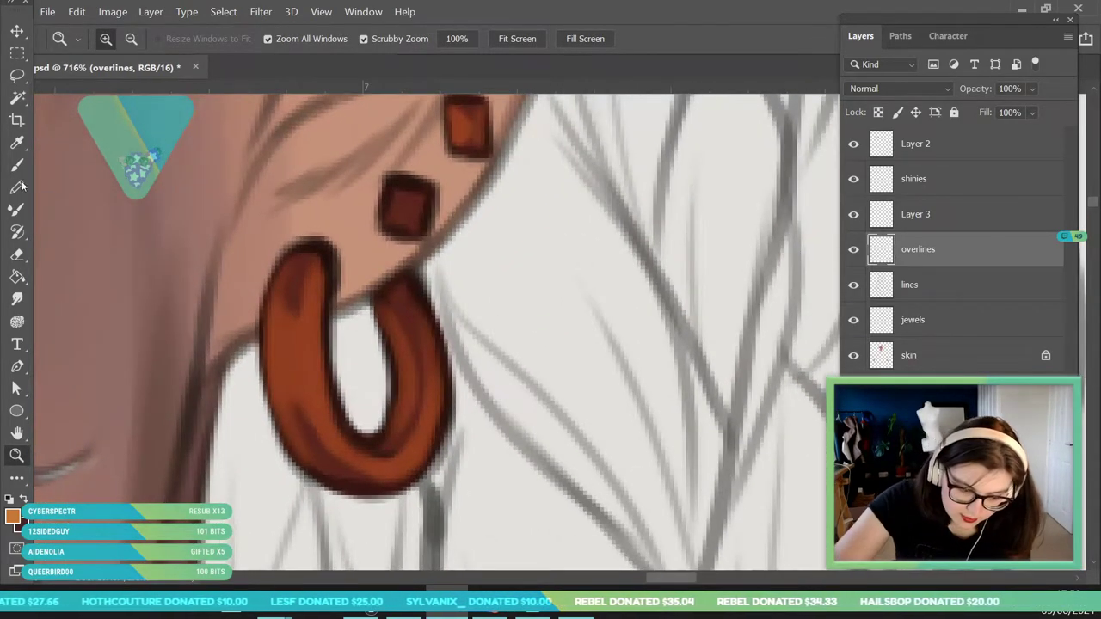
left_click(17, 165)
left_click_drag(300, 449, 291, 393)
mouse_move(275, 336)
left_mouse_down()
mouse_move(293, 438)
mouse_move(280, 346)
mouse_move(290, 315)
mouse_move(300, 344)
mouse_move(313, 341)
mouse_move(333, 435)
mouse_move(319, 253)
mouse_move(365, 513)
left_mouse_up()
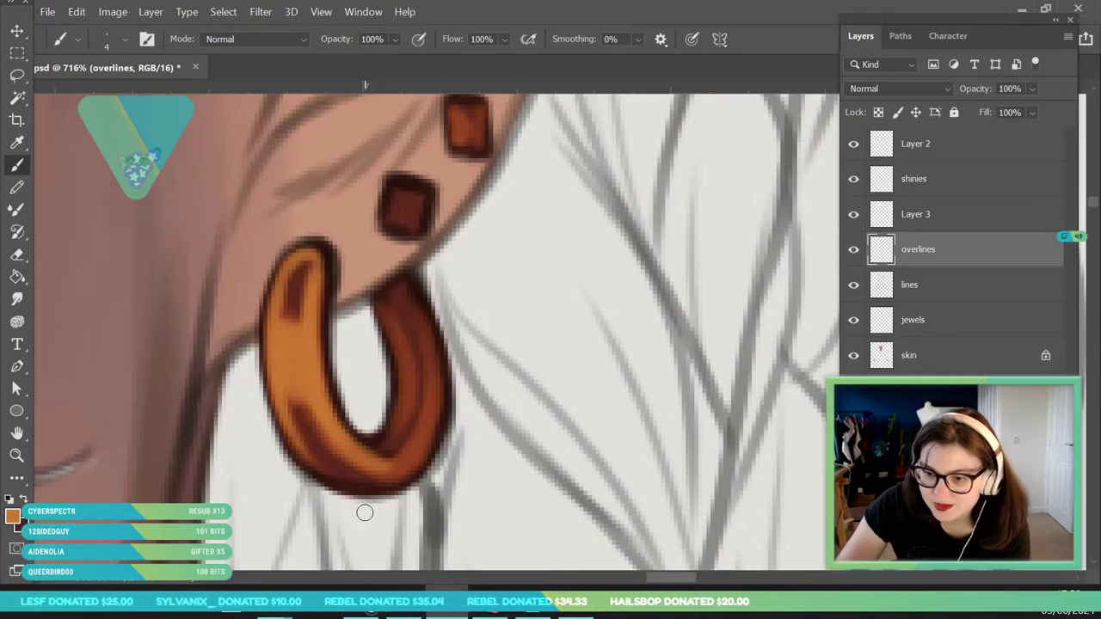
mouse_move(405, 461)
left_mouse_down()
mouse_move(430, 402)
mouse_move(426, 308)
mouse_move(388, 436)
mouse_move(423, 440)
left_mouse_up()
mouse_move(453, 109)
left_mouse_down()
mouse_move(460, 142)
mouse_move(472, 111)
mouse_move(489, 151)
mouse_move(455, 108)
mouse_move(483, 107)
left_mouse_up()
Set the foreground colour to the light golden f9b56b.
left_click(17, 455)
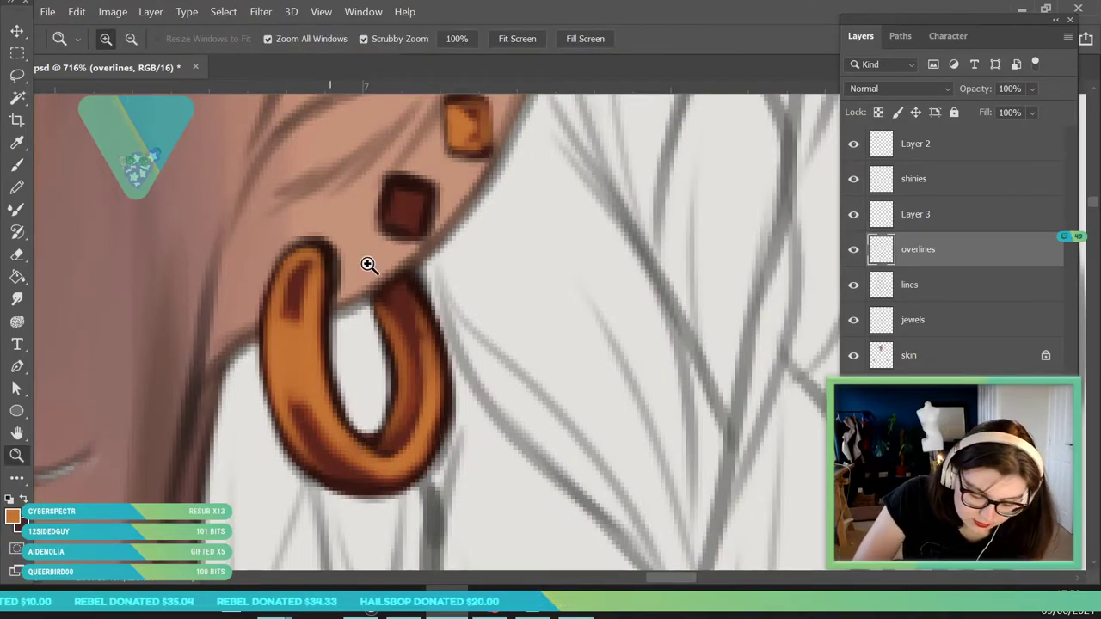
left_click_drag(402, 302, 323, 310)
left_click_drag(413, 339, 356, 337)
scroll(509, 398, "down", 2)
scroll(445, 322, "up", 10)
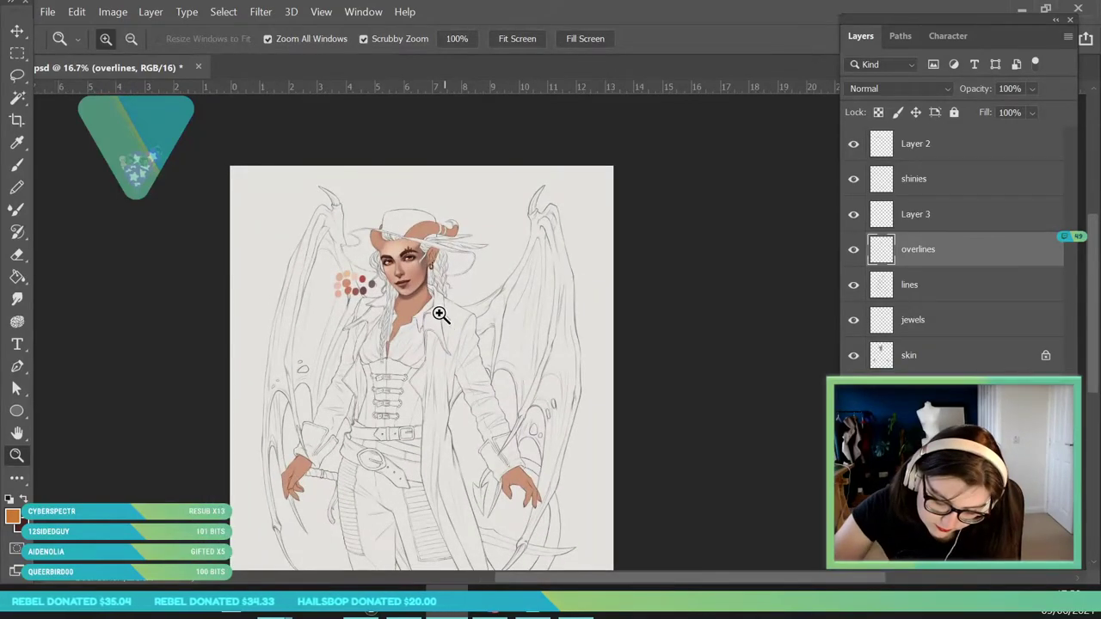
scroll(356, 304, "up", 4)
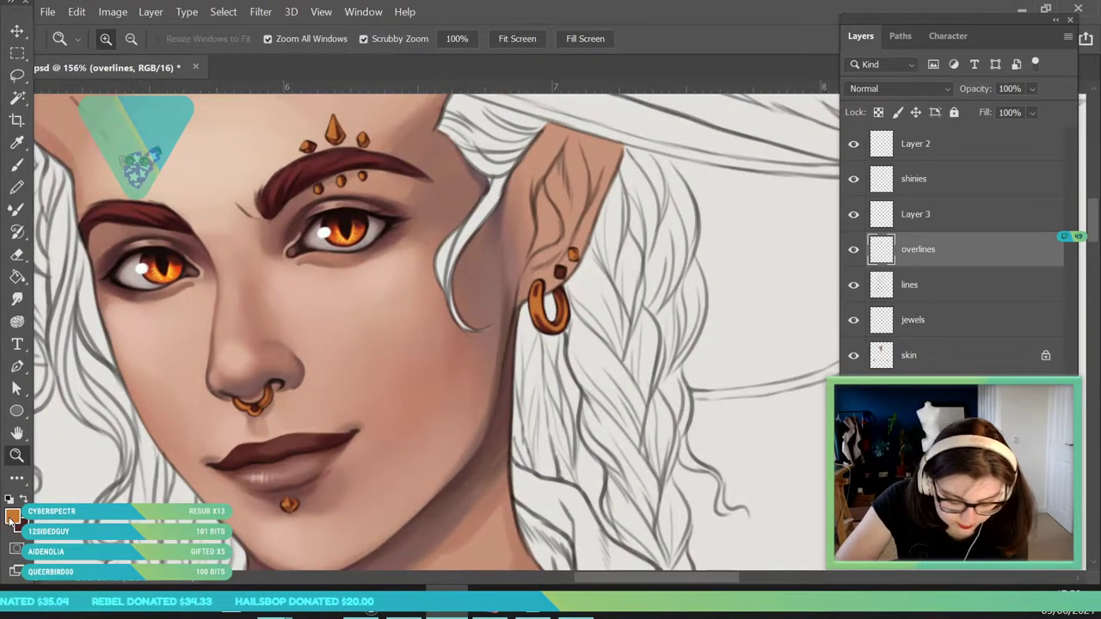
left_click(12, 516)
left_click(744, 306)
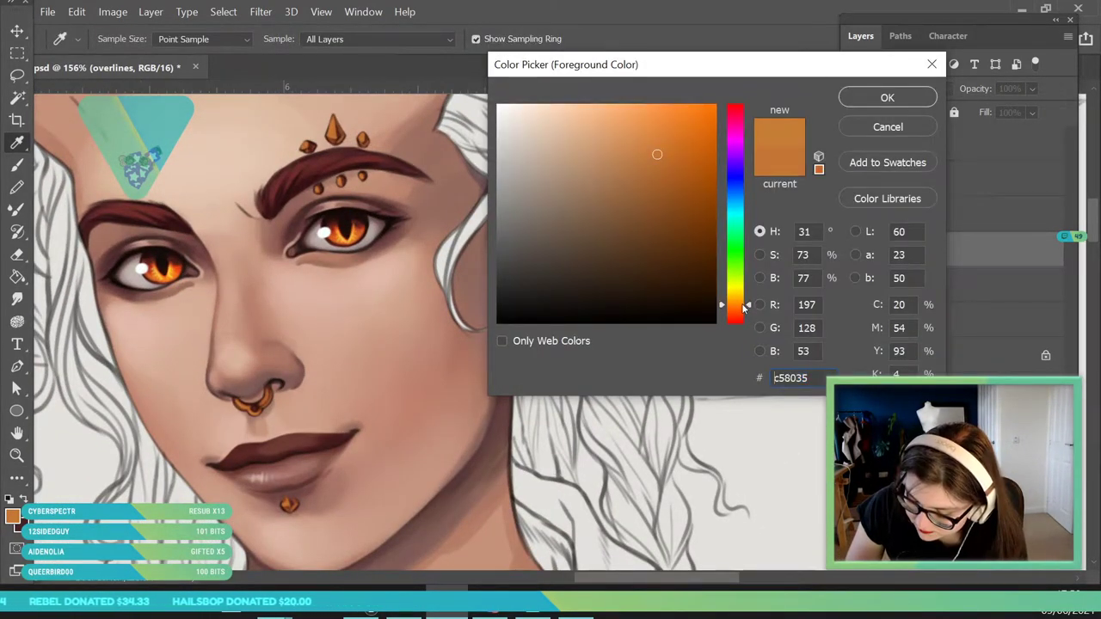
left_click_drag(620, 128, 621, 108)
left_click(887, 97)
Paint light golden highlights along both arms and the lower bead of the nose ring.
key("z")
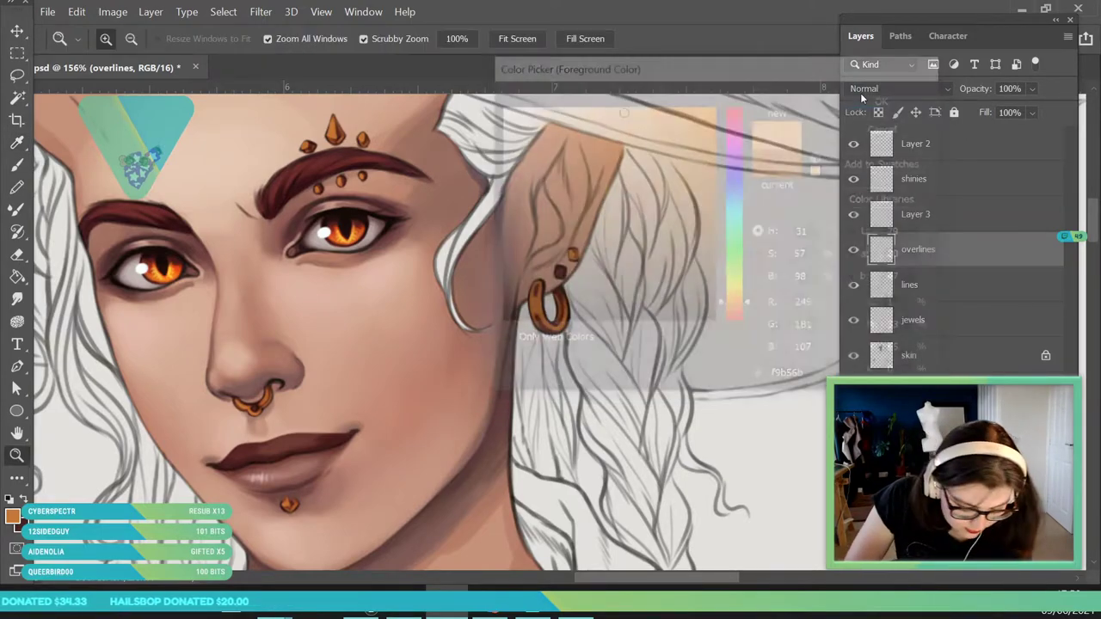
left_click_drag(267, 455, 356, 555)
key("b")
mouse_move(190, 256)
left_mouse_down()
mouse_move(222, 280)
mouse_move(215, 287)
left_mouse_up()
left_click_drag(175, 246, 244, 294)
left_click_drag(174, 270, 268, 321)
left_click_drag(238, 307, 280, 319)
mouse_move(326, 258)
left_mouse_down()
mouse_move(315, 203)
mouse_move(323, 225)
left_mouse_up()
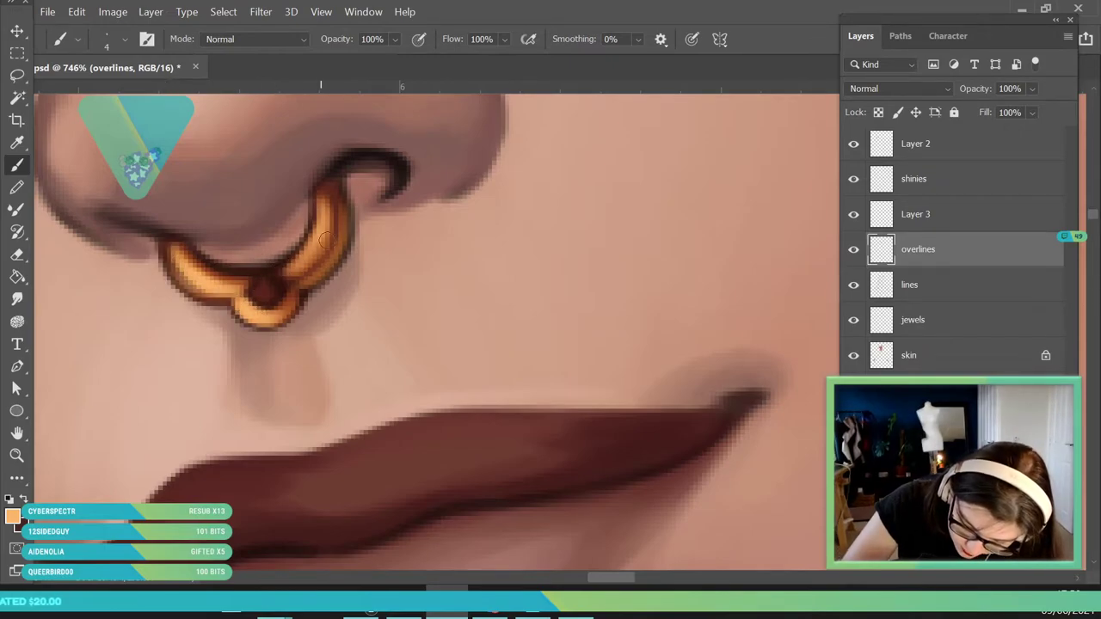
mouse_move(340, 188)
left_mouse_down()
mouse_move(342, 246)
mouse_move(316, 225)
left_mouse_up()
mouse_move(246, 288)
left_mouse_down()
mouse_move(258, 297)
mouse_move(282, 267)
mouse_move(215, 258)
left_mouse_up()
Paint light golden highlights on the facets of the heart-shaped stud below the lip.
left_click(17, 456)
left_click_drag(285, 282, 325, 391)
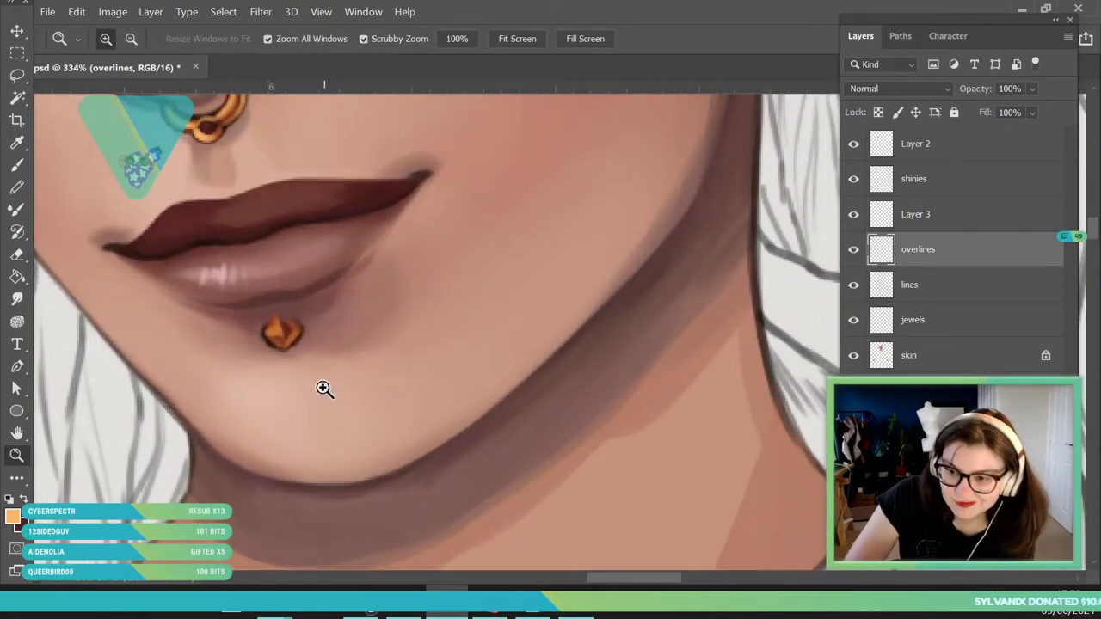
scroll(360, 301, "down", 1)
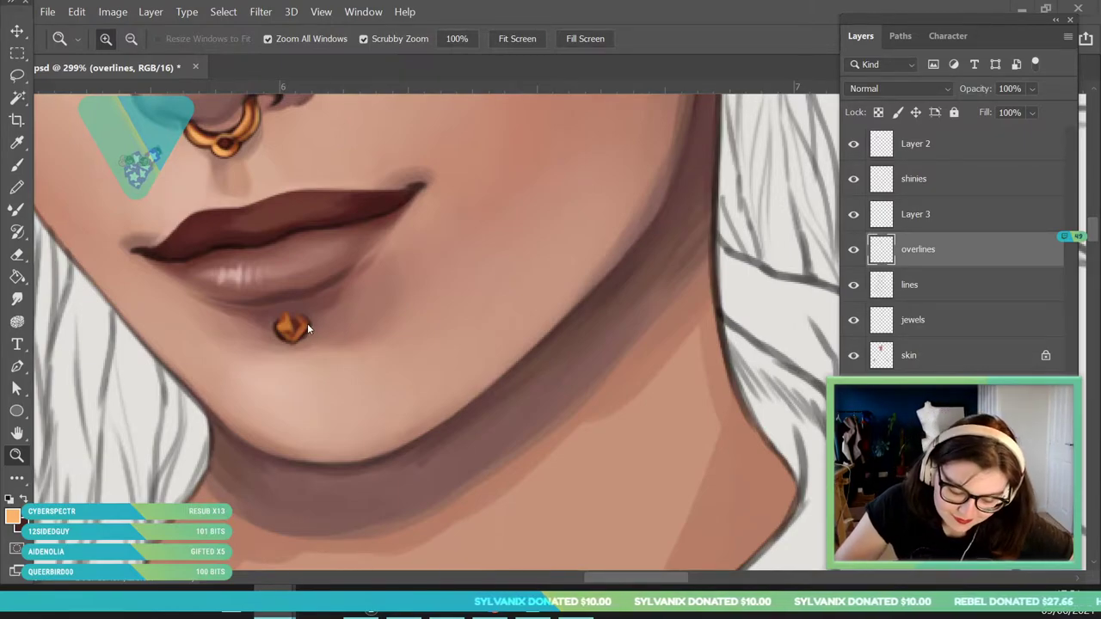
left_click(17, 161)
left_click(17, 142)
left_click(17, 163)
left_click_drag(285, 327, 281, 332)
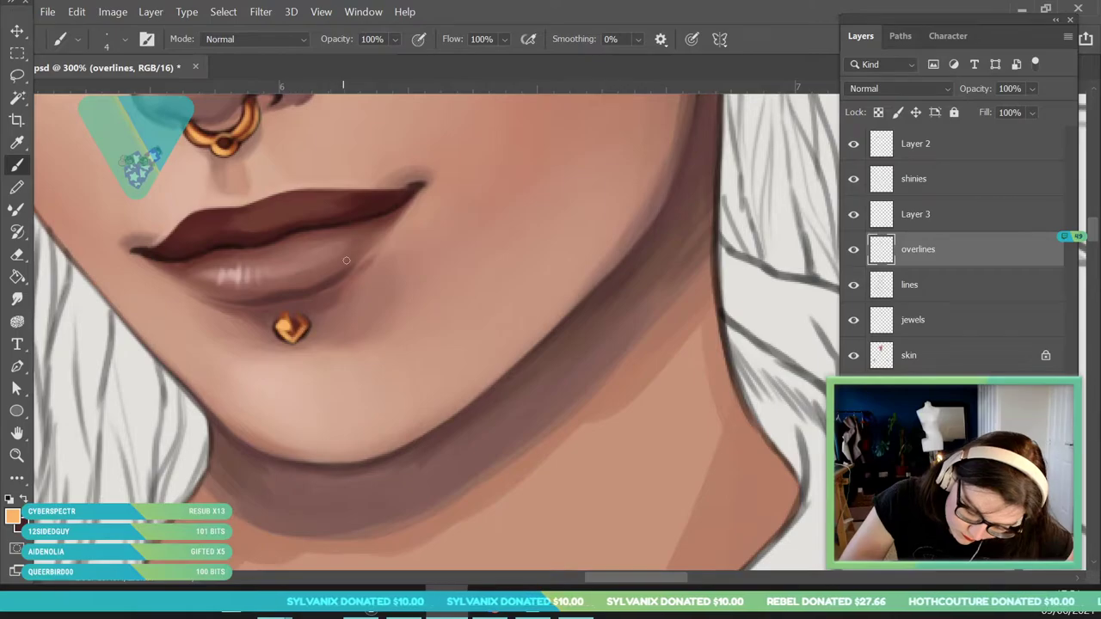
Paint light golden highlights on the three studs below the eyebrow and the three gems above it.
left_click(17, 455)
left_click_drag(261, 370, 190, 380)
left_click_drag(325, 176, 400, 202)
key("b")
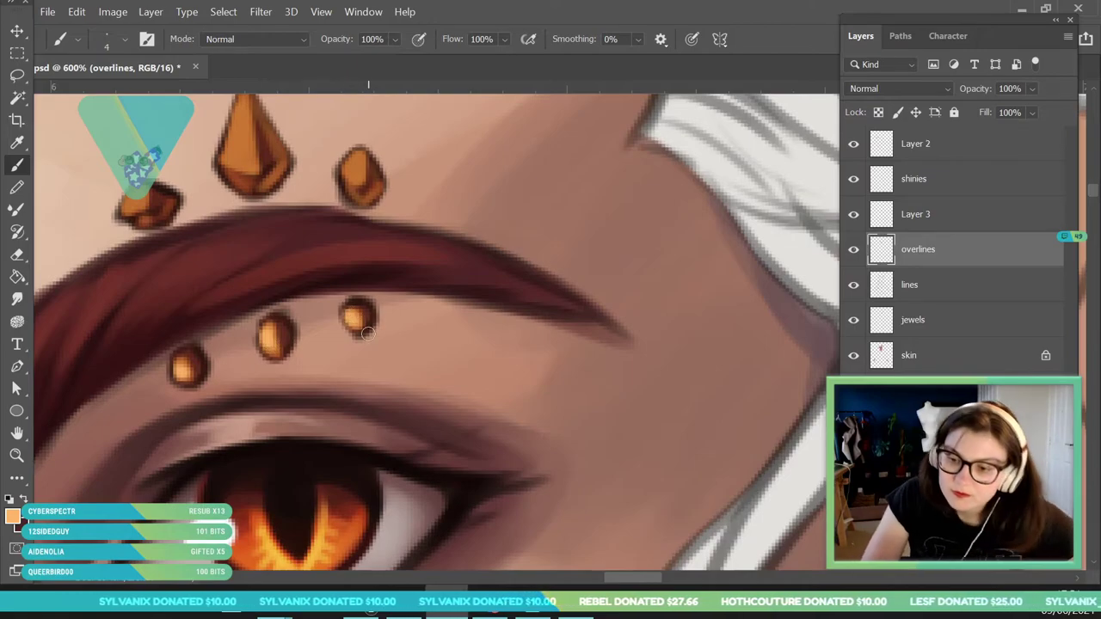
left_click_drag(138, 204, 181, 195)
key("z")
scroll(152, 270, "down", 3)
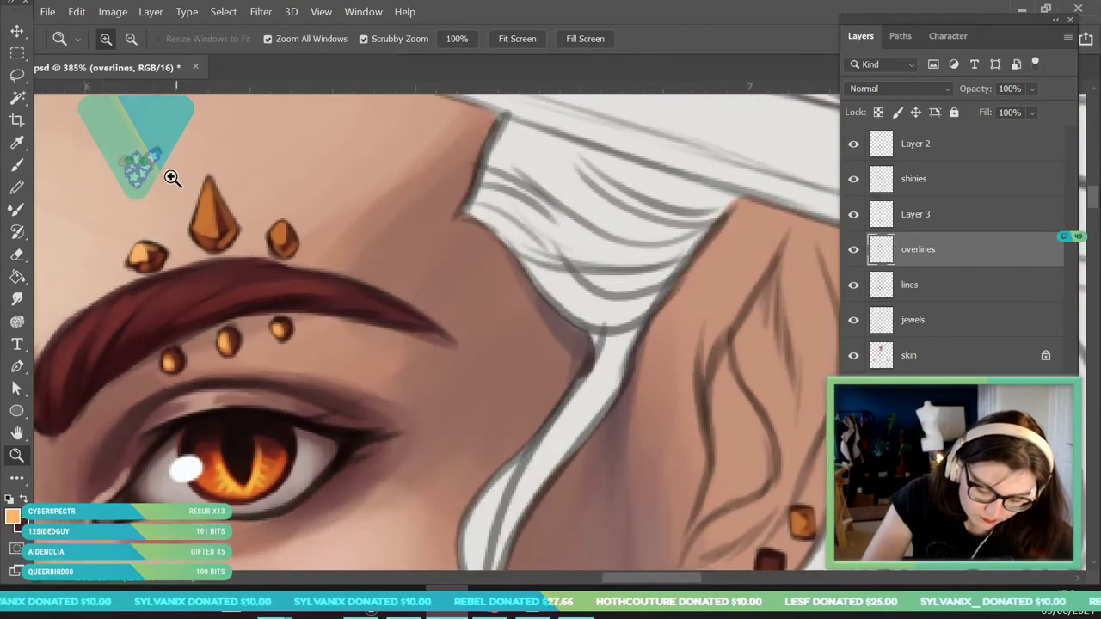
key("b")
mouse_move(204, 226)
left_mouse_down()
mouse_move(205, 191)
mouse_move(203, 242)
mouse_move(223, 245)
left_mouse_up()
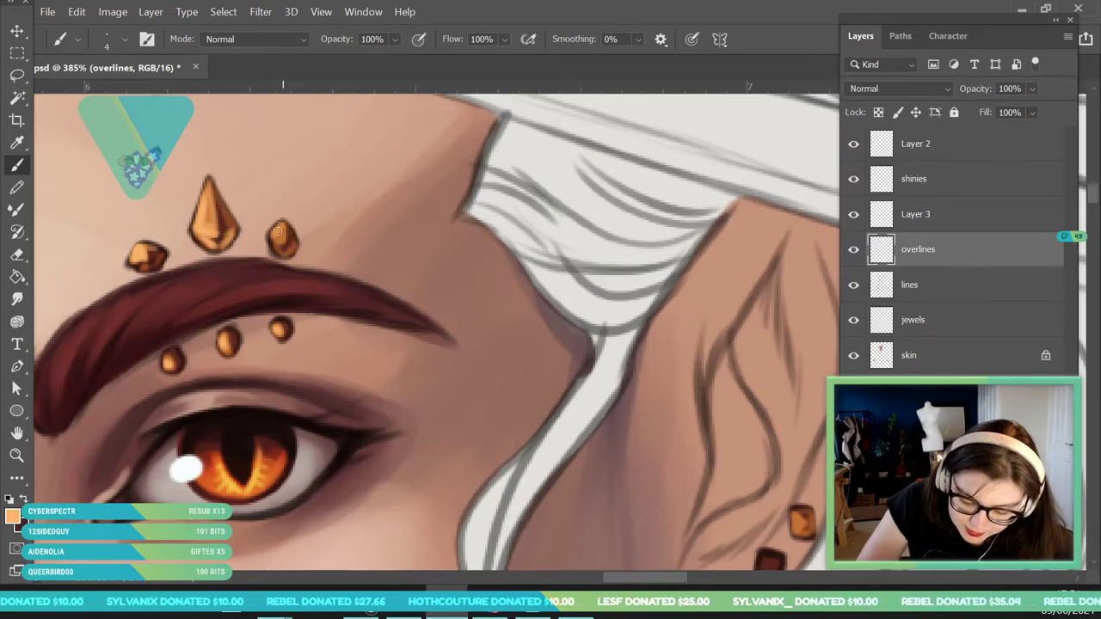
Paint light golden highlights along both sides of the hoop earring.
key("z")
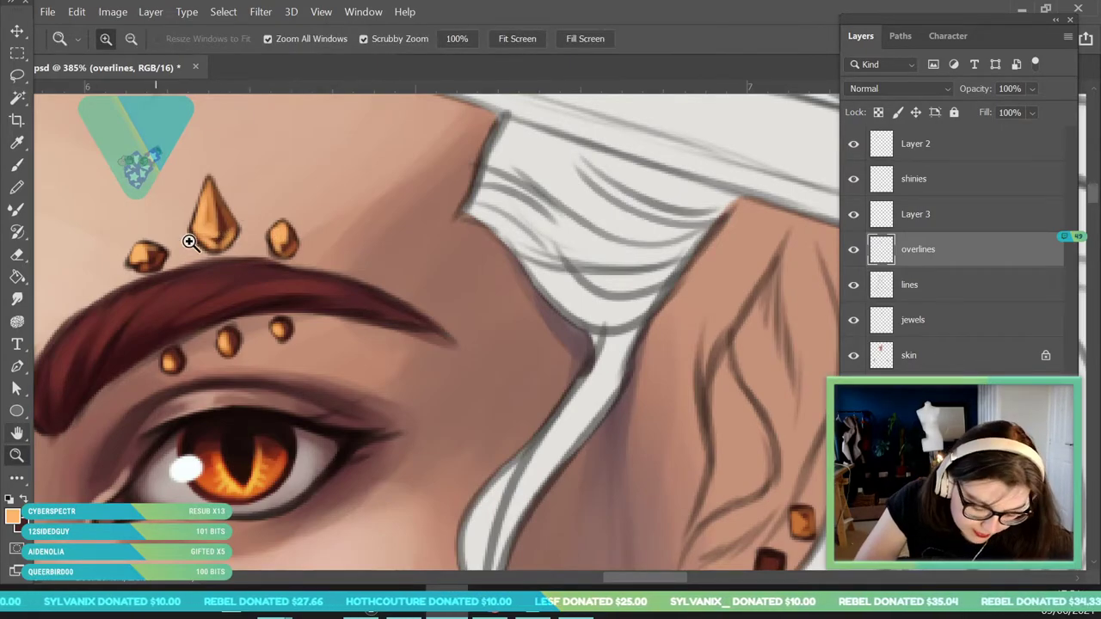
scroll(438, 386, "down", 3)
scroll(339, 319, "up", 5)
key("b")
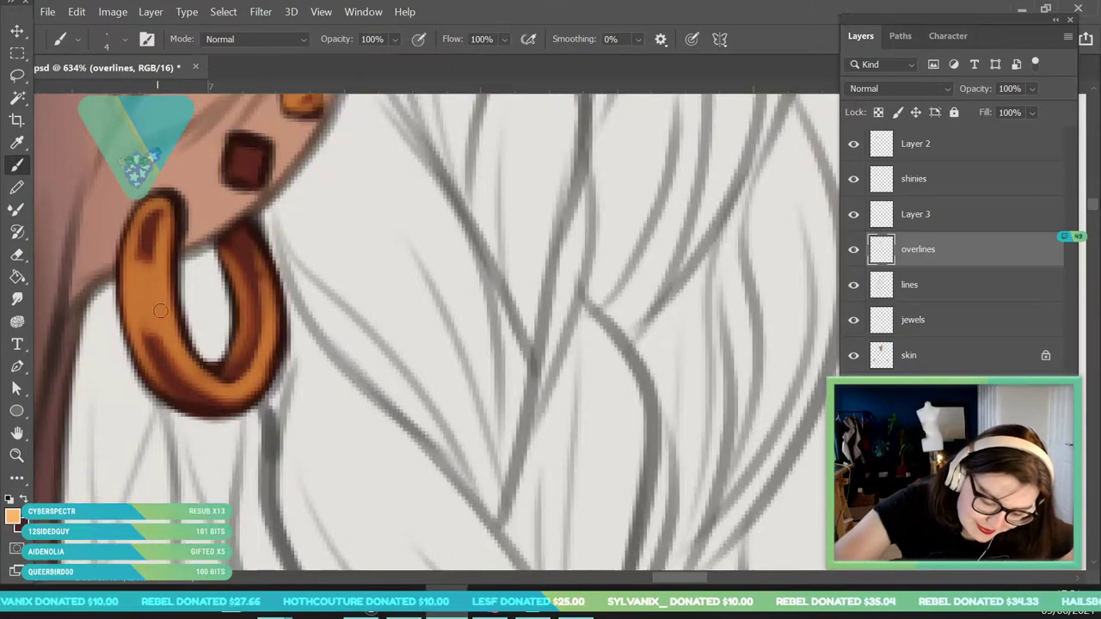
mouse_move(136, 301)
left_mouse_down()
mouse_move(131, 258)
mouse_move(137, 331)
mouse_move(146, 280)
mouse_move(172, 348)
mouse_move(172, 241)
mouse_move(160, 271)
mouse_move(168, 219)
left_mouse_up()
left_click_drag(234, 392, 269, 301)
mouse_move(261, 246)
left_mouse_down()
mouse_move(280, 294)
mouse_move(247, 389)
left_mouse_up()
Paint light golden highlights on the facets of the upper square ear stud.
left_click(17, 455)
left_click(18, 165)
mouse_move(177, 402)
left_mouse_down()
mouse_move(226, 409)
mouse_move(179, 396)
mouse_move(172, 492)
left_mouse_up()
left_click(17, 455)
left_click_drag(231, 361, 260, 395)
left_click(18, 165)
mouse_move(241, 268)
left_mouse_down()
mouse_move(239, 283)
mouse_move(248, 268)
mouse_move(261, 291)
left_mouse_up()
Set the foreground colour to the near-white mint f1fffd.
left_click(12, 516)
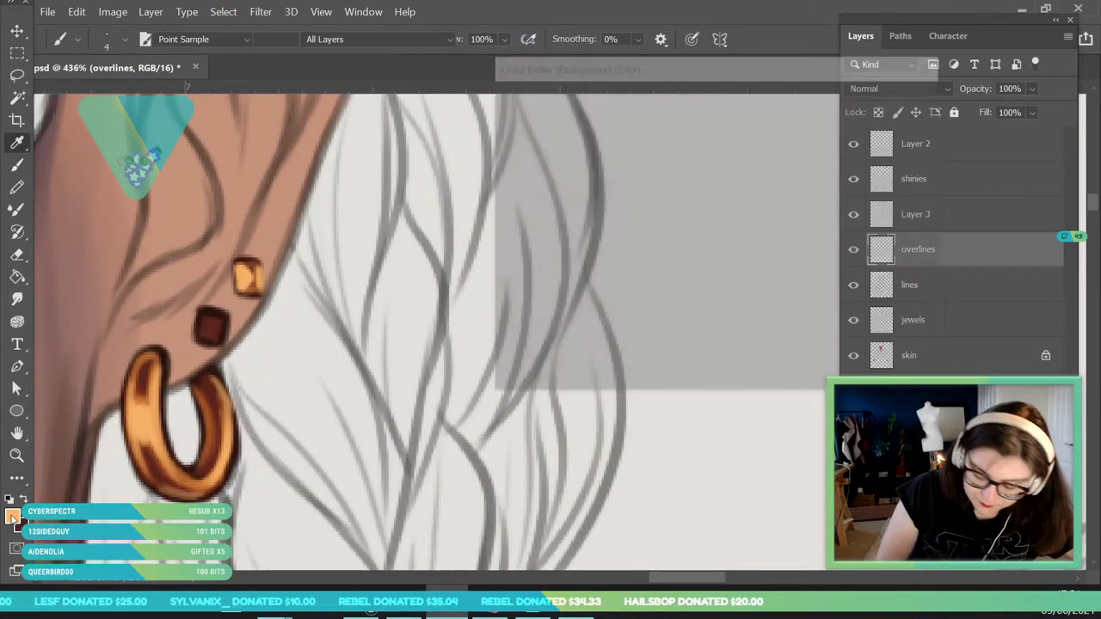
type("dbfff9")
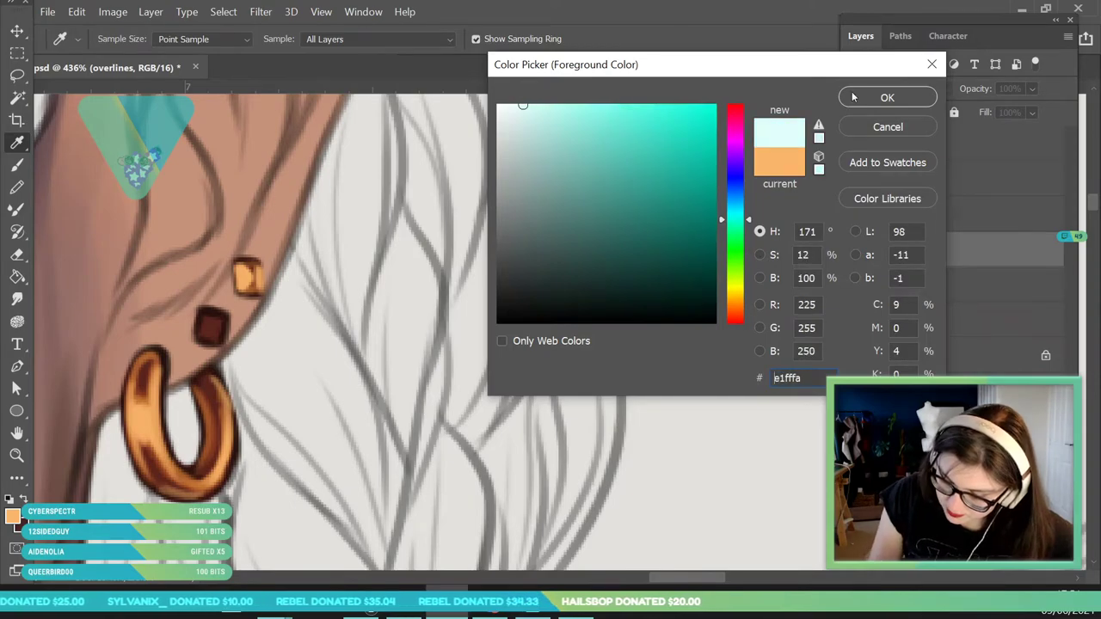
key("Return")
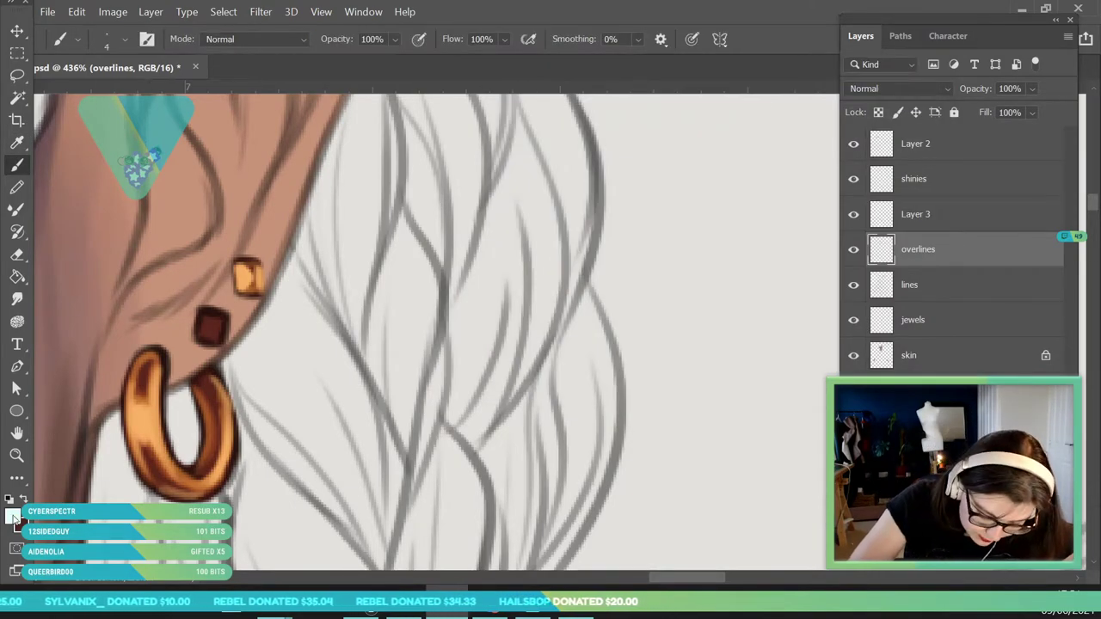
left_click(12, 517)
left_click(509, 103)
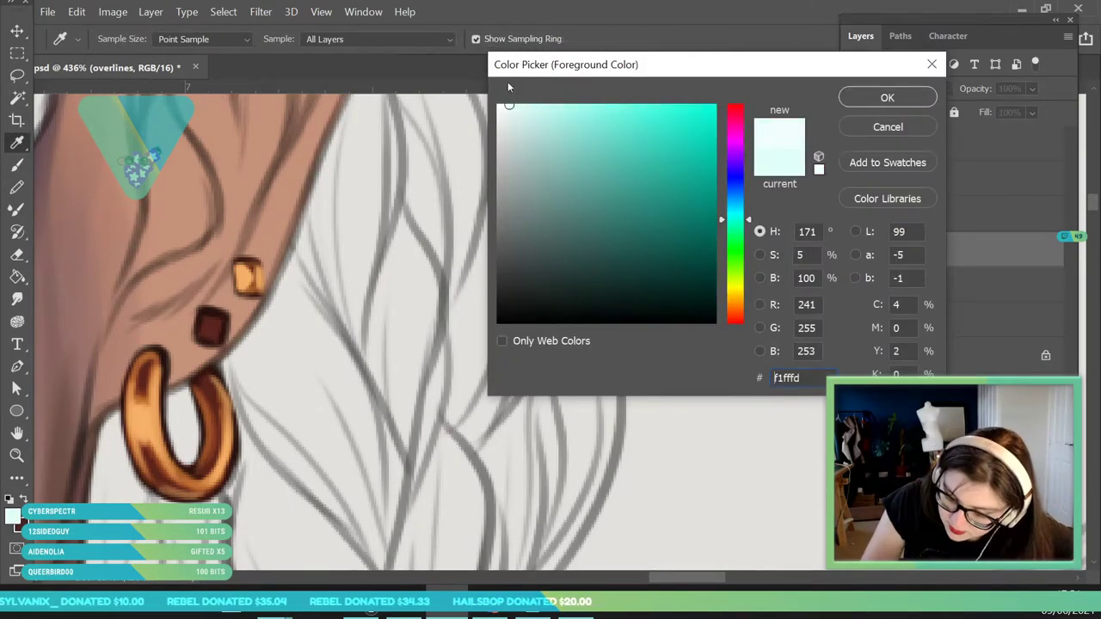
left_click(854, 101)
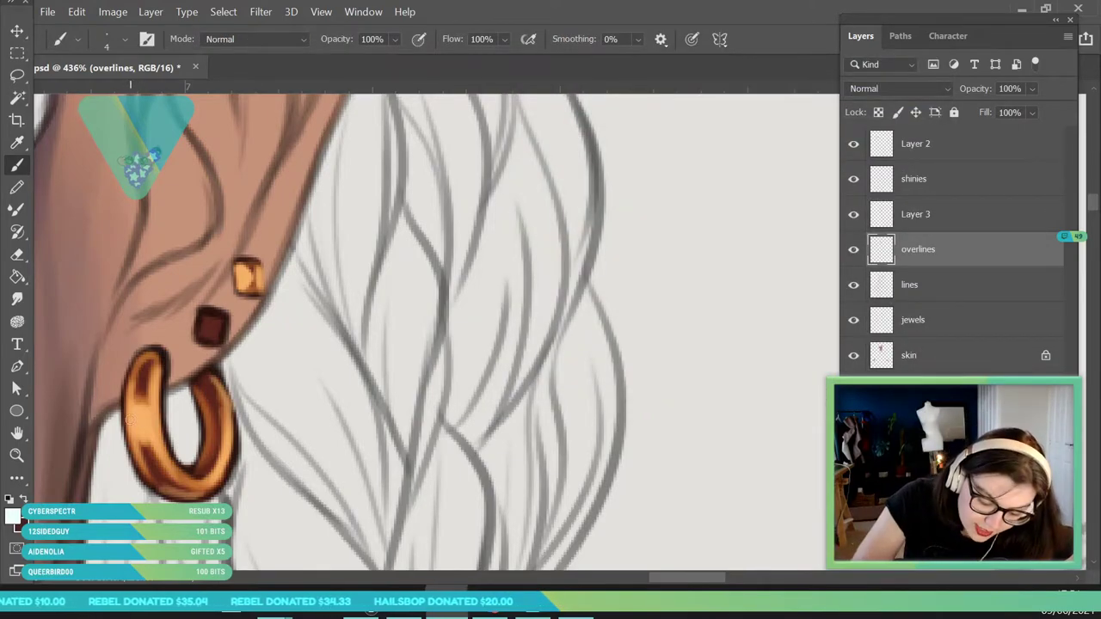
Add near-white shine to the hoop earring's curves and the upper square ear stud.
mouse_move(132, 384)
left_mouse_down()
mouse_move(140, 440)
mouse_move(136, 417)
mouse_move(155, 413)
mouse_move(189, 490)
left_mouse_up()
left_click_drag(161, 360, 187, 476)
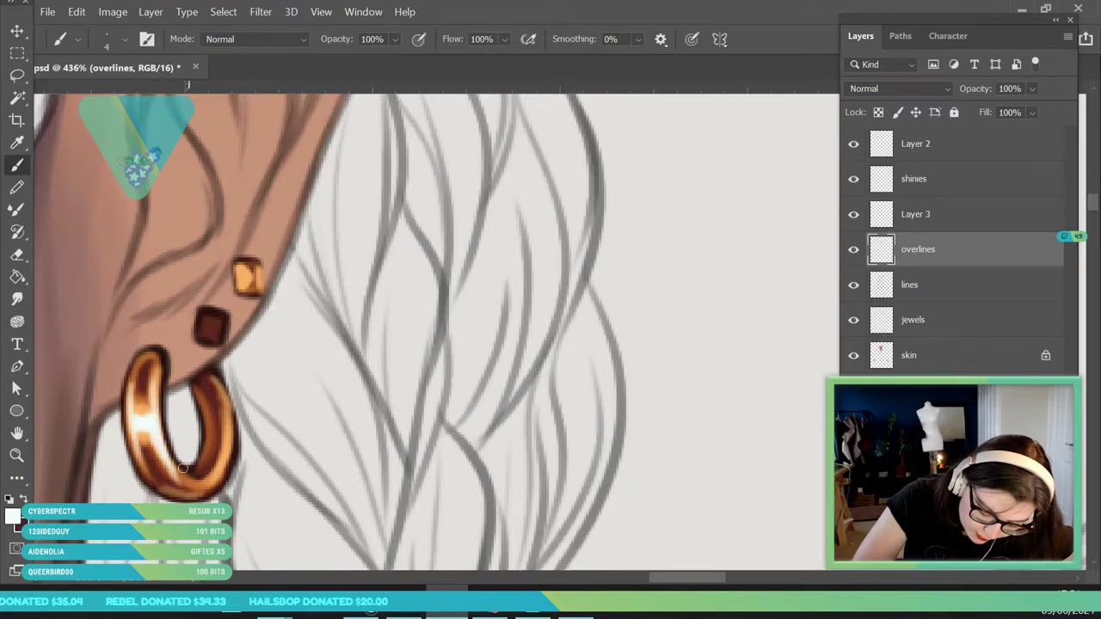
mouse_move(230, 427)
left_mouse_down()
mouse_move(221, 383)
mouse_move(227, 454)
left_mouse_up()
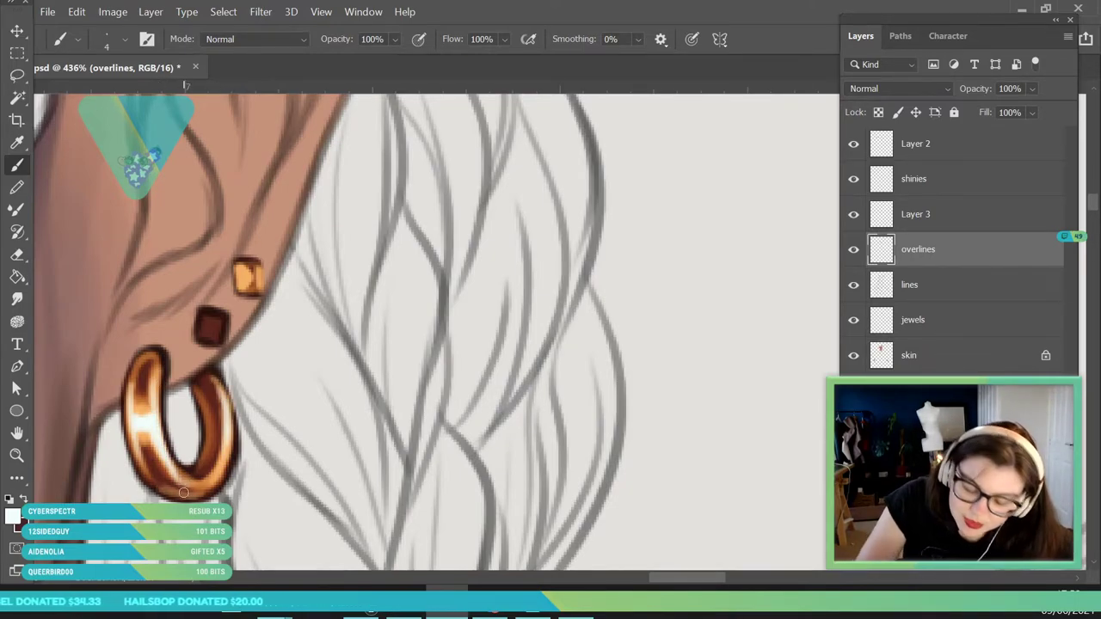
left_click_drag(241, 272, 242, 289)
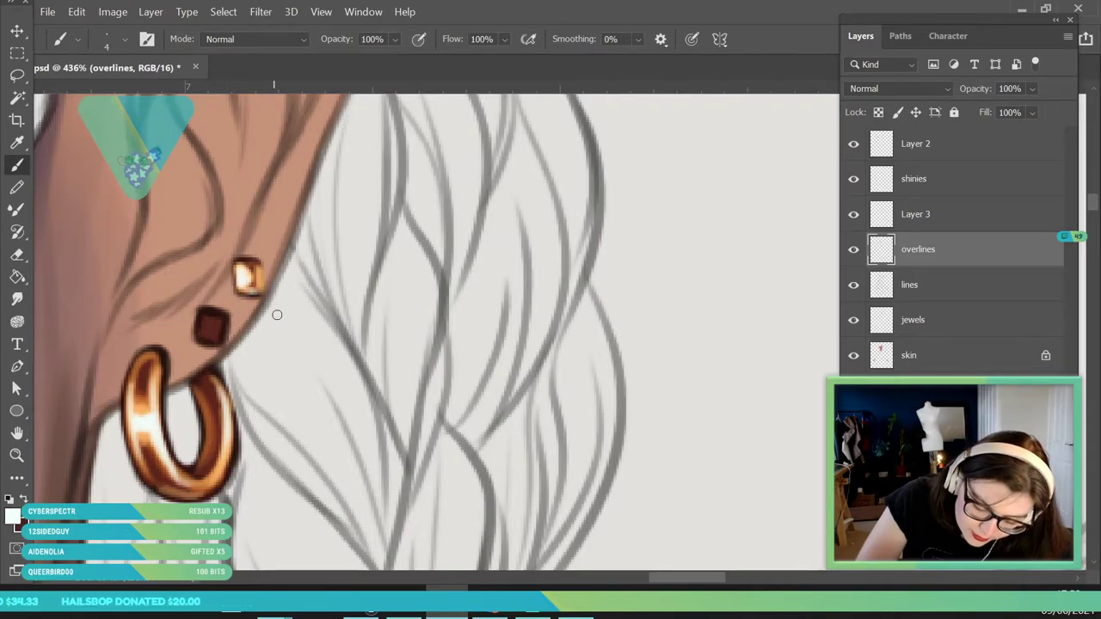
Add near-white shine to the heart-shaped stud below the lip and to the nose ring.
key("ctrl+space")
left_click_drag(241, 289, 103, 330)
left_click_drag(280, 329, 228, 407)
mouse_move(159, 347)
left_mouse_down()
mouse_move(174, 383)
mouse_move(207, 386)
left_mouse_up()
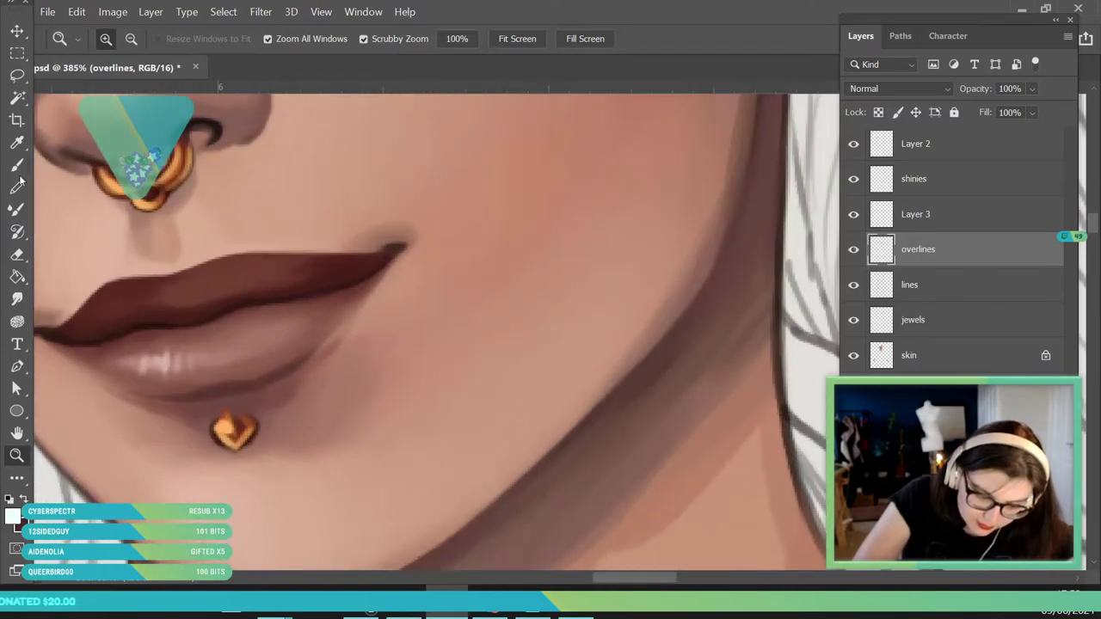
key("b")
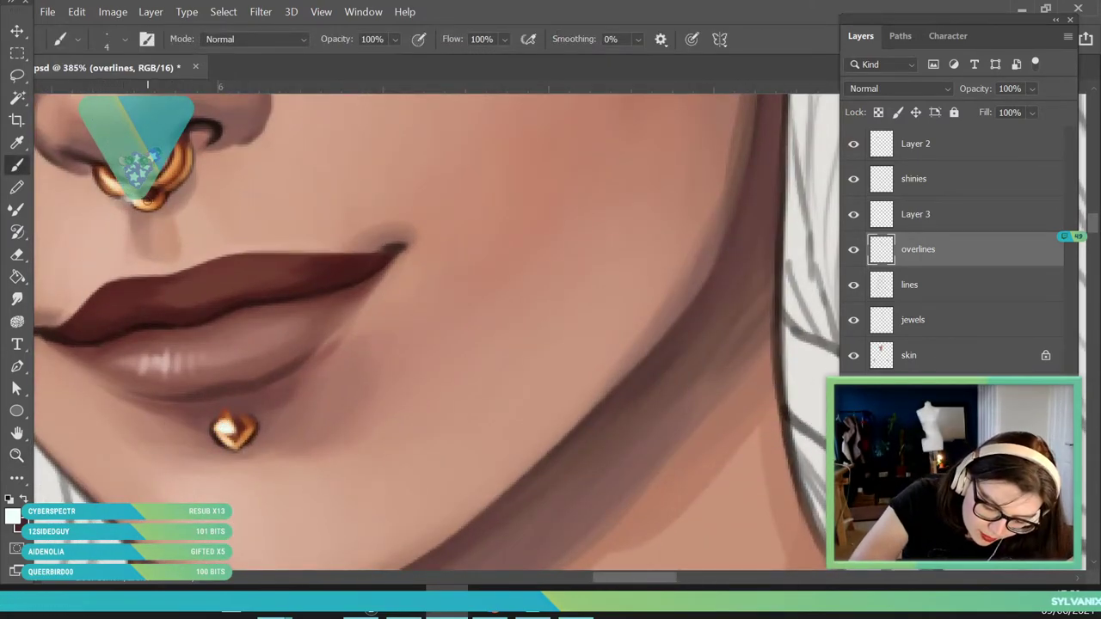
key("ctrl+space")
left_click_drag(248, 318, 172, 499)
mouse_move(224, 225)
left_mouse_down()
mouse_move(273, 289)
mouse_move(291, 288)
left_mouse_up()
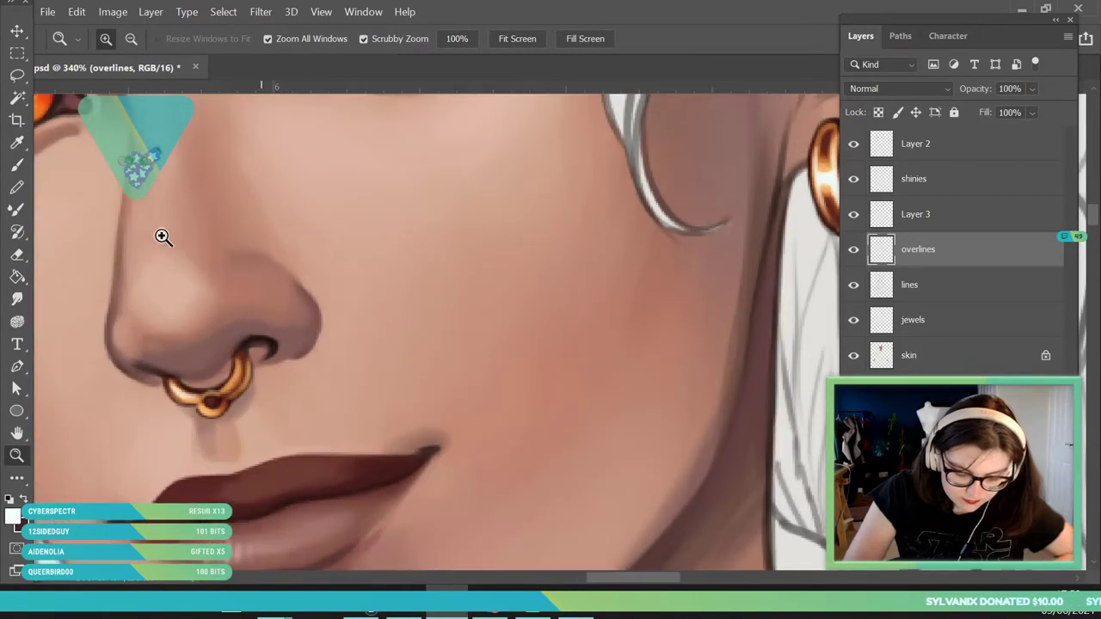
key("b")
Add near-white shine to the facets of the gems above the eyebrow and the studs below it.
key("ctrl+space")
left_click_drag(228, 384, 50, 440)
left_click_drag(290, 232, 322, 300)
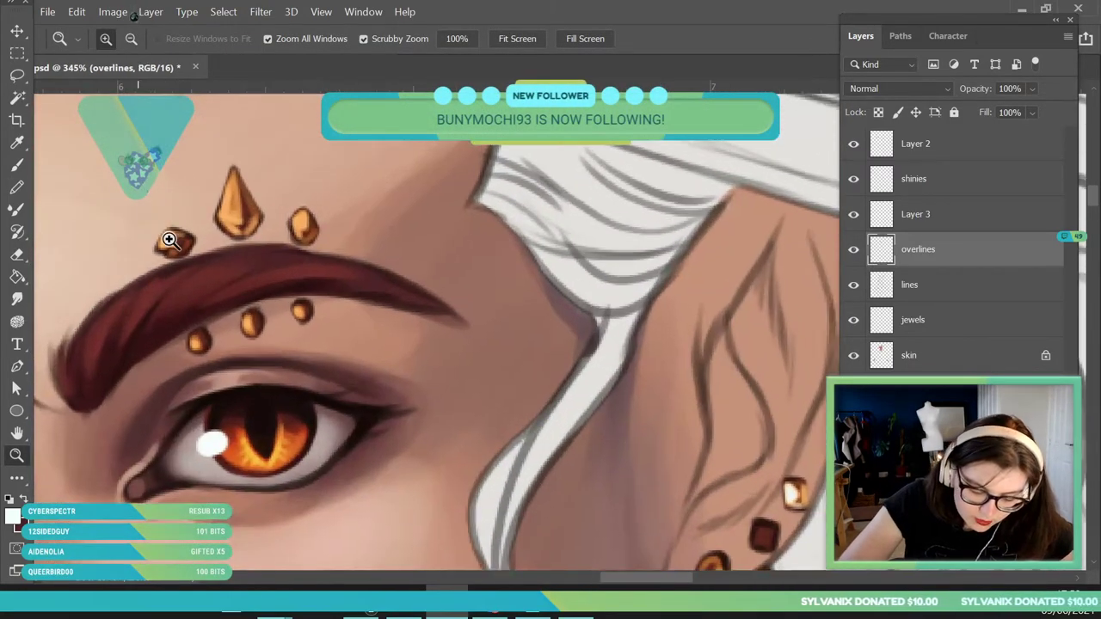
left_click_drag(162, 225, 177, 237)
key("b")
mouse_move(184, 276)
left_mouse_down()
mouse_move(180, 287)
mouse_move(190, 273)
mouse_move(197, 284)
left_mouse_up()
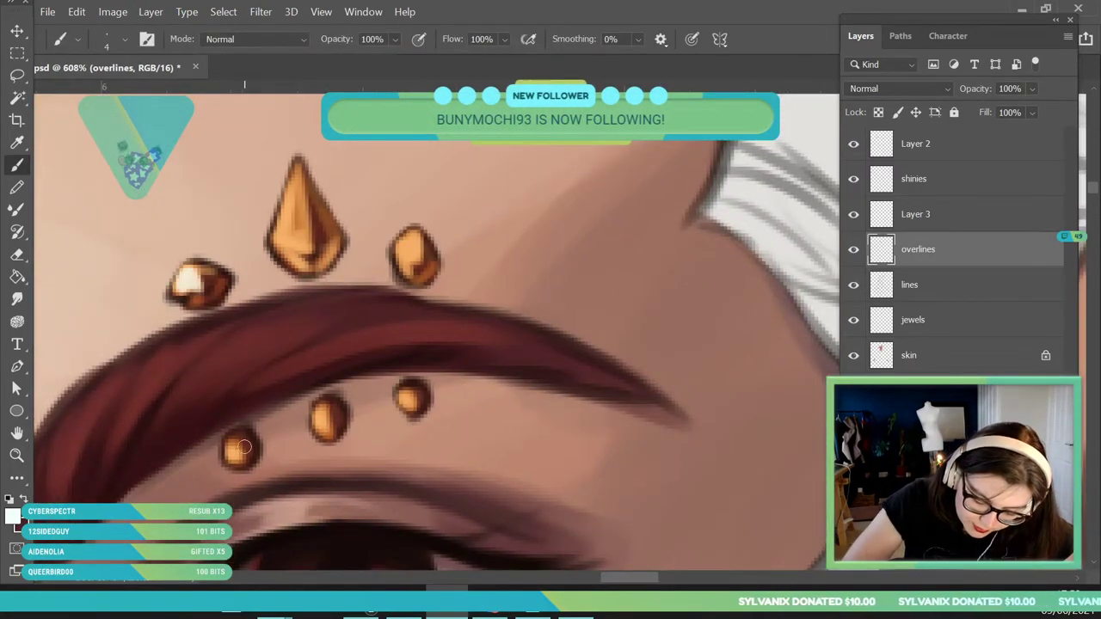
mouse_move(280, 215)
left_mouse_down()
mouse_move(293, 168)
mouse_move(297, 225)
left_mouse_up()
left_click_drag(297, 167, 306, 269)
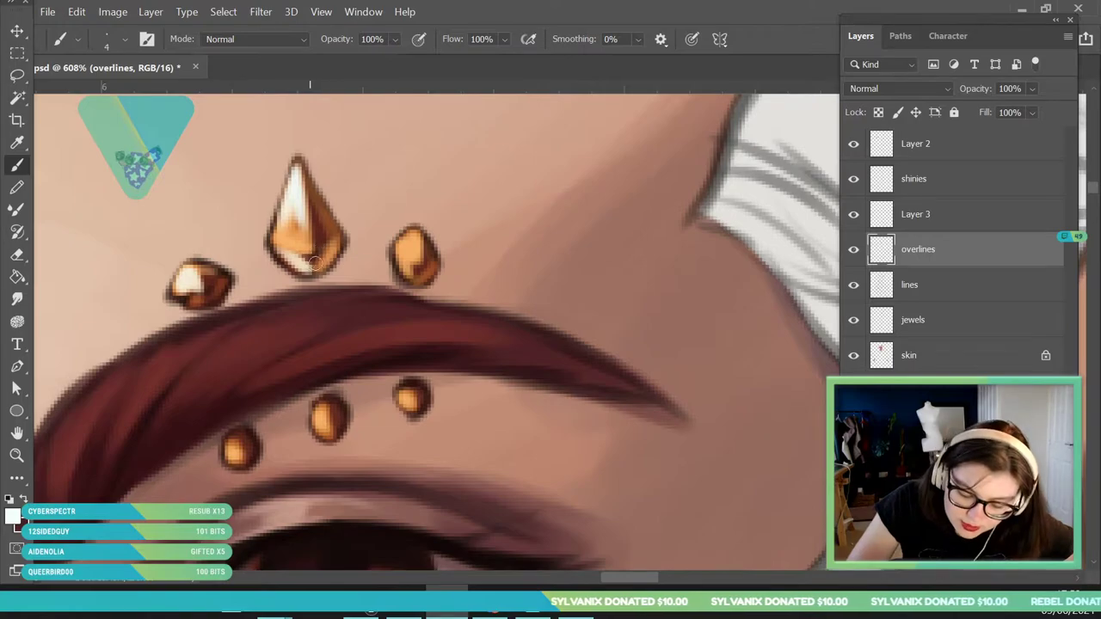
left_click_drag(302, 164, 331, 227)
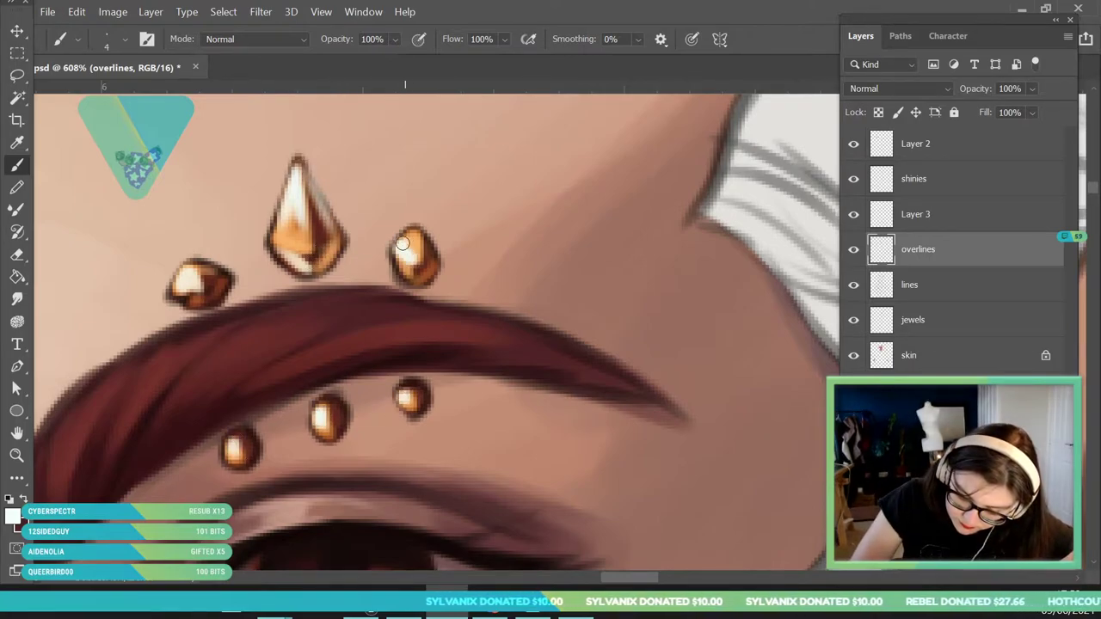
left_click_drag(413, 245, 418, 260)
Switch from the overlines layer to the skin layer for painting around the jewellery.
left_click(18, 477)
left_click(17, 457)
left_click_drag(335, 240, 255, 359)
left_click_drag(358, 285, 364, 364)
scroll(370, 369, "up", 2)
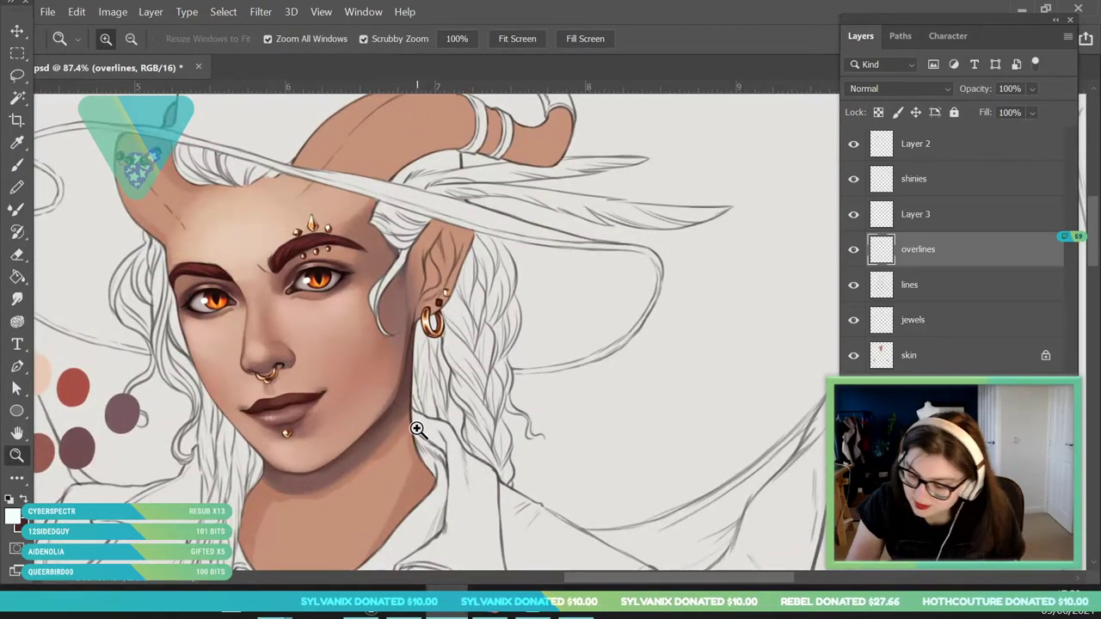
left_click(965, 362)
scroll(344, 284, "up", 2)
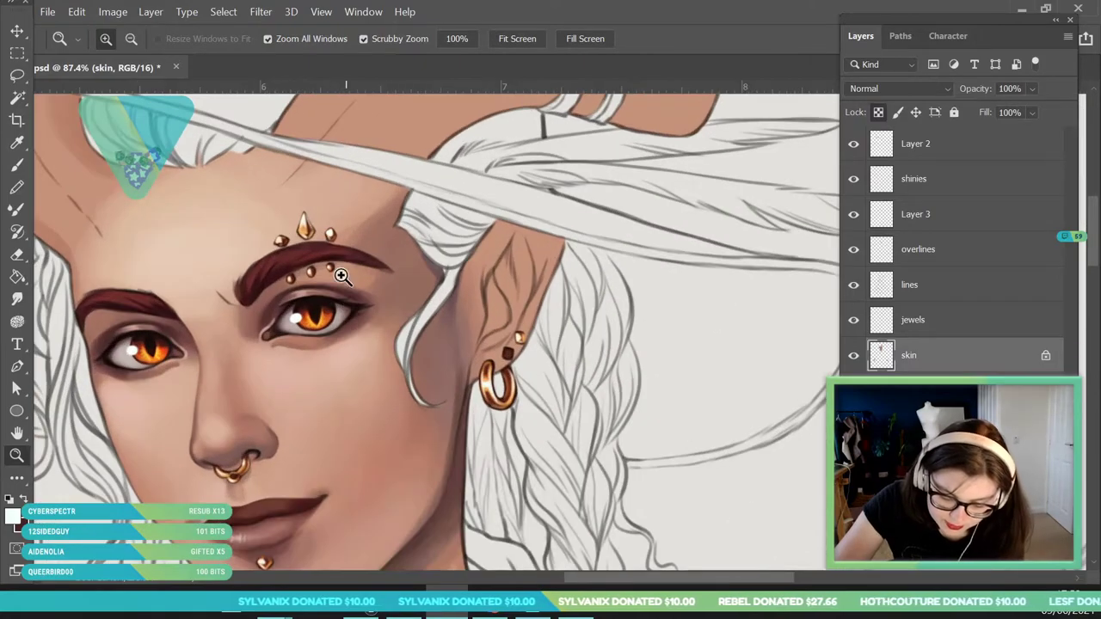
Sample the shaded skin colour on the cheek and adjust the foreground colour to the brown 955f4f.
scroll(353, 405, "down", 1)
scroll(393, 511, "up", 6)
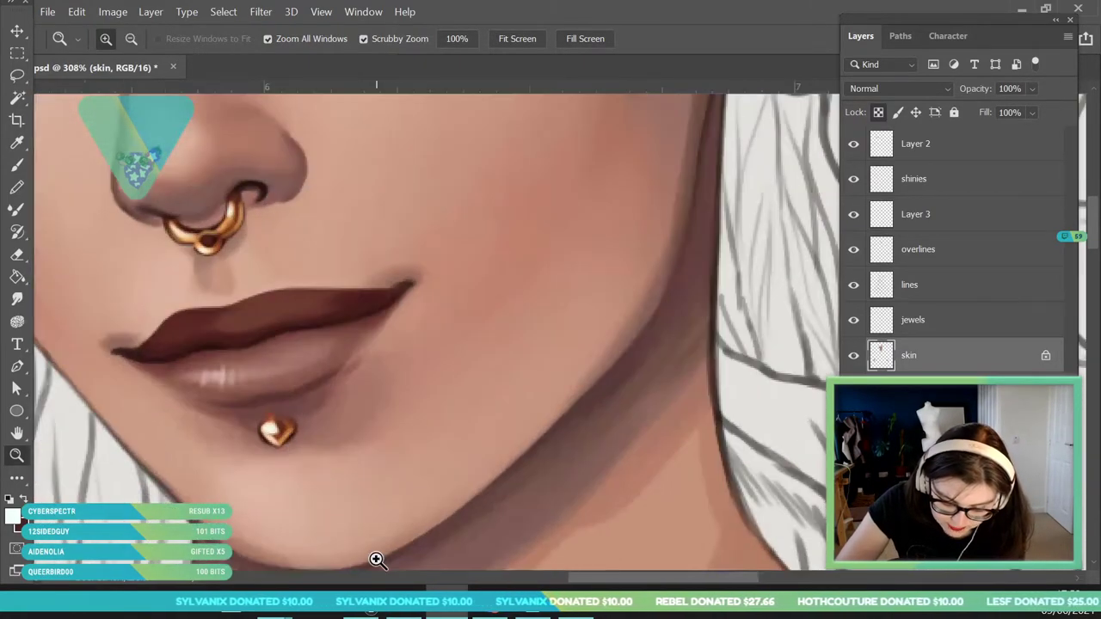
left_click(20, 144)
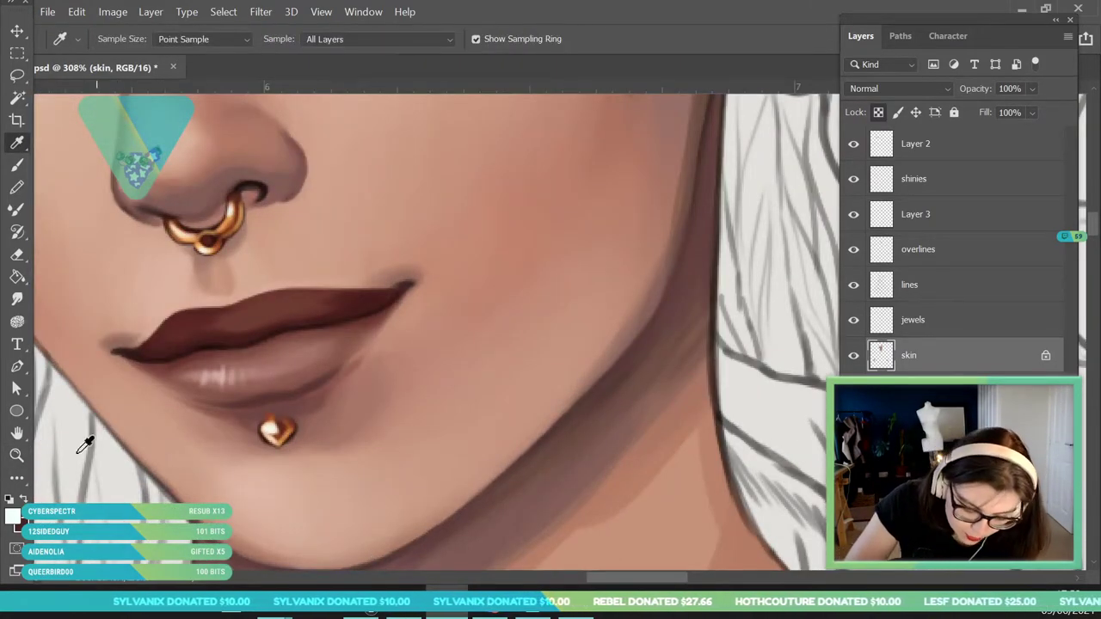
left_click(22, 454)
left_click_drag(213, 341, 148, 348)
left_click(19, 145)
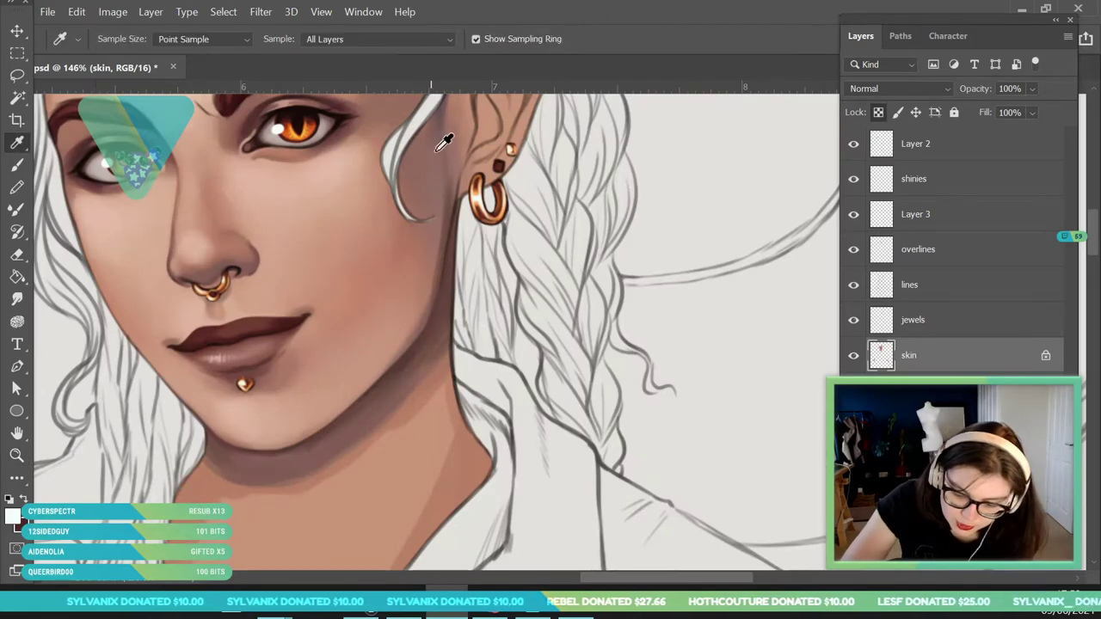
left_click(413, 248)
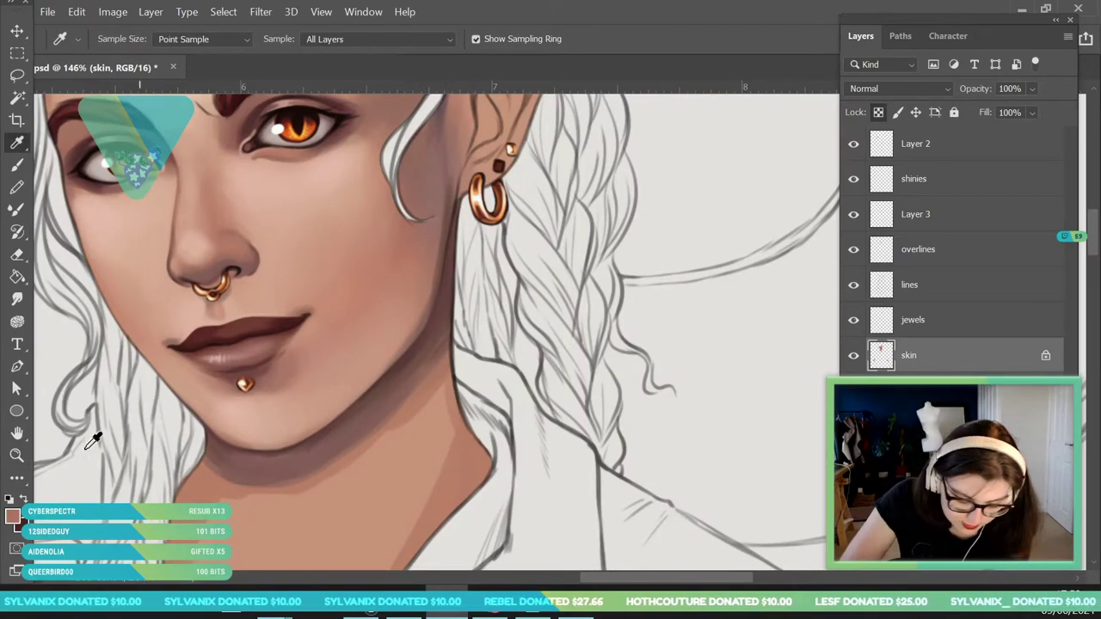
left_click(12, 516)
left_click(599, 194)
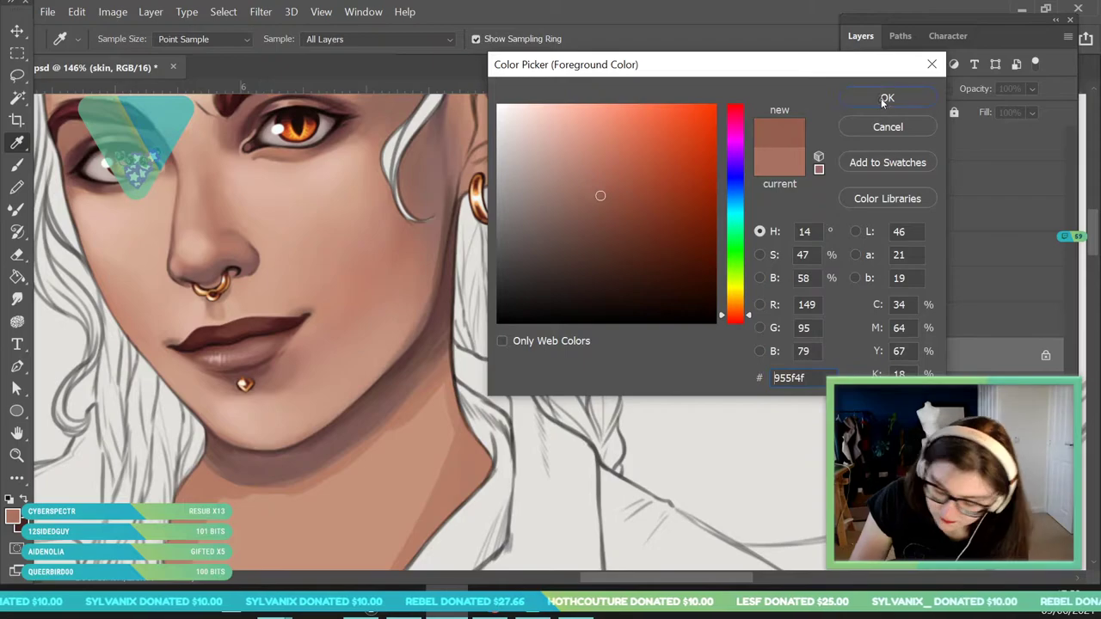
left_click(883, 103)
Pick the darker reddish brown 763f34 and paint a small cast shadow around the heart-shaped stud below the lip.
left_click(19, 460)
left_click_drag(258, 399, 354, 519)
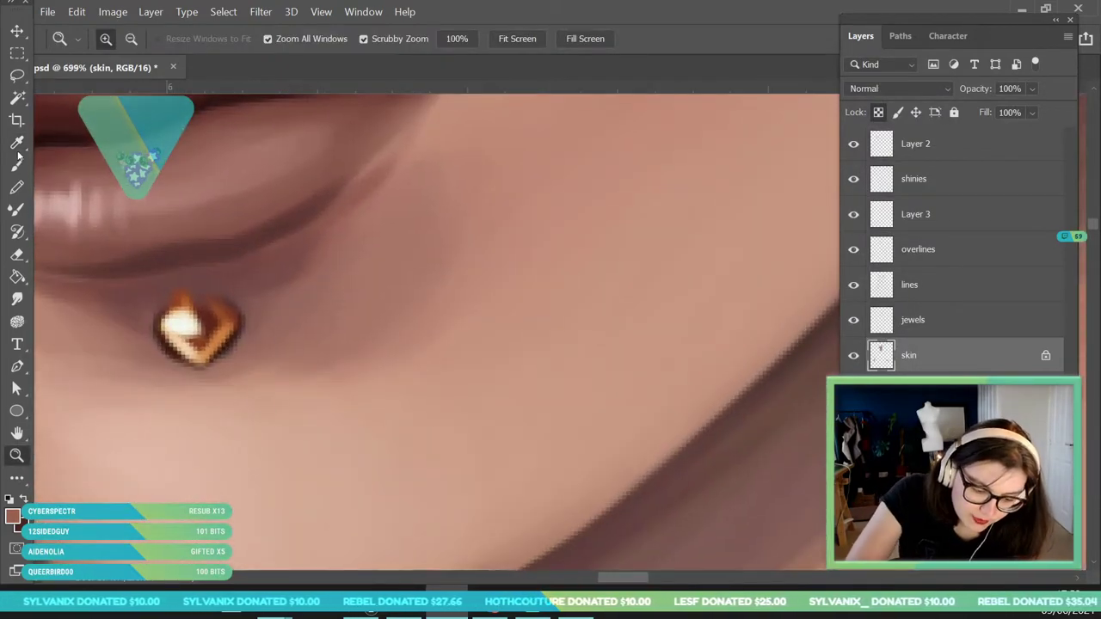
left_click(18, 153)
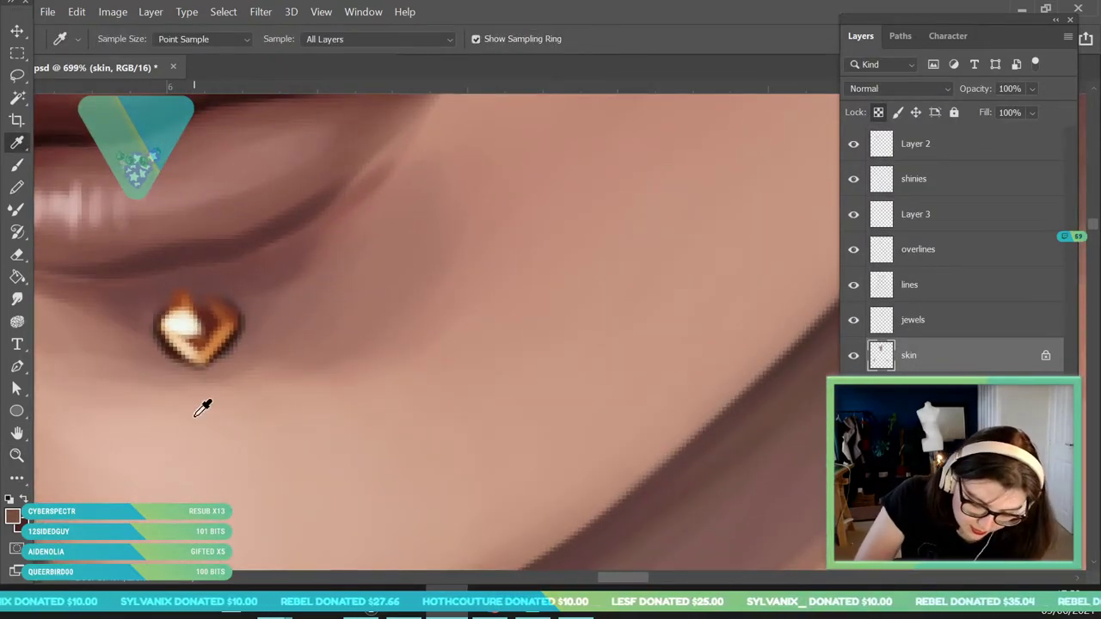
left_click_drag(222, 291, 179, 262)
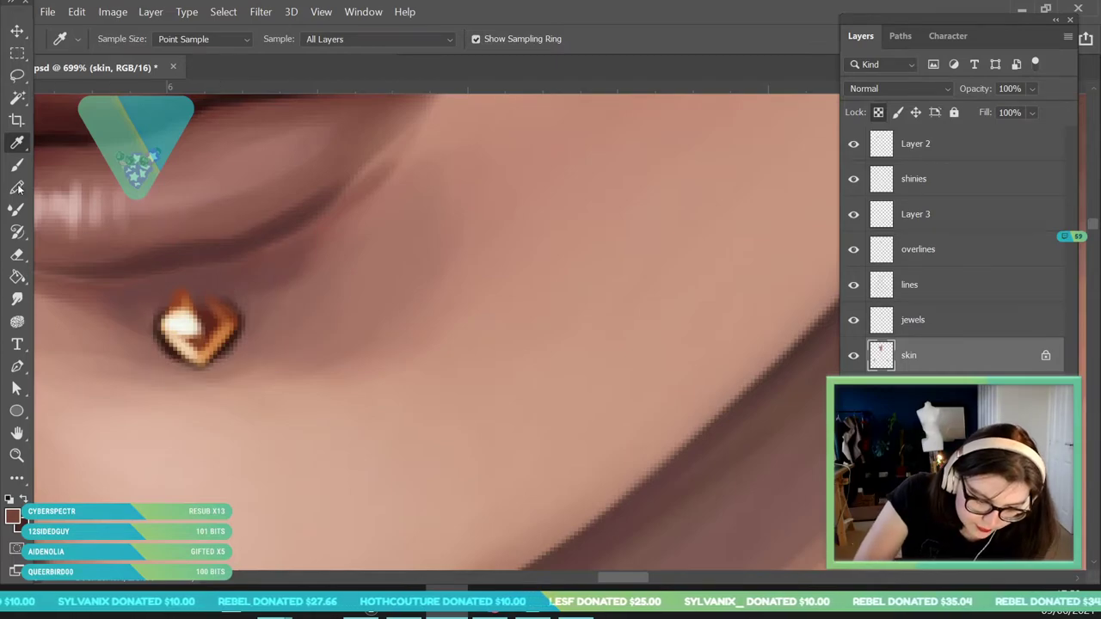
left_click(17, 166)
left_click_drag(223, 361, 185, 378)
Set the foreground colour to the lighter reddish brown 944f42 and refine the shadow under the heart-shaped lip stud.
left_click(13, 516)
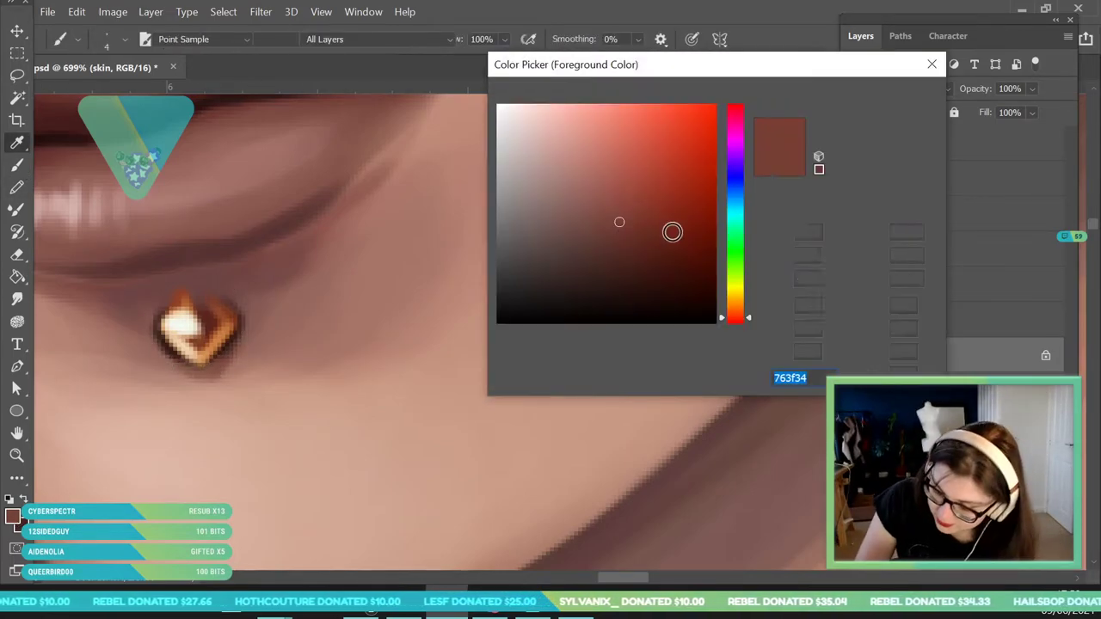
left_click(616, 193)
left_click(878, 97)
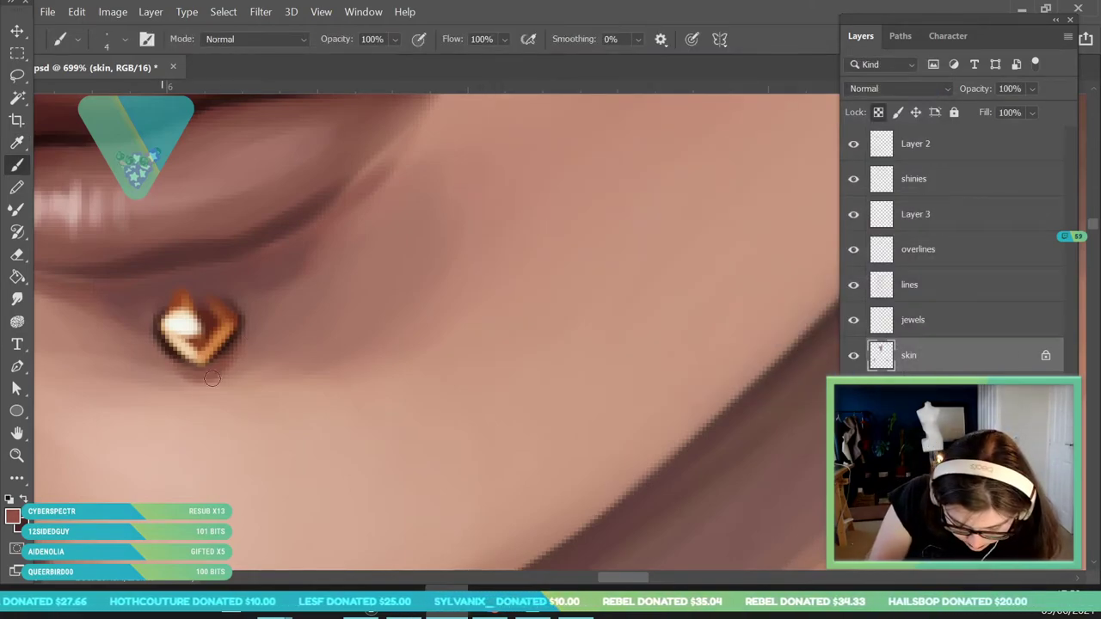
Set the brush size to 9 px and paint reddish-brown shading on the skin around the nose ring and nostril.
key("z")
left_click_drag(265, 350, 170, 488)
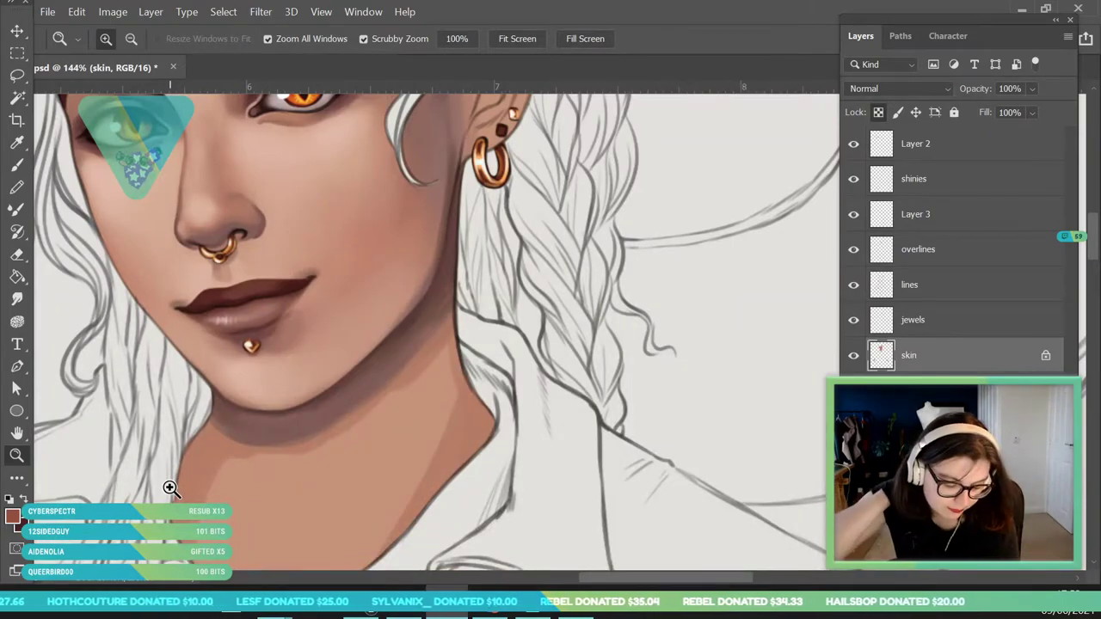
left_click_drag(202, 208, 278, 208)
left_click(17, 165)
left_click(125, 40)
left_click_drag(99, 94, 102, 95)
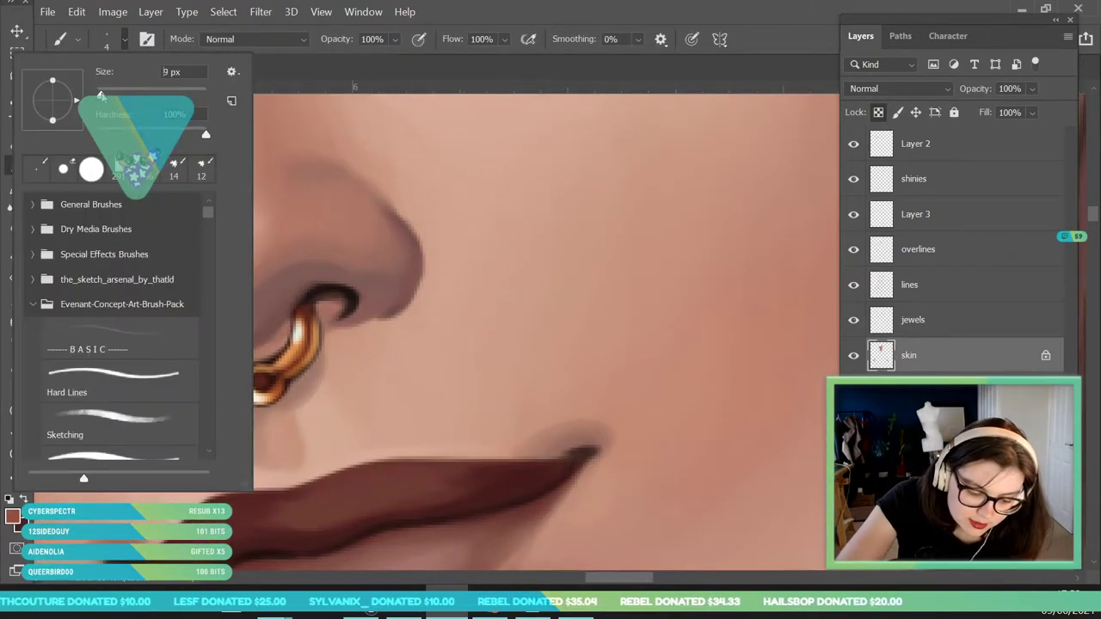
left_click(277, 355)
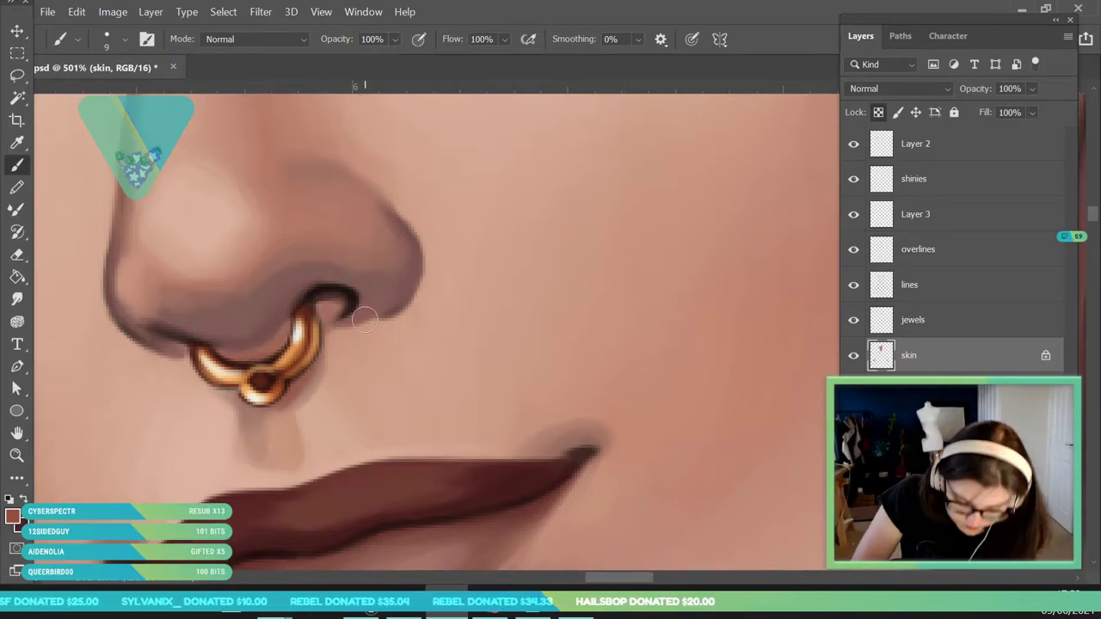
Paint soft reddish-brown shadows on the skin around the gems above the eyebrow and the studs below it.
left_click(17, 455)
left_click_drag(340, 357, 193, 521)
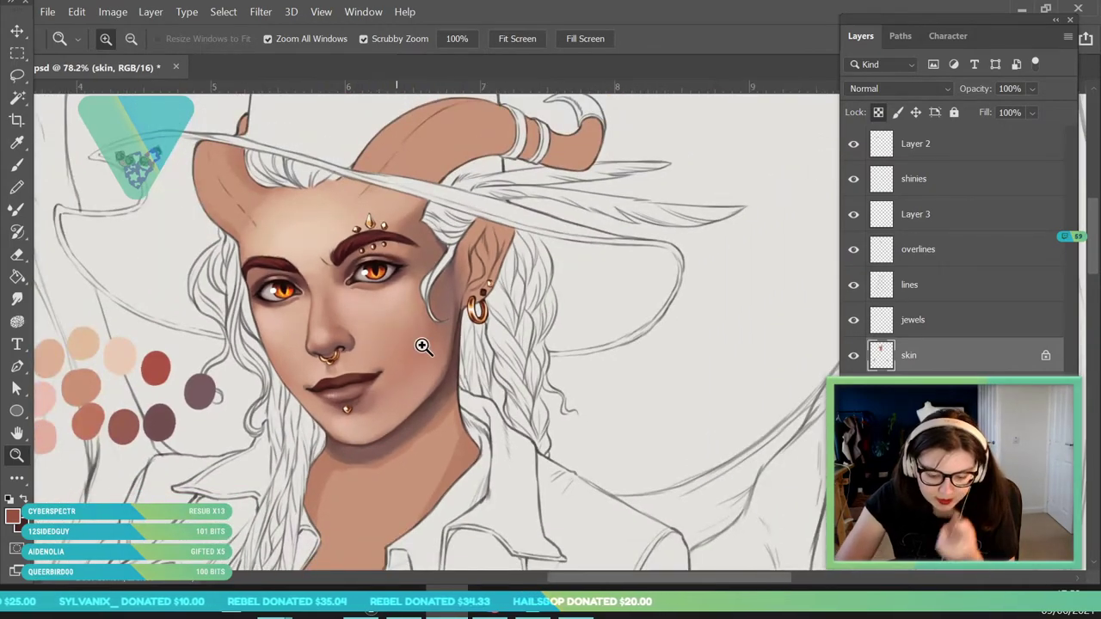
scroll(397, 329, "up", 10)
key("b")
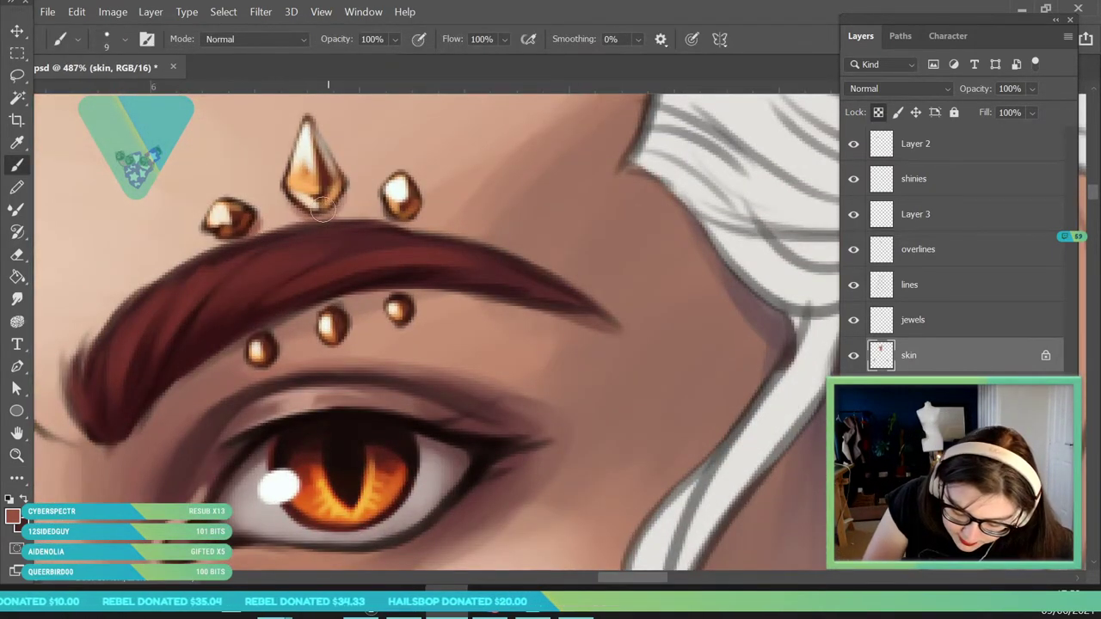
left_click_drag(387, 215, 408, 222)
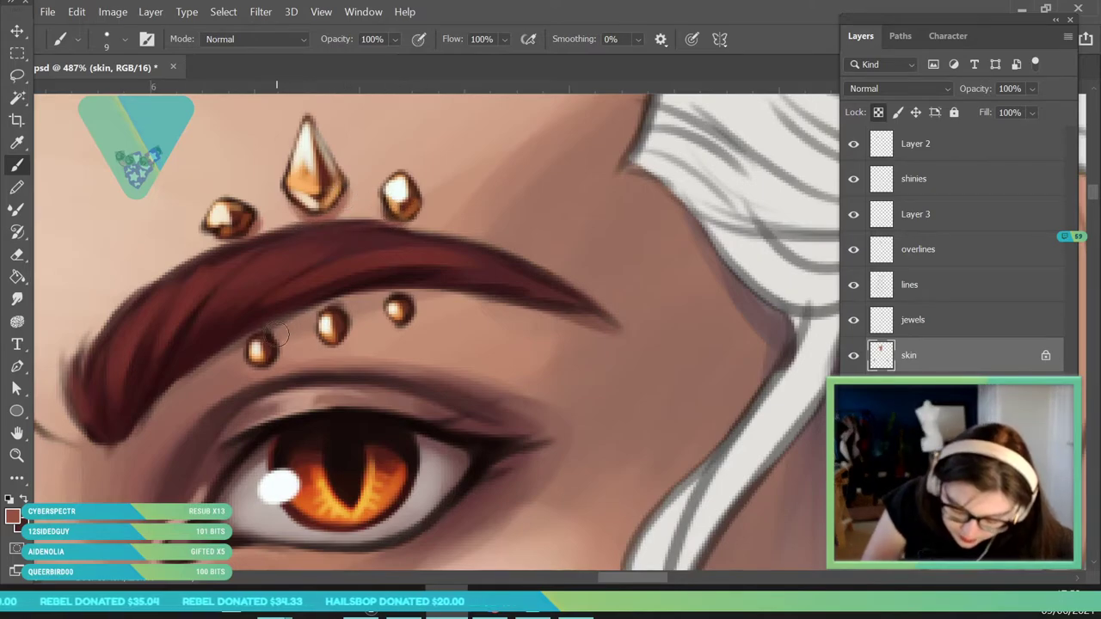
left_click_drag(346, 312, 343, 334)
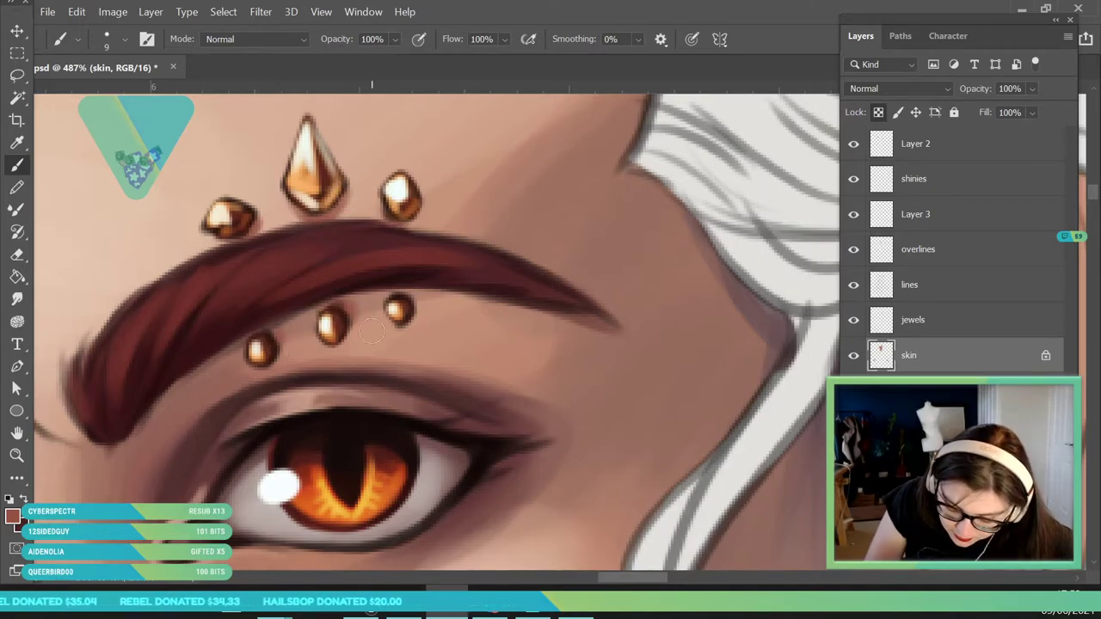
Paint reddish-brown shadows on the ear skin beneath the square studs and beside the hoop earring.
left_click(19, 456)
left_click_drag(274, 284, 172, 361)
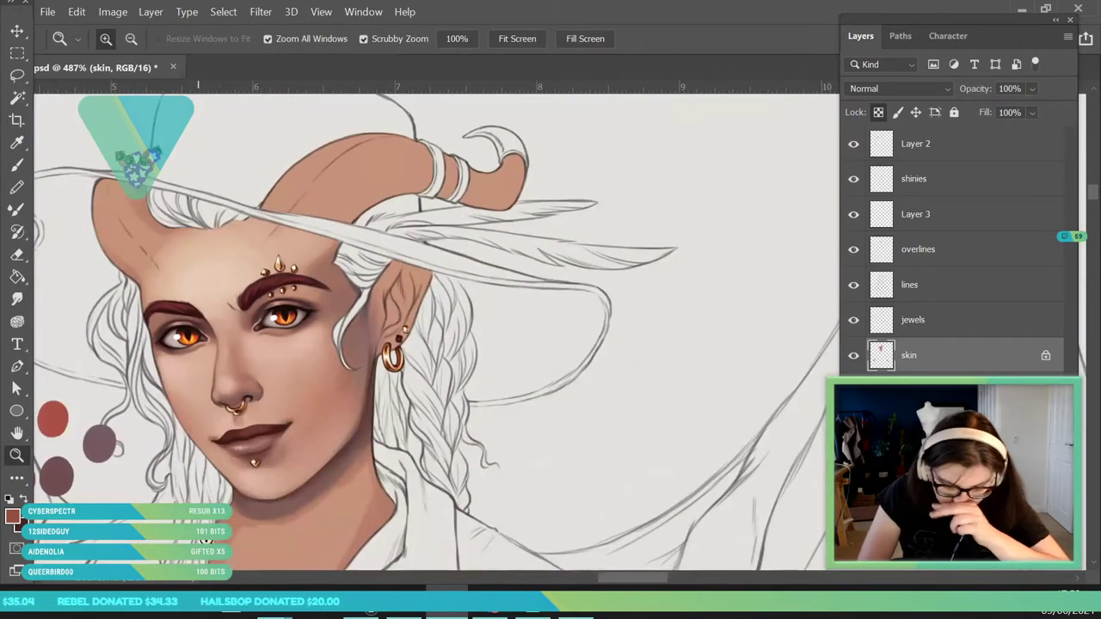
scroll(427, 351, "up", 5)
key("b")
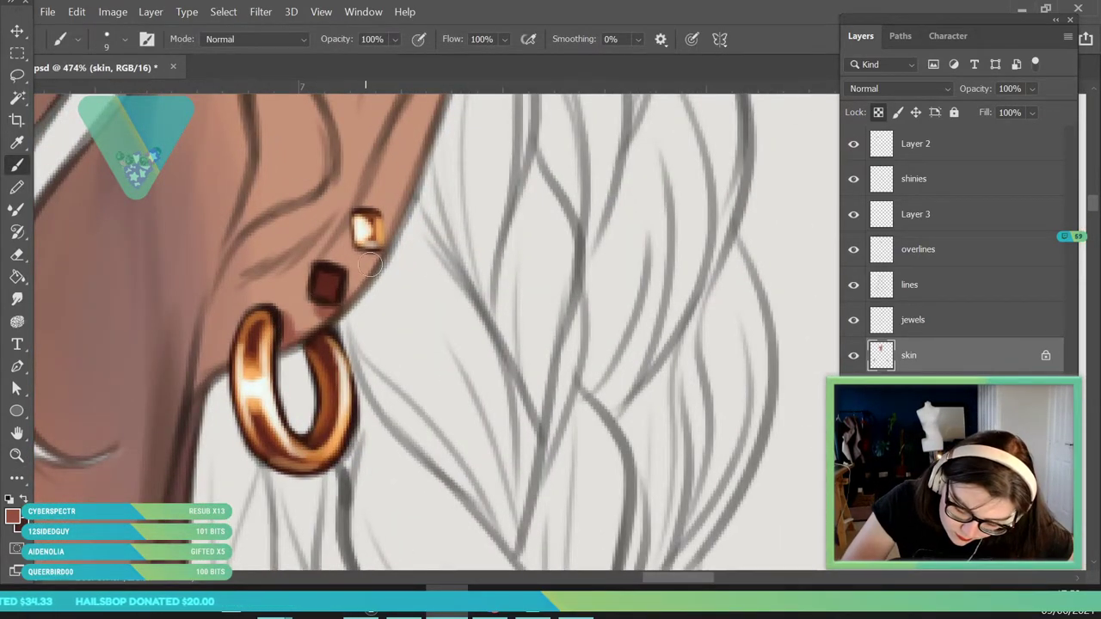
On the overlines layer, shade the lower square ear stud in deep red 3a080c with a 4 px brush.
left_click(956, 245)
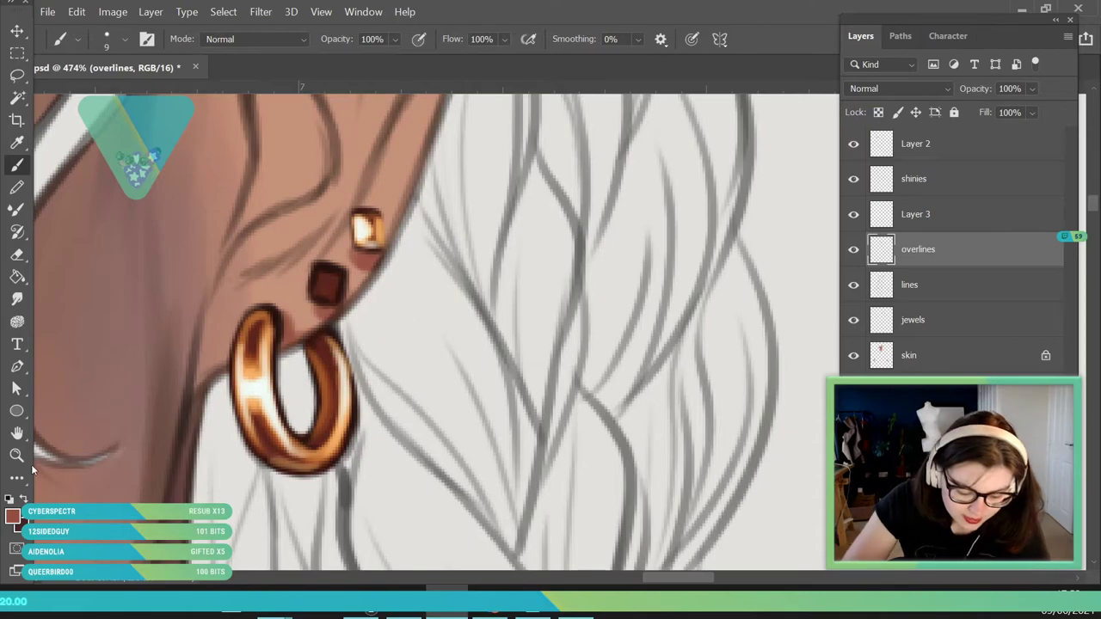
left_click(12, 515)
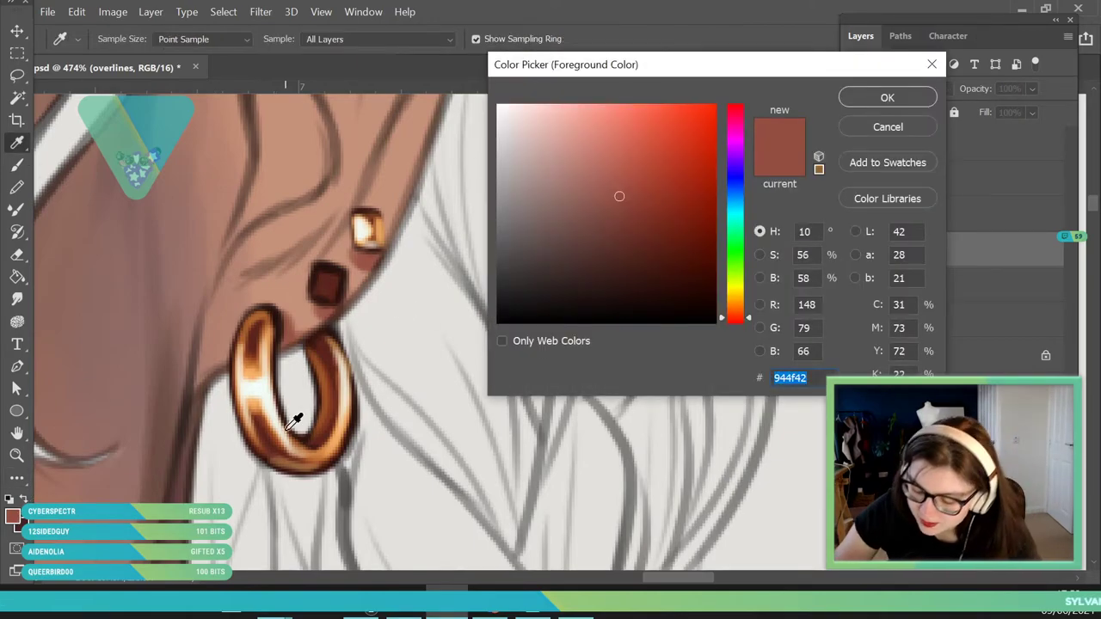
left_click_drag(723, 144, 737, 110)
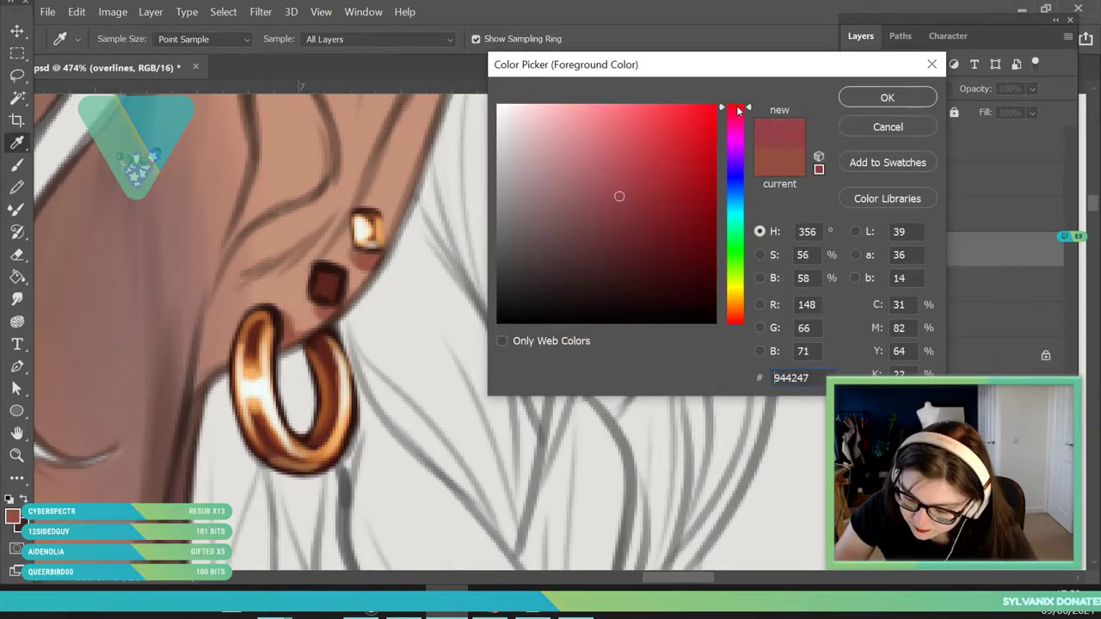
left_click_drag(675, 258, 687, 272)
left_click(887, 98)
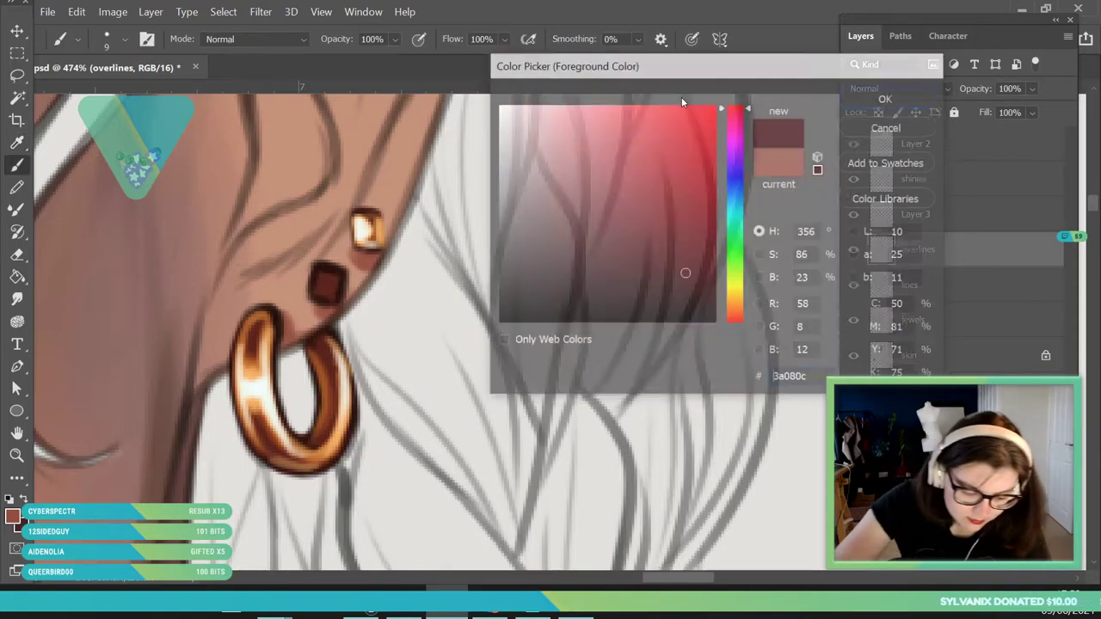
left_click(119, 39)
key("Return")
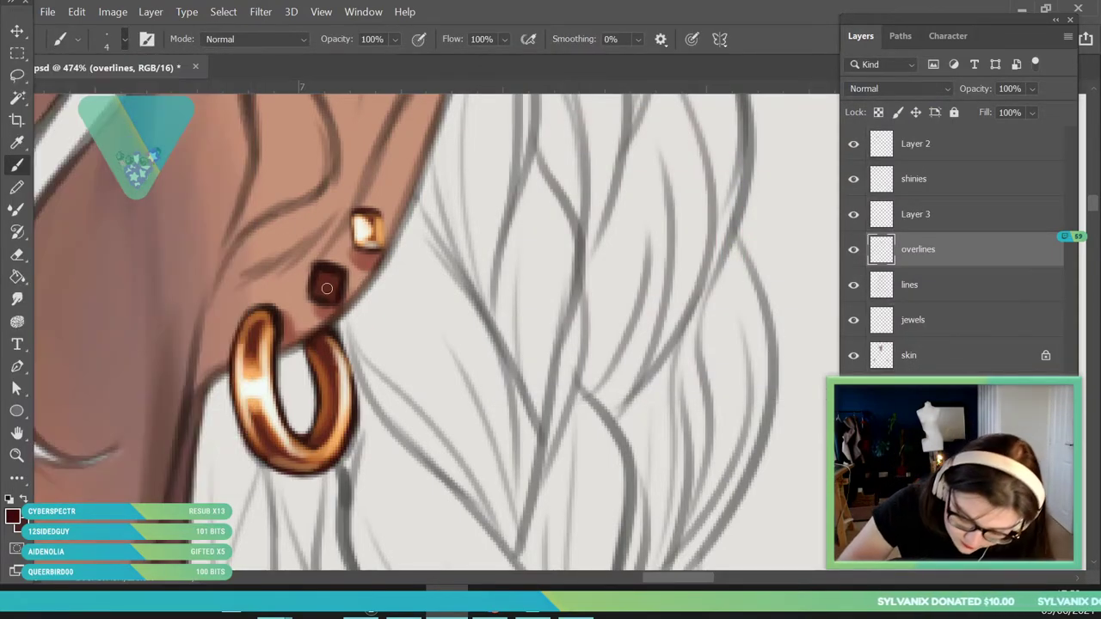
left_click_drag(335, 302, 341, 307)
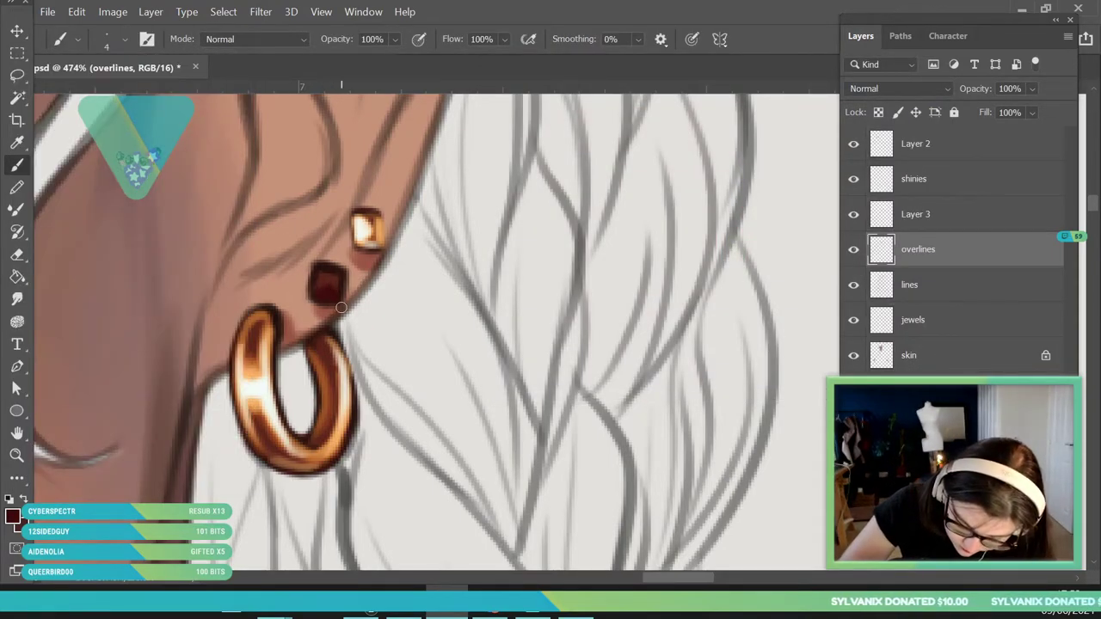
Paint the lower square ear stud's facets in red a0121c and add brighter f43e4b highlights.
left_click(12, 516)
left_click(692, 185)
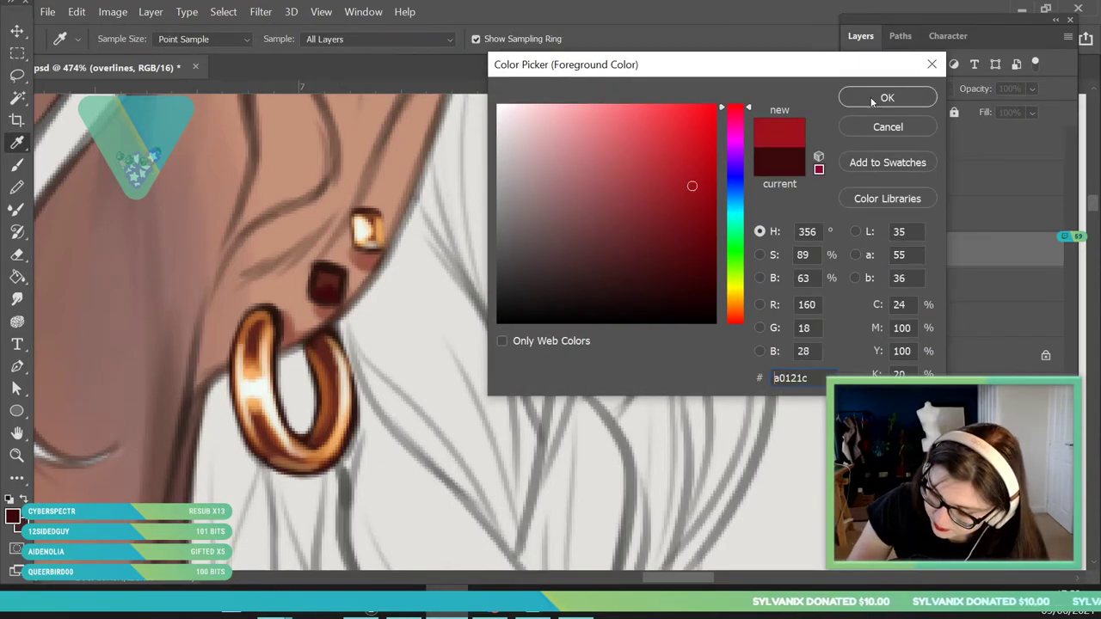
left_click(869, 100)
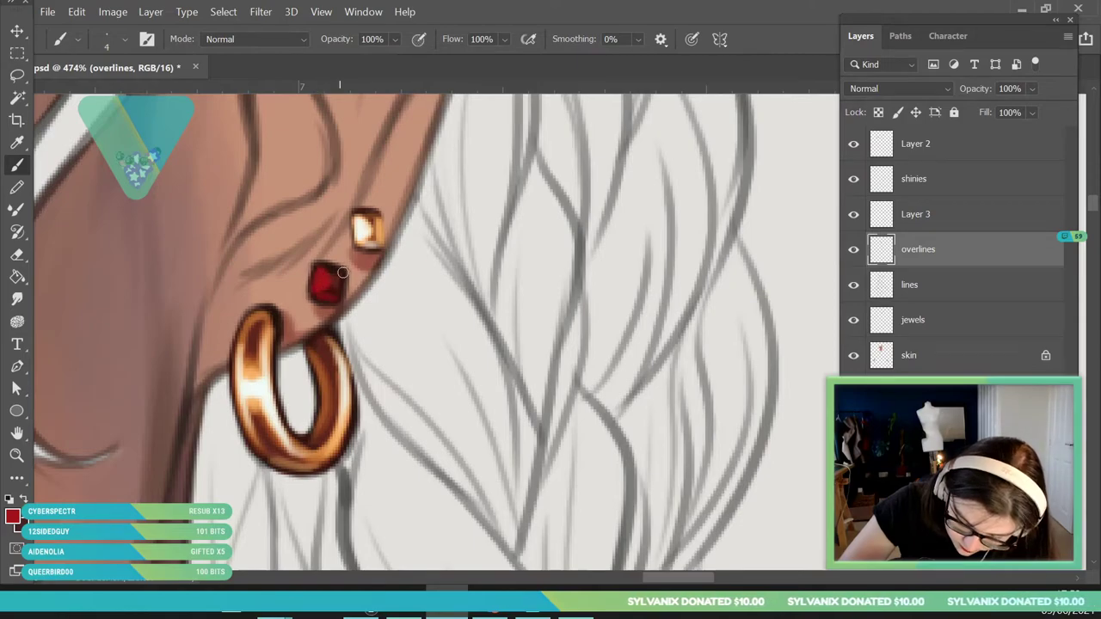
left_click(12, 517)
left_click(661, 113)
left_click(876, 101)
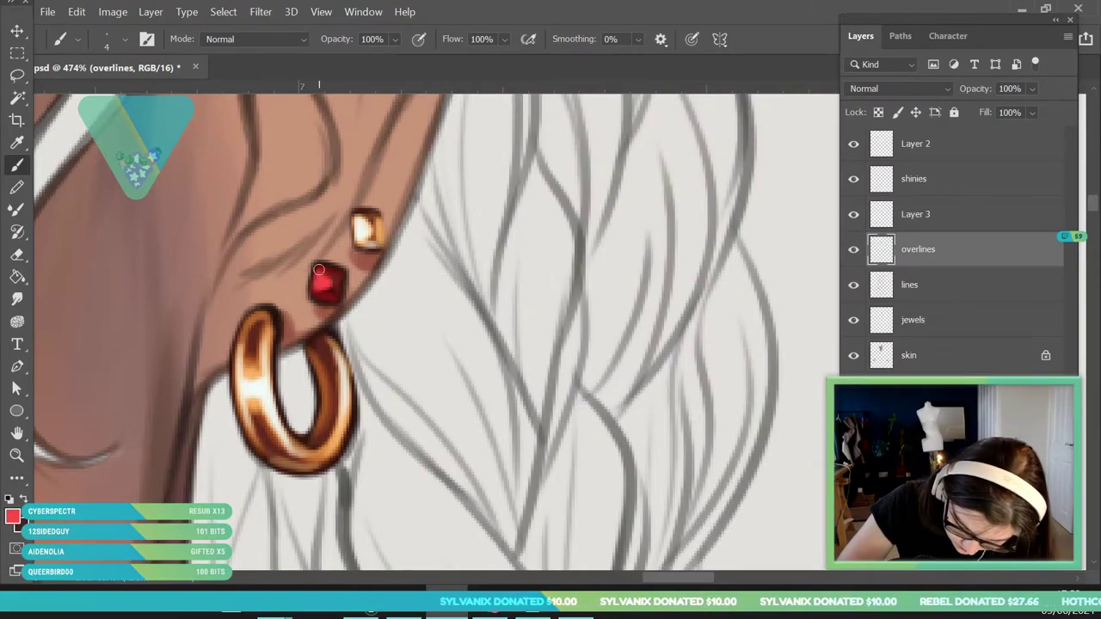
Set the foreground colour to near-white mint f0fffd and add a shine to the red square ear stud.
left_click(13, 520)
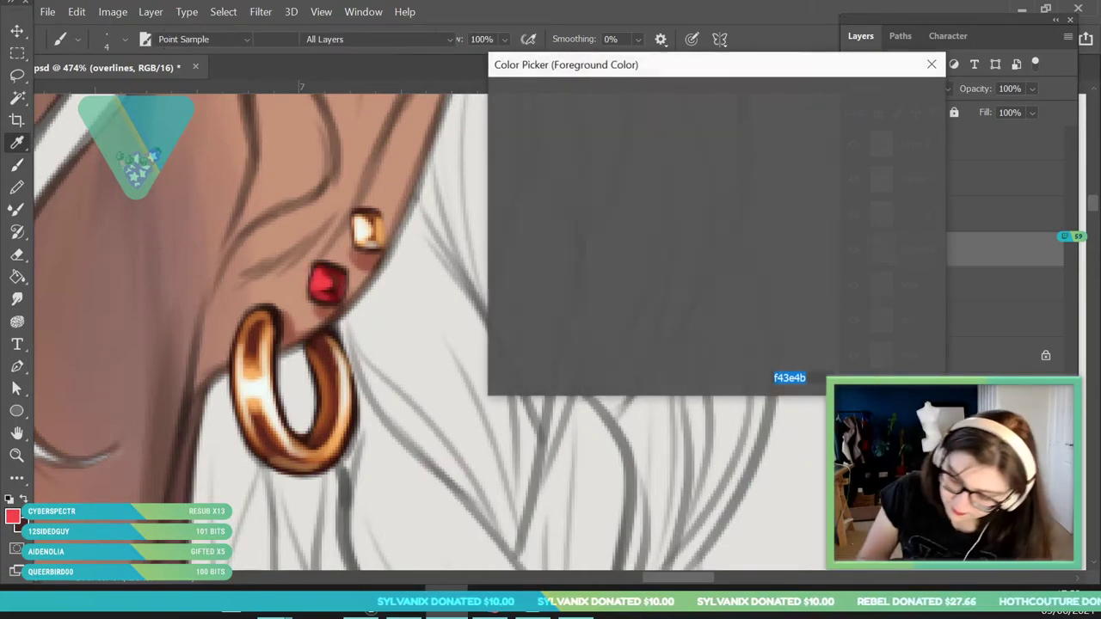
left_click(736, 220)
left_click_drag(597, 172, 509, 104)
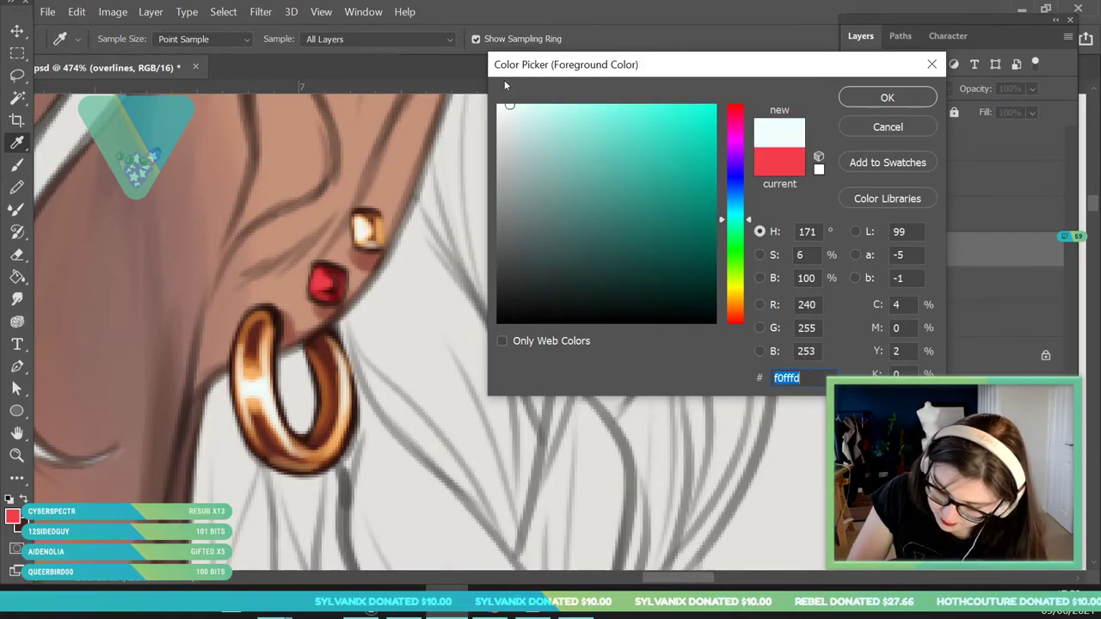
left_click(875, 101)
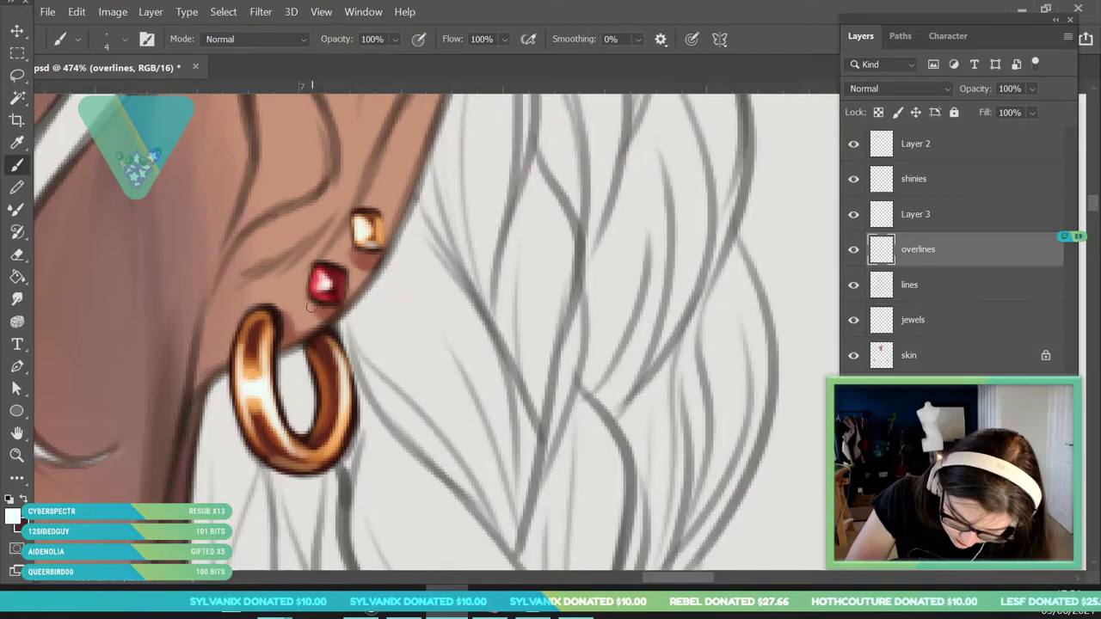
left_click(17, 457)
left_click_drag(376, 272, 224, 283)
left_click_drag(420, 299, 379, 288)
left_click_drag(335, 234, 353, 271)
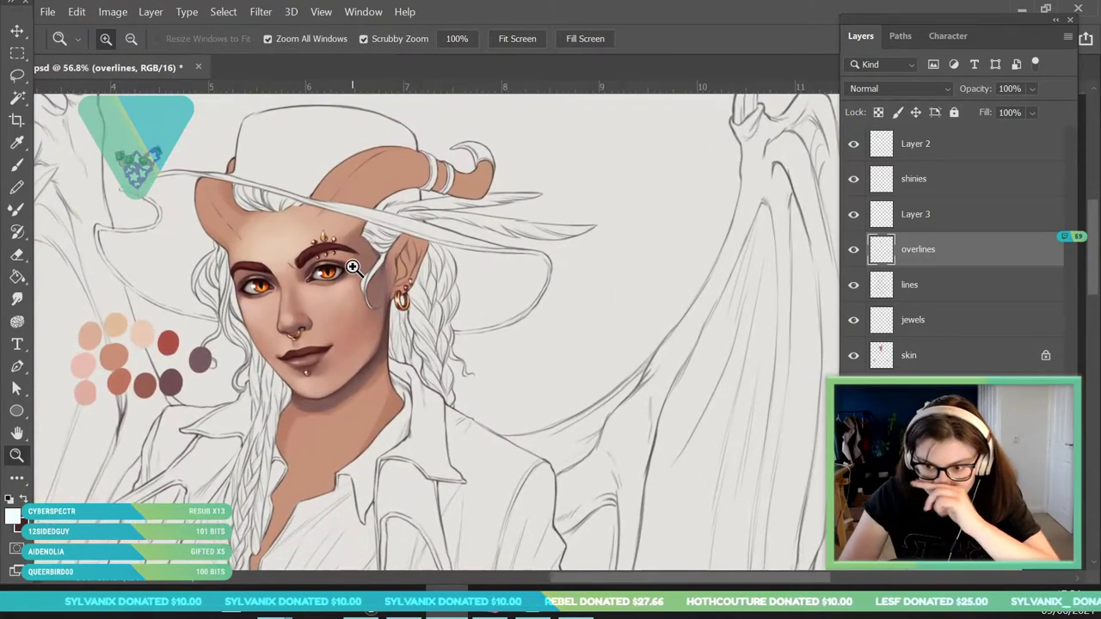
scroll(353, 268, "up", 2)
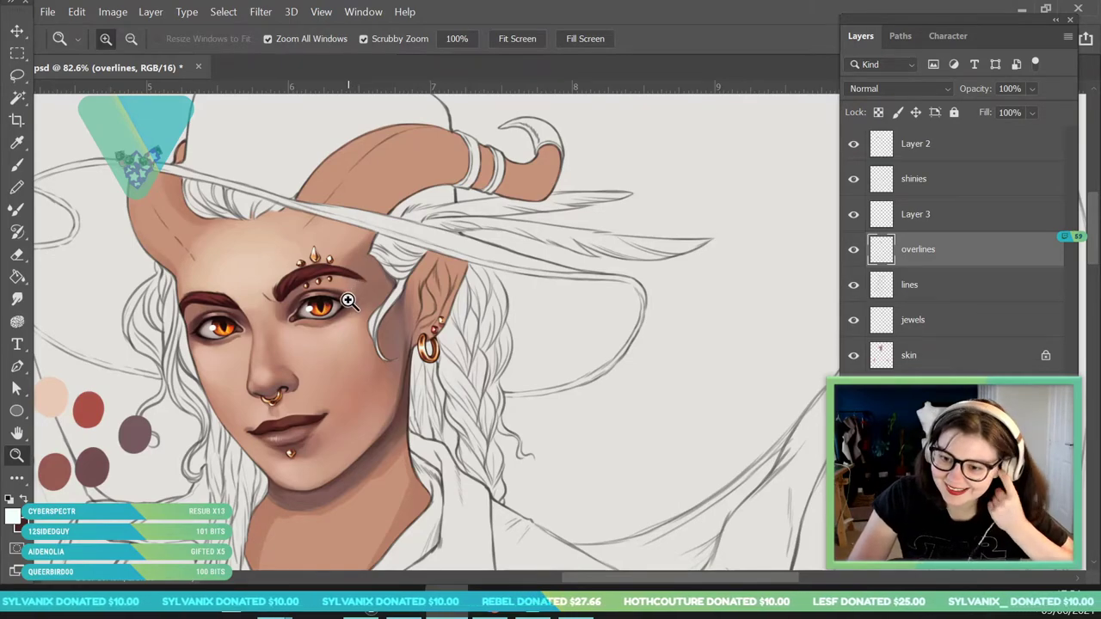
Save the document with the finished red ear stud.
left_click(47, 12)
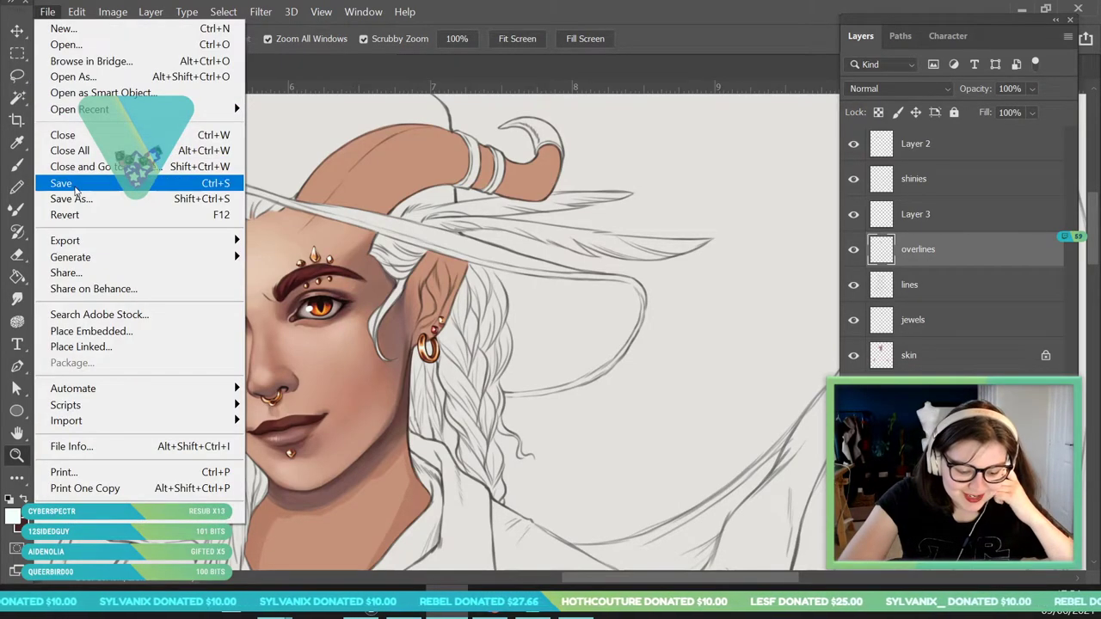
left_click(59, 185)
scroll(356, 352, "down", 2)
scroll(384, 388, "up", 2)
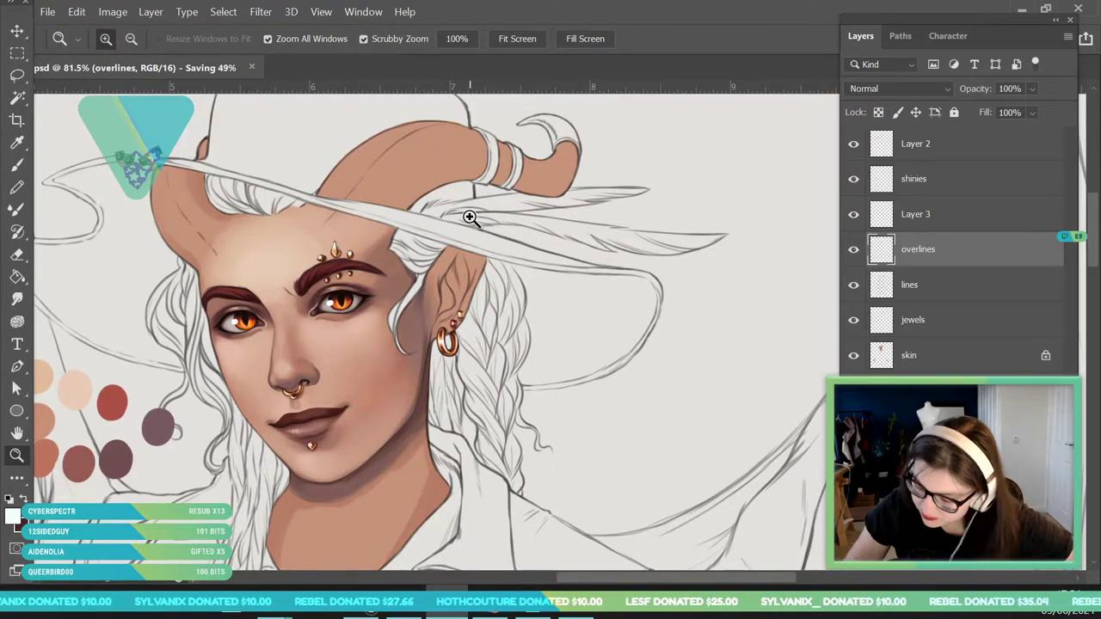
On the skin layer, fill the ear's inner hollow and the crease above it with dark reddish-brown, using a 12 px brush.
left_click(936, 356)
left_click_drag(481, 337, 537, 332)
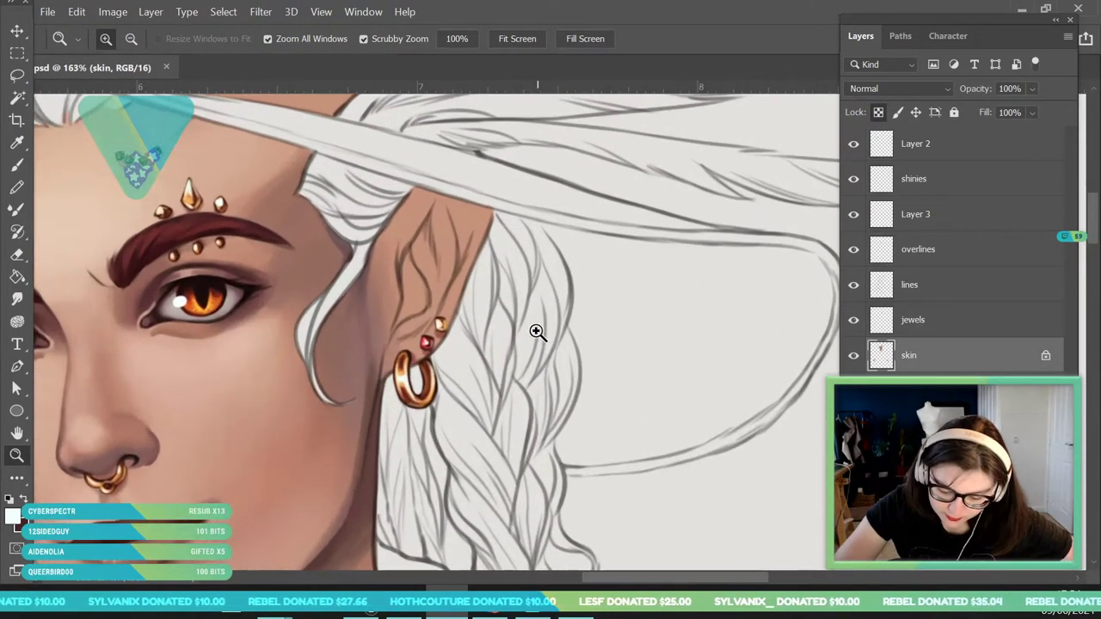
left_click(18, 148)
left_click(381, 449)
key("b")
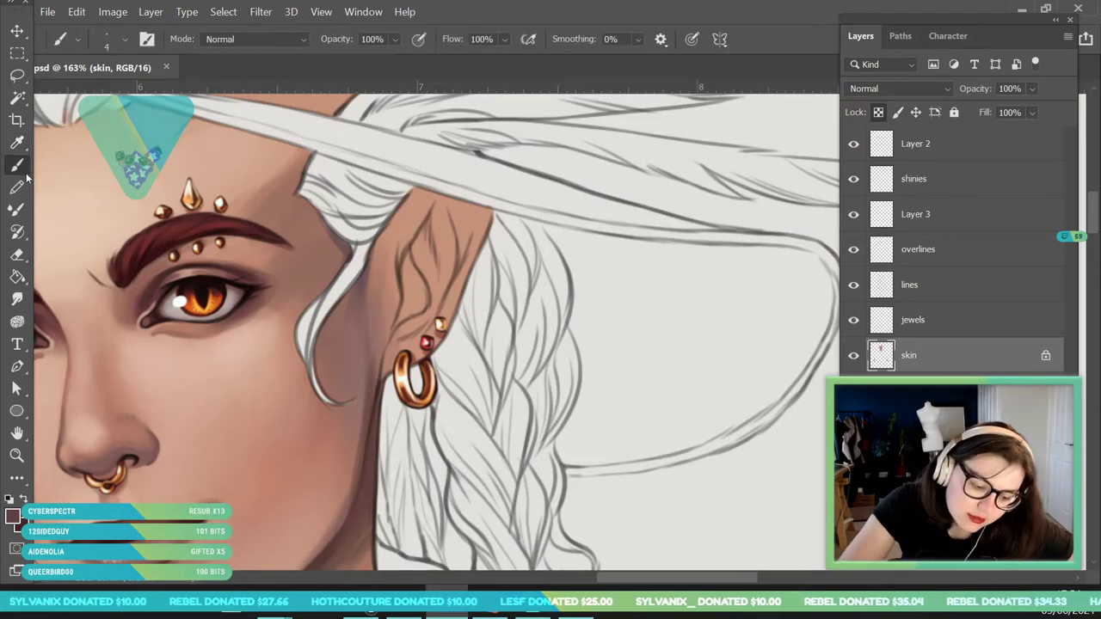
left_click(107, 38)
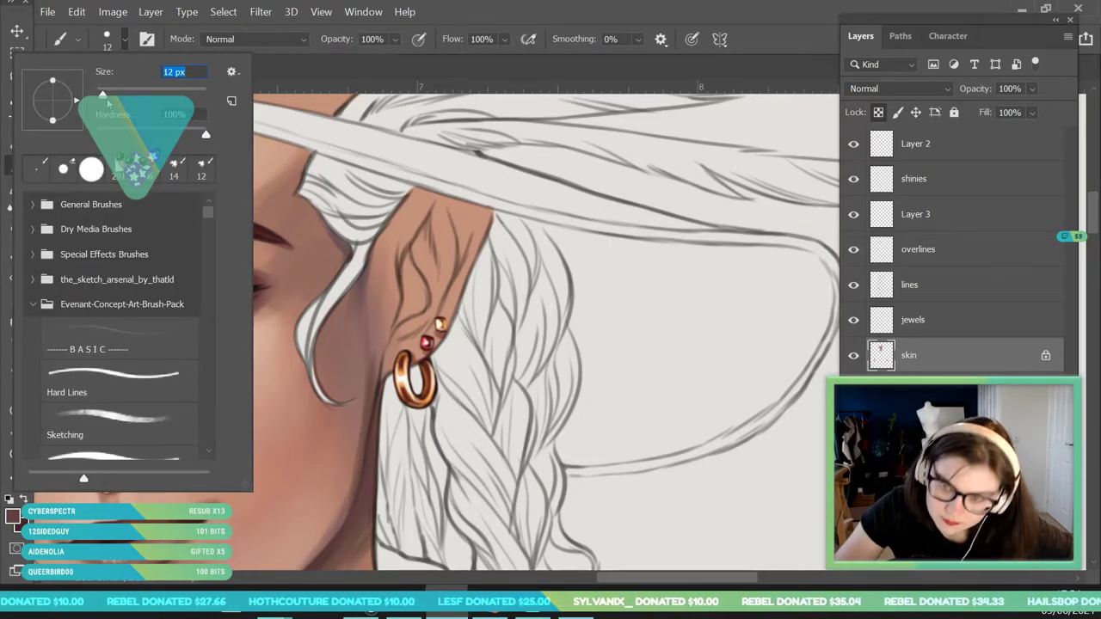
left_click(415, 290)
mouse_move(408, 259)
left_mouse_down()
mouse_move(383, 378)
mouse_move(425, 294)
mouse_move(421, 275)
mouse_move(411, 302)
left_mouse_up()
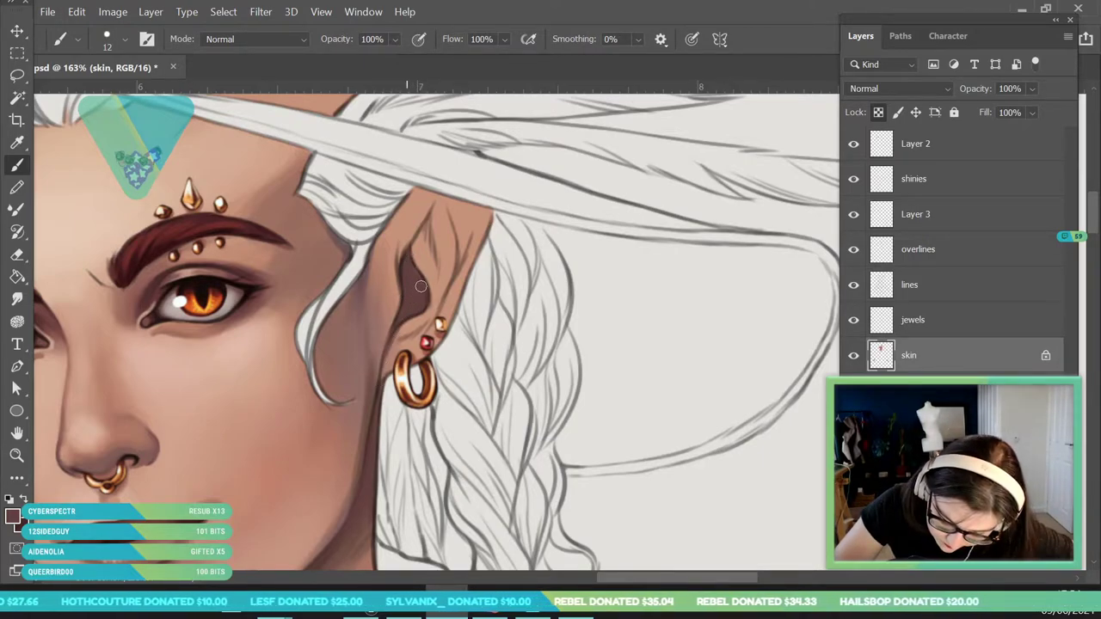
left_click_drag(436, 213, 413, 242)
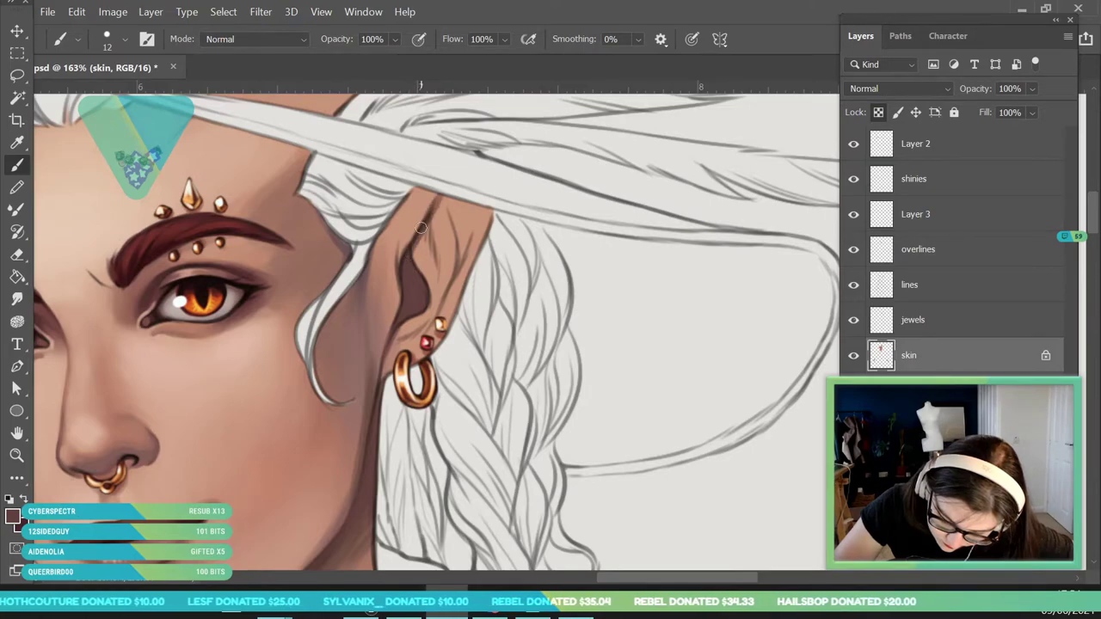
Sample the brown shadow beside the eye and shade the ear's inner folds with a 28 px brush.
key("i")
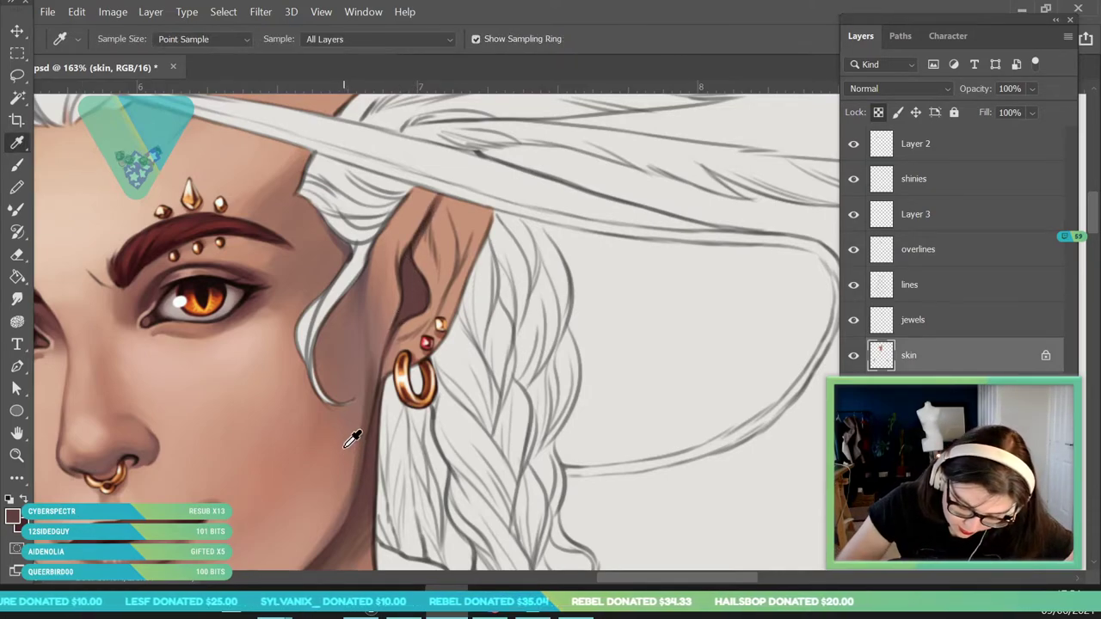
left_click(153, 284)
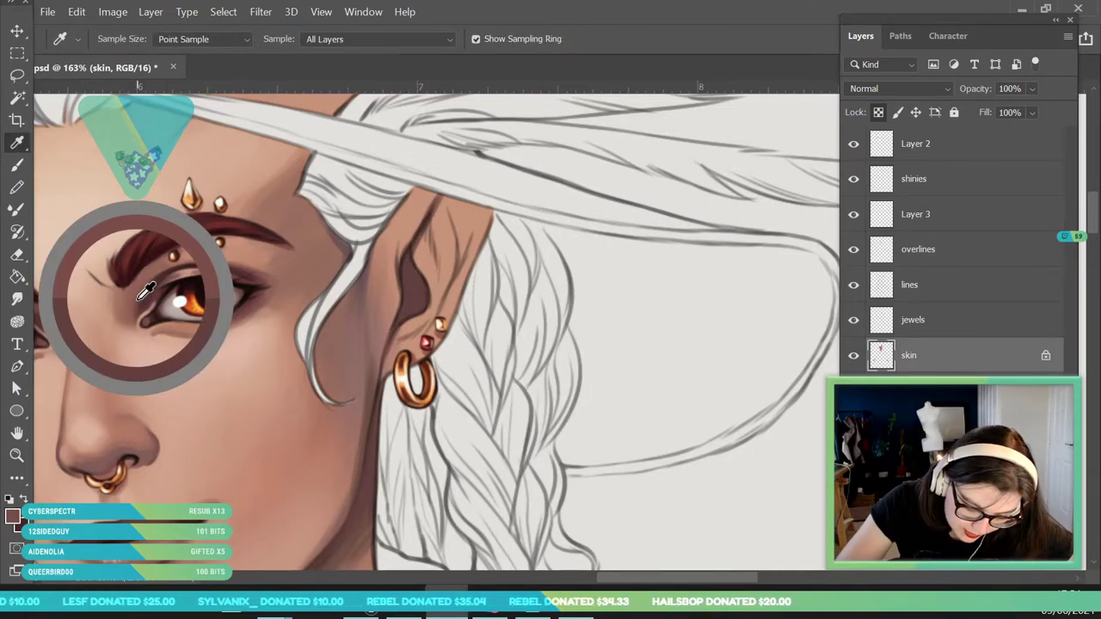
key("b")
left_click(107, 39)
left_click(114, 89)
left_click(422, 272)
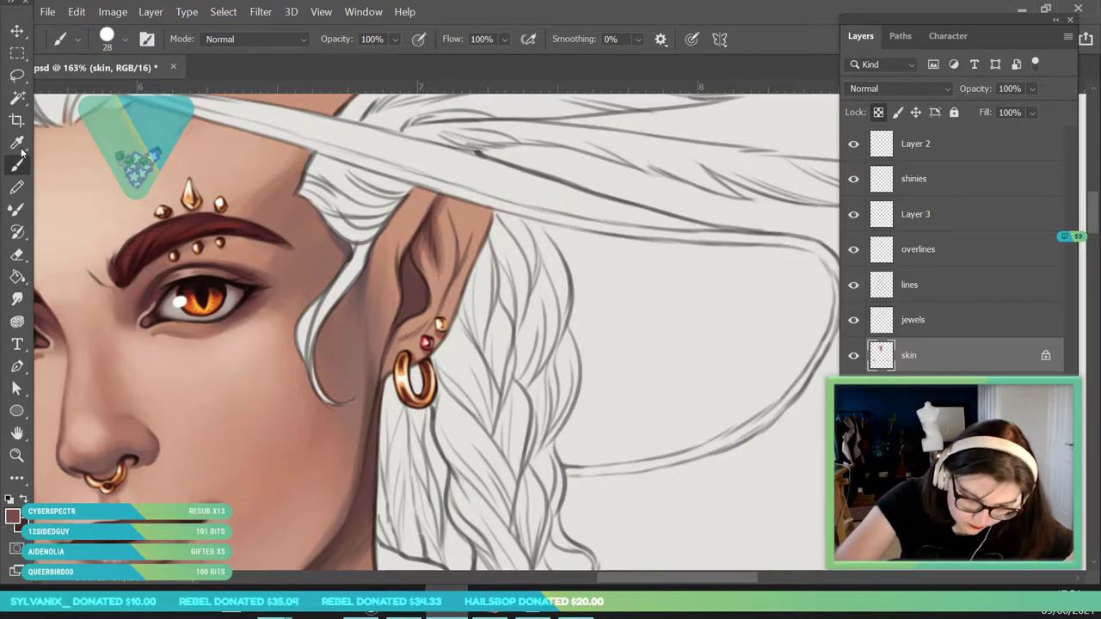
Sample a warm reddish skin tone from the face and tint the upper inner ear with it.
key("i")
left_click(125, 418)
left_click(321, 440)
key("b")
mouse_move(448, 245)
left_mouse_down()
mouse_move(463, 206)
mouse_move(455, 260)
mouse_move(443, 248)
mouse_move(444, 288)
left_mouse_up()
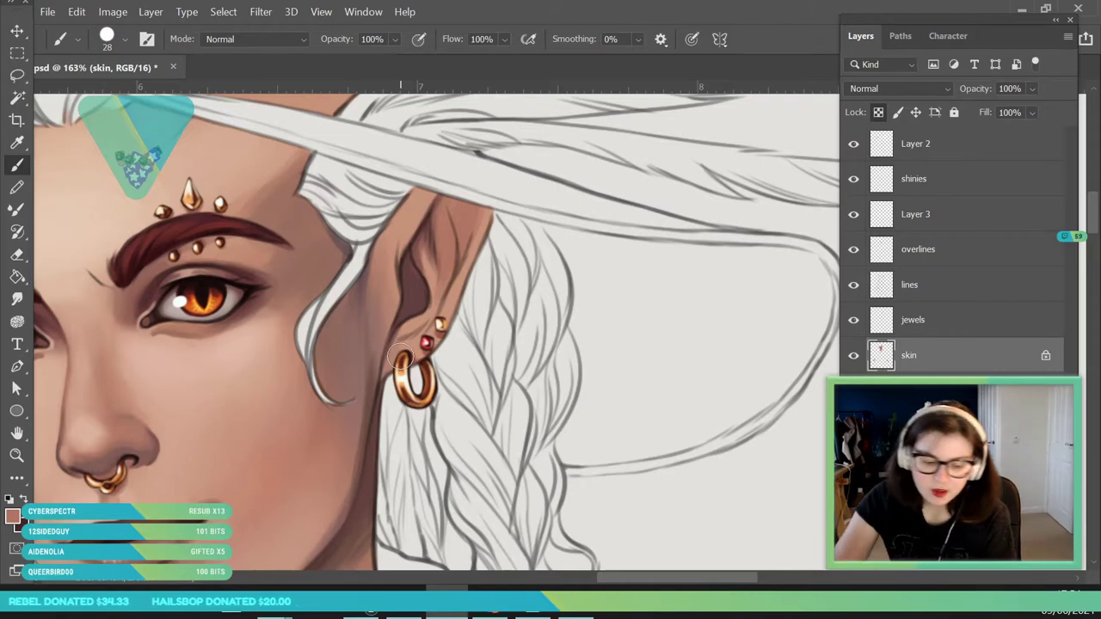
Sample a darker reddish-brown from the face and deepen the shadows in the ear's upper folds, reducing the brush to 17 px.
key("i")
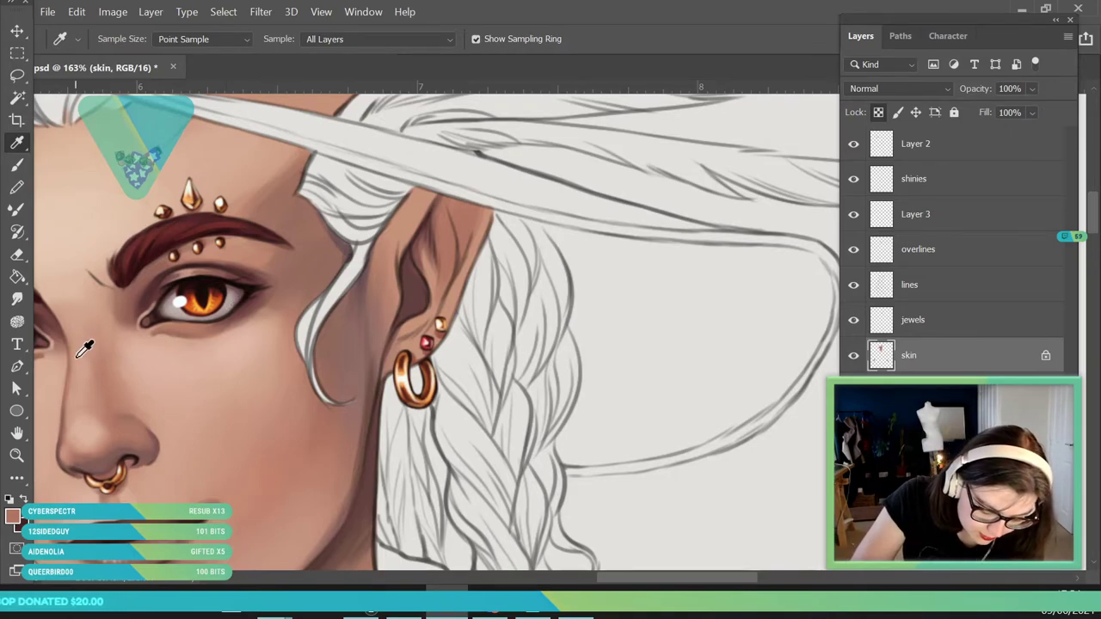
left_click(54, 306)
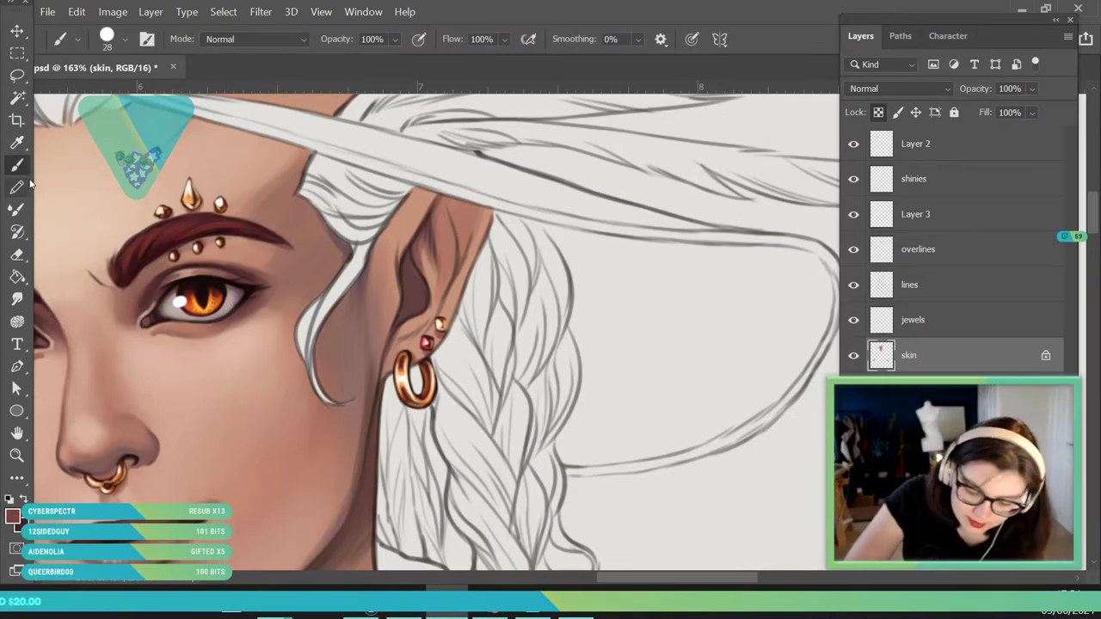
mouse_move(437, 209)
left_mouse_down()
mouse_move(410, 268)
mouse_move(420, 248)
mouse_move(432, 259)
mouse_move(437, 196)
left_mouse_up()
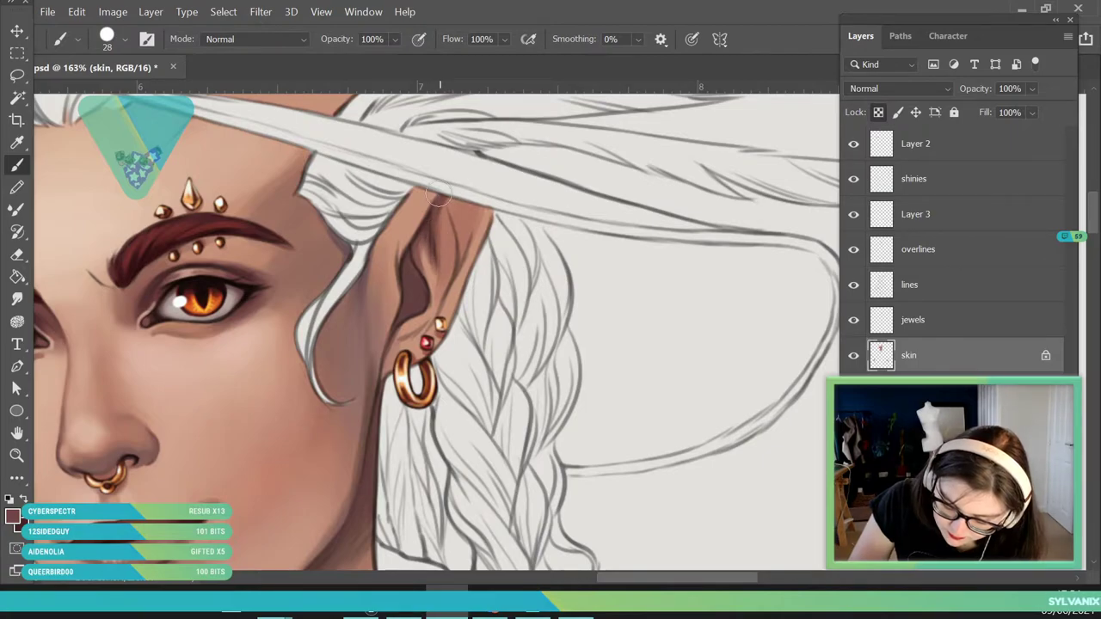
left_click(124, 38)
left_click(449, 198)
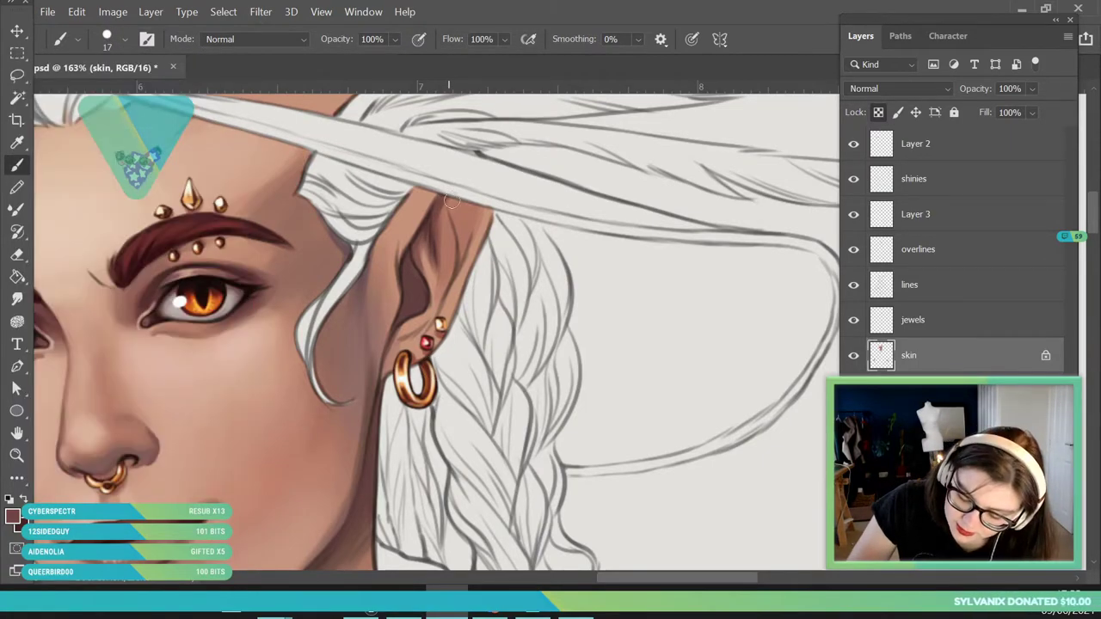
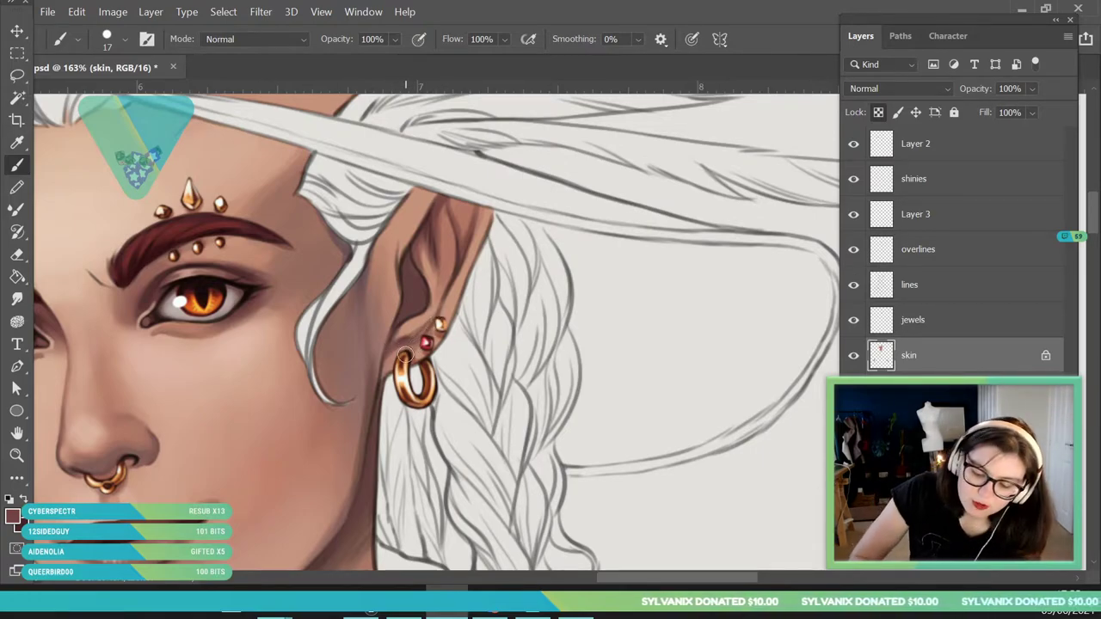
Sample mid and light skin tones and blend lighter ridges along the ear's folds and front rim.
key("i")
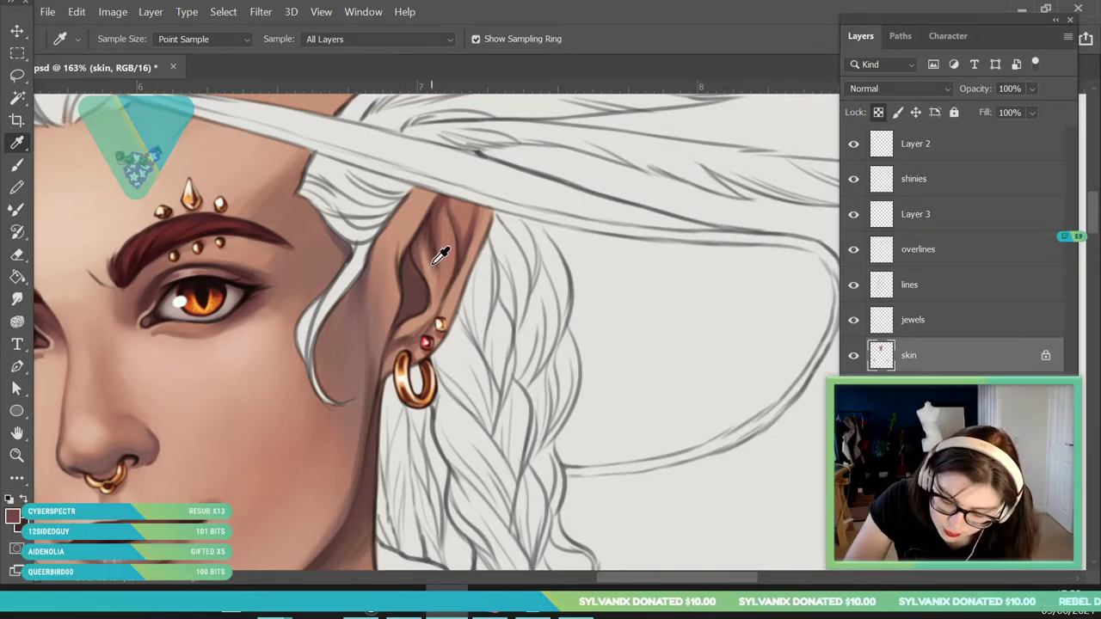
key("b")
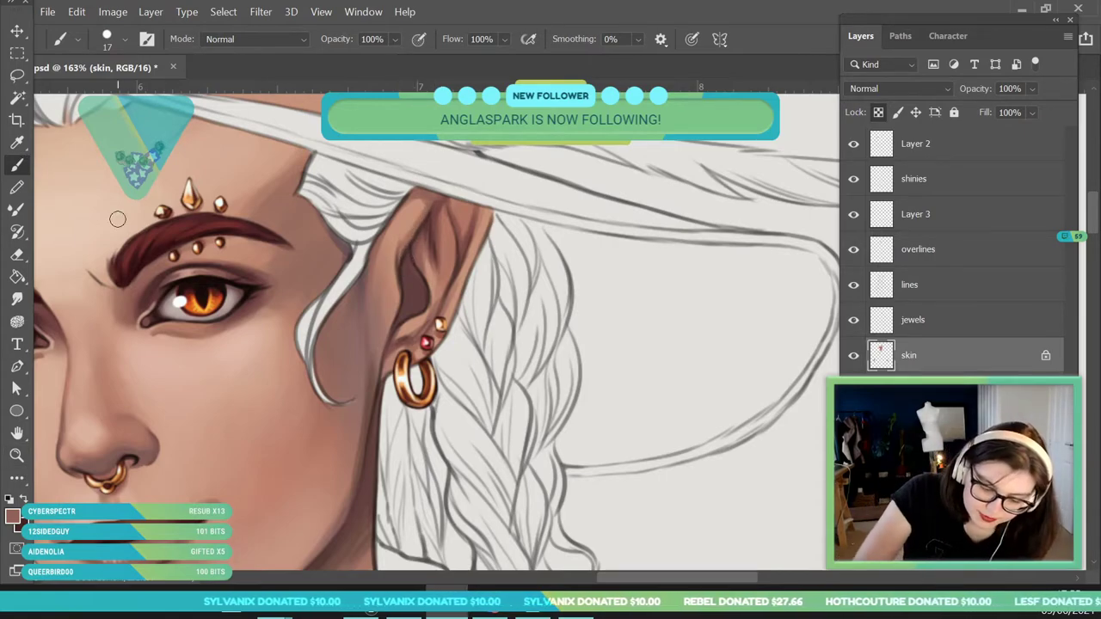
left_click(273, 379, "alt")
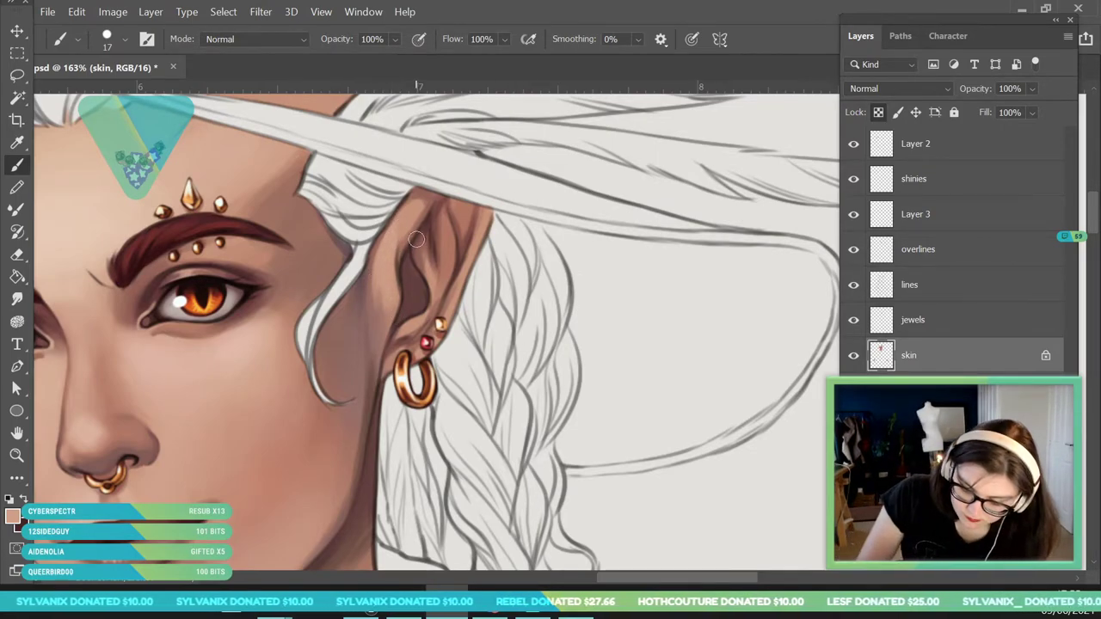
On the overlines layer, darken the ear's inner hollow with a very dark brown sampled beside the eye.
left_click(938, 254)
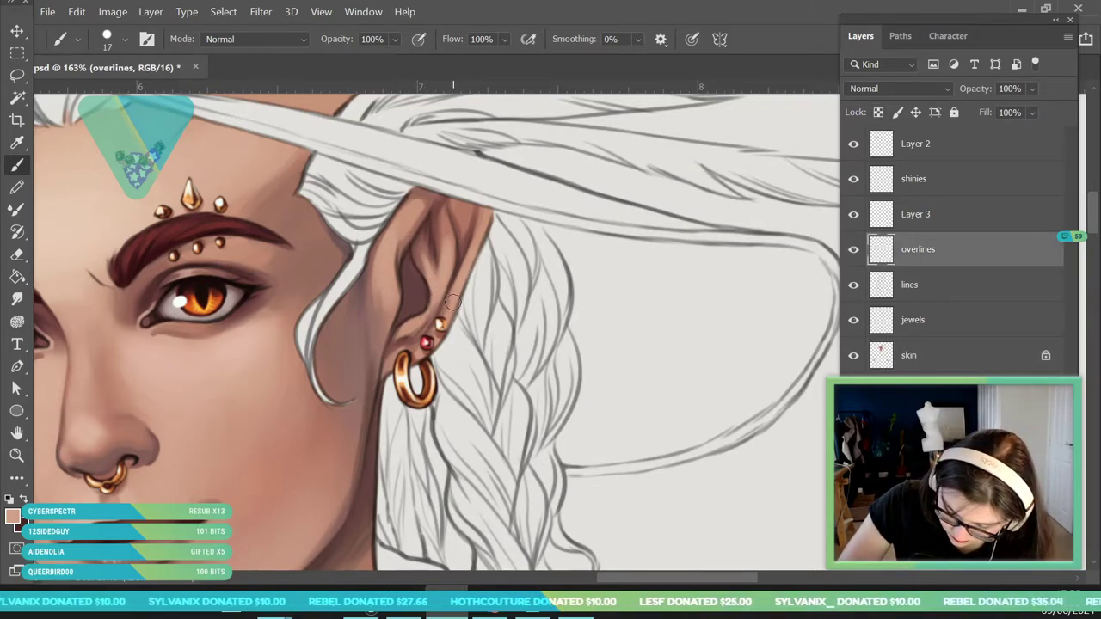
left_click(18, 456)
left_click_drag(312, 323, 236, 513)
left_click_drag(331, 383, 348, 526)
scroll(326, 406, "up", 6)
key("i")
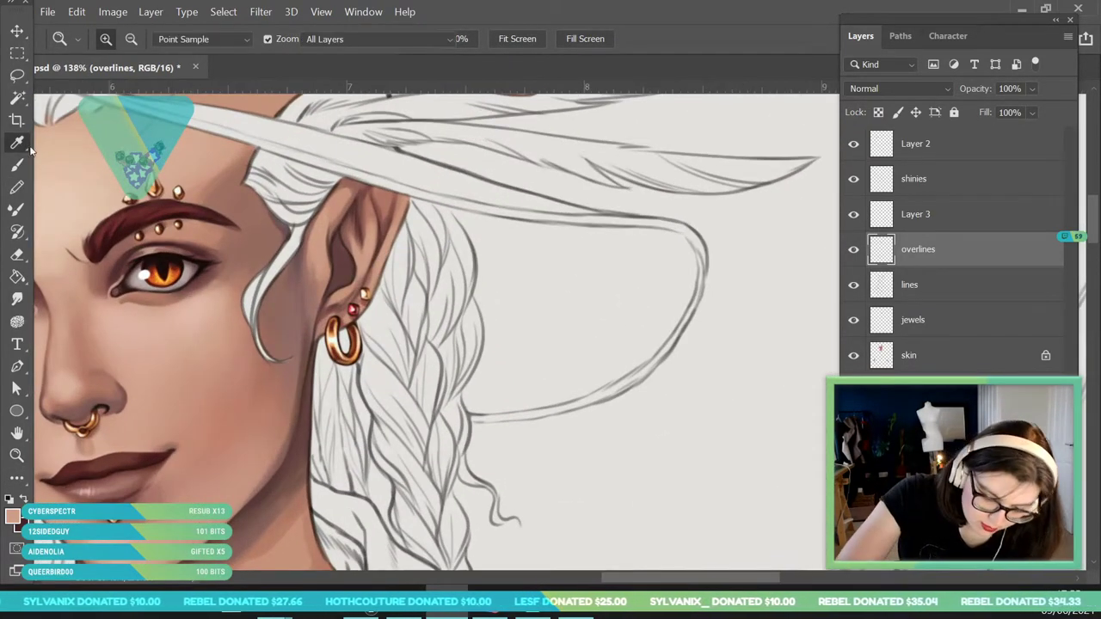
left_click(135, 251)
key("b")
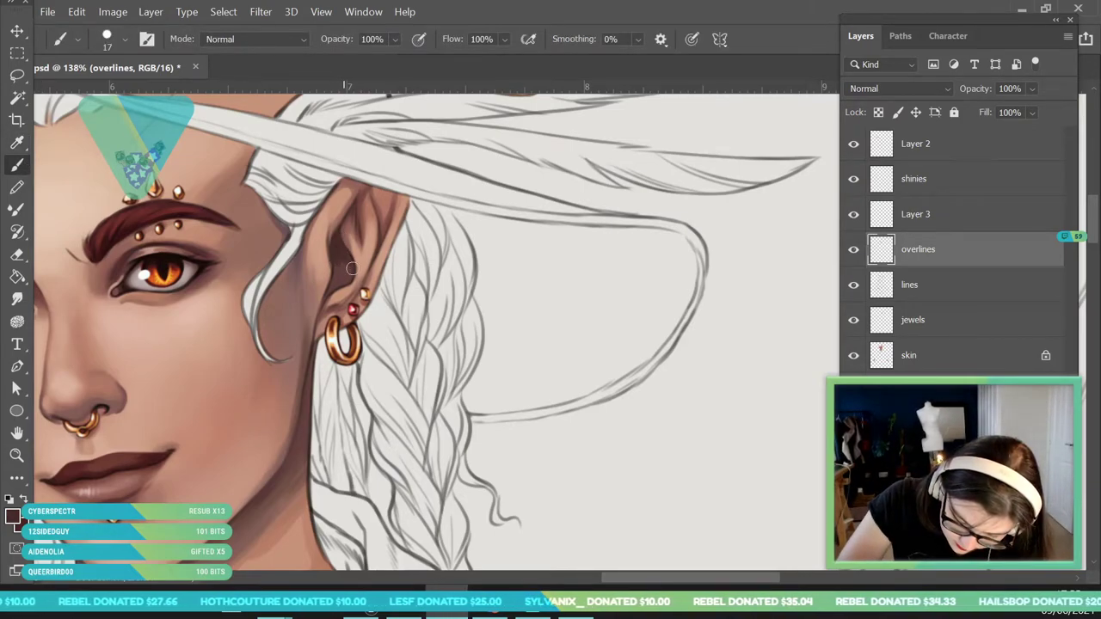
Paint over the front edge of the ear hollow with sampled reddish skin tones and a 10 px brush, softening it into the dark area.
left_click(17, 455)
left_click_drag(363, 231, 430, 366)
left_click(17, 143)
left_click(266, 202)
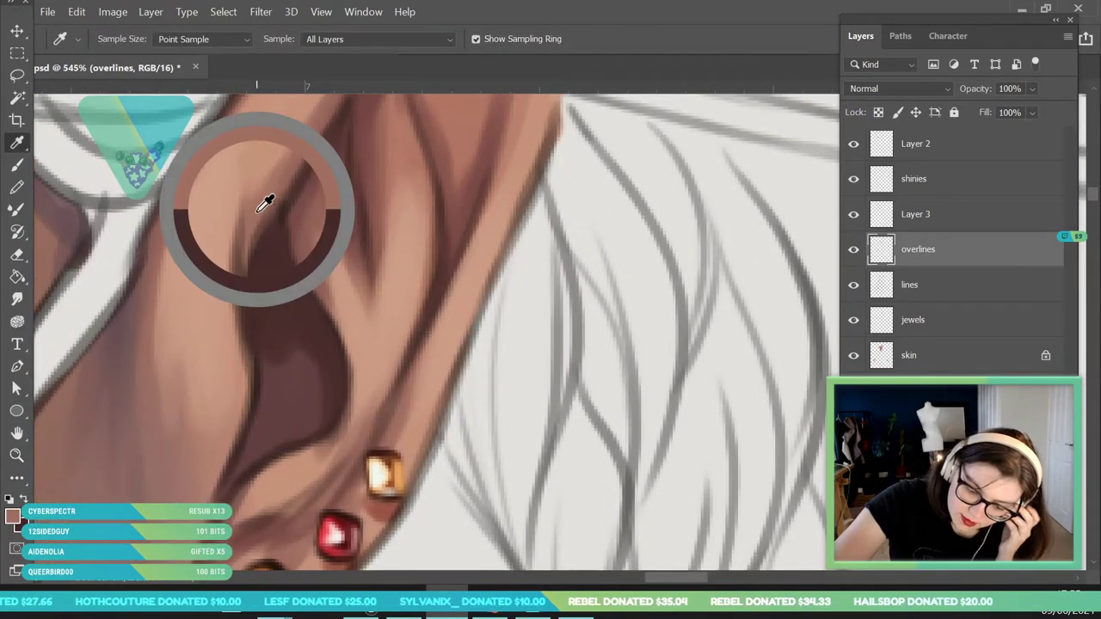
key("b")
left_click(120, 43)
left_click(9, 161)
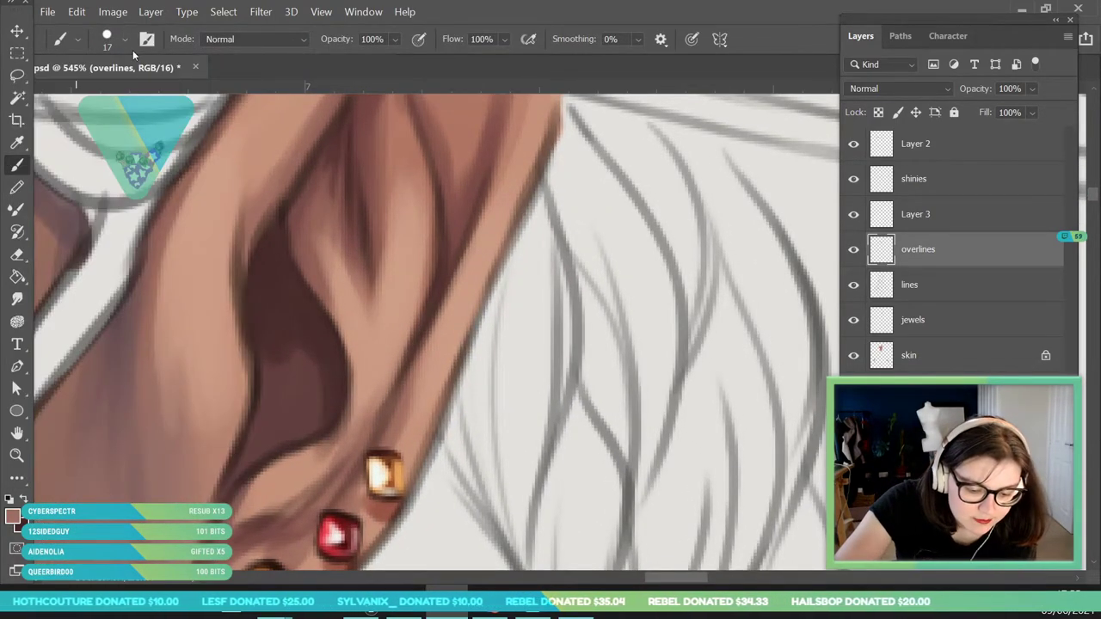
left_click(125, 40)
left_click_drag(107, 97, 103, 96)
left_click(267, 198)
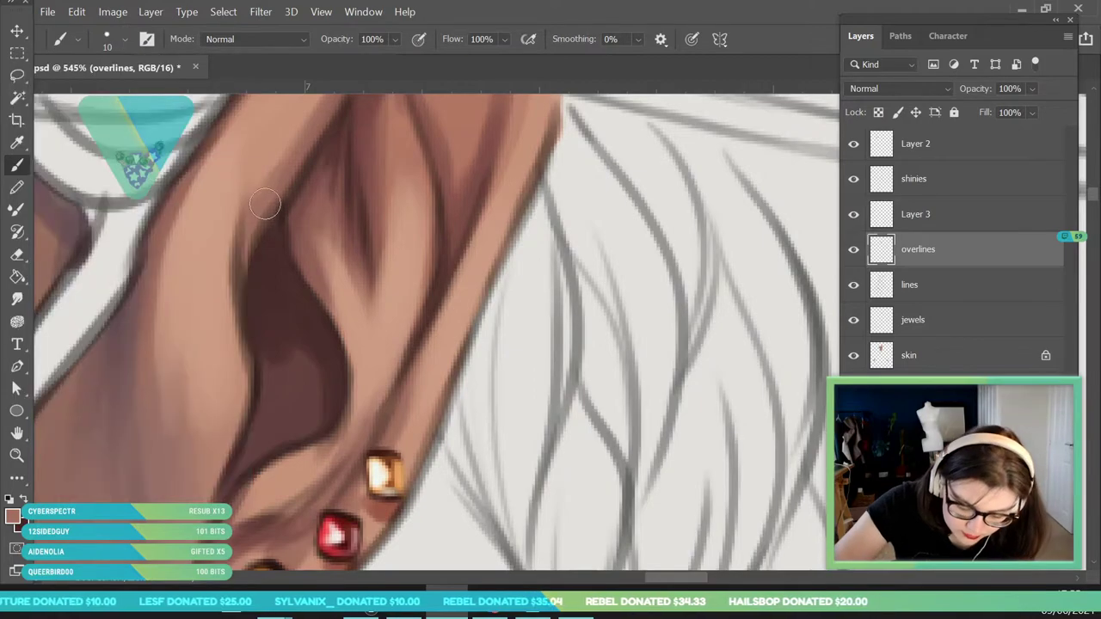
mouse_move(250, 236)
left_mouse_down()
mouse_move(263, 292)
mouse_move(277, 349)
left_mouse_up()
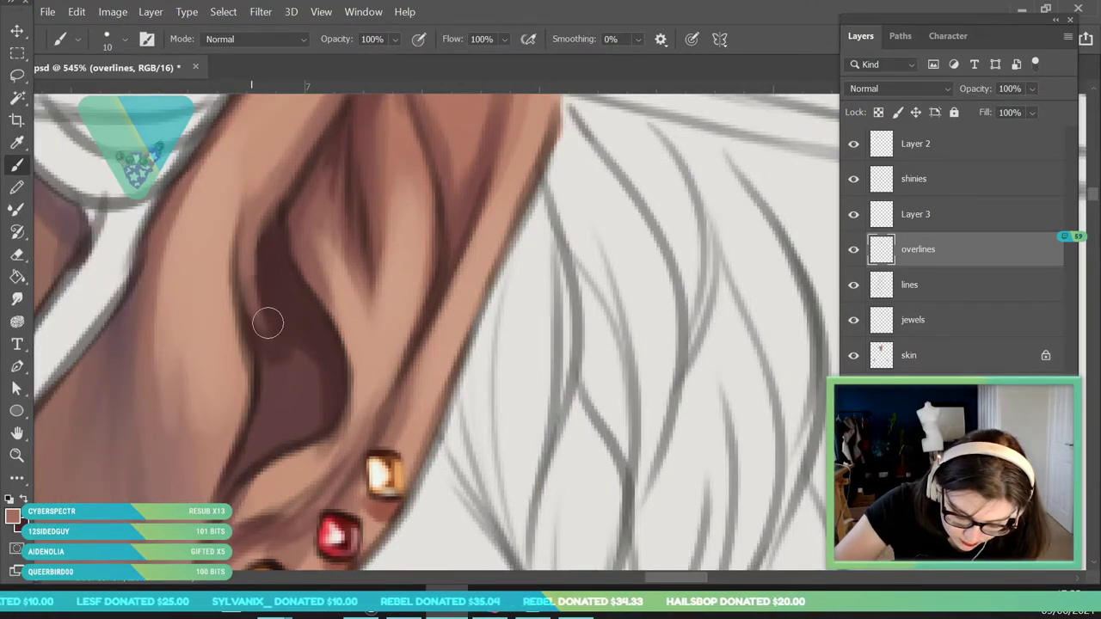
left_click_drag(259, 292, 275, 337)
left_click(283, 313, "alt")
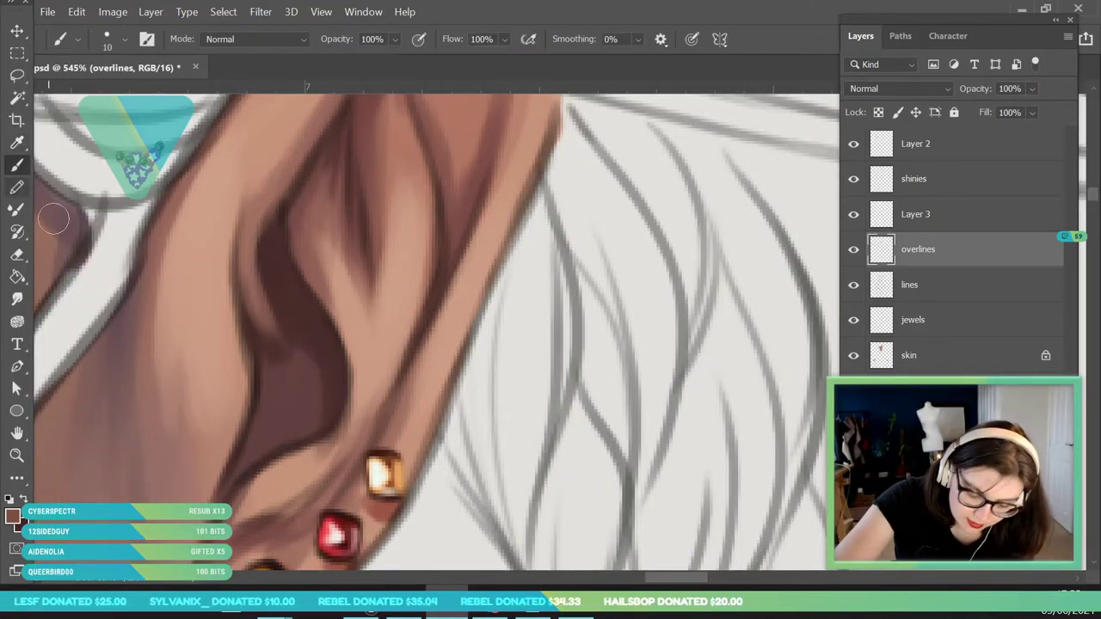
mouse_move(292, 375)
left_mouse_down()
mouse_move(253, 289)
mouse_move(302, 417)
mouse_move(293, 438)
left_mouse_up()
Check the shaded ear against the whole portrait and save the document.
key("z")
left_click_drag(323, 352, 342, 522)
left_click_drag(322, 379, 403, 546)
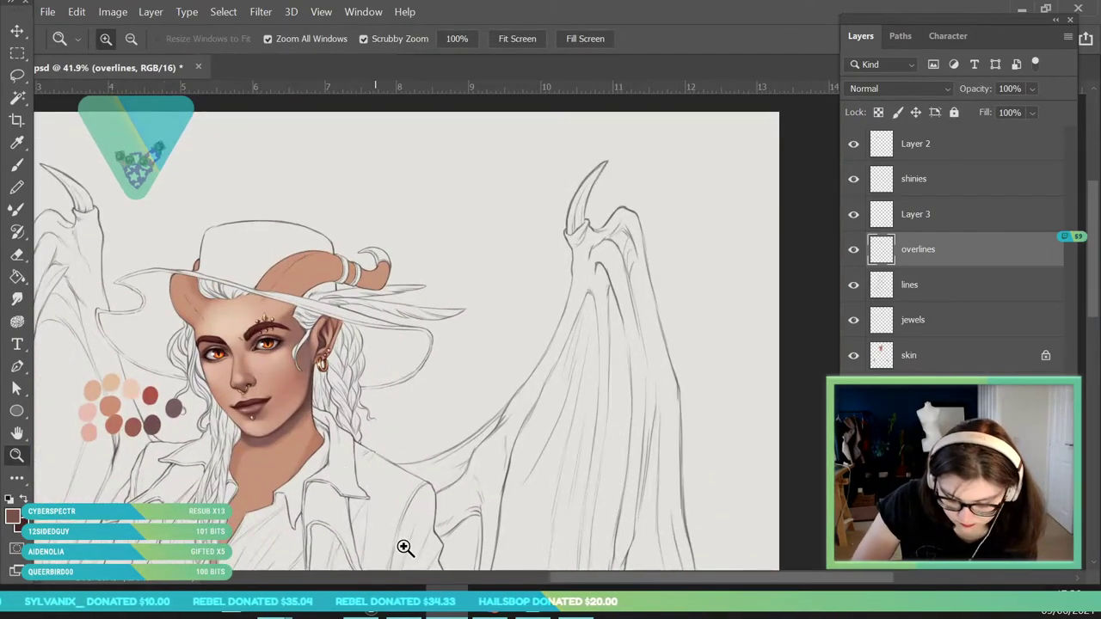
left_click_drag(388, 392, 350, 407)
scroll(350, 407, "up", 3)
left_click(47, 11)
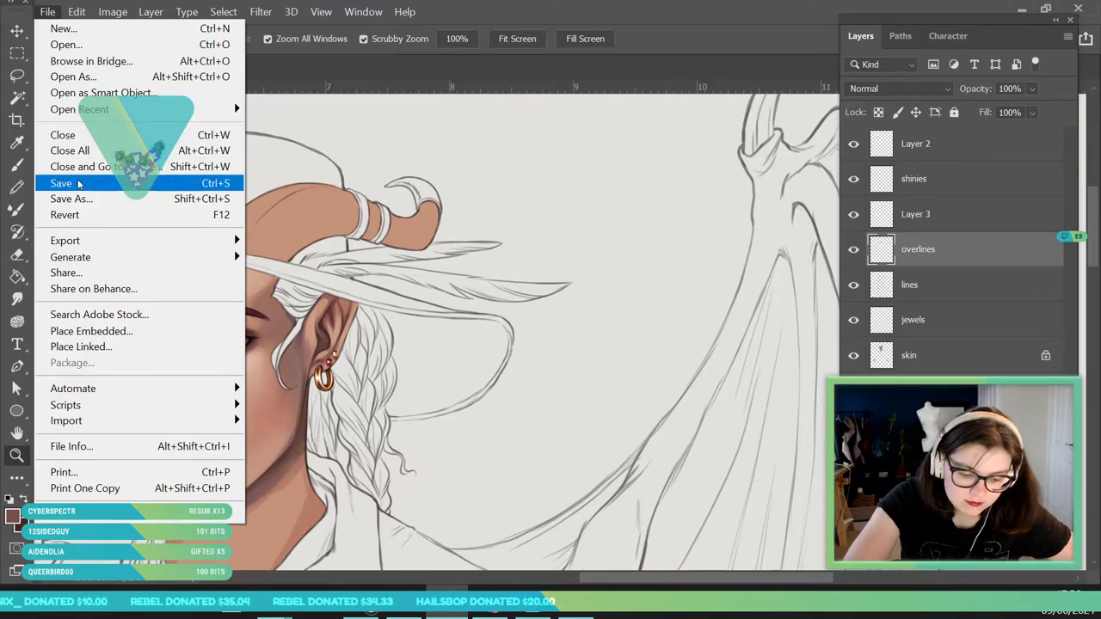
left_click(73, 179)
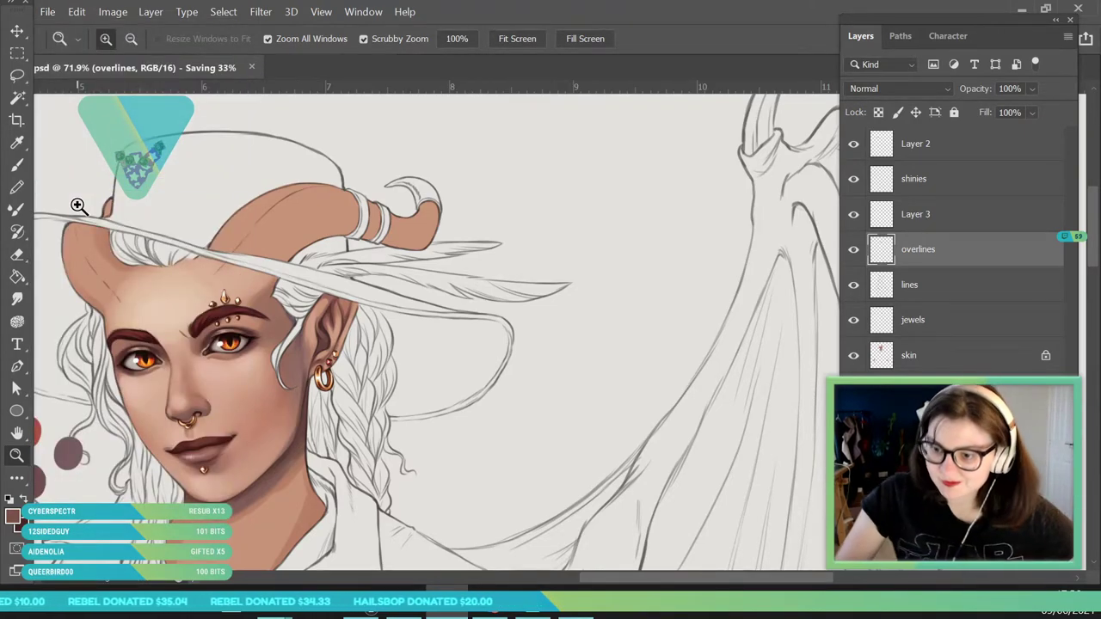
scroll(226, 437, "down", 3)
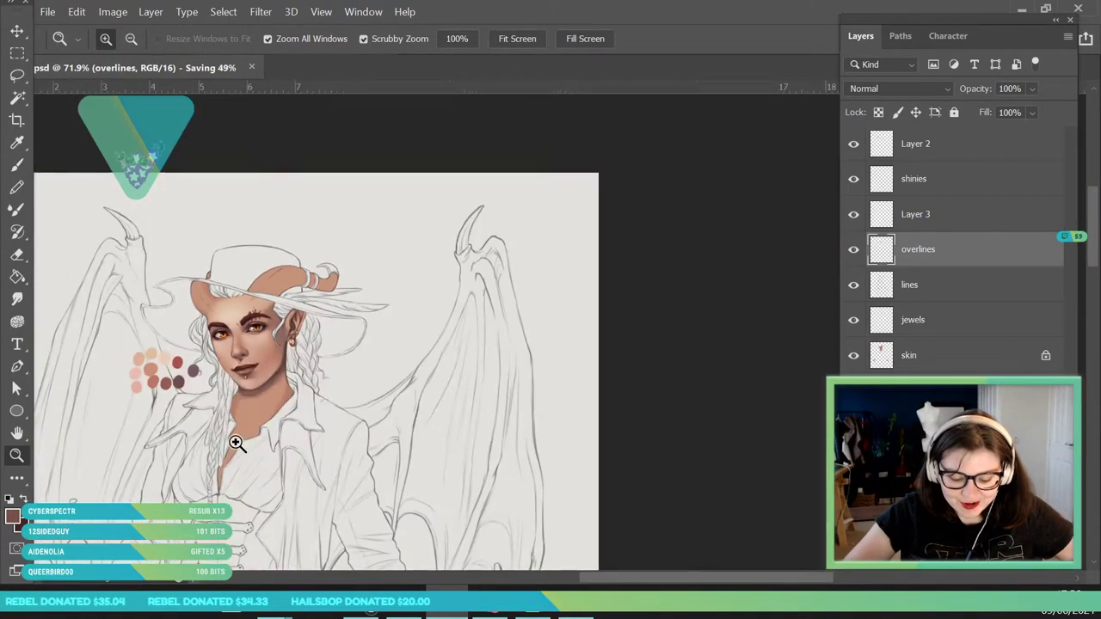
scroll(278, 518, "up", 2)
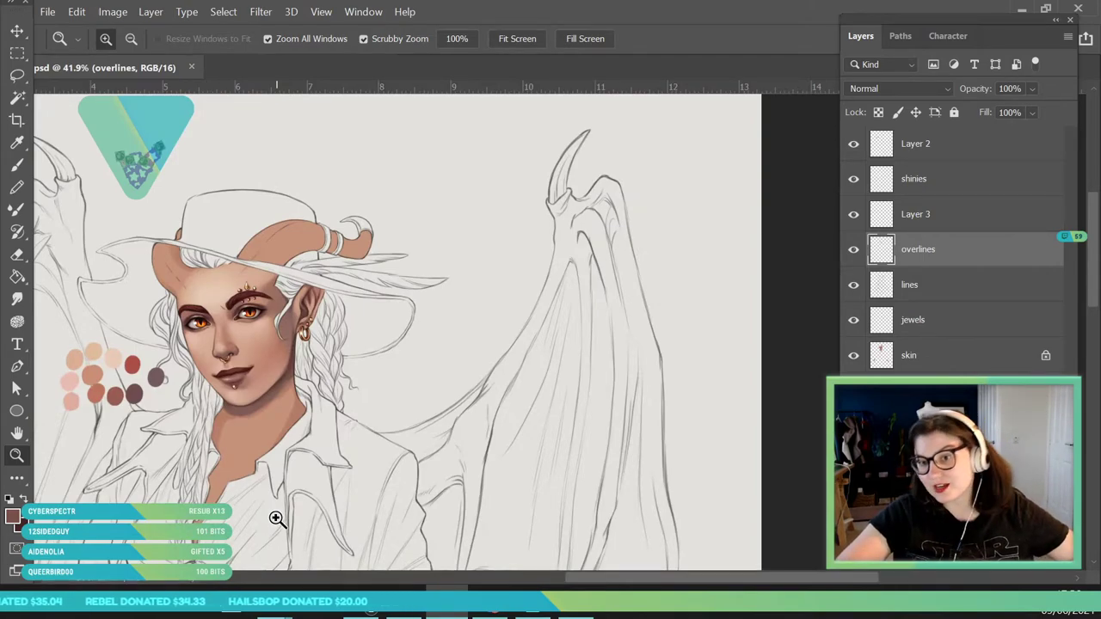
scroll(304, 425, "down", 3)
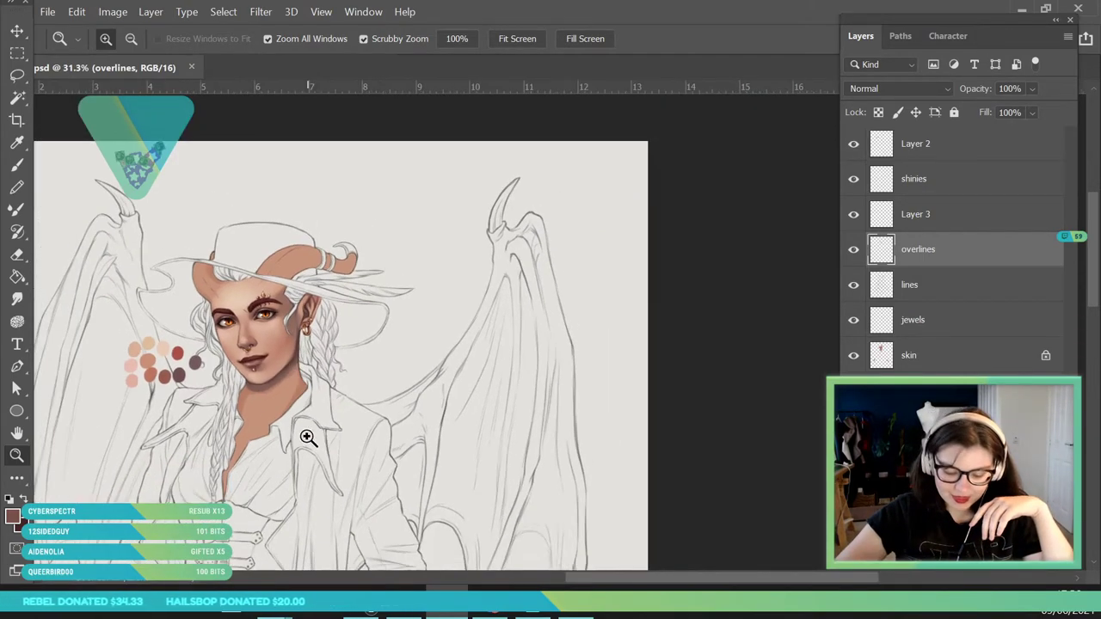
scroll(342, 456, "up", 1)
scroll(343, 457, "up", 5)
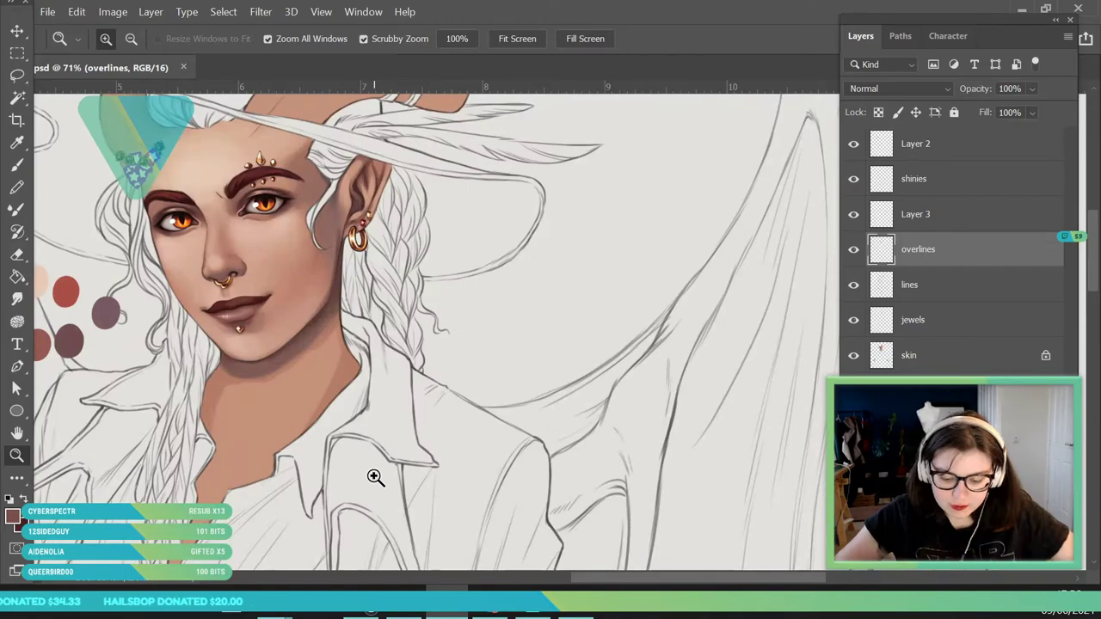
scroll(322, 438, "down", 3)
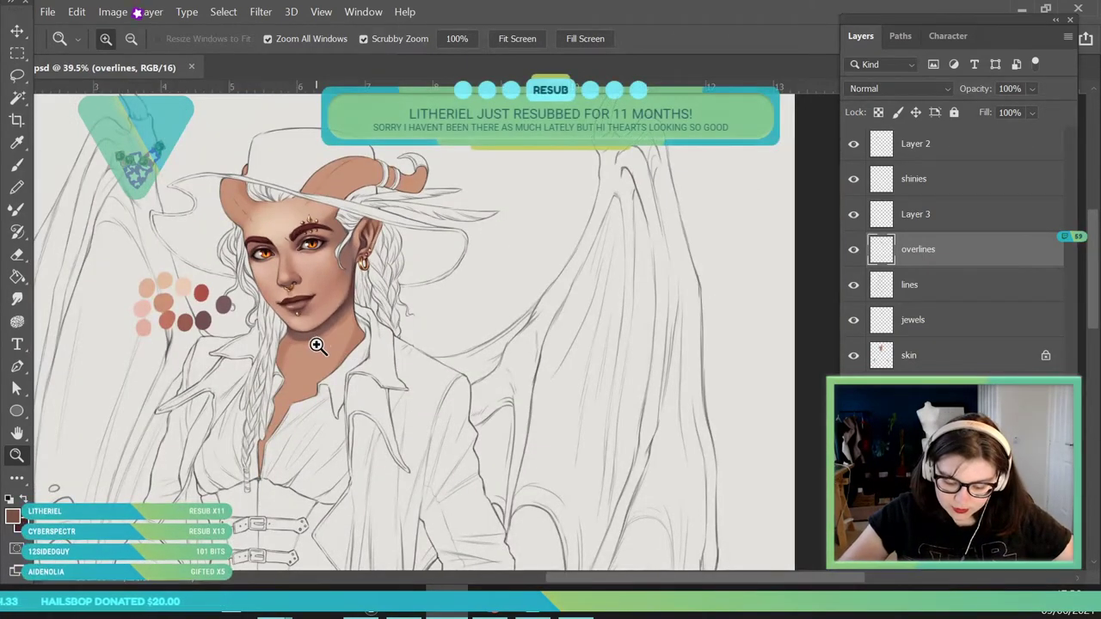
On the skin layer, sample shadow tones below the jaw and shade the upper neck with a 44 px brush.
scroll(335, 430, "up", 2)
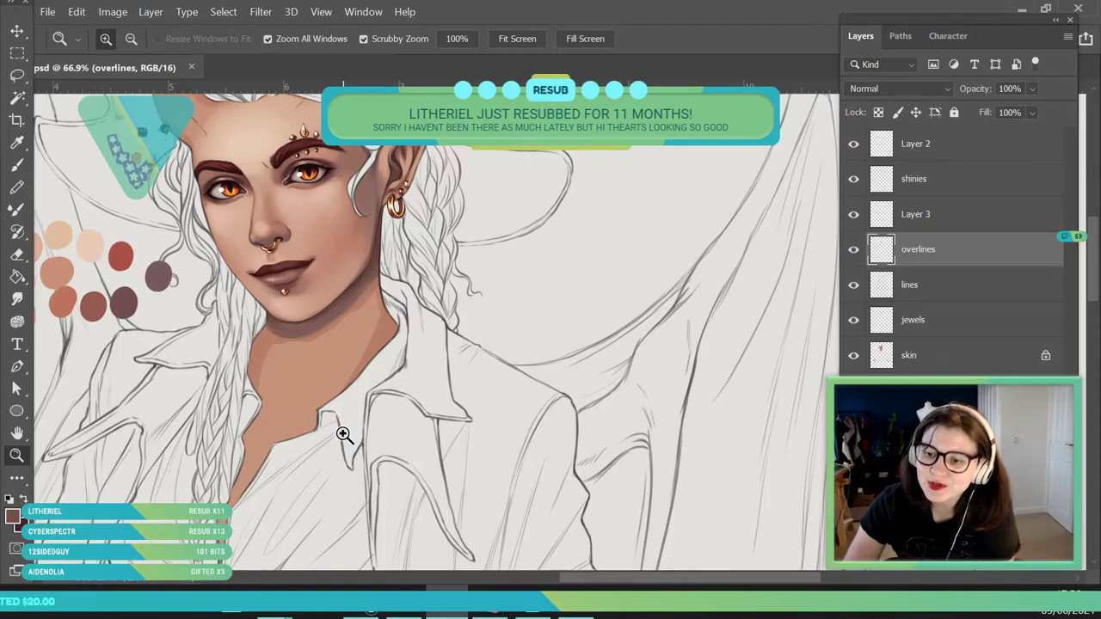
left_click(929, 355)
left_click_drag(329, 301, 365, 384)
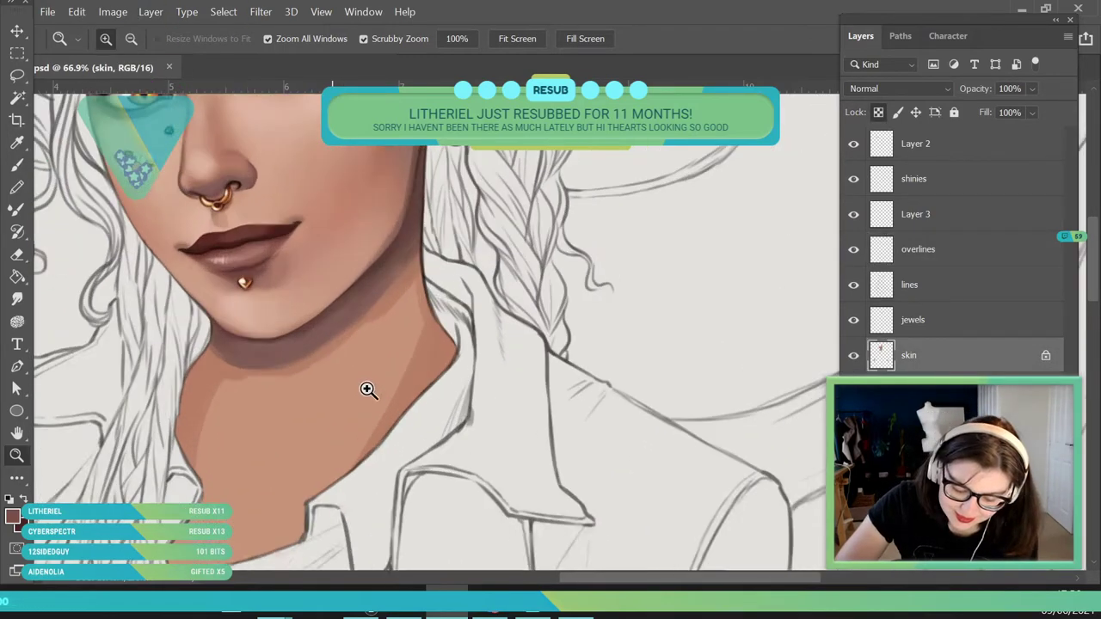
left_click(26, 143)
left_click(411, 255)
left_click(24, 162)
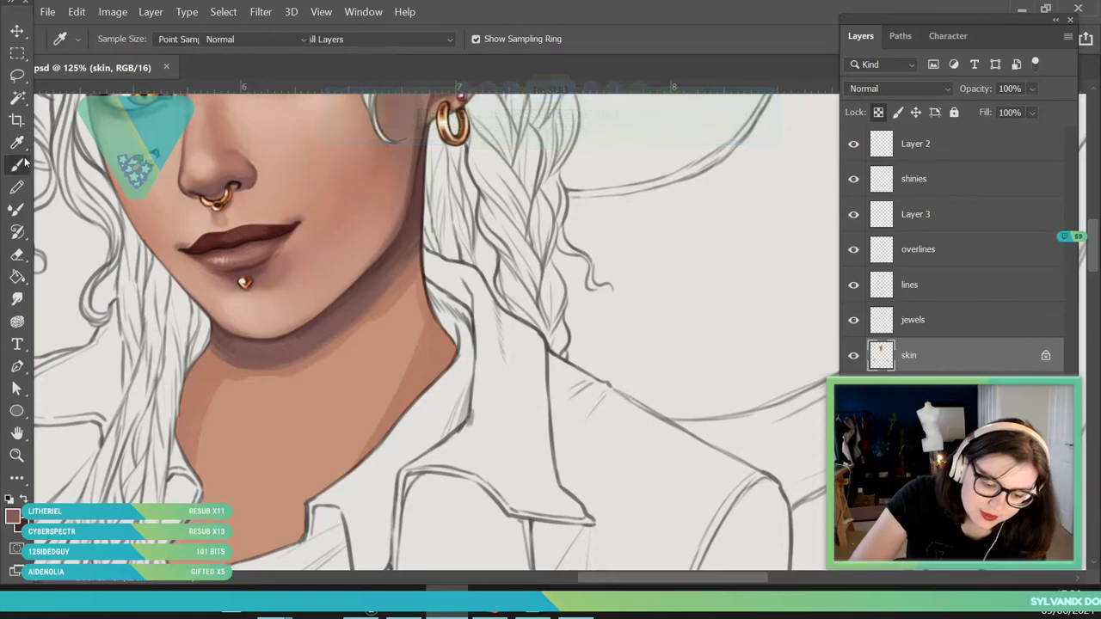
left_click(123, 39)
left_click(120, 95)
left_click(426, 257)
mouse_move(386, 298)
left_mouse_down()
mouse_move(380, 313)
mouse_move(277, 363)
mouse_move(196, 387)
mouse_move(183, 477)
mouse_move(184, 416)
mouse_move(211, 344)
mouse_move(204, 447)
left_mouse_up()
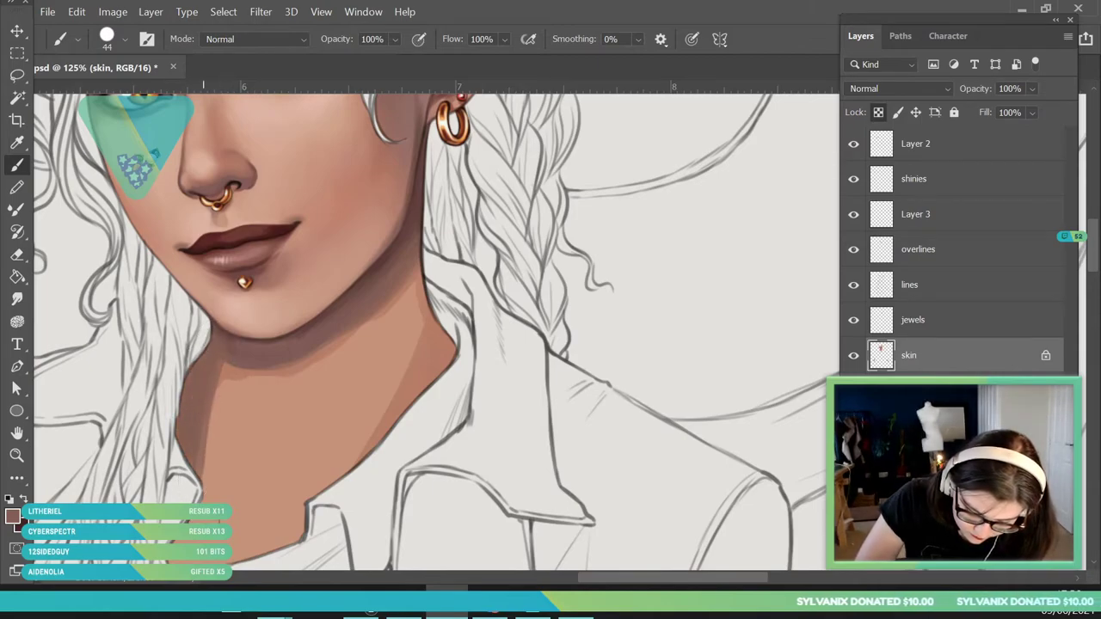
left_click(220, 377, "alt")
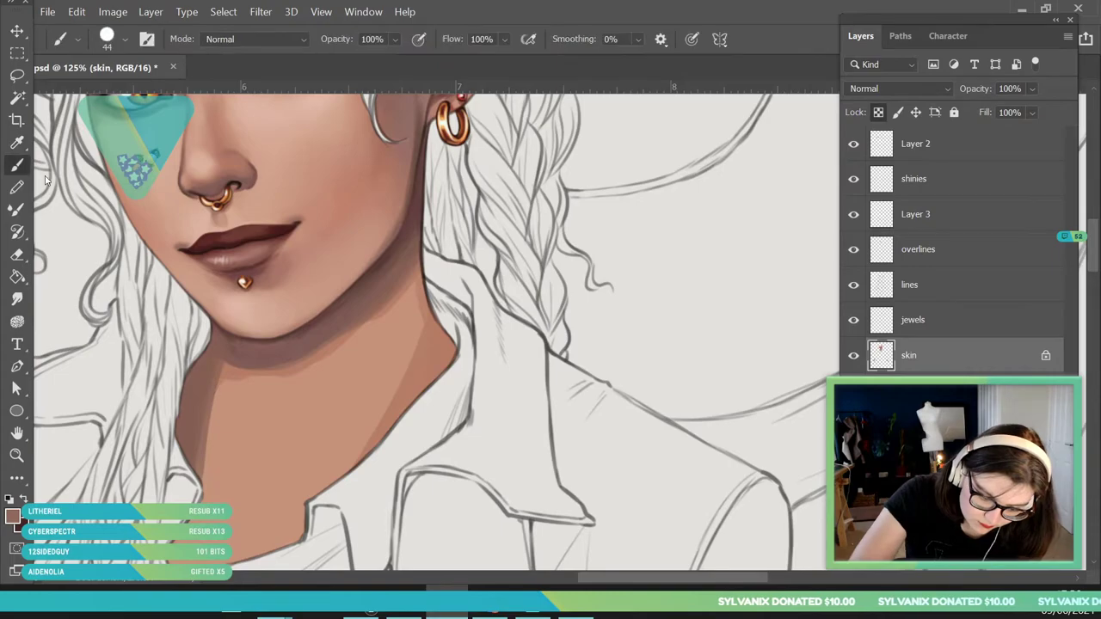
left_click_drag(224, 362, 225, 368)
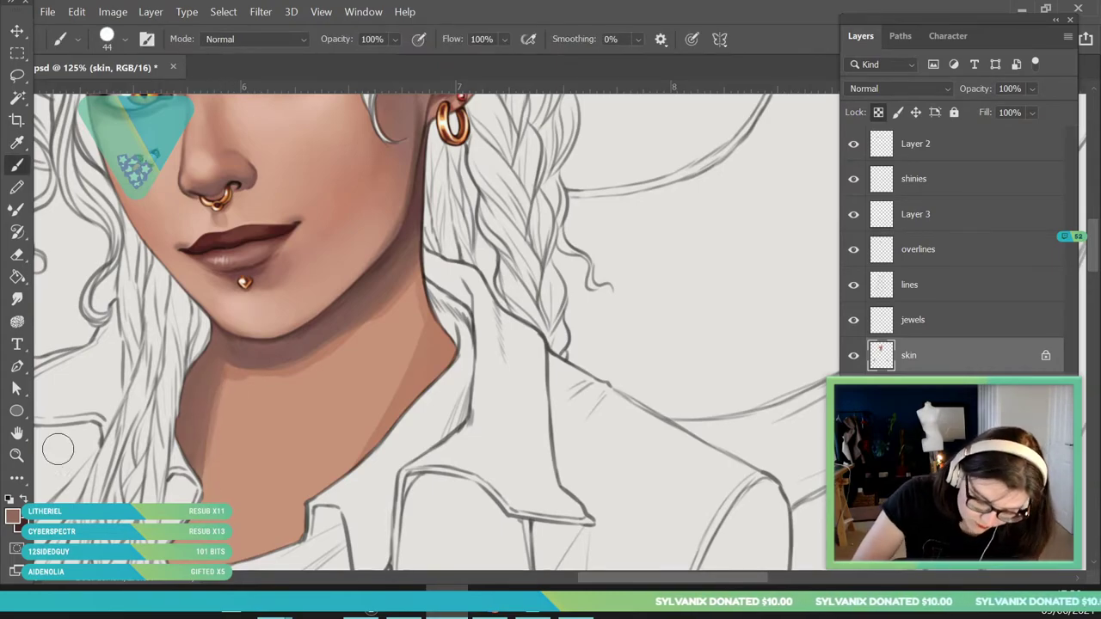
Sample a reddish shadow tone and paint the collarbone shadow across the base of the neck.
key("z")
mouse_move(358, 331)
left_mouse_down()
mouse_move(292, 344)
mouse_move(348, 346)
mouse_move(307, 404)
left_mouse_up()
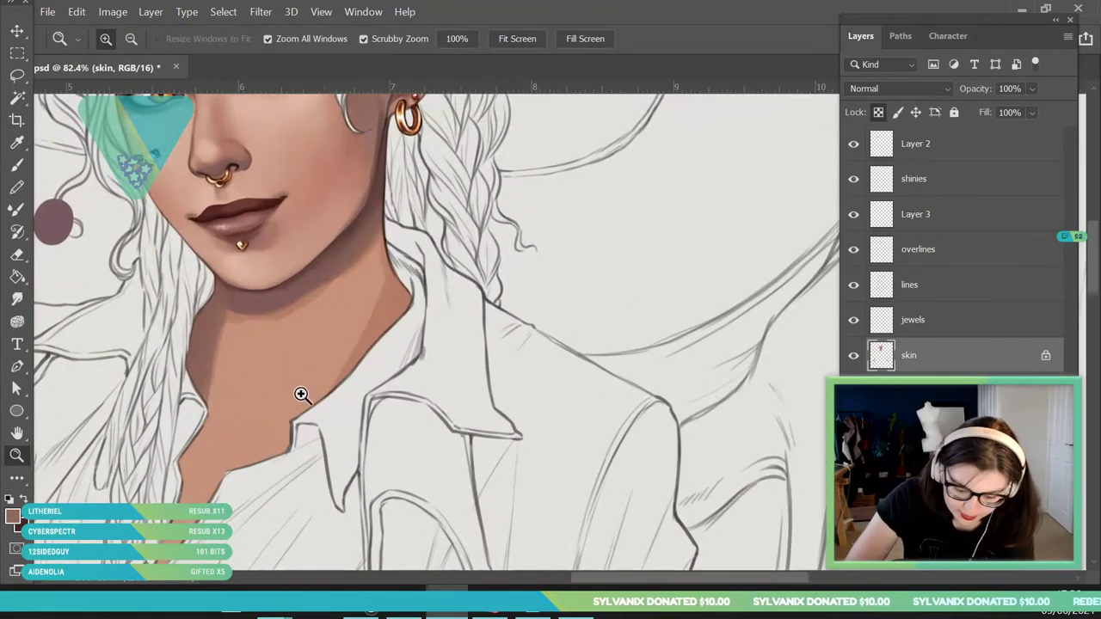
scroll(308, 404, "up", 1)
key("i")
left_click(276, 226)
key("b")
left_click(19, 454)
mouse_move(344, 353)
left_mouse_down()
mouse_move(292, 470)
mouse_move(403, 449)
left_mouse_up()
key("b")
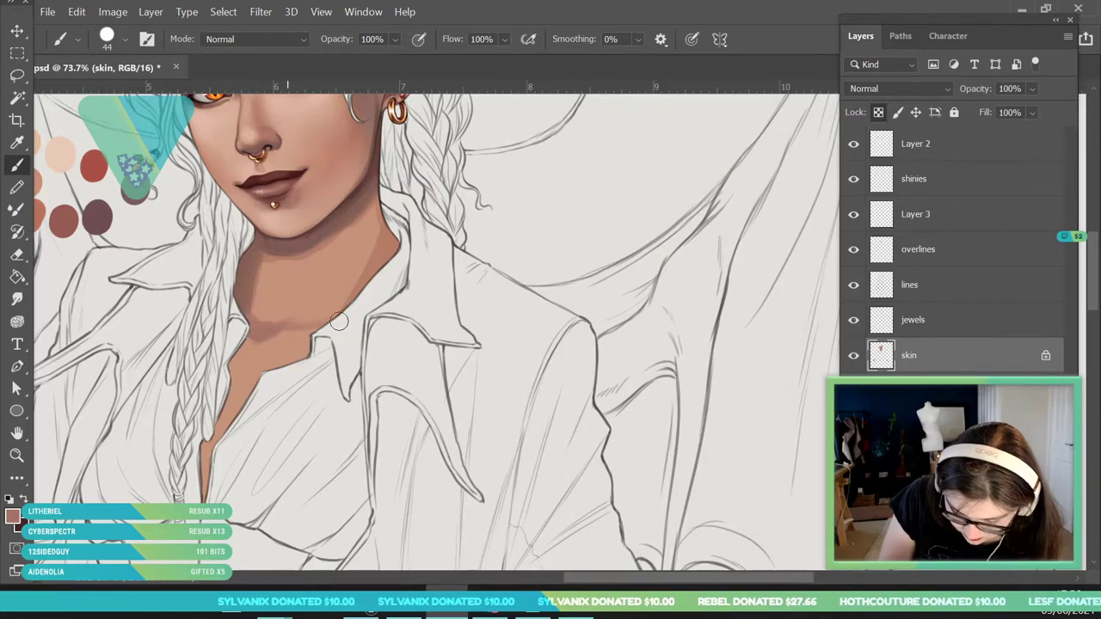
Sample a skin tone at the base of the neck and soften the collarbone shadow with a 66 px brush.
left_click(17, 142)
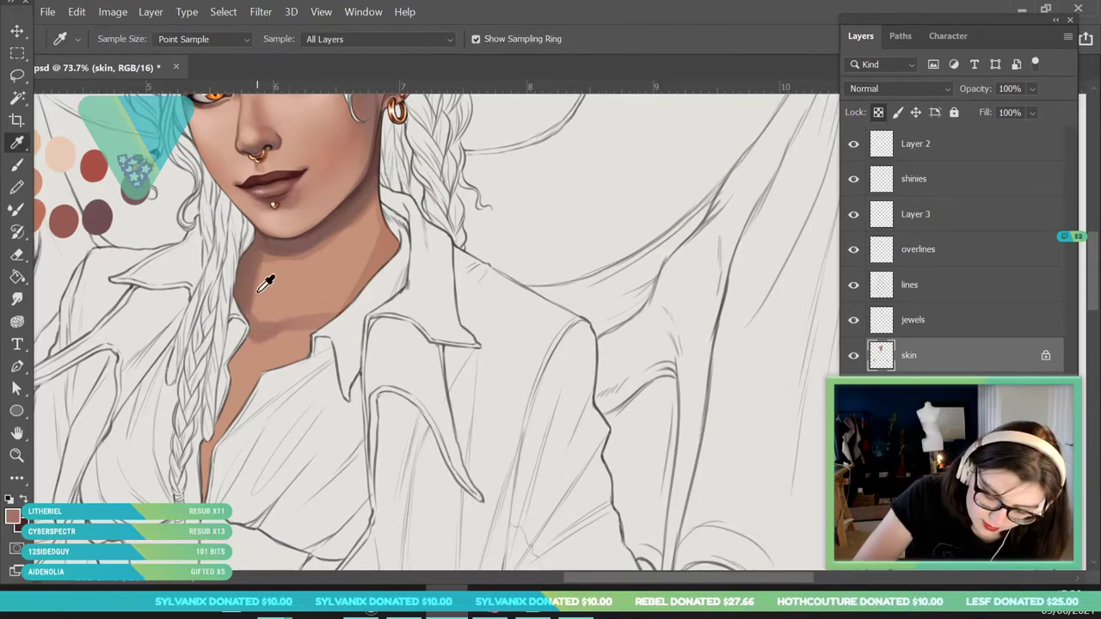
left_click(278, 319)
left_click(18, 166)
left_click(125, 40)
left_click_drag(120, 94, 132, 94)
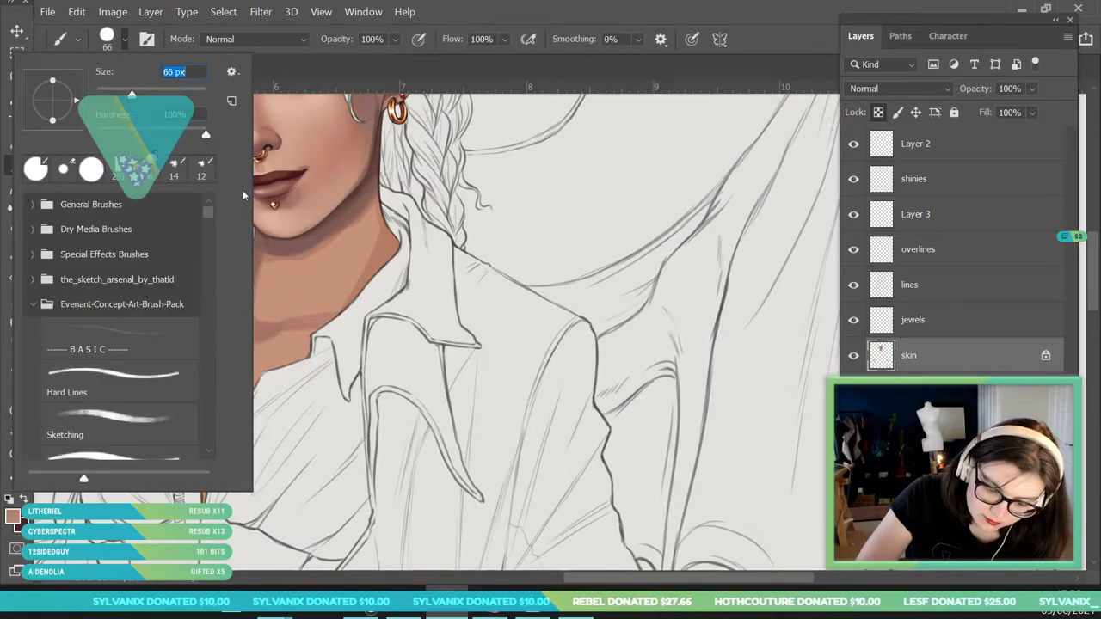
left_click(262, 326)
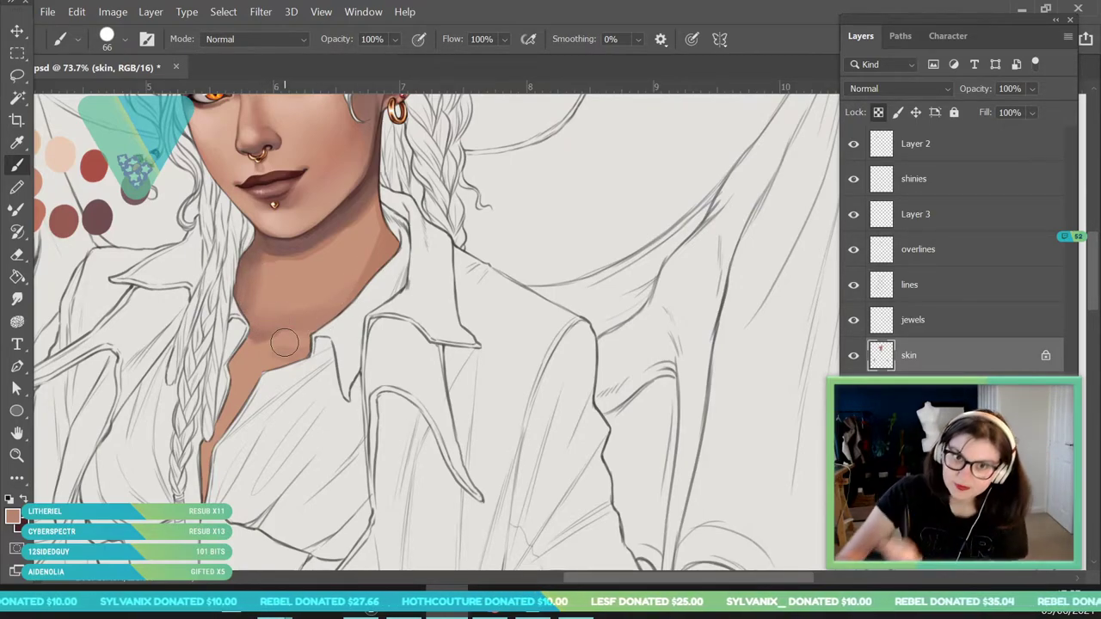
Sample reddish and brown tones beneath the jaw and deepen the shadow on the side of the neck below the ear.
left_click(17, 143)
left_click(370, 234)
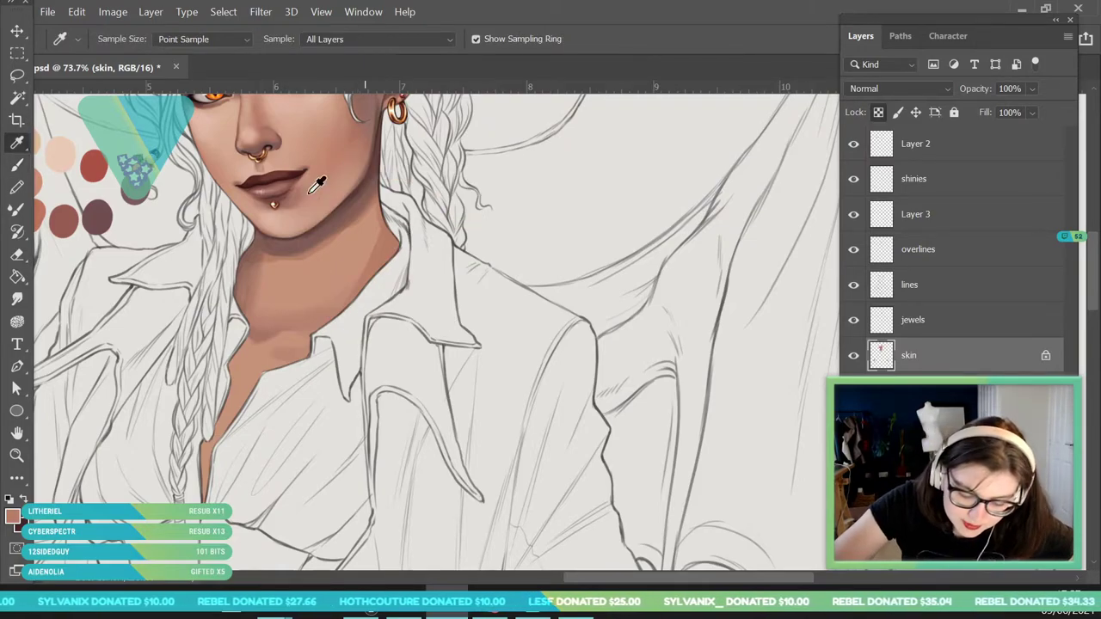
left_click(17, 165)
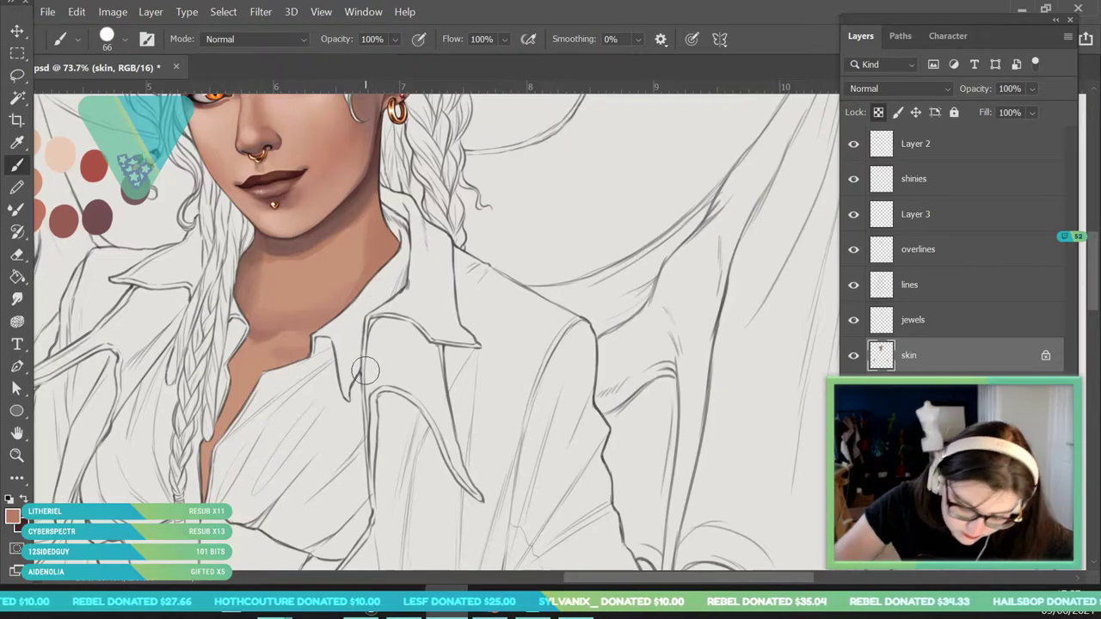
left_click(17, 143)
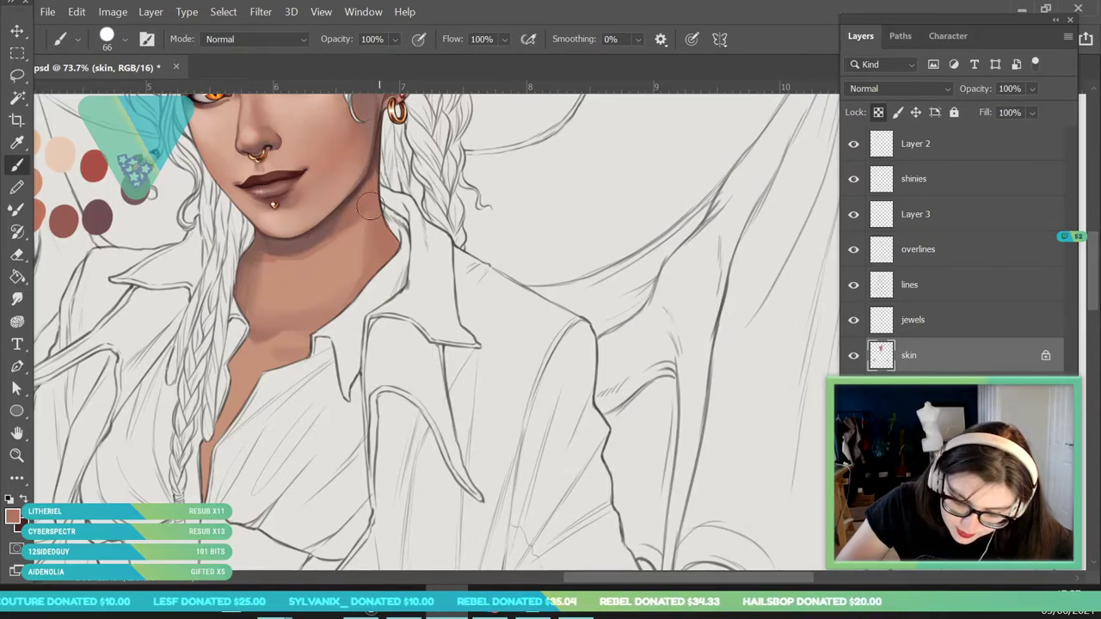
left_click(342, 219, "alt")
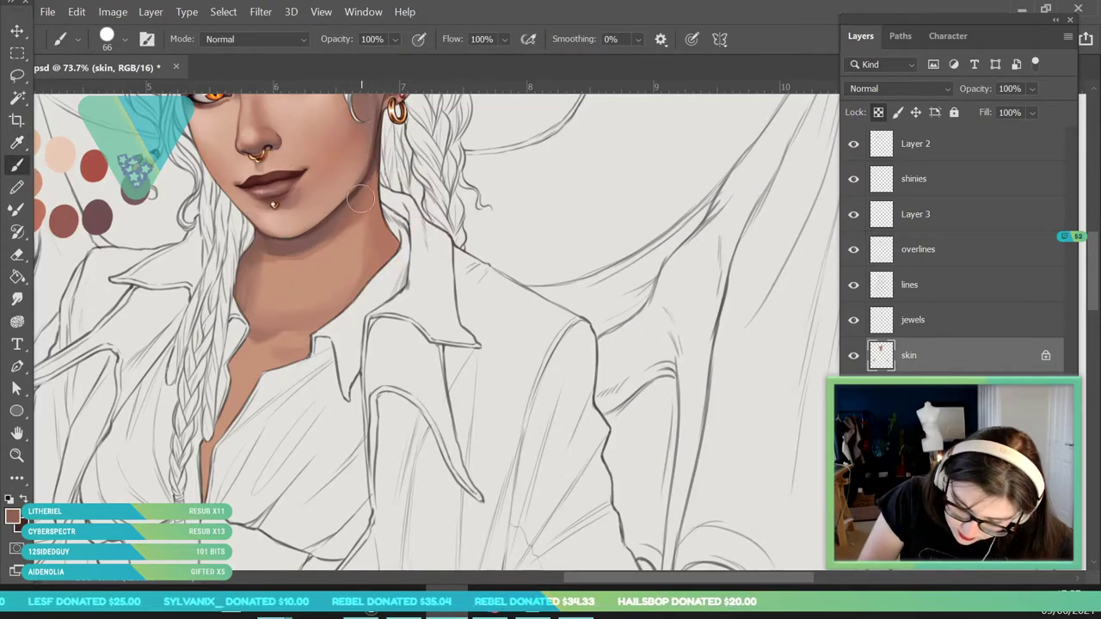
left_click_drag(375, 186, 419, 278)
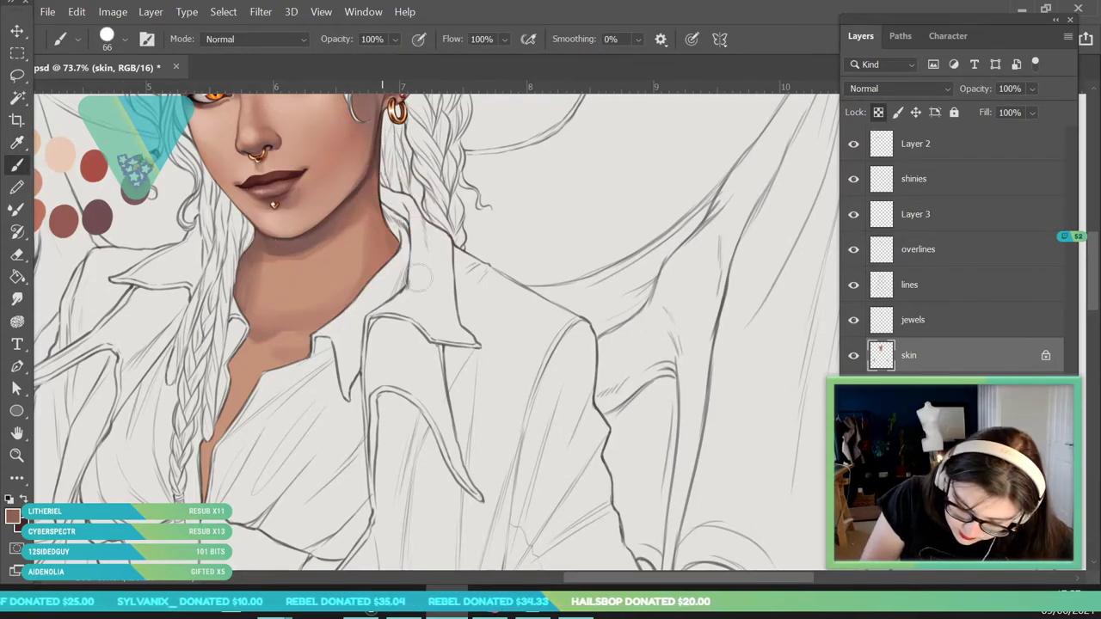
left_click(17, 146)
left_click(263, 259)
left_click(19, 165)
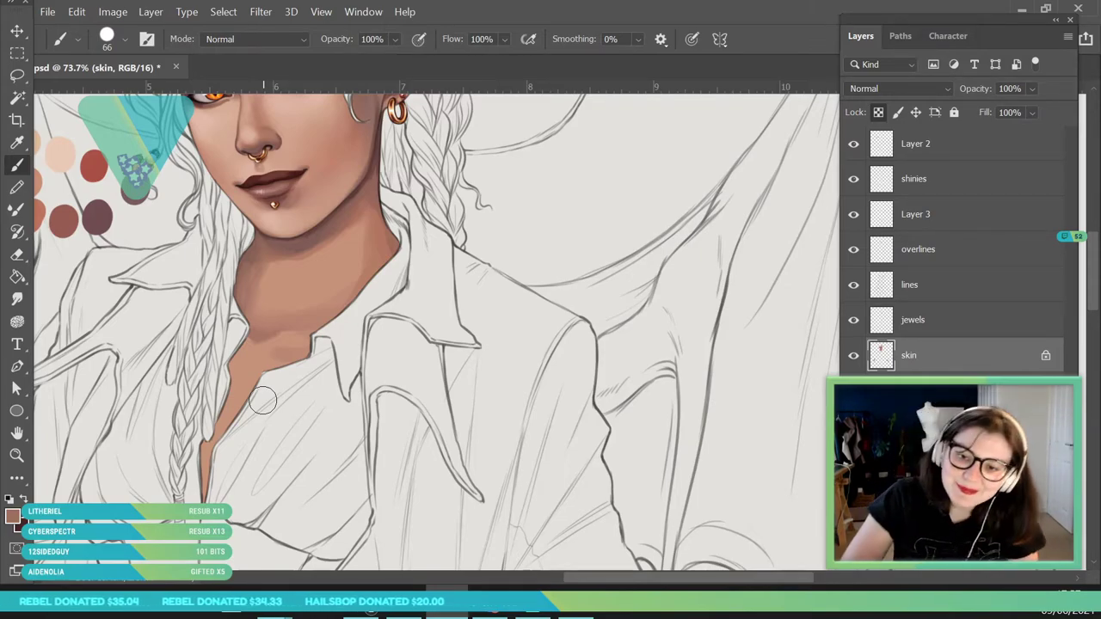
Sample neck skin tones and paint the diagonal neck muscle running down from the ear with a 67 px brush.
left_click(17, 456)
left_click_drag(258, 344, 395, 387)
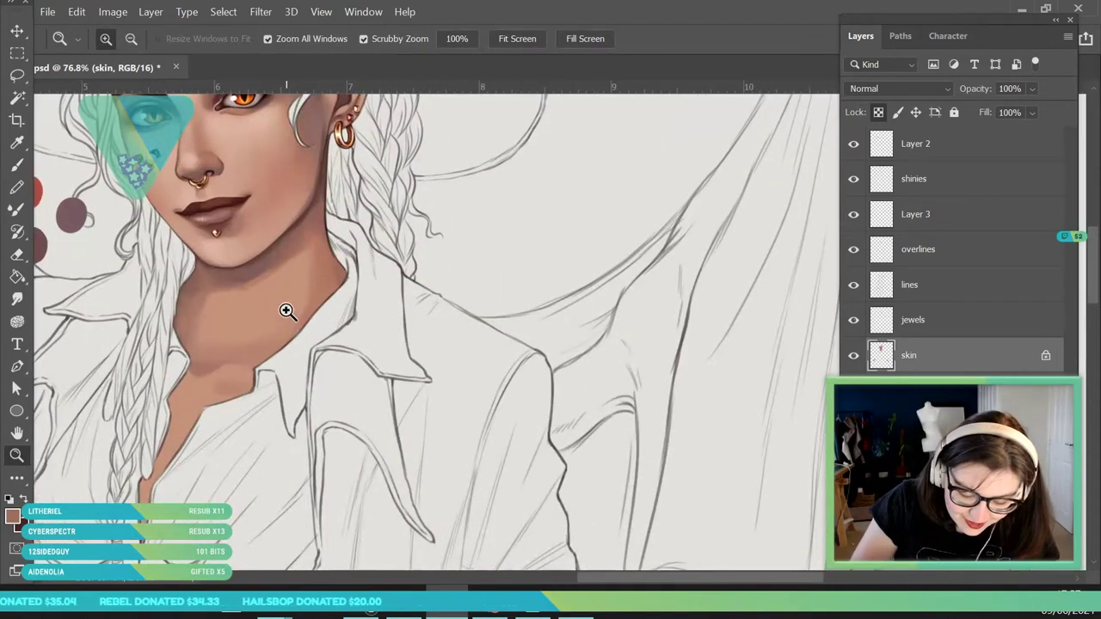
key("i")
left_click(301, 313)
key("b")
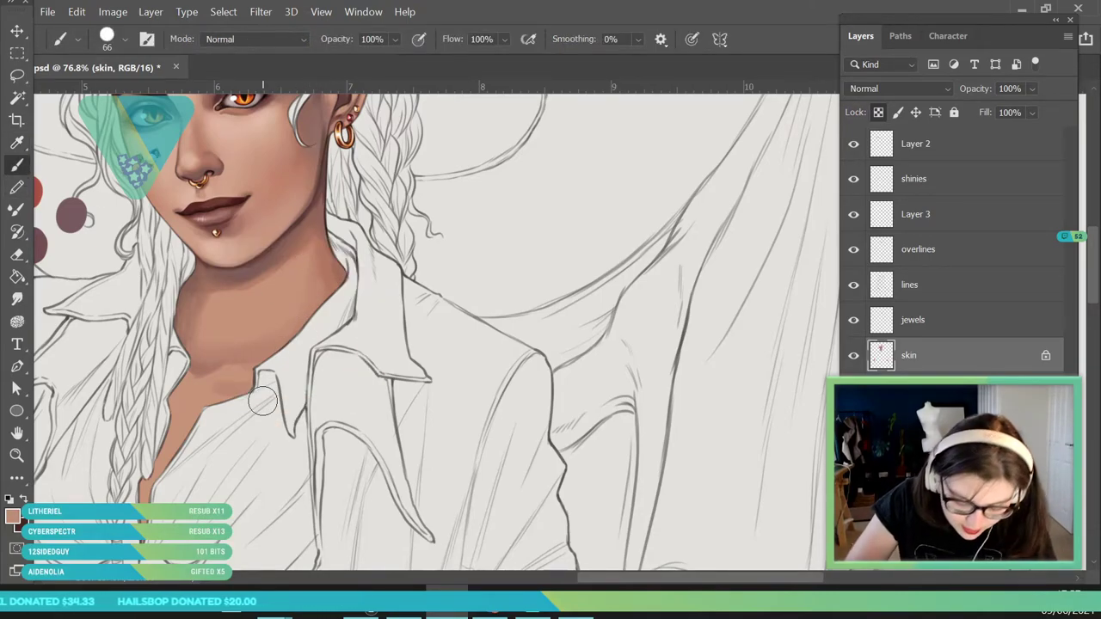
key("i")
key("b")
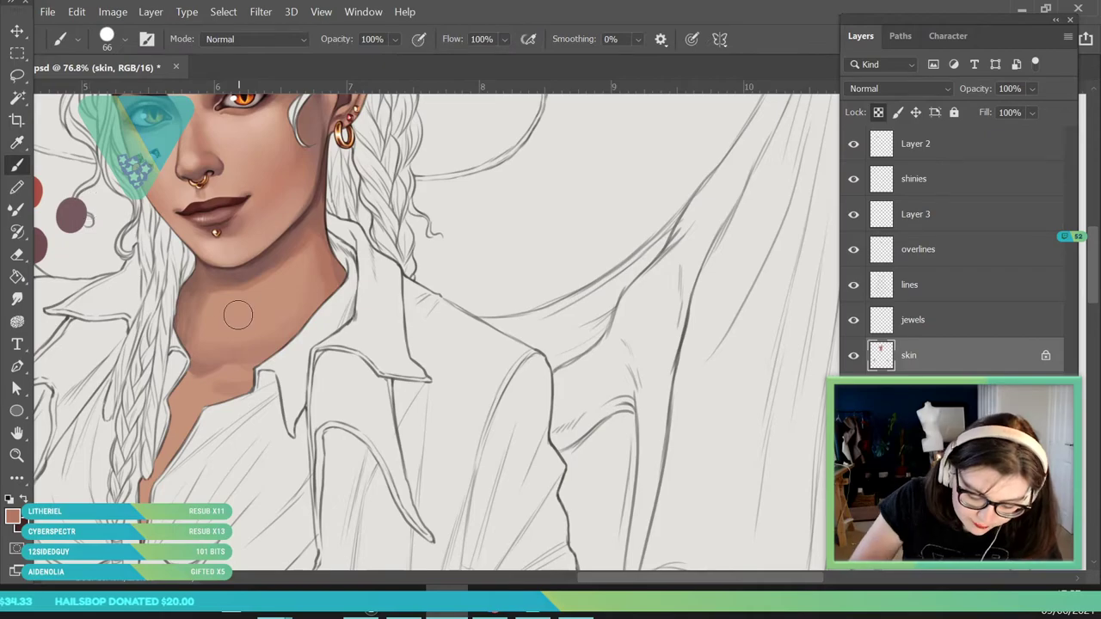
left_click(117, 39)
left_click(311, 261)
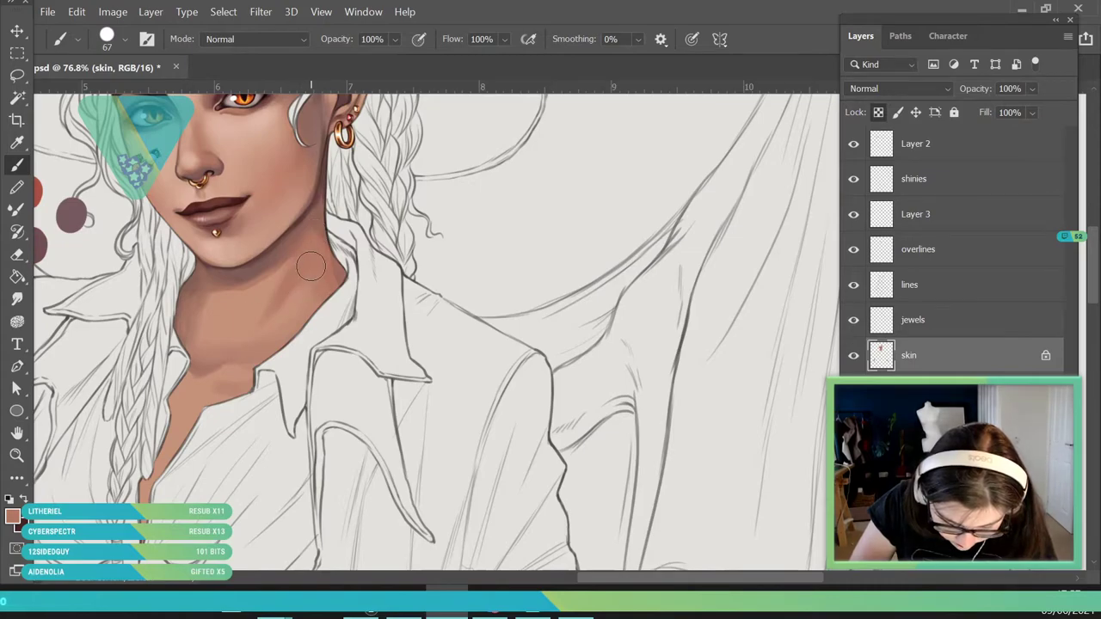
Blend the neck muscle's edges with a sampled mid tone and a darker tone taken from the jaw shadow.
left_click(270, 301, "alt")
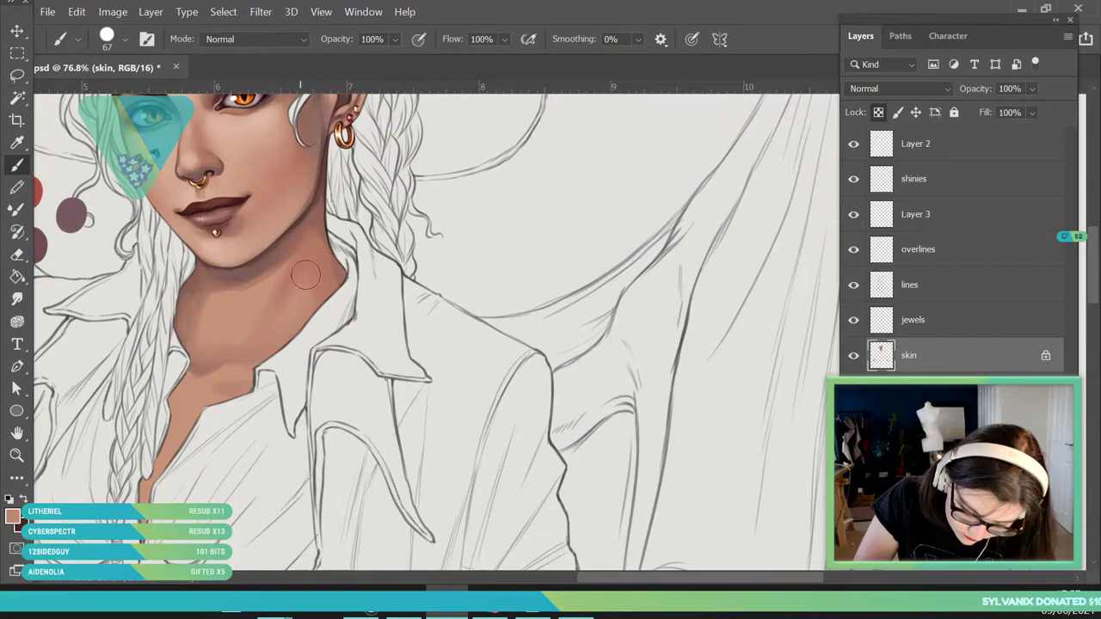
key("i")
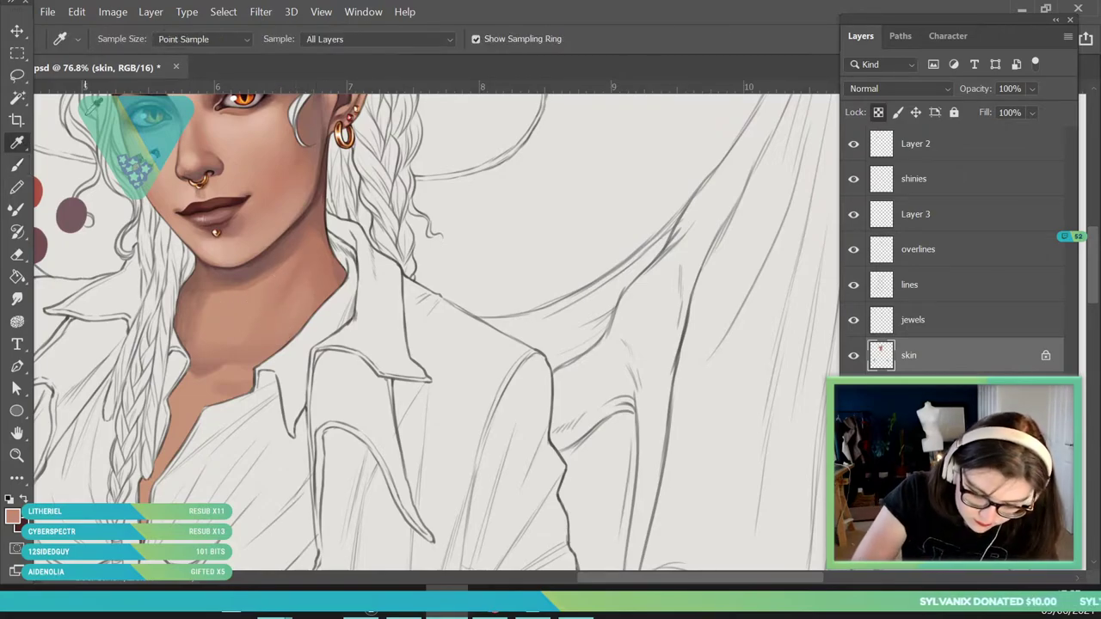
left_click(315, 227)
key("b")
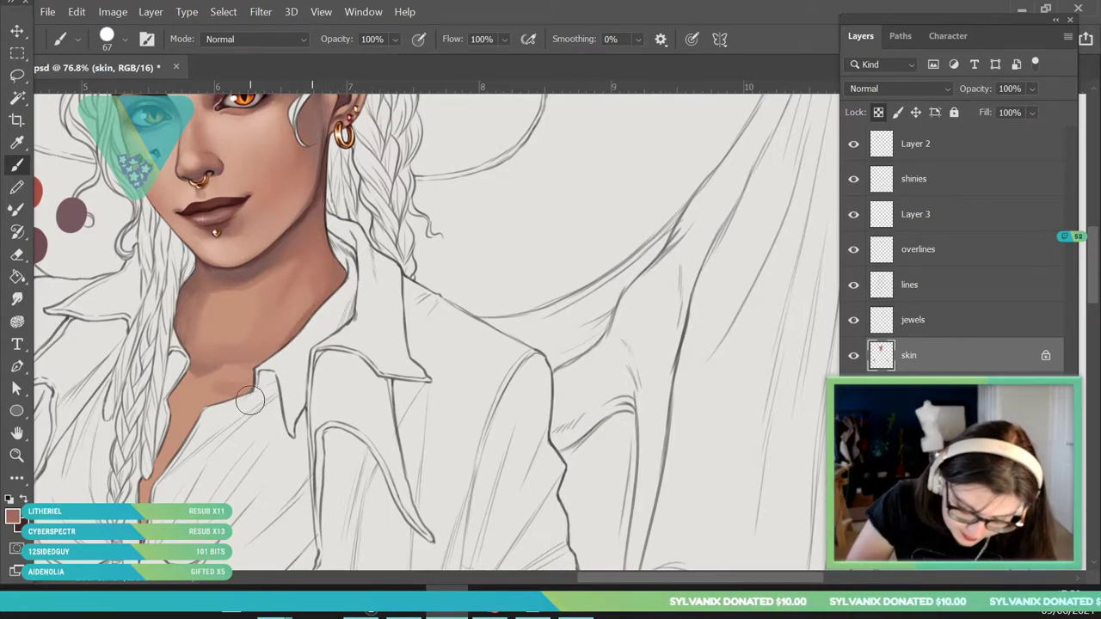
Sample a lighter tone from the middle of the neck and blend it into the shadowed side near the braid.
left_click(25, 461)
left_click_drag(307, 308, 352, 399)
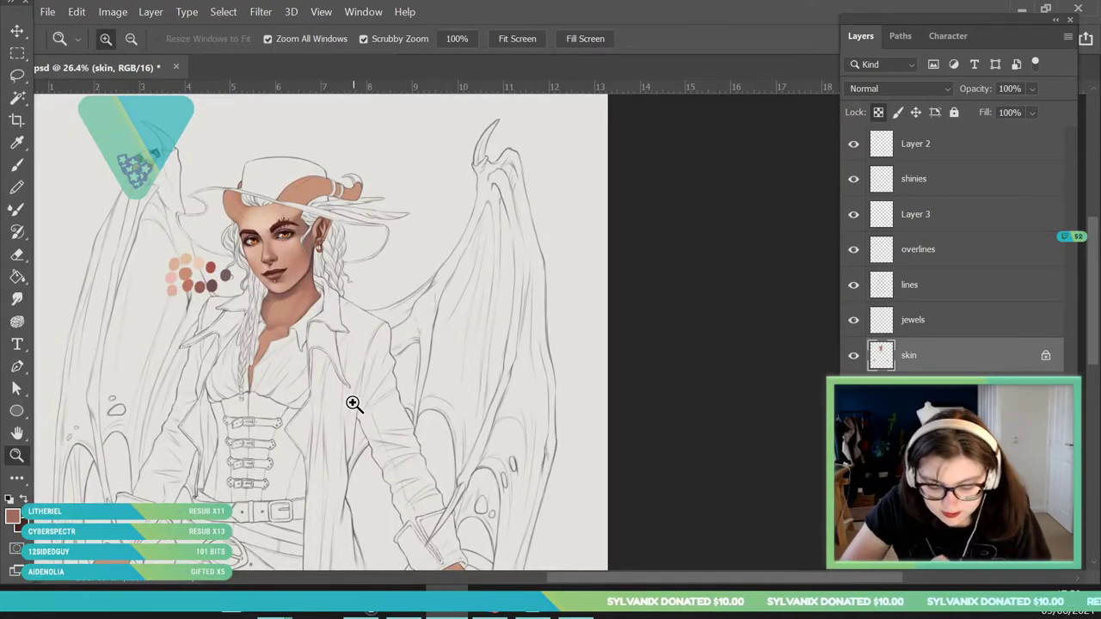
scroll(302, 289, "up", 4)
key("i")
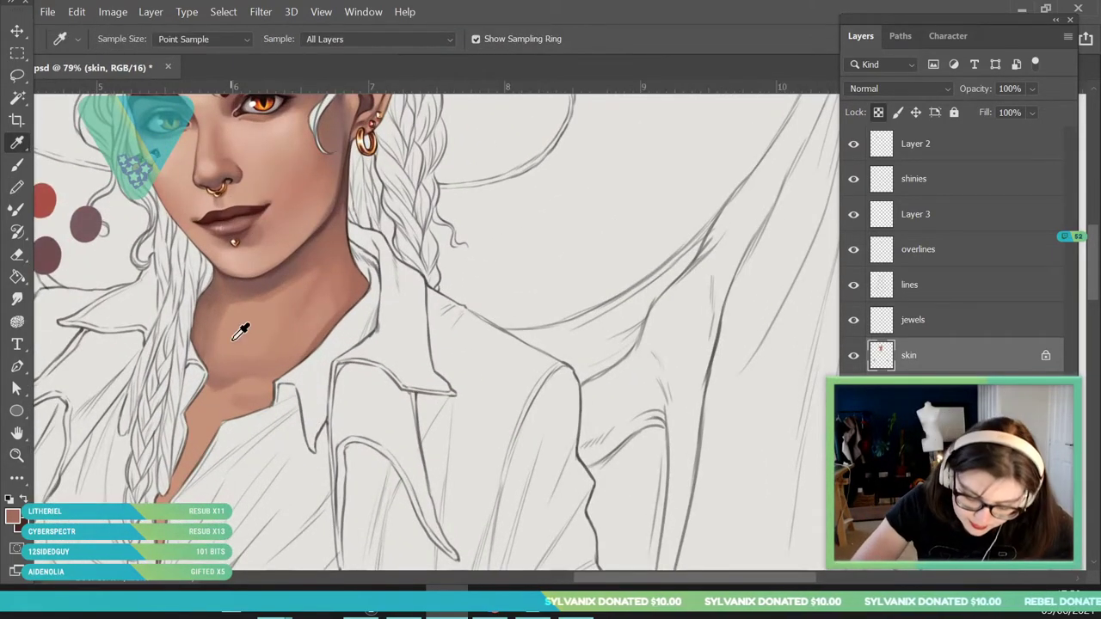
key("b")
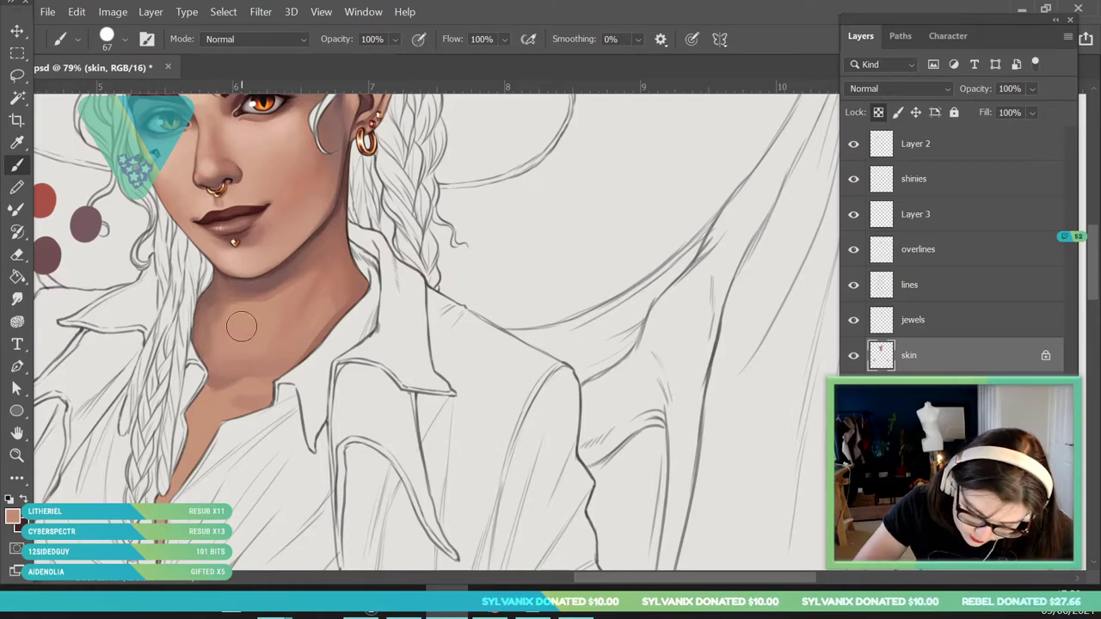
left_click_drag(228, 352, 207, 373)
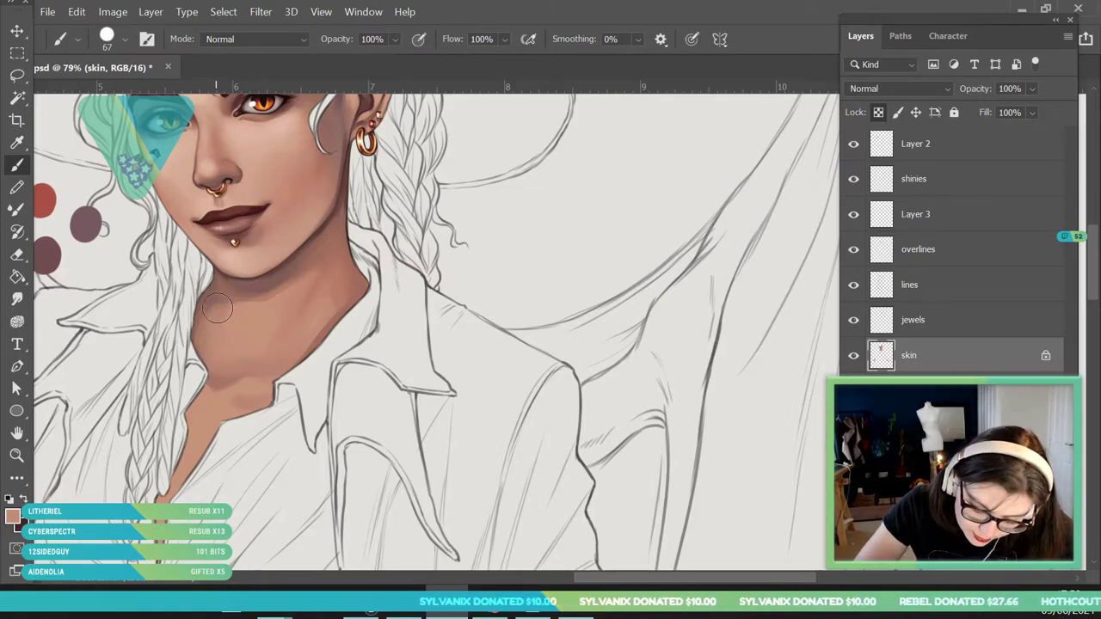
Sample neighbouring skin tones and smooth the transition between the lower neck and the collarbone area.
left_click(17, 456)
left_click_drag(339, 439, 256, 388)
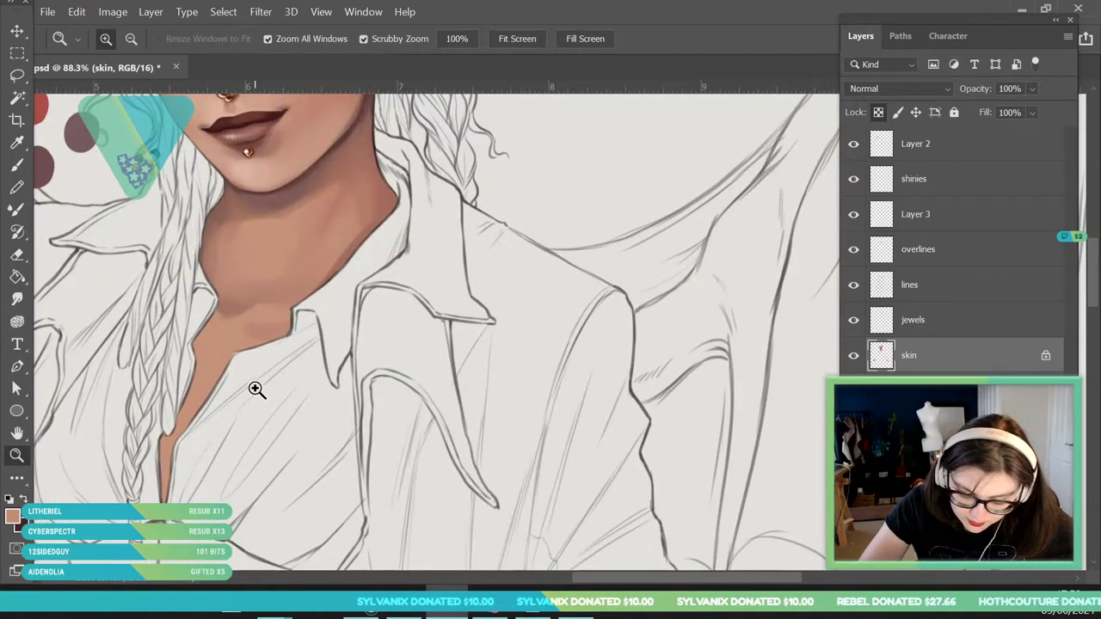
left_click(18, 146)
key("b")
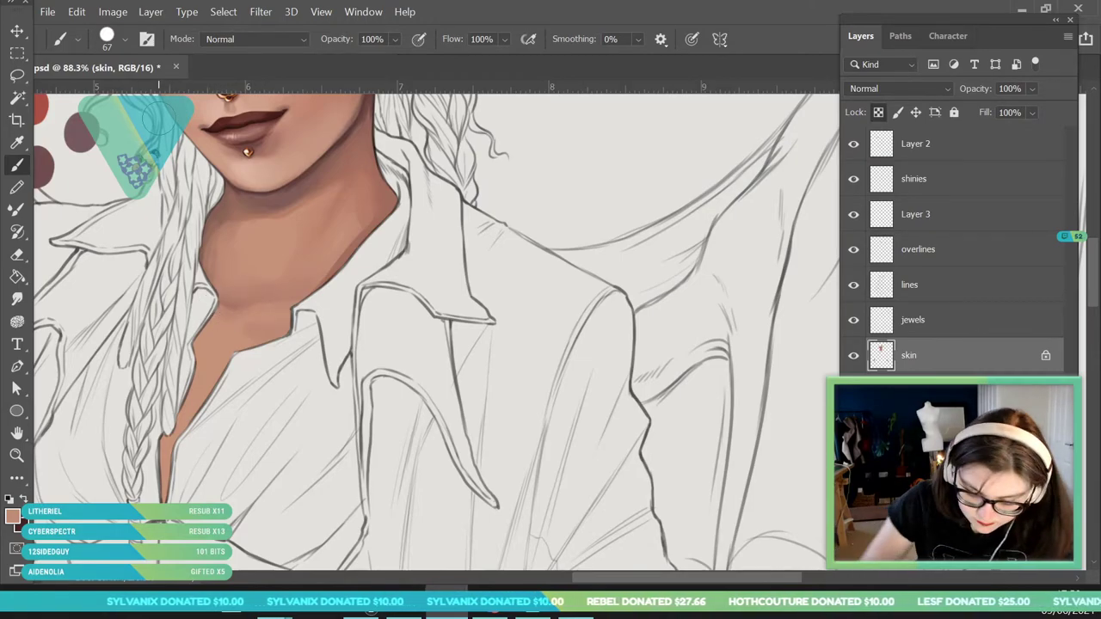
left_click(17, 143)
key("b")
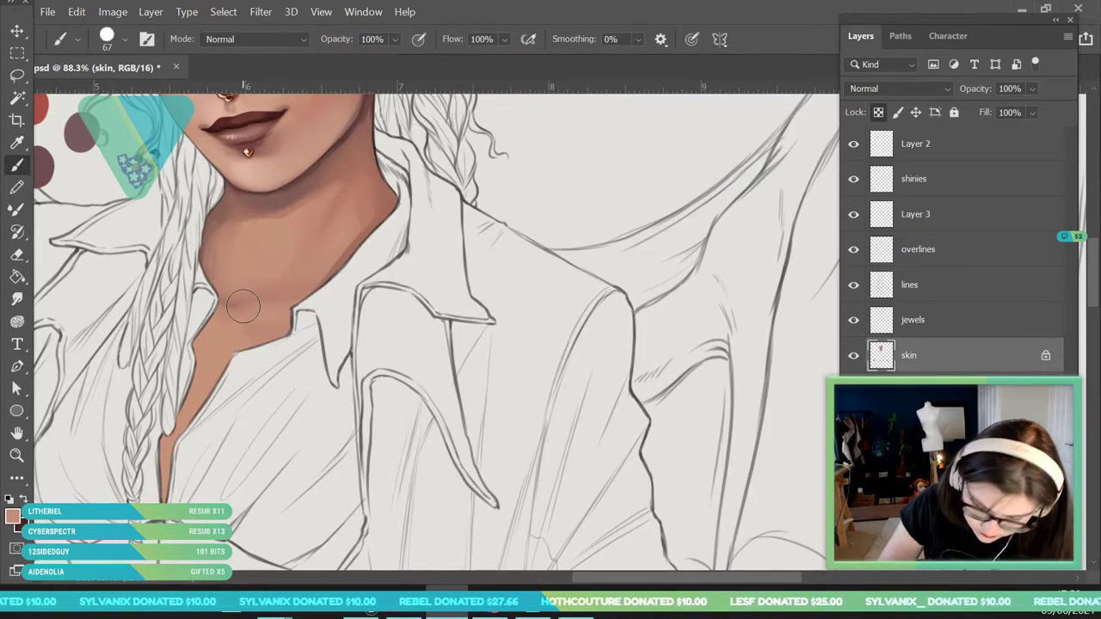
key("i")
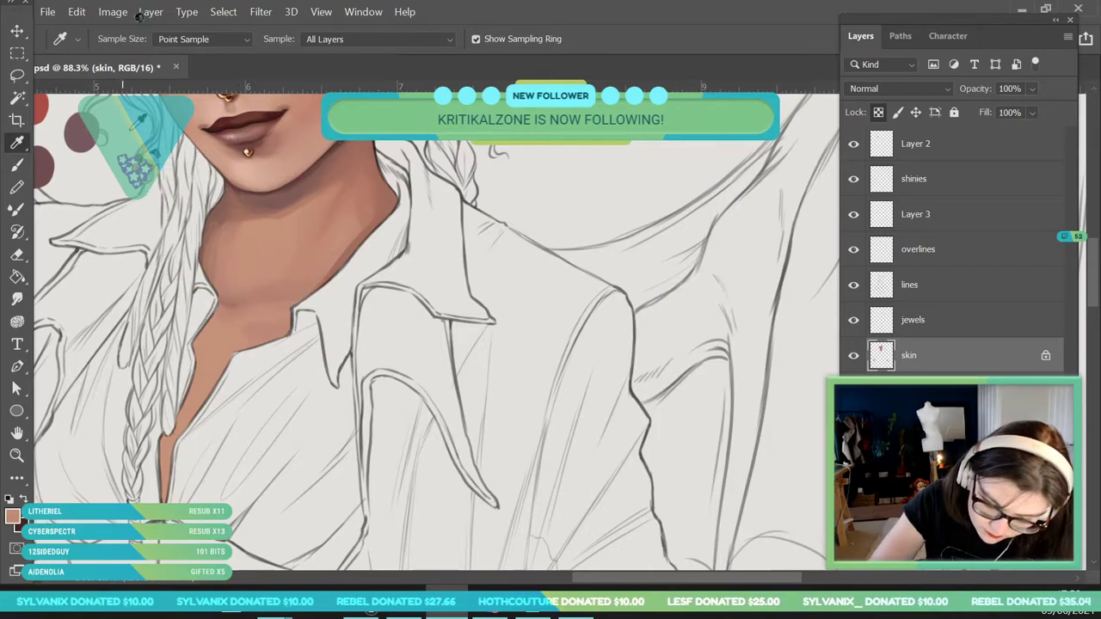
key("b")
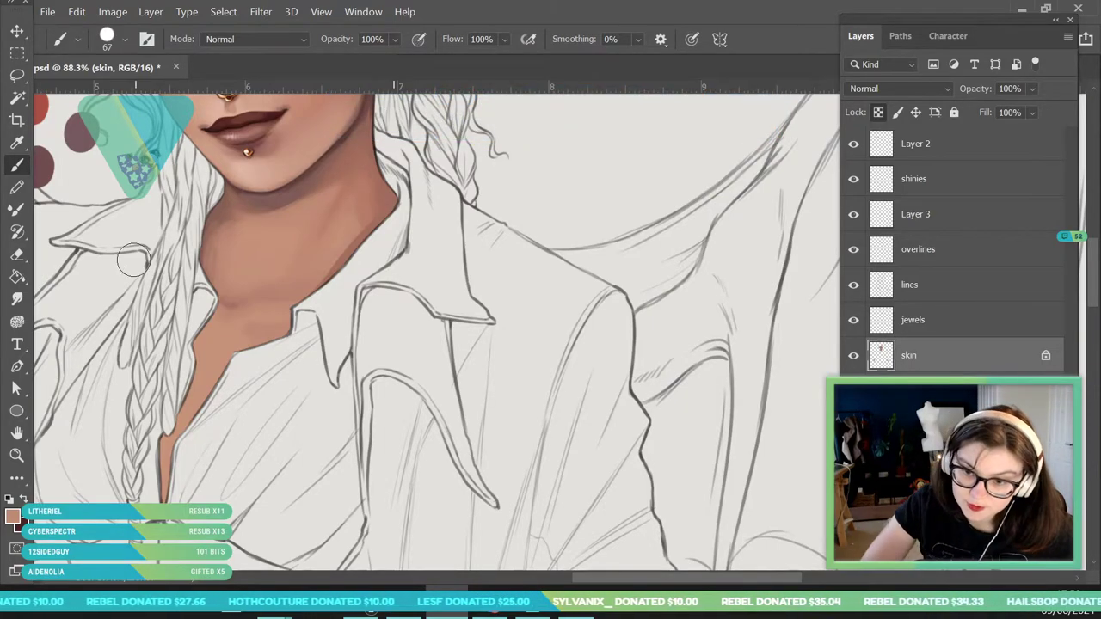
Sample a darker neck tone and shade the skin edge of the chest opening beside the braid with a 31 px brush.
key("z")
mouse_move(170, 269)
left_mouse_down()
mouse_move(86, 297)
mouse_move(248, 356)
mouse_move(274, 352)
left_mouse_up()
scroll(191, 307, "up", 3)
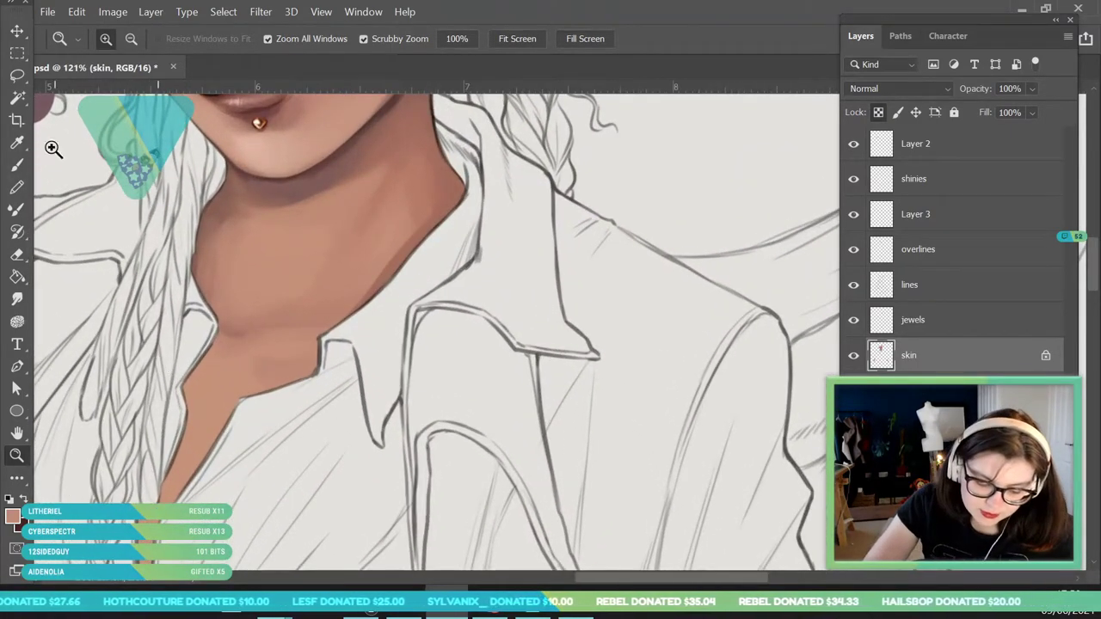
key("i")
left_click(375, 230)
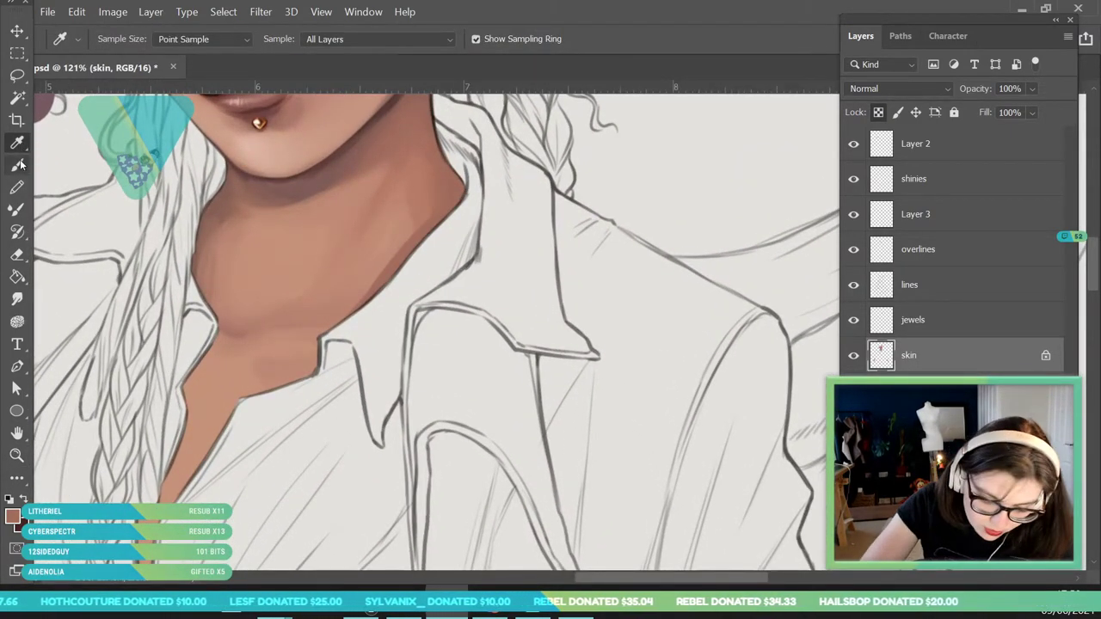
left_click(18, 165)
left_click(125, 38)
left_click(311, 395)
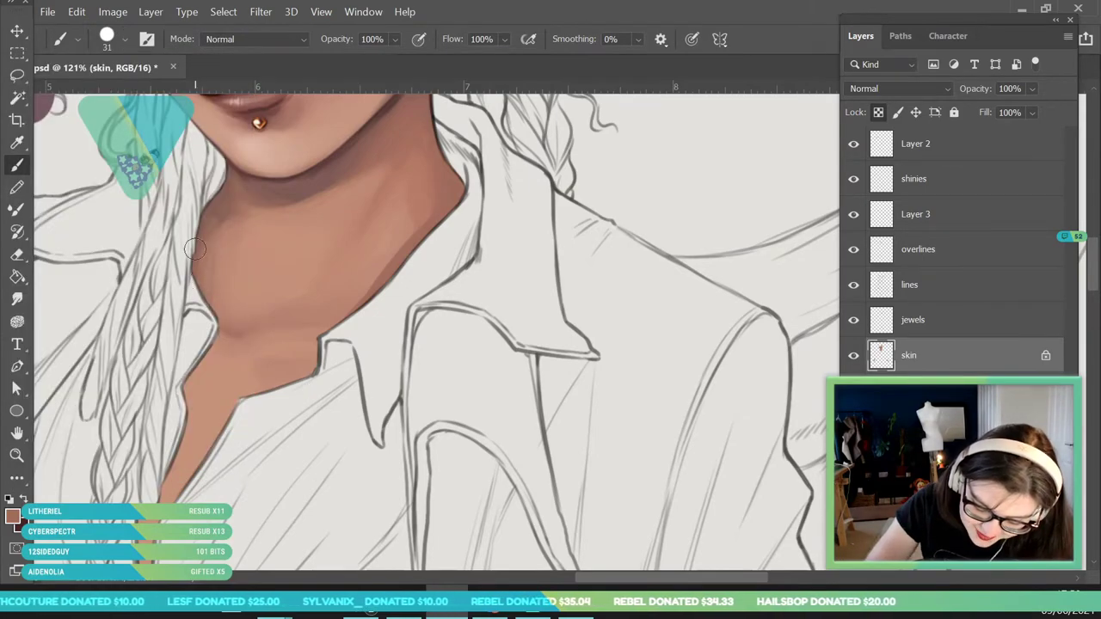
left_click_drag(220, 333, 191, 394)
Shade the narrow lower end of the chest opening and soften it with a lighter tone sampled from the upper chest.
key("z")
left_click_drag(277, 252, 249, 422)
scroll(249, 421, "up", 3)
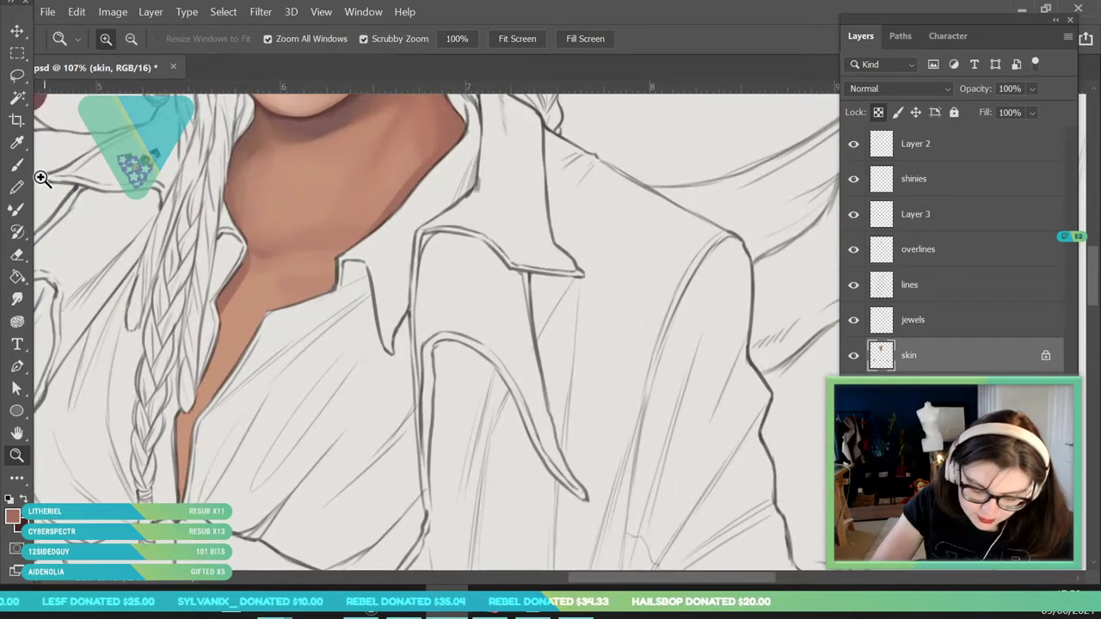
key("b")
left_click_drag(222, 314, 206, 353)
left_click_drag(178, 457, 186, 432)
left_click(289, 267, "alt")
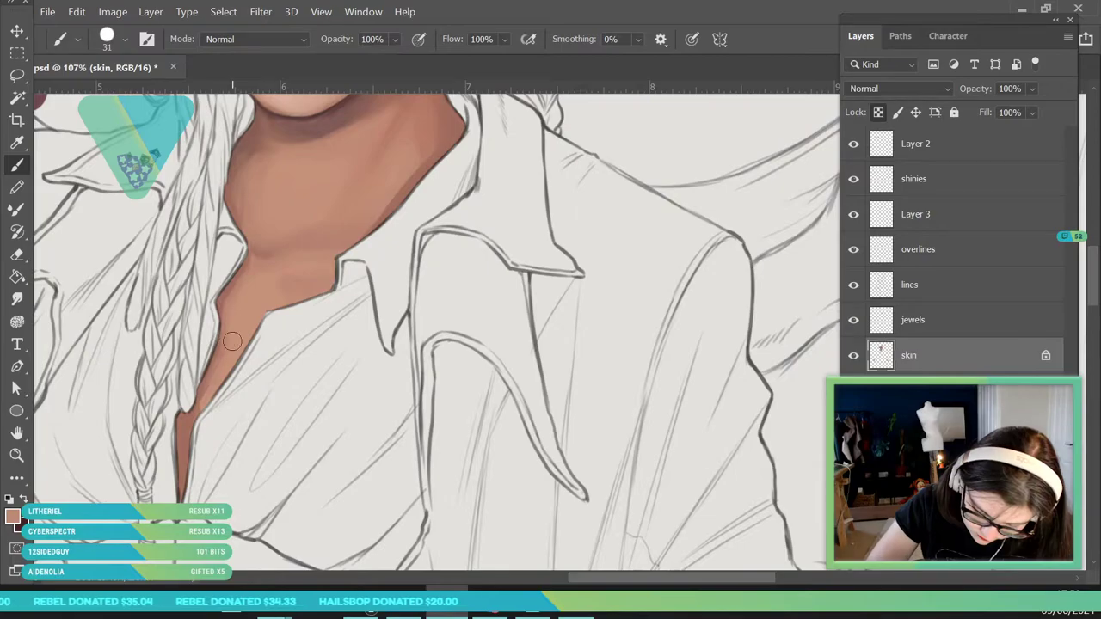
key("ctrl+space")
mouse_move(282, 376)
left_mouse_down()
mouse_move(204, 465)
mouse_move(182, 471)
left_mouse_up()
mouse_move(306, 378)
left_mouse_down()
mouse_move(331, 374)
mouse_move(307, 339)
left_mouse_up()
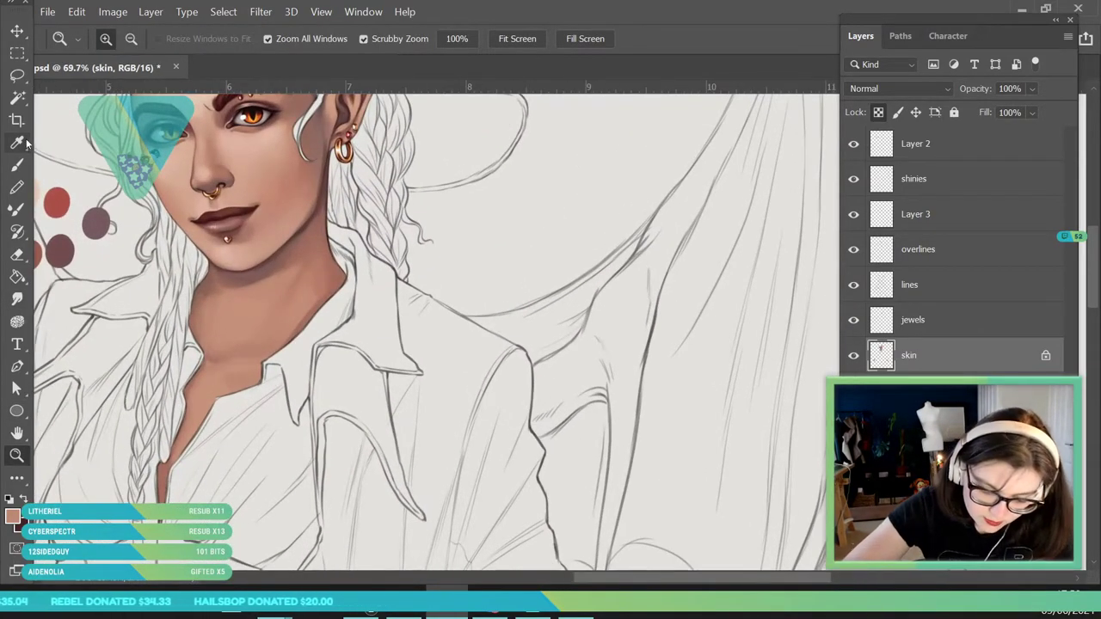
Sample the skin tone at the base of the neck and brush it broadly over the collarbone area with a 259 px brush.
left_click(18, 143)
left_click(254, 350)
left_click(17, 165)
left_click(125, 39)
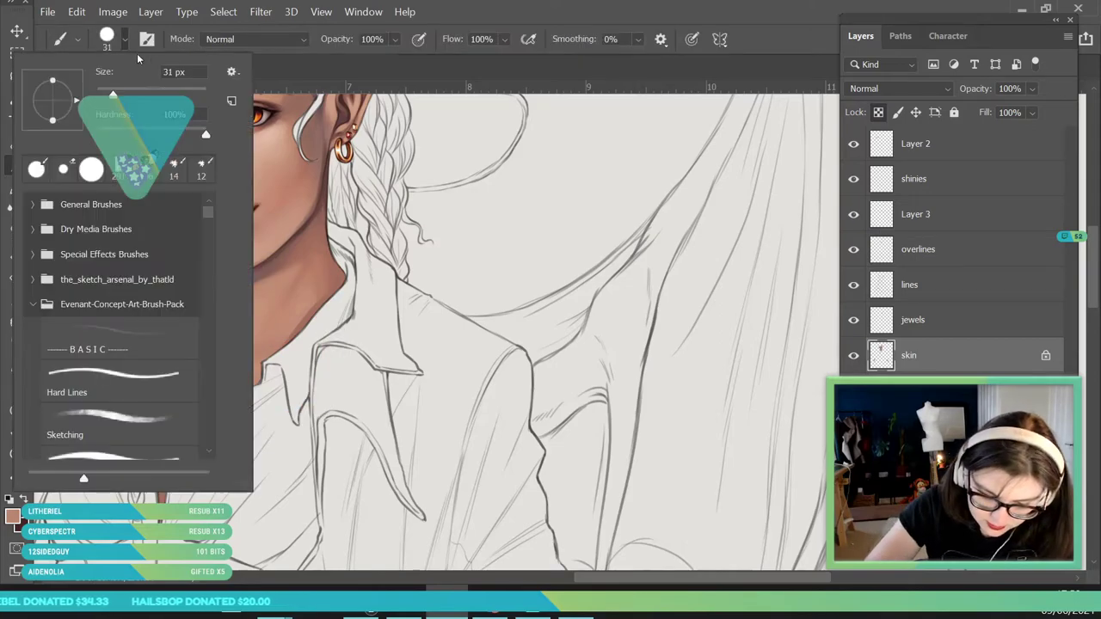
left_click(297, 415)
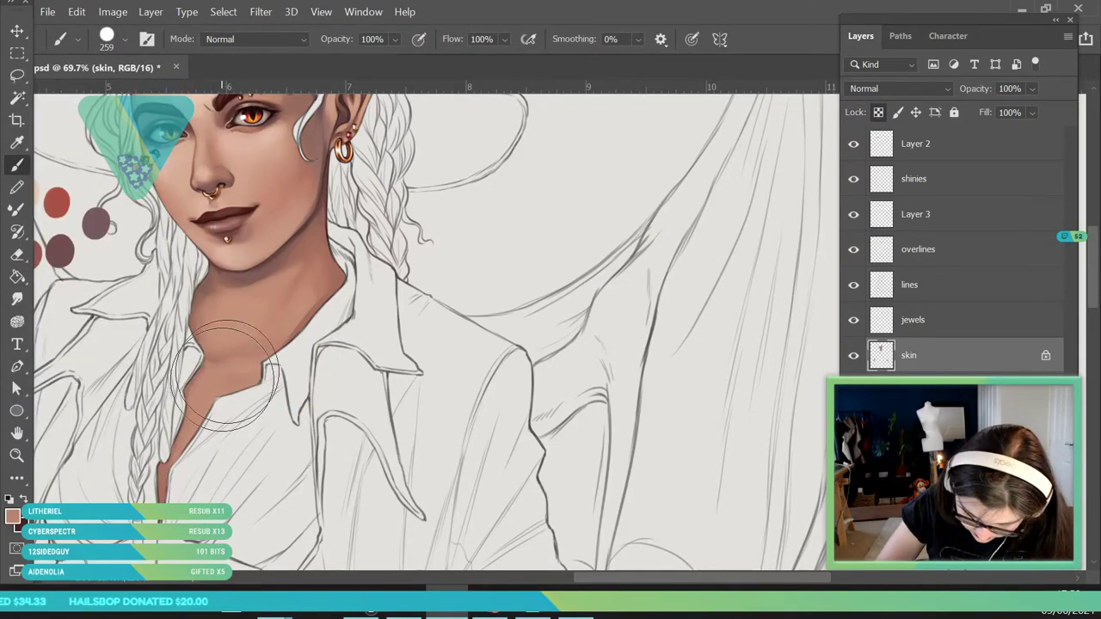
mouse_move(215, 379)
left_mouse_down()
mouse_move(259, 333)
mouse_move(269, 347)
mouse_move(311, 317)
mouse_move(325, 344)
left_mouse_up()
Sample the light skin tone of the chin and brush it softly over the upper chest inside the shirt opening.
key("i")
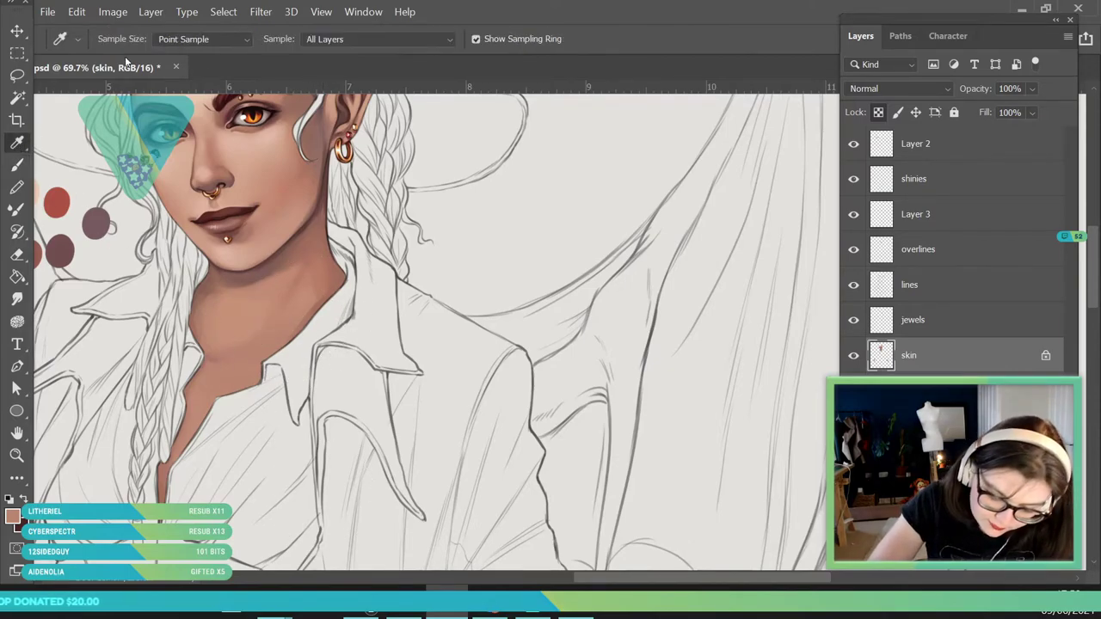
left_click(246, 256)
key("b")
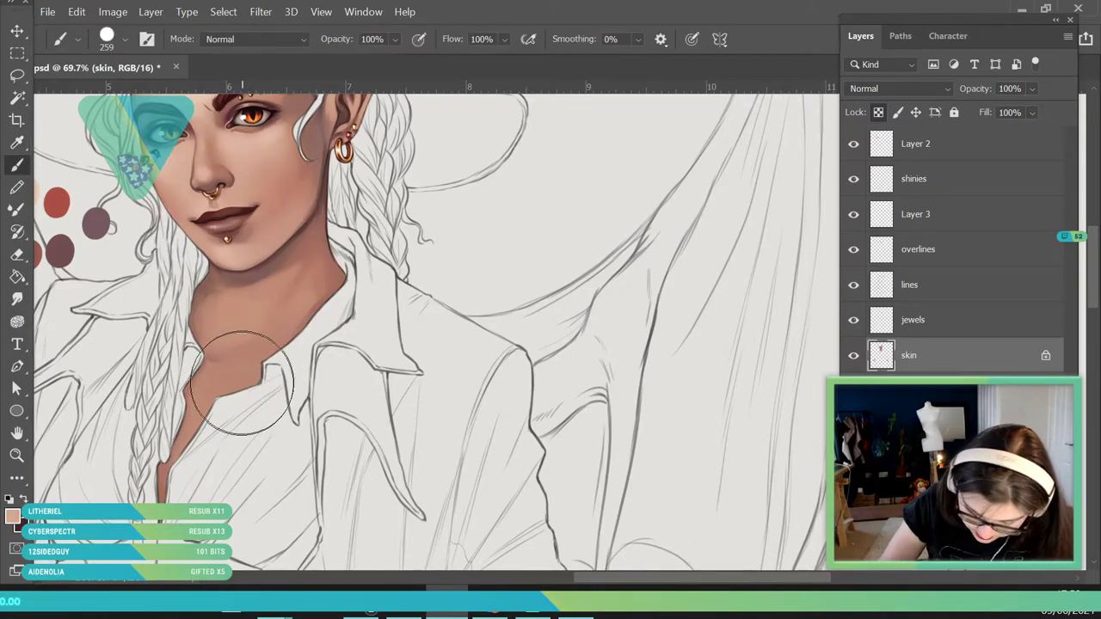
mouse_move(253, 387)
left_mouse_down()
mouse_move(197, 424)
mouse_move(179, 502)
mouse_move(250, 390)
mouse_move(213, 399)
mouse_move(184, 459)
mouse_move(256, 392)
mouse_move(202, 401)
mouse_move(213, 456)
left_mouse_up()
Resample the upper chest tones and blend the skin down the shirt opening with a 117 px brush.
key("i")
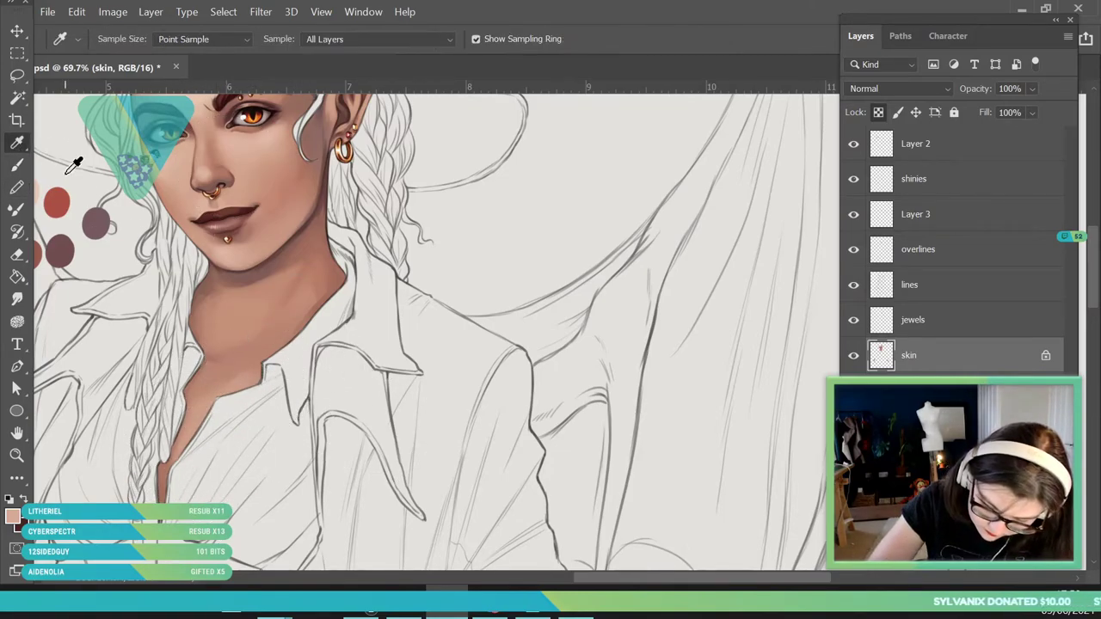
left_click(233, 376)
key("b")
right_click(262, 348)
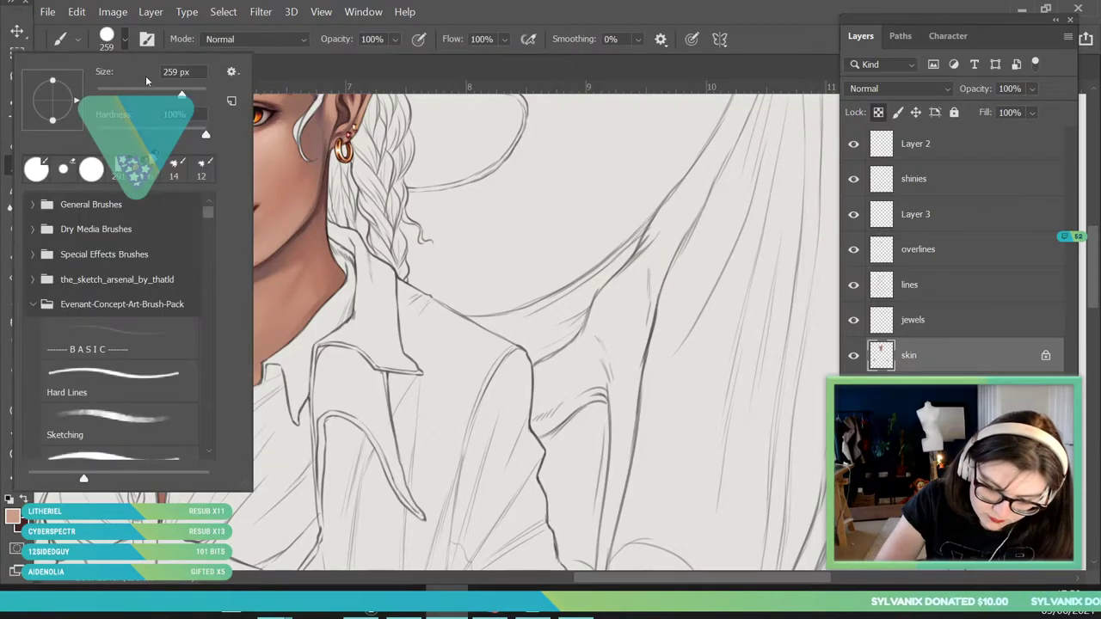
left_click(301, 401)
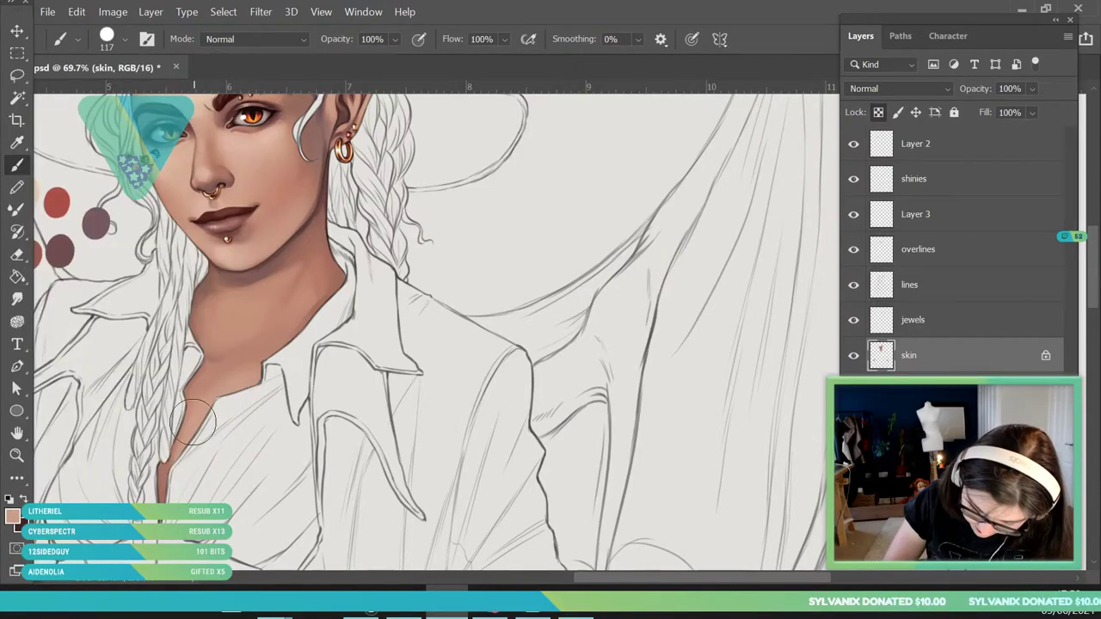
key("i")
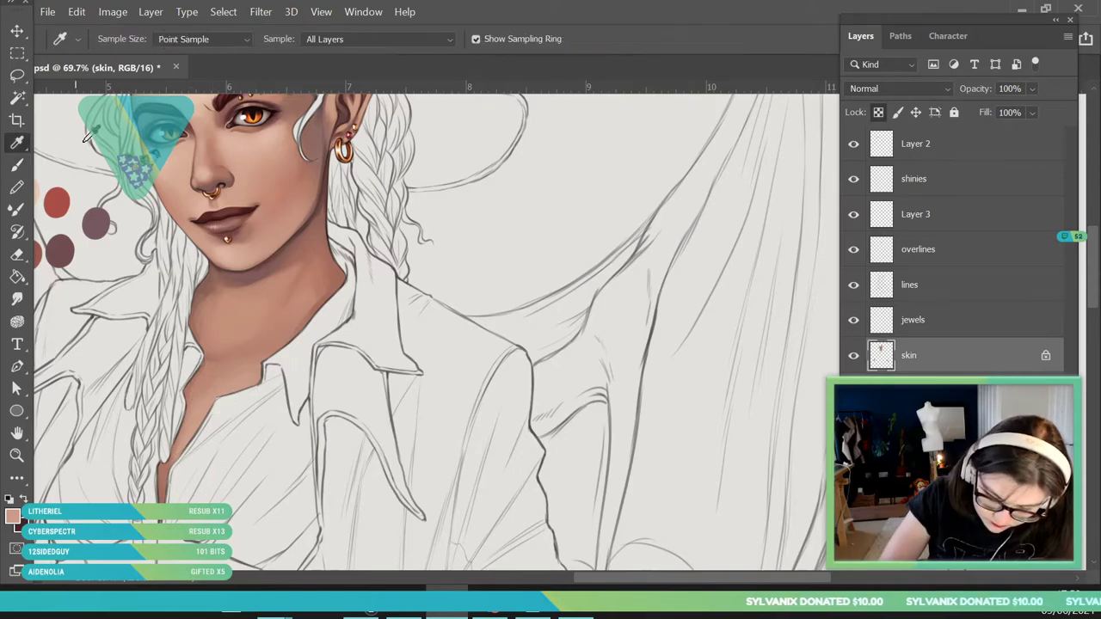
key("b")
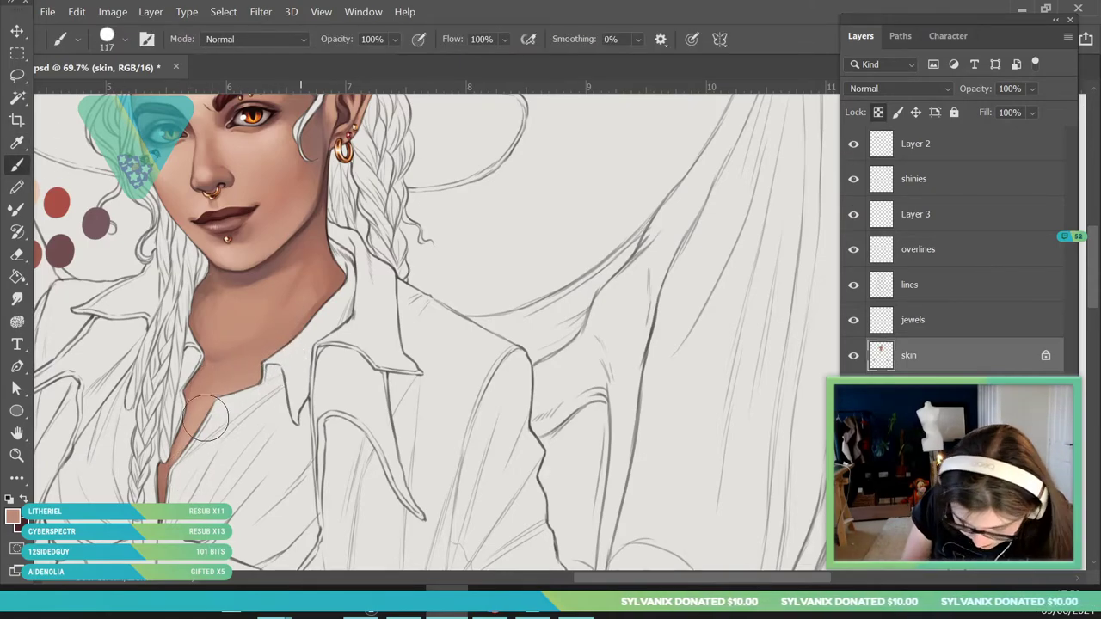
Sample a light tone from the chin and paint a lighter area on the neck beside the braid.
key("z")
left_click_drag(128, 371, 57, 427)
mouse_move(269, 315)
left_mouse_down()
mouse_move(241, 484)
mouse_move(276, 400)
mouse_move(246, 413)
mouse_move(214, 358)
left_mouse_up()
key("i")
left_click(226, 264)
key("b")
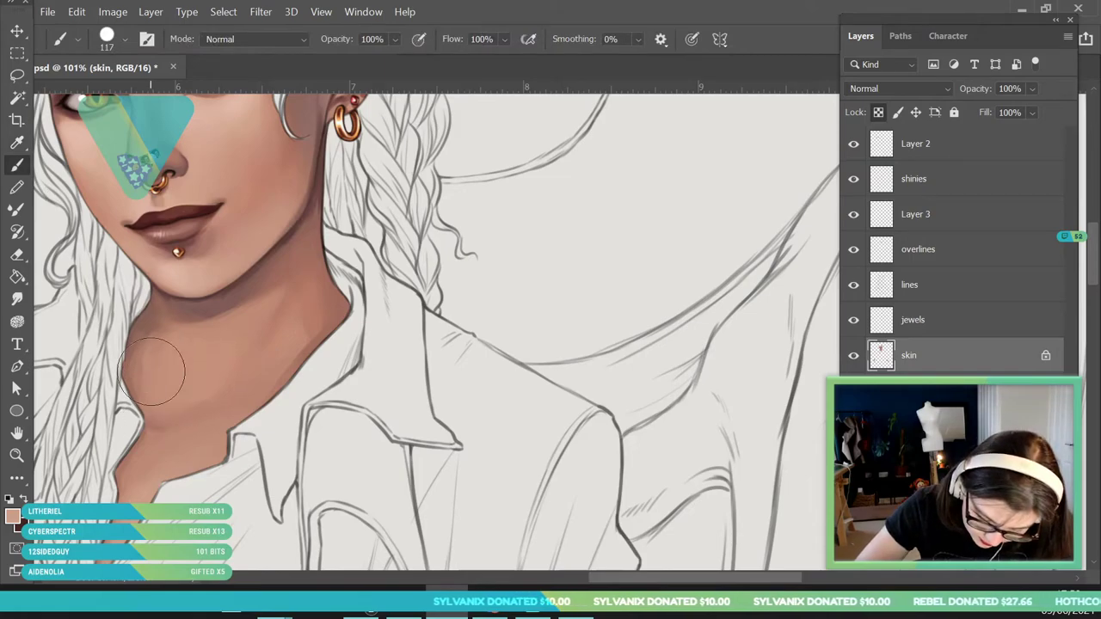
left_click_drag(156, 331, 153, 311)
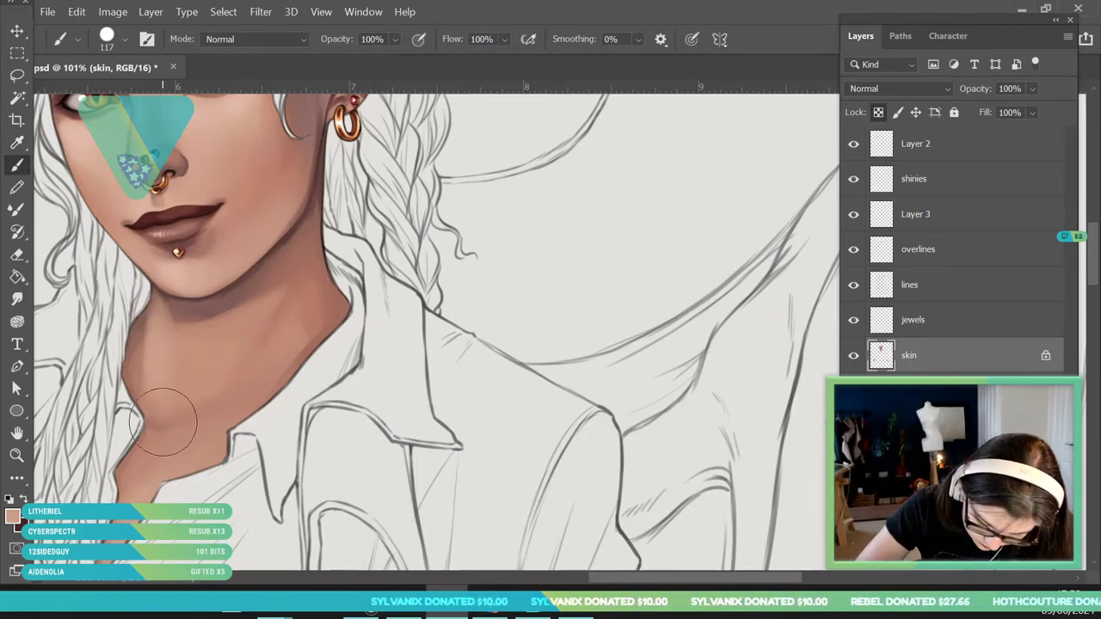
Sample the cheek and upper neck tones and blend the neck edge beside the braid with a 55 px brush.
key("i")
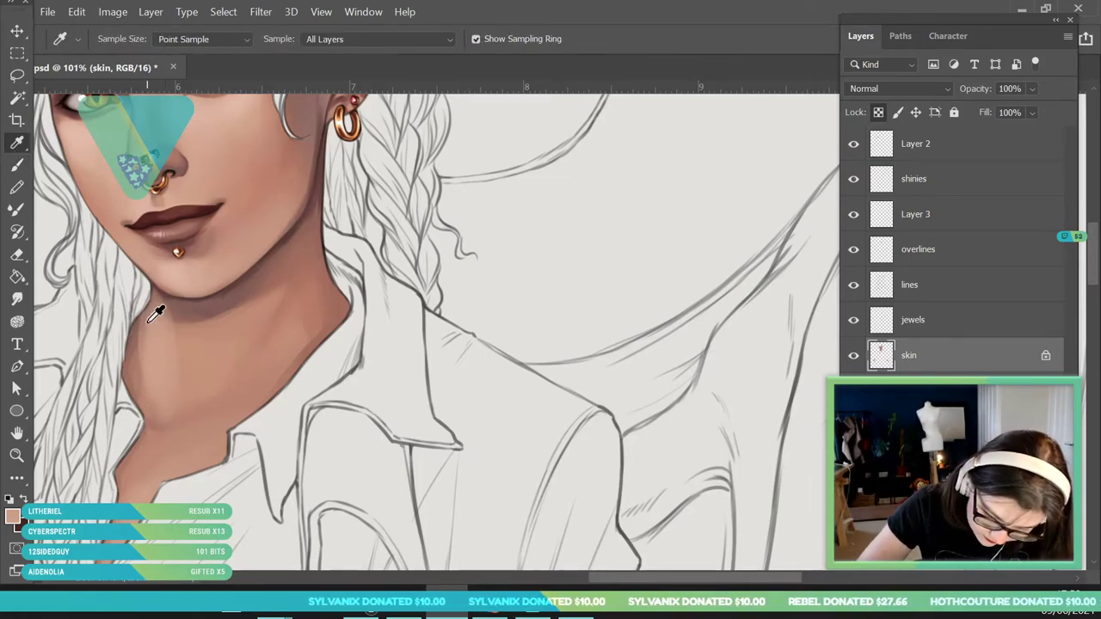
left_click(301, 157)
key("b")
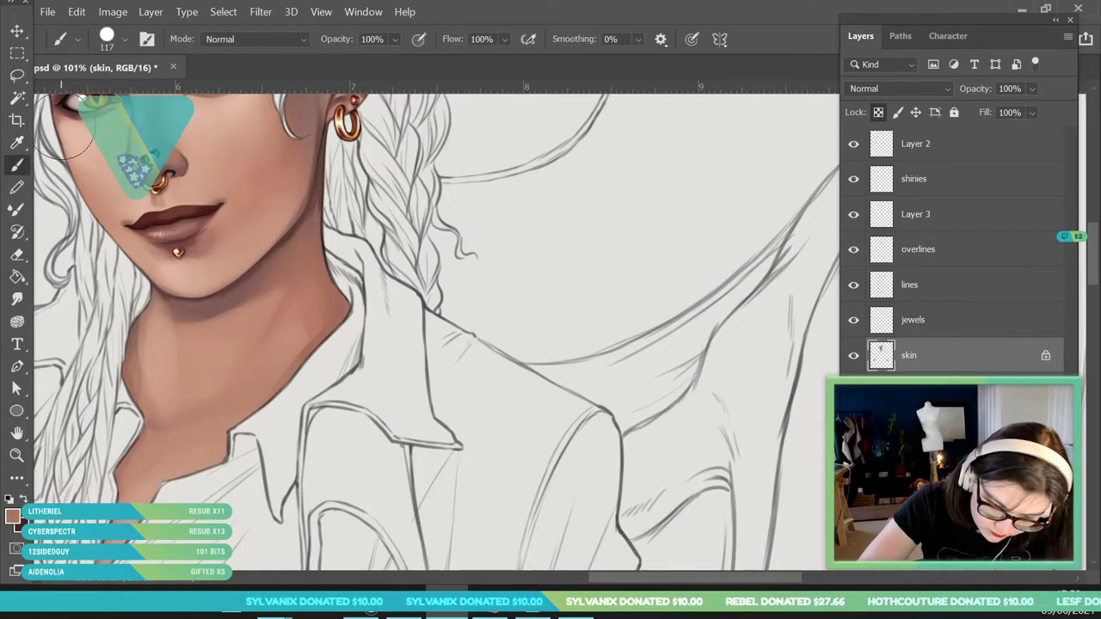
left_click(123, 41)
left_click(389, 336)
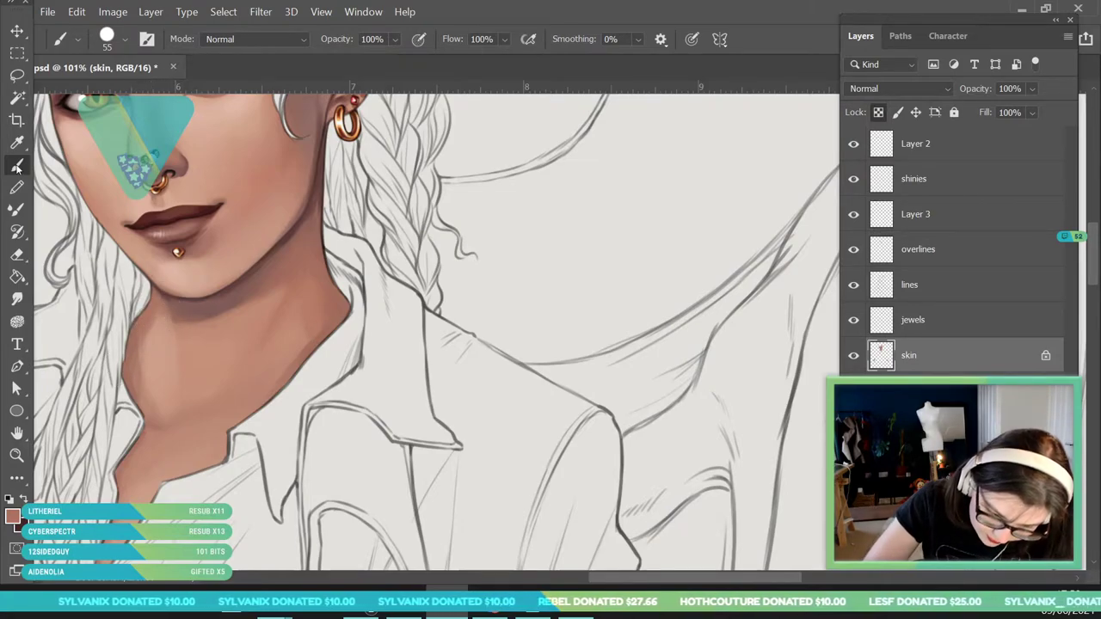
key("i")
left_click(148, 323)
key("b")
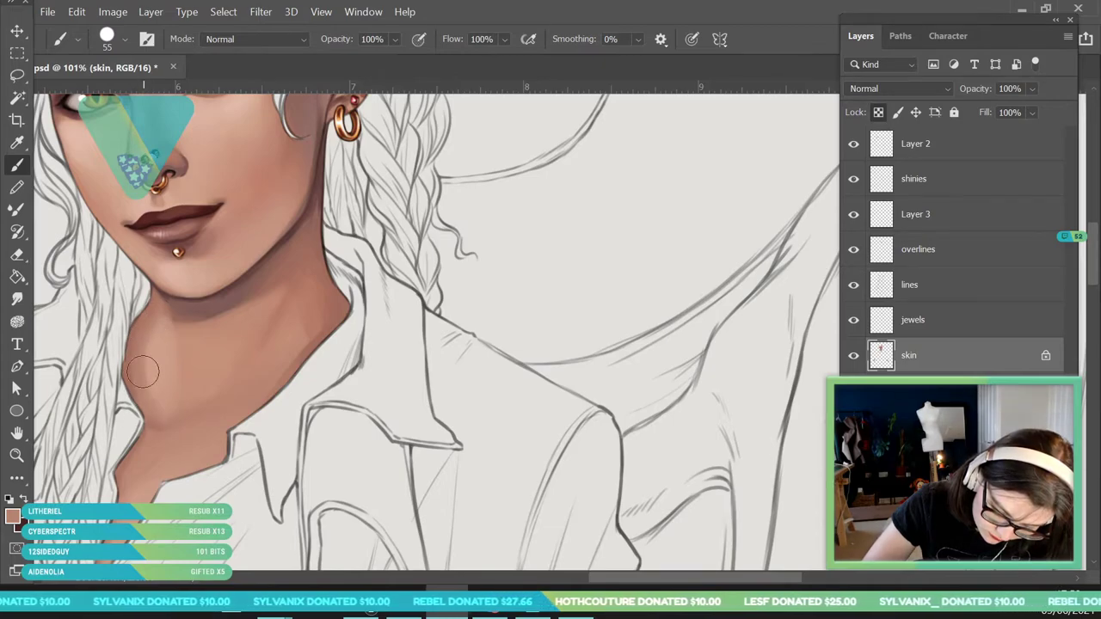
Sample lighter tones from the lower throat and the jaw area and blend them into the front of the neck.
key("i")
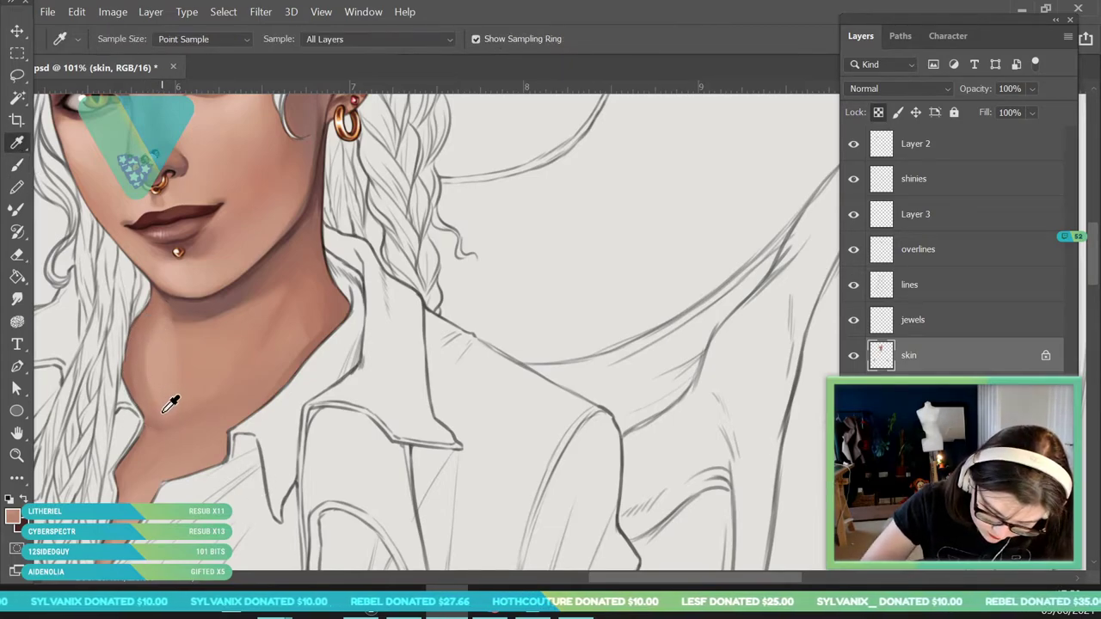
left_click(165, 412)
key("b")
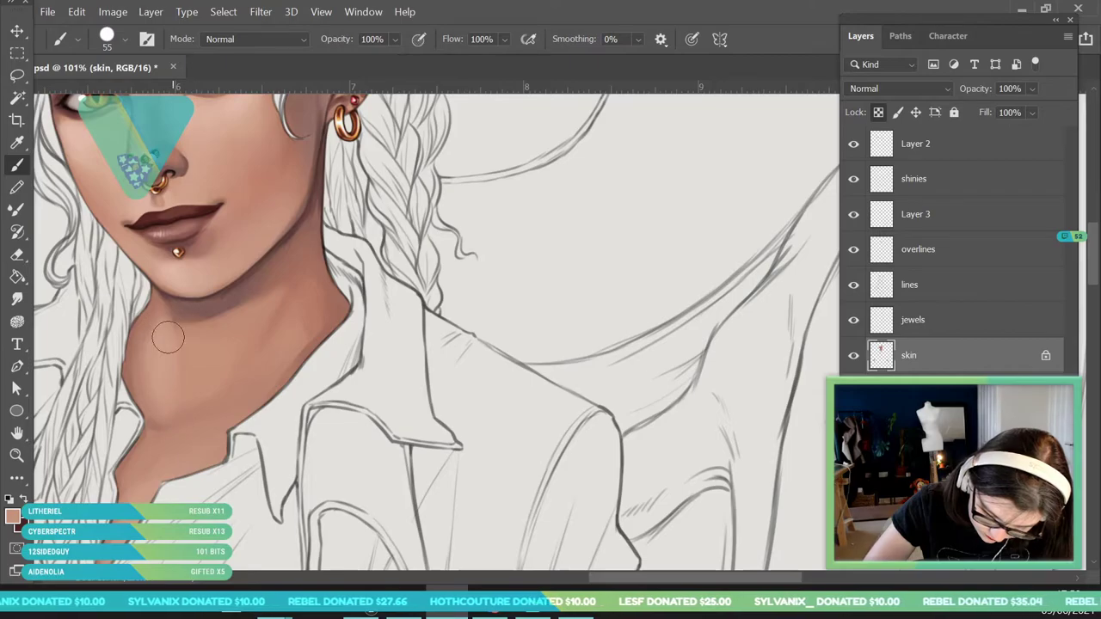
key("z")
mouse_move(215, 376)
left_mouse_down()
mouse_move(239, 432)
mouse_move(210, 482)
mouse_move(239, 347)
mouse_move(284, 346)
left_mouse_up()
key("i")
left_click(197, 317)
key("b")
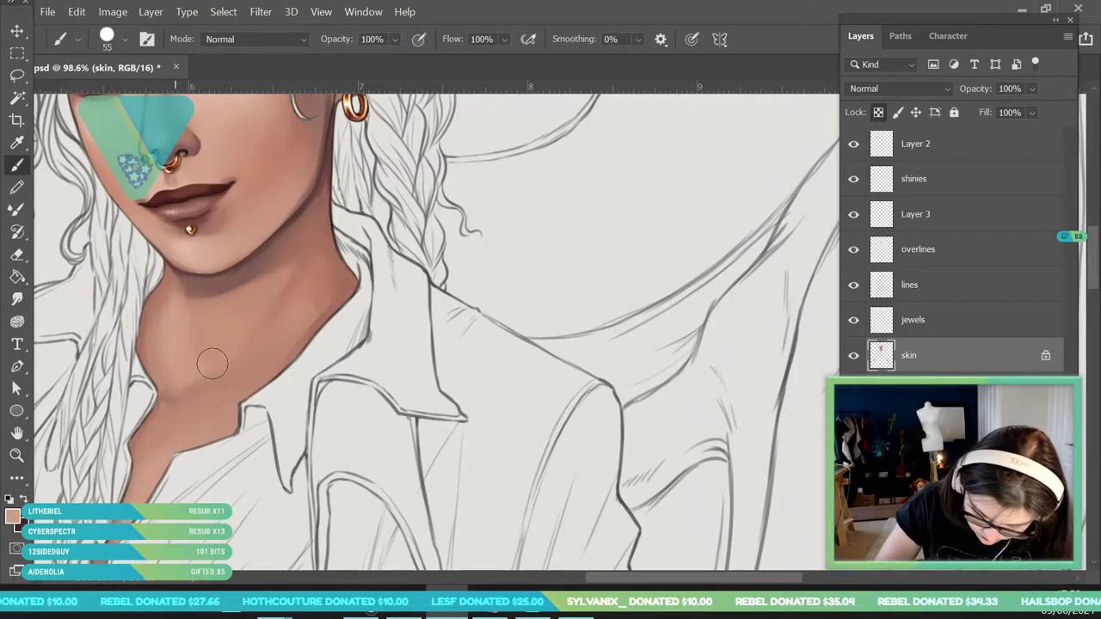
Smooth the front of the throat up toward the jaw shadow with a sampled mid-neck tone and a 139 px brush.
left_click(122, 40)
left_click_drag(128, 92, 135, 92)
left_click(354, 404)
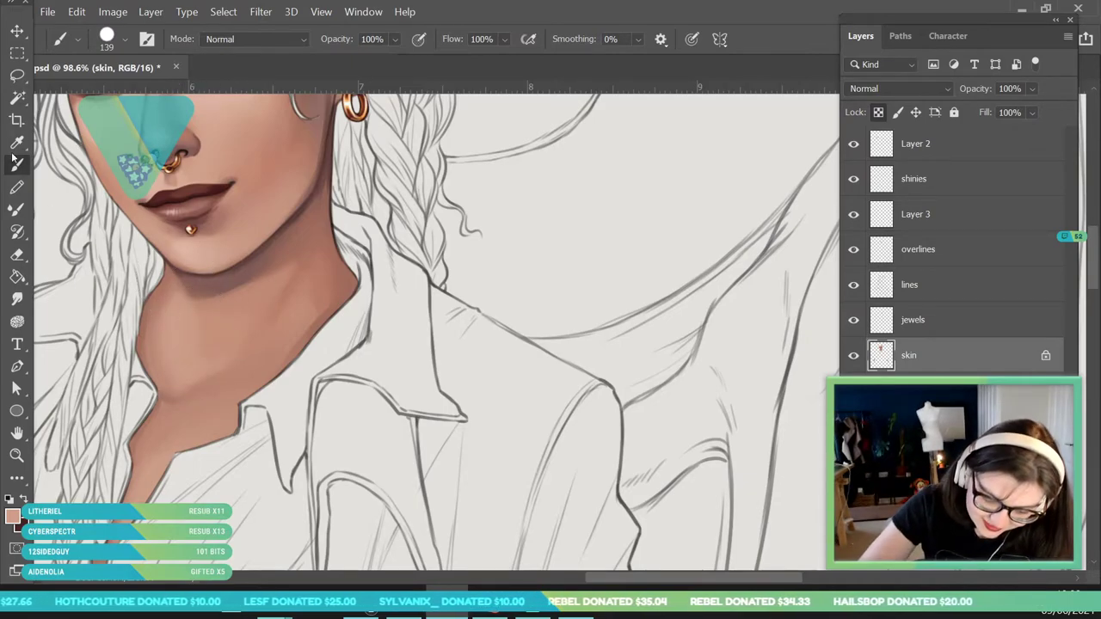
key("i")
left_click(218, 340)
key("b")
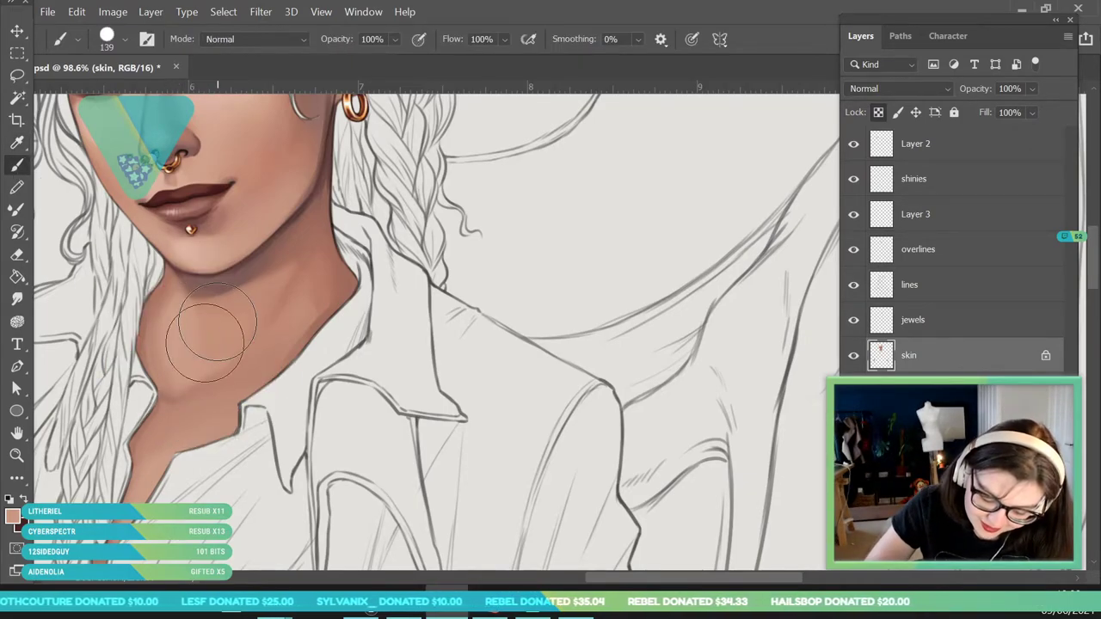
mouse_move(183, 345)
left_mouse_down()
mouse_move(221, 333)
mouse_move(179, 384)
mouse_move(270, 284)
mouse_move(218, 366)
mouse_move(292, 267)
left_mouse_up()
Sample the tone of the diagonal neck muscle and soften the side of the neck along the collar.
key("i")
left_click(304, 288)
key("b")
mouse_move(321, 324)
left_mouse_down()
mouse_move(273, 355)
mouse_move(262, 345)
mouse_move(299, 266)
mouse_move(326, 297)
left_mouse_up()
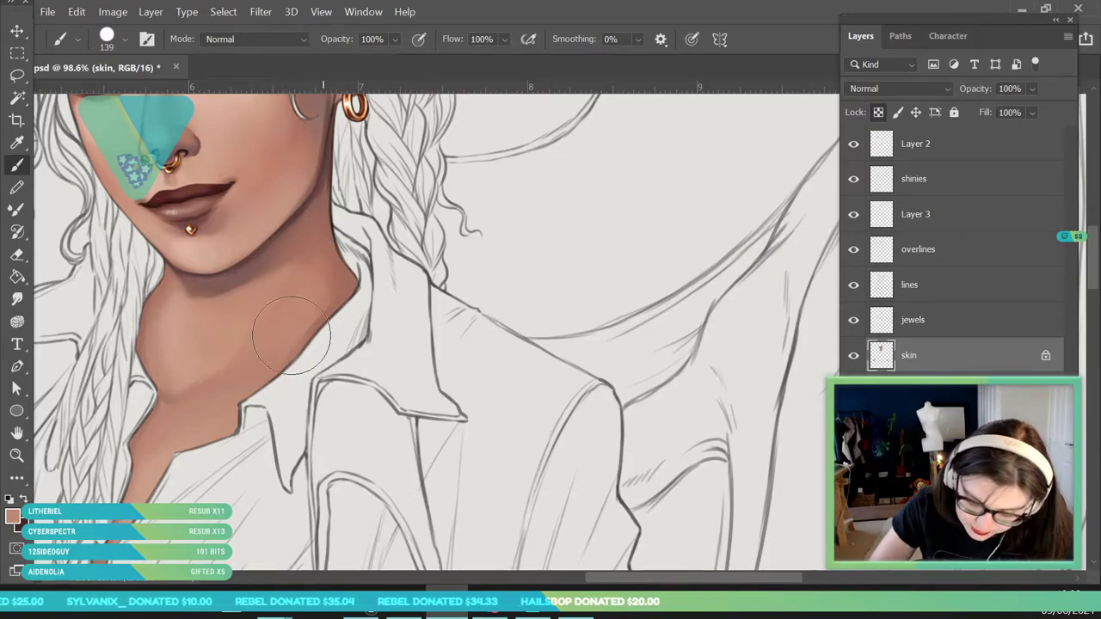
Sample a lower-throat tone and blend it across the base of the neck above the collarbones.
key("i")
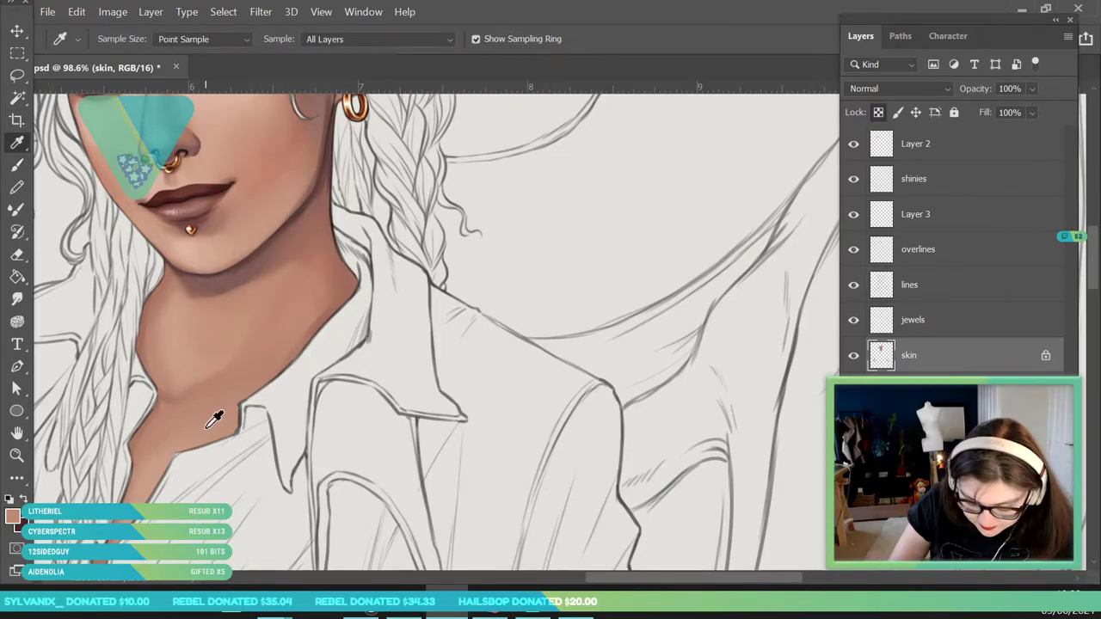
left_click(166, 364)
key("b")
mouse_move(172, 369)
left_mouse_down()
mouse_move(182, 404)
mouse_move(197, 381)
mouse_move(215, 386)
mouse_move(147, 404)
mouse_move(152, 381)
mouse_move(197, 395)
mouse_move(297, 370)
left_mouse_up()
key("ctrl+space")
mouse_move(236, 324)
left_mouse_down()
mouse_move(110, 515)
mouse_move(280, 452)
mouse_move(238, 393)
left_mouse_up()
left_click_drag(233, 263, 217, 436)
mouse_move(280, 222)
left_mouse_down()
mouse_move(266, 310)
mouse_move(294, 327)
left_mouse_up()
Sample a reddish shadow tone from the neck and brush it over the hand below the long coat sleeve.
left_click(17, 142)
left_click(187, 257)
left_click(21, 175)
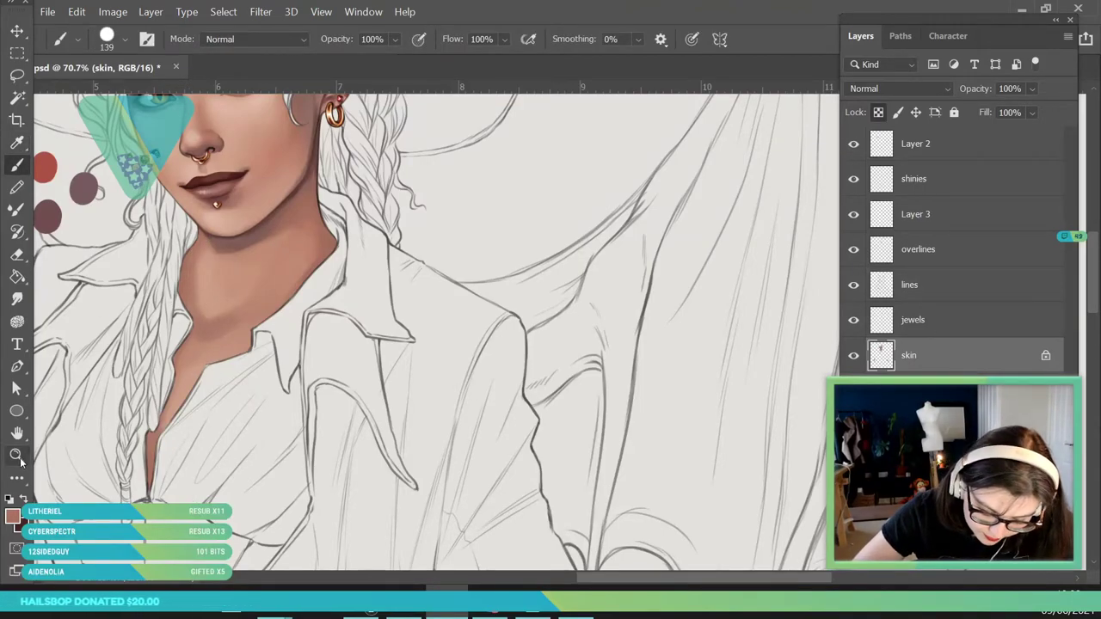
left_click(19, 462)
left_click_drag(282, 249, 204, 359)
mouse_move(84, 521)
left_mouse_down()
mouse_move(111, 516)
mouse_move(112, 442)
mouse_move(136, 418)
left_mouse_up()
left_click(18, 172)
mouse_move(466, 465)
left_mouse_down()
mouse_move(481, 509)
mouse_move(516, 439)
mouse_move(528, 501)
left_mouse_up()
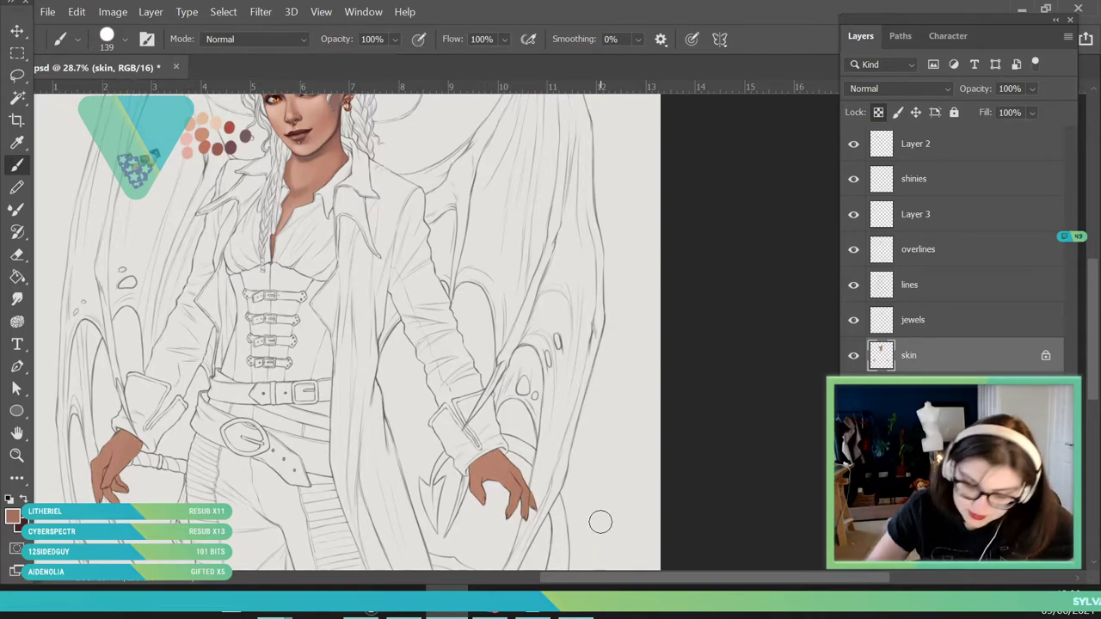
Sample a dark brown from the jaw shadow below the earring and deepen the neck shading beside the collar.
left_click(21, 148)
left_click(20, 459)
left_click_drag(178, 314, 123, 331)
left_click_drag(246, 215, 297, 318)
key("i")
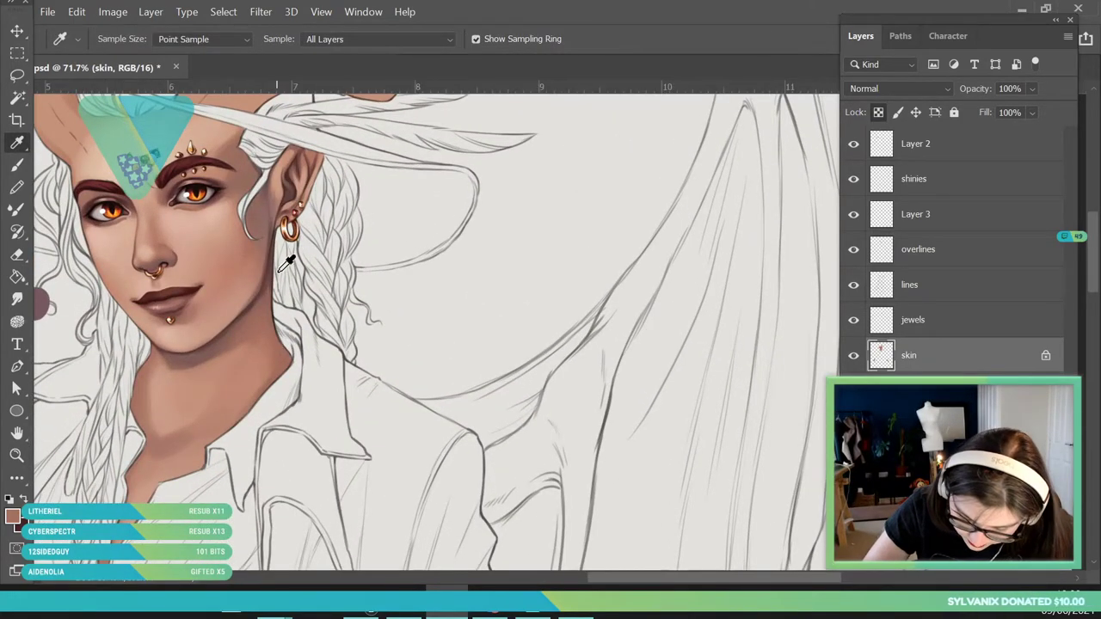
left_click(257, 225)
left_click(274, 276)
key("b")
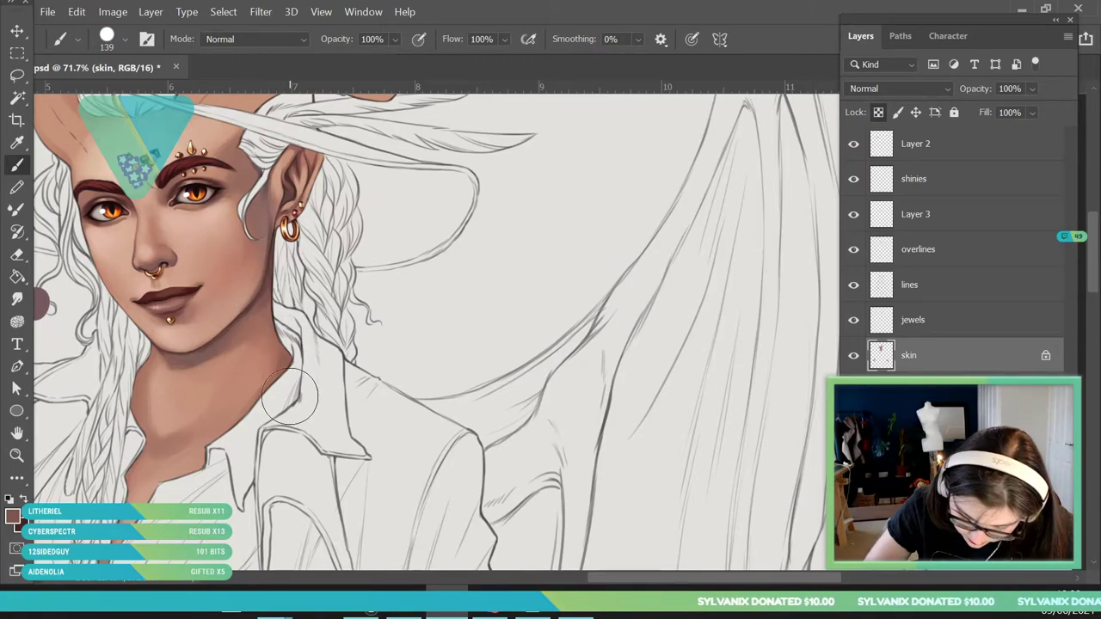
Set the brush to 36 px and shade the wrist along the cuff of the hand beside the wrapped sword hilt.
key("z")
left_click_drag(223, 251, 266, 443)
left_click_drag(174, 322, 232, 464)
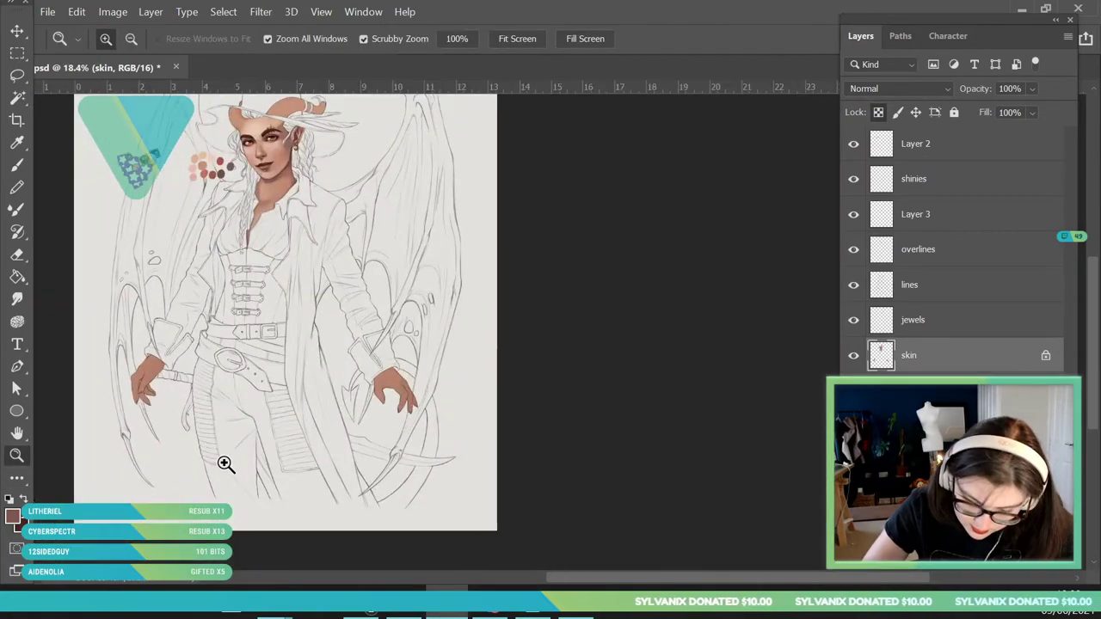
left_click_drag(112, 384, 172, 487)
left_click_drag(255, 395, 291, 484)
key("b")
left_click(126, 41)
left_click(113, 93)
left_click(290, 241)
mouse_move(208, 241)
left_mouse_down()
mouse_move(284, 275)
mouse_move(292, 294)
left_mouse_up()
left_click_drag(267, 249, 297, 301)
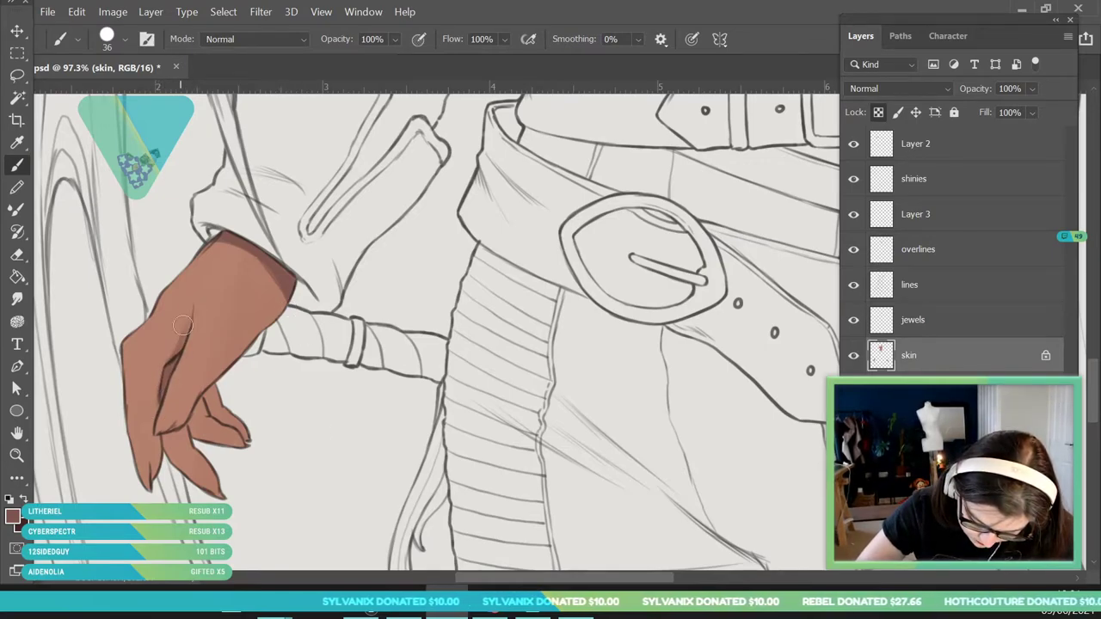
Brush the shadow tone between the fingers, over the rear fingers and along the lower edge of the hand by the hilt.
left_click_drag(174, 349, 157, 409)
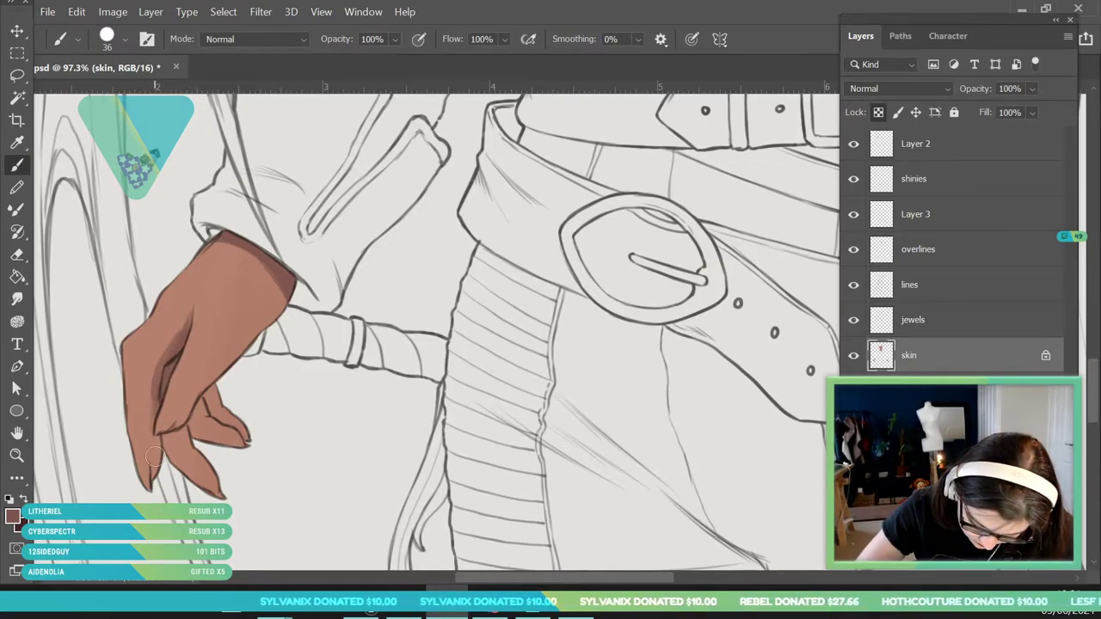
mouse_move(168, 444)
left_mouse_down()
mouse_move(206, 408)
mouse_move(248, 443)
left_mouse_up()
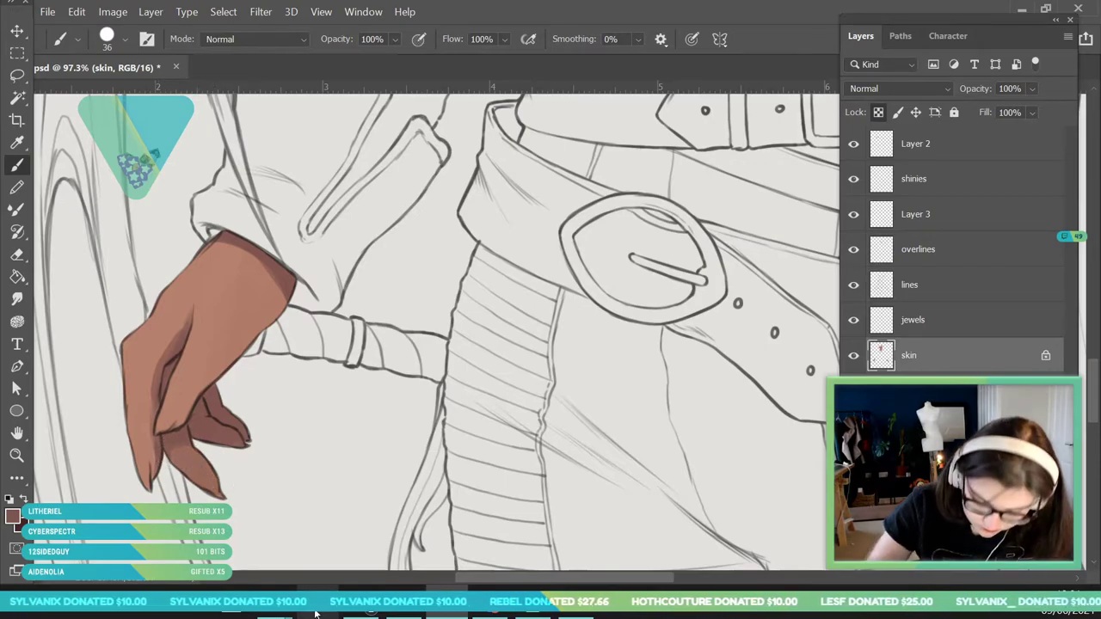
left_click_drag(166, 441, 178, 433)
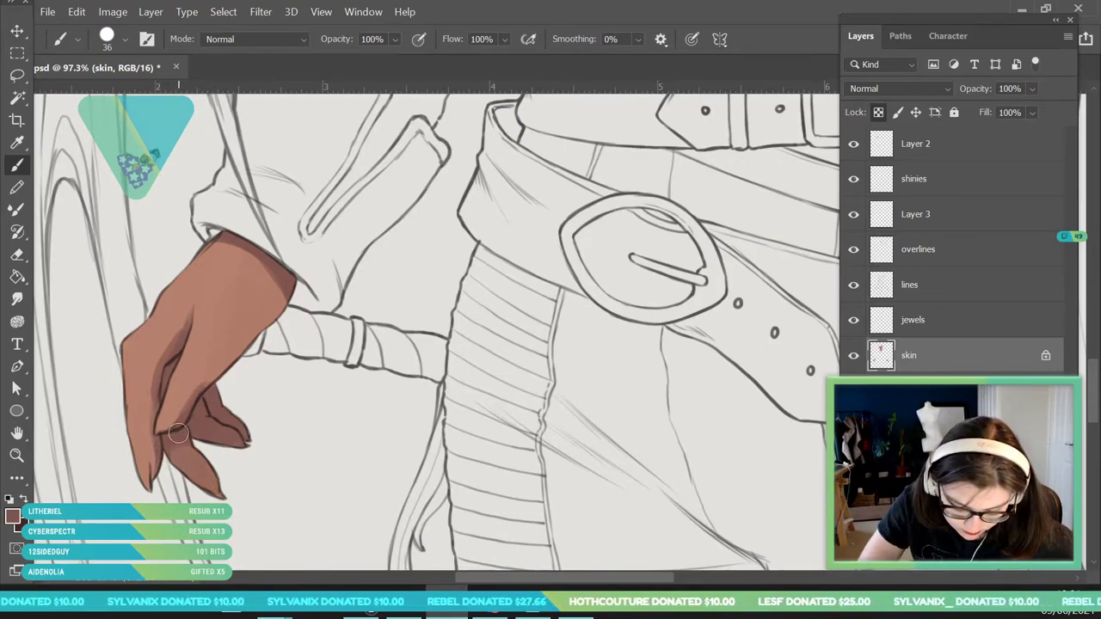
mouse_move(227, 376)
left_mouse_down()
mouse_move(294, 270)
mouse_move(277, 292)
left_mouse_up()
left_click_drag(247, 358, 273, 288)
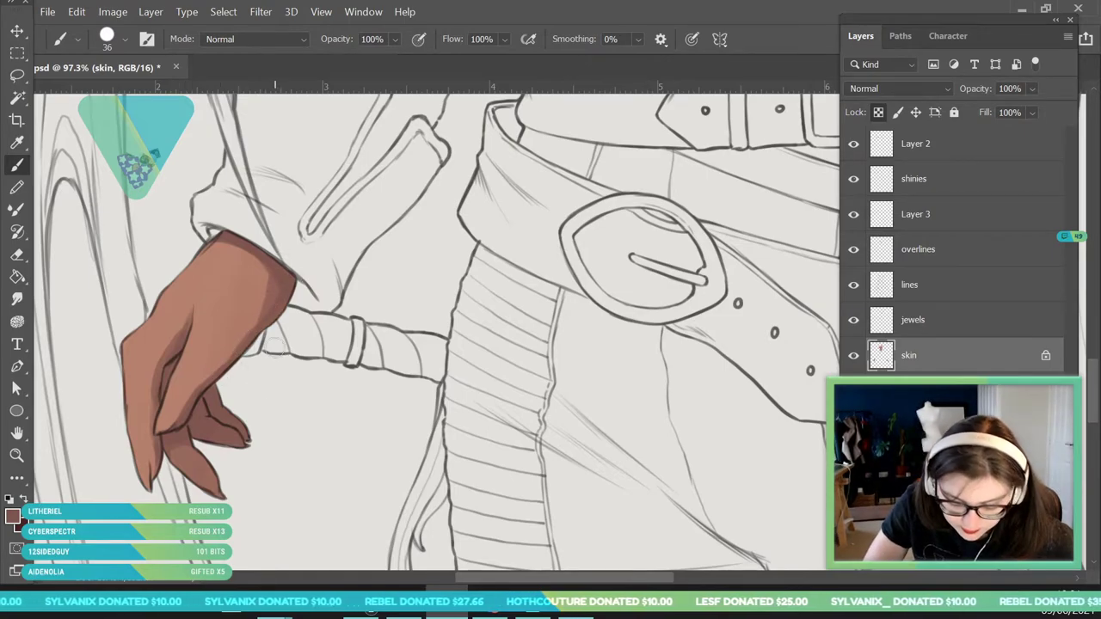
Sample shadow and mid skin tones from the hand by the hilt and blend the shading across its back and fingers.
left_click(283, 282, "alt")
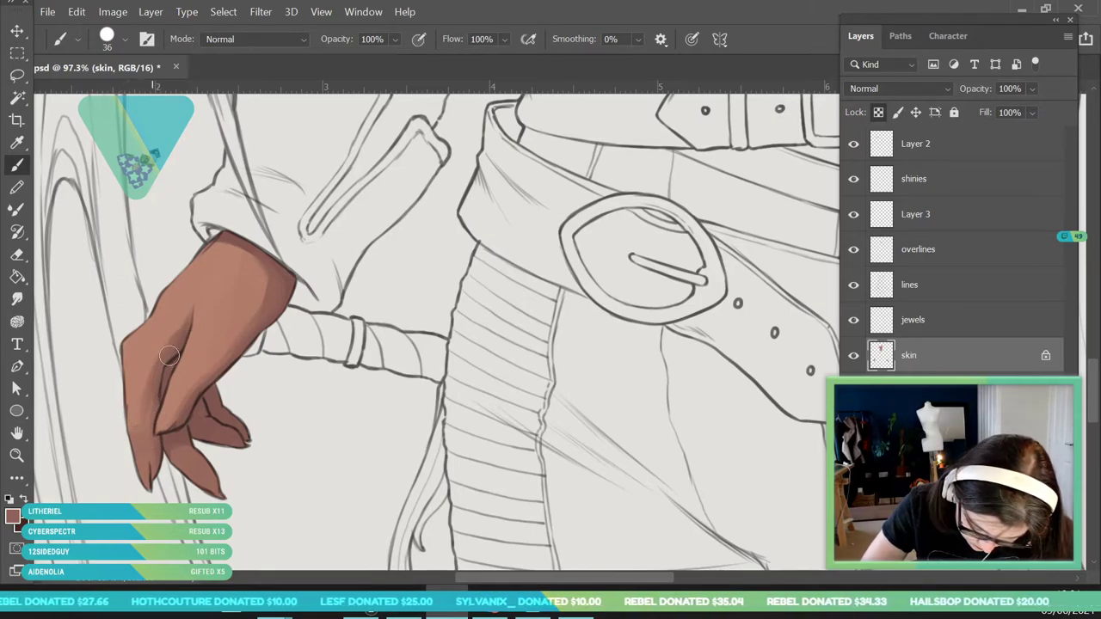
key("i")
left_click(135, 424)
key("b")
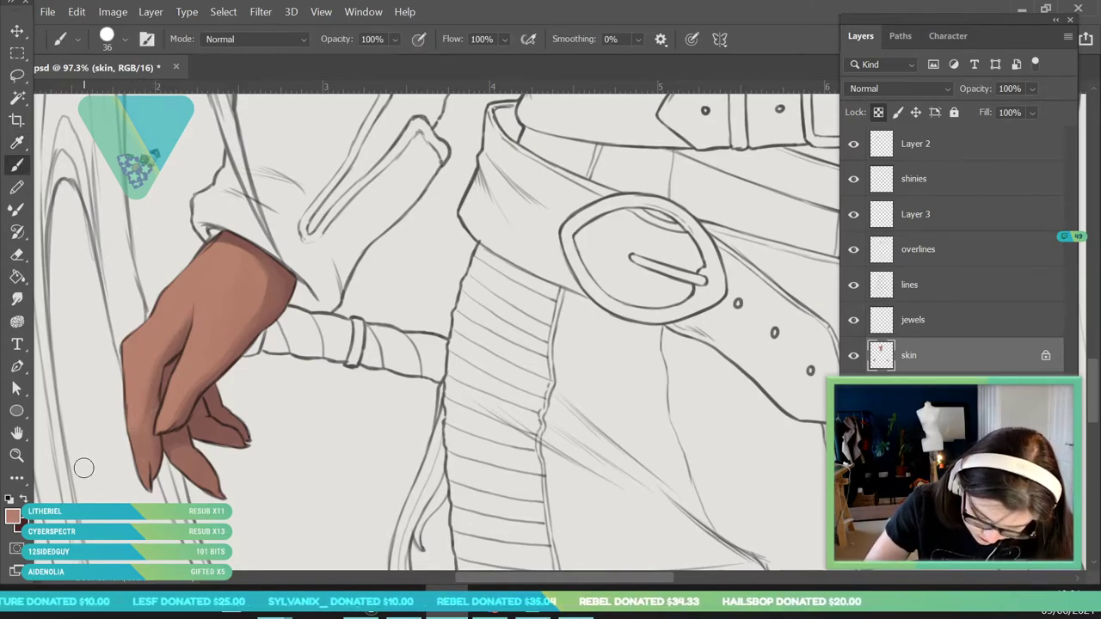
key("i")
left_click(160, 373)
key("b")
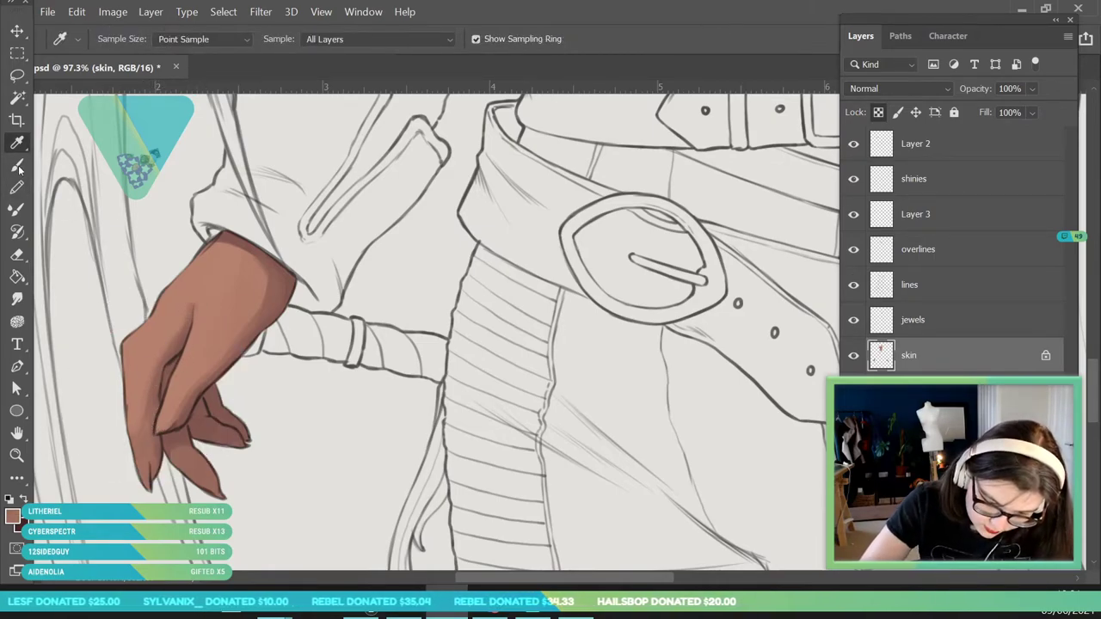
key("b")
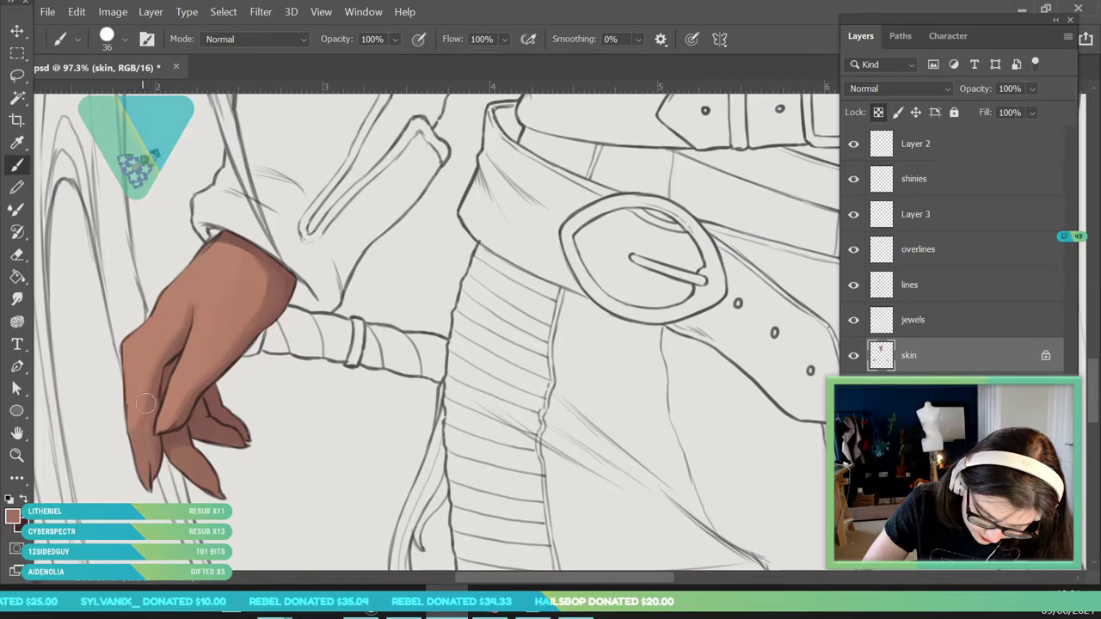
Enlarge the brush to 146 px and soften the outer edge of the fingers on the same hand.
left_click(124, 40)
left_click(164, 91)
left_click(265, 416)
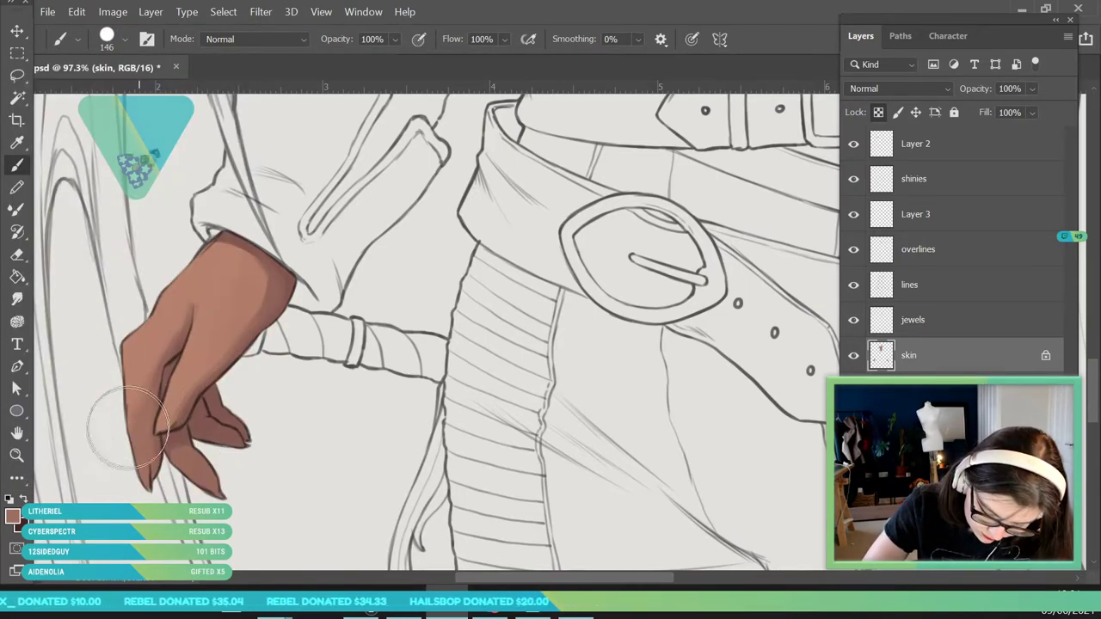
Sample a dark reddish-brown shadow tone from the painted skin for shading the other hand.
key("z")
left_click_drag(199, 342, 81, 534)
left_click_drag(267, 329, 285, 375)
left_click_drag(189, 319, 231, 417)
key("i")
left_click(132, 342)
Set the brush to 40 px and shade the wrist of the other hand along its sleeve cuff.
key("z")
left_click_drag(194, 289, 147, 369)
left_click_drag(487, 374, 529, 452)
scroll(283, 307, "up", 5)
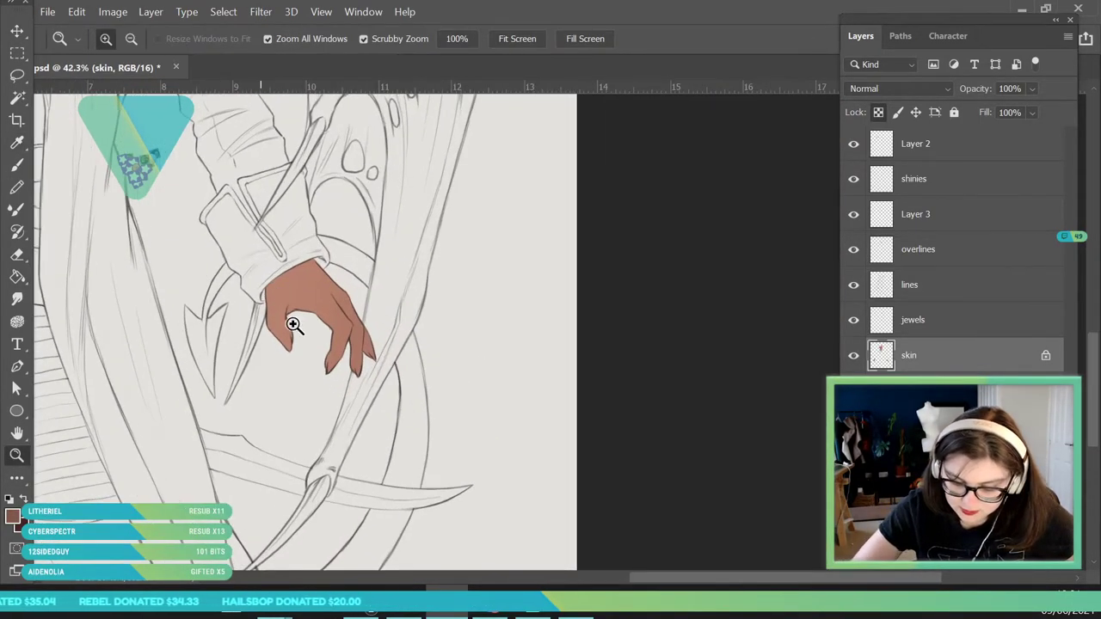
key("b")
left_click(122, 40)
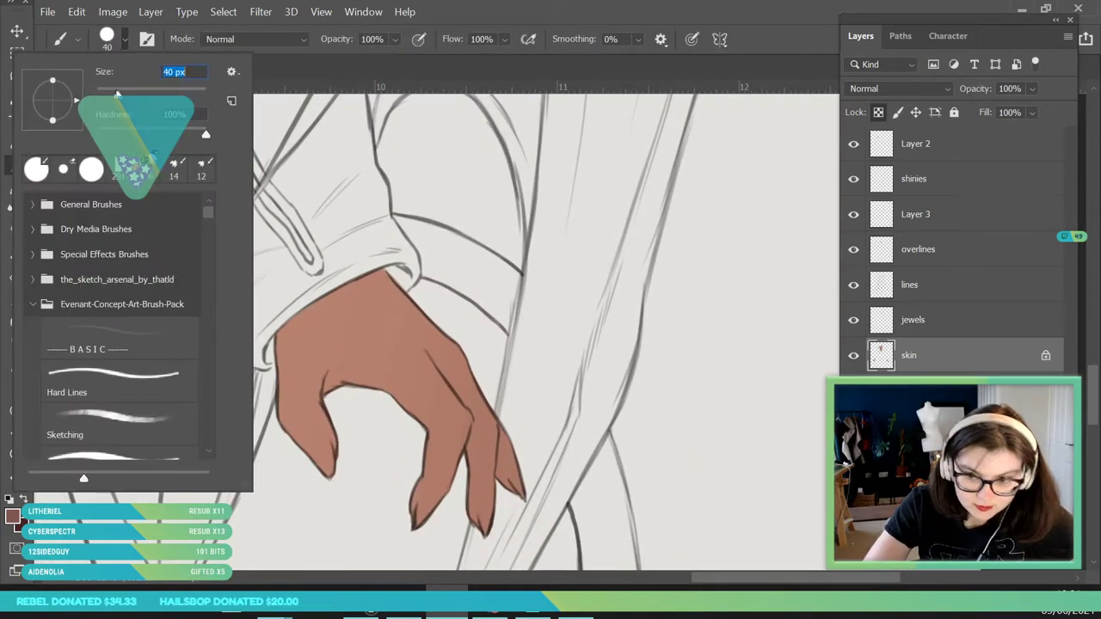
left_click(492, 225)
mouse_move(387, 273)
left_mouse_down()
mouse_move(288, 332)
mouse_move(346, 284)
mouse_move(358, 290)
mouse_move(293, 322)
mouse_move(347, 283)
mouse_move(267, 416)
mouse_move(284, 344)
mouse_move(273, 371)
mouse_move(330, 290)
left_mouse_up()
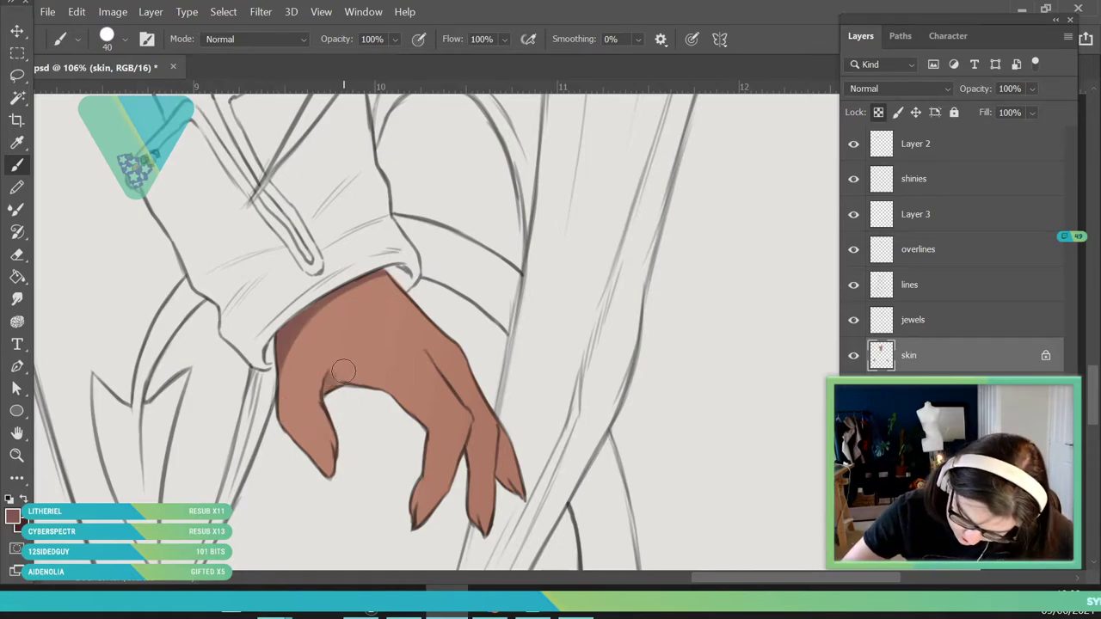
Shade the thumb, the curve between thumb and index finger, and the fingertips of this hand.
mouse_move(279, 404)
left_mouse_down()
mouse_move(320, 471)
mouse_move(310, 430)
mouse_move(337, 463)
left_mouse_up()
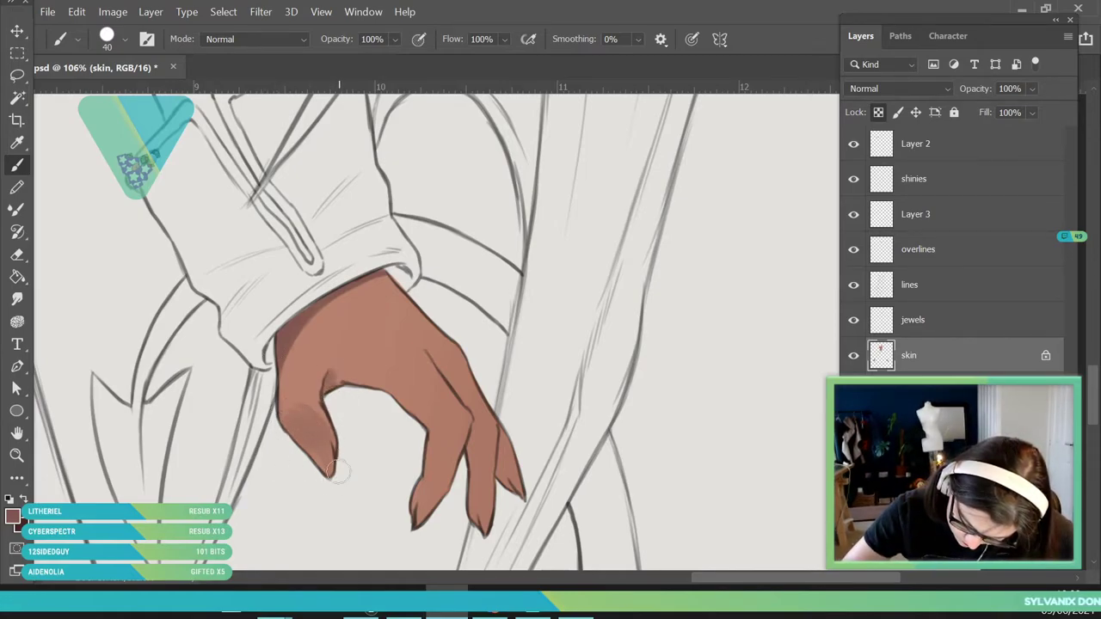
mouse_move(310, 402)
left_mouse_down()
mouse_move(367, 399)
mouse_move(356, 390)
mouse_move(369, 368)
mouse_move(330, 390)
mouse_move(333, 371)
mouse_move(400, 428)
left_mouse_up()
mouse_move(372, 374)
left_mouse_down()
mouse_move(414, 429)
mouse_move(432, 435)
mouse_move(427, 534)
mouse_move(447, 503)
mouse_move(430, 439)
left_mouse_up()
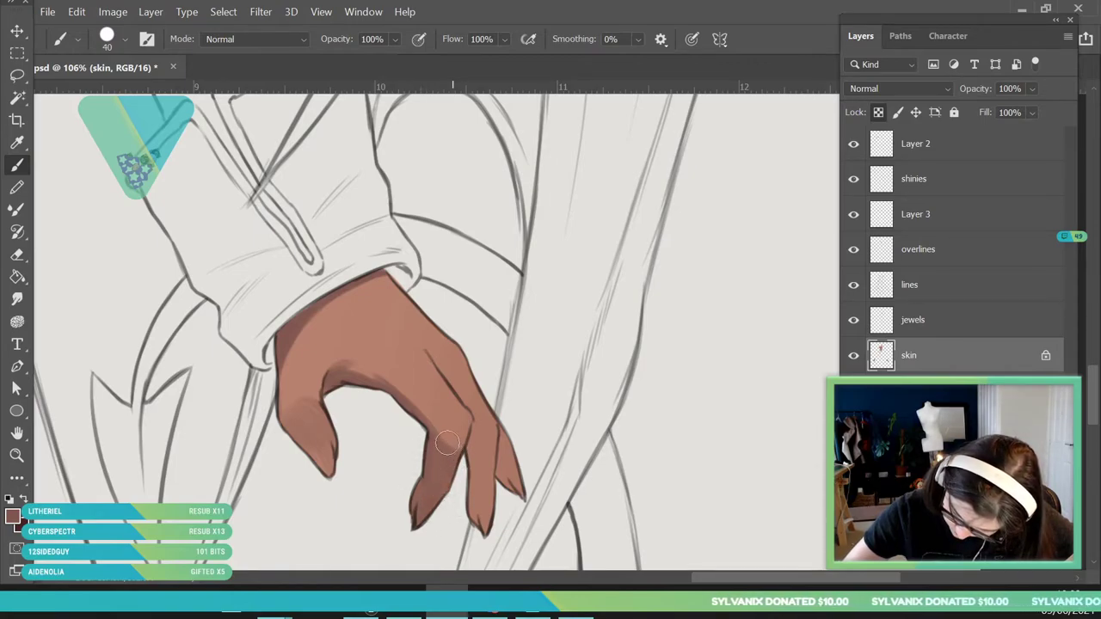
mouse_move(475, 513)
left_mouse_down()
mouse_move(479, 439)
mouse_move(494, 508)
mouse_move(514, 488)
left_mouse_up()
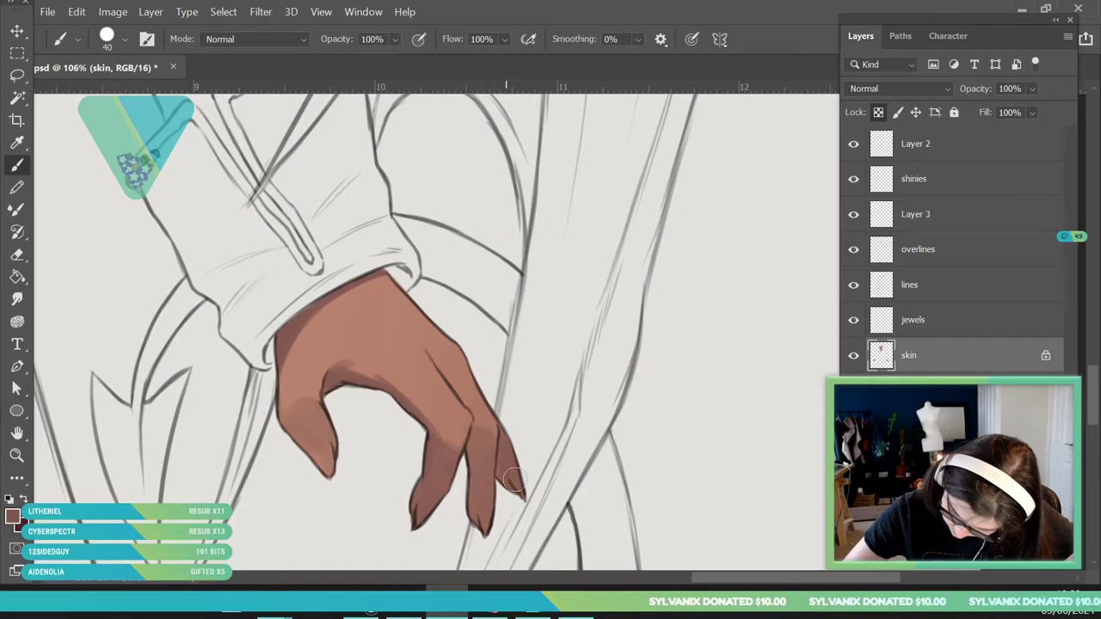
Sample mid skin tones from this hand and blend the shadow edges on the fingers, thumb and thumb joint.
key("i")
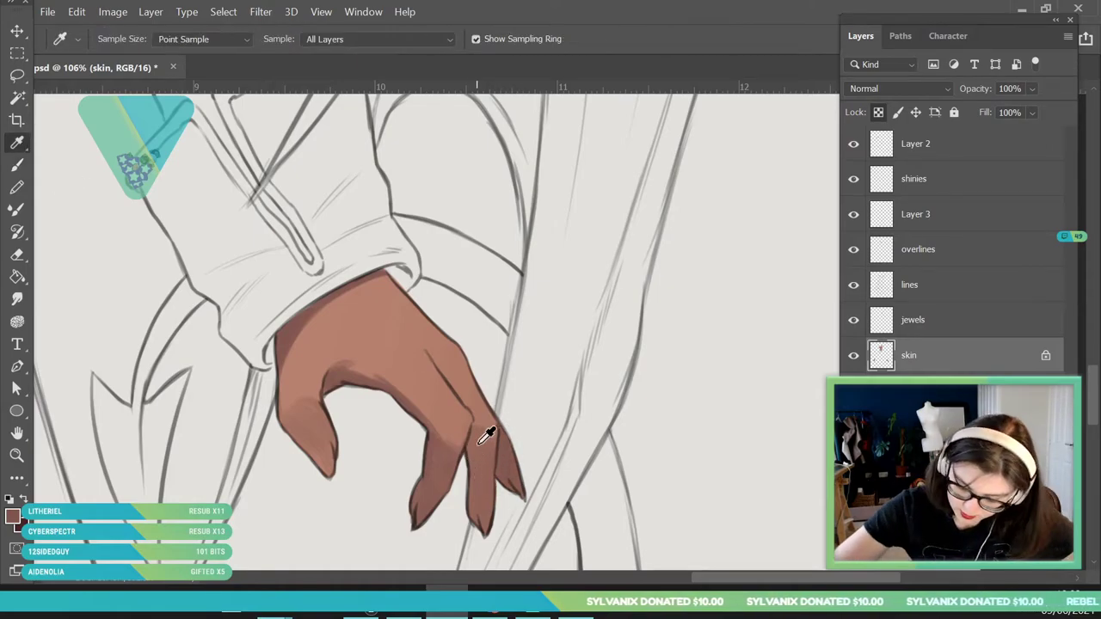
key("b")
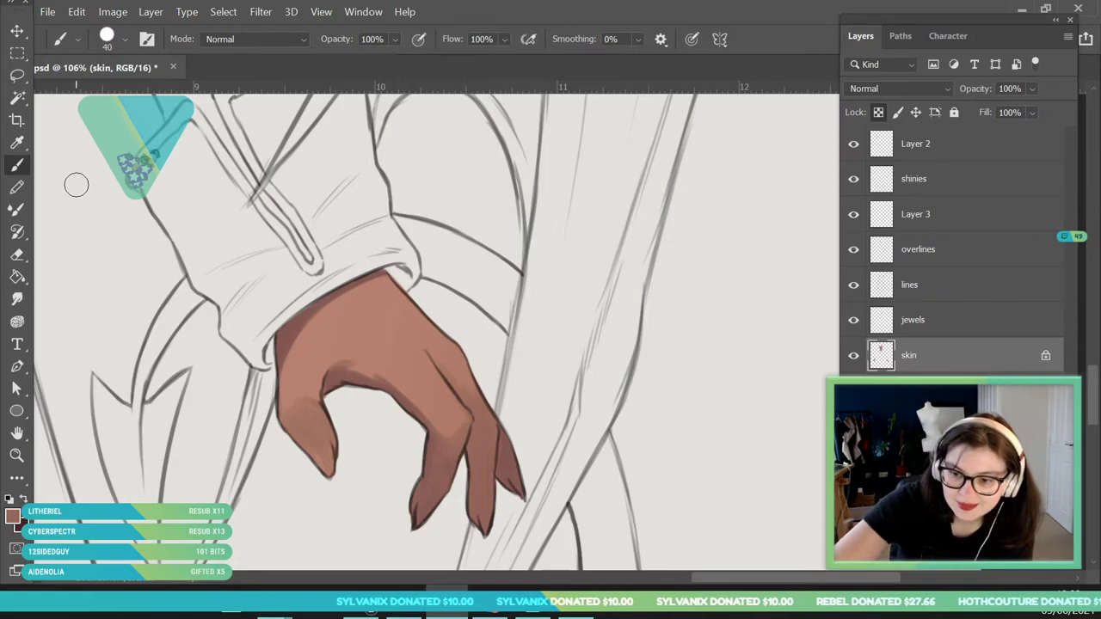
left_click(19, 143)
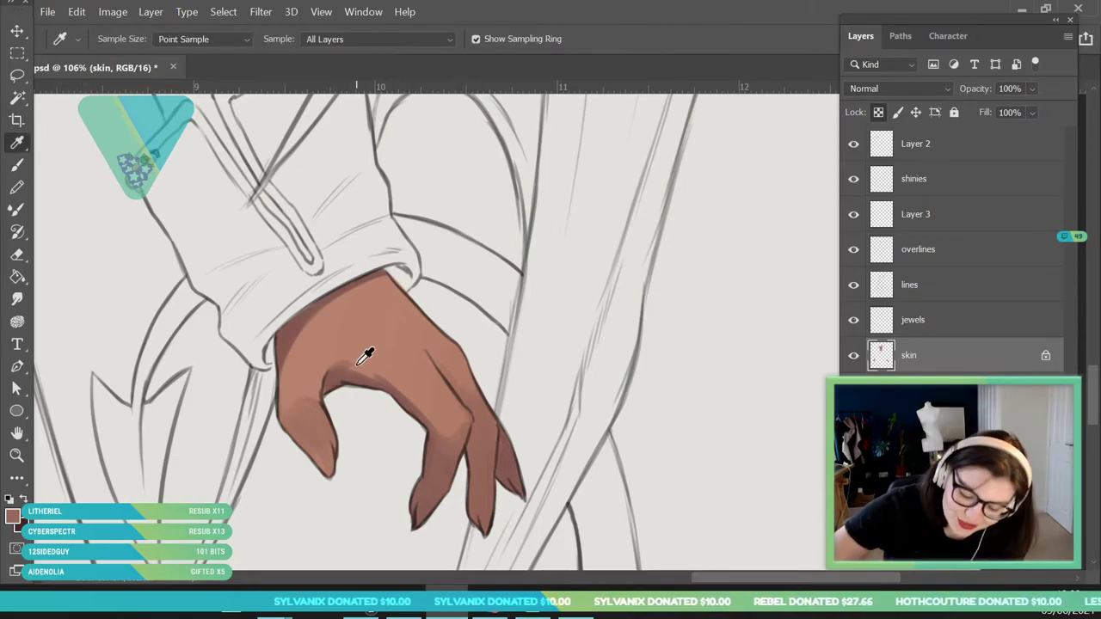
left_click(354, 360)
key("b")
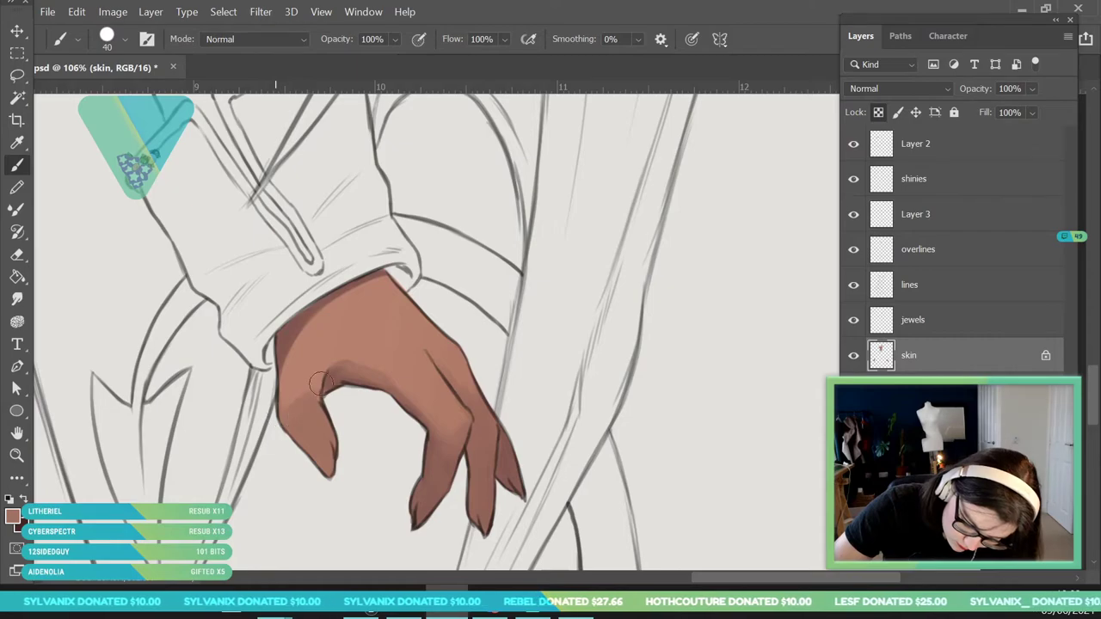
Sample a darker brown shadow tone from the side of the face below the earring.
key("z")
left_click_drag(481, 362, 407, 353)
left_click_drag(355, 257, 327, 295)
key("i")
left_click(380, 346)
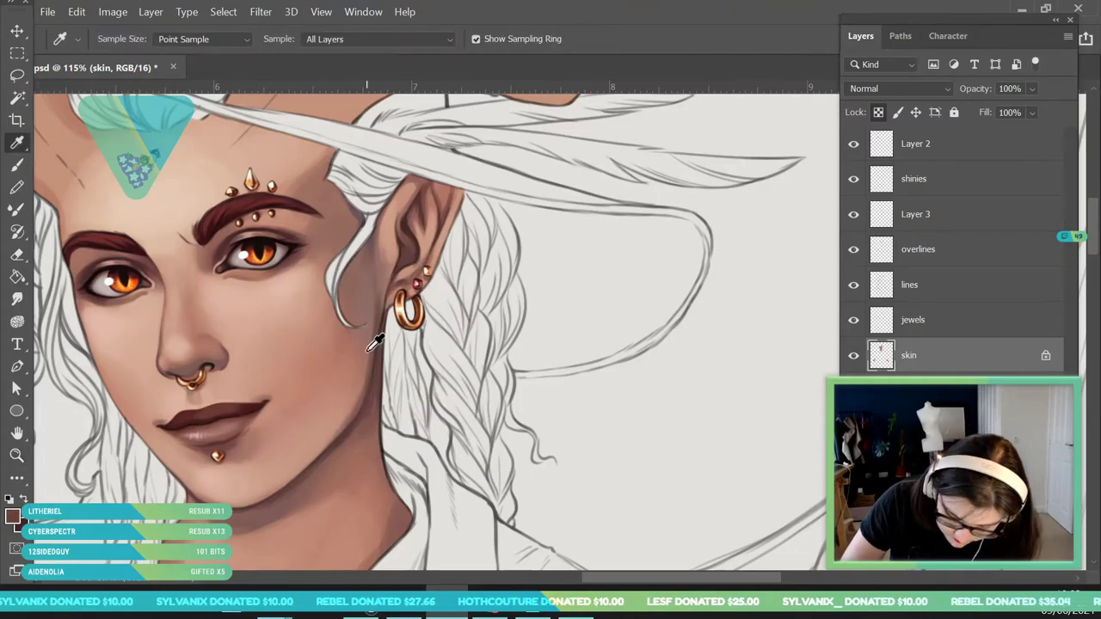
Reduce the brush to 18 px and deepen the shadows between the fingers of the hand beside the sword hilt.
left_click(17, 455)
left_click_drag(367, 262, 288, 474)
left_click_drag(378, 331, 342, 405)
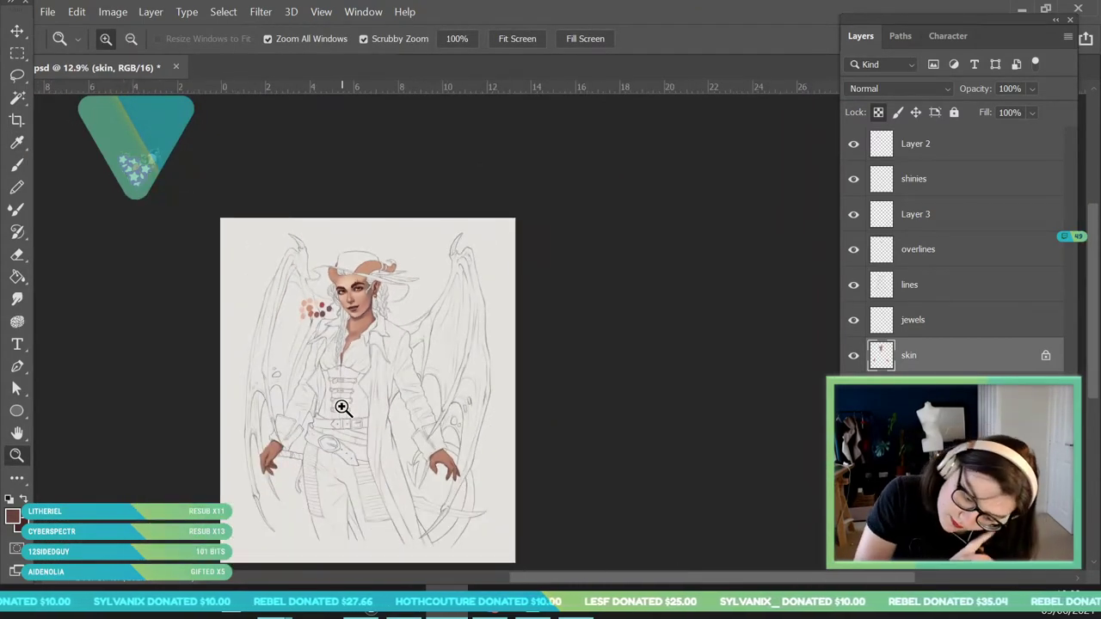
left_click_drag(278, 499, 269, 329)
key("b")
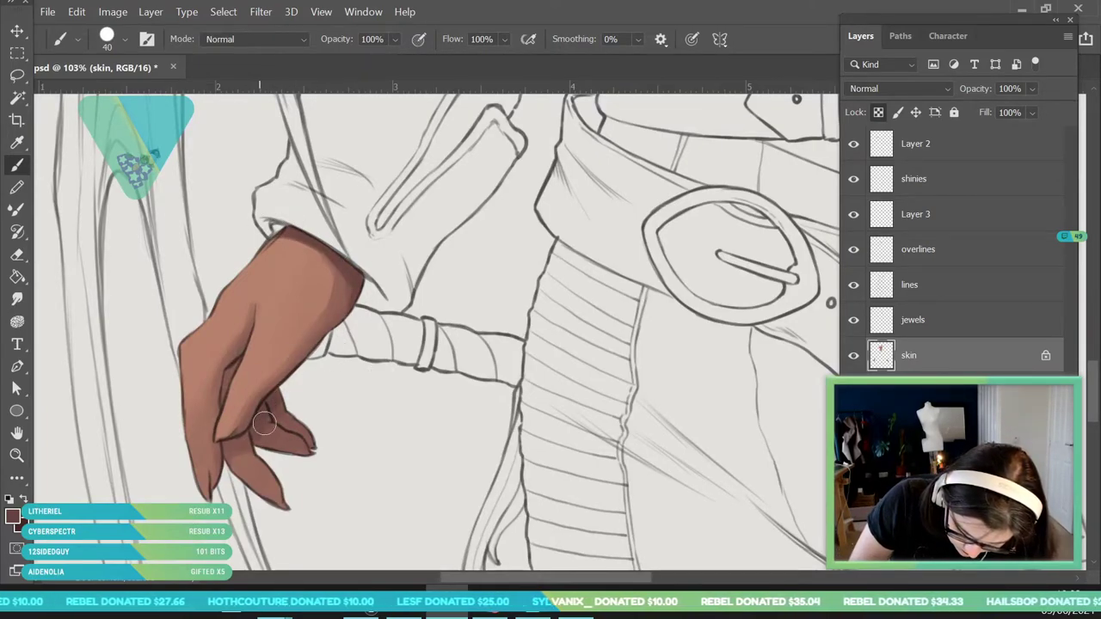
left_click(110, 42)
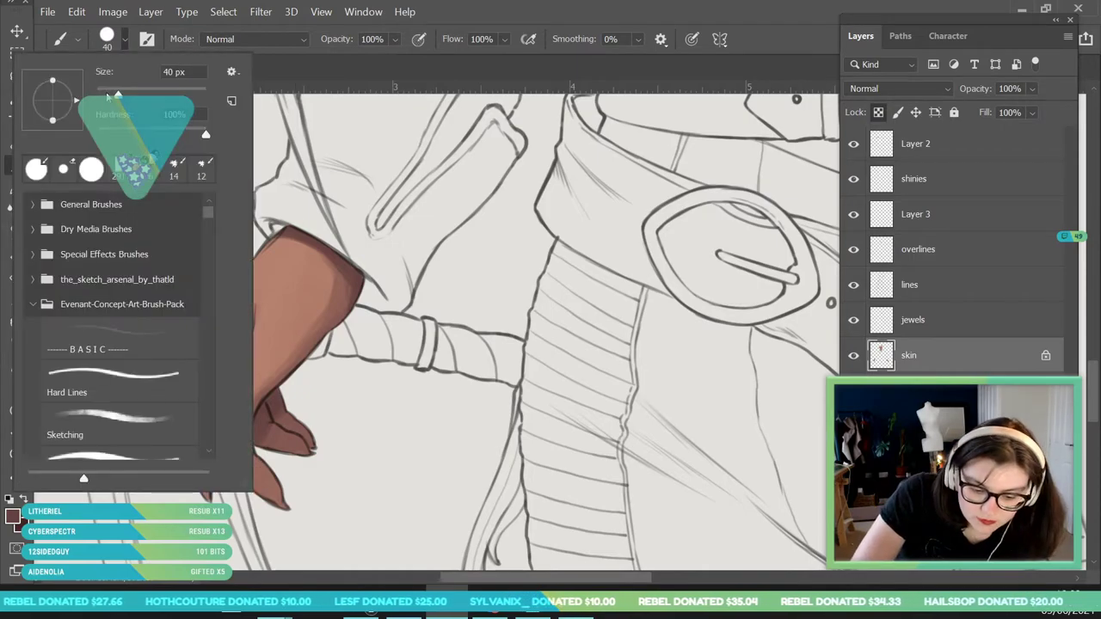
left_click(336, 372)
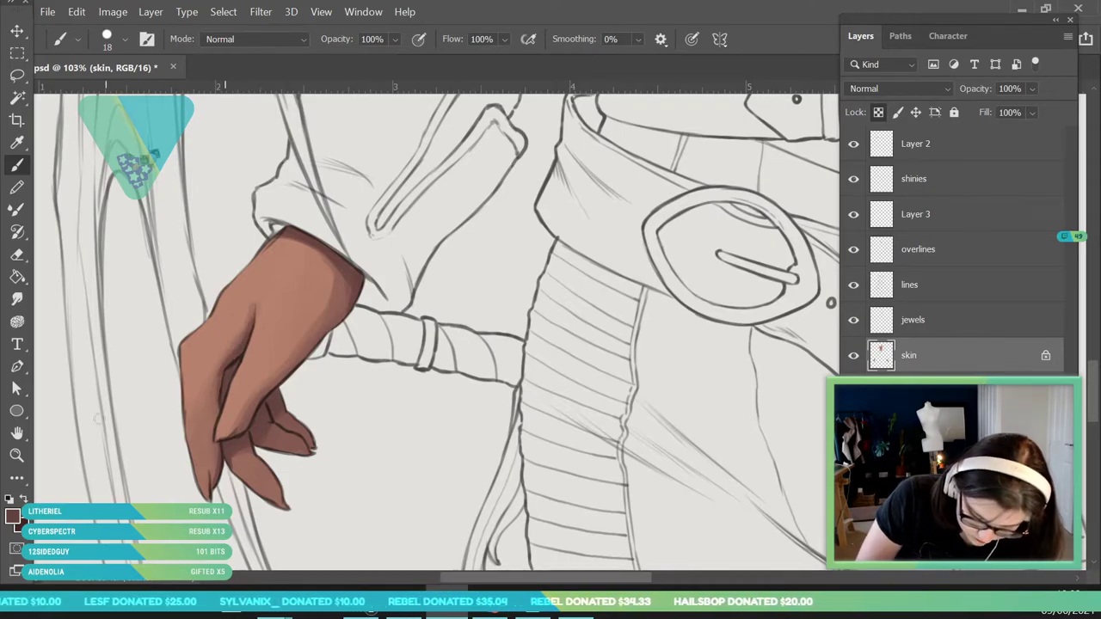
Deepen the cuff, thumb-joint and finger shadows on the other hand, and sample a mid skin tone from its back.
left_click(24, 460)
left_click_drag(246, 300, 185, 297)
left_click_drag(511, 345, 537, 413)
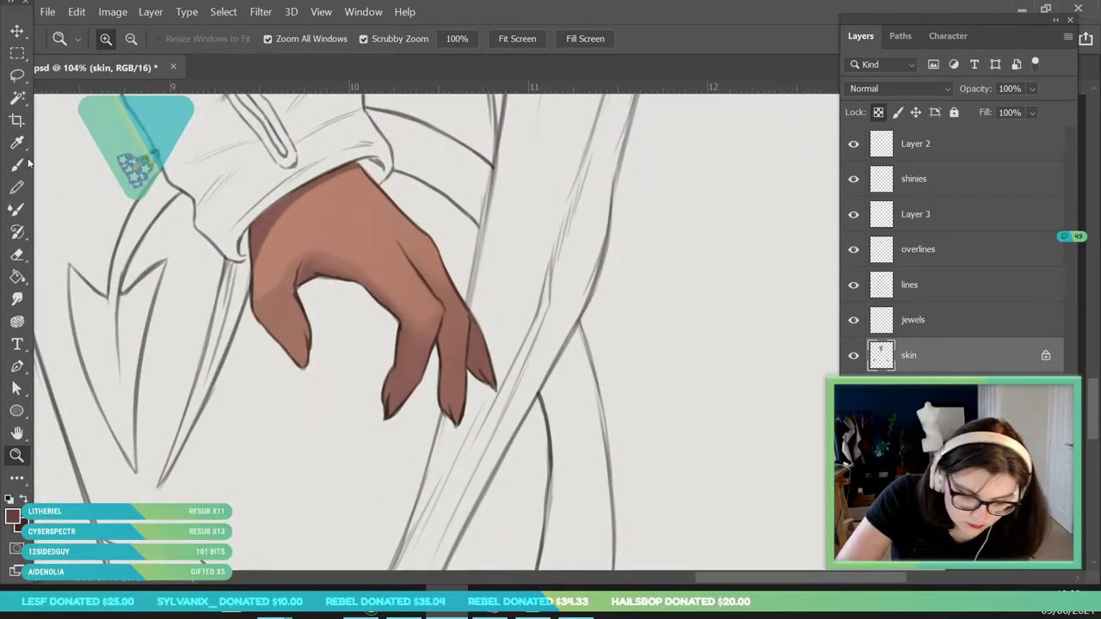
key("b")
left_click_drag(246, 270, 310, 184)
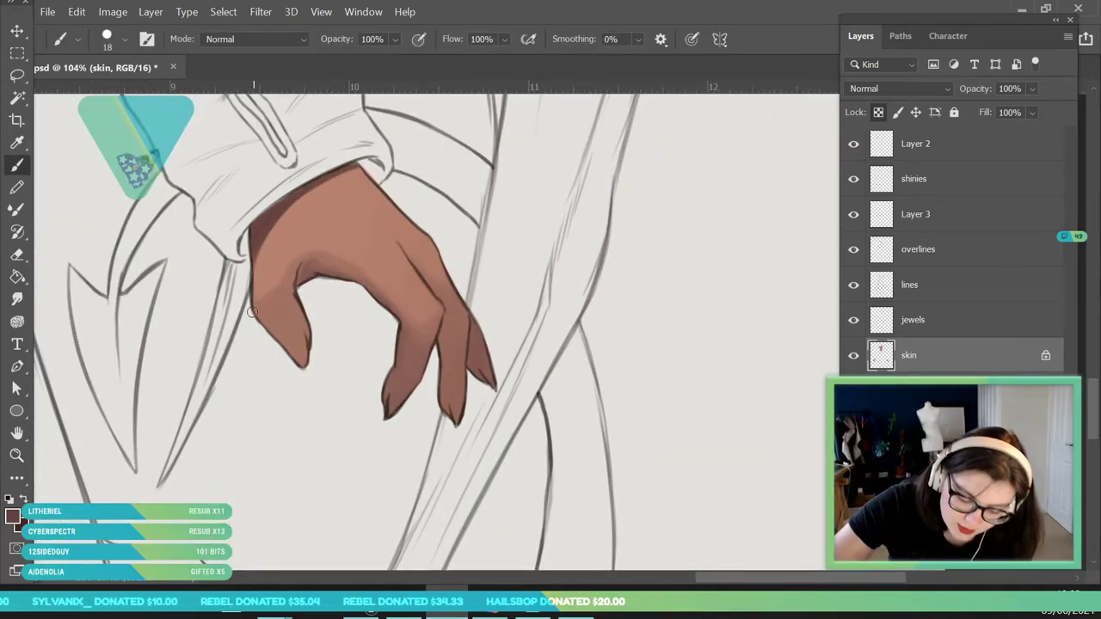
left_click_drag(324, 269, 305, 279)
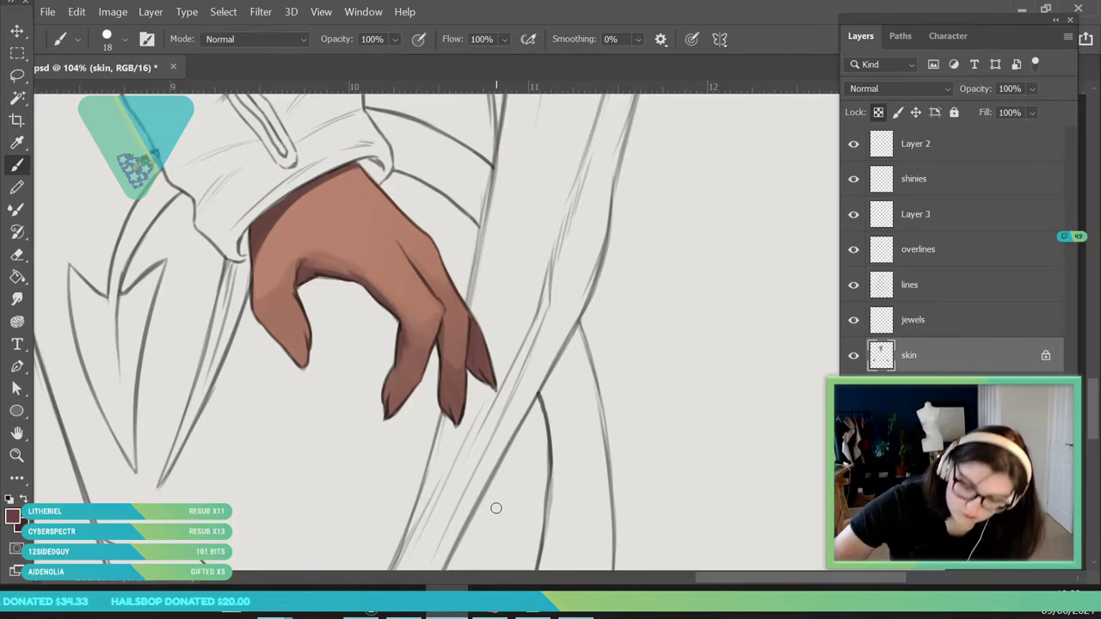
left_click(352, 255, "alt")
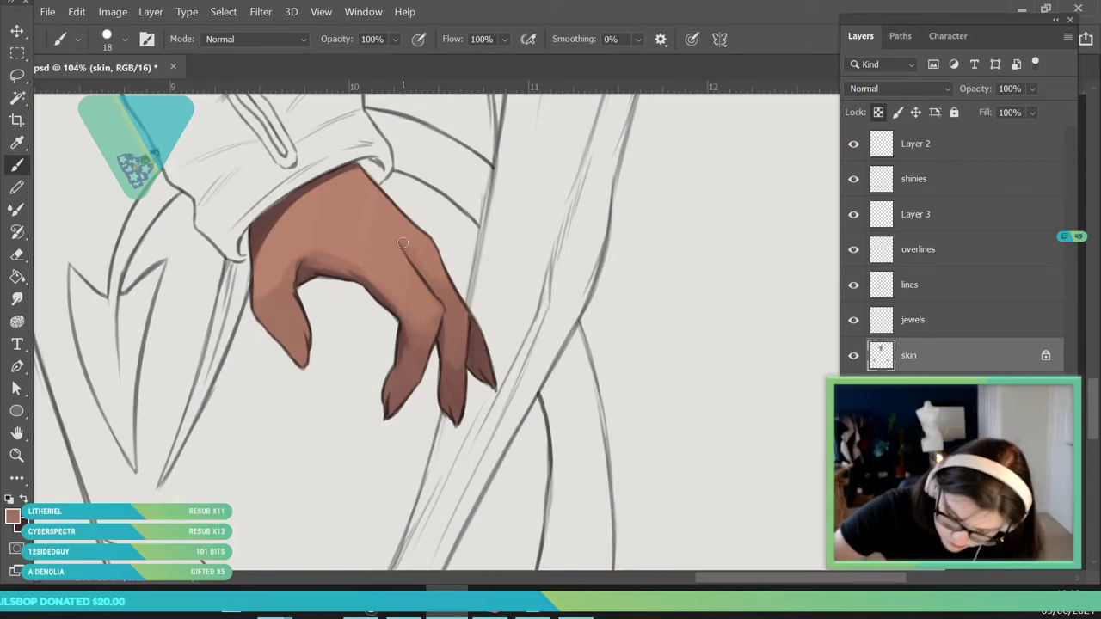
Sample a light skin tone from the portrait for the hand highlights.
key("z")
left_click_drag(366, 344, 253, 559)
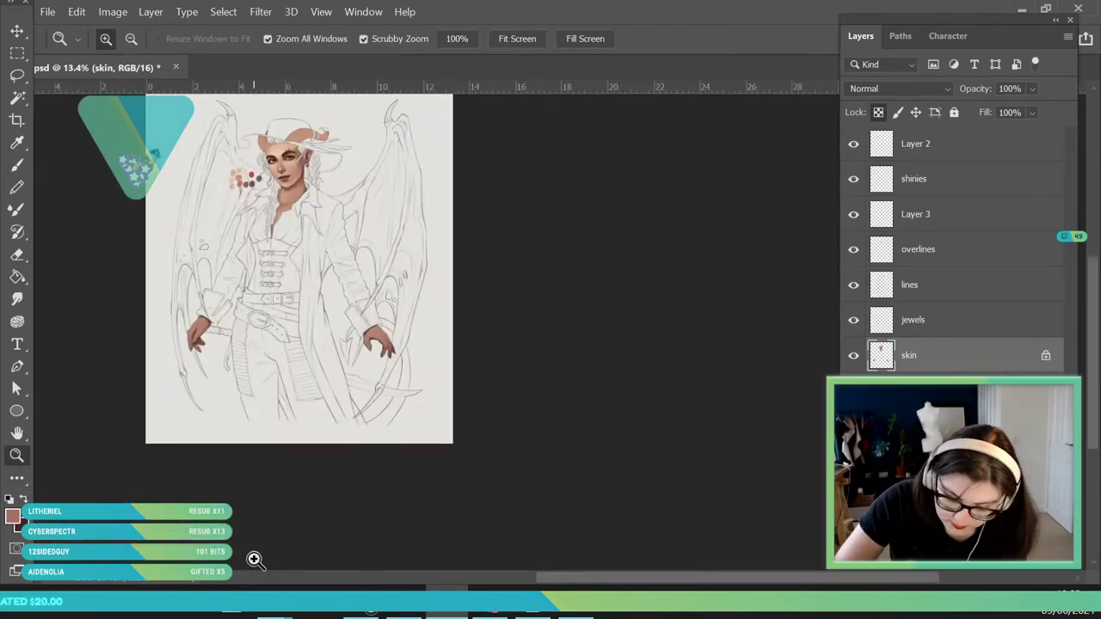
left_click_drag(418, 282, 385, 258)
left_click_drag(340, 216, 397, 262)
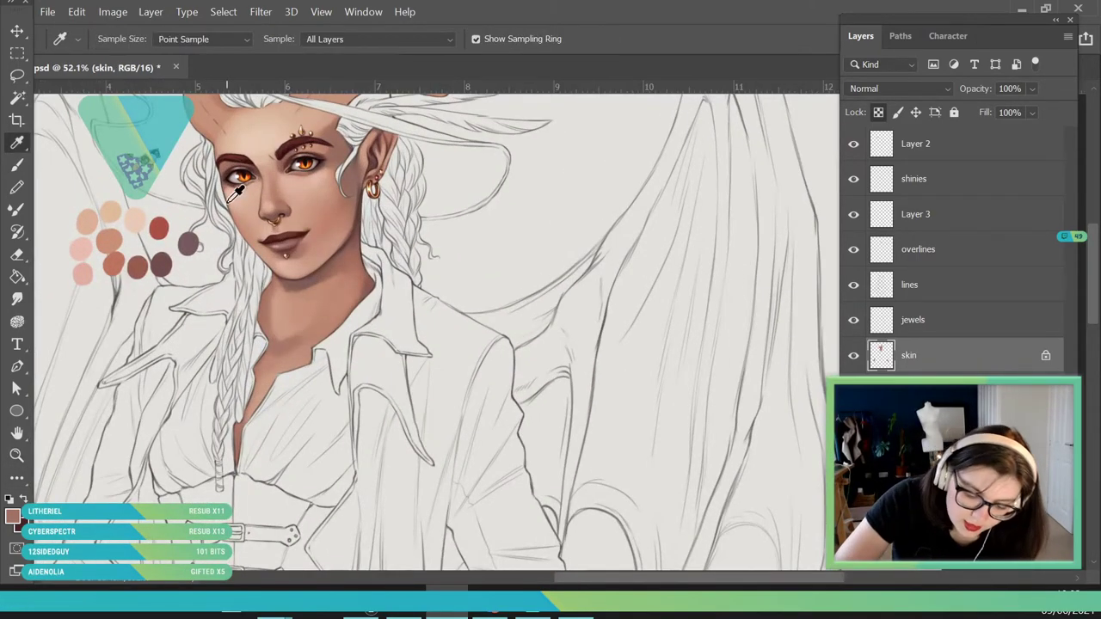
left_click(267, 299)
Set the brush to 155 px and brush the light tone over the back of the hand beside the sword hilt.
left_click(17, 458)
left_click_drag(293, 220, 298, 425)
left_click_drag(165, 327, 185, 325)
key("b")
left_click(113, 42)
left_click(91, 170)
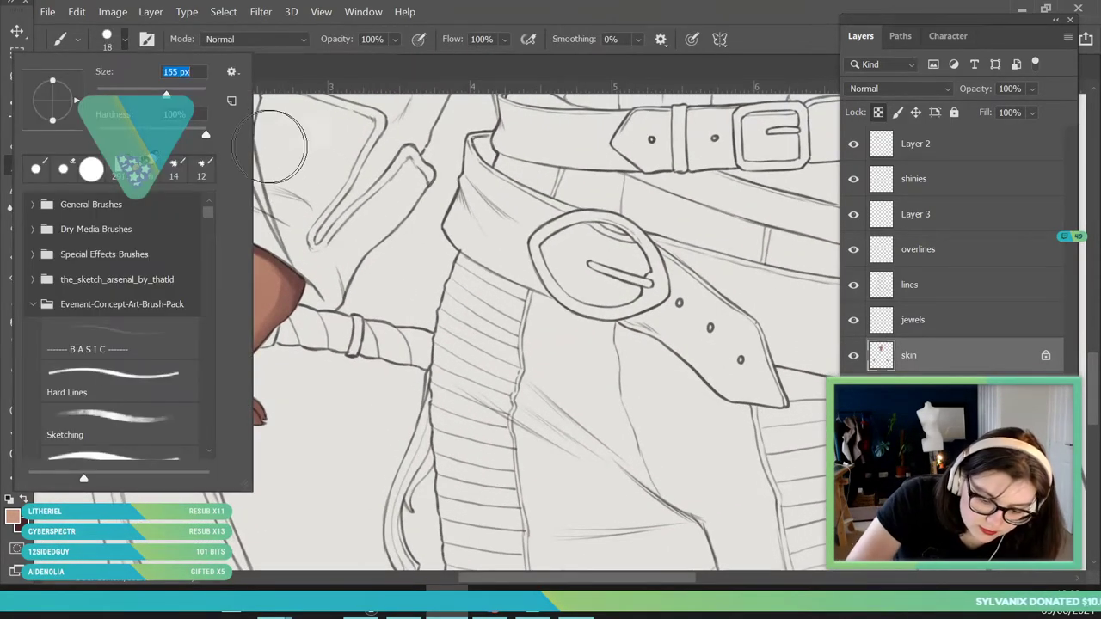
left_click(287, 175)
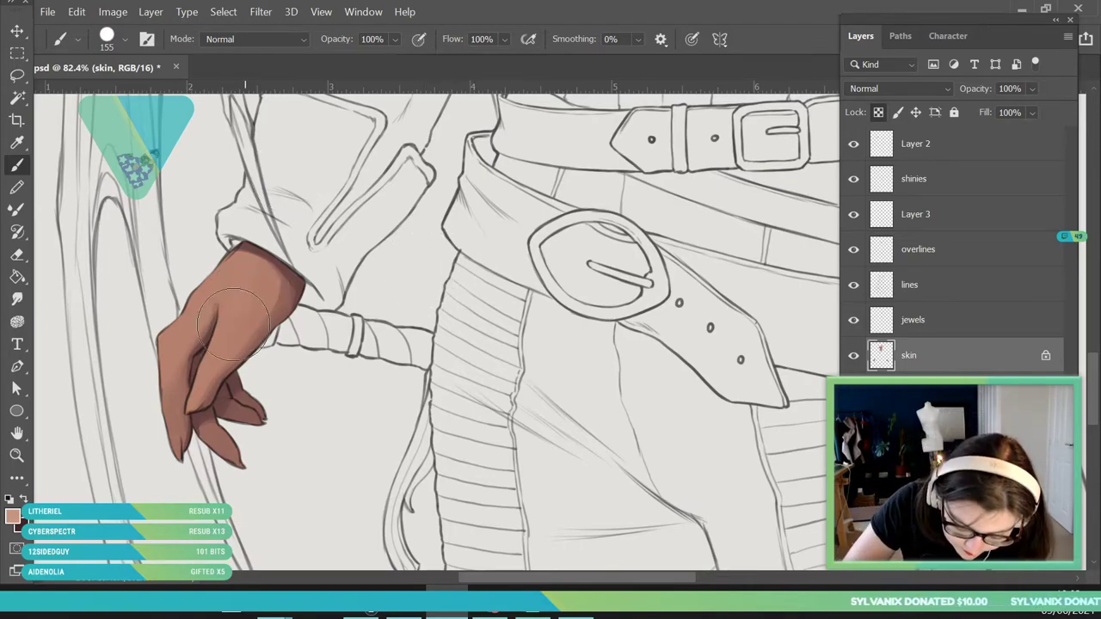
mouse_move(225, 347)
left_mouse_down()
mouse_move(230, 310)
mouse_move(208, 370)
mouse_move(233, 300)
left_mouse_up()
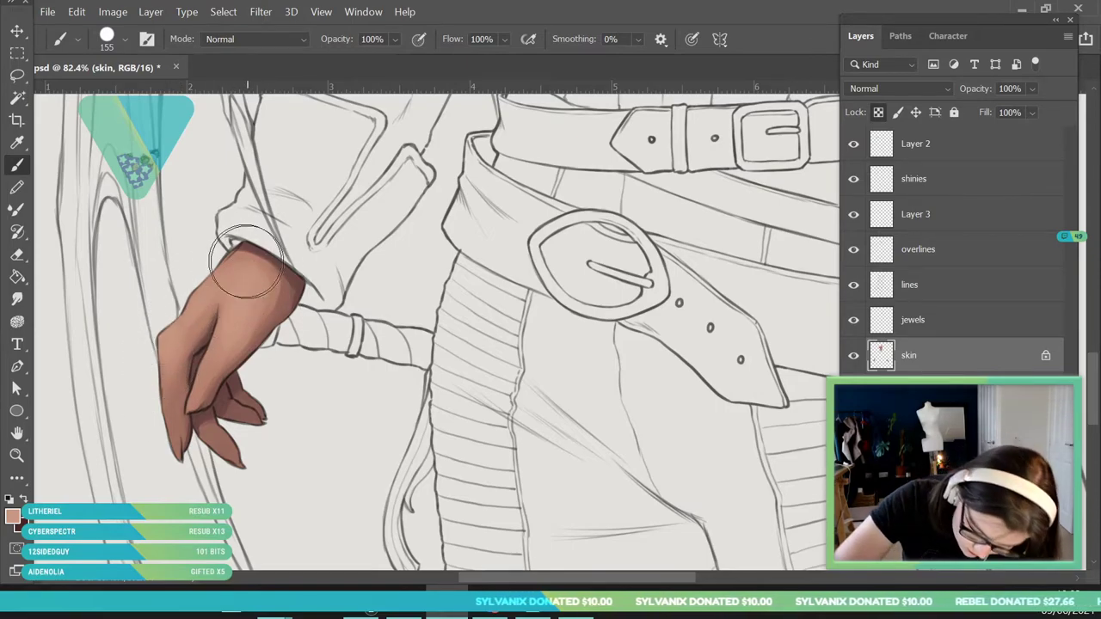
Resample the light skin tone from the hand beside the sword hilt and blend it over the back and fingers.
key("i")
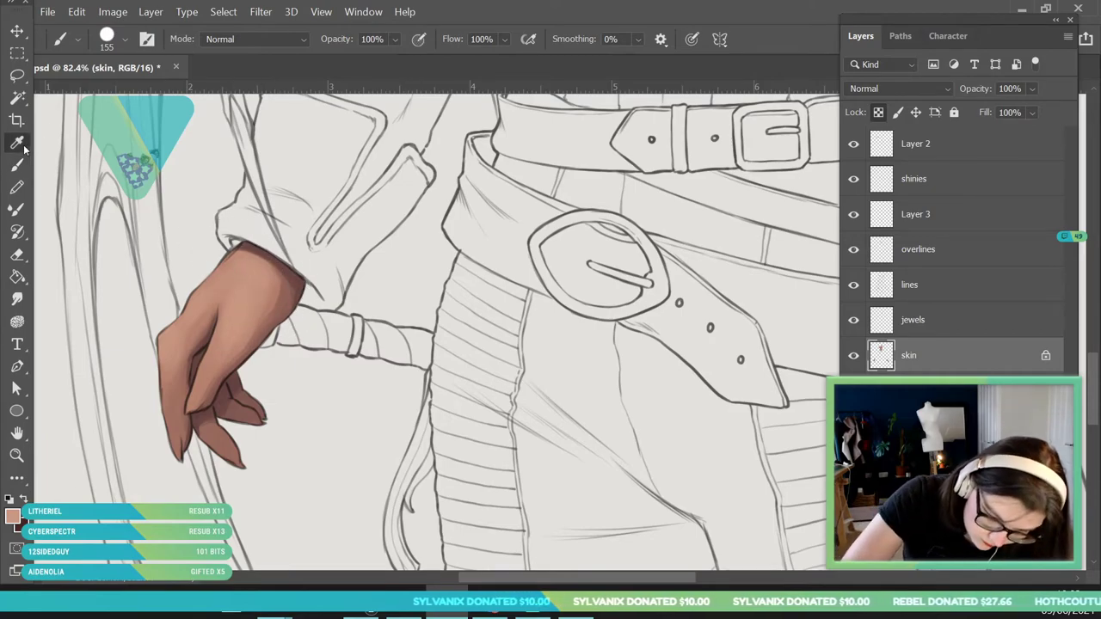
key("b")
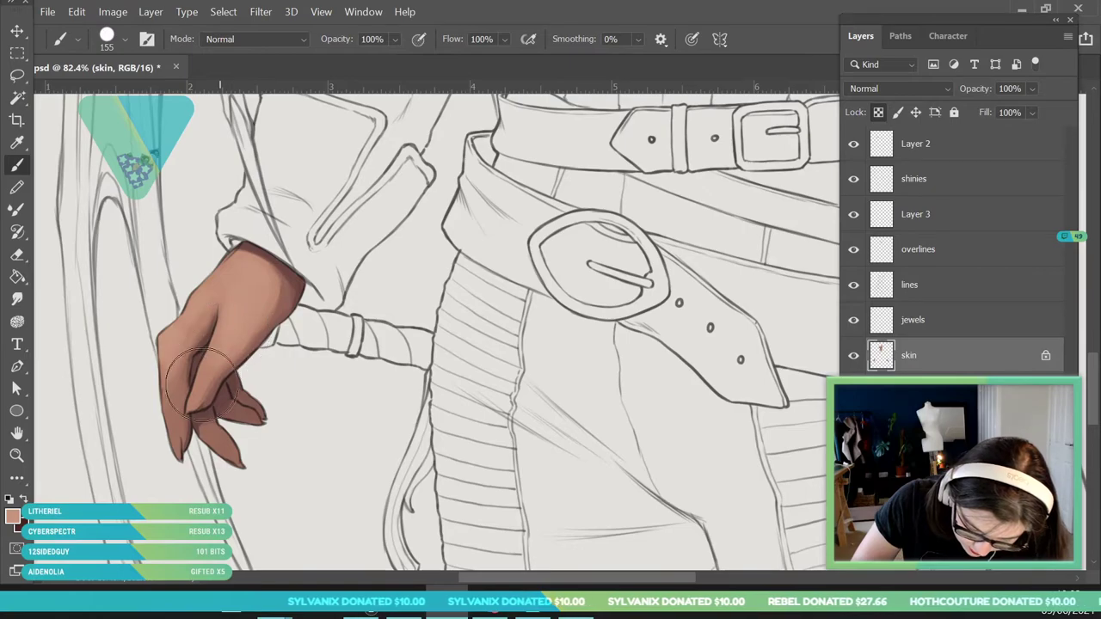
key("i")
left_click(246, 300)
key("b")
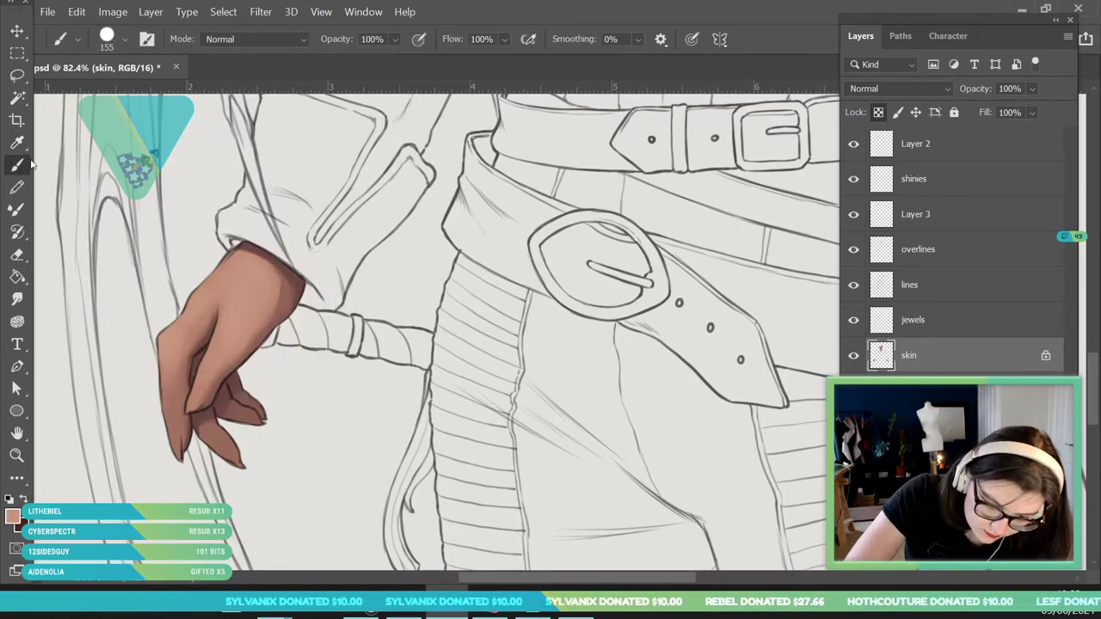
Brush the light skin tone over the back, thumb base and knuckles of the other hand with the 155 px brush.
left_click(18, 455)
left_click_drag(232, 357, 146, 365)
left_click_drag(544, 406, 642, 482)
left_click(18, 165)
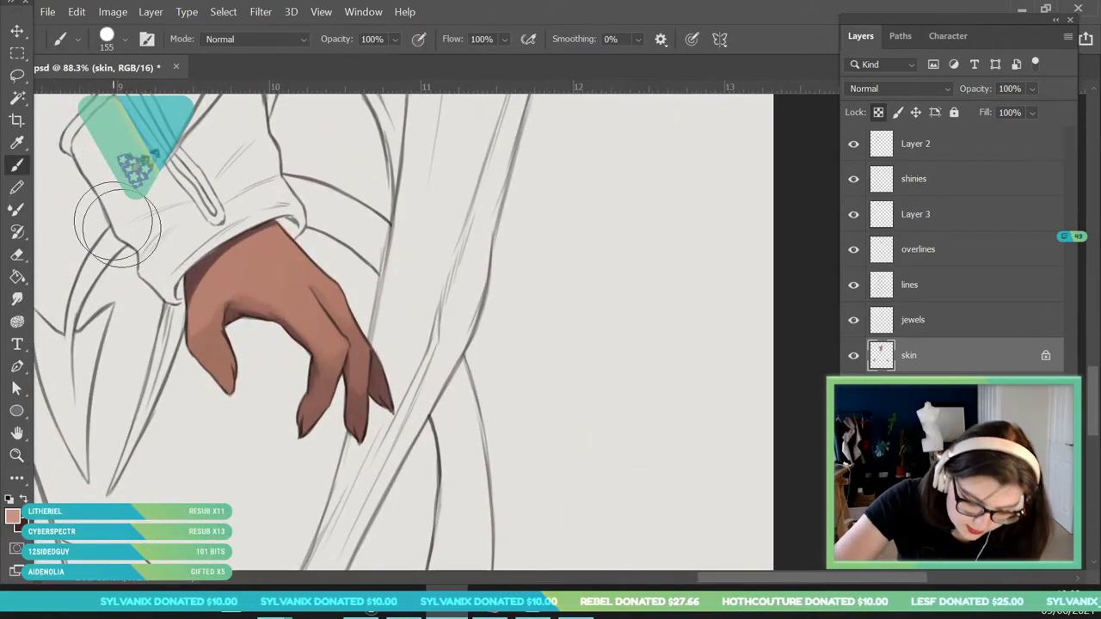
left_click_drag(207, 300, 248, 273)
left_click_drag(207, 303, 274, 294)
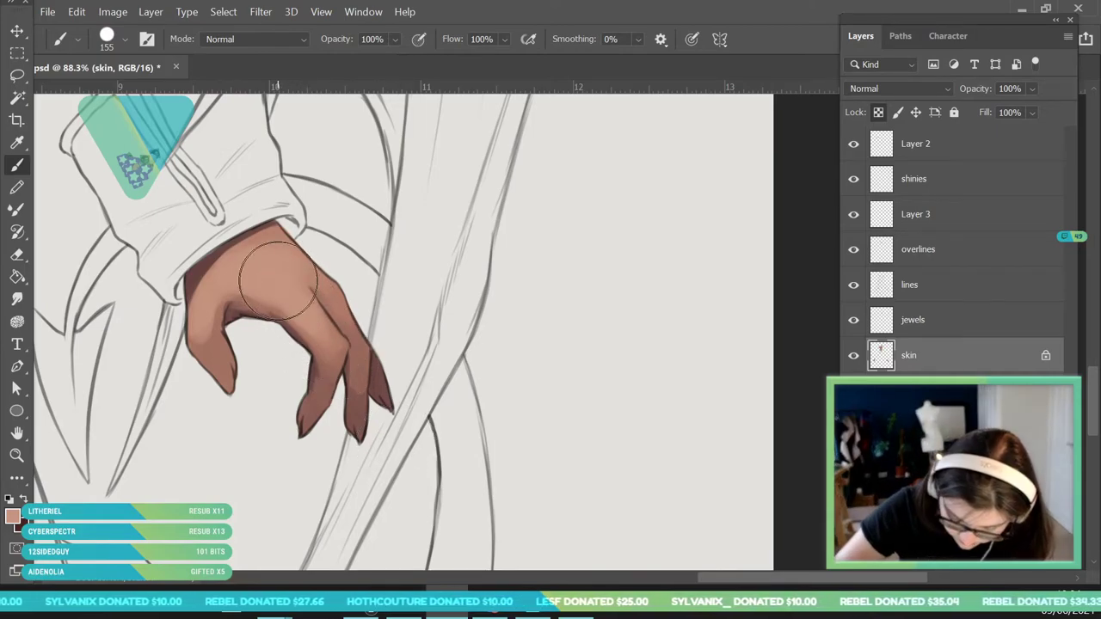
left_click_drag(316, 278, 341, 301)
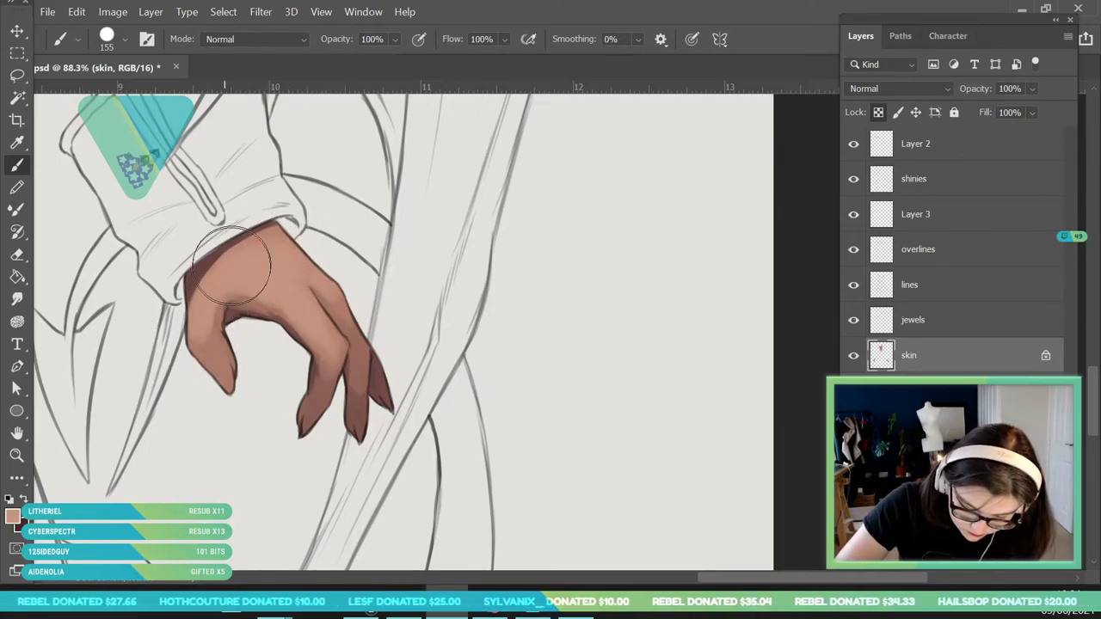
Sample a lighter skin highlight tone from the portrait's neck and face.
key("z")
left_click_drag(293, 343, 267, 449)
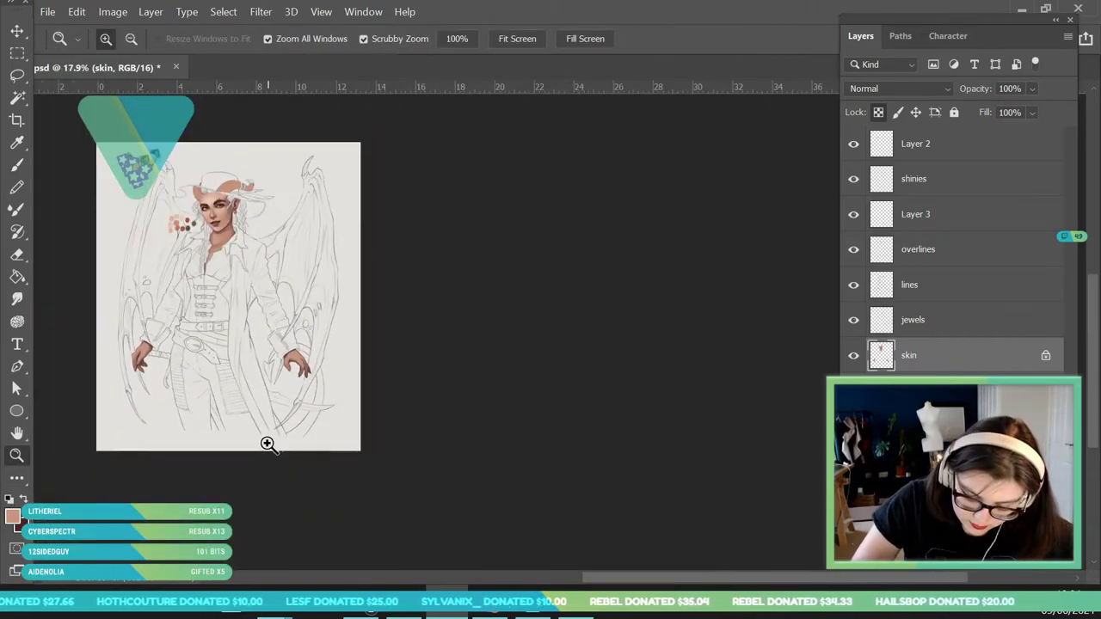
left_click_drag(206, 268, 288, 280)
key("i")
left_click(252, 223)
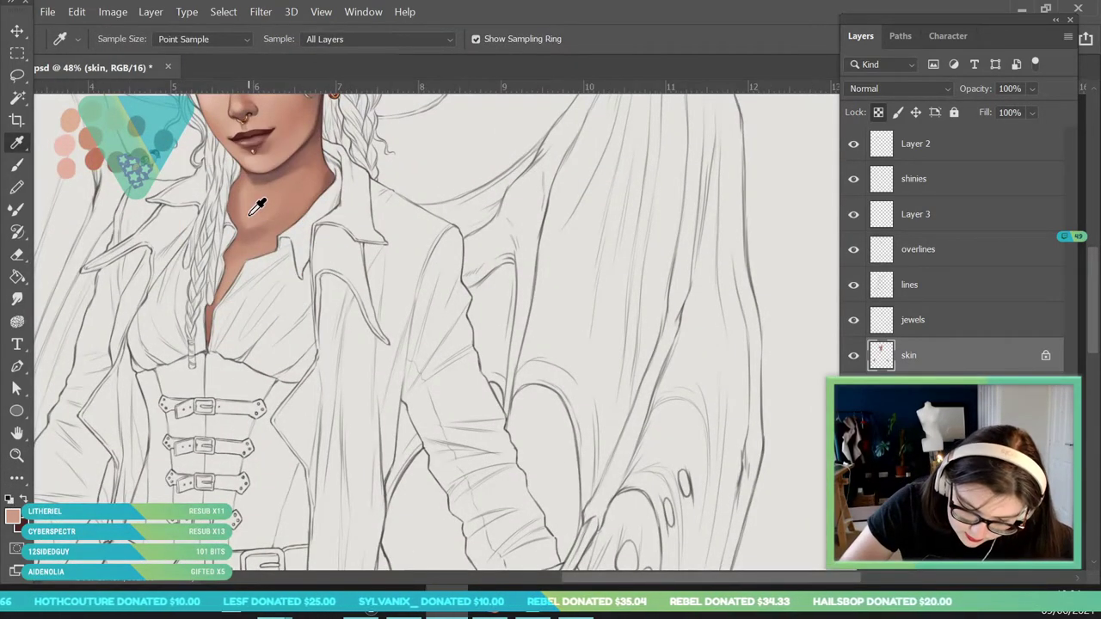
left_click(224, 116)
Brush the lighter tone onto the hand beside the sword hilt, resampling from its back to blend the highlight.
key("z")
left_click_drag(196, 254, 79, 374)
left_click_drag(113, 400, 188, 425)
left_click_drag(138, 327, 176, 327)
key("b")
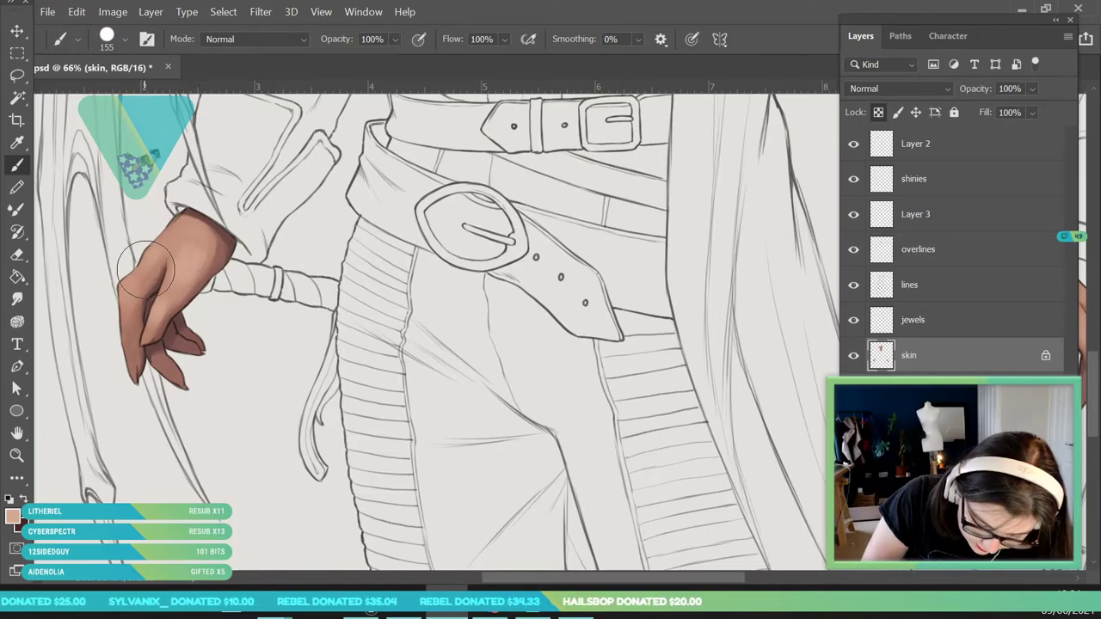
left_click(18, 142)
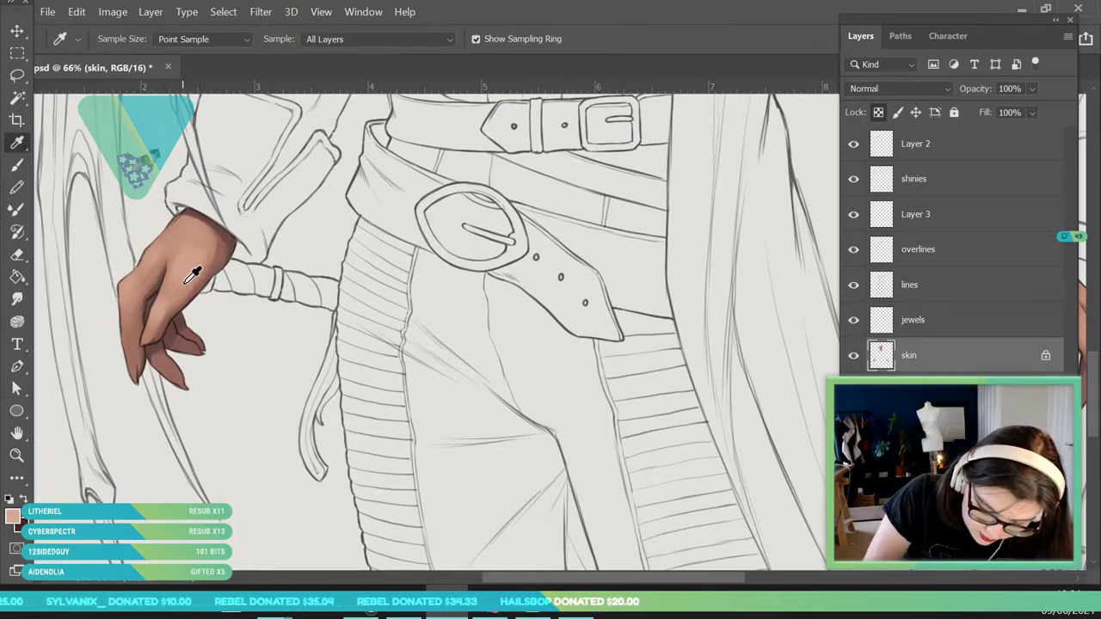
left_click(16, 165)
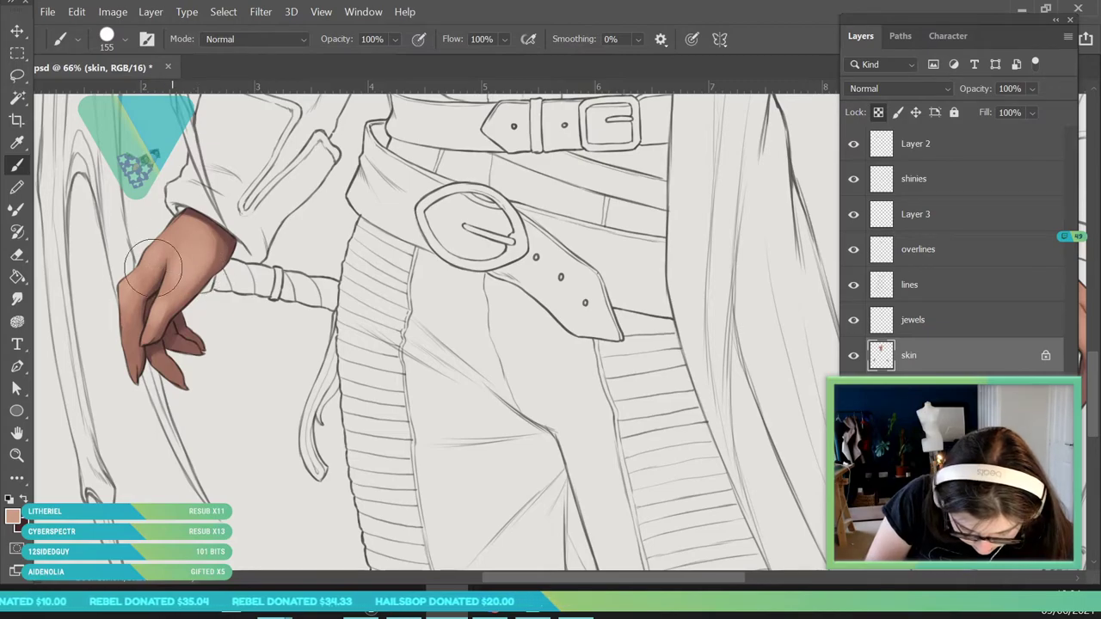
Sample a light skin tone and build up highlights on the back, thumb and fingers of the other hand.
left_click(17, 455)
left_click_drag(131, 305, 85, 464)
left_click(400, 280)
left_click_drag(291, 328, 185, 320)
left_click(19, 144)
left_click(61, 304)
left_click(19, 455)
left_click_drag(317, 330, 373, 438)
key("b")
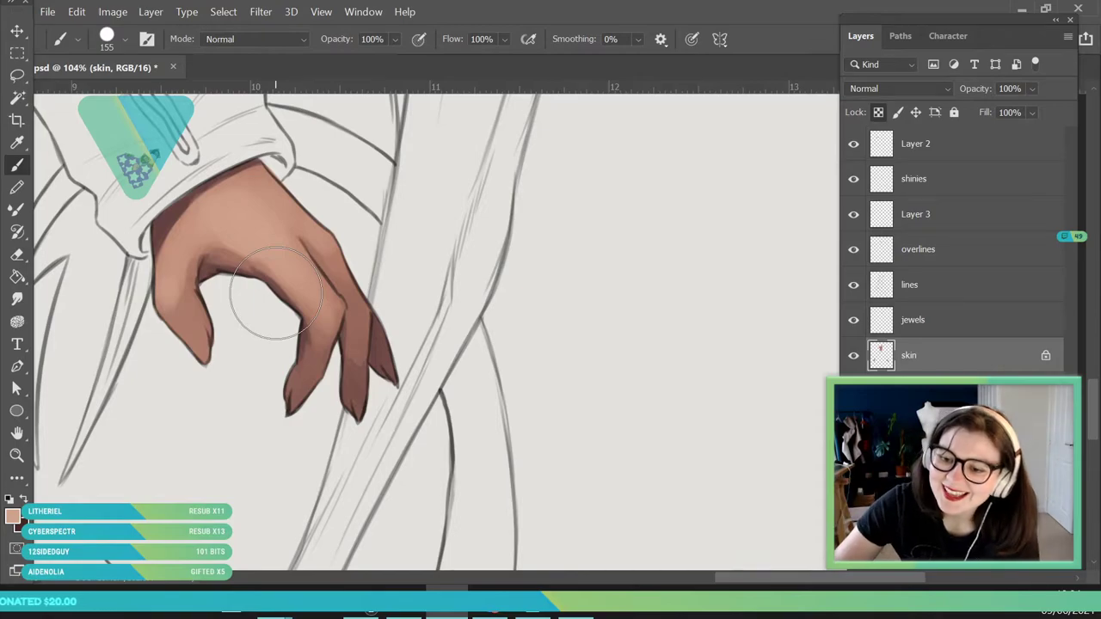
Sample a dark shadow tone, set the brush to 53 px and darken the narrow skin gap at the bottom of the neckline.
key("ctrl+space")
mouse_move(349, 369)
left_mouse_down()
mouse_move(326, 380)
mouse_move(312, 490)
left_mouse_up()
left_click_drag(259, 249, 273, 292)
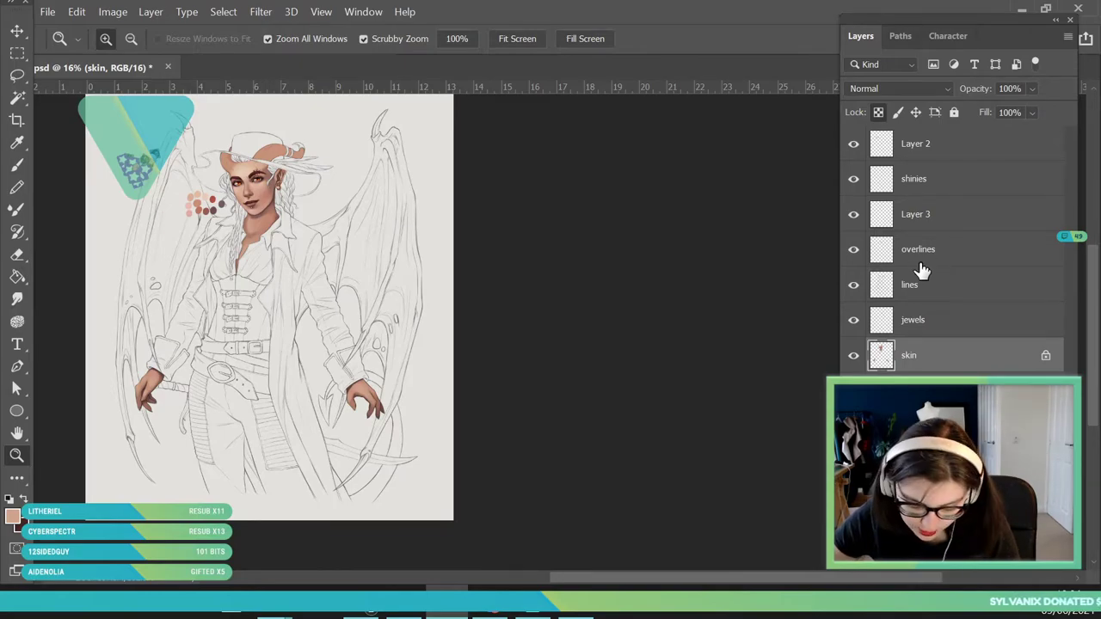
left_click_drag(242, 237, 61, 168)
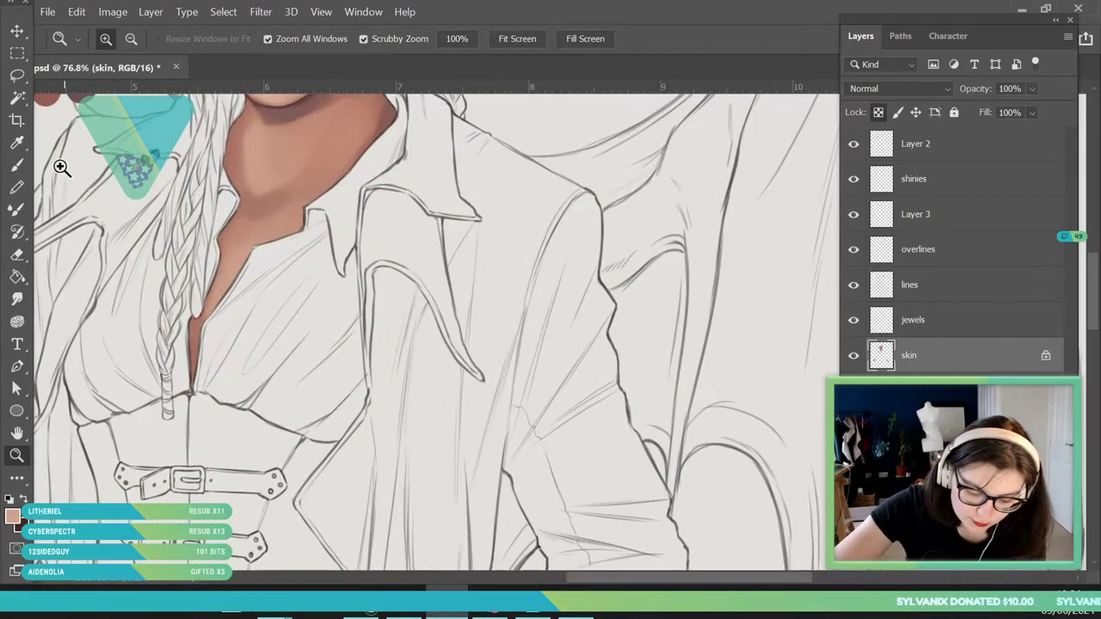
left_click(310, 95)
left_click(17, 165)
left_click(123, 39)
left_click_drag(132, 93, 127, 94)
left_click(641, 382)
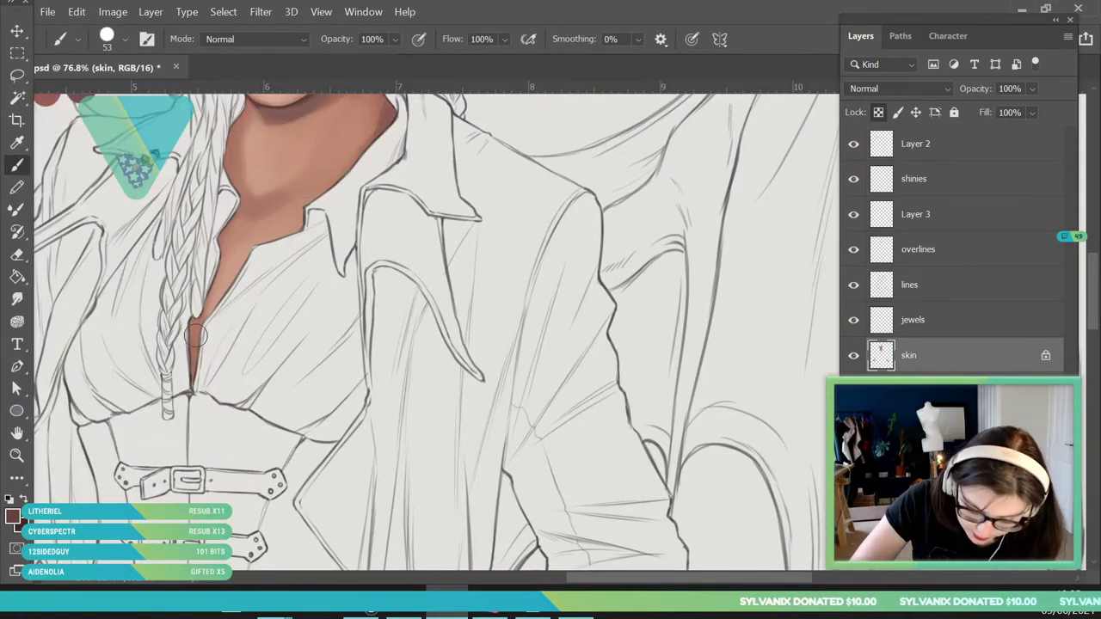
mouse_move(199, 304)
left_mouse_down()
mouse_move(197, 398)
mouse_move(181, 340)
mouse_move(194, 372)
left_mouse_up()
Sample a mid skin tone from the neck and blend it along the edge of the neckline shadow.
left_click(19, 146)
left_click(238, 172)
key("b")
left_click_drag(210, 328, 209, 378)
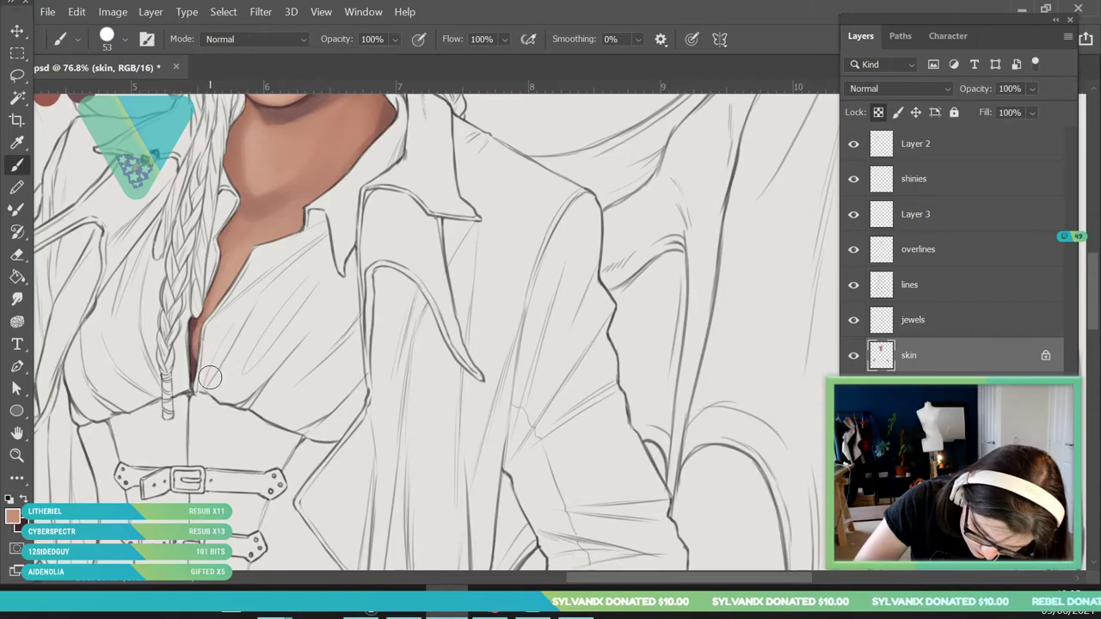
left_click_drag(221, 310, 212, 378)
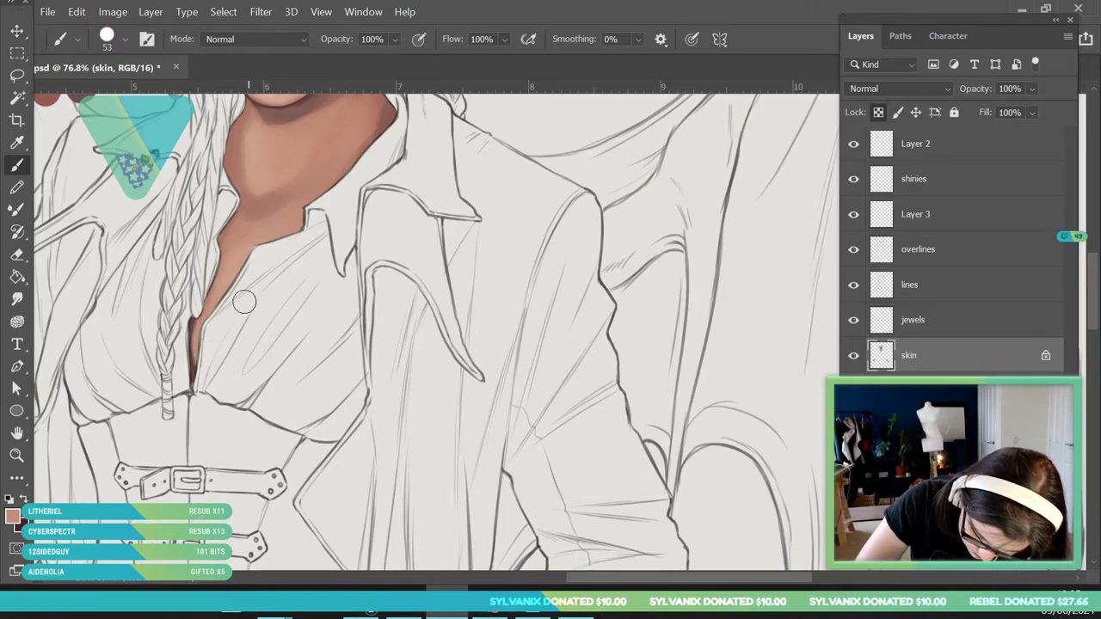
Make the overlines layer active and sample a dark brown from the shadow under the jaw.
key("z")
left_click_drag(235, 250, 175, 284)
left_click_drag(246, 359, 268, 378)
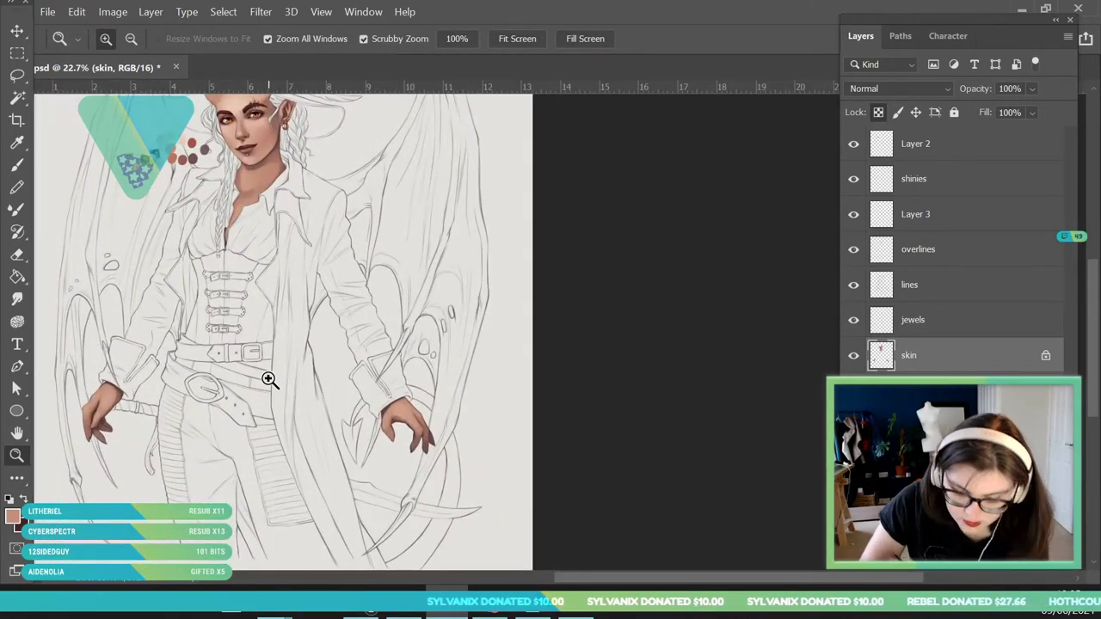
left_click(956, 252)
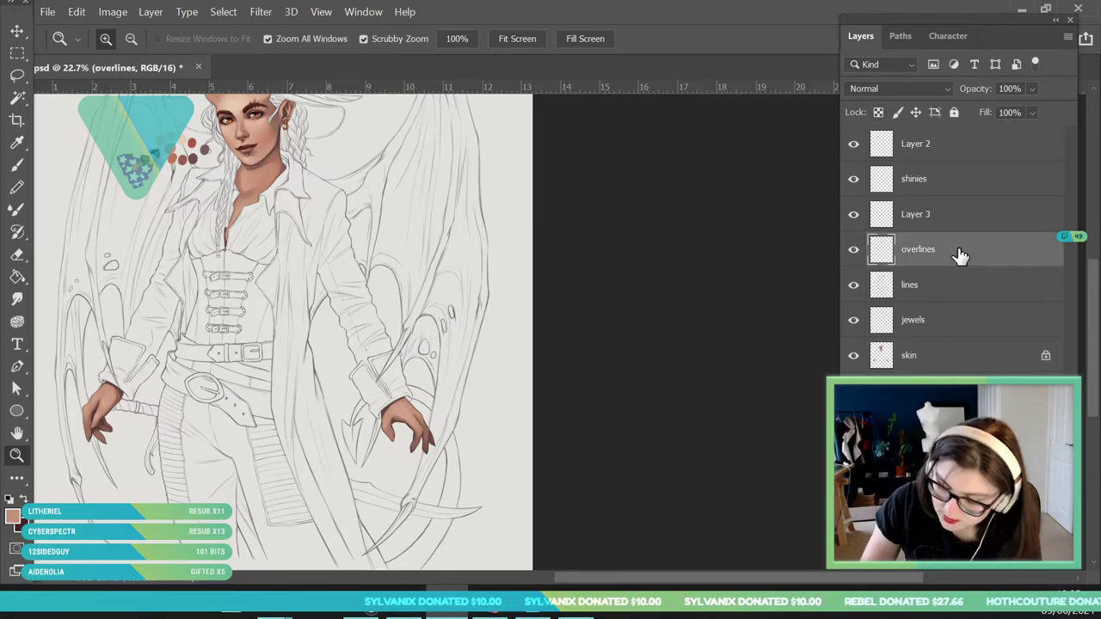
left_click_drag(91, 467, 245, 484)
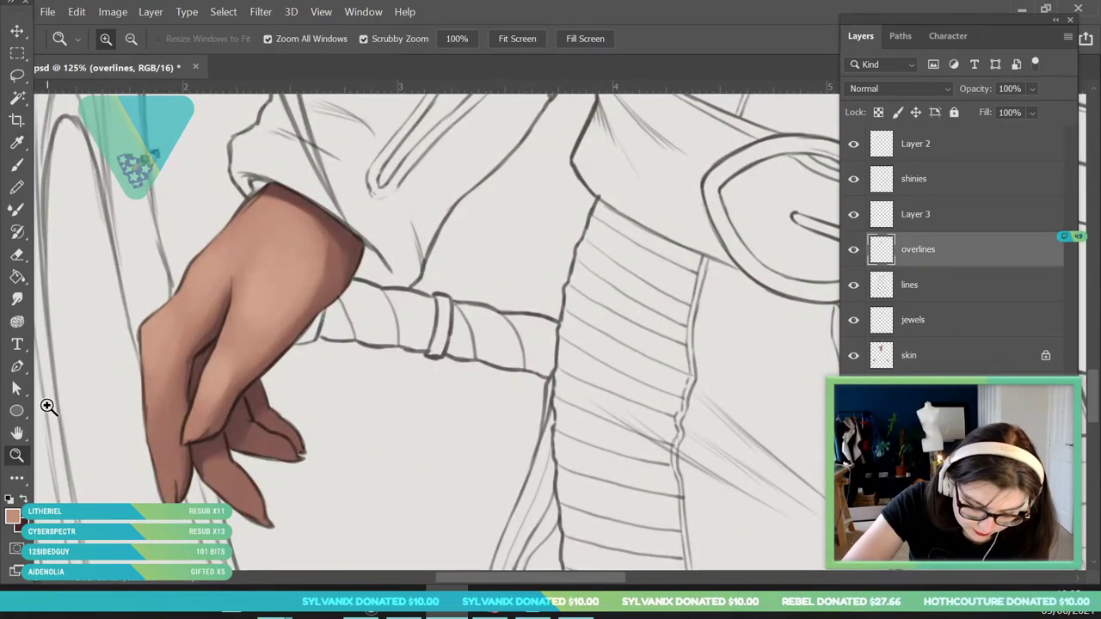
left_click_drag(288, 443, 202, 439)
left_click_drag(465, 177, 524, 367)
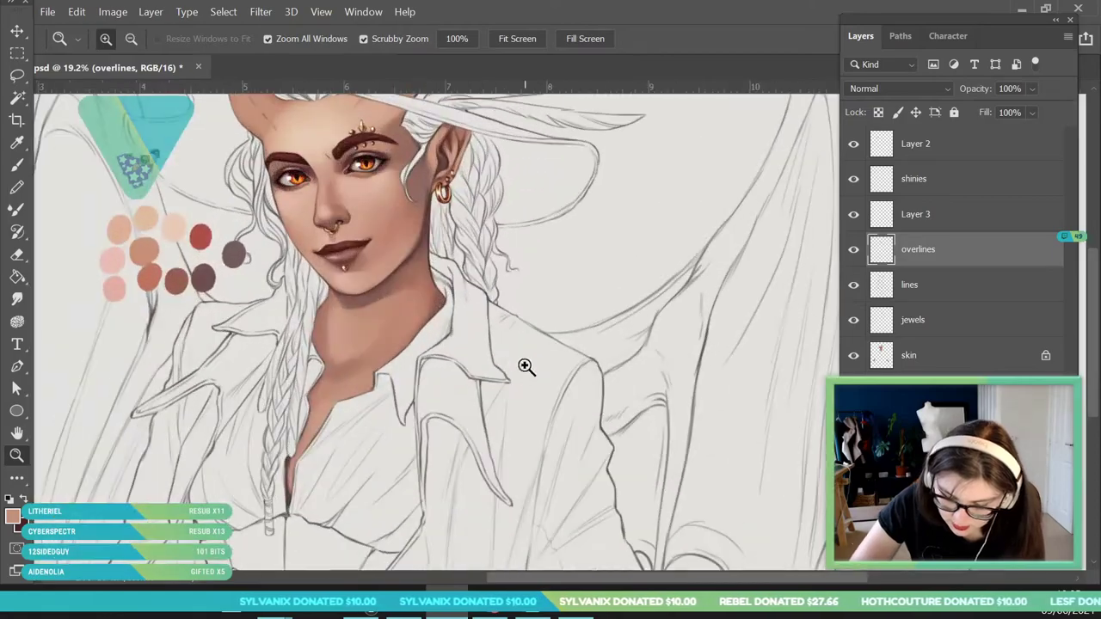
left_click_drag(340, 258, 518, 417)
key("i")
left_click(248, 186)
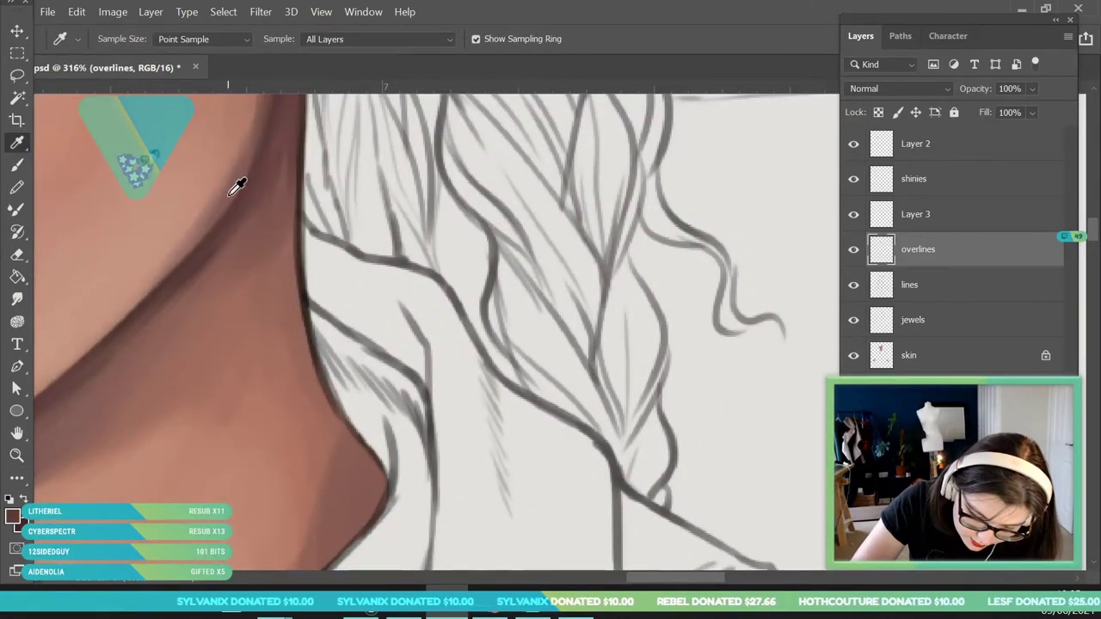
Set the brush to 10 px and paint dark brown contour lines around the fingers of the hand beside the sword hilt.
key("z")
left_click_drag(241, 211, 101, 425)
left_click(100, 425)
left_click_drag(290, 228, 264, 430)
left_click_drag(224, 382, 261, 450)
key("b")
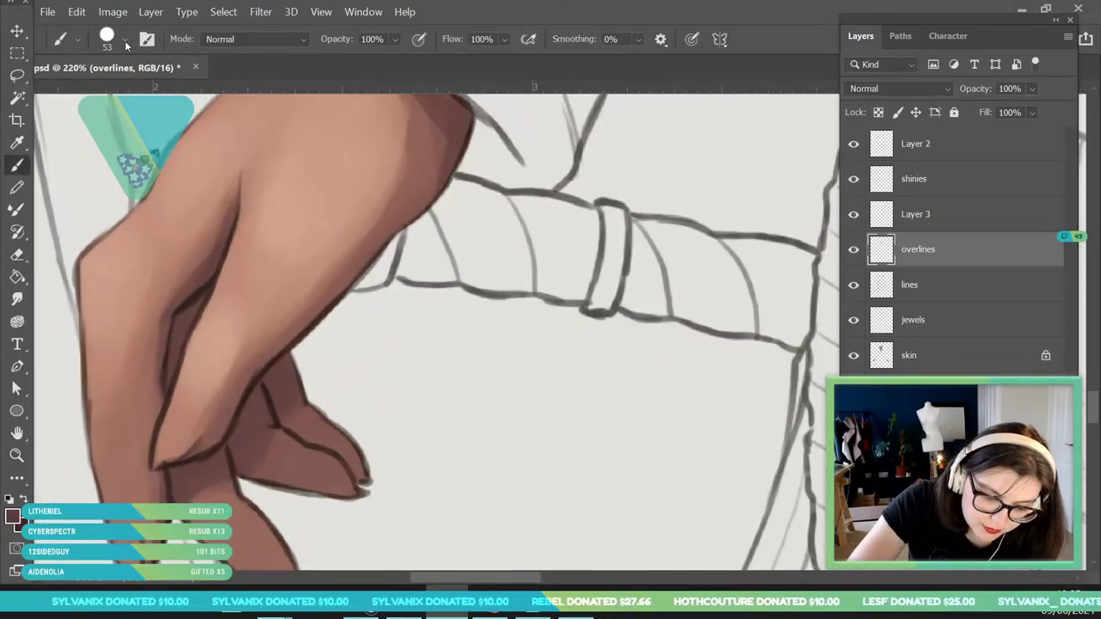
left_click(122, 40)
left_click(101, 94)
left_click(265, 391)
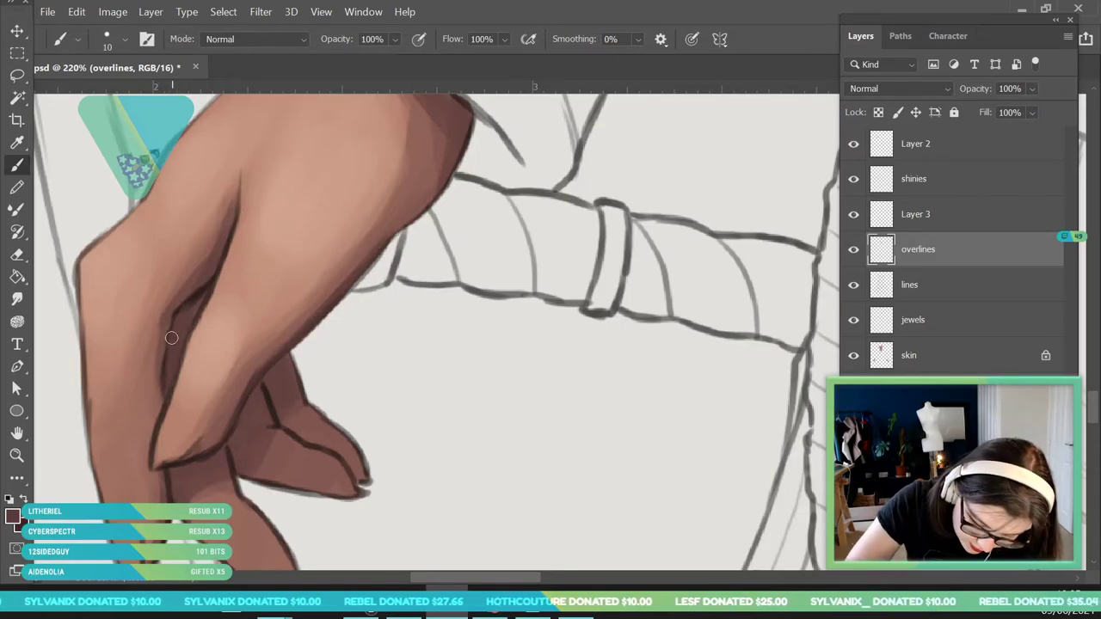
left_click(17, 454)
mouse_move(280, 327)
left_mouse_down()
mouse_move(265, 364)
mouse_move(217, 355)
left_mouse_up()
left_click(17, 165)
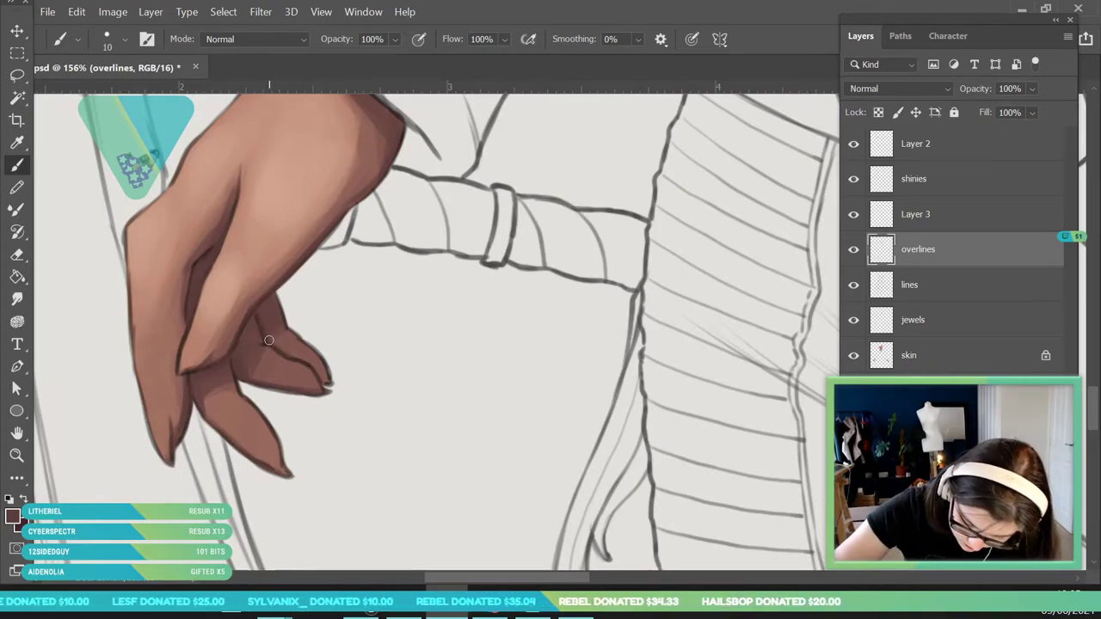
Paint dark brown contour lines along the thumb, fingers and knuckle edges of the other hand.
left_click(13, 462)
left_click_drag(222, 387, 113, 582)
left_click_drag(581, 425, 661, 350)
left_click_drag(506, 230, 513, 275)
key("b")
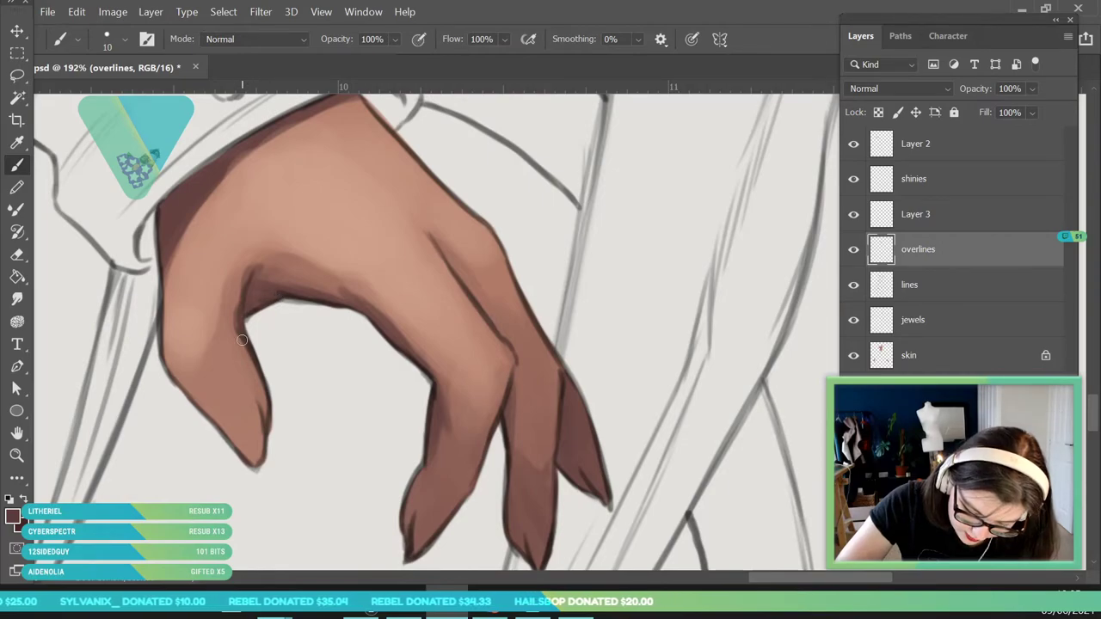
mouse_move(160, 293)
left_mouse_down()
mouse_move(172, 375)
mouse_move(225, 432)
left_mouse_up()
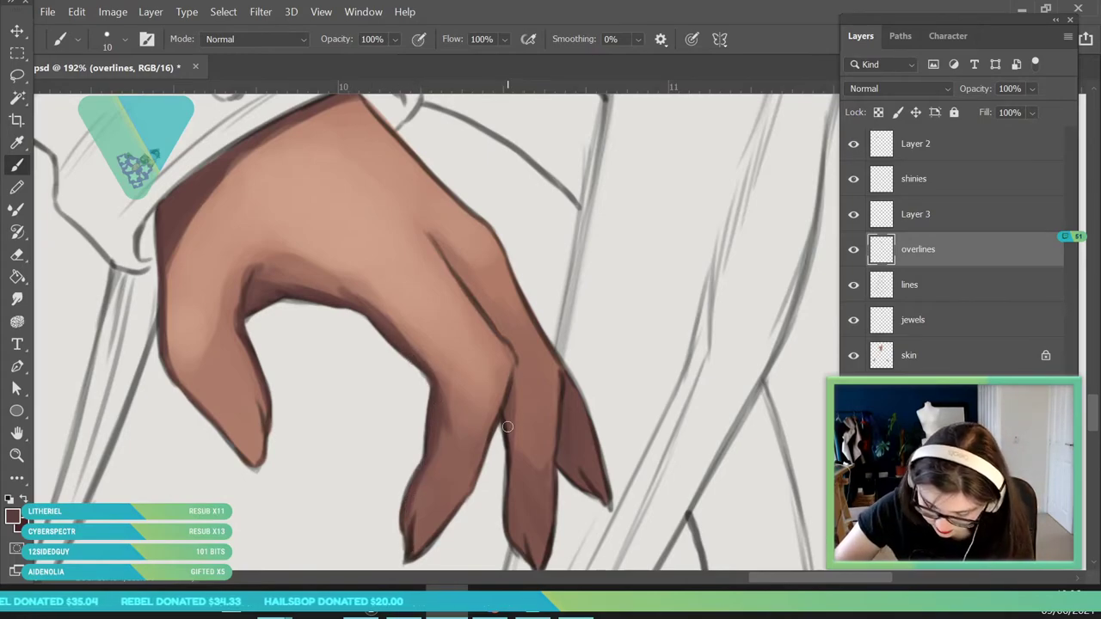
left_click_drag(512, 447, 508, 540)
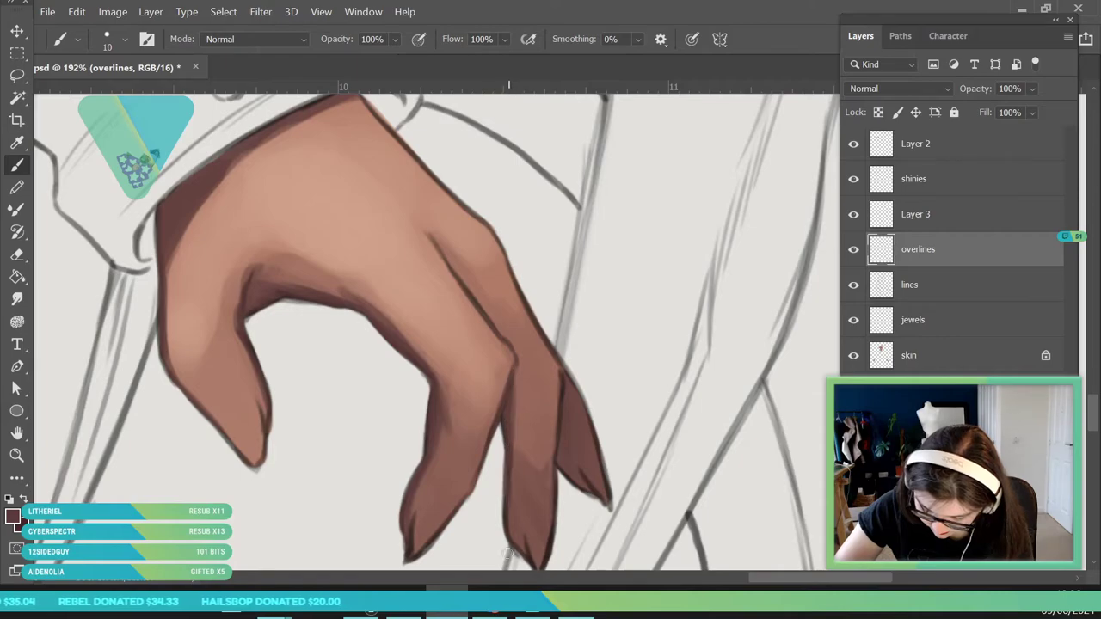
left_click_drag(454, 276, 508, 345)
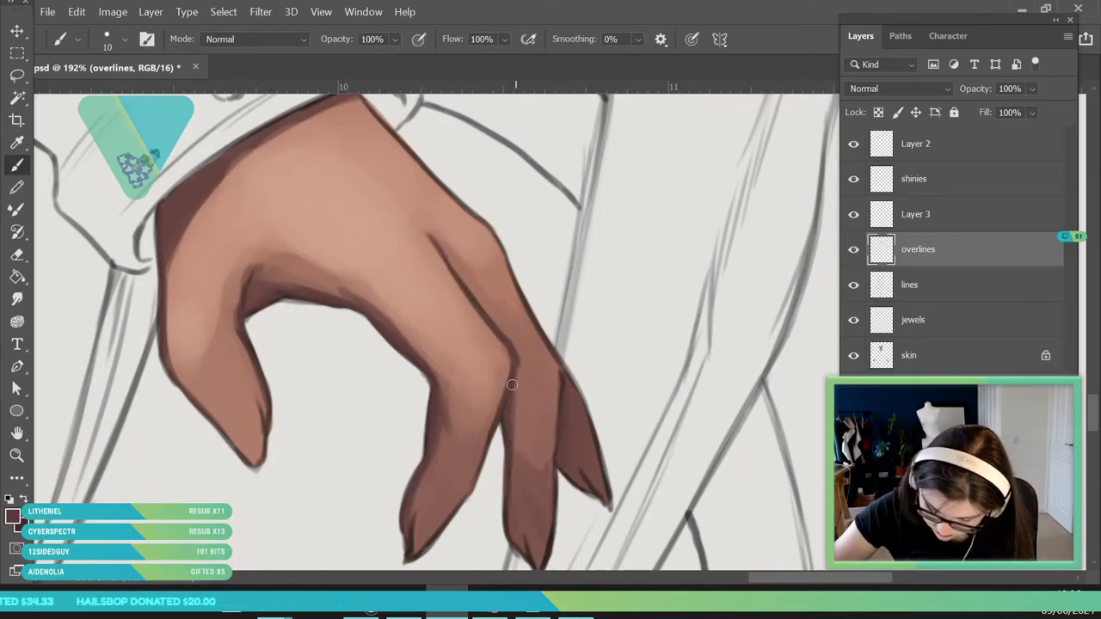
mouse_move(434, 180)
left_mouse_down()
mouse_move(483, 233)
mouse_move(513, 289)
left_mouse_up()
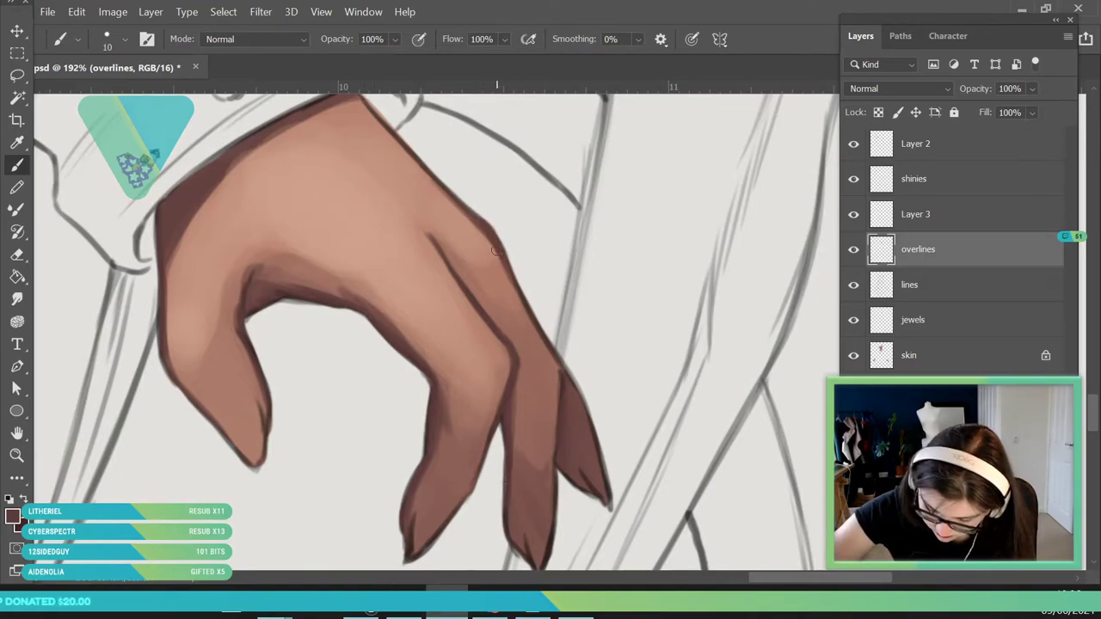
Sample a dark red-brown from the line between the portrait's lips.
left_click(24, 453)
left_click_drag(315, 358, 258, 359)
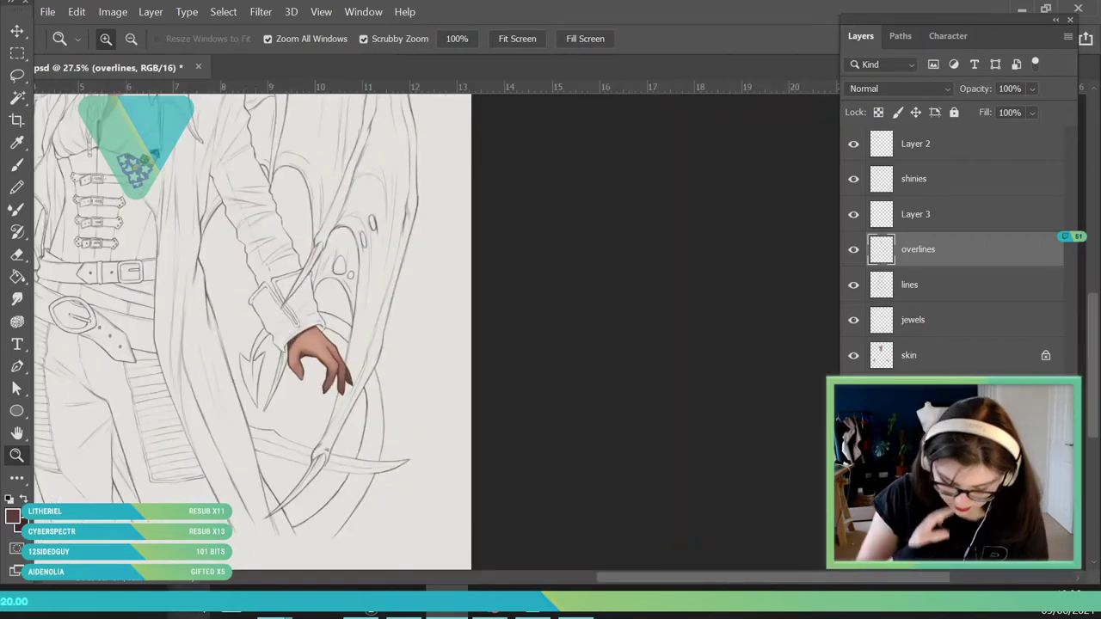
left_click_drag(298, 421, 277, 459)
left_click_drag(309, 264, 298, 380)
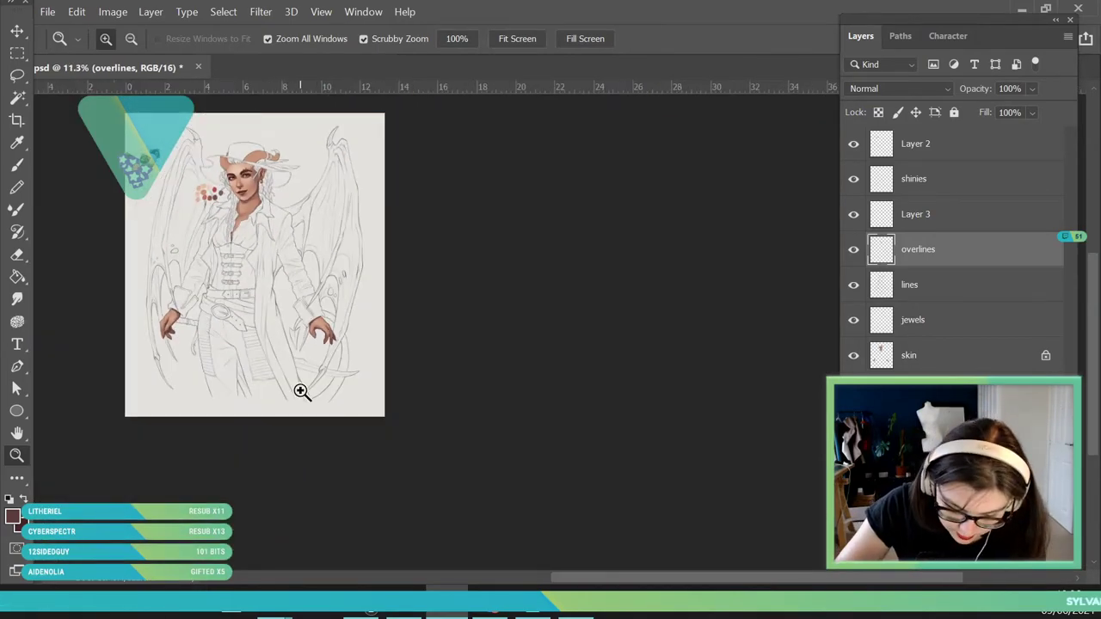
left_click_drag(238, 172, 301, 360)
left_click(246, 246)
key("i")
left_click(210, 316)
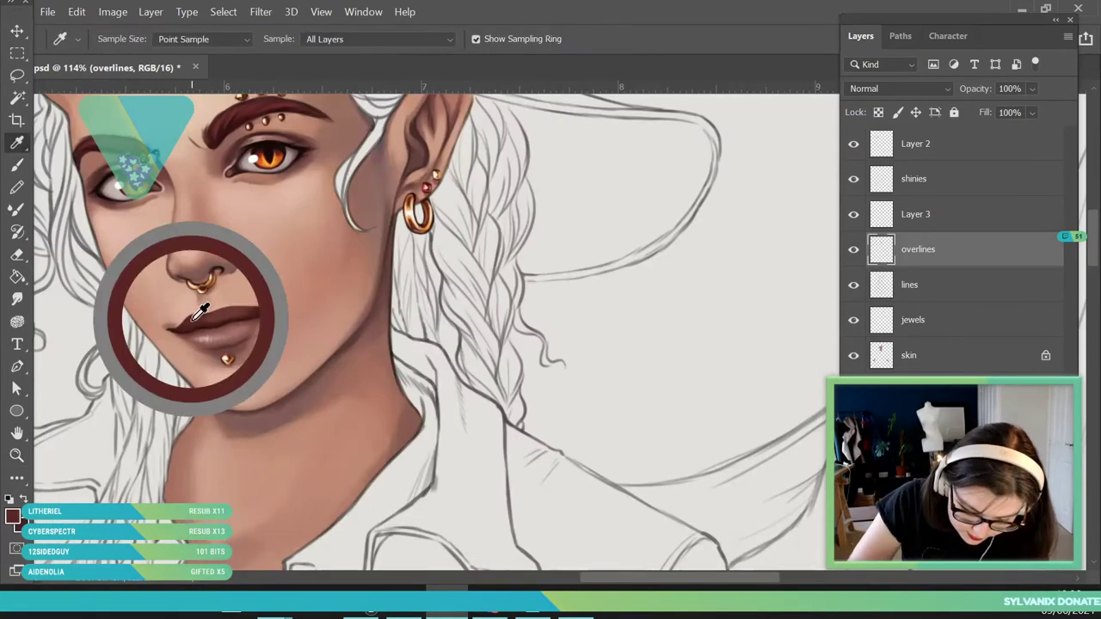
Paint the fingernails of the hand beside the sword hilt solid dark red on the overlines layer.
left_click(22, 459)
left_click_drag(230, 204, 187, 493)
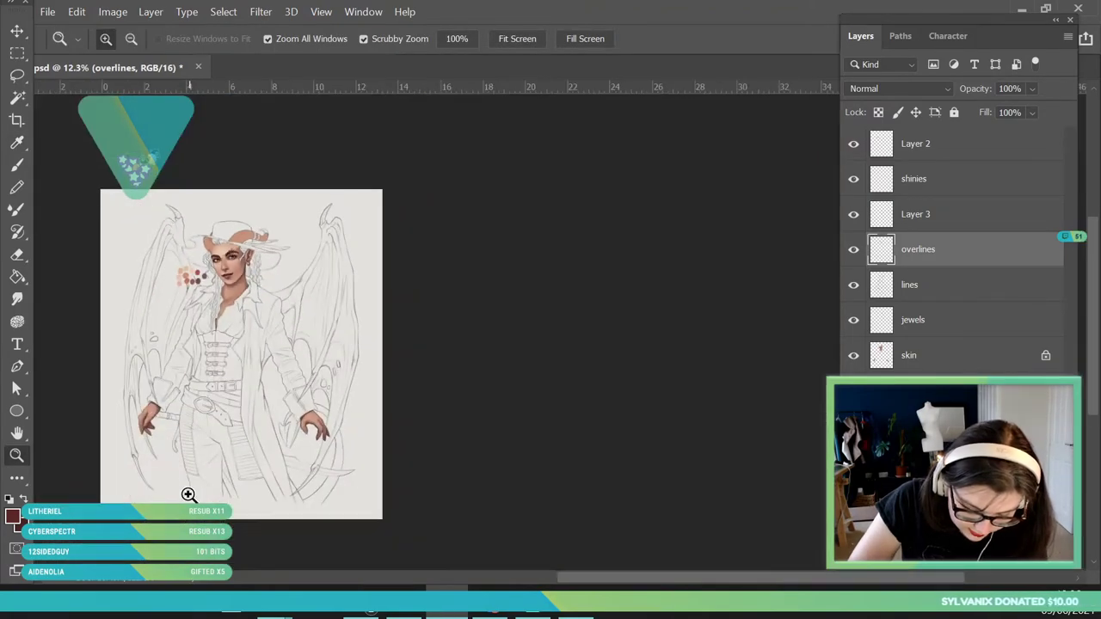
left_click_drag(135, 443, 204, 352)
left_click_drag(230, 308, 327, 407)
key("b")
mouse_move(234, 440)
left_mouse_down()
mouse_move(199, 349)
mouse_move(196, 362)
mouse_move(216, 342)
mouse_move(230, 429)
mouse_move(211, 363)
mouse_move(221, 361)
left_mouse_up()
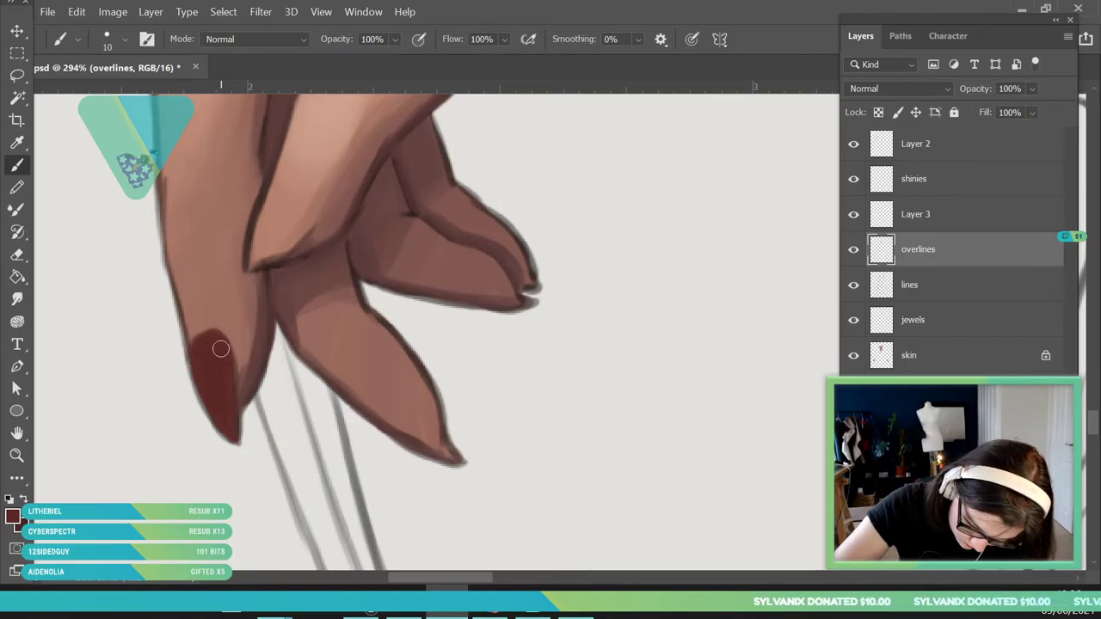
left_click_drag(426, 448, 441, 439)
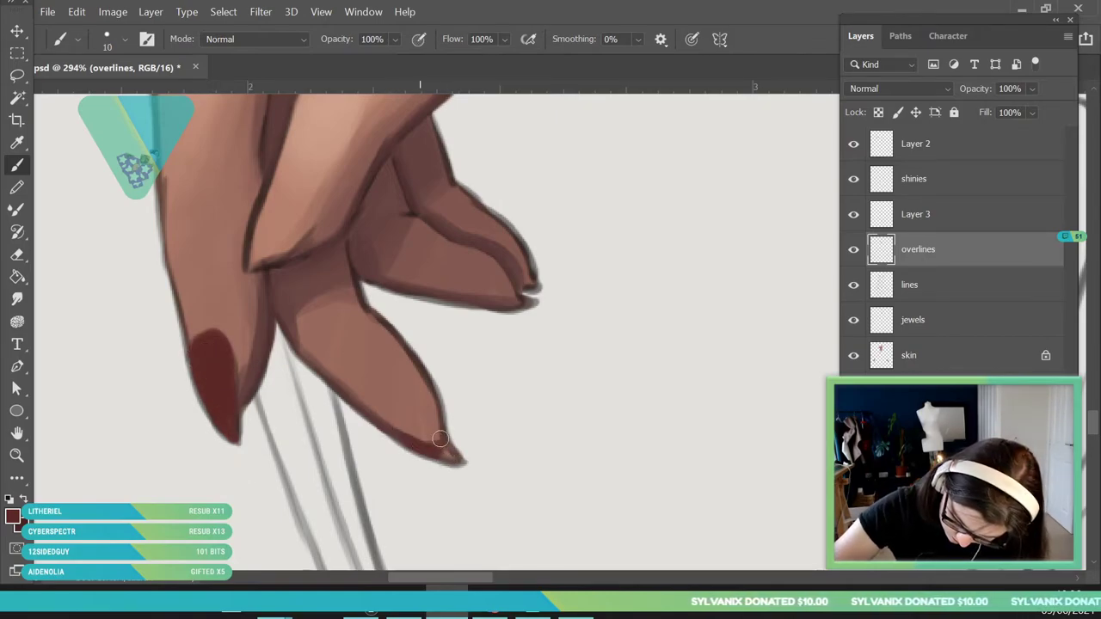
mouse_move(252, 268)
left_mouse_down()
mouse_move(297, 188)
mouse_move(271, 193)
mouse_move(282, 226)
mouse_move(274, 248)
mouse_move(303, 230)
mouse_move(277, 247)
left_mouse_up()
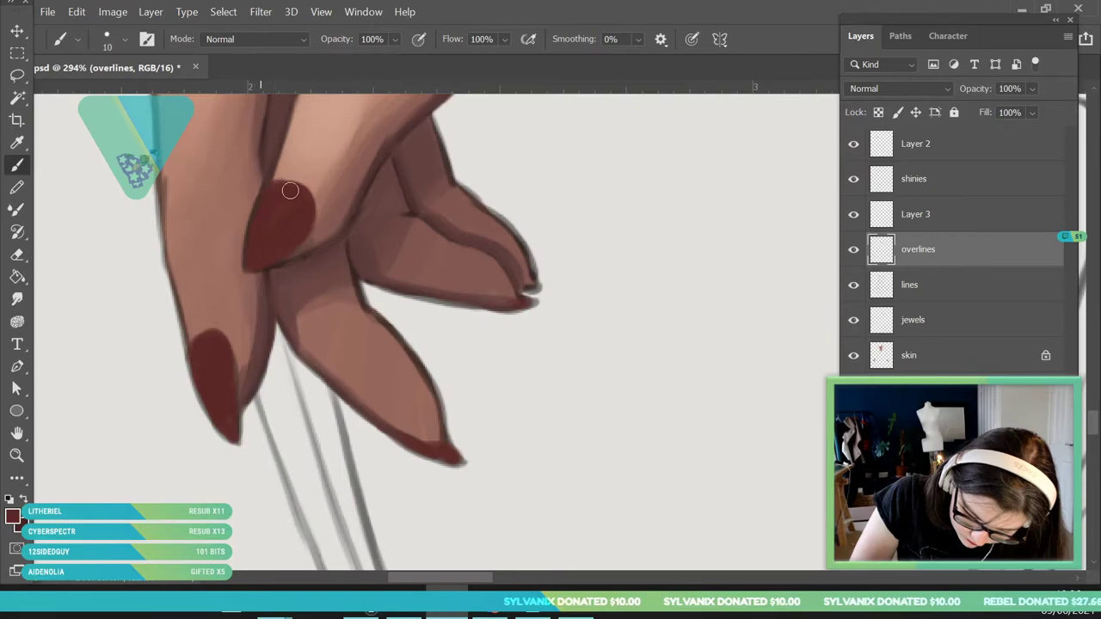
Paint the thumbnail of the opposite hand in the same dark red.
key("z")
left_click_drag(241, 289, 93, 389)
left_click(361, 405)
left_click_drag(457, 302, 341, 439)
left_click_drag(552, 324, 646, 462)
left_click_drag(398, 218, 447, 352)
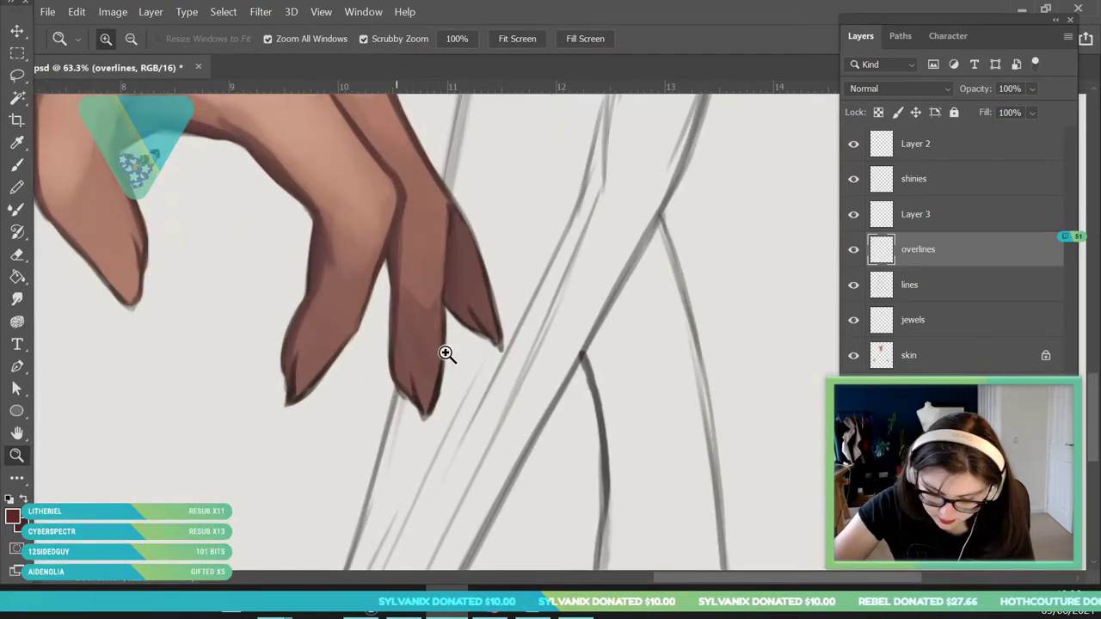
left_click_drag(258, 277, 219, 253)
scroll(91, 199, "up", 3)
key("b")
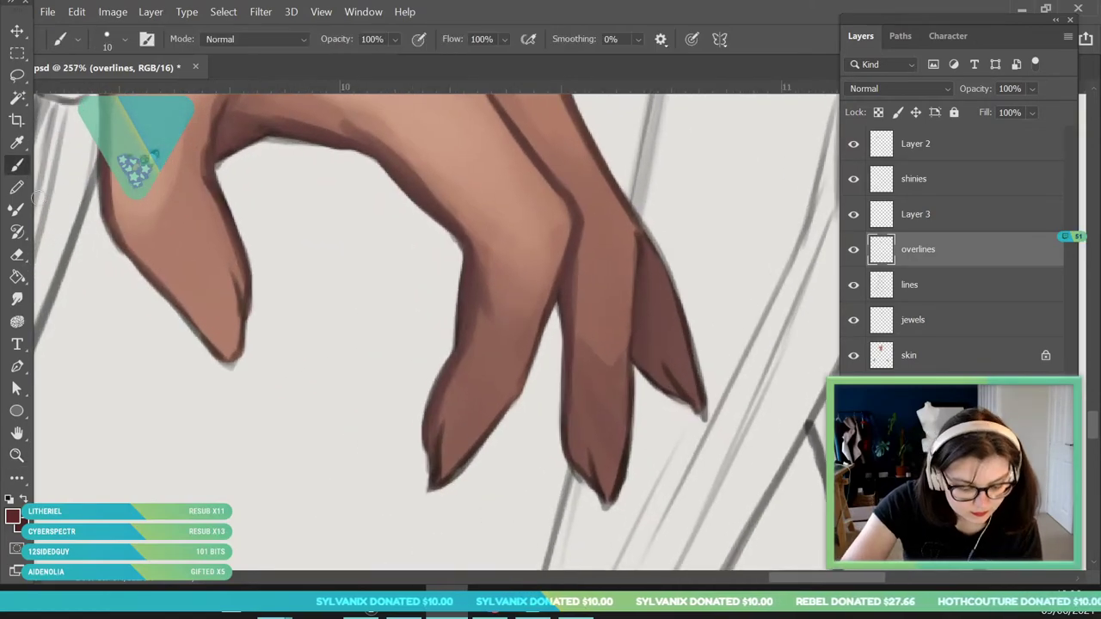
left_click_drag(223, 354, 179, 298)
mouse_move(177, 290)
left_mouse_down()
mouse_move(224, 355)
mouse_move(187, 306)
left_mouse_up()
mouse_move(189, 262)
left_mouse_down()
mouse_move(184, 306)
mouse_move(174, 284)
mouse_move(213, 261)
mouse_move(230, 288)
mouse_move(235, 351)
mouse_move(180, 278)
mouse_move(197, 319)
mouse_move(208, 273)
left_mouse_up()
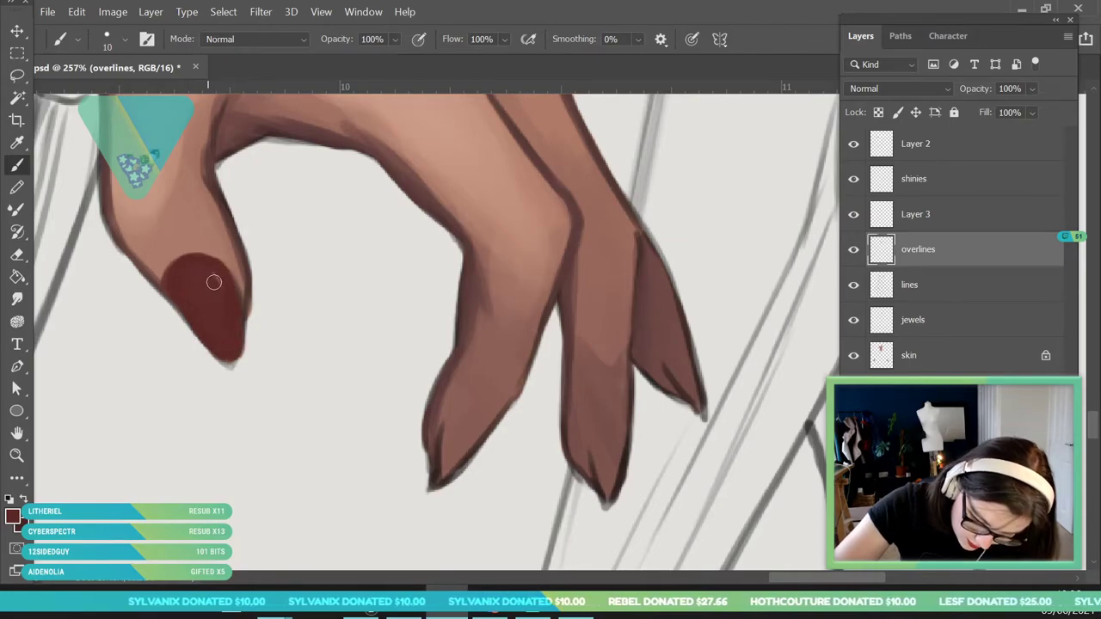
Fill the three remaining fingernails of this hand with the same dark red.
mouse_move(432, 492)
left_mouse_down()
mouse_move(487, 402)
mouse_move(473, 407)
mouse_move(500, 407)
mouse_move(439, 482)
mouse_move(461, 422)
left_mouse_up()
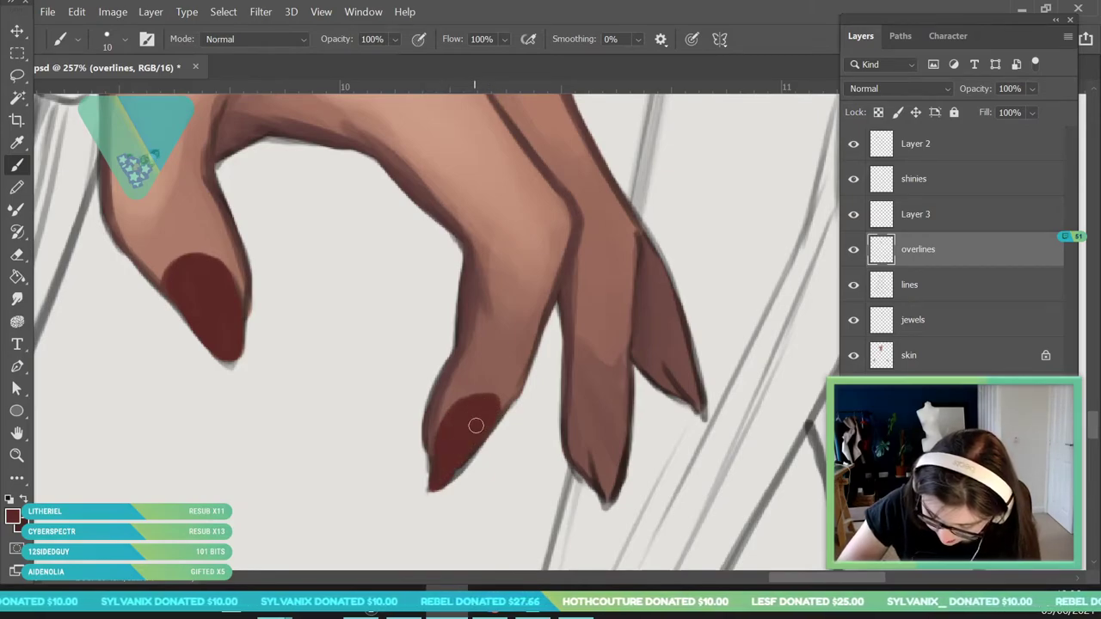
mouse_move(606, 508)
left_mouse_down()
mouse_move(610, 423)
mouse_move(609, 447)
mouse_move(607, 435)
left_mouse_up()
mouse_move(682, 375)
left_mouse_down()
mouse_move(672, 349)
mouse_move(683, 373)
mouse_move(688, 357)
left_mouse_up()
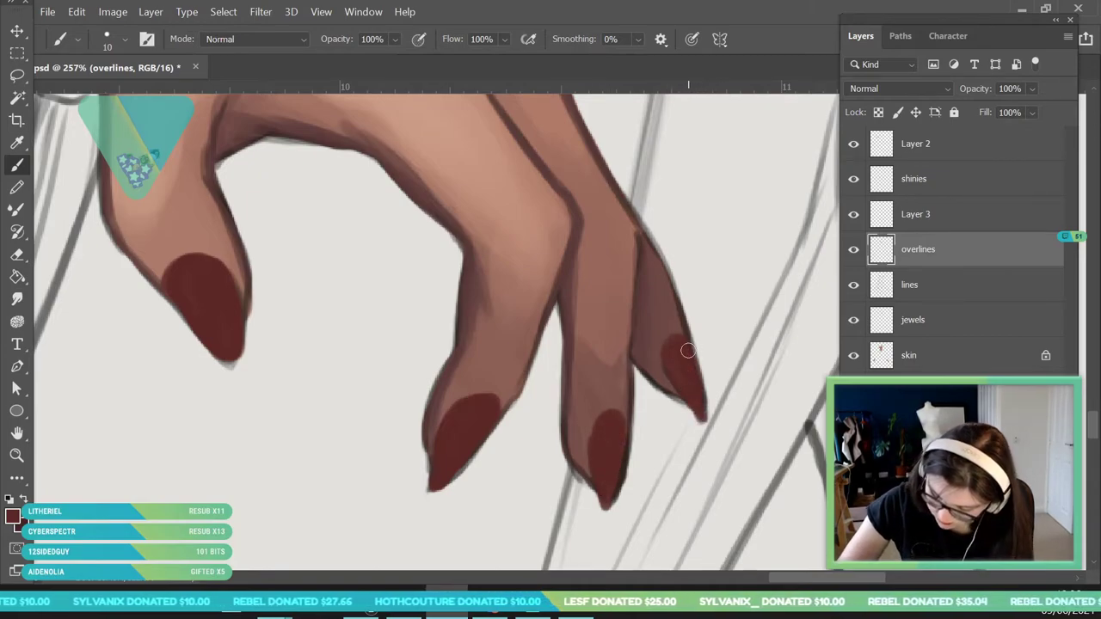
Choose the darker red 3b1515 as foreground colour and shade the sides and tips of this hand's four nails.
left_click(17, 516)
left_click(638, 272)
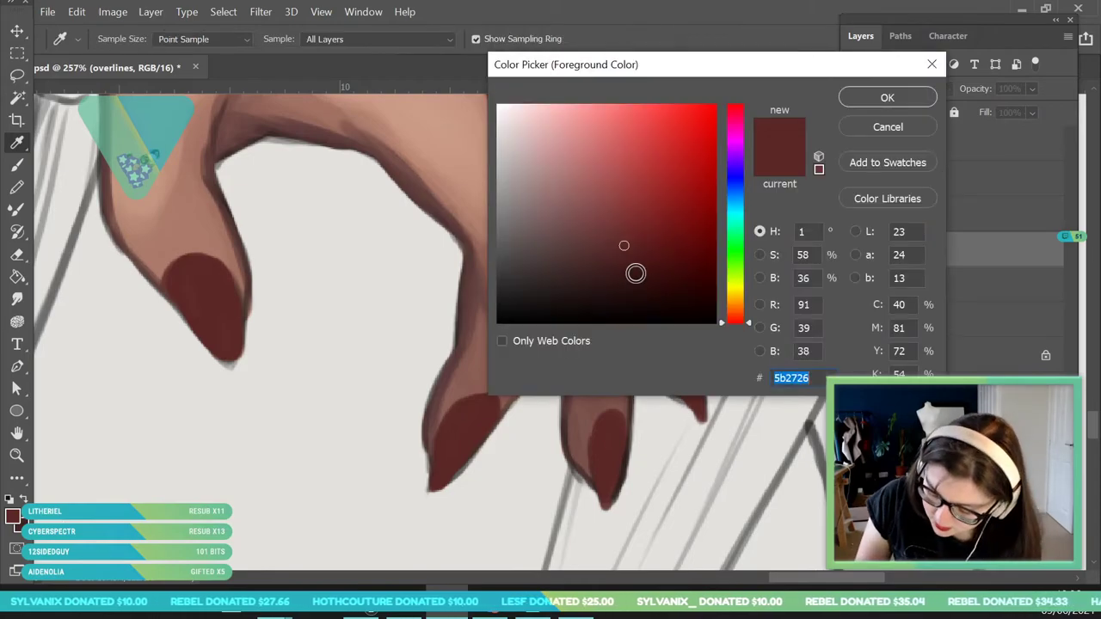
left_click(858, 105)
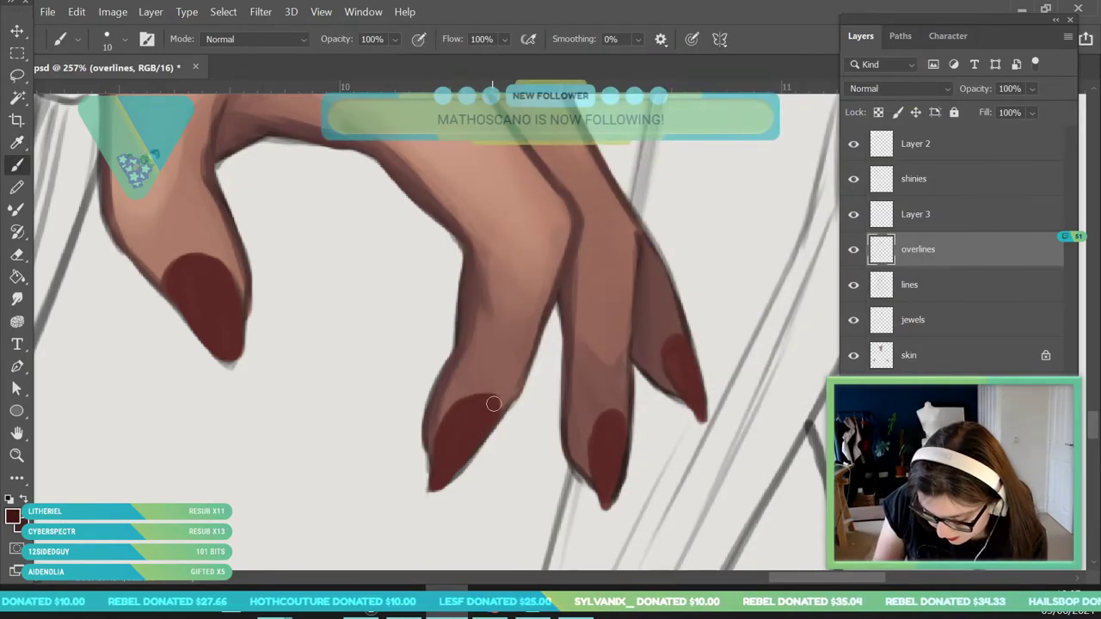
left_click_drag(453, 472, 469, 457)
left_click_drag(614, 423, 602, 509)
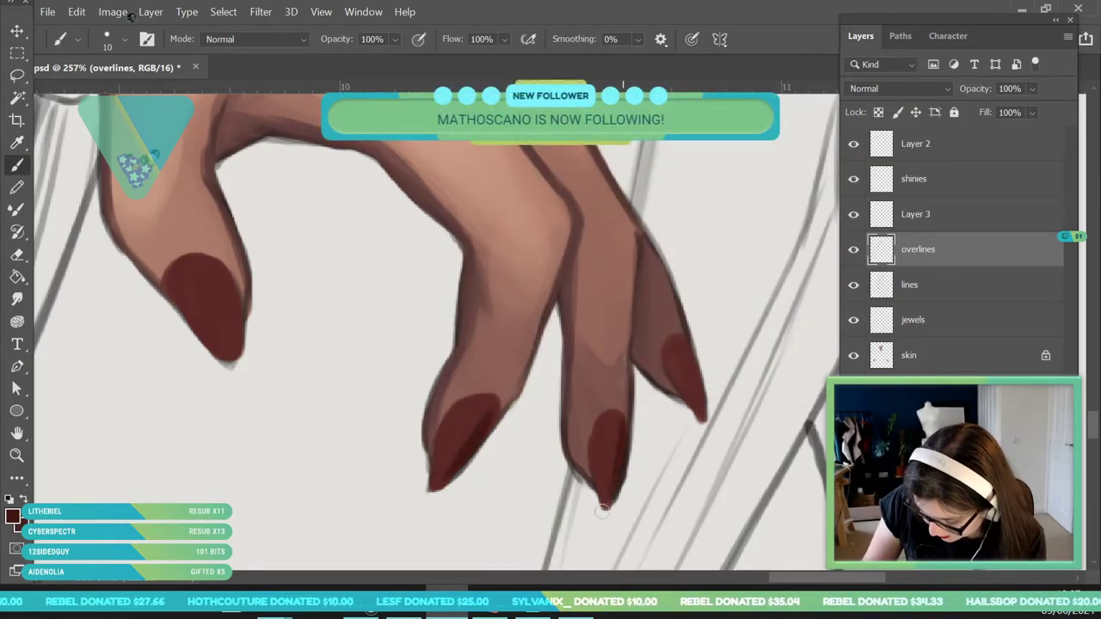
left_click_drag(687, 348, 702, 417)
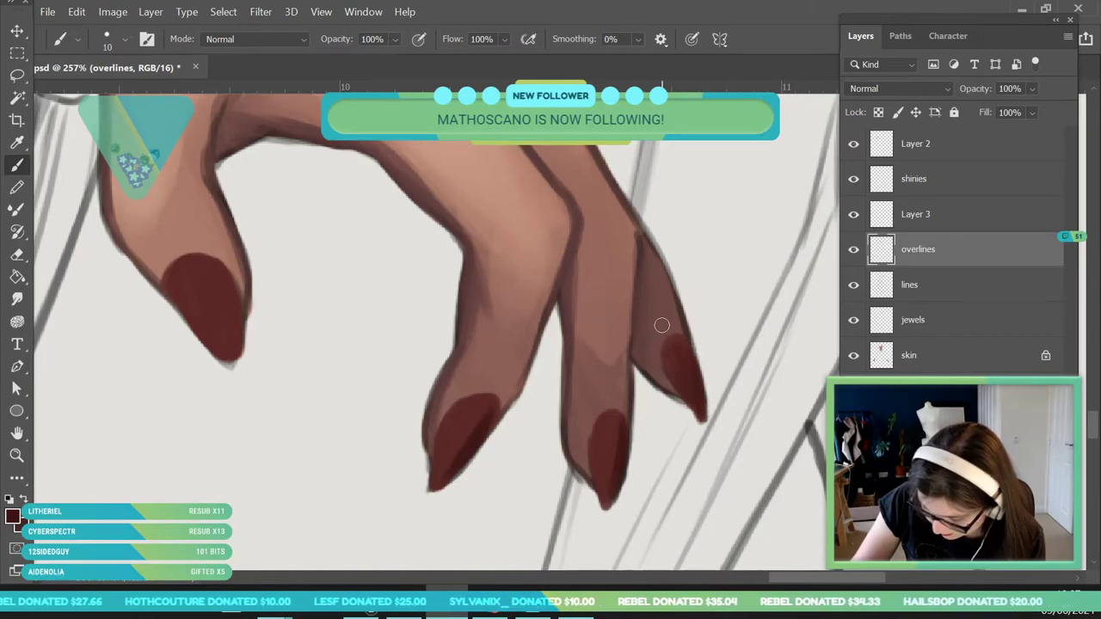
left_click_drag(213, 262, 239, 355)
left_click_drag(194, 319, 221, 353)
left_click_drag(184, 293, 232, 358)
Shade the nails of the hand beside the sword hilt with the same darker red.
left_click(17, 455)
mouse_move(333, 344)
left_mouse_down()
mouse_move(307, 435)
mouse_move(192, 347)
mouse_move(142, 331)
left_mouse_up()
left_click_drag(105, 308, 201, 403)
left_click_drag(198, 210, 274, 359)
key("b")
left_click_drag(250, 253, 222, 280)
left_click_drag(189, 402, 195, 446)
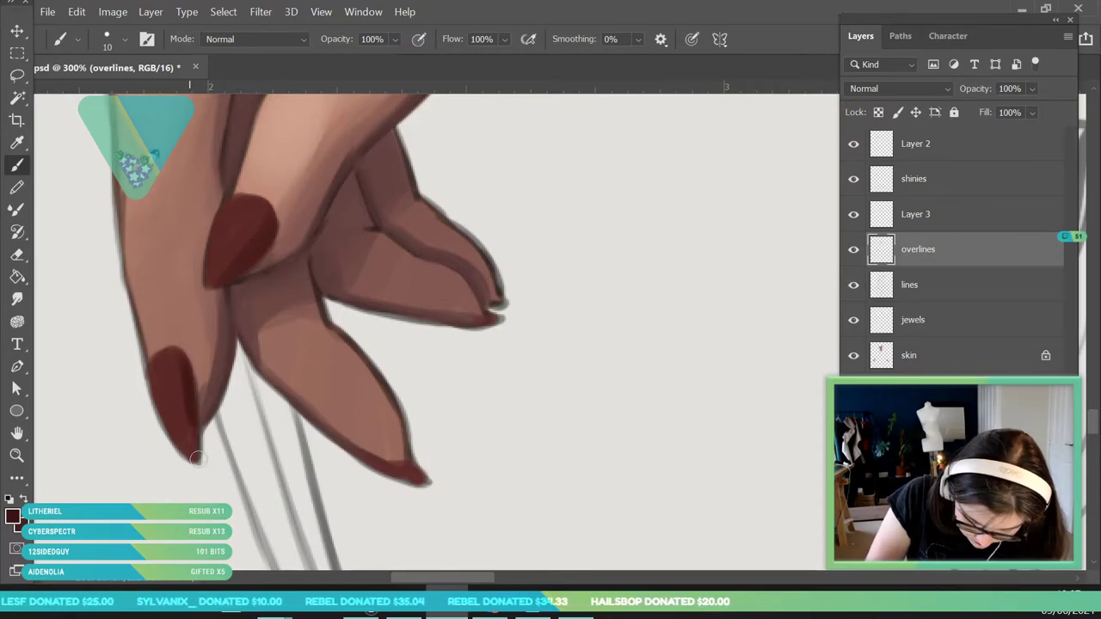
left_click_drag(372, 456, 427, 479)
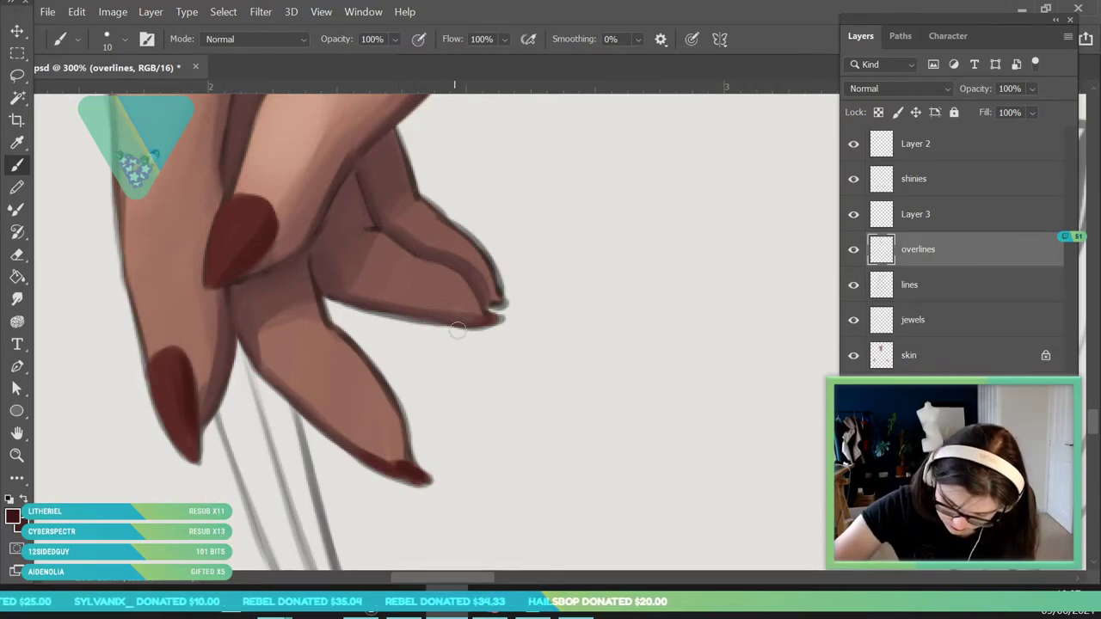
Sample the nails' base red, choose a lighter muted red from it and highlight the nails of this hand.
left_click(16, 512)
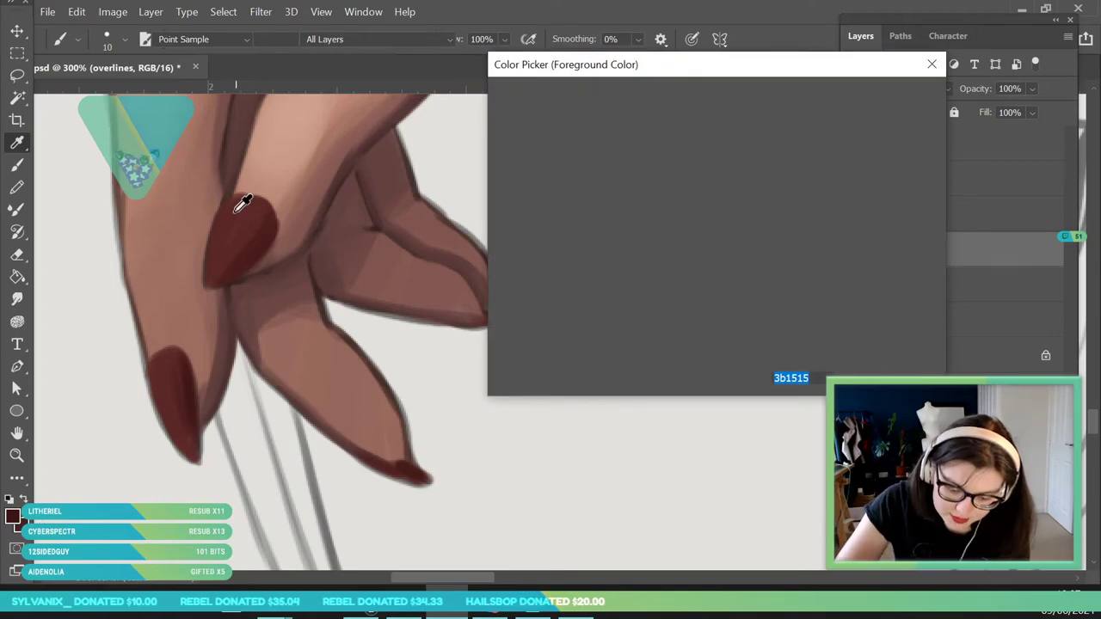
left_click(244, 203)
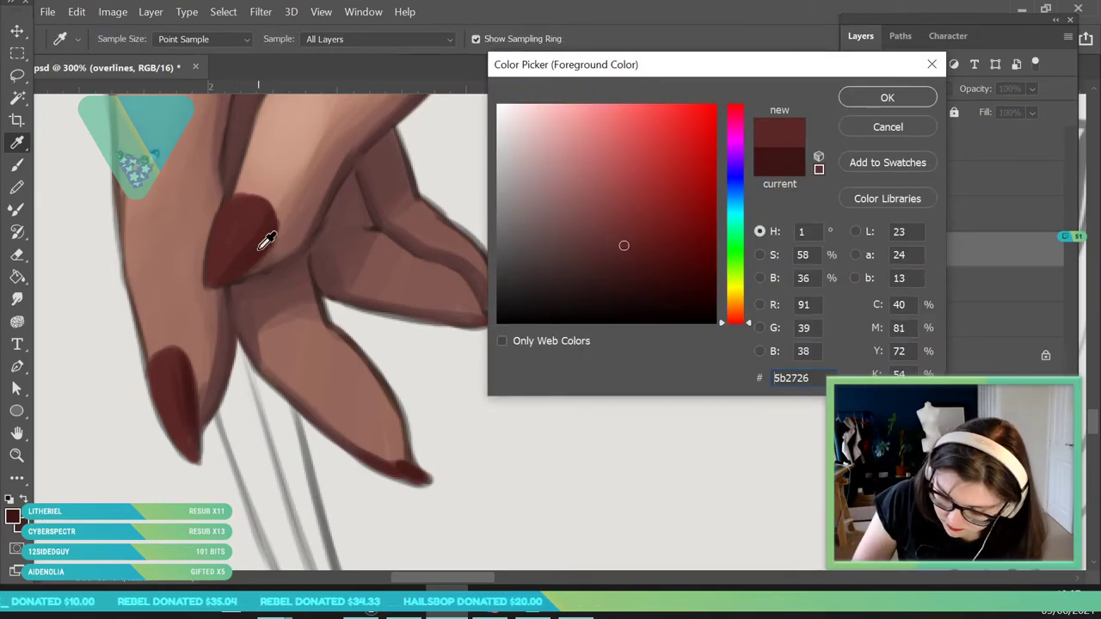
left_click(599, 211)
left_click(860, 102)
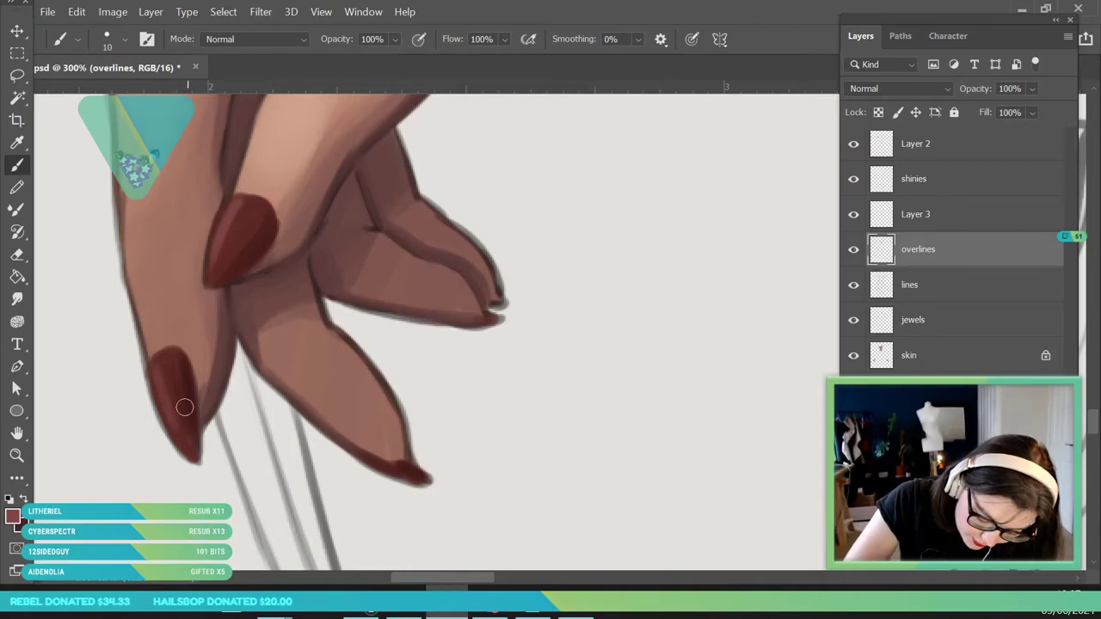
Add lighter muted-red highlights to the thumb and finger nails of the opposite hand.
left_click(24, 457)
left_click_drag(286, 365, 184, 179)
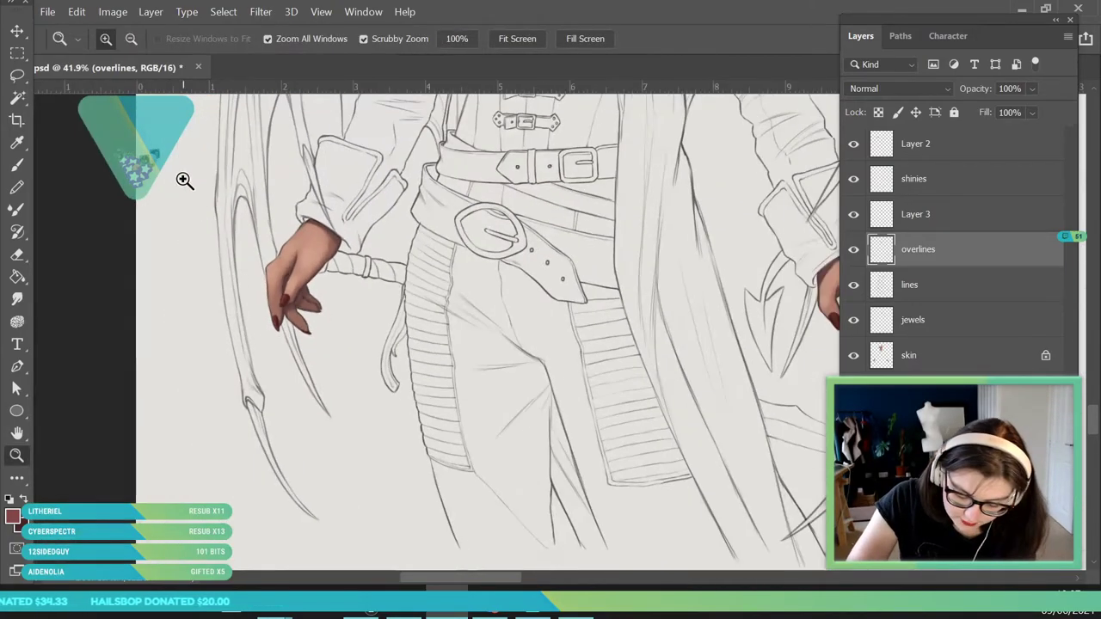
left_click_drag(470, 344, 440, 355)
left_click_drag(719, 353, 662, 346)
left_click_drag(761, 344, 836, 405)
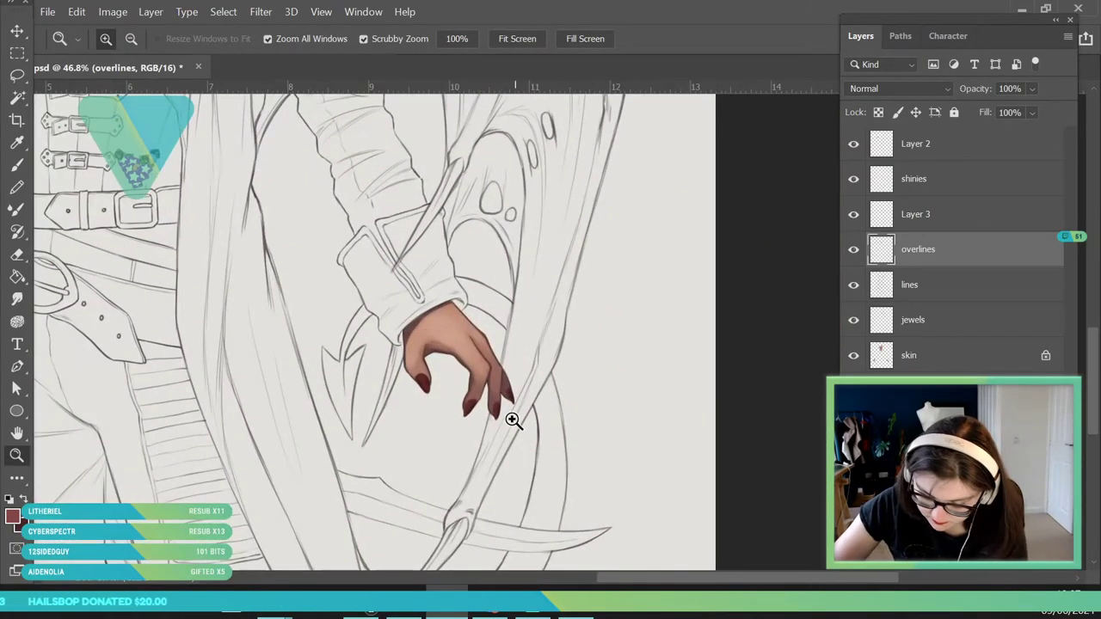
left_click_drag(520, 425, 589, 408)
key("b")
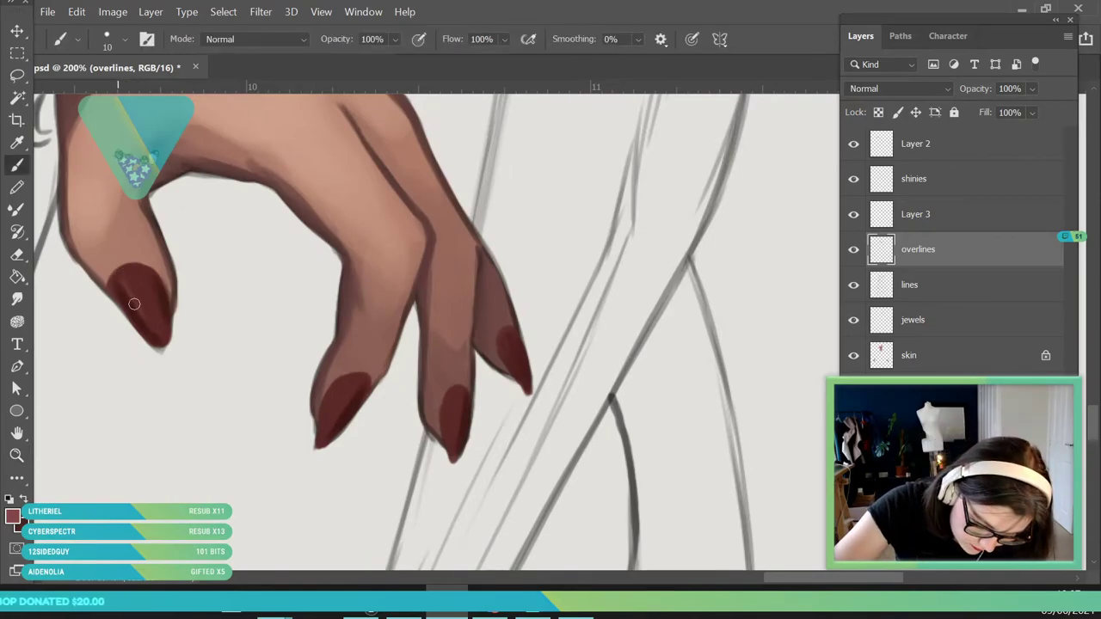
left_click_drag(133, 280, 145, 301)
left_click_drag(348, 384, 328, 424)
left_click_drag(458, 395, 451, 435)
Save the document and delete Layer 2.
key("z")
mouse_move(383, 519)
left_mouse_down()
mouse_move(301, 503)
mouse_move(287, 484)
mouse_move(297, 462)
left_mouse_up()
left_click(49, 12)
left_click(58, 182)
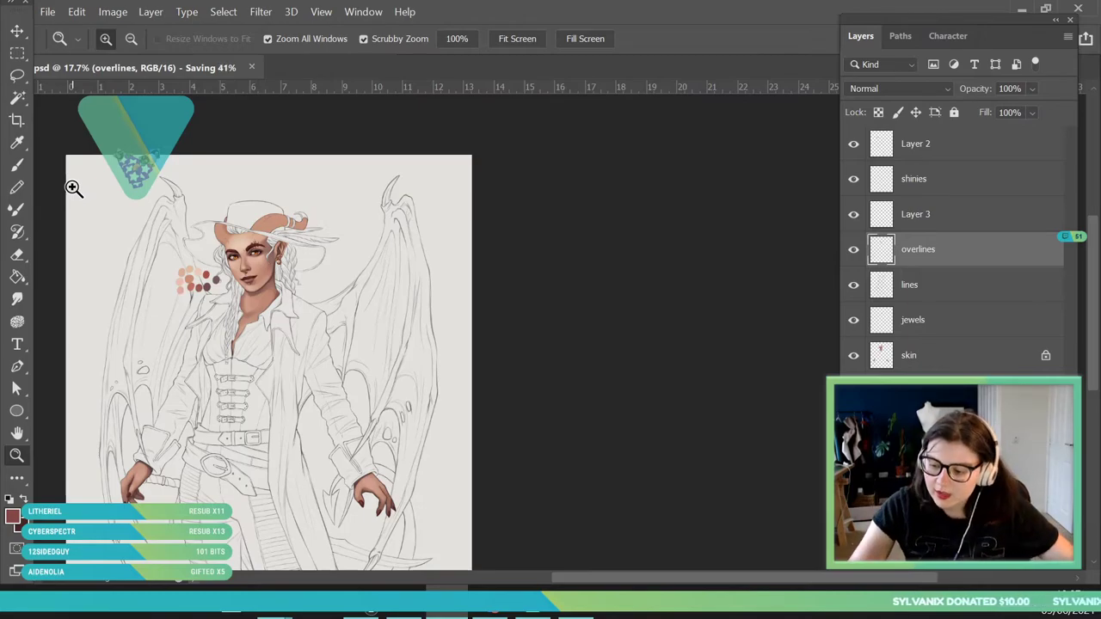
left_click(942, 155)
key("Delete")
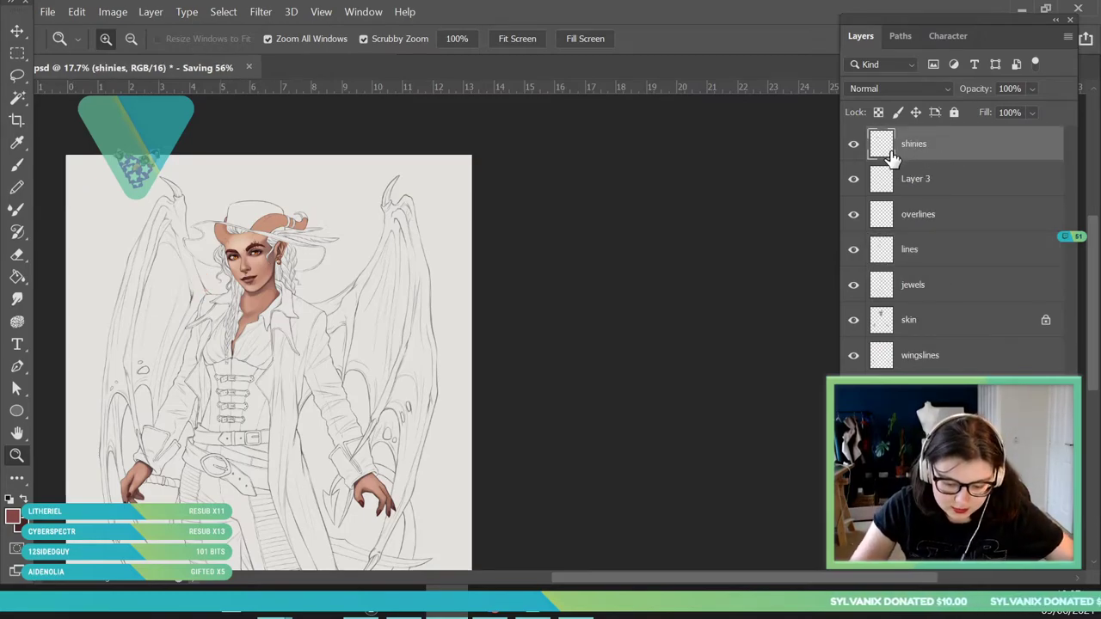
Set up a 36 px brush with a skin shadow tone sampled near the jaw, and make the overlines layer active.
left_click_drag(340, 255, 342, 388)
scroll(342, 388, "up", 6)
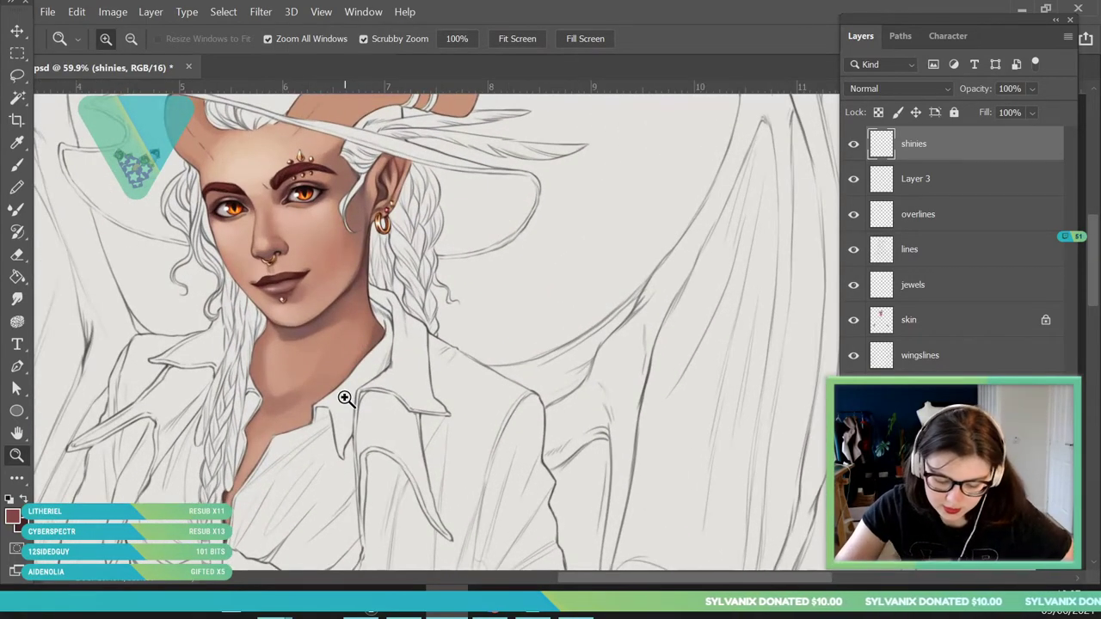
scroll(344, 344, "up", 3)
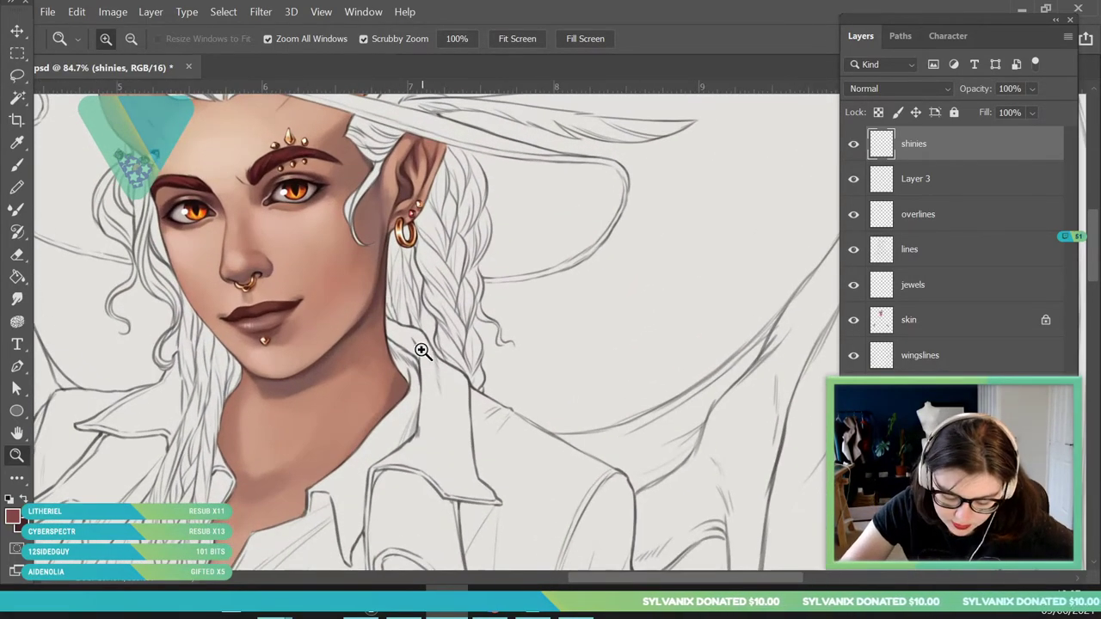
scroll(361, 367, "up", 2)
left_click(23, 141)
left_click(288, 386)
key("b")
left_click(115, 49)
left_click(116, 91)
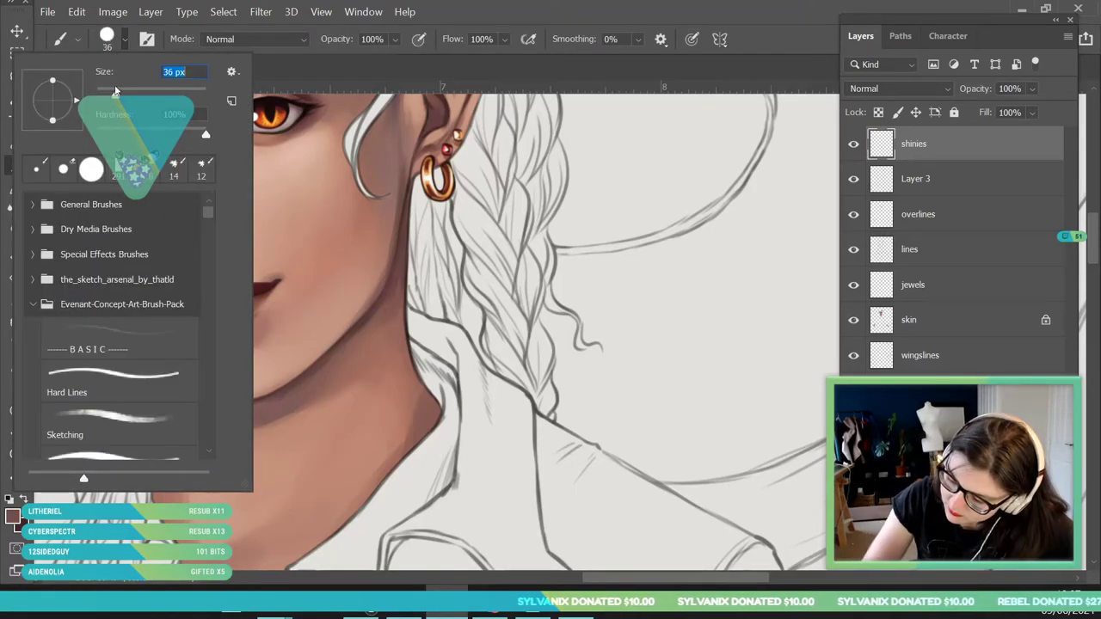
left_click(957, 186)
left_click(959, 193)
left_click(938, 225)
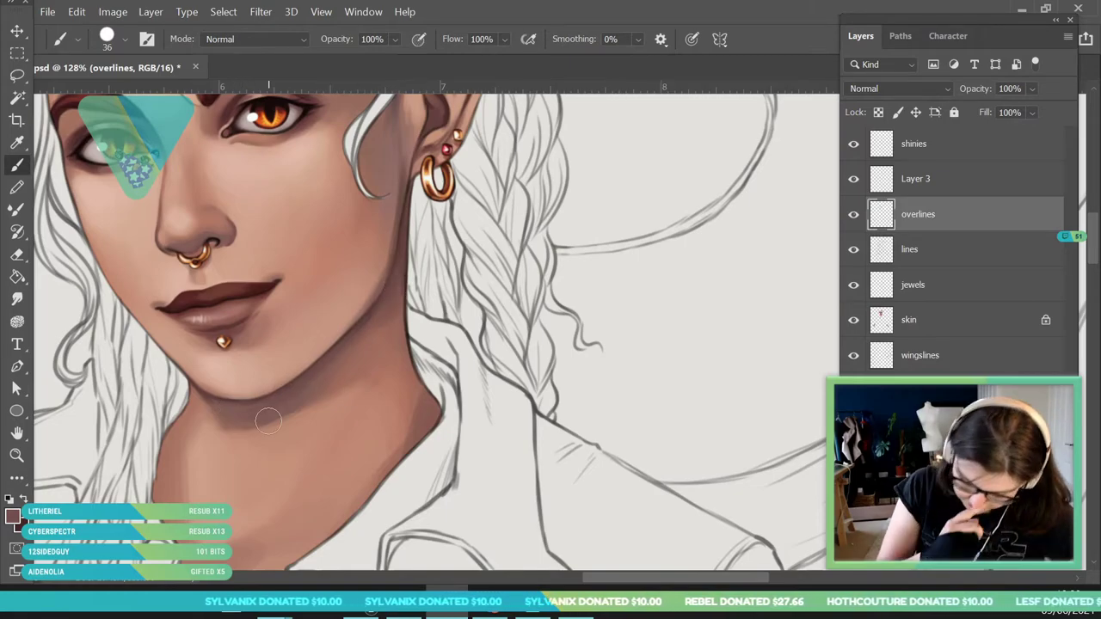
Make the skin layer active and check the face by hiding and reshowing the overlines layer.
key("z")
left_click_drag(268, 419, 174, 542)
left_click_drag(263, 329, 322, 373)
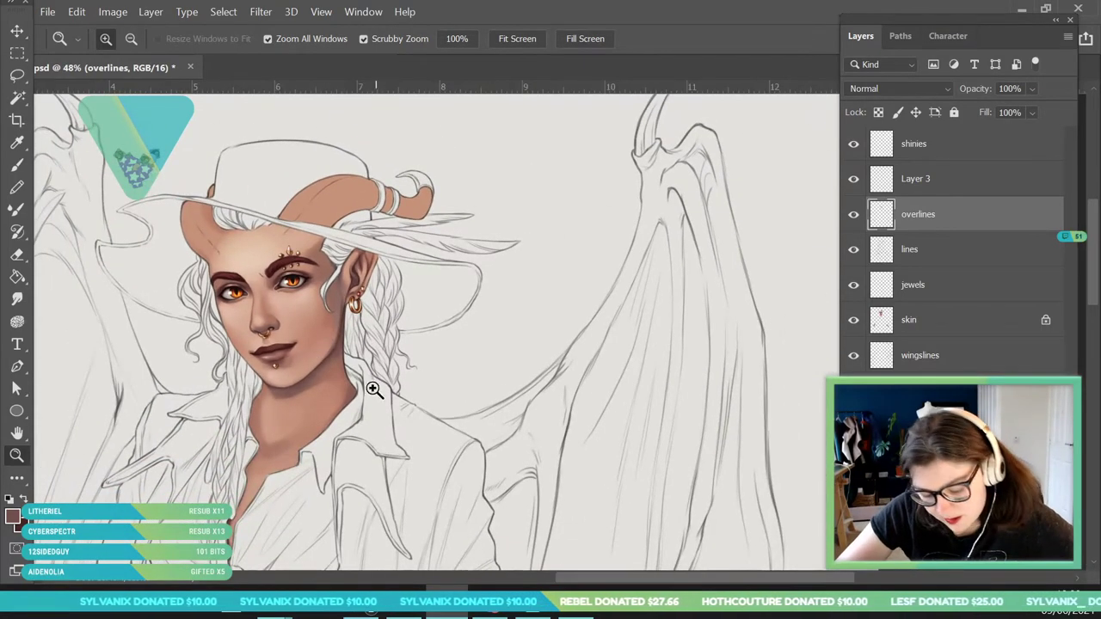
left_click_drag(319, 329, 336, 370)
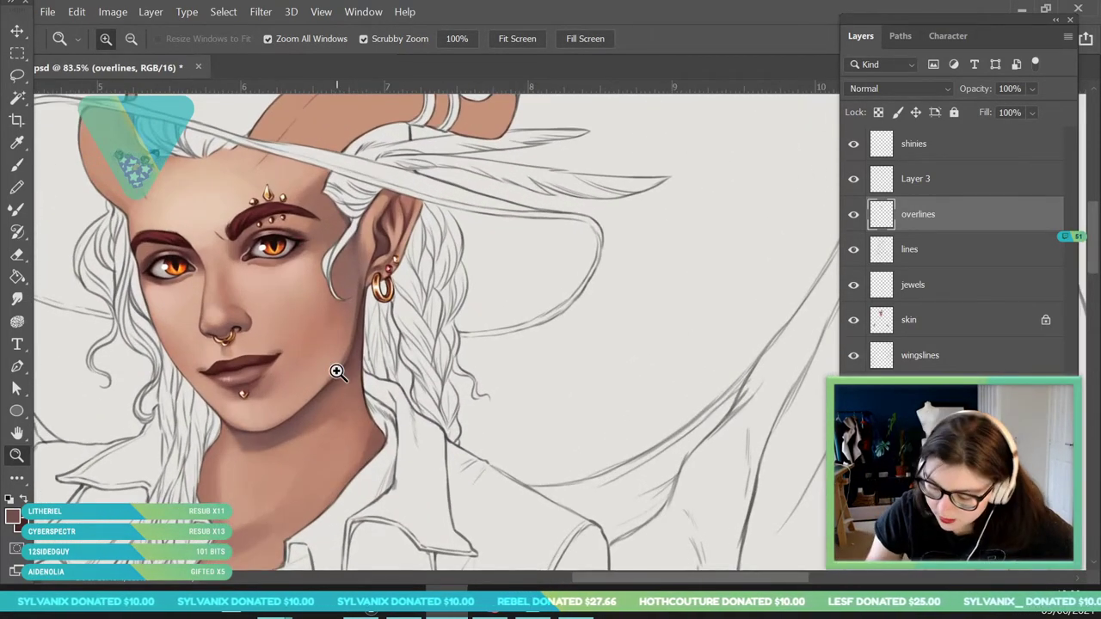
left_click(939, 309)
left_click(854, 214)
left_click(853, 214)
Apply a Hue/Saturation adjustment to the skin layer with saturation -18.
left_click_drag(390, 290, 386, 167)
left_click(112, 11)
mouse_move(138, 53)
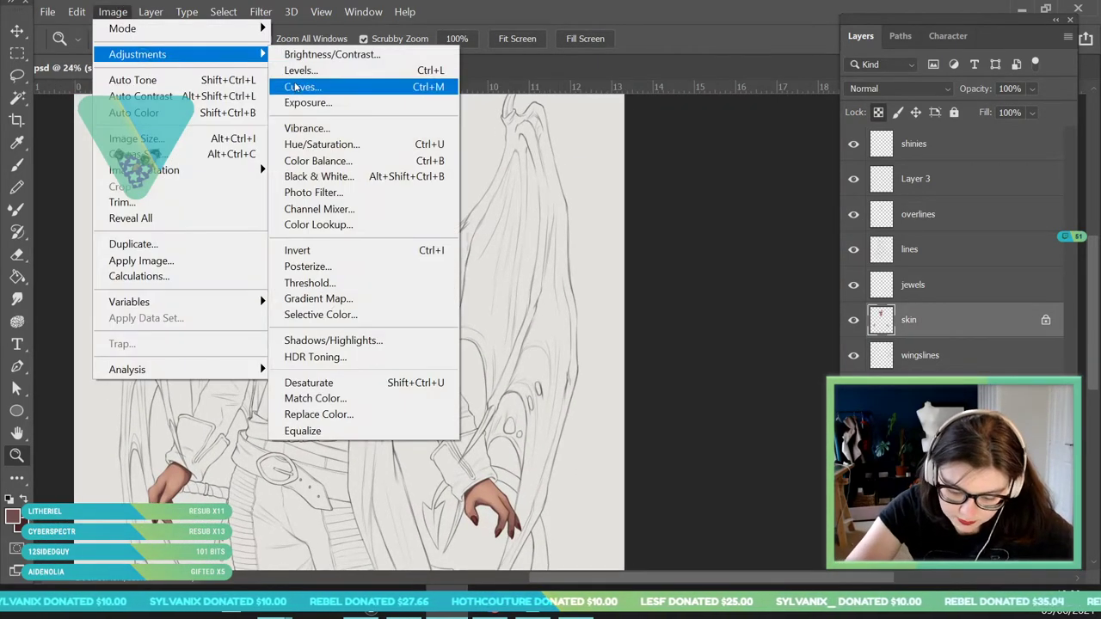
left_click(361, 155)
left_click_drag(773, 61, 616, 30)
left_click_drag(679, 195, 651, 194)
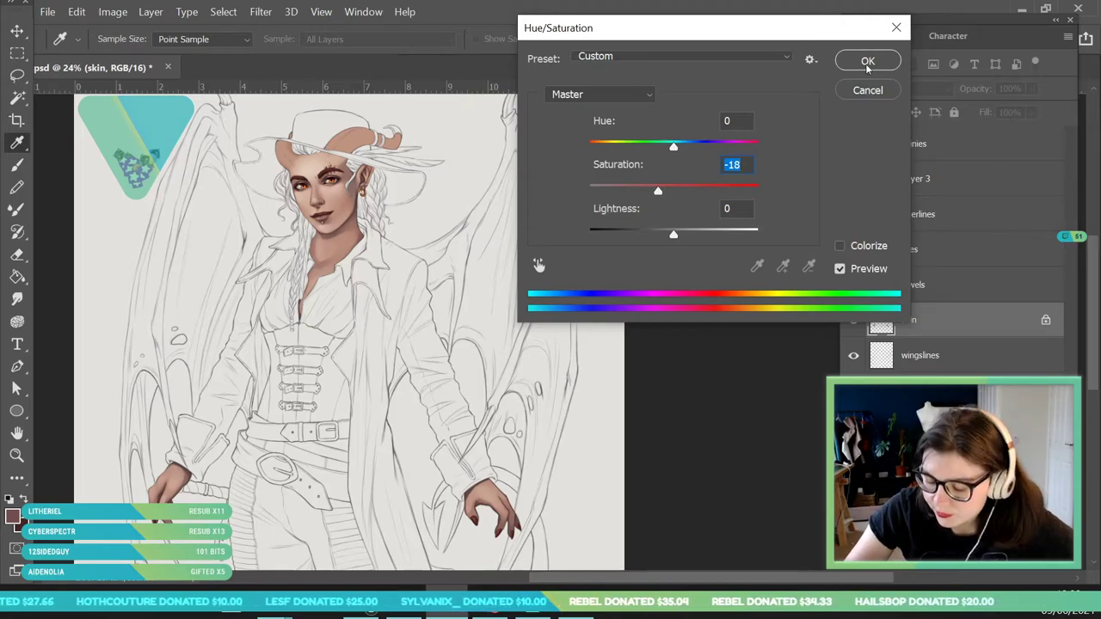
left_click_drag(675, 149, 671, 150)
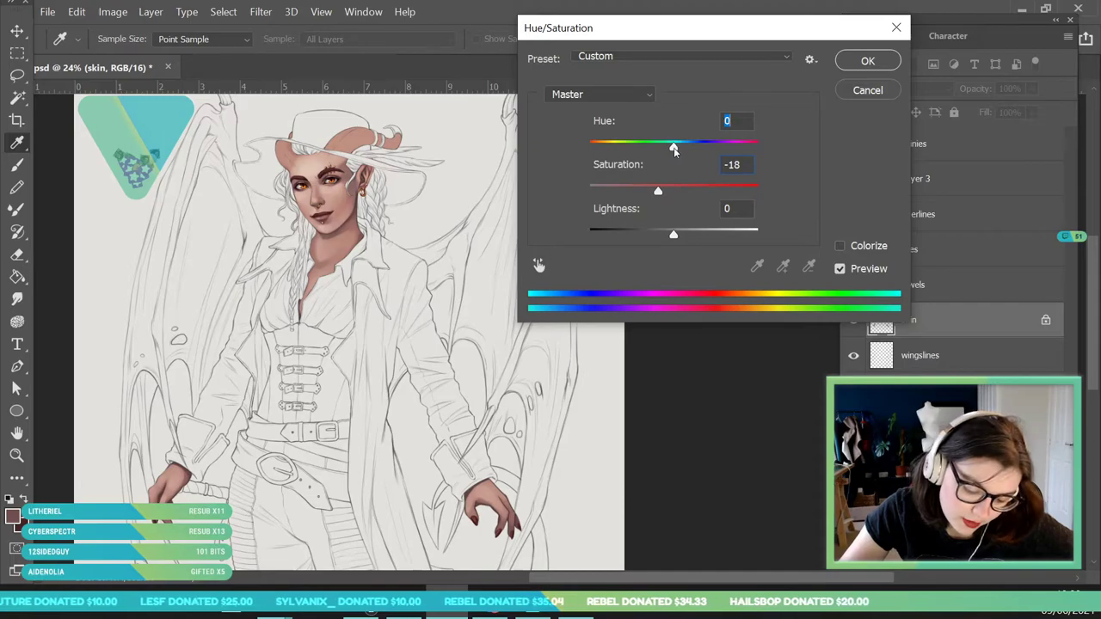
left_click(866, 65)
key("z")
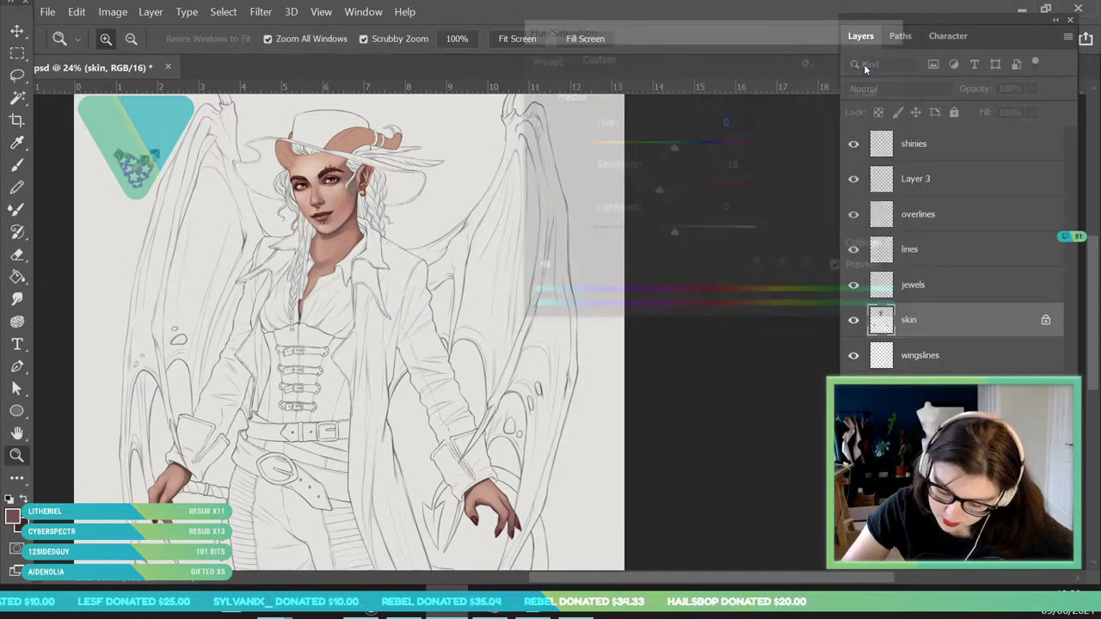
Apply a Hue/Saturation adjustment to the overlines layer with hue -8 and saturation -12.
left_click(942, 212)
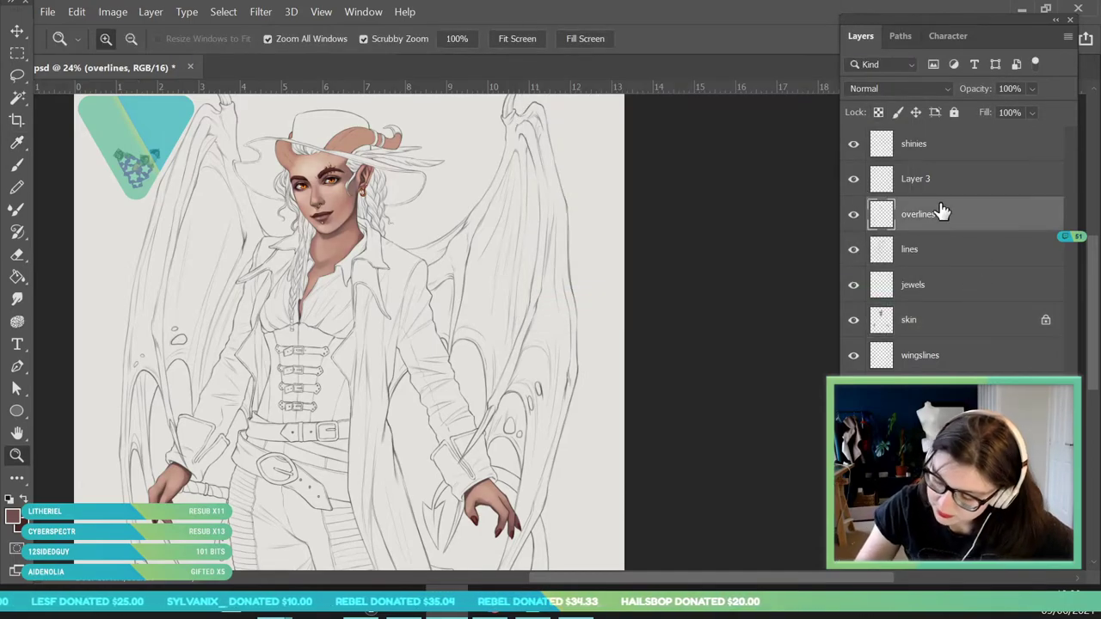
left_click(113, 11)
mouse_move(140, 49)
left_click(327, 147)
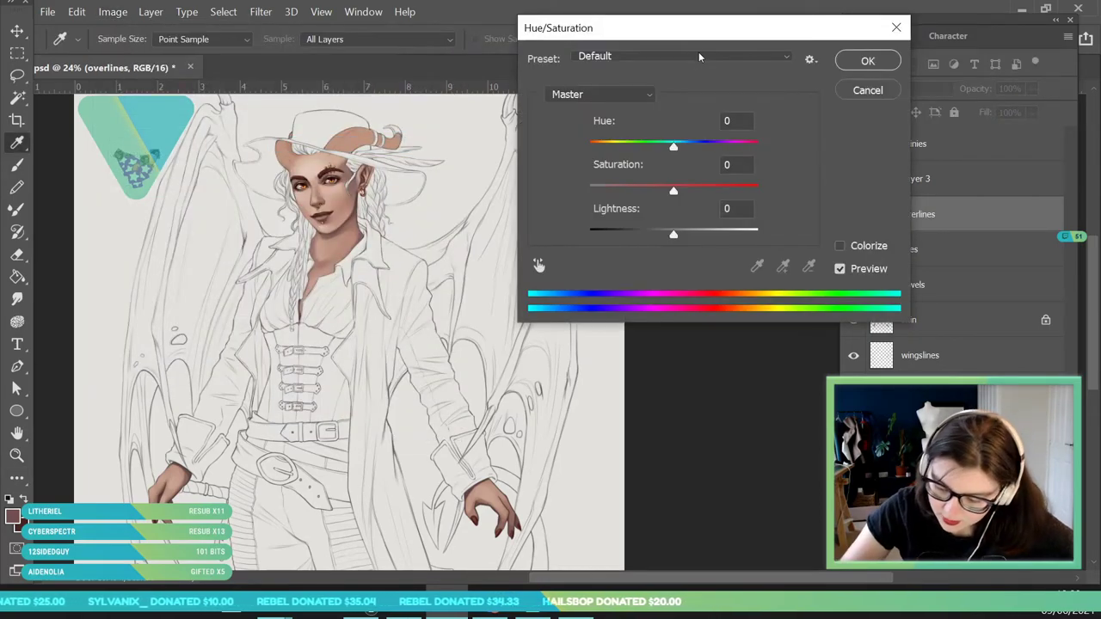
left_click_drag(674, 192, 661, 190)
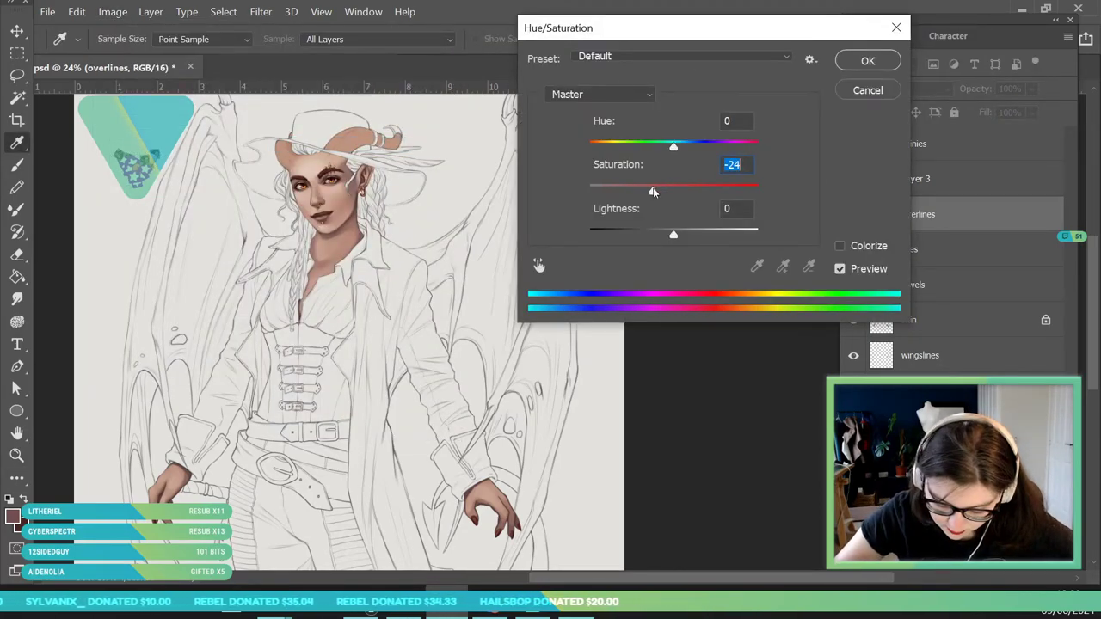
mouse_move(674, 146)
left_mouse_down()
mouse_move(708, 146)
mouse_move(651, 159)
mouse_move(665, 162)
left_mouse_up()
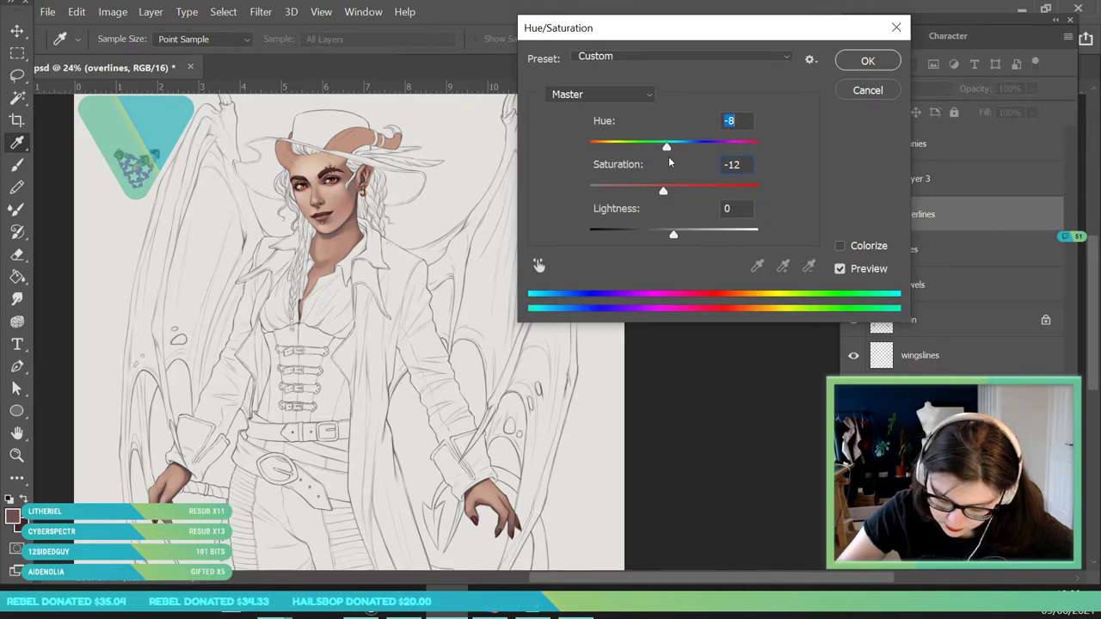
left_click(868, 61)
Examine the face, jewellery and horns up close to judge the adjusted skin and overline colours.
key("z")
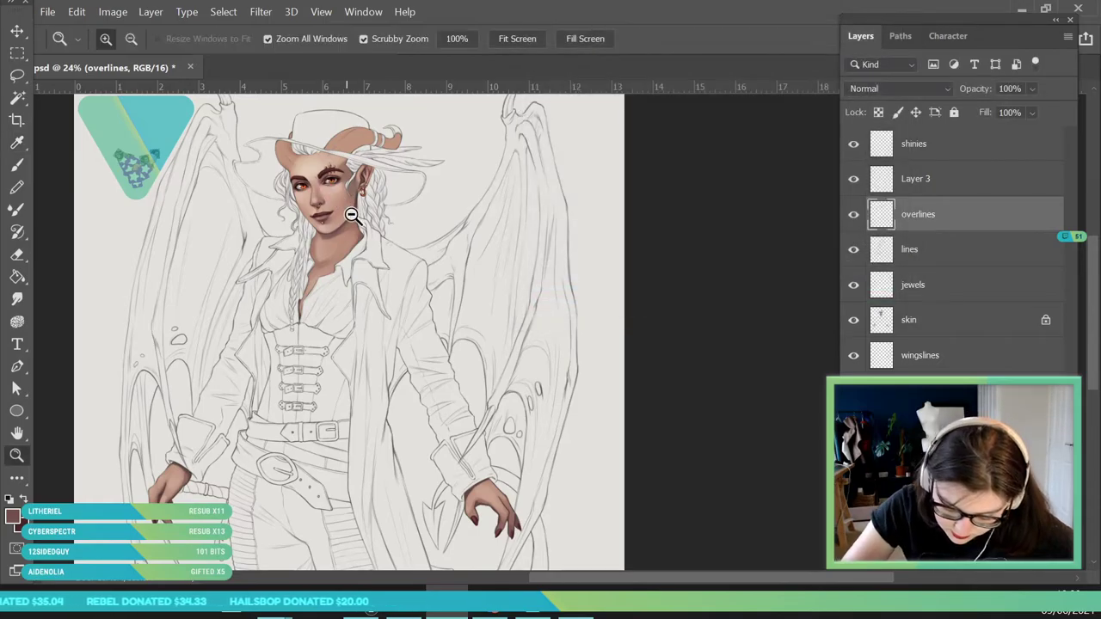
left_click_drag(336, 200, 417, 335)
left_click_drag(377, 269, 296, 253)
scroll(430, 301, "down", 1)
scroll(474, 327, "up", 5)
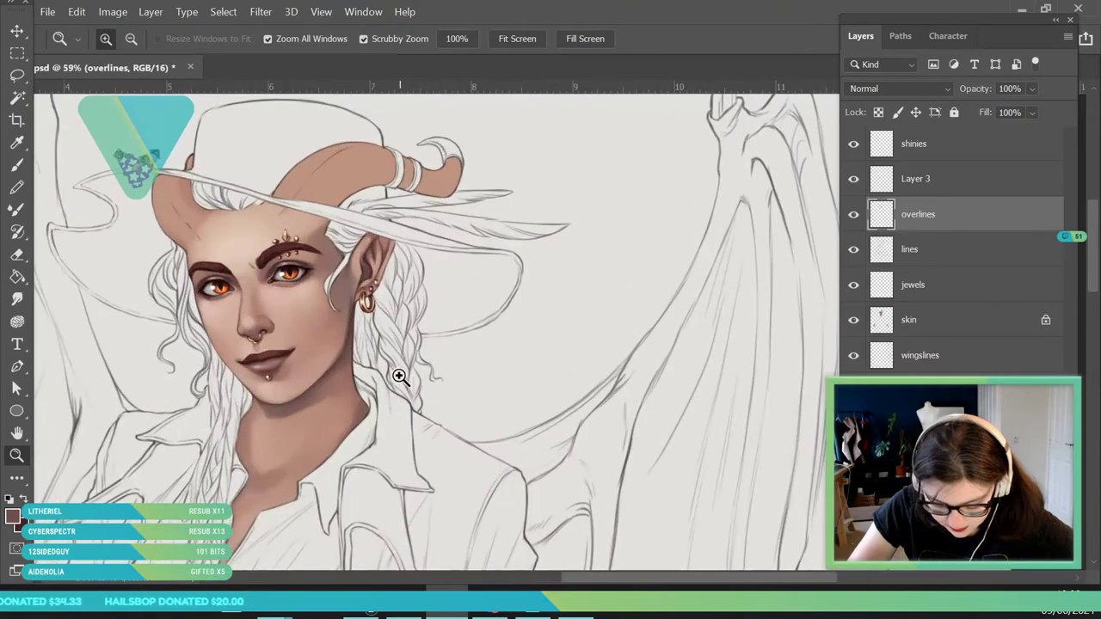
scroll(358, 344, "up", 2)
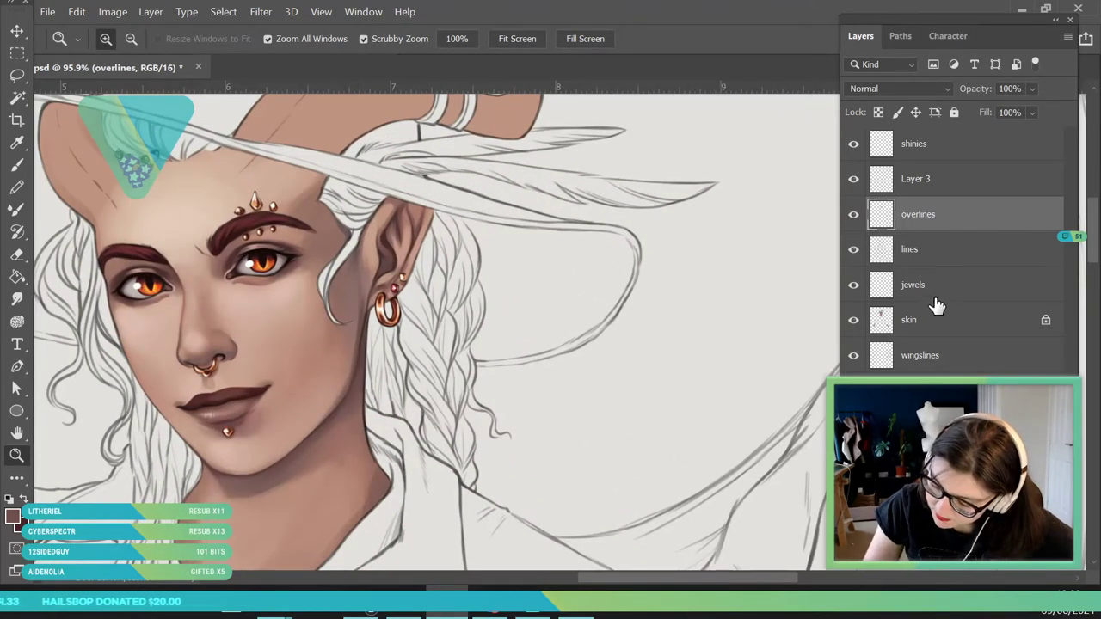
scroll(439, 411, "down", 2)
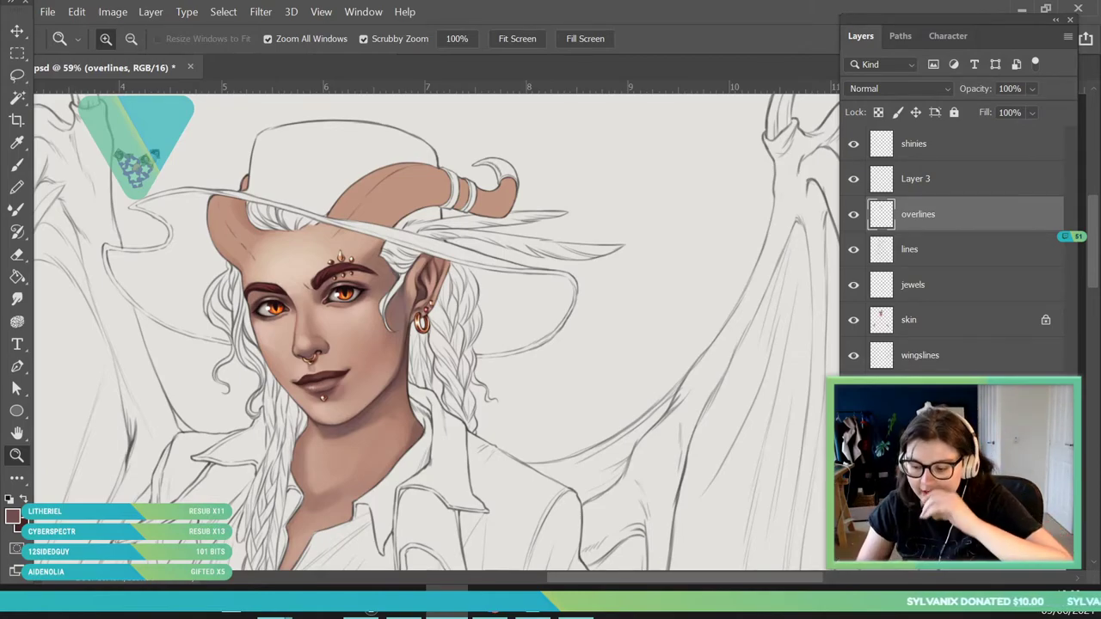
Add a new layer directly above the skin layer, clip it to skin and set its blend mode to Multiply.
left_click(946, 332)
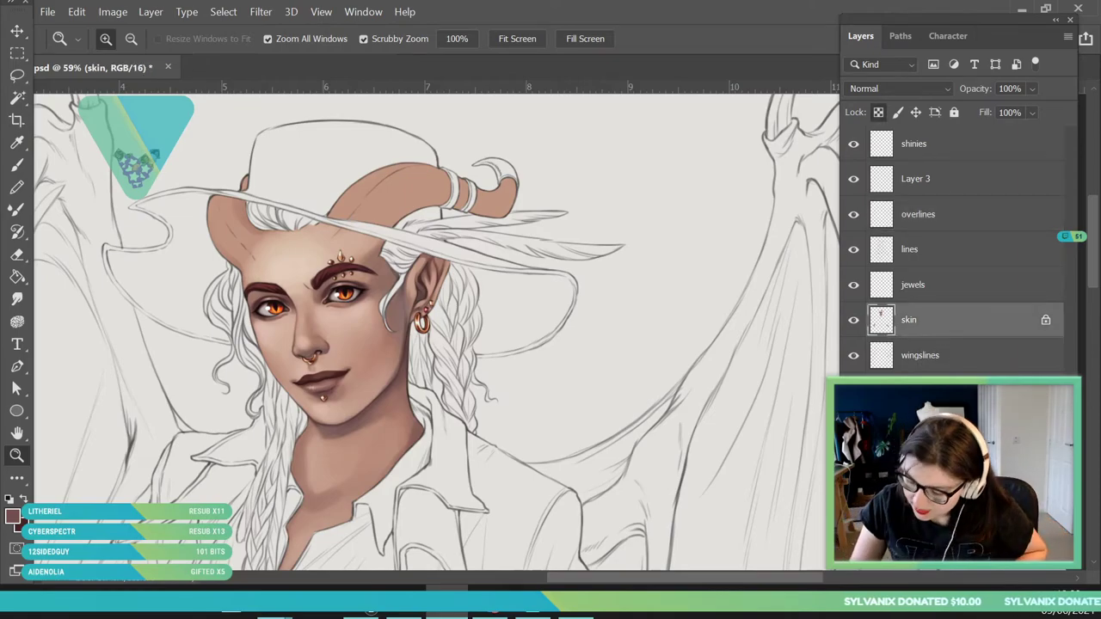
key("ctrl+shift+alt+n")
right_click(934, 322)
left_click(756, 361)
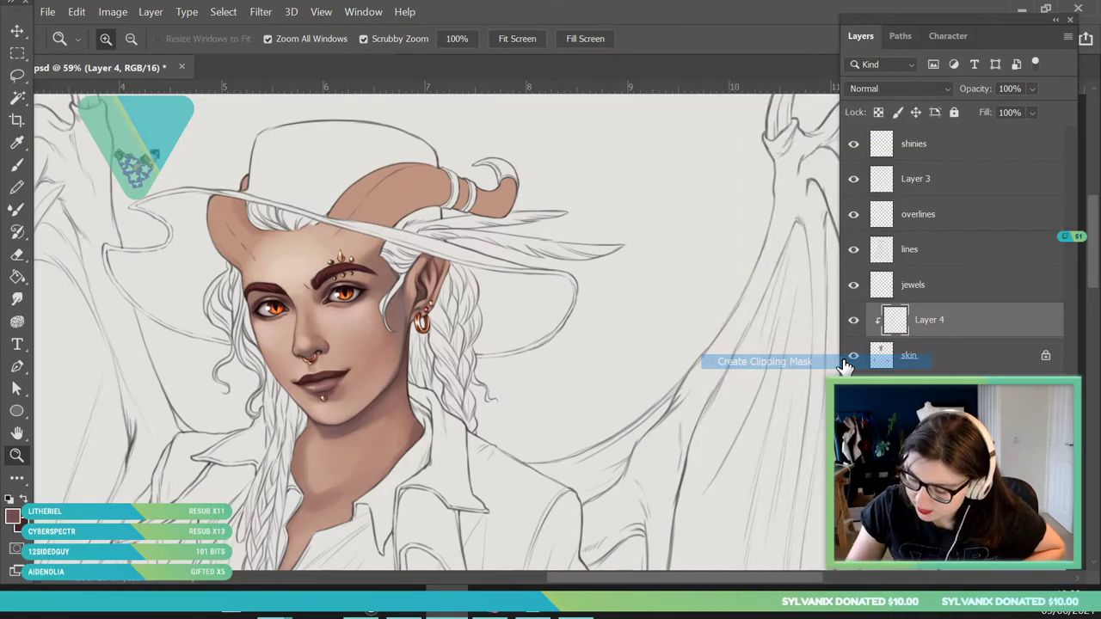
left_click(862, 89)
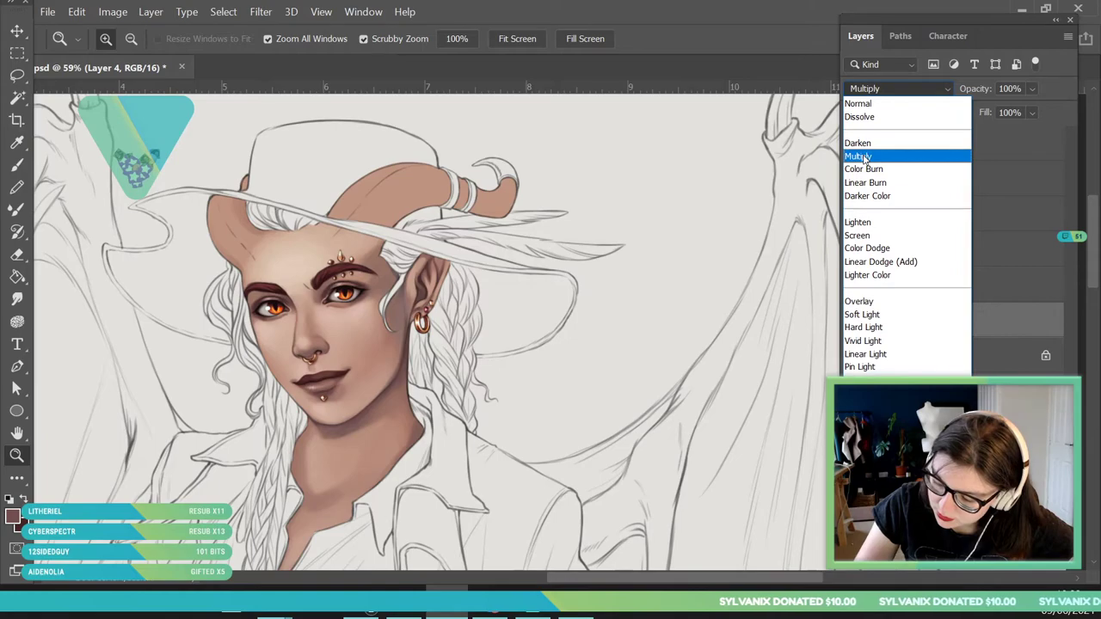
left_click(864, 155)
Set the foreground colour to muted mauve 69575a and the brush size to 59 px.
left_click_drag(362, 149, 378, 209)
left_click(13, 516)
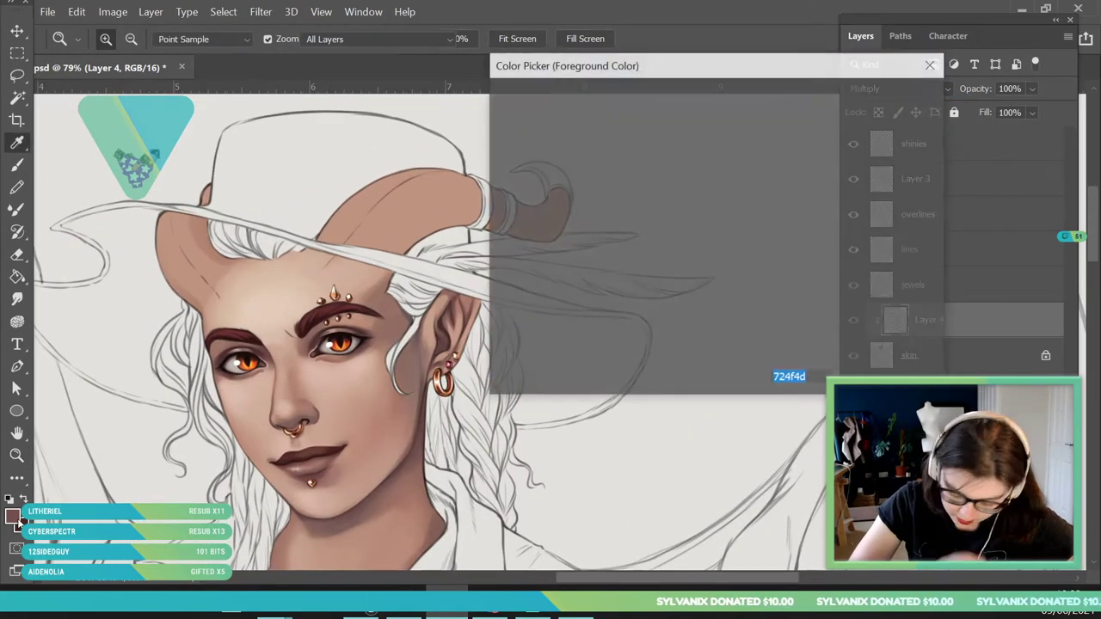
left_click(733, 109)
mouse_move(570, 230)
left_mouse_down()
mouse_move(525, 266)
mouse_move(532, 239)
left_mouse_up()
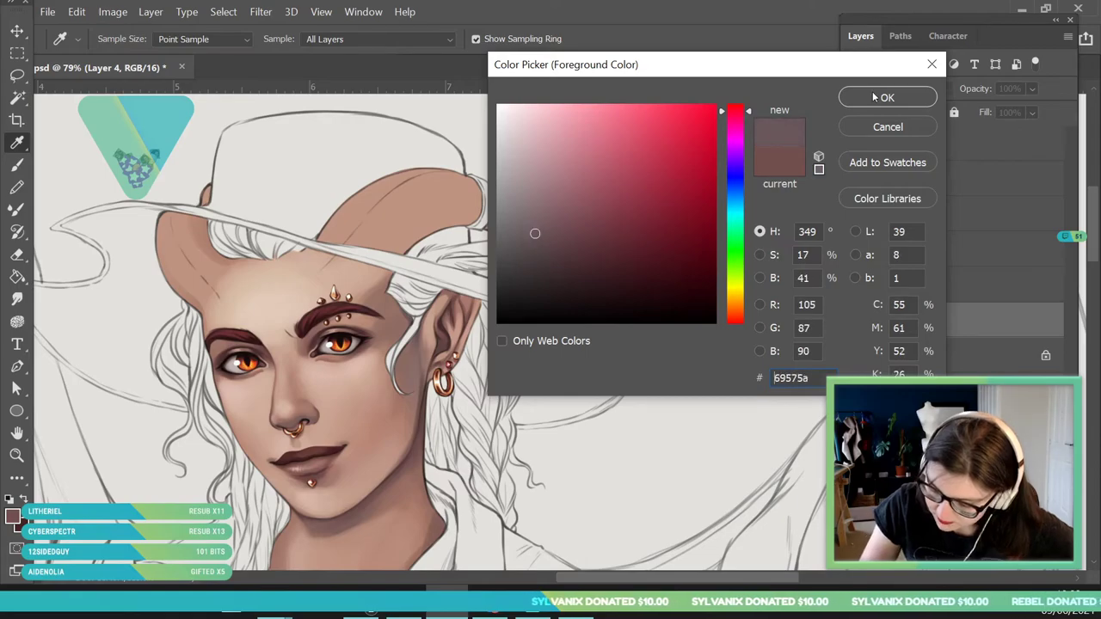
left_click(868, 97)
key("b")
left_click(125, 38)
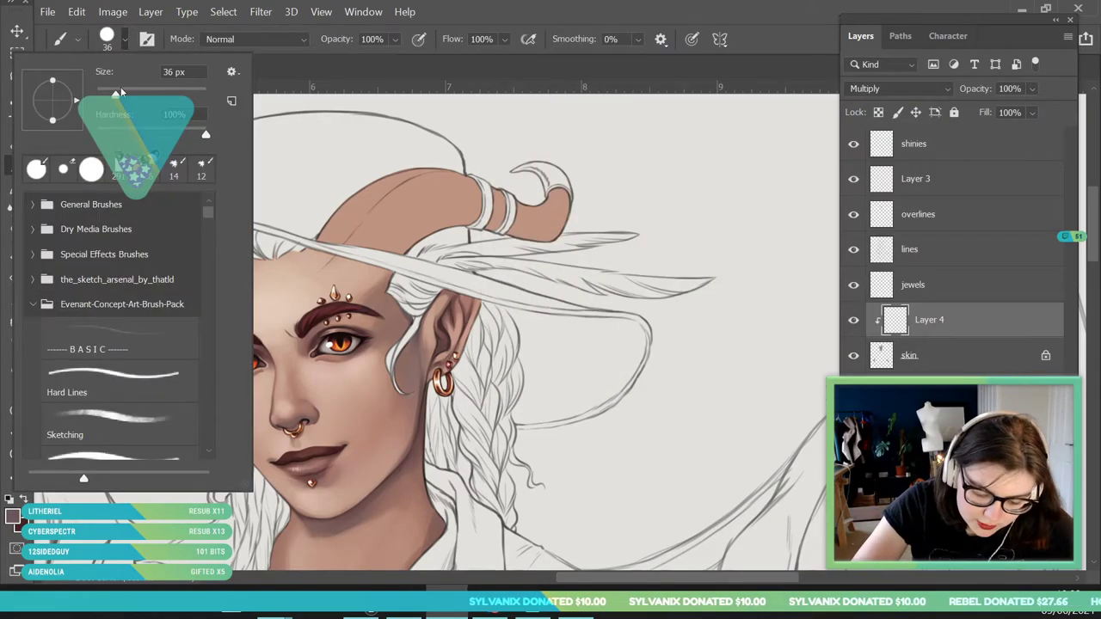
left_click(325, 223)
Paint both horns with the mauve shade on the Multiply layer, covering them from their bases on the forehead to their tips.
mouse_move(192, 296)
left_mouse_down()
mouse_move(211, 301)
mouse_move(198, 300)
mouse_move(219, 258)
mouse_move(211, 241)
mouse_move(133, 268)
left_mouse_up()
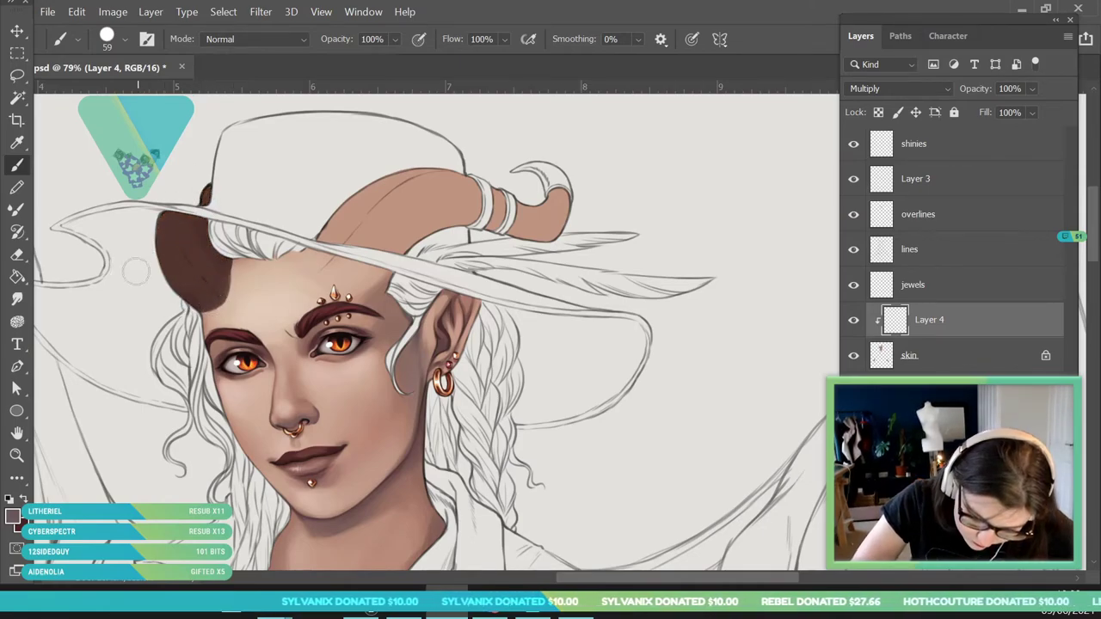
mouse_move(330, 222)
left_mouse_down()
mouse_move(331, 267)
mouse_move(370, 271)
mouse_move(348, 277)
mouse_move(400, 258)
mouse_move(349, 224)
mouse_move(395, 189)
mouse_move(443, 219)
left_mouse_up()
mouse_move(424, 266)
left_mouse_down()
mouse_move(481, 169)
mouse_move(528, 229)
mouse_move(565, 176)
mouse_move(561, 215)
left_mouse_up()
mouse_move(216, 299)
left_mouse_down()
mouse_move(205, 298)
mouse_move(215, 306)
mouse_move(220, 258)
mouse_move(212, 270)
left_mouse_up()
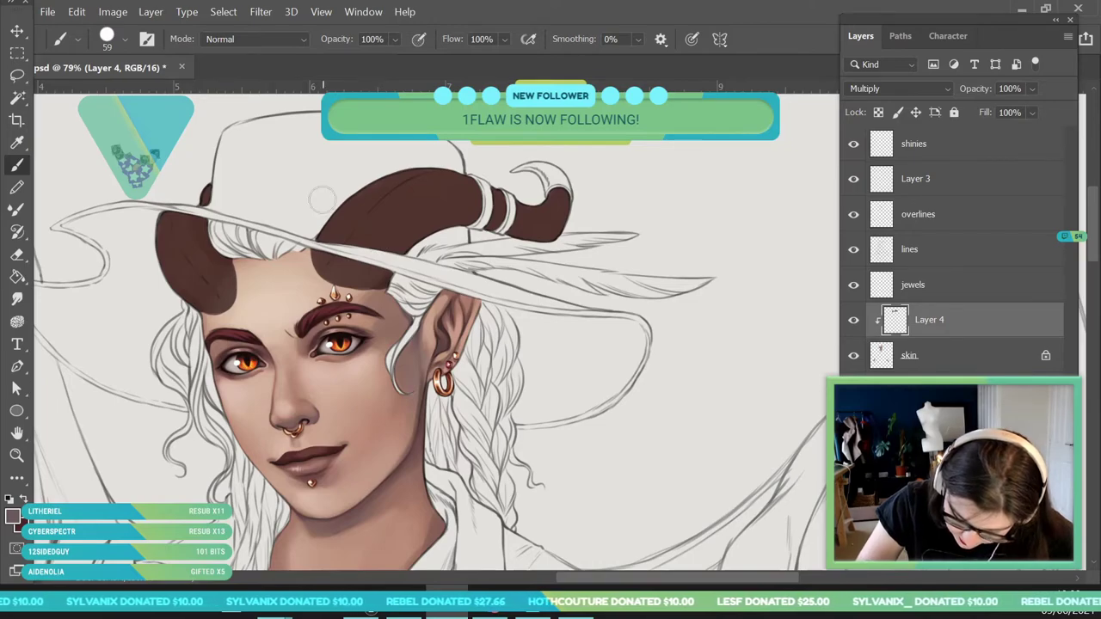
left_click_drag(209, 304, 201, 278)
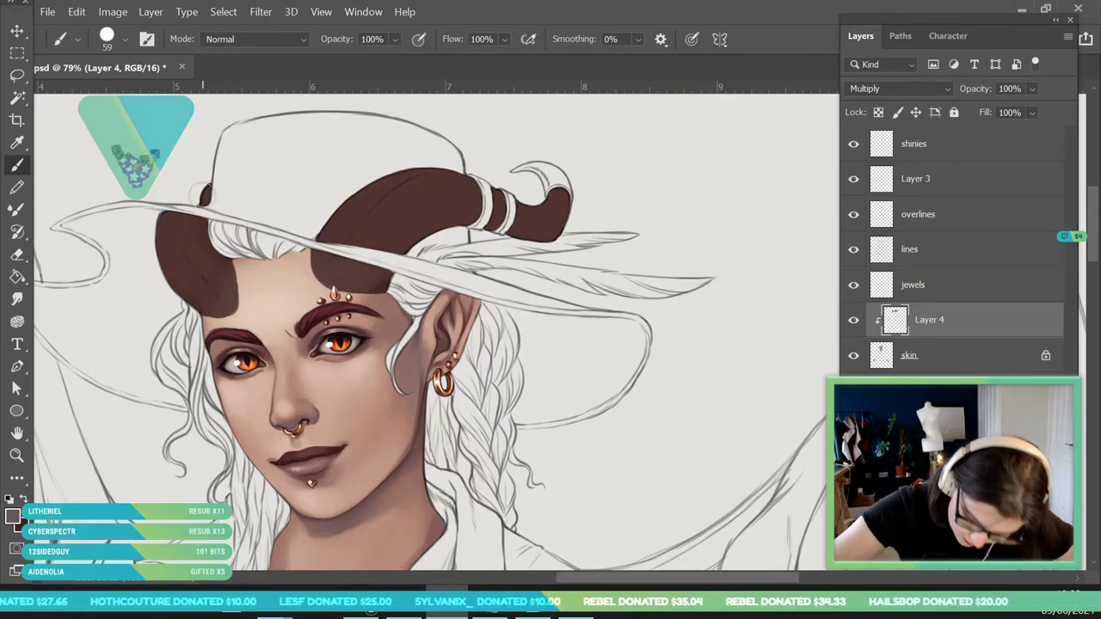
Erase the bit of skin between the right-hand horn's base and the hairline on the skin layer with an 18 px eraser.
key("e")
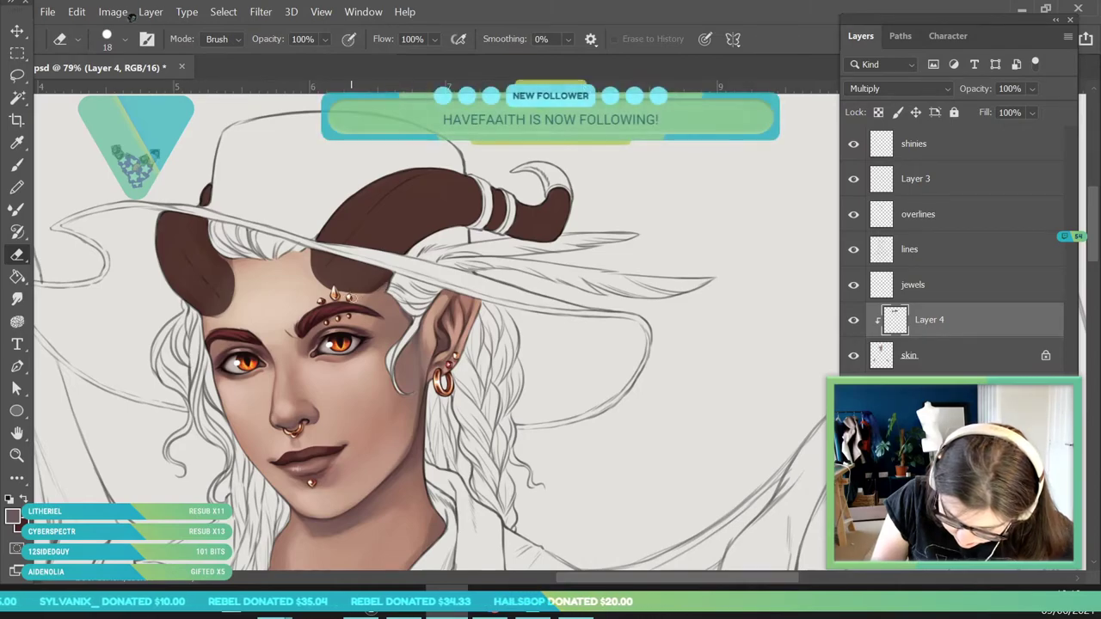
left_click(17, 456)
left_click_drag(323, 343, 281, 452)
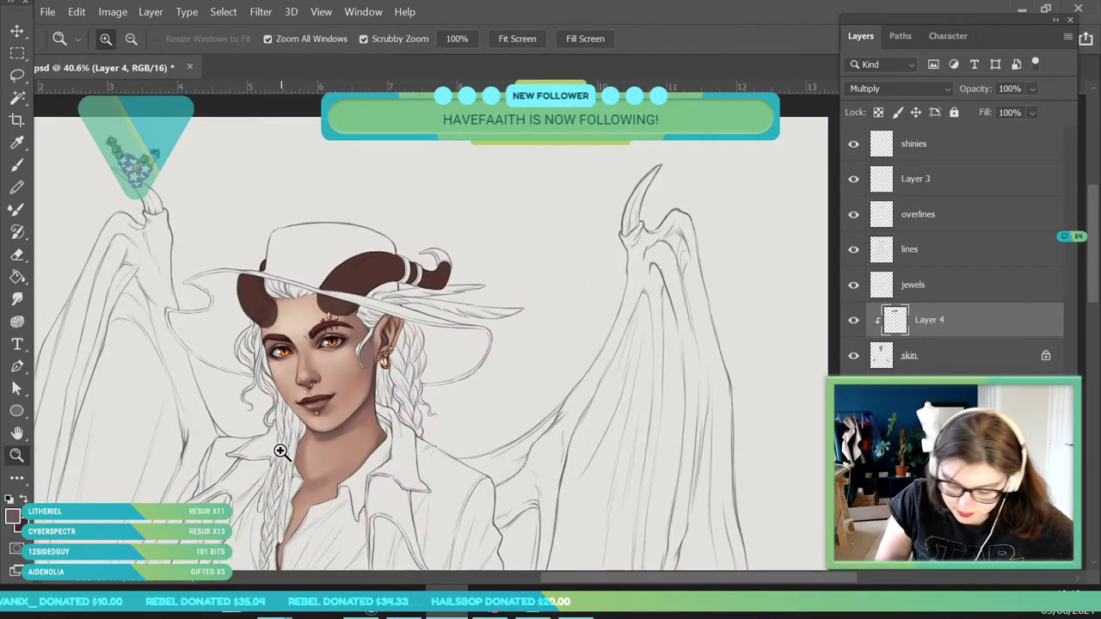
left_click_drag(354, 329, 522, 456)
scroll(365, 312, "up", 1)
left_click(942, 225)
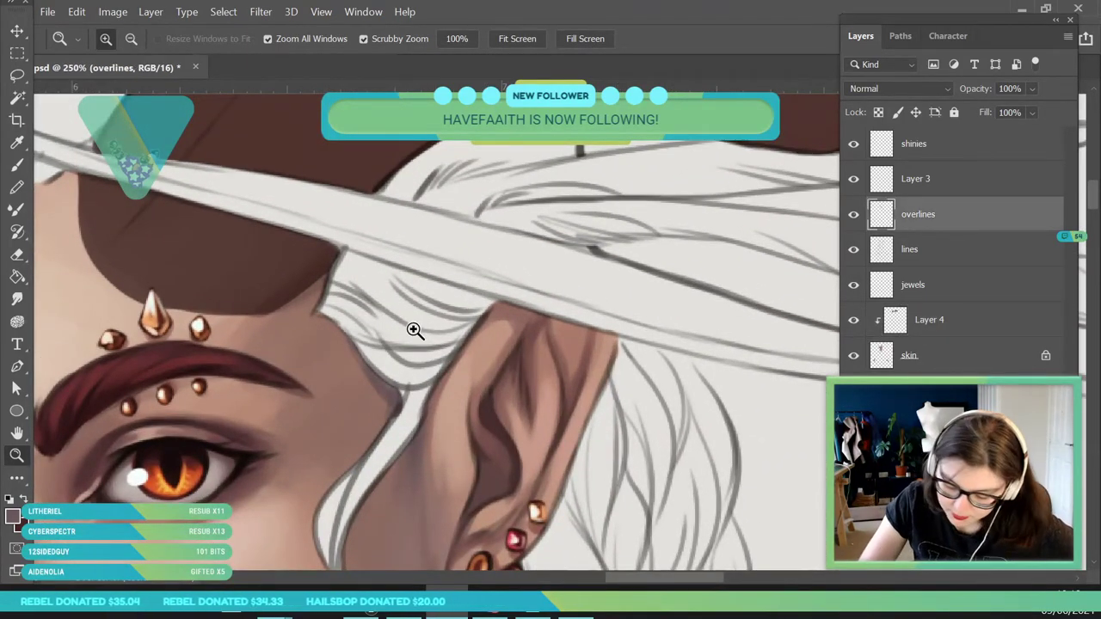
left_click(958, 359)
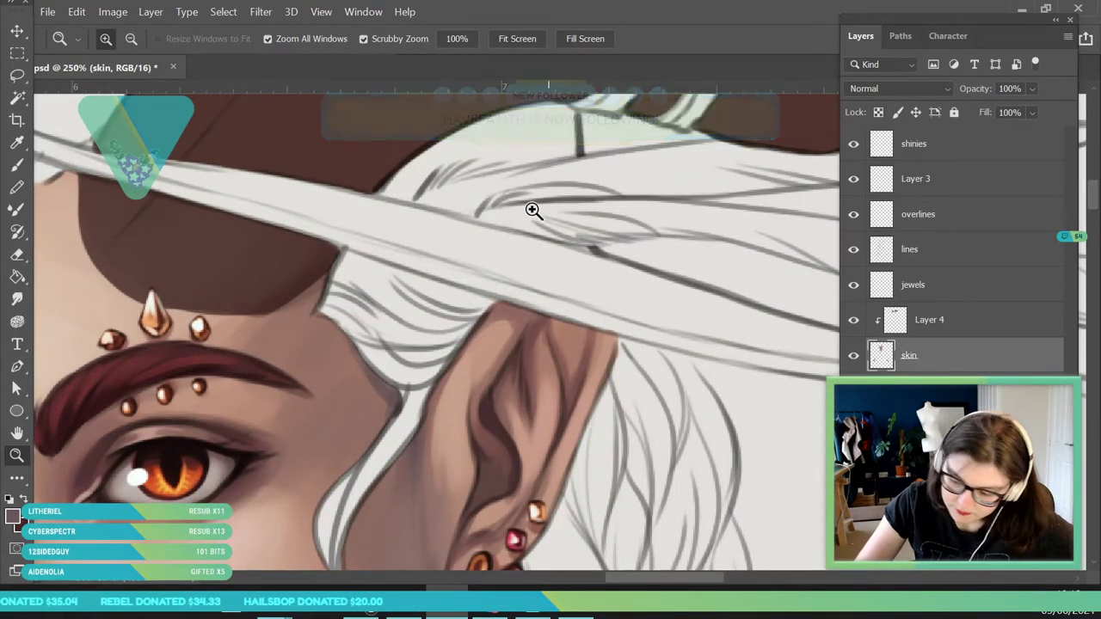
left_click(17, 255)
mouse_move(342, 276)
left_mouse_down()
mouse_move(325, 291)
mouse_move(332, 273)
mouse_move(335, 282)
left_mouse_up()
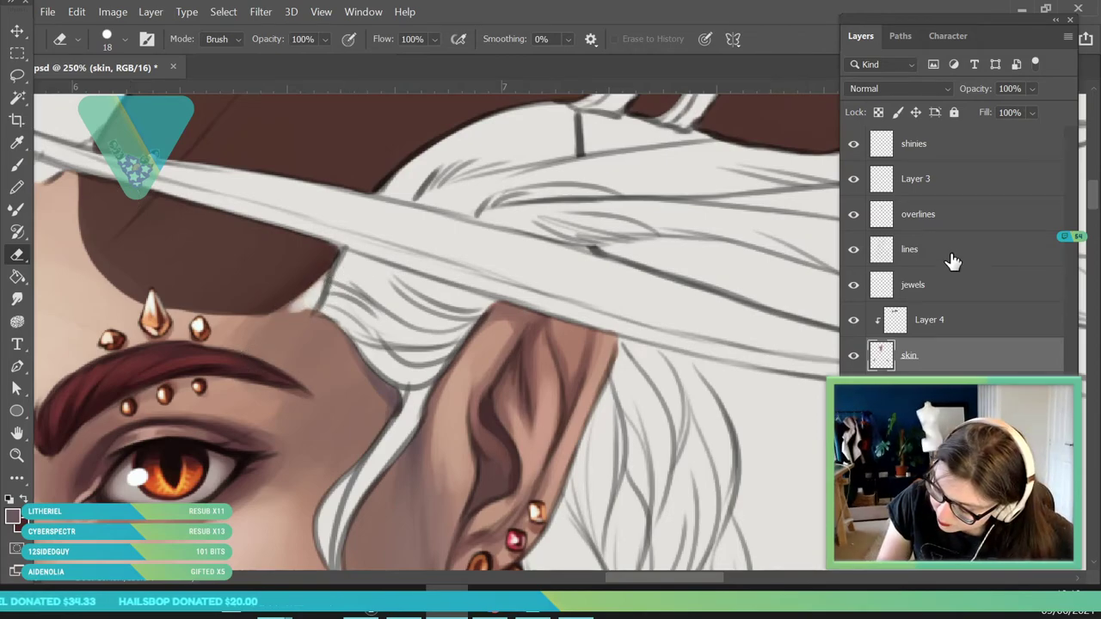
Make the lines layer active and check the darkened horns against the face and whole figure.
left_click(943, 227)
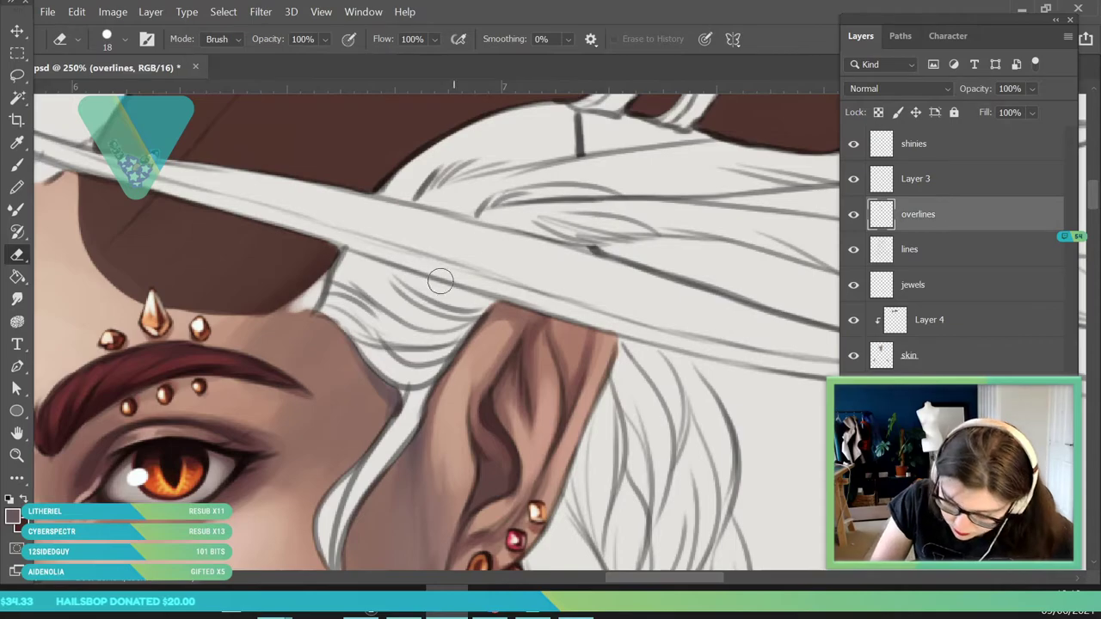
left_click(945, 258)
mouse_move(334, 304)
left_mouse_down()
mouse_move(330, 277)
mouse_move(309, 301)
mouse_move(354, 326)
mouse_move(271, 429)
mouse_move(368, 361)
mouse_move(356, 315)
mouse_move(390, 458)
left_mouse_up()
key("z")
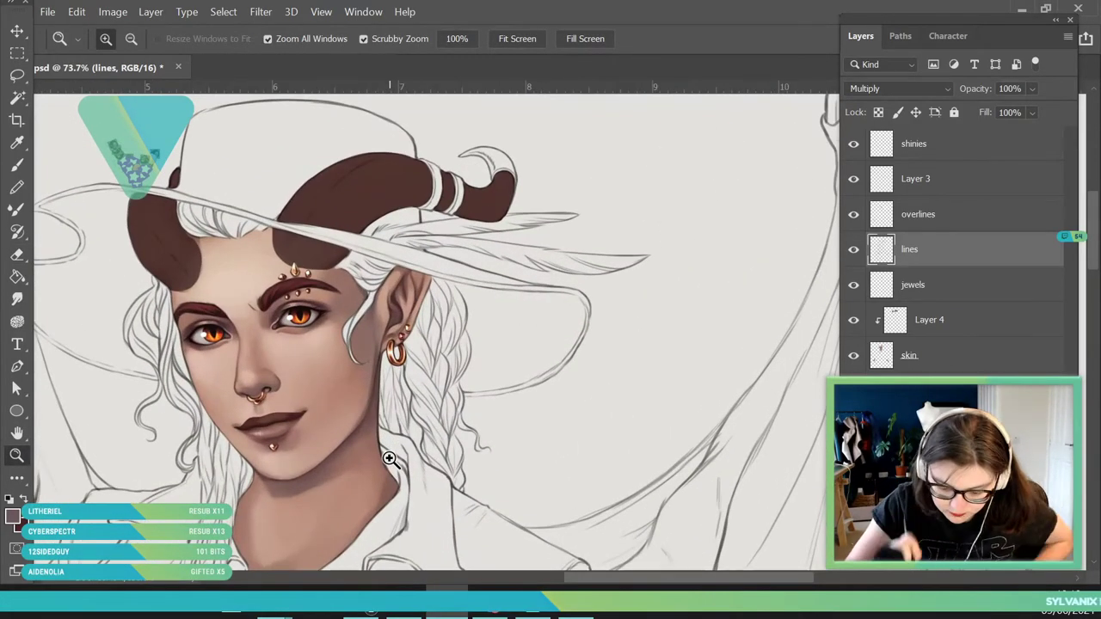
left_click_drag(347, 291, 429, 474)
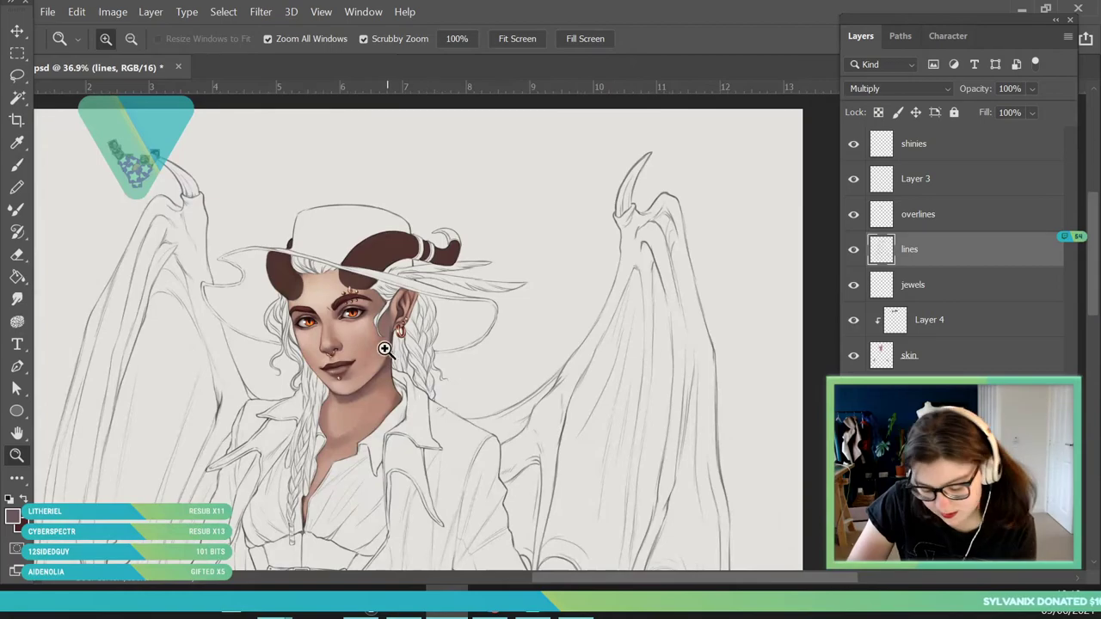
left_click_drag(391, 356, 402, 448)
Apply a Hue/Saturation adjustment to the horn colour on Layer 4 with hue -105 and saturation +27.
left_click(964, 330)
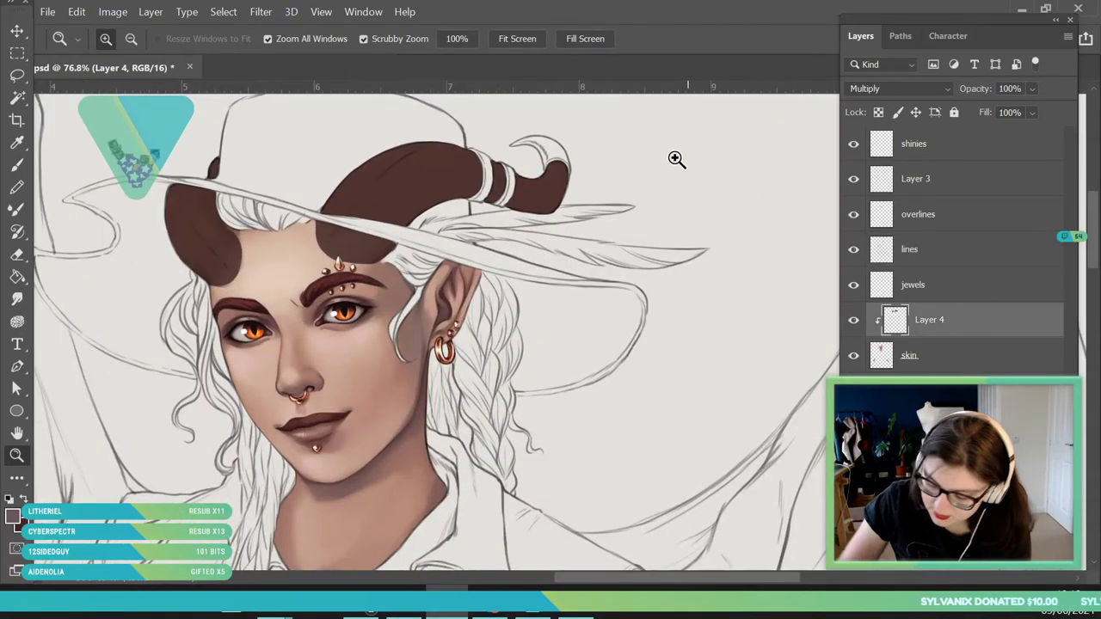
left_click(113, 11)
mouse_move(142, 51)
left_click(344, 141)
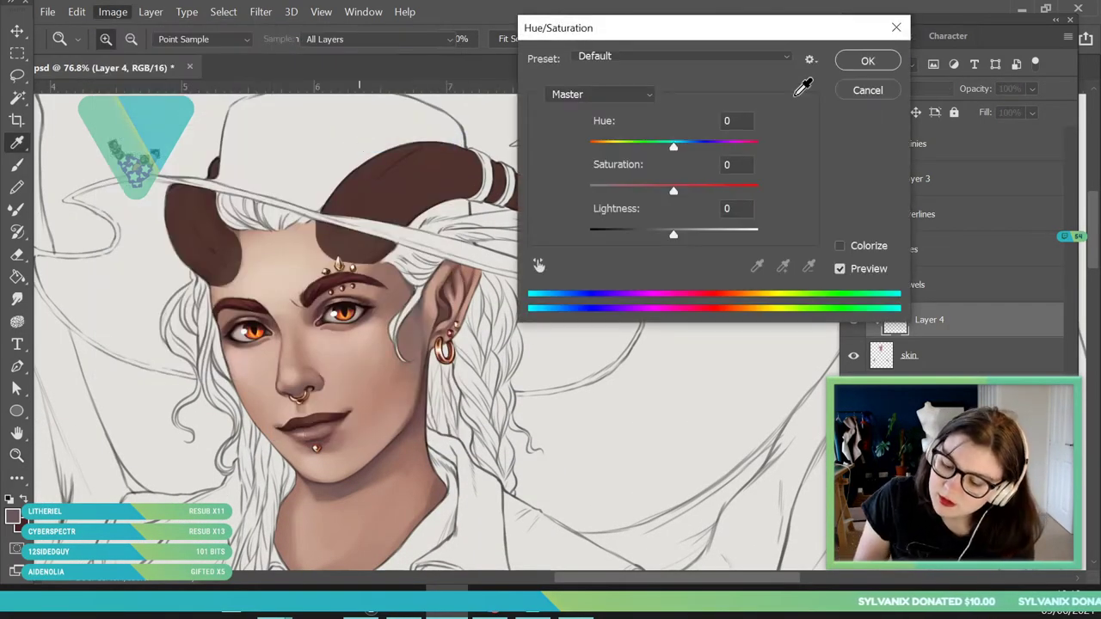
left_click_drag(672, 151, 625, 149)
left_click_drag(684, 197, 711, 198)
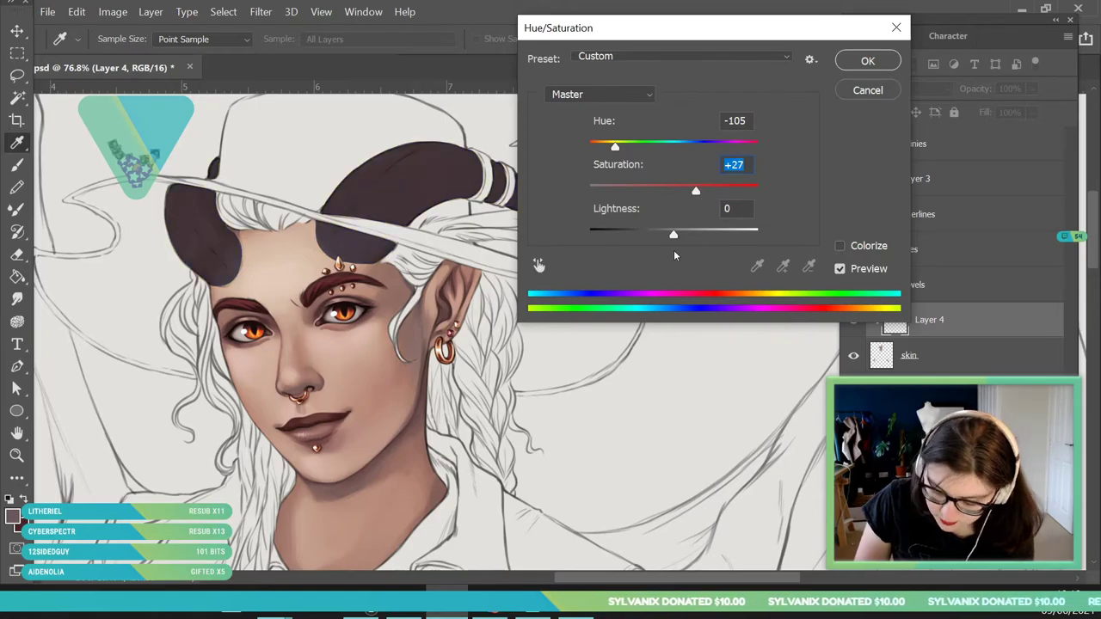
left_click(860, 69)
Merge the horn colour layer down into the skin layer.
right_click(948, 333)
left_click(984, 314)
right_click(968, 322)
left_click(789, 570)
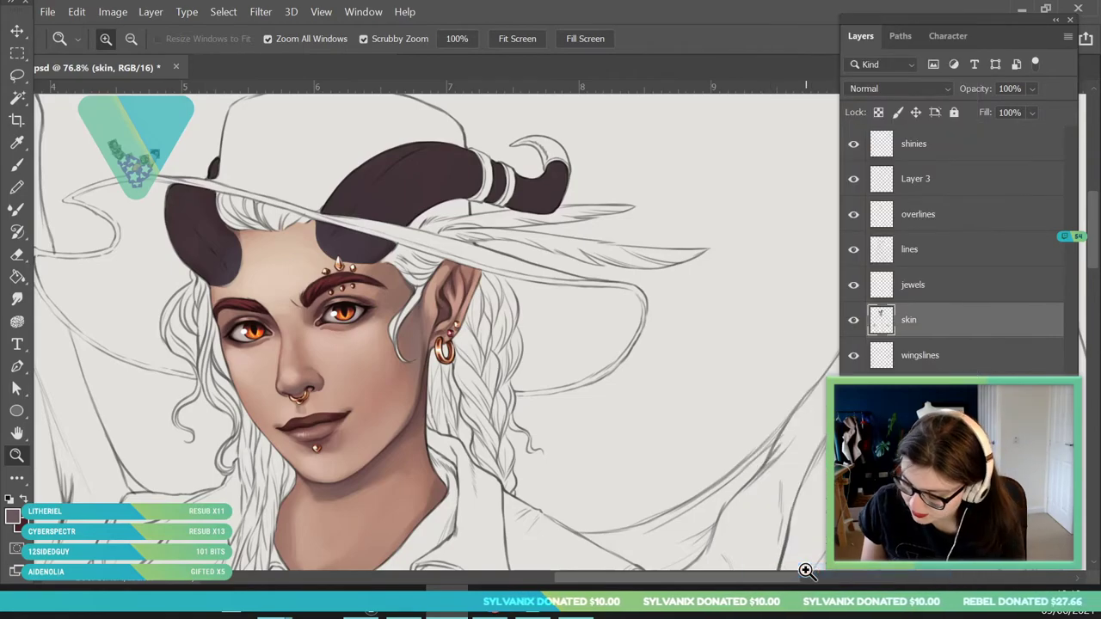
Add a new layer above the skin layer and clip it to skin, keeping the Normal blend mode.
left_click(942, 322)
right_click(942, 321)
left_click(917, 336)
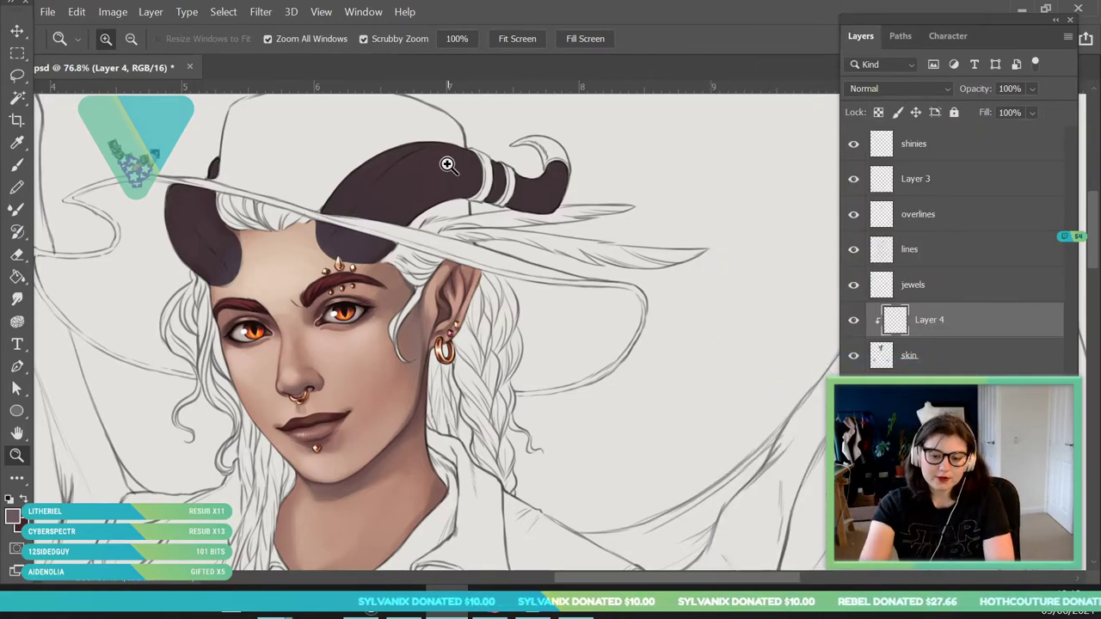
Sample the dark colour of the right-hand horn and choose a darker shade of it as the foreground colour.
left_click_drag(456, 200, 427, 268)
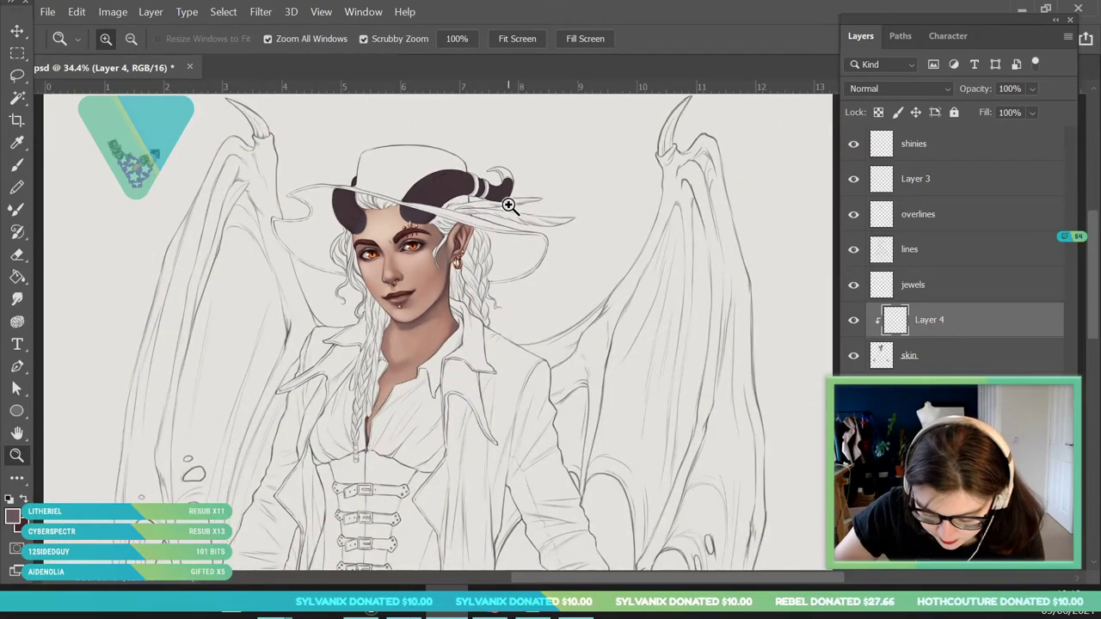
left_click_drag(507, 220, 467, 258)
left_click_drag(485, 193, 537, 320)
scroll(516, 301, "up", 2)
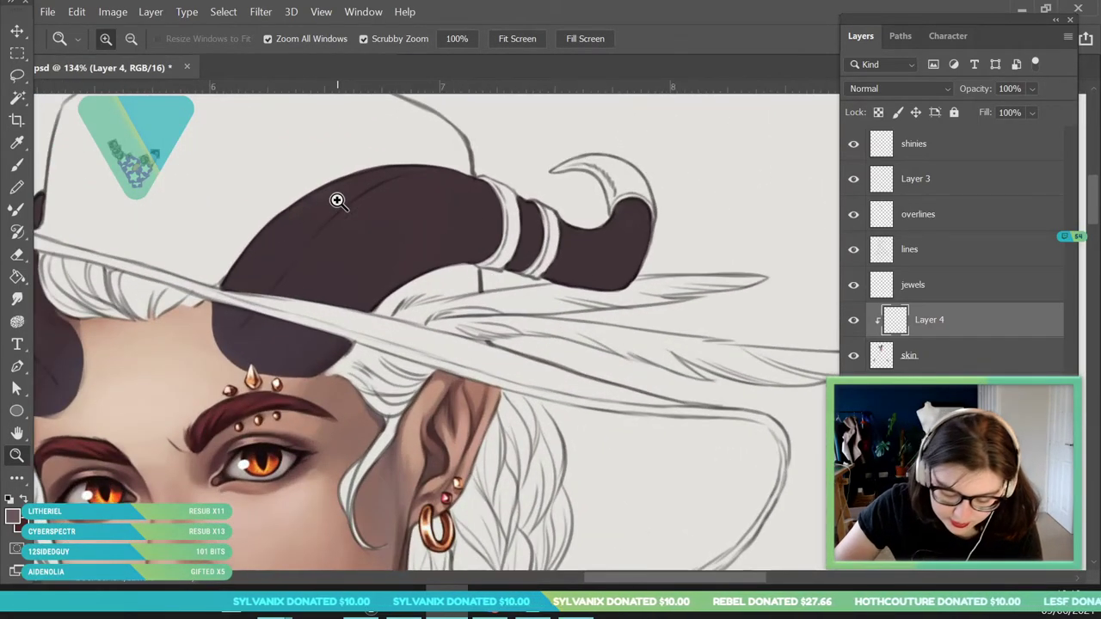
scroll(336, 197, "up", 1)
scroll(335, 246, "up", 2)
key("i")
left_click(405, 234)
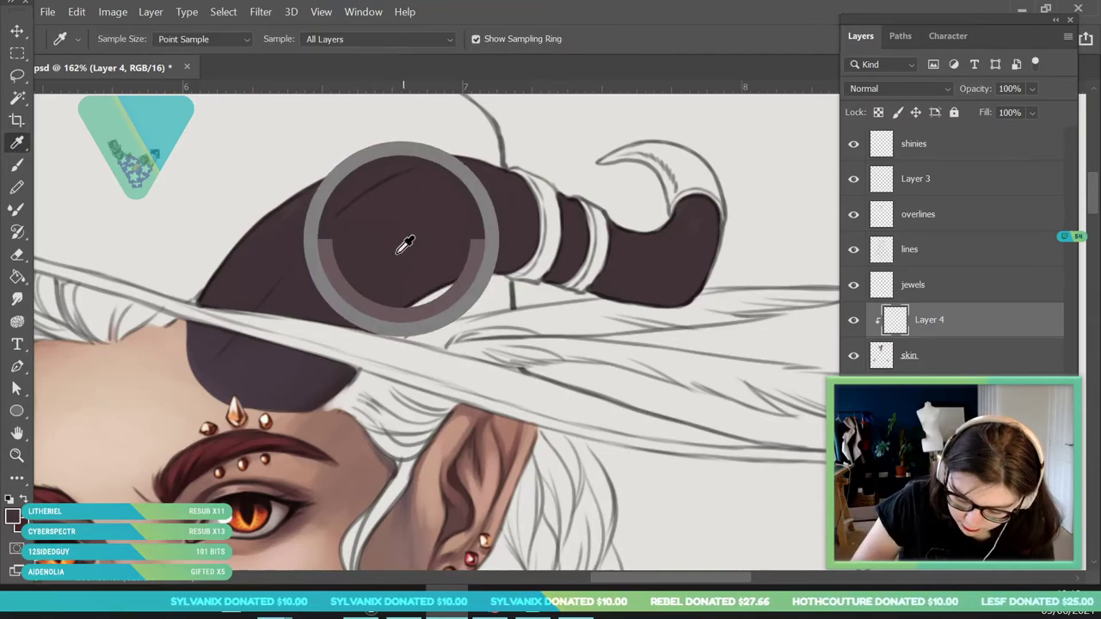
left_click(12, 514)
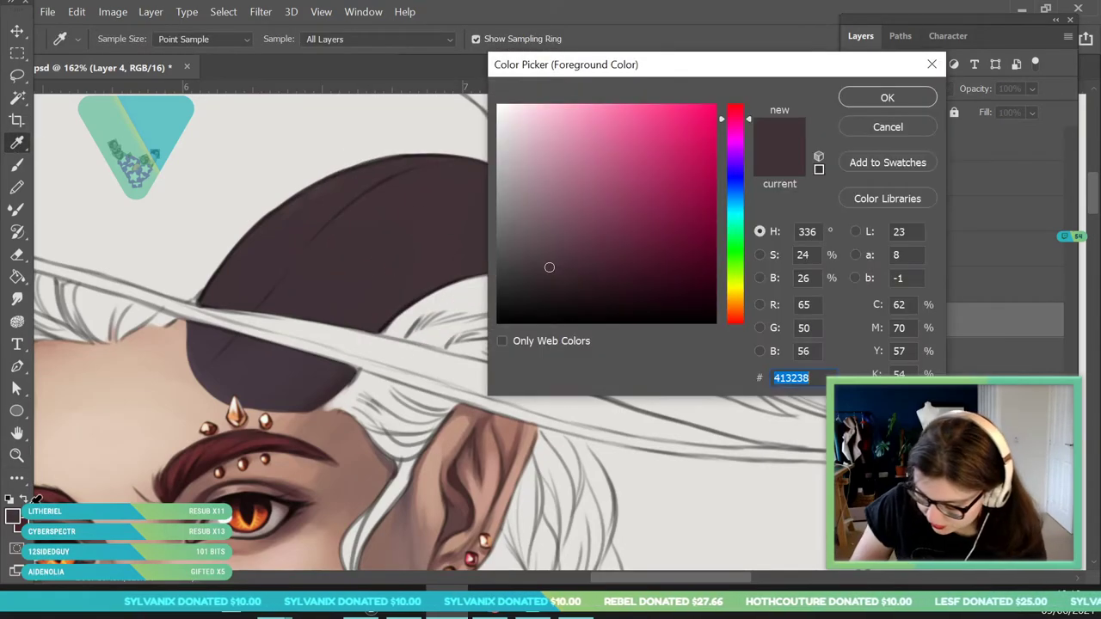
left_click(561, 288)
left_click(878, 100)
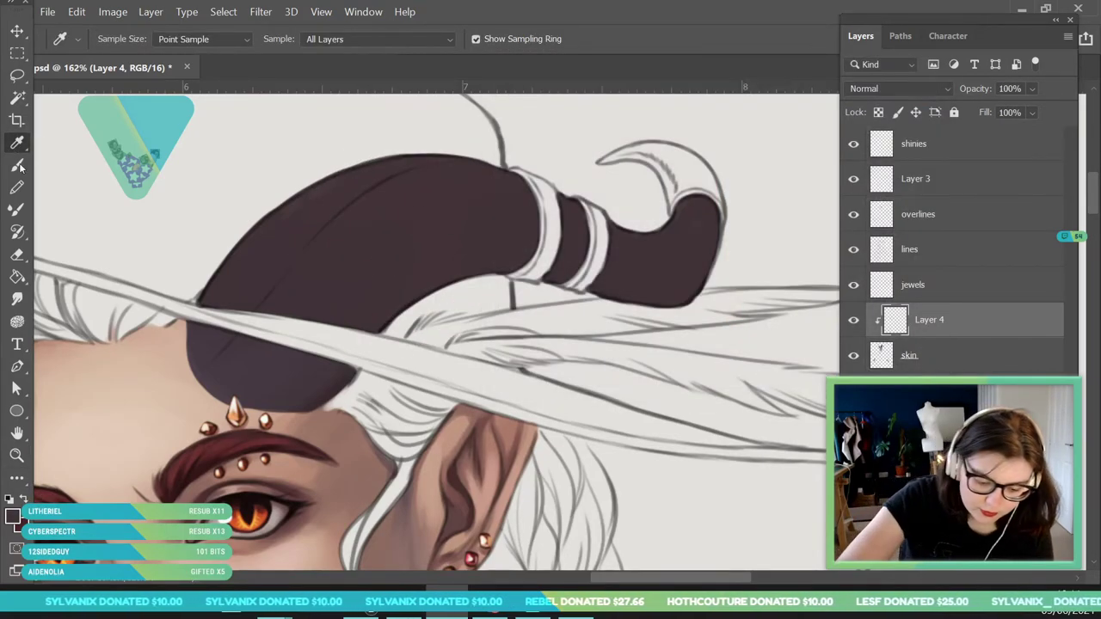
Paint dark ridge stripes across the right-hand horn's base and main curve with the 59 px Brush on Layer 4.
left_click(24, 165)
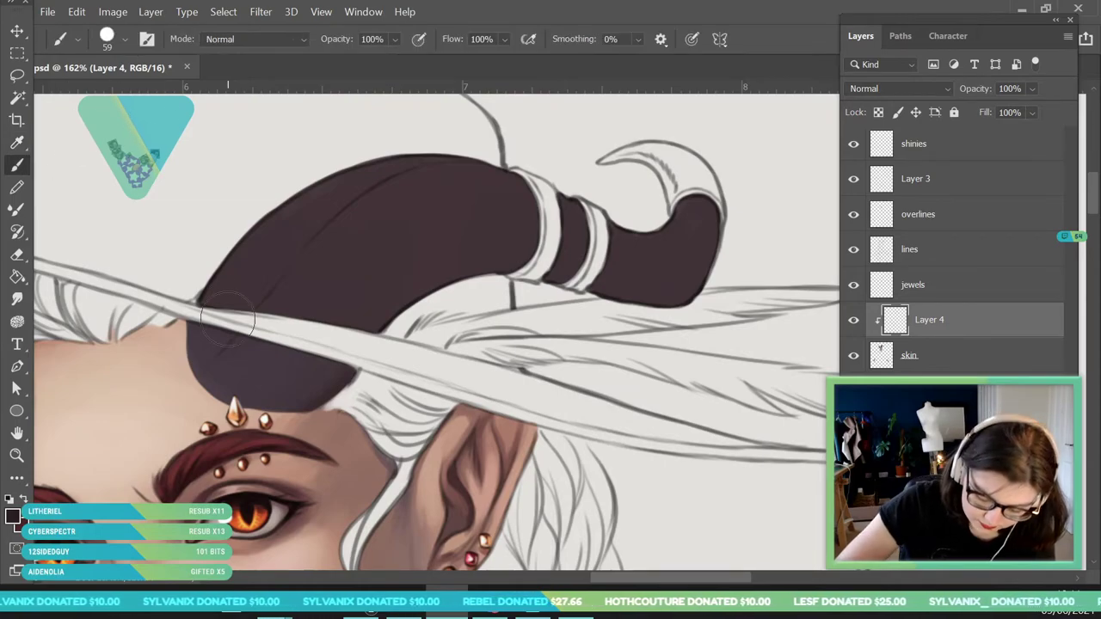
mouse_move(237, 353)
left_mouse_down()
mouse_move(301, 385)
mouse_move(282, 386)
mouse_move(352, 359)
mouse_move(318, 365)
mouse_move(365, 331)
mouse_move(320, 366)
mouse_move(258, 363)
left_mouse_up()
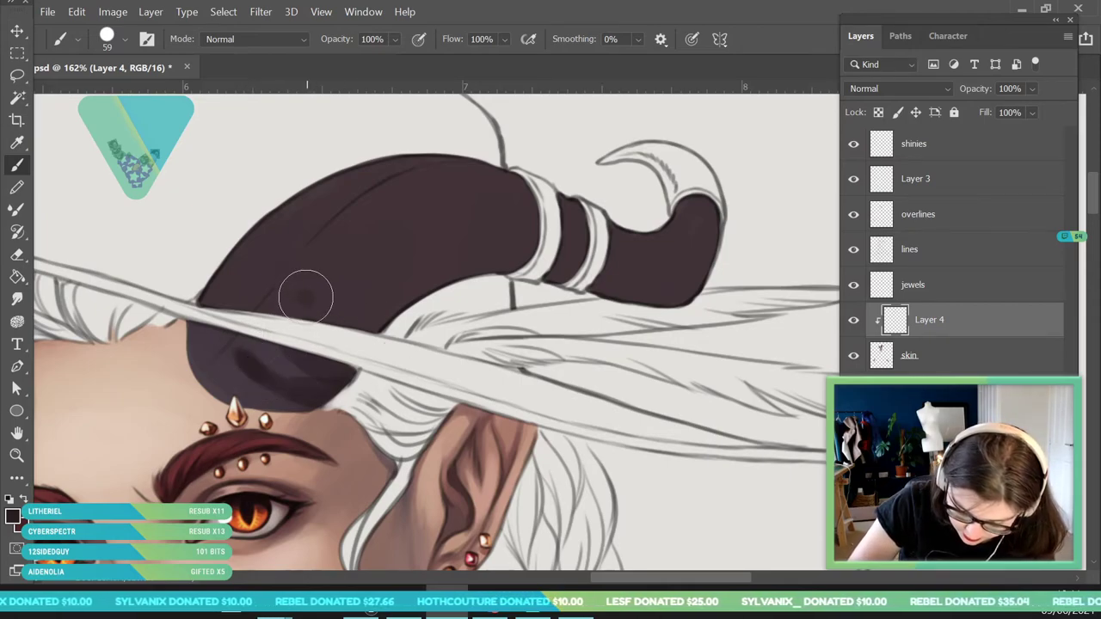
mouse_move(313, 289)
left_mouse_down()
mouse_move(341, 315)
mouse_move(328, 314)
left_mouse_up()
mouse_move(329, 256)
left_mouse_down()
mouse_move(383, 321)
mouse_move(369, 231)
mouse_move(401, 293)
mouse_move(398, 190)
mouse_move(425, 250)
mouse_move(443, 197)
mouse_move(461, 237)
mouse_move(457, 274)
mouse_move(479, 192)
left_mouse_up()
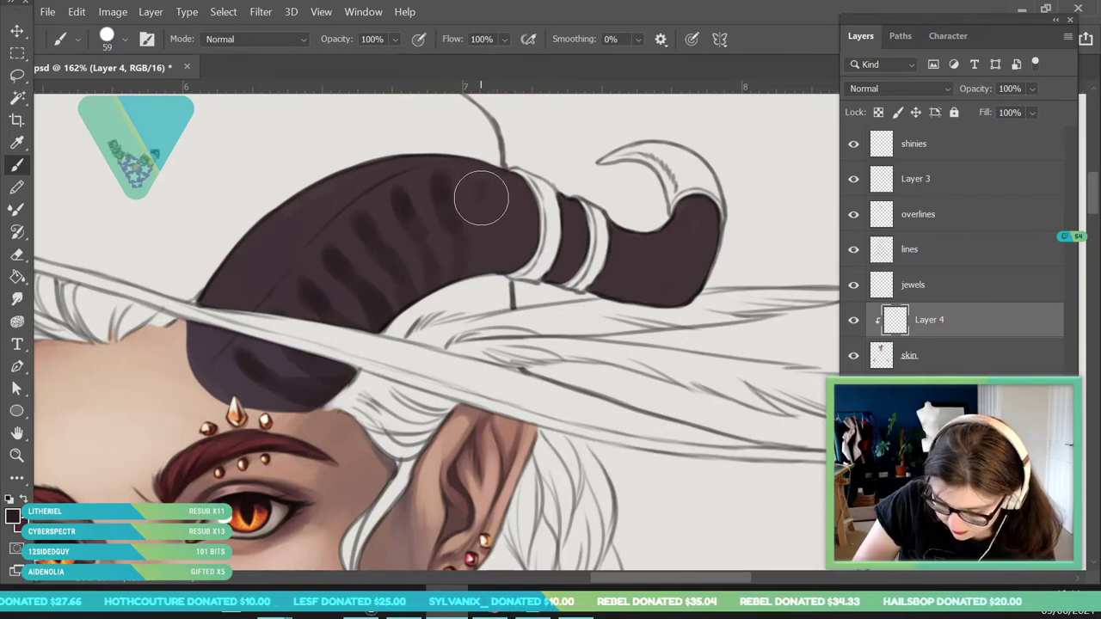
Reduce the brush to 45 px and continue the dark ridges along the right-hand horn up to its first band.
left_click(124, 39)
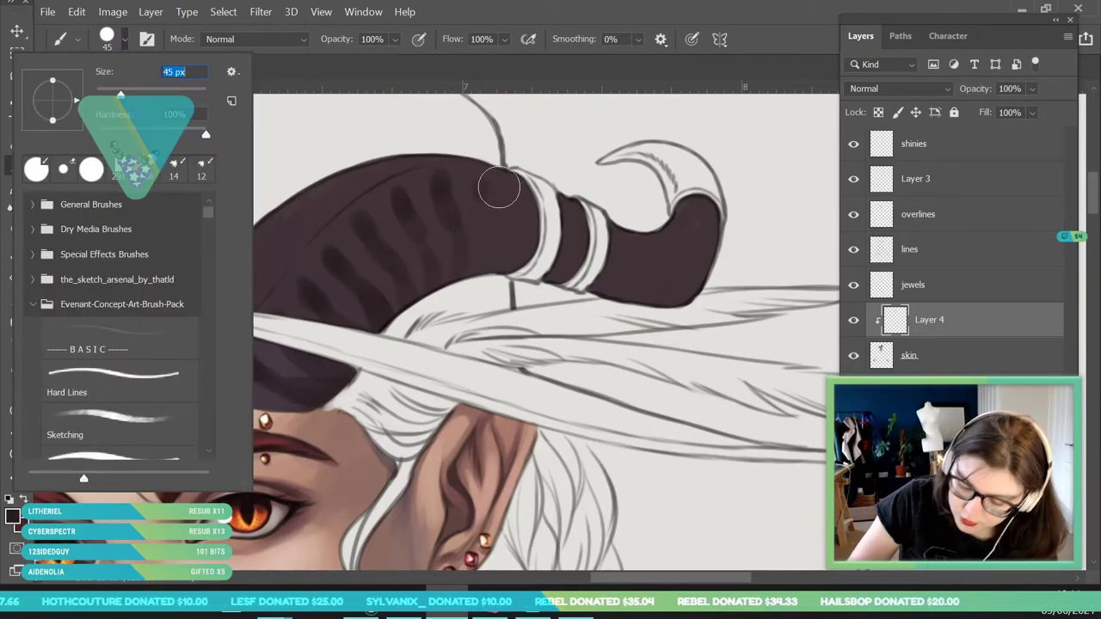
left_click(483, 183)
left_click_drag(481, 178, 481, 205)
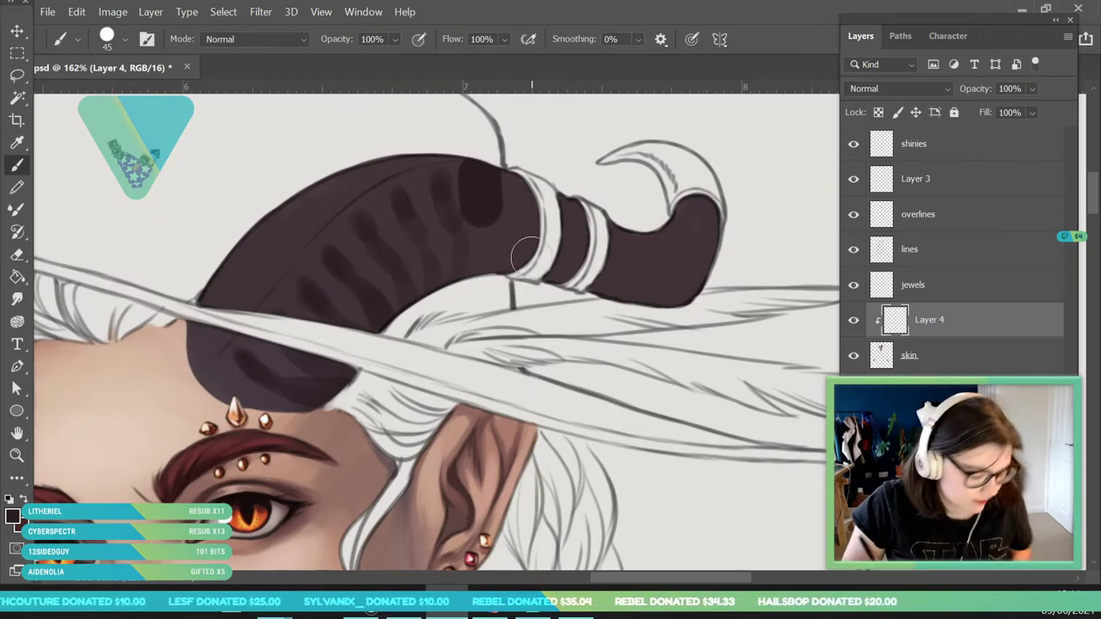
key("ctrl+z")
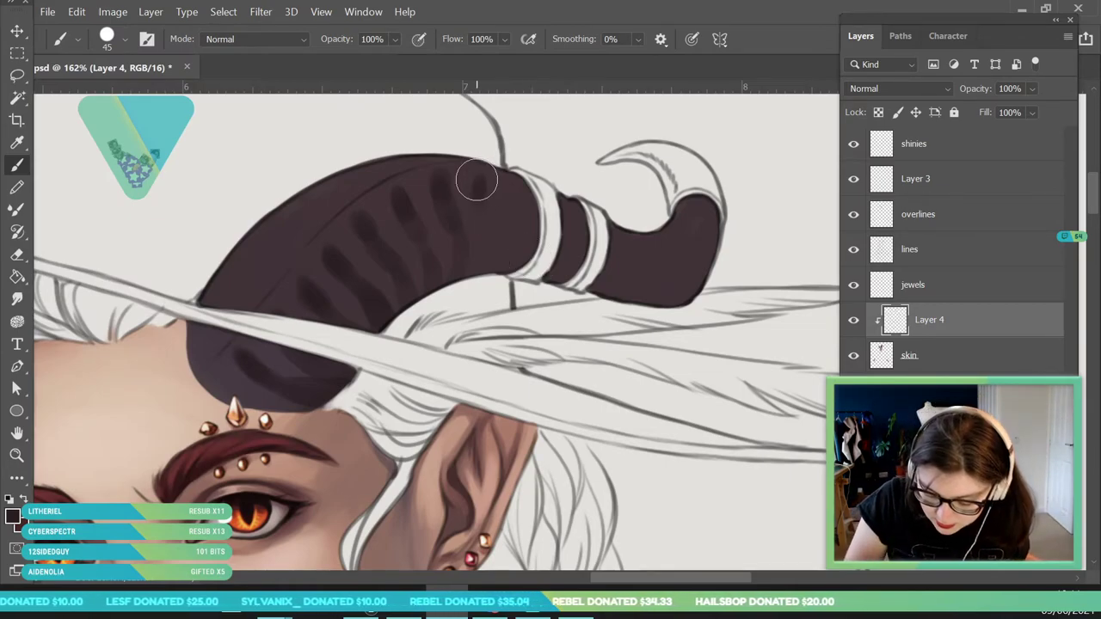
left_click_drag(484, 167, 484, 253)
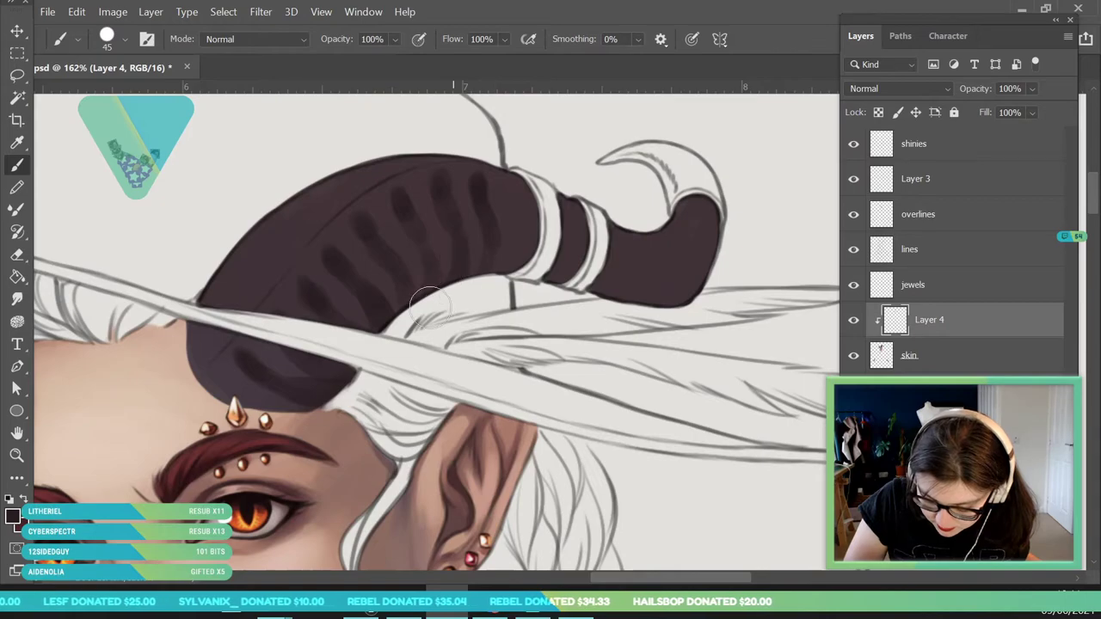
left_click_drag(513, 189, 490, 273)
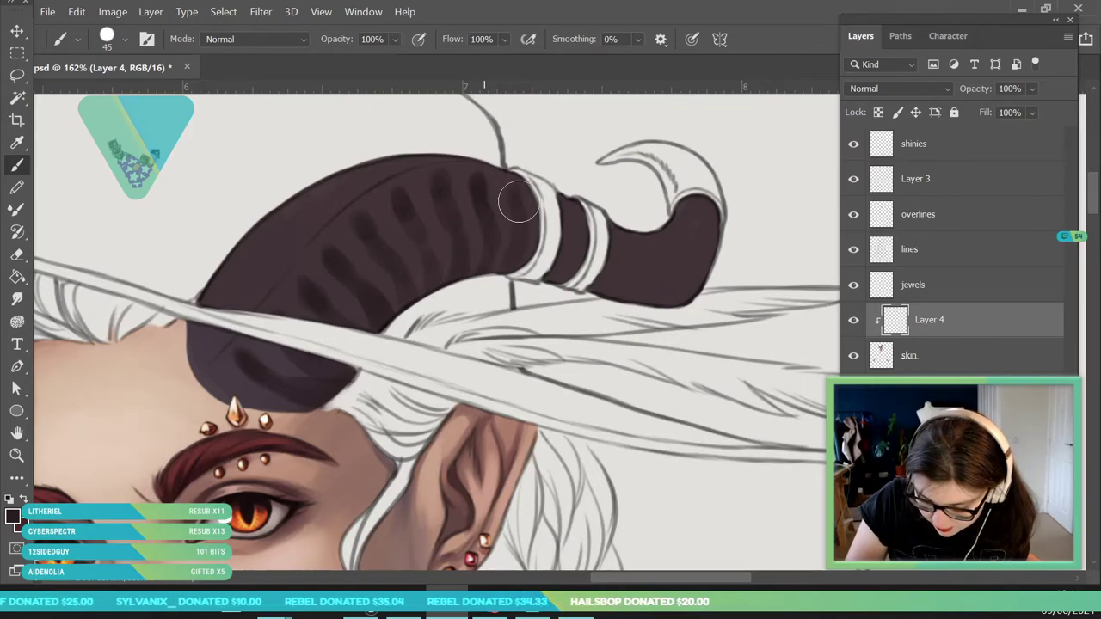
Reduce the brush to 28 px and paint dark ridges between the bands and along the right-hand horn's outer section.
left_click(127, 41)
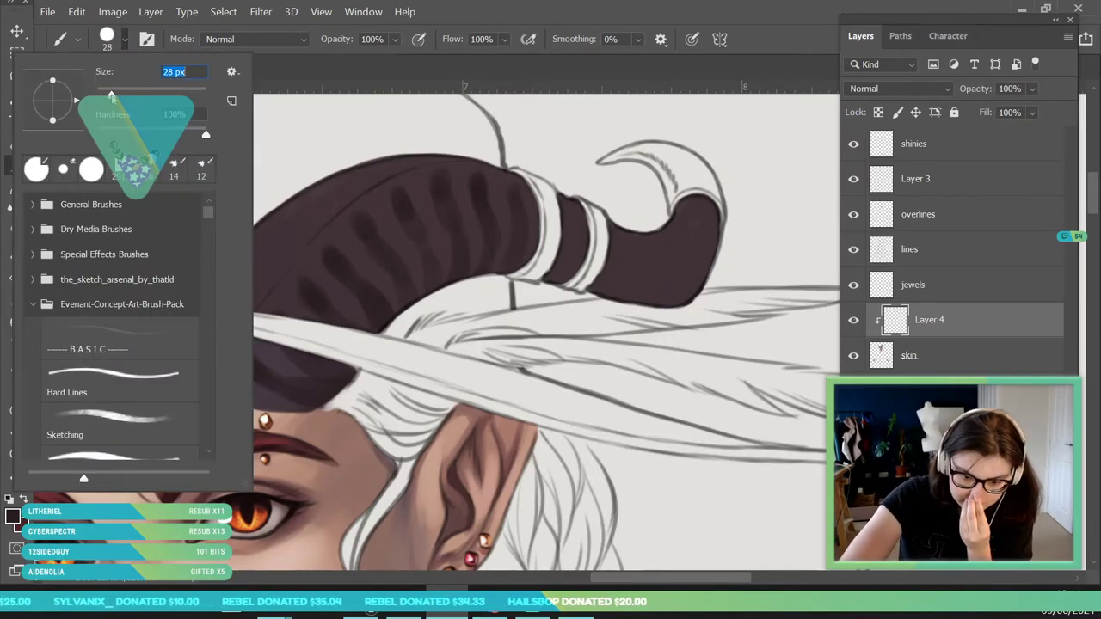
key("Return")
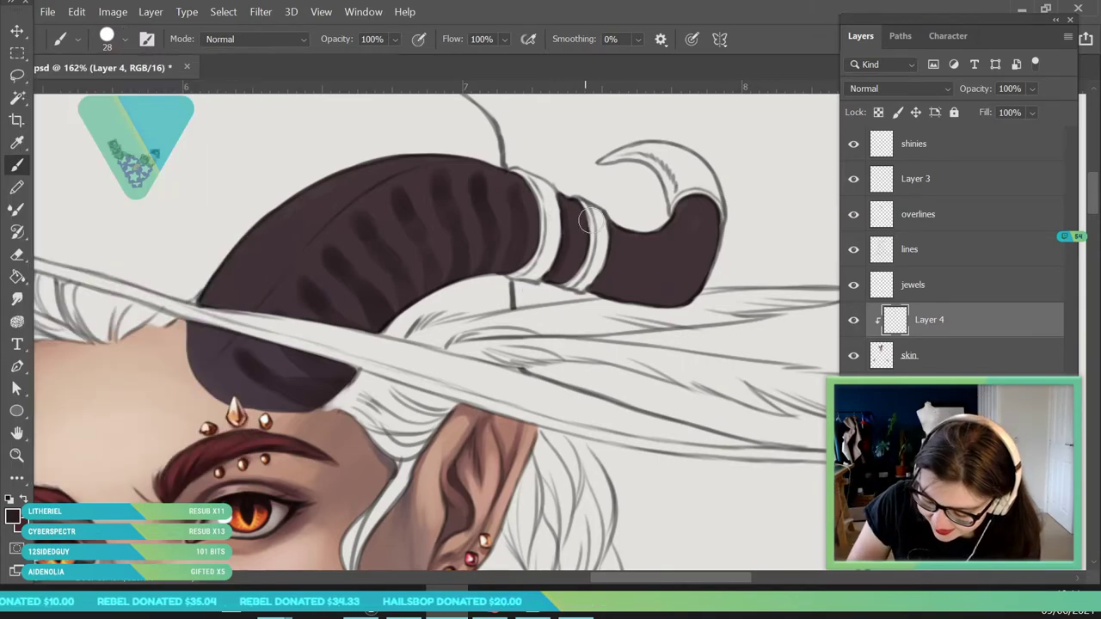
mouse_move(579, 286)
left_mouse_down()
mouse_move(644, 255)
mouse_move(613, 293)
mouse_move(664, 255)
mouse_move(629, 302)
left_mouse_up()
left_click_drag(681, 235, 695, 273)
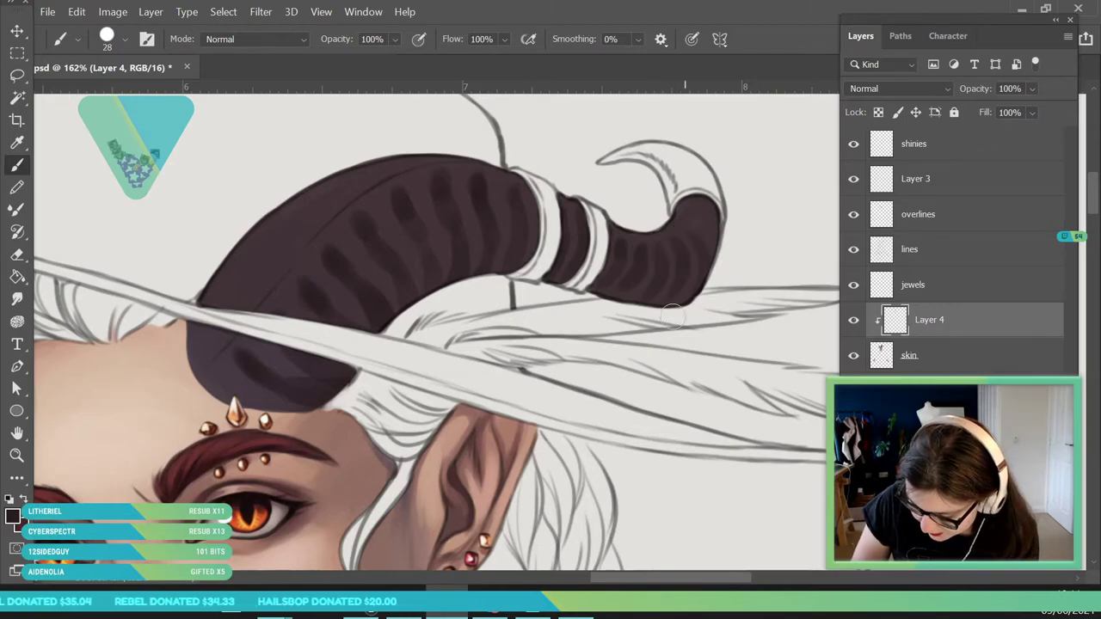
Reduce the brush to 15 px and paint fine ridges just below the right-hand horn's tip cap.
left_click(125, 40)
left_click_drag(111, 93, 105, 95)
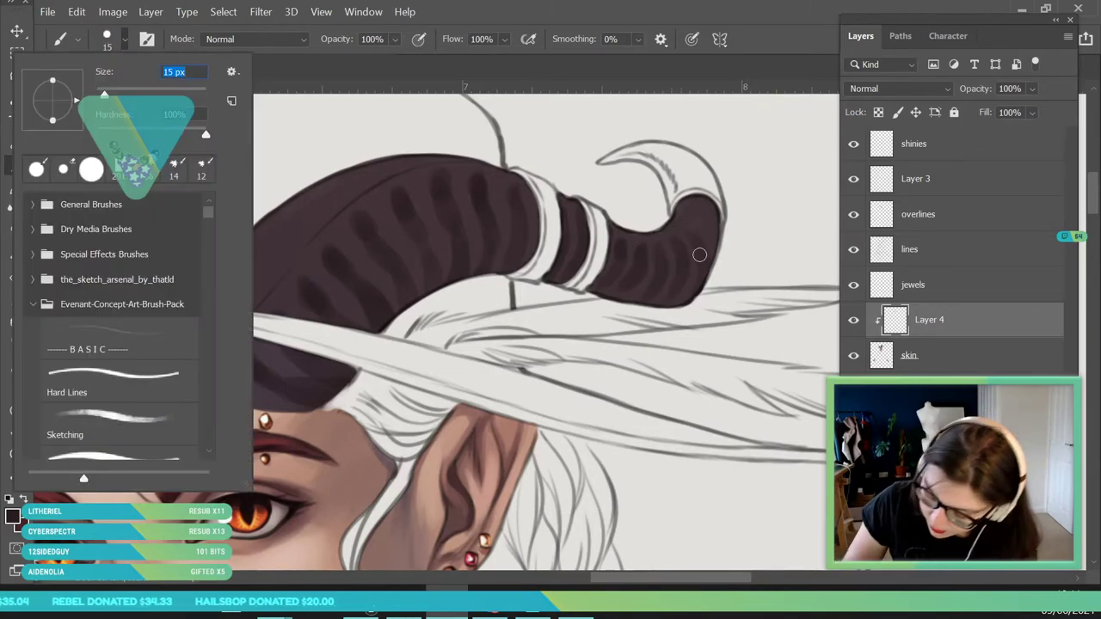
left_click(693, 244)
mouse_move(693, 226)
left_mouse_down()
mouse_move(693, 308)
mouse_move(707, 233)
left_mouse_up()
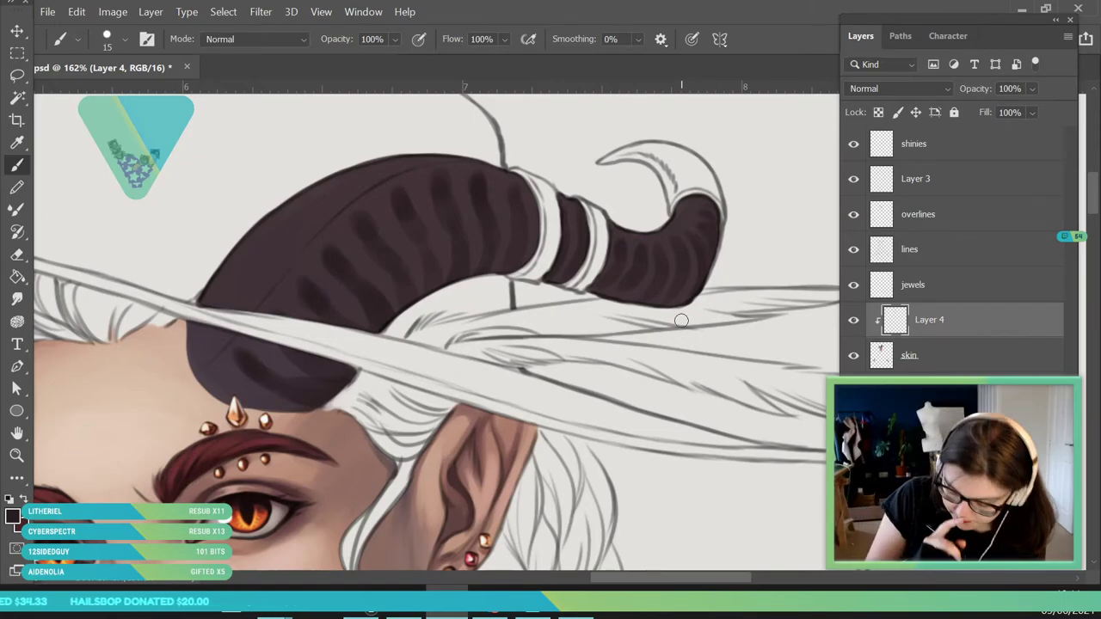
Set the brush to 28 px and paint short dark ridges along the right-hand horn's upper side, above the centre line.
left_click(124, 40)
left_click_drag(105, 95, 111, 95)
left_click(286, 140)
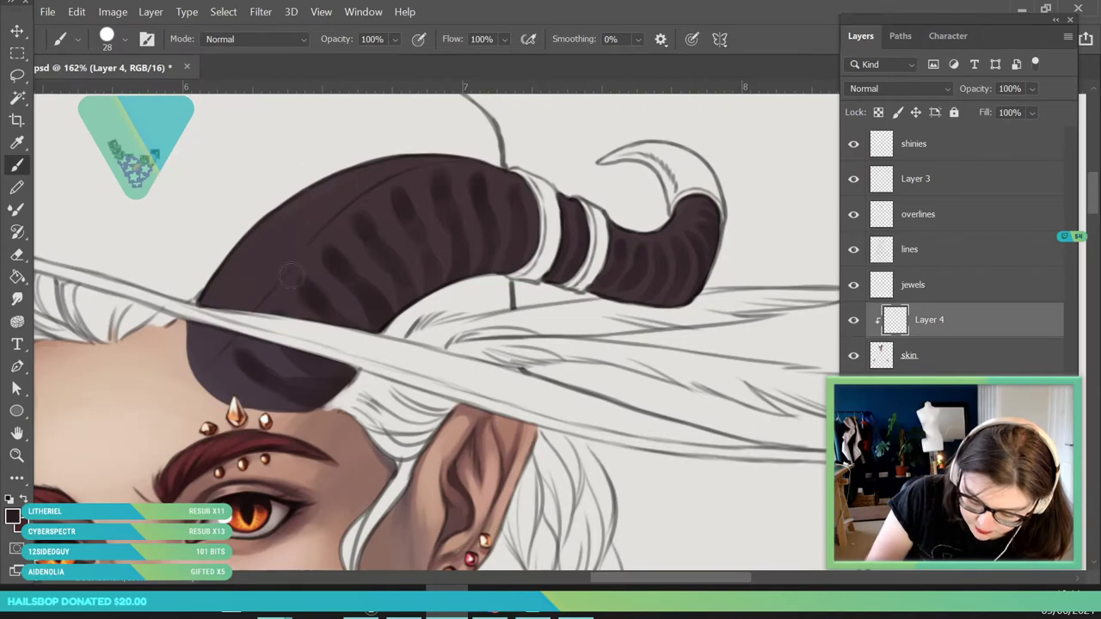
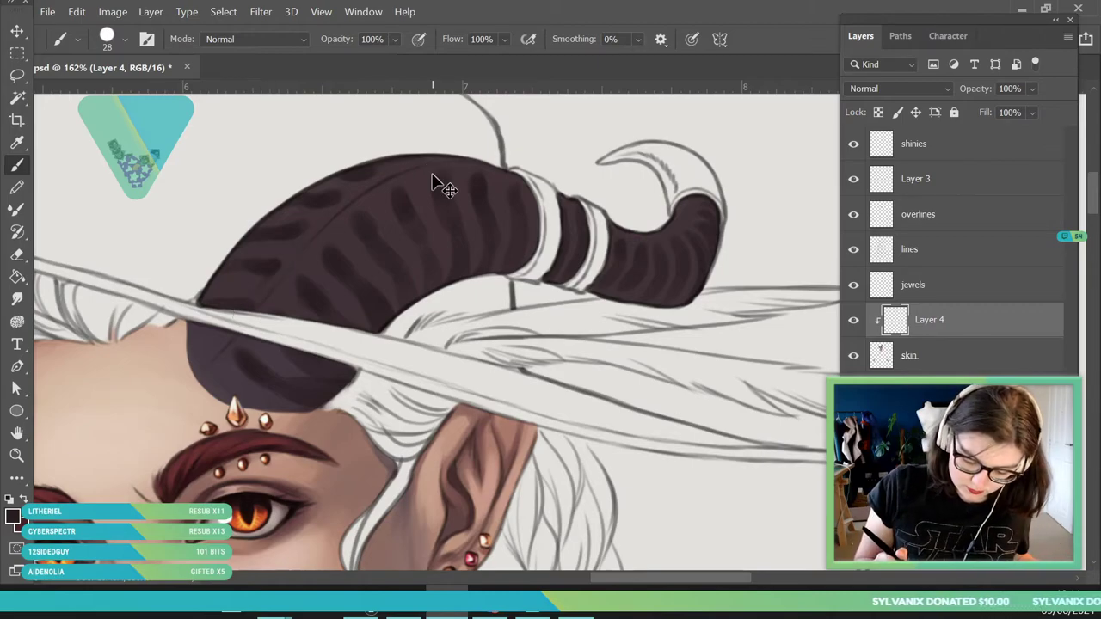
Enlarge the brush to 111 px and softly darken the lower side of the right-hand horn over the ridges.
left_click(125, 40)
left_click(154, 93)
left_click(370, 334)
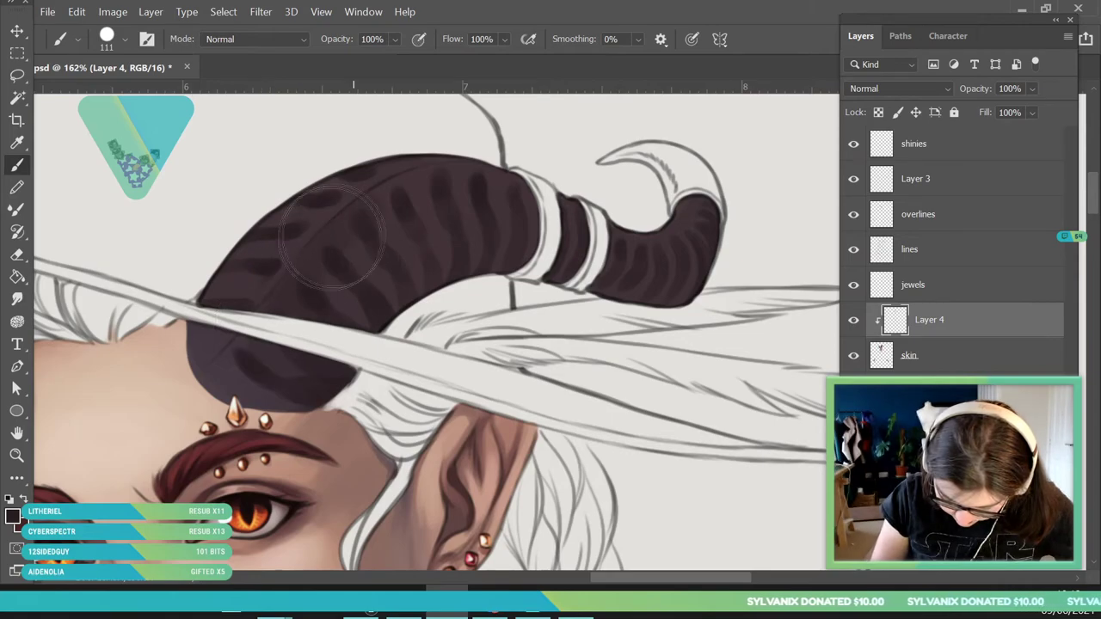
mouse_move(370, 331)
left_mouse_down()
mouse_move(512, 234)
mouse_move(431, 227)
mouse_move(414, 185)
mouse_move(439, 188)
mouse_move(492, 238)
mouse_move(648, 236)
mouse_move(665, 219)
mouse_move(615, 262)
mouse_move(677, 306)
left_mouse_up()
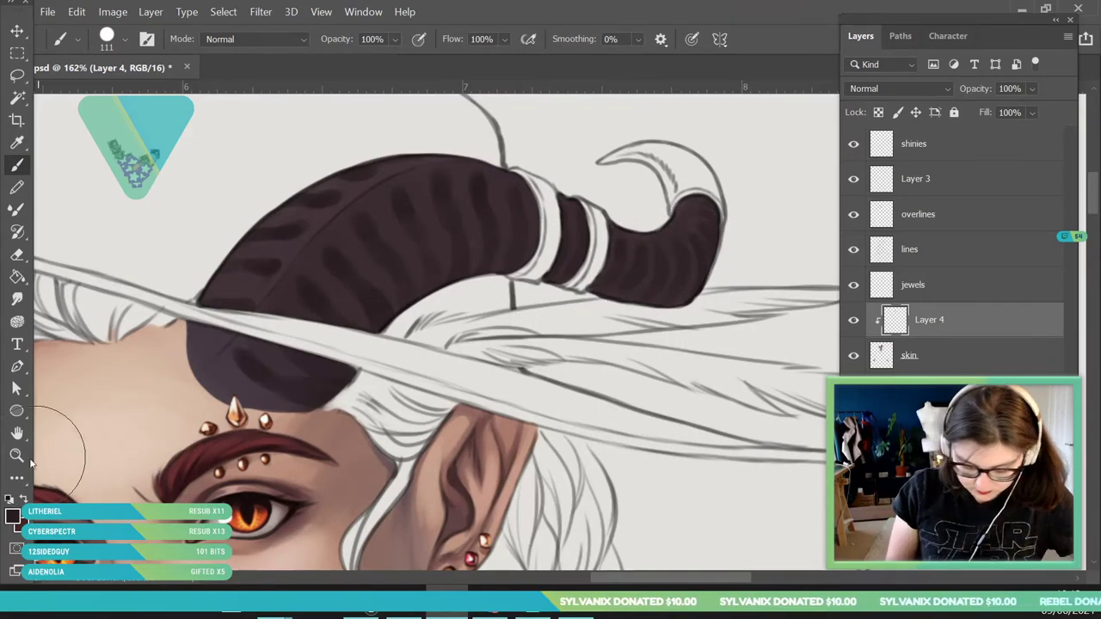
Sample the skin tone and touch up the left-hand horn's edge against the forehead with a 12 px brush.
key("z")
mouse_move(304, 314)
left_mouse_down()
mouse_move(209, 491)
mouse_move(319, 327)
left_mouse_up()
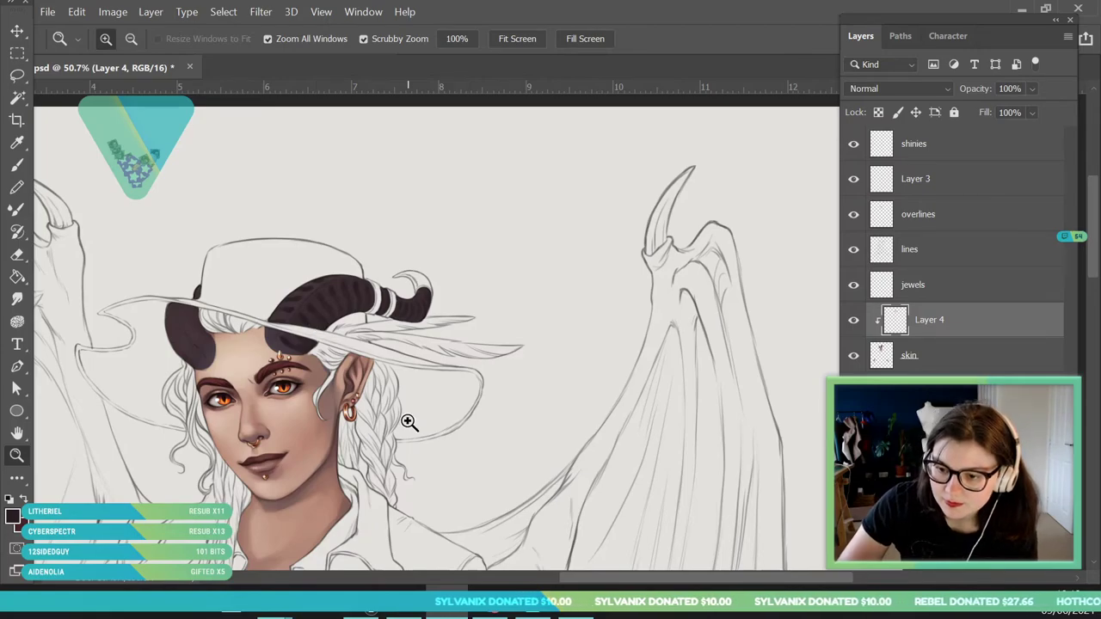
left_click_drag(421, 223, 347, 318)
left_click_drag(284, 363, 324, 404)
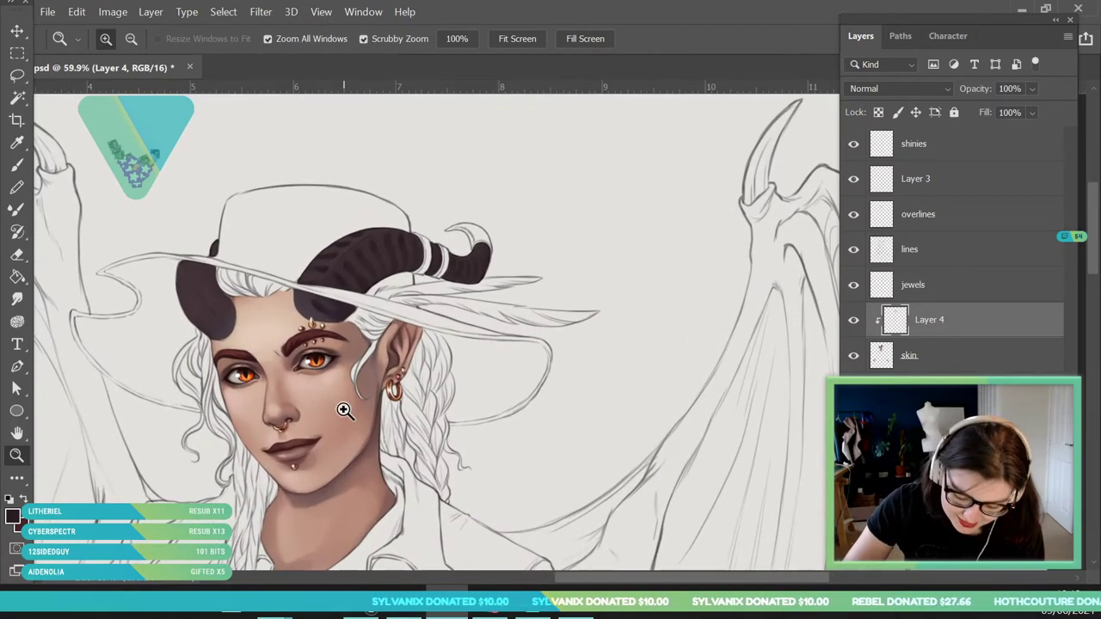
left_click_drag(227, 304, 246, 337)
left_click_drag(156, 258, 166, 280)
key("b")
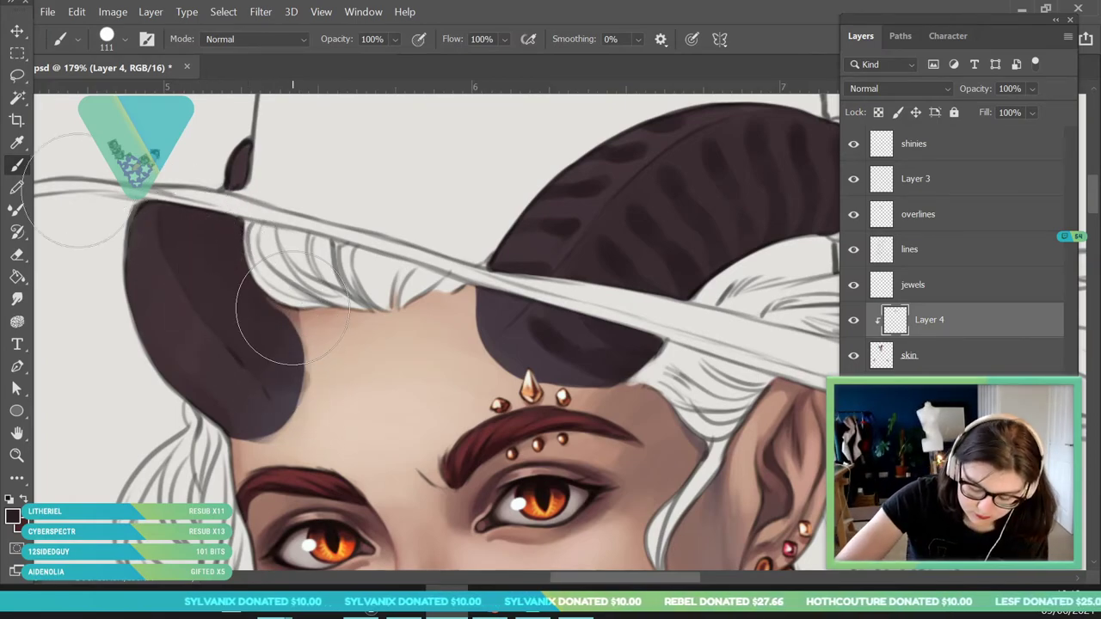
left_click(234, 308, "alt")
left_click(108, 40)
left_click(103, 93)
left_click(312, 377)
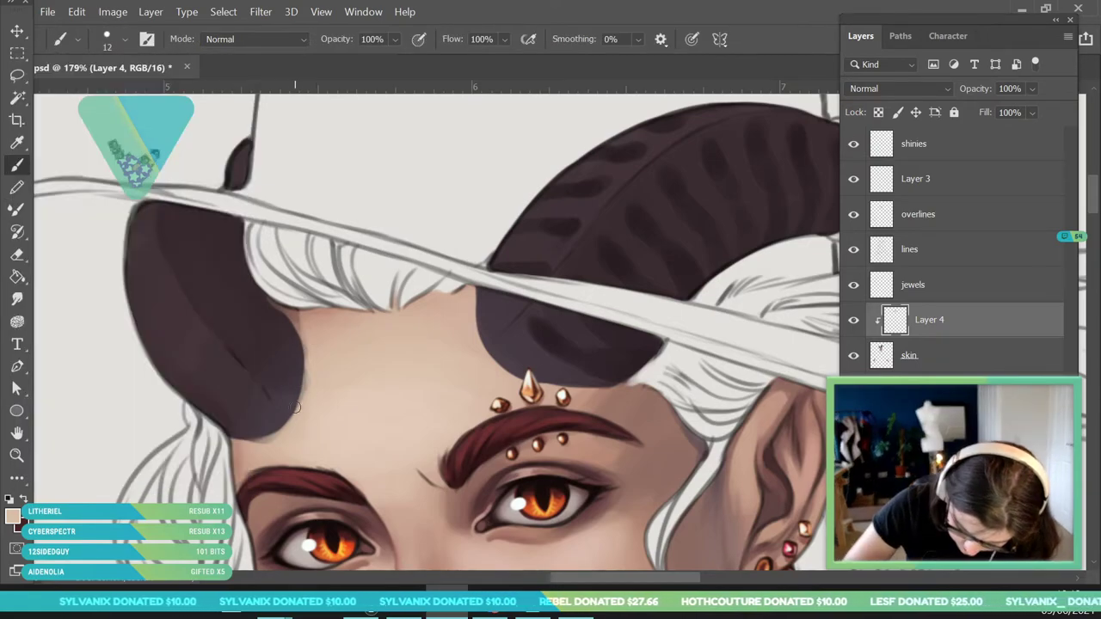
Sample the dark ridge colour from the right-hand horn and paint ridges down the left-hand horn's outer side at 18 px.
key("i")
left_click(645, 216)
key("b")
left_click(116, 39)
left_click_drag(104, 92, 107, 91)
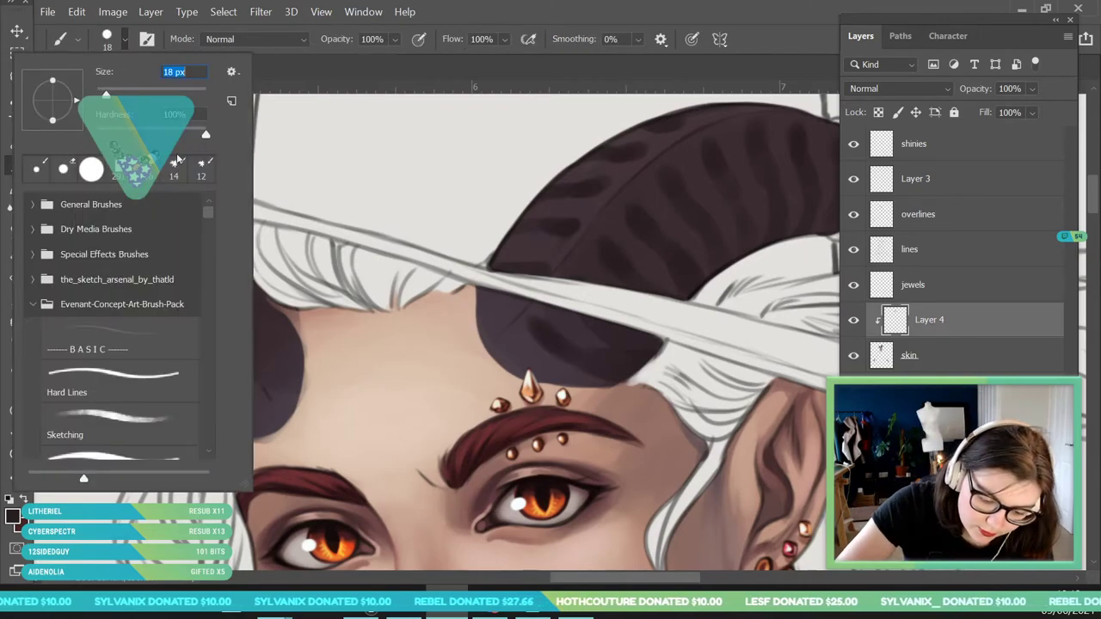
left_click(289, 184)
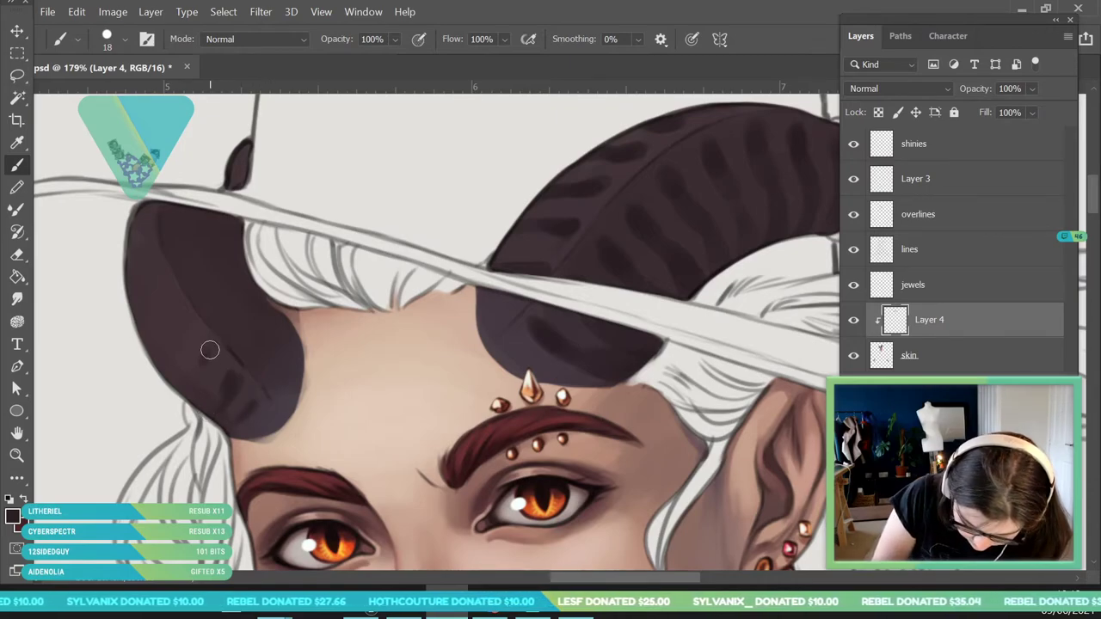
left_click_drag(186, 323, 164, 376)
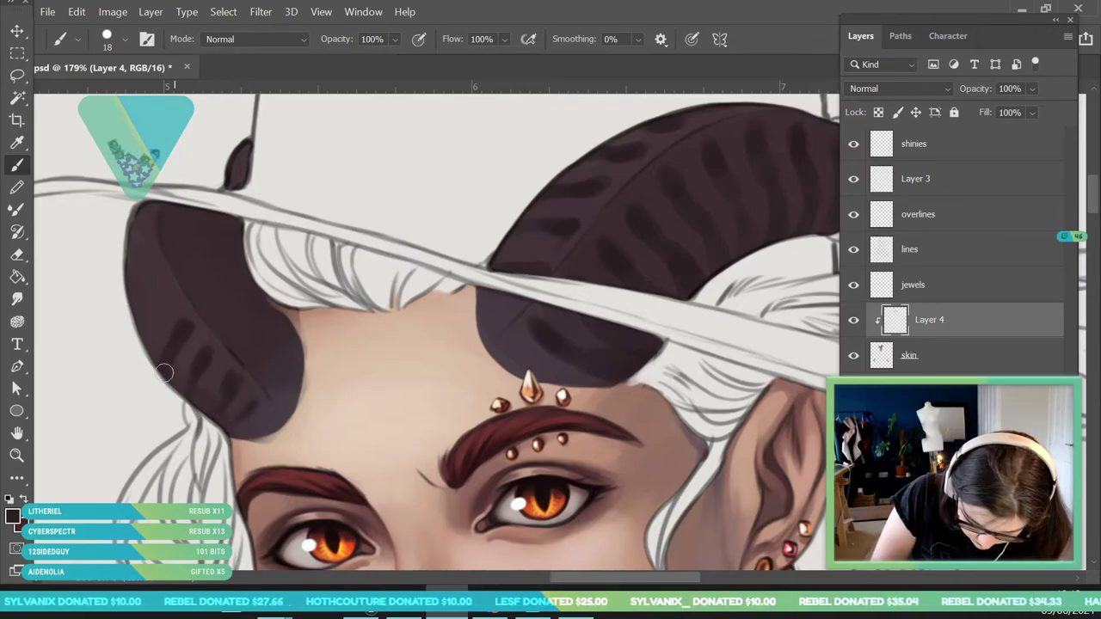
left_click_drag(164, 293, 157, 373)
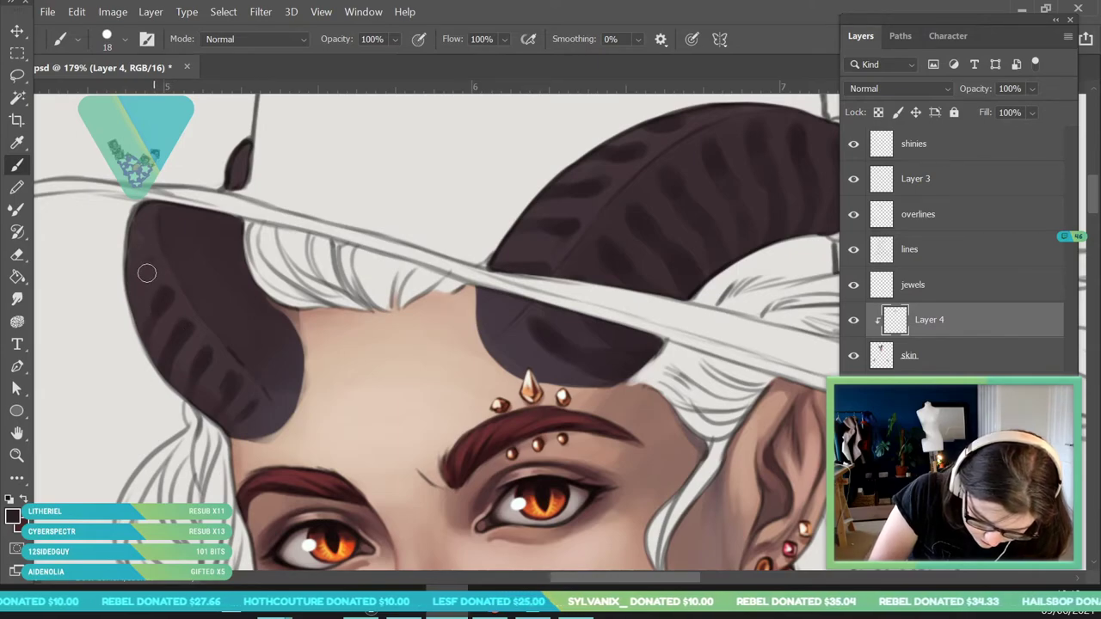
left_click_drag(137, 274, 133, 305)
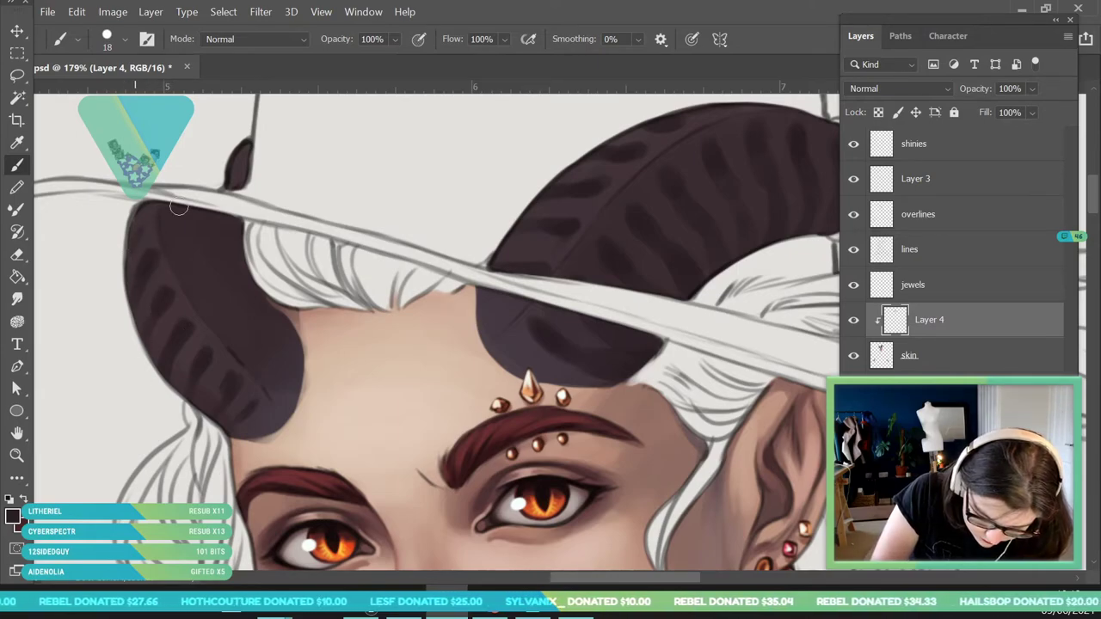
Paint matching dark ridges along the left-hand horn's inner side with a 26 px brush.
left_click(125, 40)
left_click_drag(107, 94, 113, 94)
left_click(314, 238)
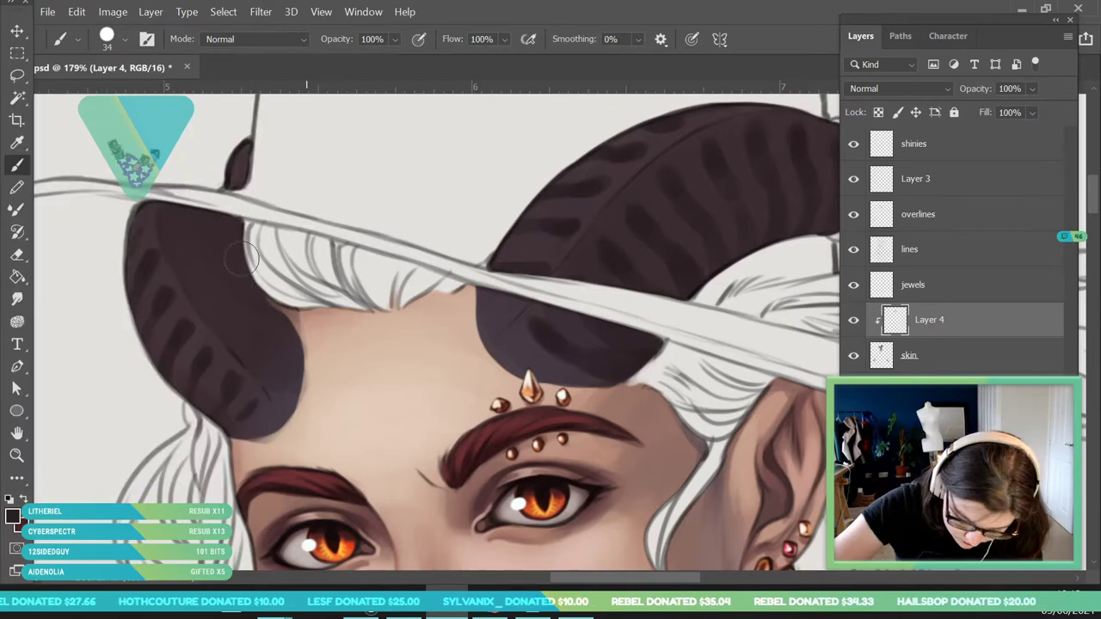
left_click(124, 39)
left_click(258, 314)
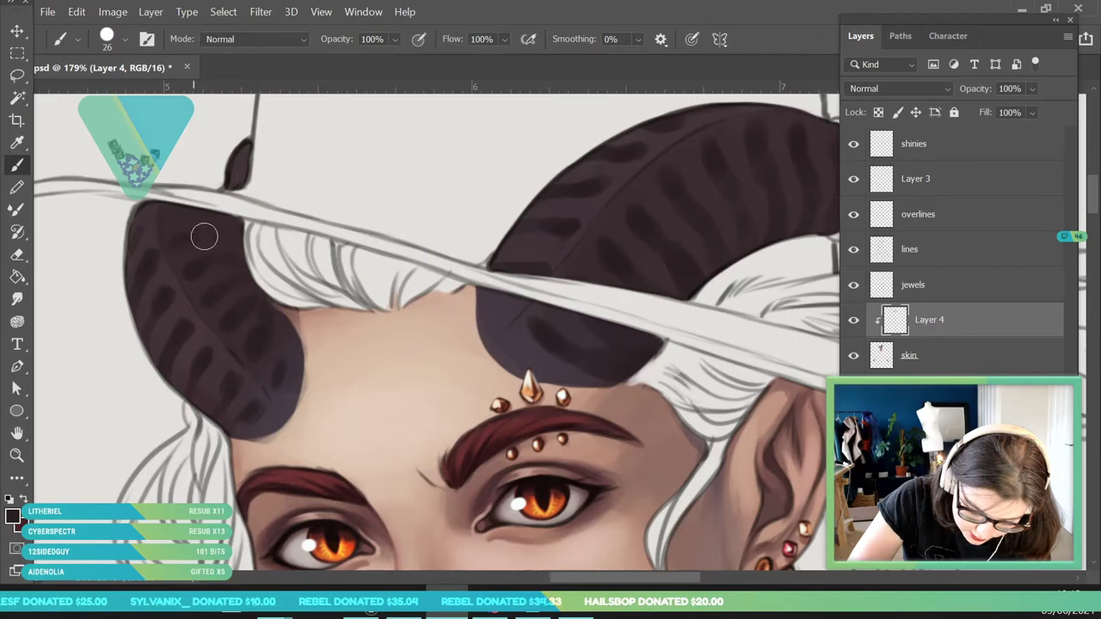
Refine the dark ridges on the right-hand horn's base below the hat brim, resampling the horn's shades with a 26 px brush.
left_click(17, 455)
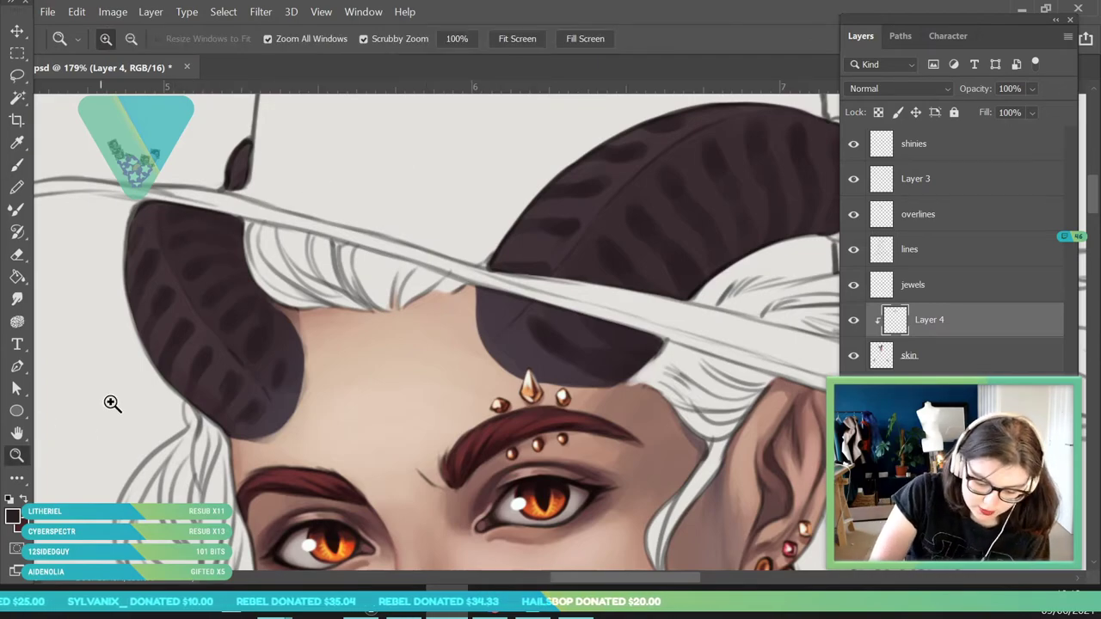
left_click_drag(272, 335, 189, 378)
scroll(378, 318, "up", 5)
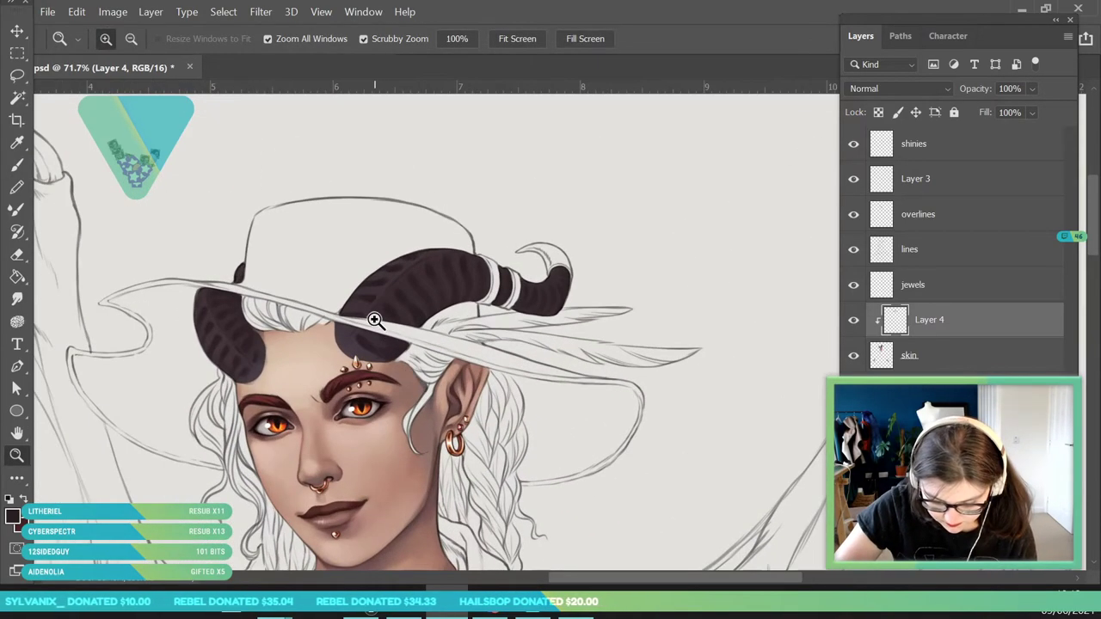
scroll(361, 337, "up", 1)
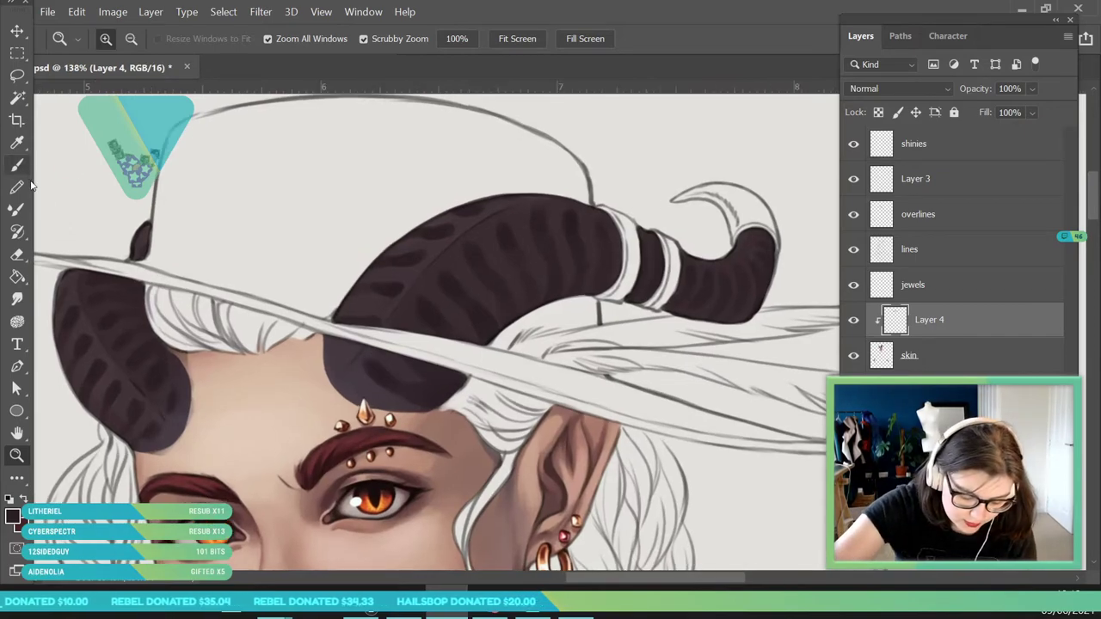
left_click(16, 165)
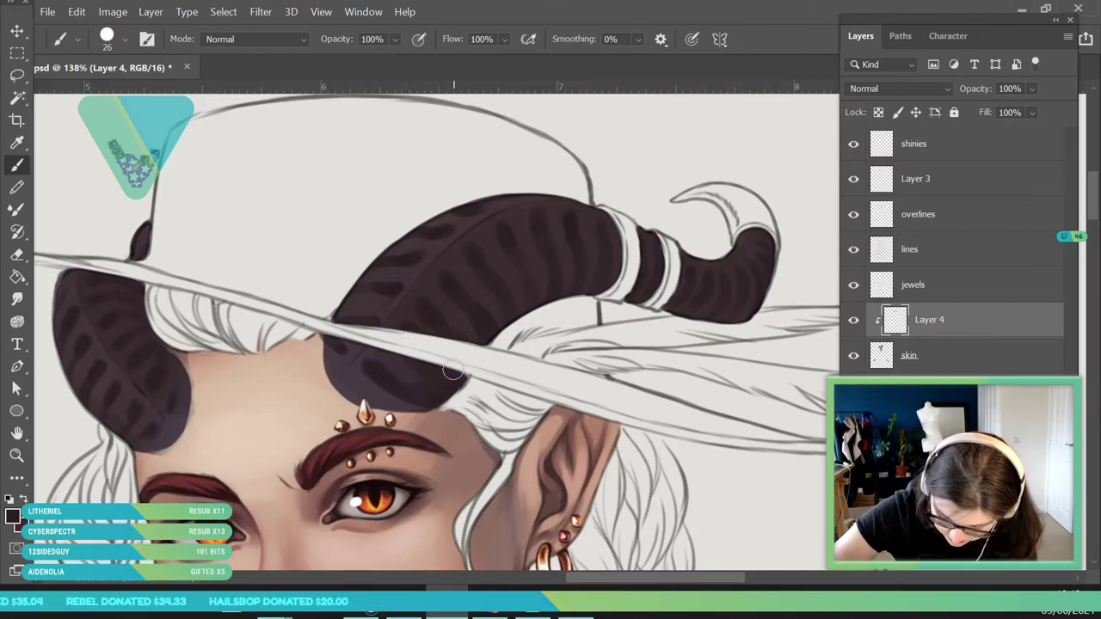
left_click(16, 142)
left_click(410, 378)
key("b")
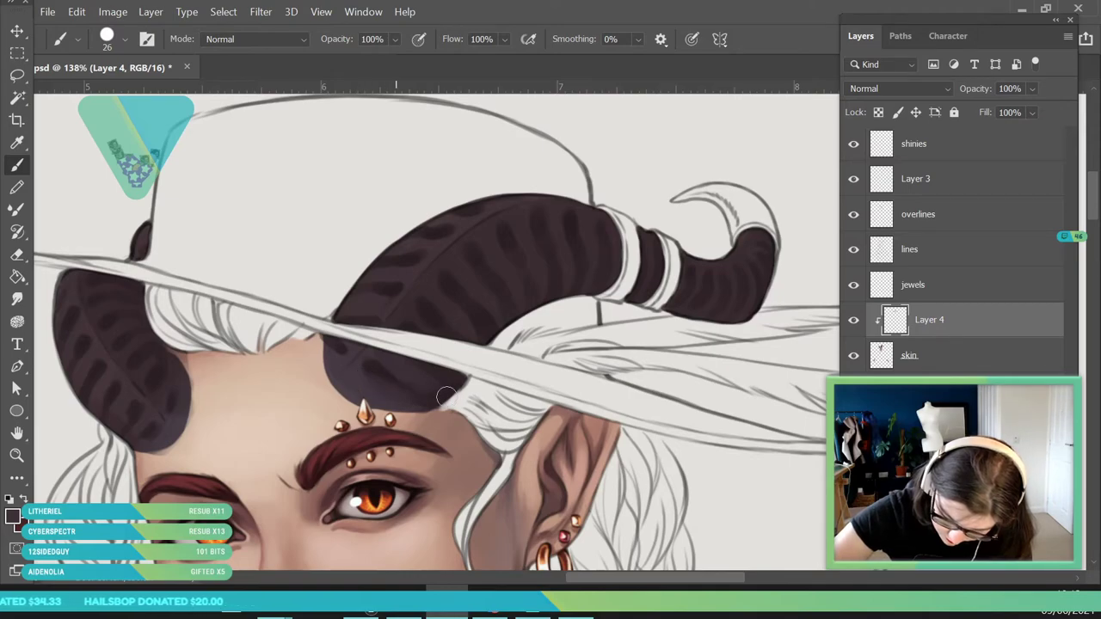
key("i")
left_click(375, 360)
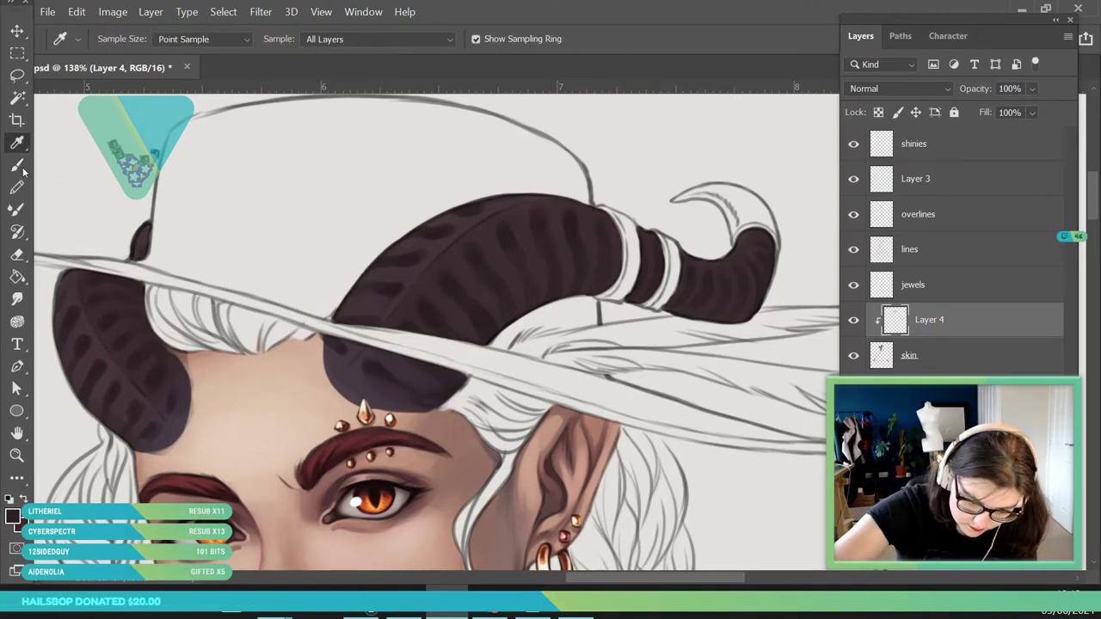
key("b")
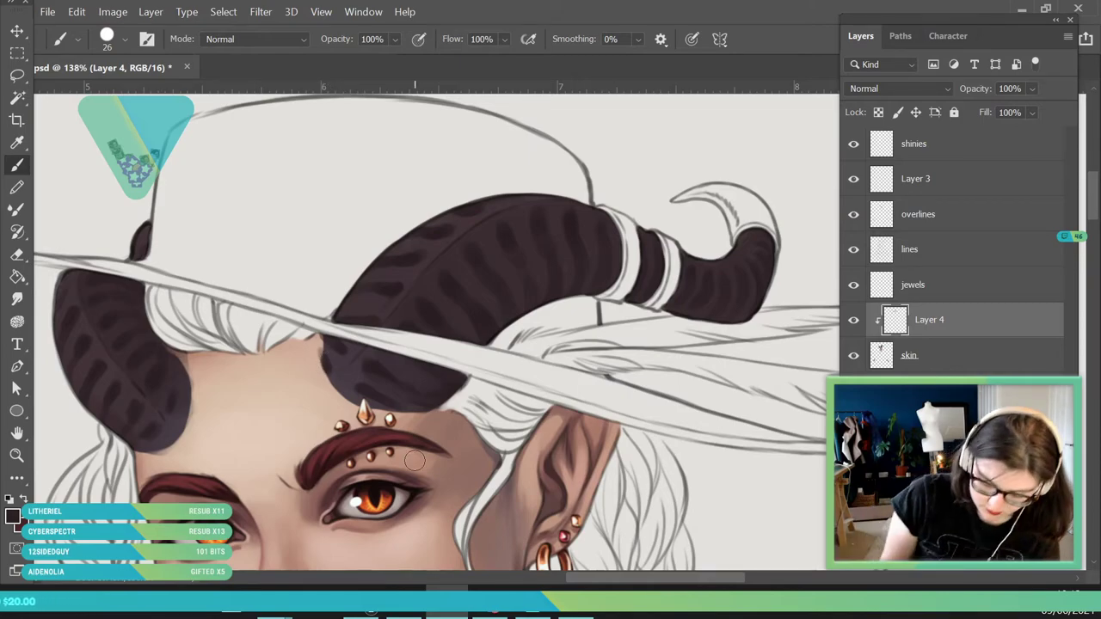
Sample the reddish-brown skin shadow at the hairline and paint soft shadows on the forehead around both horn bases with a 17 px brush.
key("z")
left_click(217, 368, "alt")
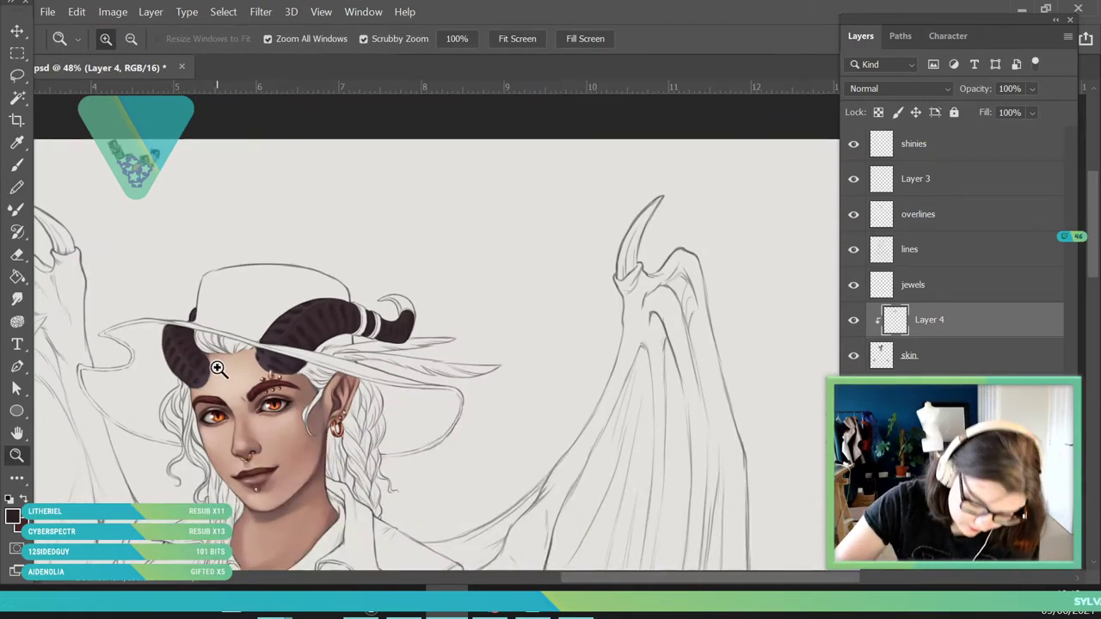
left_click_drag(217, 368, 189, 442)
key("i")
left_click(199, 254)
left_click(17, 186)
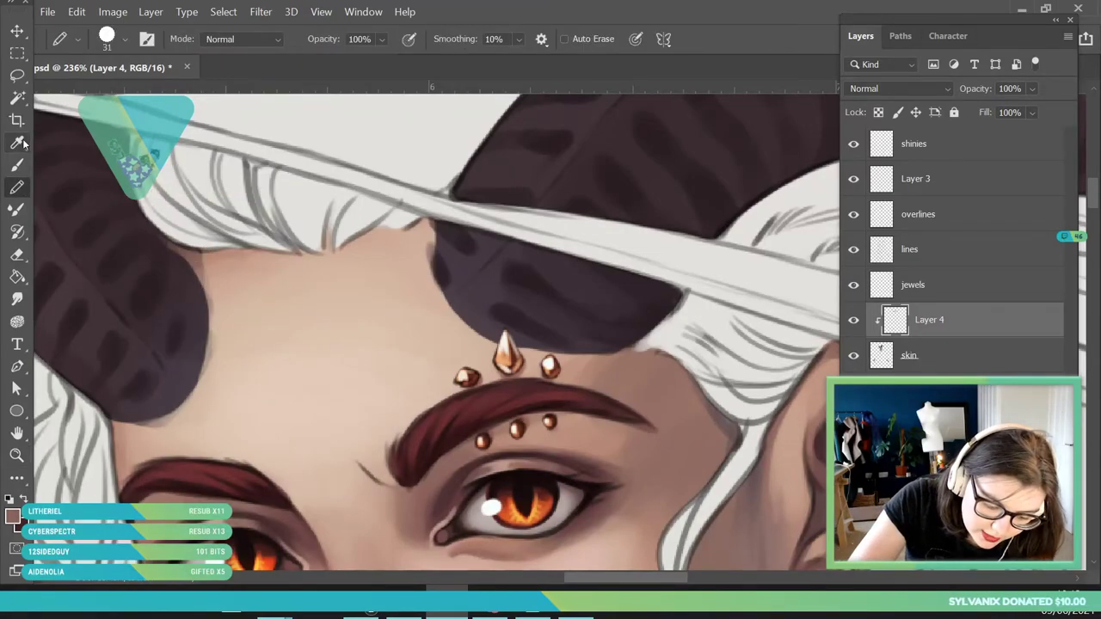
key("b")
left_click(124, 40)
left_click_drag(108, 91, 104, 94)
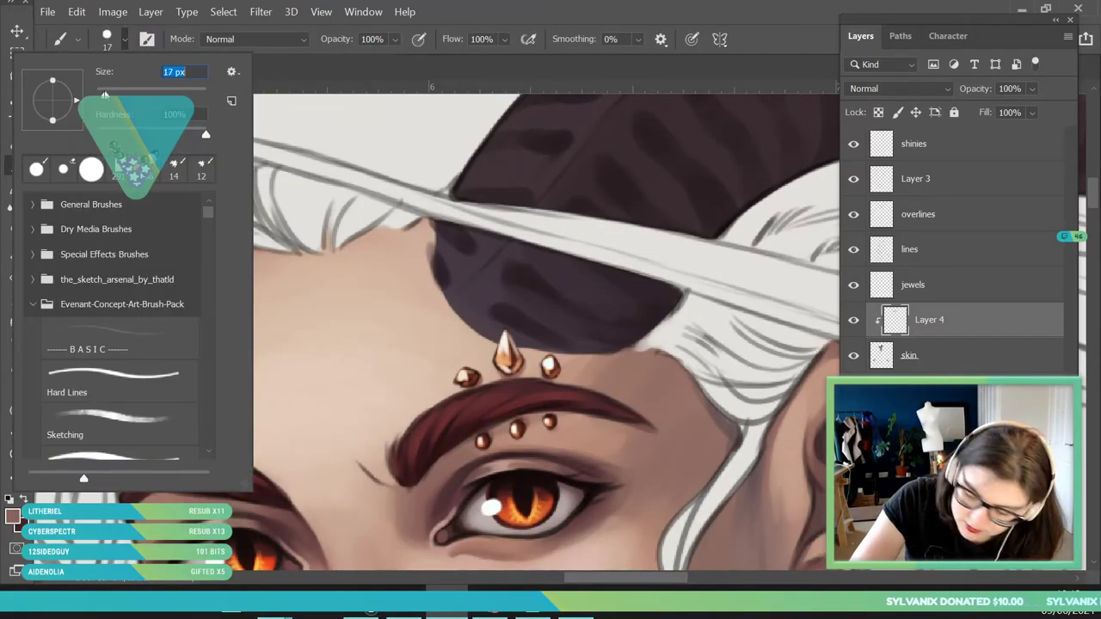
left_click(975, 332)
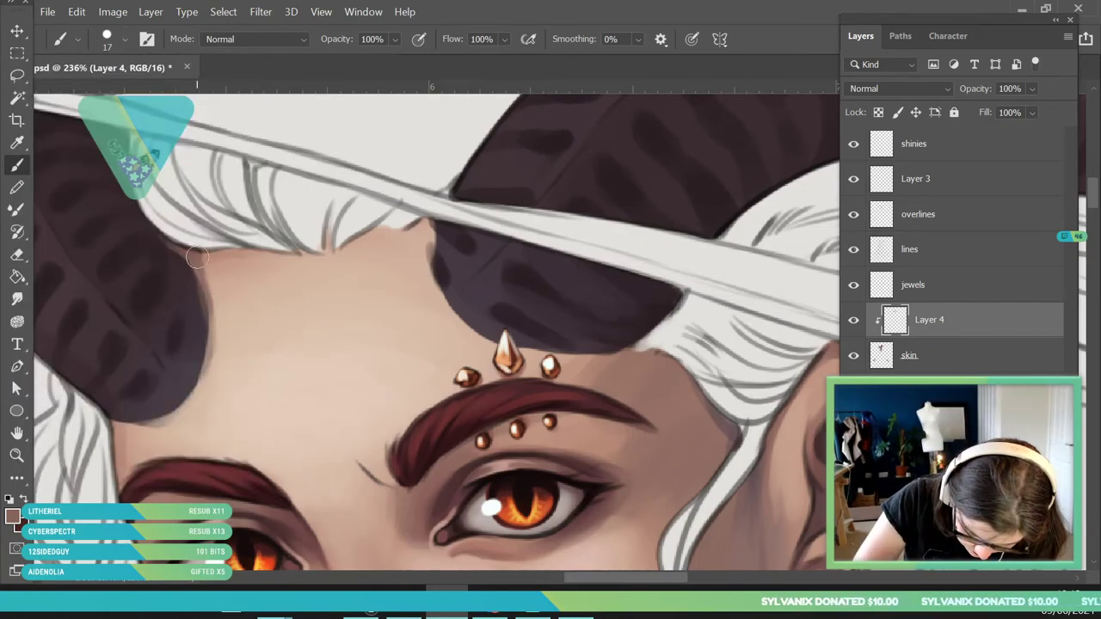
left_click_drag(195, 256, 215, 282)
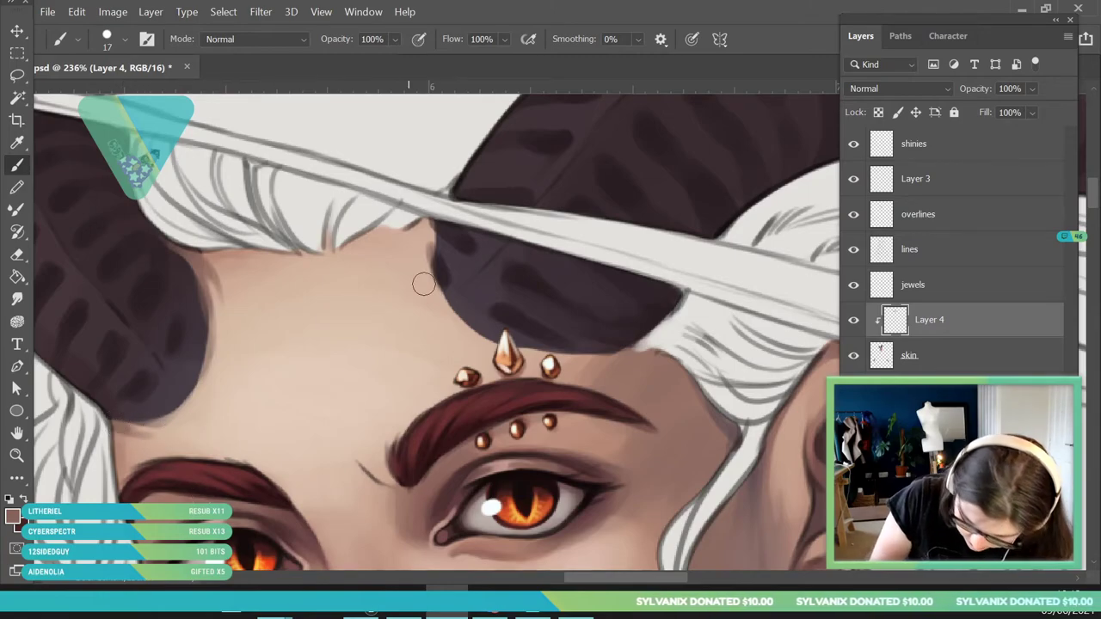
mouse_move(429, 231)
left_mouse_down()
mouse_move(437, 274)
mouse_move(423, 289)
left_mouse_up()
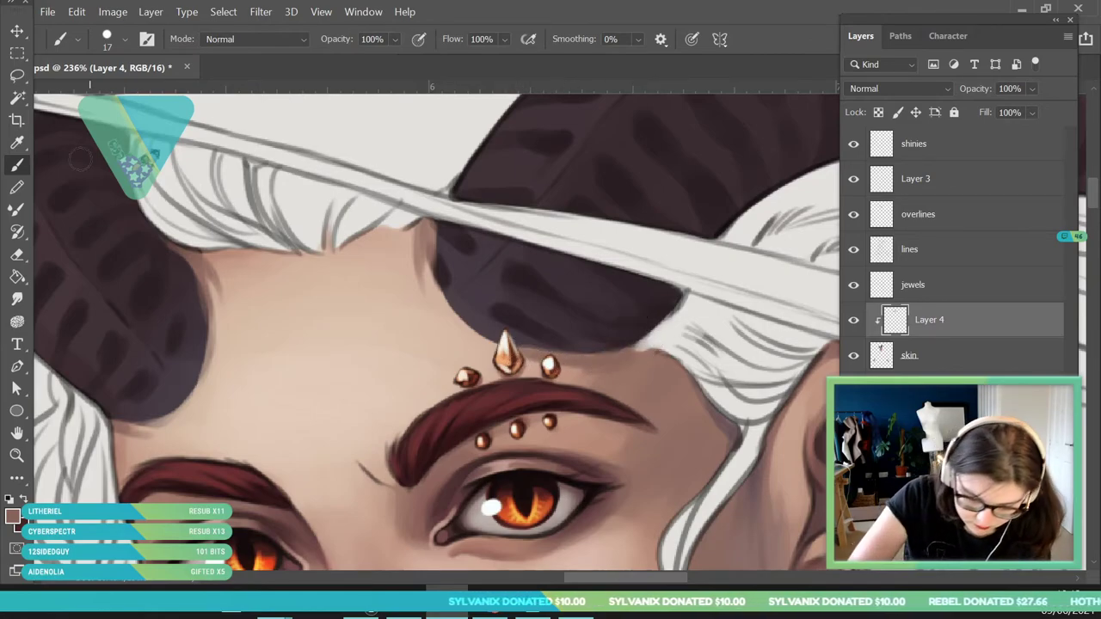
Sample the light forehead tone and paint a thin highlight along the left-hand horn's base with a 7 px brush.
left_click(298, 350, "alt")
right_click(117, 57)
left_click_drag(104, 93, 100, 92)
key("Return")
mouse_move(141, 422)
left_mouse_down()
mouse_move(188, 405)
mouse_move(162, 414)
mouse_move(190, 379)
mouse_move(208, 298)
left_mouse_up()
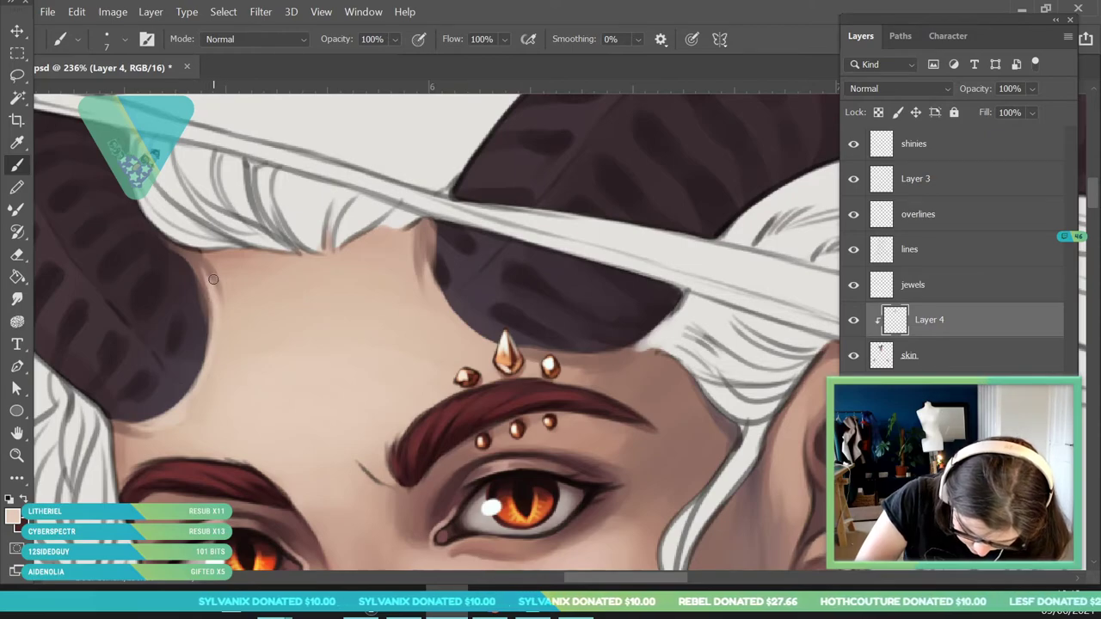
Paint a light skin rim around the right-hand horn's base down to the brow jewels with a 17 px brush.
left_click(113, 43)
left_click_drag(101, 94, 105, 94)
left_click(474, 337)
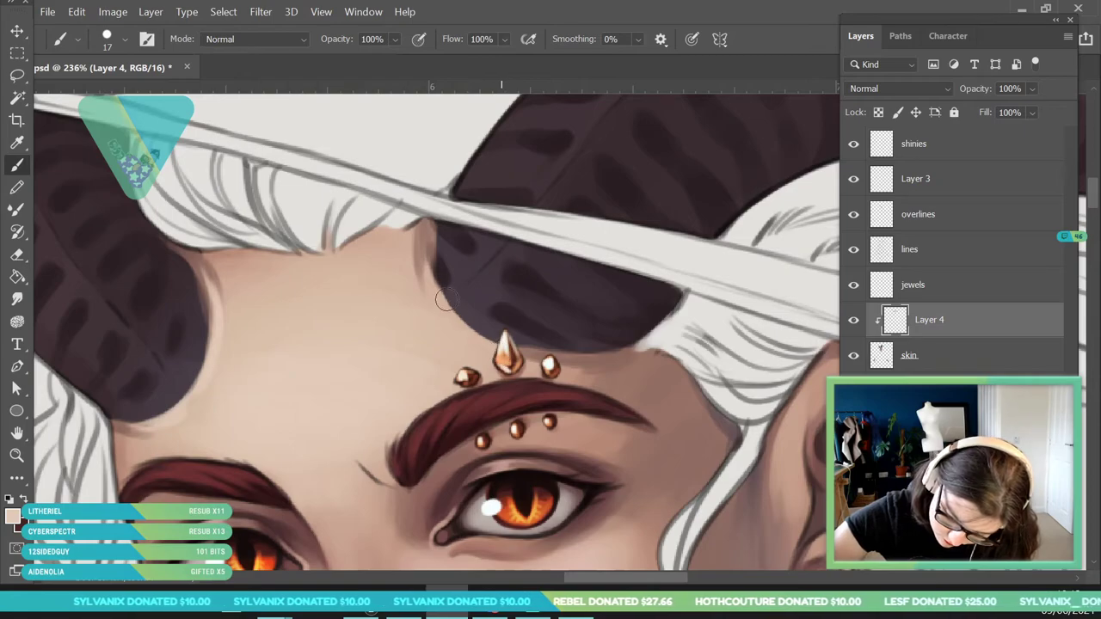
left_click_drag(432, 276, 440, 305)
mouse_move(423, 256)
left_mouse_down()
mouse_move(497, 354)
mouse_move(604, 356)
left_mouse_up()
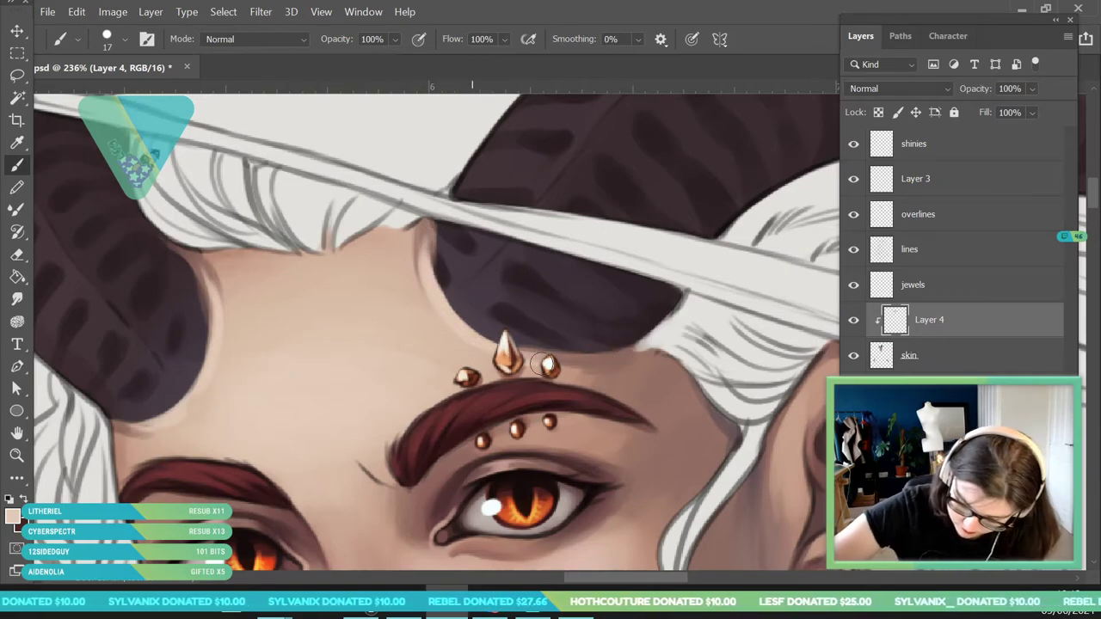
Sample a mid skin tone beside the left-hand horn and soften the light rim around the right-hand horn's base.
left_click(18, 456)
left_click_drag(258, 280, 191, 495)
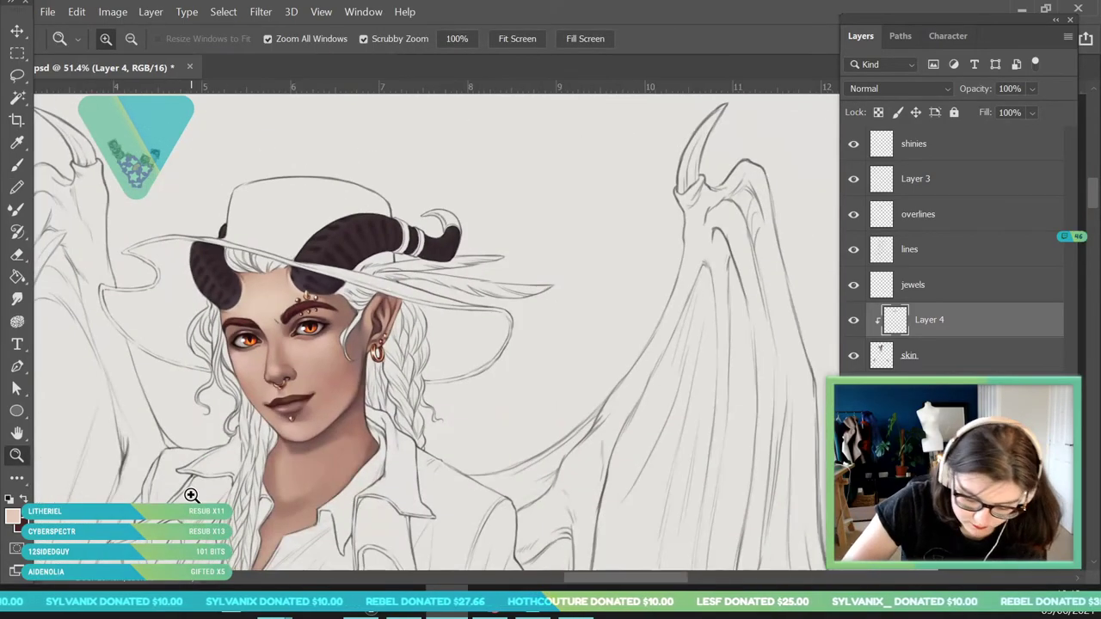
left_click_drag(272, 282, 314, 288)
left_click_drag(217, 338, 247, 346)
left_click(17, 143)
left_click(142, 396)
left_click(18, 166)
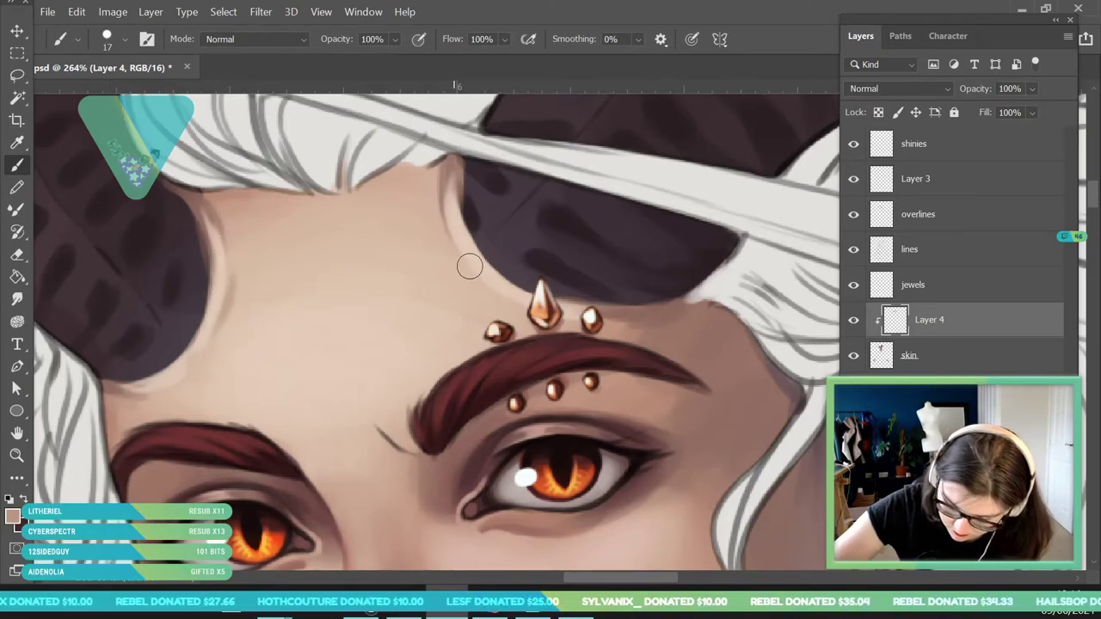
left_click_drag(447, 231, 469, 284)
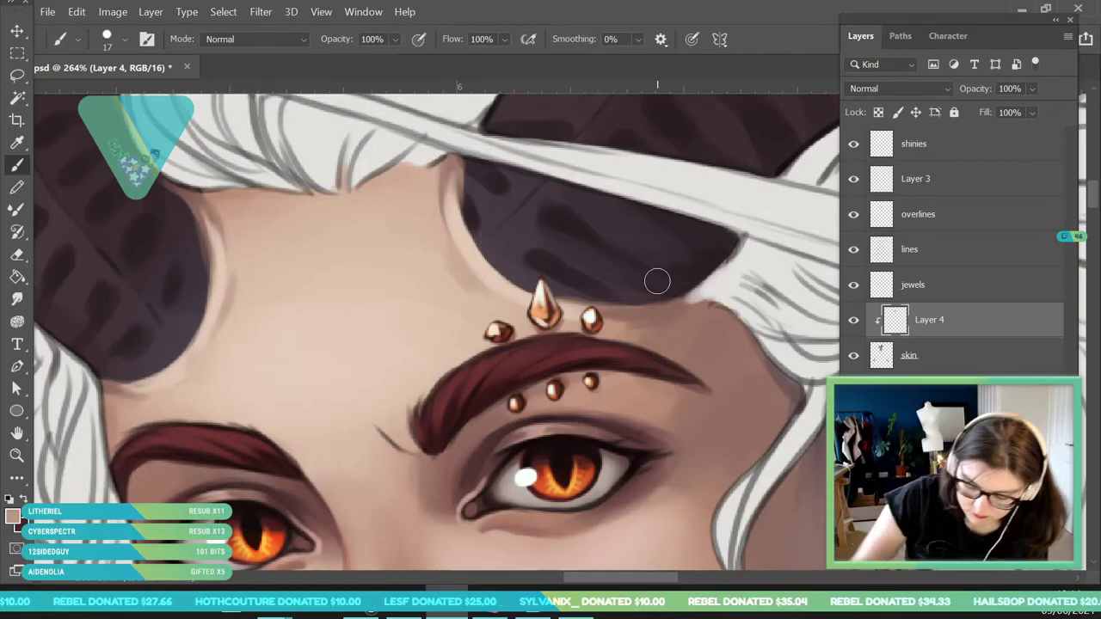
Make the overlines layer active for painting.
left_click(17, 456)
left_click_drag(255, 341, 142, 370)
left_click_drag(302, 356, 367, 476)
left_click_drag(295, 379, 265, 358)
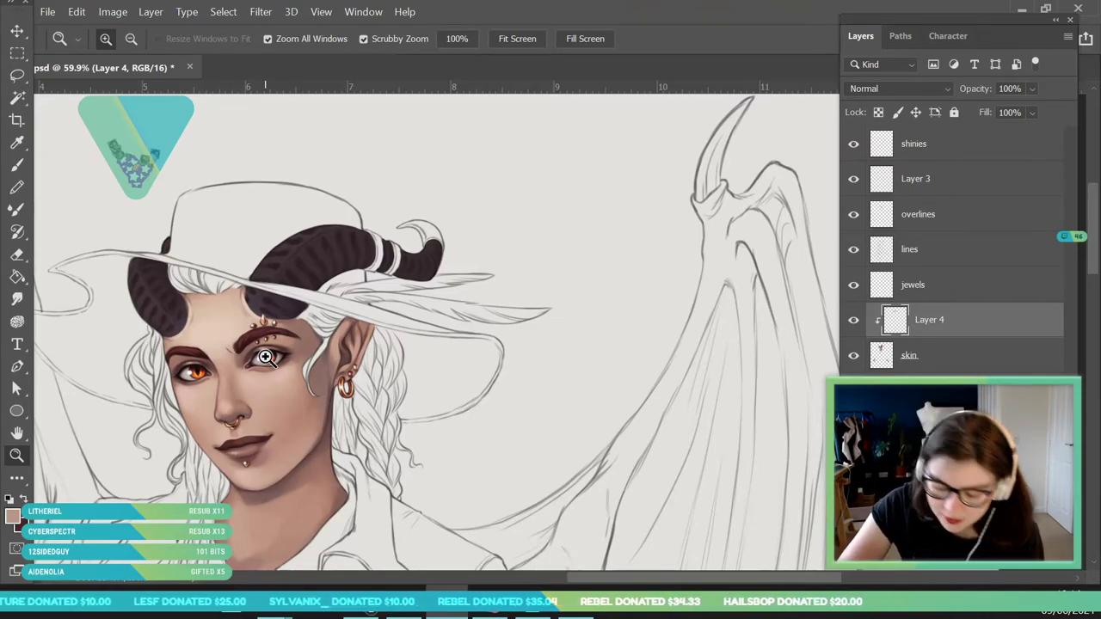
left_click_drag(215, 292, 246, 333)
left_click_drag(325, 229, 342, 273)
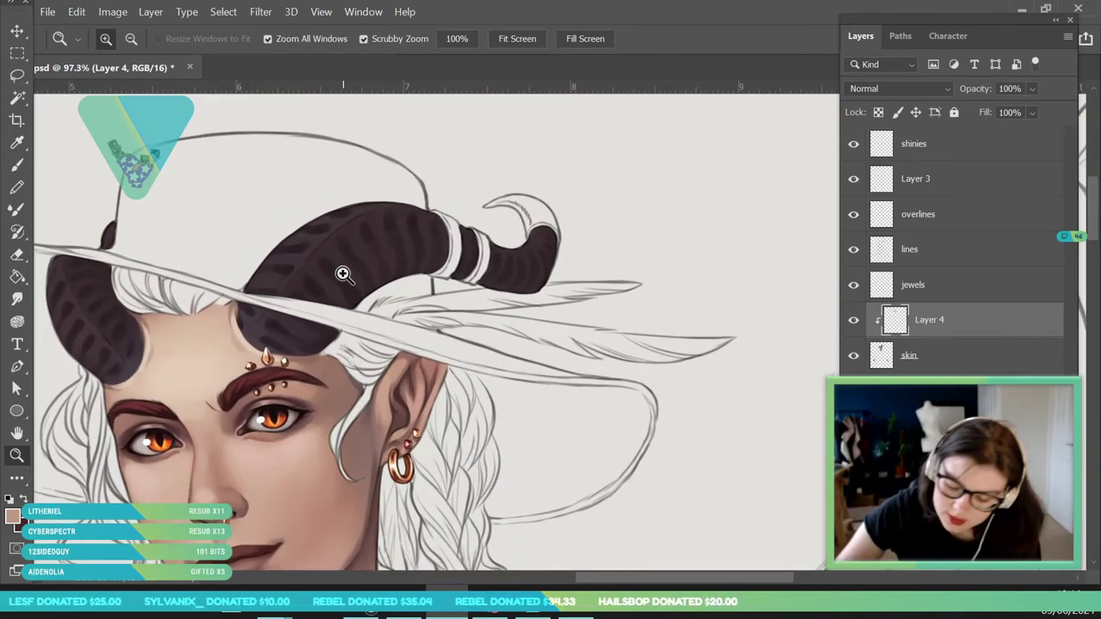
left_click(938, 229)
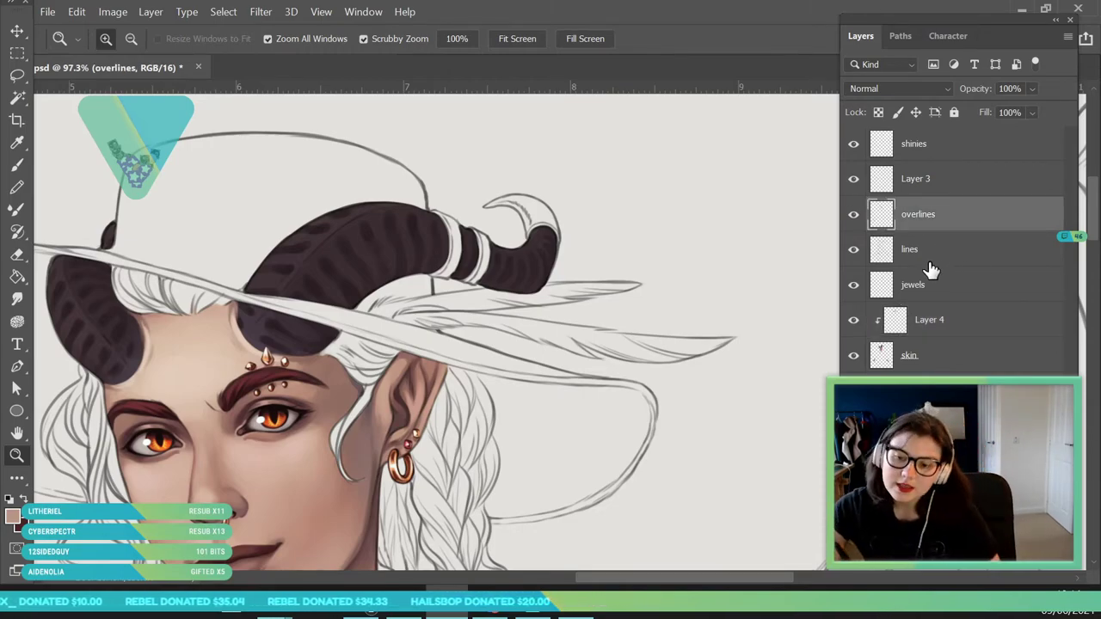
Sample the left-hand horn's brown, adjust it to a lighter shade in the colour picker, and save the document.
left_click_drag(224, 300, 197, 356)
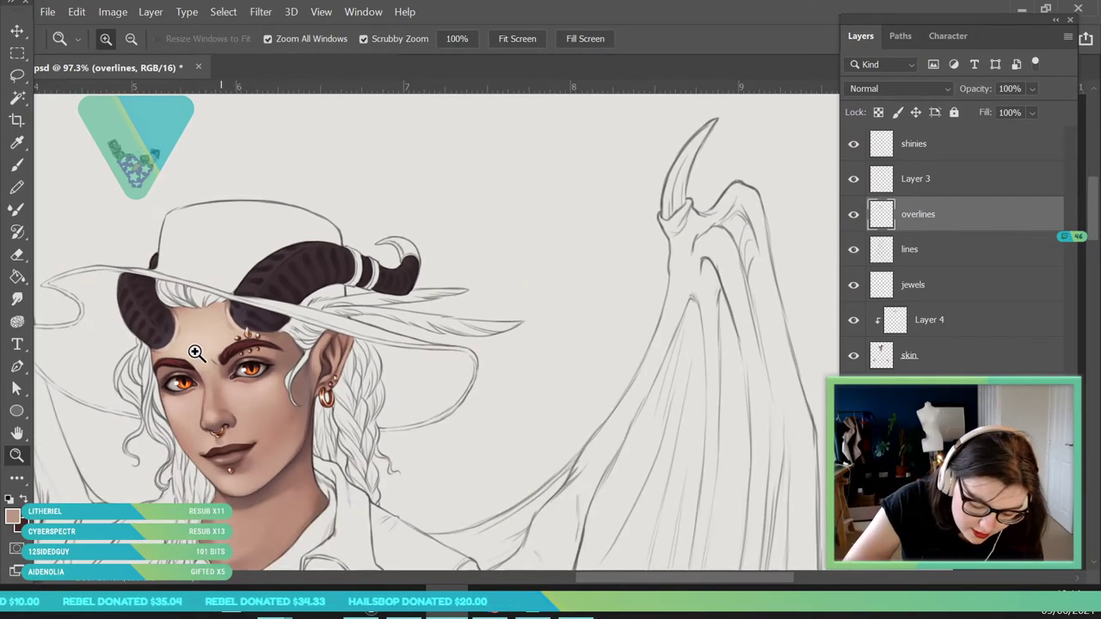
left_click_drag(127, 291, 182, 387)
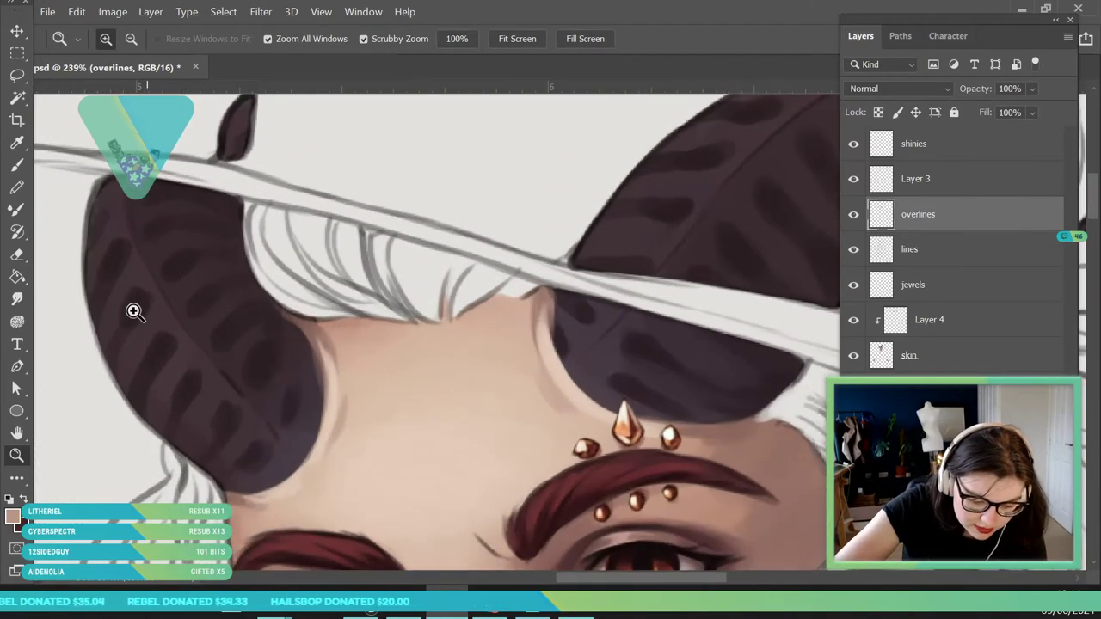
scroll(145, 361, "up", 3)
key("i")
left_click(172, 299)
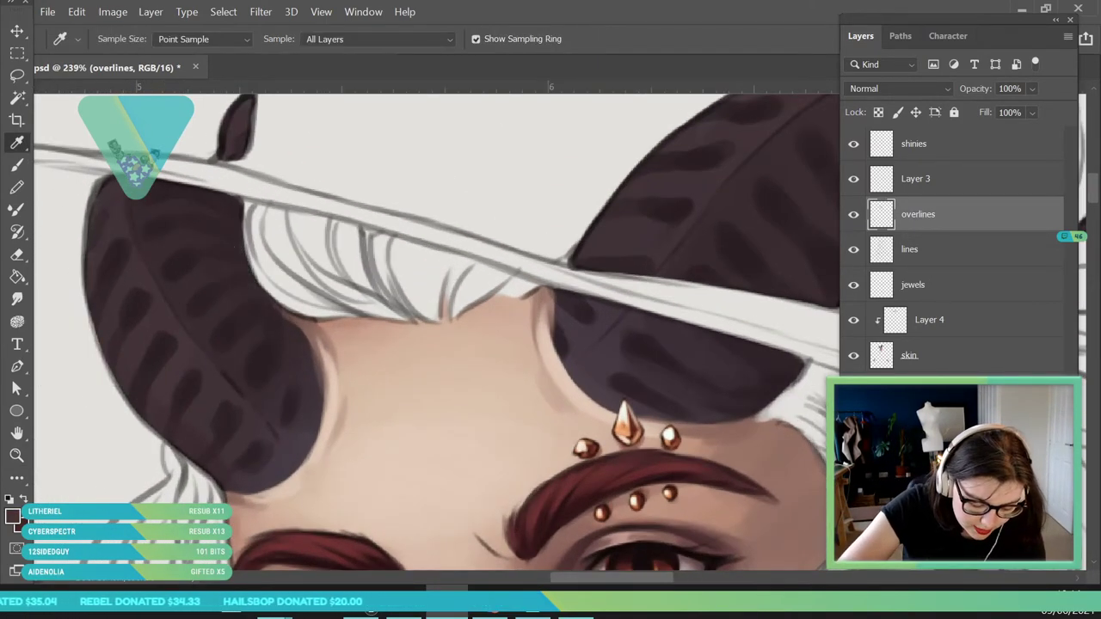
left_click(12, 515)
left_click_drag(555, 243, 544, 238)
left_click(877, 98)
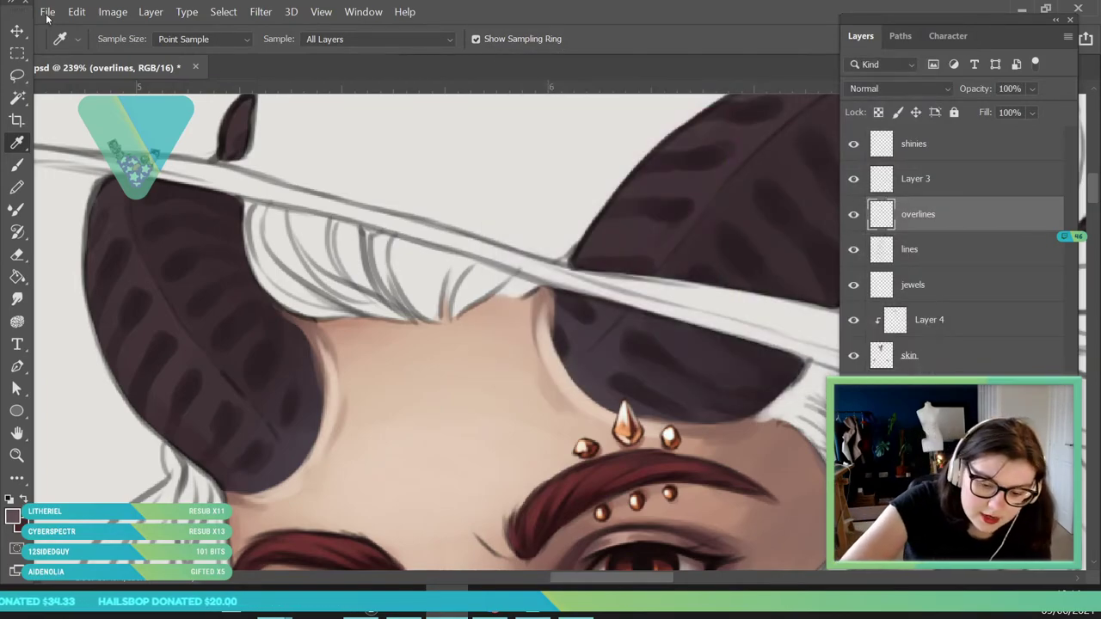
left_click(47, 12)
left_click(77, 182)
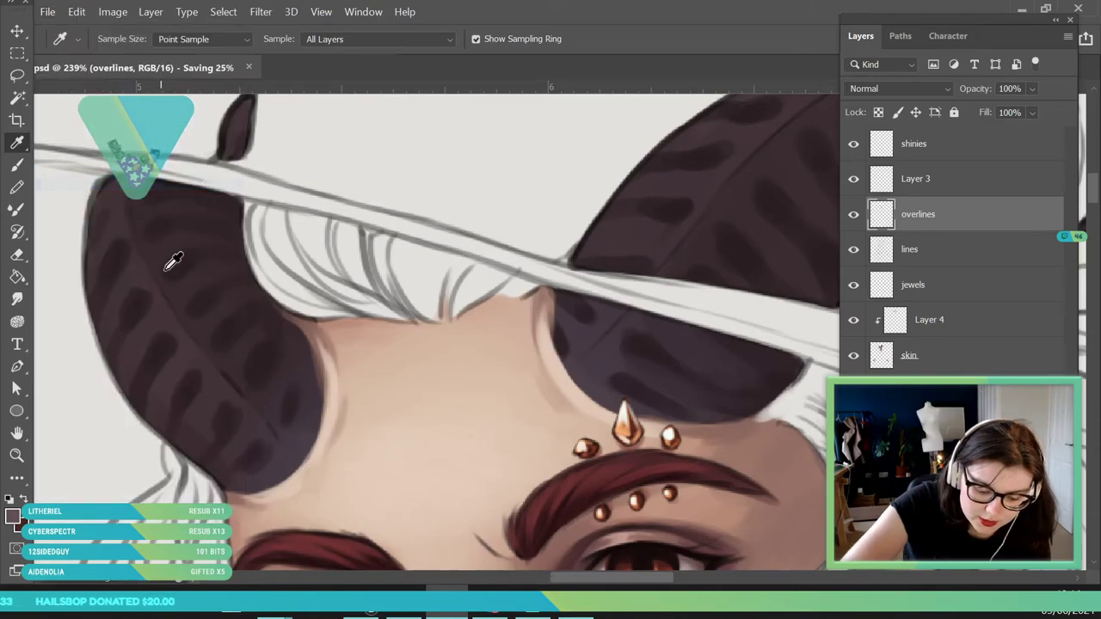
Paint a lighter central ridge with highlights between the dark grooves on the left-hand horn, down to its base, with a 12 px brush.
key("b")
left_click(121, 40)
left_click(267, 388)
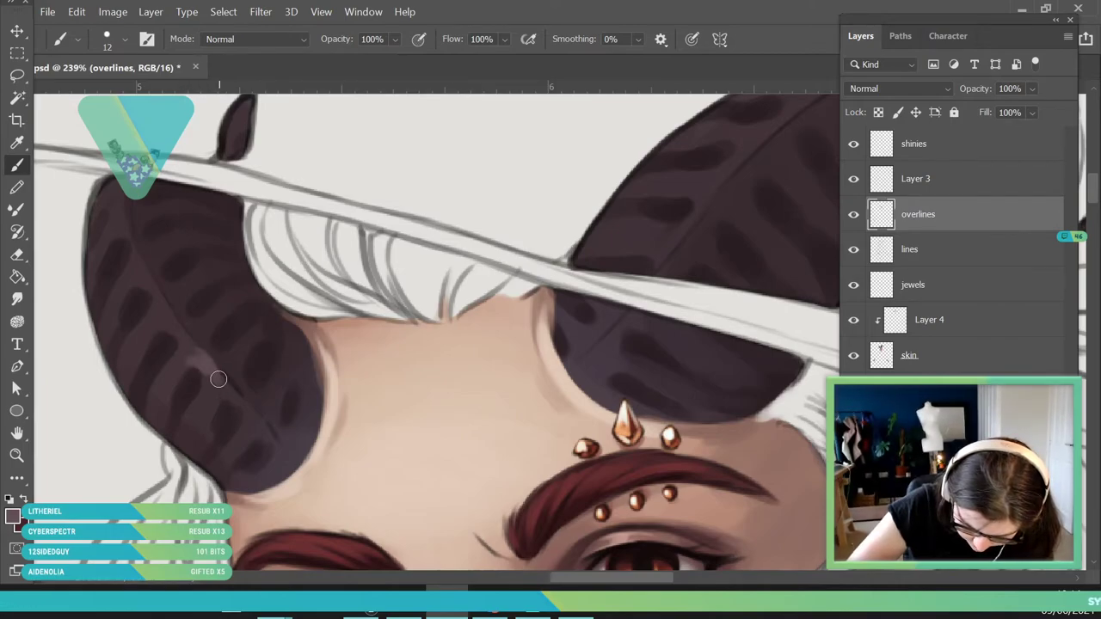
left_click_drag(169, 304, 129, 204)
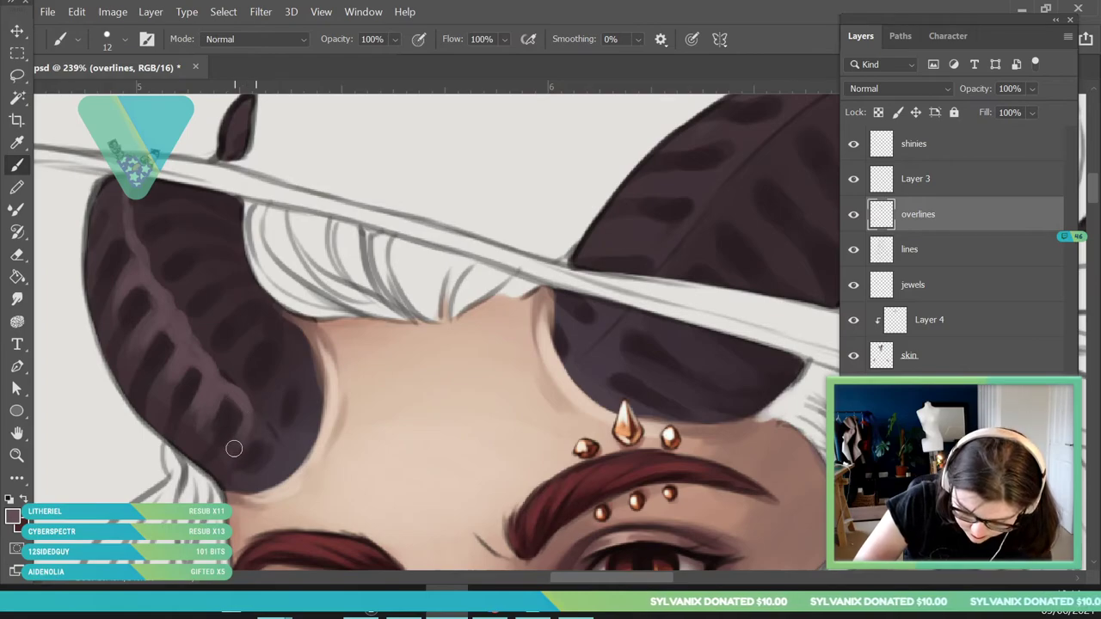
mouse_move(246, 484)
left_mouse_down()
mouse_move(303, 431)
mouse_move(312, 388)
left_mouse_up()
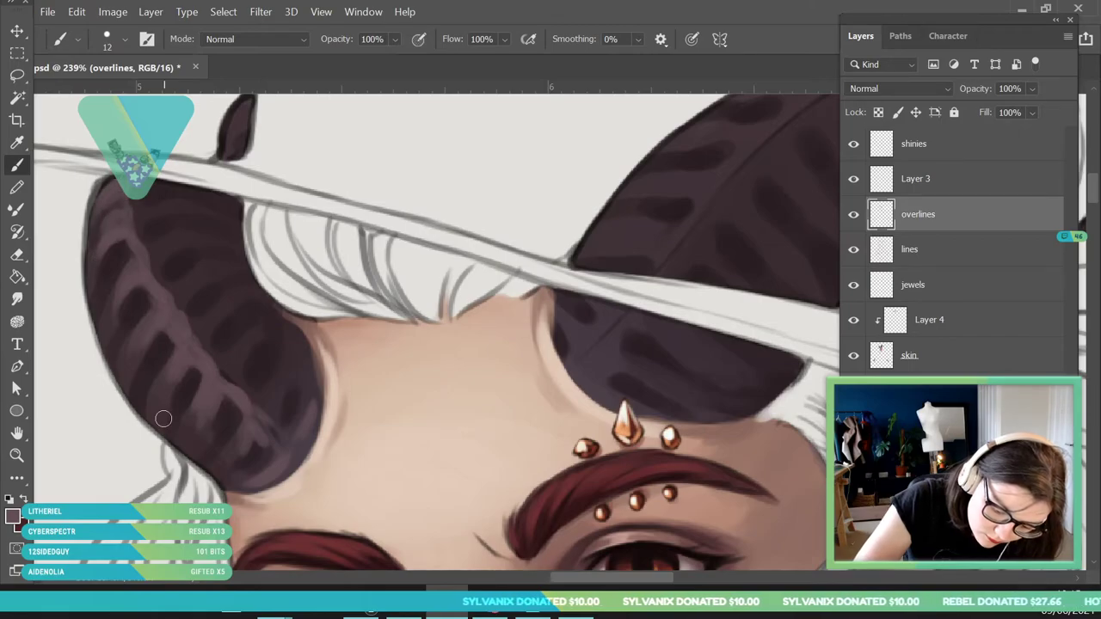
Broaden the lighter shading along the left-hand horn's central ridge with a 31 px brush.
left_click(18, 458)
left_click_drag(244, 299, 348, 421)
left_click(13, 165)
left_click(115, 42)
left_click_drag(103, 94, 113, 94)
left_click(284, 383)
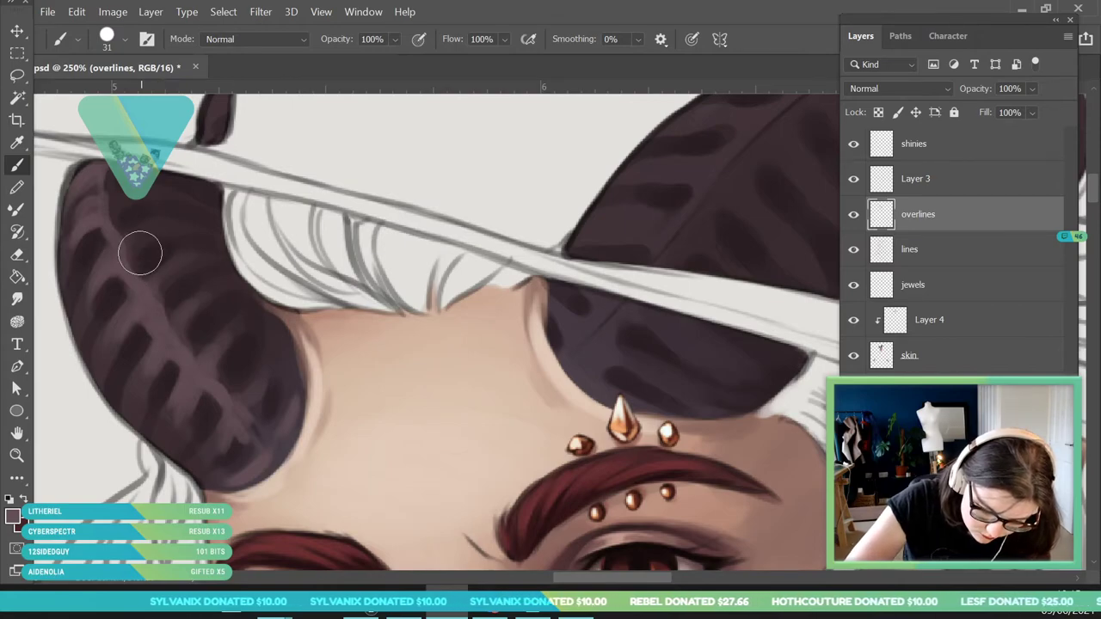
Refine the lighter ridges along the left-hand horn's outer and lower edge with 15 px and 9 px brushes.
left_click(126, 40)
left_click_drag(110, 91, 104, 93)
left_click(263, 323)
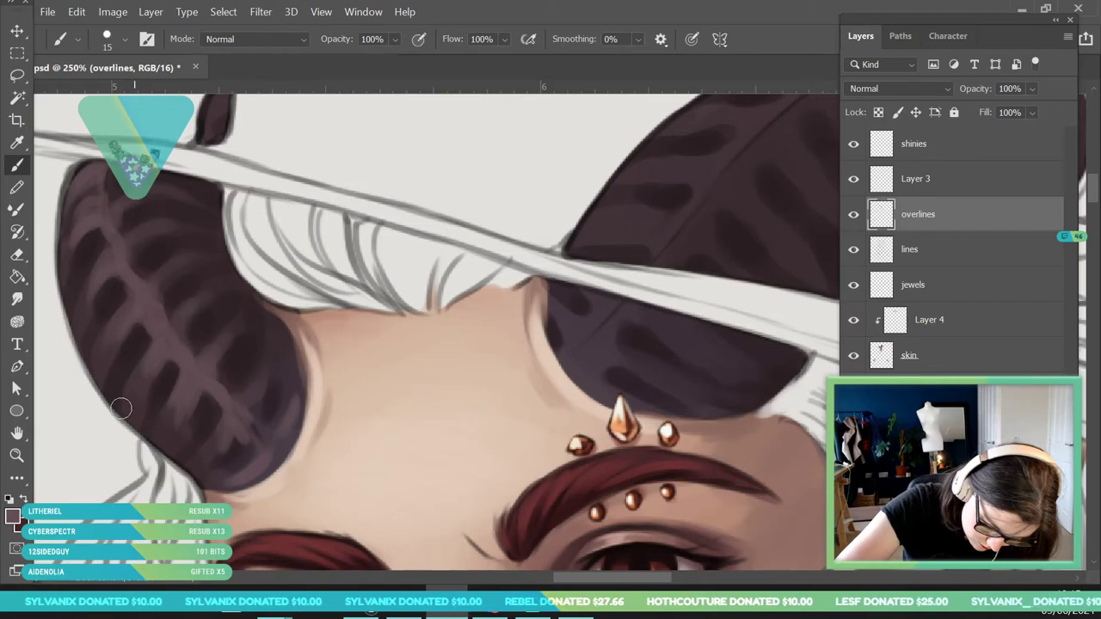
left_click_drag(152, 431, 215, 478)
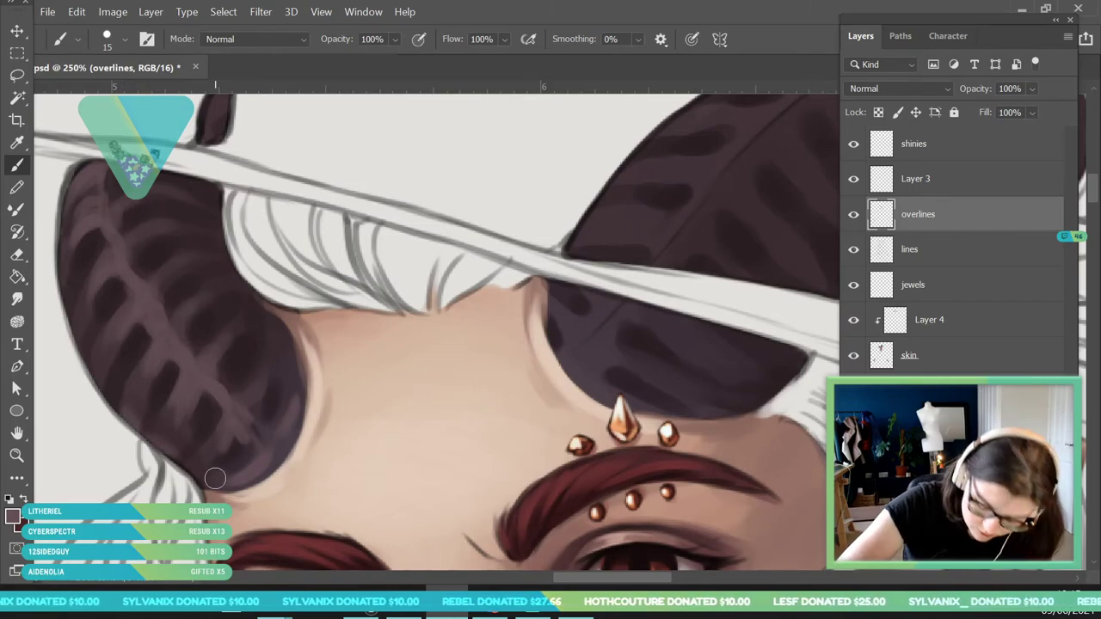
left_click(112, 48)
left_click_drag(105, 97, 100, 97)
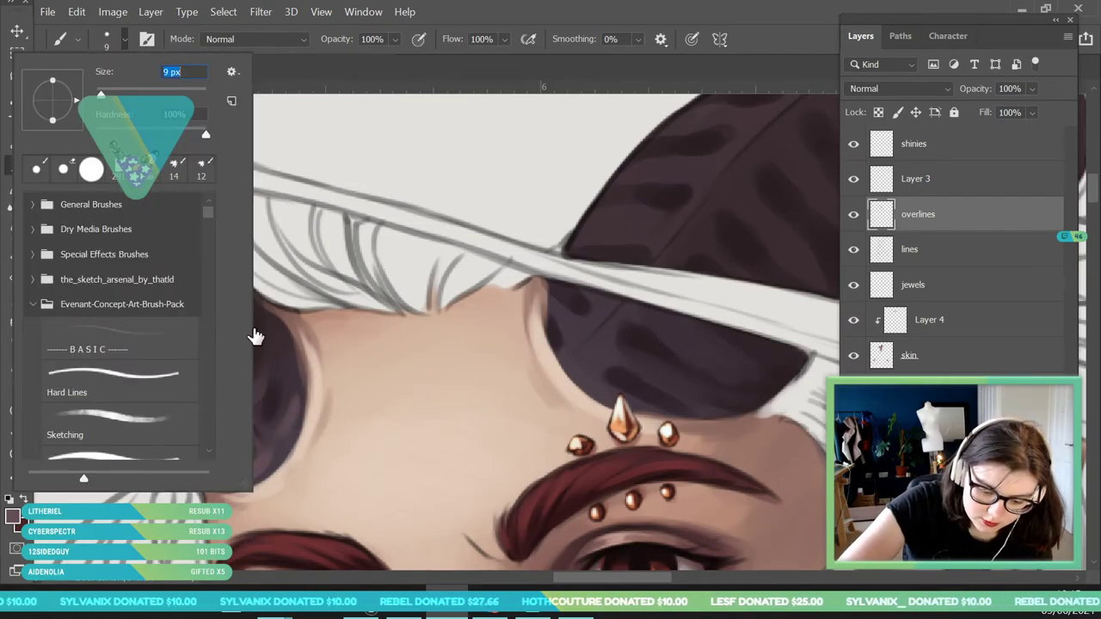
left_click(263, 323)
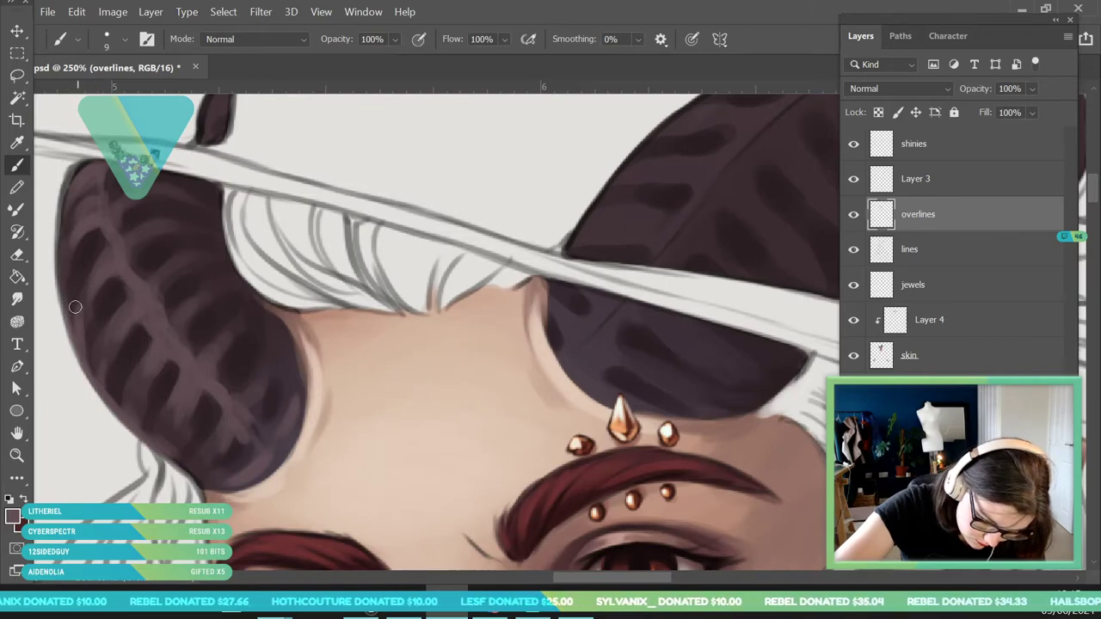
Paint a bumpy, ridged contour along the left-hand horn's outer edge with the 9 px brush.
key("ctrl+space")
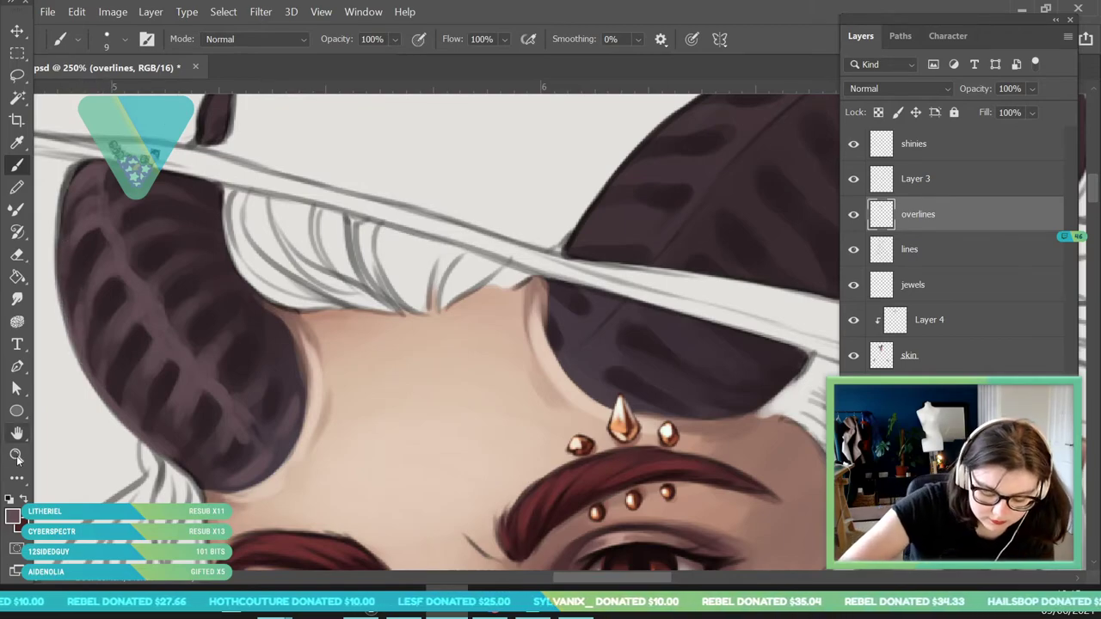
left_click_drag(297, 284, 181, 286)
left_click_drag(325, 292, 379, 296)
scroll(222, 300, "up", 5)
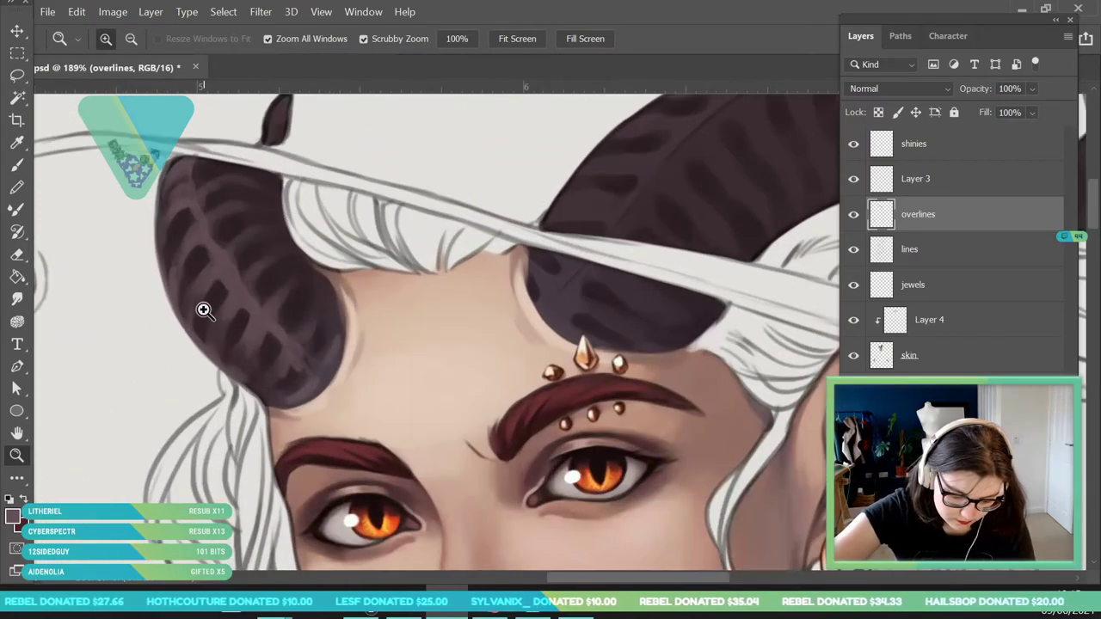
key("i")
key("b")
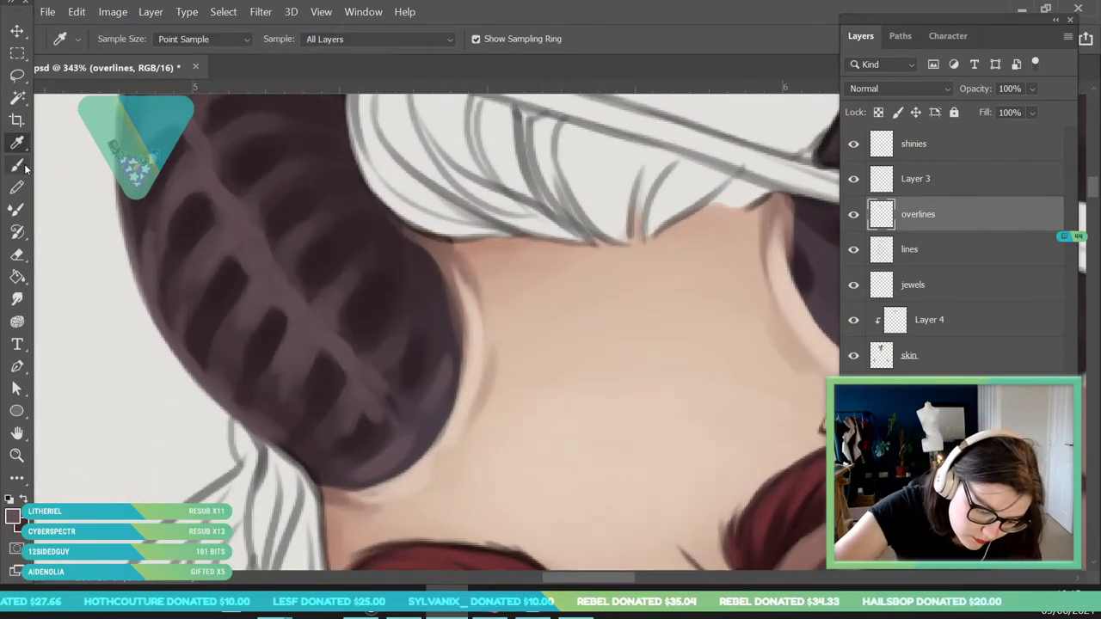
left_click_drag(122, 179, 114, 216)
mouse_move(139, 272)
left_mouse_down()
mouse_move(202, 383)
mouse_move(292, 445)
left_mouse_up()
Sample the dark groove colour and deepen the grooves near the left-hand horn's outer edge.
left_click(211, 316, "alt")
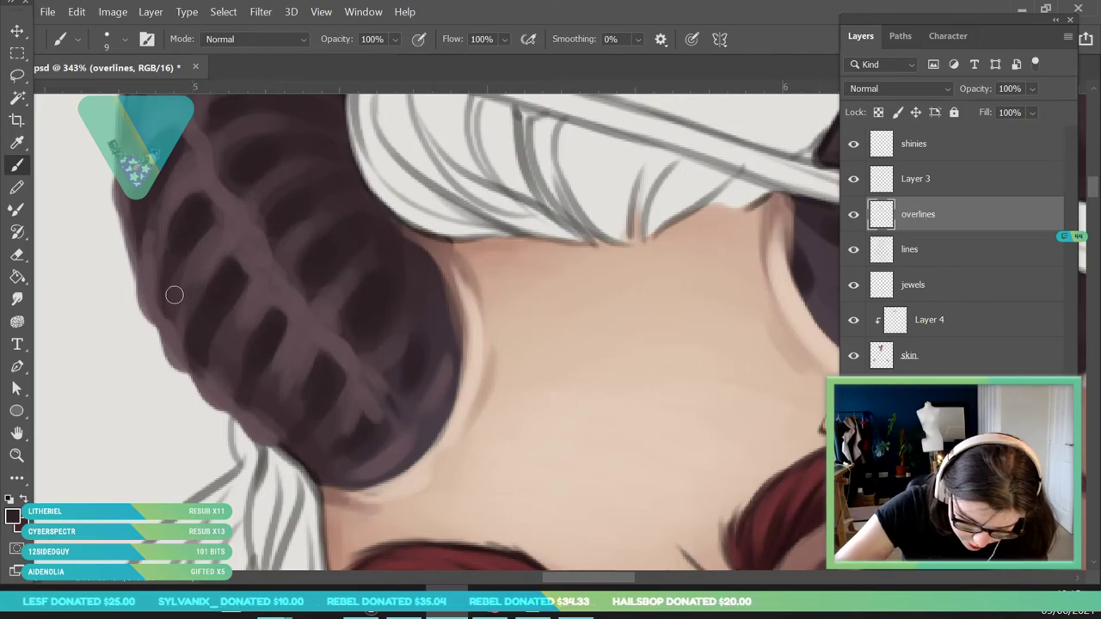
left_click_drag(157, 239, 171, 299)
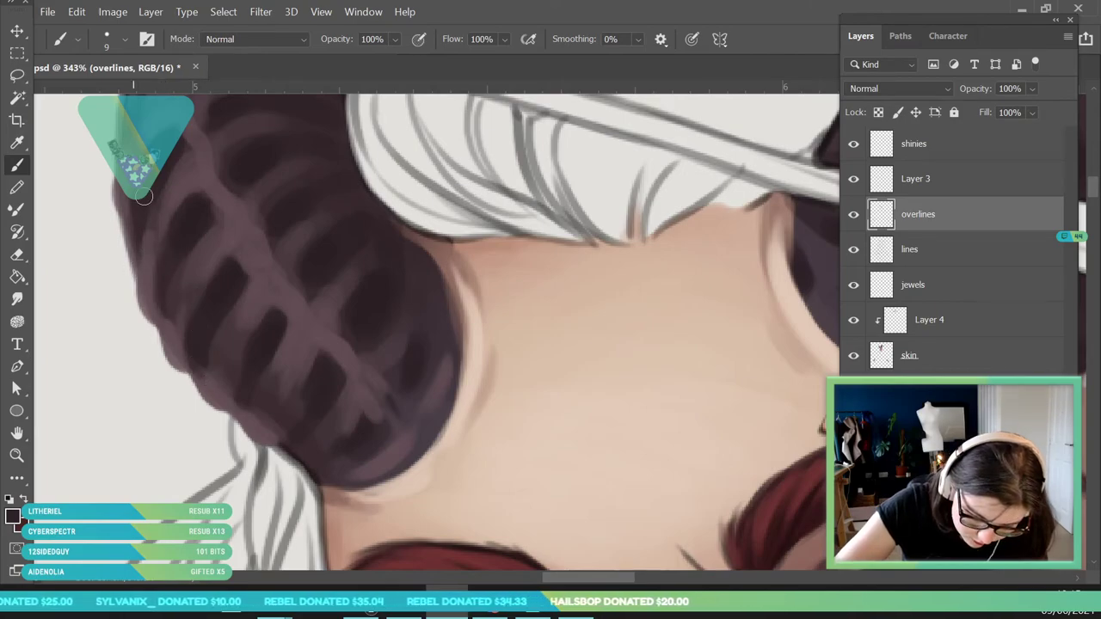
left_click_drag(244, 409, 247, 417)
Sample a horn tone and paint broader shading on the left-hand horn's ridges with a 25 px brush.
left_click(17, 455)
left_click_drag(278, 260, 198, 465)
left_click_drag(282, 232, 263, 289)
key("i")
left_click(205, 297)
key("b")
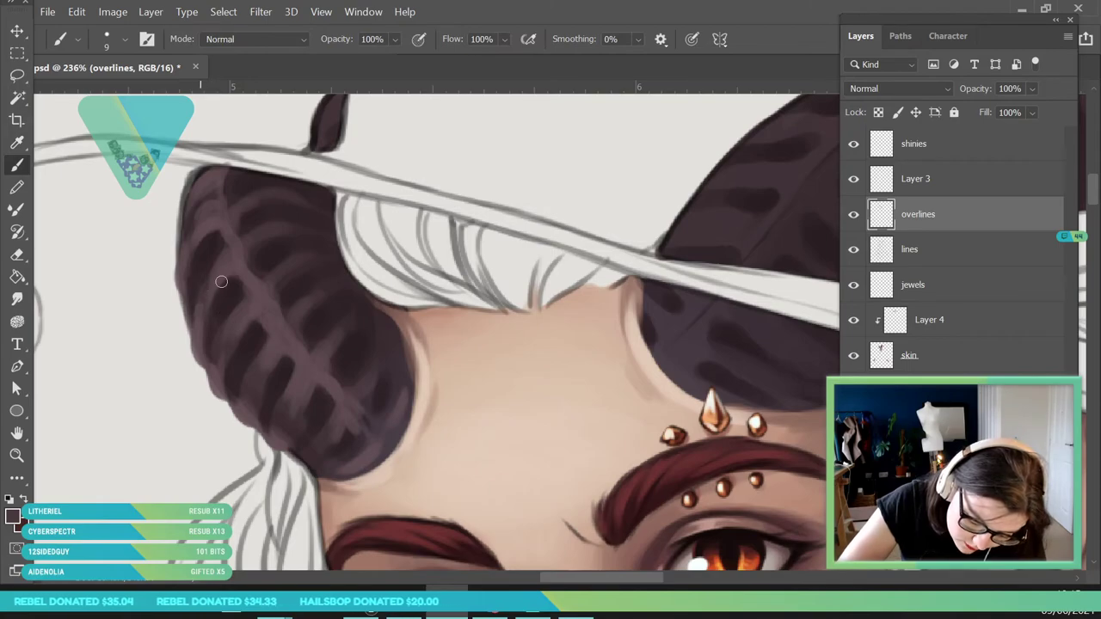
left_click(124, 39)
left_click_drag(102, 95, 110, 95)
left_click(257, 319)
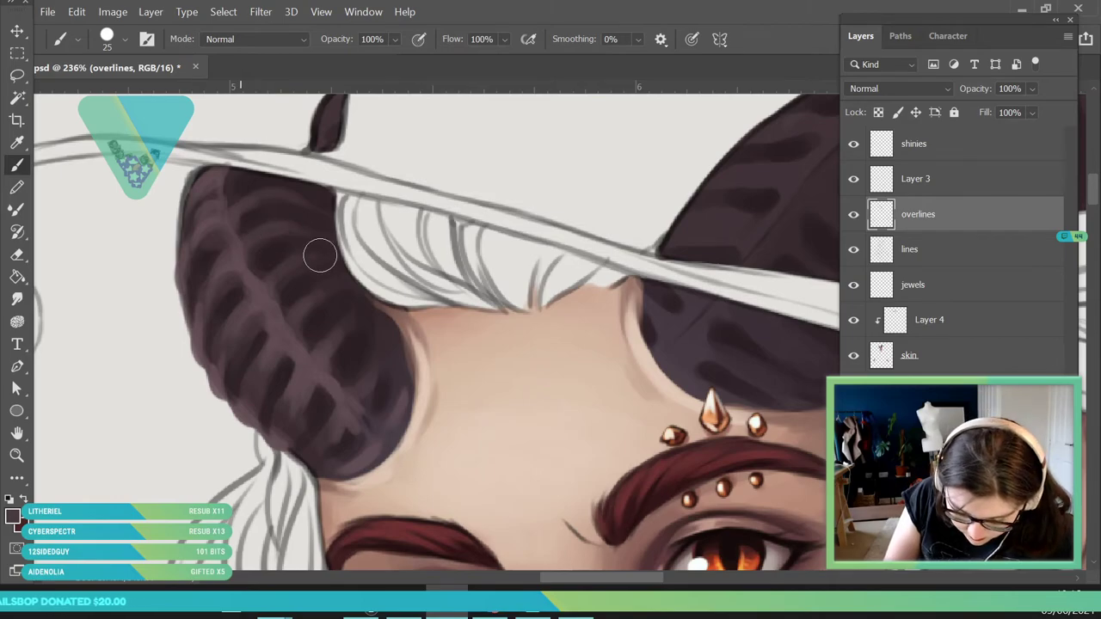
Sample the horn's ridge colour, lighten it, and highlight the left-hand horn's outer ridges with 25 px and 17 px brushes.
left_click(17, 142)
left_click(283, 323)
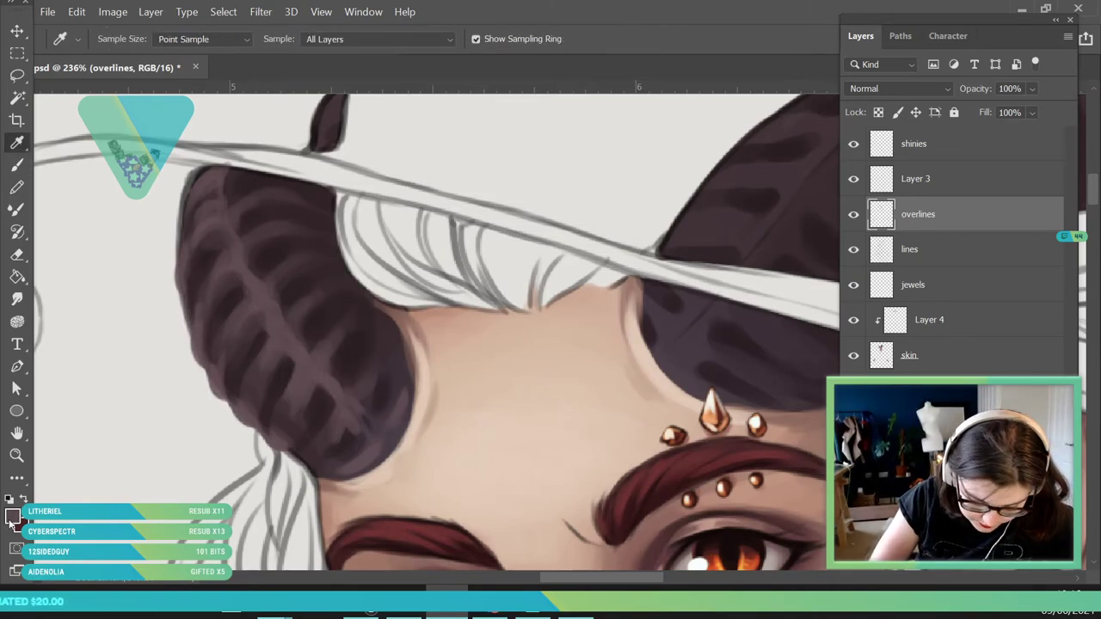
left_click(11, 514)
left_click_drag(540, 213, 535, 224)
left_click(875, 100)
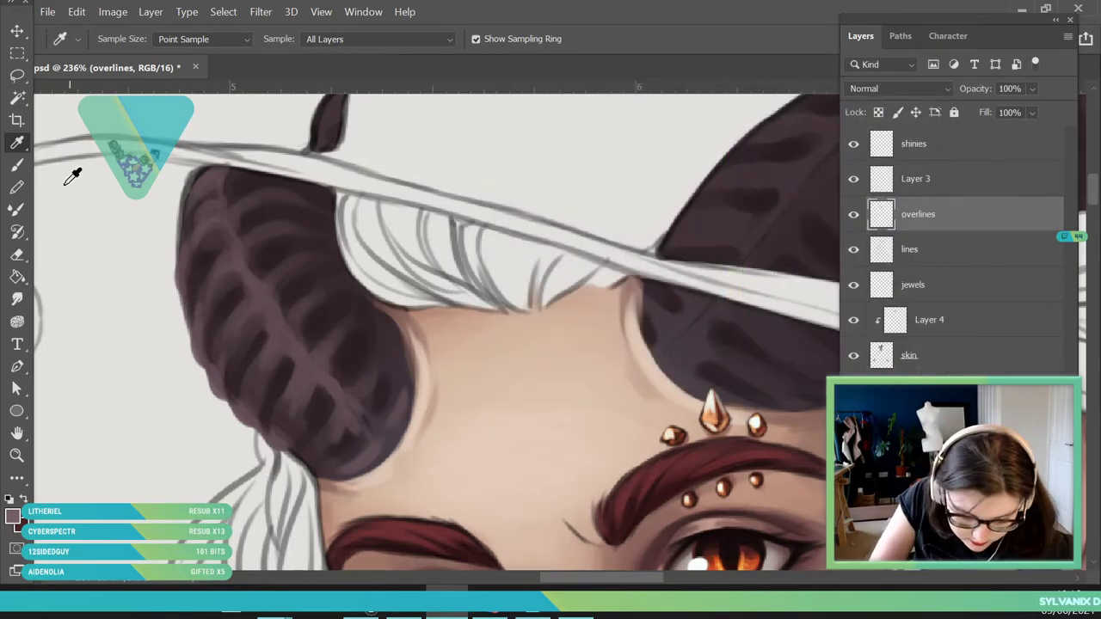
key("b")
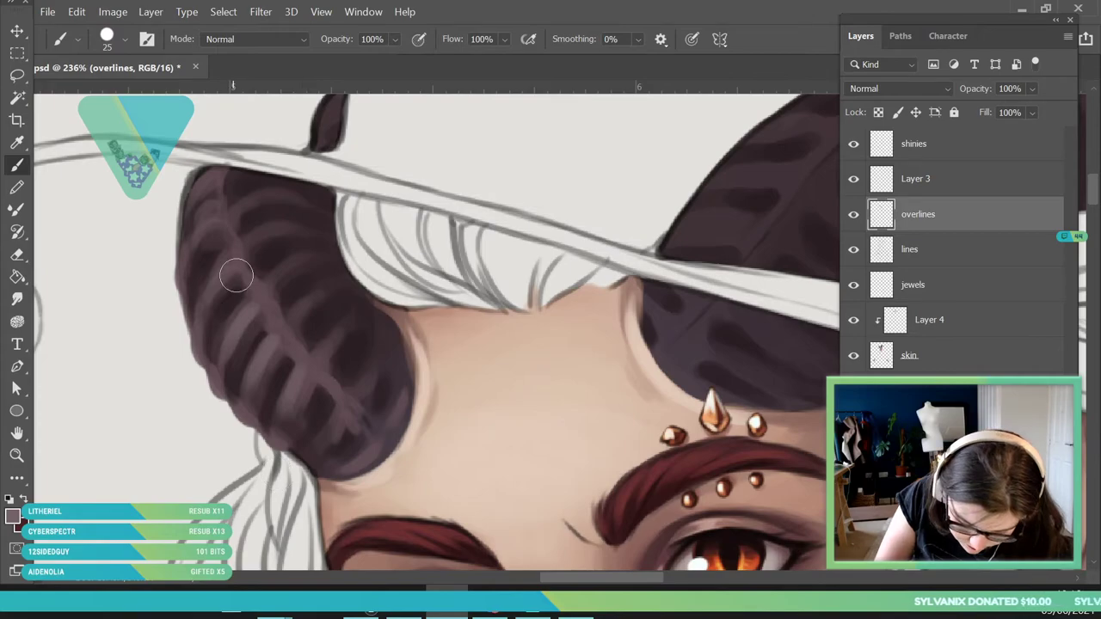
left_click(112, 43)
left_click_drag(110, 94, 106, 95)
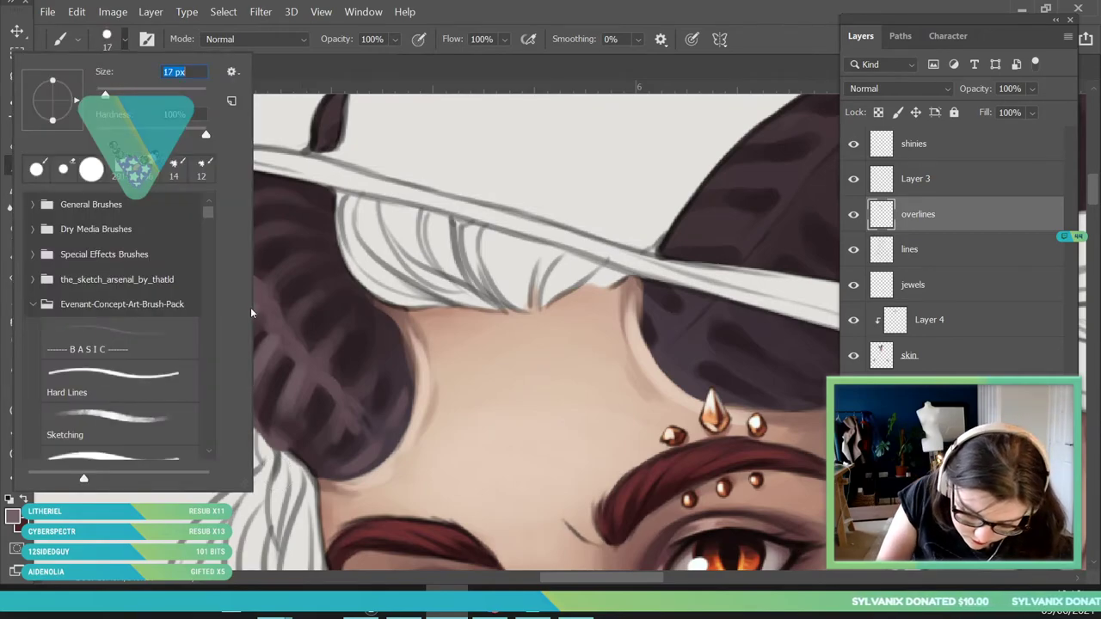
left_click(259, 288)
left_click_drag(220, 234, 189, 262)
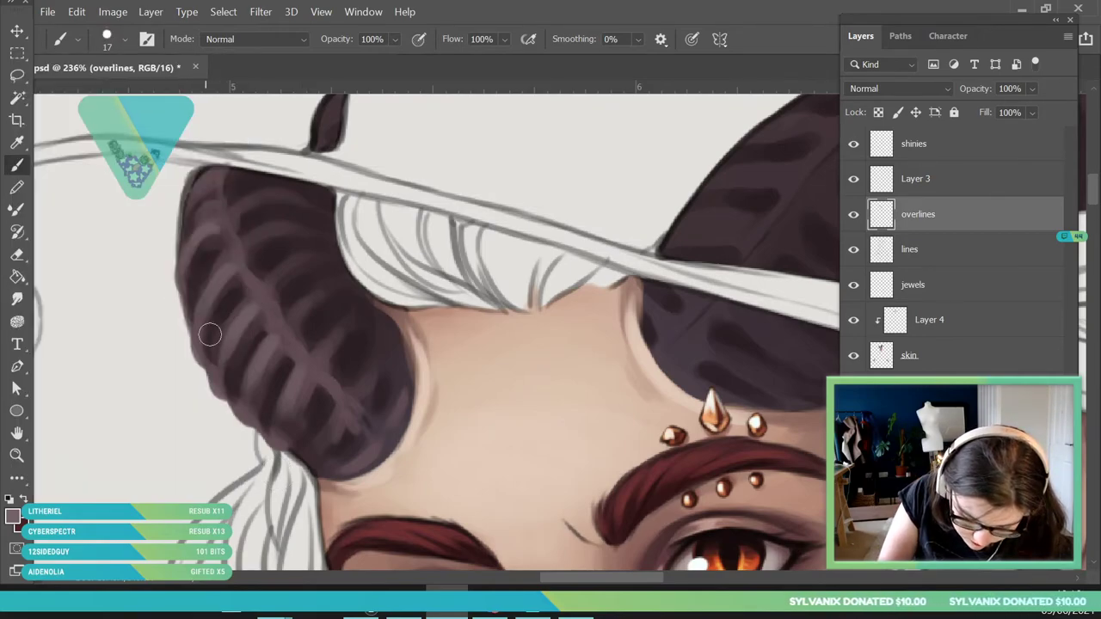
Paint finer highlights along the left-hand horn's central ridge and upper ribs with a 9 px brush.
left_click(115, 41)
left_click_drag(105, 95, 101, 95)
left_click(260, 289)
left_click_drag(217, 210, 190, 207)
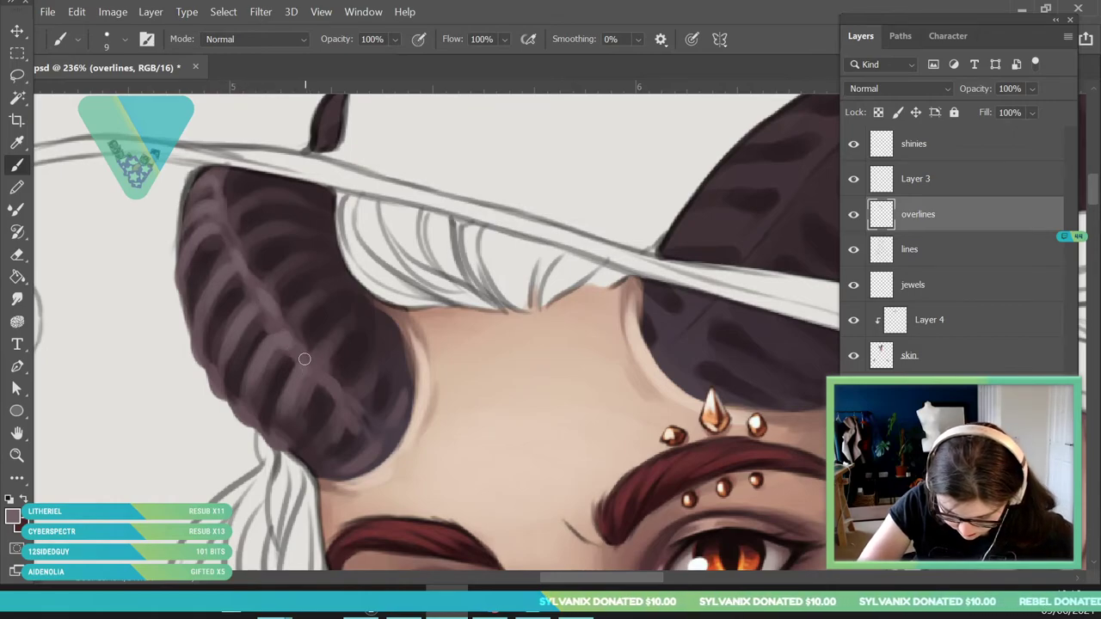
Sample the groove colour, darken it to #1c1317, and deepen the left-hand horn's lower edge and inner grooves with the 9 px brush.
left_click(18, 457)
left_click_drag(263, 332, 73, 348)
left_click_drag(268, 357, 482, 397)
left_click_drag(193, 280, 280, 309)
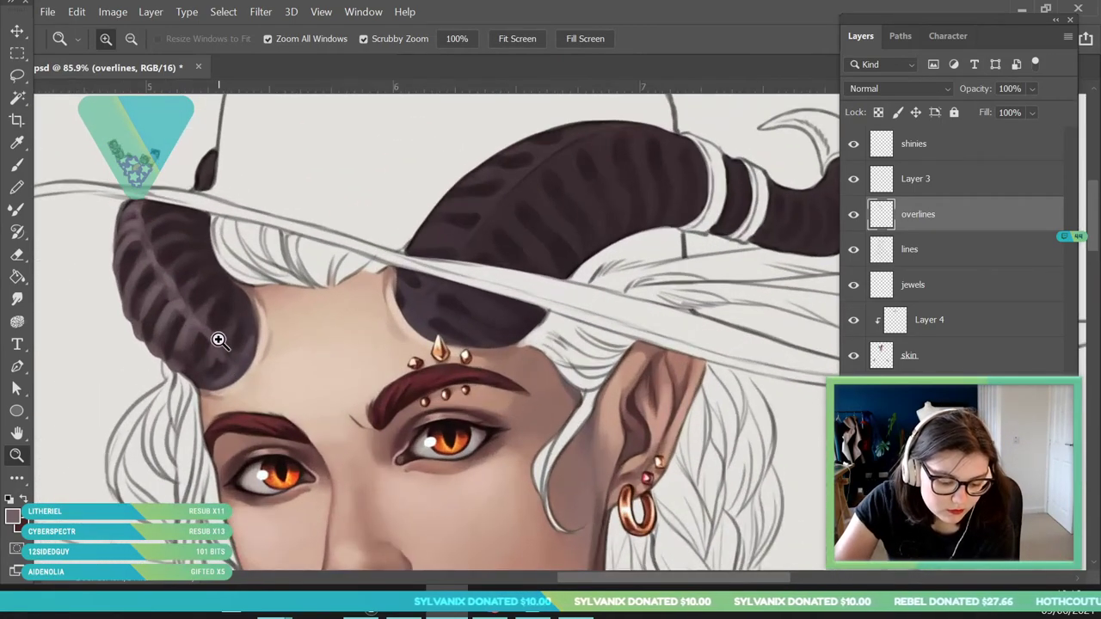
left_click_drag(151, 278, 224, 288)
left_click(18, 143)
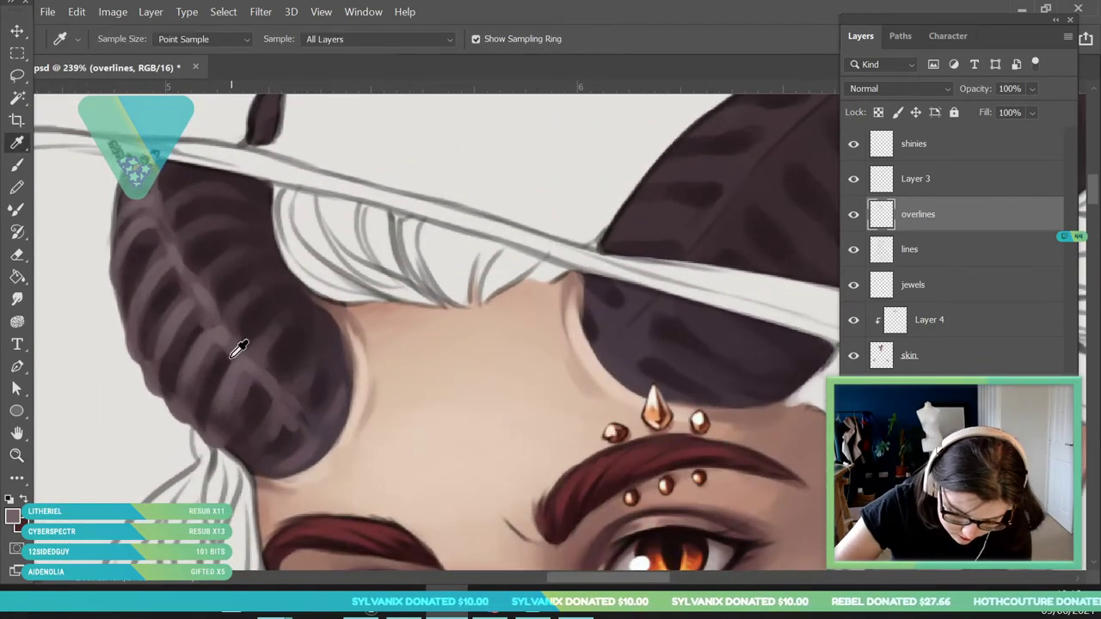
left_click(209, 405)
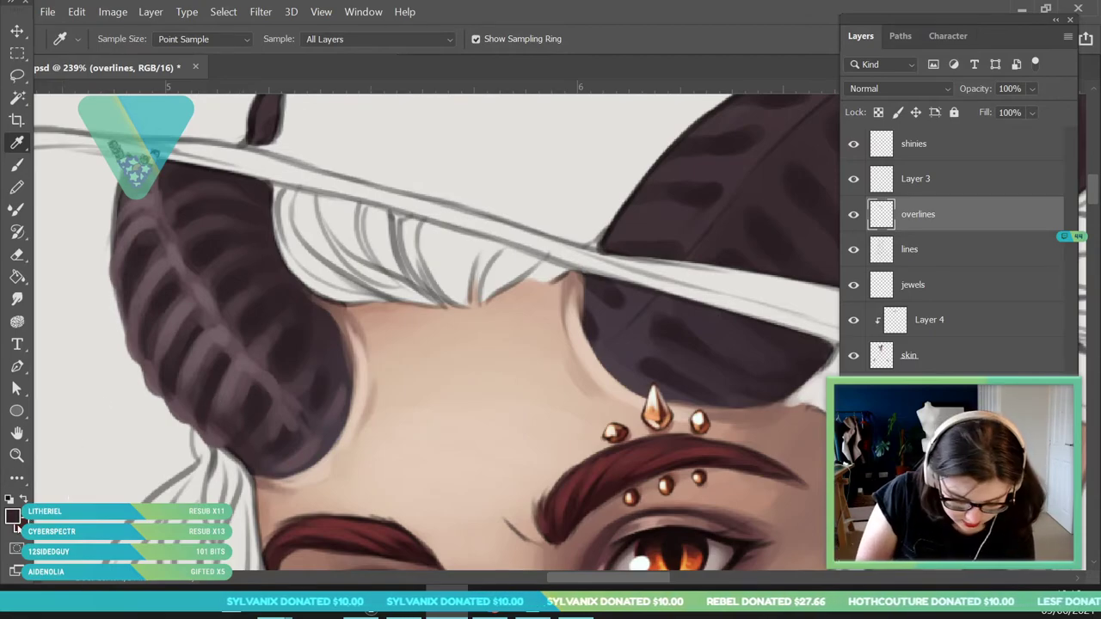
left_click(12, 516)
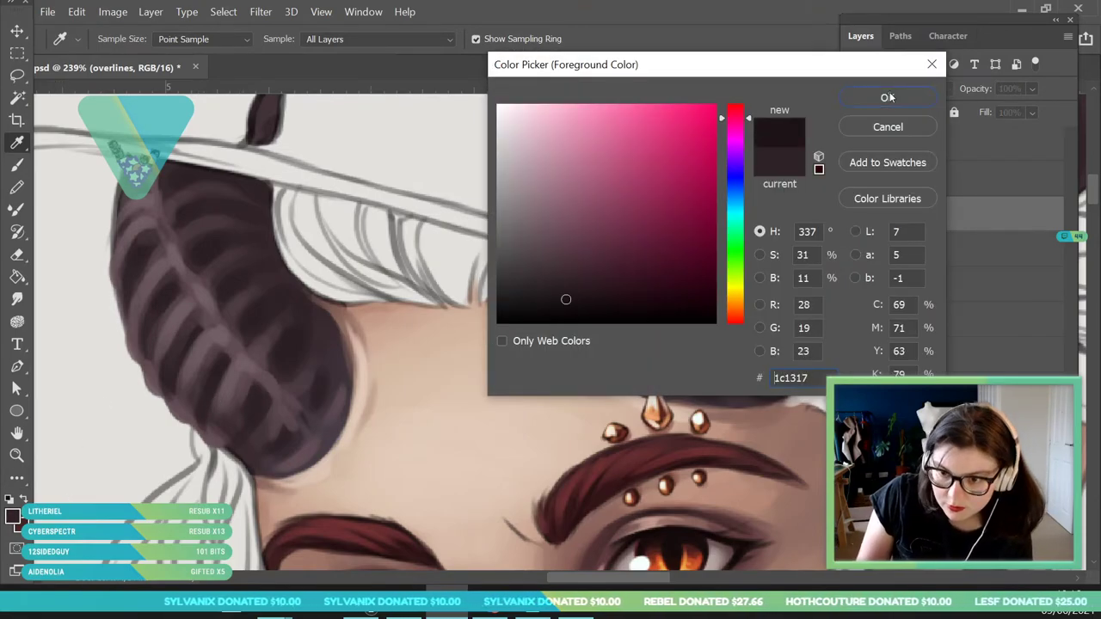
left_click(886, 97)
key("b")
mouse_move(193, 415)
left_mouse_down()
mouse_move(239, 462)
mouse_move(225, 441)
left_mouse_up()
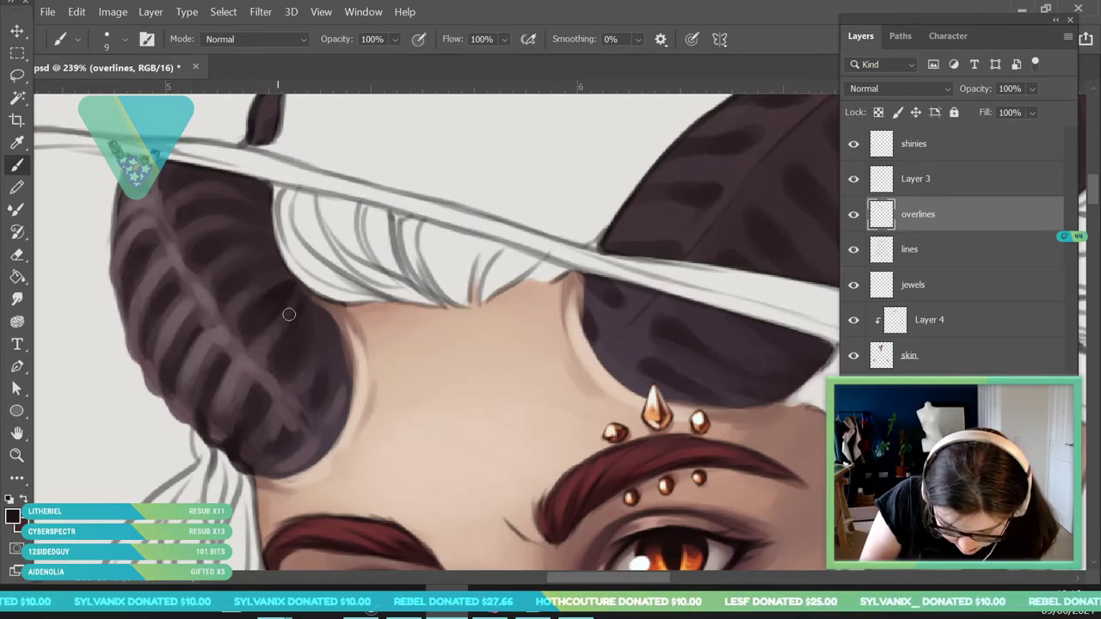
left_click_drag(314, 311, 312, 342)
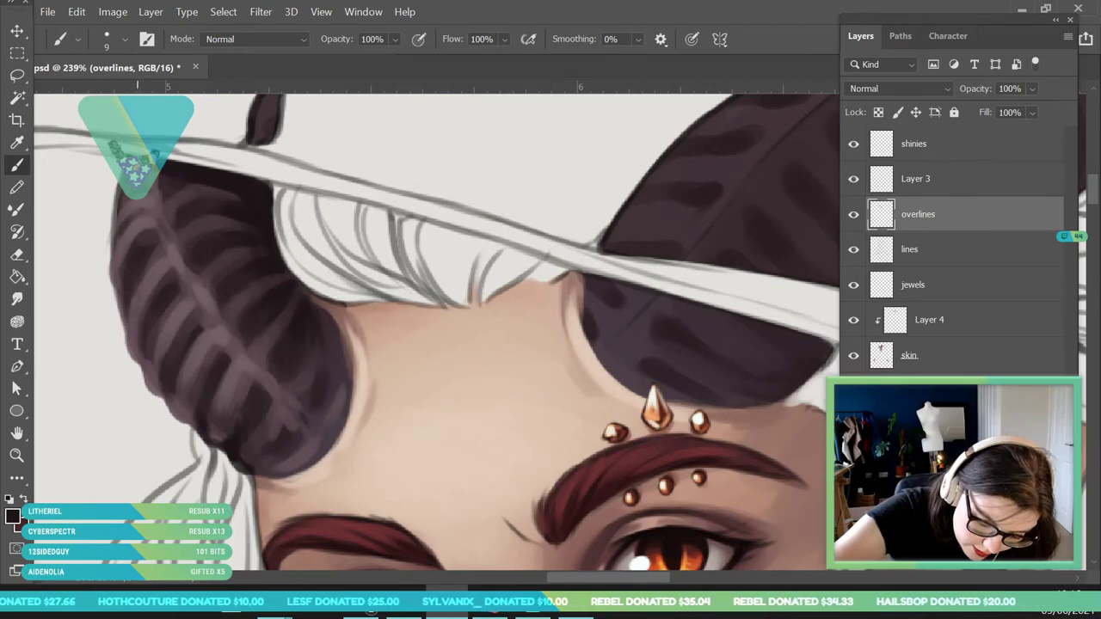
Sample the lighter ridge colour and brush soft, broad shading over the left-hand horn with a 69 px brush.
key("z")
left_click_drag(246, 311, 134, 313)
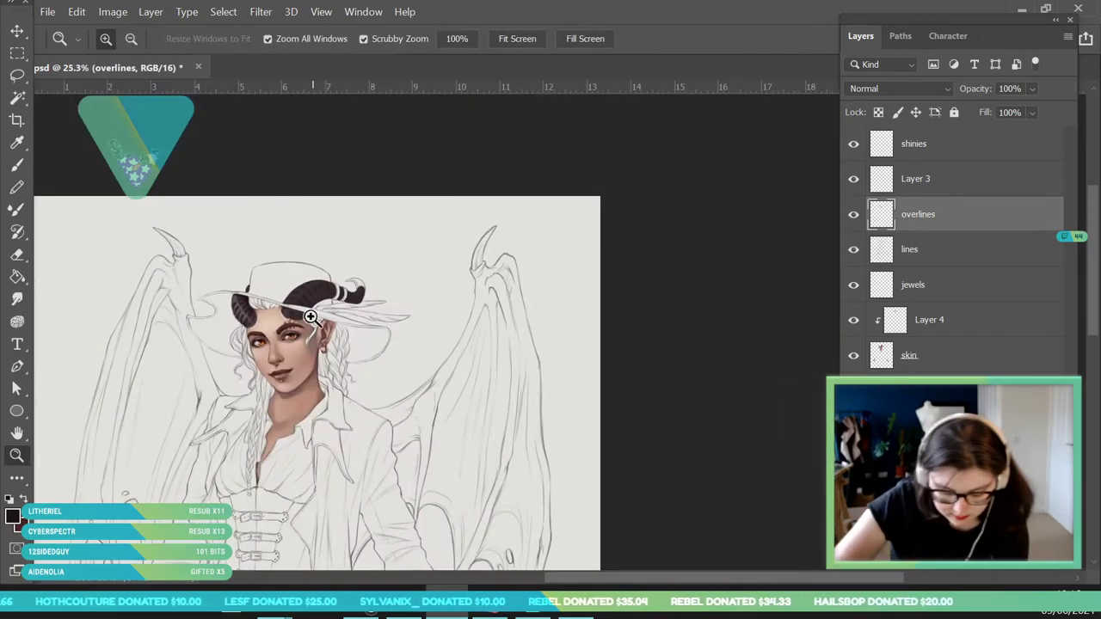
left_click_drag(313, 321, 323, 370)
mouse_move(414, 260)
left_mouse_down()
mouse_move(362, 301)
mouse_move(416, 359)
mouse_move(359, 398)
mouse_move(376, 393)
mouse_move(435, 450)
mouse_move(175, 315)
mouse_move(187, 330)
left_mouse_up()
left_click(17, 144)
left_click(159, 259)
left_click(17, 165)
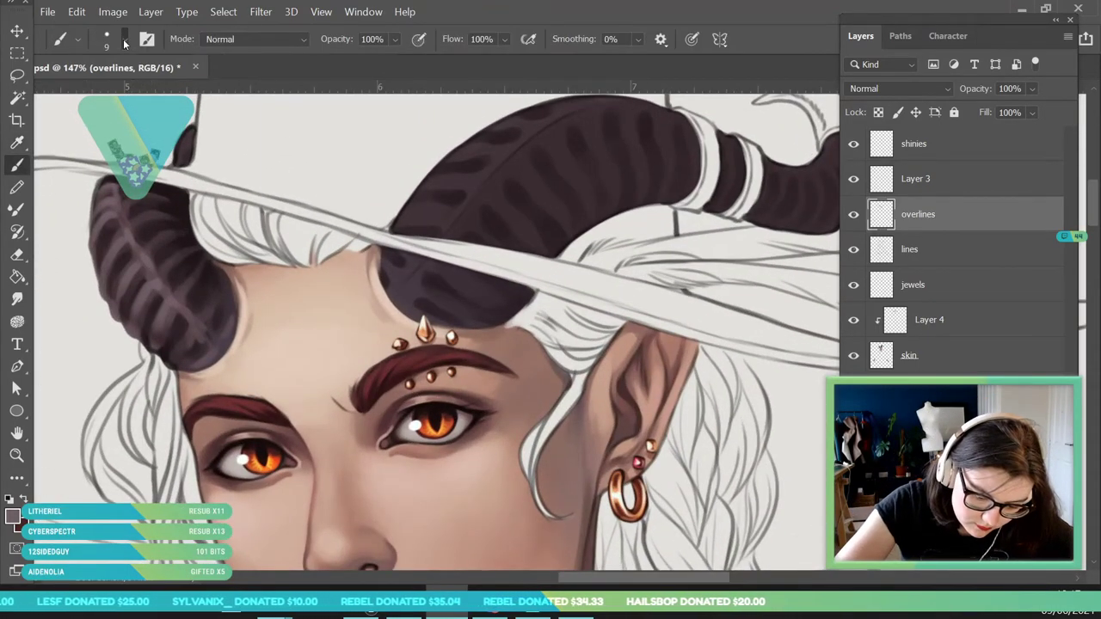
left_click(124, 43)
type("69")
key("Return")
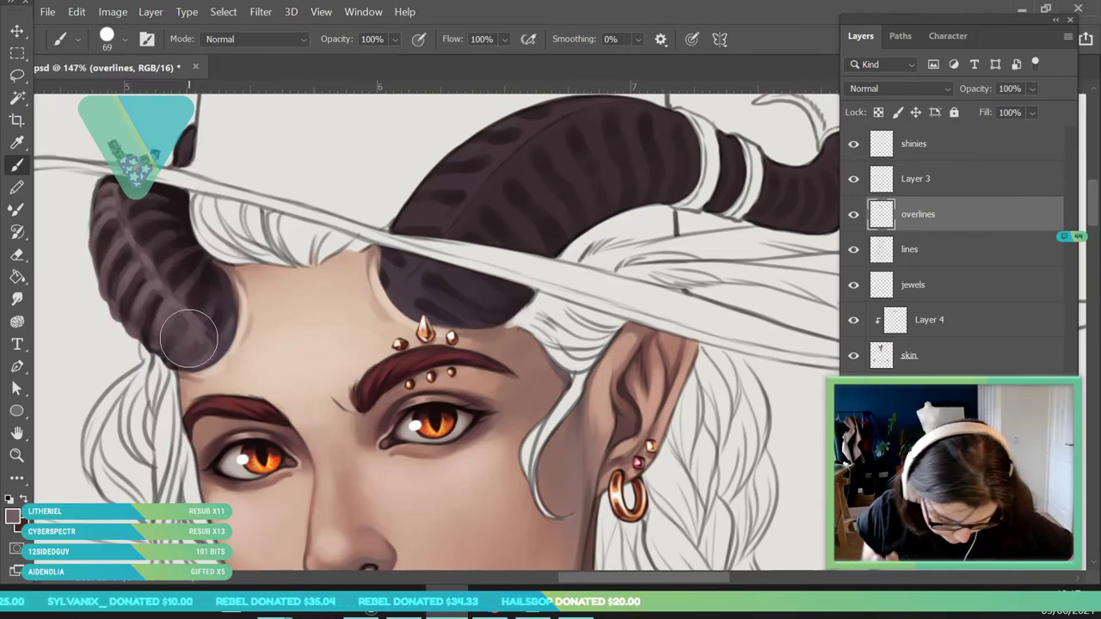
left_click_drag(185, 340, 528, 338)
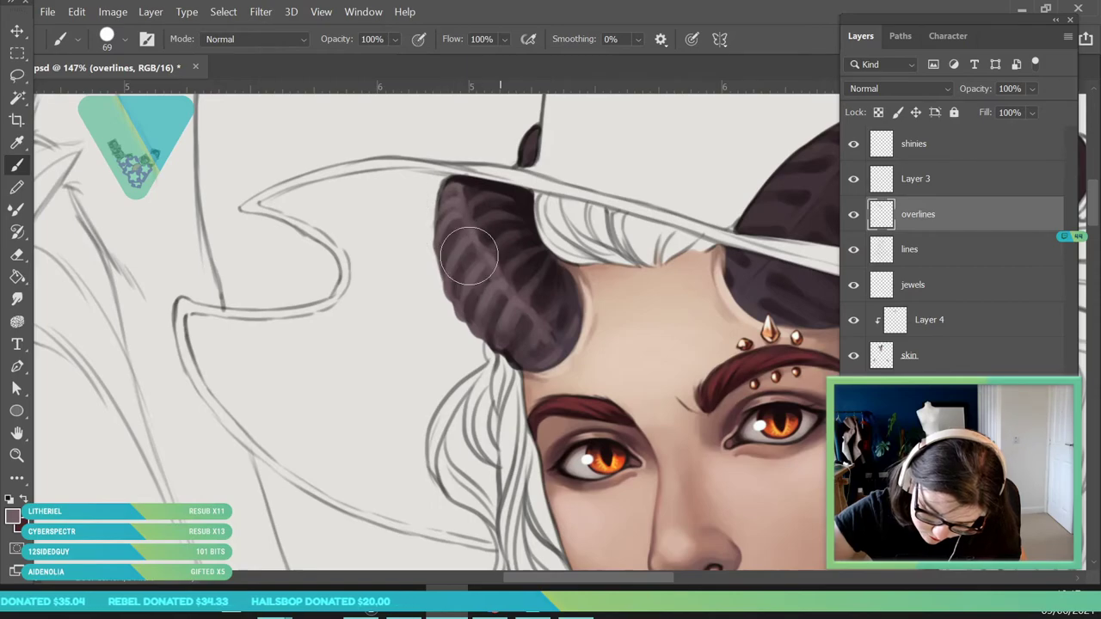
Paint a lighter central ridge along the curve of the right-hand horn with a 17 px brush.
key("z")
left_click_drag(329, 331, 243, 484)
left_click_drag(417, 366, 455, 447)
left_click_drag(332, 301, 391, 421)
left_click_drag(91, 284, 86, 258)
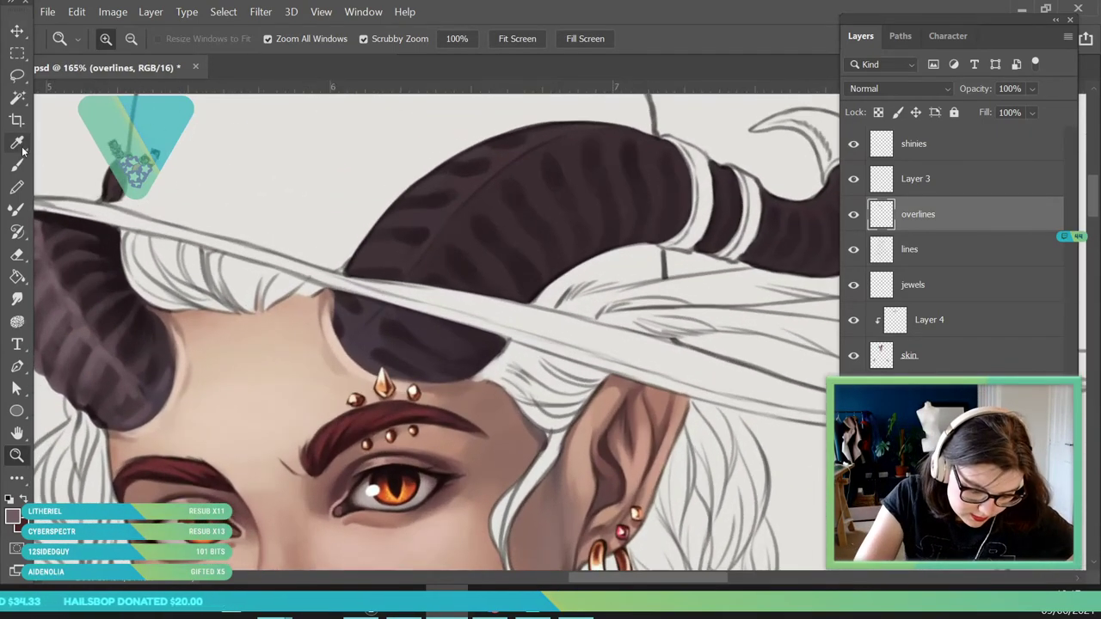
left_click(21, 146)
left_click(18, 168)
left_click(109, 39)
left_click(105, 94)
mouse_move(706, 582)
left_mouse_down()
mouse_move(681, 582)
mouse_move(696, 582)
left_mouse_up()
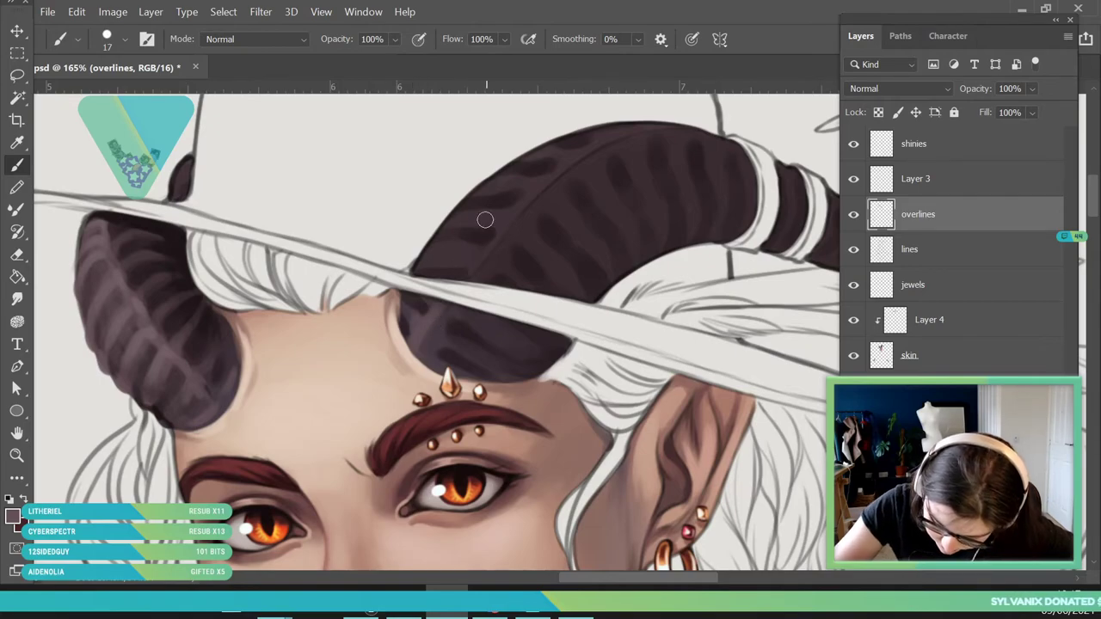
mouse_move(469, 276)
left_mouse_down()
mouse_move(523, 212)
mouse_move(511, 223)
mouse_move(583, 160)
left_mouse_up()
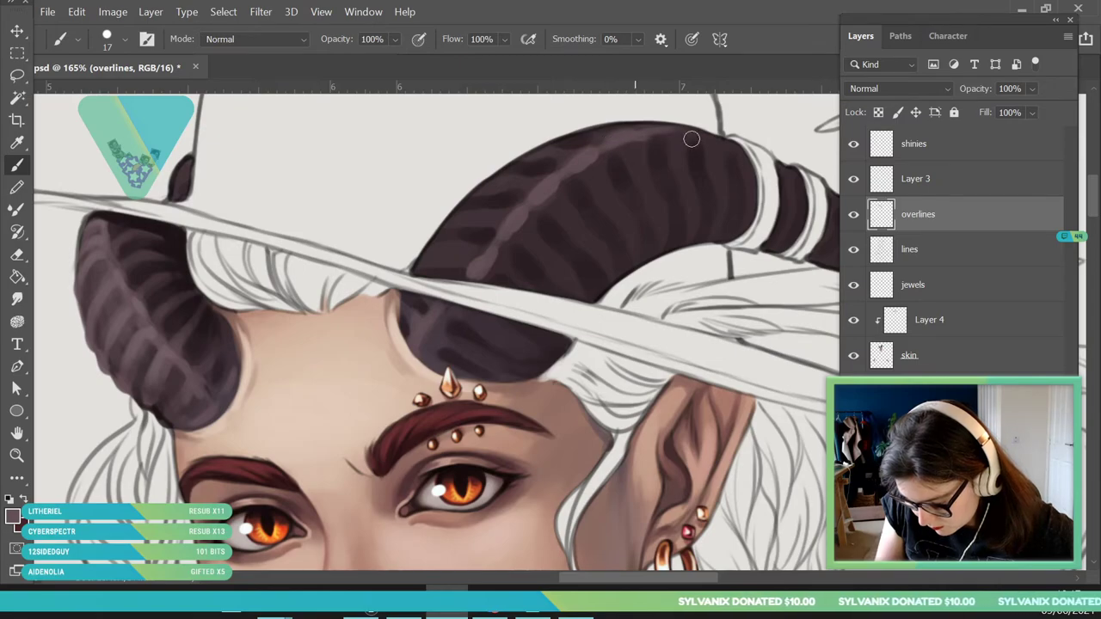
Paint lighter ribs branching from the right-hand horn's central ridge with a 23 px brush, resampling the colour from the horn.
left_click(125, 40)
left_click_drag(103, 97, 108, 98)
left_click(480, 266)
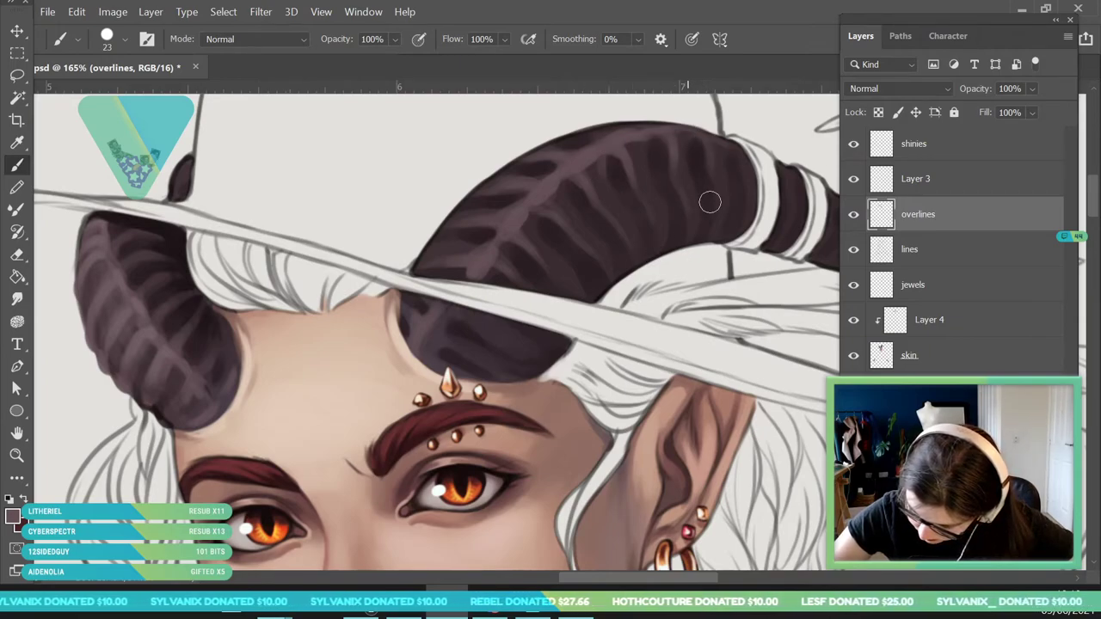
left_click(15, 145)
left_click(581, 181)
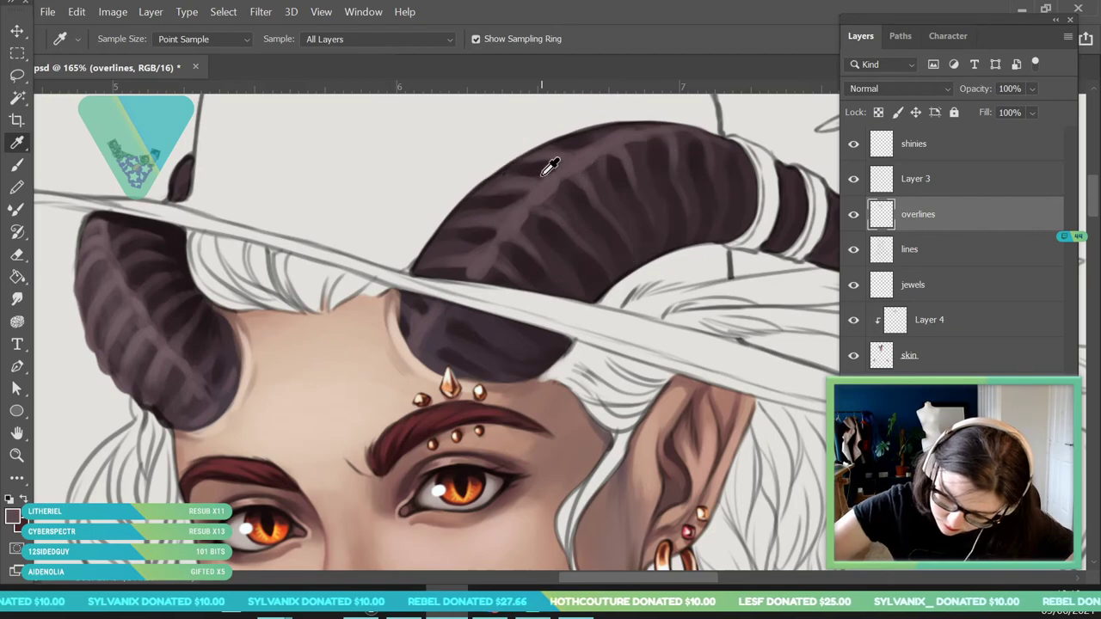
left_click(15, 165)
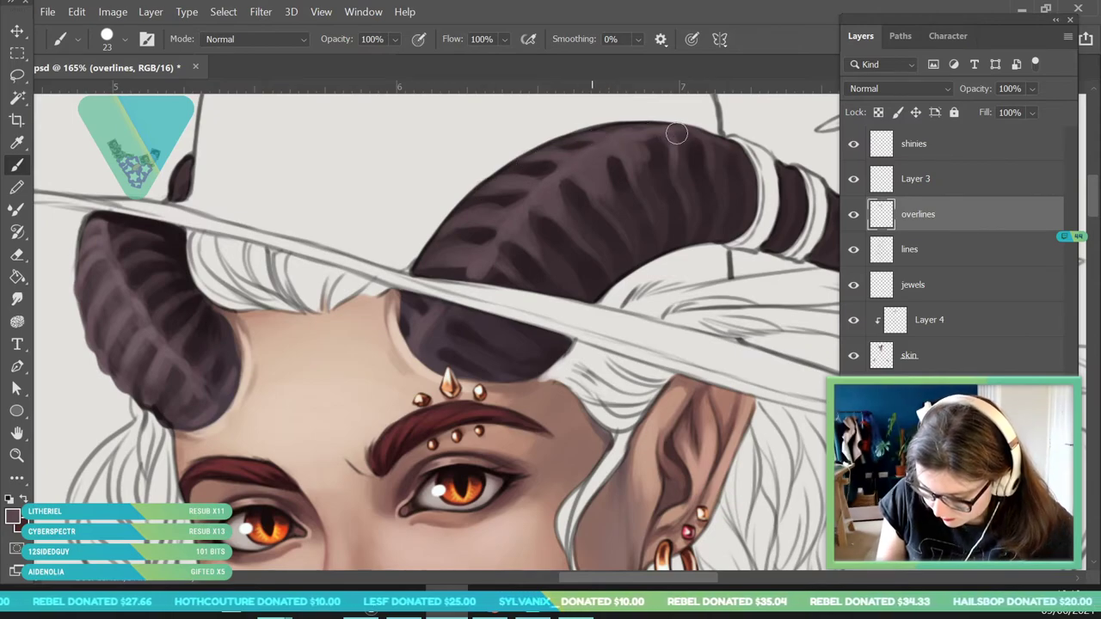
Paint a bumpy, ridged contour along the right-hand horn's outer edge with a 9 px brush.
left_click(17, 143)
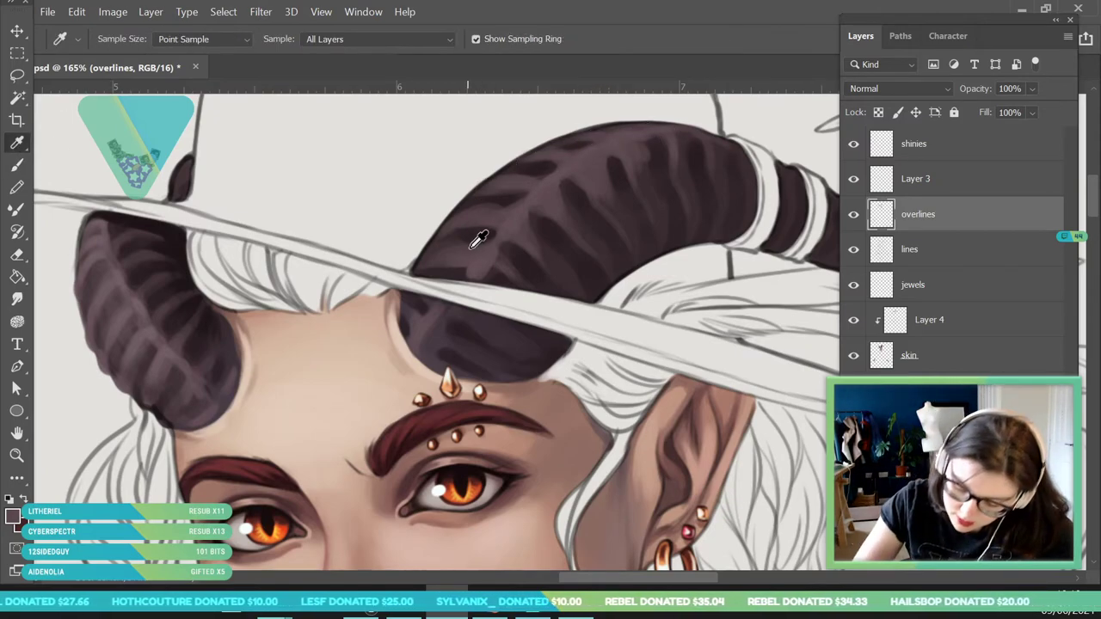
left_click(23, 167)
left_click(124, 39)
left_click(104, 94)
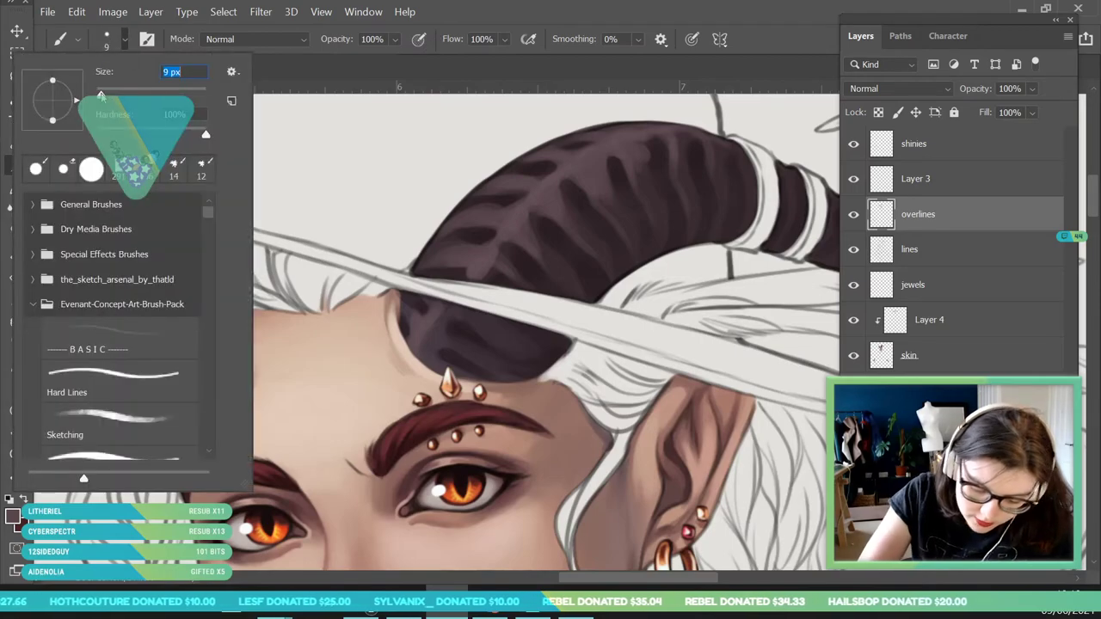
left_click(440, 253)
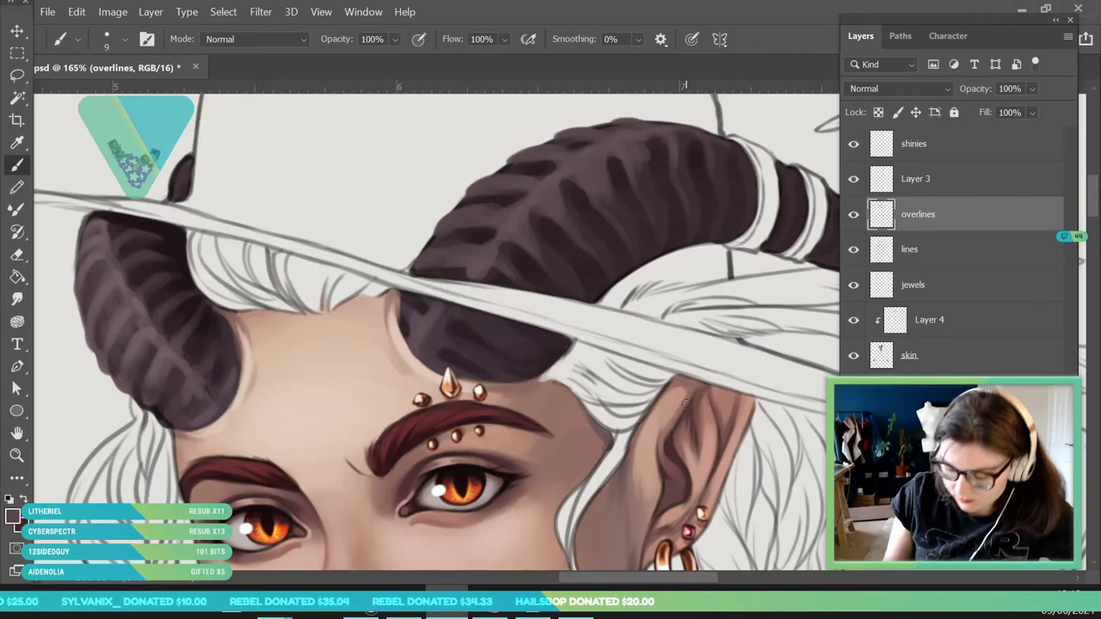
Sample a tone from the left-hand horn and soften the right-hand horn's rib shading with 29 px and 18 px brushes.
key("z")
left_click_drag(232, 348, 138, 498)
mouse_move(261, 373)
left_mouse_down()
mouse_move(286, 504)
mouse_move(335, 499)
left_mouse_up()
left_click_drag(180, 378, 200, 382)
left_click(17, 145)
left_click(98, 351)
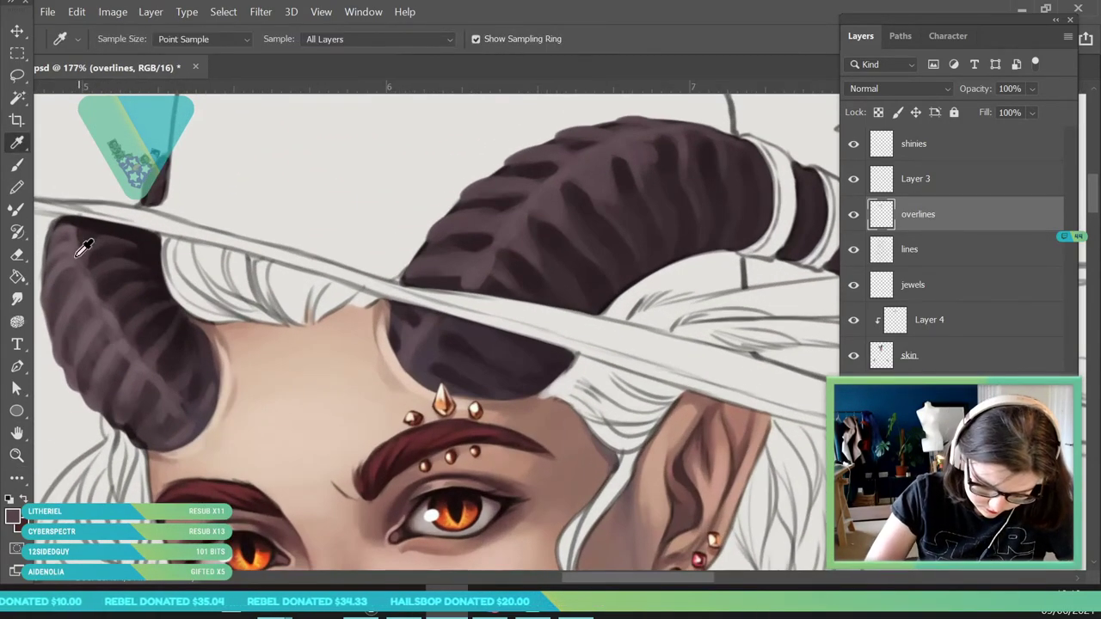
left_click(17, 165)
left_click(127, 41)
left_click(121, 91)
left_click(312, 204)
left_click(126, 40)
left_click_drag(123, 89, 113, 95)
key("Return")
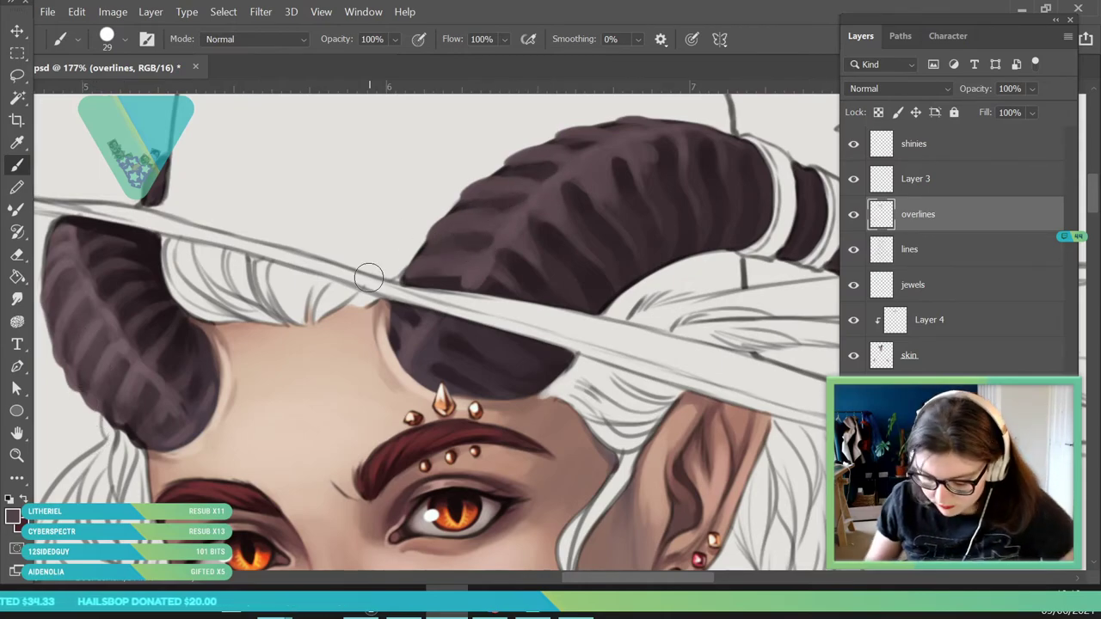
left_click(124, 40)
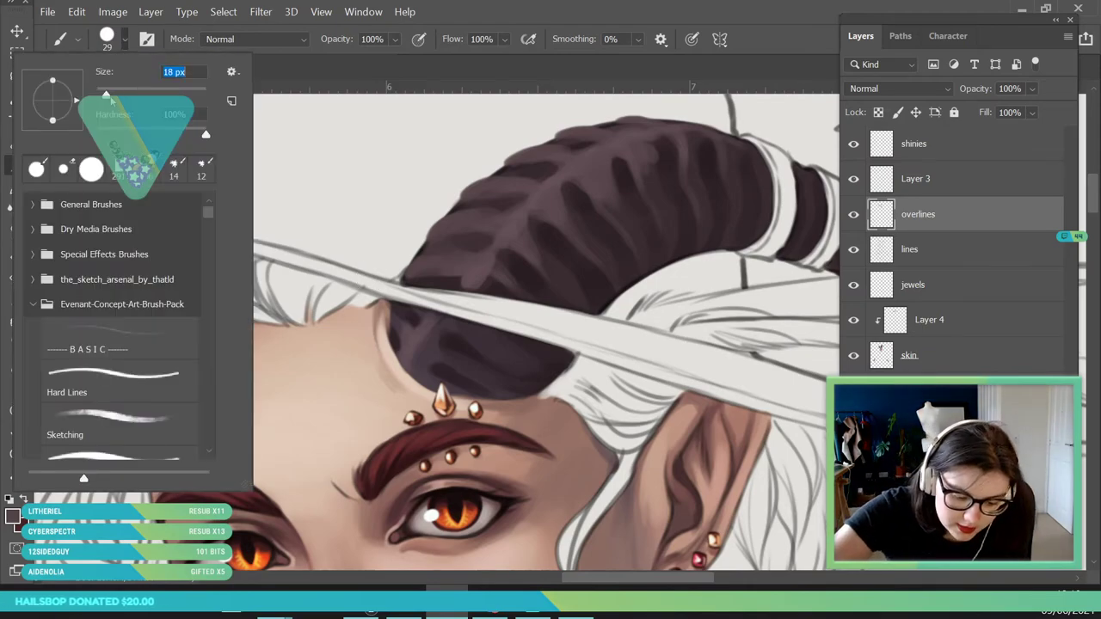
left_click(621, 223)
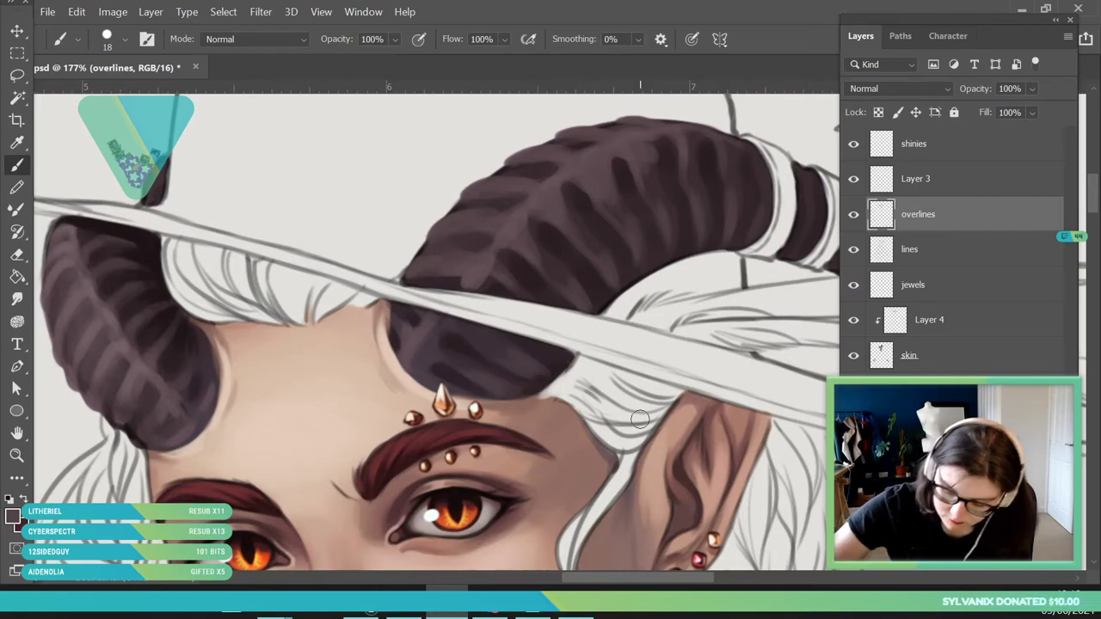
Sample a lighter ridge tone from the left-hand horn and highlight the right-hand horn's base and central ridge with the 18 px brush.
key("z")
key("i")
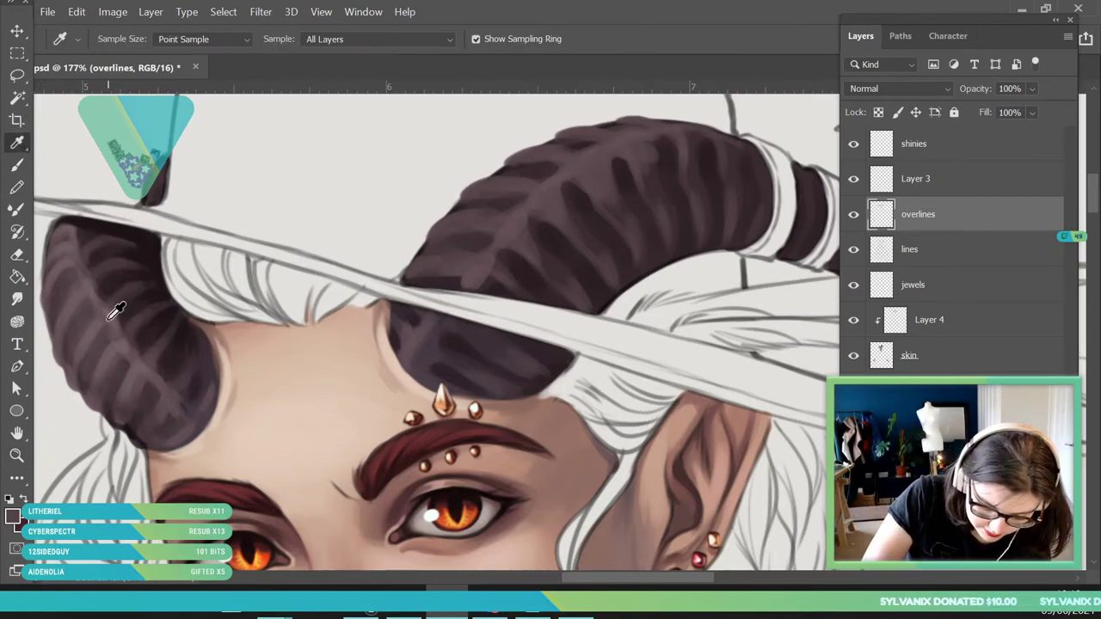
key("b")
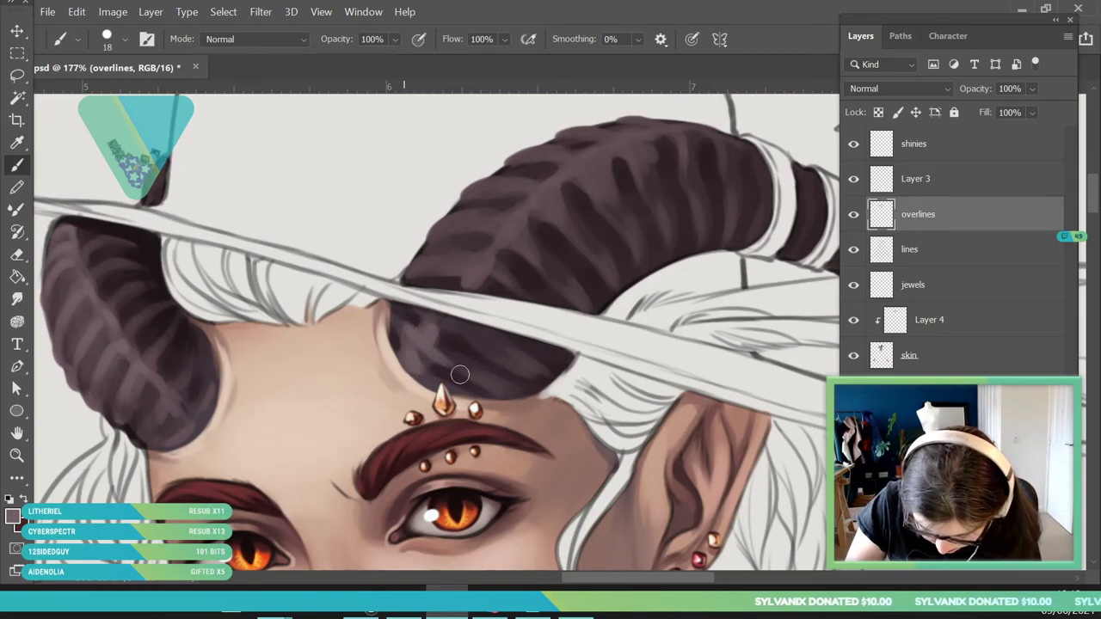
mouse_move(477, 273)
left_mouse_down()
mouse_move(507, 297)
mouse_move(492, 265)
mouse_move(514, 224)
left_mouse_up()
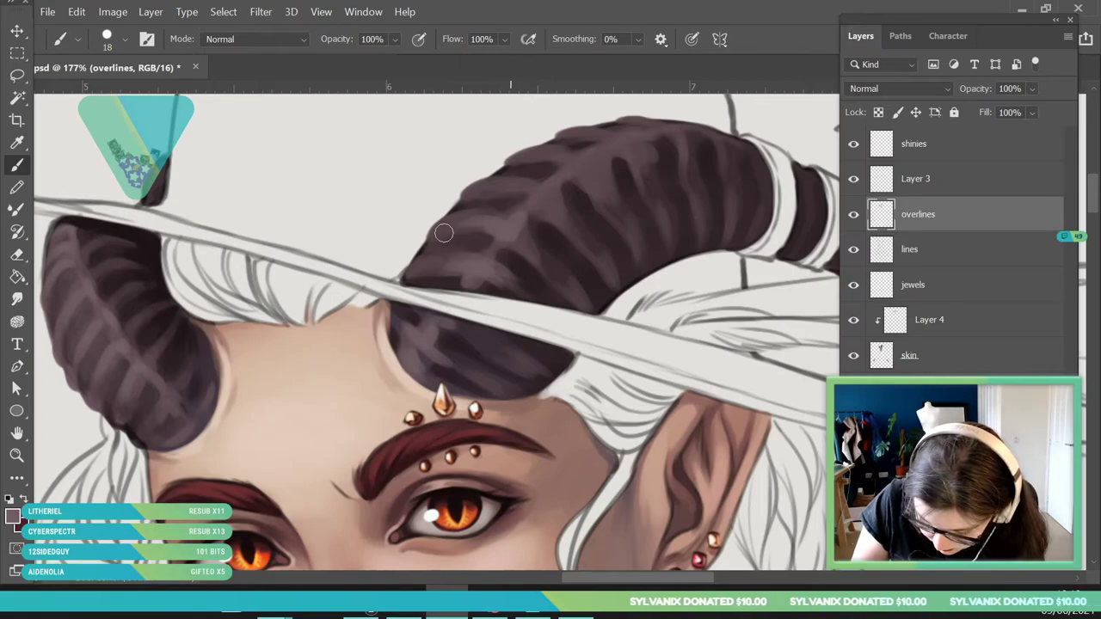
left_click_drag(545, 189, 576, 164)
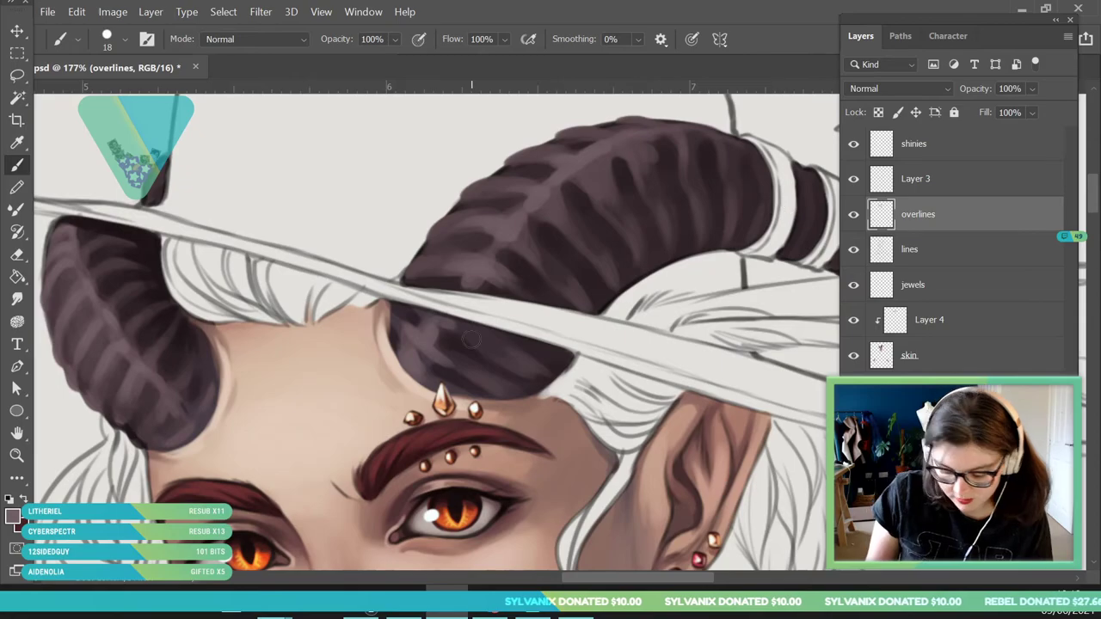
Sample a tone from the right-hand horn and paint lighter ribs between its bands and curled tip with a 10 px brush.
left_click(17, 455)
mouse_move(333, 225)
left_mouse_down()
mouse_move(260, 419)
mouse_move(395, 341)
mouse_move(368, 320)
mouse_move(385, 359)
left_mouse_up()
left_click_drag(364, 189, 373, 252)
left_click_drag(445, 207, 468, 258)
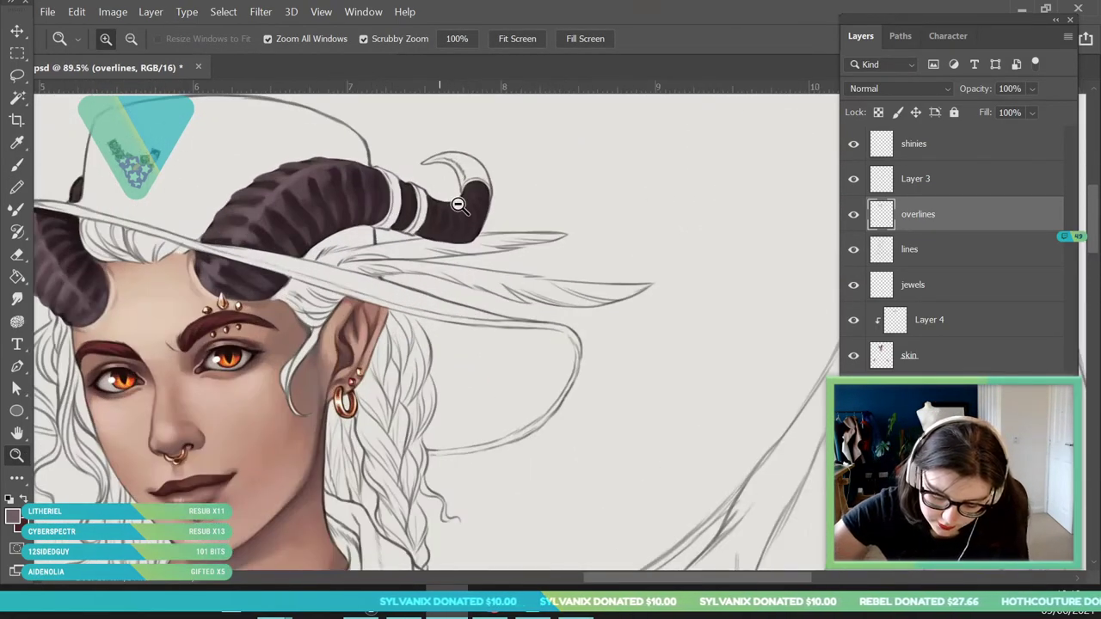
left_click_drag(430, 183, 469, 225)
left_click(17, 143)
left_click(169, 258)
left_click(23, 165)
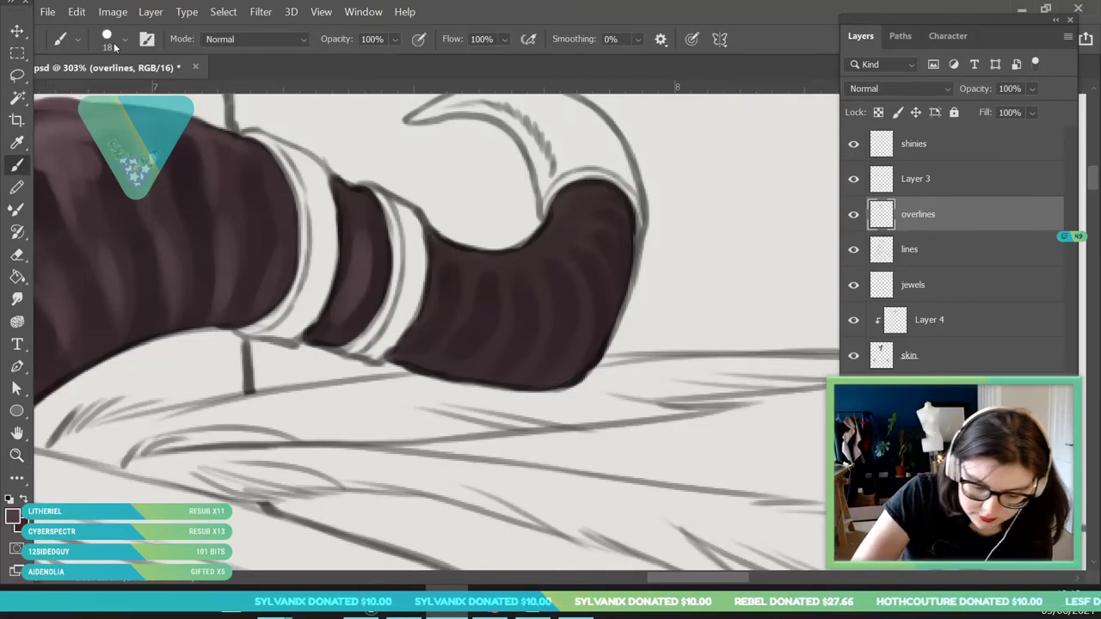
left_click(114, 47)
type("10")
key("Return")
mouse_move(441, 269)
left_mouse_down()
mouse_move(423, 329)
mouse_move(445, 342)
left_mouse_up()
mouse_move(498, 295)
left_mouse_down()
mouse_move(487, 349)
mouse_move(503, 345)
left_mouse_up()
mouse_move(544, 289)
left_mouse_down()
mouse_move(534, 354)
mouse_move(548, 344)
left_mouse_up()
left_click_drag(556, 255, 579, 323)
left_click_drag(588, 271, 577, 339)
mouse_move(590, 247)
left_mouse_down()
mouse_move(617, 322)
mouse_move(591, 229)
mouse_move(621, 253)
left_mouse_up()
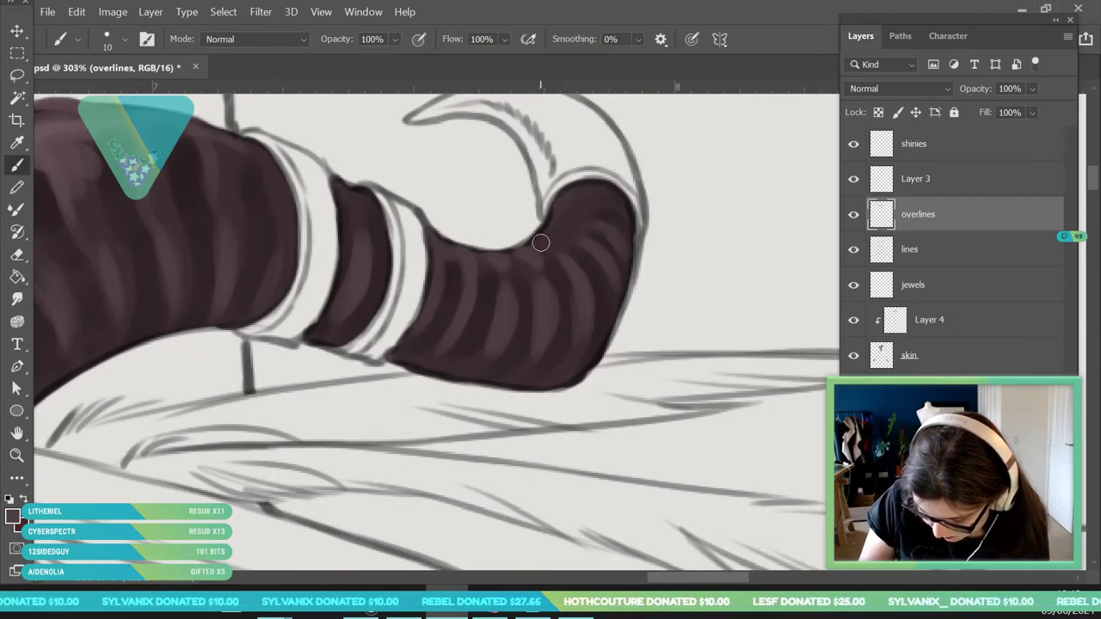
Sample a dark tone from the left-hand horn and paint dark grooves and a bumpy lower contour on the right-hand horn.
left_click(17, 456)
left_click_drag(533, 369, 453, 338)
left_click_drag(258, 329, 332, 327)
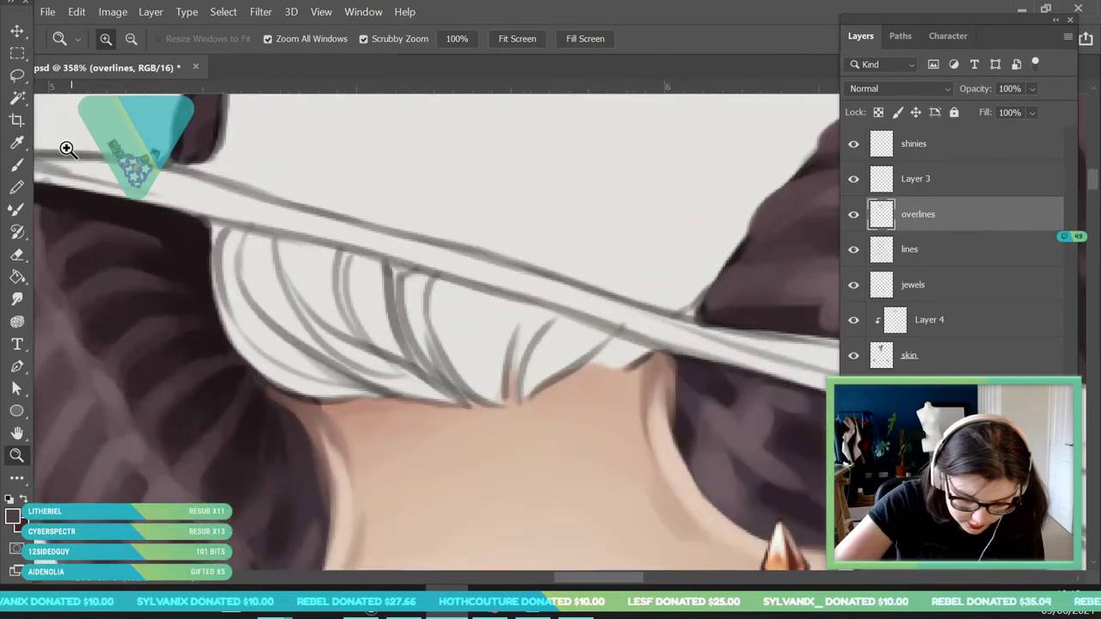
left_click(17, 143)
left_click(162, 218)
key("z")
left_click_drag(171, 306, 101, 310)
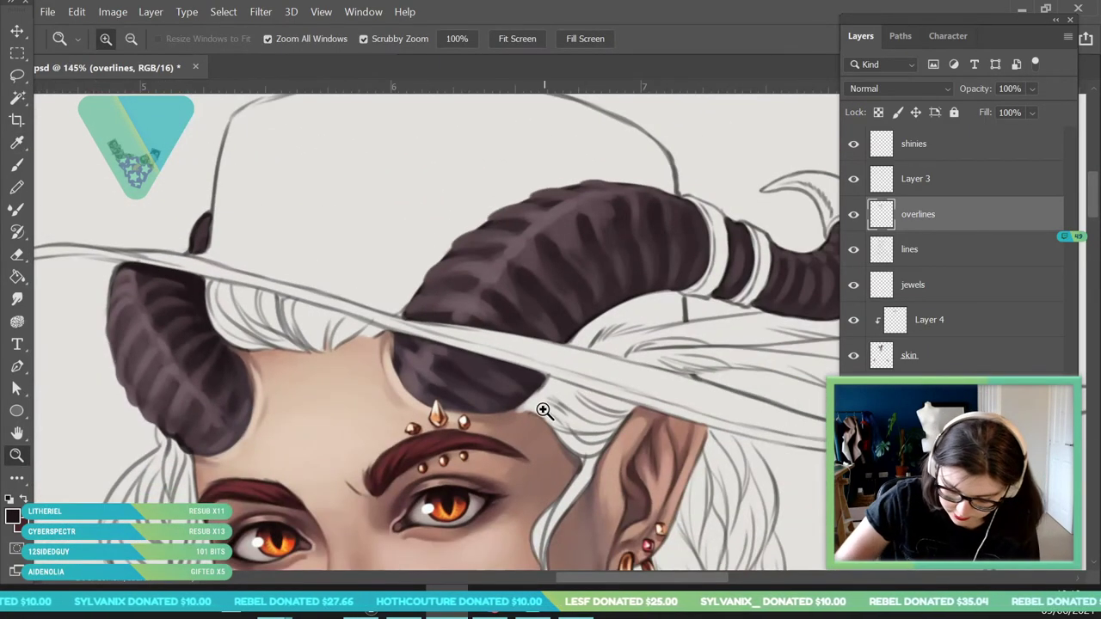
left_click_drag(543, 424, 581, 440)
key("b")
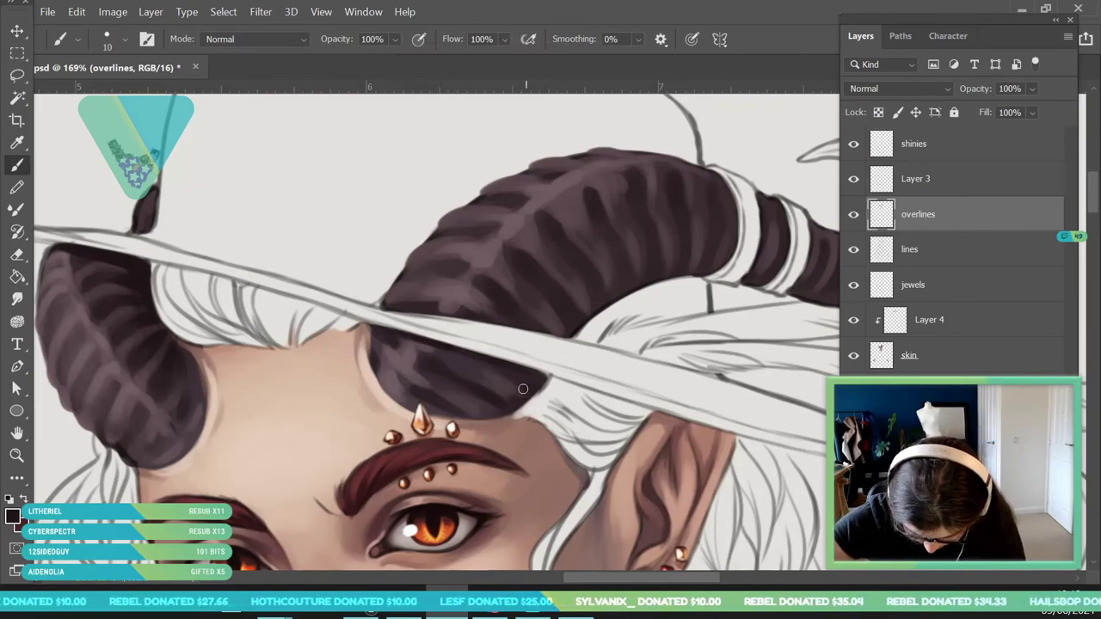
left_click_drag(446, 354, 510, 385)
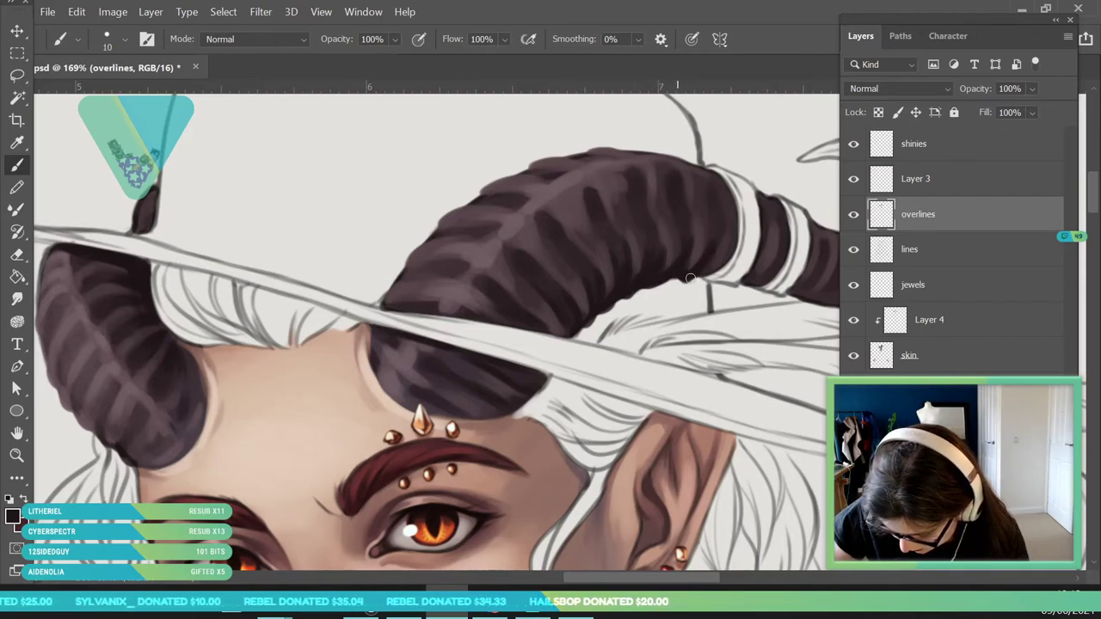
Paint dark grooves and a bumpy lower contour on the right-hand horn's narrow end section with the 10 px brush.
left_click(17, 456)
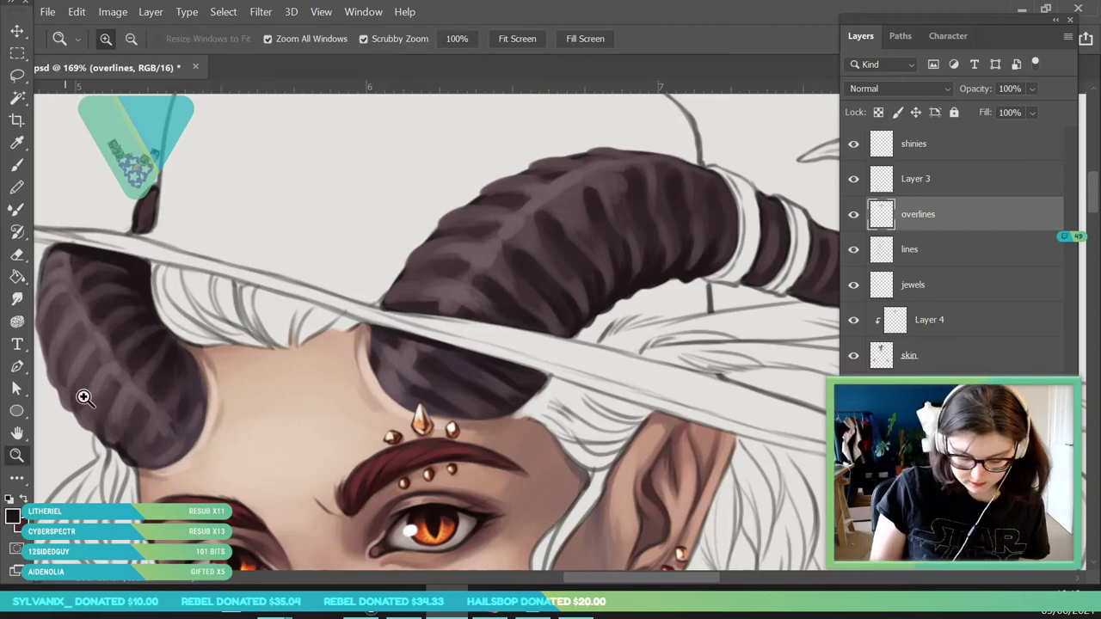
left_click_drag(297, 371, 220, 391)
mouse_move(457, 360)
left_mouse_down()
mouse_move(503, 463)
mouse_move(555, 474)
mouse_move(516, 398)
left_mouse_up()
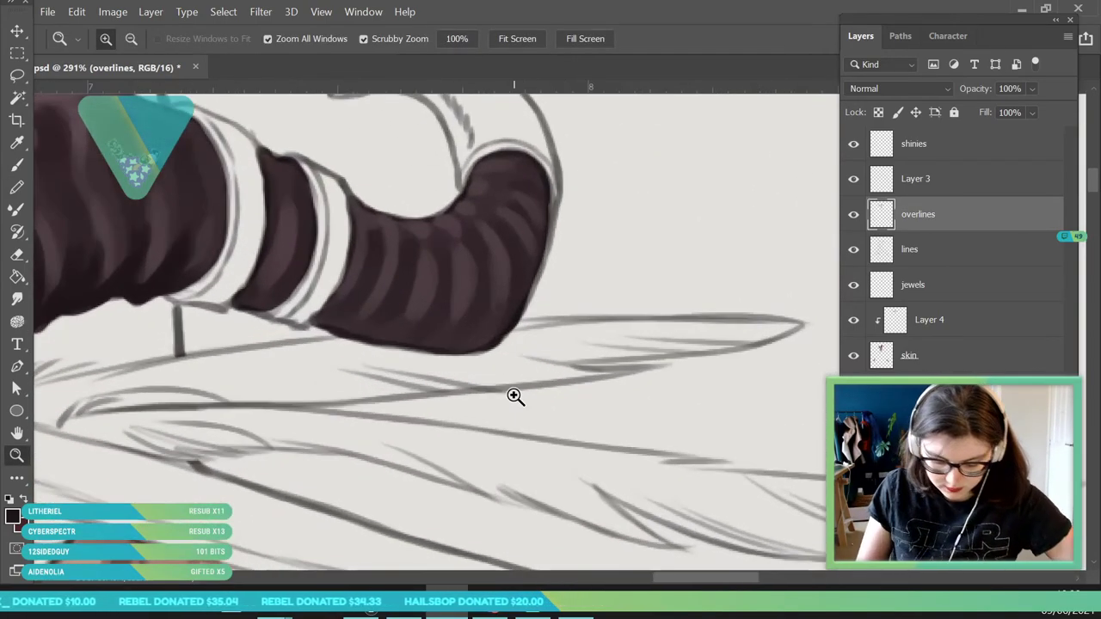
key("b")
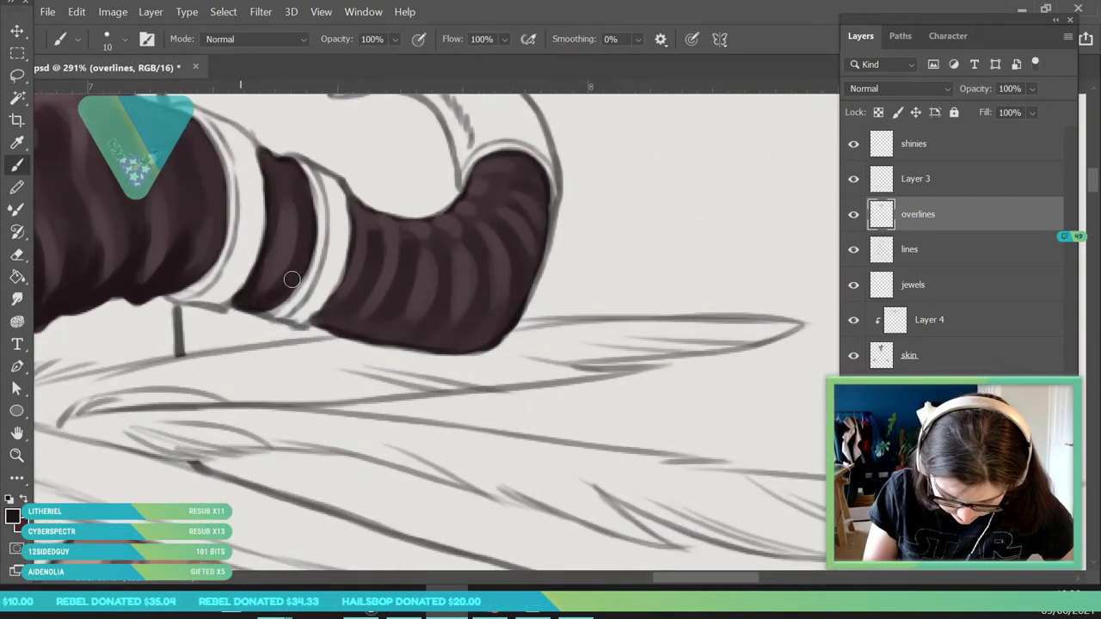
mouse_move(350, 221)
left_mouse_down()
mouse_move(334, 300)
mouse_move(343, 306)
mouse_move(318, 322)
mouse_move(362, 280)
mouse_move(318, 327)
mouse_move(344, 330)
mouse_move(395, 261)
mouse_move(380, 285)
mouse_move(386, 298)
mouse_move(435, 311)
mouse_move(434, 330)
mouse_move(474, 285)
mouse_move(465, 334)
mouse_move(484, 301)
left_mouse_up()
left_click_drag(520, 248, 519, 272)
mouse_move(527, 219)
left_mouse_down()
mouse_move(534, 251)
mouse_move(533, 228)
left_mouse_up()
mouse_move(358, 334)
left_mouse_down()
mouse_move(409, 353)
mouse_move(396, 340)
mouse_move(458, 336)
mouse_move(444, 348)
mouse_move(462, 351)
mouse_move(488, 342)
mouse_move(512, 310)
left_mouse_up()
mouse_move(475, 224)
left_mouse_down()
mouse_move(450, 249)
mouse_move(473, 256)
mouse_move(463, 202)
mouse_move(490, 223)
mouse_move(476, 178)
mouse_move(503, 285)
left_mouse_up()
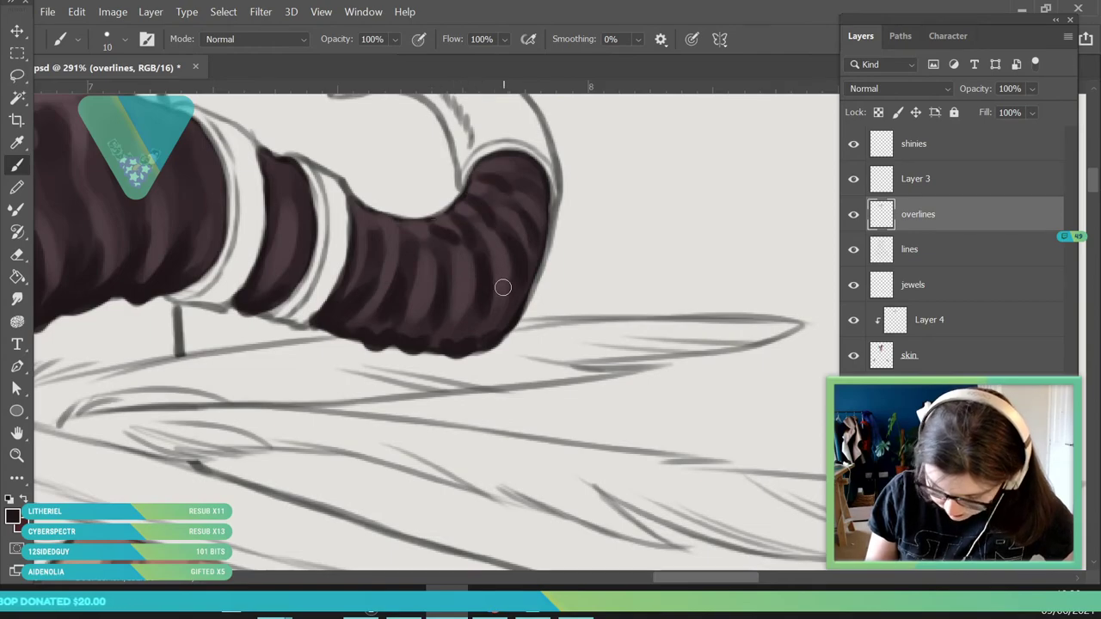
mouse_move(474, 183)
left_mouse_down()
mouse_move(538, 189)
mouse_move(488, 223)
mouse_move(501, 221)
mouse_move(467, 212)
mouse_move(471, 225)
mouse_move(496, 233)
mouse_move(489, 198)
mouse_move(528, 193)
left_mouse_up()
mouse_move(455, 232)
left_mouse_down()
mouse_move(460, 248)
mouse_move(408, 269)
mouse_move(280, 401)
left_mouse_up()
Deepen the dark grooves on the left-hand horn's lower part with an 18 px brush and darken its base edge at 12 px.
left_click(16, 455)
left_click_drag(310, 293, 332, 385)
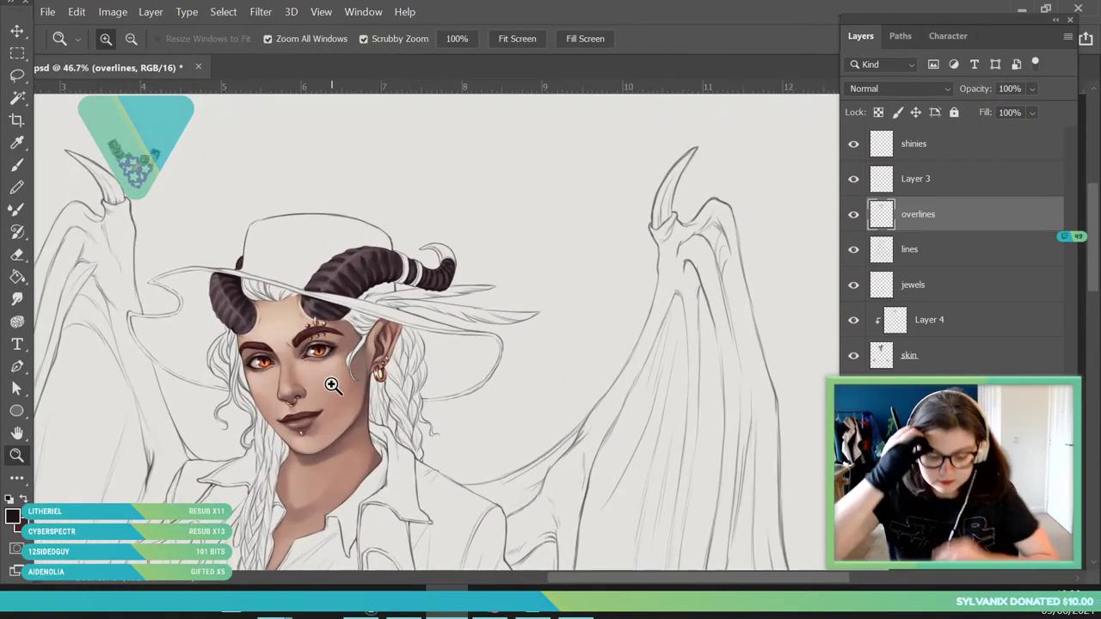
left_click_drag(241, 310, 275, 439)
left_click(20, 168)
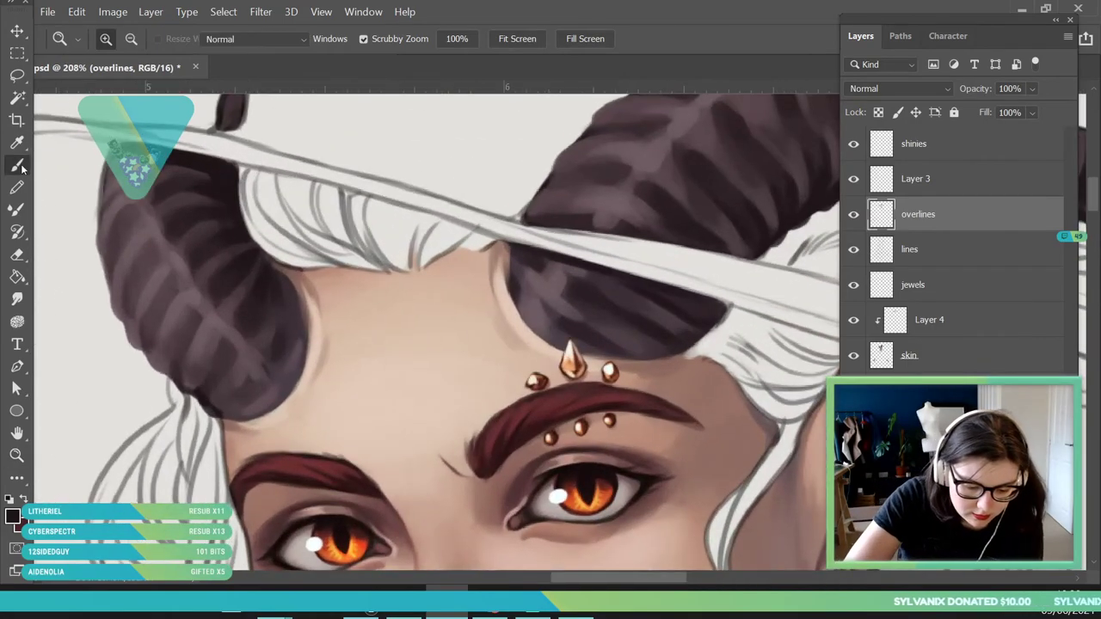
left_click(110, 40)
left_click_drag(101, 93, 106, 93)
left_click(254, 336)
mouse_move(225, 342)
left_mouse_down()
mouse_move(221, 360)
mouse_move(253, 383)
mouse_move(245, 389)
left_mouse_up()
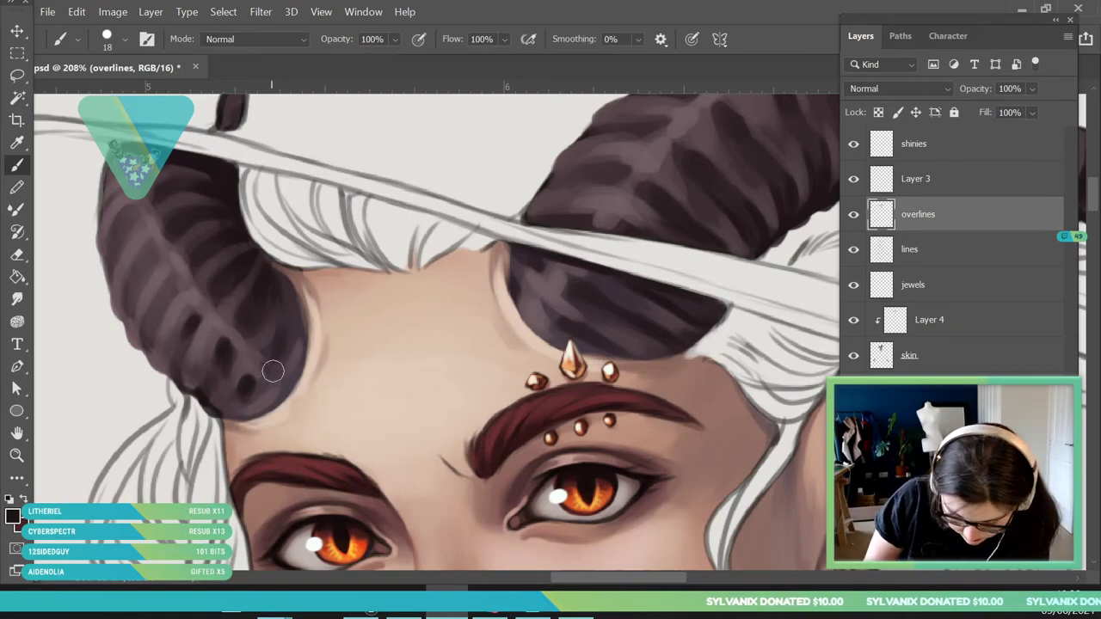
left_click(107, 38)
left_click_drag(106, 95, 104, 95)
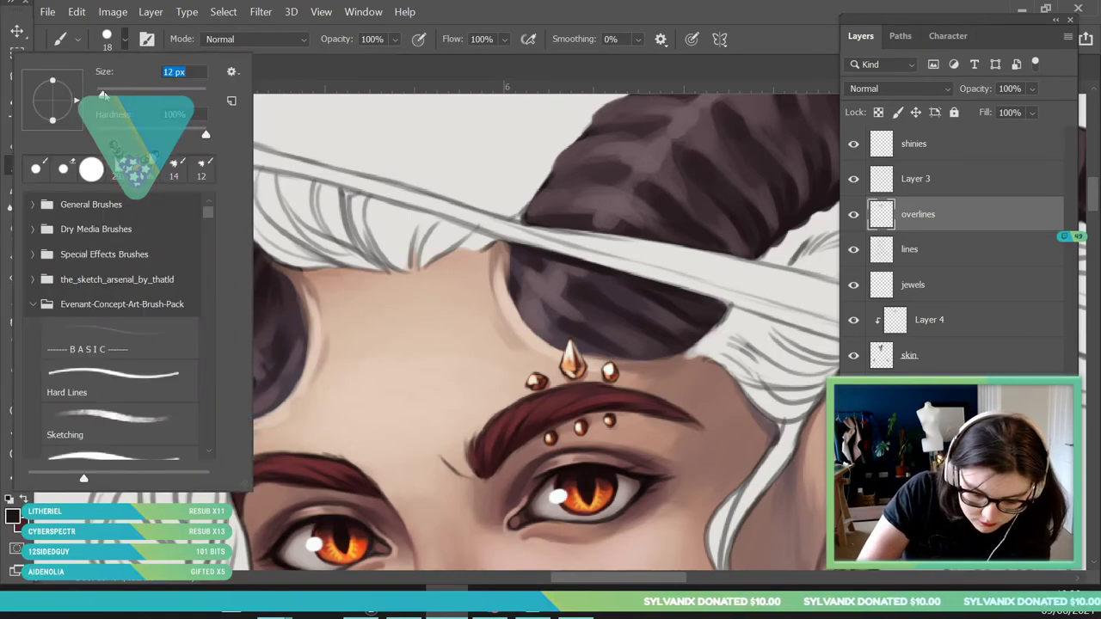
left_click(294, 384)
left_click_drag(298, 378, 266, 413)
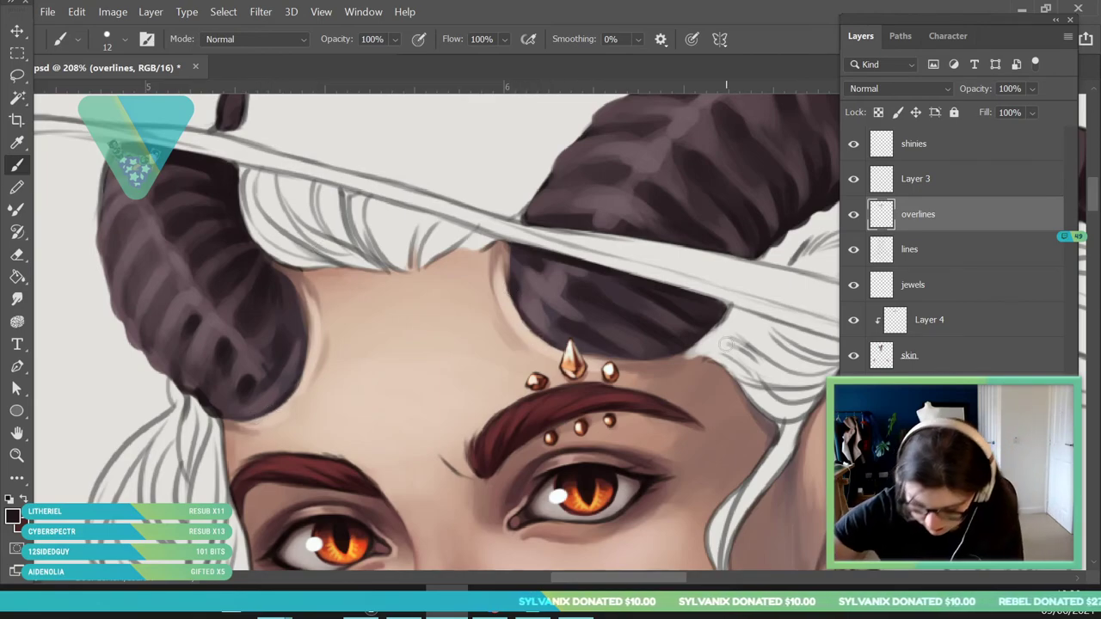
Create a new layer above the wingslines layer for the horn ornaments.
key("z")
left_click_drag(376, 222, 215, 234)
scroll(507, 258, "up", 5)
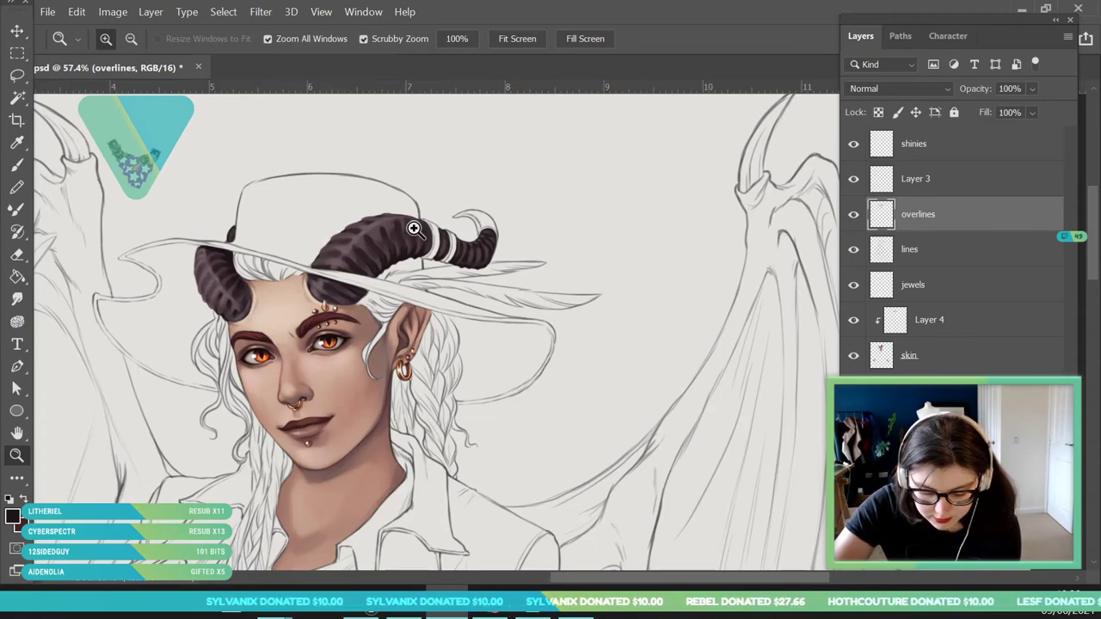
left_click(924, 390)
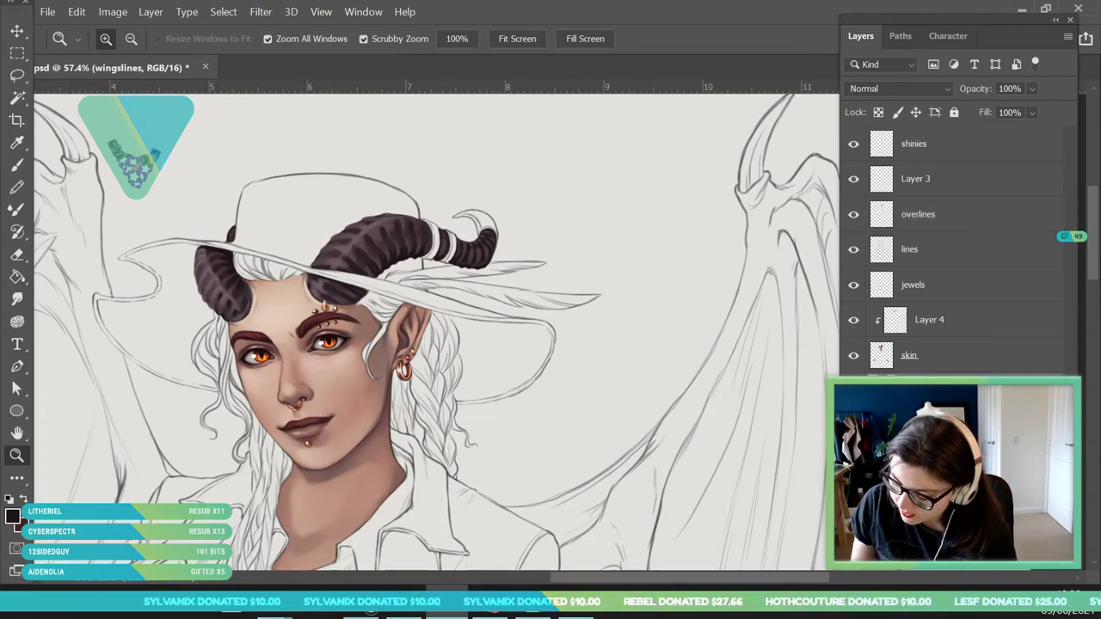
left_click(1009, 558)
Sample a dark red-brown from the hoop earring and fill the right-hand horn's two bands and curled tip with a 12 px brush.
left_click_drag(424, 379, 526, 543)
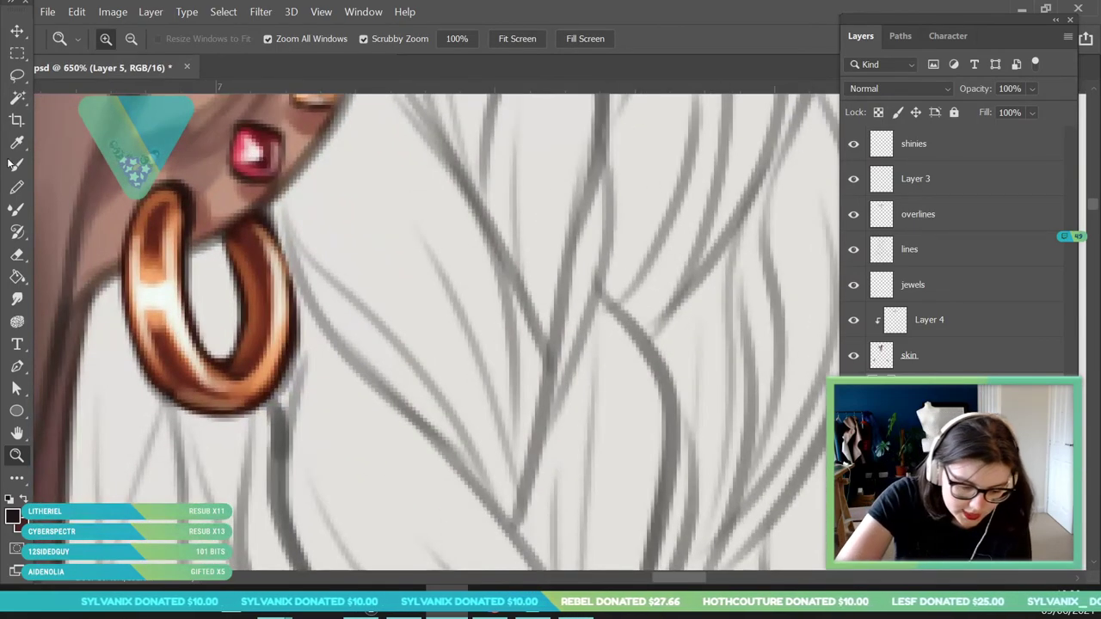
left_click(17, 143)
left_click(183, 357)
key("z")
scroll(369, 370, "down", 10)
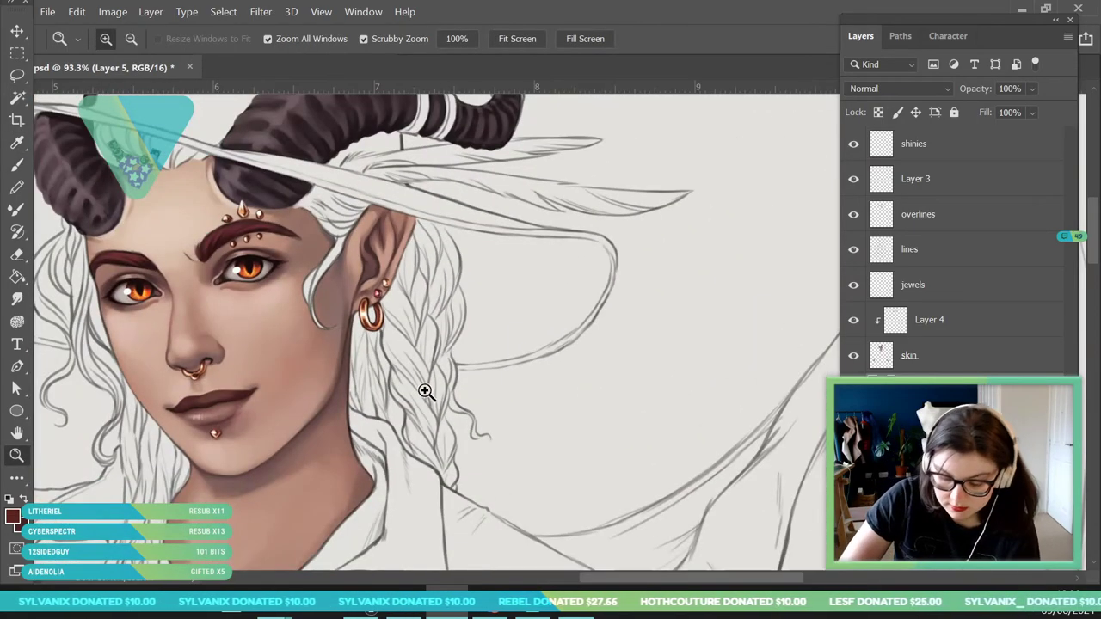
scroll(457, 268, "up", 6)
key("b")
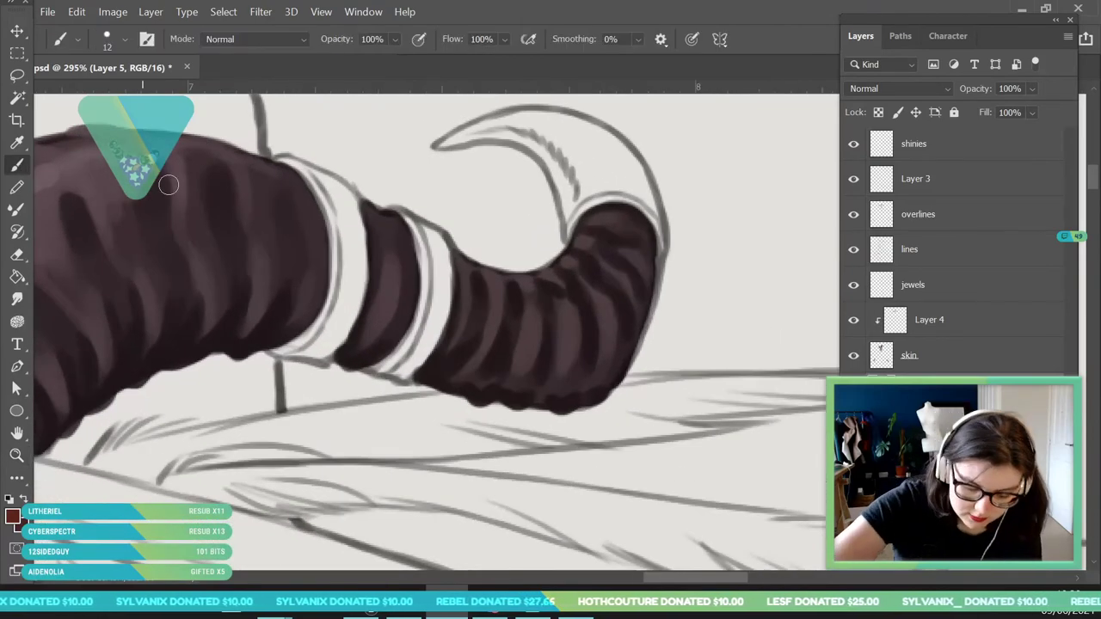
mouse_move(276, 167)
left_mouse_down()
mouse_move(325, 183)
mouse_move(366, 229)
left_mouse_up()
mouse_move(289, 350)
left_mouse_down()
mouse_move(345, 354)
mouse_move(297, 321)
mouse_move(365, 333)
mouse_move(335, 297)
mouse_move(377, 259)
mouse_move(298, 185)
left_mouse_up()
mouse_move(378, 215)
left_mouse_down()
mouse_move(435, 236)
mouse_move(439, 280)
left_mouse_up()
mouse_move(391, 379)
left_mouse_down()
mouse_move(365, 361)
mouse_move(406, 374)
mouse_move(382, 346)
mouse_move(431, 355)
mouse_move(435, 335)
mouse_move(413, 263)
mouse_move(452, 271)
left_mouse_up()
mouse_move(441, 145)
left_mouse_down()
mouse_move(551, 121)
mouse_move(445, 149)
mouse_move(550, 152)
mouse_move(523, 136)
mouse_move(574, 191)
left_mouse_up()
mouse_move(500, 138)
left_mouse_down()
mouse_move(559, 170)
mouse_move(552, 163)
mouse_move(549, 174)
mouse_move(557, 177)
mouse_move(534, 143)
mouse_move(574, 237)
mouse_move(567, 203)
mouse_move(571, 233)
mouse_move(588, 151)
mouse_move(516, 117)
mouse_move(600, 143)
mouse_move(589, 128)
mouse_move(575, 144)
mouse_move(598, 234)
mouse_move(582, 135)
mouse_move(637, 200)
mouse_move(594, 127)
mouse_move(658, 247)
mouse_move(652, 219)
mouse_move(638, 316)
left_mouse_up()
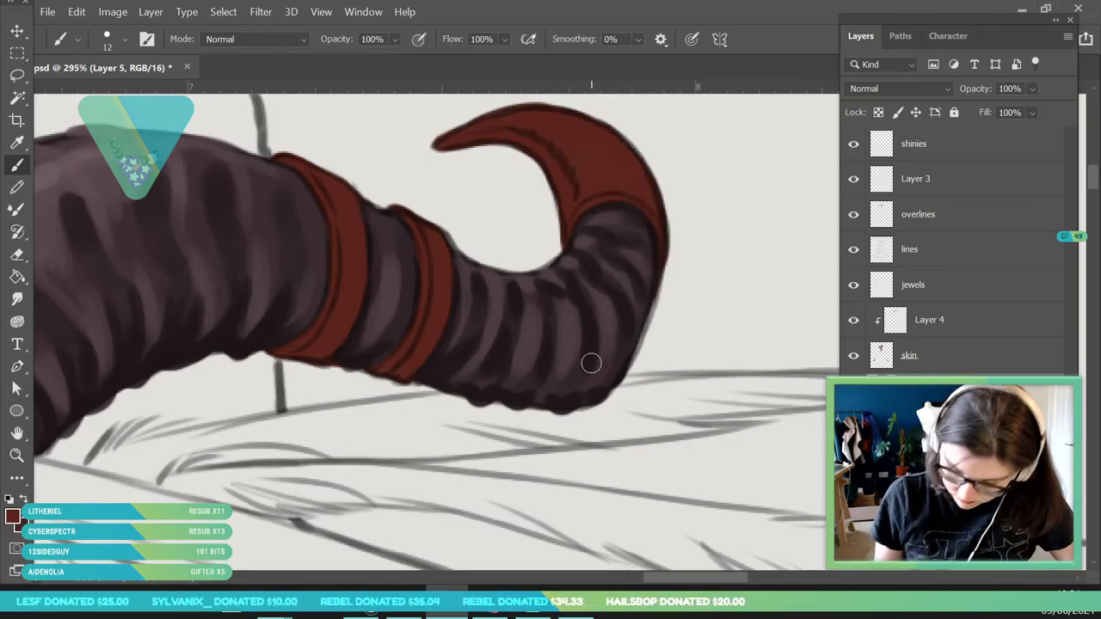
left_click(17, 254)
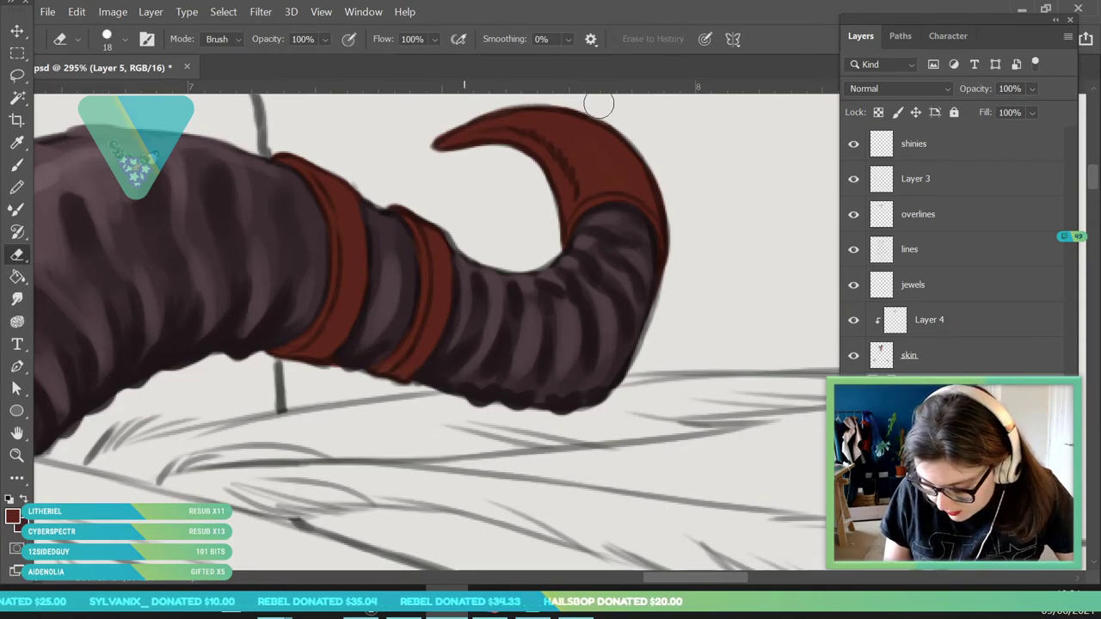
Select the overlines layer and sample a brighter reddish-brown from the hoop earring.
left_click(16, 455)
left_click_drag(474, 263, 369, 419)
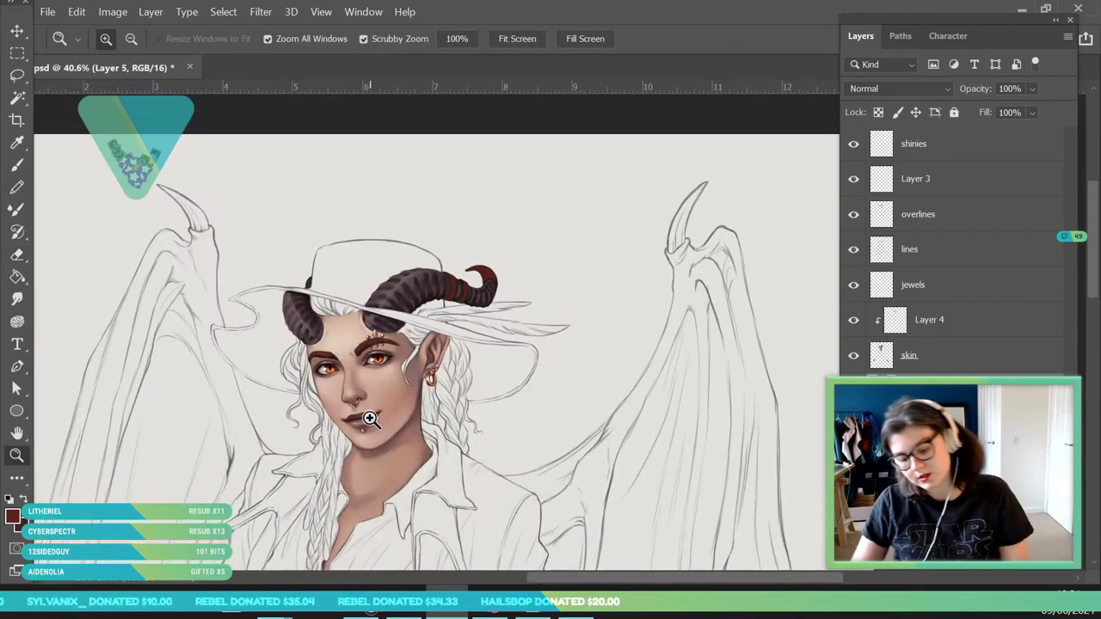
left_click(959, 225)
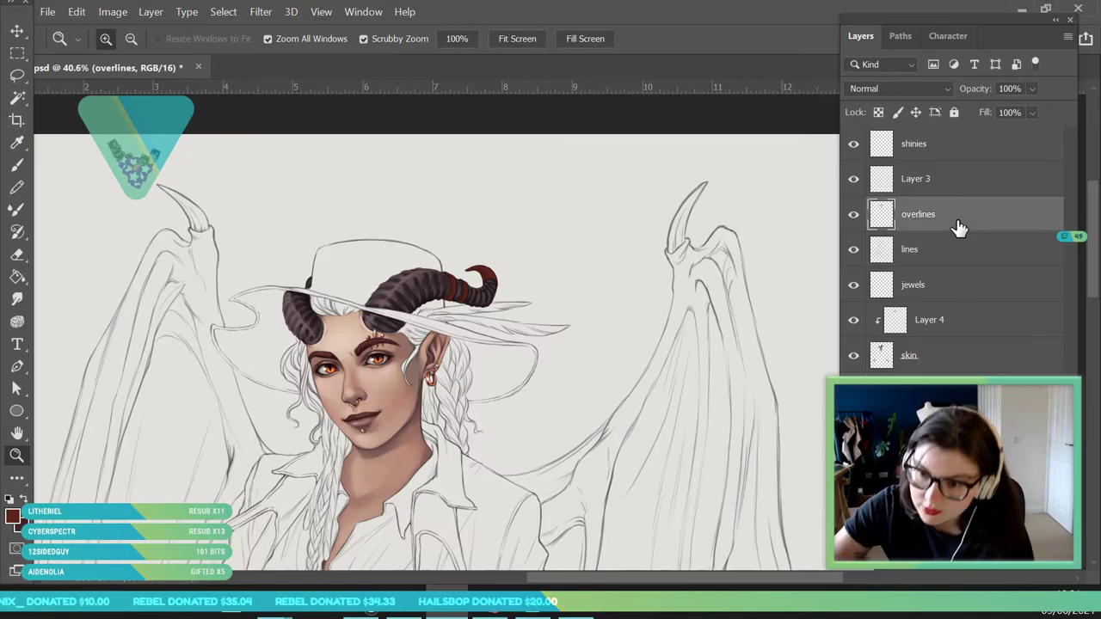
left_click_drag(444, 379, 461, 492)
left_click_drag(264, 322, 155, 231)
key("i")
mouse_move(310, 420)
left_mouse_down()
mouse_move(313, 430)
mouse_move(301, 428)
left_mouse_up()
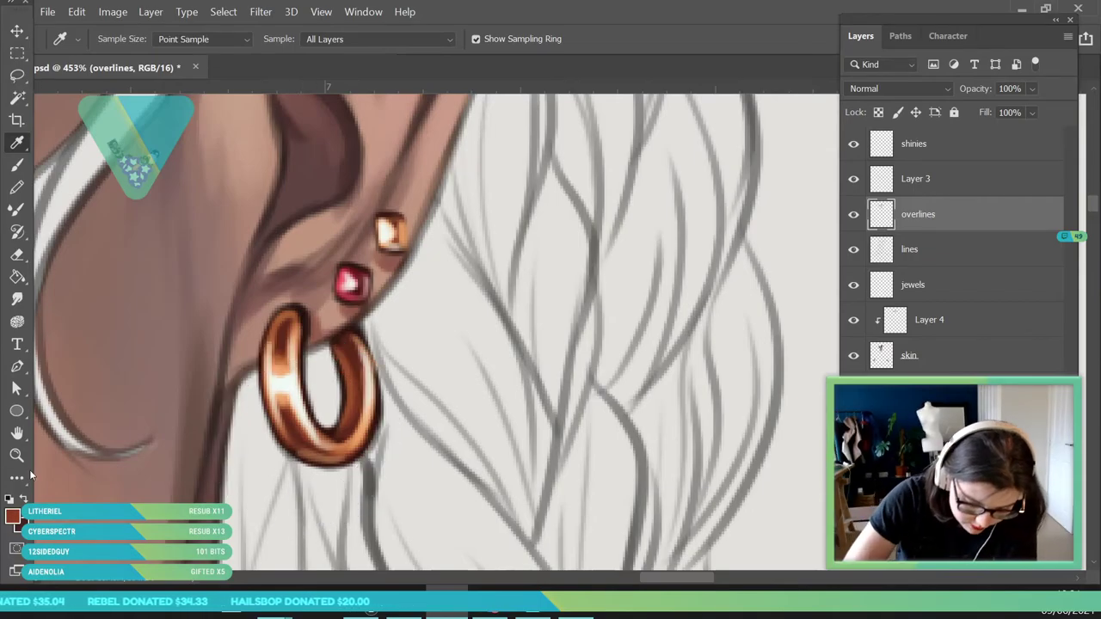
Paint the brighter reddish-brown over the right-hand horn's two bands with a 7 px brush, leaving darker creases.
key("z")
left_click_drag(287, 360, 184, 354)
left_click_drag(378, 101, 460, 129)
left_click_drag(230, 243, 170, 225)
key("b")
left_click(114, 43)
left_click_drag(104, 95, 99, 95)
left_click(279, 282)
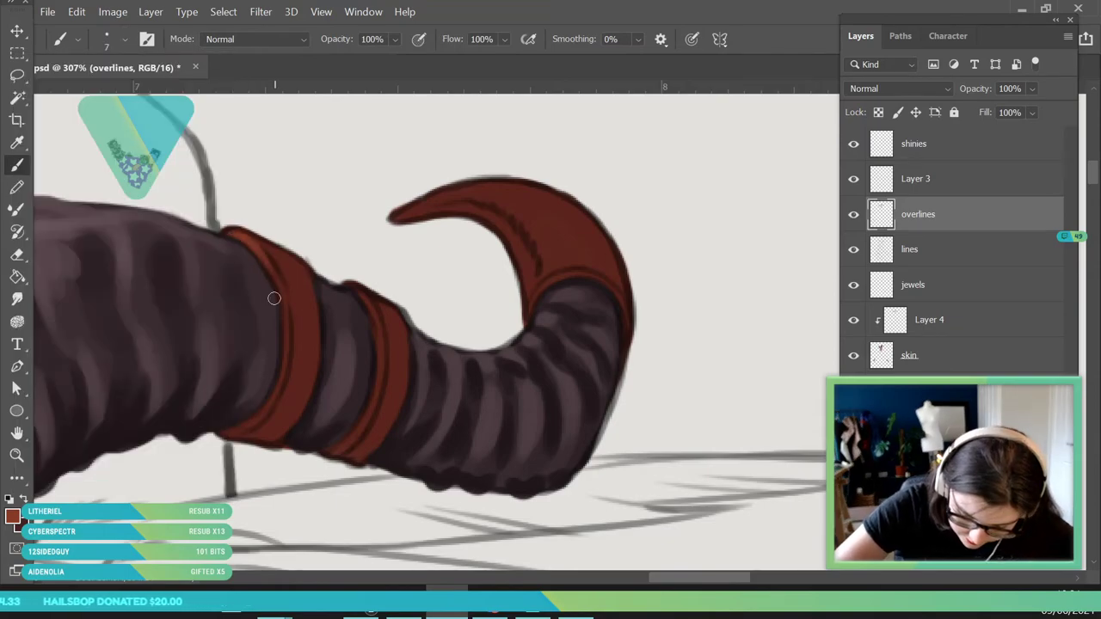
mouse_move(262, 251)
left_mouse_down()
mouse_move(283, 299)
mouse_move(279, 390)
left_mouse_up()
left_click_drag(232, 435, 274, 377)
mouse_move(275, 251)
left_mouse_down()
mouse_move(296, 297)
mouse_move(301, 363)
left_mouse_up()
left_click_drag(301, 270, 315, 401)
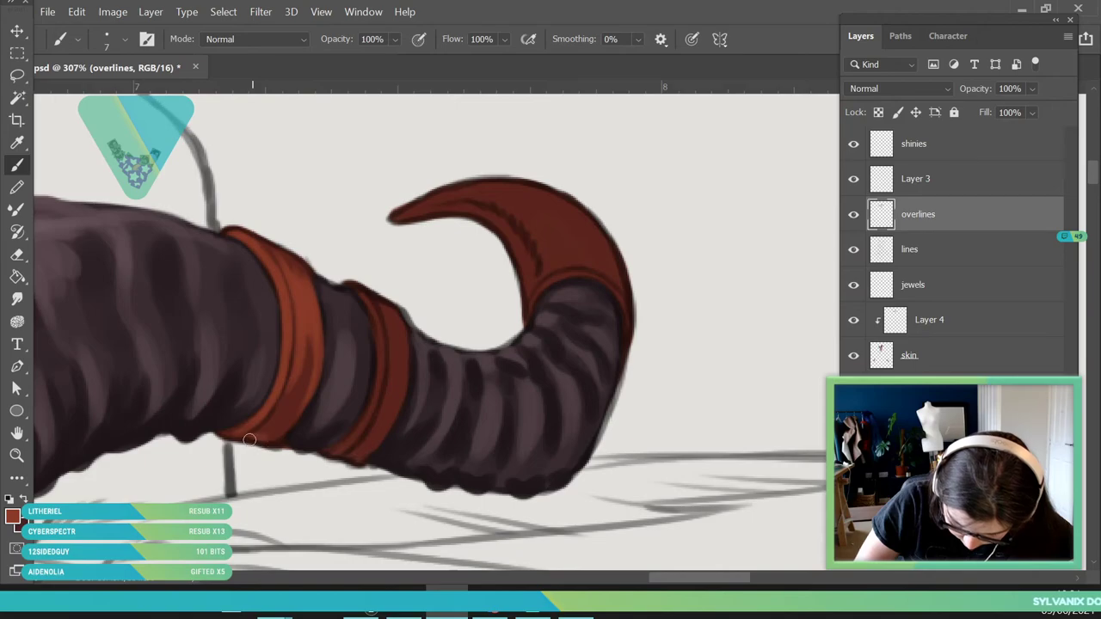
mouse_move(378, 310)
left_mouse_down()
mouse_move(384, 359)
mouse_move(366, 422)
left_mouse_up()
mouse_move(388, 329)
left_mouse_down()
mouse_move(398, 393)
mouse_move(388, 449)
left_mouse_up()
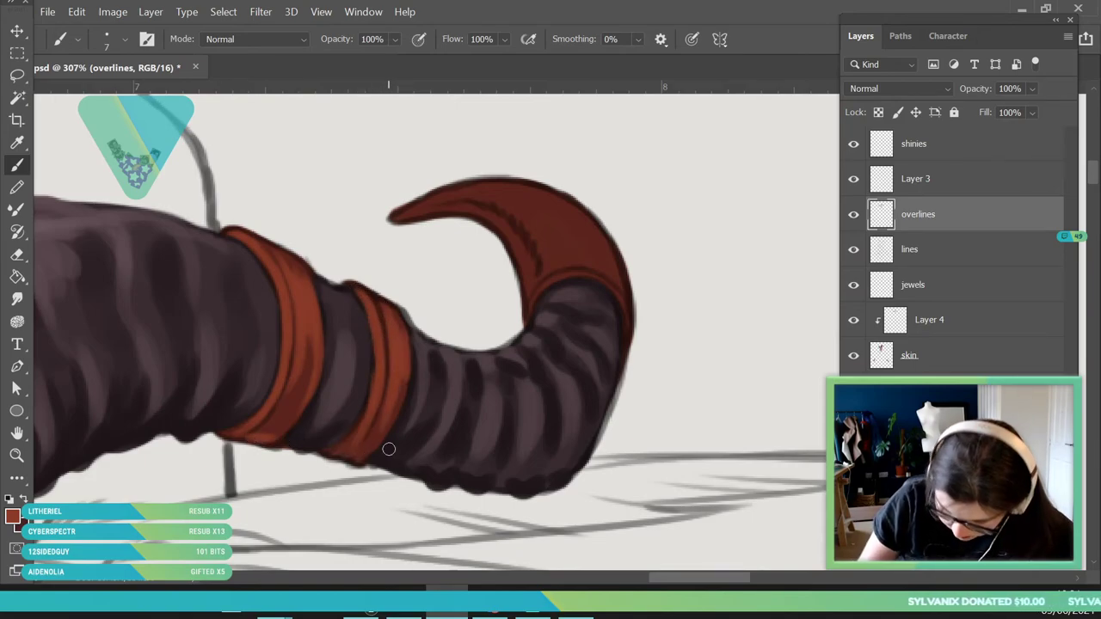
Paint the brighter reddish-brown over the horn's curled tip, along its inner edge, middle and outer side.
mouse_move(395, 220)
left_mouse_down()
mouse_move(503, 216)
mouse_move(502, 226)
mouse_move(476, 208)
mouse_move(523, 263)
left_mouse_up()
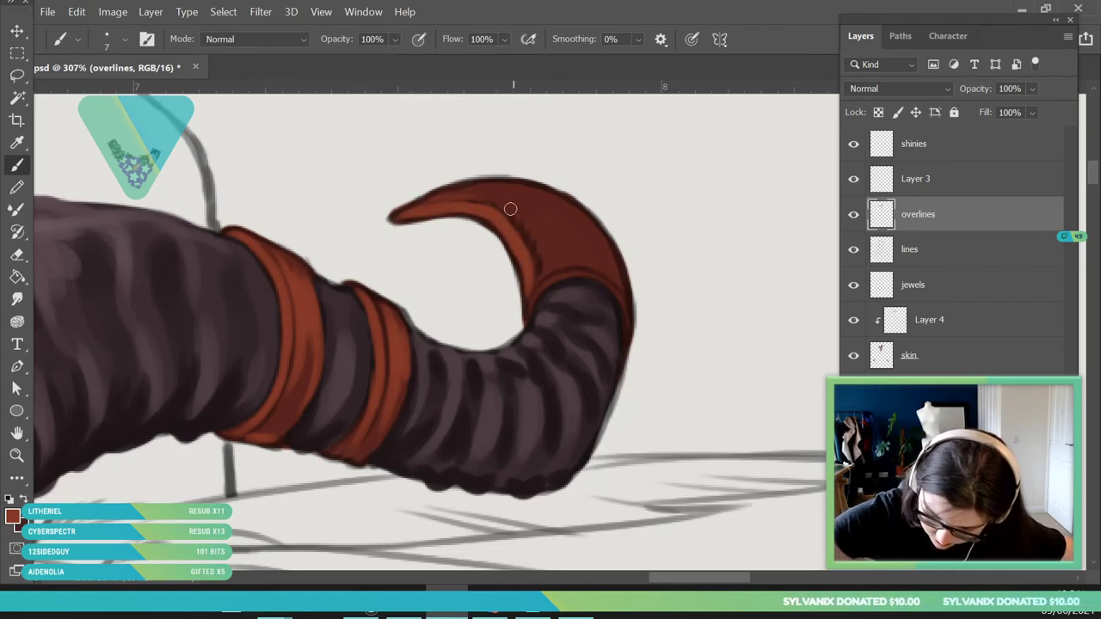
mouse_move(500, 207)
left_mouse_down()
mouse_move(553, 238)
mouse_move(568, 296)
mouse_move(542, 270)
left_mouse_up()
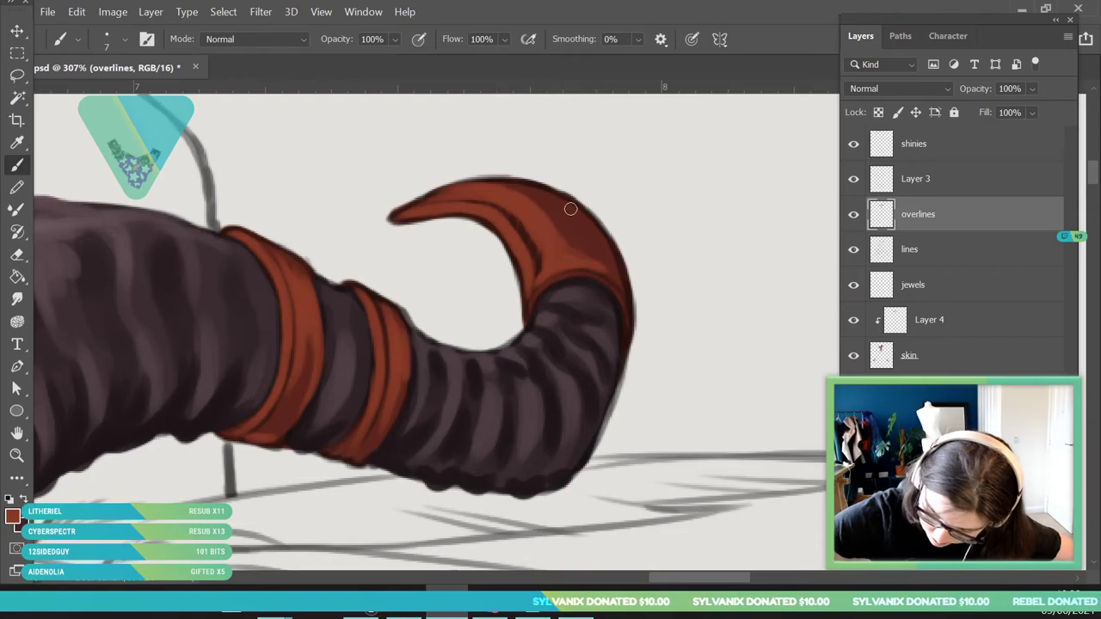
left_click_drag(587, 222, 623, 290)
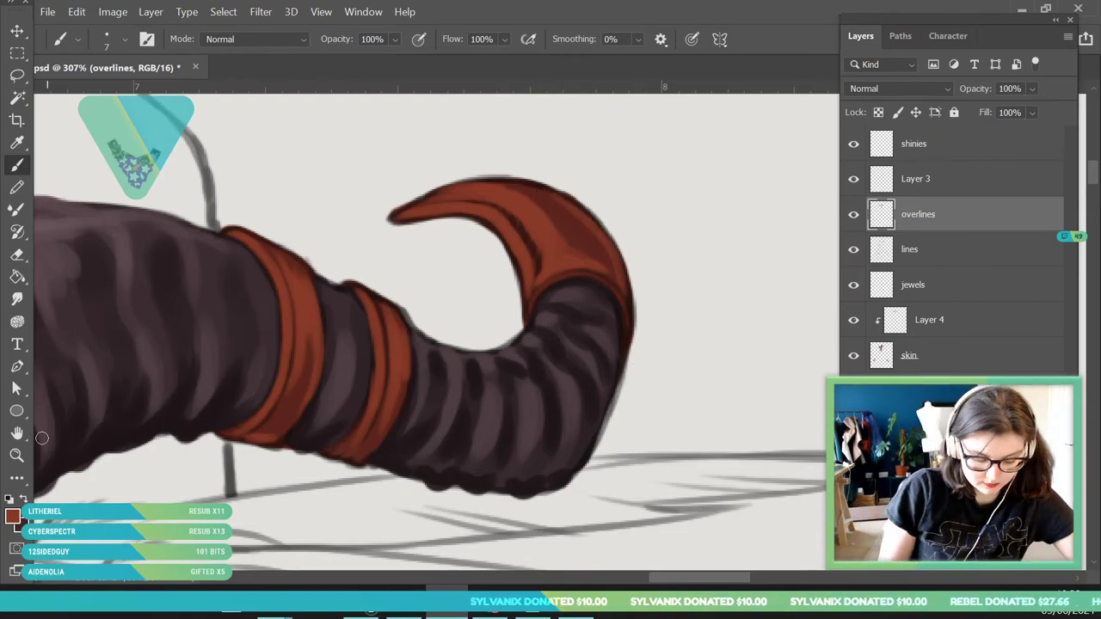
Sample a light copper-orange from the hoop earring as the next metal highlight colour.
left_click(18, 455)
left_click_drag(496, 303, 423, 428)
scroll(431, 370, "up", 5)
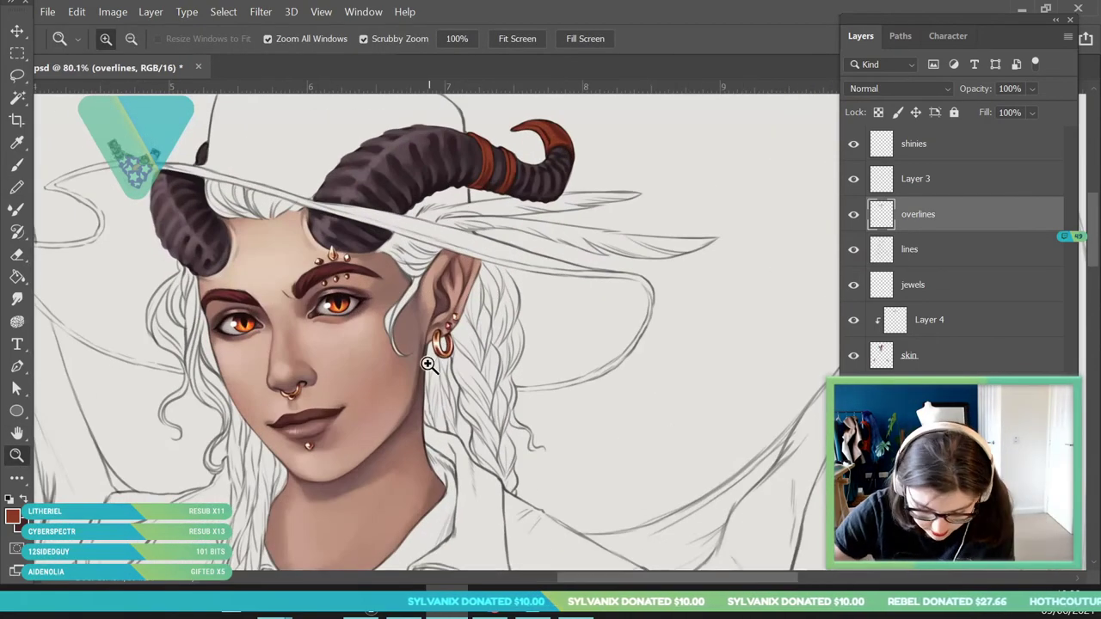
scroll(477, 394, "up", 8)
scroll(297, 197, "up", 2)
key("i")
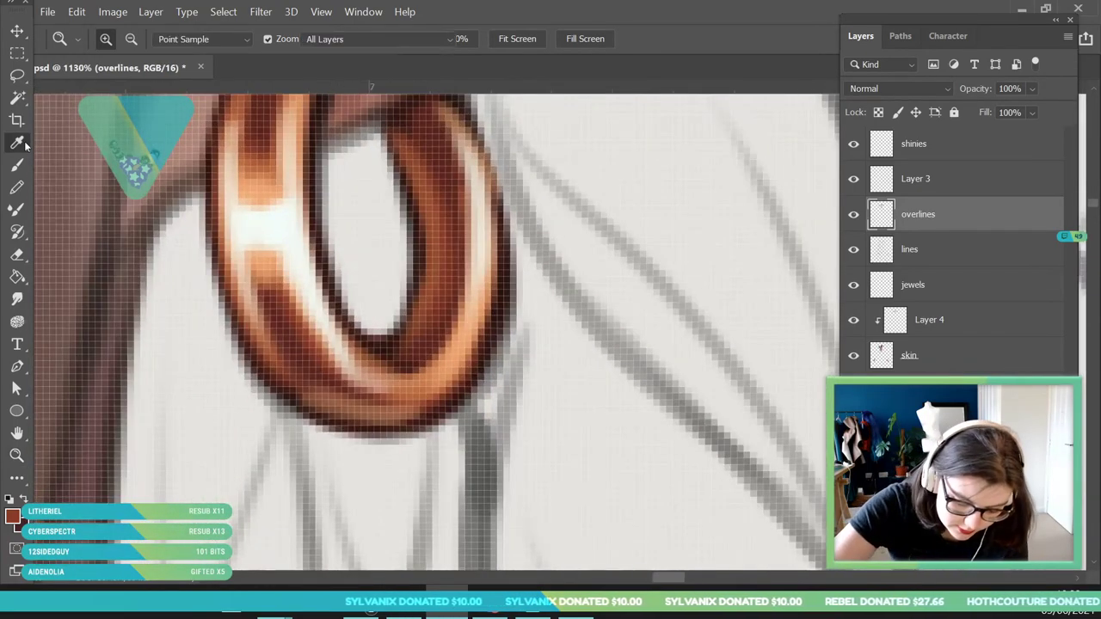
left_click_drag(317, 315, 332, 321)
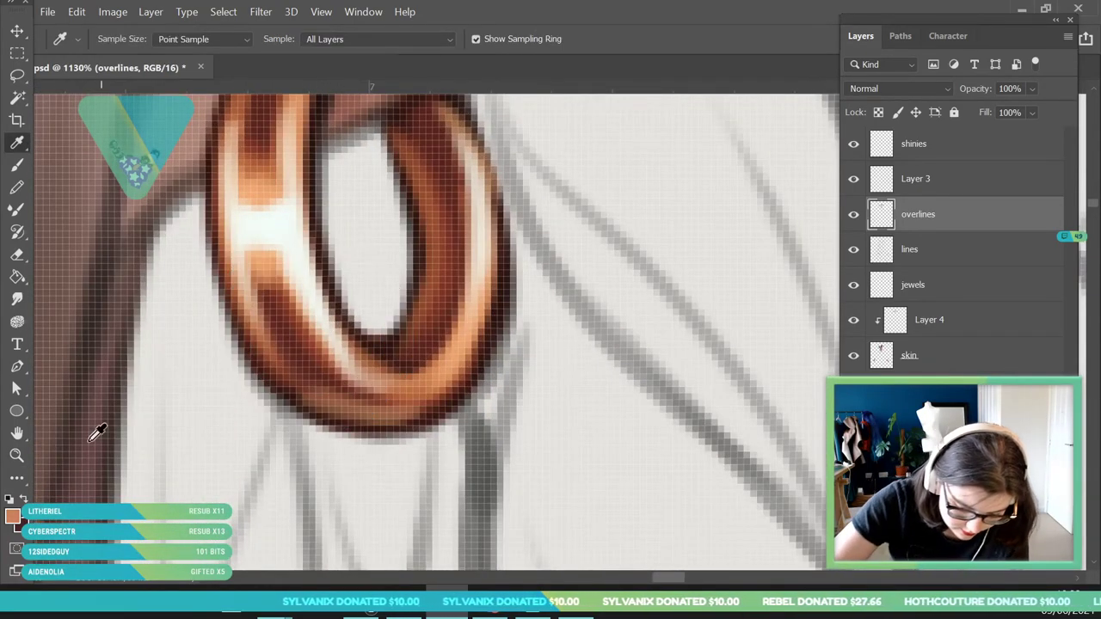
Paint light copper-orange highlights along the left ridges of the right-hand horn's two bands, reducing the brush to 6 px.
key("z")
scroll(350, 336, "down", 10)
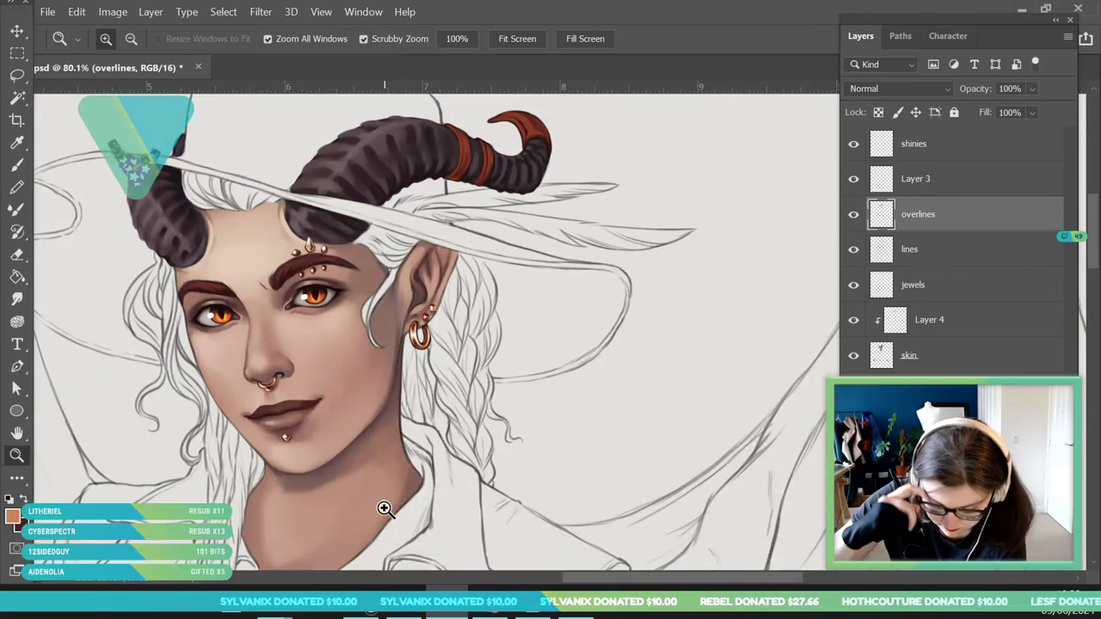
scroll(507, 183, "up", 5)
key("b")
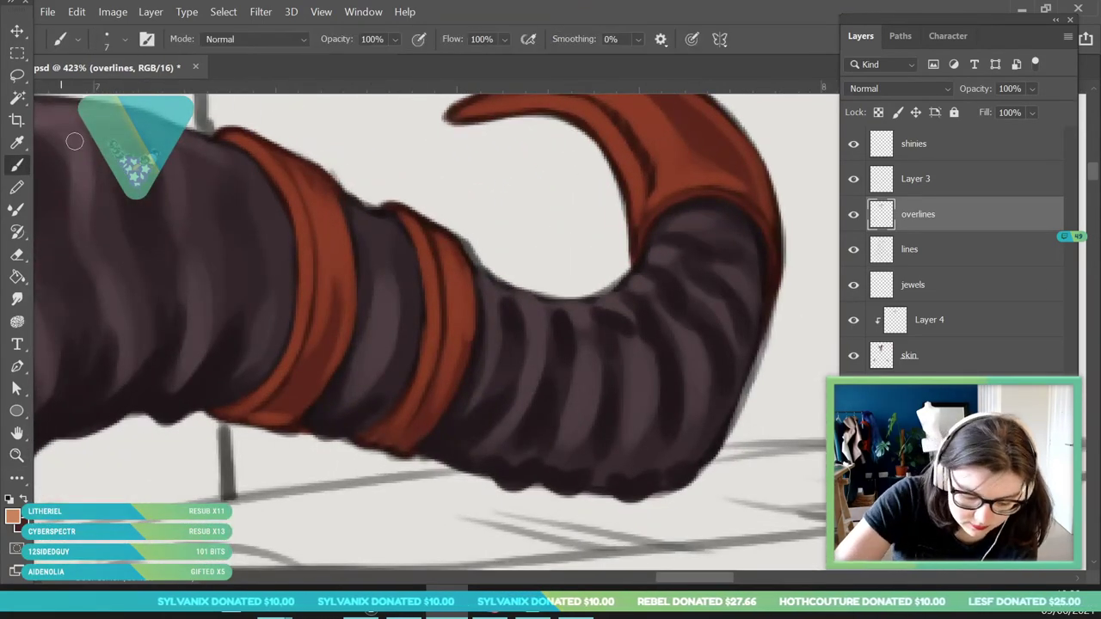
mouse_move(241, 140)
left_mouse_down()
mouse_move(282, 177)
mouse_move(250, 147)
mouse_move(285, 246)
left_mouse_up()
mouse_move(265, 161)
left_mouse_down()
mouse_move(288, 219)
mouse_move(307, 370)
left_mouse_up()
left_click(126, 39)
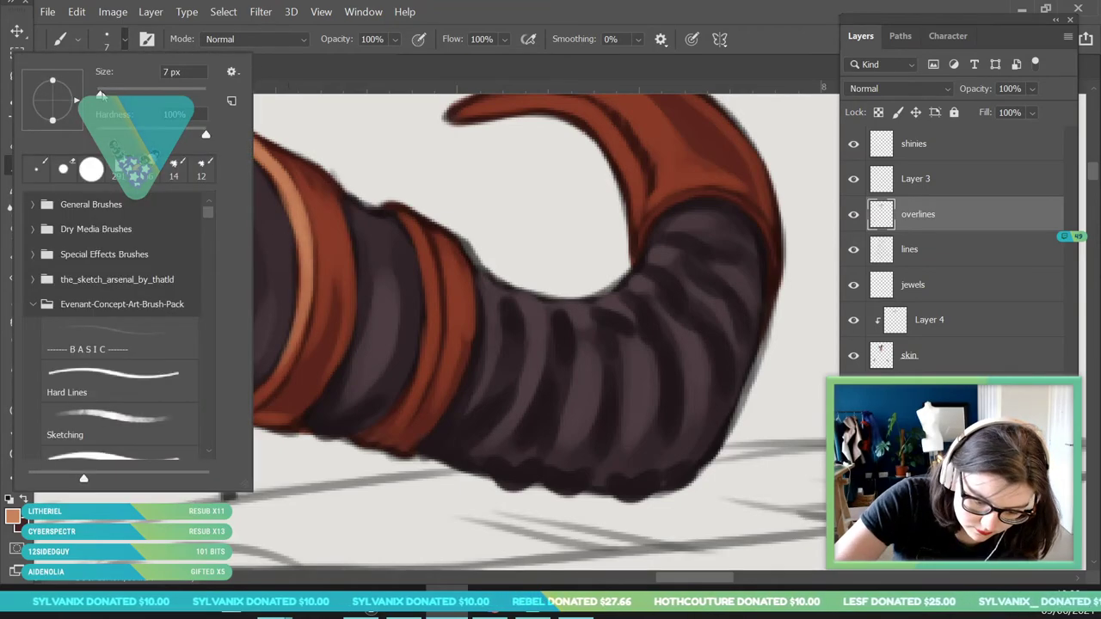
left_click(416, 240)
mouse_move(389, 204)
left_mouse_down()
mouse_move(427, 318)
mouse_move(430, 426)
left_mouse_up()
left_click_drag(308, 182, 329, 325)
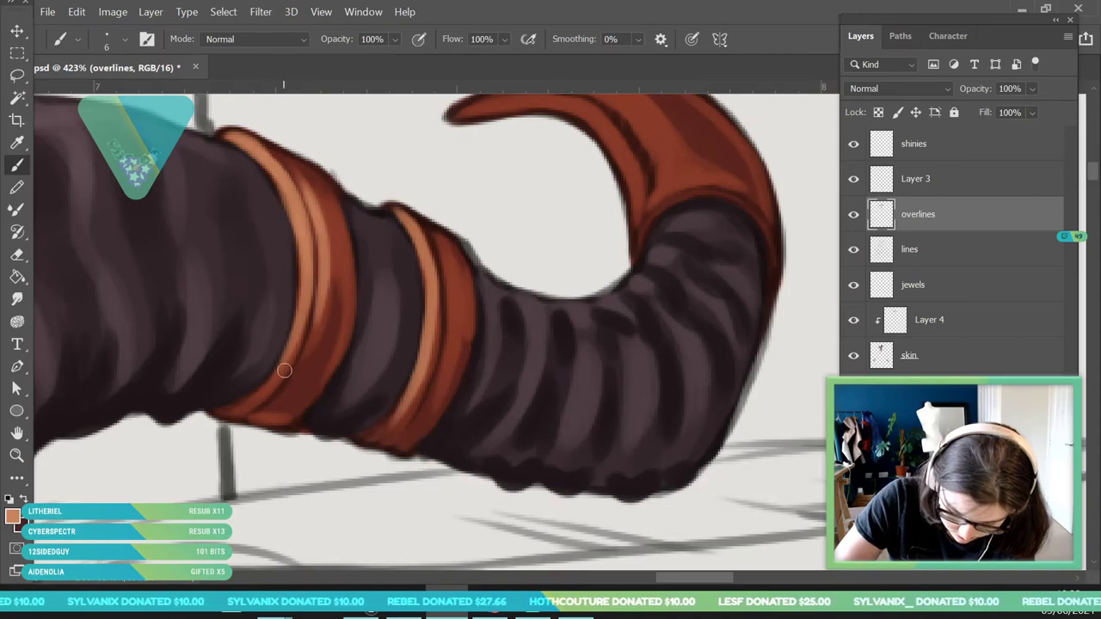
Extend the copper-orange over the two bands' right sides, lower ends and upper edges, keeping the dark creases.
mouse_move(324, 216)
left_mouse_down()
mouse_move(349, 300)
mouse_move(348, 353)
left_mouse_up()
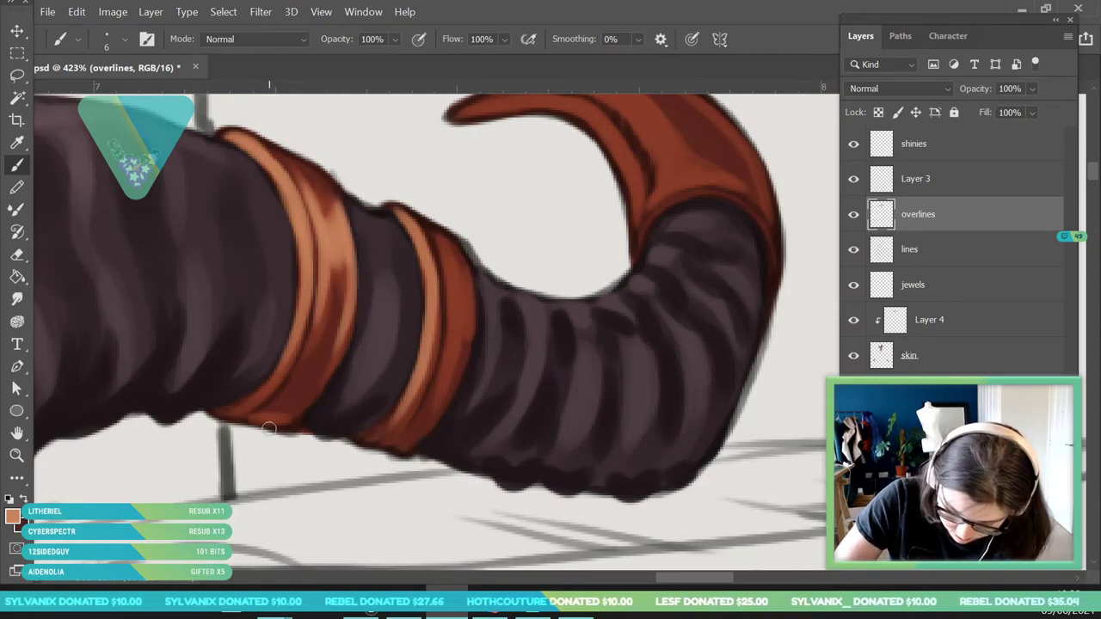
mouse_move(447, 256)
left_mouse_down()
mouse_move(467, 355)
mouse_move(452, 357)
left_mouse_up()
left_click_drag(398, 446, 430, 406)
mouse_move(281, 399)
left_mouse_down()
mouse_move(262, 420)
mouse_move(302, 404)
mouse_move(324, 377)
left_mouse_up()
left_click_drag(306, 175, 256, 138)
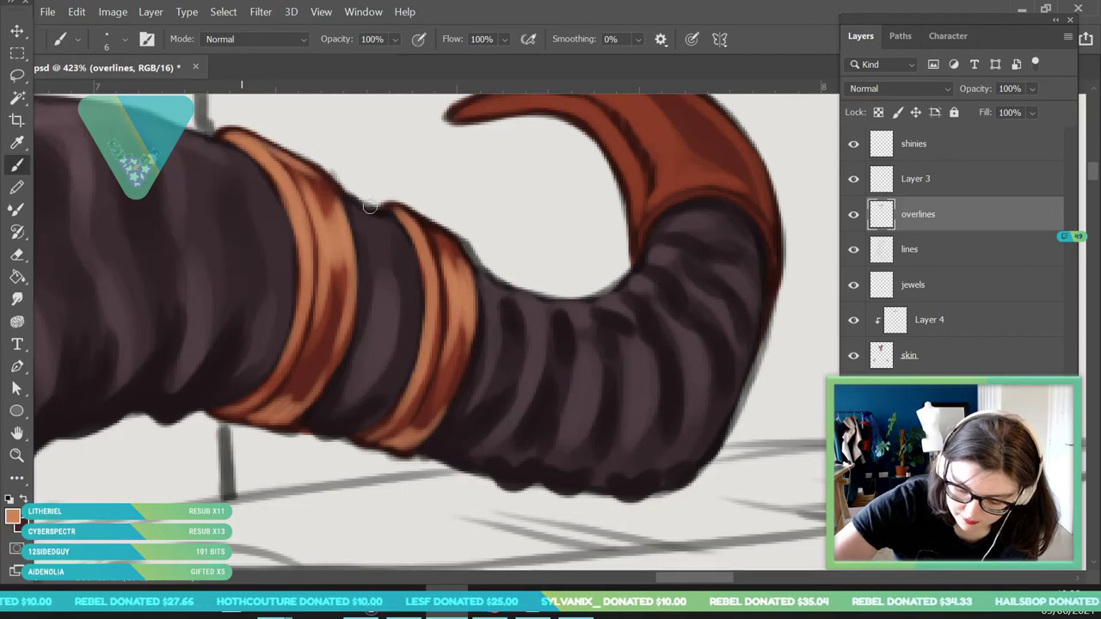
left_click_drag(397, 209, 464, 248)
Paint the light copper-orange along the horn's curled tip, covering its inner edge, middle and base with the 6 px brush.
left_click(17, 456)
left_click_drag(352, 386, 258, 398)
left_click_drag(396, 335, 418, 332)
left_click(18, 166)
mouse_move(273, 252)
left_mouse_down()
mouse_move(363, 242)
mouse_move(313, 245)
mouse_move(373, 277)
mouse_move(338, 243)
mouse_move(446, 335)
mouse_move(420, 299)
mouse_move(432, 371)
left_mouse_up()
mouse_move(276, 246)
left_mouse_down()
mouse_move(389, 236)
mouse_move(333, 225)
left_mouse_up()
left_click_drag(285, 242, 383, 214)
left_click_drag(294, 242, 417, 218)
mouse_move(432, 264)
left_mouse_down()
mouse_move(474, 328)
mouse_move(456, 296)
mouse_move(465, 311)
mouse_move(438, 351)
mouse_move(533, 327)
left_mouse_up()
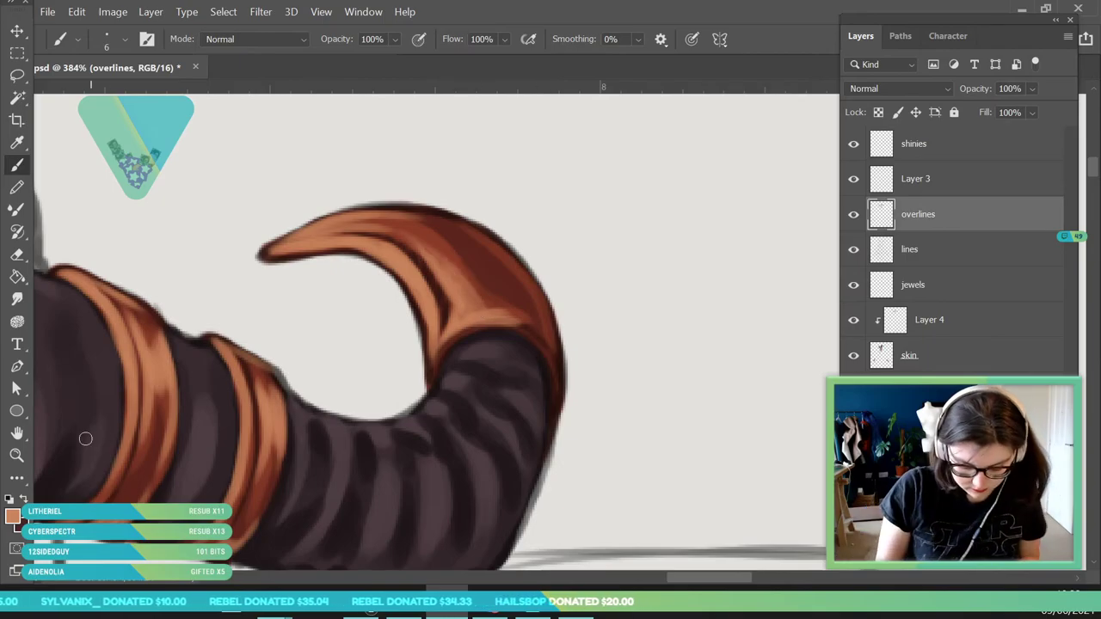
Sample a lighter orange from the hoop earring as the next metal highlight colour.
key("z")
left_click_drag(368, 240, 292, 428)
left_click_drag(386, 341, 435, 407)
mouse_move(391, 318)
left_mouse_down()
mouse_move(418, 498)
mouse_move(364, 386)
mouse_move(422, 491)
left_mouse_up()
left_click(24, 155)
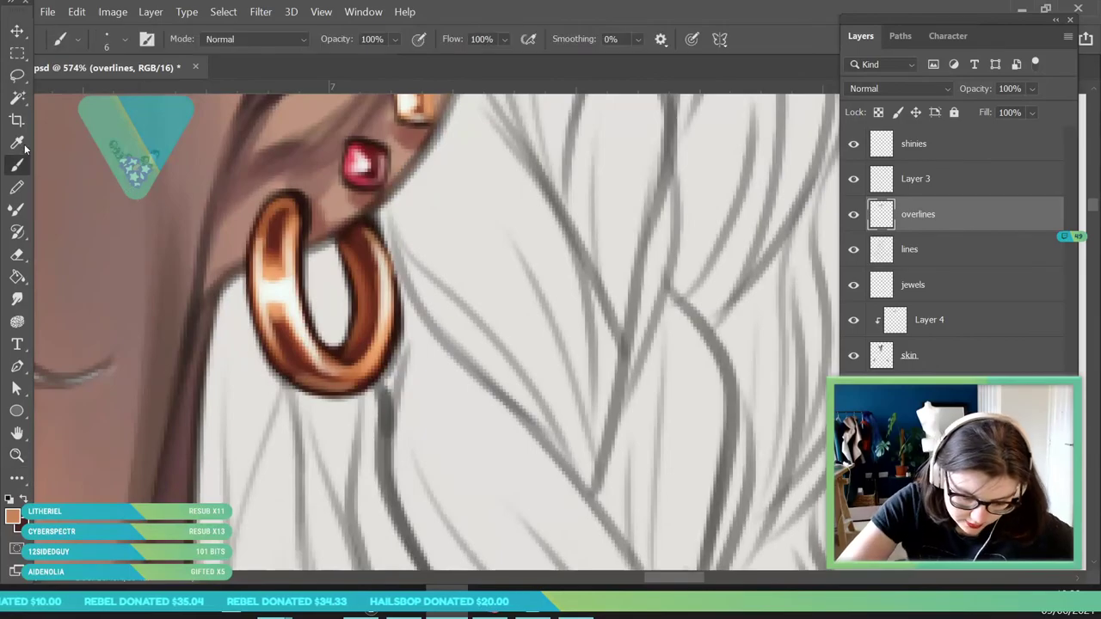
key("i")
left_click(273, 268)
Paint the lighter orange over the raised parts of the right-hand horn's two bands.
key("z")
mouse_move(267, 335)
left_mouse_down()
mouse_move(218, 456)
mouse_move(197, 475)
left_mouse_up()
left_click_drag(326, 209, 366, 250)
left_click_drag(289, 201, 310, 215)
left_click(17, 166)
mouse_move(194, 179)
left_mouse_down()
mouse_move(211, 226)
mouse_move(251, 326)
left_mouse_up()
left_click_drag(221, 221, 238, 372)
left_click_drag(230, 202, 263, 325)
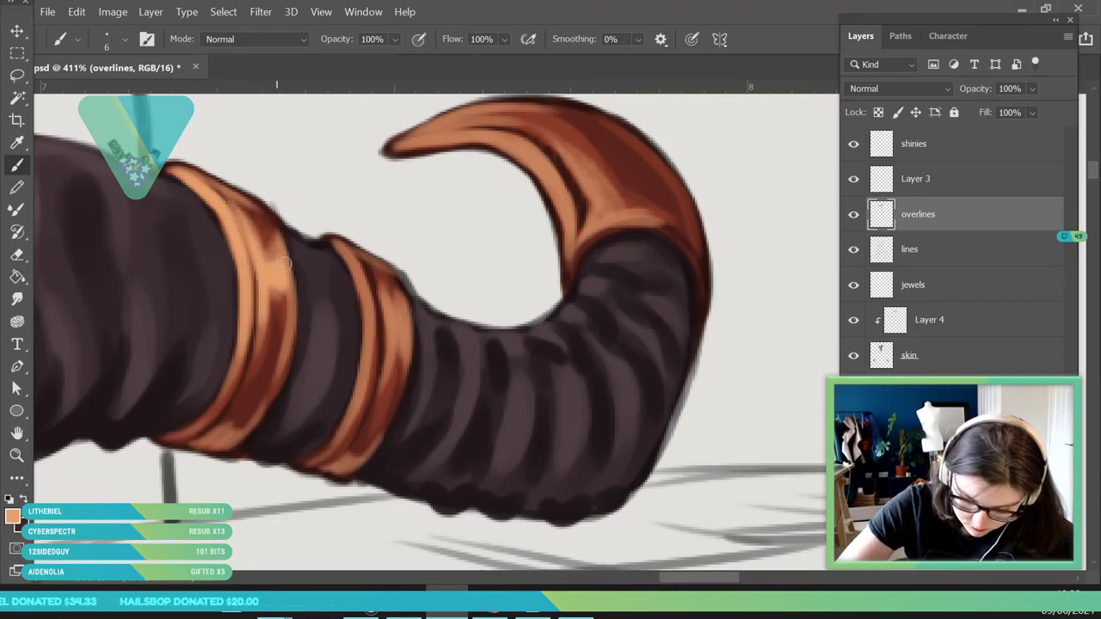
left_click_drag(277, 241, 286, 320)
left_click_drag(356, 262, 370, 355)
left_click_drag(378, 277, 406, 356)
Brighten the horn's curled tip with the lighter orange along its inner edge, middle and base.
mouse_move(418, 146)
left_mouse_down()
mouse_move(490, 137)
mouse_move(545, 176)
left_mouse_up()
left_click_drag(512, 142, 569, 251)
mouse_move(522, 125)
left_mouse_down()
mouse_move(590, 214)
mouse_move(505, 119)
mouse_move(610, 186)
mouse_move(543, 135)
mouse_move(607, 209)
mouse_move(600, 201)
mouse_move(580, 258)
mouse_move(654, 222)
mouse_move(608, 218)
mouse_move(670, 243)
left_mouse_up()
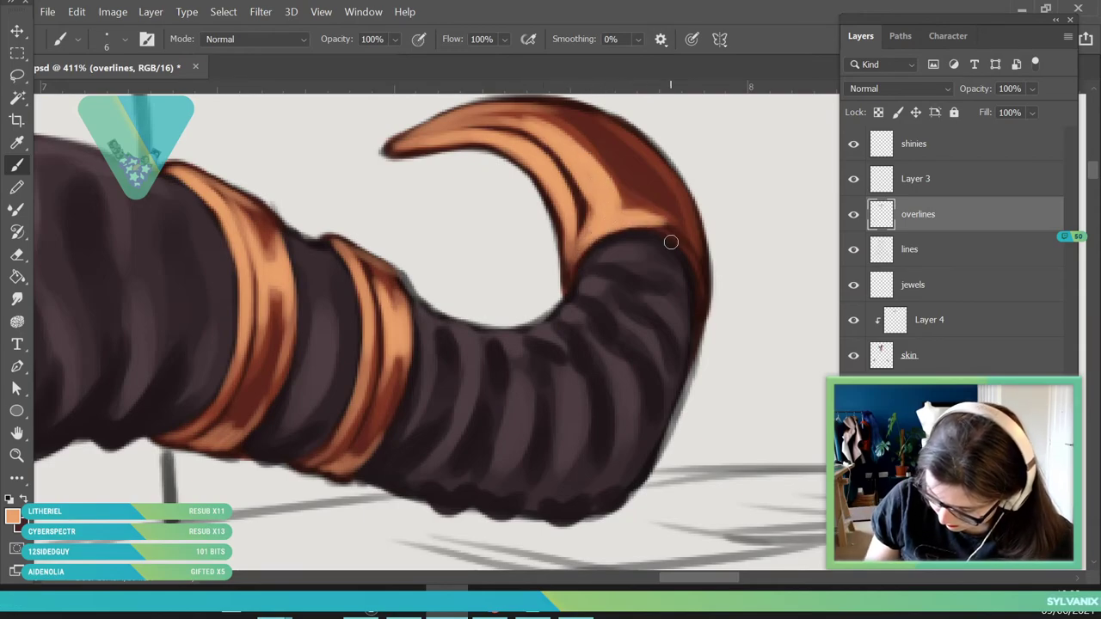
mouse_move(470, 121)
left_mouse_down()
mouse_move(566, 138)
mouse_move(534, 130)
mouse_move(617, 218)
left_mouse_up()
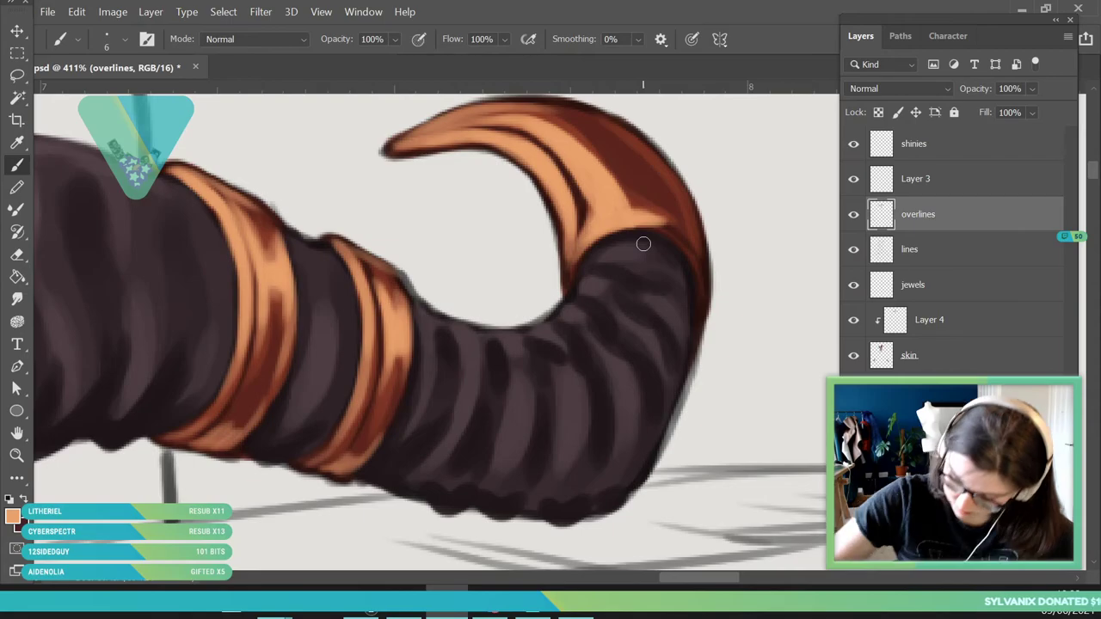
Sample the near-white highlight from the hoop earring as the brightest metal colour.
key("z")
left_click_drag(442, 297, 284, 344)
left_click_drag(445, 371, 433, 477)
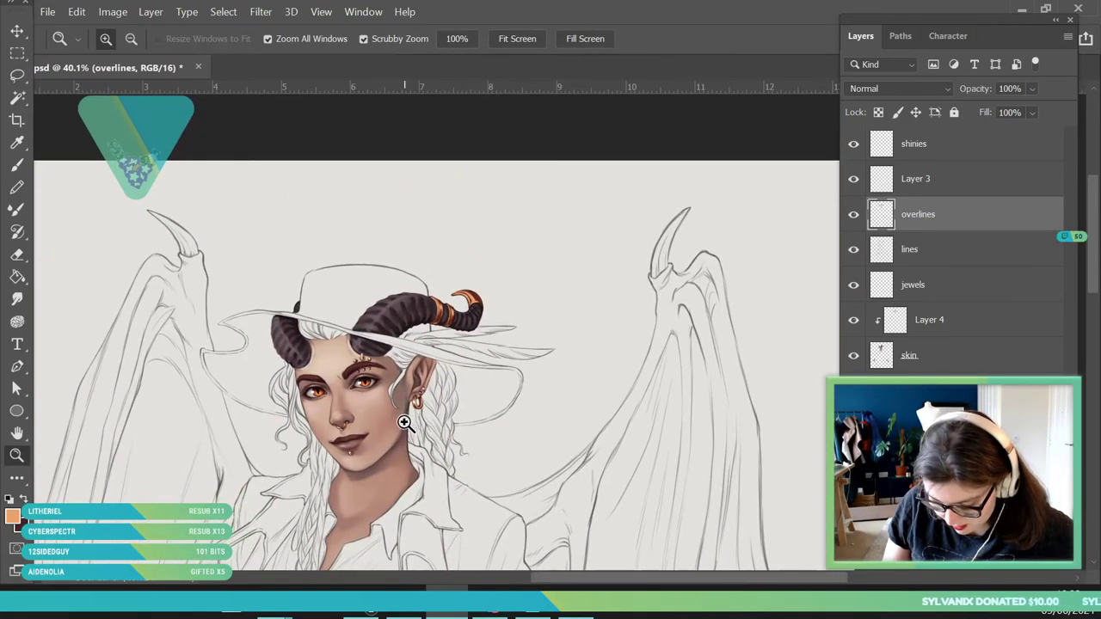
left_click_drag(407, 420, 452, 482)
left_click_drag(439, 408, 512, 478)
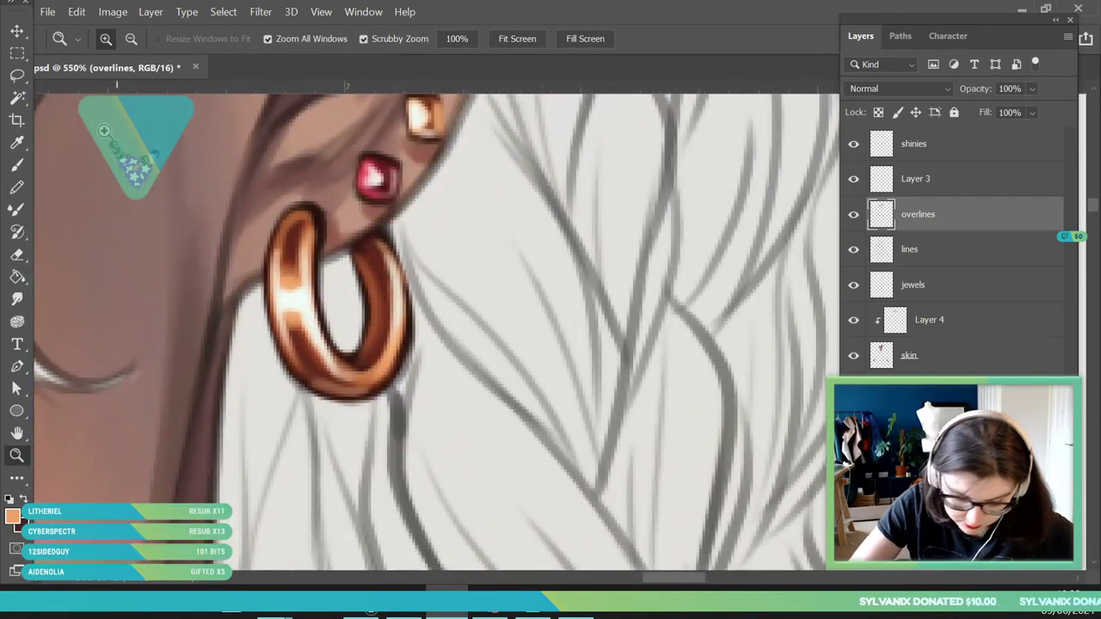
key("i")
left_click(293, 310)
Paint near-white glints on the ridges and lower ends of the horn's two metal bands with the 6 px brush.
key("z")
left_click_drag(263, 313, 182, 447)
mouse_move(328, 122)
left_mouse_down()
mouse_move(365, 239)
mouse_move(289, 227)
left_mouse_up()
key("i")
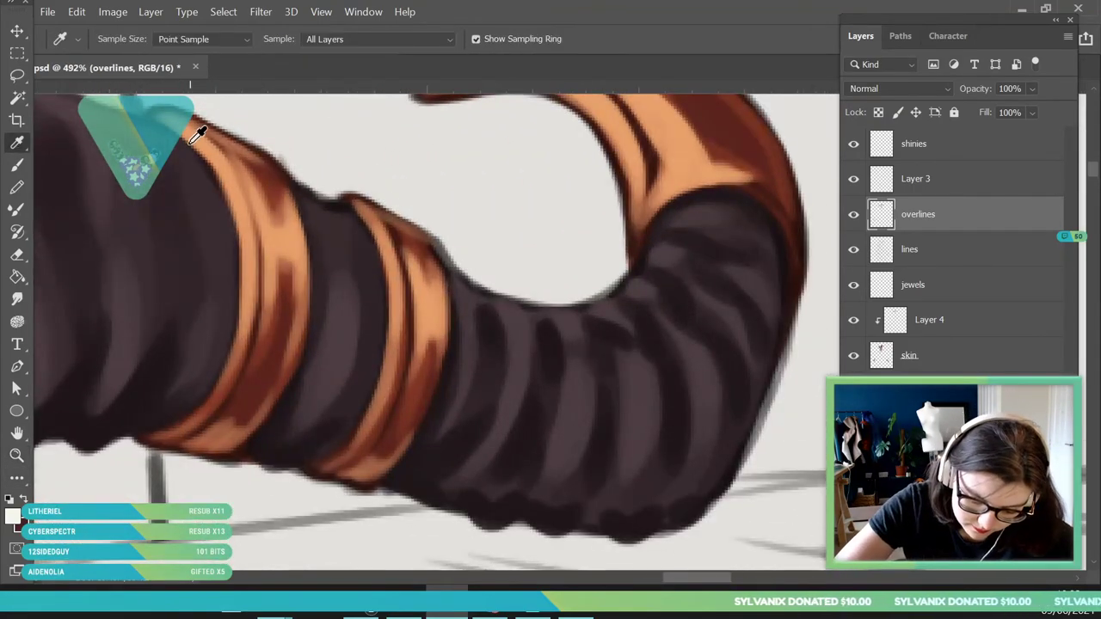
key("b")
mouse_move(165, 119)
left_mouse_down()
mouse_move(208, 146)
mouse_move(244, 228)
mouse_move(276, 233)
mouse_move(293, 327)
left_mouse_up()
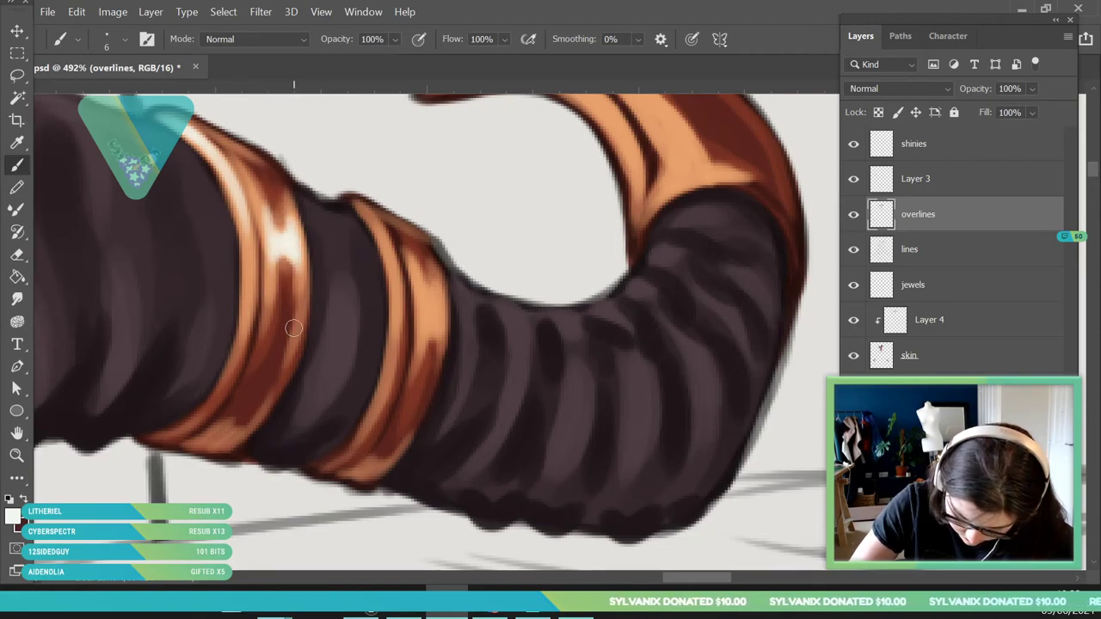
left_click_drag(413, 284, 443, 368)
left_click_drag(383, 222, 396, 361)
mouse_move(155, 440)
left_mouse_down()
mouse_move(347, 475)
mouse_move(366, 451)
left_mouse_up()
Paint near-white glints along the curled tip's inner edge, beside its dark crease and through its middle.
left_click(17, 456)
left_click_drag(256, 357, 209, 378)
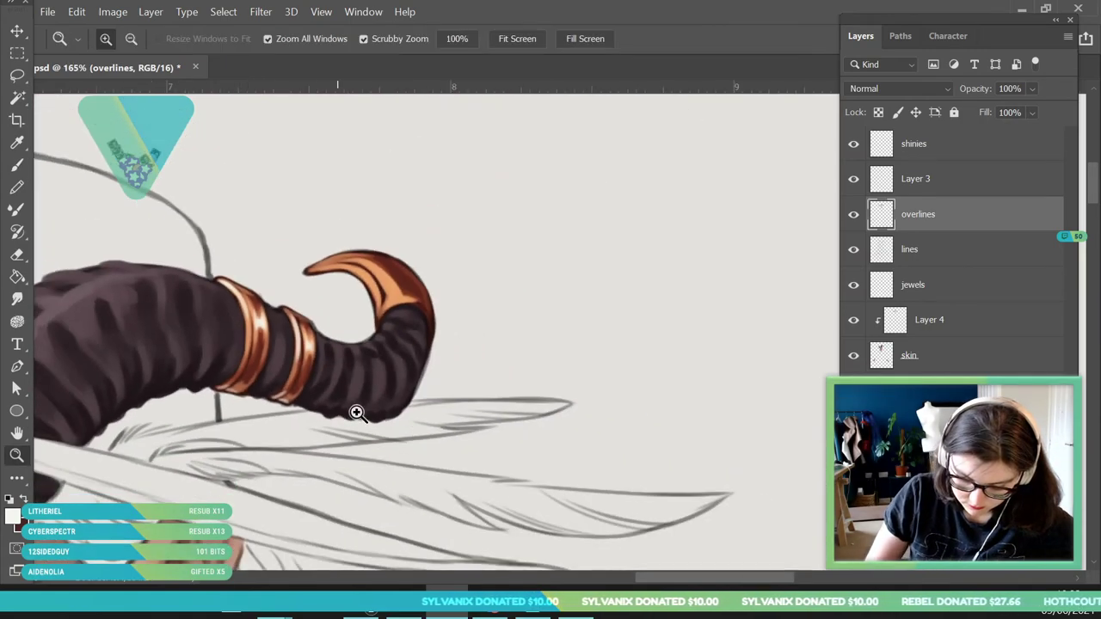
left_click_drag(360, 291, 391, 357)
left_click(17, 167)
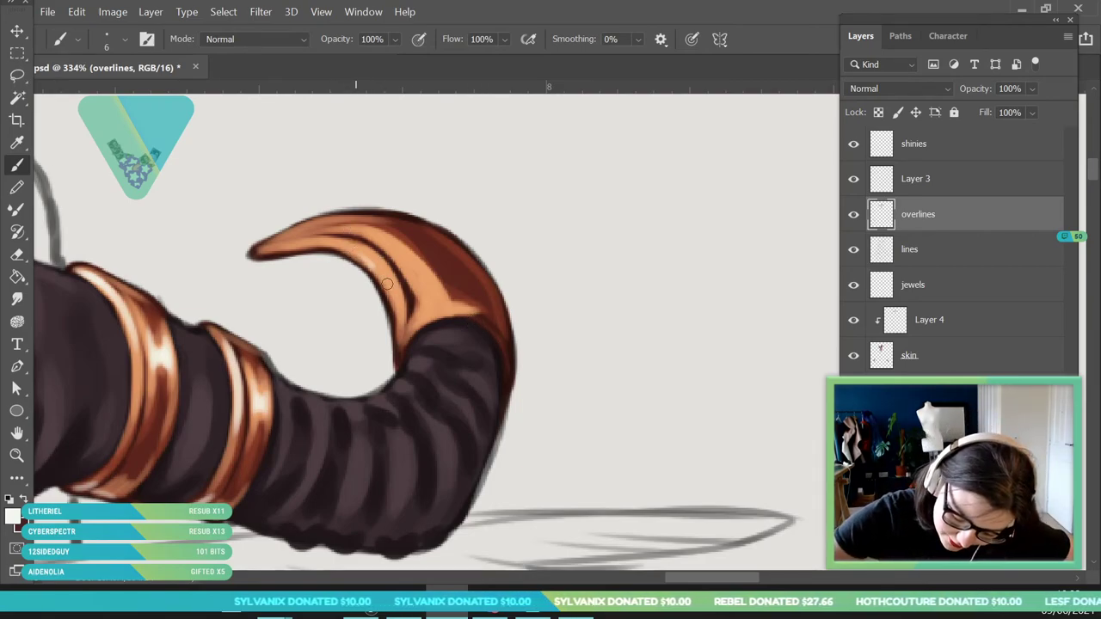
left_click_drag(377, 272, 396, 337)
left_click_drag(370, 239, 416, 297)
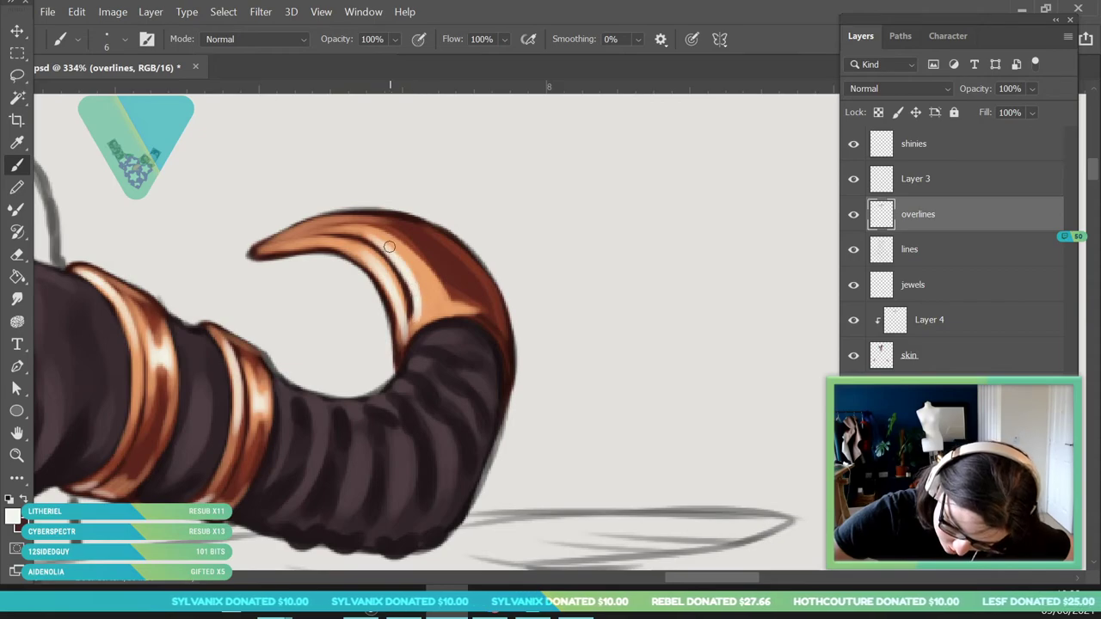
left_click_drag(382, 241, 430, 278)
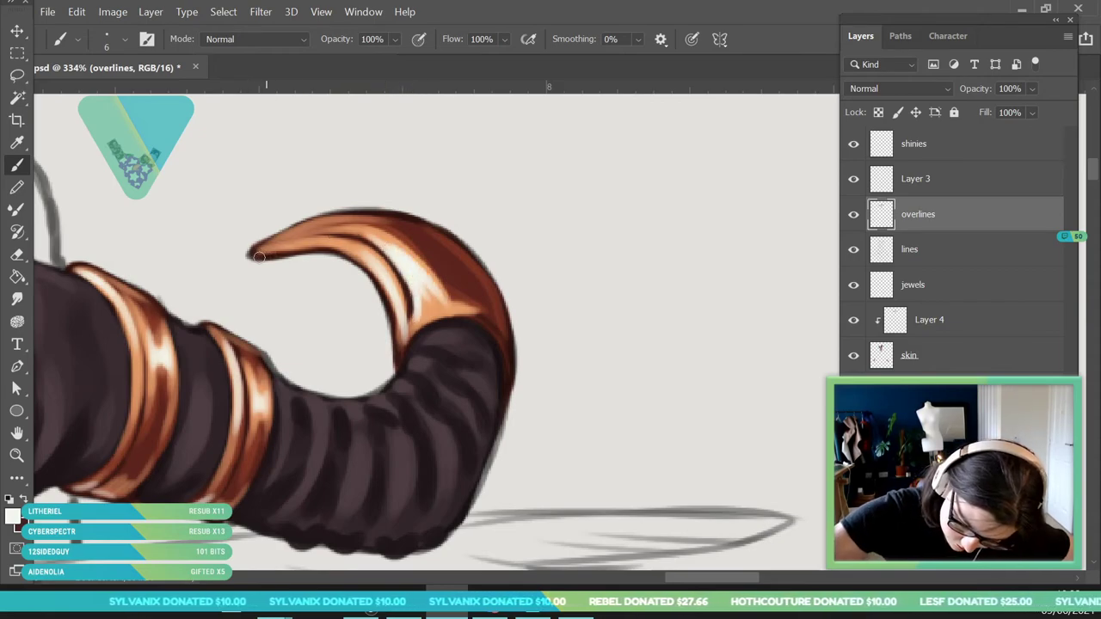
left_click_drag(273, 249, 384, 275)
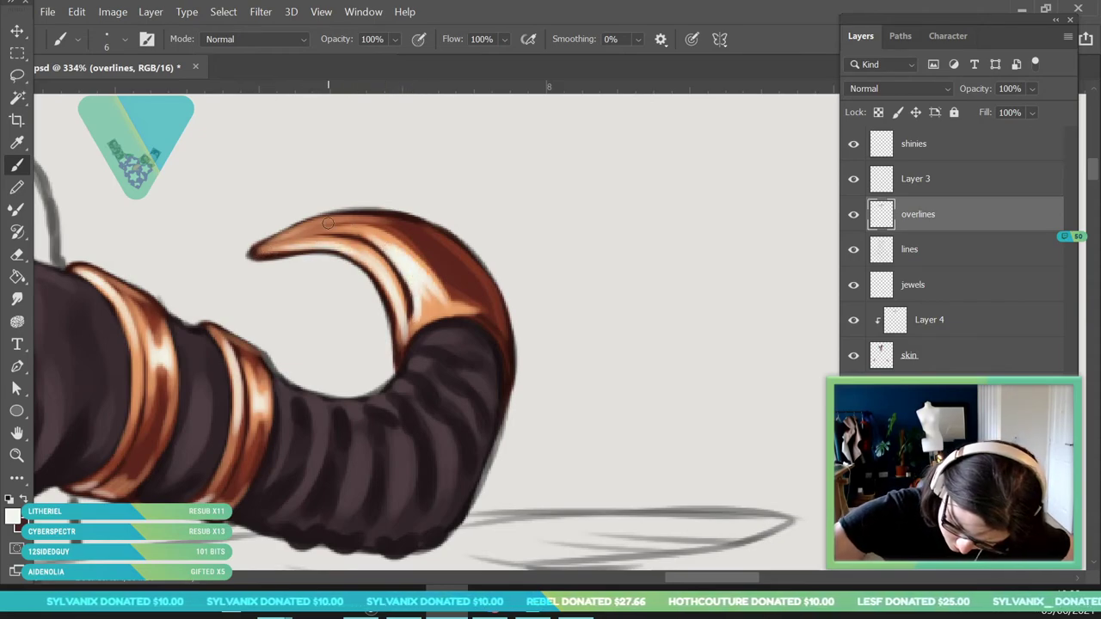
Paint a thin pale rim highlight along the curled tip's outer edge, undoing unwanted strokes.
left_click_drag(456, 244, 507, 340)
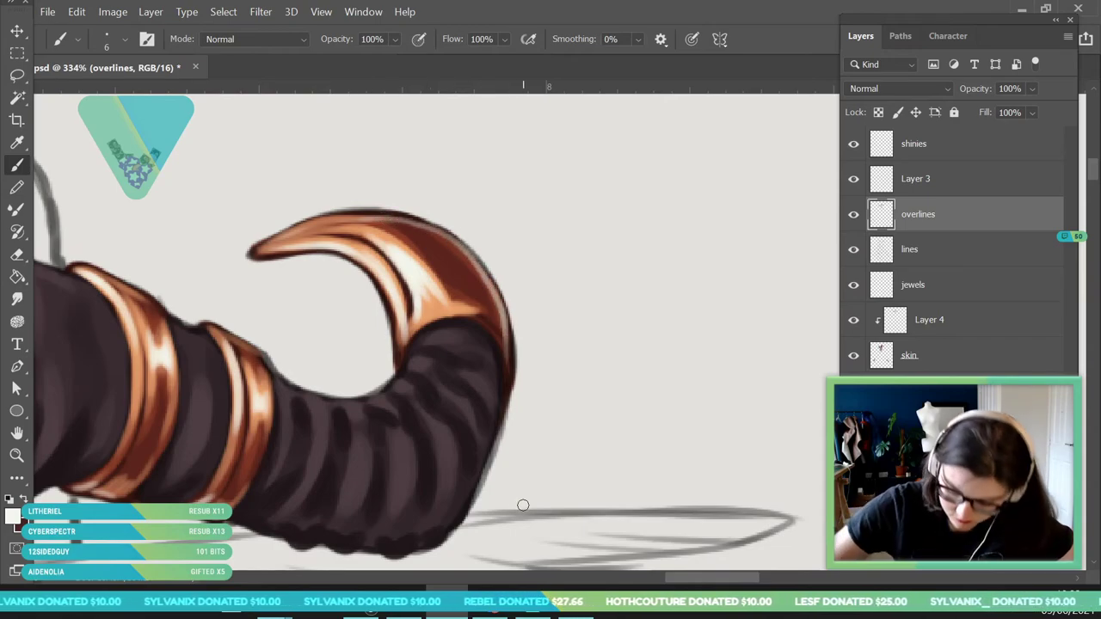
key("ctrl+z")
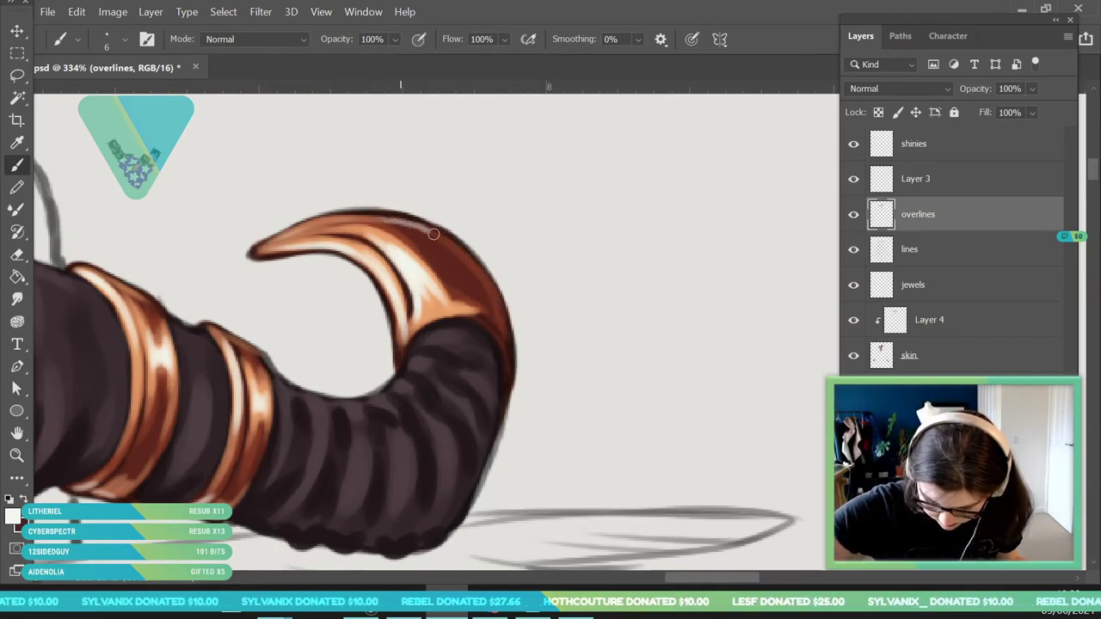
left_click_drag(488, 283, 494, 355)
key("ctrl+z")
Switch from the overlines layer to Layer 6.
left_click(17, 459)
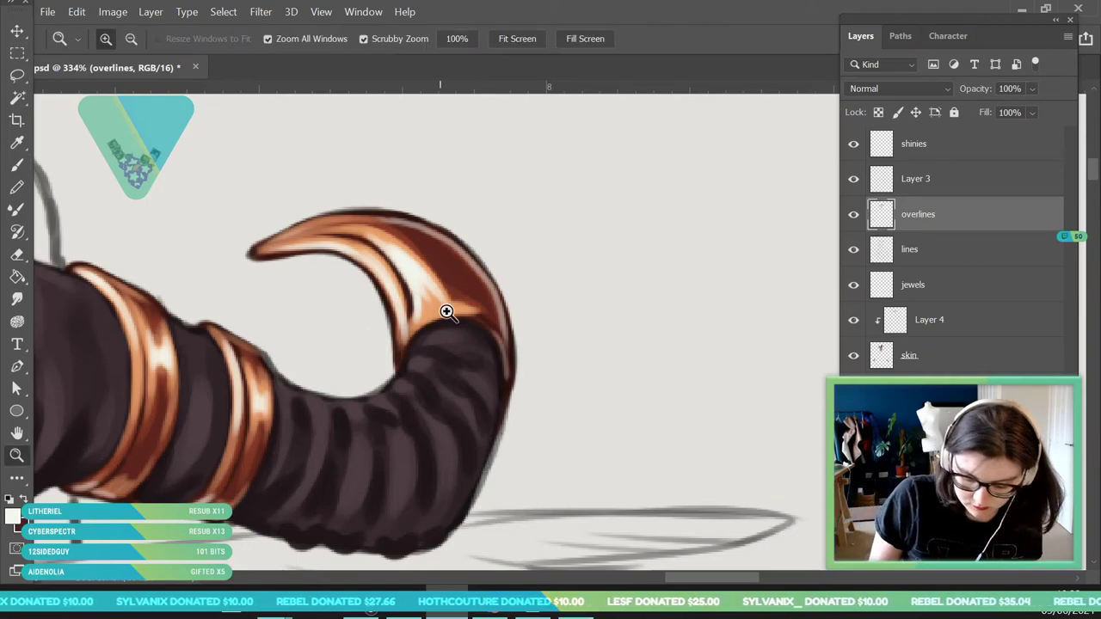
left_click_drag(437, 310, 279, 344)
mouse_move(482, 356)
left_mouse_down()
mouse_move(379, 428)
mouse_move(453, 521)
left_mouse_up()
scroll(585, 369, "down", 3)
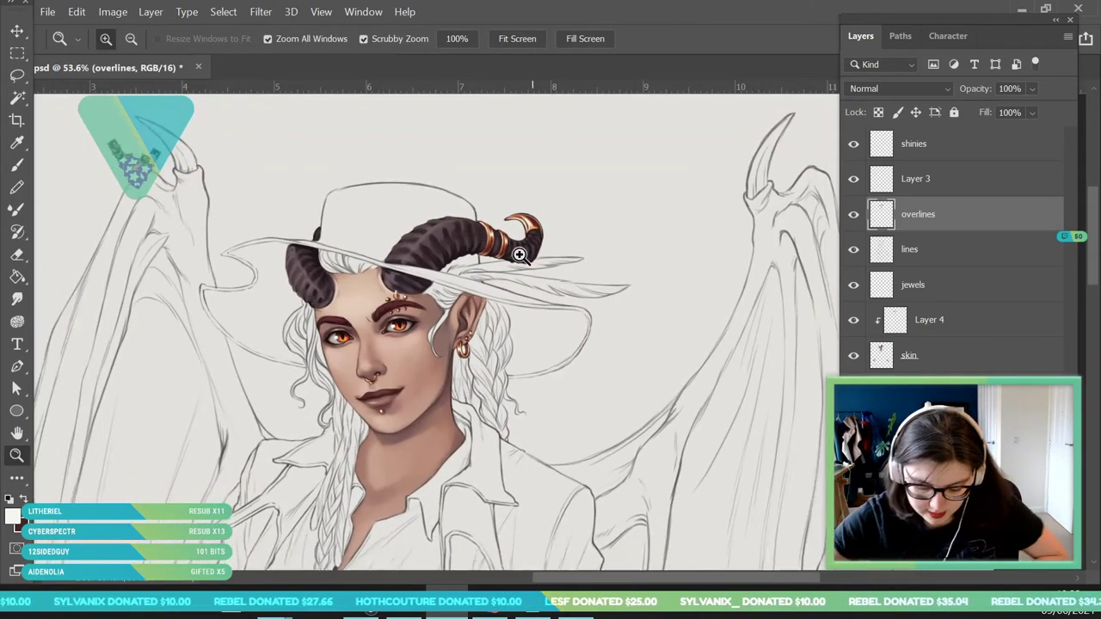
scroll(541, 291, "up", 3)
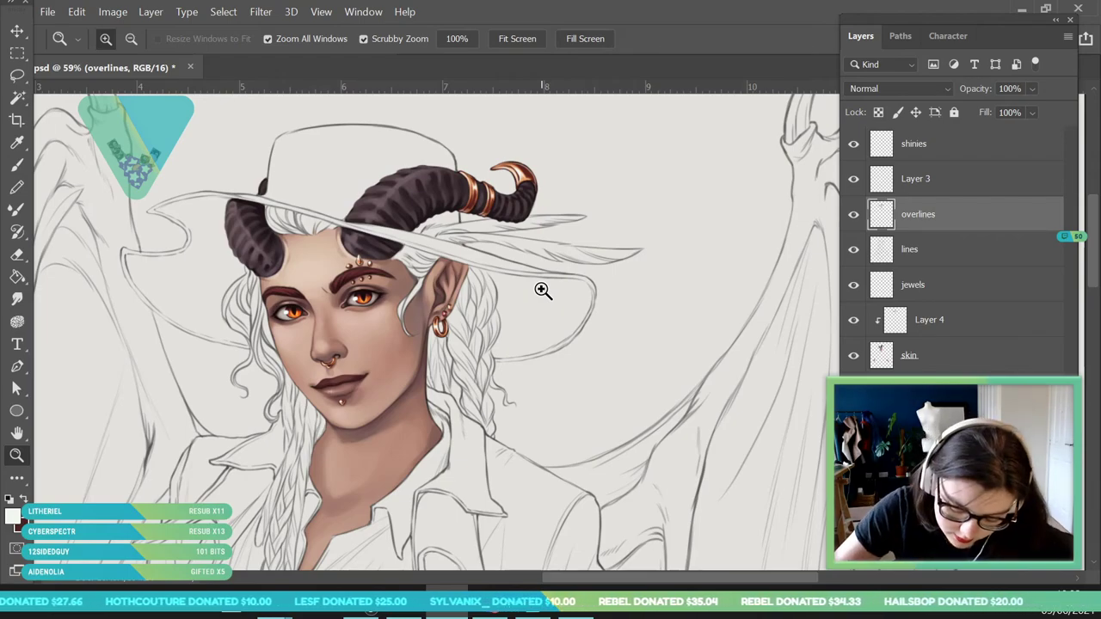
scroll(411, 327, "down", 3)
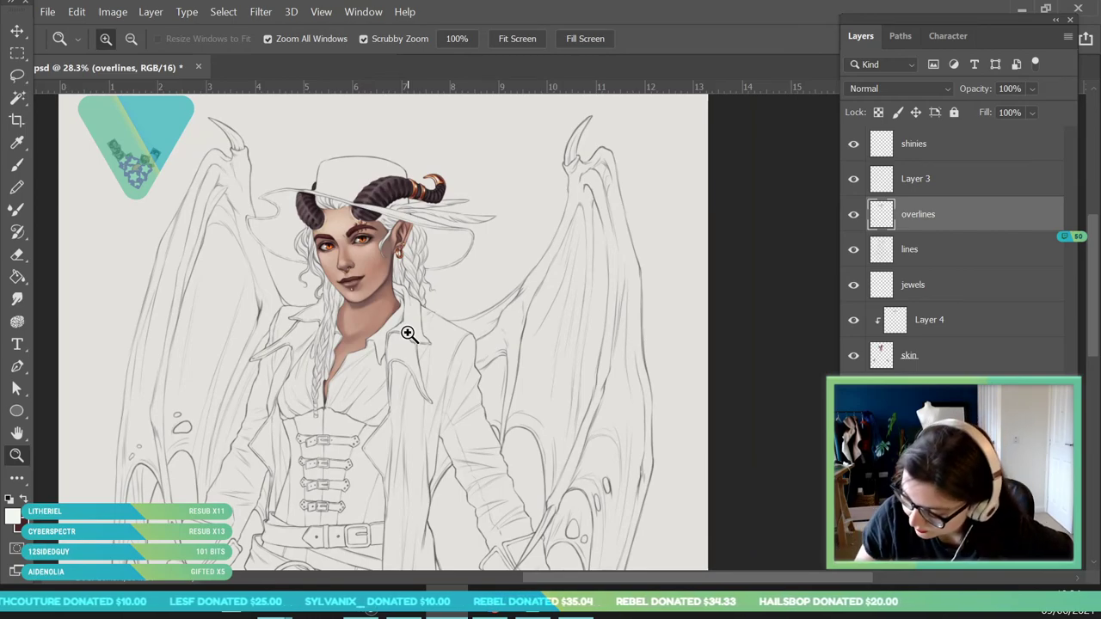
left_click(929, 390)
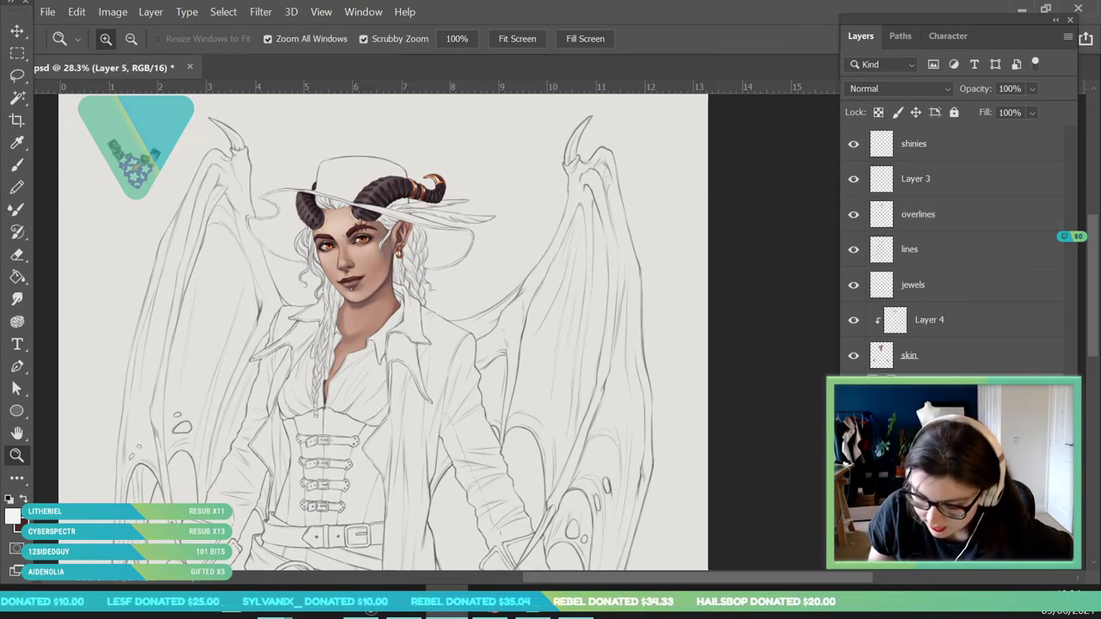
left_click(929, 426)
left_click(929, 460)
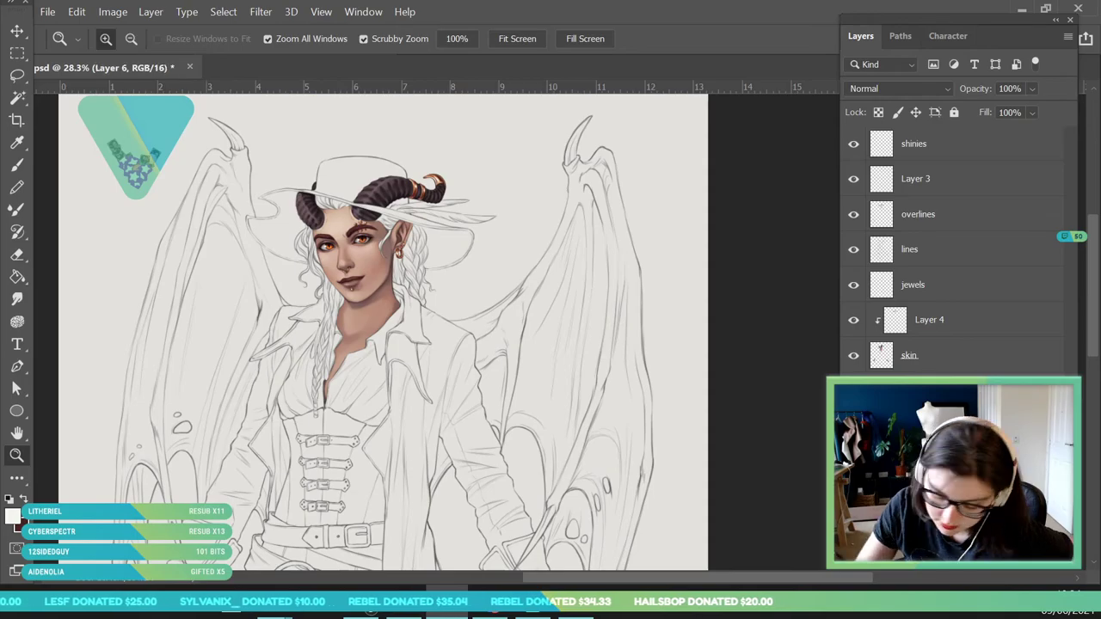
Sample the dark red from the right-hand eyebrow as the base hair colour.
left_click_drag(377, 208, 533, 412)
left_click_drag(163, 446, 214, 460)
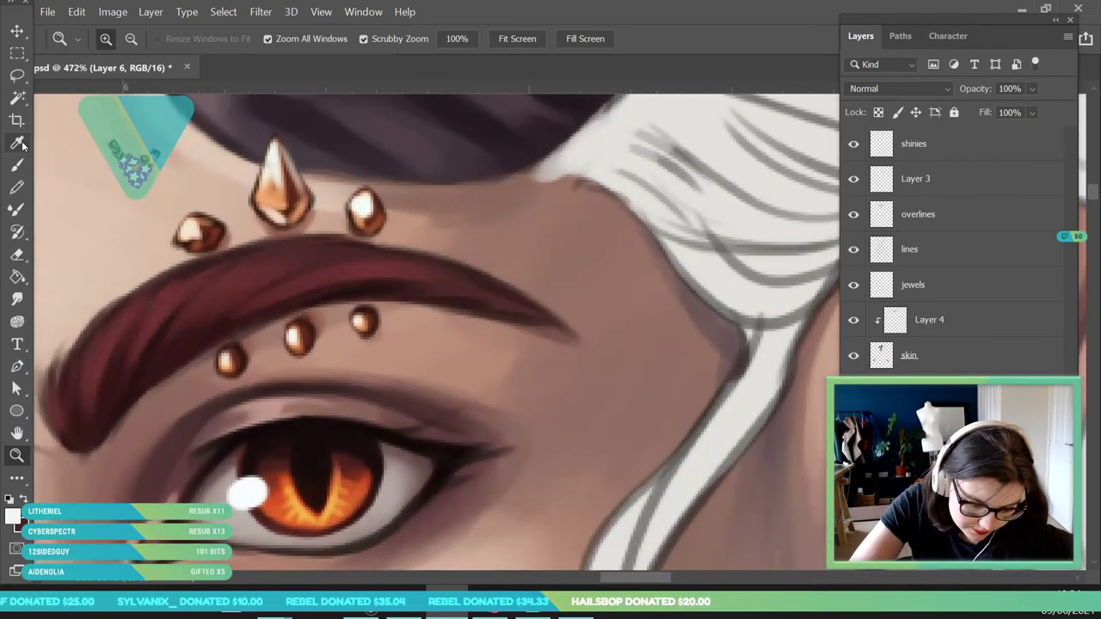
left_click(17, 143)
left_click(259, 277)
Block in dark red on the hair below the left-hand horn and down beside the cheek with a 25 px brush.
left_click(17, 456)
left_click_drag(282, 268, 201, 388)
left_click_drag(123, 319, 171, 342)
left_click(16, 166)
left_click(115, 47)
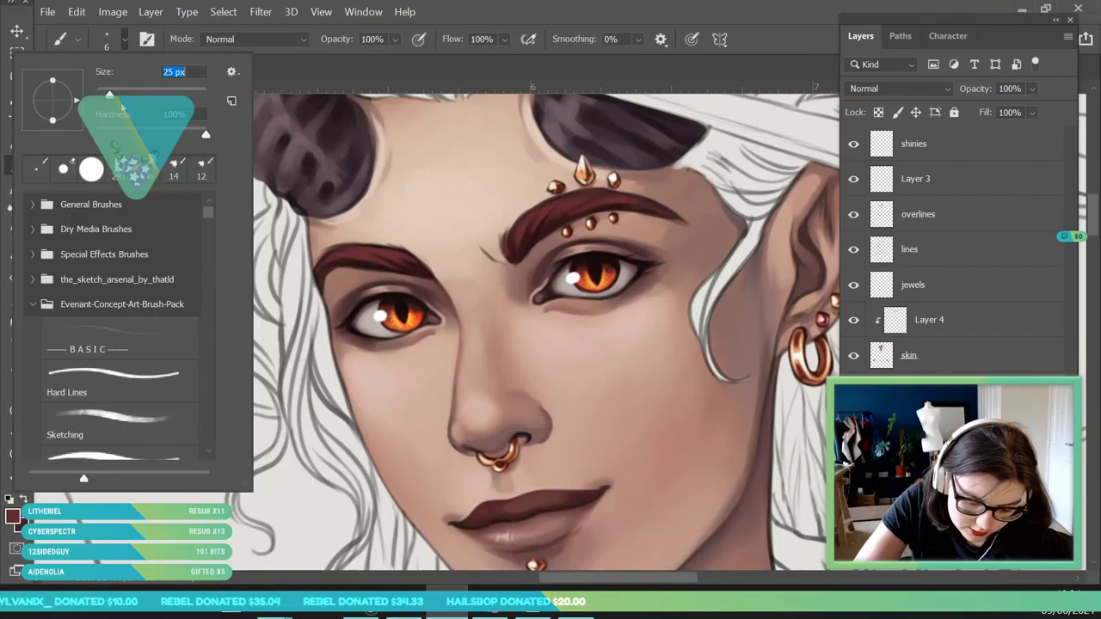
mouse_move(630, 577)
left_mouse_down()
mouse_move(595, 574)
mouse_move(625, 574)
left_mouse_up()
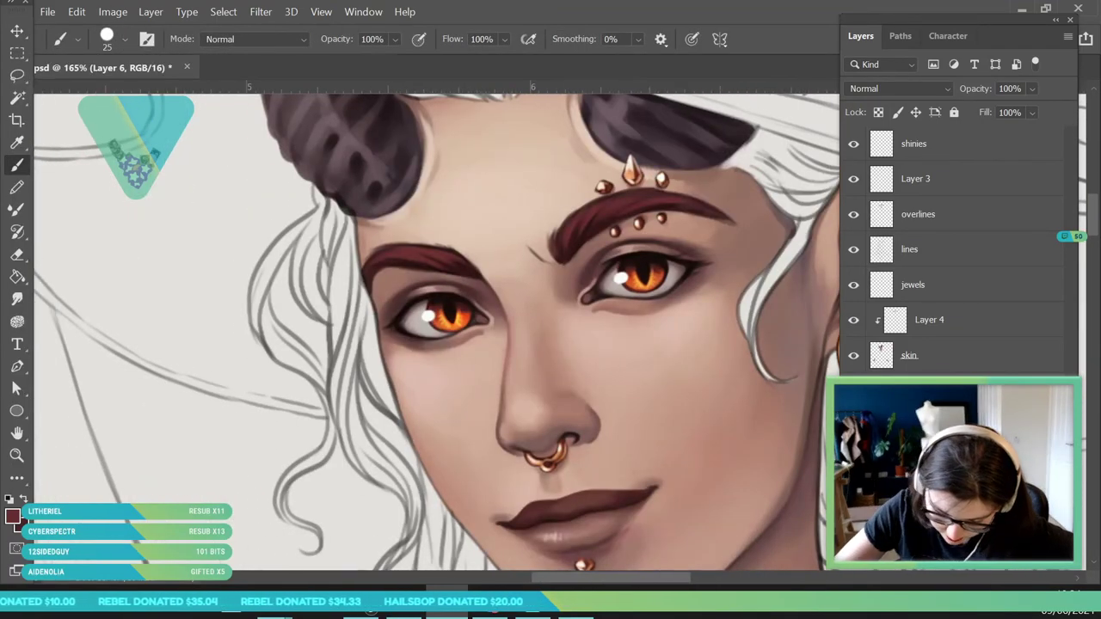
left_click(333, 314)
mouse_move(328, 311)
left_mouse_down()
mouse_move(297, 241)
mouse_move(330, 209)
mouse_move(331, 297)
mouse_move(365, 335)
mouse_move(313, 265)
left_mouse_up()
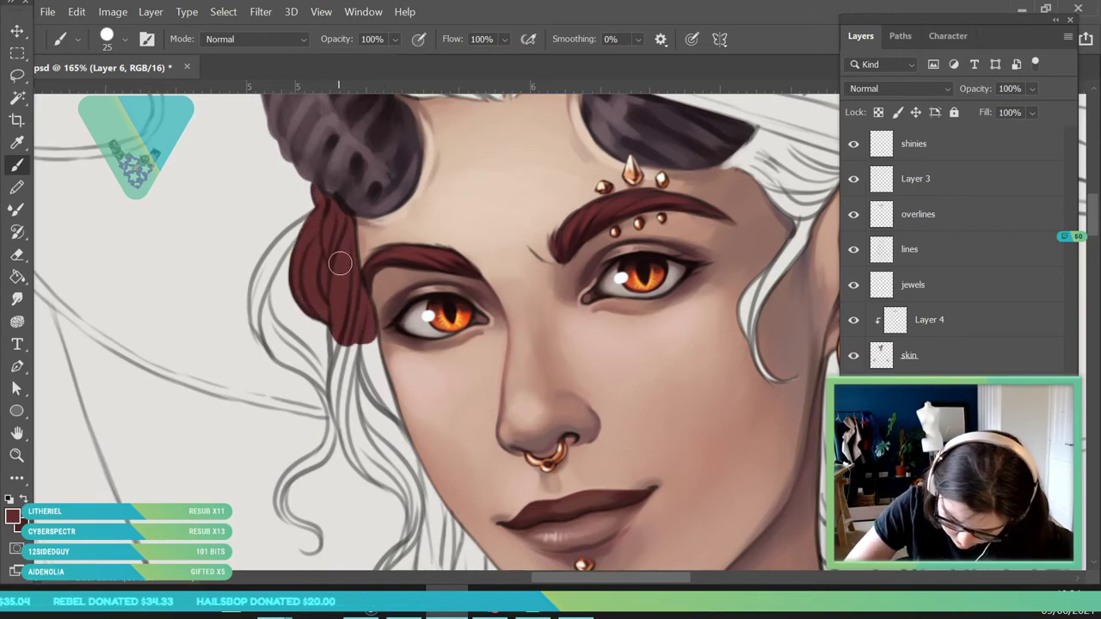
mouse_move(342, 361)
left_mouse_down()
mouse_move(349, 445)
mouse_move(359, 344)
mouse_move(372, 397)
mouse_move(394, 426)
mouse_move(376, 296)
left_mouse_up()
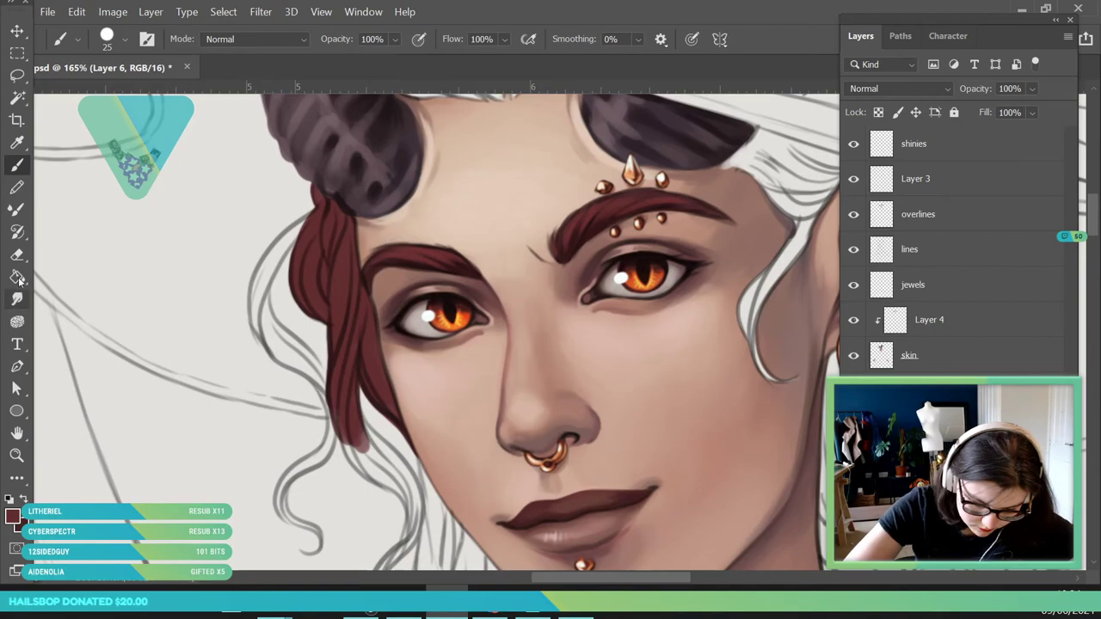
Extend the dark red down the wavy lock beside the jaw and its thin straight strand, reducing the brush to 15 px.
key("e")
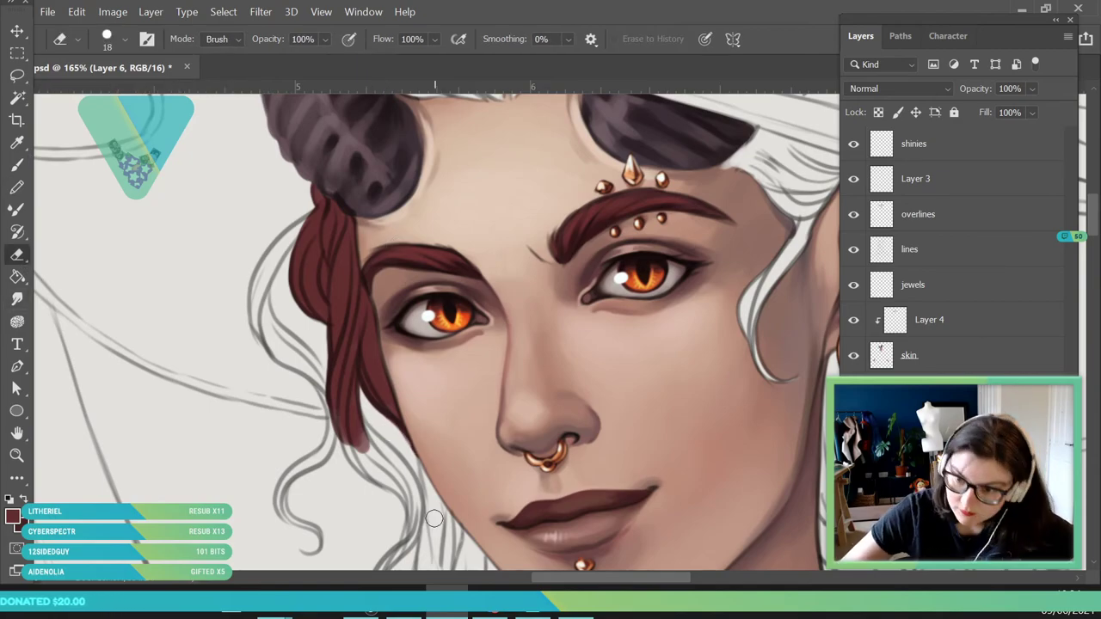
left_click_drag(1090, 221, 1090, 229)
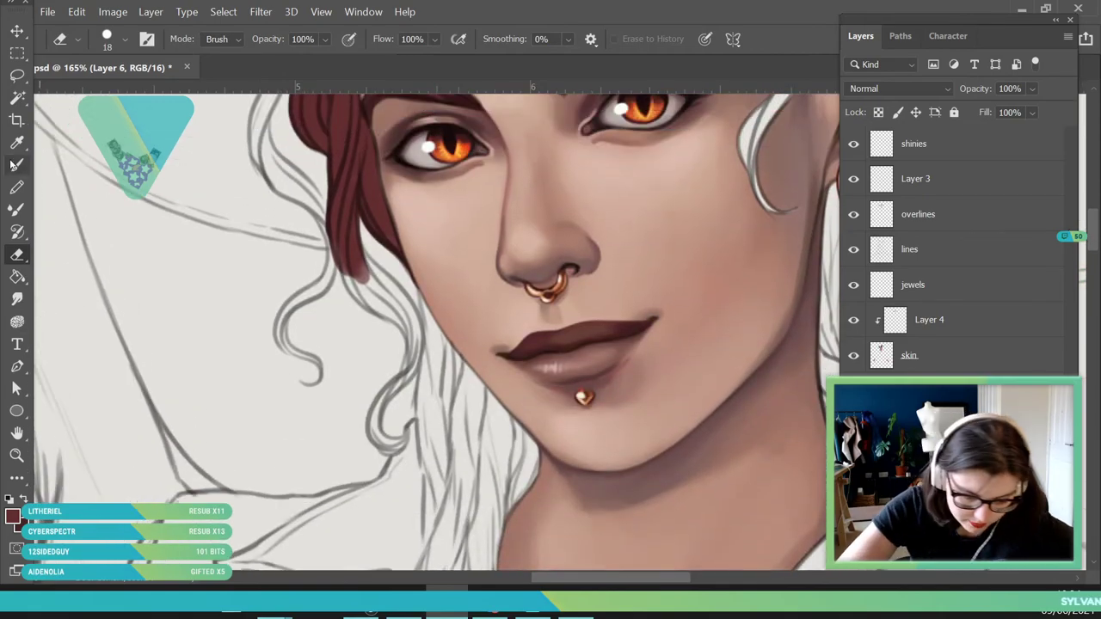
key("b")
left_click_drag(431, 290, 436, 365)
mouse_move(352, 252)
left_mouse_down()
mouse_move(368, 296)
mouse_move(435, 355)
mouse_move(352, 245)
mouse_move(409, 320)
mouse_move(413, 298)
left_mouse_up()
left_click(124, 39)
left_click_drag(110, 93, 105, 94)
key("Escape")
mouse_move(400, 378)
left_mouse_down()
mouse_move(371, 420)
mouse_move(414, 351)
mouse_move(443, 506)
left_mouse_up()
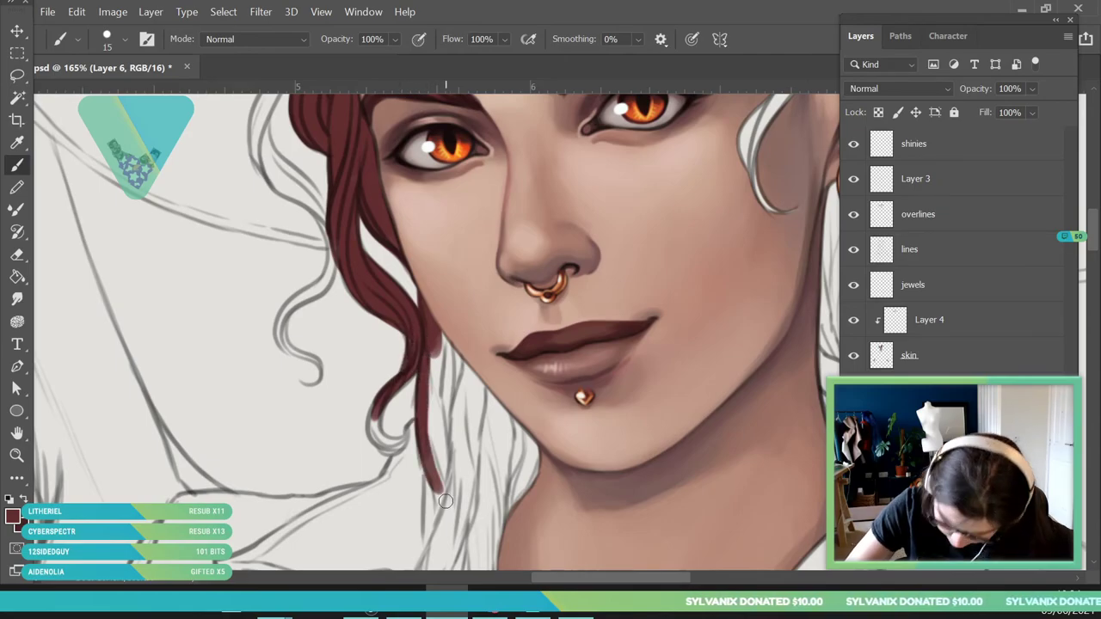
Fill the hooked end of the wavy lock and the short strand along the jaw with dark red.
left_click(16, 455)
left_click_drag(247, 301, 195, 408)
mouse_move(310, 353)
left_mouse_down()
mouse_move(330, 403)
mouse_move(362, 402)
left_mouse_up()
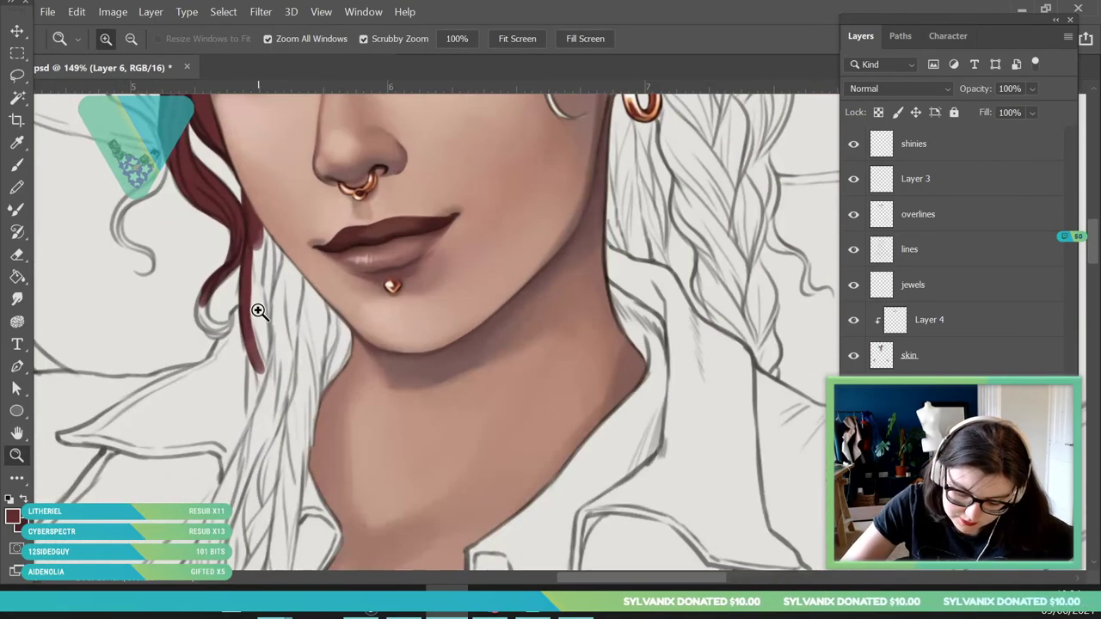
left_click_drag(258, 311, 296, 318)
left_click(16, 165)
mouse_move(135, 251)
left_mouse_down()
mouse_move(115, 344)
mouse_move(142, 370)
left_mouse_up()
mouse_move(137, 276)
left_mouse_down()
mouse_move(139, 361)
mouse_move(163, 379)
mouse_move(143, 349)
mouse_move(183, 320)
left_mouse_up()
left_click_drag(178, 363, 200, 333)
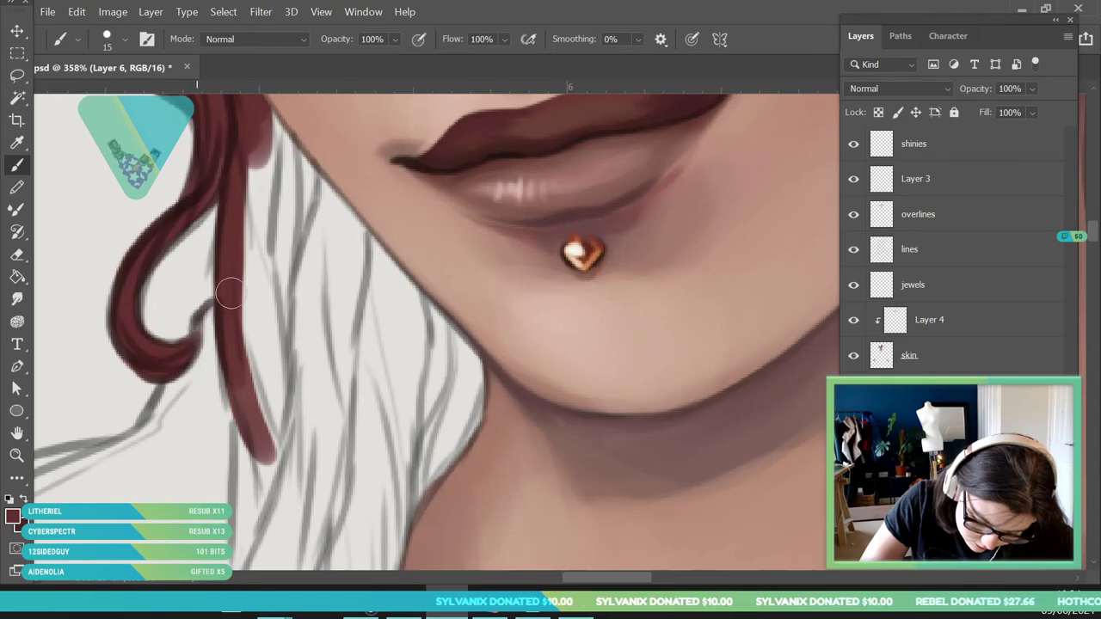
mouse_move(263, 134)
left_mouse_down()
mouse_move(258, 193)
mouse_move(308, 347)
left_mouse_up()
Fill the hair beside the chin and neck and the long outer strand over the collar using a 23 px brush.
key("z")
left_click(367, 299)
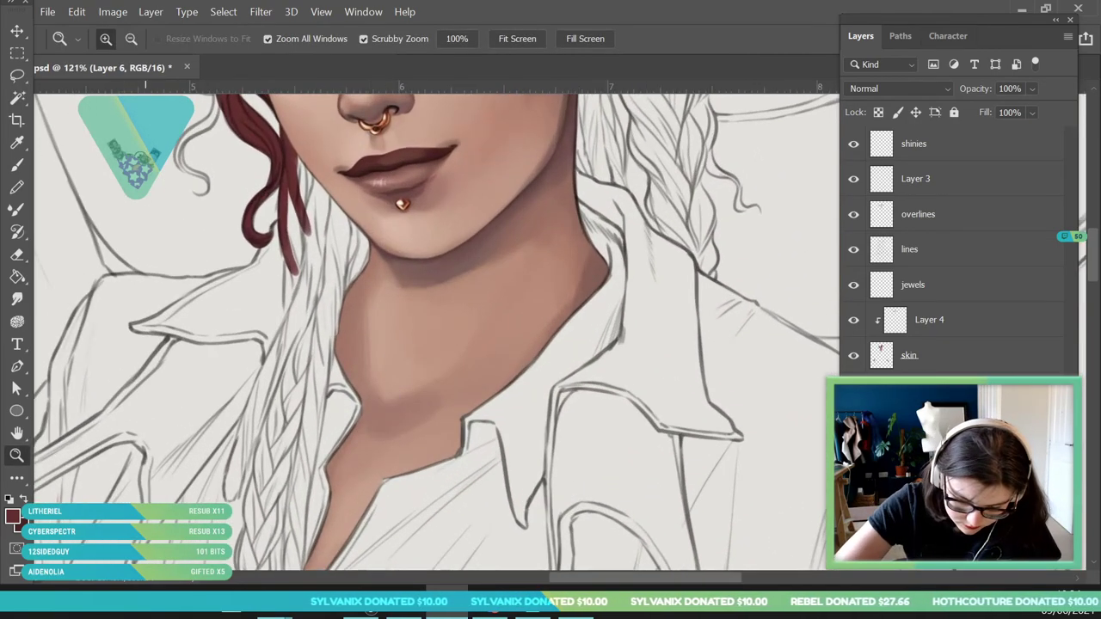
key("i")
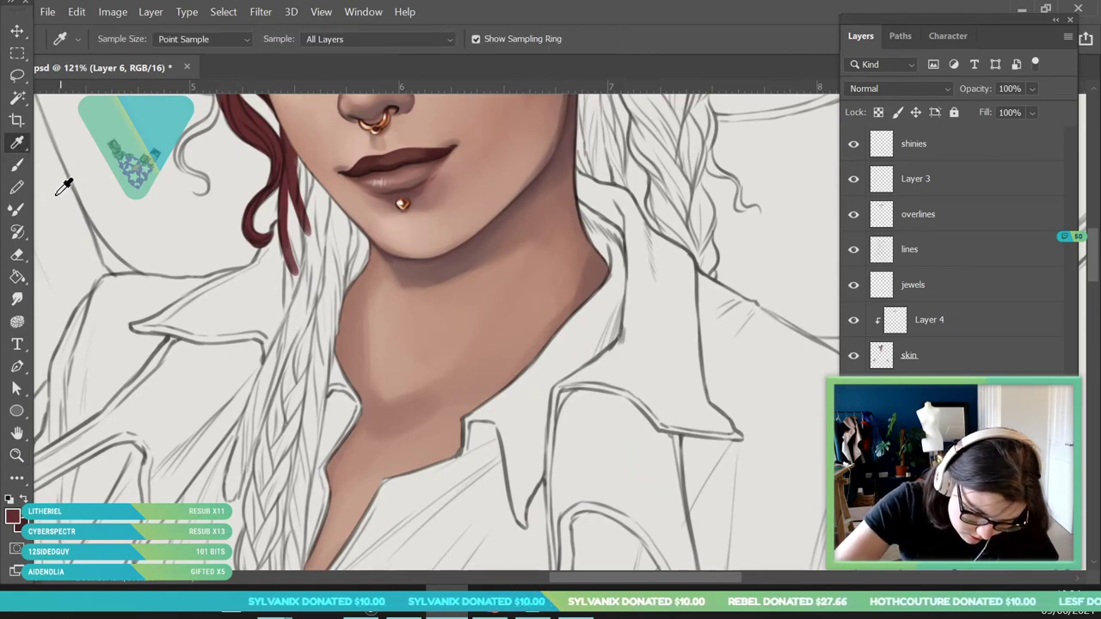
key("b")
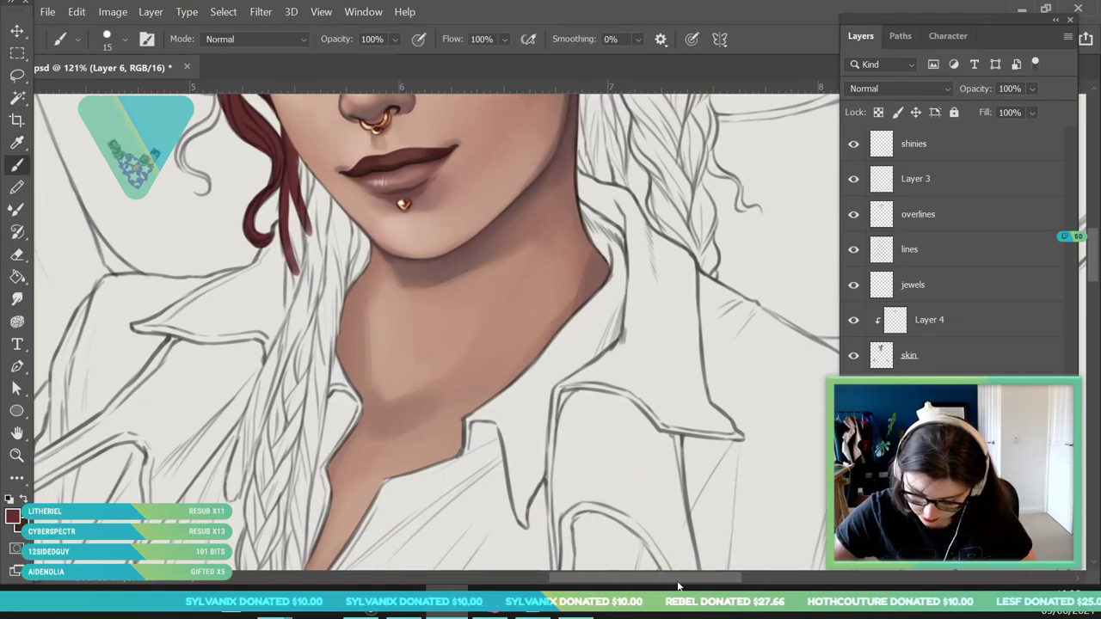
left_click_drag(720, 576, 685, 575)
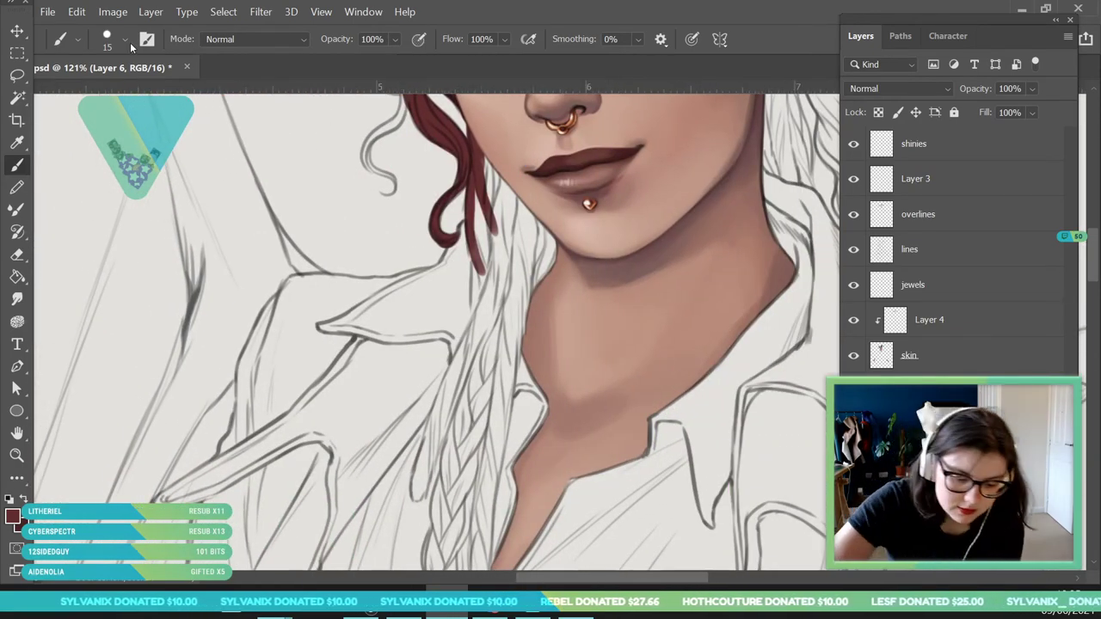
left_click(125, 40)
left_click_drag(105, 95, 109, 94)
left_click(550, 380)
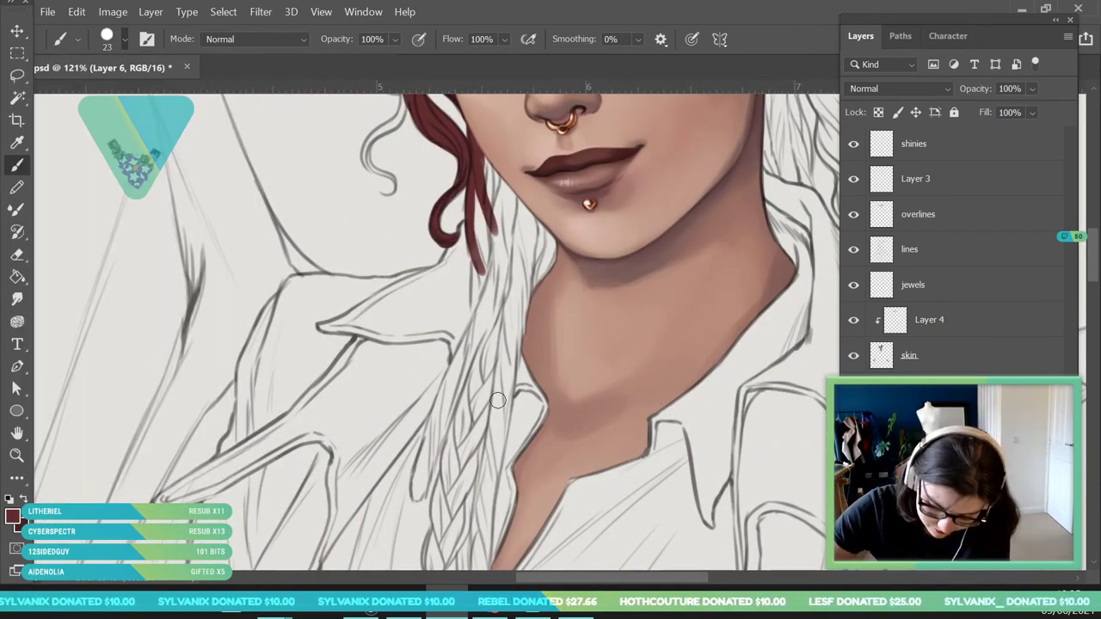
mouse_move(421, 502)
left_mouse_down()
mouse_move(460, 347)
mouse_move(449, 389)
mouse_move(500, 269)
mouse_move(492, 243)
mouse_move(496, 289)
mouse_move(471, 328)
mouse_move(500, 258)
mouse_move(492, 275)
mouse_move(479, 207)
mouse_move(483, 267)
mouse_move(481, 205)
mouse_move(496, 176)
mouse_move(519, 178)
mouse_move(516, 258)
mouse_move(532, 287)
mouse_move(555, 222)
left_mouse_up()
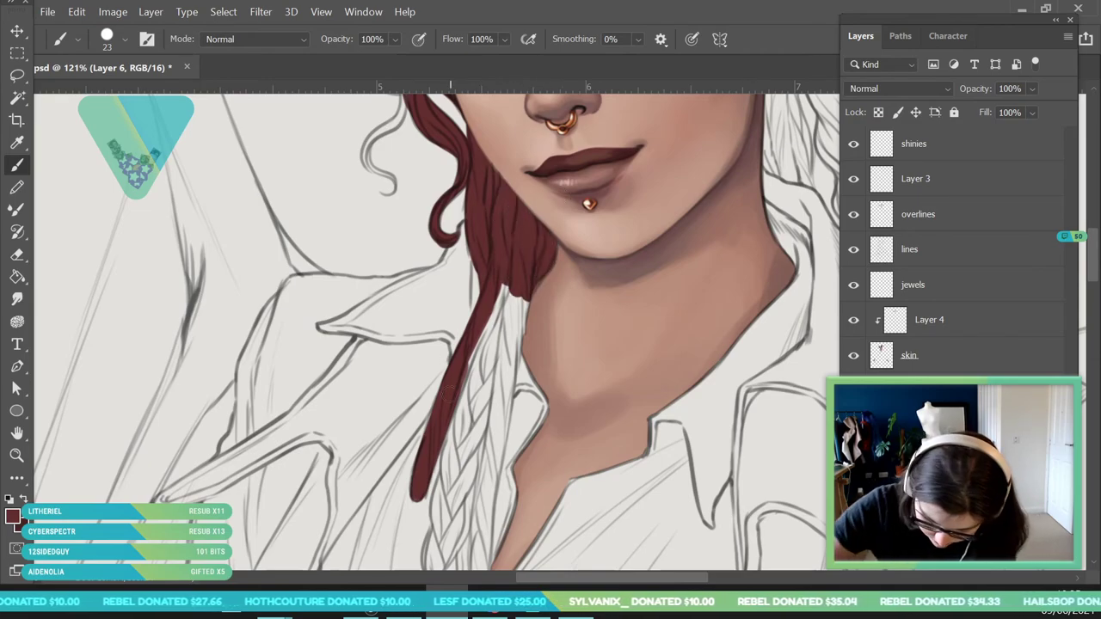
Paint dark red over the upper part of the chest braid and the straight strand next to the open neckline.
mouse_move(437, 483)
left_mouse_down()
mouse_move(452, 439)
mouse_move(459, 497)
mouse_move(464, 422)
mouse_move(481, 430)
mouse_move(465, 396)
mouse_move(478, 389)
mouse_move(487, 409)
left_mouse_up()
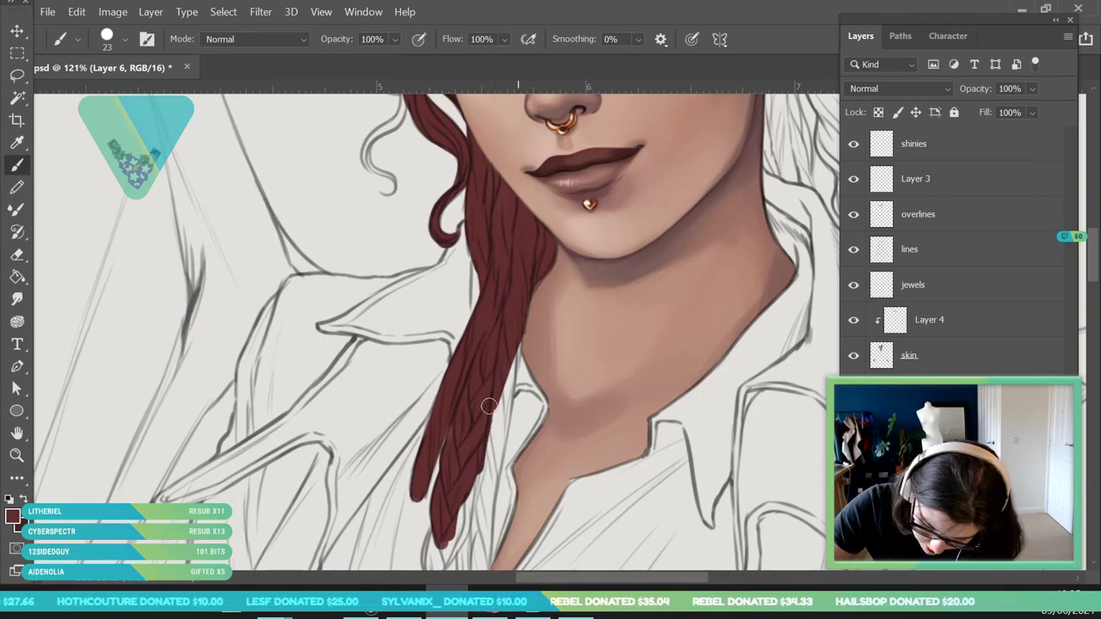
scroll(787, 231, "down", 5)
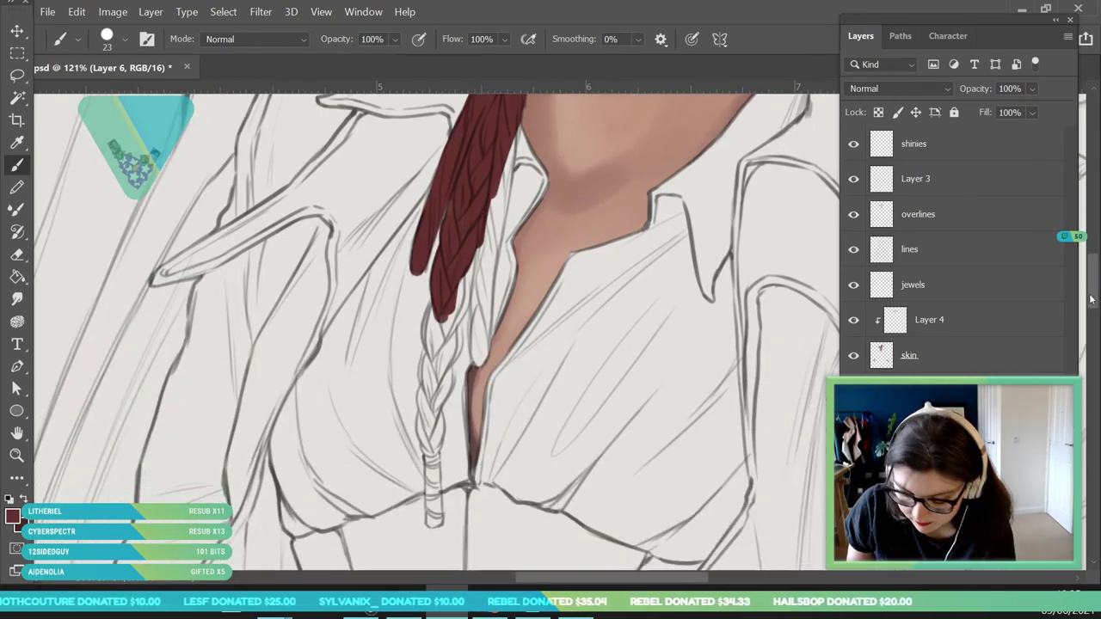
scroll(481, 412, "up", 2)
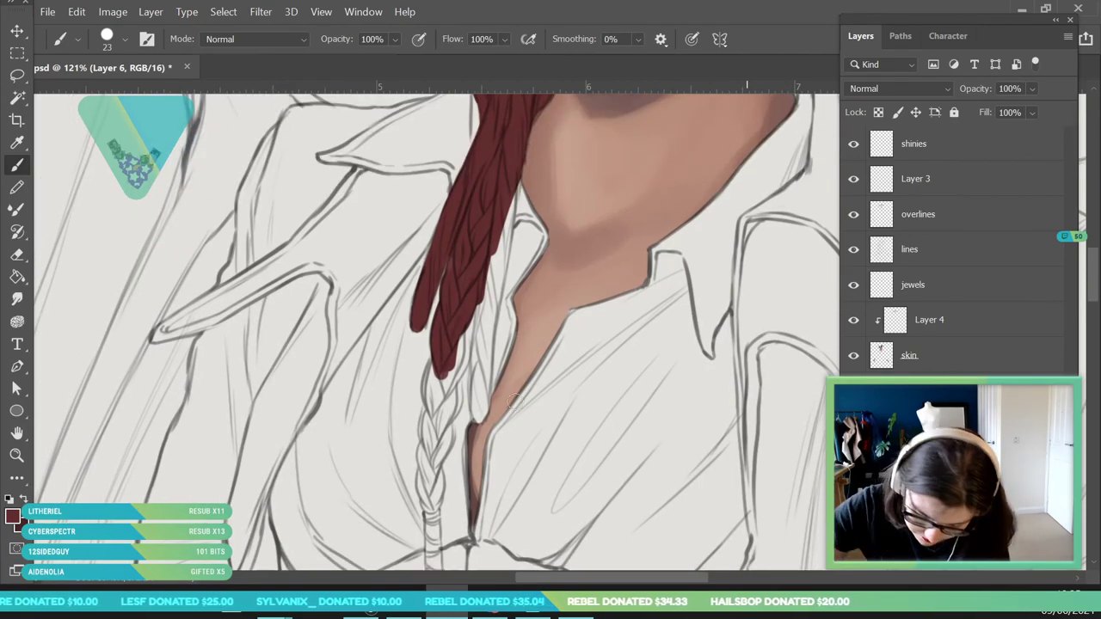
mouse_move(478, 378)
left_mouse_down()
mouse_move(480, 427)
mouse_move(482, 315)
left_mouse_up()
left_click_drag(483, 381, 510, 198)
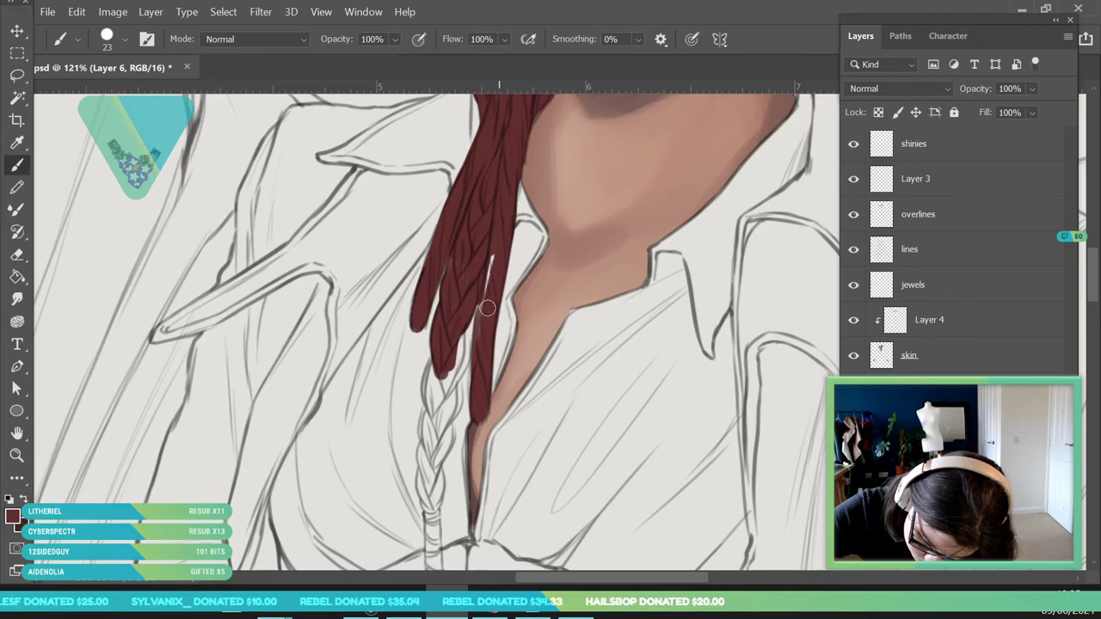
Continue the dark red down the lower half of the chest braid to its wrapped tie.
mouse_move(437, 429)
left_mouse_down()
mouse_move(454, 402)
mouse_move(469, 314)
left_mouse_up()
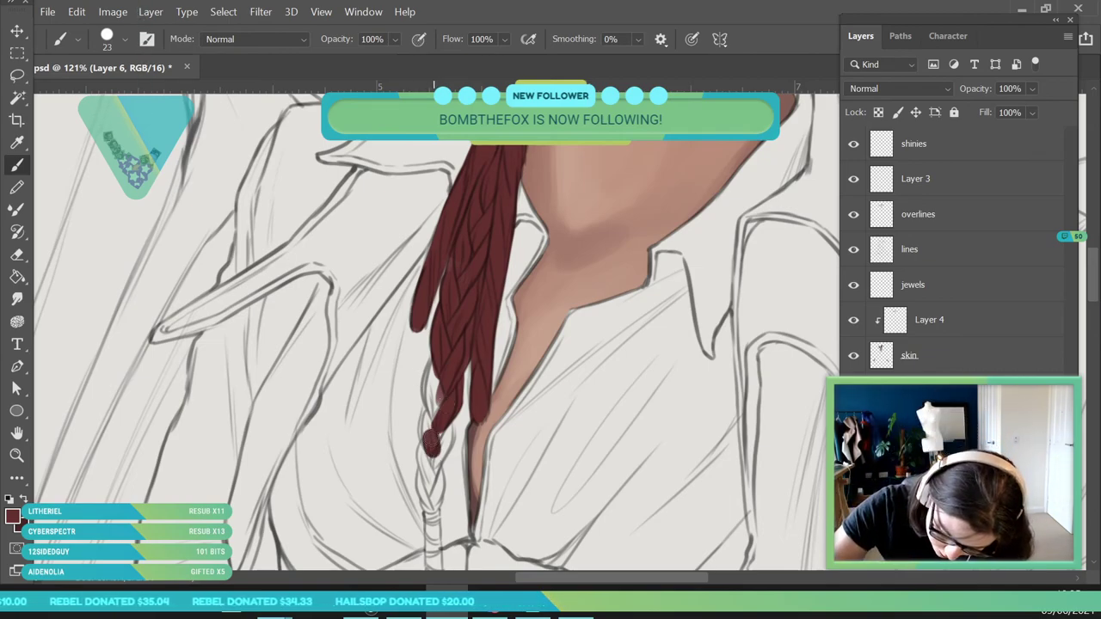
left_click_drag(430, 443, 435, 416)
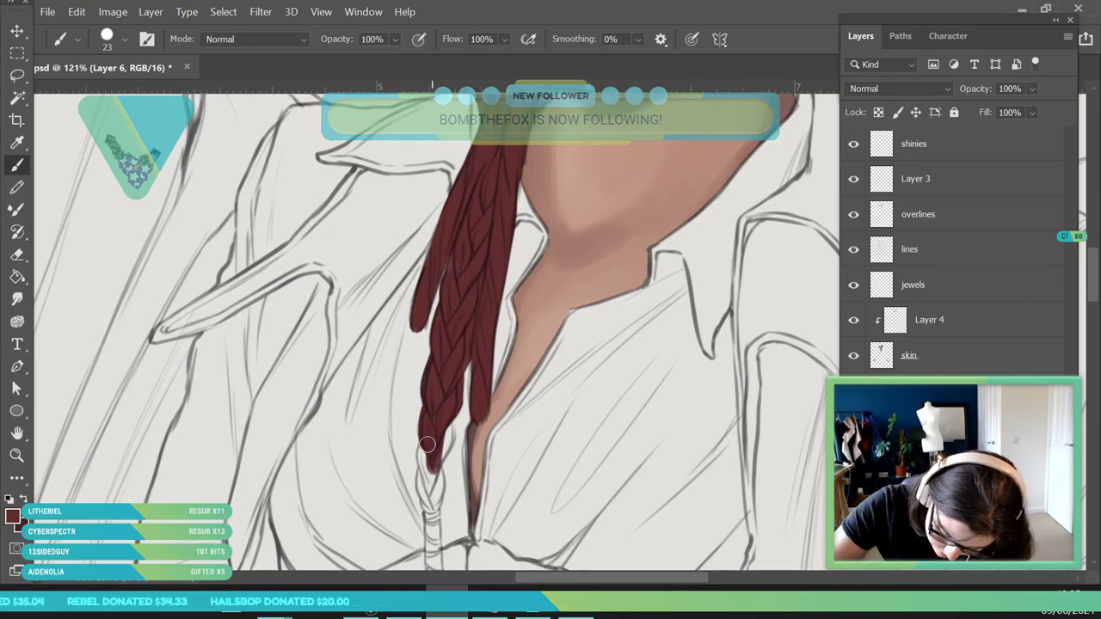
left_click_drag(430, 447, 430, 456)
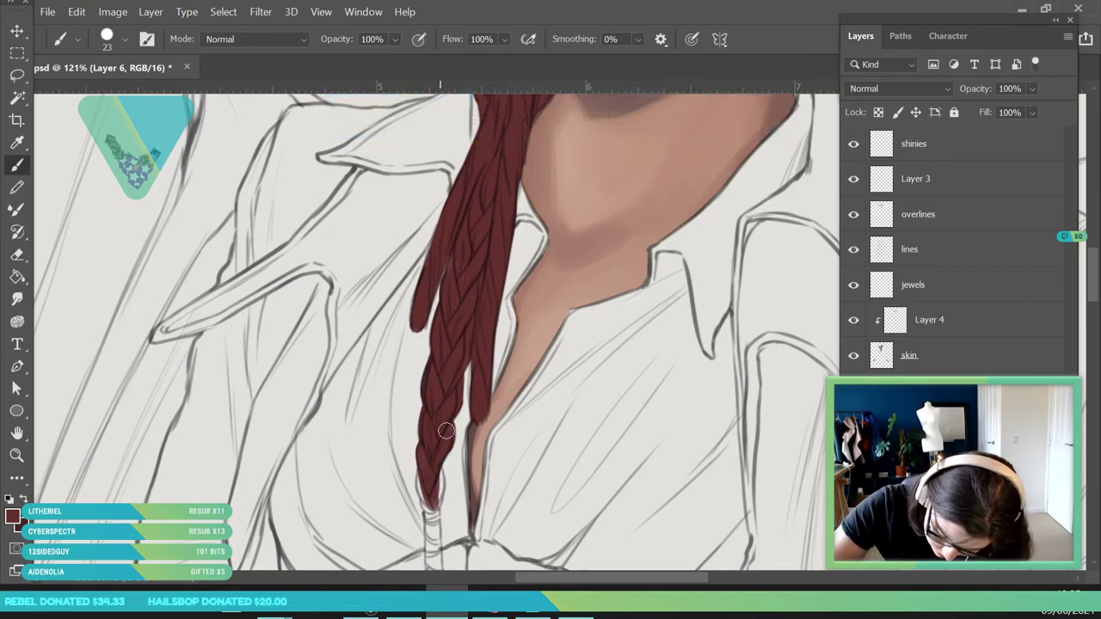
left_click_drag(477, 369, 479, 422)
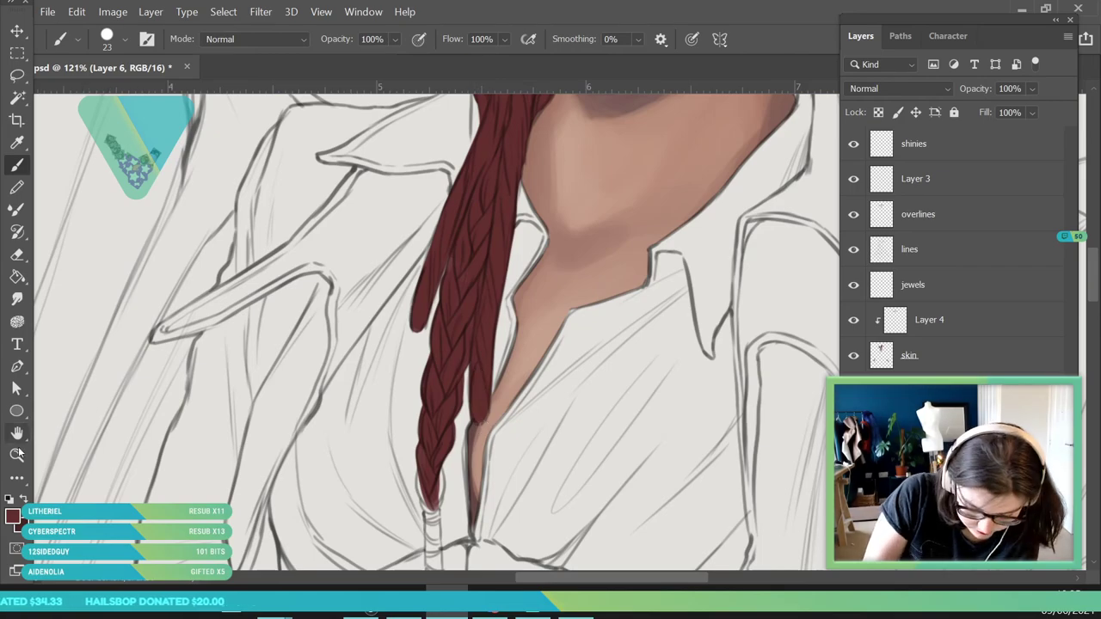
Fill the chest braid's last plait and wrapped end with dark red using a 15 px brush.
left_click(19, 453)
left_click_drag(393, 307, 381, 319)
left_click_drag(451, 538, 490, 533)
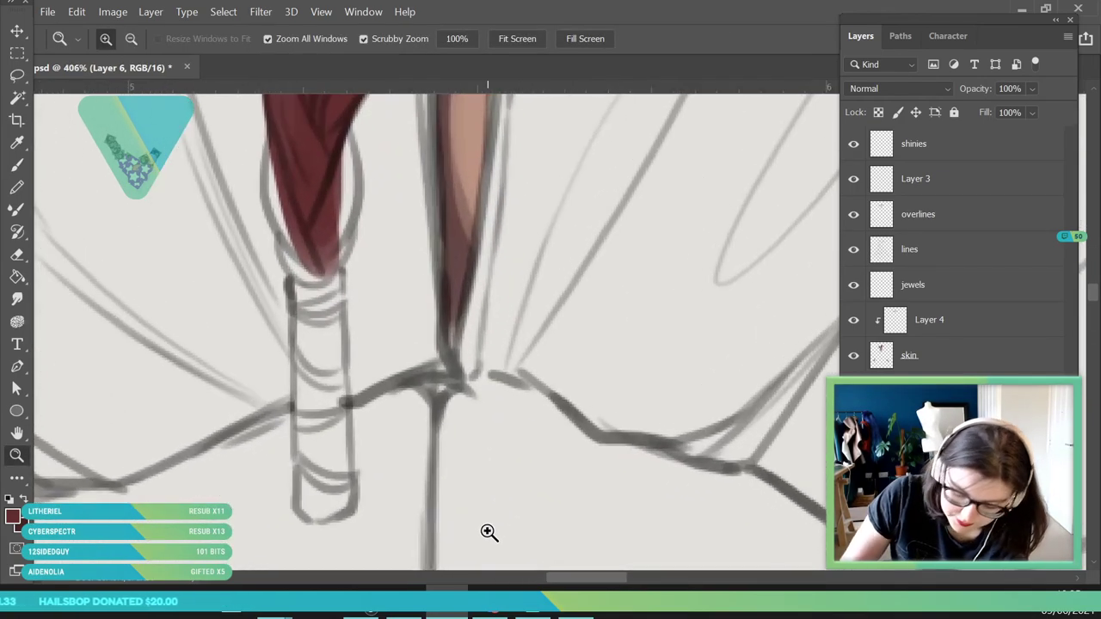
left_click(14, 172)
left_click(124, 42)
left_click_drag(110, 94, 104, 95)
left_click(269, 195)
mouse_move(284, 180)
left_mouse_down()
mouse_move(325, 273)
mouse_move(294, 231)
mouse_move(306, 264)
mouse_move(334, 234)
mouse_move(332, 139)
mouse_move(313, 298)
mouse_move(310, 279)
mouse_move(317, 365)
mouse_move(306, 307)
mouse_move(304, 473)
mouse_move(312, 501)
mouse_move(335, 503)
mouse_move(321, 245)
left_mouse_up()
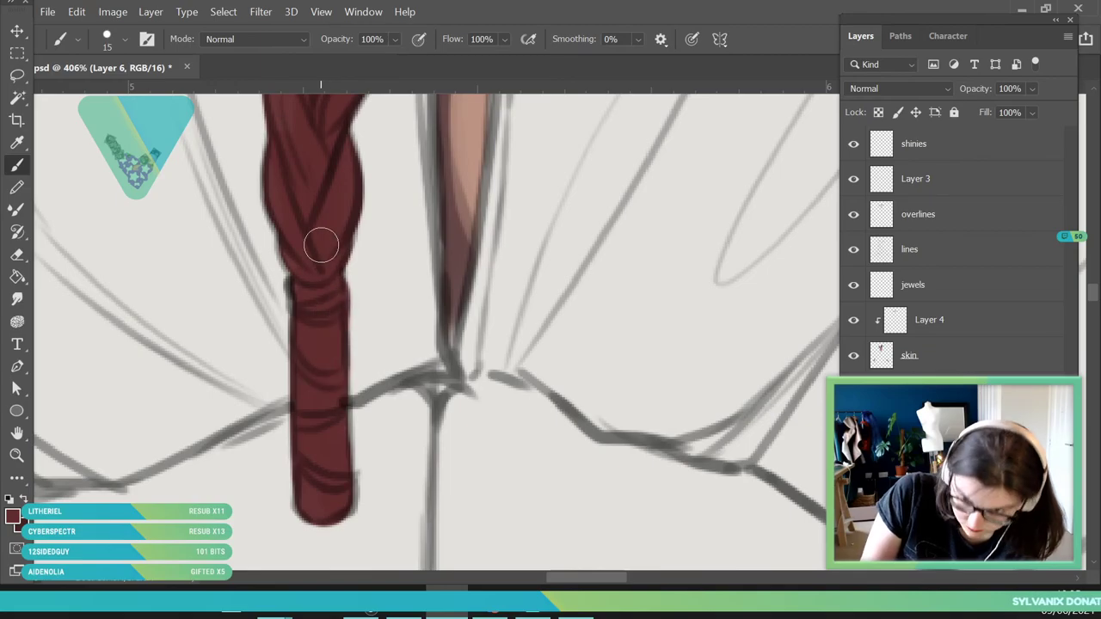
Fill the loose outer lock beside the left-hand temple with dark red down to where it meets the main hair.
key("z")
left_click_drag(258, 386, 131, 401)
left_click_drag(327, 408, 215, 456)
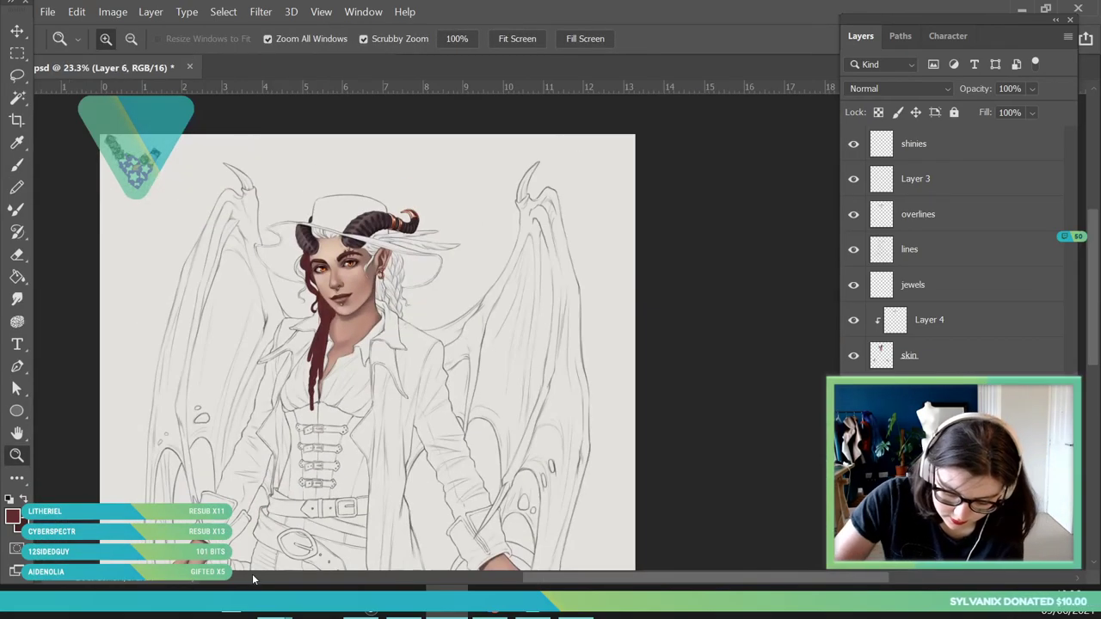
left_click_drag(394, 256, 484, 442)
scroll(221, 369, "up", 5)
key("b")
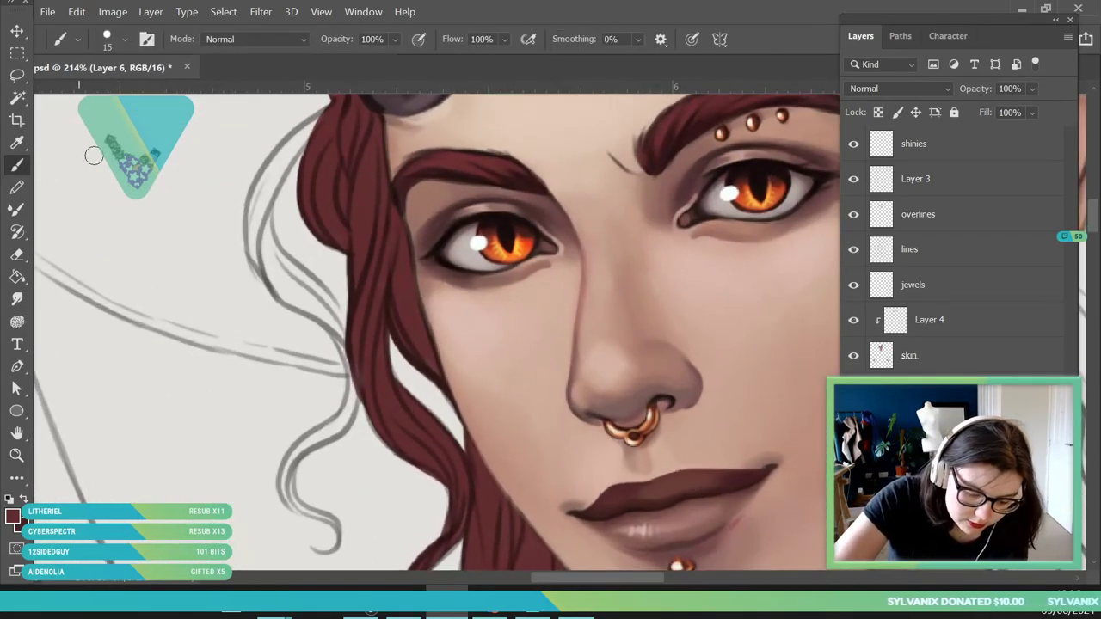
left_click_drag(648, 578, 625, 577)
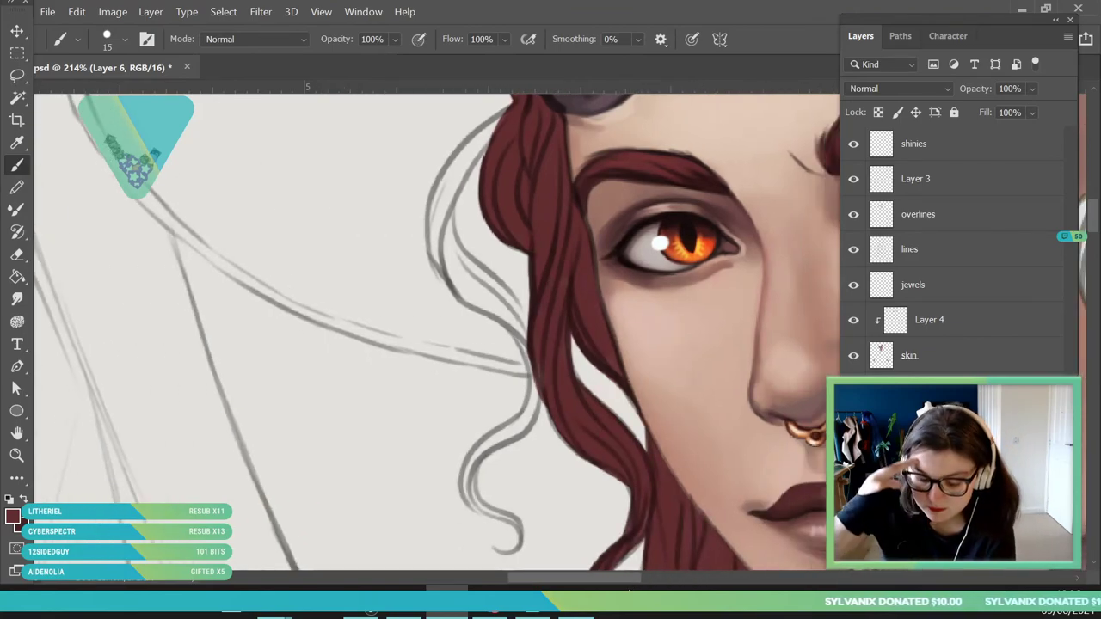
mouse_move(451, 274)
left_mouse_down()
mouse_move(436, 234)
mouse_move(441, 256)
mouse_move(448, 208)
mouse_move(485, 134)
mouse_move(451, 183)
mouse_move(439, 227)
mouse_move(509, 119)
mouse_move(451, 170)
mouse_move(481, 141)
left_mouse_up()
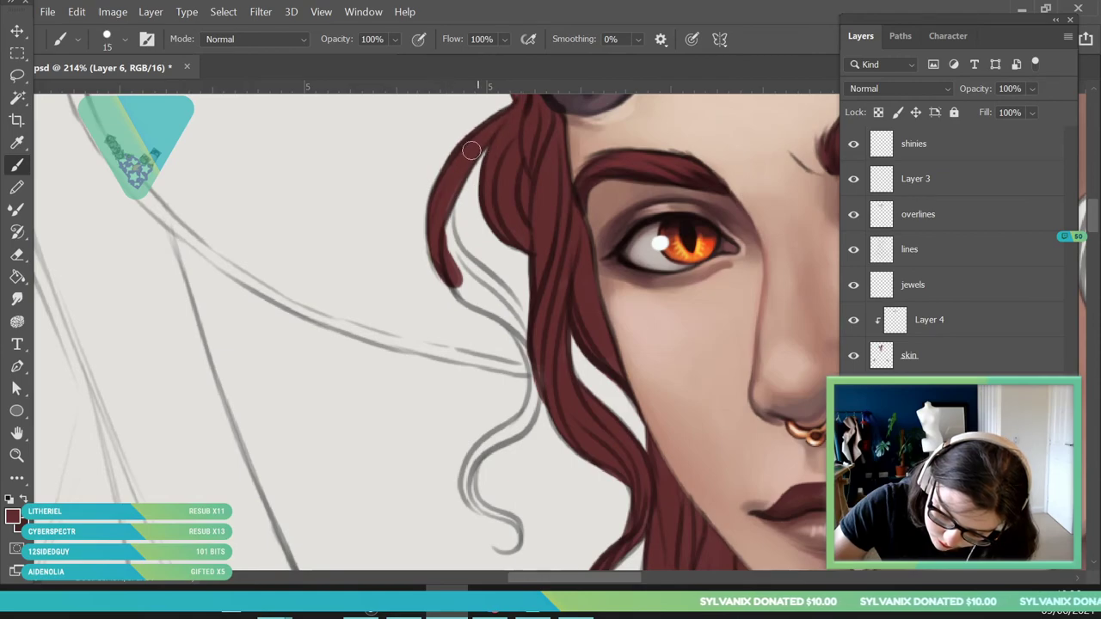
mouse_move(448, 226)
left_mouse_down()
mouse_move(455, 189)
mouse_move(459, 264)
mouse_move(446, 212)
mouse_move(507, 307)
mouse_move(480, 274)
mouse_move(484, 308)
mouse_move(452, 270)
mouse_move(533, 351)
left_mouse_up()
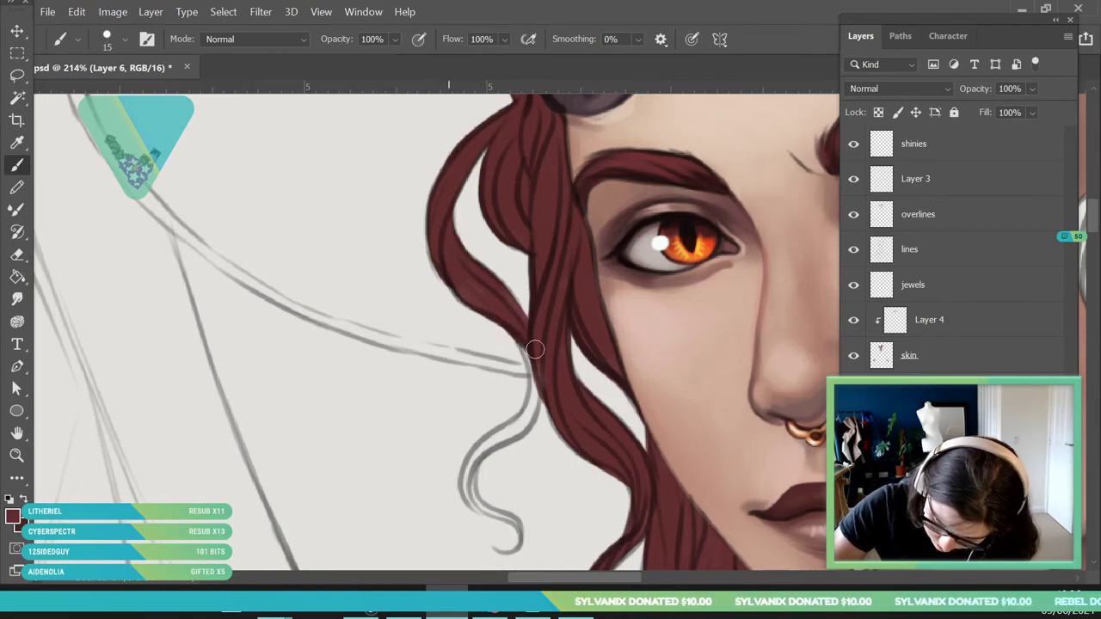
Paint the loose lock's lower curl dark red, reducing the brush to 12 px for its tip.
mouse_move(464, 500)
left_mouse_down()
mouse_move(483, 449)
mouse_move(471, 468)
mouse_move(530, 410)
mouse_move(541, 384)
mouse_move(532, 354)
mouse_move(537, 375)
mouse_move(482, 456)
left_mouse_up()
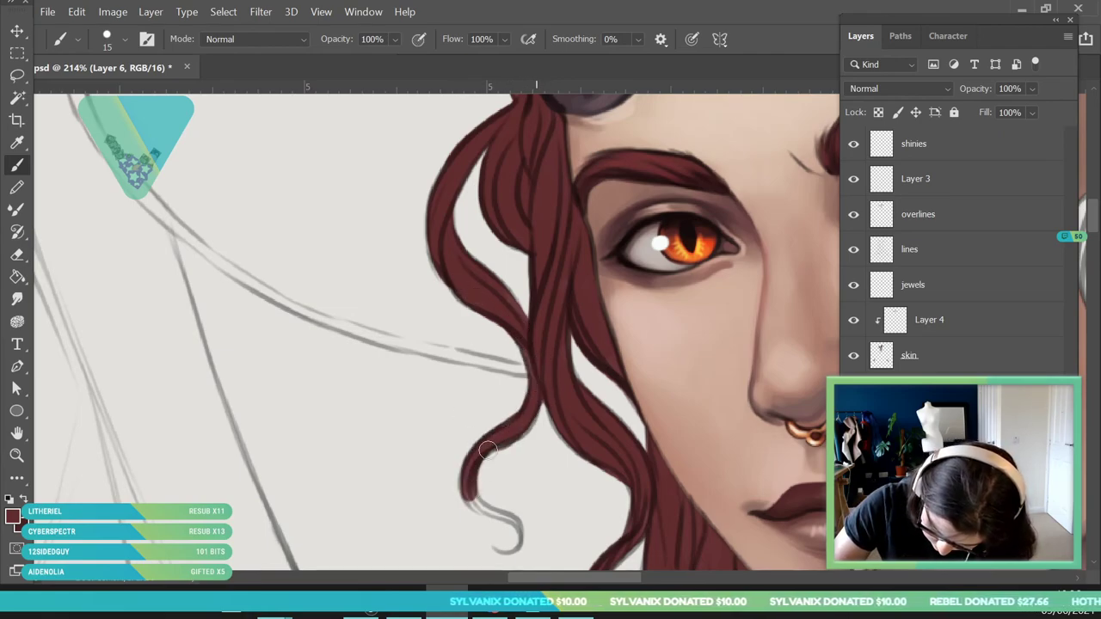
left_click(125, 40)
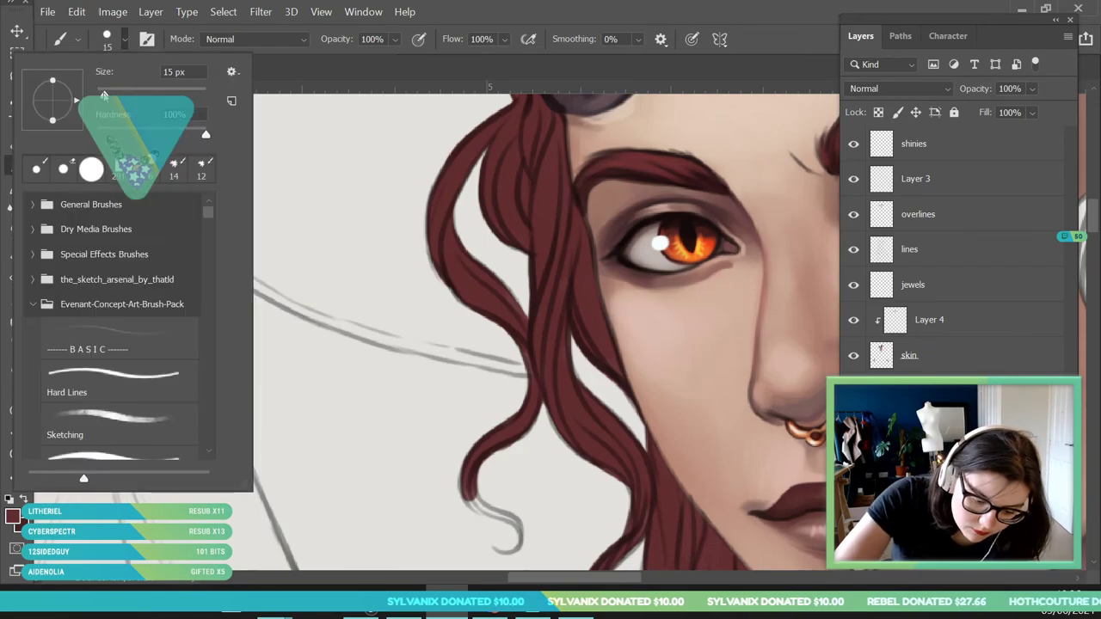
left_click(468, 487)
mouse_move(467, 483)
left_mouse_down()
mouse_move(495, 513)
mouse_move(476, 507)
mouse_move(476, 497)
mouse_move(518, 524)
mouse_move(488, 514)
mouse_move(506, 542)
left_mouse_up()
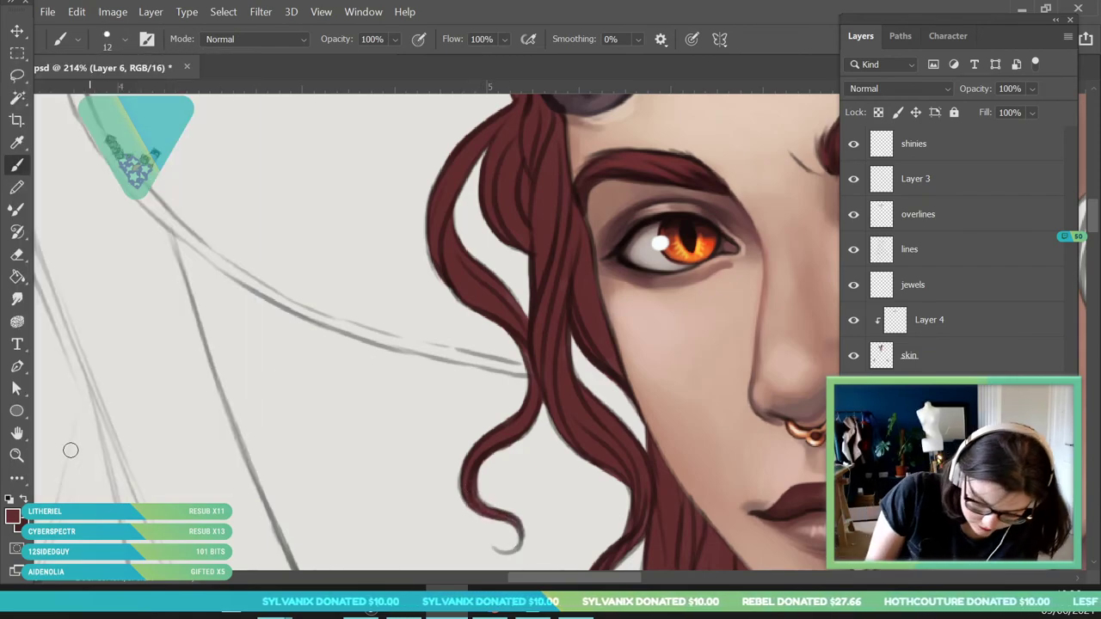
Fill the fringe between the horns with dark red using a 32 px brush and clean its edge along the hat brim with an 18 px eraser.
left_click(17, 458)
left_click_drag(260, 378, 95, 526)
left_click_drag(353, 373, 430, 384)
left_click_drag(364, 430, 404, 433)
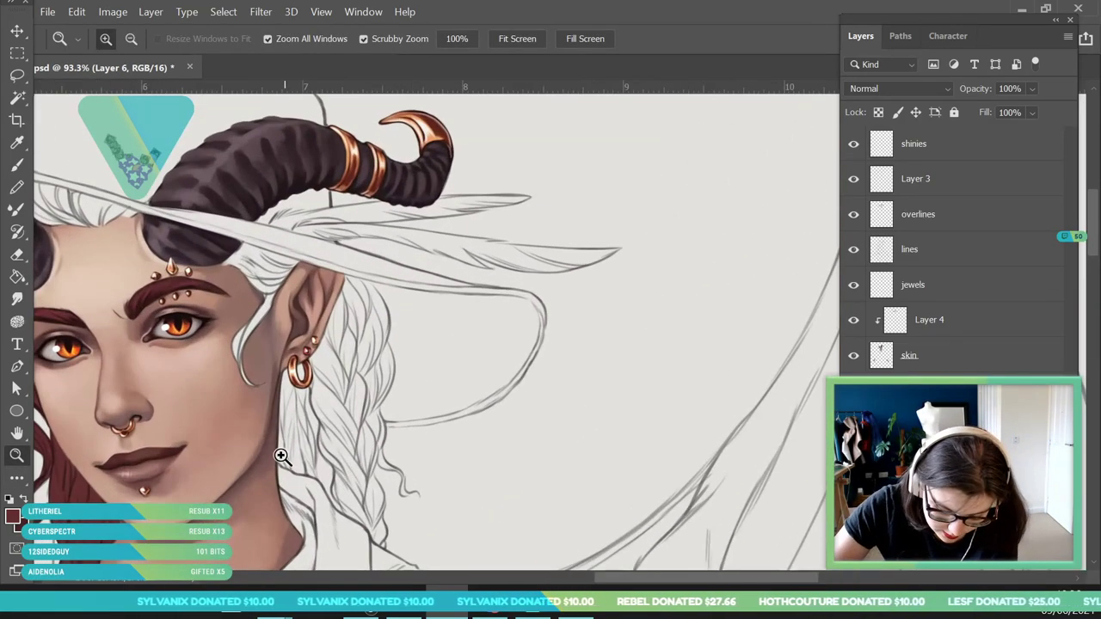
left_click_drag(287, 462, 305, 460)
left_click_drag(318, 247, 327, 249)
key("b")
right_click(297, 282)
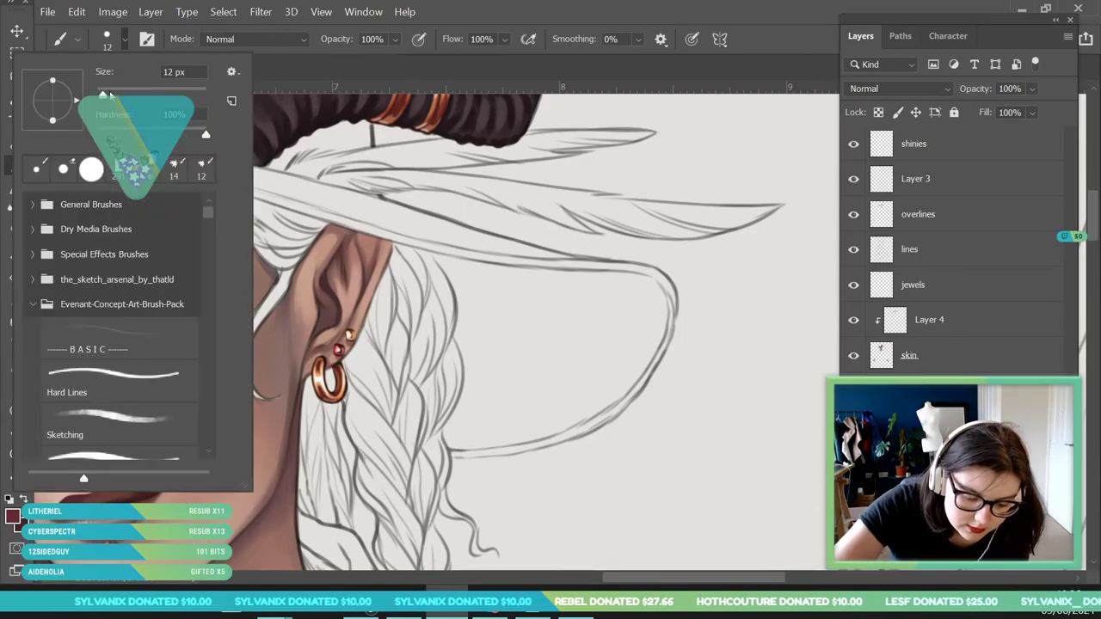
left_click_drag(741, 578, 665, 579)
mouse_move(394, 138)
left_mouse_down()
mouse_move(470, 163)
mouse_move(371, 116)
mouse_move(542, 155)
mouse_move(484, 139)
mouse_move(475, 159)
mouse_move(481, 153)
left_mouse_up()
key("e")
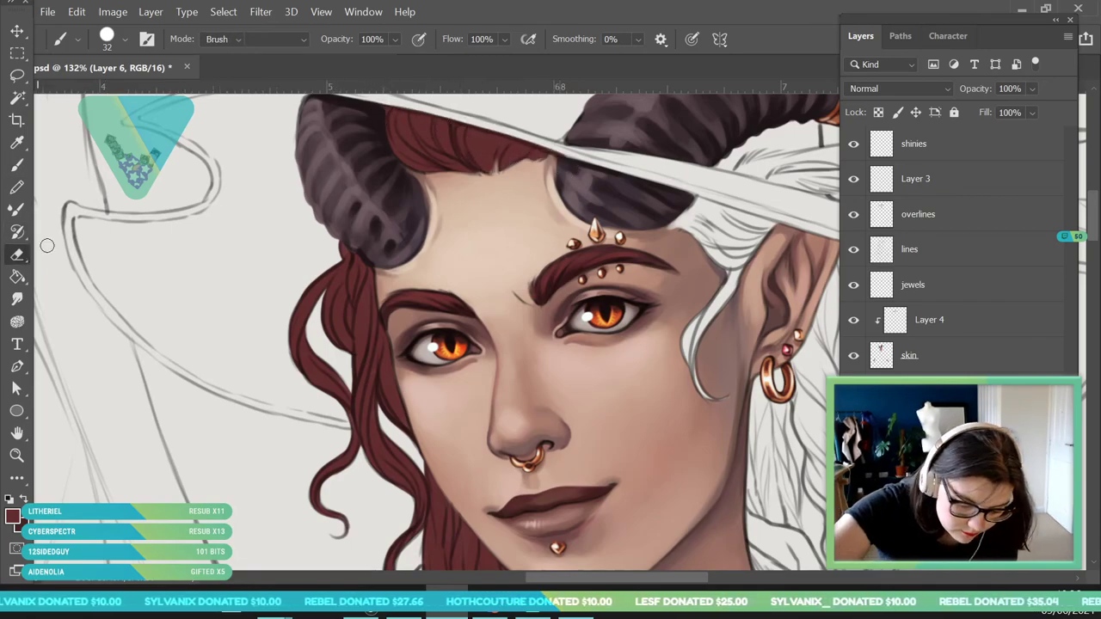
mouse_move(400, 102)
left_mouse_down()
mouse_move(436, 114)
mouse_move(382, 101)
mouse_move(556, 146)
left_mouse_up()
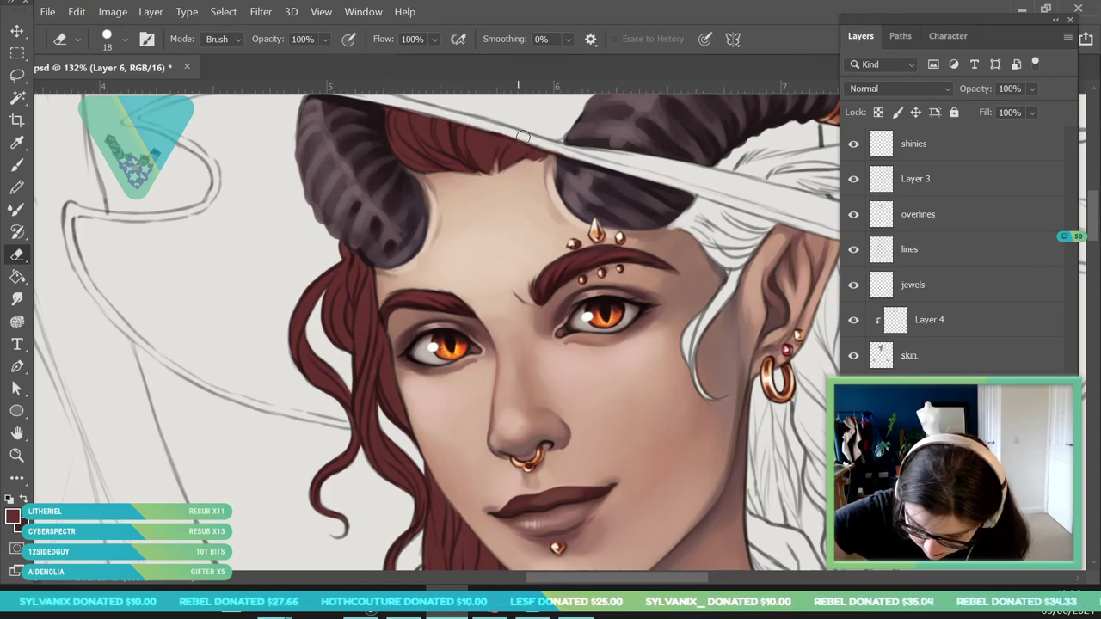
Paint the curl beside the right-hand temple and the hair between horn and ear dark red, starting the hair behind the ear.
key("b")
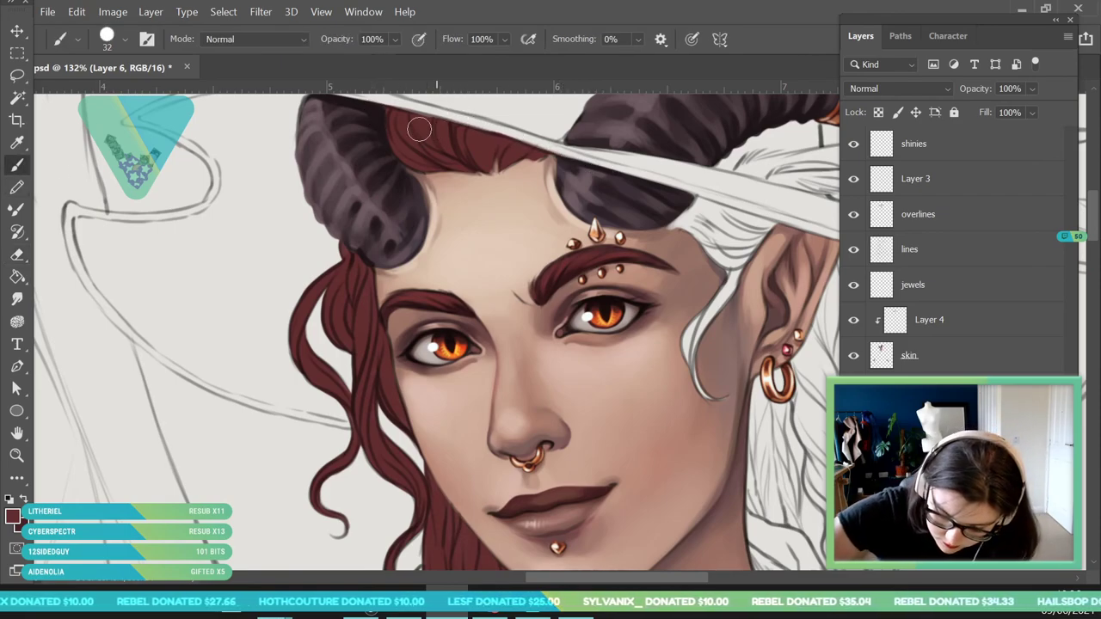
scroll(395, 386, "right", 4)
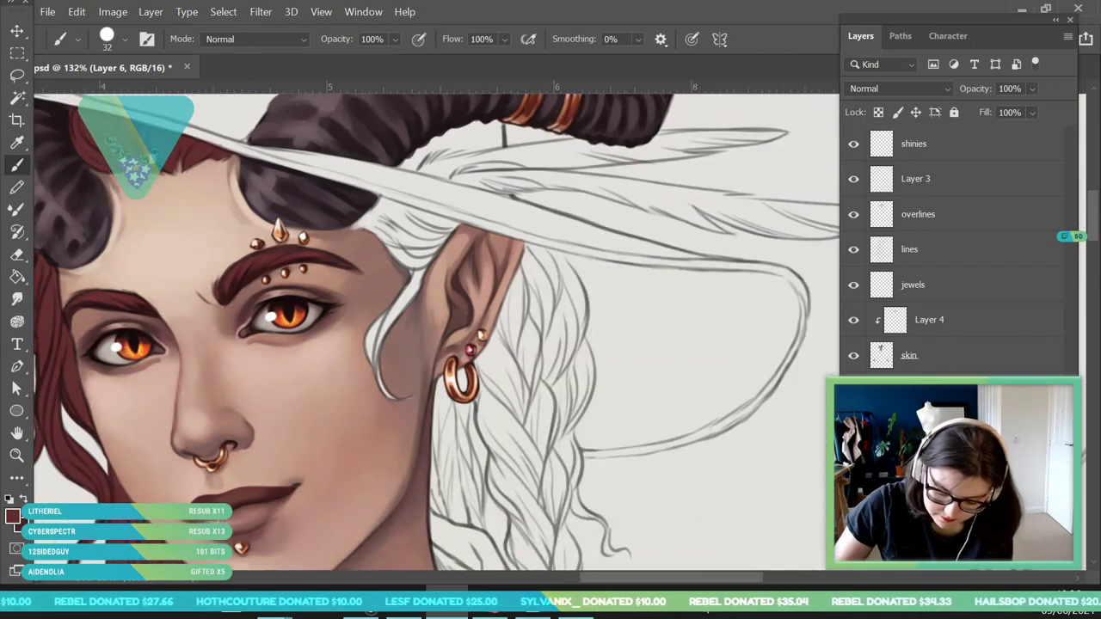
mouse_move(395, 386)
left_mouse_down()
mouse_move(371, 354)
mouse_move(371, 318)
left_mouse_up()
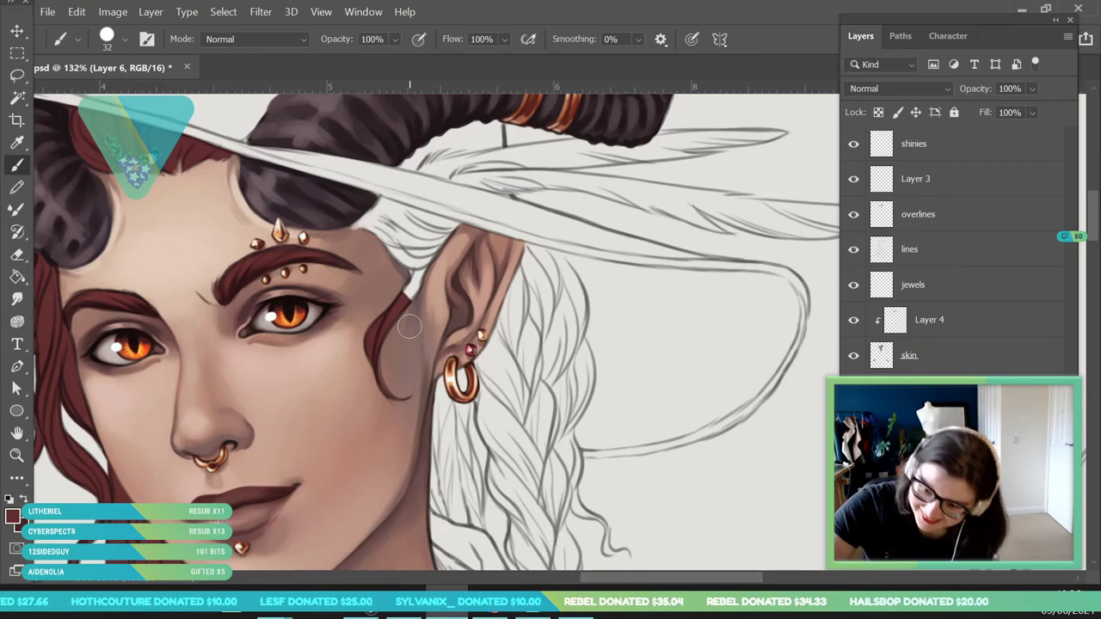
mouse_move(394, 277)
left_mouse_down()
mouse_move(353, 230)
mouse_move(458, 272)
left_mouse_up()
mouse_move(352, 212)
left_mouse_down()
mouse_move(393, 224)
mouse_move(361, 199)
mouse_move(461, 234)
mouse_move(391, 211)
mouse_move(501, 294)
mouse_move(513, 255)
mouse_move(538, 264)
left_mouse_up()
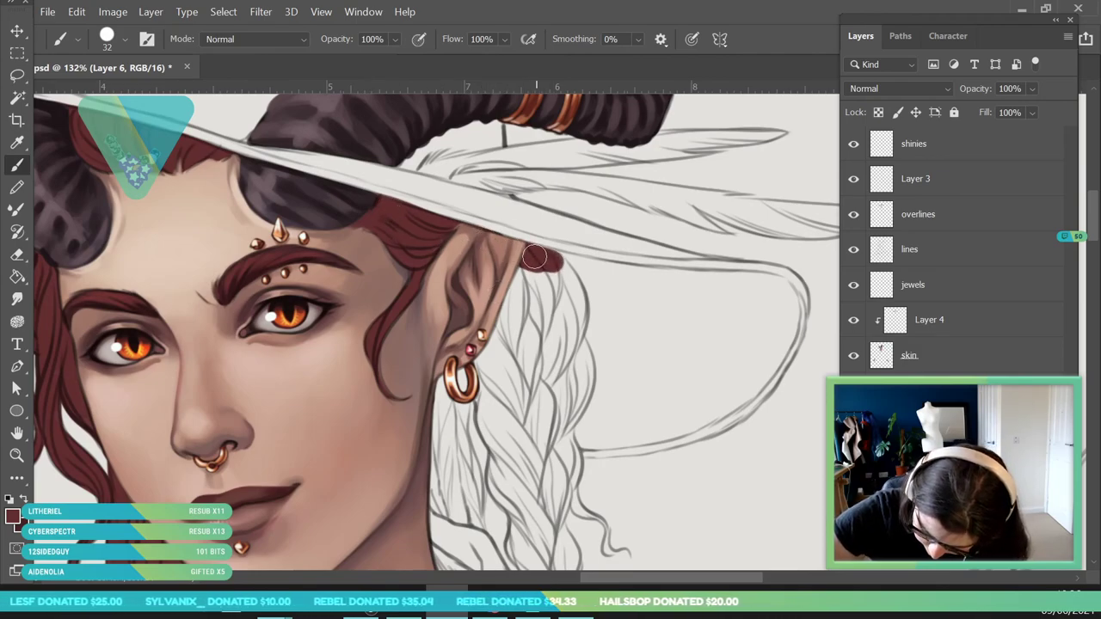
Block in the outer plaits of the braid behind the ear, the hair below the earring and the lower braid in dark red.
left_click_drag(569, 284, 548, 382)
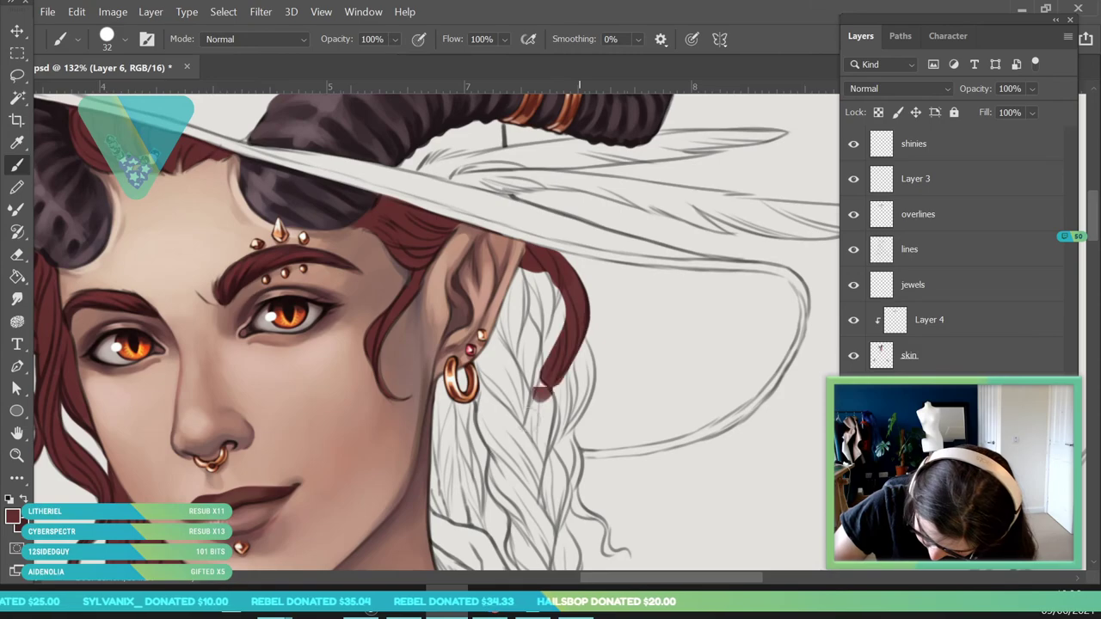
mouse_move(572, 328)
left_mouse_down()
mouse_move(575, 403)
mouse_move(506, 487)
mouse_move(569, 415)
mouse_move(571, 470)
mouse_move(540, 516)
left_mouse_up()
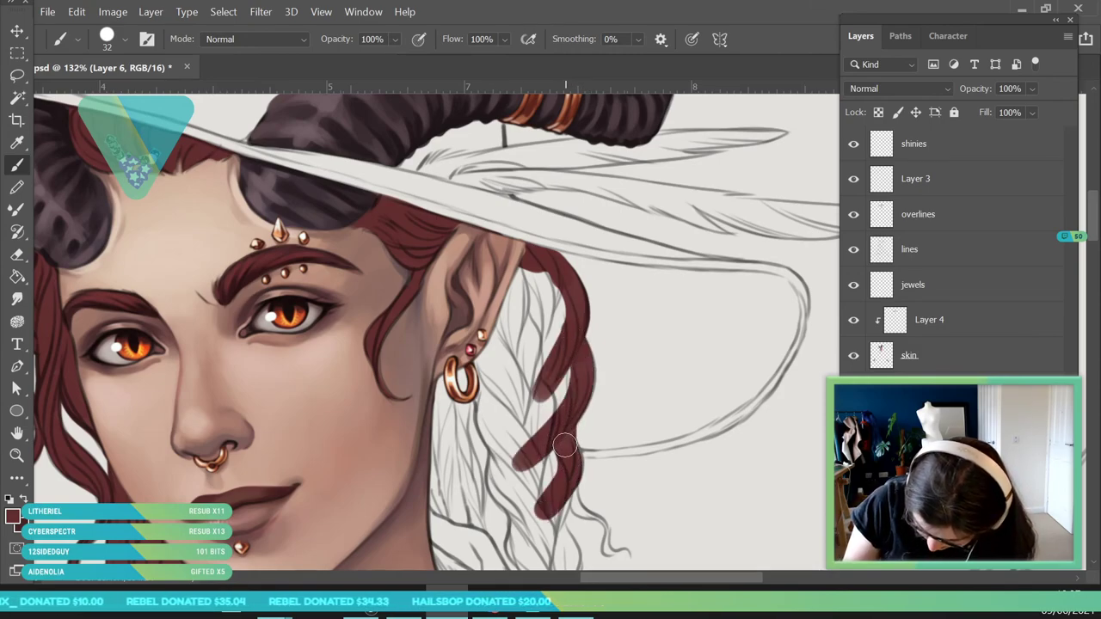
scroll(436, 331, "down", 5)
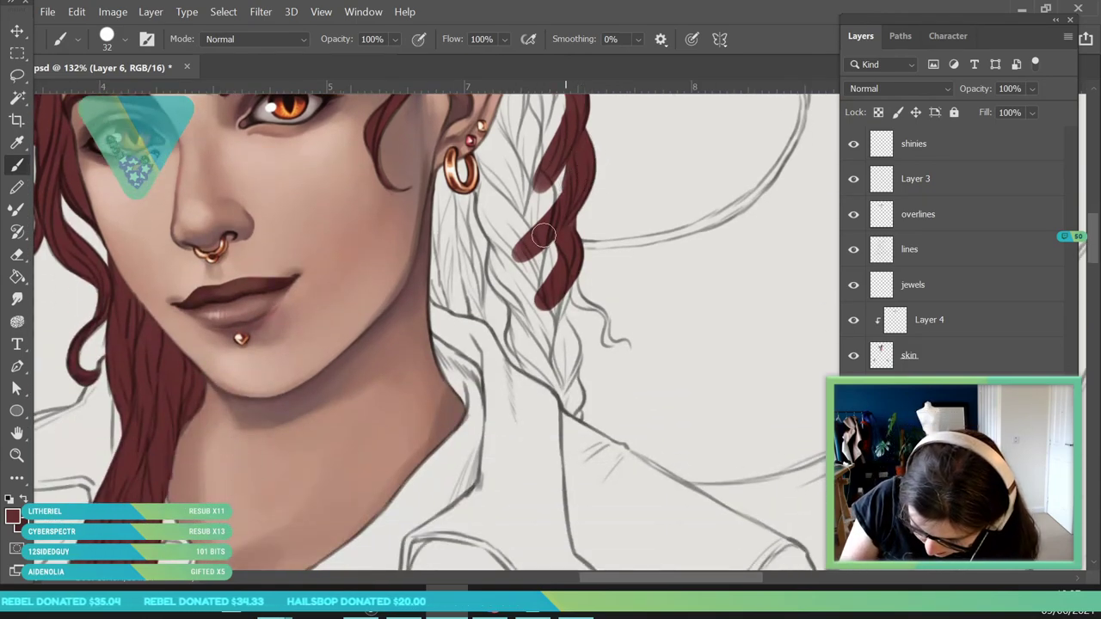
mouse_move(435, 276)
left_mouse_down()
mouse_move(495, 317)
mouse_move(450, 273)
mouse_move(491, 300)
mouse_move(484, 247)
mouse_move(438, 230)
left_mouse_up()
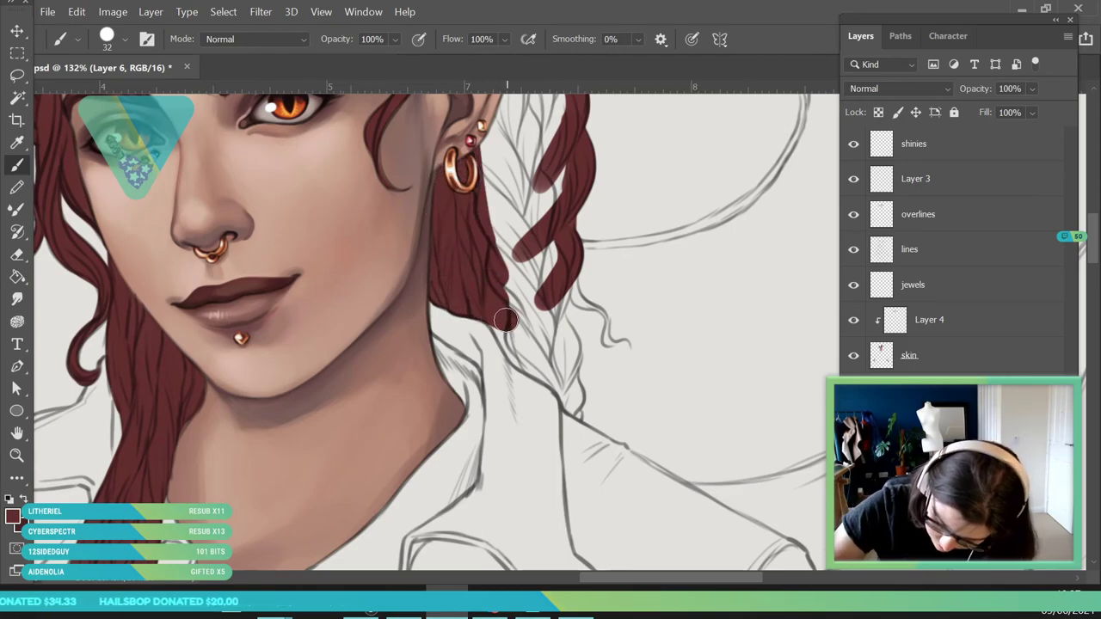
mouse_move(504, 327)
left_mouse_down()
mouse_move(522, 358)
mouse_move(503, 324)
mouse_move(521, 358)
mouse_move(541, 361)
mouse_move(520, 311)
mouse_move(545, 255)
left_mouse_up()
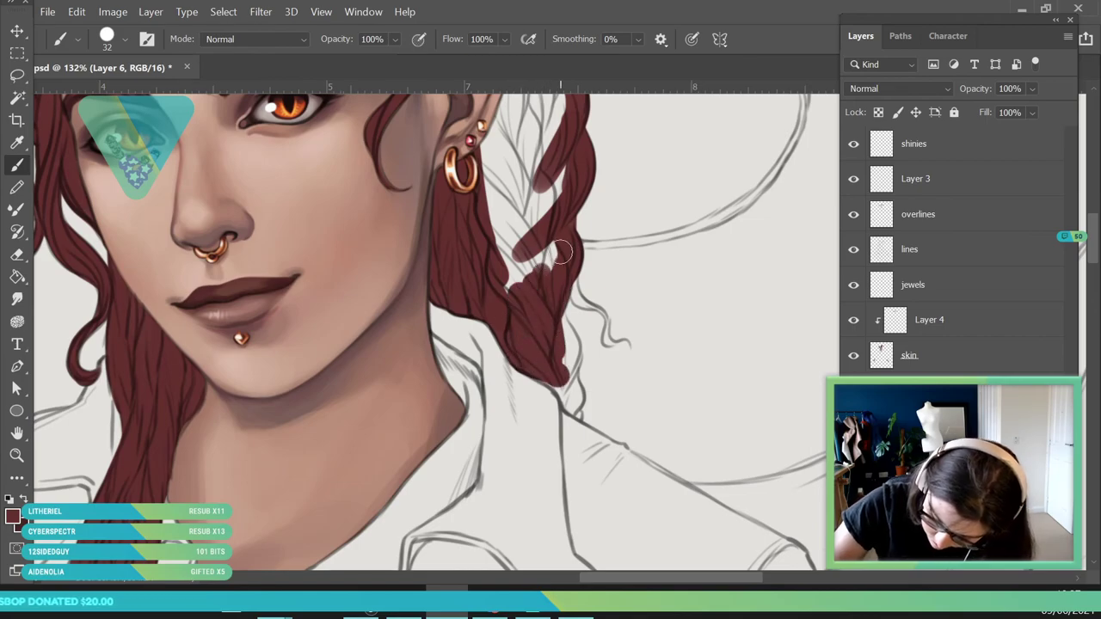
Fill the remaining unpainted upper and middle plaits of the braid behind the ear with dark red.
key("space")
mouse_move(259, 249)
left_mouse_down()
mouse_move(283, 307)
mouse_move(283, 344)
left_mouse_up()
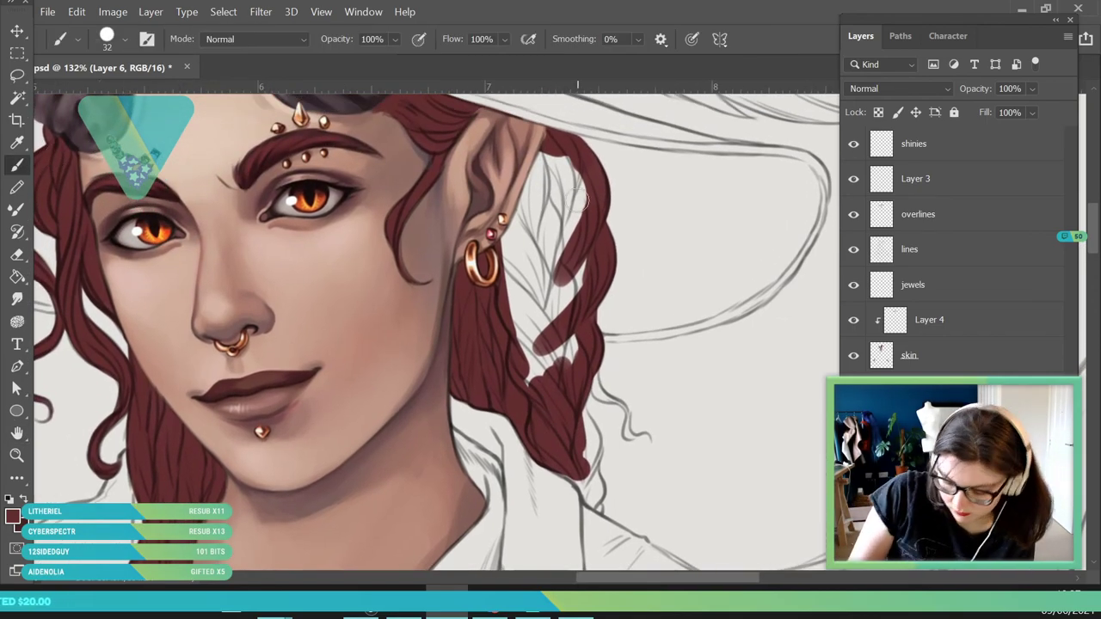
mouse_move(529, 176)
left_mouse_down()
mouse_move(524, 203)
mouse_move(552, 259)
mouse_move(586, 202)
mouse_move(533, 241)
left_mouse_up()
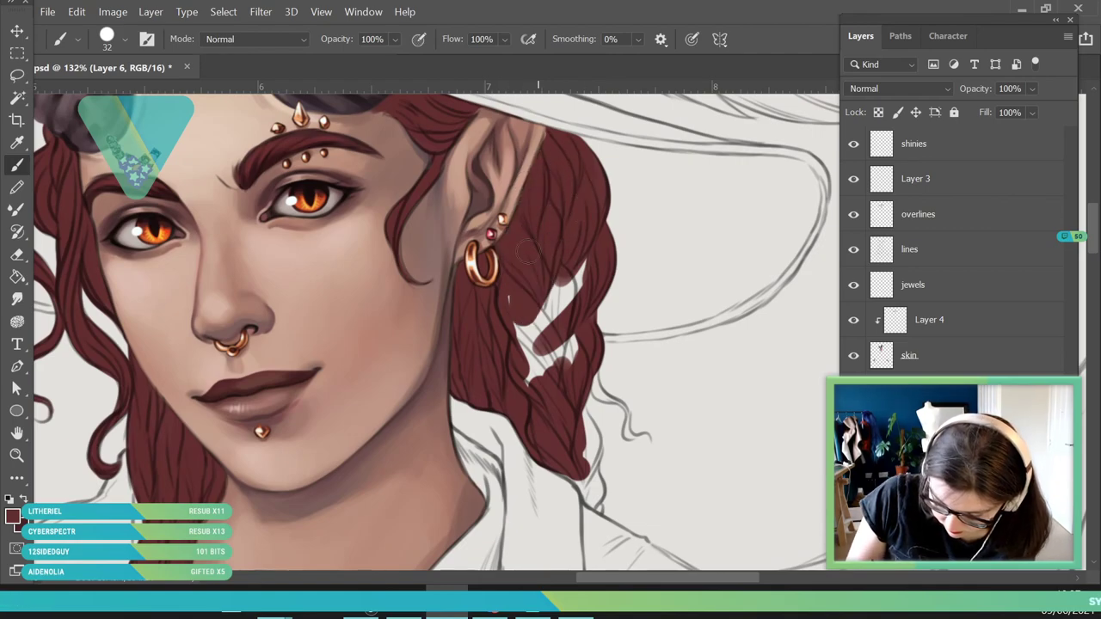
mouse_move(514, 303)
left_mouse_down()
mouse_move(529, 379)
mouse_move(577, 246)
mouse_move(577, 335)
left_mouse_up()
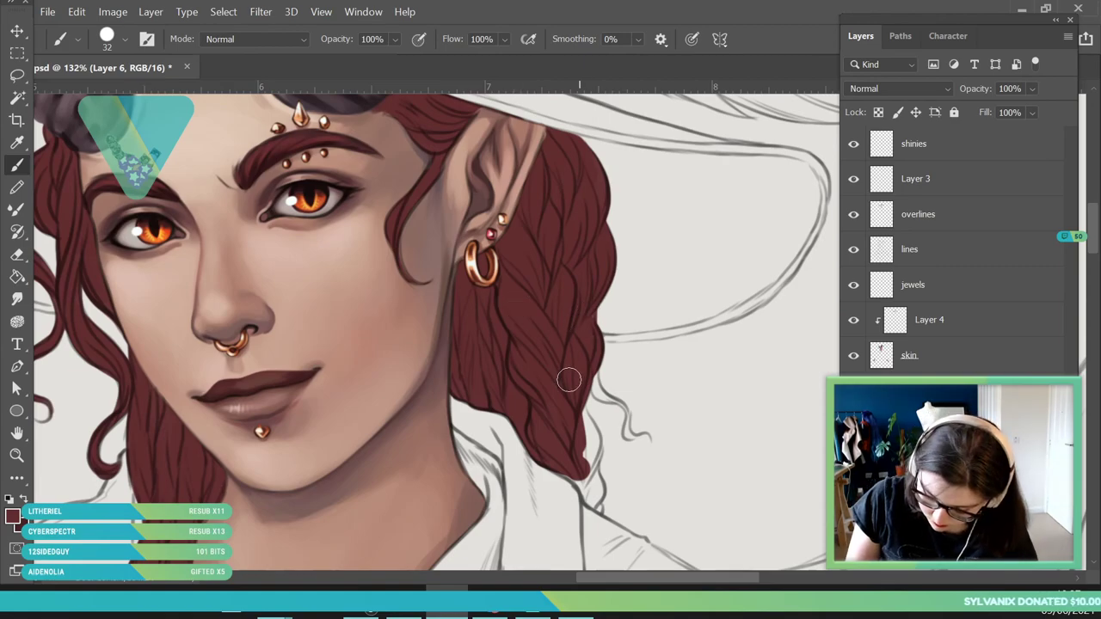
Fill the braid's end above the shoulder and the start of its loose outer curl with dark red using a 12 px brush.
mouse_move(1093, 239)
left_mouse_down()
mouse_move(1084, 265)
mouse_move(1077, 255)
left_mouse_up()
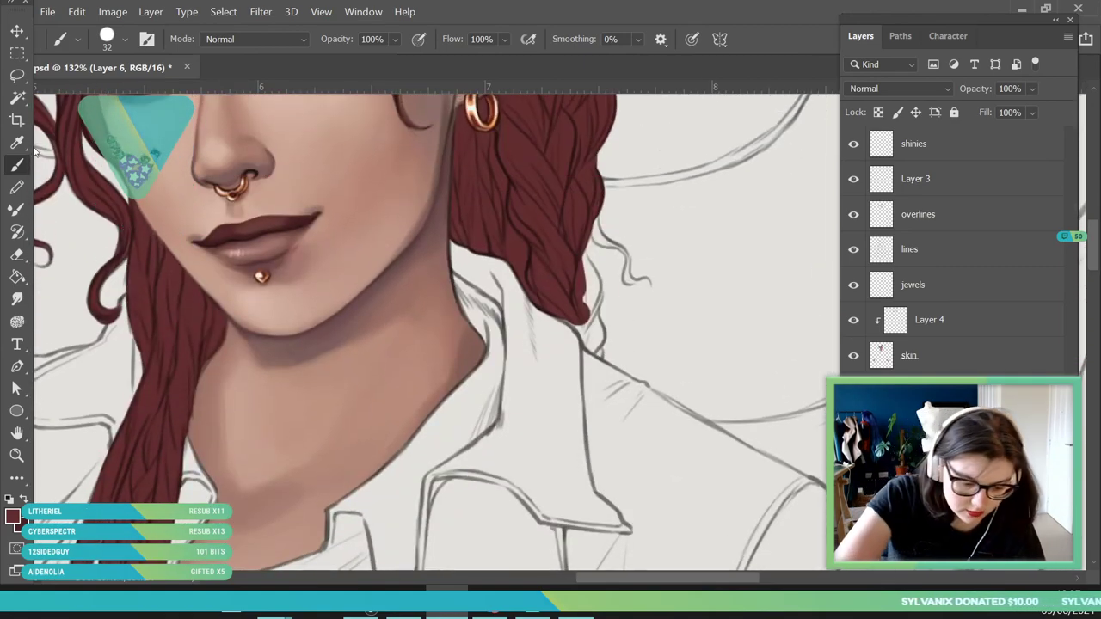
left_click(122, 39)
left_click(556, 310)
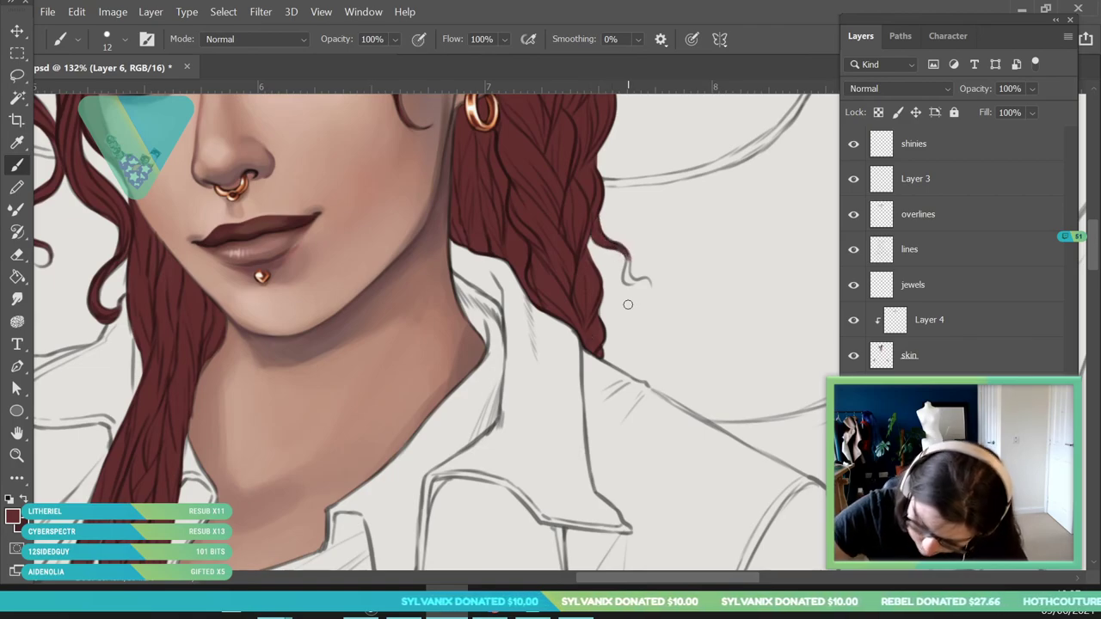
Continue the dark red down the loose curl beside the braid with a 10 px brush.
left_click(16, 456)
left_click_drag(665, 302, 690, 432)
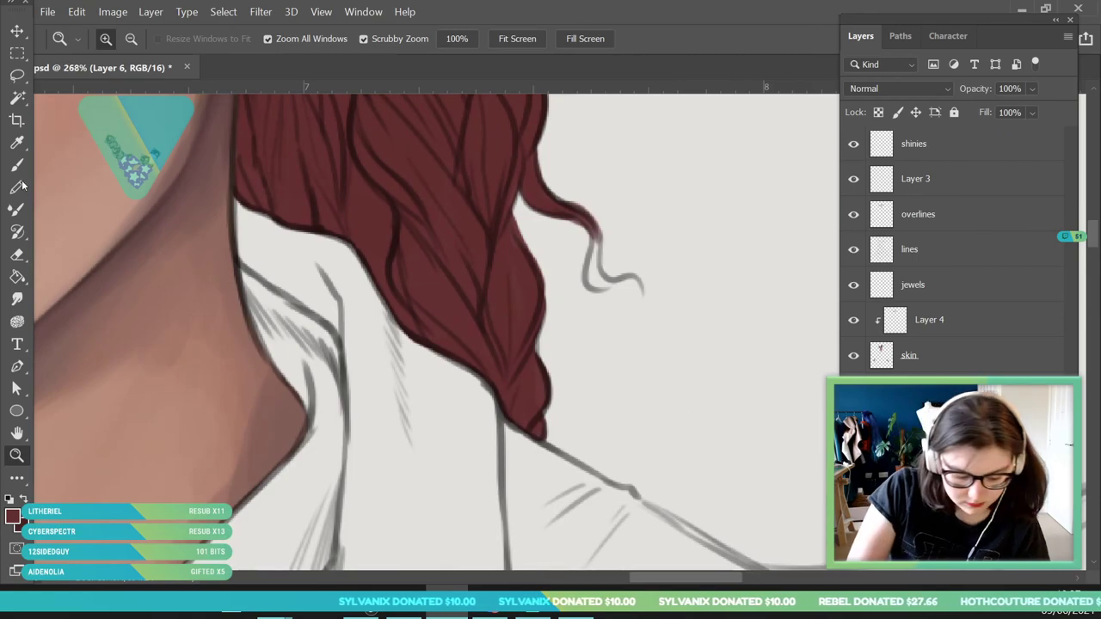
key("b")
left_click(124, 39)
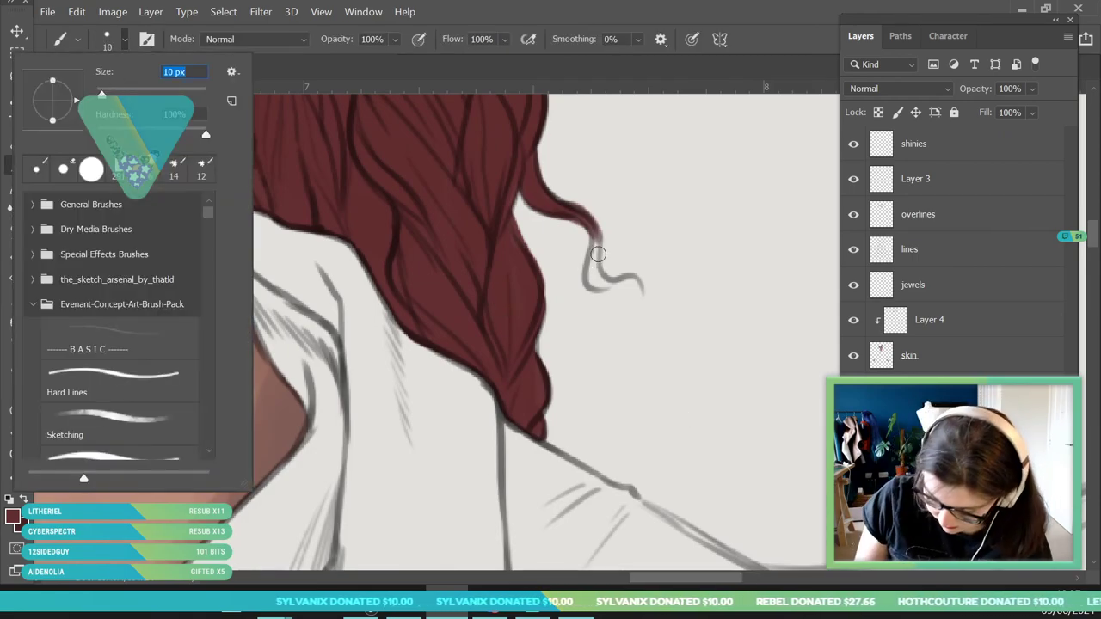
key("Return")
left_click_drag(596, 239, 607, 281)
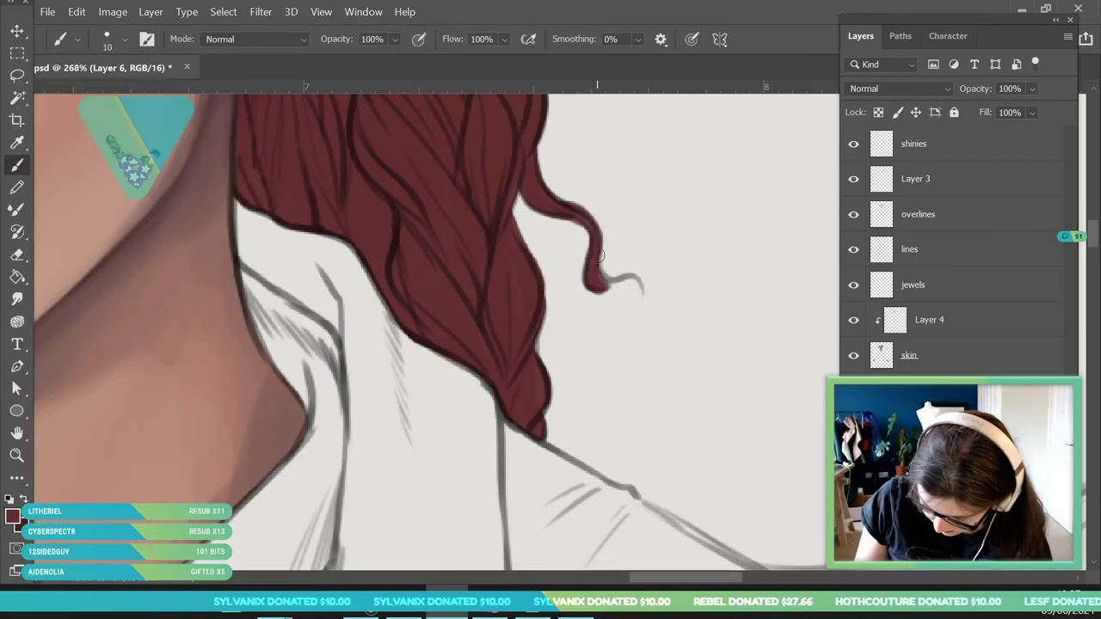
Erase the dark red from the small gap between the hair locks below the left-hand horn using an 18 px eraser.
key("z")
mouse_move(624, 320)
left_mouse_down()
mouse_move(302, 388)
mouse_move(484, 523)
left_mouse_up()
left_click_drag(613, 340, 657, 329)
scroll(475, 296, "up", 3)
scroll(418, 246, "up", 4)
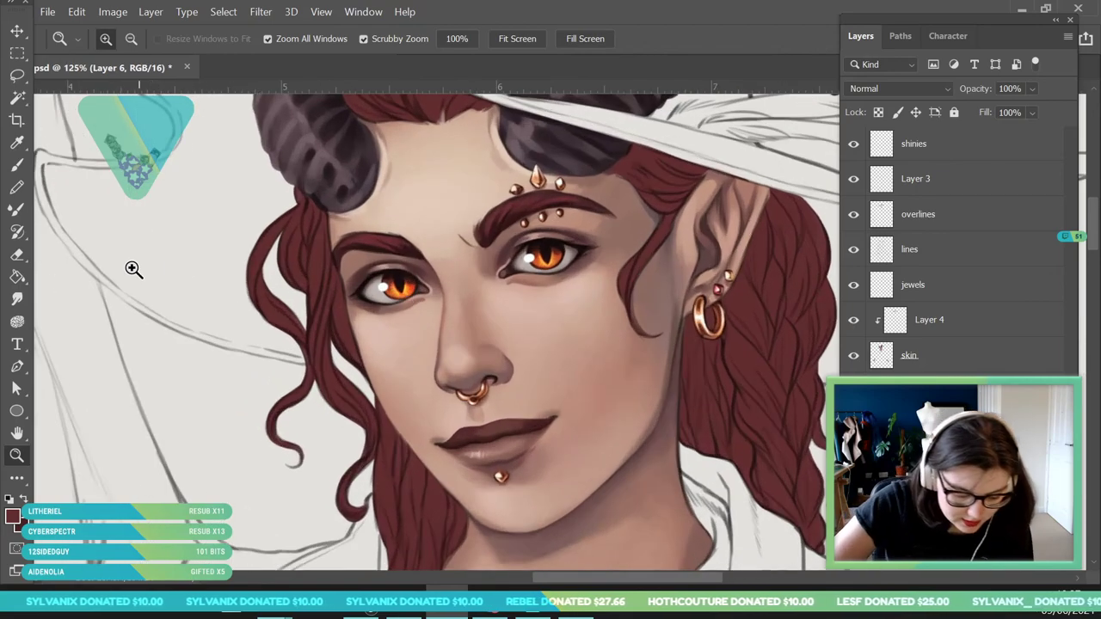
key("e")
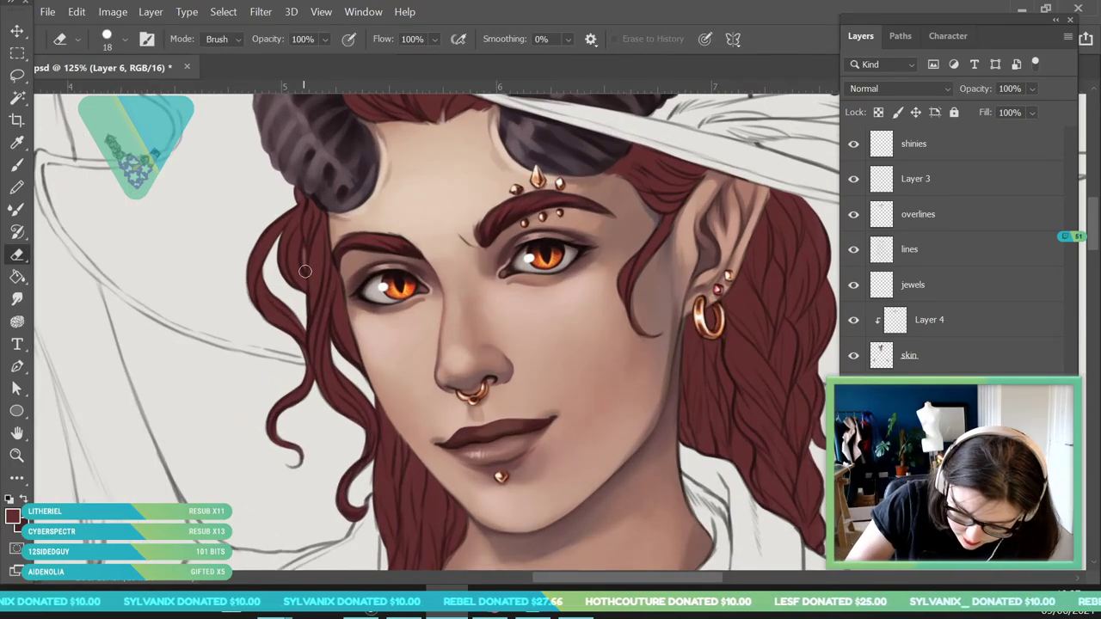
left_click_drag(304, 269, 305, 247)
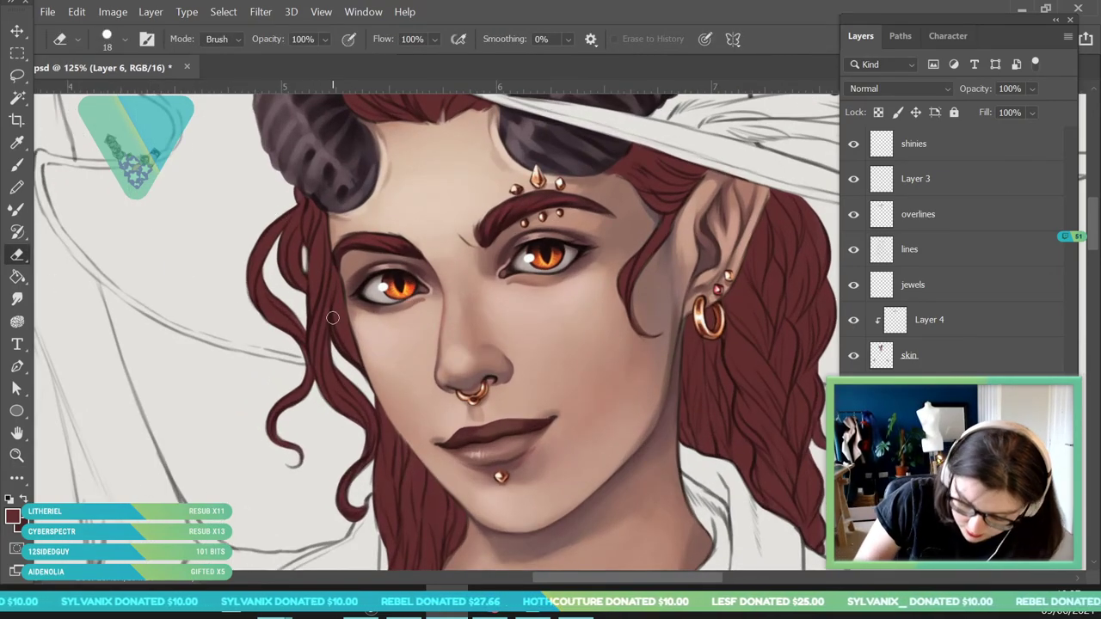
Add thin stray dark red strands around the loose locks and along the braid's outer edge with a 7 px brush.
key("z")
scroll(305, 339, "down", 5)
scroll(315, 290, "up", 3)
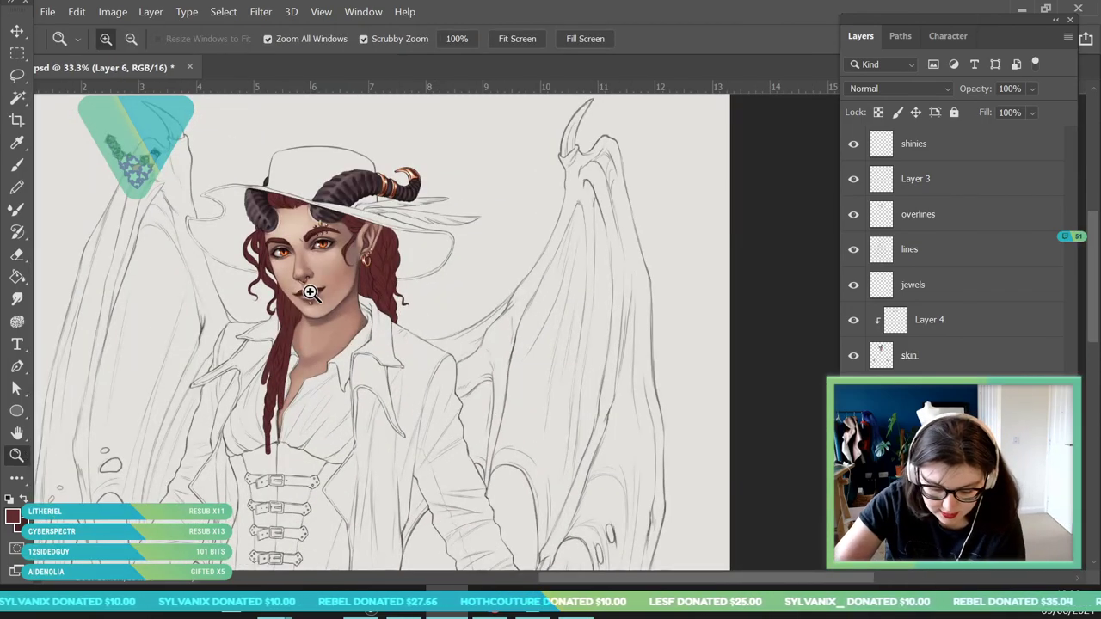
scroll(274, 250, "up", 4)
key("b")
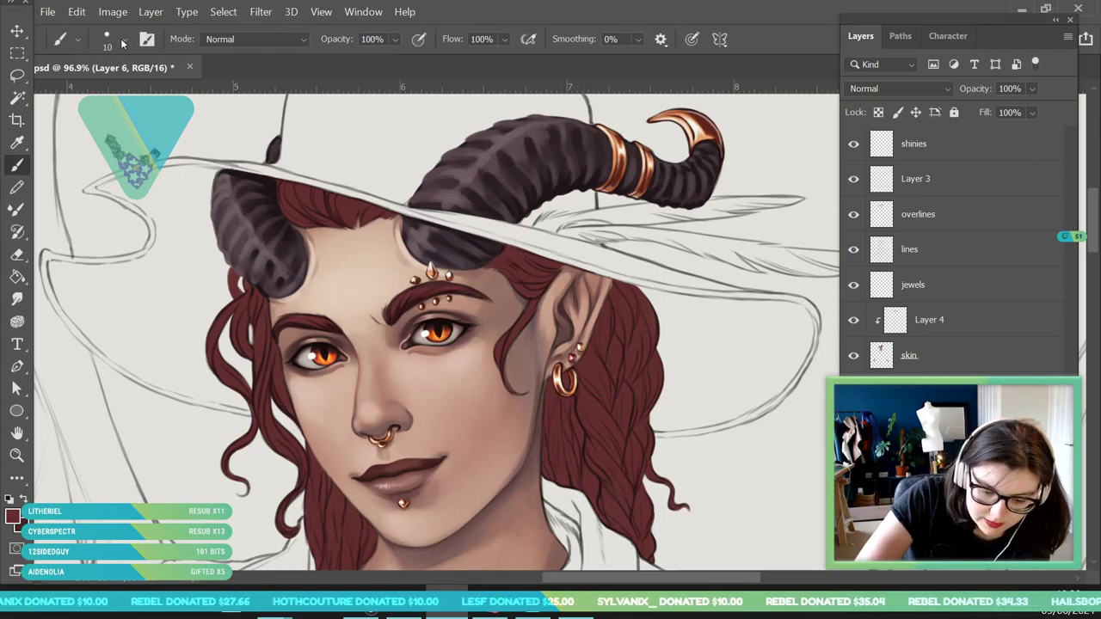
left_click(121, 42)
left_click(281, 297)
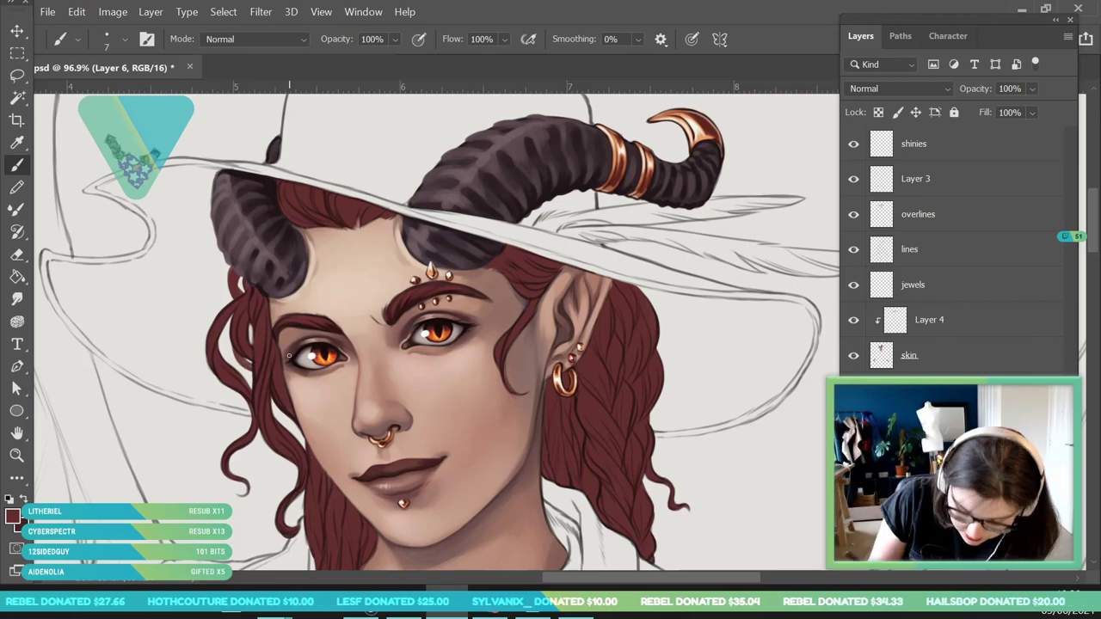
left_click(17, 456)
left_click_drag(354, 258, 317, 335)
left_click_drag(405, 396, 430, 486)
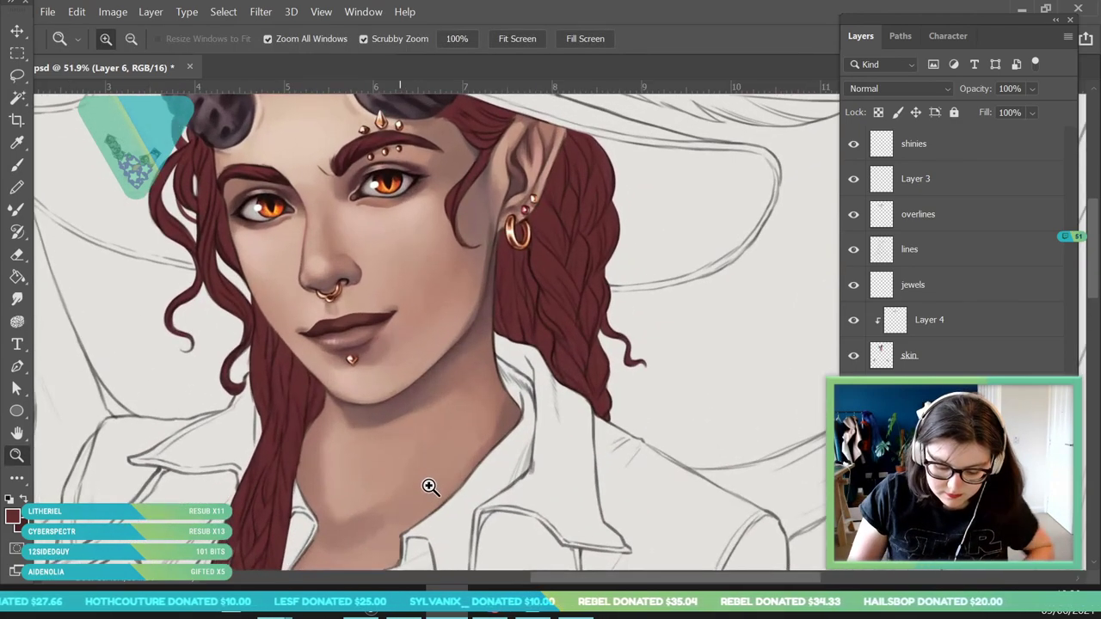
left_click(16, 164)
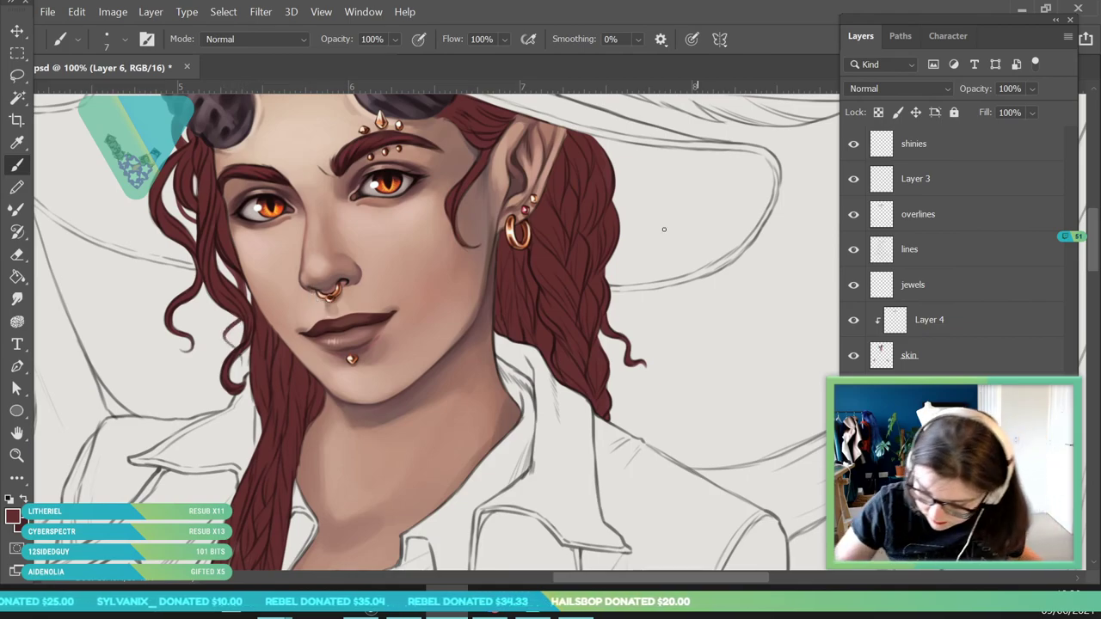
left_click_drag(617, 219, 607, 270)
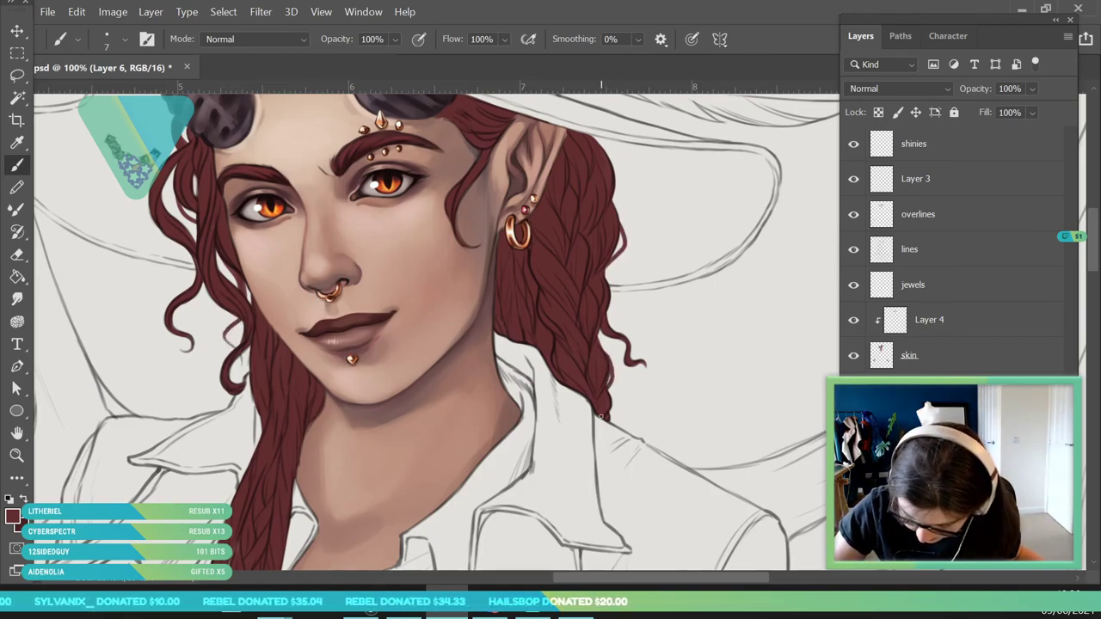
Review the head and hair at a wider view and save the document.
left_click(18, 457)
left_click_drag(349, 344, 297, 499)
left_click_drag(353, 400, 473, 301)
left_click_drag(356, 224, 391, 286)
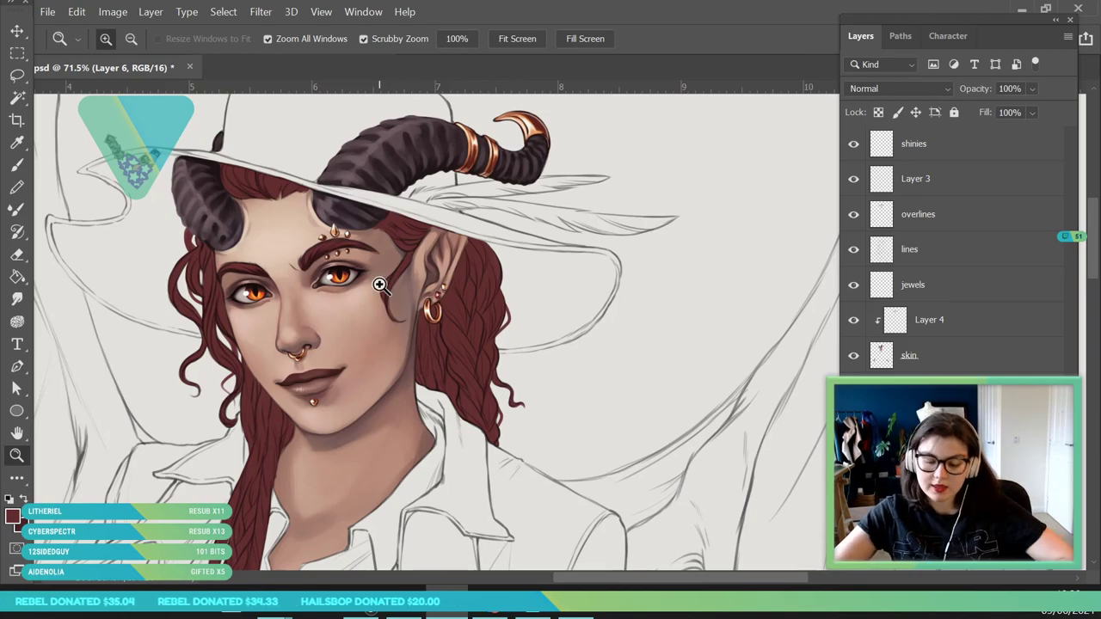
left_click(50, 11)
left_click(207, 183)
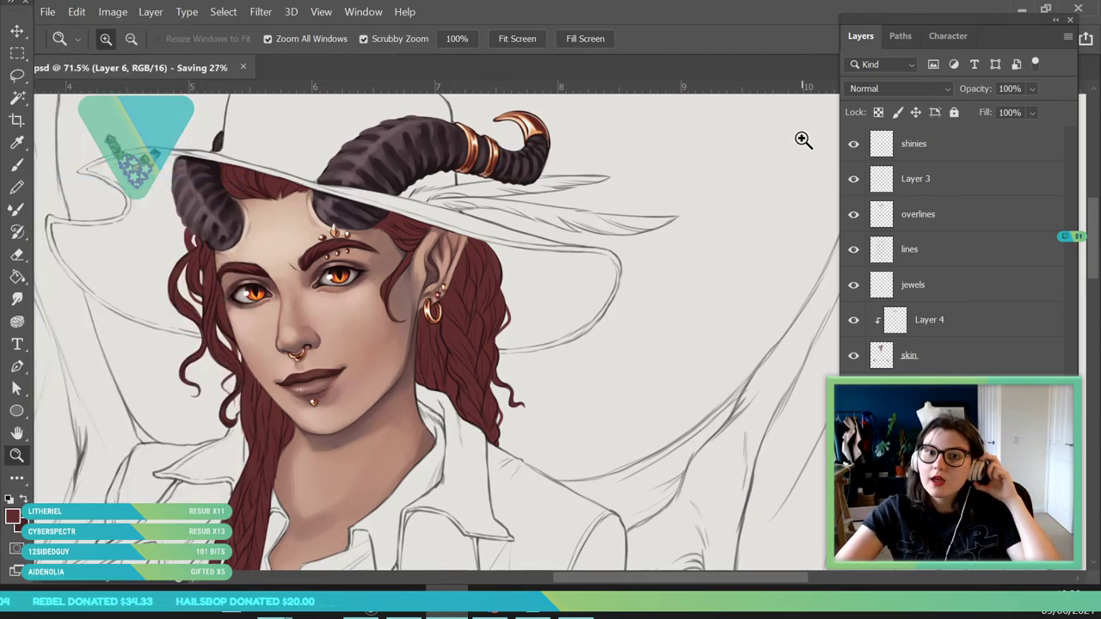